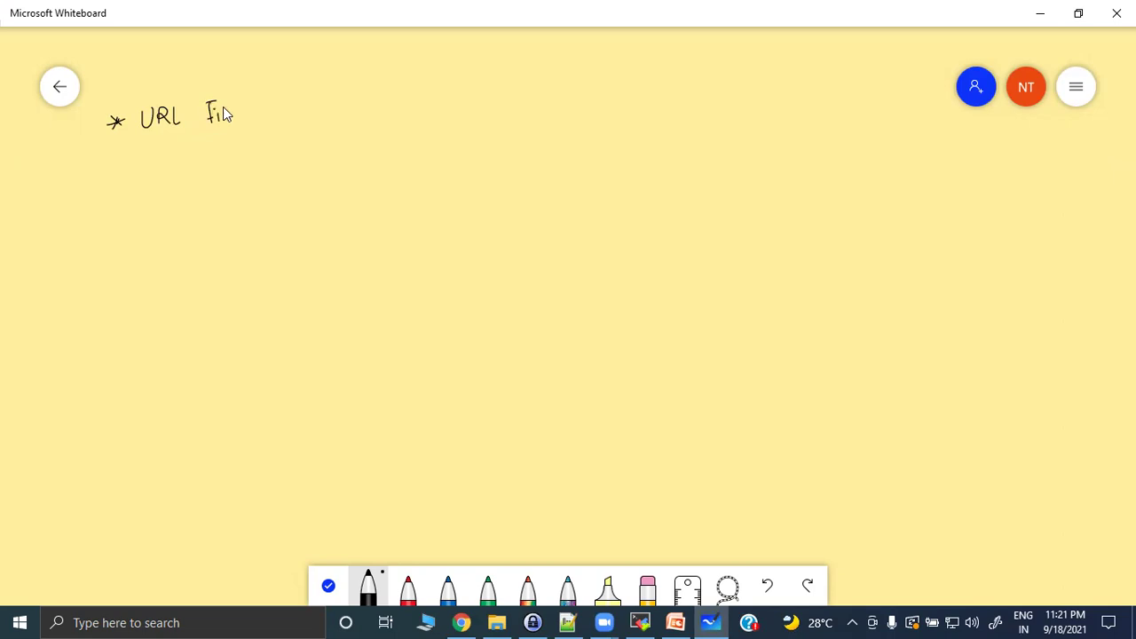
Finish and underline 'URL Filtering', then draw a LAN cloud linked through an Fw box to the Internet.
mouse_move(246, 116)
left_mouse_down()
mouse_move(257, 101)
mouse_move(284, 129)
left_mouse_up()
left_click_drag(144, 152, 286, 121)
mouse_move(490, 205)
left_mouse_down()
mouse_move(589, 196)
mouse_move(504, 255)
mouse_move(583, 200)
left_mouse_up()
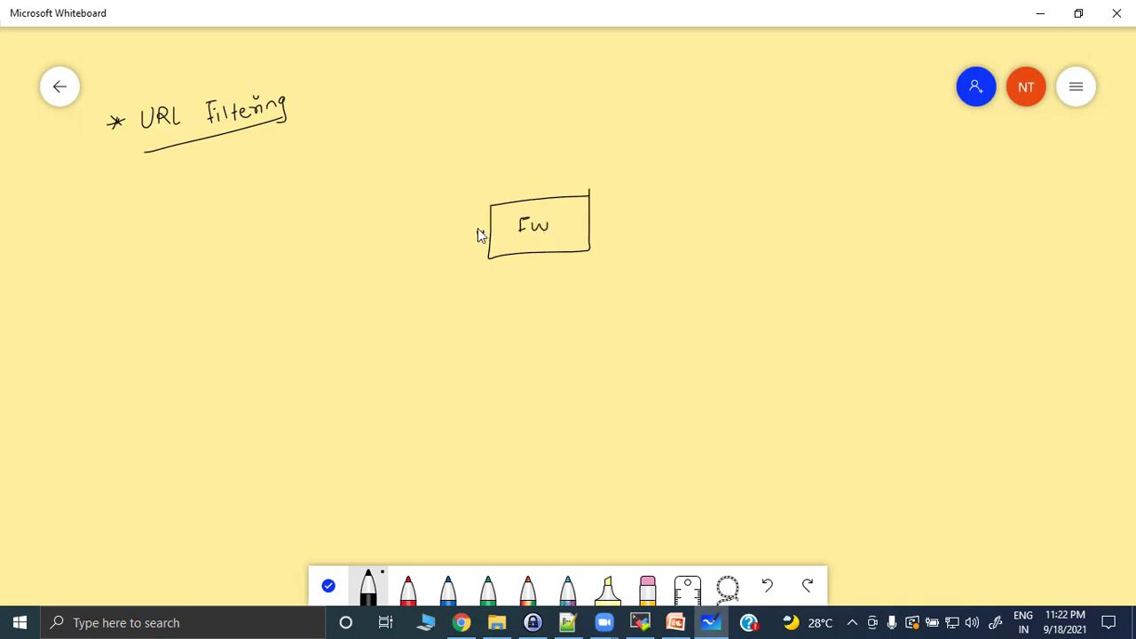
mouse_move(333, 228)
left_mouse_down()
mouse_move(342, 264)
mouse_move(409, 245)
mouse_move(363, 215)
mouse_move(335, 224)
mouse_move(363, 240)
left_mouse_up()
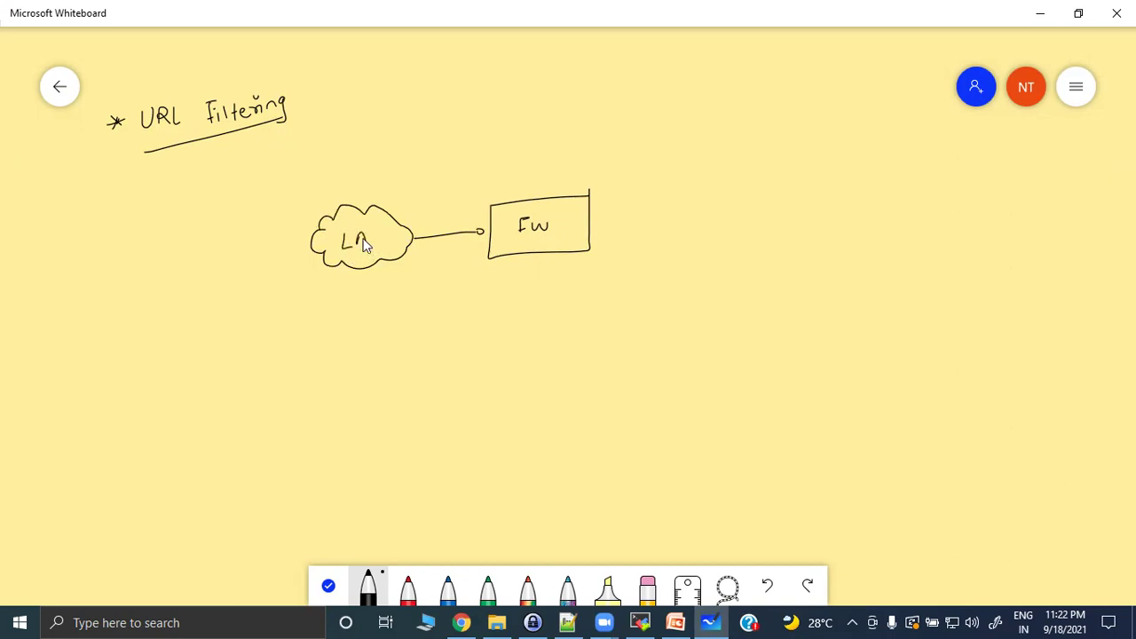
mouse_move(594, 223)
left_mouse_down()
mouse_move(679, 210)
mouse_move(720, 241)
mouse_move(798, 221)
mouse_move(760, 175)
mouse_move(697, 206)
mouse_move(796, 200)
left_mouse_up()
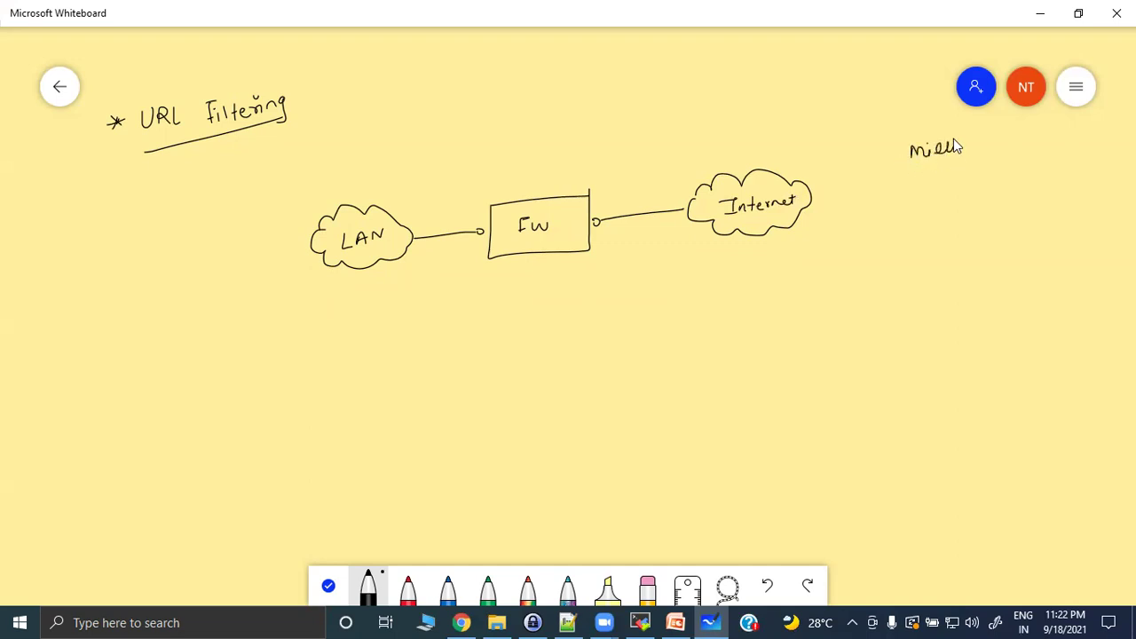
Write '→ Millions +' and list the categories Social, dating and Computer.
left_click_drag(1003, 137, 1005, 153)
left_click_drag(999, 144, 1008, 143)
mouse_move(888, 159)
left_mouse_down()
mouse_move(868, 160)
mouse_move(880, 166)
left_mouse_up()
left_click_drag(956, 214, 973, 203)
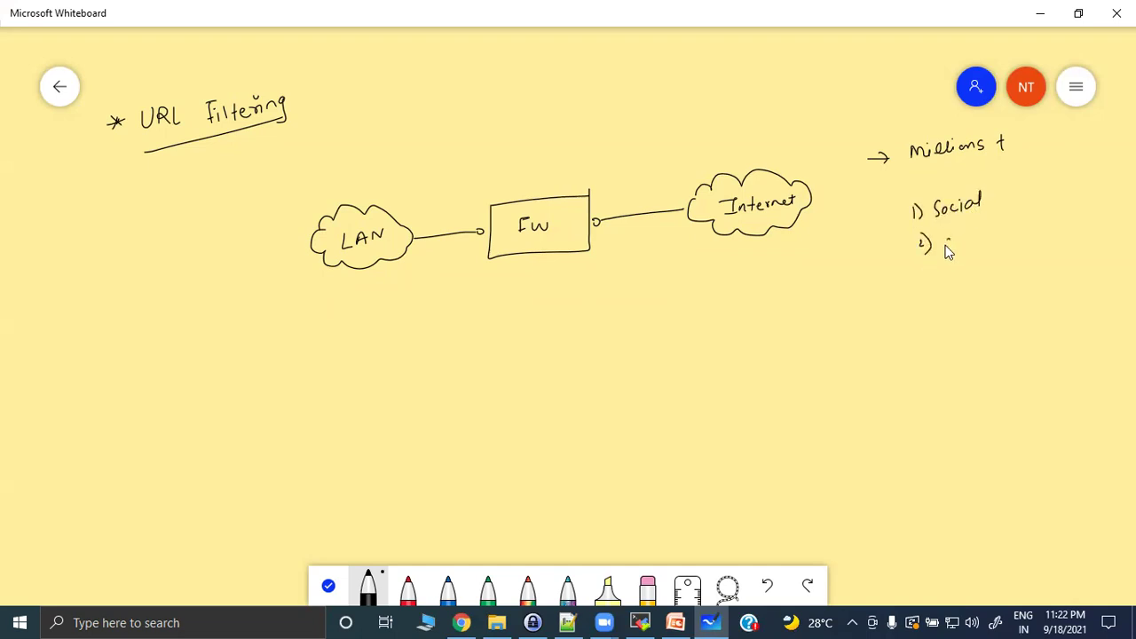
left_click_drag(993, 224, 989, 238)
left_click_drag(923, 275, 928, 298)
left_click_drag(985, 267, 1005, 265)
Number the fourth category and label the firewall arrow with an underlined 'Block unwanted'.
mouse_move(925, 316)
left_mouse_down()
mouse_move(937, 334)
mouse_move(1022, 296)
left_mouse_up()
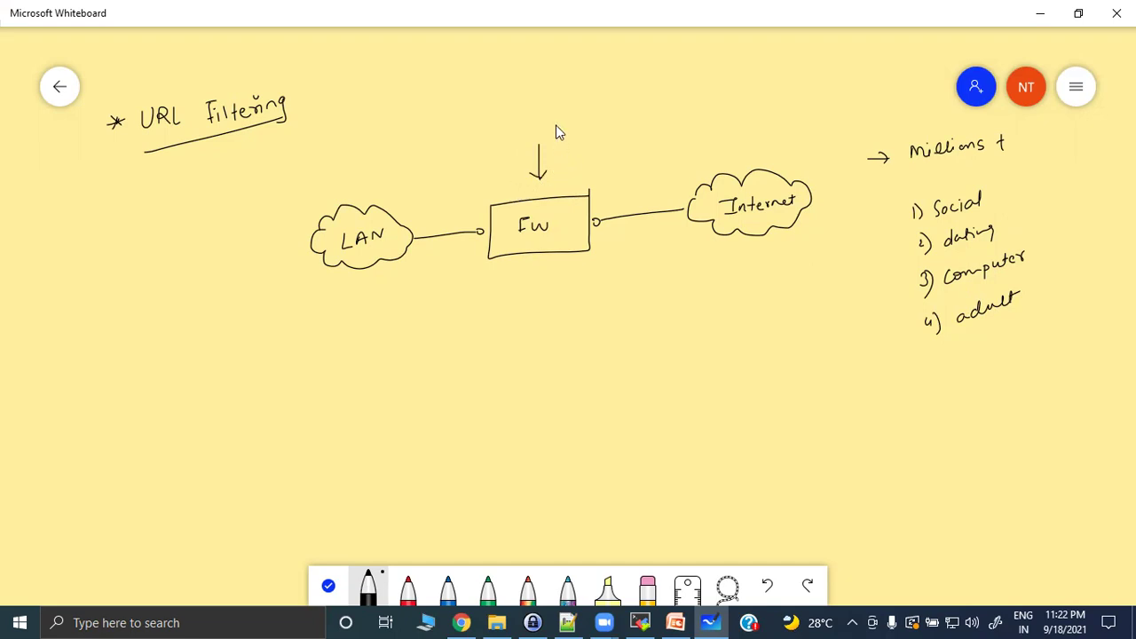
mouse_move(569, 122)
left_mouse_down()
mouse_move(573, 137)
mouse_move(585, 125)
mouse_move(636, 131)
mouse_move(715, 105)
left_mouse_up()
left_click_drag(584, 145, 688, 136)
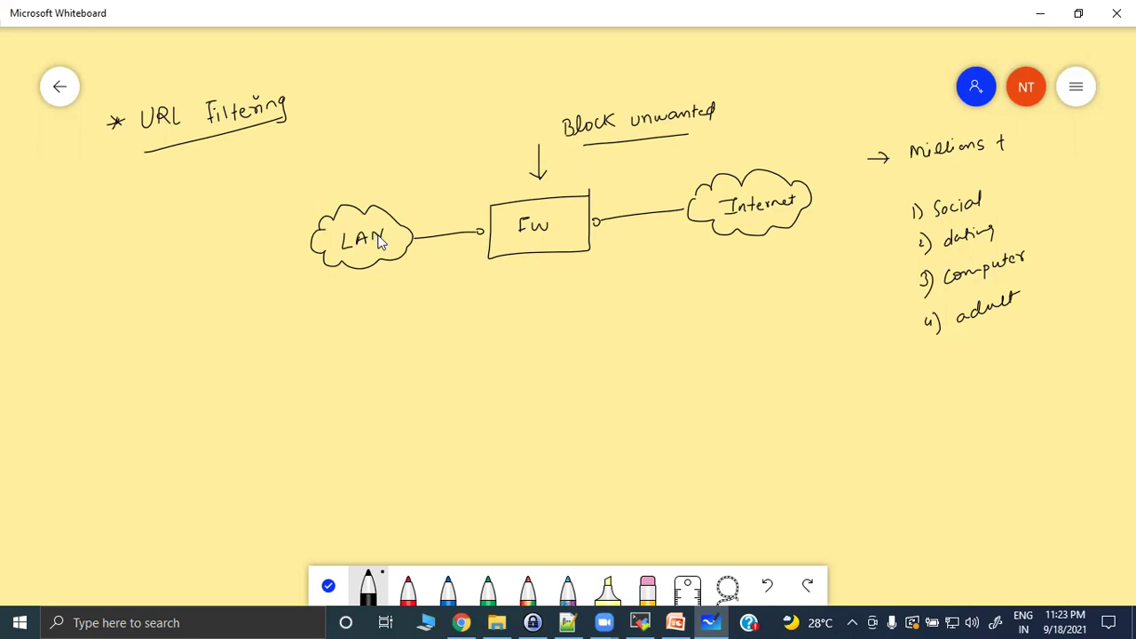
In red, draw traffic arrows along both links and write 'x dropped' under the Fw box.
left_click(407, 586)
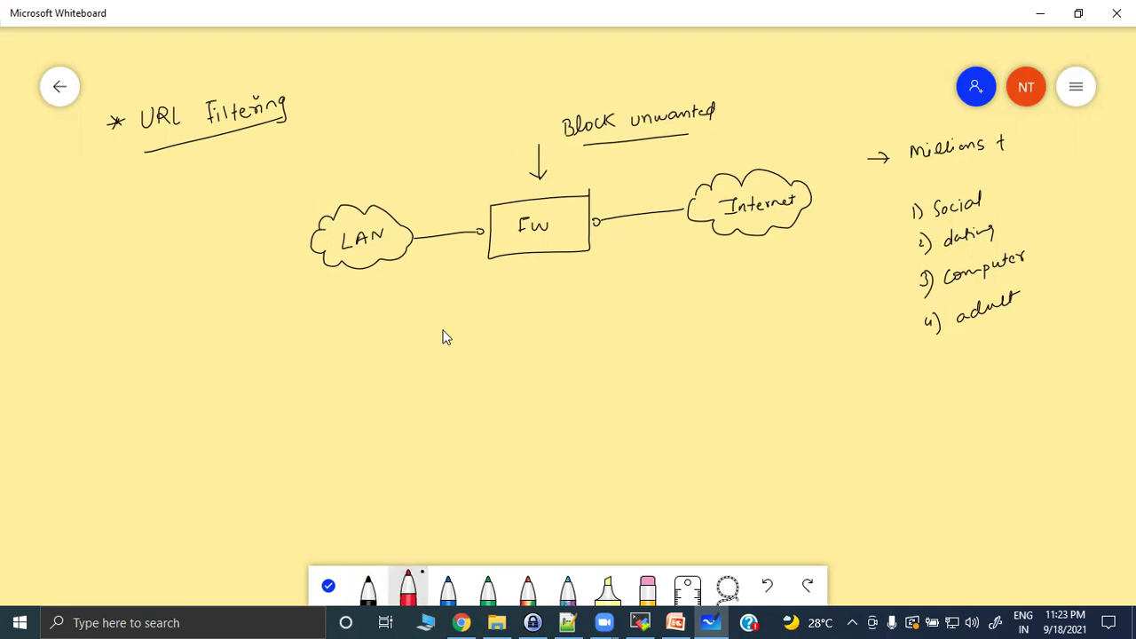
left_click_drag(424, 221, 488, 209)
mouse_move(612, 197)
left_mouse_down()
mouse_move(666, 190)
mouse_move(659, 196)
left_mouse_up()
mouse_move(551, 282)
left_mouse_down()
mouse_move(606, 287)
mouse_move(613, 269)
left_mouse_up()
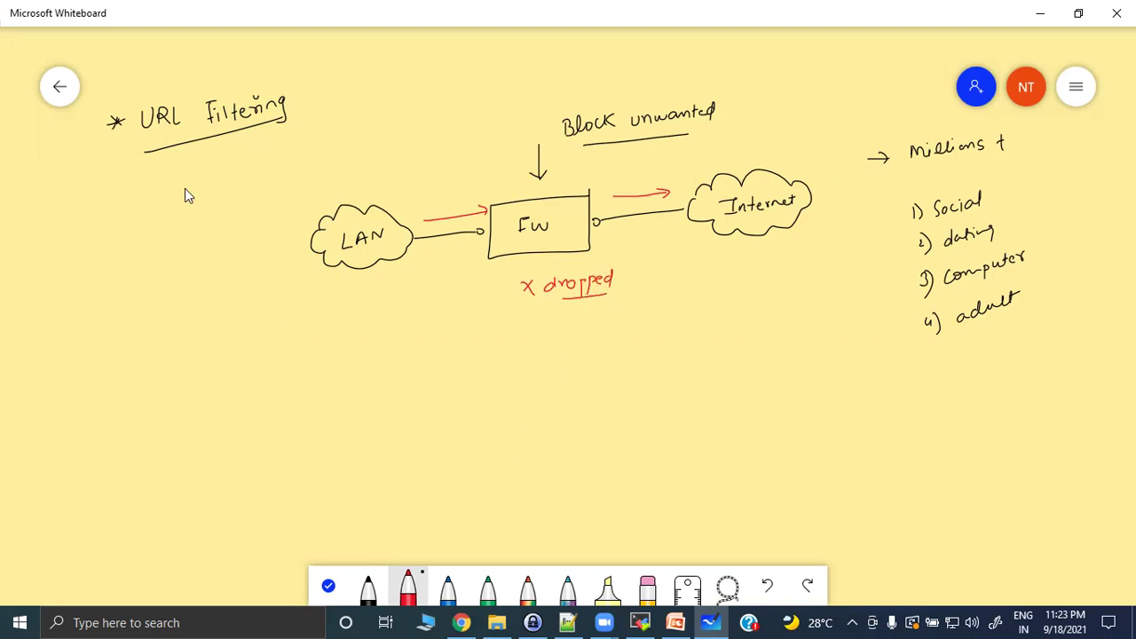
Bracket 'URL Filtering', arrow down to an underlined 'Category', and underline dating.
left_click_drag(143, 93, 156, 146)
left_click_drag(290, 76, 299, 113)
mouse_move(197, 177)
left_mouse_down()
mouse_move(191, 248)
mouse_move(197, 234)
left_mouse_up()
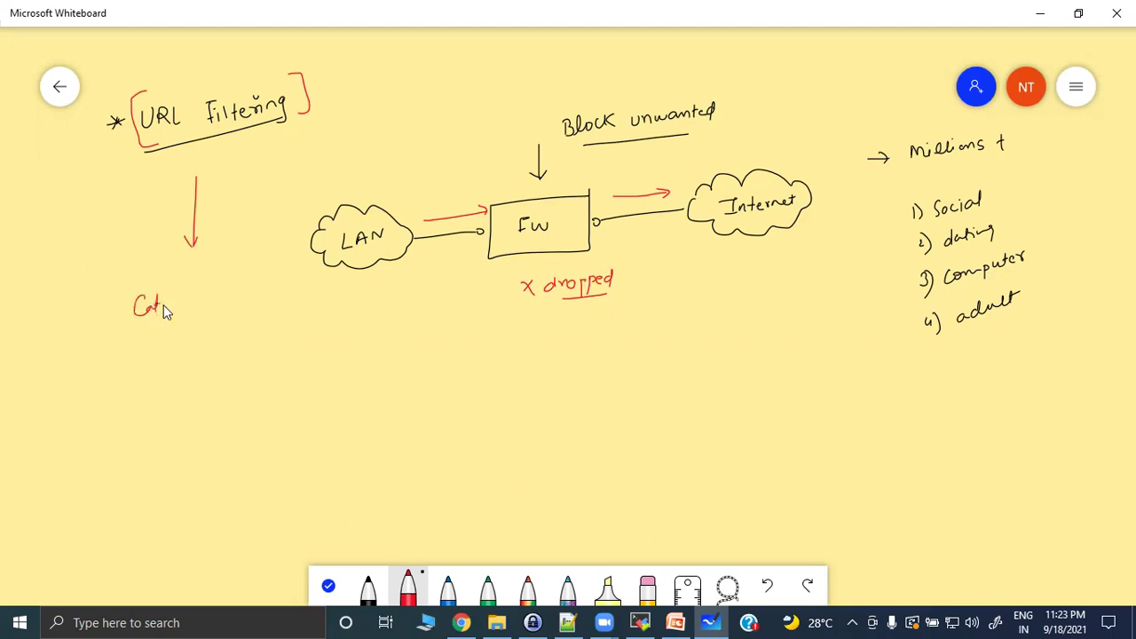
mouse_move(195, 300)
left_mouse_down()
mouse_move(170, 323)
mouse_move(202, 311)
left_mouse_up()
left_click_drag(950, 255, 993, 243)
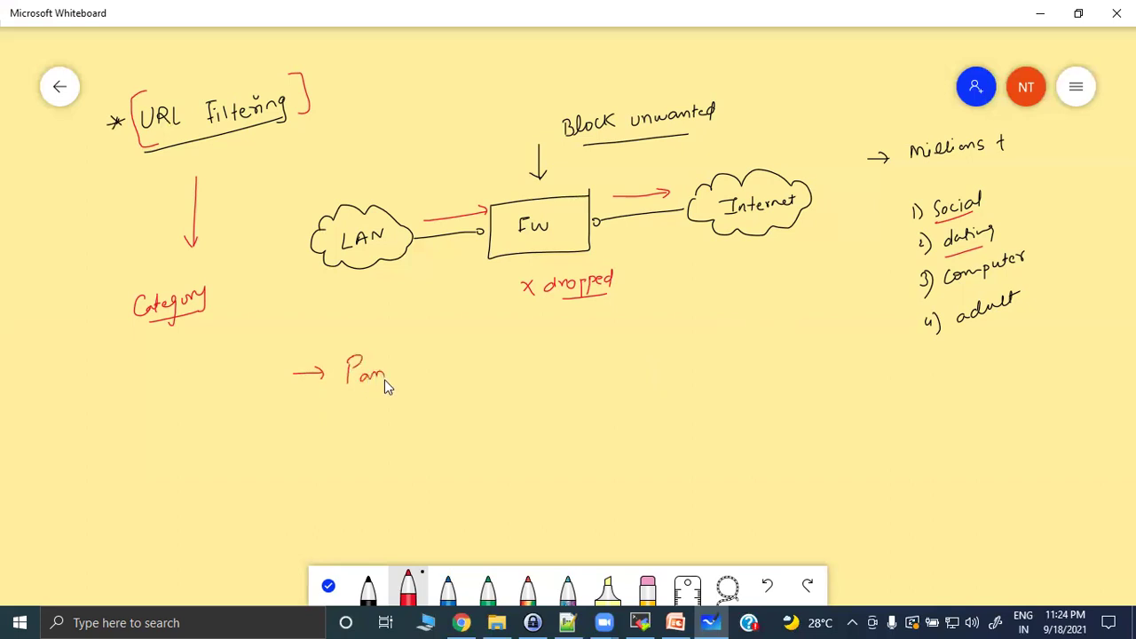
Write 'Pan-DB URL filtering' and 'BrightCloud' in red and underline Pan-DB.
left_click_drag(400, 373, 408, 374)
left_click_drag(418, 359, 418, 373)
left_click_drag(593, 353, 654, 361)
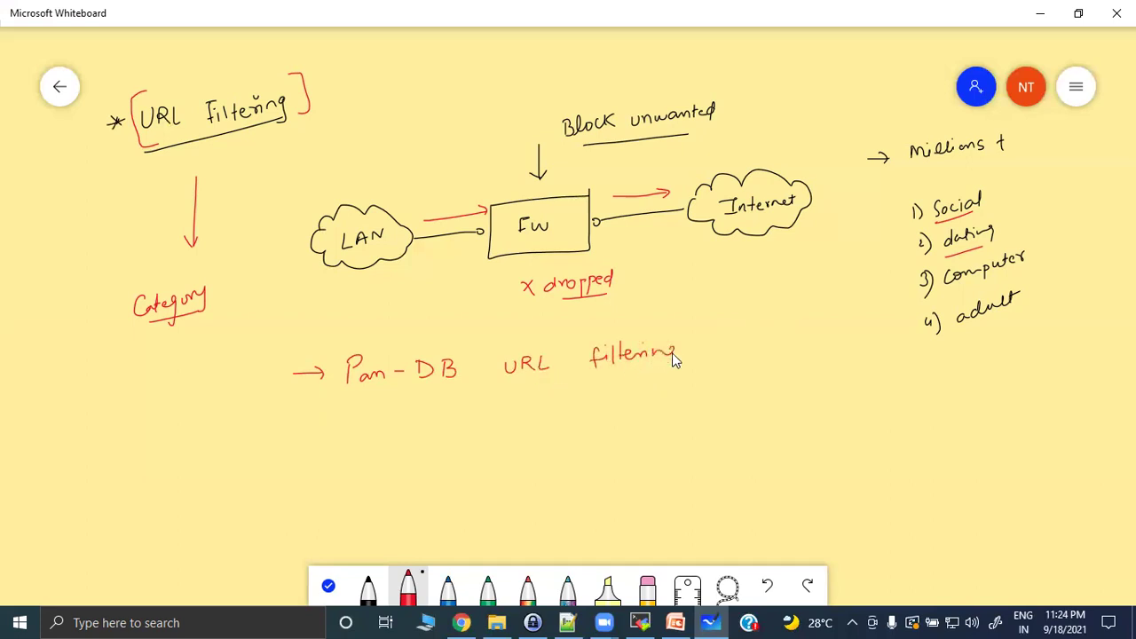
left_click_drag(284, 441, 400, 436)
left_click_drag(467, 427, 485, 435)
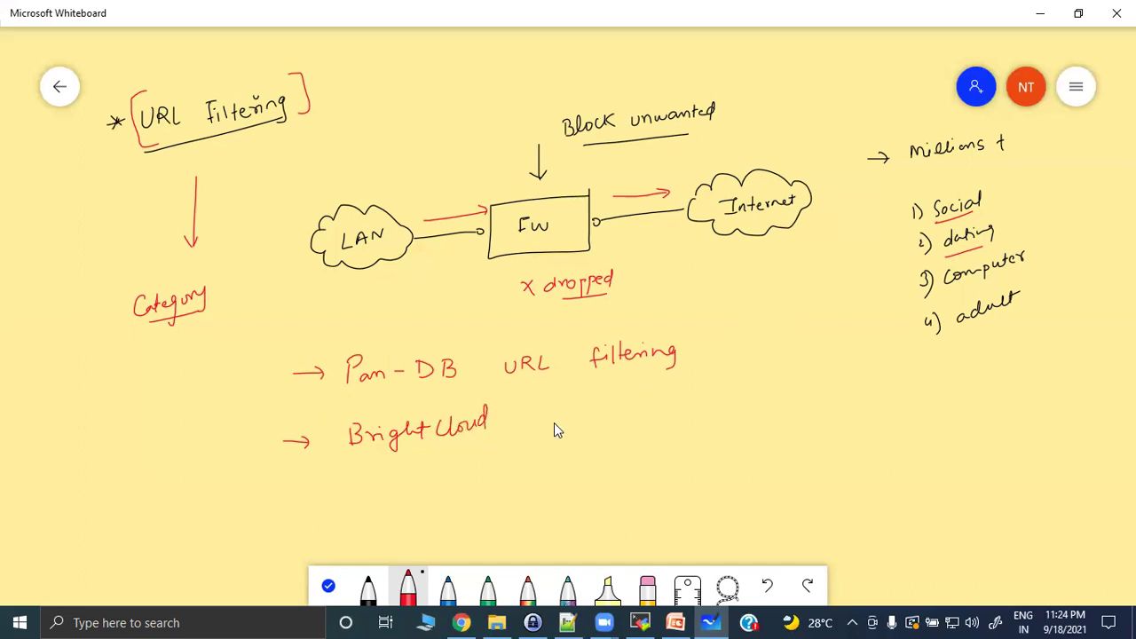
left_click_drag(351, 387, 455, 376)
Add a circled URL4 pointing to filtering and URL2 pointing to BrightCloud.
left_click_drag(738, 337, 750, 337)
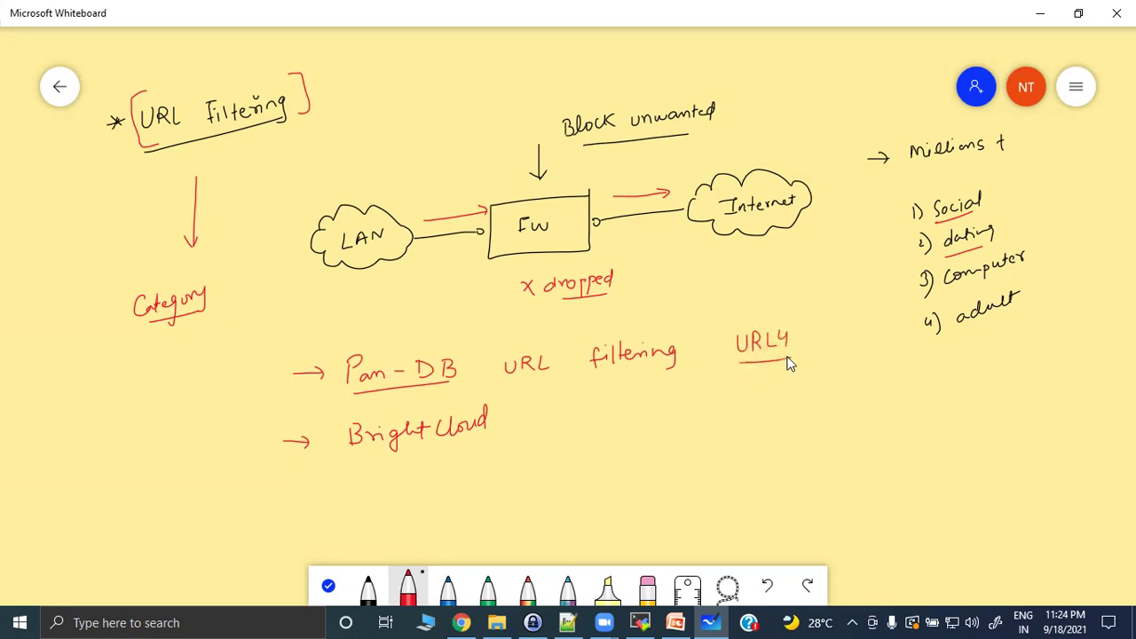
left_click_drag(731, 356, 794, 358)
left_click_drag(717, 316, 671, 341)
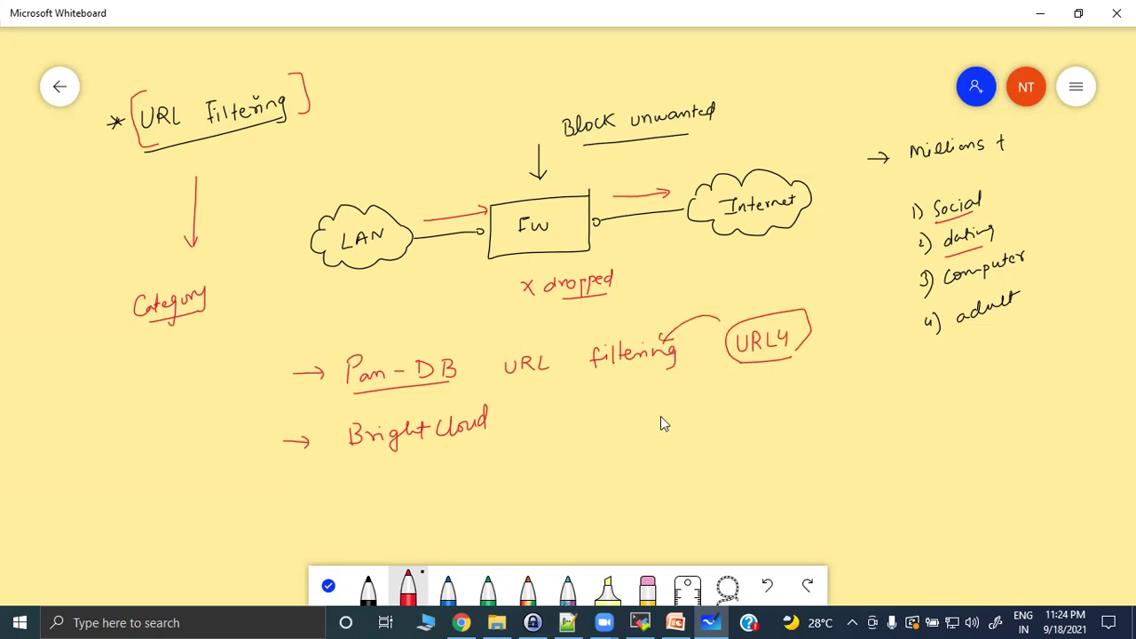
left_click_drag(698, 421, 708, 431)
left_click_drag(626, 429, 537, 434)
Bracket Pan-DB, draw an arrow up from it, and underline BrightCloud.
left_click(414, 308)
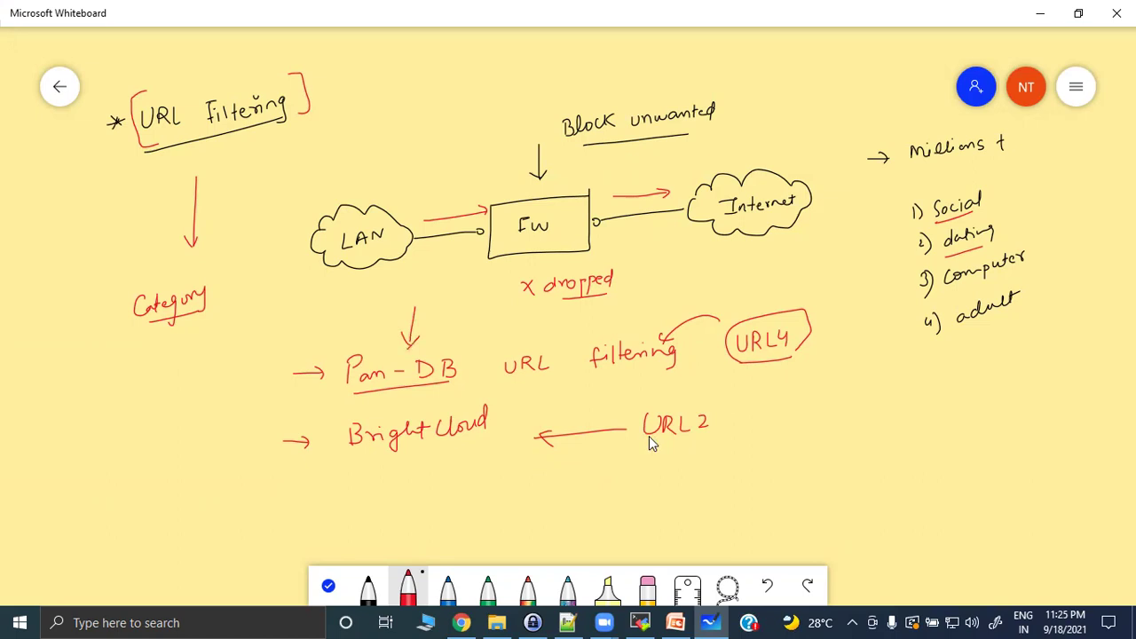
mouse_move(460, 348)
left_mouse_down()
mouse_move(471, 367)
mouse_move(462, 379)
left_mouse_up()
left_click_drag(475, 342, 569, 319)
left_click_drag(582, 302, 587, 317)
left_click_drag(392, 463, 444, 454)
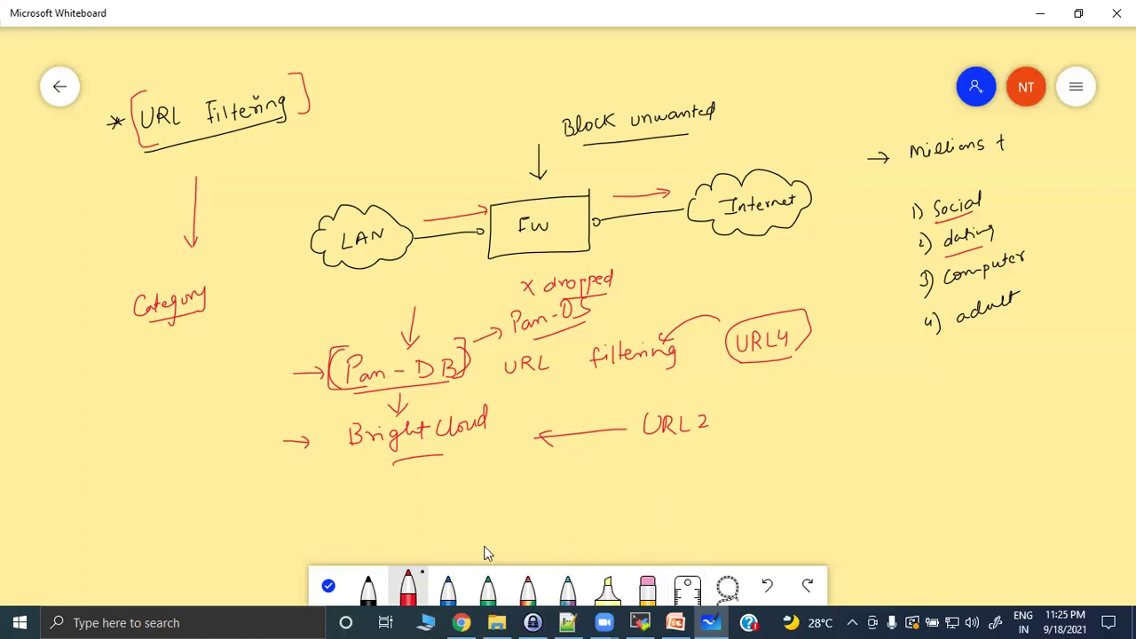
In blue, write an underlined 443 with an arrow to it, and 'SNI:' below.
left_click(447, 587)
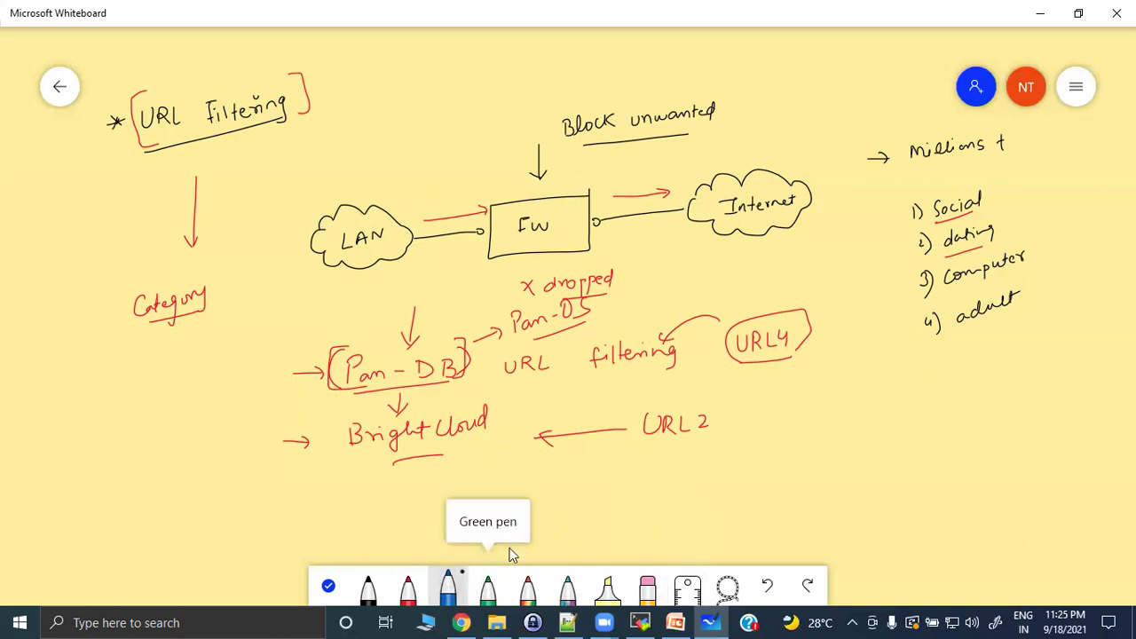
mouse_move(904, 389)
left_mouse_down()
mouse_move(914, 408)
mouse_move(923, 398)
mouse_move(942, 407)
left_mouse_up()
left_click_drag(914, 417, 952, 409)
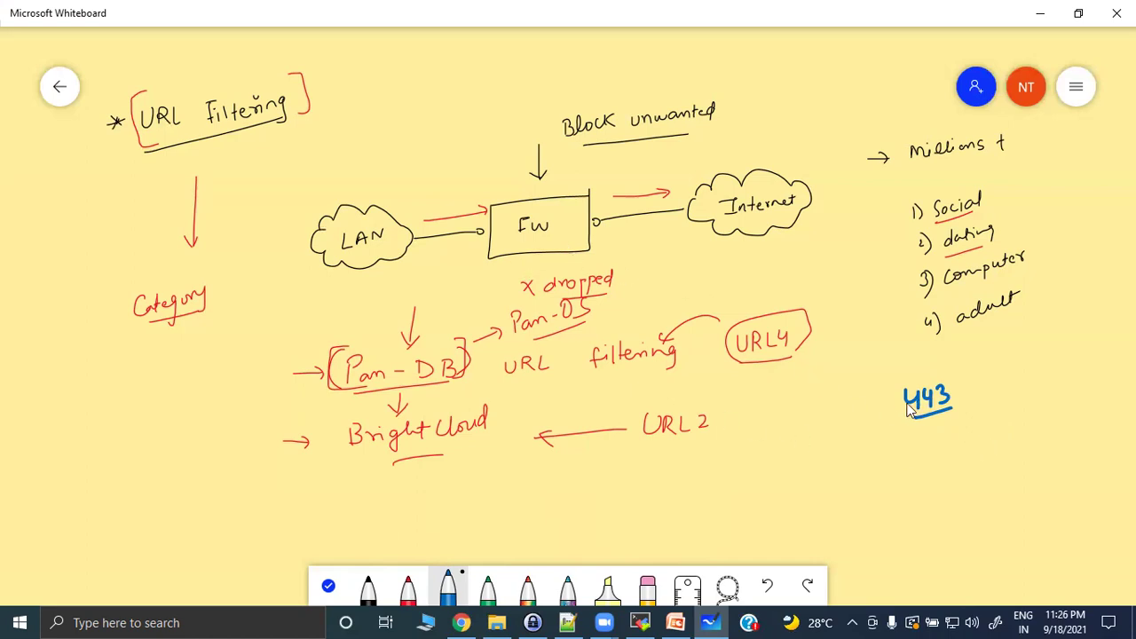
left_click_drag(835, 419, 866, 411)
mouse_move(910, 470)
left_mouse_down()
mouse_move(949, 449)
mouse_move(942, 474)
left_mouse_up()
left_click_drag(937, 474, 966, 473)
left_click(958, 449)
left_click(958, 462)
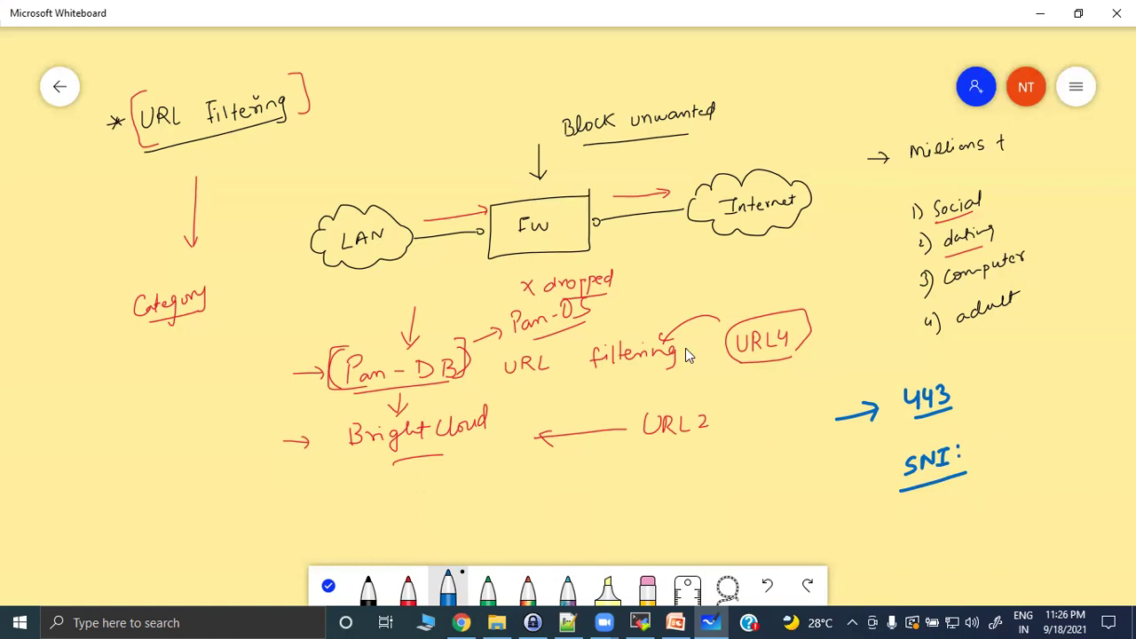
Write an underlined 80 above URL4 and draw a blue up arrow under the heading.
left_click_drag(691, 287, 696, 270)
mouse_move(710, 270)
left_mouse_down()
mouse_move(703, 283)
mouse_move(711, 269)
left_mouse_up()
left_click_drag(682, 300, 731, 289)
left_click_drag(236, 160, 252, 158)
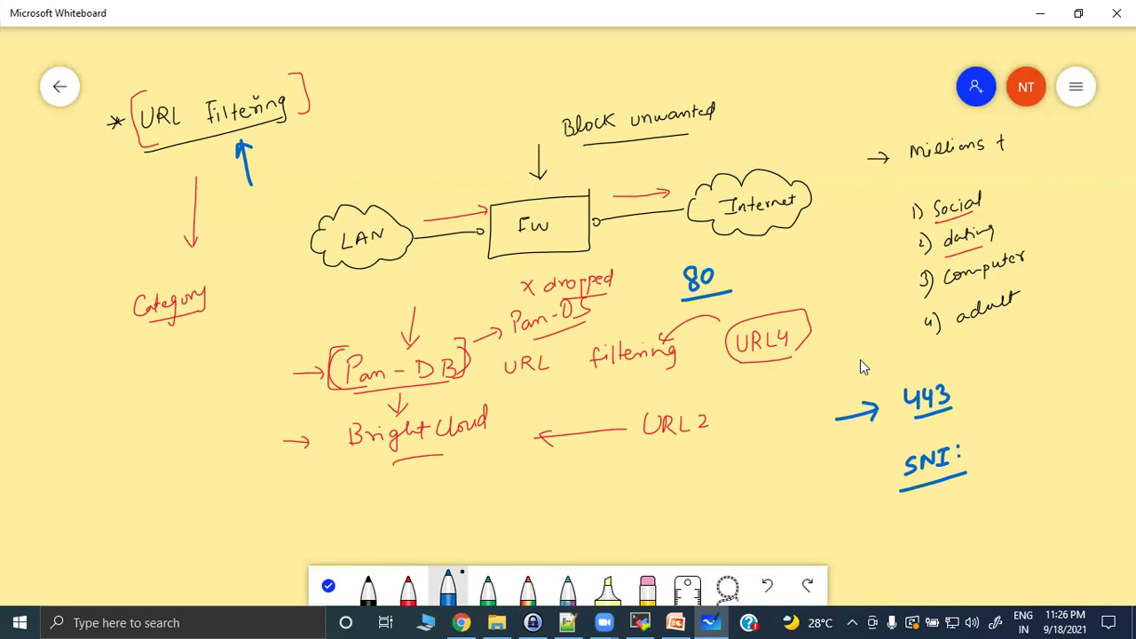
Bracket 443 leading to an underlined 'SSL decryption', and begin 'URL filtering' lower left.
left_click_drag(917, 376, 893, 417)
mouse_move(1028, 328)
left_mouse_down()
mouse_move(1018, 344)
mouse_move(1076, 321)
mouse_move(1081, 330)
mouse_move(1135, 284)
left_mouse_up()
left_click_drag(1026, 351, 1062, 339)
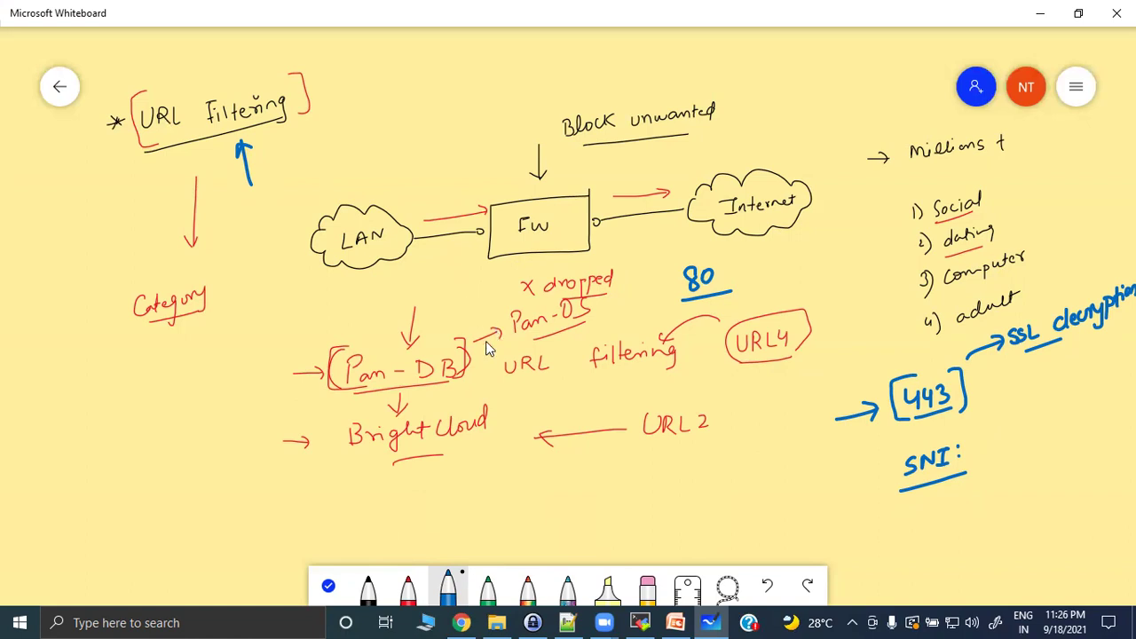
mouse_move(26, 504)
left_mouse_down()
mouse_move(52, 474)
mouse_move(78, 478)
mouse_move(136, 443)
mouse_move(167, 447)
mouse_move(202, 404)
mouse_move(244, 397)
mouse_move(278, 355)
mouse_move(279, 367)
left_mouse_up()
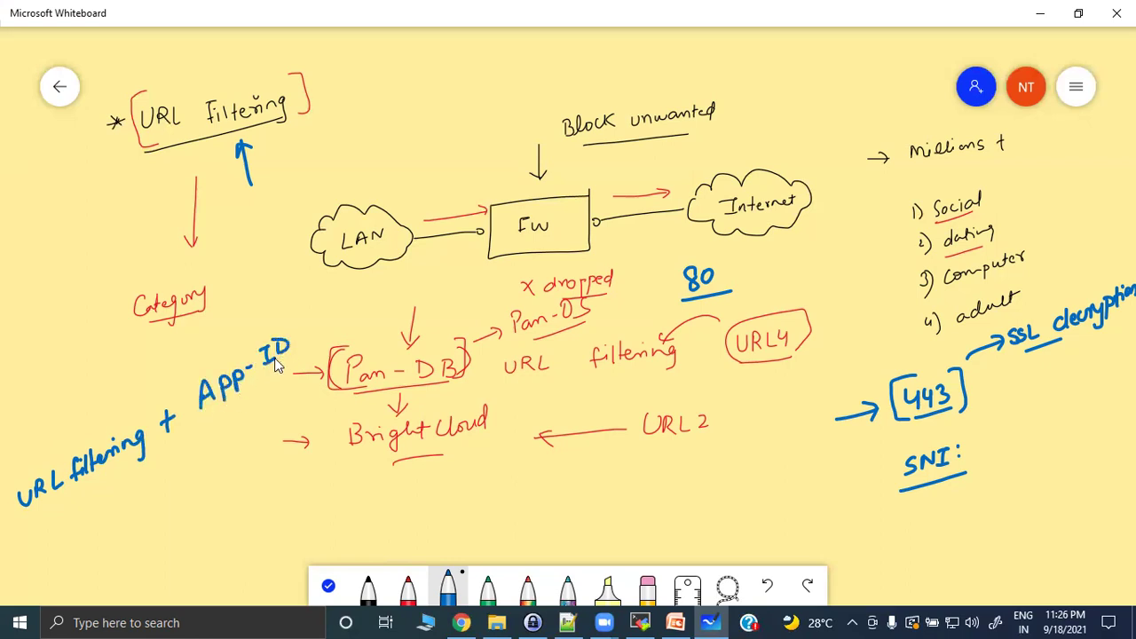
Underline 'URL filtering + APP-ID' and add arrows to facebook, 'x games' and 'x chat'.
left_click_drag(35, 513, 291, 365)
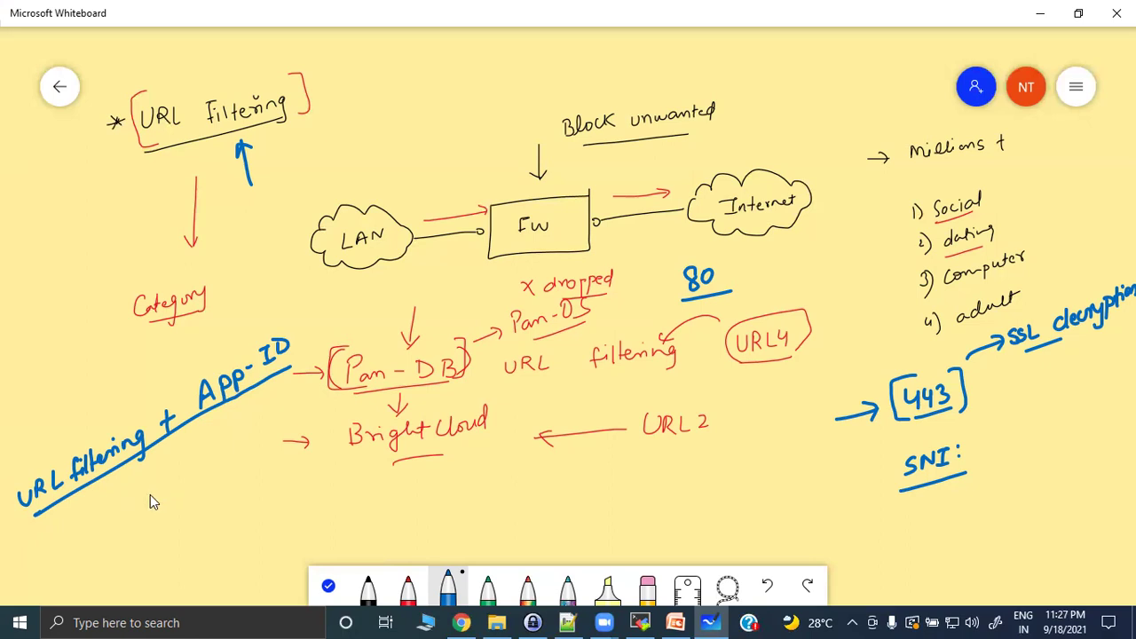
mouse_move(95, 513)
left_mouse_down()
mouse_move(106, 531)
mouse_move(118, 512)
left_mouse_up()
left_click_drag(110, 586, 195, 533)
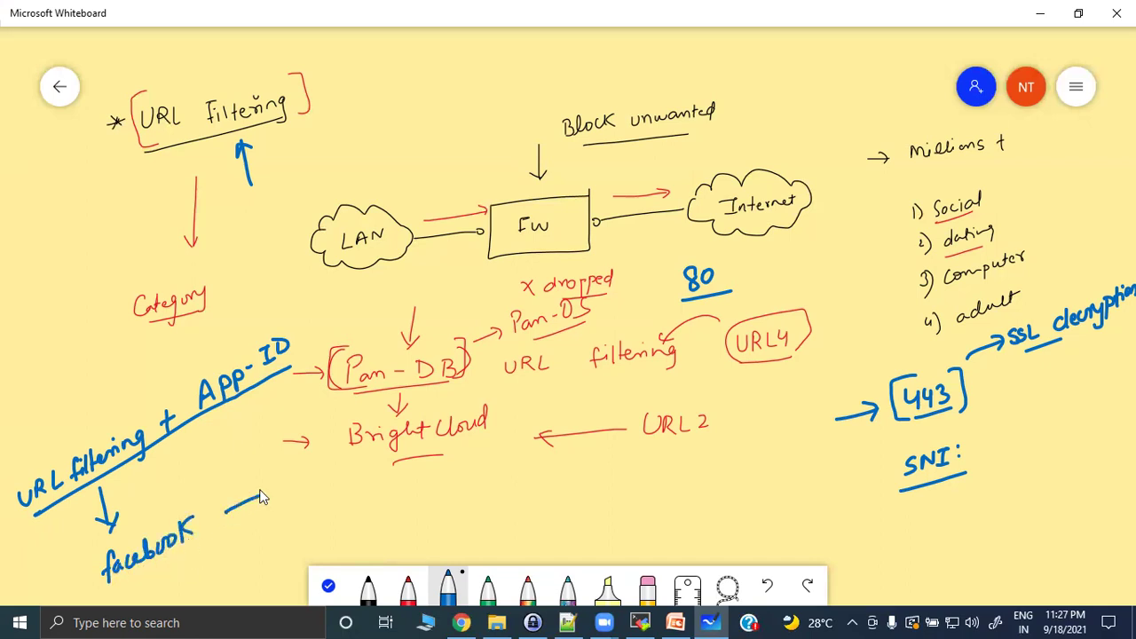
mouse_move(286, 497)
left_mouse_down()
mouse_move(368, 436)
mouse_move(390, 446)
left_mouse_up()
mouse_move(299, 533)
left_mouse_down()
mouse_move(359, 494)
mouse_move(410, 483)
left_mouse_up()
mouse_move(391, 534)
left_mouse_down()
mouse_move(380, 550)
mouse_move(432, 529)
left_mouse_up()
left_click_drag(423, 512, 449, 495)
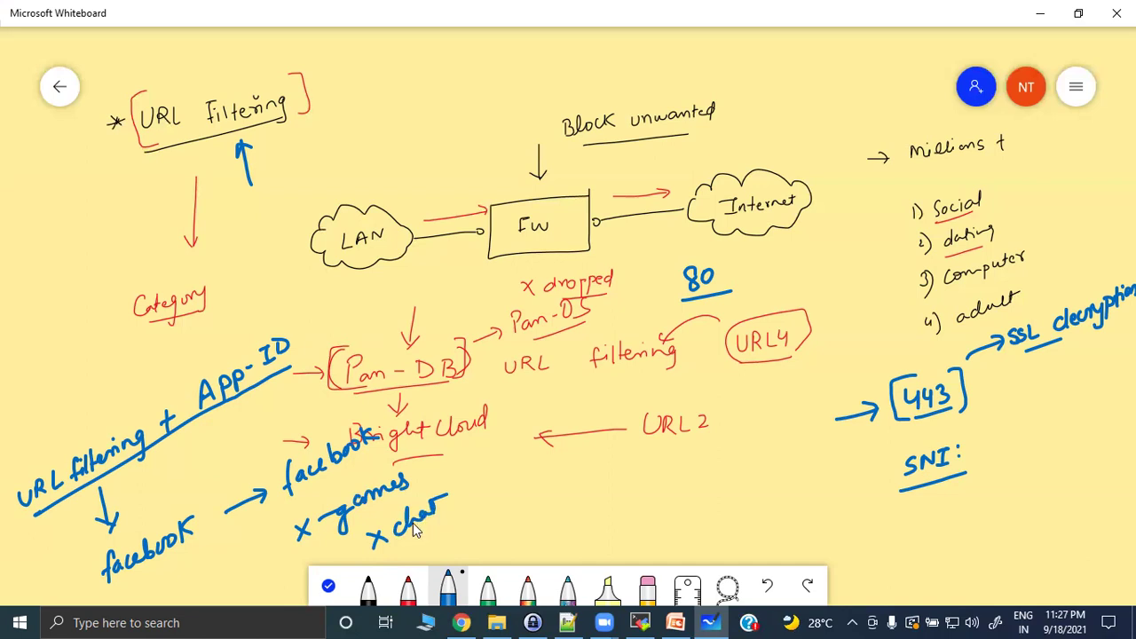
Write 'Social Network' above, parenthesize APP-ID, and underline the second facebook.
mouse_move(42, 411)
left_mouse_down()
mouse_move(58, 443)
mouse_move(63, 425)
left_mouse_up()
mouse_move(117, 395)
left_mouse_down()
mouse_move(113, 409)
mouse_move(135, 404)
left_mouse_up()
mouse_move(137, 367)
left_mouse_down()
mouse_move(140, 401)
mouse_move(174, 359)
mouse_move(192, 365)
mouse_move(217, 345)
left_mouse_up()
mouse_move(224, 339)
left_mouse_down()
mouse_move(232, 325)
mouse_move(229, 340)
left_mouse_up()
left_click_drag(239, 319, 192, 399)
left_click_drag(286, 316, 293, 366)
mouse_move(247, 536)
left_mouse_down()
mouse_move(286, 543)
mouse_move(282, 556)
mouse_move(355, 547)
mouse_move(349, 556)
left_mouse_up()
left_click_drag(298, 495, 392, 455)
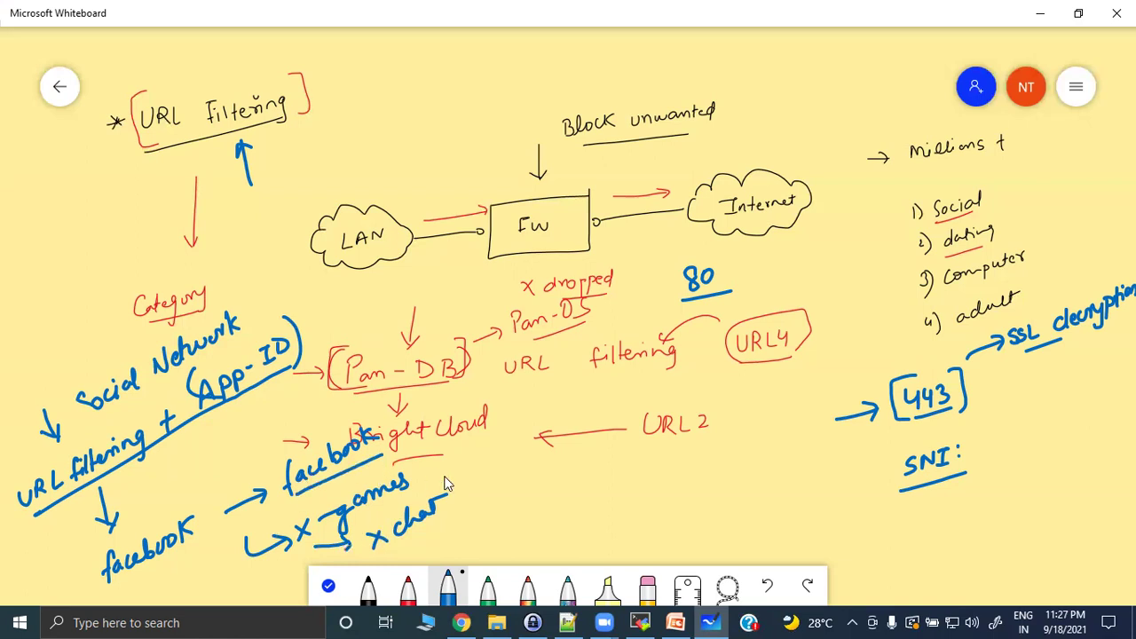
Add a small note above BrightCloud and an underlined 4000 at the top.
mouse_move(421, 406)
left_mouse_down()
mouse_move(424, 417)
mouse_move(465, 411)
left_mouse_up()
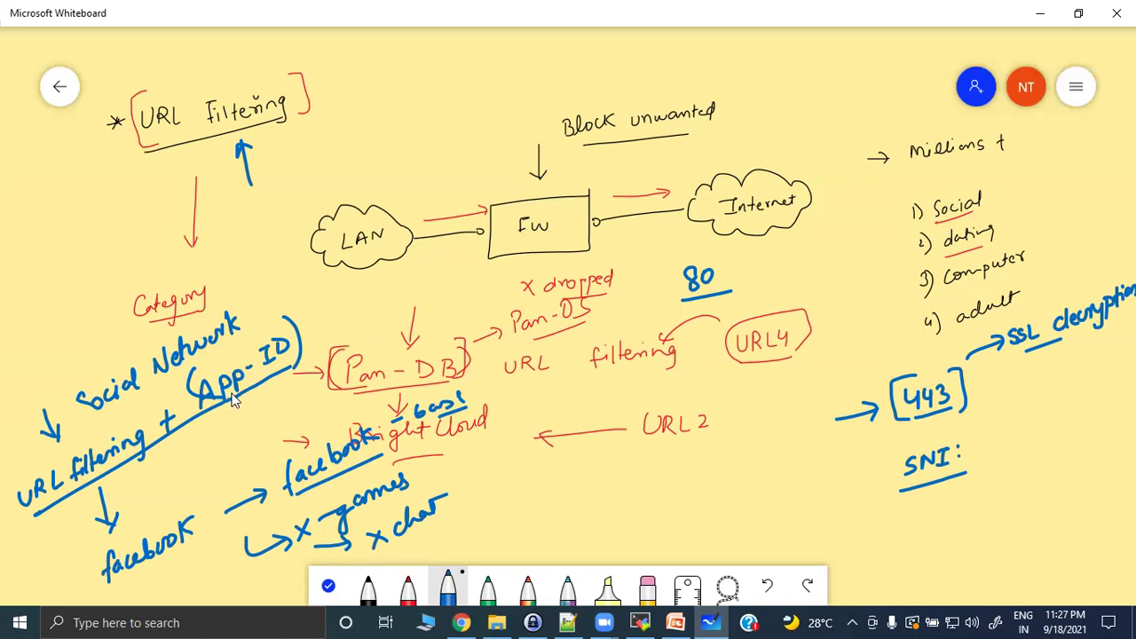
mouse_move(797, 82)
left_mouse_down()
mouse_move(813, 114)
mouse_move(826, 89)
mouse_move(856, 79)
left_mouse_up()
left_click_drag(802, 115, 875, 96)
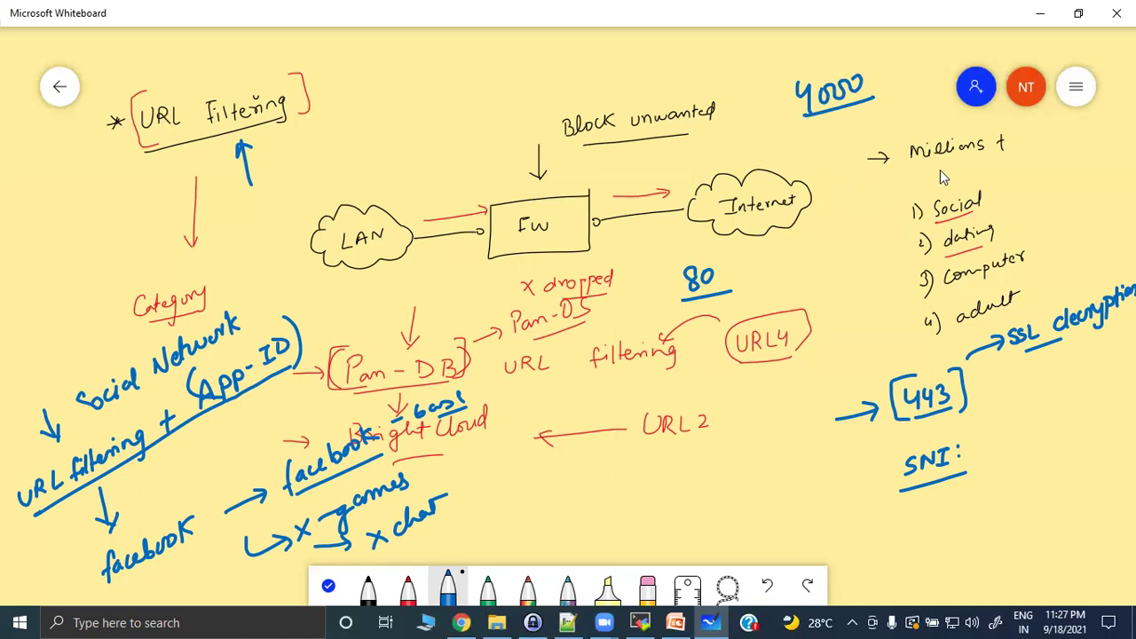
Underline the Millions note, write web-browsing, and add an underlined, bracketed SSL label.
left_click_drag(912, 160, 1012, 152)
mouse_move(697, 487)
left_mouse_down()
mouse_move(863, 431)
mouse_move(857, 451)
left_mouse_up()
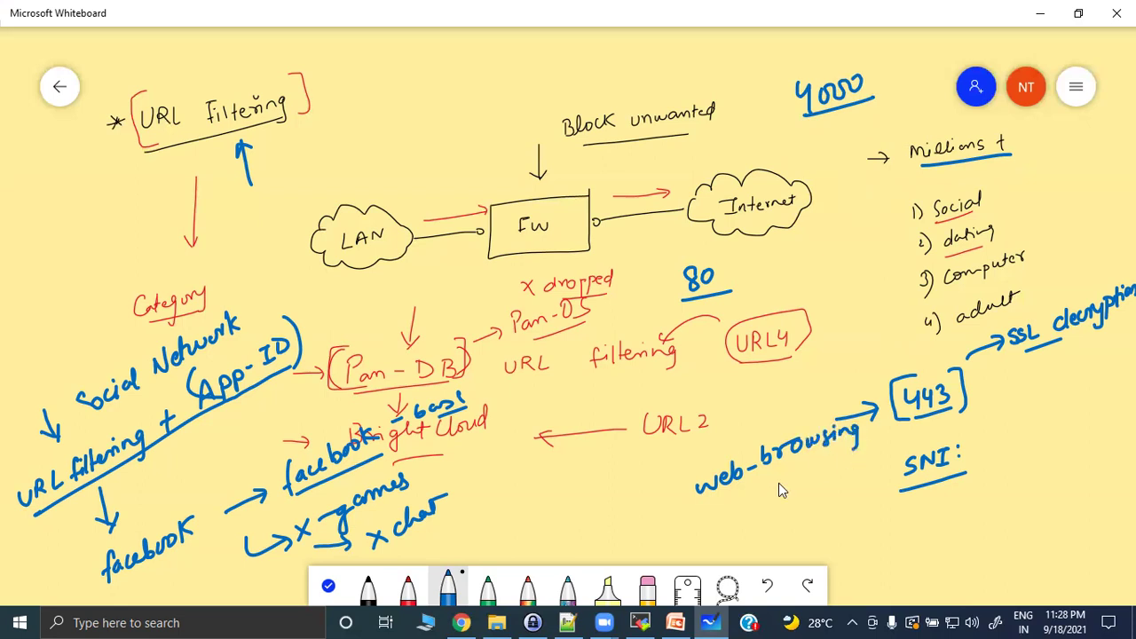
left_click_drag(682, 529, 691, 533)
mouse_move(736, 504)
left_mouse_down()
mouse_move(731, 514)
mouse_move(742, 515)
left_mouse_up()
left_click_drag(751, 498, 764, 511)
mouse_move(729, 524)
left_mouse_down()
mouse_move(775, 506)
mouse_move(719, 524)
mouse_move(755, 519)
left_mouse_up()
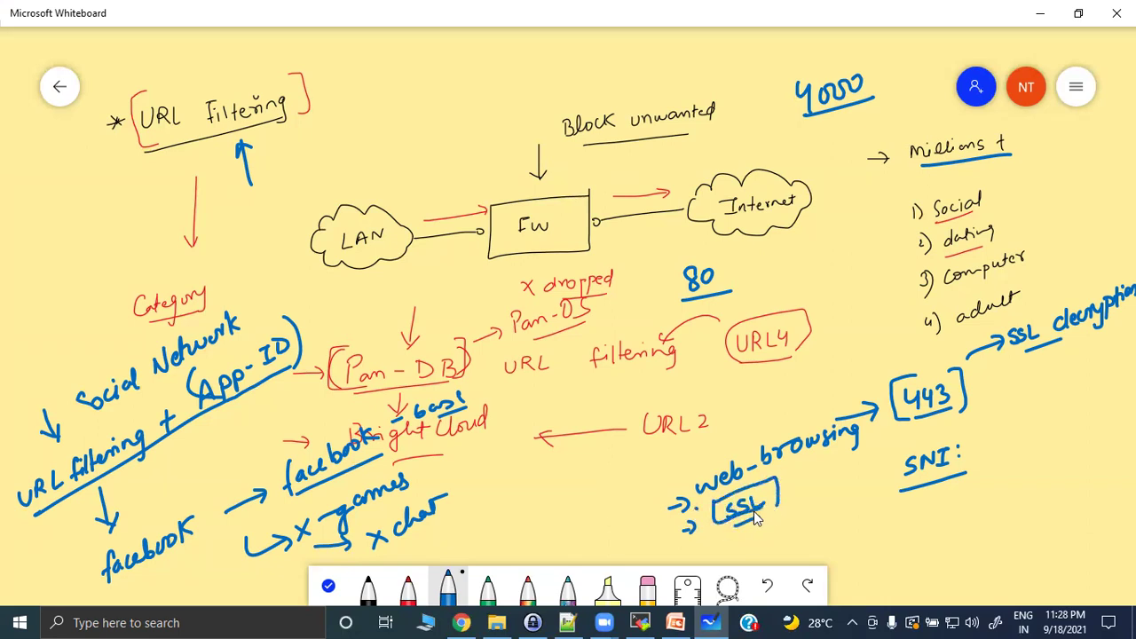
Point arrows at App-ID and up at SSL, bracket 'SNI:', and write 'client hello'.
mouse_move(348, 295)
left_mouse_down()
mouse_move(304, 332)
mouse_move(325, 338)
left_mouse_up()
left_click_drag(759, 531, 760, 538)
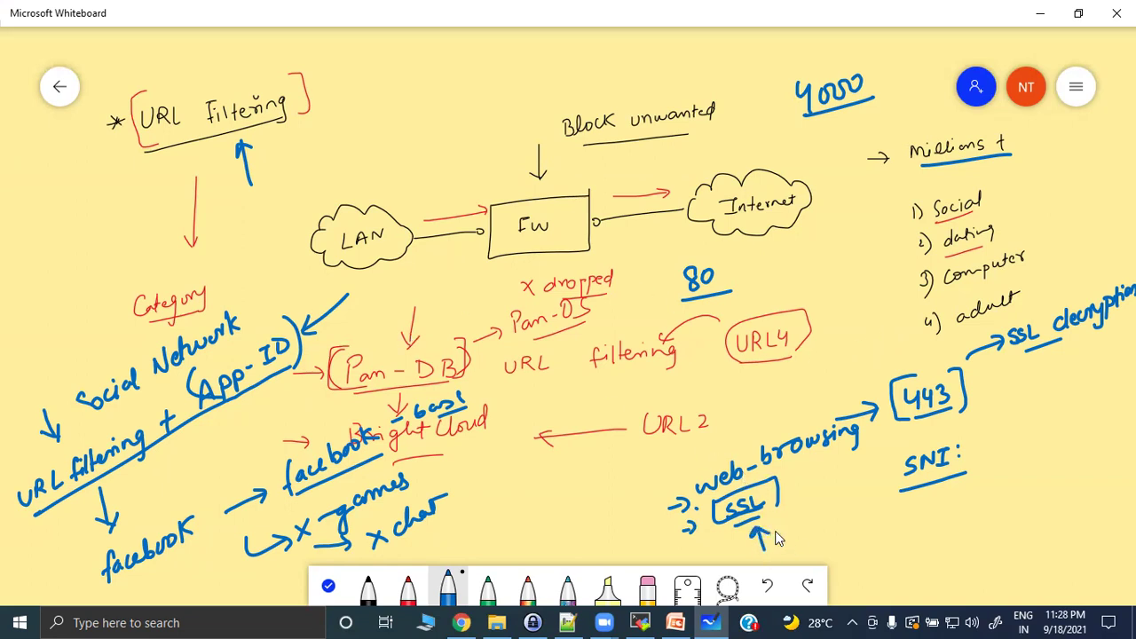
left_click_drag(908, 449, 891, 450)
mouse_move(903, 526)
left_mouse_down()
mouse_move(914, 513)
mouse_move(923, 531)
mouse_move(936, 514)
mouse_move(1016, 497)
mouse_move(974, 517)
mouse_move(997, 515)
mouse_move(976, 548)
mouse_move(1013, 536)
mouse_move(1020, 554)
left_mouse_up()
Write and underline 'SNI : facebook' below client hello, bracketing its SNI.
left_click(1035, 534)
left_click(1036, 548)
left_click_drag(1063, 511, 1054, 538)
left_click_drag(1050, 525, 1135, 488)
left_click_drag(985, 575, 1120, 522)
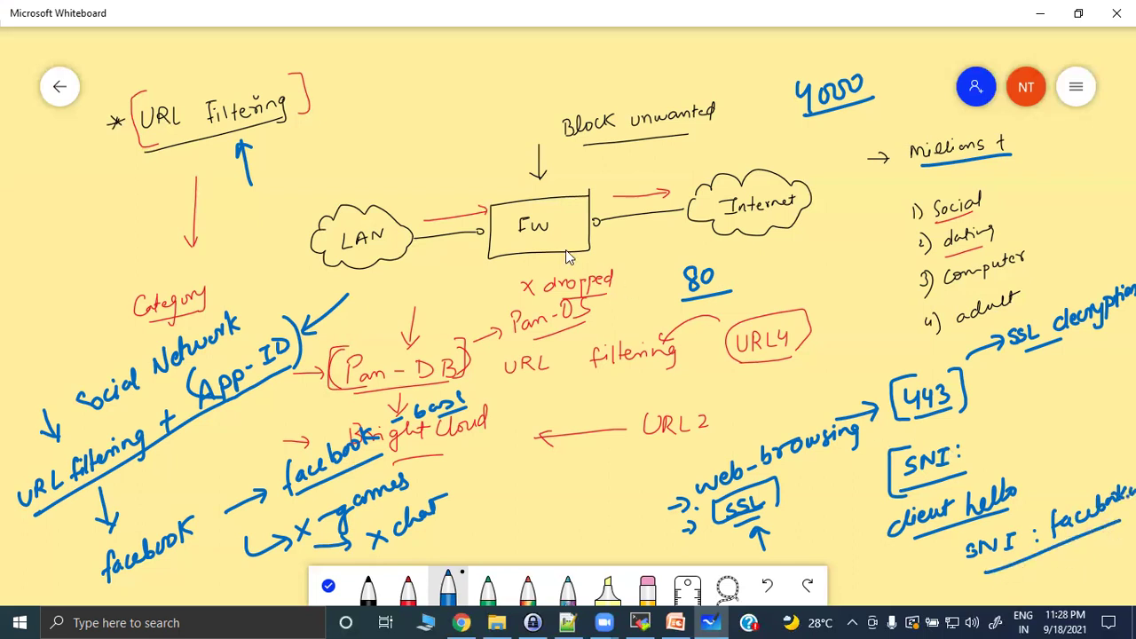
left_click_drag(964, 537, 1000, 565)
Mark a small x above the SNI line and stop inking.
left_click_drag(1068, 472, 1078, 484)
left_click_drag(1082, 468, 1072, 488)
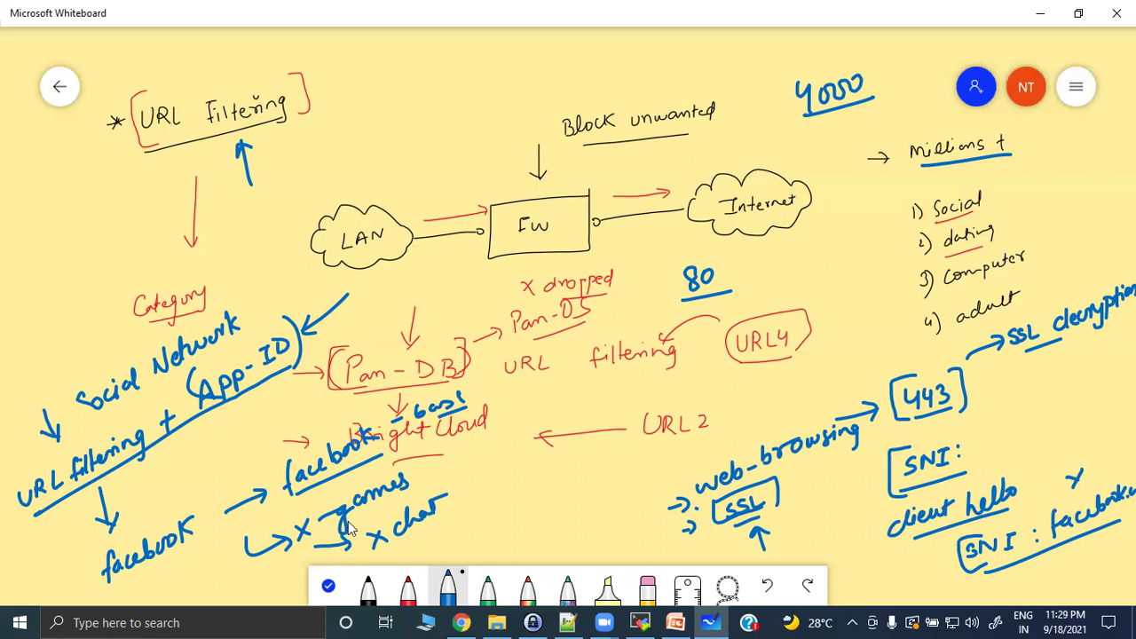
left_click(327, 586)
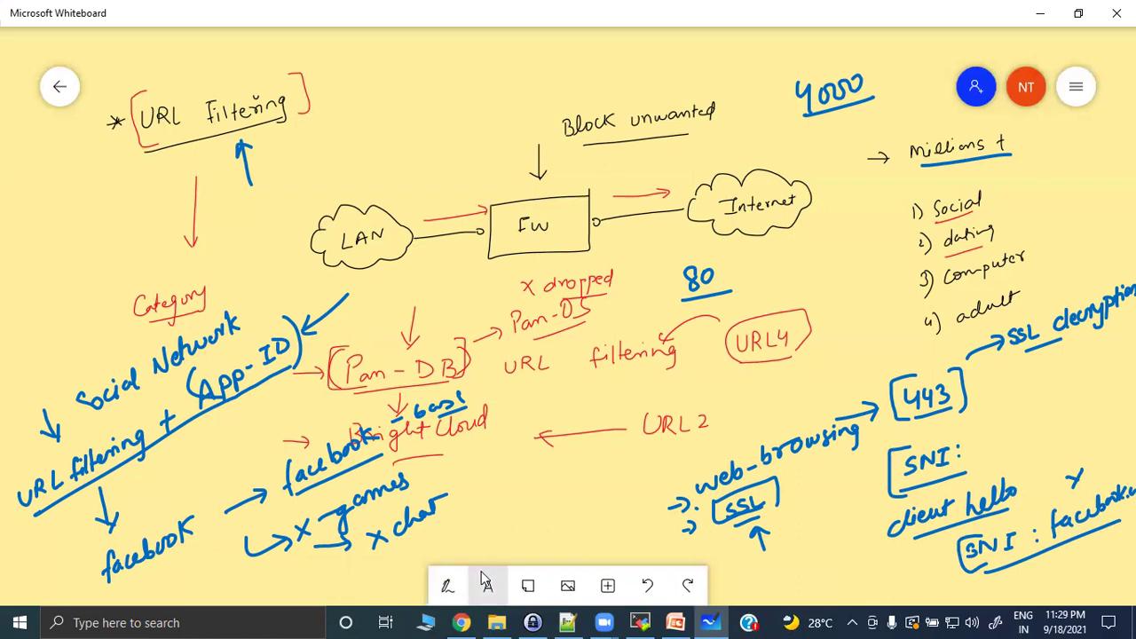
Scroll down to blank canvas and pick up the red pen.
scroll(368, 417, "down", 5)
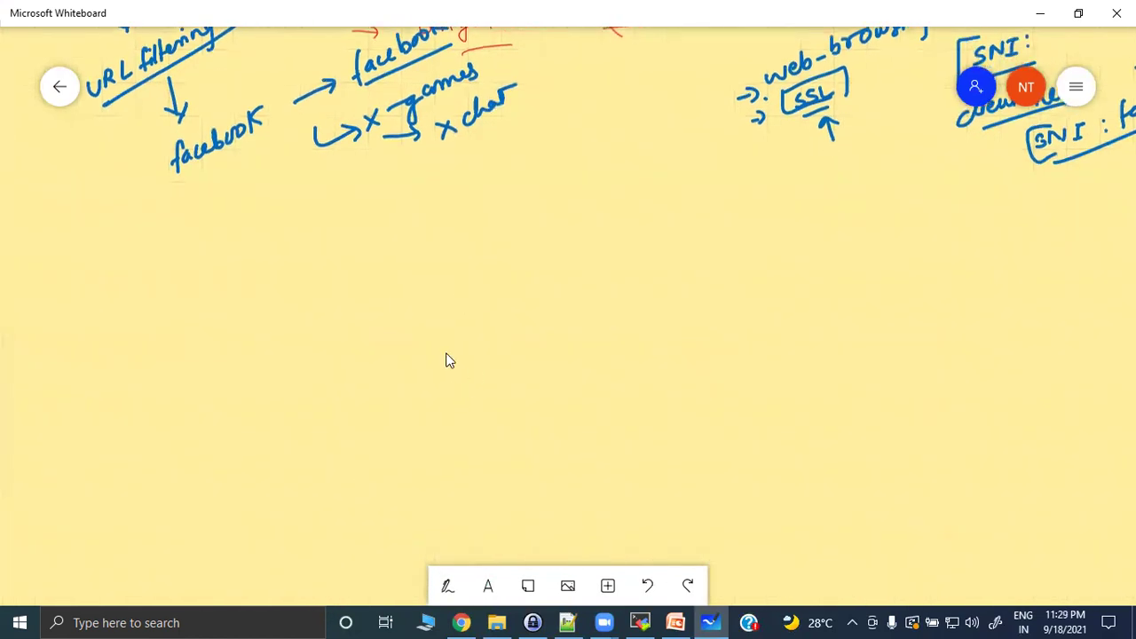
scroll(457, 364, "down", 1)
left_click(448, 596)
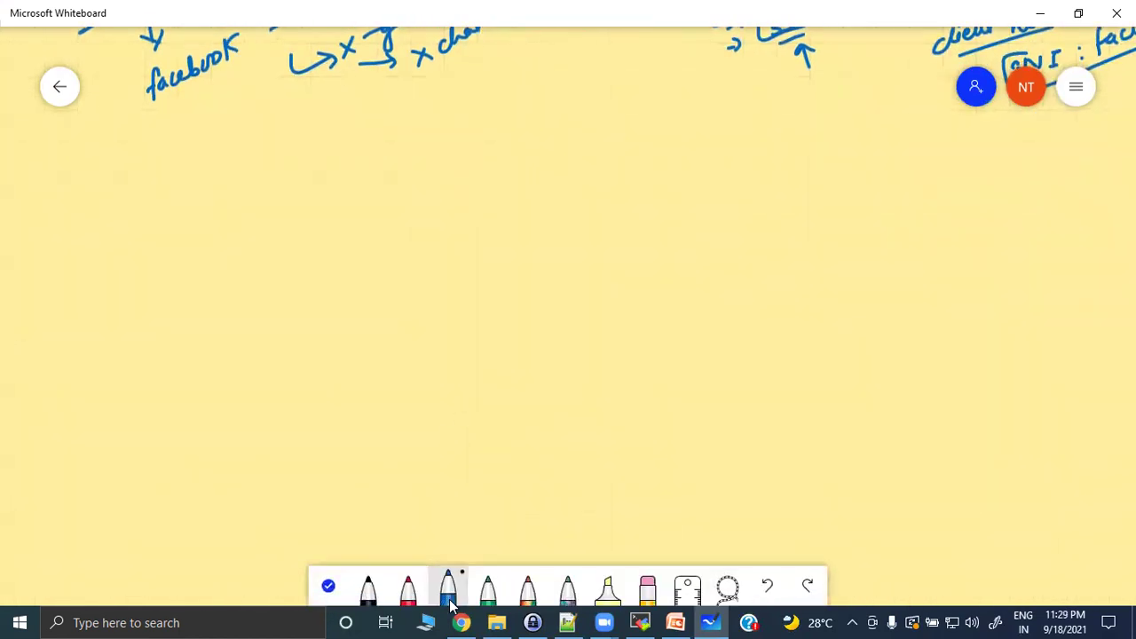
left_click(403, 594)
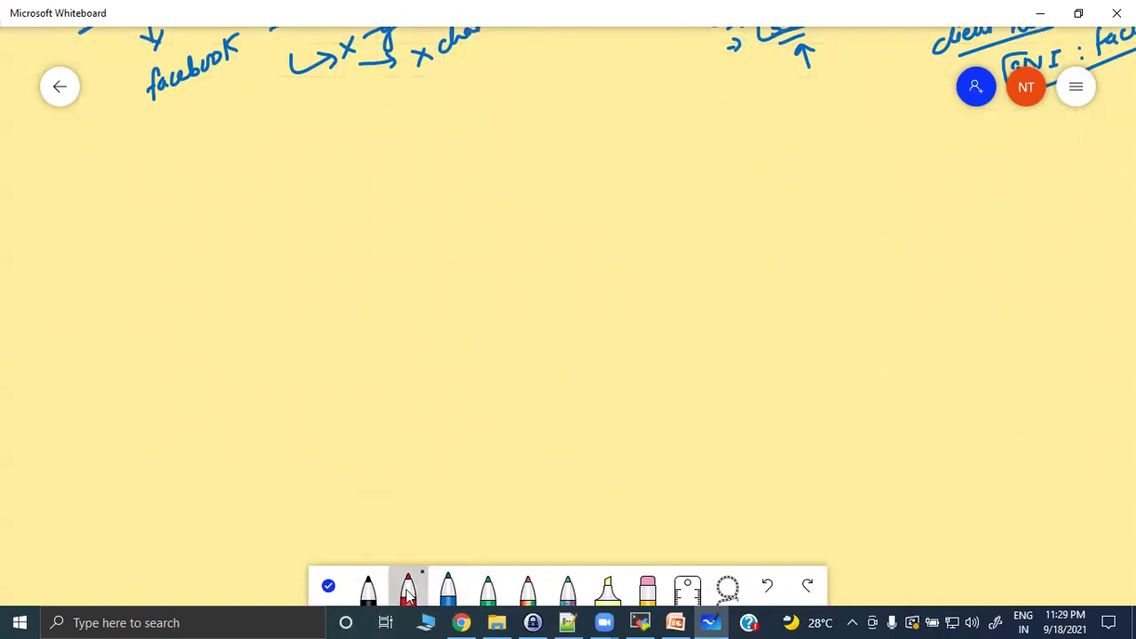
Write 'URL → Uniform Resource Locator' and 'URI → Uniform Resource Identifier' in red.
mouse_move(159, 218)
left_mouse_down()
mouse_move(184, 236)
mouse_move(167, 268)
left_mouse_up()
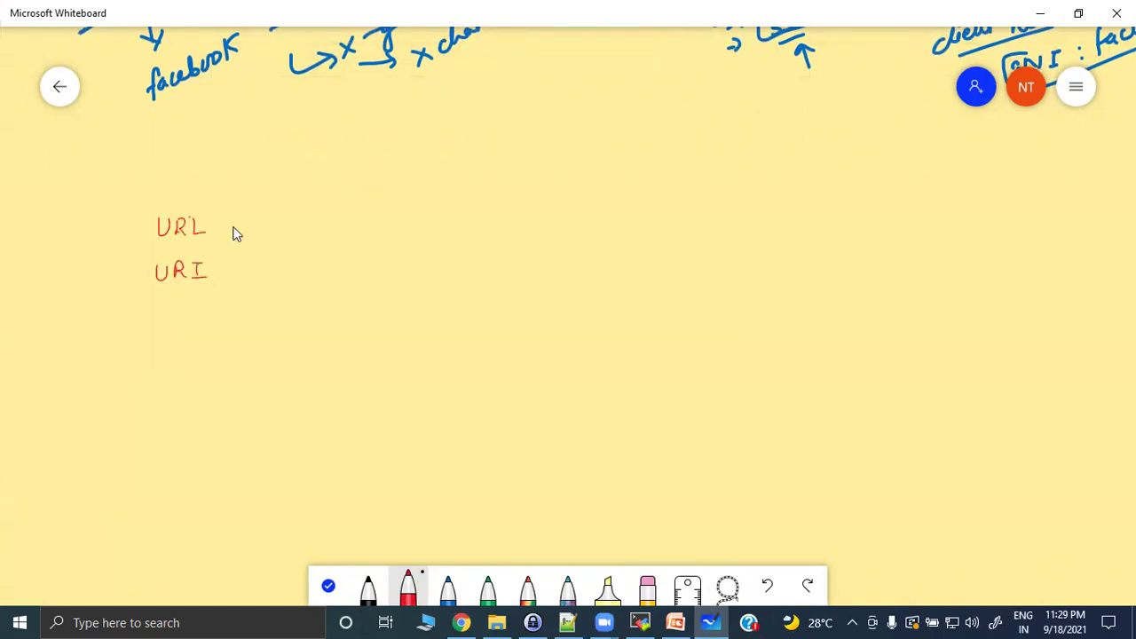
mouse_move(240, 220)
left_mouse_down()
mouse_move(246, 236)
mouse_move(300, 213)
left_mouse_up()
mouse_move(351, 231)
left_mouse_down()
mouse_move(410, 213)
mouse_move(459, 216)
left_mouse_up()
left_click_drag(537, 215, 550, 215)
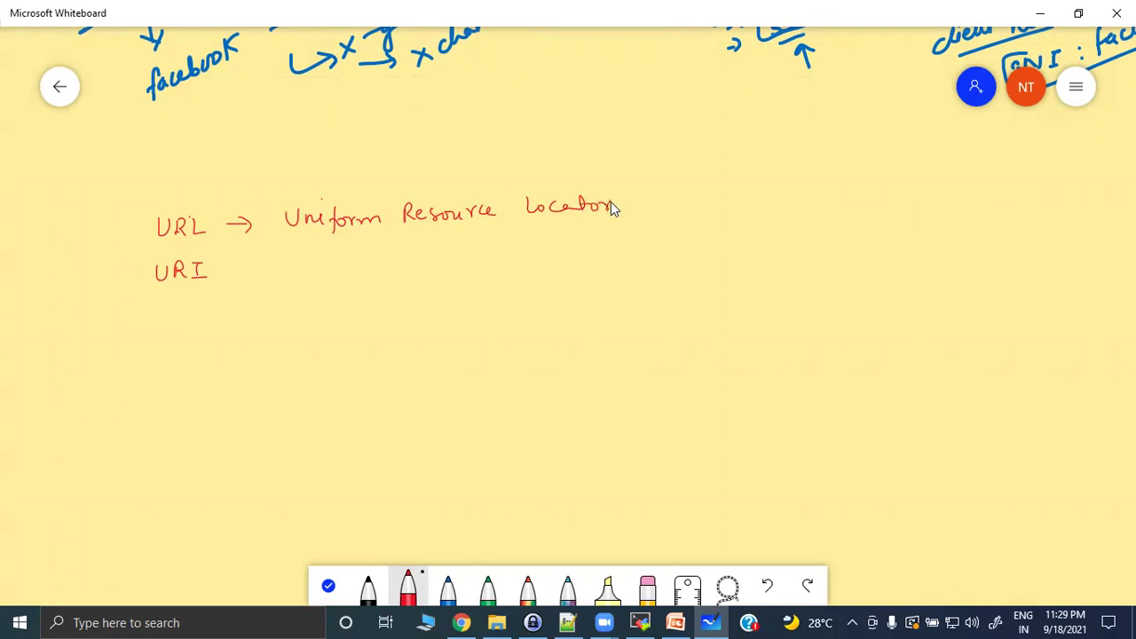
left_click_drag(239, 274, 260, 273)
left_click_drag(400, 267, 456, 266)
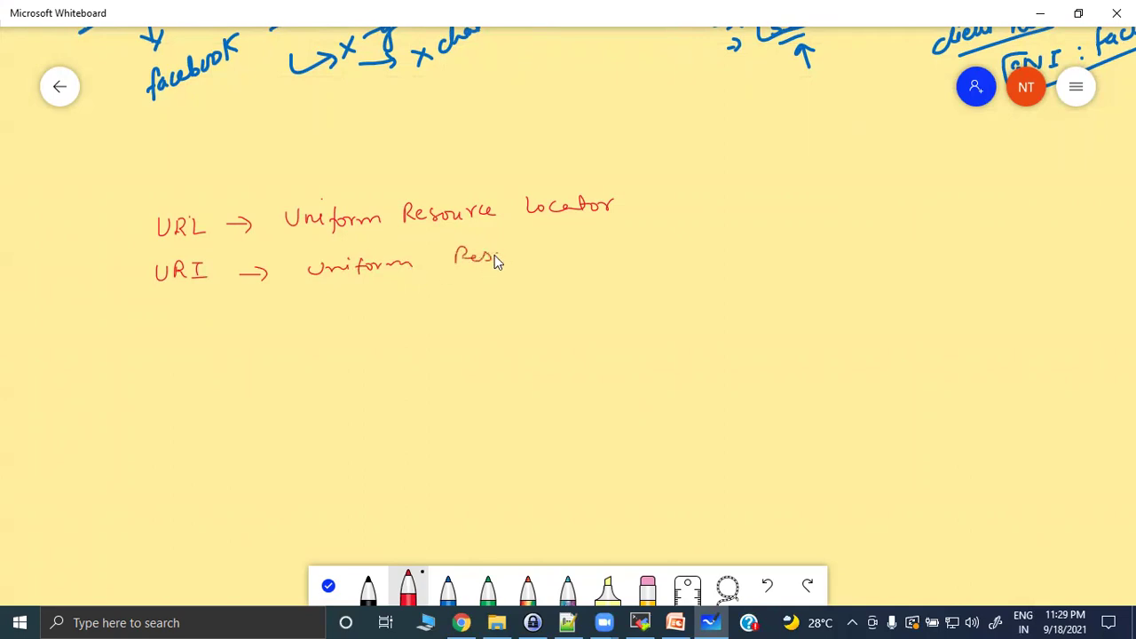
left_click_drag(586, 249, 719, 239)
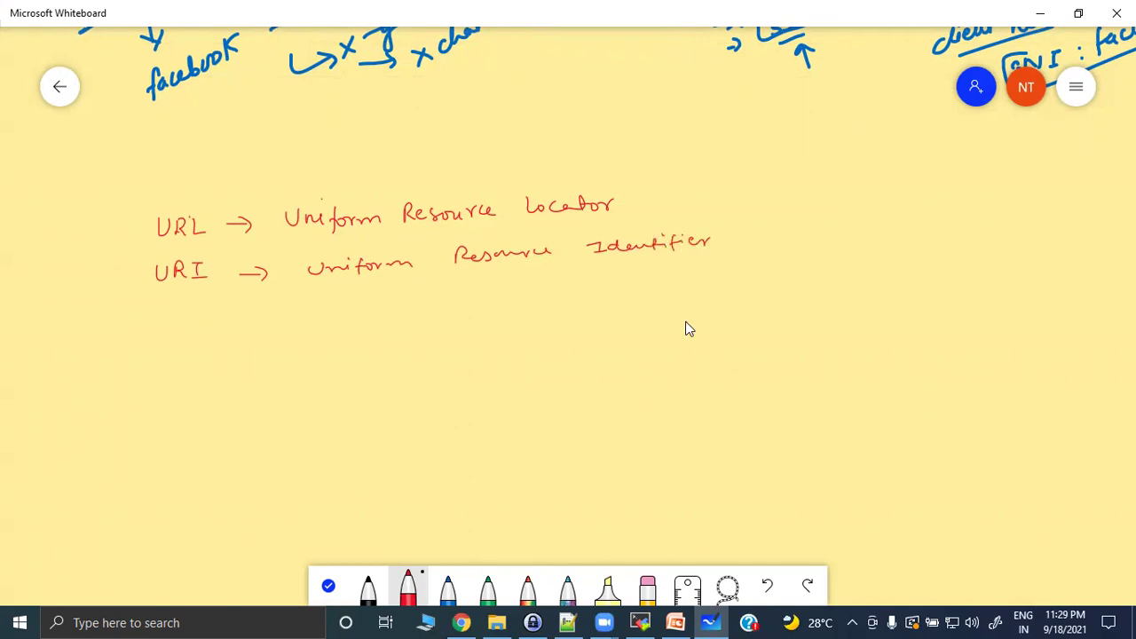
Draw a box pointing to underlined 'Youtube', write its https URL above, and draw an FW box.
mouse_move(880, 364)
left_mouse_down()
mouse_move(972, 355)
mouse_move(908, 420)
mouse_move(985, 353)
mouse_move(1036, 366)
left_mouse_up()
left_click_drag(1045, 358, 1108, 360)
left_click_drag(1038, 379, 1104, 374)
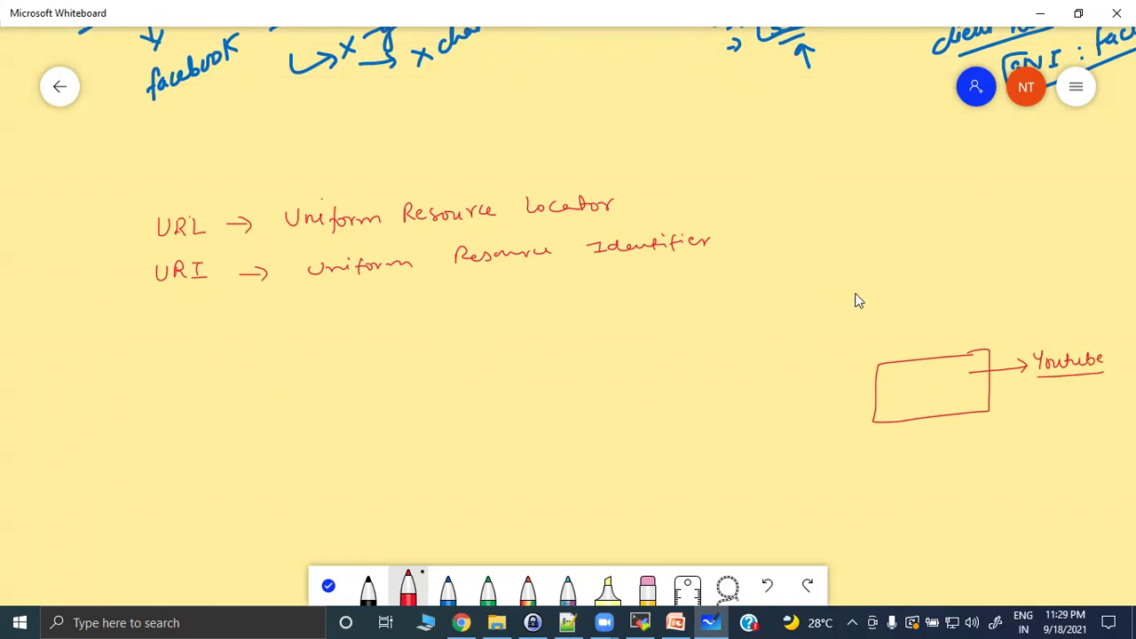
left_click(832, 317)
mouse_move(860, 318)
left_mouse_down()
mouse_move(863, 329)
mouse_move(1036, 289)
left_mouse_up()
left_click(868, 318)
left_click(867, 325)
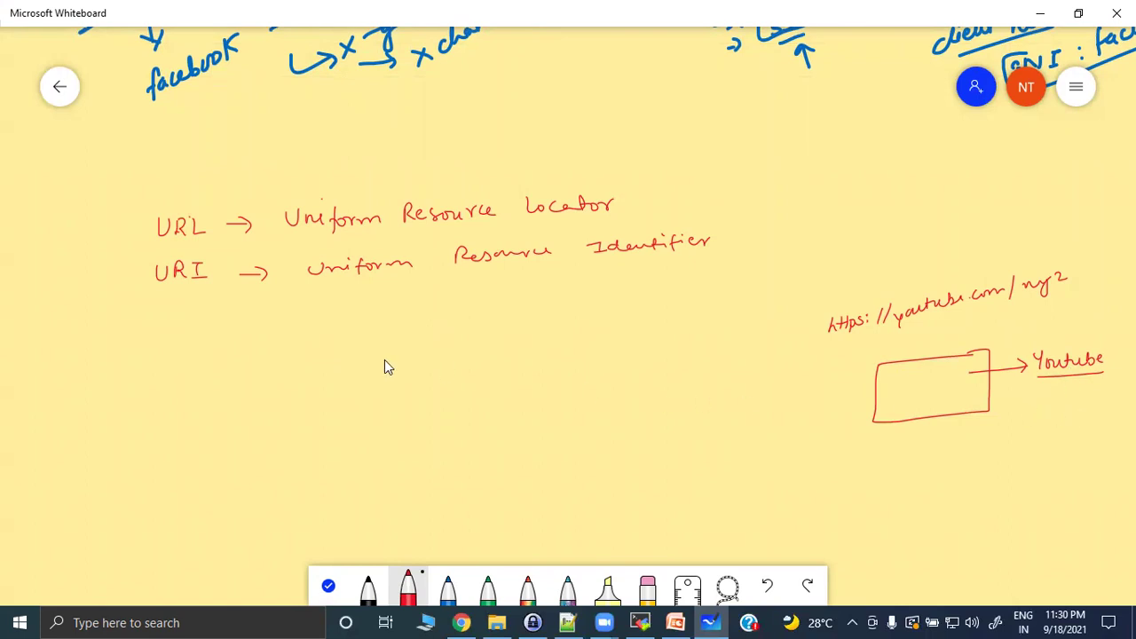
left_click_drag(349, 352, 512, 354)
mouse_move(348, 363)
left_mouse_down()
mouse_move(391, 443)
mouse_move(518, 373)
left_mouse_up()
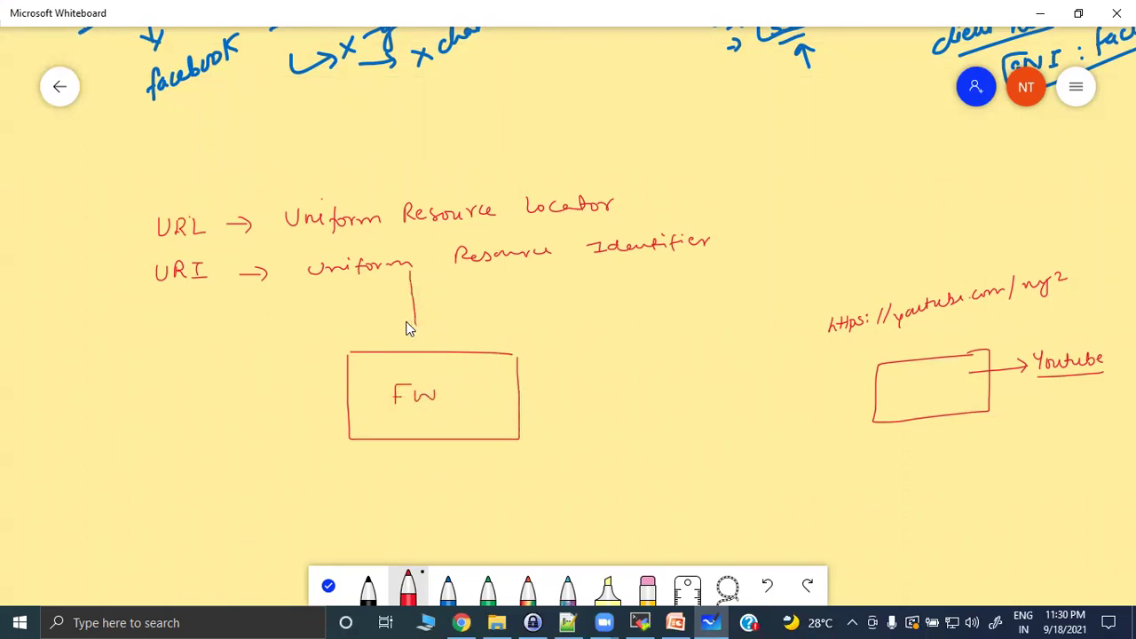
In red, underline the YouTube URL and link a LAN cloud to the FW box.
left_click_drag(834, 344, 1054, 304)
left_click_drag(327, 399, 232, 397)
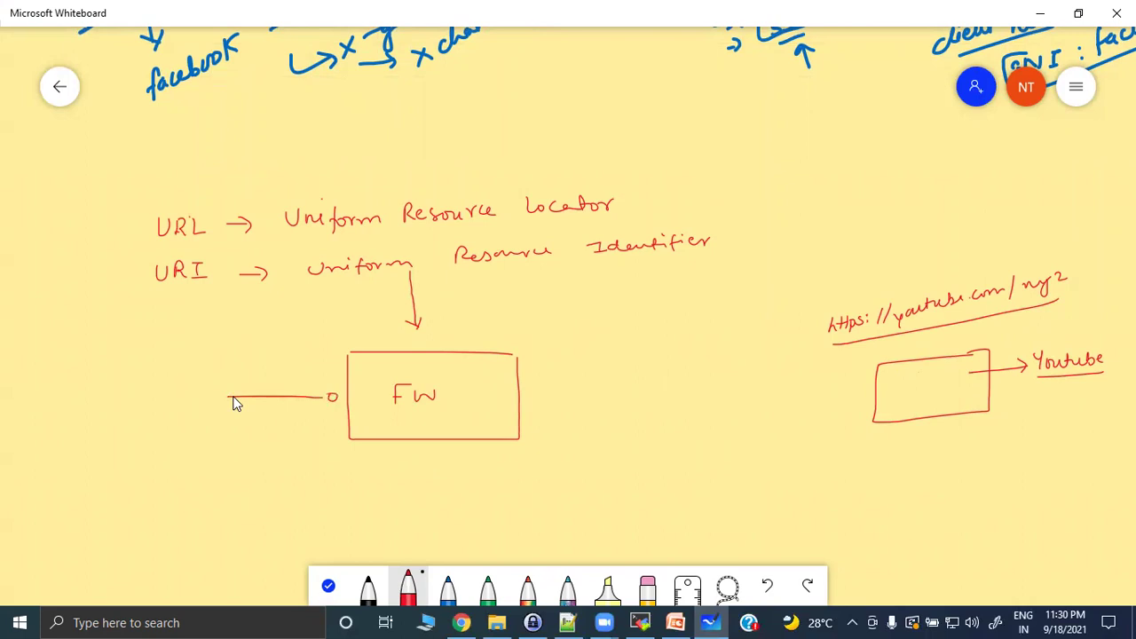
mouse_move(86, 388)
left_mouse_down()
mouse_move(144, 426)
mouse_move(222, 401)
mouse_move(100, 393)
mouse_move(127, 406)
mouse_move(124, 425)
mouse_move(142, 386)
mouse_move(154, 405)
mouse_move(181, 378)
left_mouse_up()
left_click_drag(536, 393, 639, 395)
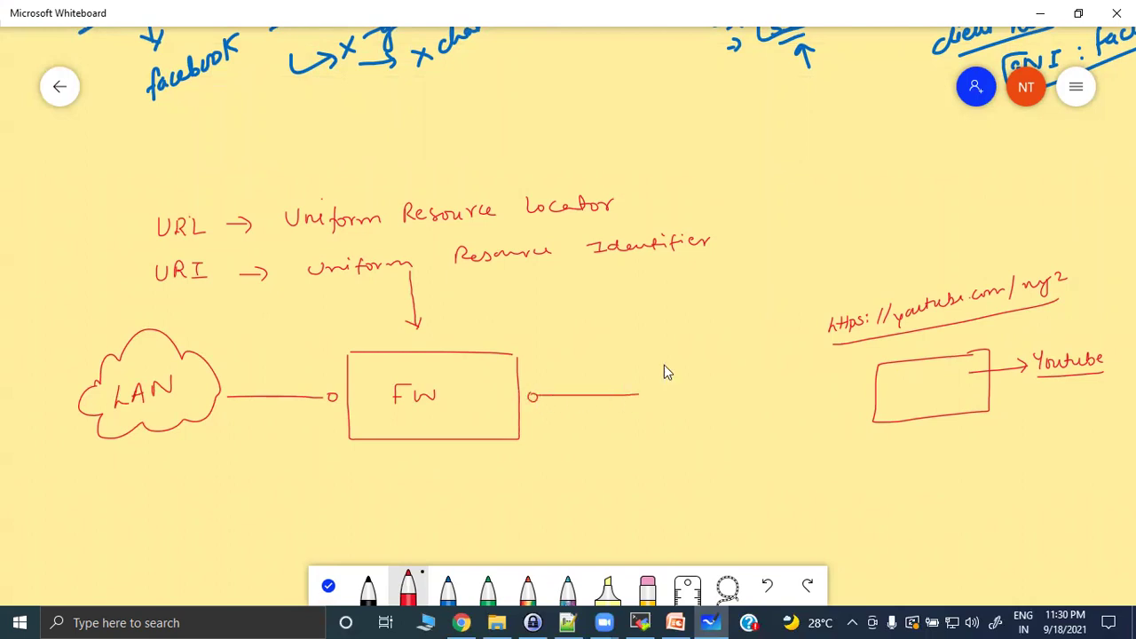
Draw a tall server box right of FW, labelled 'Youtube' and underlined.
left_click_drag(659, 354, 658, 427)
left_click_drag(703, 342, 679, 428)
left_click_drag(668, 388, 673, 400)
left_click_drag(667, 410, 673, 412)
mouse_move(710, 449)
left_mouse_down()
mouse_move(715, 467)
mouse_move(751, 461)
left_mouse_up()
left_click_drag(670, 478, 753, 471)
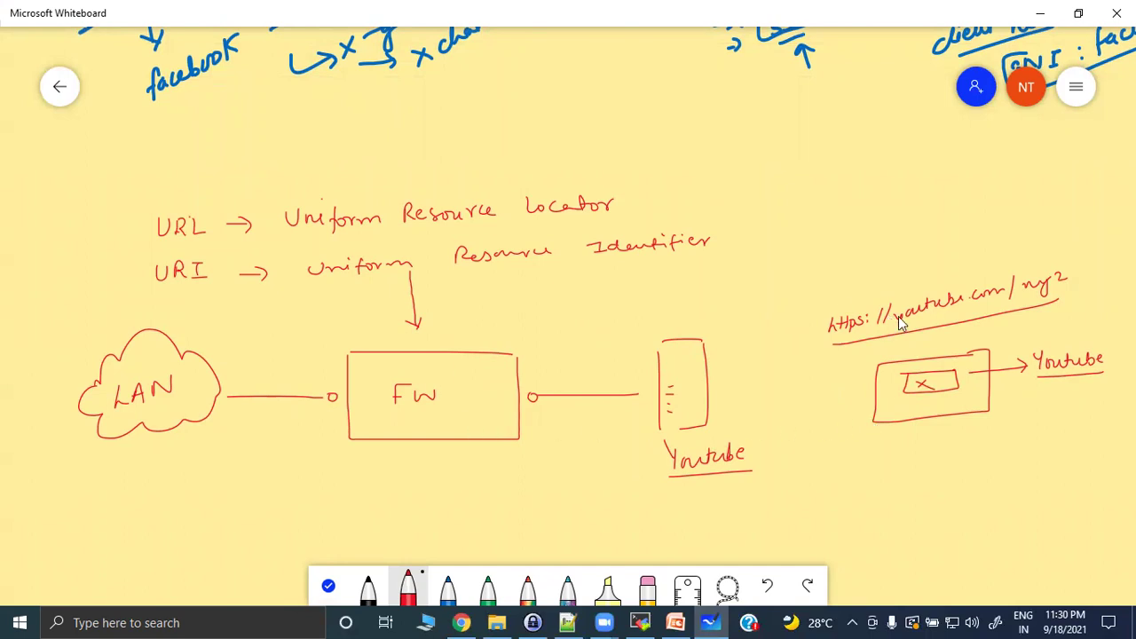
Write and underline 'SSL → decryption' above FW, then select the blue pen.
mouse_move(481, 303)
left_mouse_down()
mouse_move(515, 322)
mouse_move(538, 304)
left_mouse_up()
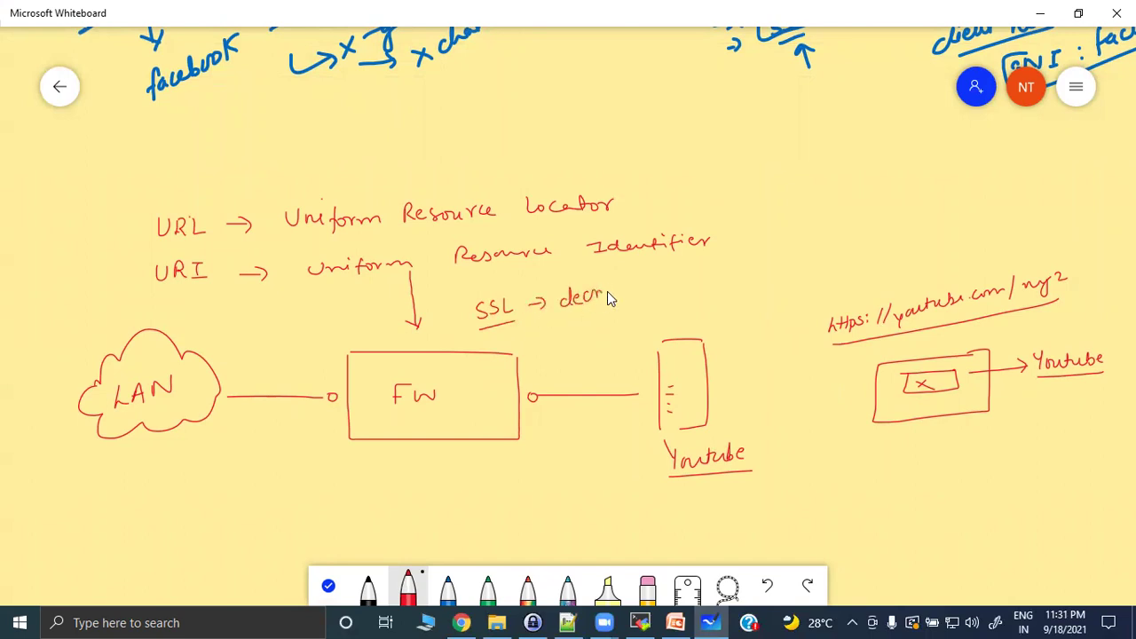
left_click_drag(619, 291, 635, 286)
left_click_drag(525, 325, 657, 293)
left_click(447, 590)
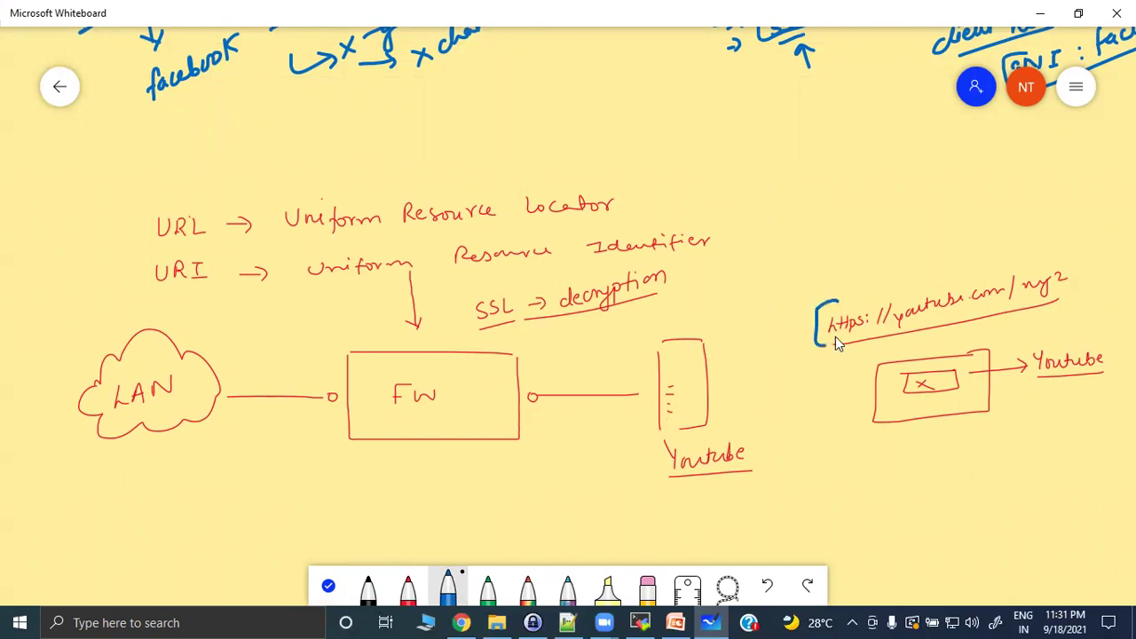
Bracket the URL and draw blue request/response arrows between LAN, FW and Youtube.
mouse_move(1069, 258)
left_mouse_down()
mouse_move(1084, 256)
mouse_move(1073, 300)
left_mouse_up()
mouse_move(222, 444)
left_mouse_down()
mouse_move(325, 438)
mouse_move(322, 451)
left_mouse_up()
mouse_move(566, 434)
left_mouse_down()
mouse_move(612, 434)
mouse_move(552, 471)
mouse_move(565, 477)
left_mouse_up()
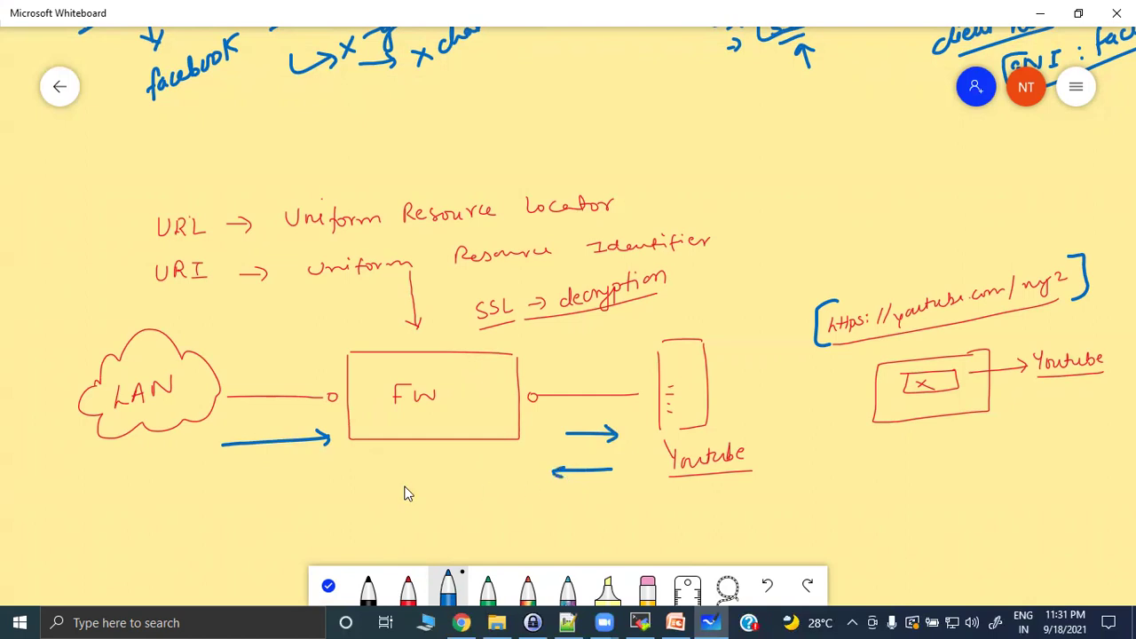
mouse_move(327, 478)
left_mouse_down()
mouse_move(213, 487)
mouse_move(316, 516)
left_mouse_up()
left_click_drag(305, 508, 305, 524)
mouse_move(547, 502)
left_mouse_down()
mouse_move(626, 504)
mouse_move(615, 513)
left_mouse_up()
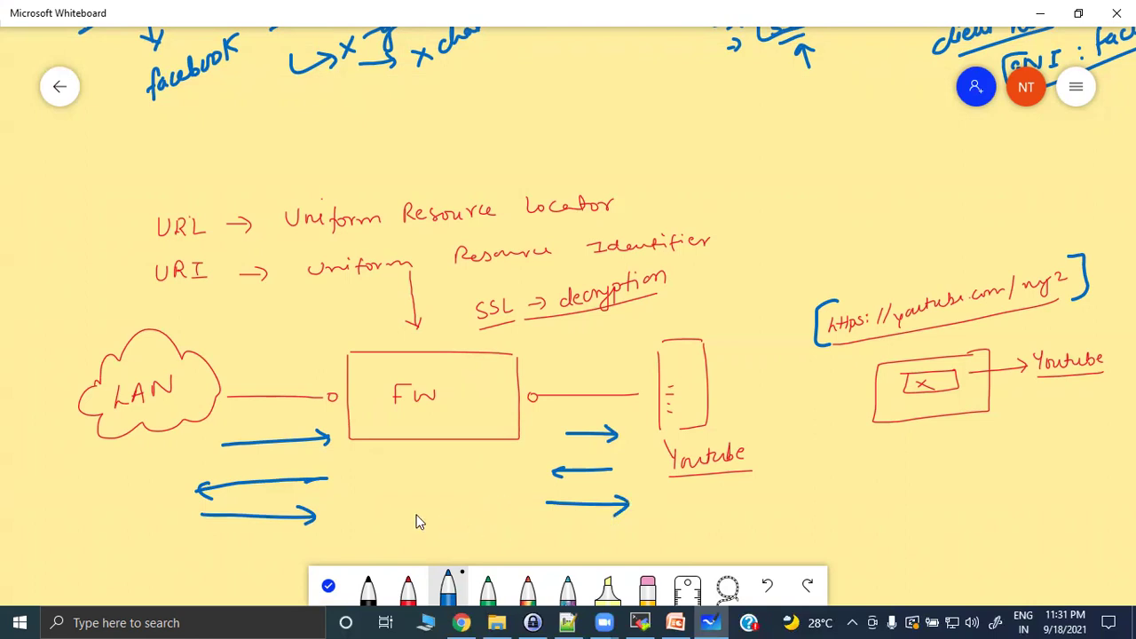
left_click_drag(126, 453, 133, 582)
left_click_drag(781, 424, 785, 556)
left_click_drag(220, 550, 300, 558)
Write 'SNI:youtube.com' with an arrow from FW, and an underlined 'Youtube-base' above the link.
mouse_move(210, 532)
left_mouse_down()
mouse_move(197, 545)
mouse_move(231, 533)
mouse_move(244, 546)
left_mouse_up()
mouse_move(245, 531)
left_mouse_down()
mouse_move(265, 546)
mouse_move(380, 531)
left_mouse_up()
left_click(336, 534)
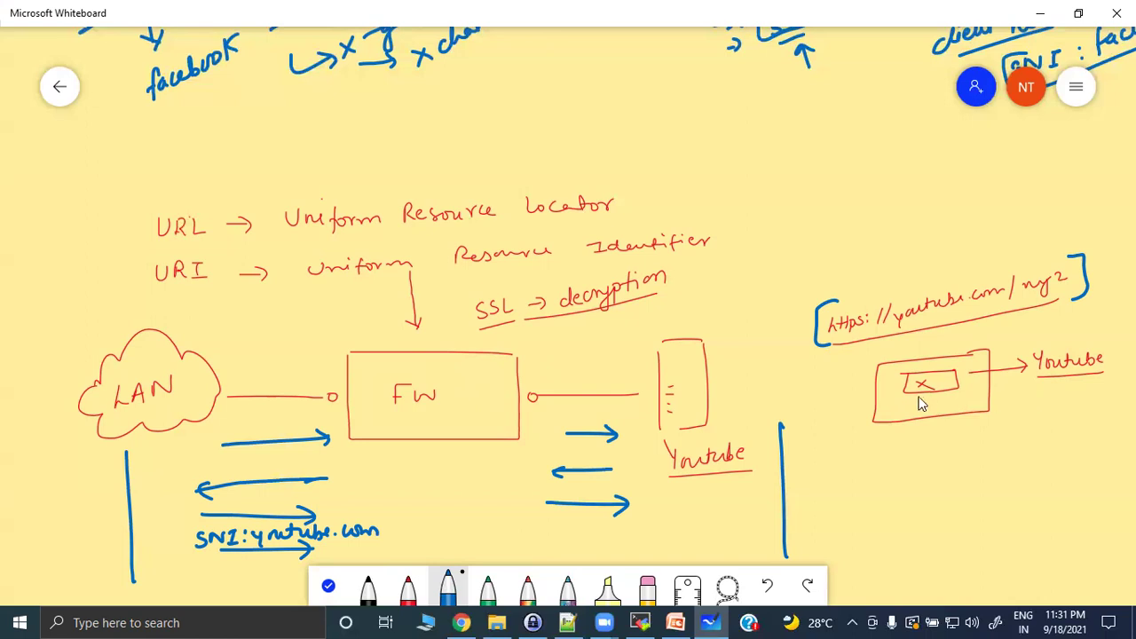
left_click_drag(851, 392, 915, 388)
left_click_drag(377, 440, 347, 505)
mouse_move(494, 533)
left_mouse_down()
mouse_move(614, 534)
mouse_move(470, 552)
mouse_move(484, 559)
left_mouse_up()
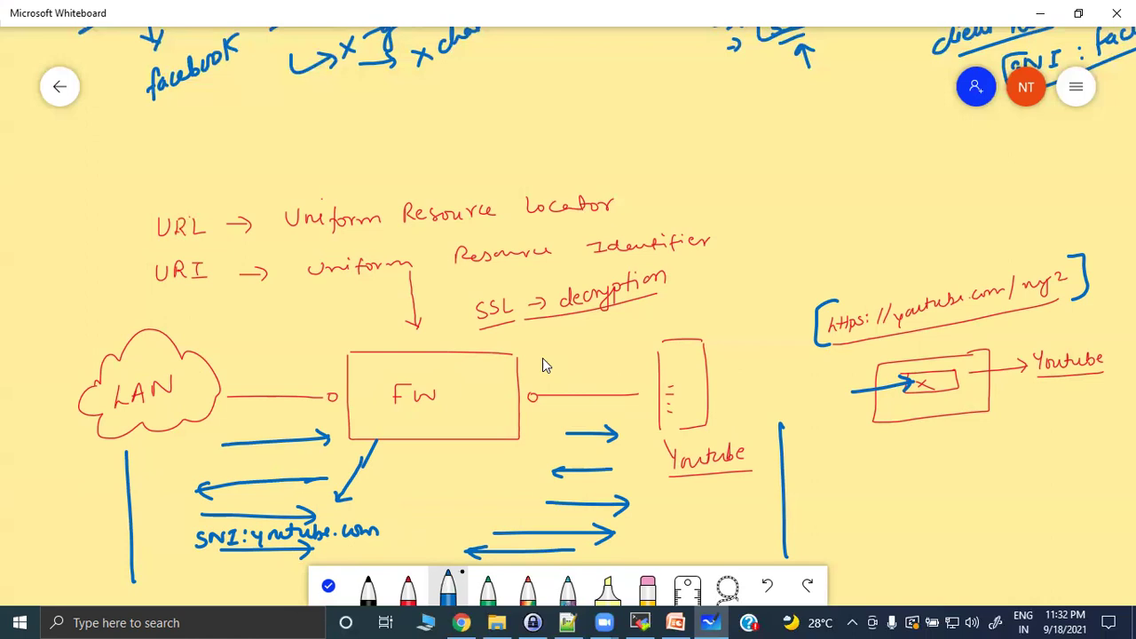
mouse_move(535, 335)
left_mouse_down()
mouse_move(545, 357)
mouse_move(703, 307)
left_mouse_up()
left_click_drag(565, 361, 707, 321)
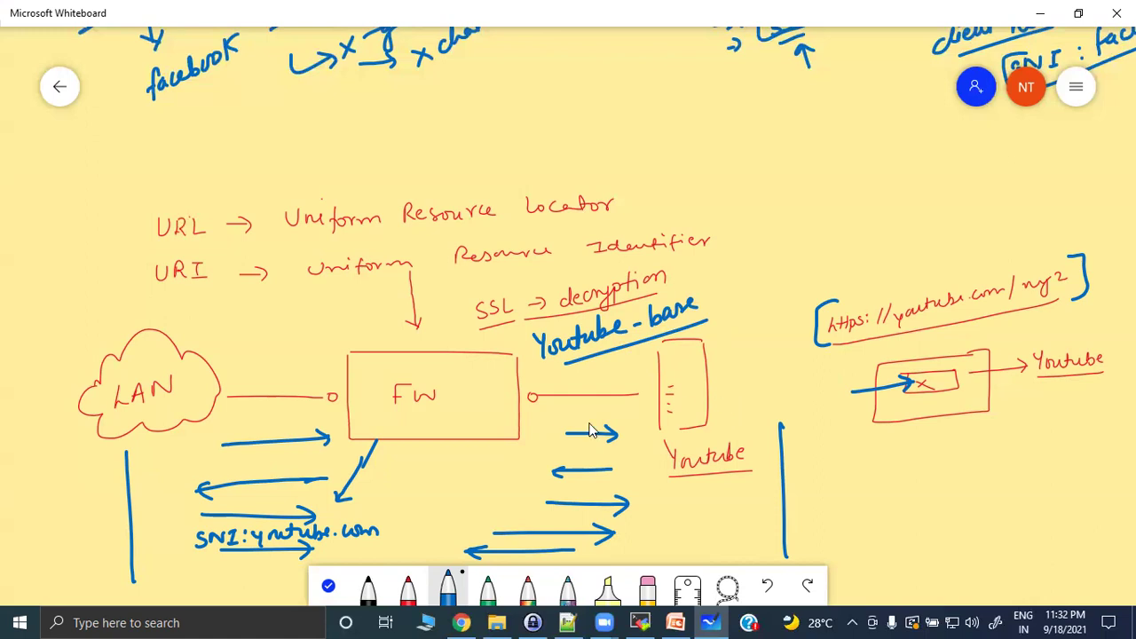
Write a boxed, underlined 'HTTP GET' note below the URL, labelled 'Encrypted'.
mouse_move(881, 462)
left_mouse_down()
mouse_move(882, 484)
mouse_move(922, 464)
left_mouse_up()
mouse_move(914, 465)
left_mouse_down()
mouse_move(914, 484)
mouse_move(937, 462)
left_mouse_up()
mouse_move(929, 462)
left_mouse_down()
mouse_move(930, 482)
mouse_move(1000, 468)
left_mouse_up()
left_click_drag(1024, 453, 1023, 481)
left_click_drag(1024, 452, 1036, 451)
left_click_drag(1023, 466, 1034, 466)
left_click_drag(1023, 481, 1038, 480)
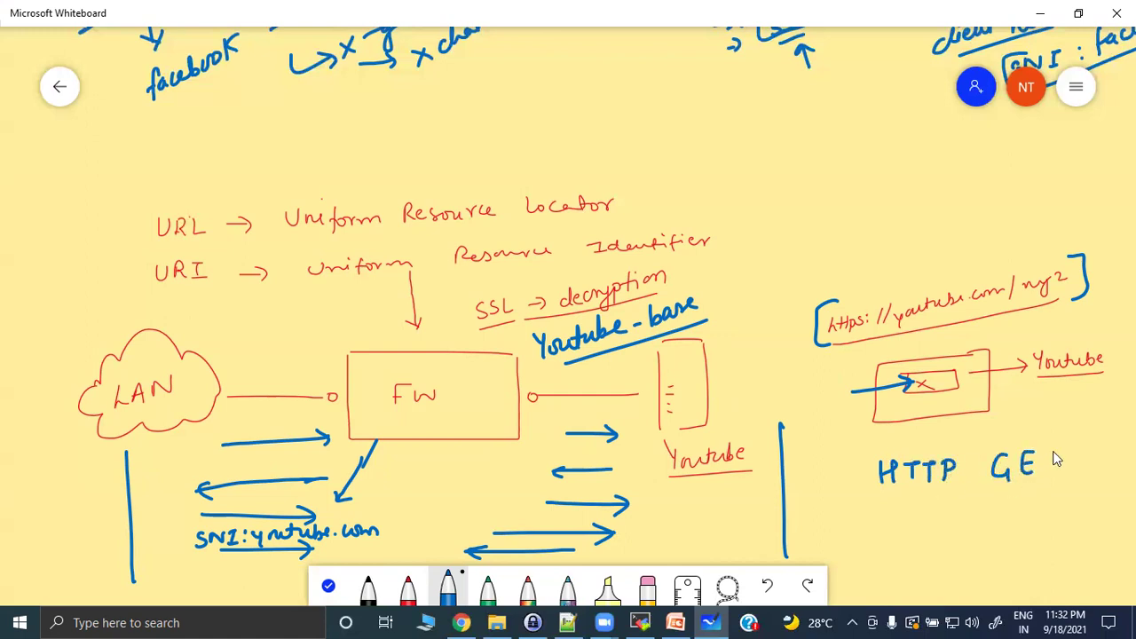
left_click_drag(888, 499, 1047, 484)
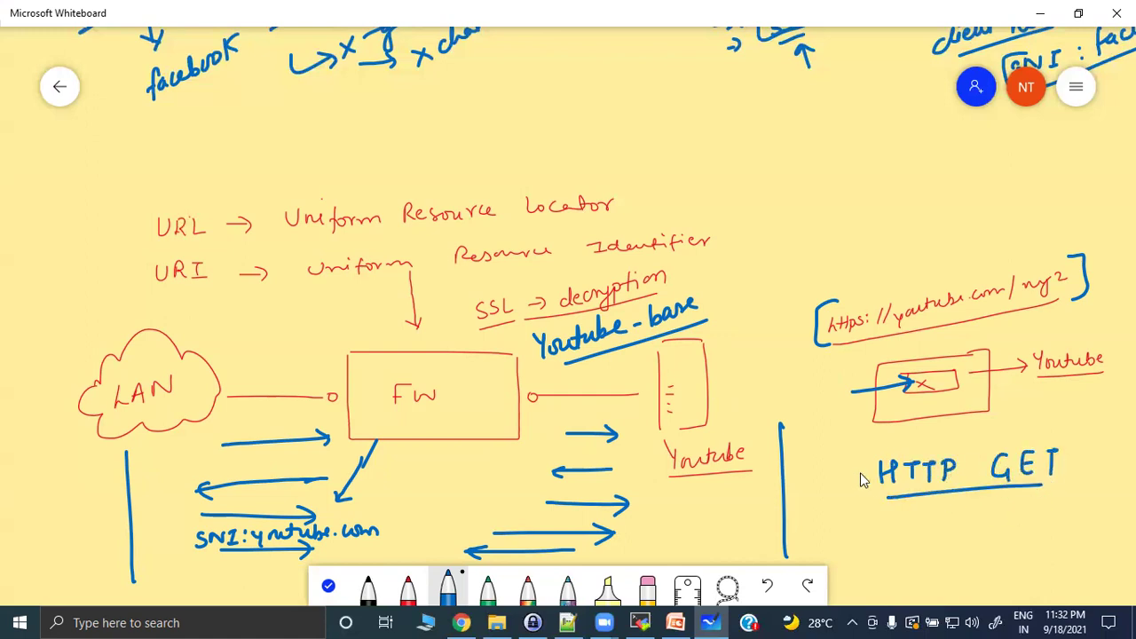
mouse_move(856, 501)
left_mouse_down()
mouse_move(852, 452)
mouse_move(1085, 435)
mouse_move(1039, 483)
left_mouse_up()
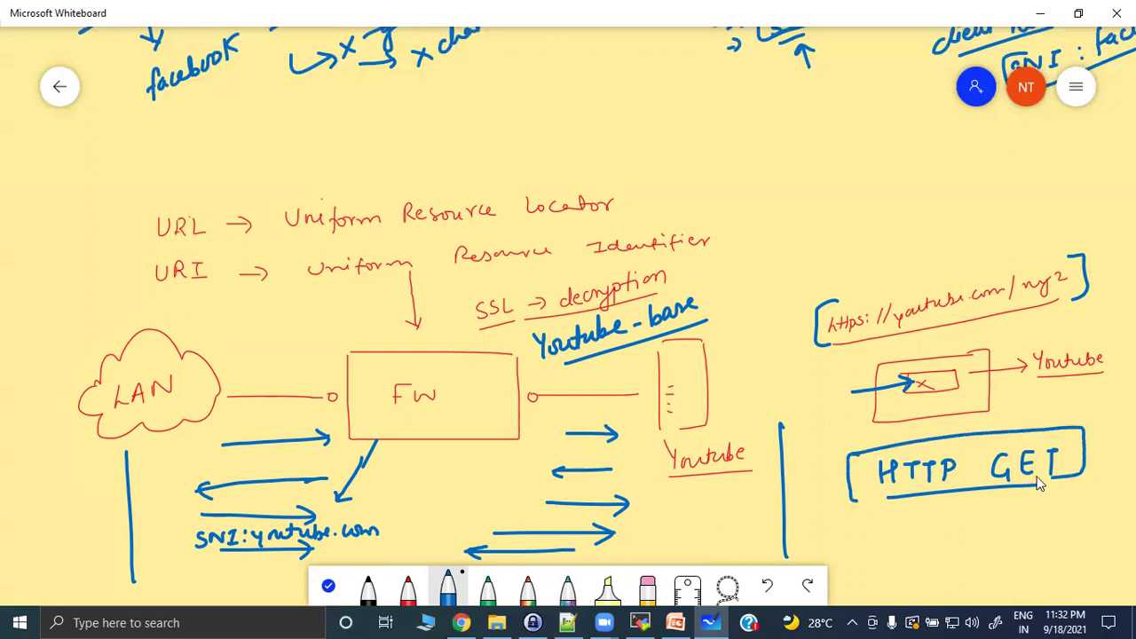
mouse_move(822, 427)
left_mouse_down()
mouse_move(824, 444)
mouse_move(849, 443)
left_mouse_up()
mouse_move(854, 435)
left_mouse_down()
mouse_move(887, 444)
mouse_move(936, 433)
left_mouse_up()
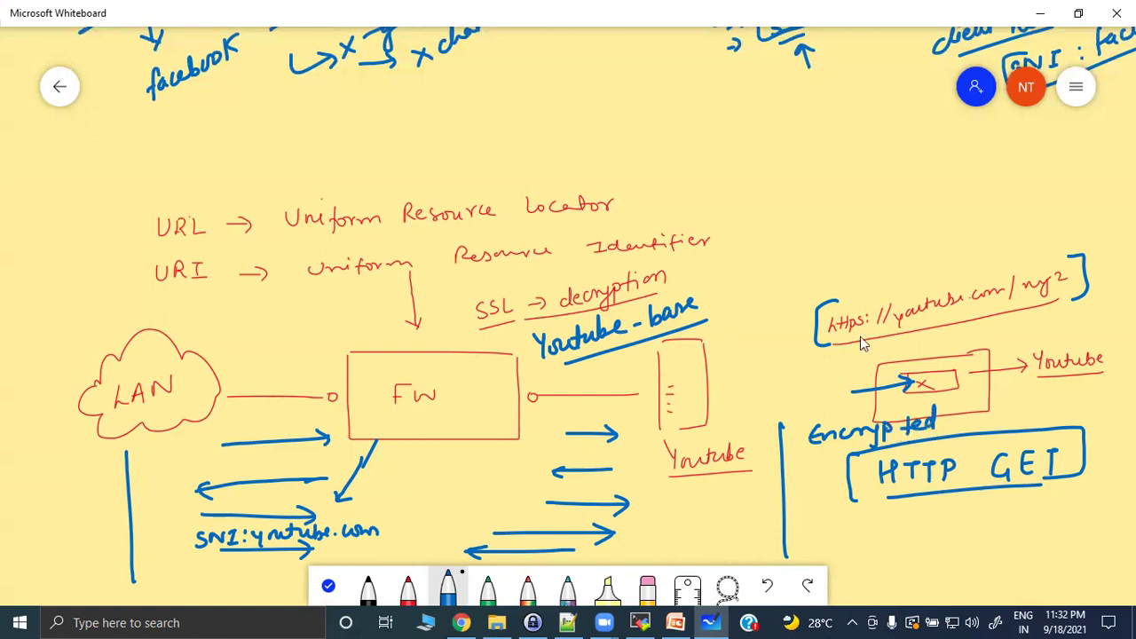
Point an arrow down at the YouTube URL and bracket 'SSL → decryption'.
left_click_drag(959, 213, 959, 282)
mouse_move(945, 267)
left_mouse_down()
mouse_move(958, 282)
mouse_move(974, 264)
left_mouse_up()
left_click_drag(484, 284, 479, 322)
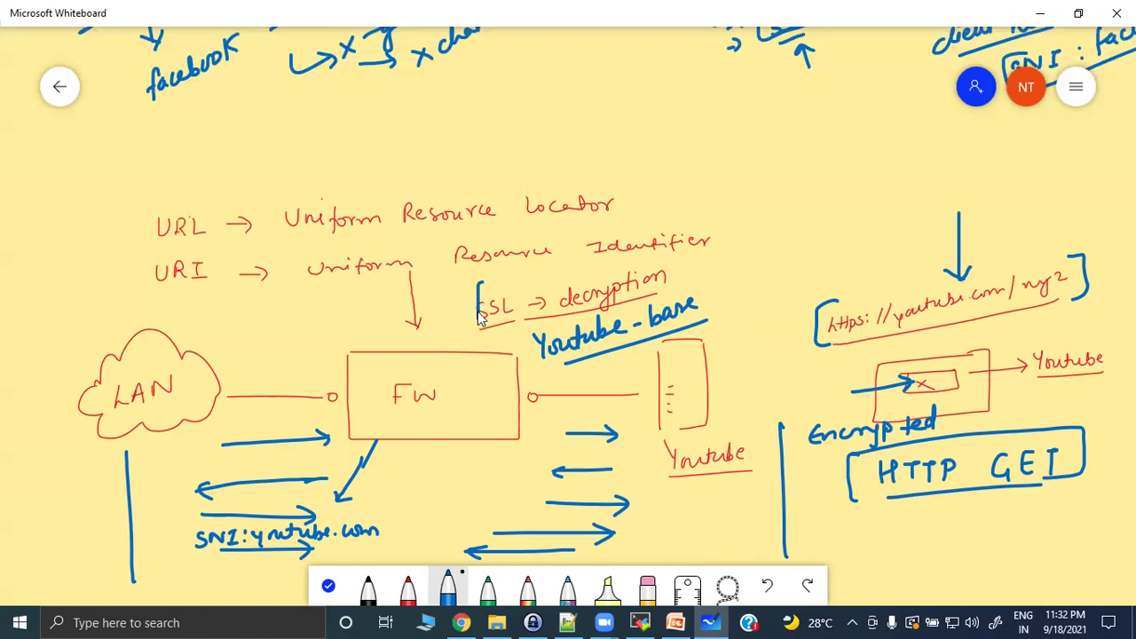
left_click_drag(664, 256, 674, 291)
Fix the note to read 'URL filtering works fine with SSL decryption.'.
mouse_move(703, 147)
left_mouse_down()
mouse_move(716, 169)
mouse_move(769, 163)
mouse_move(776, 149)
mouse_move(790, 167)
mouse_move(832, 147)
mouse_move(825, 182)
left_mouse_up()
mouse_move(868, 146)
left_mouse_down()
mouse_move(921, 139)
mouse_move(969, 165)
mouse_move(988, 133)
mouse_move(1017, 154)
left_mouse_up()
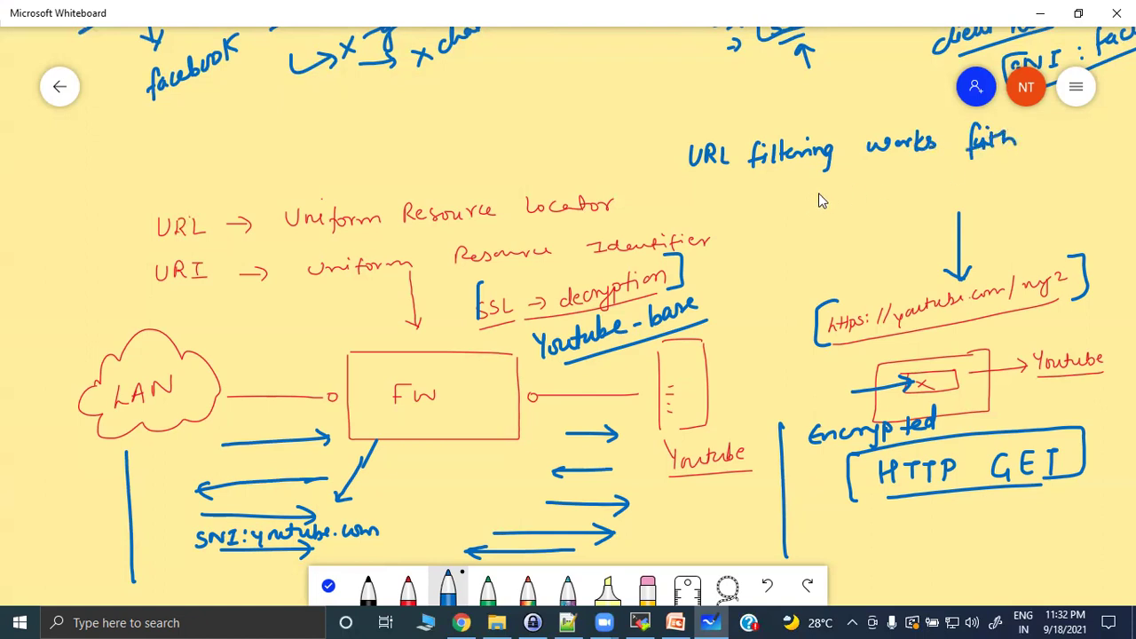
left_click_drag(1028, 142, 1041, 135)
mouse_move(786, 194)
left_mouse_down()
mouse_move(834, 204)
mouse_move(907, 186)
mouse_move(966, 190)
mouse_move(975, 178)
mouse_move(1021, 188)
mouse_move(1065, 163)
mouse_move(1094, 169)
left_mouse_up()
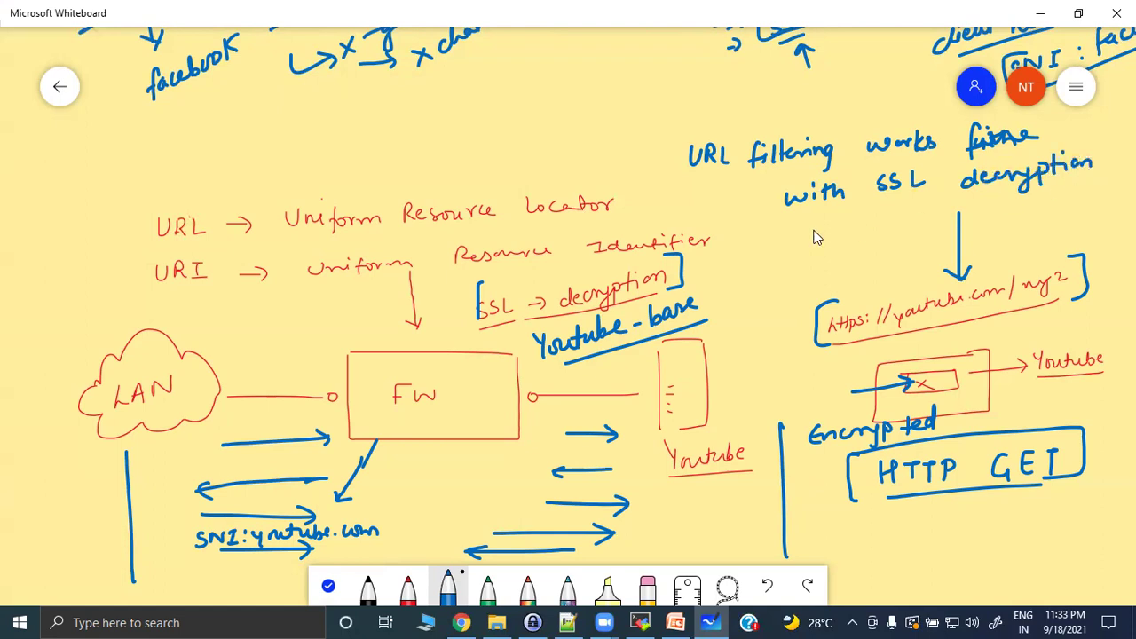
left_click(1103, 164)
In the PA-VM UI, show Device > Licenses and highlight PAN-DB URL Filtering's Active: Yes status.
left_click(461, 622)
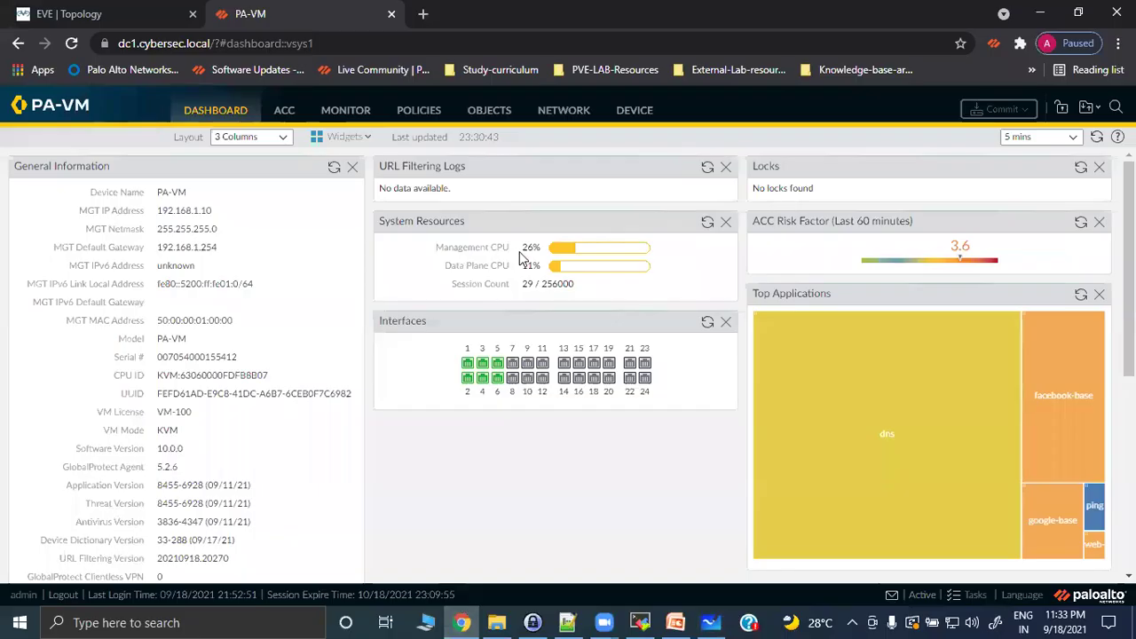
left_click(637, 110)
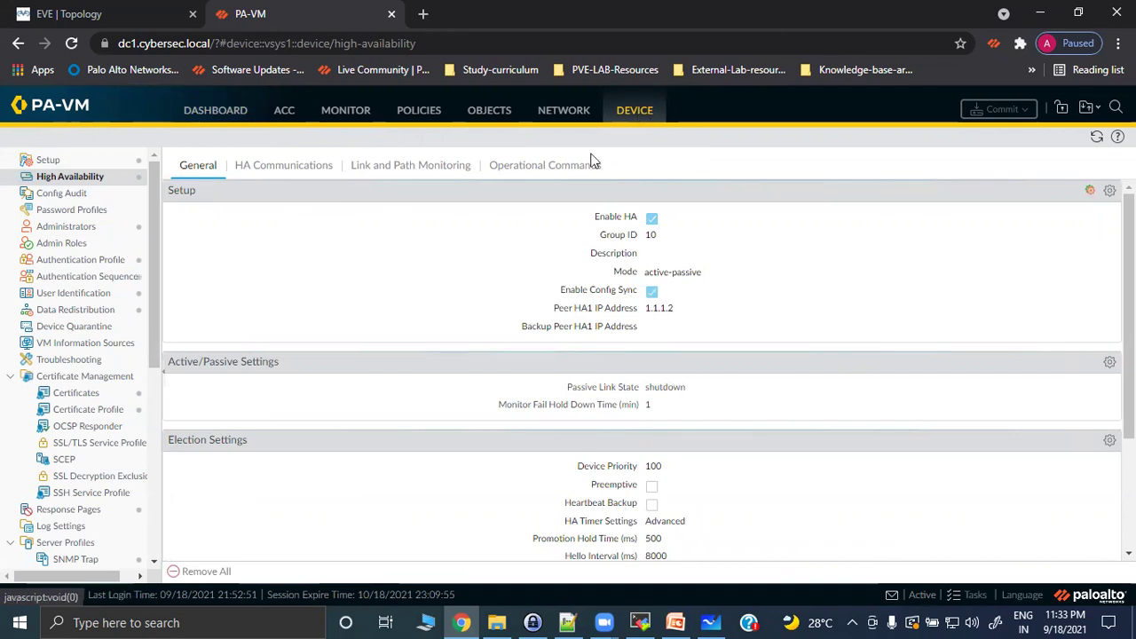
scroll(146, 312, "down", 5)
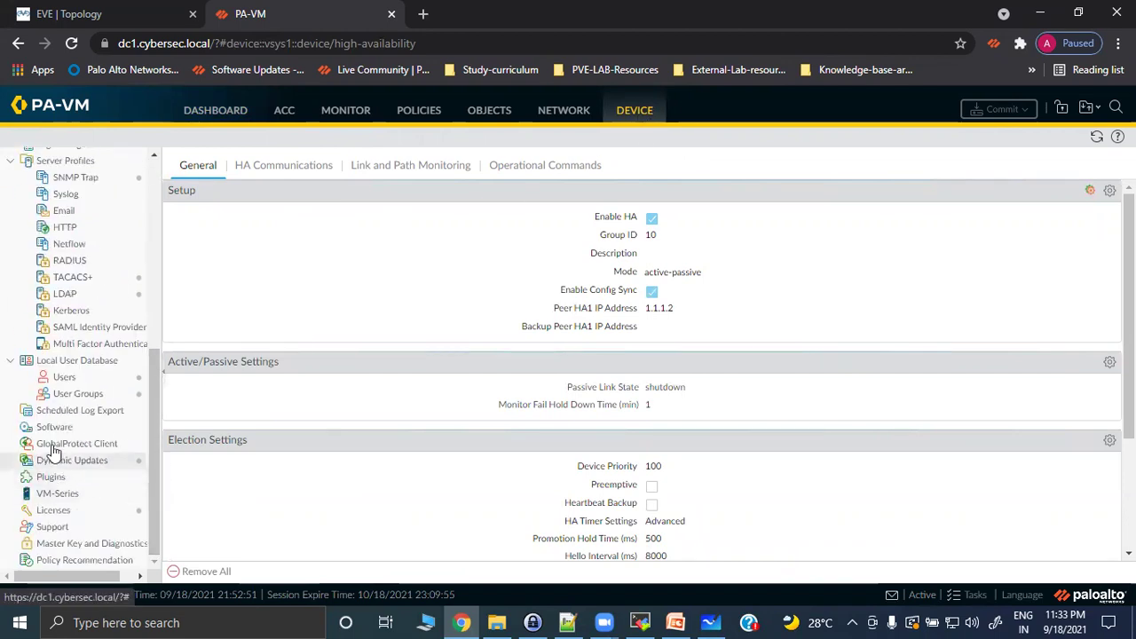
left_click(54, 493)
left_click(55, 511)
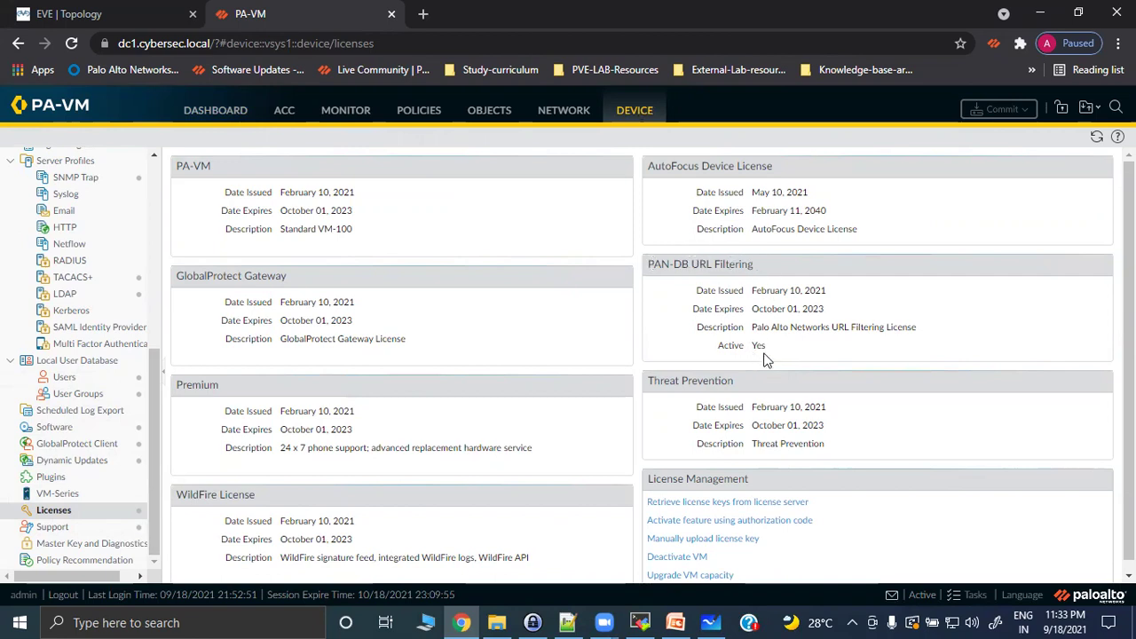
scroll(783, 325, "down", 1)
scroll(783, 326, "up", 1)
left_click_drag(717, 346, 773, 353)
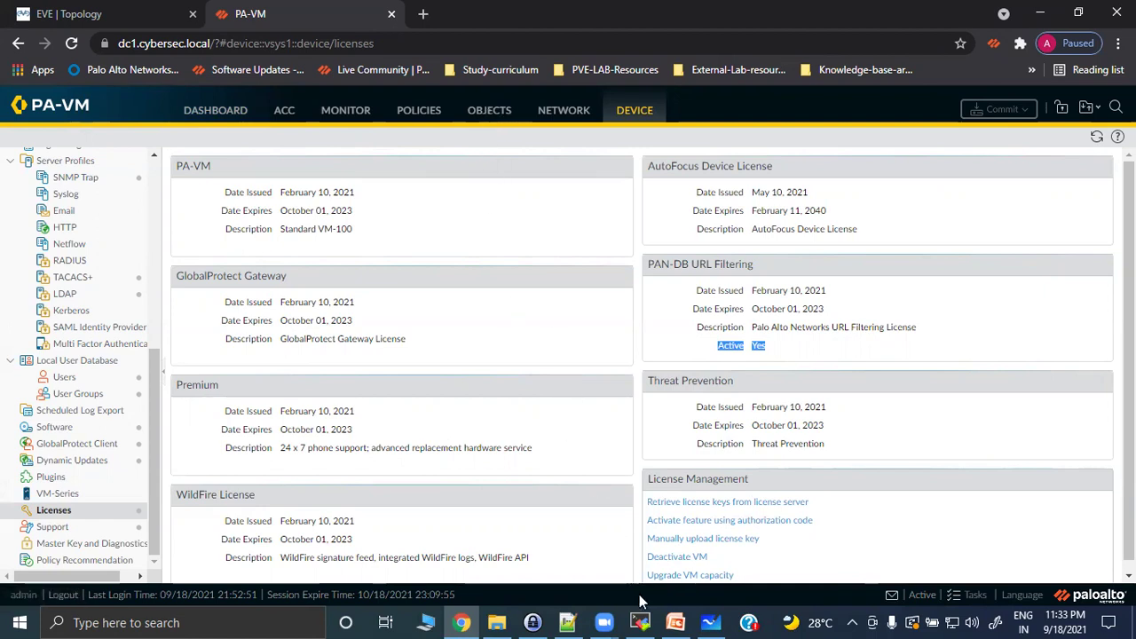
Back in Whiteboard, erase the firewall diagram and all the SSL, URL and HTTP GET notes.
left_click(710, 622)
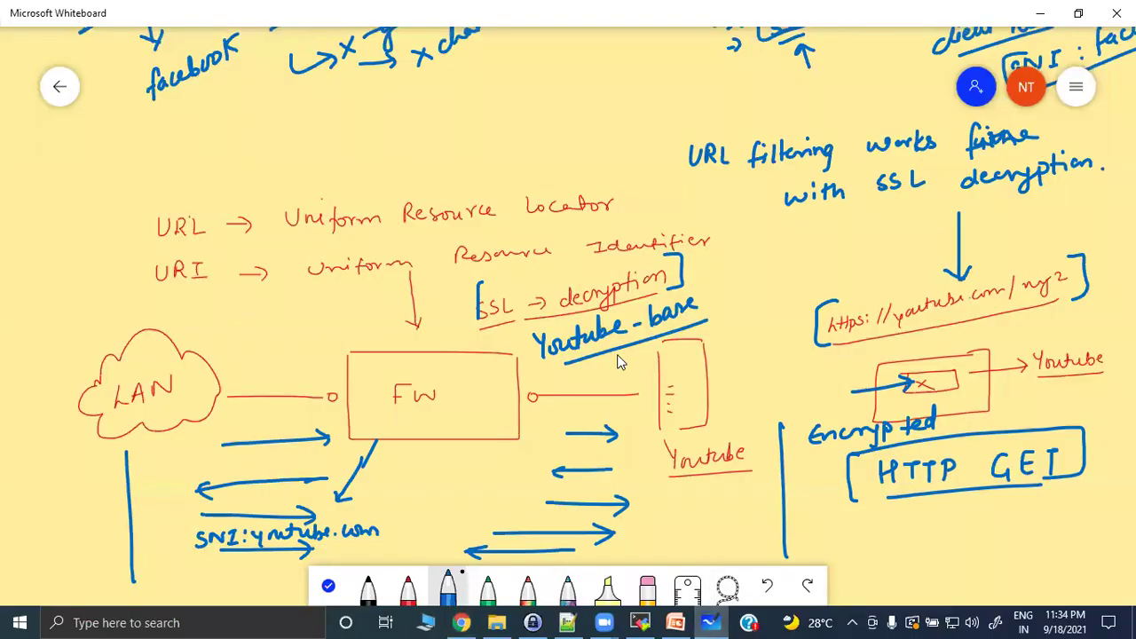
left_click(647, 588)
mouse_move(853, 508)
left_mouse_down()
mouse_move(846, 495)
mouse_move(502, 490)
mouse_move(568, 441)
mouse_move(194, 534)
mouse_move(162, 377)
mouse_move(82, 562)
mouse_move(321, 395)
left_mouse_up()
mouse_move(725, 353)
left_mouse_down()
mouse_move(1091, 367)
mouse_move(923, 398)
mouse_move(710, 269)
mouse_move(335, 268)
mouse_move(834, 153)
mouse_move(887, 263)
mouse_move(1109, 62)
mouse_move(844, 71)
mouse_move(358, 154)
left_mouse_up()
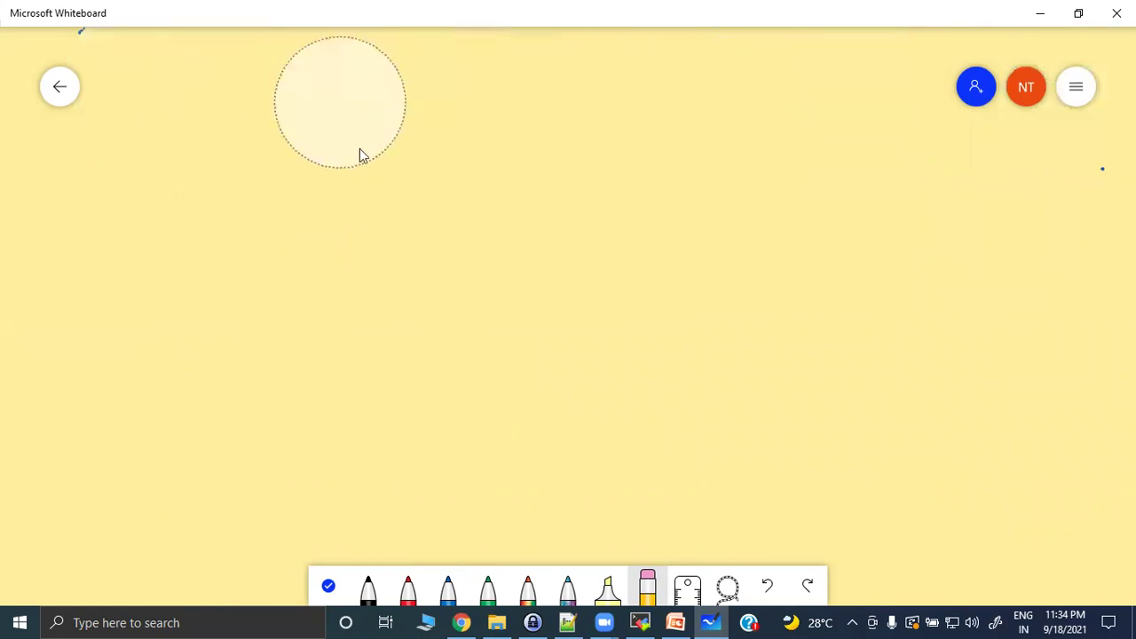
Write 'Block : Log generated & URL access will be blocked.' with a black heading and red text.
left_click(371, 584)
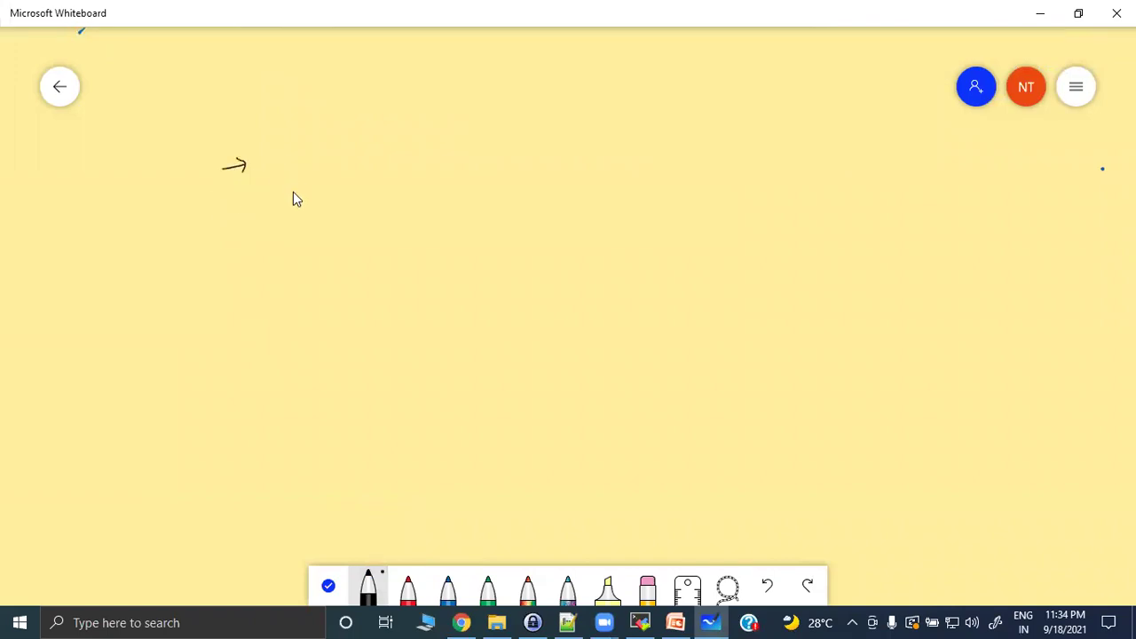
mouse_move(272, 158)
left_mouse_down()
mouse_move(272, 173)
mouse_move(302, 162)
left_mouse_up()
left_click_drag(313, 161, 314, 164)
left_click(408, 588)
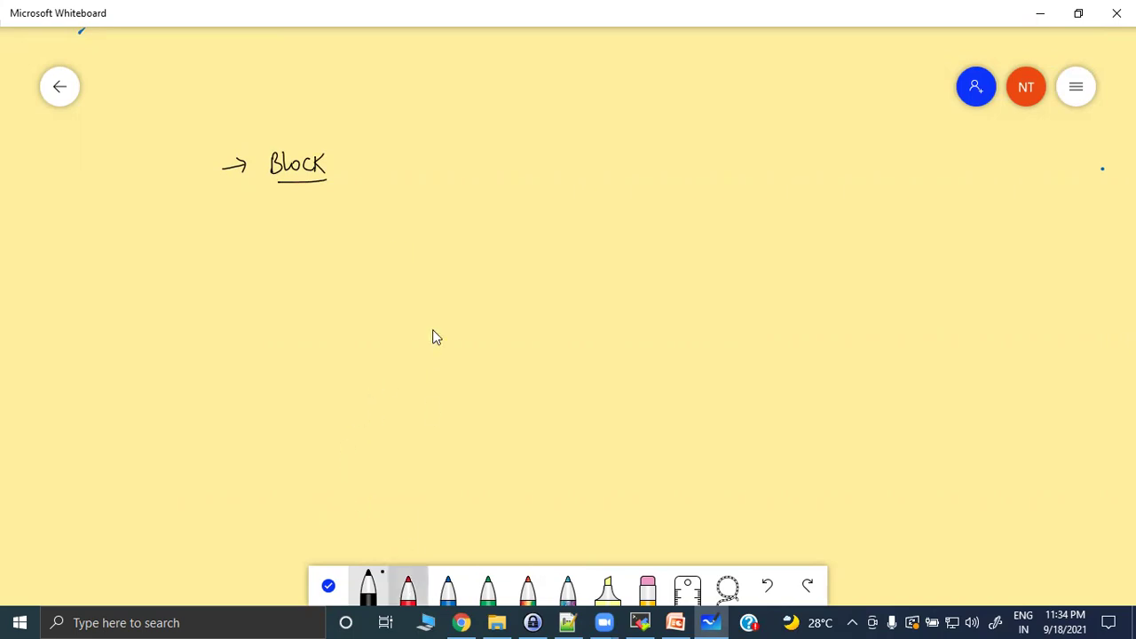
left_click(344, 158)
left_click(344, 166)
left_click(392, 147)
left_click_drag(417, 158, 408, 179)
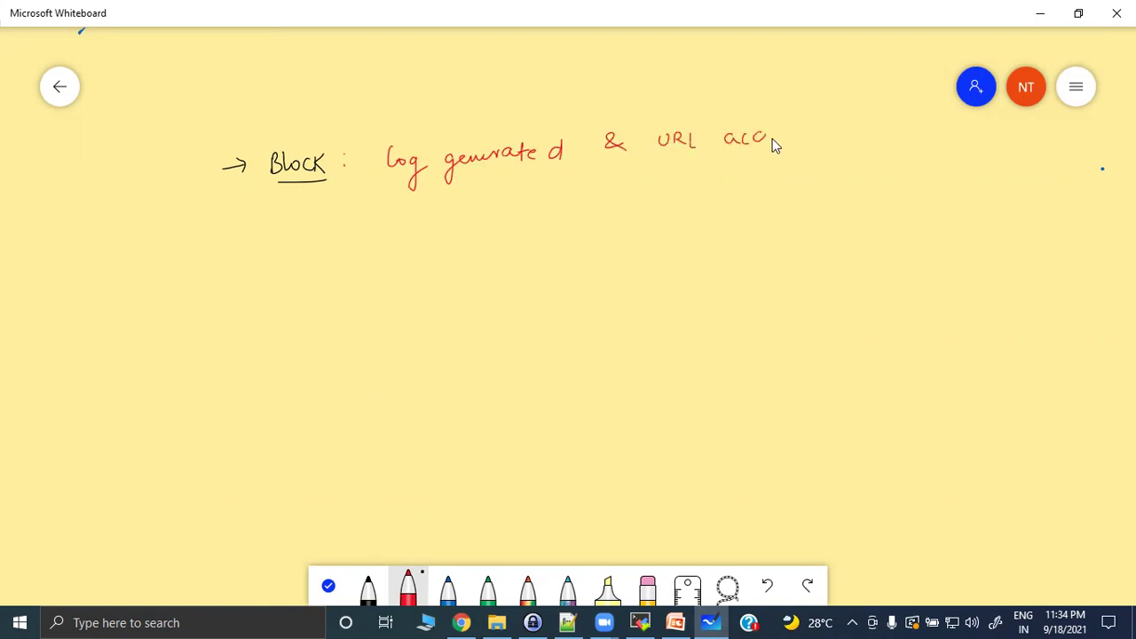
mouse_move(782, 132)
left_mouse_down()
mouse_move(865, 134)
mouse_move(877, 117)
left_mouse_up()
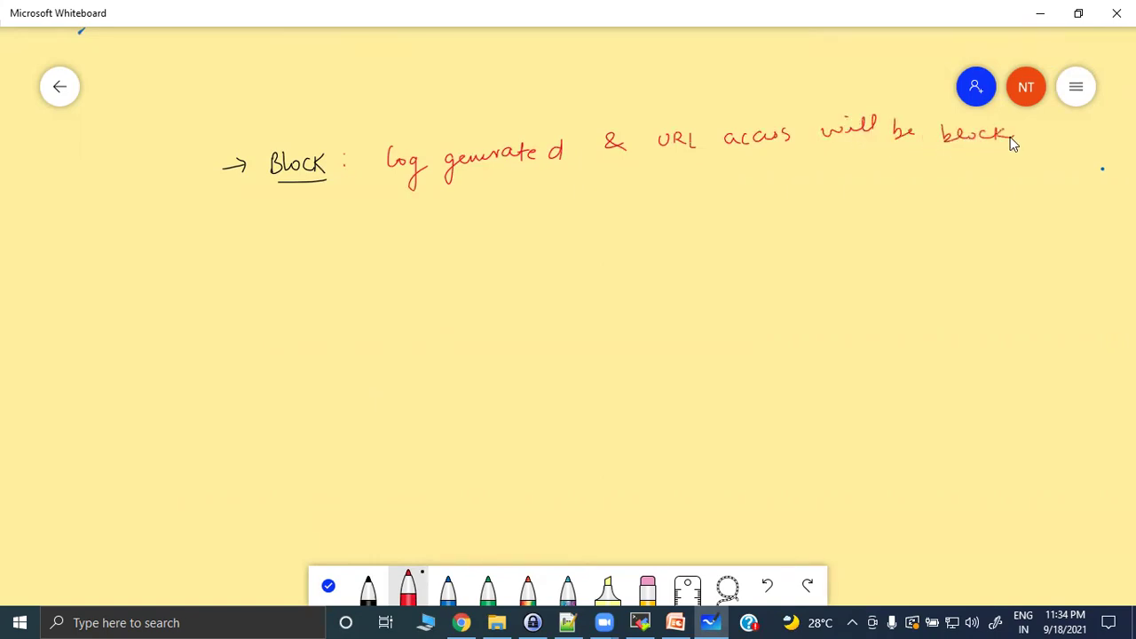
left_click(1035, 137)
left_click(367, 588)
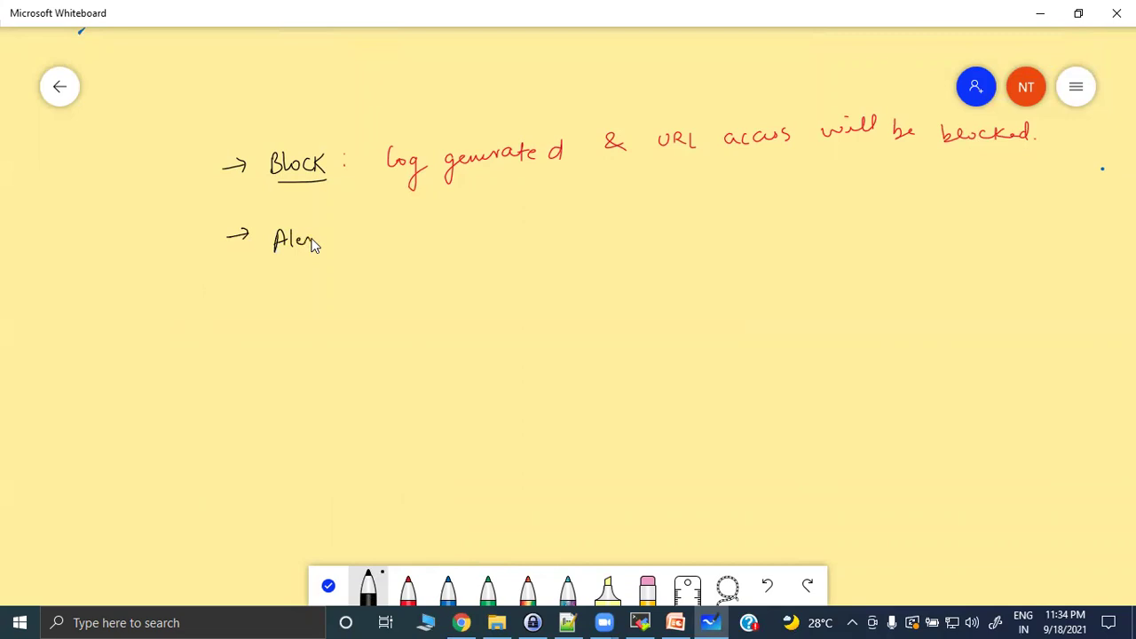
Write the red Alert definition: log generated but access to the URL is allowed.
left_click(407, 588)
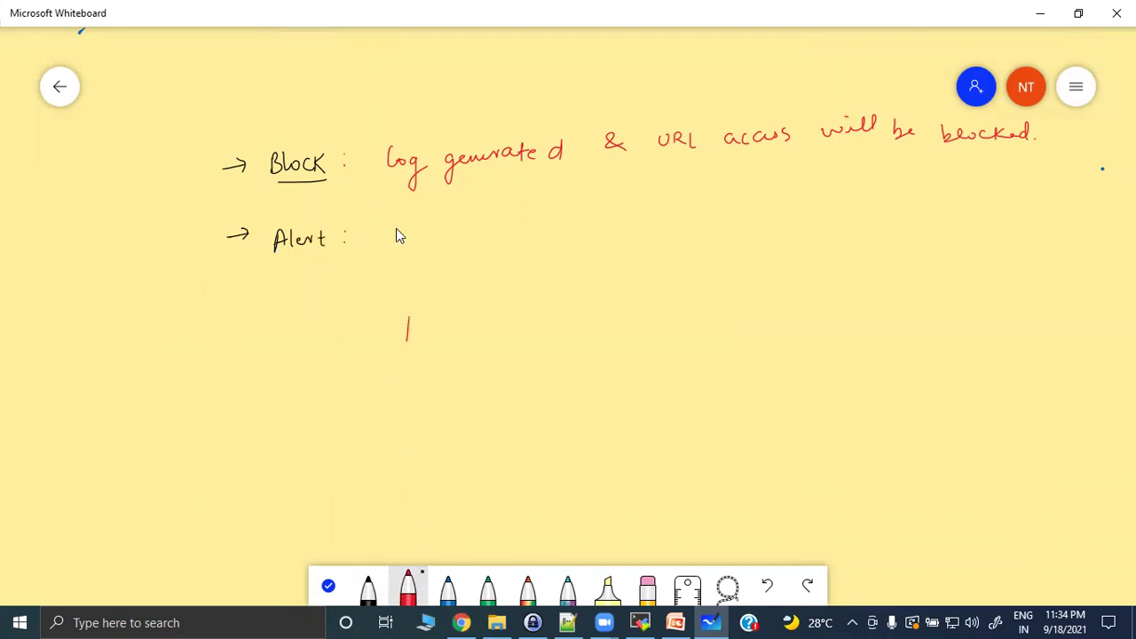
left_click_drag(422, 232, 410, 258)
mouse_move(473, 228)
left_mouse_down()
mouse_move(466, 241)
mouse_move(559, 227)
mouse_move(569, 205)
left_mouse_up()
left_click_drag(650, 220, 735, 227)
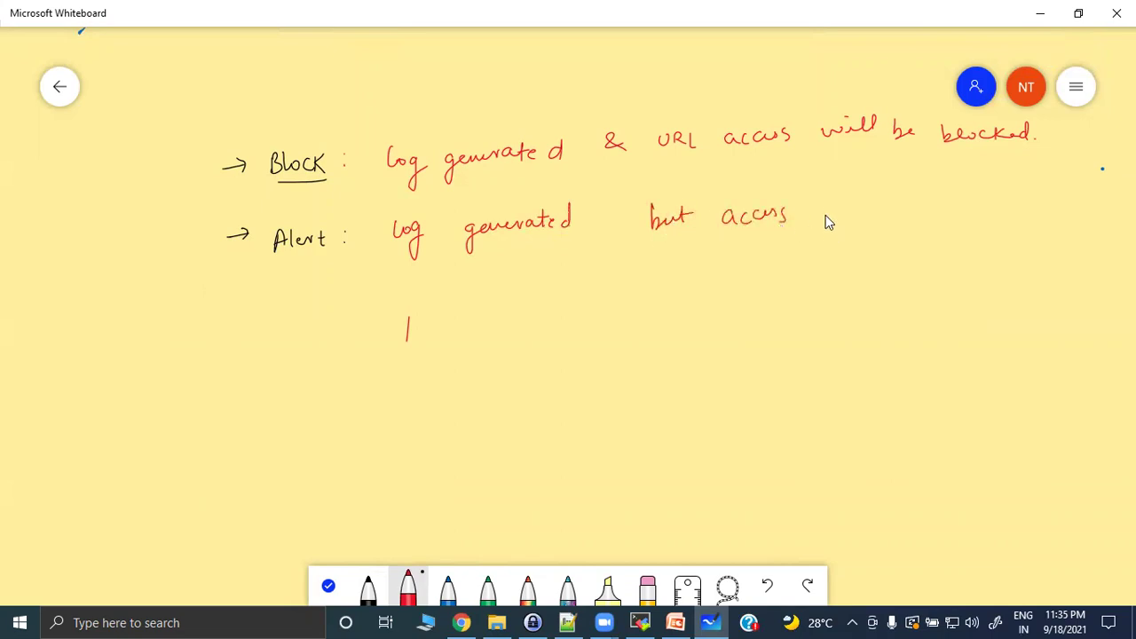
left_click_drag(831, 209, 839, 220)
left_click_drag(914, 202, 921, 214)
left_click_drag(959, 202, 963, 210)
left_click_drag(980, 204, 987, 201)
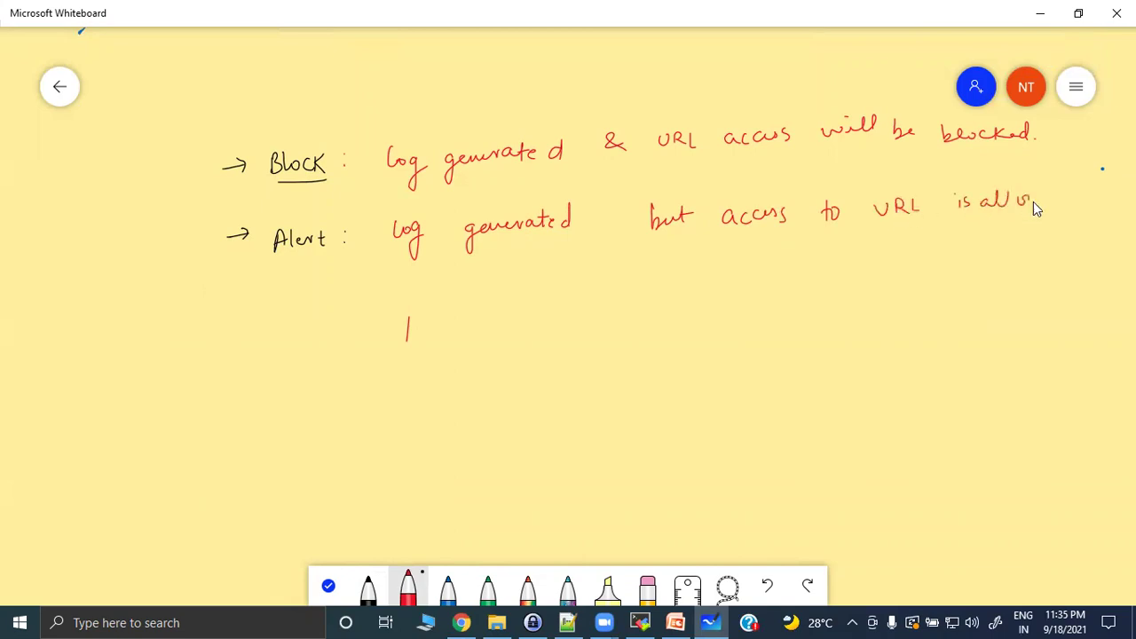
left_click_drag(1052, 199, 1062, 196)
Add 'Allow :' with the definition: access to URL is allowed but no log will be generated.
left_click(369, 589)
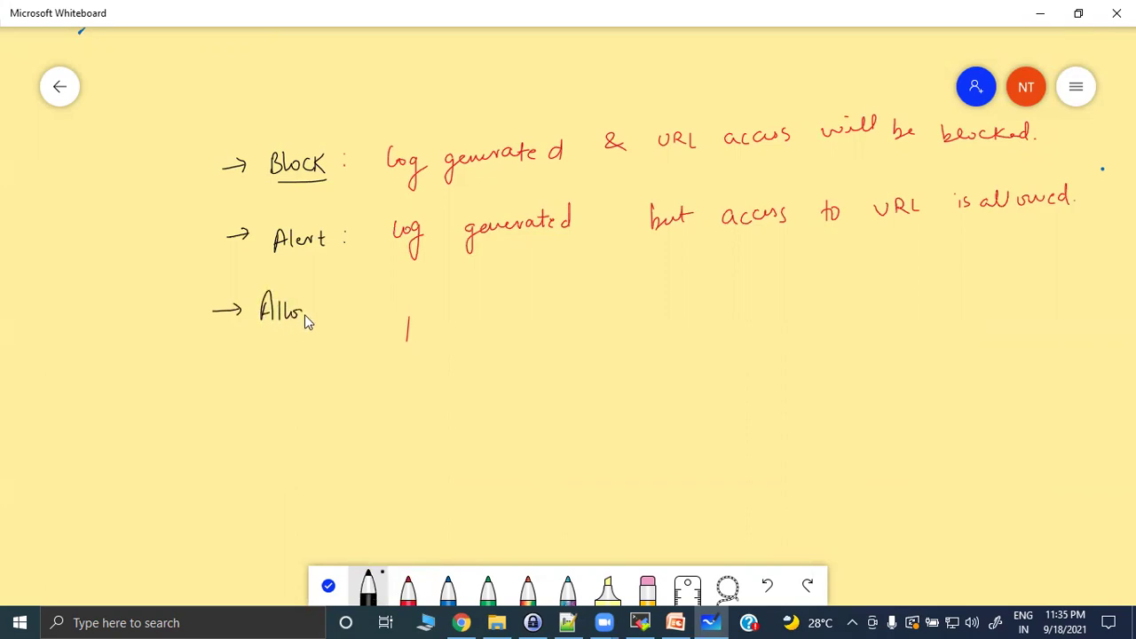
left_click(330, 304)
left_click(330, 312)
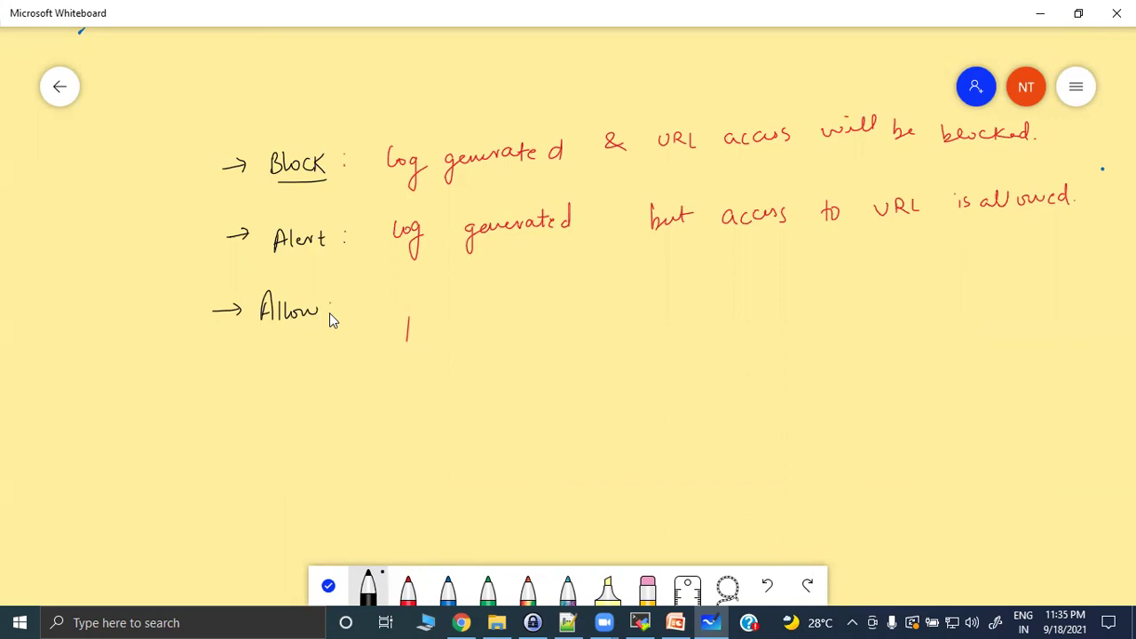
left_click(408, 590)
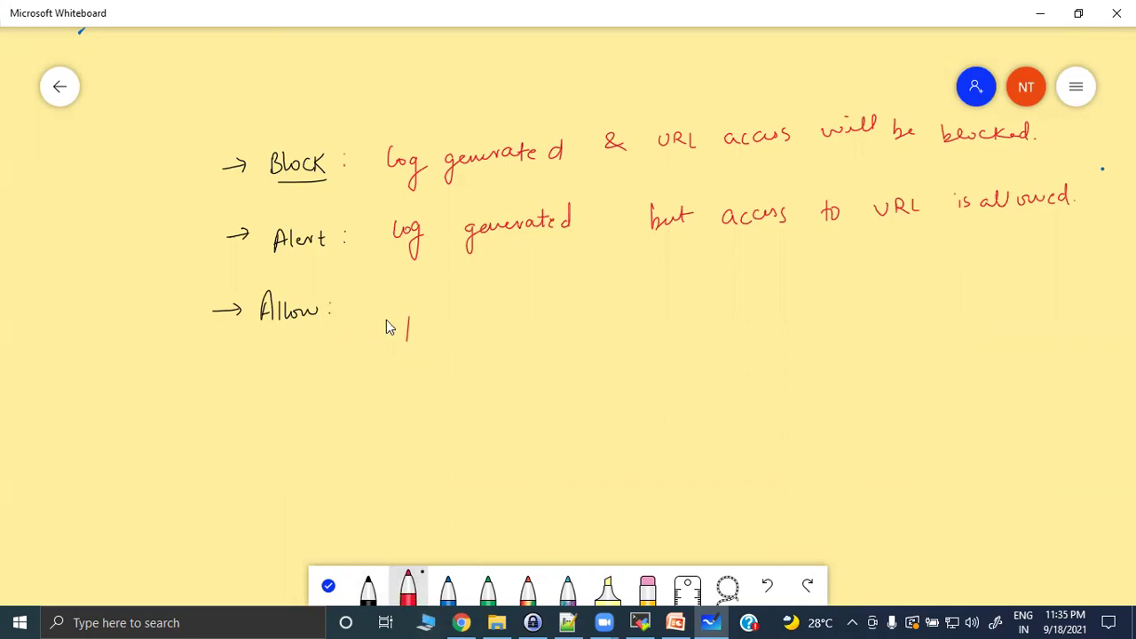
left_click_drag(380, 282, 387, 313)
left_click_drag(373, 304, 434, 312)
mouse_move(525, 290)
left_mouse_down()
mouse_move(535, 307)
mouse_move(579, 311)
left_mouse_up()
left_click_drag(637, 289, 640, 294)
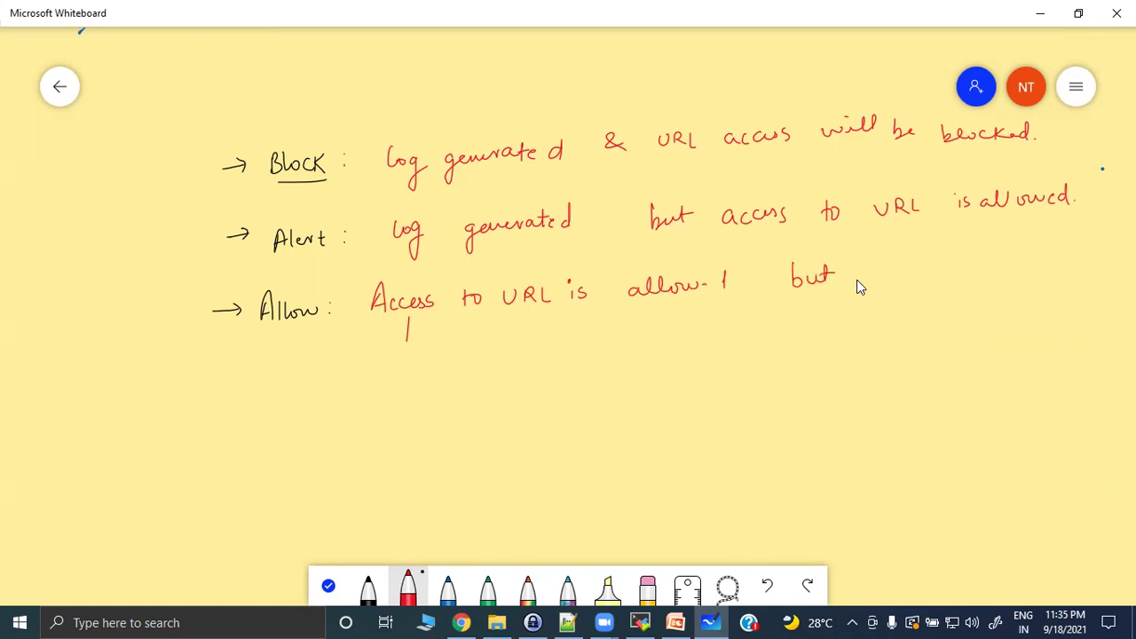
mouse_move(867, 280)
left_mouse_down()
mouse_move(957, 265)
mouse_move(989, 295)
left_mouse_up()
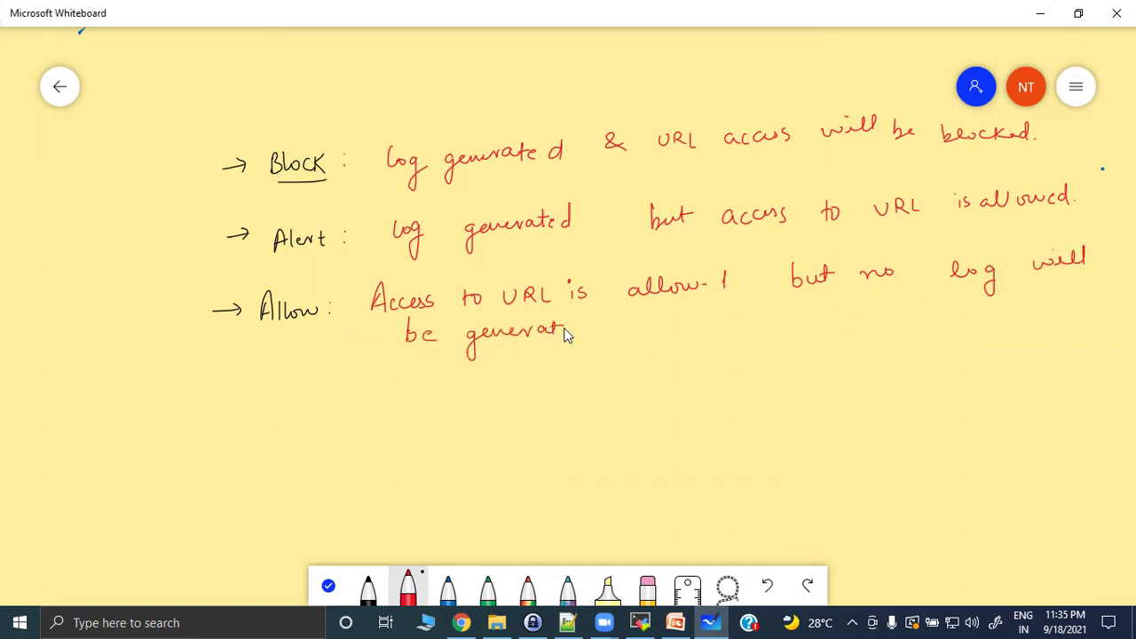
left_click_drag(574, 328, 581, 322)
Start the Continue entry: log generated, and access to the URL is...
left_click(367, 588)
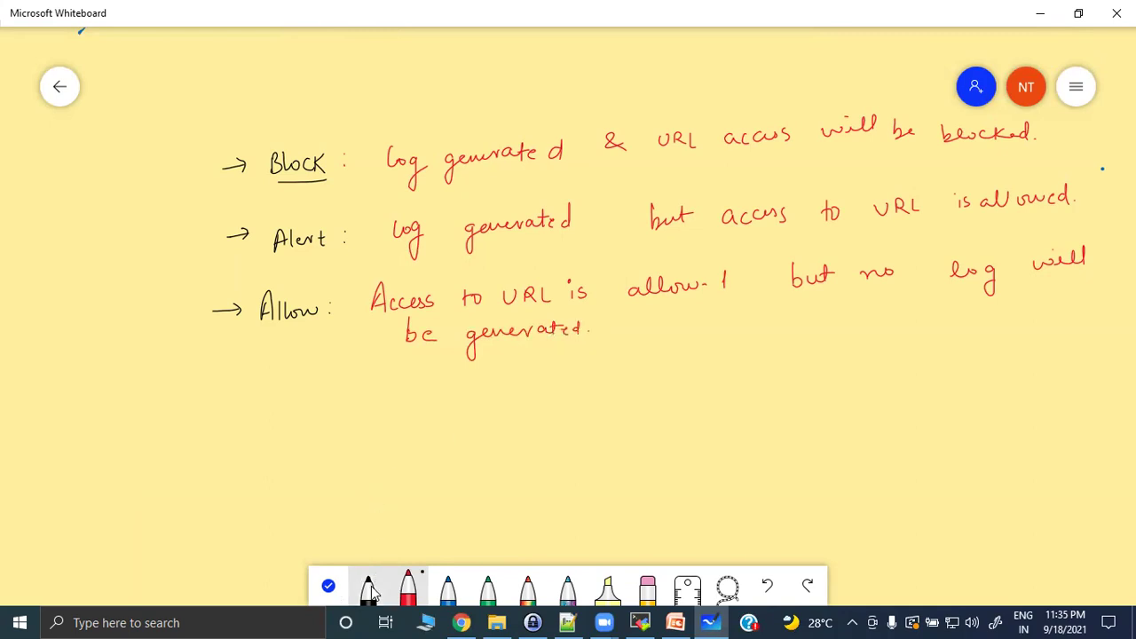
left_click_drag(221, 430, 366, 420)
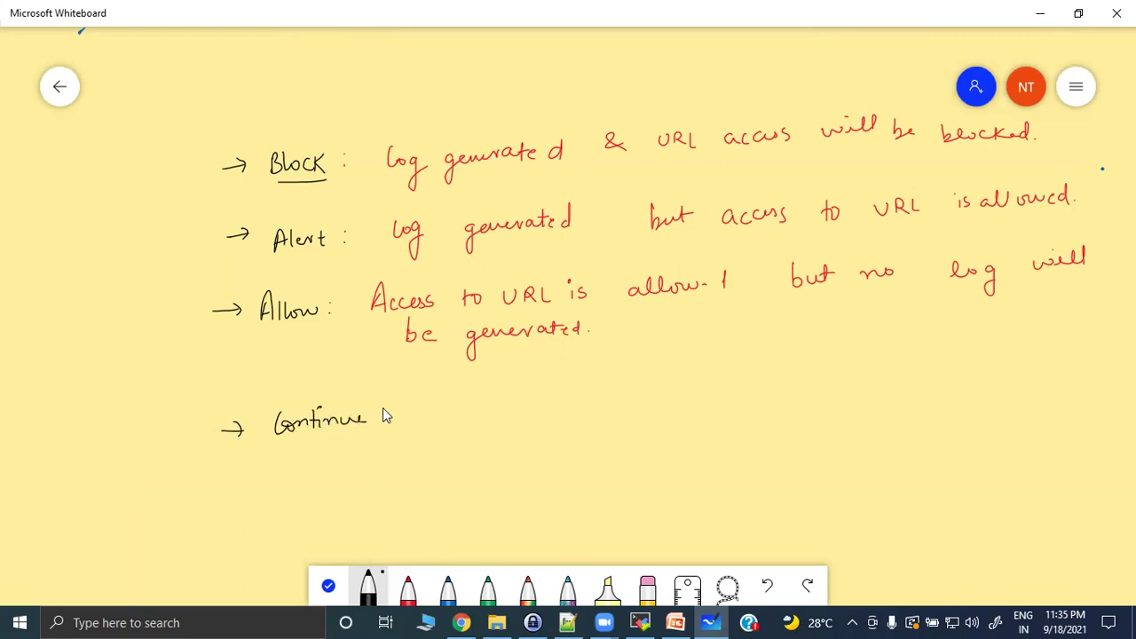
left_click(408, 586)
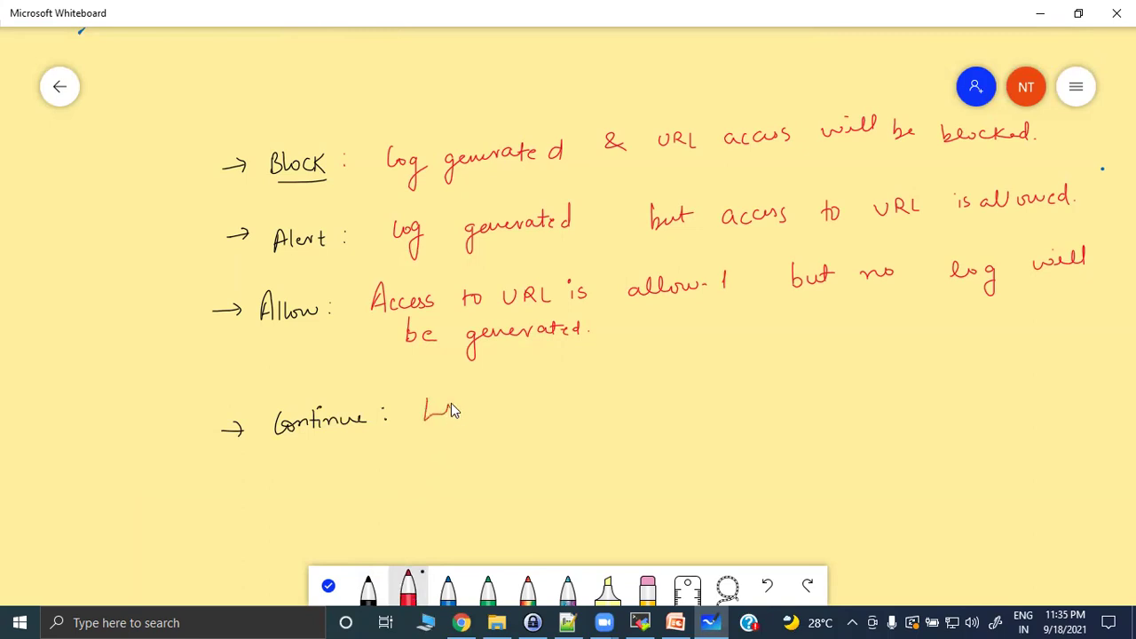
left_click_drag(462, 407, 460, 442)
mouse_move(525, 401)
left_mouse_down()
mouse_move(541, 412)
mouse_move(698, 406)
mouse_move(729, 392)
mouse_move(874, 402)
mouse_move(892, 390)
left_mouse_up()
mouse_move(946, 365)
left_mouse_down()
mouse_move(958, 388)
mouse_move(1055, 379)
left_mouse_up()
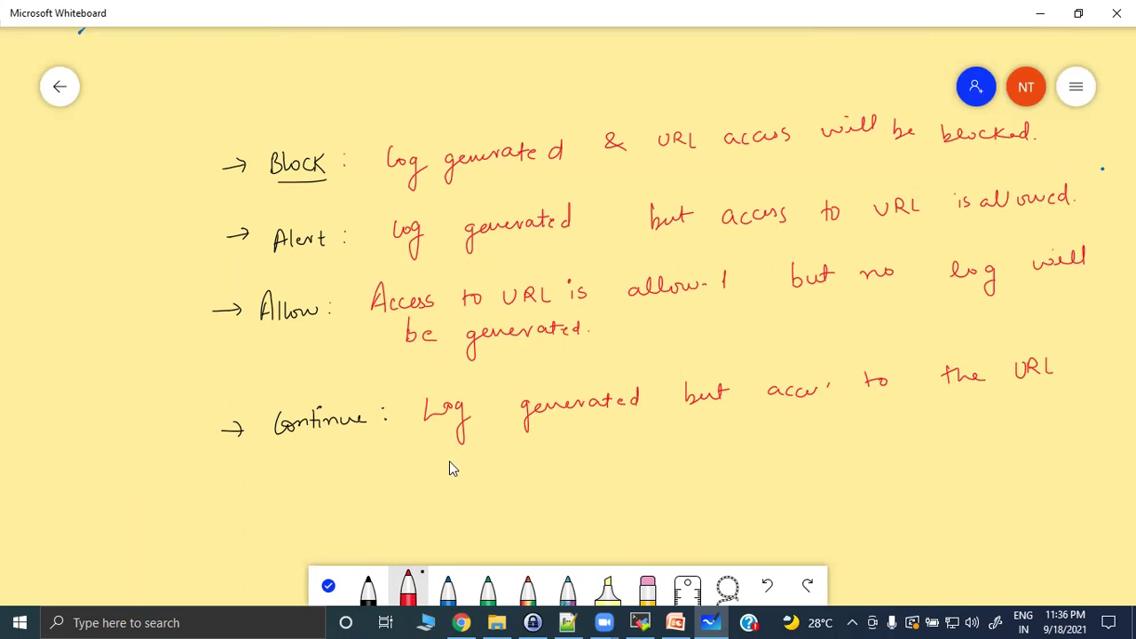
left_click_drag(421, 455, 422, 466)
left_click_drag(434, 455, 427, 467)
Finish Continue: temporarily blocked till the customer asks to bypass the block.
mouse_move(521, 459)
left_mouse_down()
mouse_move(601, 457)
mouse_move(612, 466)
left_mouse_up()
mouse_move(670, 440)
left_mouse_down()
mouse_move(668, 457)
mouse_move(768, 444)
left_mouse_up()
mouse_move(804, 435)
left_mouse_down()
mouse_move(811, 450)
mouse_move(817, 436)
mouse_move(903, 437)
left_mouse_up()
left_click_drag(948, 431, 982, 433)
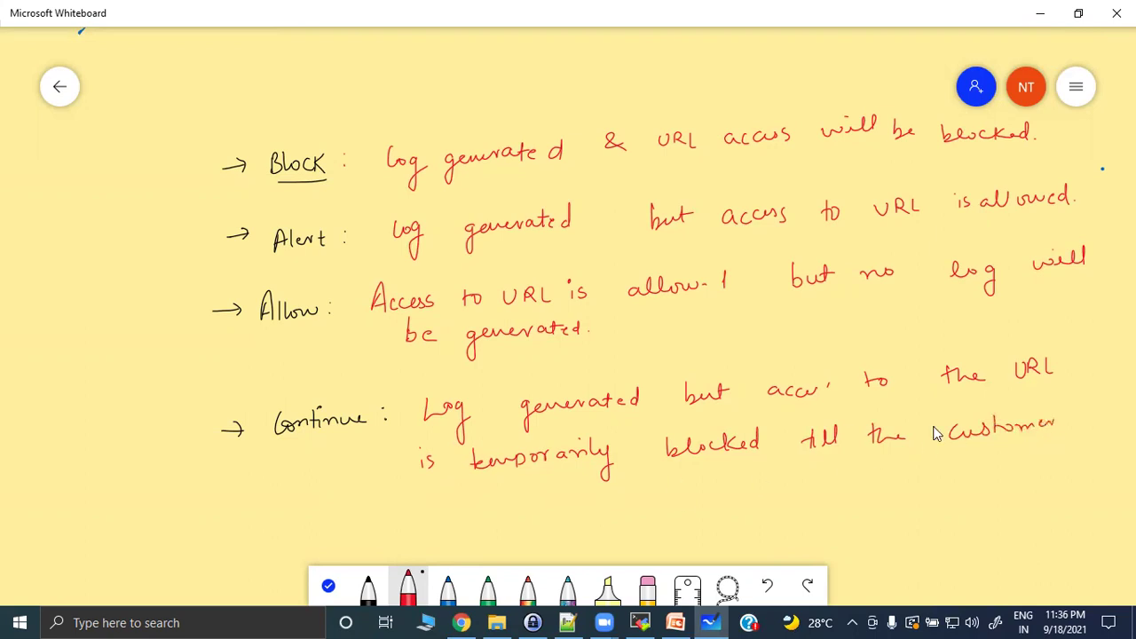
left_click_drag(441, 506, 444, 514)
mouse_move(452, 505)
left_mouse_down()
mouse_move(450, 514)
mouse_move(488, 511)
left_mouse_up()
mouse_move(605, 489)
left_mouse_down()
mouse_move(622, 499)
mouse_move(711, 485)
left_mouse_up()
left_click_drag(784, 483, 827, 493)
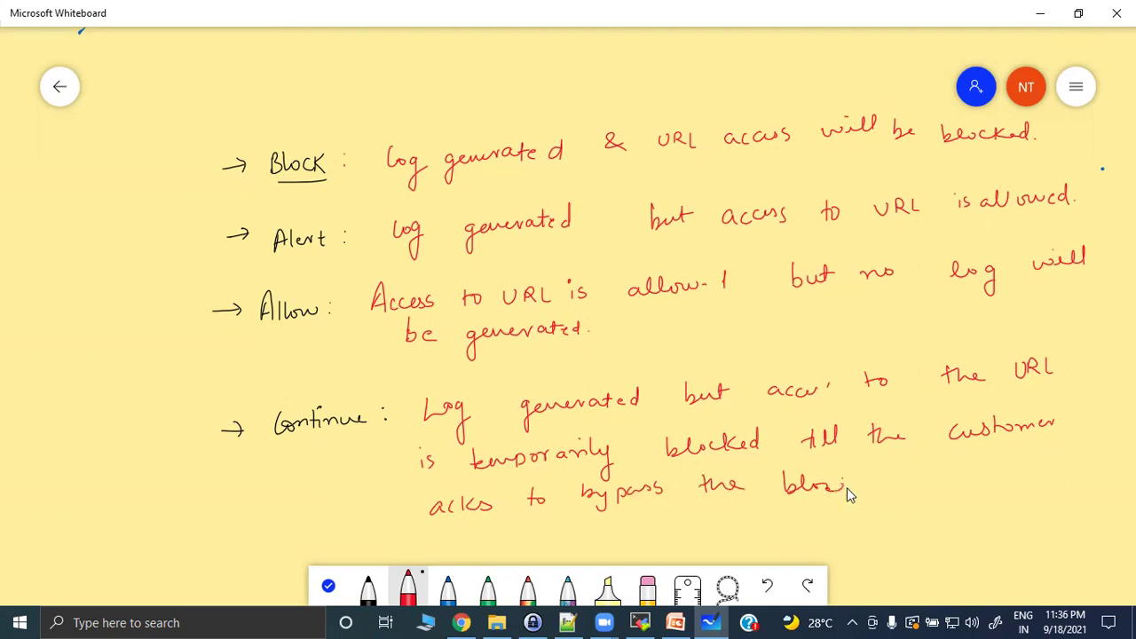
left_click(862, 487)
left_click(328, 586)
left_click_drag(247, 546, 249, 413)
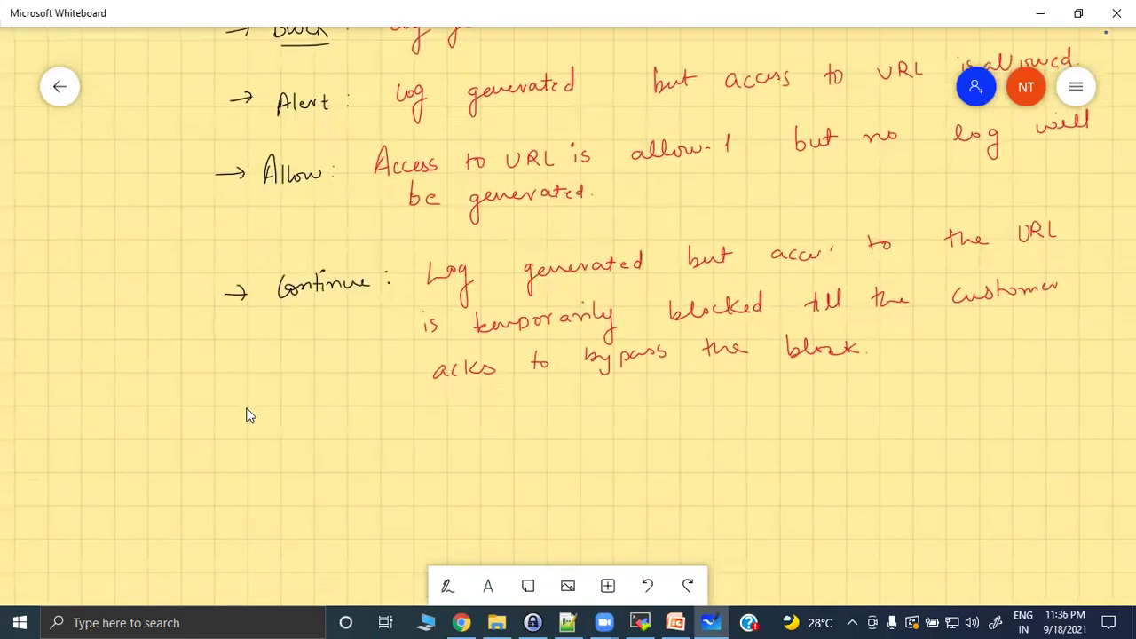
Add an 'Override :' bullet and write in red: log generated, URL is blocked, but a...
left_click(447, 587)
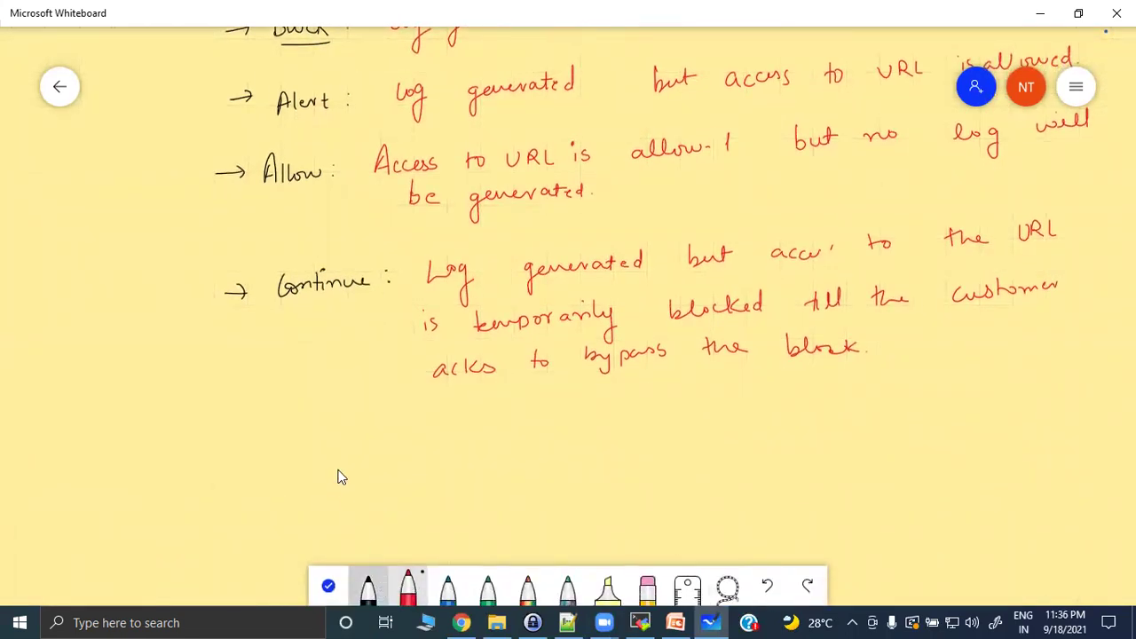
mouse_move(257, 465)
left_mouse_down()
mouse_move(301, 452)
mouse_move(336, 464)
left_mouse_up()
left_click_drag(338, 465, 349, 456)
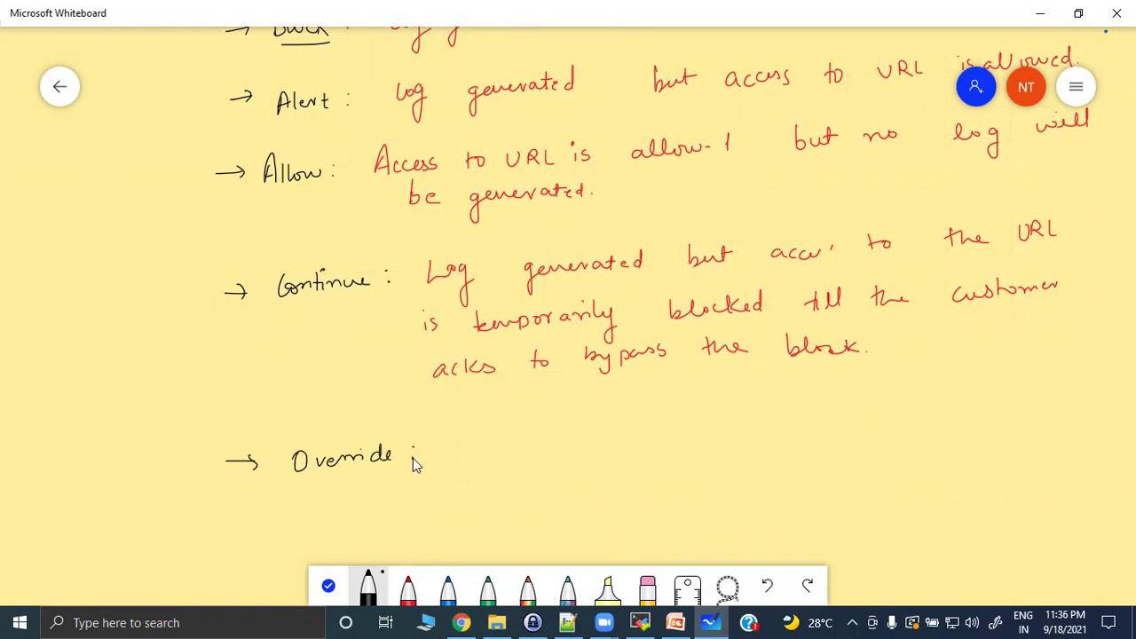
left_click(408, 587)
mouse_move(463, 445)
left_mouse_down()
mouse_move(485, 489)
mouse_move(527, 456)
mouse_move(583, 457)
left_mouse_up()
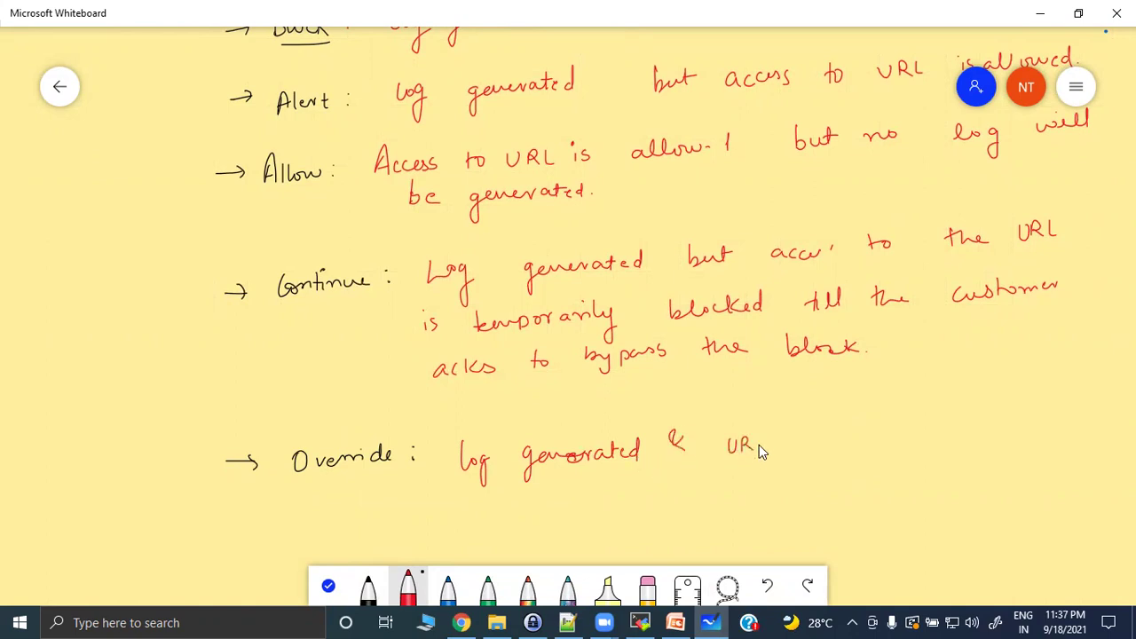
mouse_move(800, 438)
left_mouse_down()
mouse_move(808, 450)
mouse_move(871, 443)
left_mouse_up()
left_click_drag(1043, 419, 1048, 434)
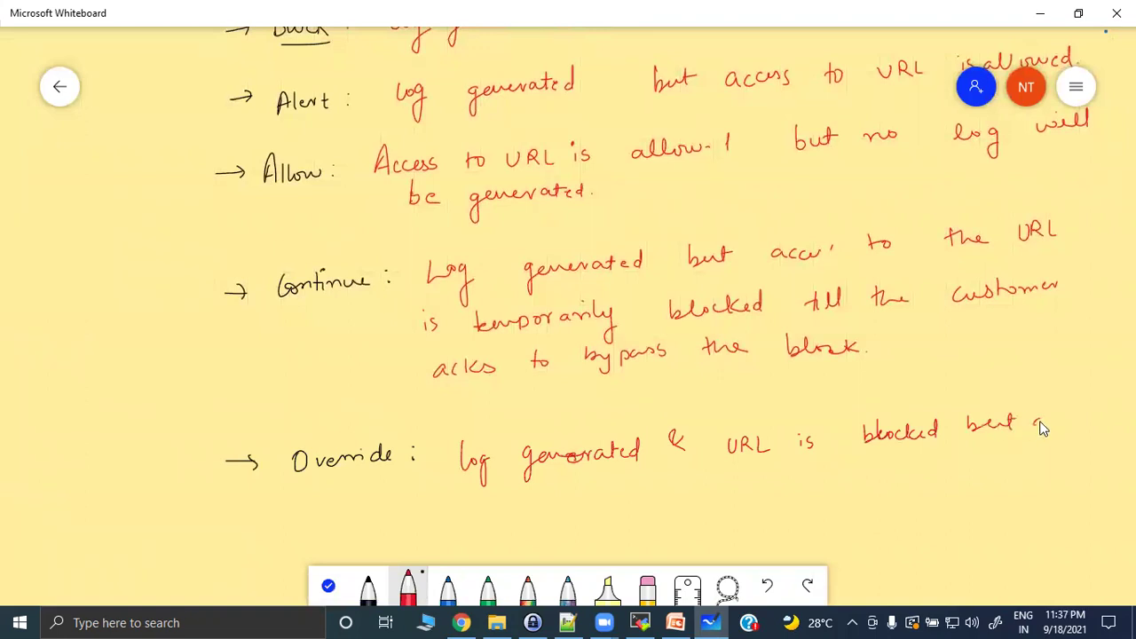
Finish Override: a user password is required to override the policy that blocks this URL.
left_click_drag(310, 513, 312, 526)
left_click_drag(421, 509, 424, 517)
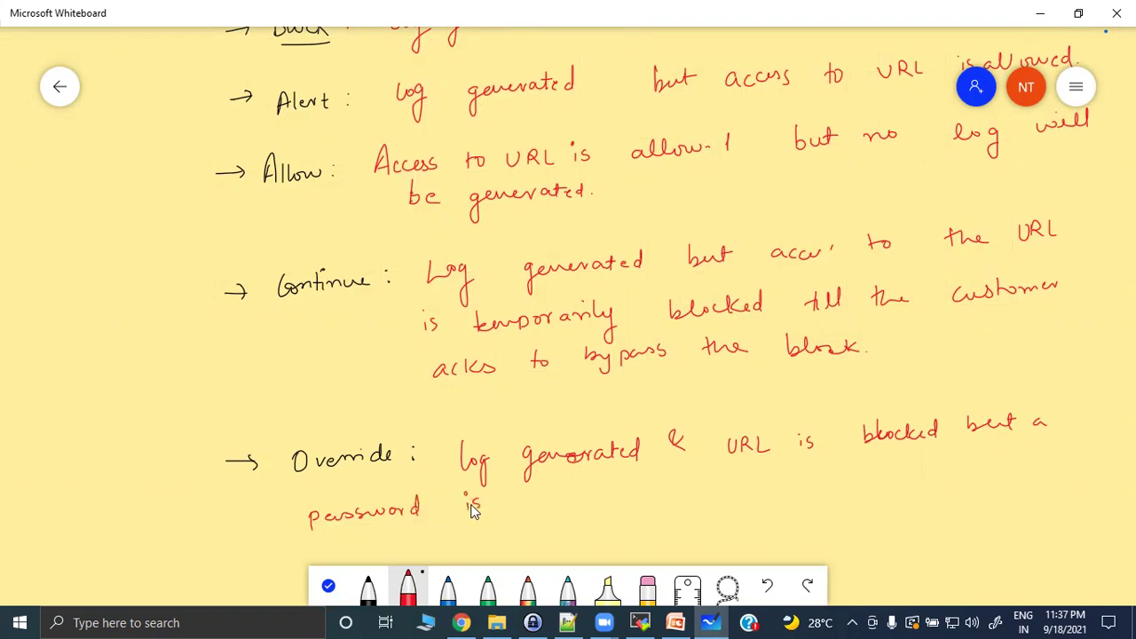
left_click_drag(533, 502, 631, 502)
left_click_drag(666, 488, 683, 514)
left_click_drag(731, 487, 750, 499)
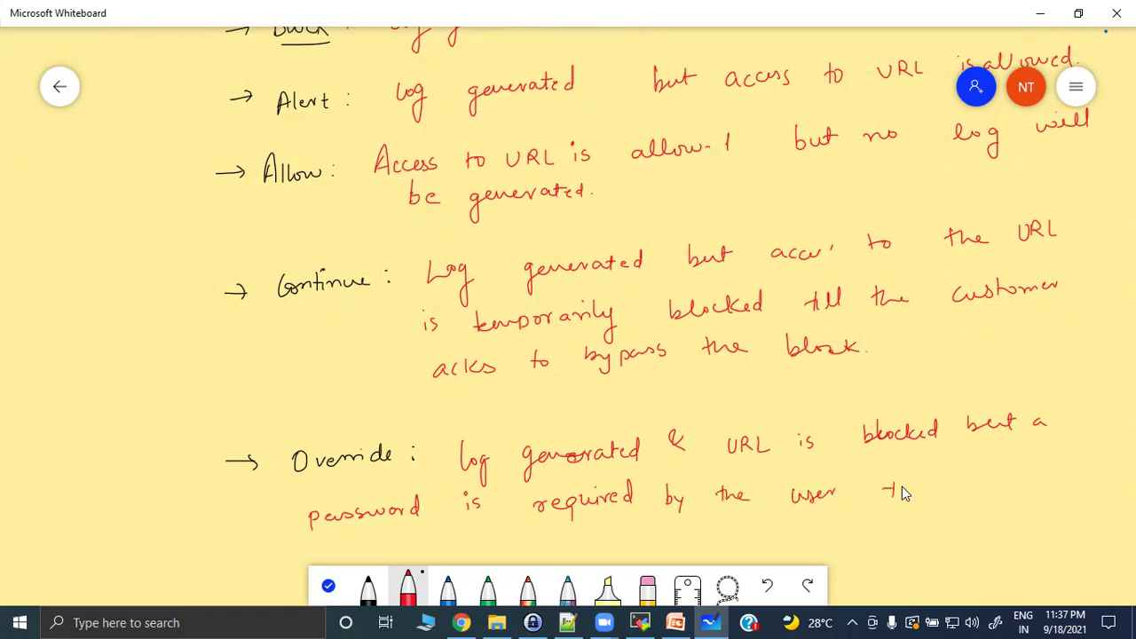
mouse_move(968, 485)
left_mouse_down()
mouse_move(1012, 473)
mouse_move(1060, 486)
left_mouse_up()
mouse_move(507, 558)
left_mouse_down()
mouse_move(522, 539)
mouse_move(550, 540)
mouse_move(545, 548)
mouse_move(559, 535)
left_mouse_up()
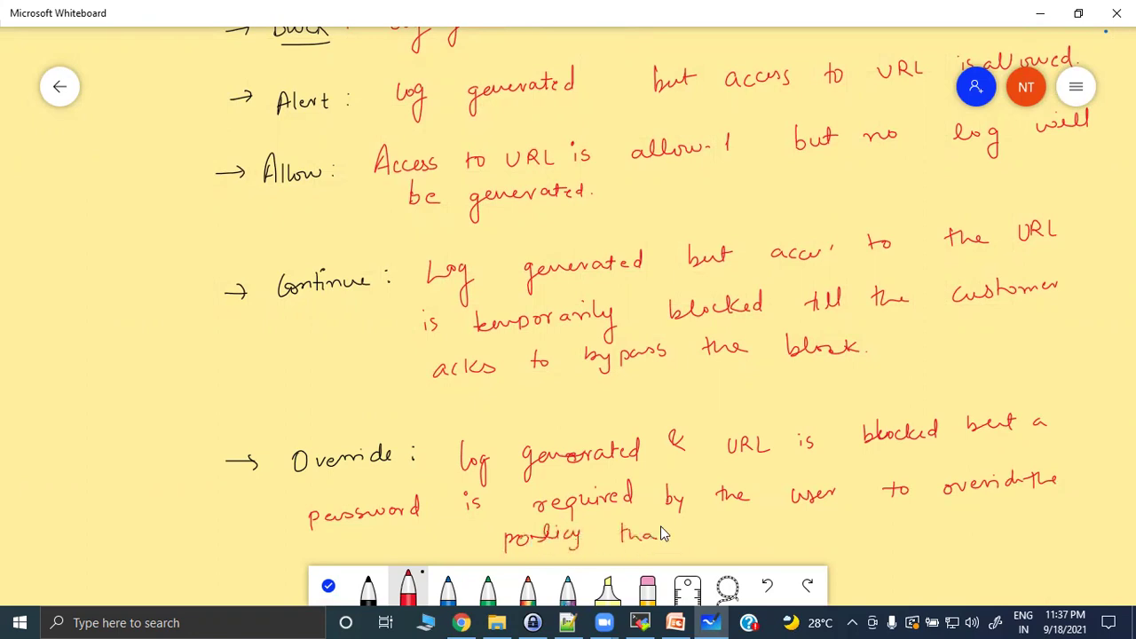
mouse_move(768, 532)
left_mouse_down()
mouse_move(781, 521)
mouse_move(859, 543)
mouse_move(923, 531)
left_mouse_up()
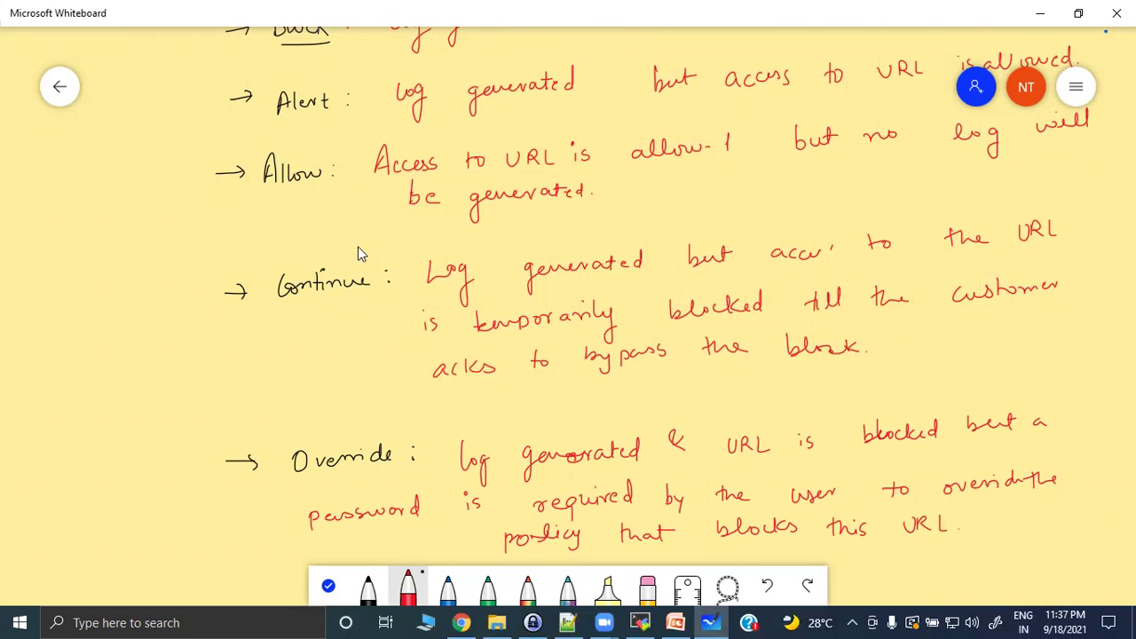
In the firewall, list Objects > URL Filtering profiles and review the 'default' profile's categories.
left_click(461, 622)
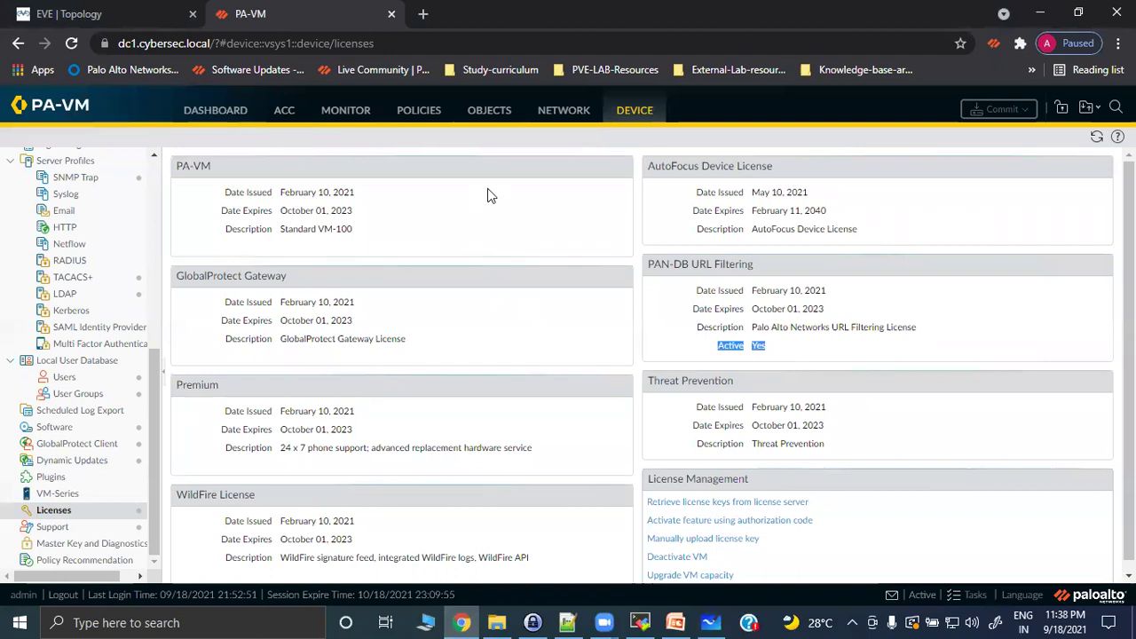
left_click(491, 113)
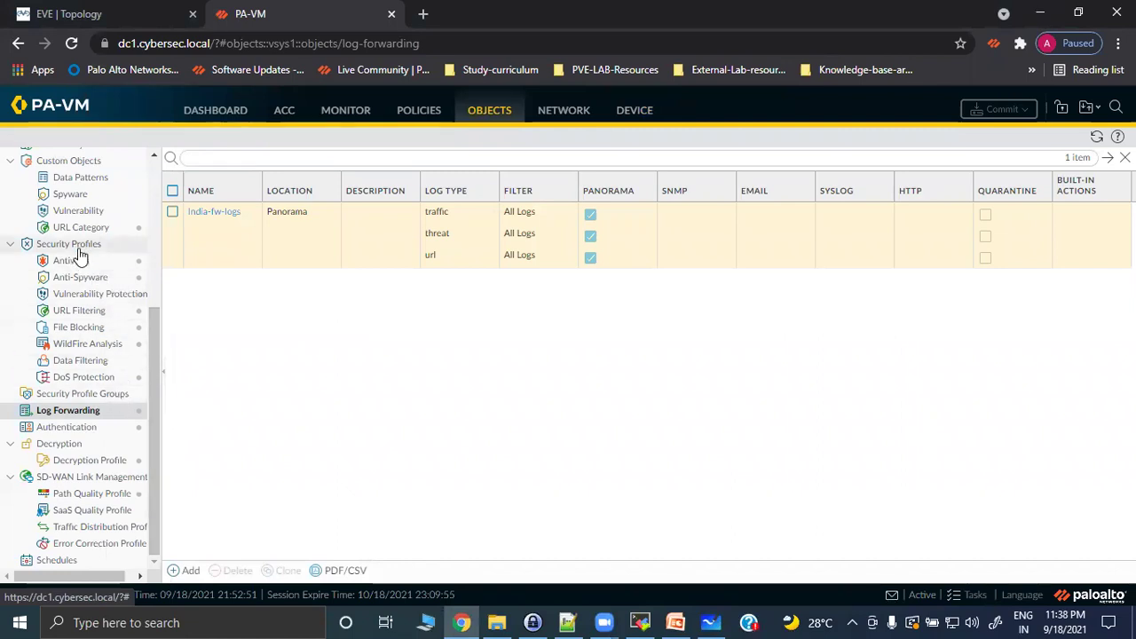
left_click(87, 313)
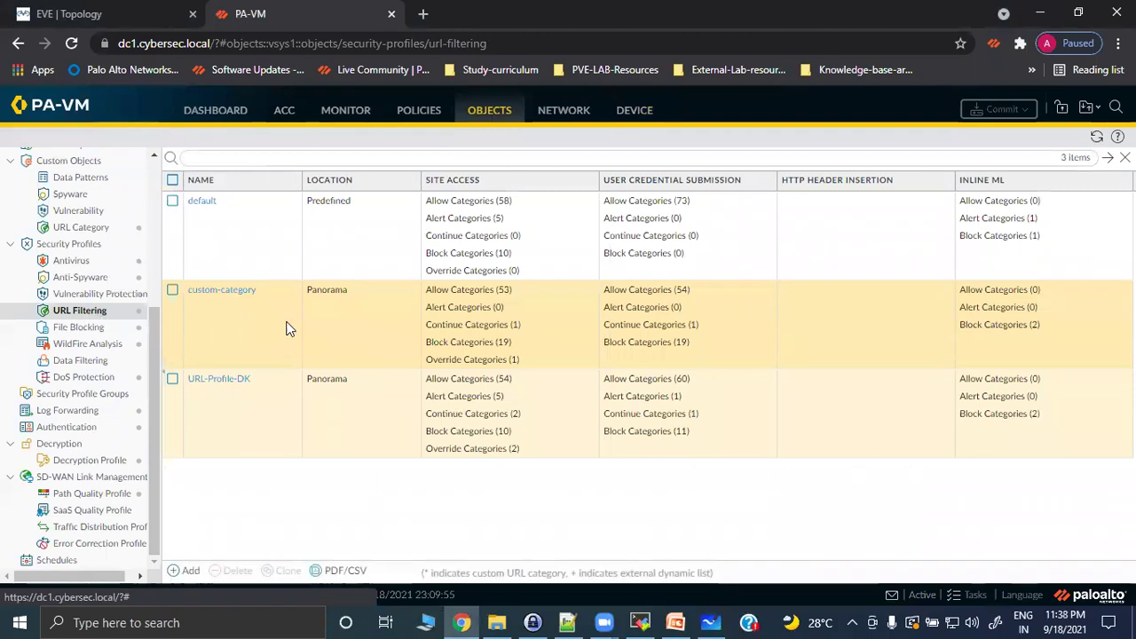
left_click(204, 204)
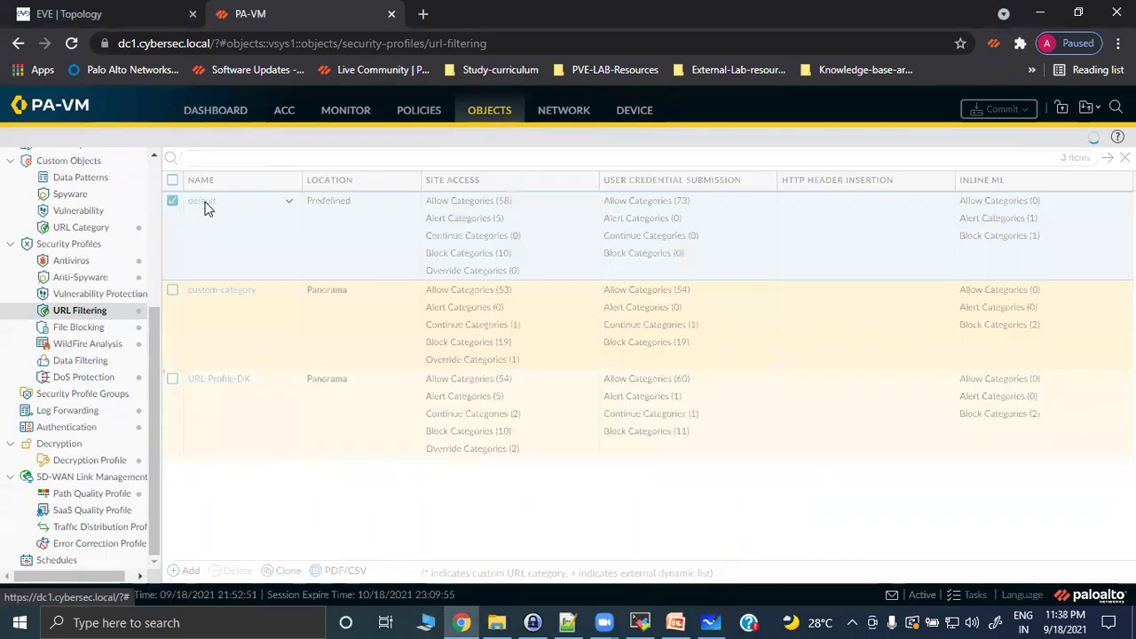
left_click(860, 532)
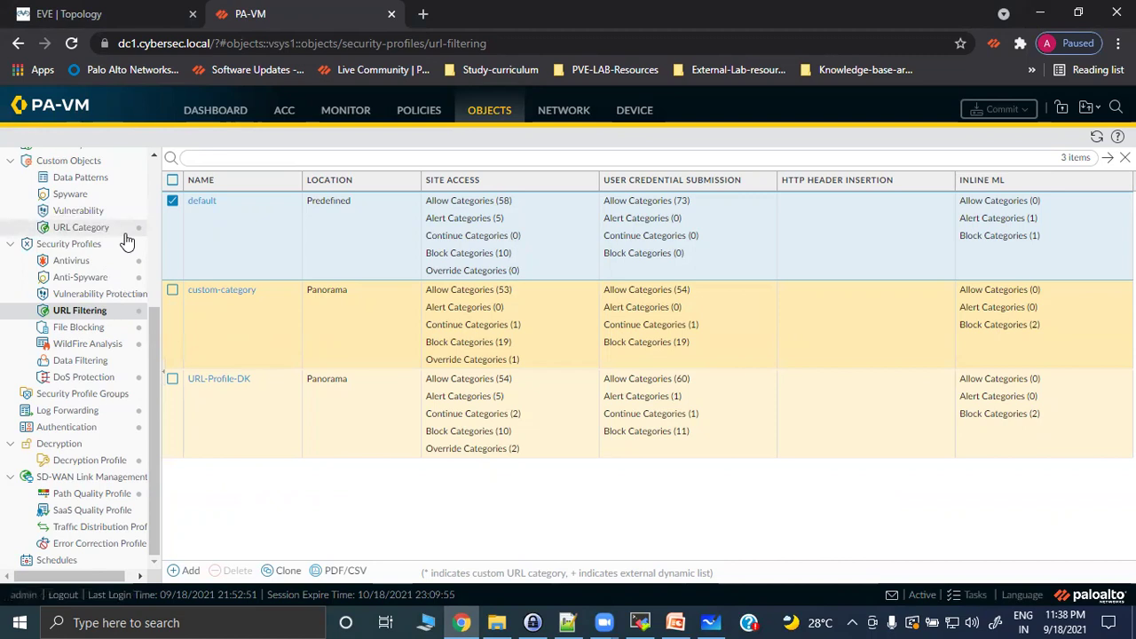
left_click(202, 202)
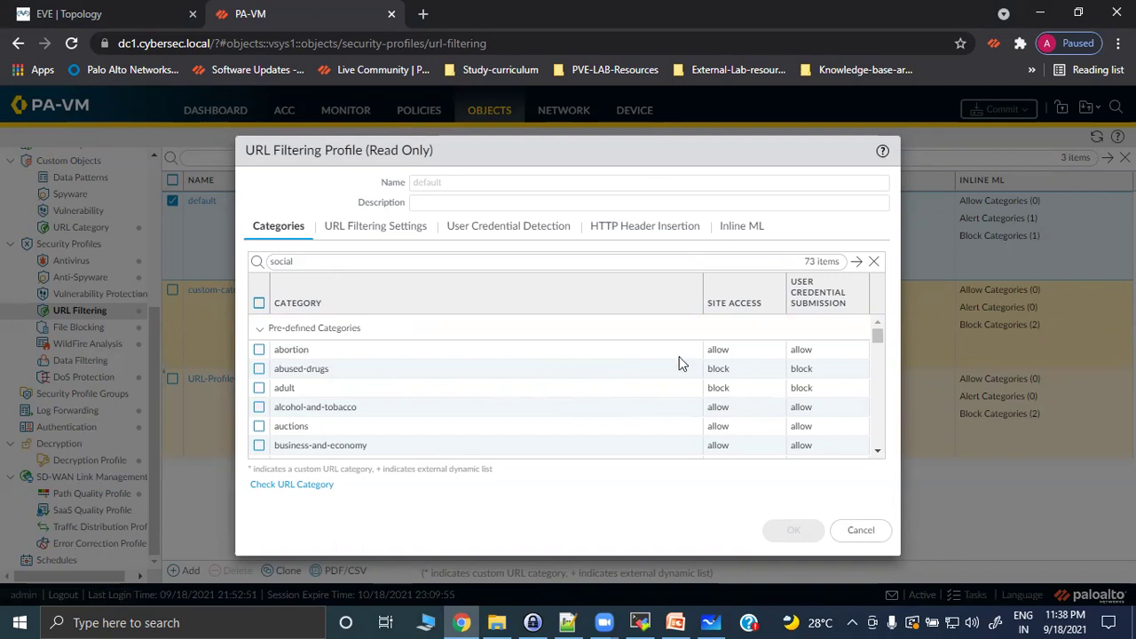
left_click(735, 355)
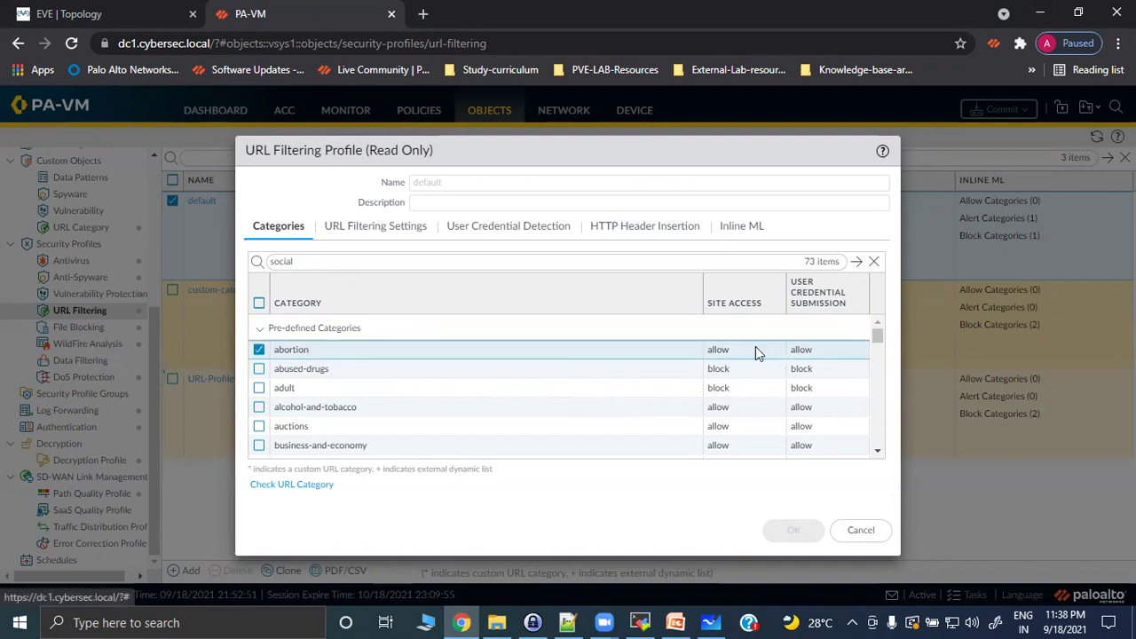
left_click(261, 329)
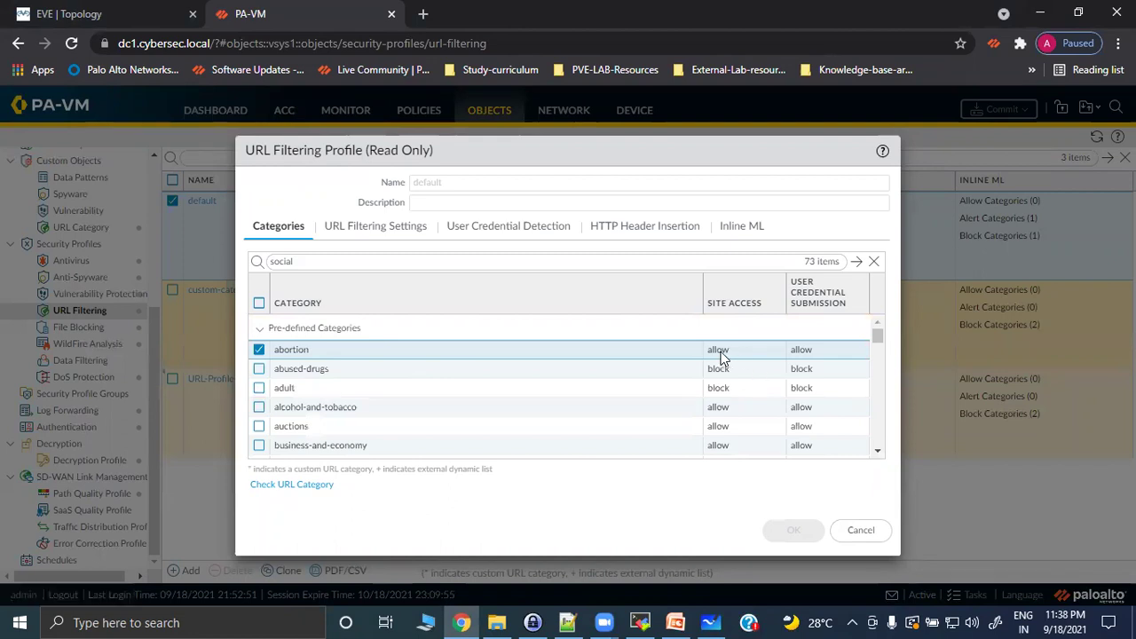
left_click(857, 531)
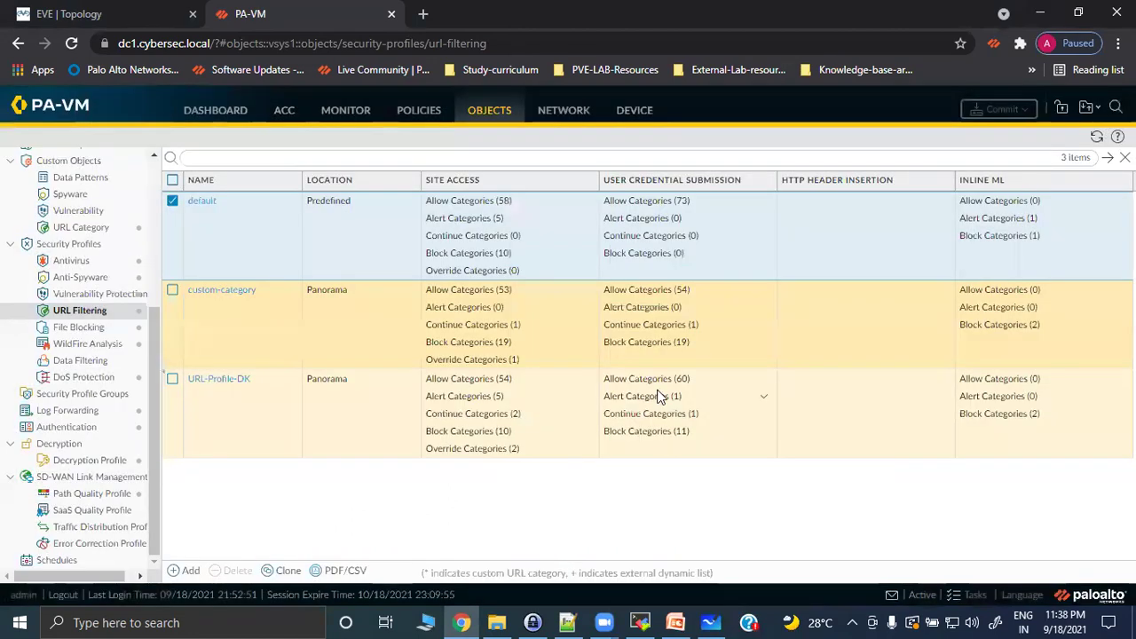
left_click(172, 202)
Open the 'custom-category' profile to view its blocked categories, moving its dialog left.
left_click(223, 289)
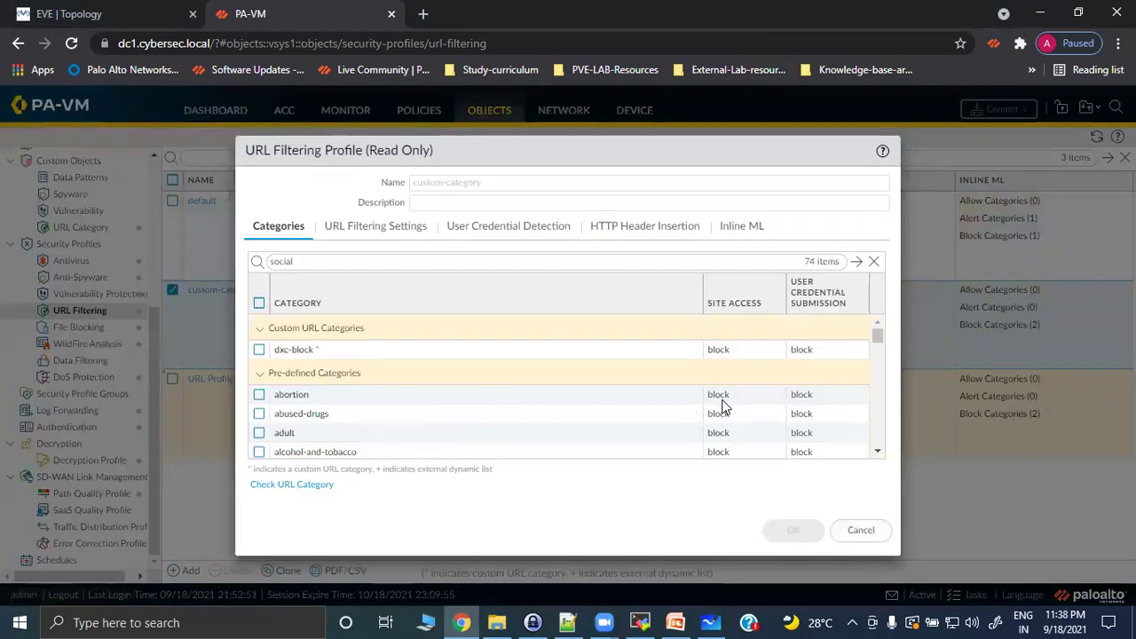
left_click(724, 406)
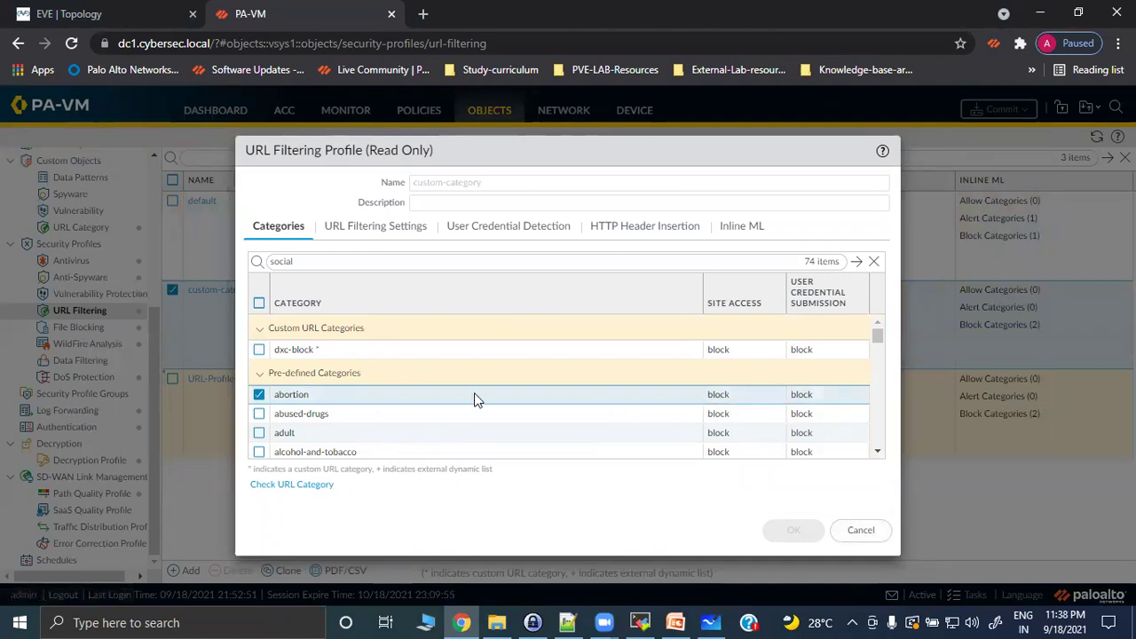
left_click_drag(436, 151, 349, 157)
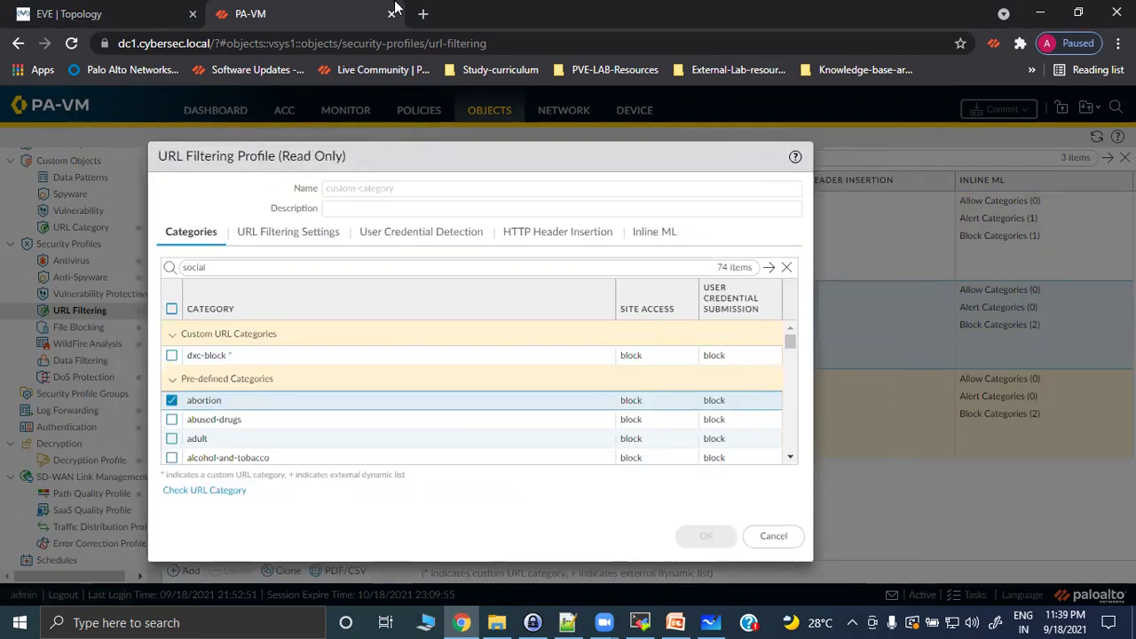
Load the Panorama login page from the External-Lab-resources bookmarks in a new tab, then return to PA-VM.
left_click(421, 14)
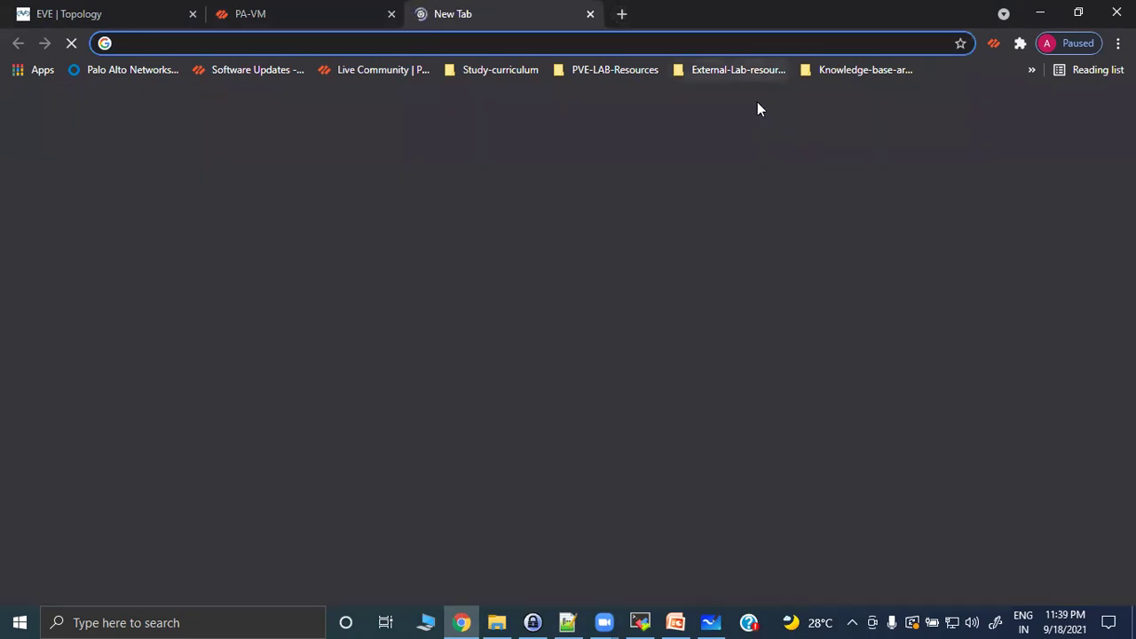
left_click(739, 69)
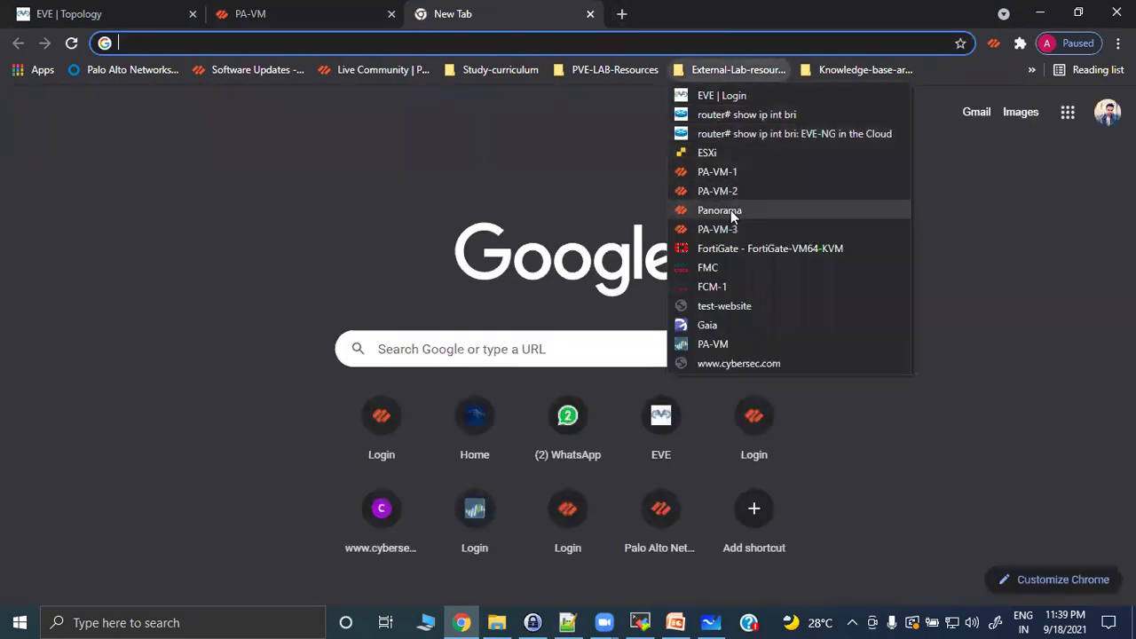
left_click(731, 209)
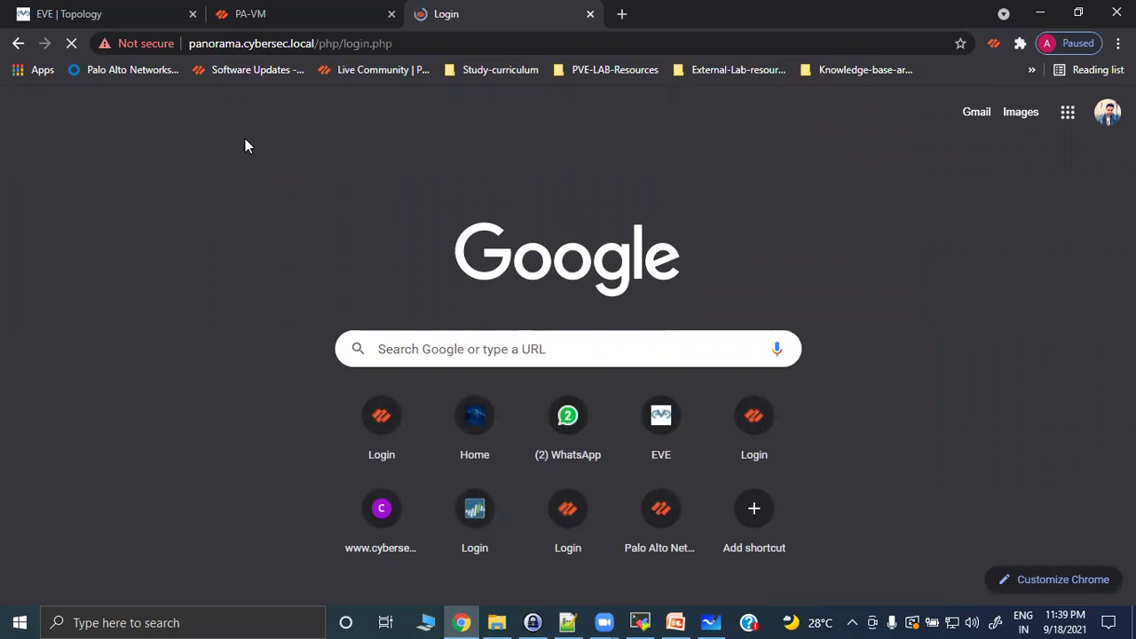
left_click(266, 14)
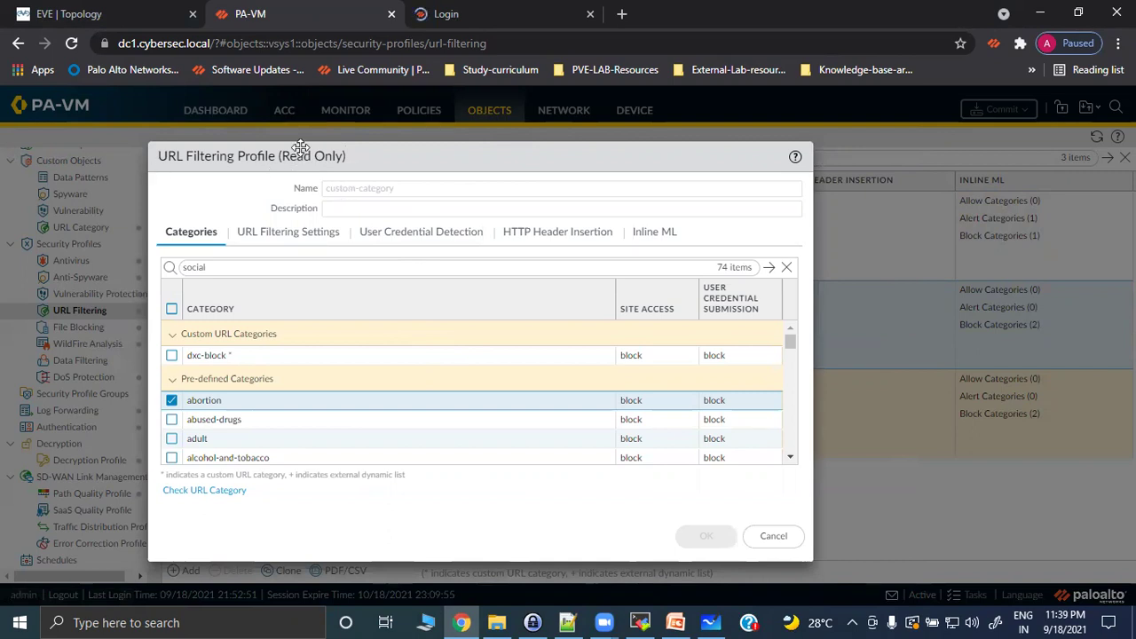
Close the custom-category profile and start a new URL Filtering profile named Custom-block-profile.
left_click(774, 537)
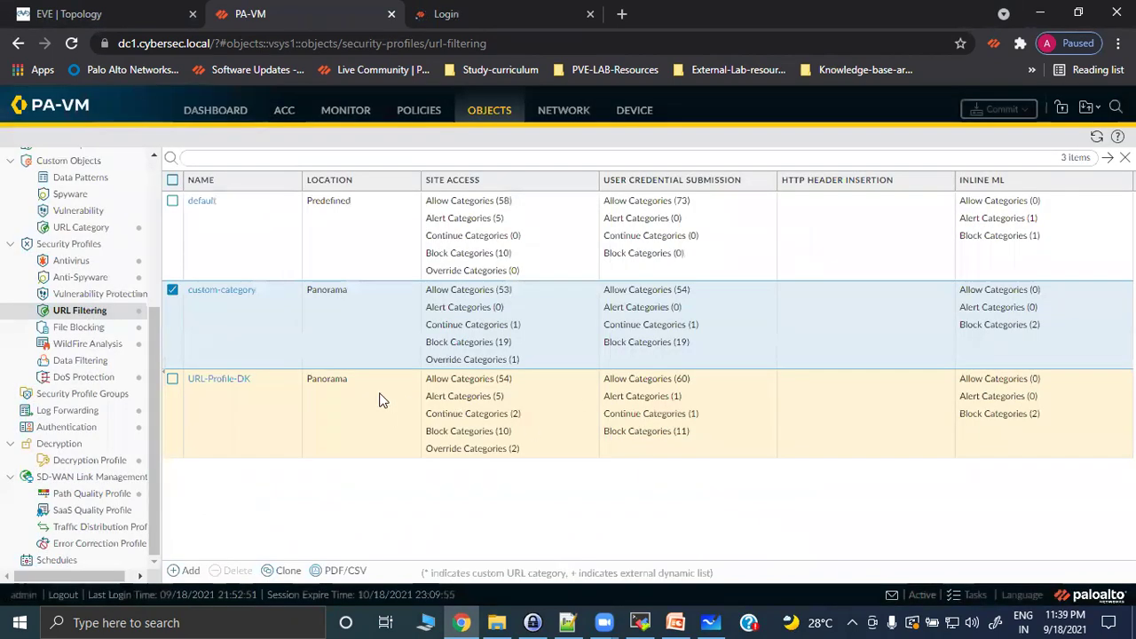
left_click(173, 291)
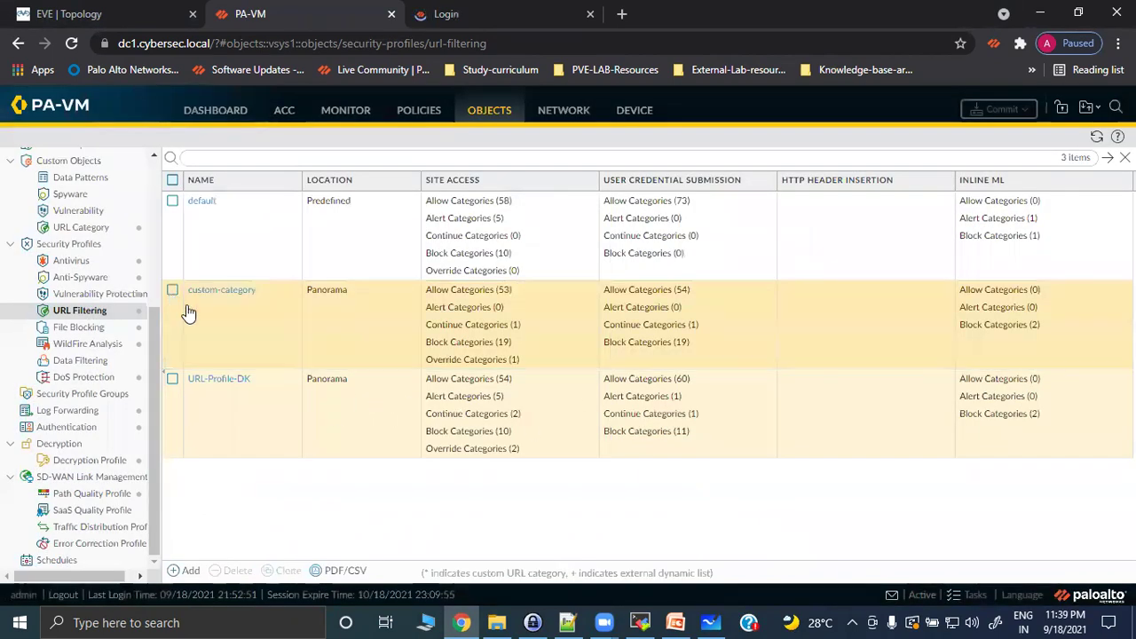
left_click(177, 571)
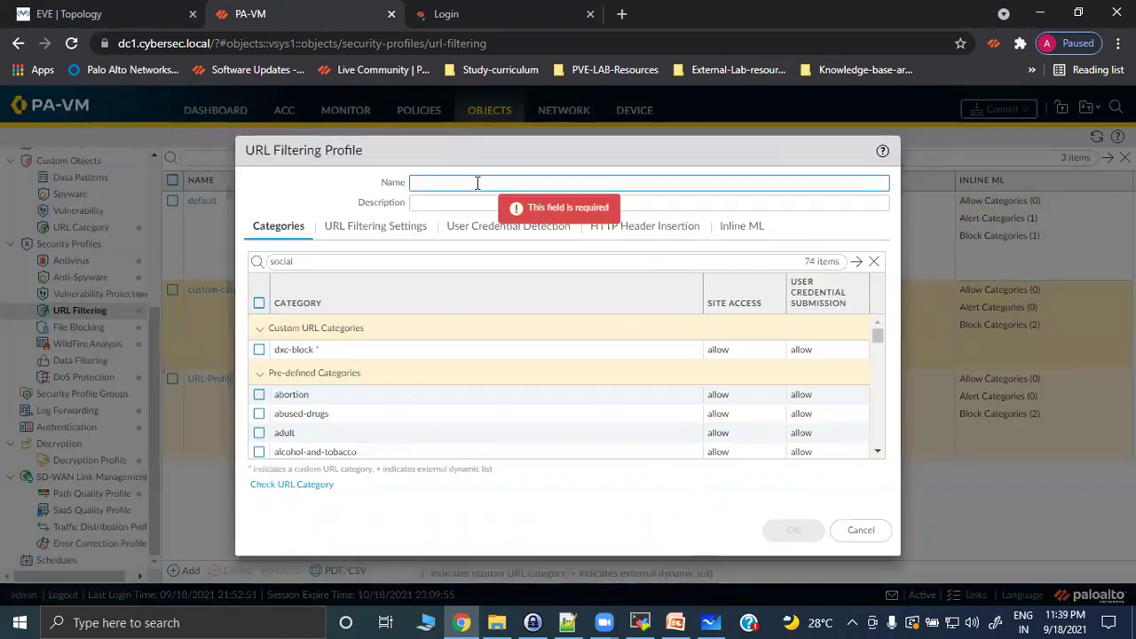
type("new")
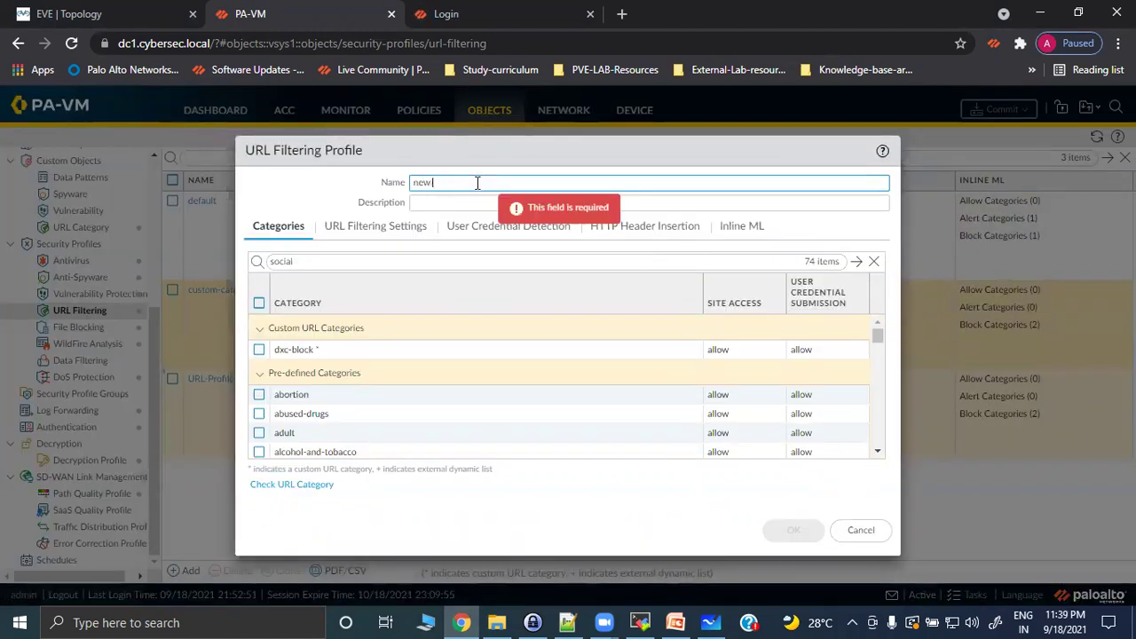
key("BackSpace")
key("BackSpace")
key("BackSpace")
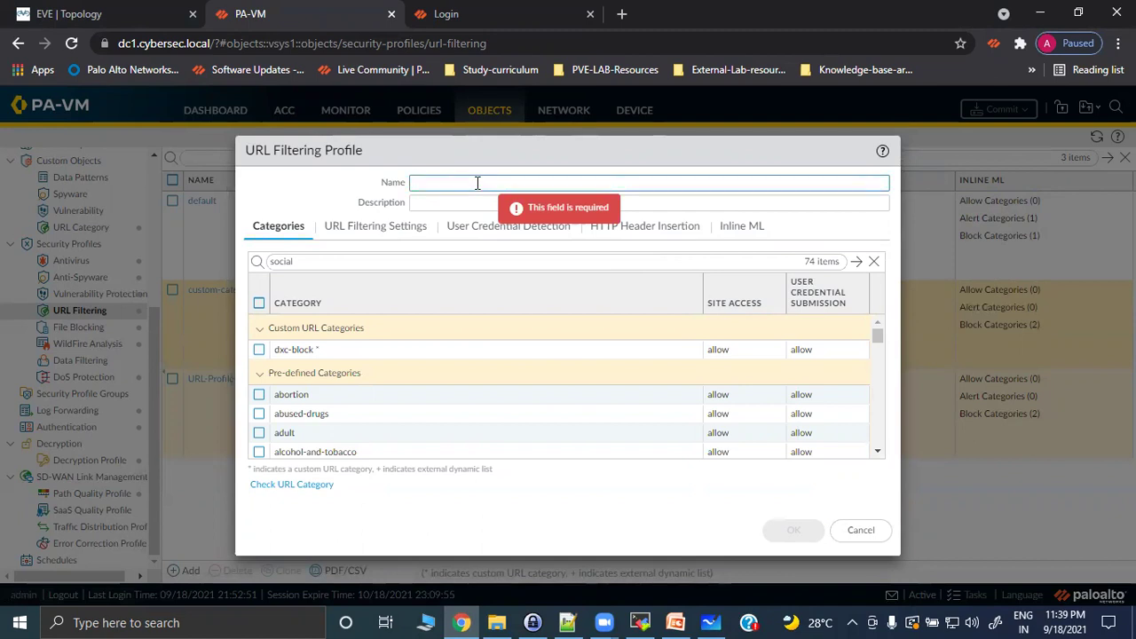
type("Custom-block-profile")
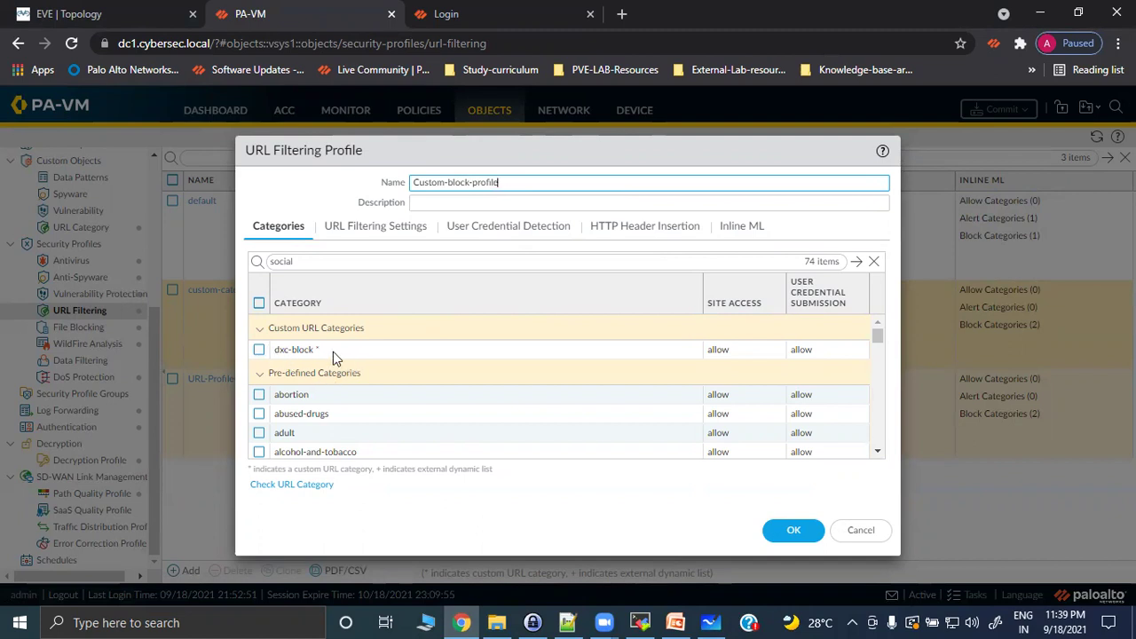
Block dxc-block, abortion, abused-drugs, adult and alcohol-and-tobacco.
left_click(733, 355)
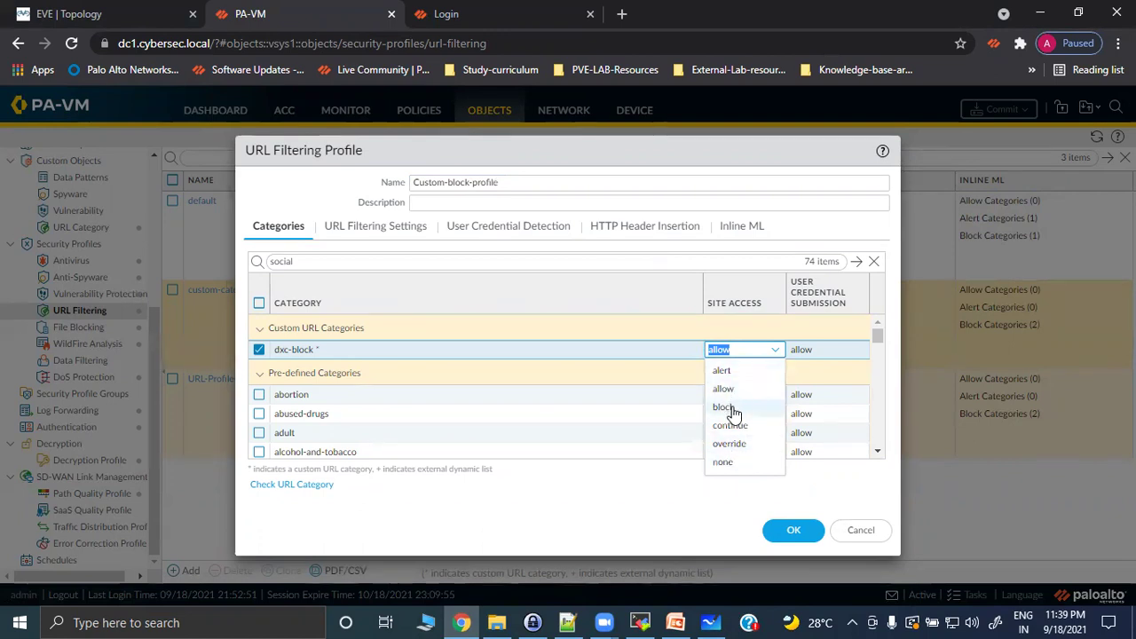
left_click(726, 407)
left_click(815, 355)
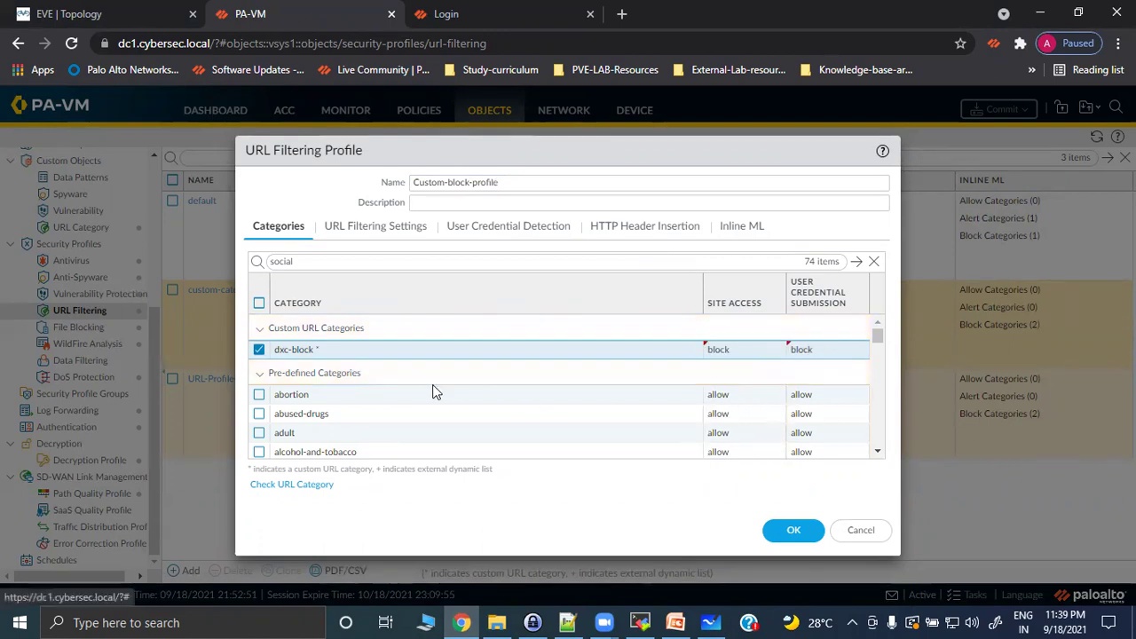
left_click(717, 400)
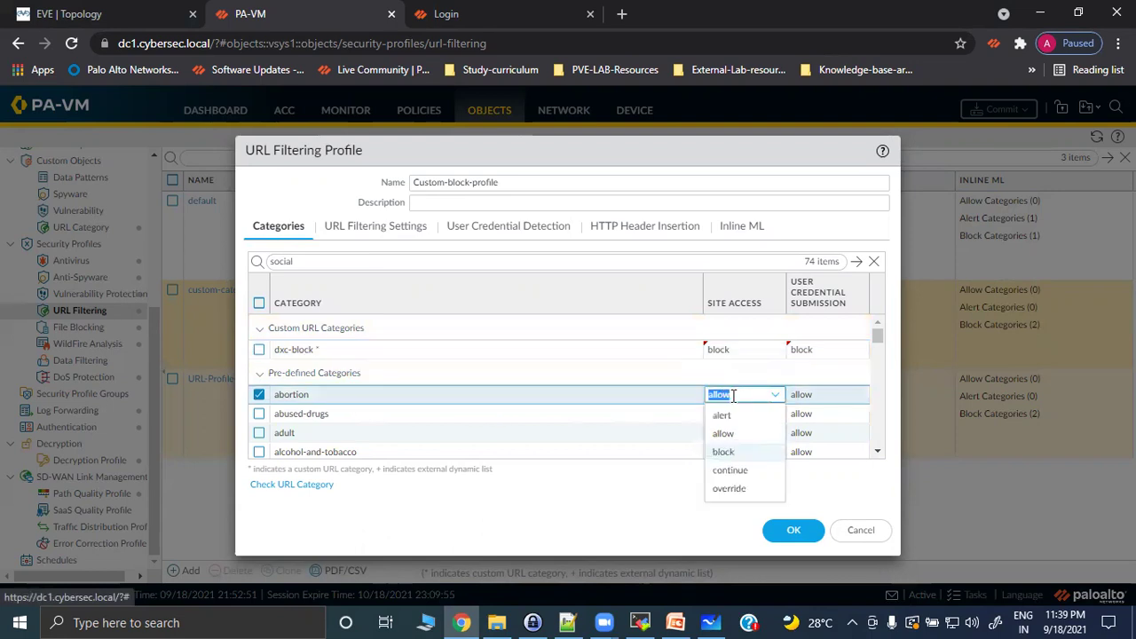
left_click(727, 450)
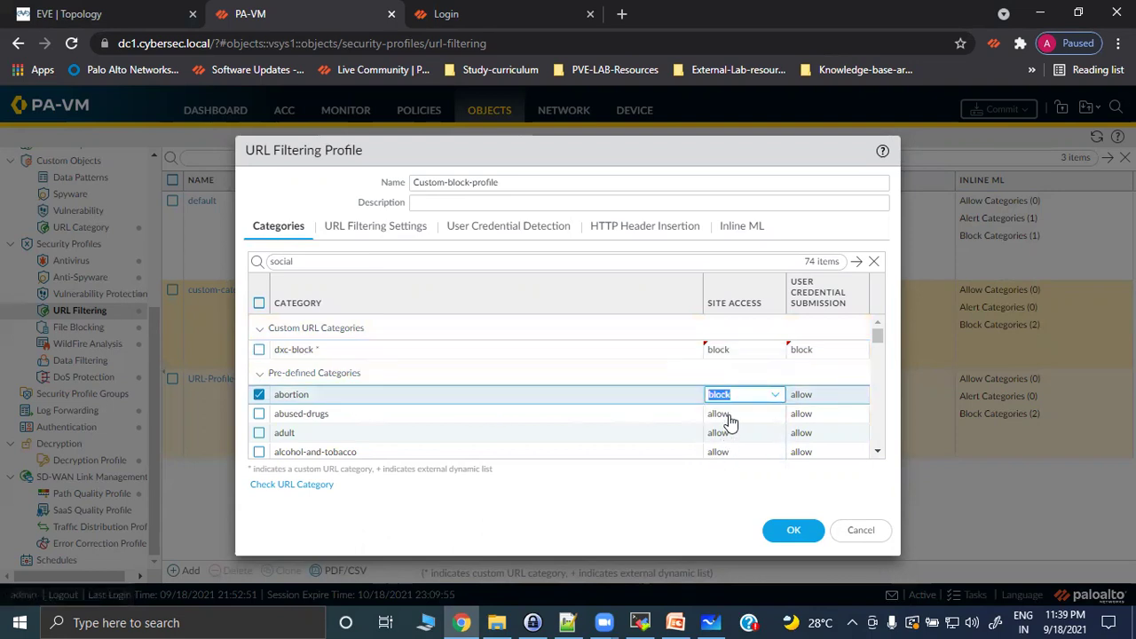
left_click(735, 413)
left_click(727, 471)
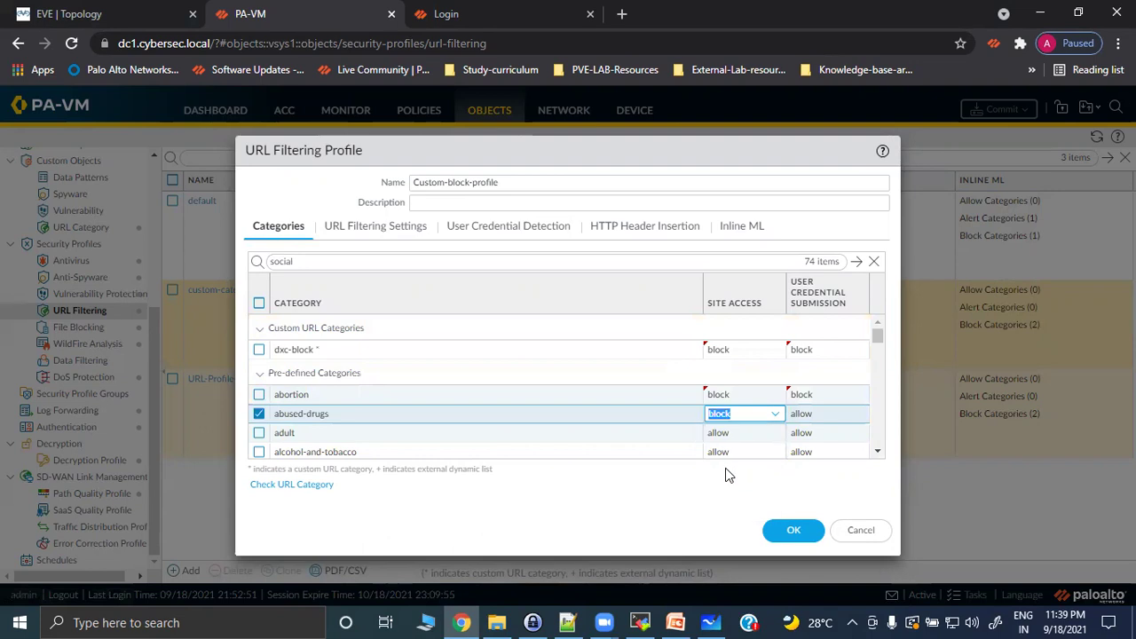
left_click(733, 435)
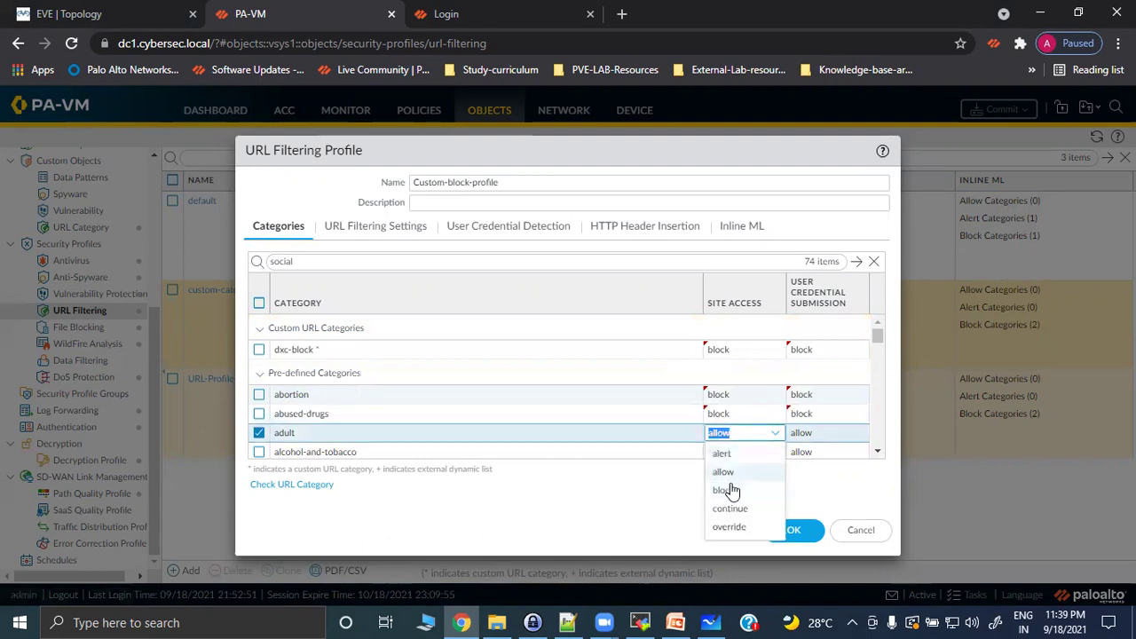
left_click(728, 489)
left_click(722, 454)
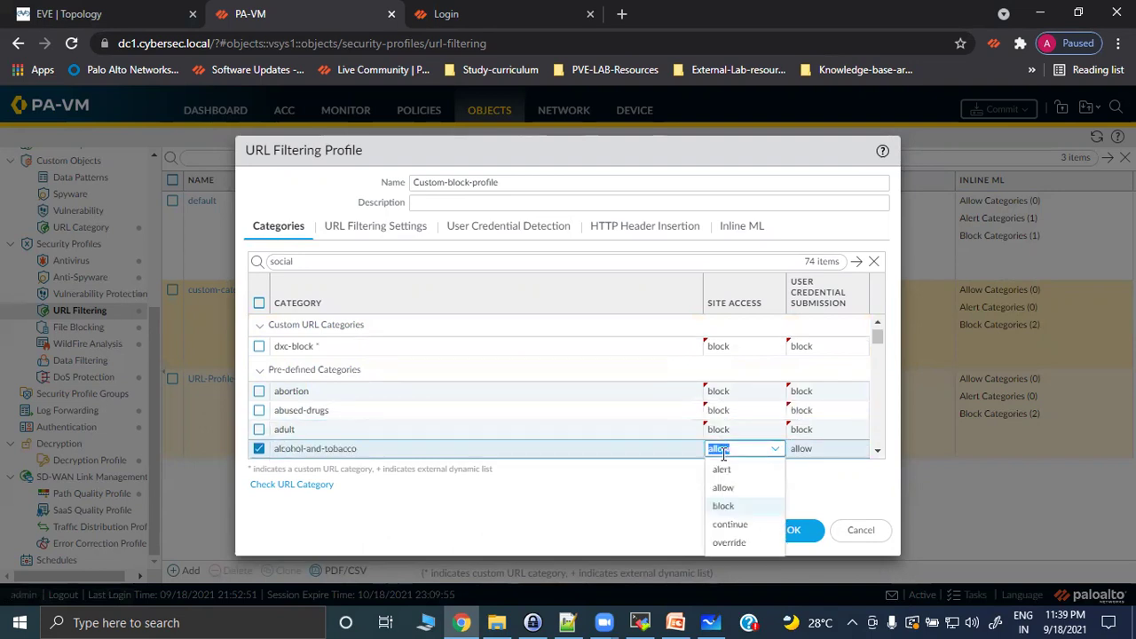
left_click(734, 507)
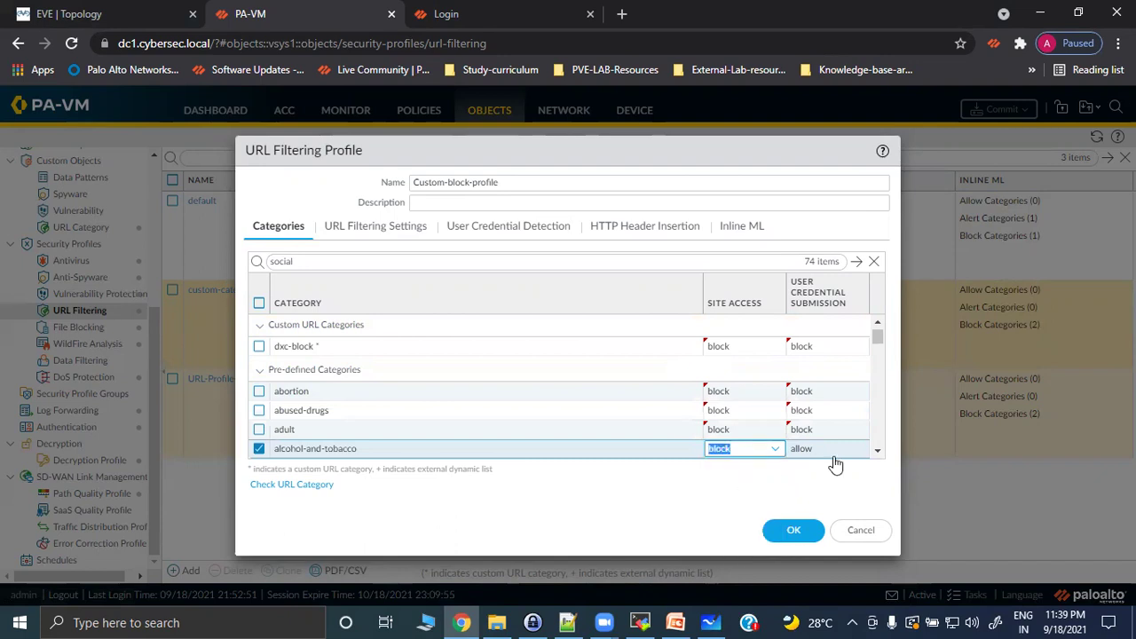
Block auctions, command-and-control, content-delivery-networks and copyright-infringement, leaving business-and-economy allowed.
left_click(878, 451)
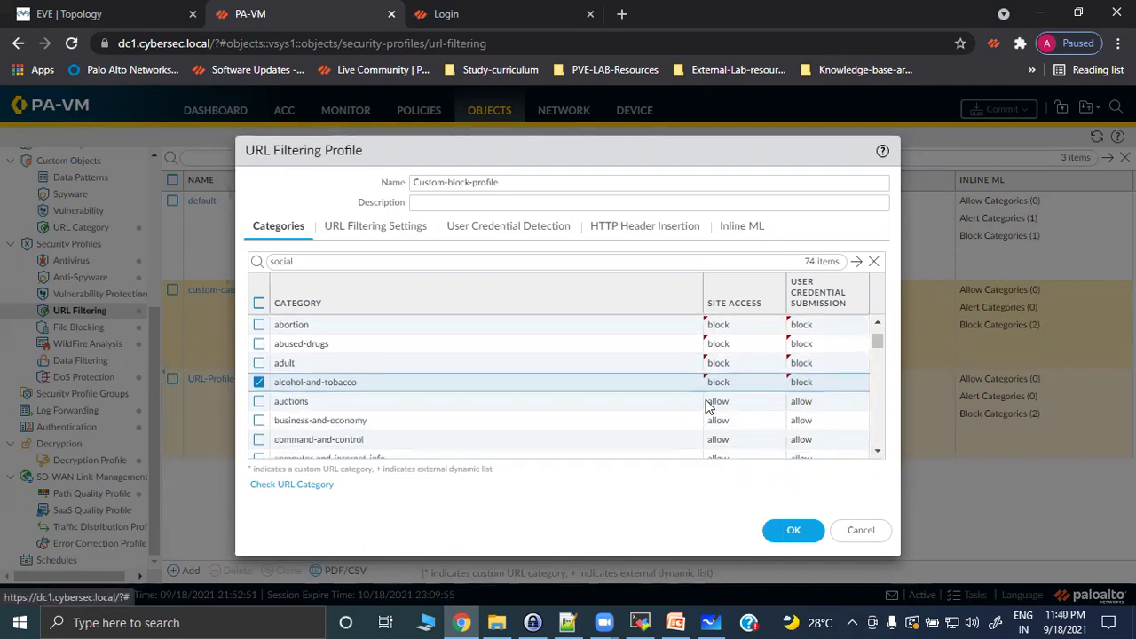
left_click(709, 406)
left_click(730, 457)
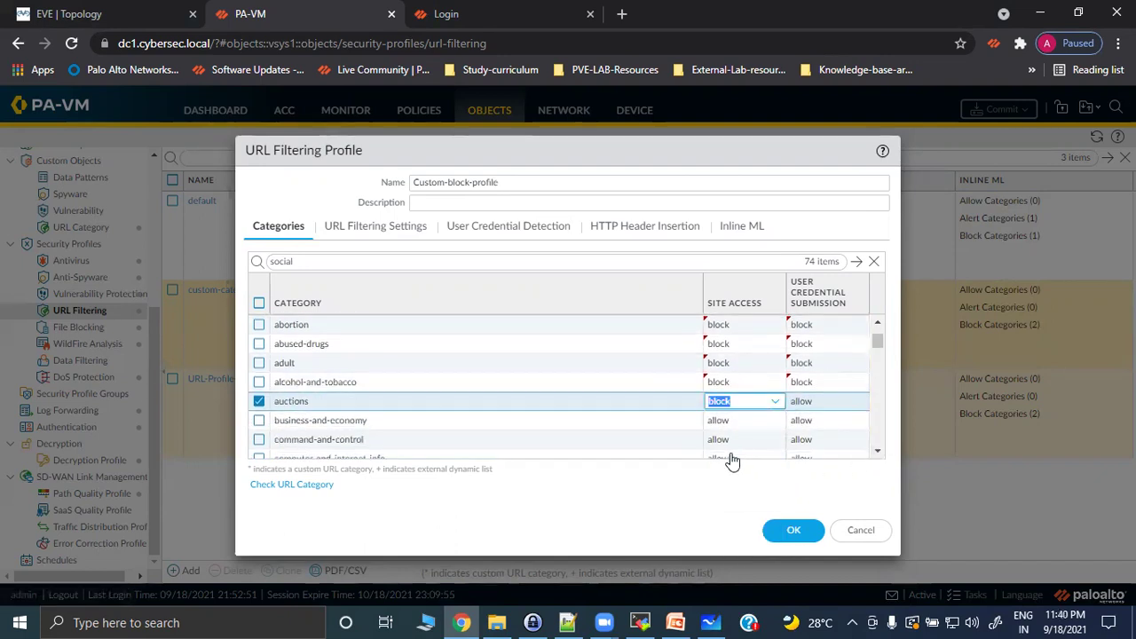
left_click(731, 420)
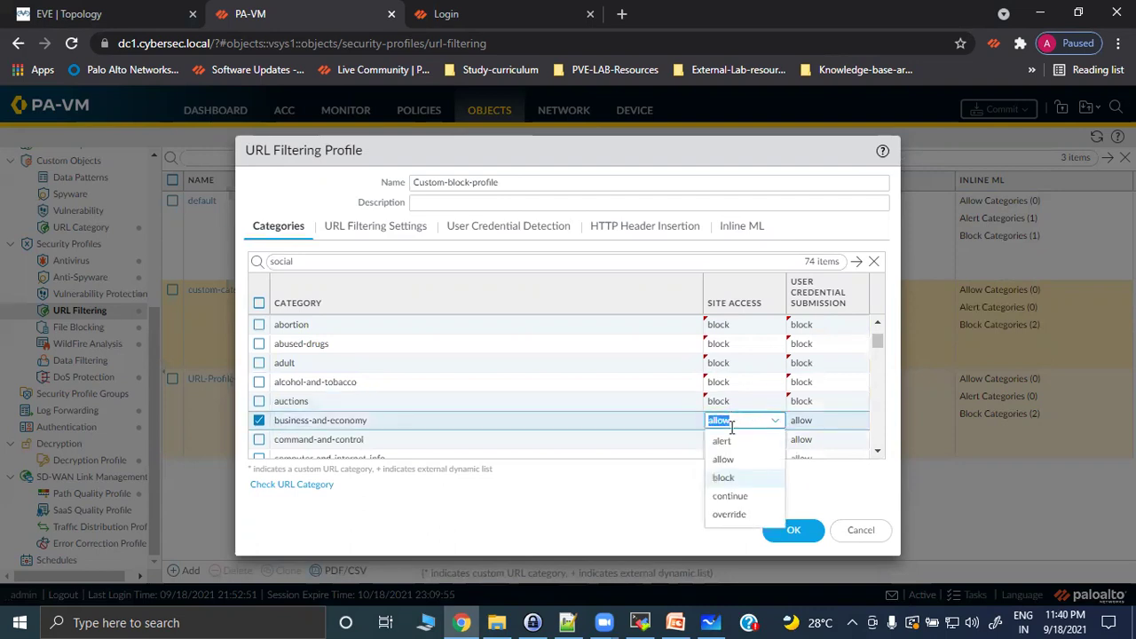
left_click(667, 439)
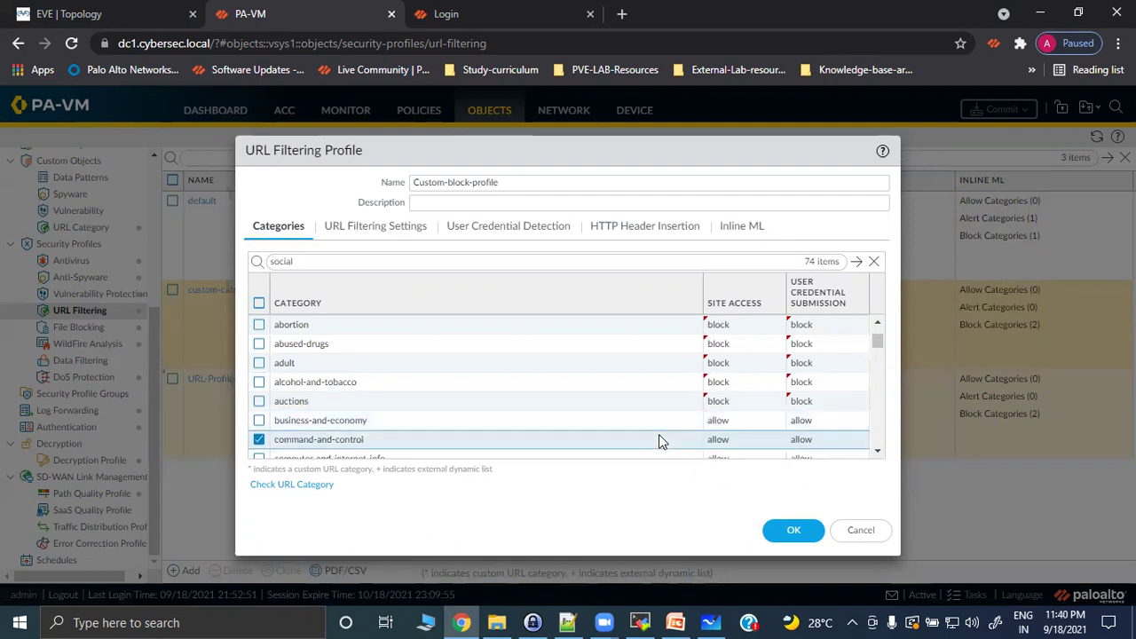
left_click(741, 441)
left_click(740, 497)
left_click(877, 451)
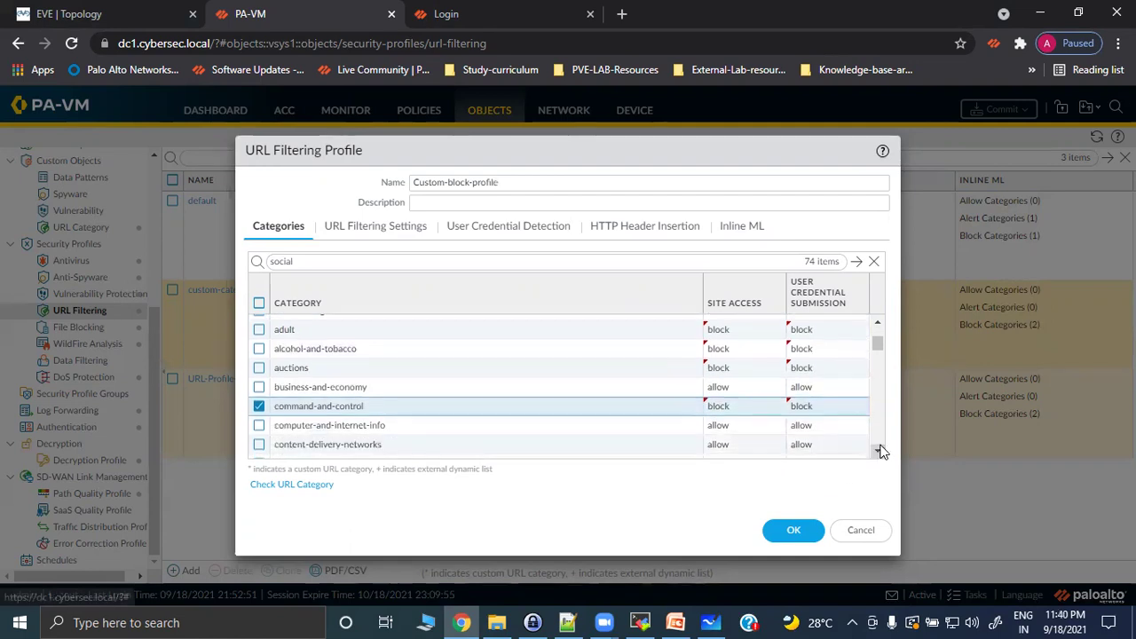
left_click(878, 451)
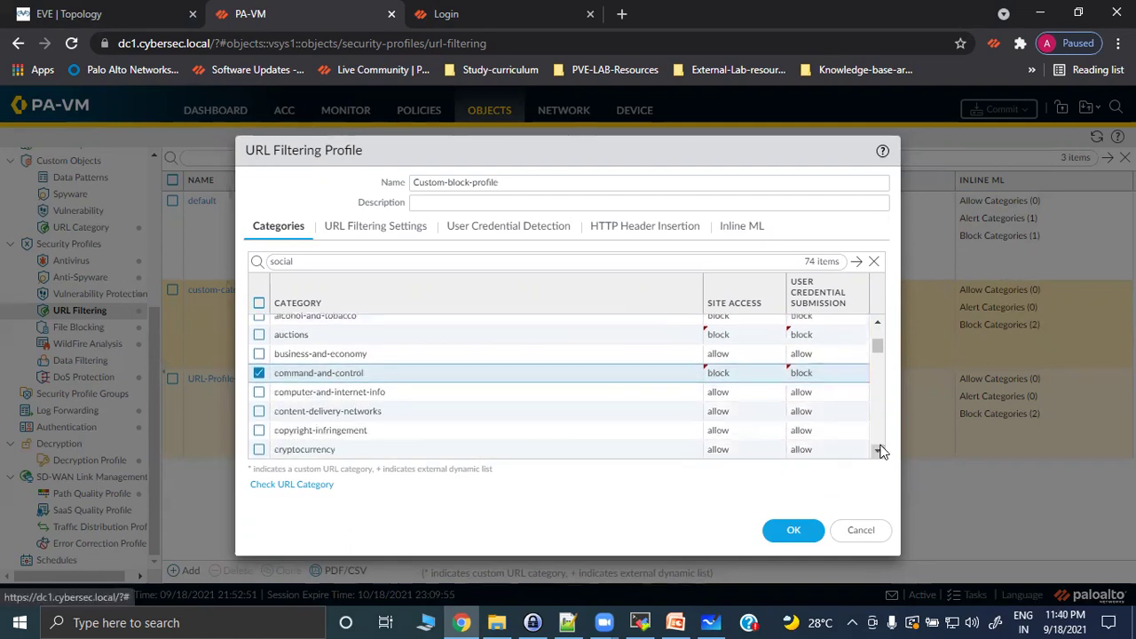
left_click(733, 415)
left_click(739, 468)
left_click(743, 428)
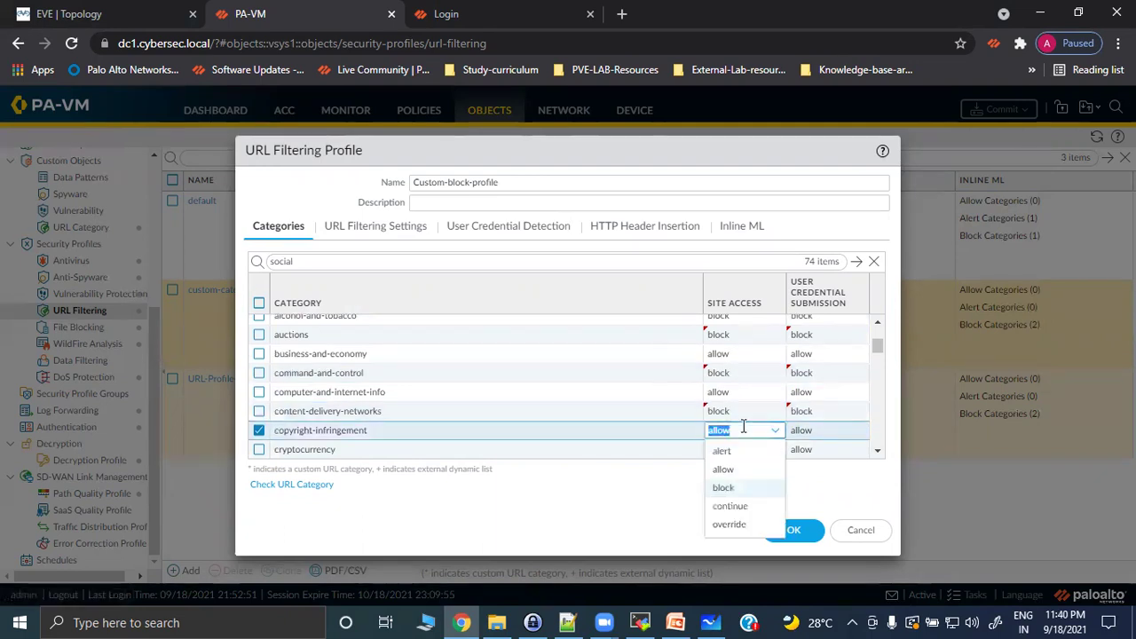
left_click(745, 485)
Block the dating, extremism, gambling and games categories.
left_click(876, 452)
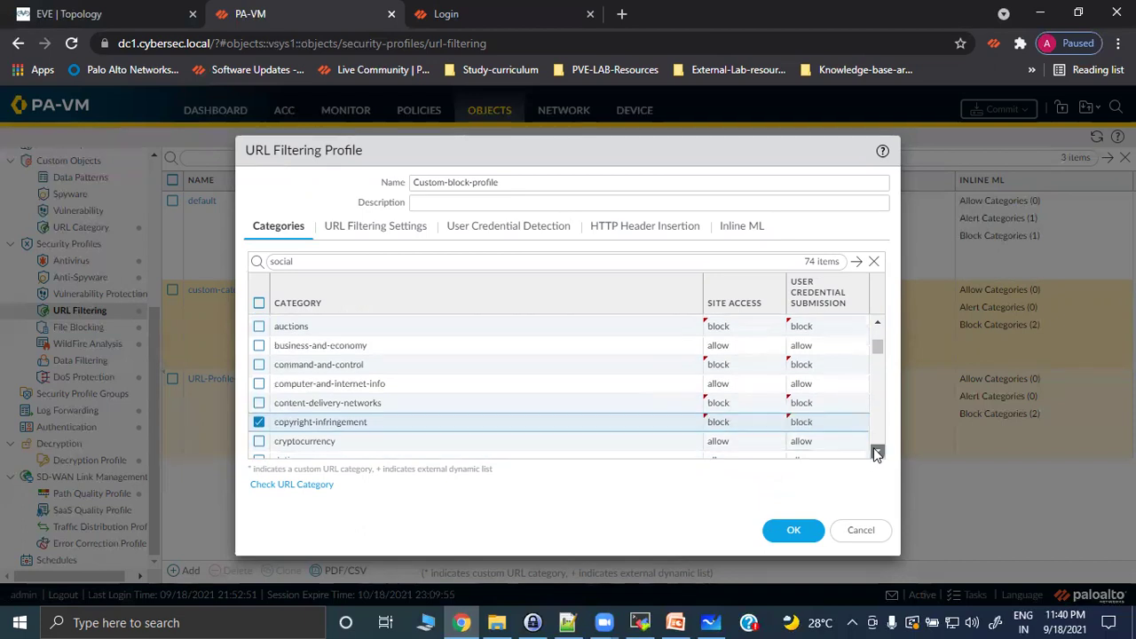
left_click(876, 452)
left_click(736, 403)
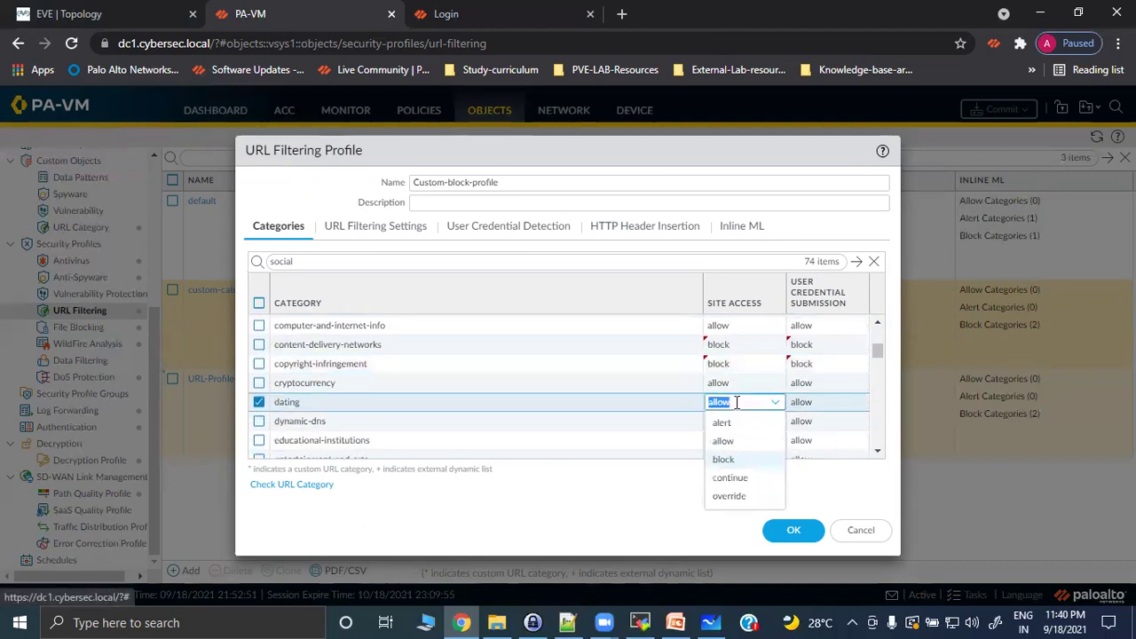
left_click(733, 458)
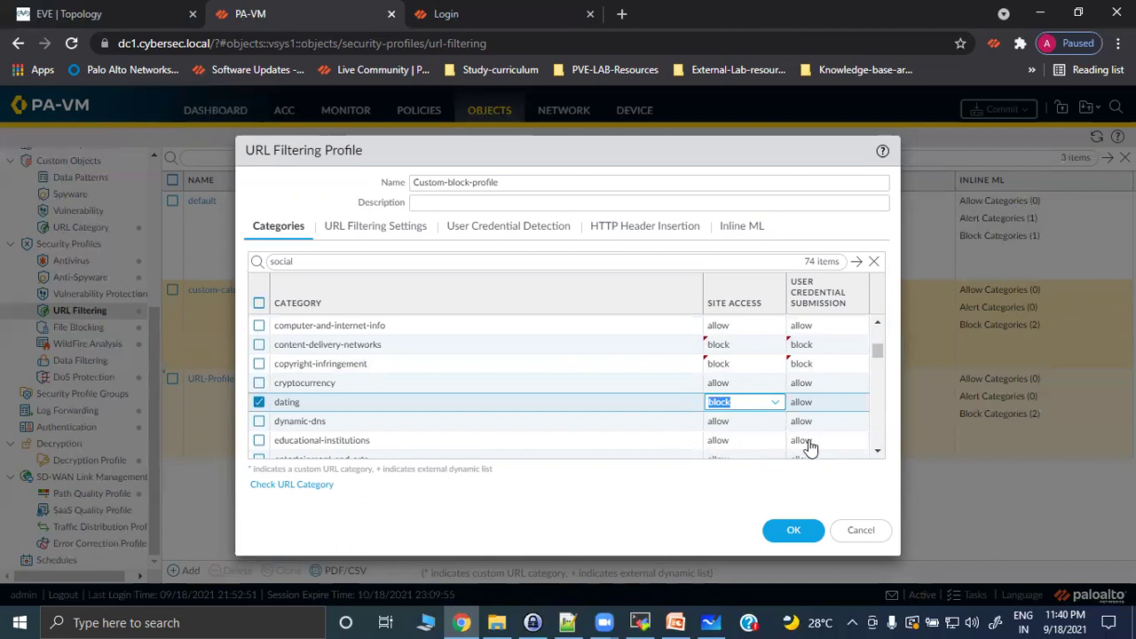
left_click(877, 452)
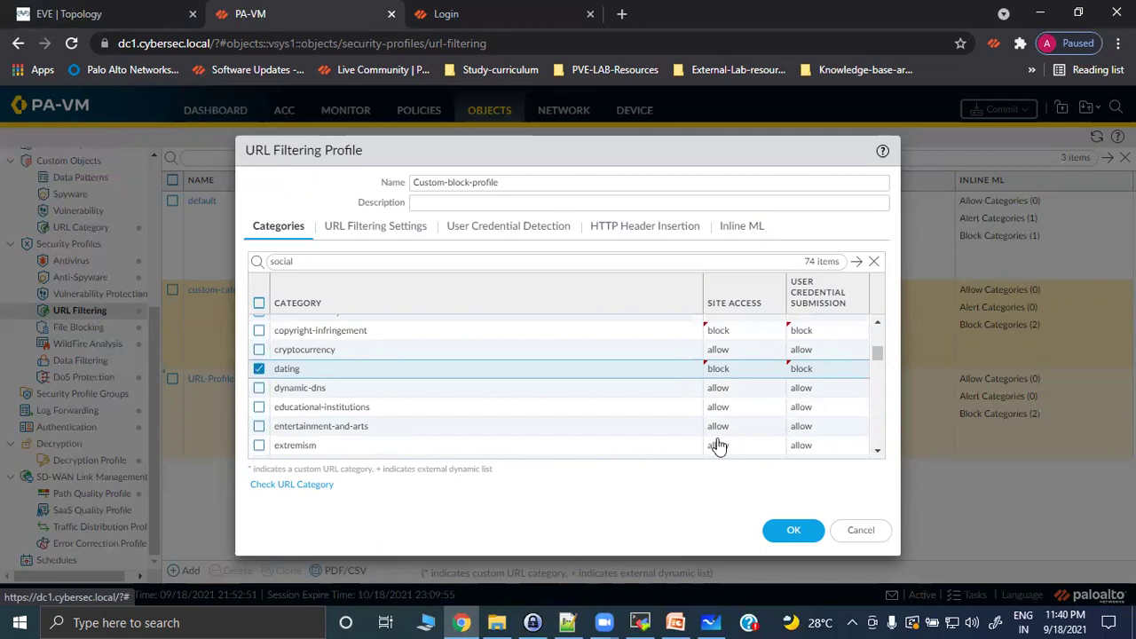
left_click(752, 444)
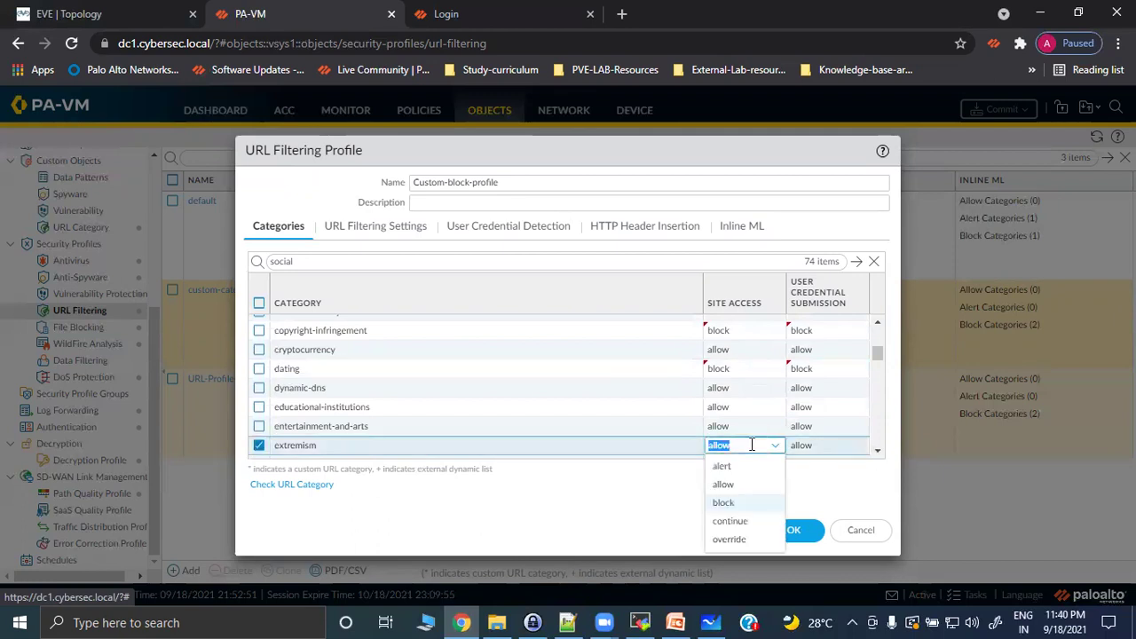
left_click(723, 503)
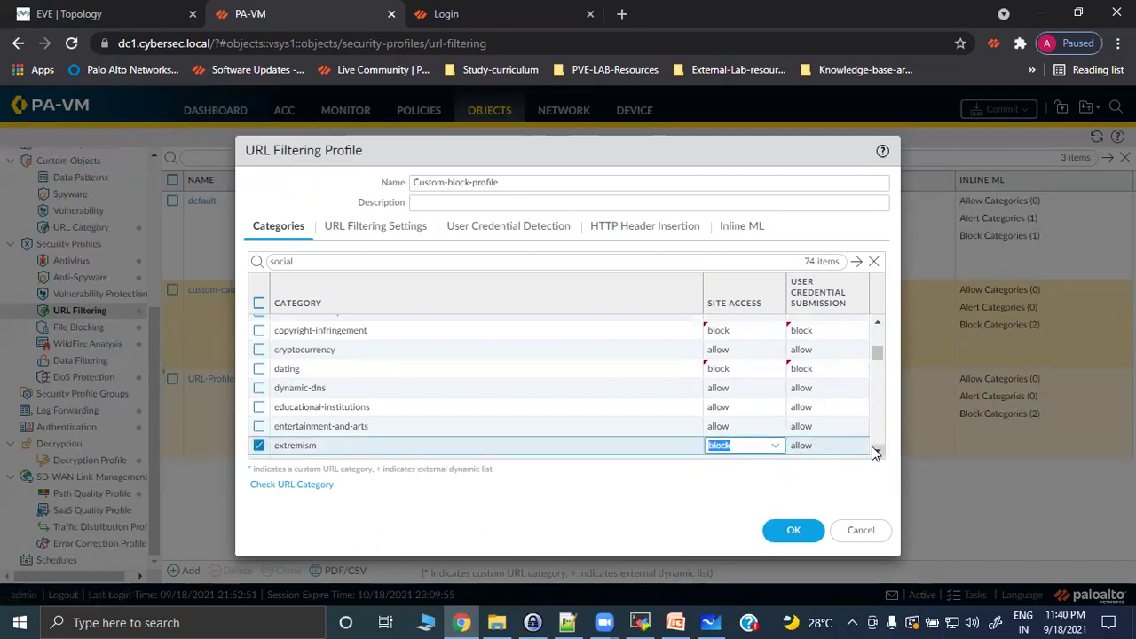
left_click(875, 451)
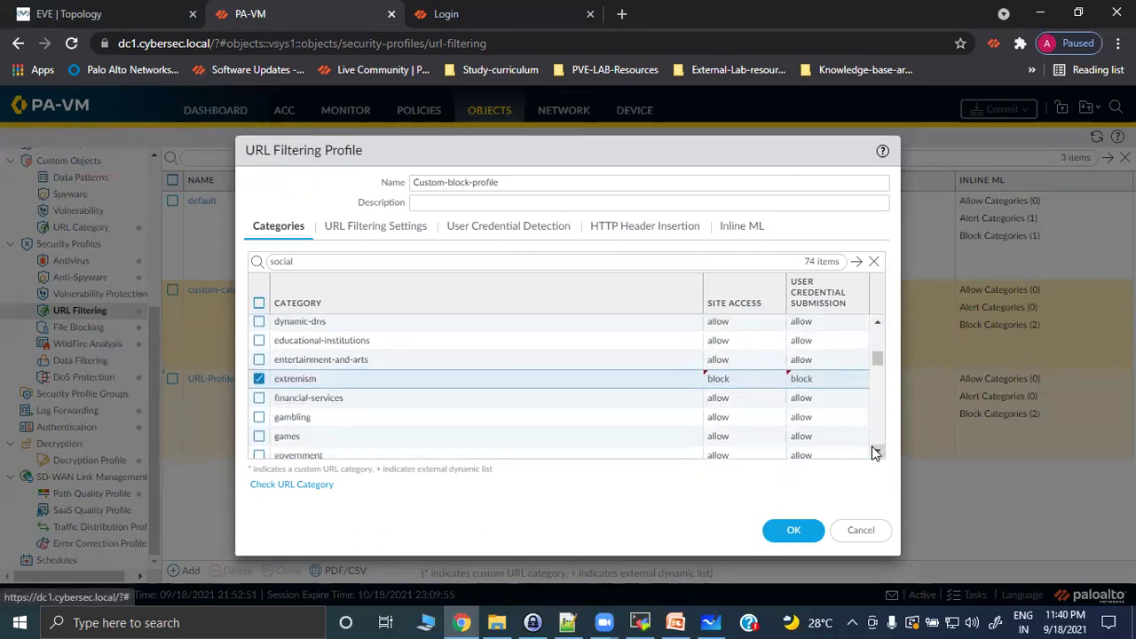
left_click(744, 417)
left_click(724, 475)
left_click(742, 435)
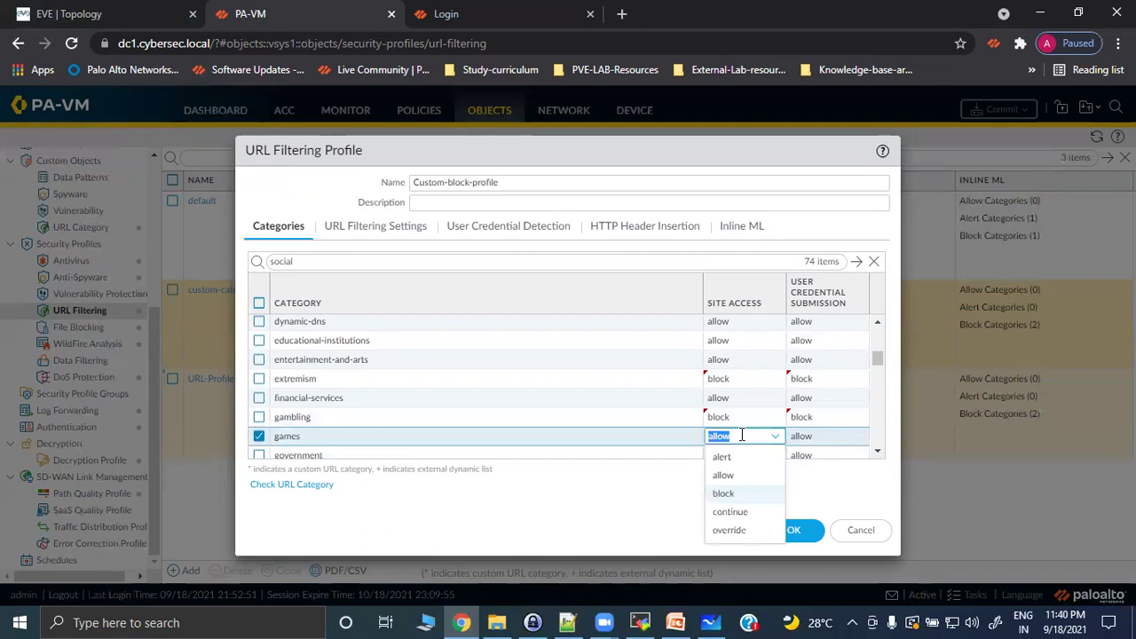
left_click(742, 494)
Block grayware and hacking, then start setting high-risk's site access.
left_click(873, 456)
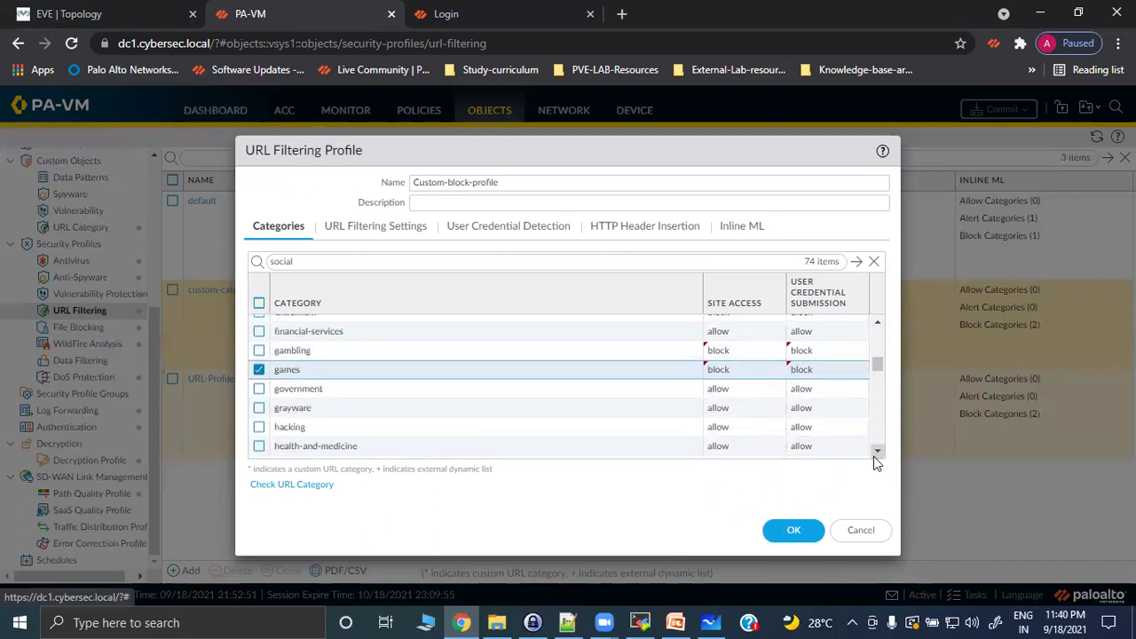
left_click(726, 409)
left_click(736, 467)
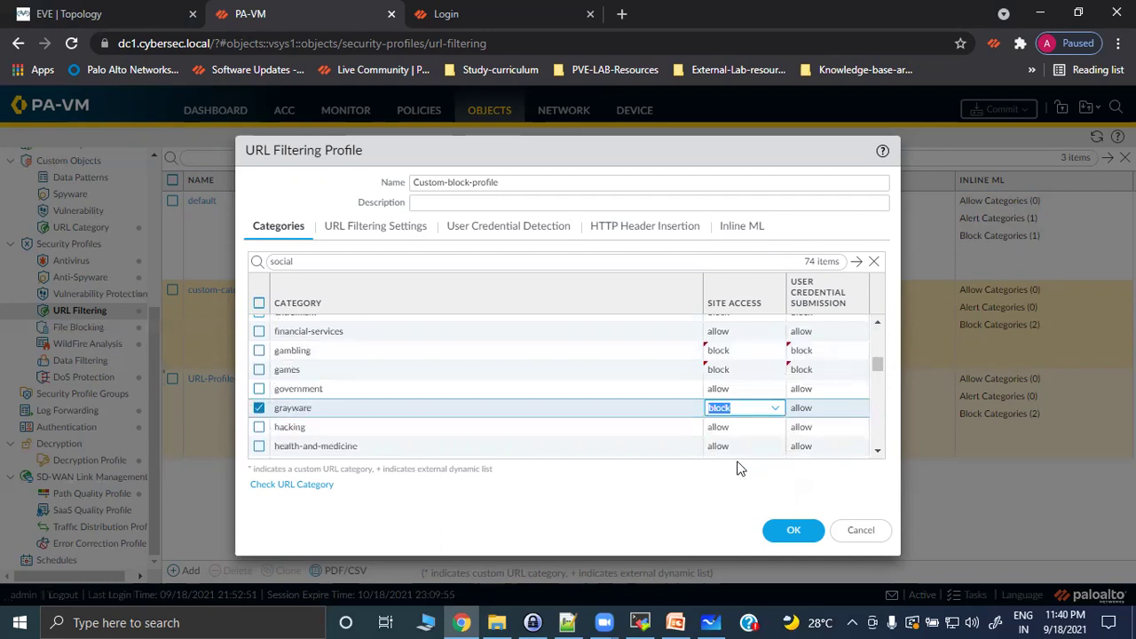
left_click(724, 427)
left_click(745, 482)
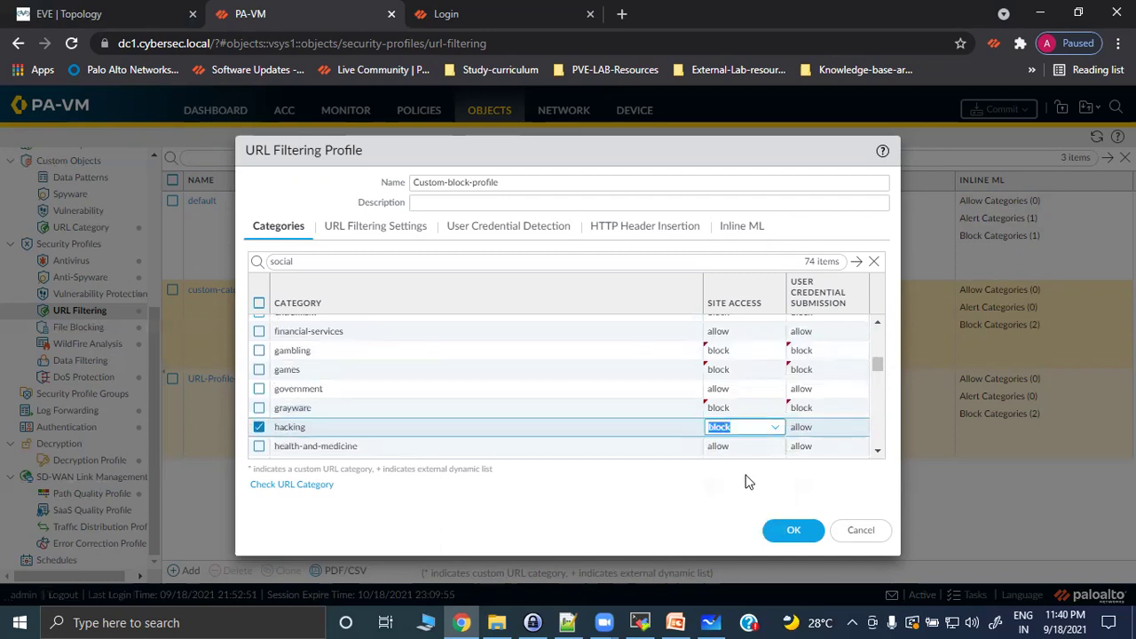
left_click(877, 450)
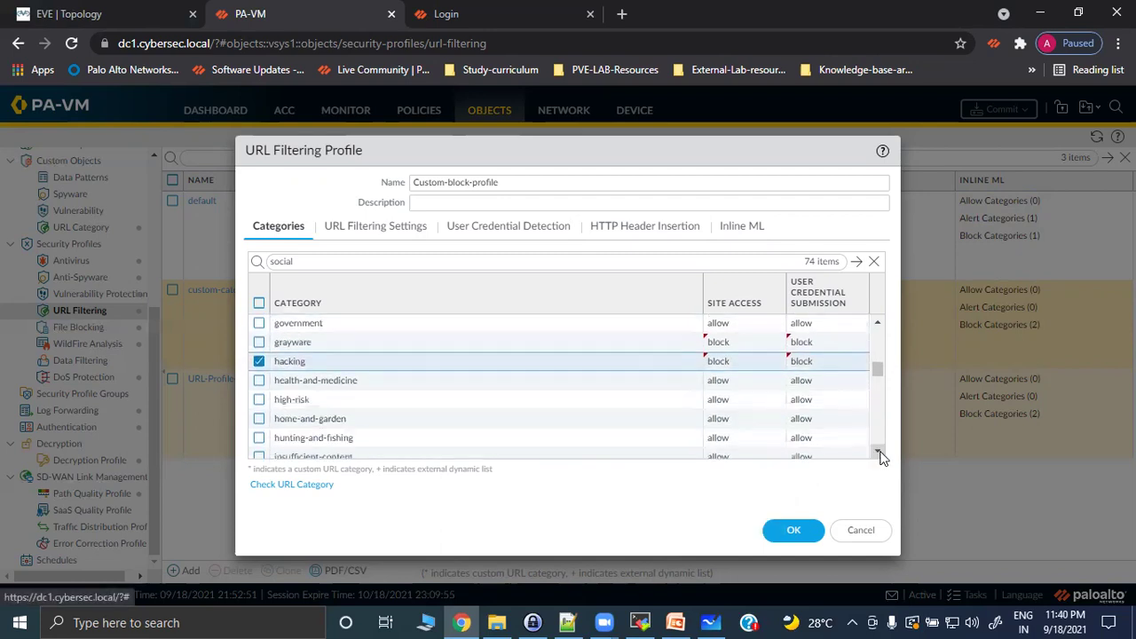
left_click(879, 454)
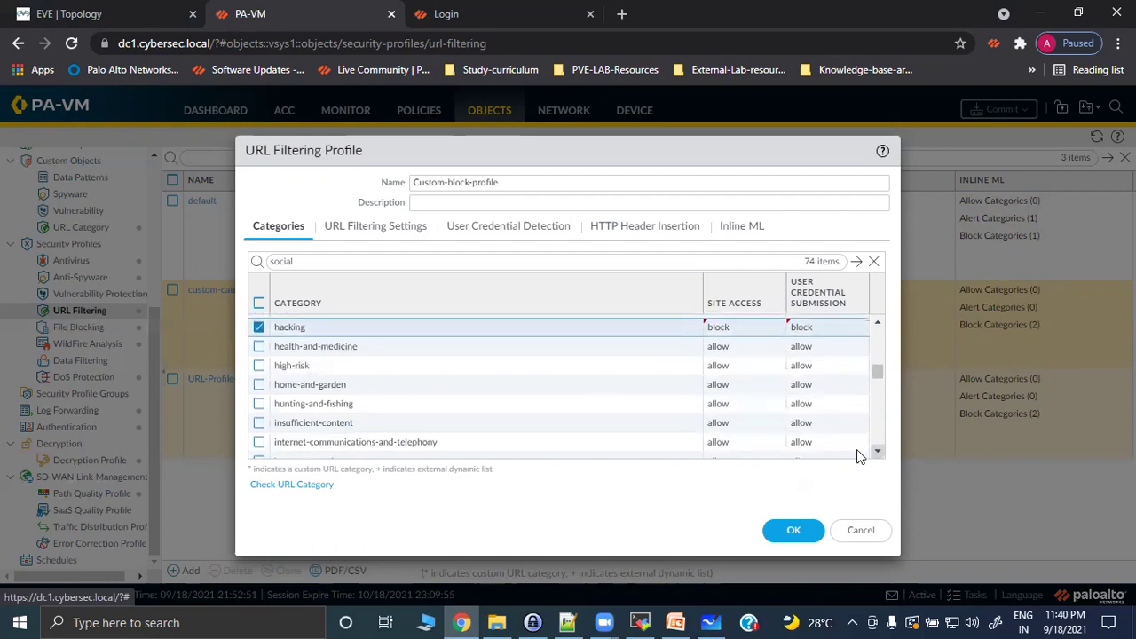
left_click(723, 366)
Block the high-risk and malware categories.
left_click(732, 423)
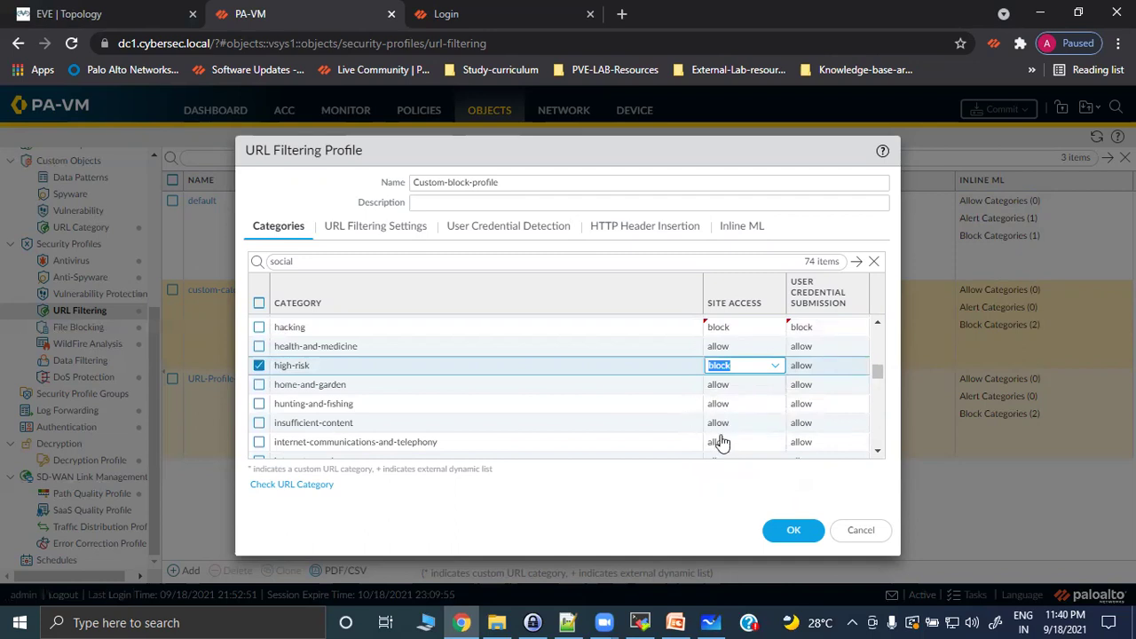
left_click(879, 455)
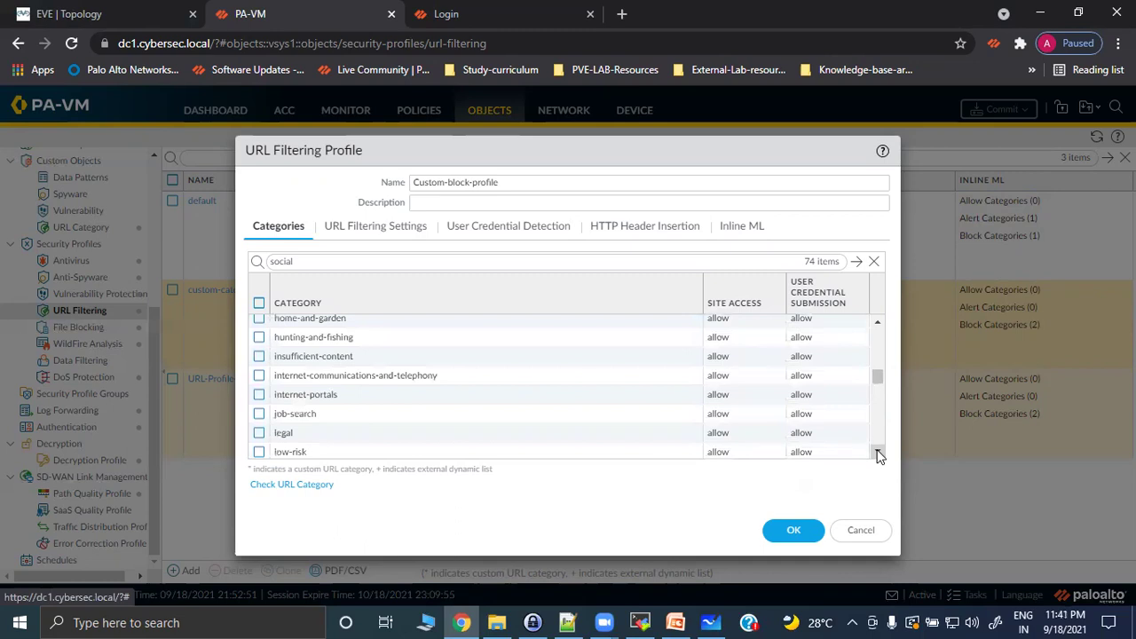
left_click(879, 455)
left_click(879, 455)
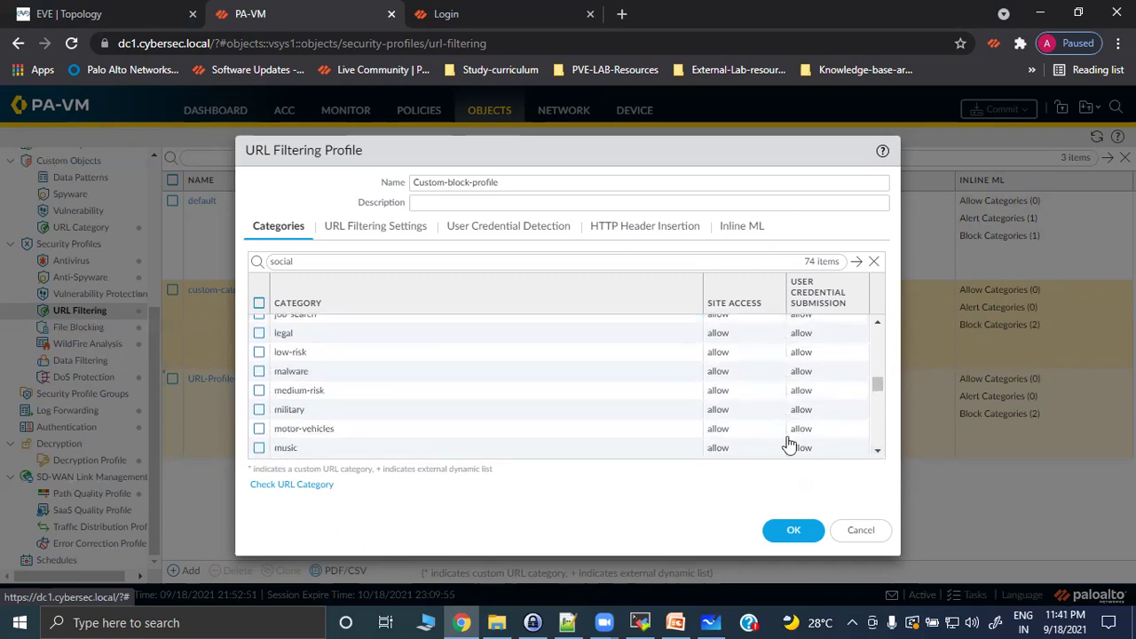
left_click(728, 374)
left_click(735, 428)
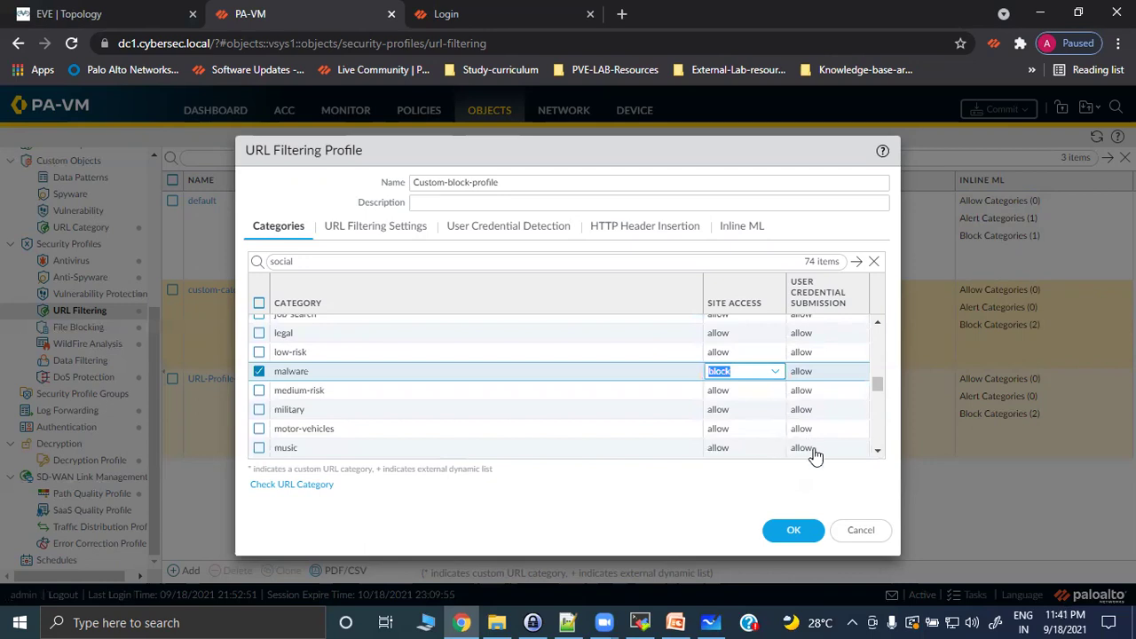
Block the nudity and phishing categories.
left_click(876, 452)
left_click(877, 452)
left_click(877, 453)
left_click(876, 452)
left_click(727, 359)
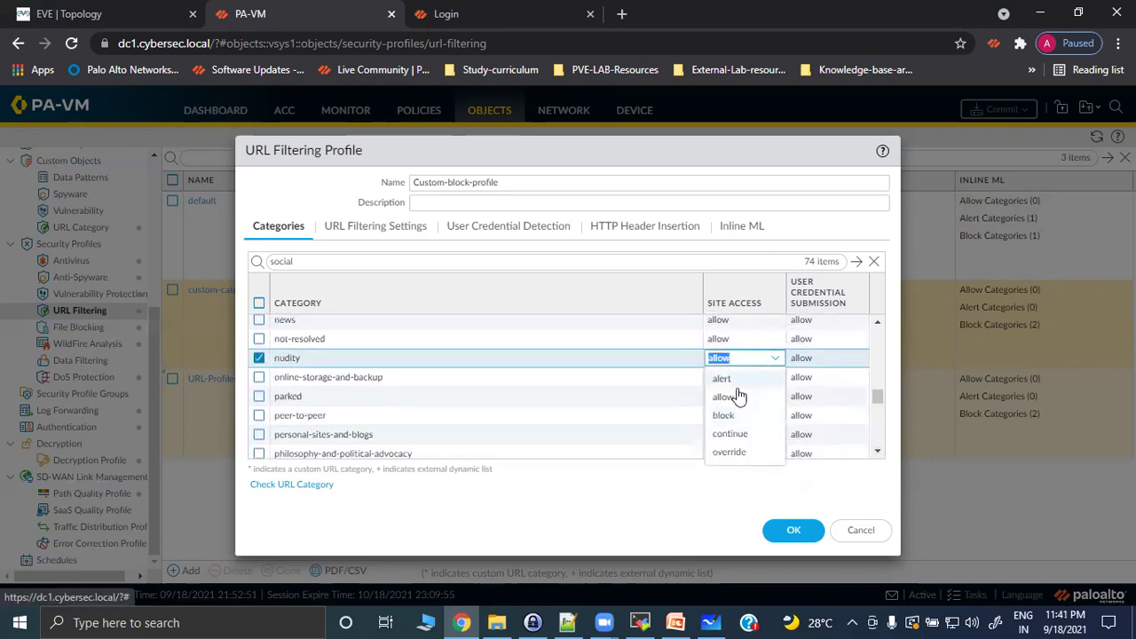
left_click(726, 415)
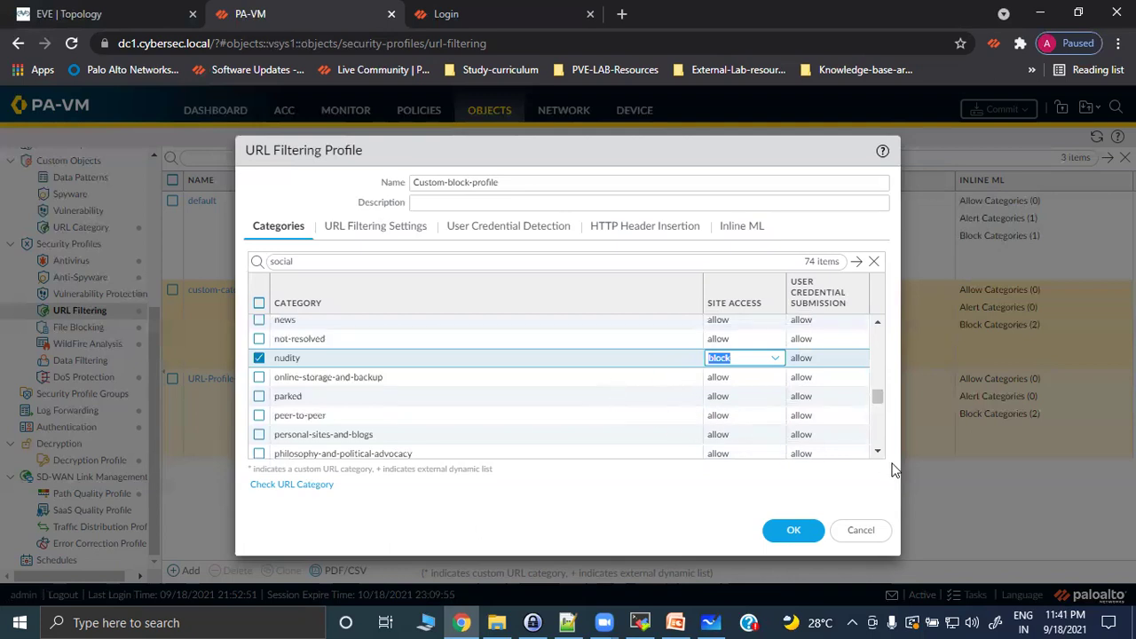
left_click(879, 453)
left_click(880, 453)
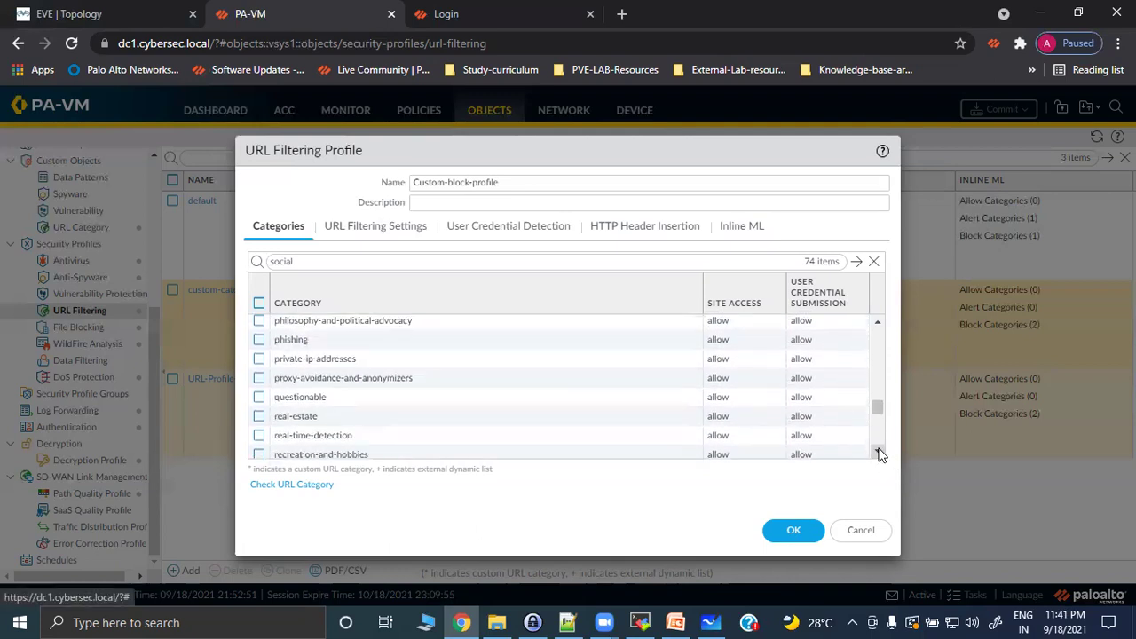
left_click(723, 341)
left_click(730, 398)
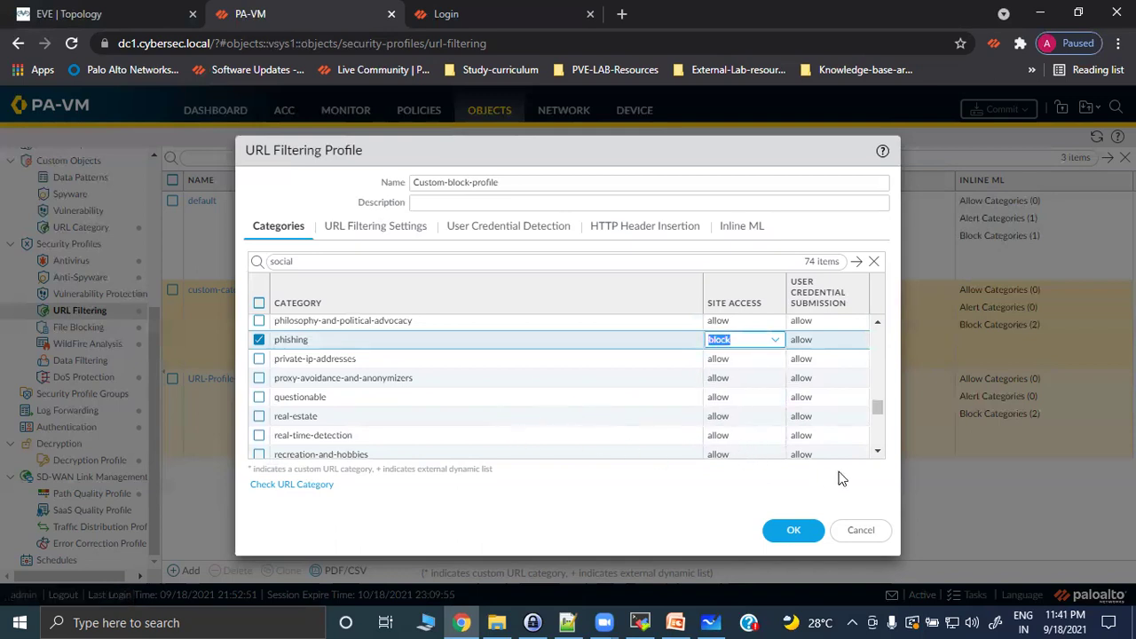
Block the sex-education category.
left_click(879, 454)
left_click(880, 454)
left_click(879, 454)
left_click(736, 365)
left_click(736, 425)
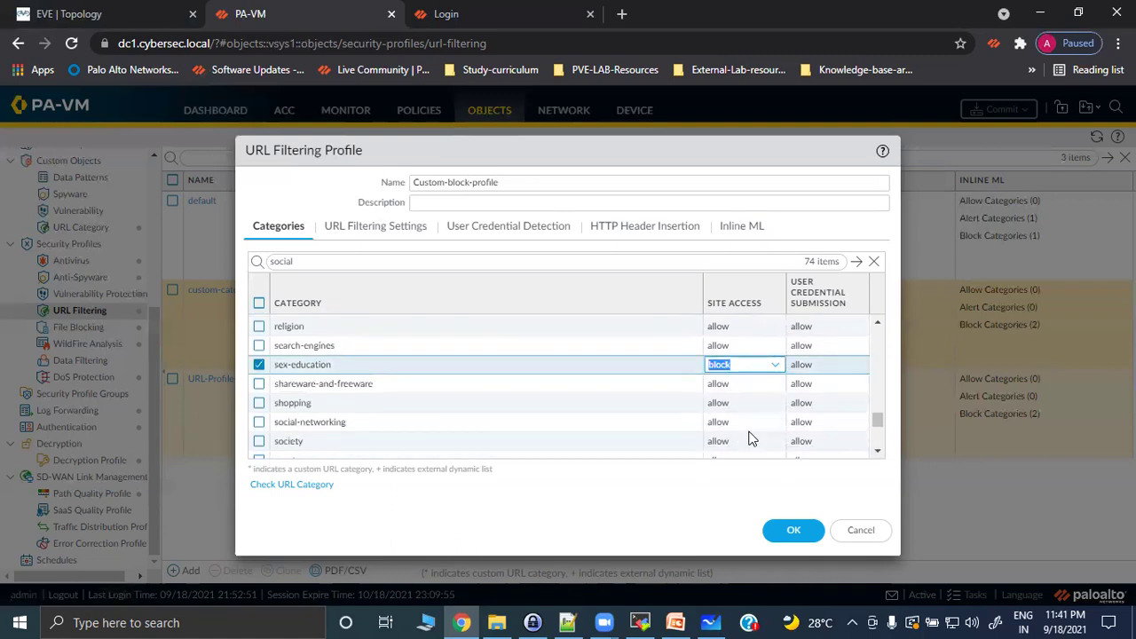
Block weapons and leave web-advertisements allowed.
left_click(881, 455)
left_click(882, 454)
left_click(882, 454)
left_click(881, 455)
left_click(877, 451)
left_click(877, 452)
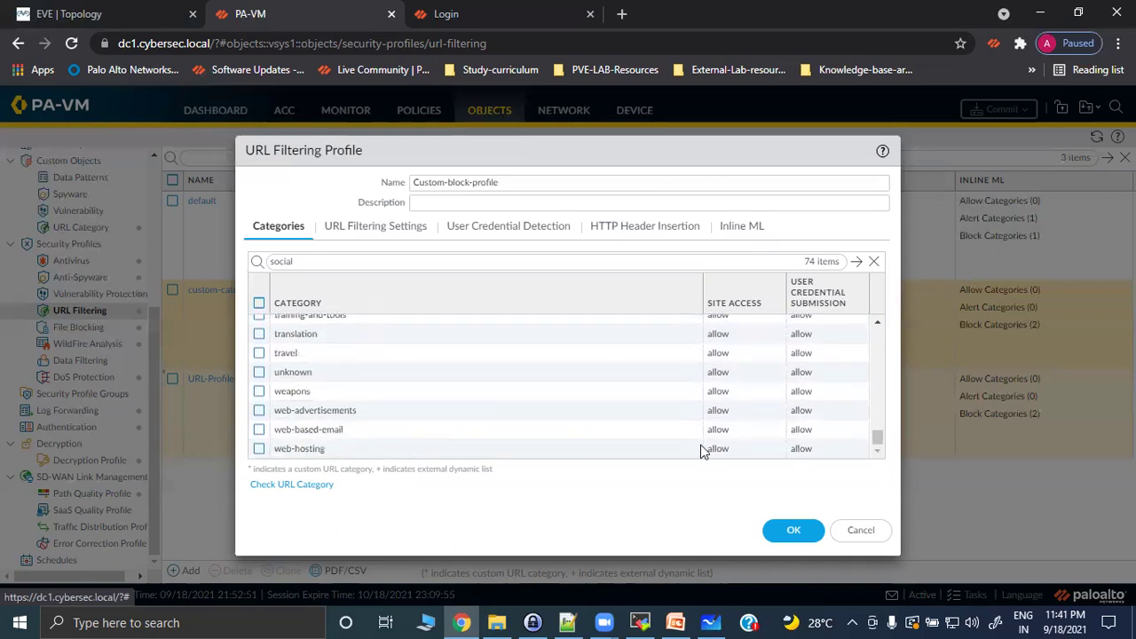
left_click(761, 410)
left_click(744, 392)
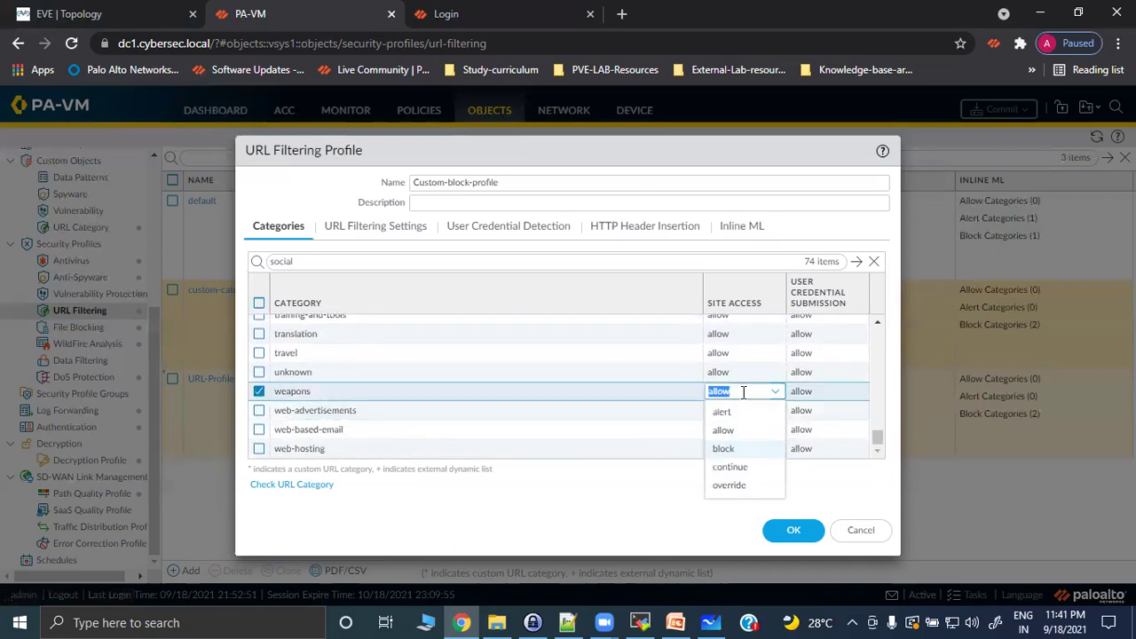
left_click(735, 450)
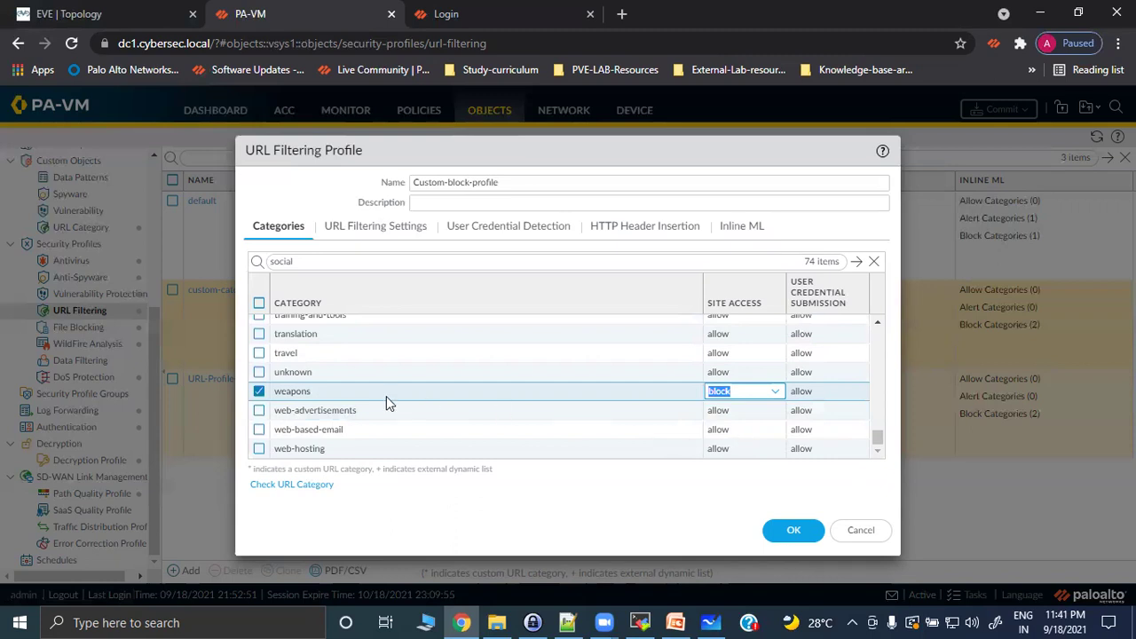
left_click(743, 412)
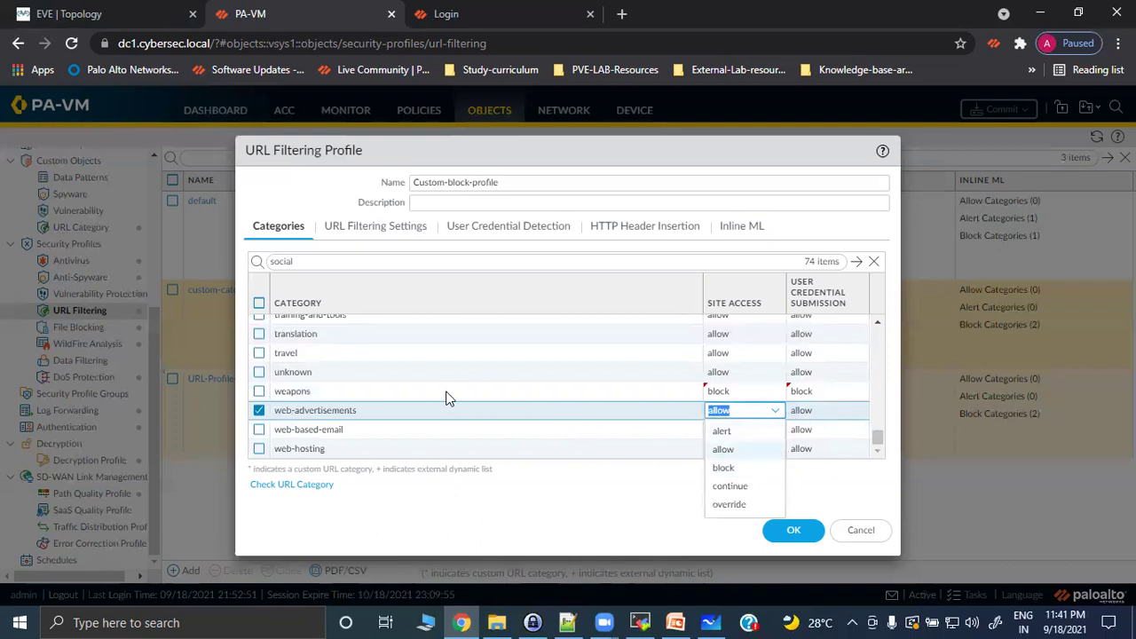
left_click(723, 449)
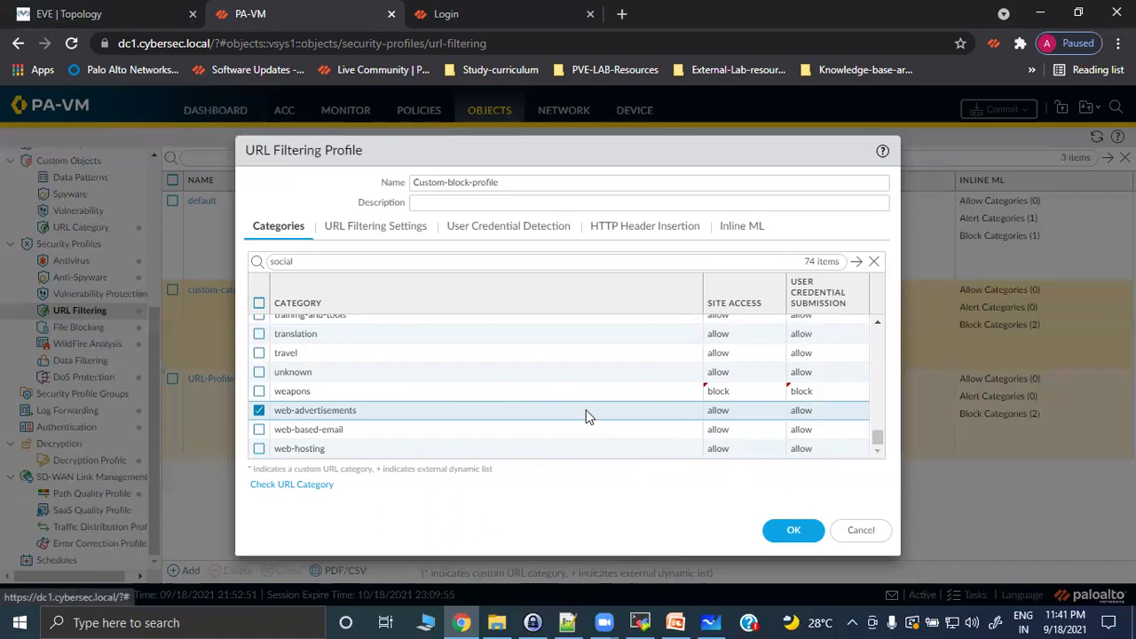
scroll(510, 373, "up", 3)
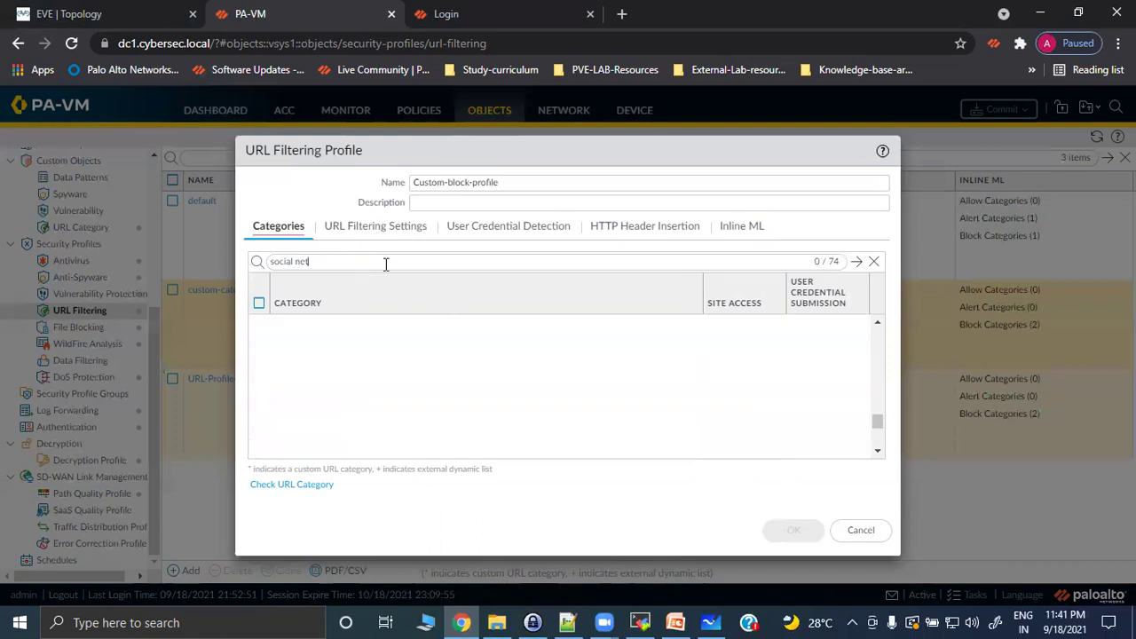
Filter the categories by 'social' and block social-networking.
left_click_drag(877, 423, 870, 331)
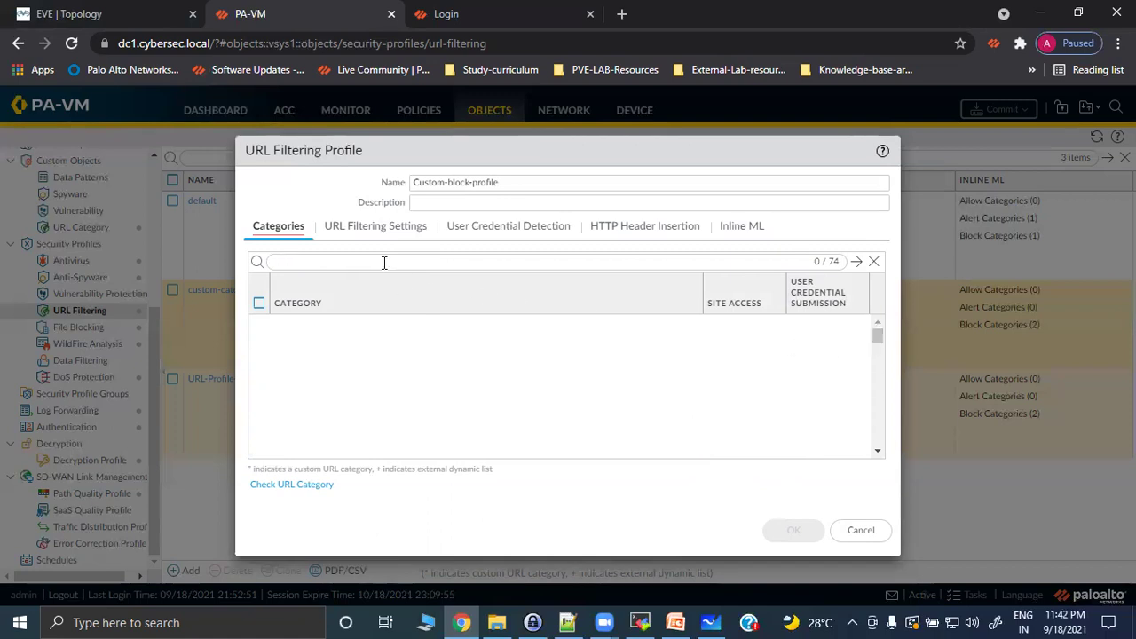
type("l")
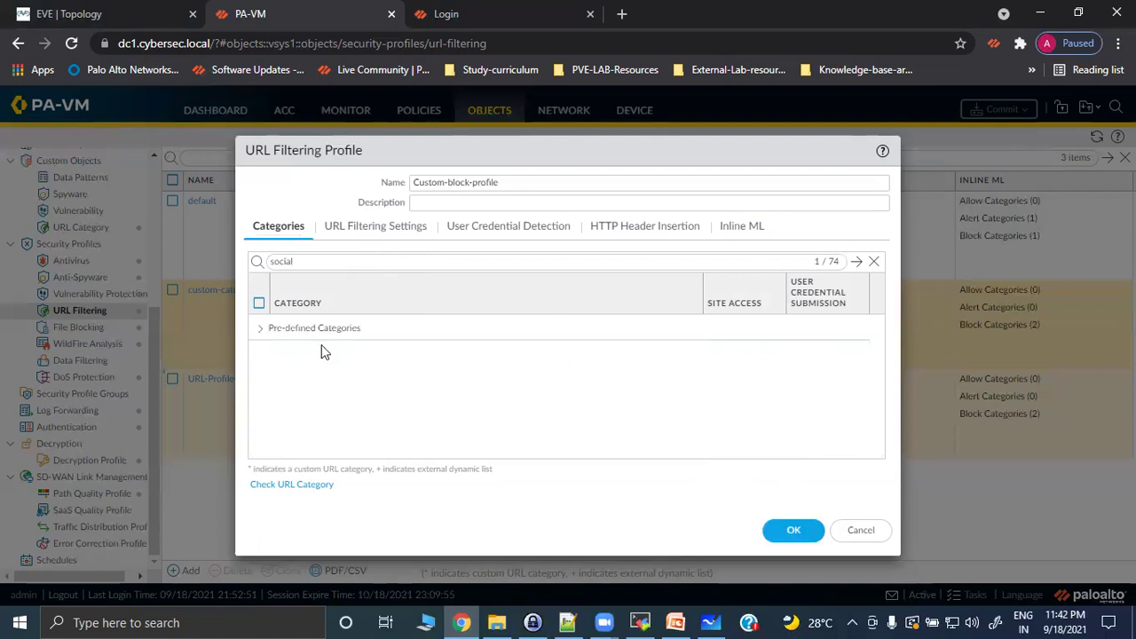
left_click(263, 333)
left_click(736, 350)
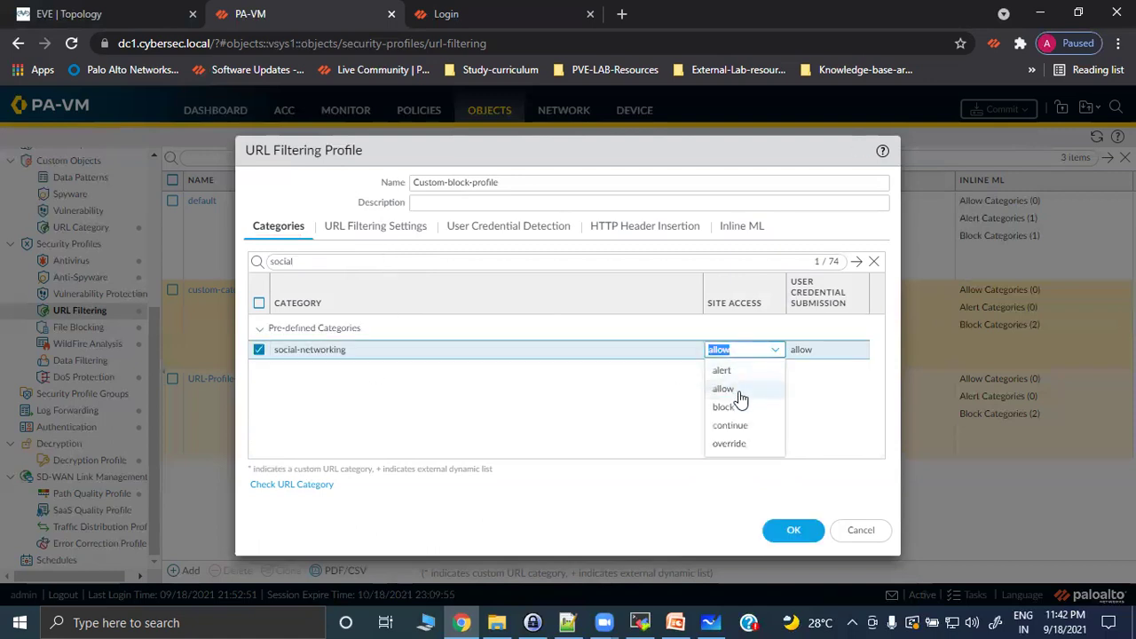
left_click(723, 406)
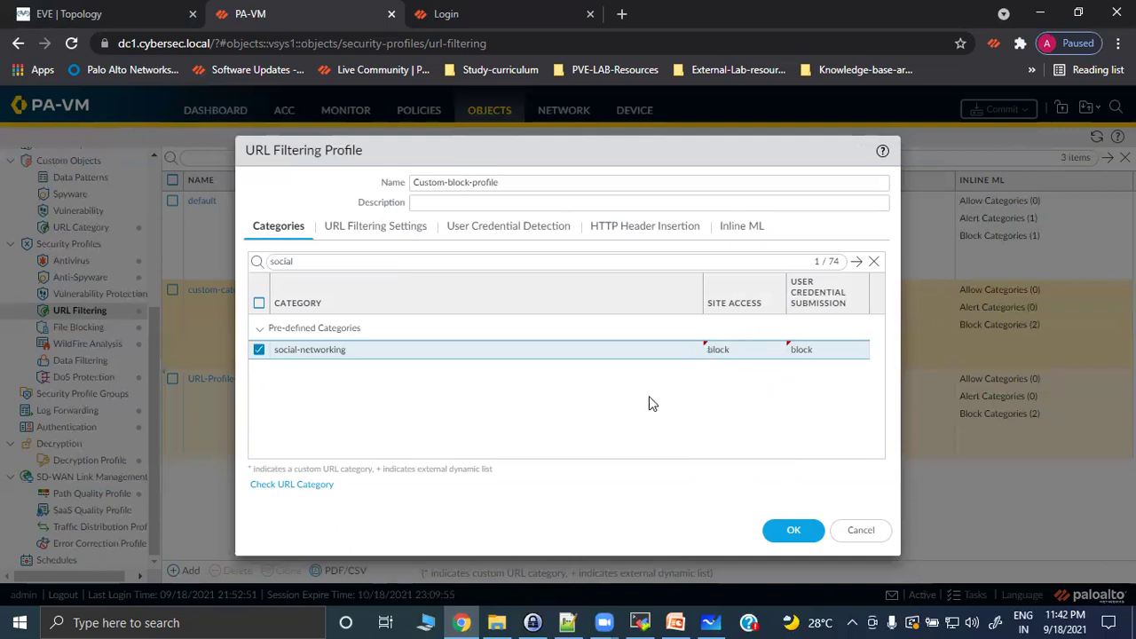
Clear the filter, save Custom-block-profile, and go to Policies > Security.
left_click(874, 261)
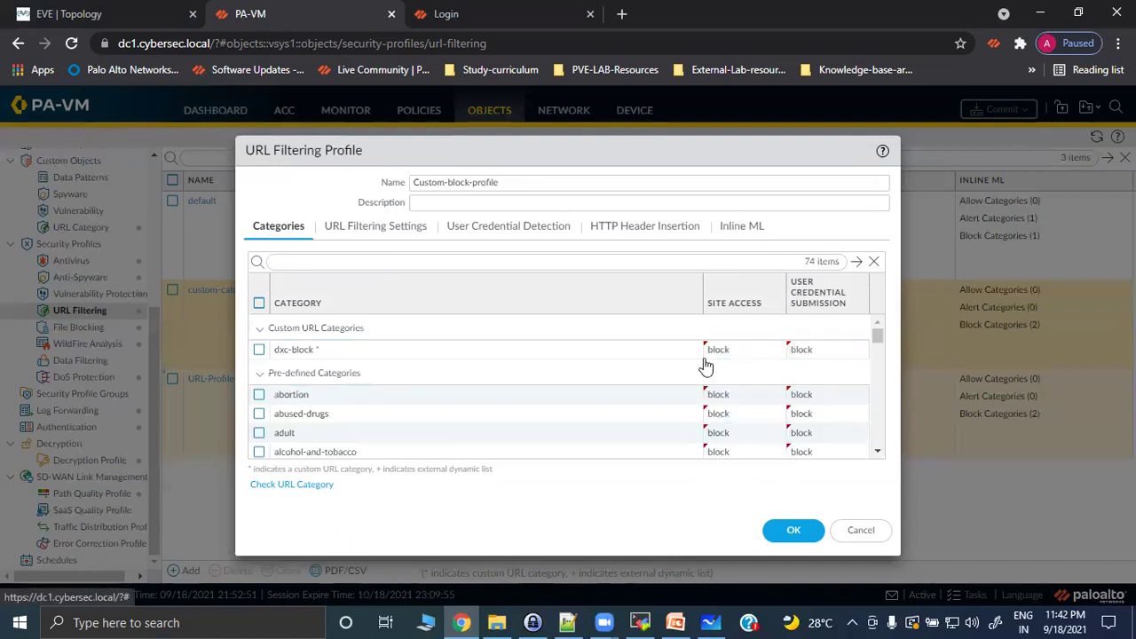
scroll(585, 406, "down", 15)
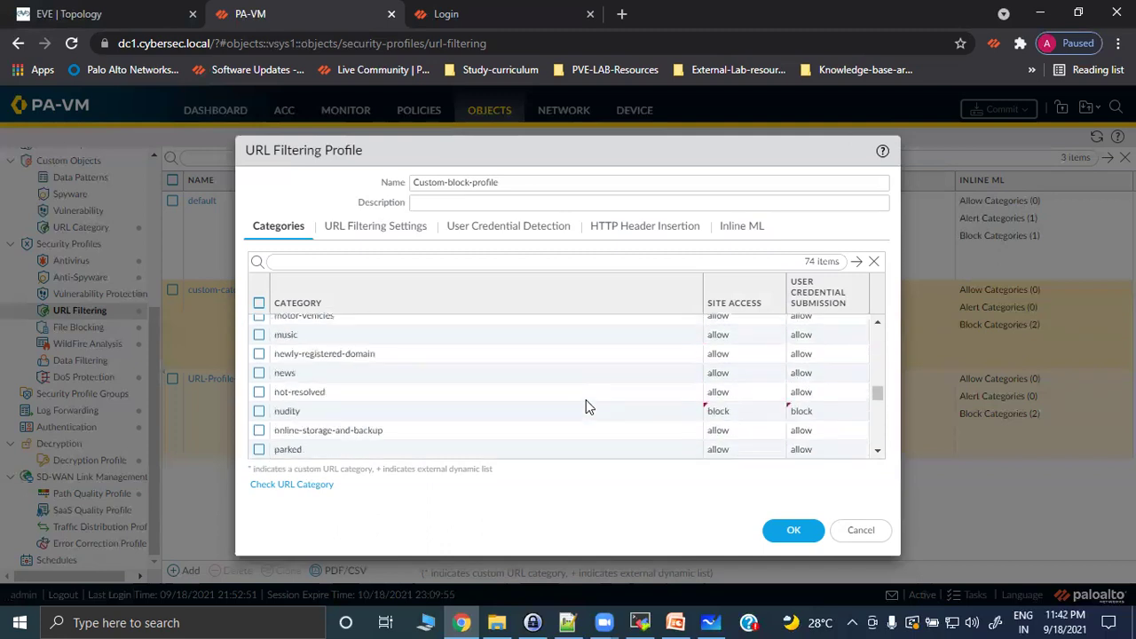
left_click(793, 530)
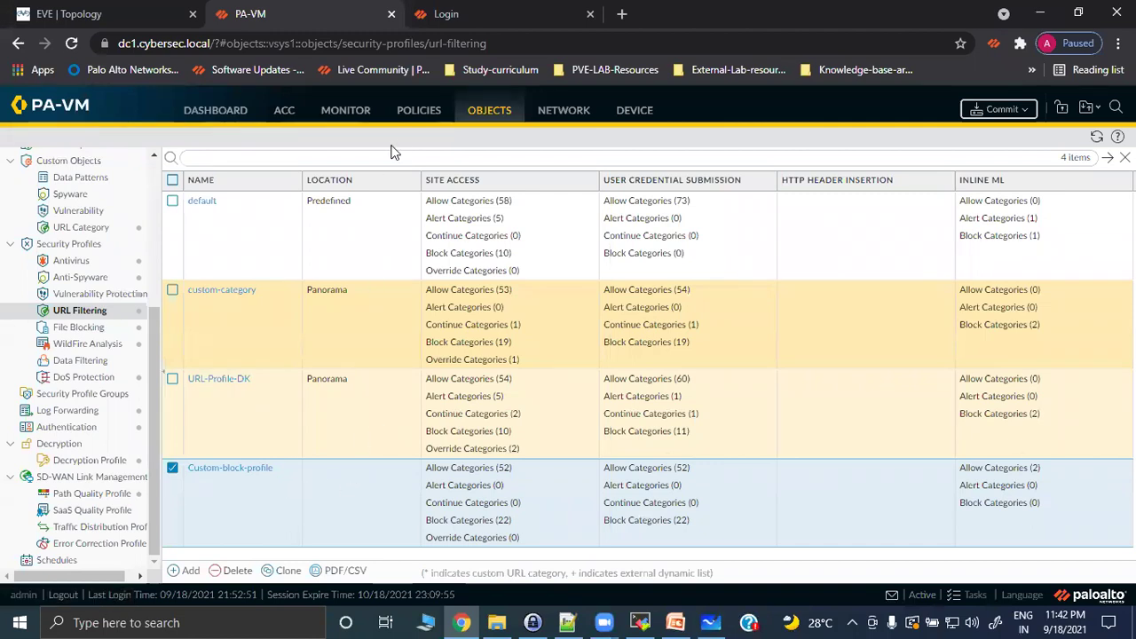
left_click(419, 114)
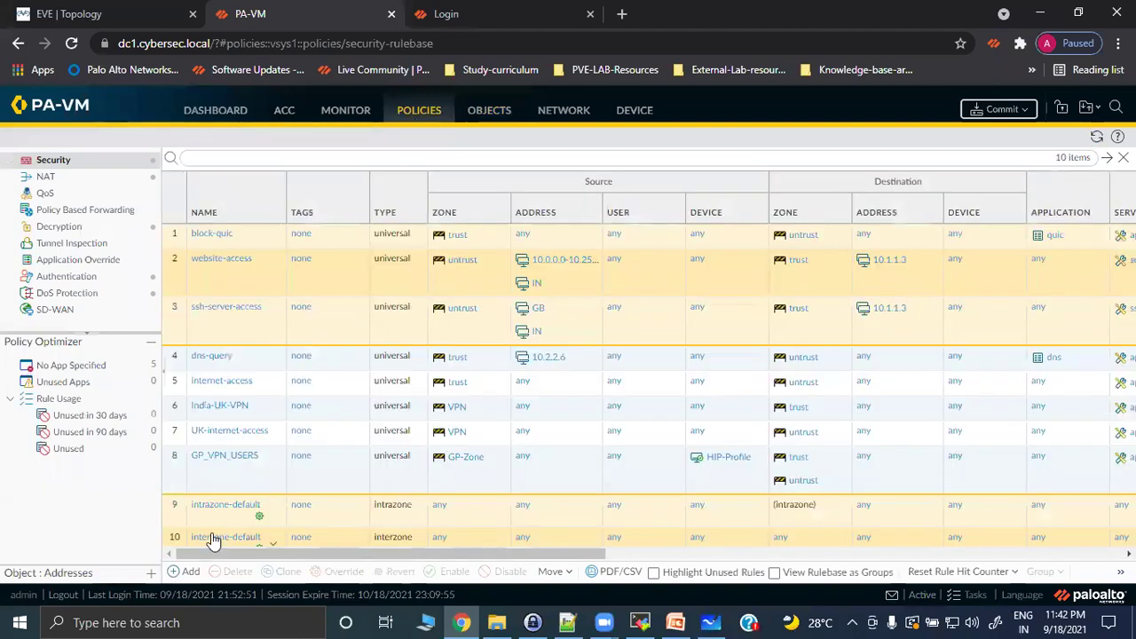
Start a new security rule with source zone trust and destination zone untrust.
left_click(185, 571)
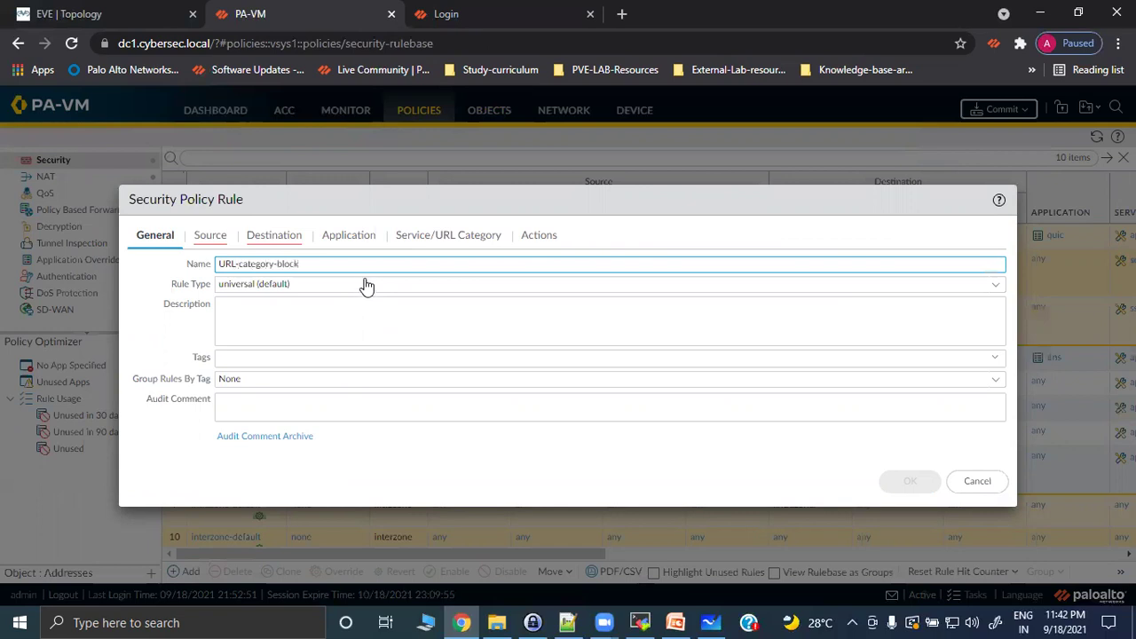
left_click(210, 235)
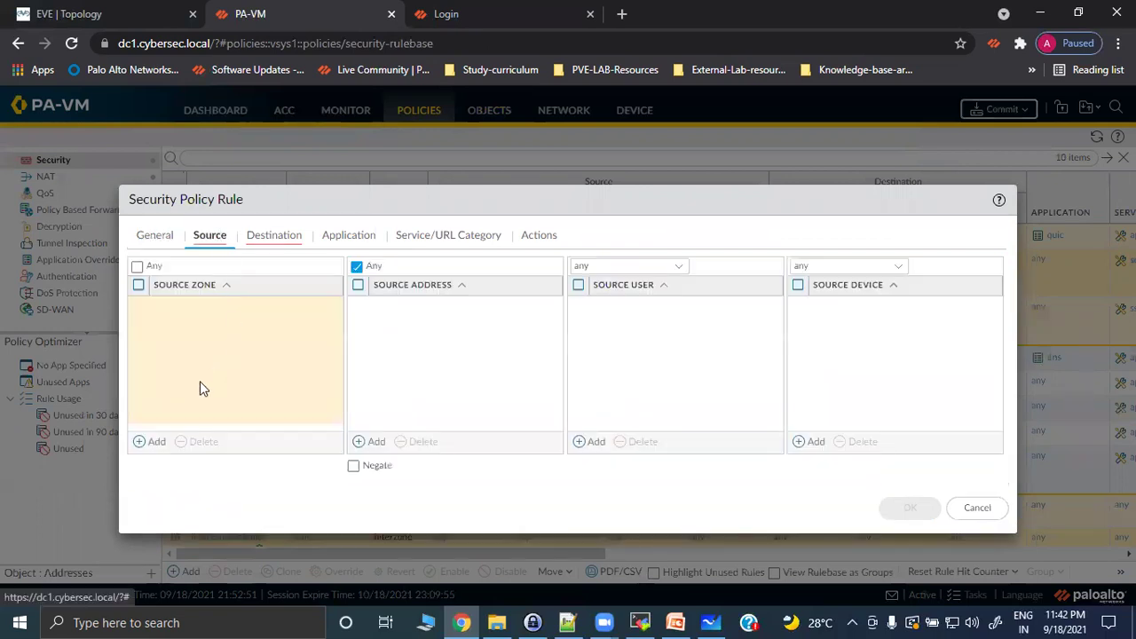
left_click(148, 441)
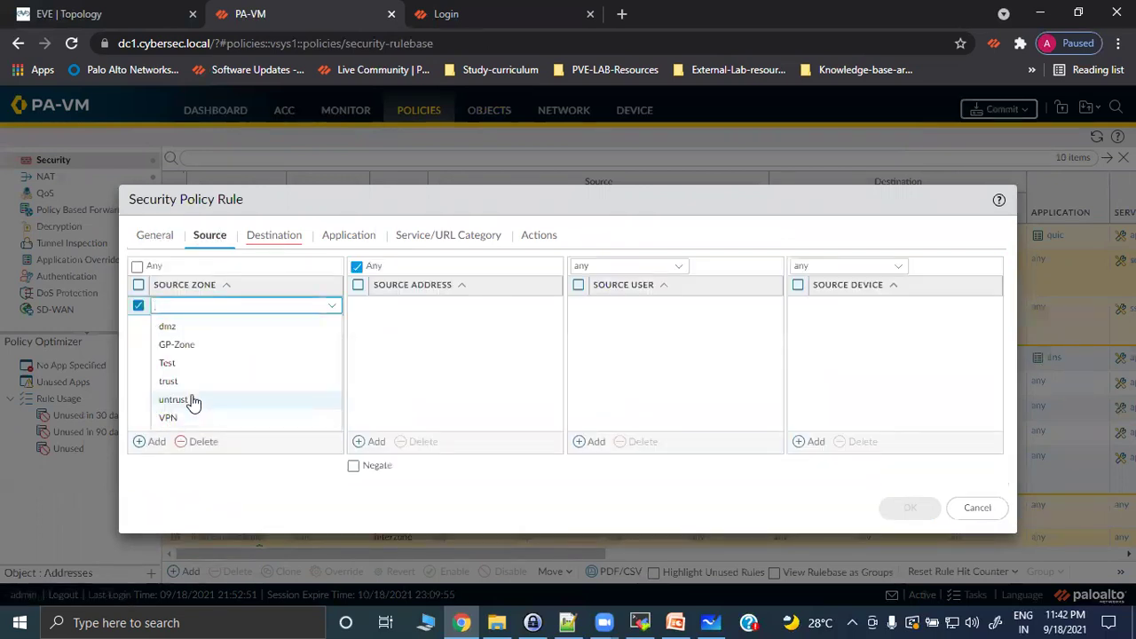
left_click(192, 388)
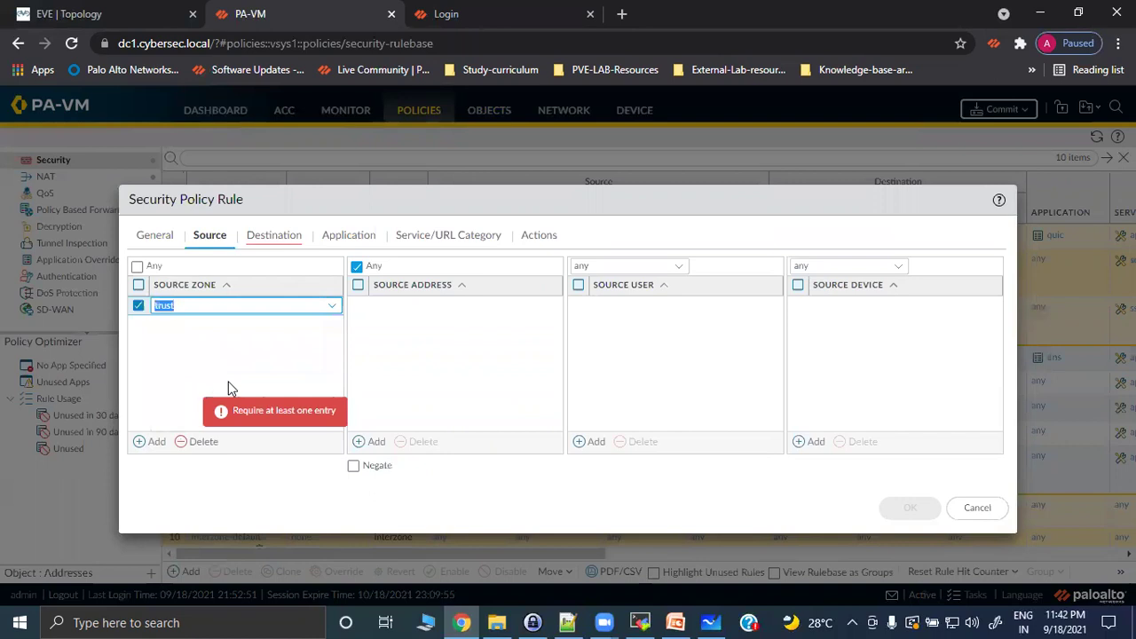
left_click(406, 349)
left_click(277, 236)
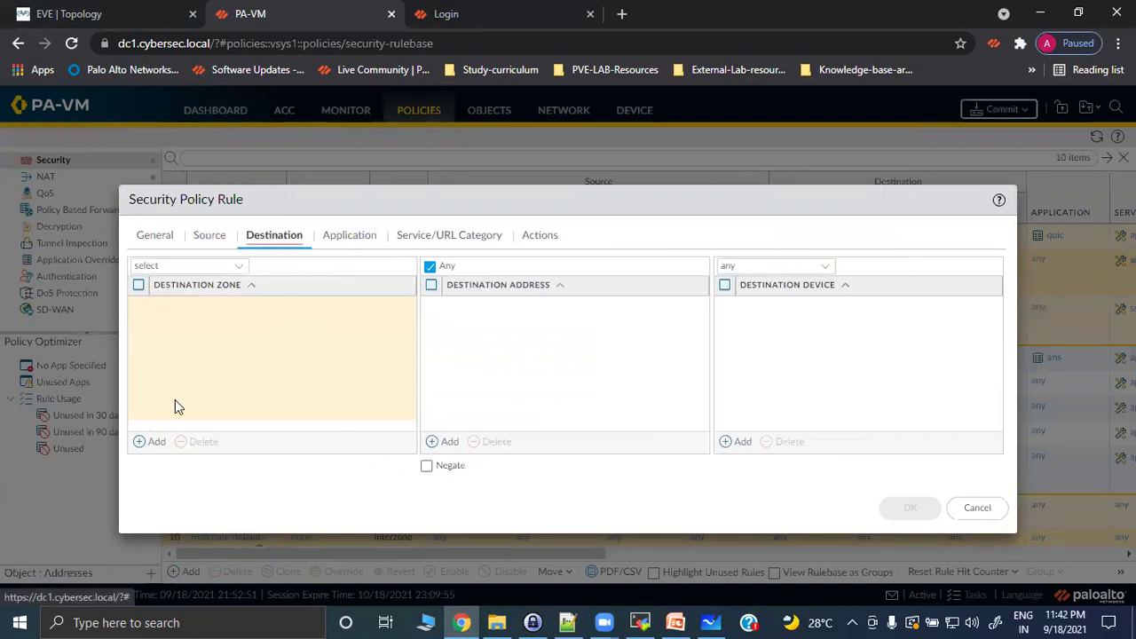
left_click(148, 443)
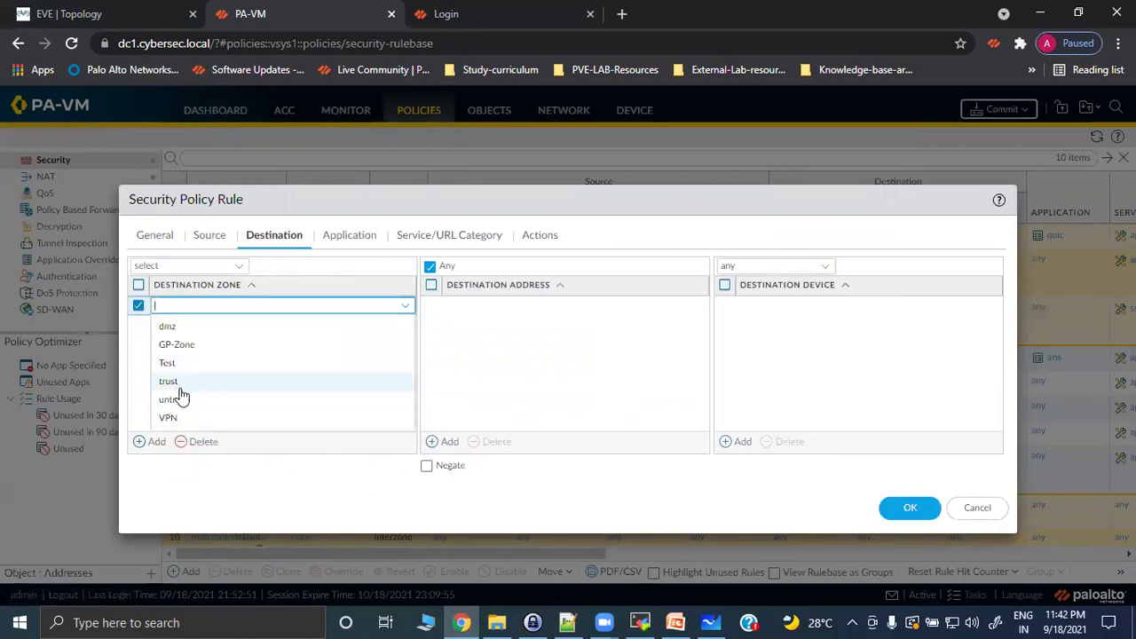
left_click(179, 401)
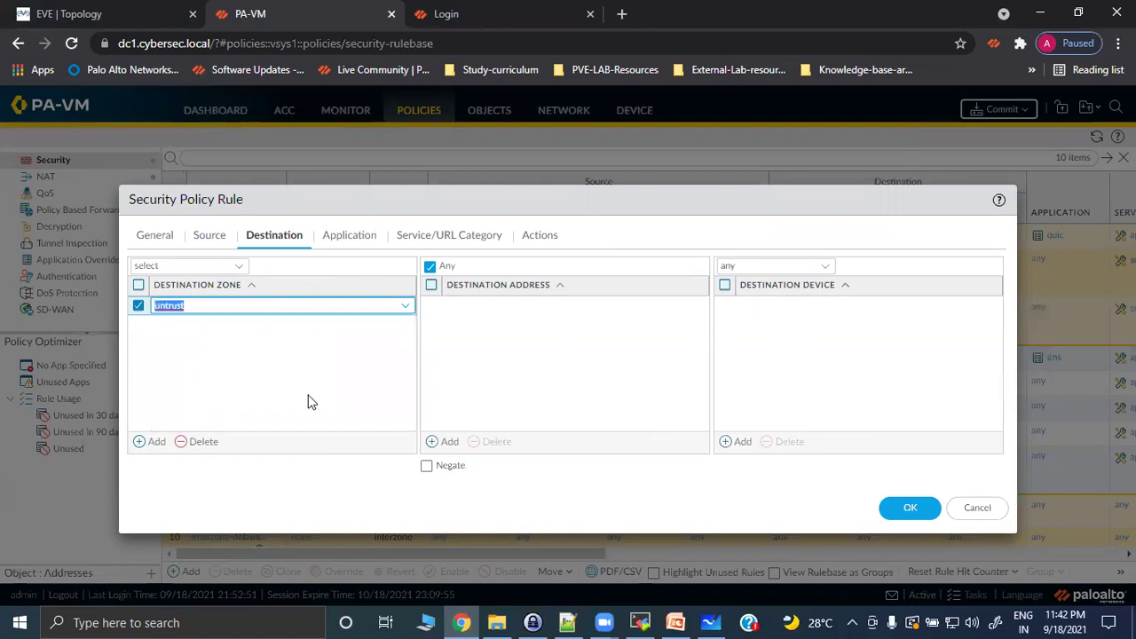
left_click(379, 341)
Add the adult URL category in the rule's Service/URL Category settings.
left_click(355, 238)
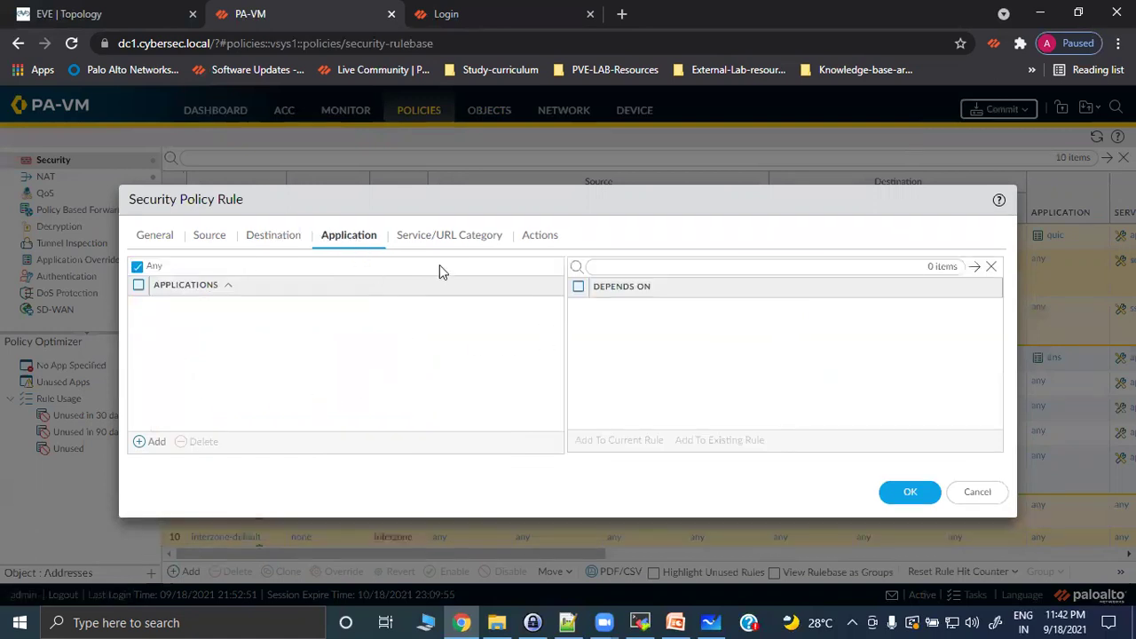
left_click(443, 236)
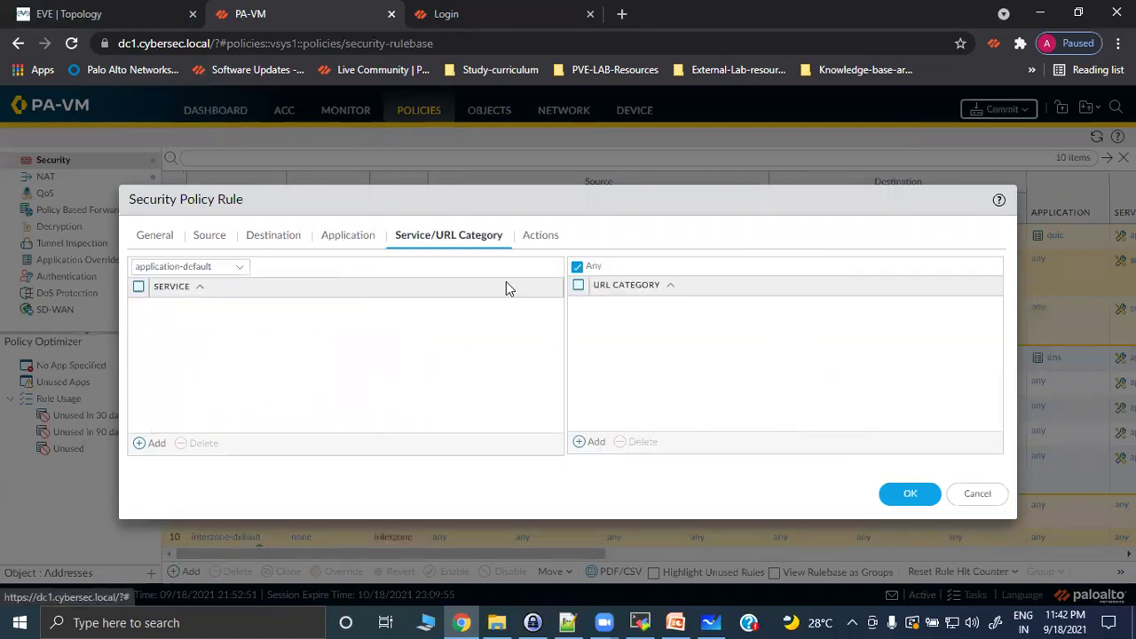
left_click(591, 443)
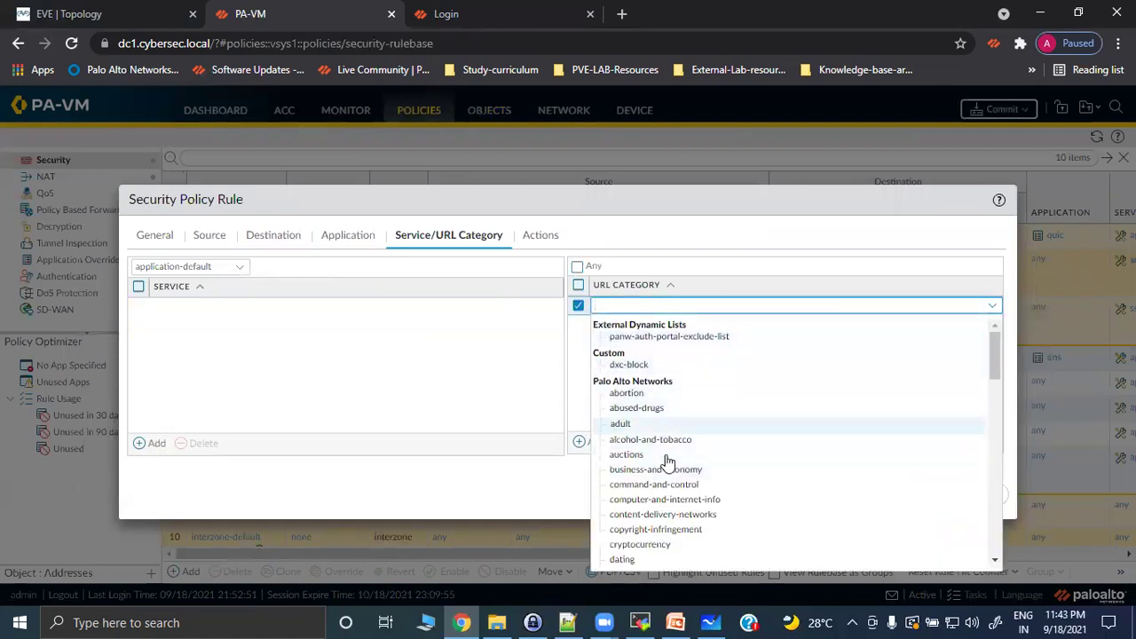
left_click(541, 235)
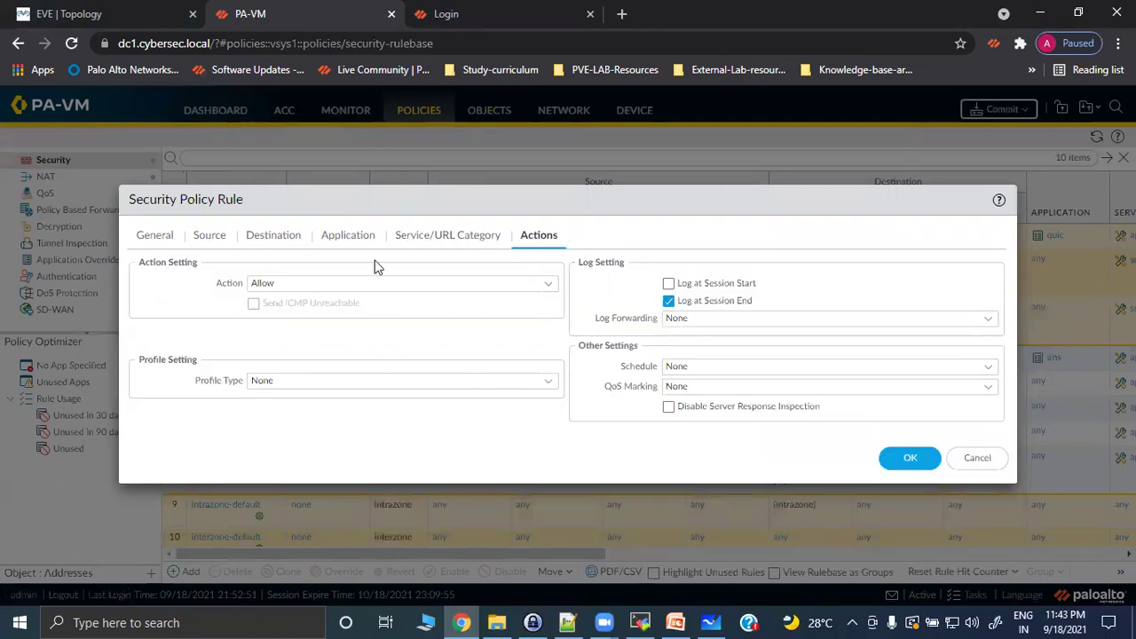
left_click(456, 243)
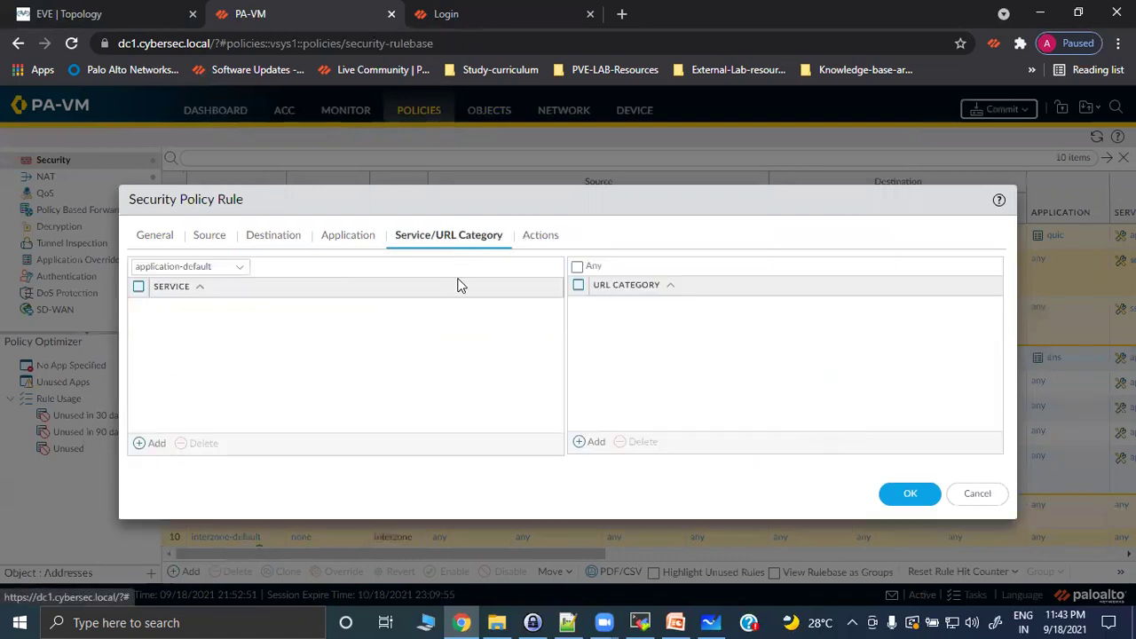
left_click(593, 442)
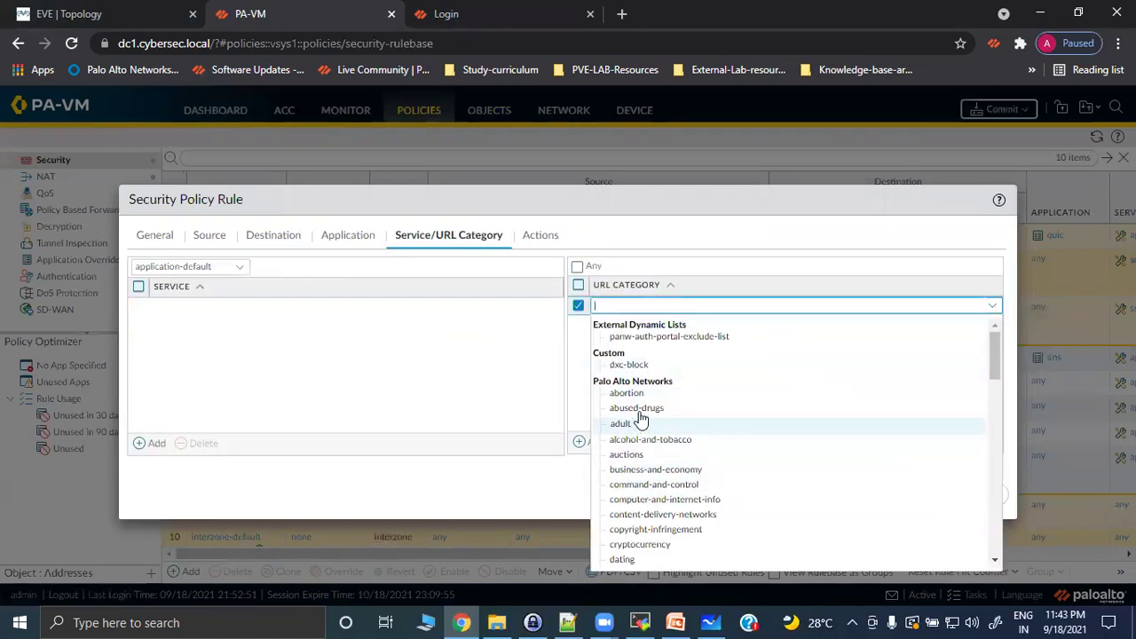
left_click(632, 424)
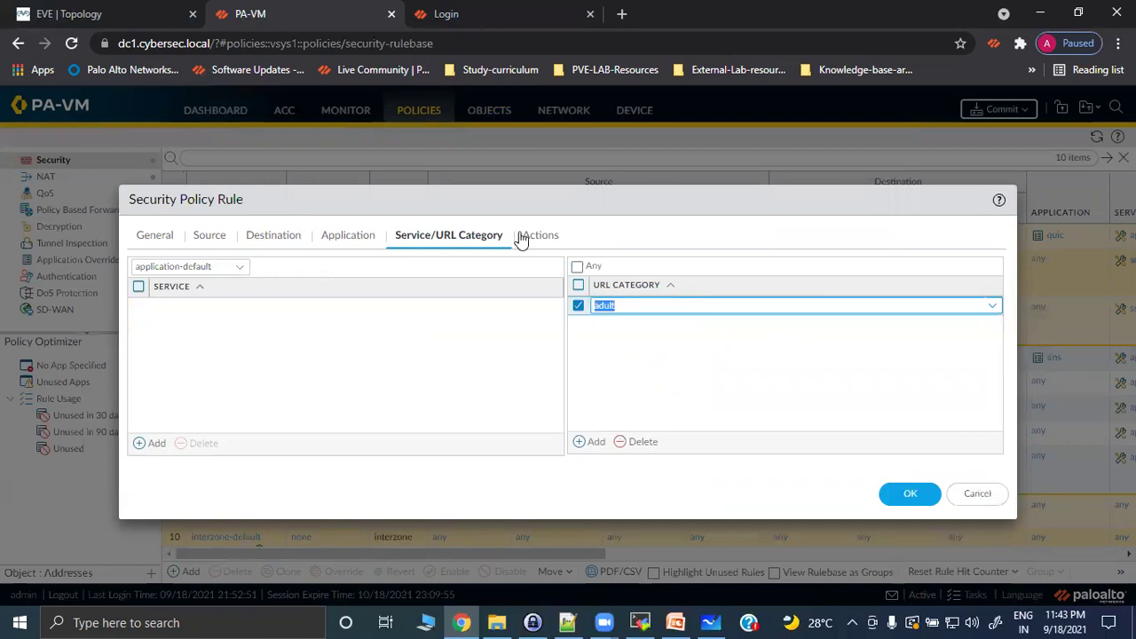
Review the rule action, leaving it Allow, then cancel the rule without saving.
left_click(531, 236)
left_click(549, 284)
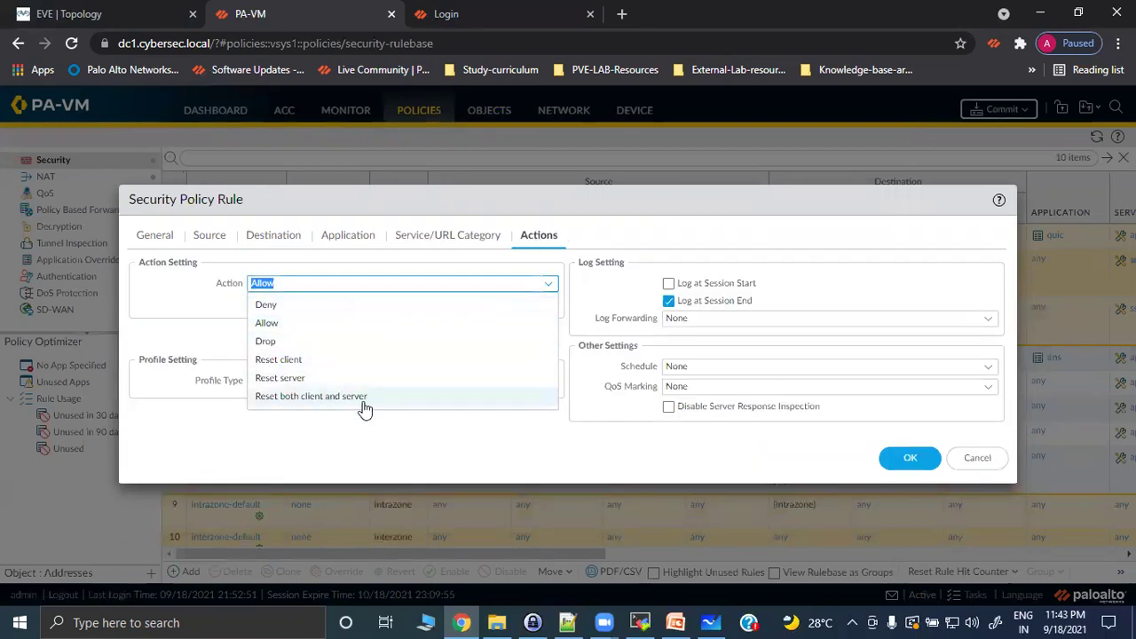
left_click(399, 323)
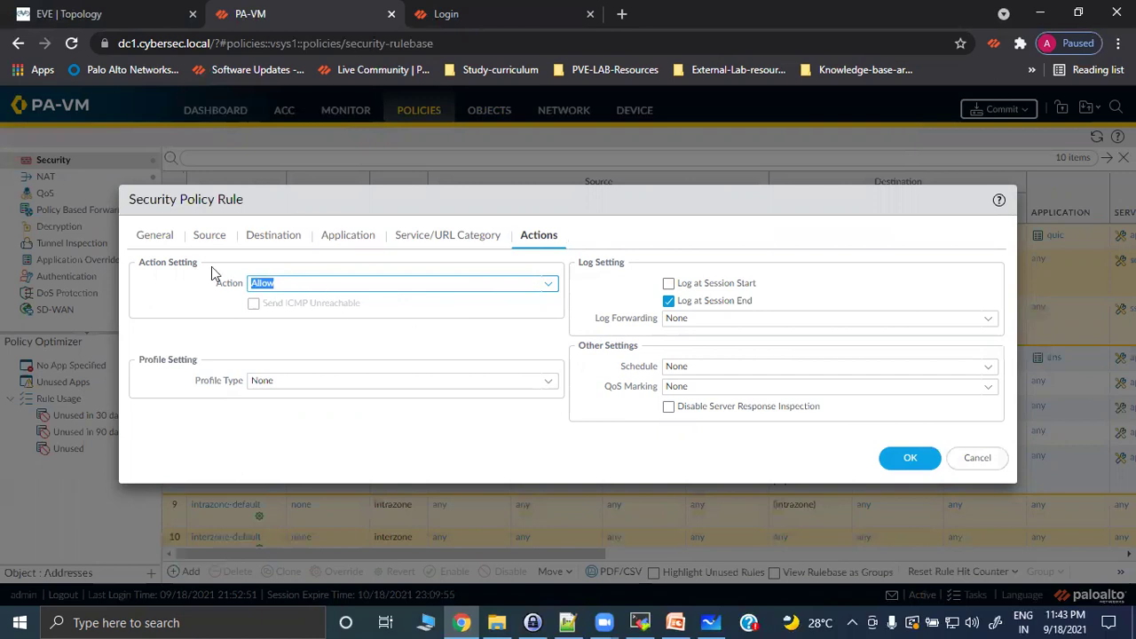
left_click(549, 284)
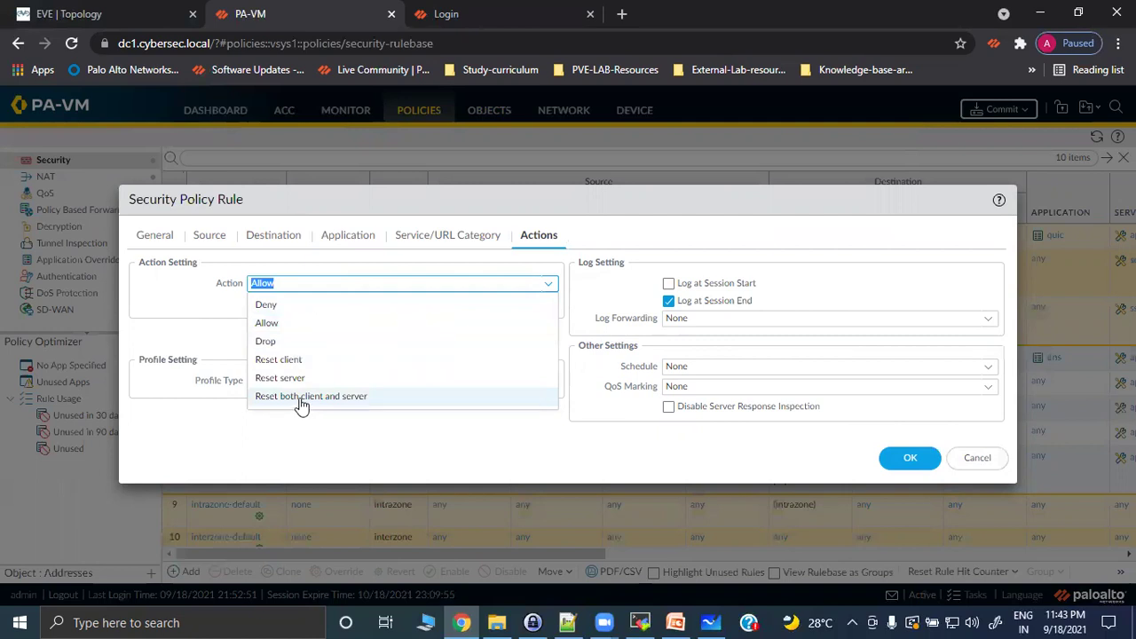
left_click(190, 310)
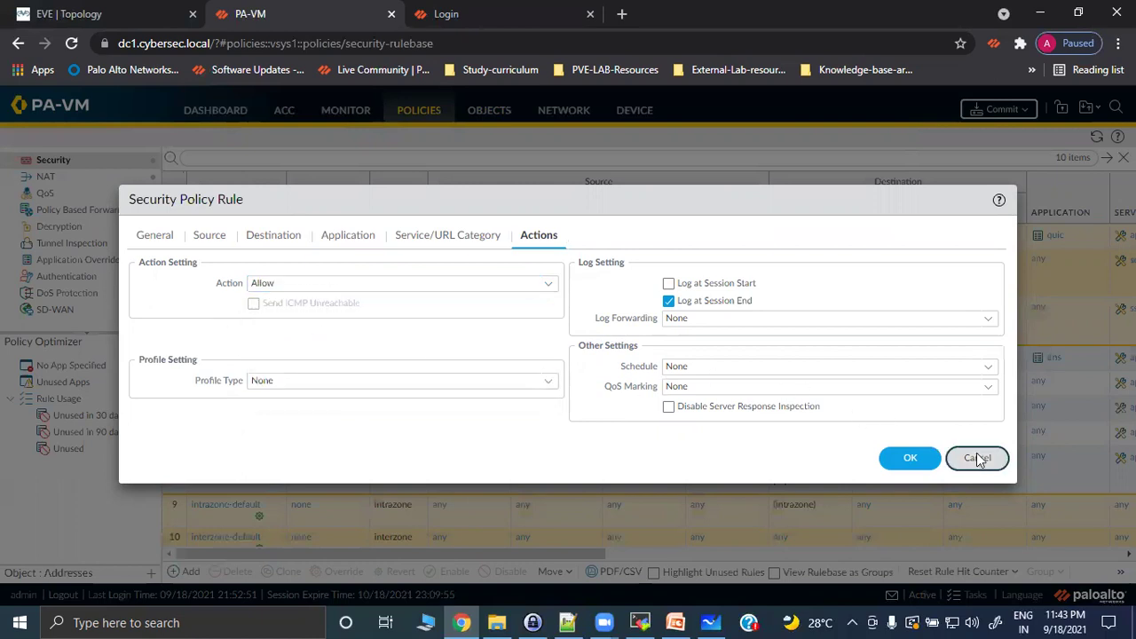
left_click(977, 458)
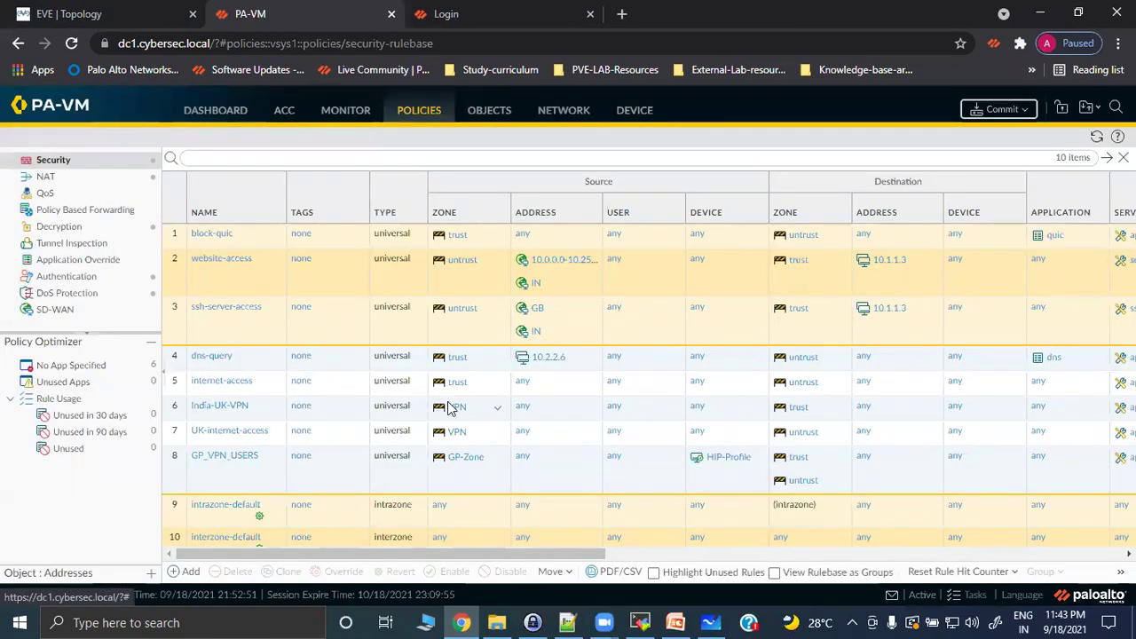
Set the internet-access rule's URL Filtering profile to Custom-block-profile and save the rule.
left_click(218, 388)
left_click(218, 383)
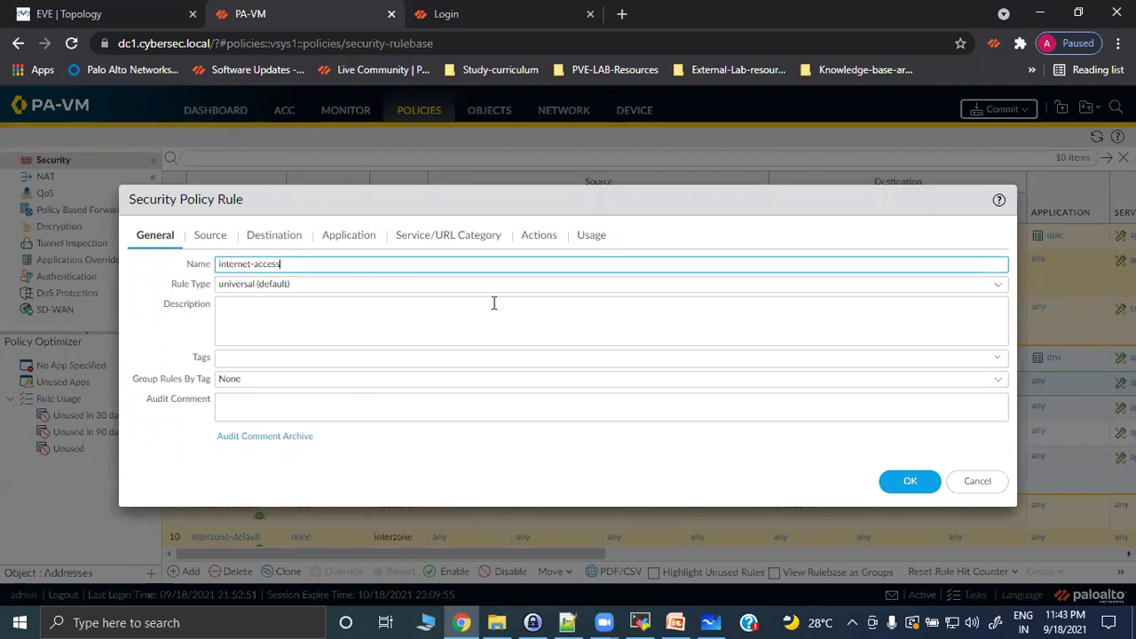
left_click(539, 238)
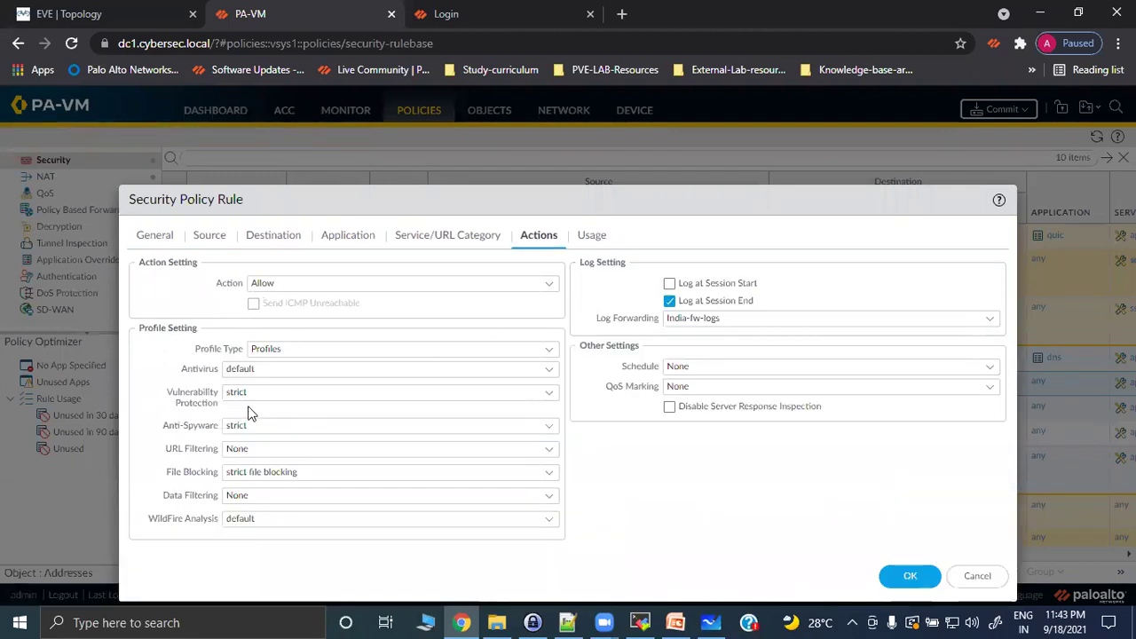
left_click(550, 349)
left_click(299, 371)
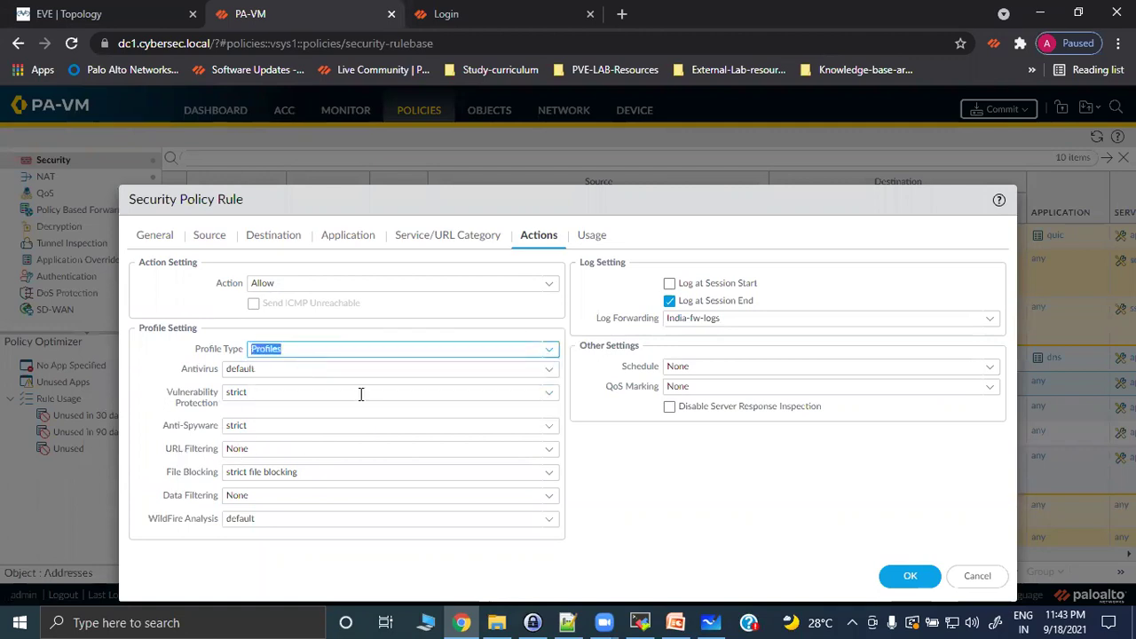
triple_click(166, 454)
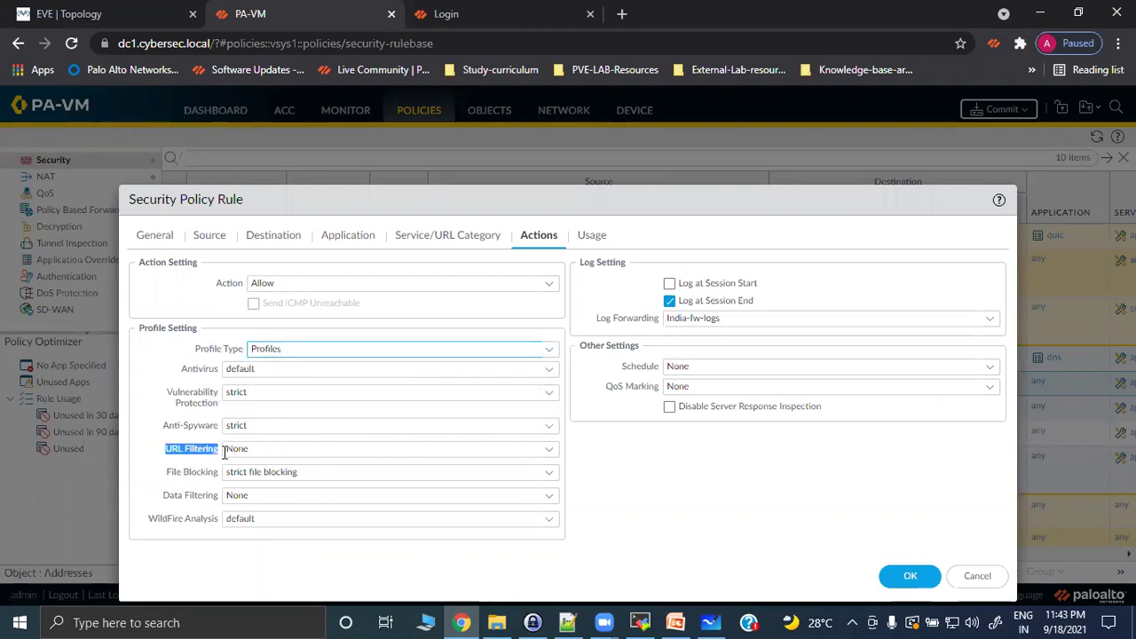
left_click(550, 457)
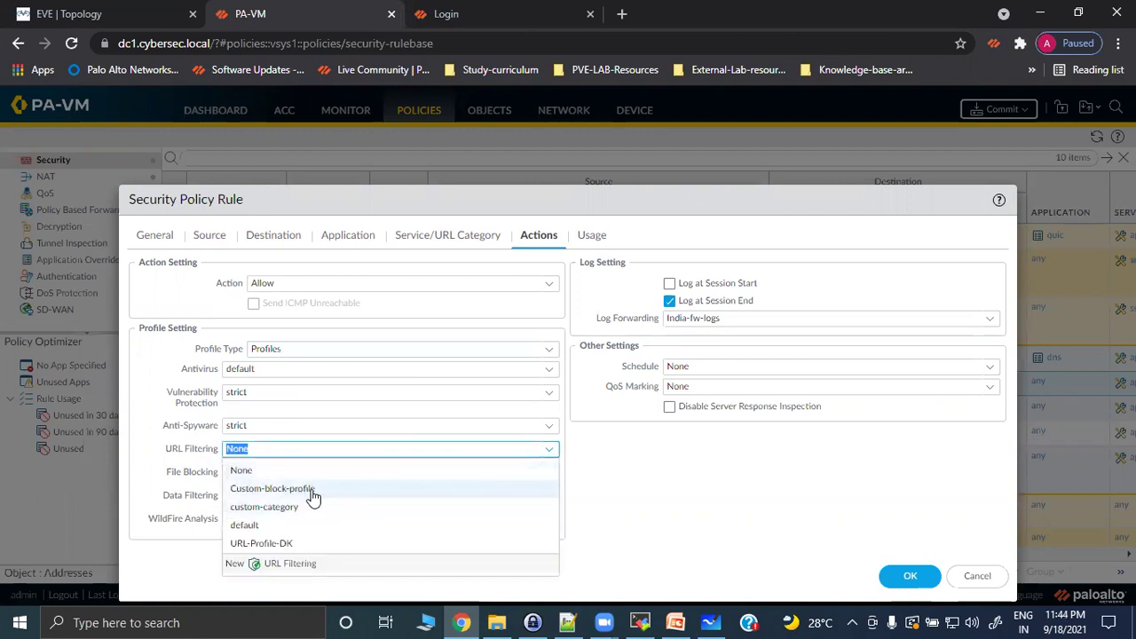
left_click(307, 491)
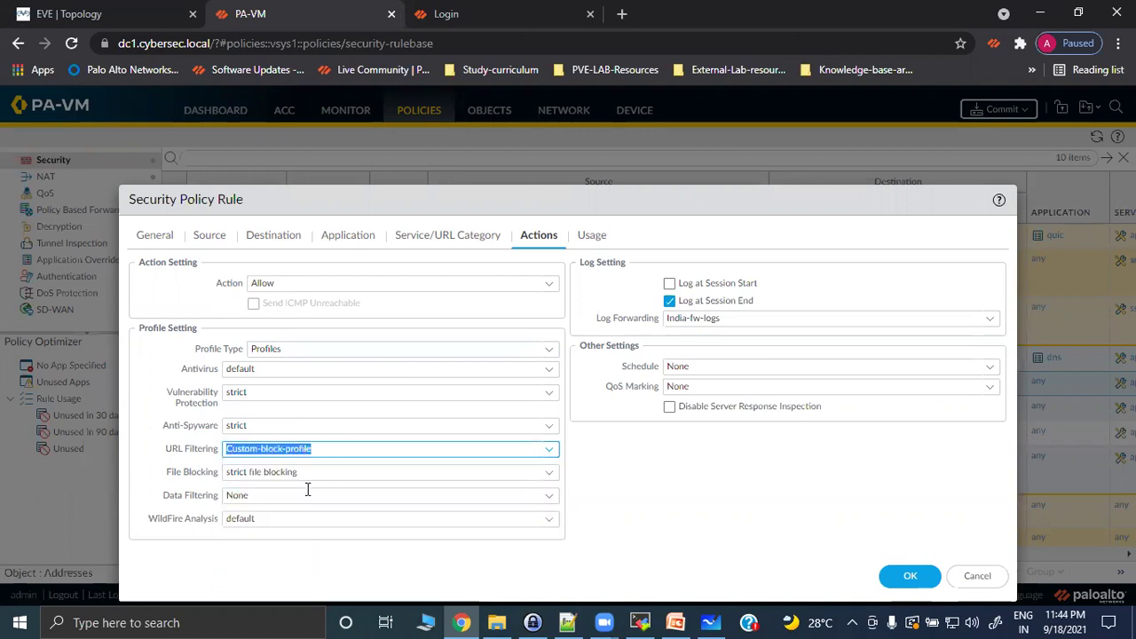
left_click(909, 576)
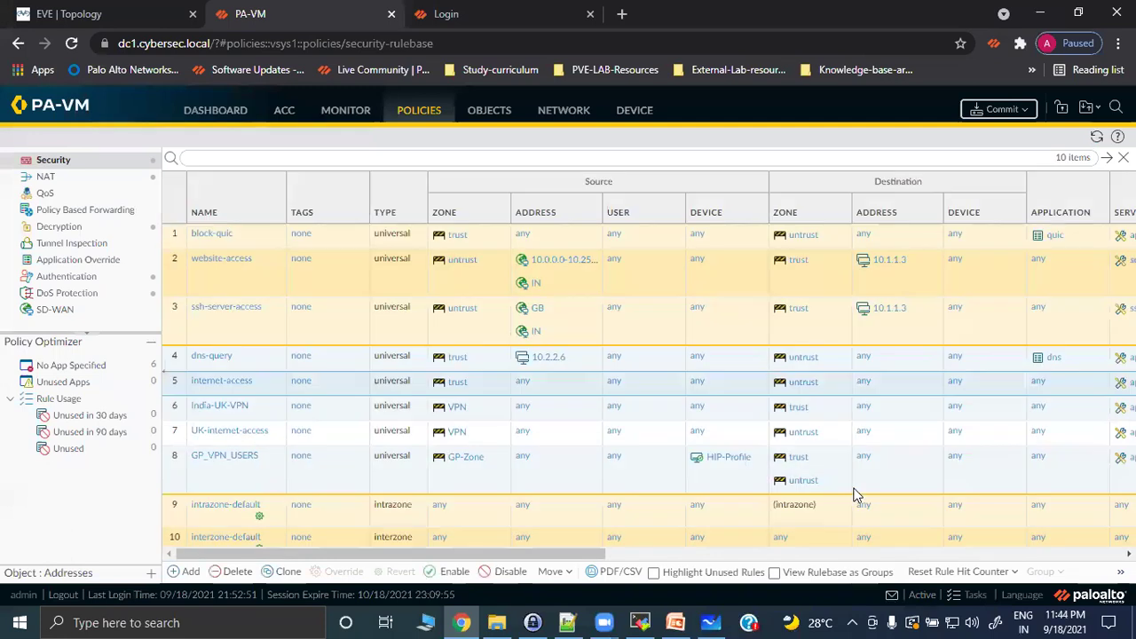
Commit the firewall configuration and switch to the EVE | Topology tab.
left_click_drag(563, 555, 828, 563)
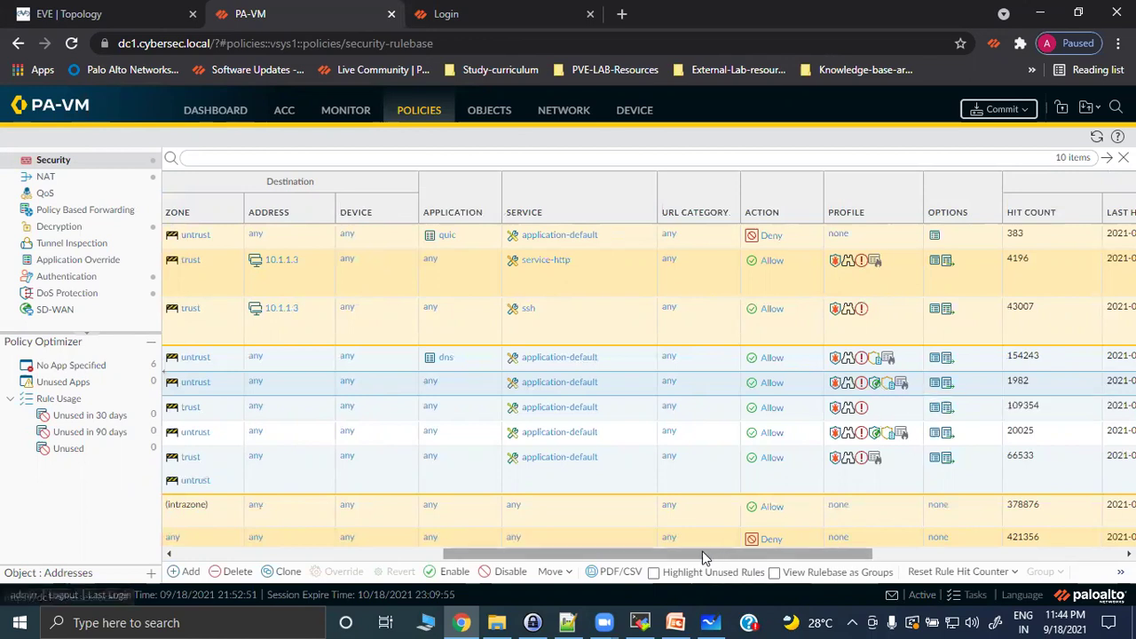
left_click_drag(679, 553, 332, 516)
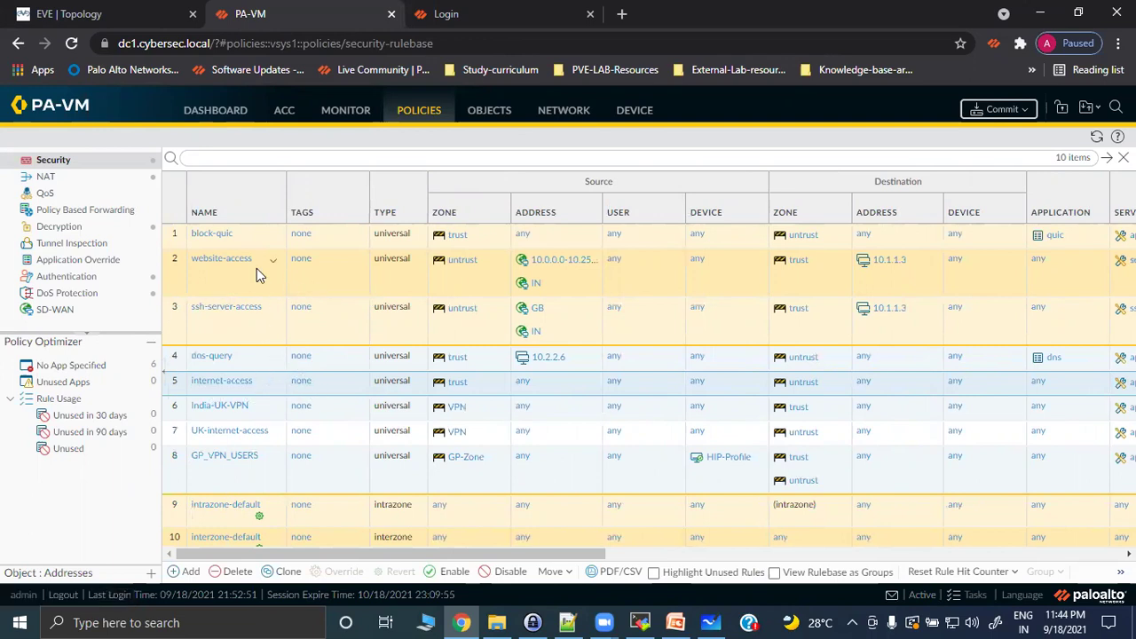
left_click(1004, 118)
left_click(698, 529)
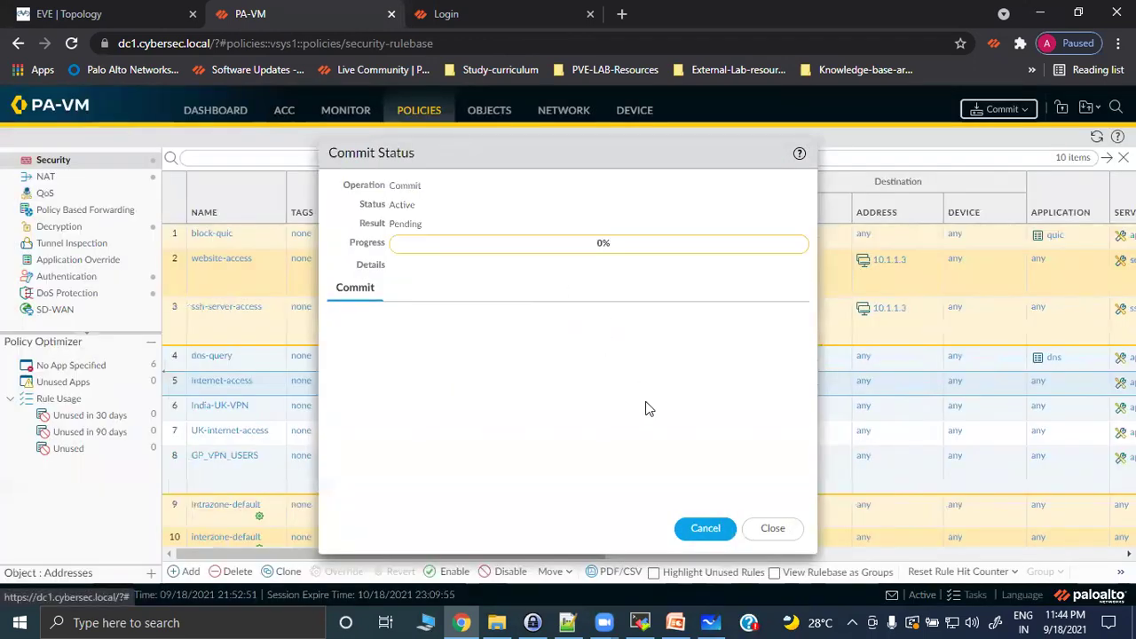
left_click(138, 17)
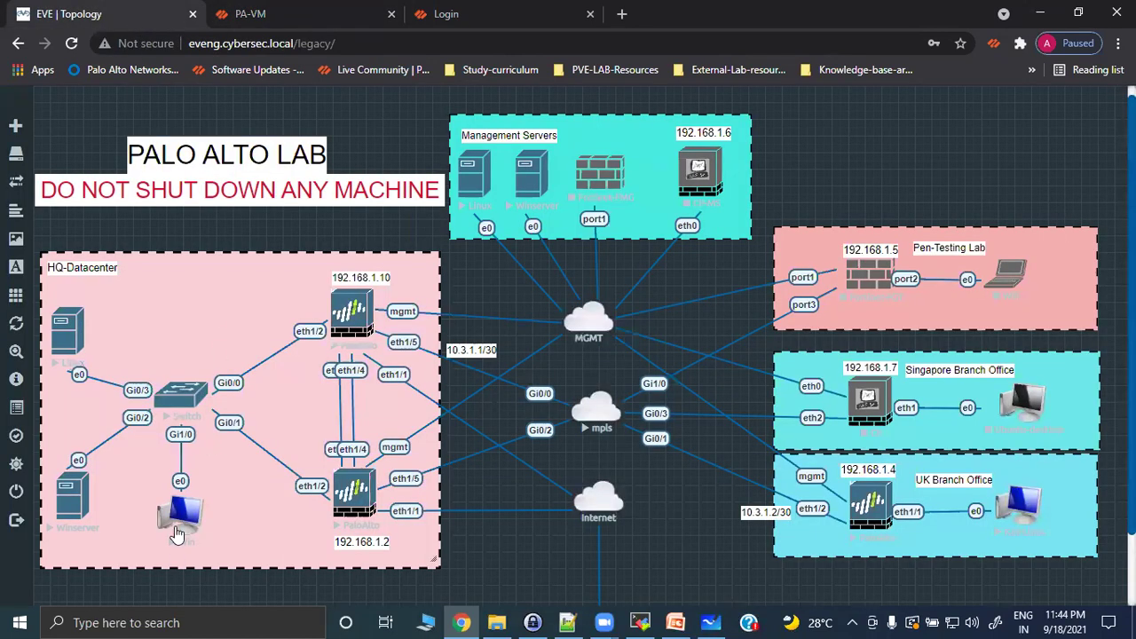
Open the Win node's console through ultravnc_wrapper.
left_click(182, 522)
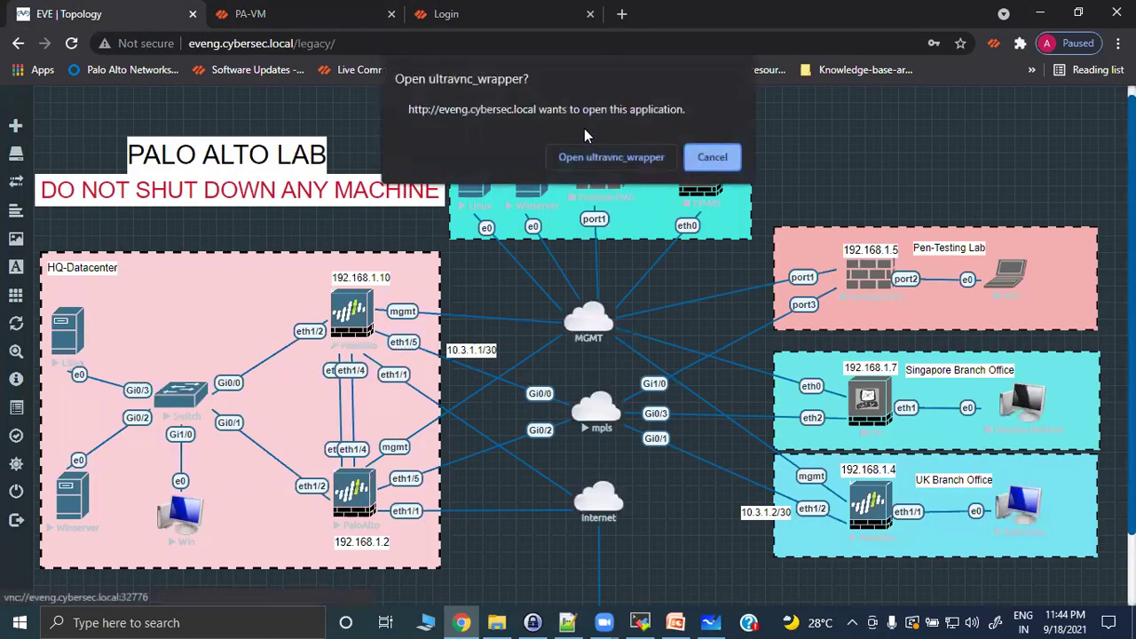
left_click(594, 153)
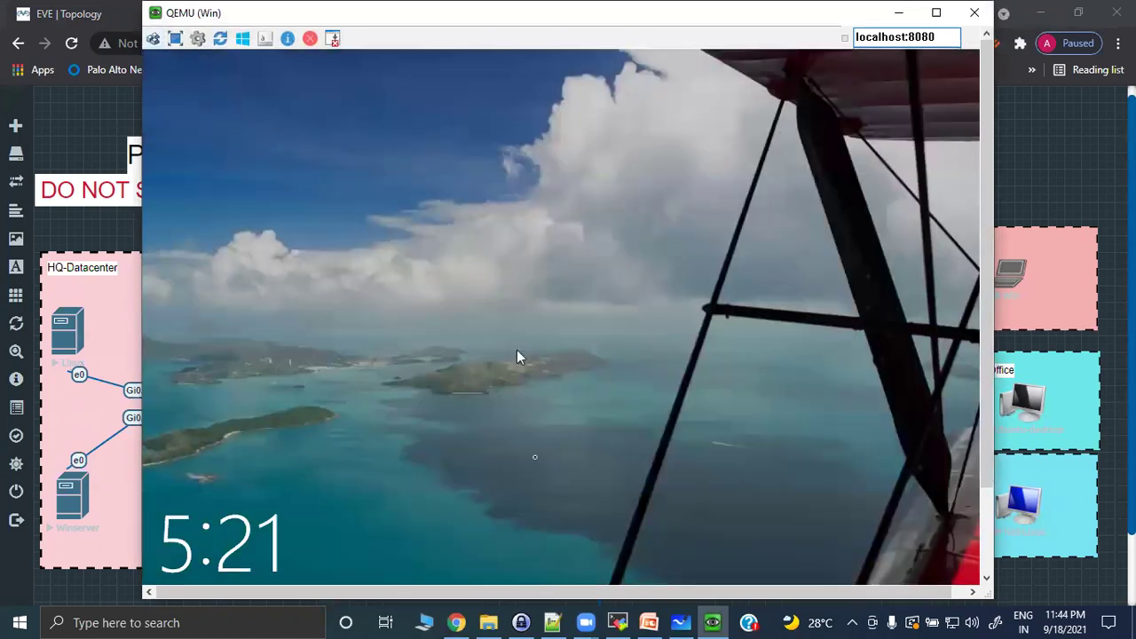
Sign in to the Windows VM with the account password and reload facebook.com in Chrome.
left_click(517, 350)
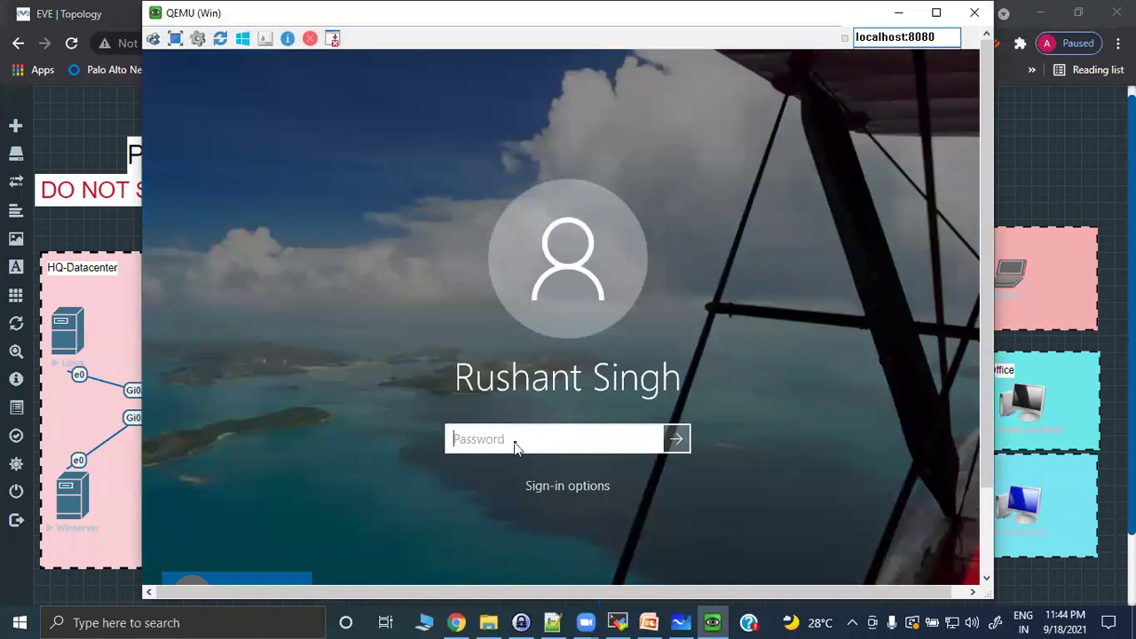
type("aaaaaaaaaa")
key("Return")
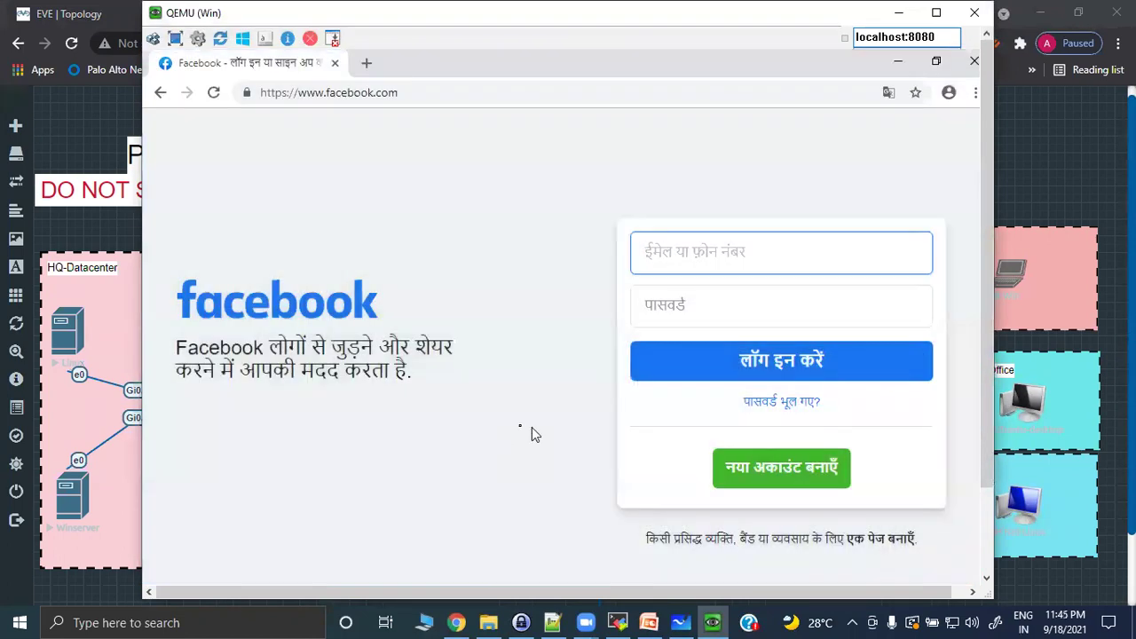
left_click(216, 93)
Move the QEMU window aside and check the PA-VM commit status.
left_click(898, 13)
left_click(293, 12)
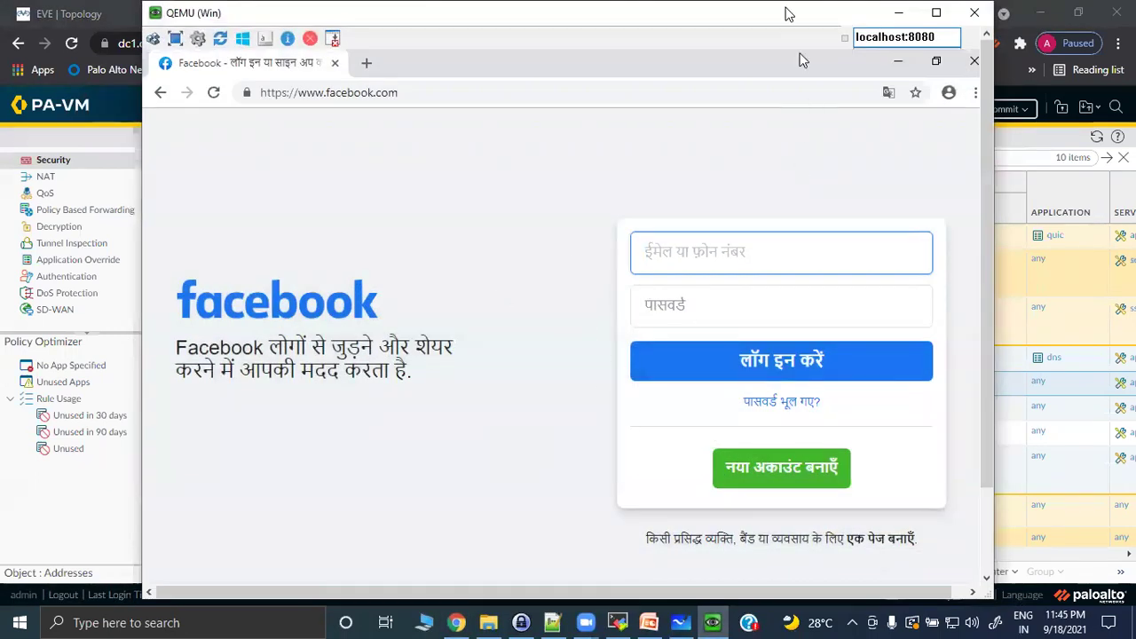
left_click_drag(785, 15, 802, 82)
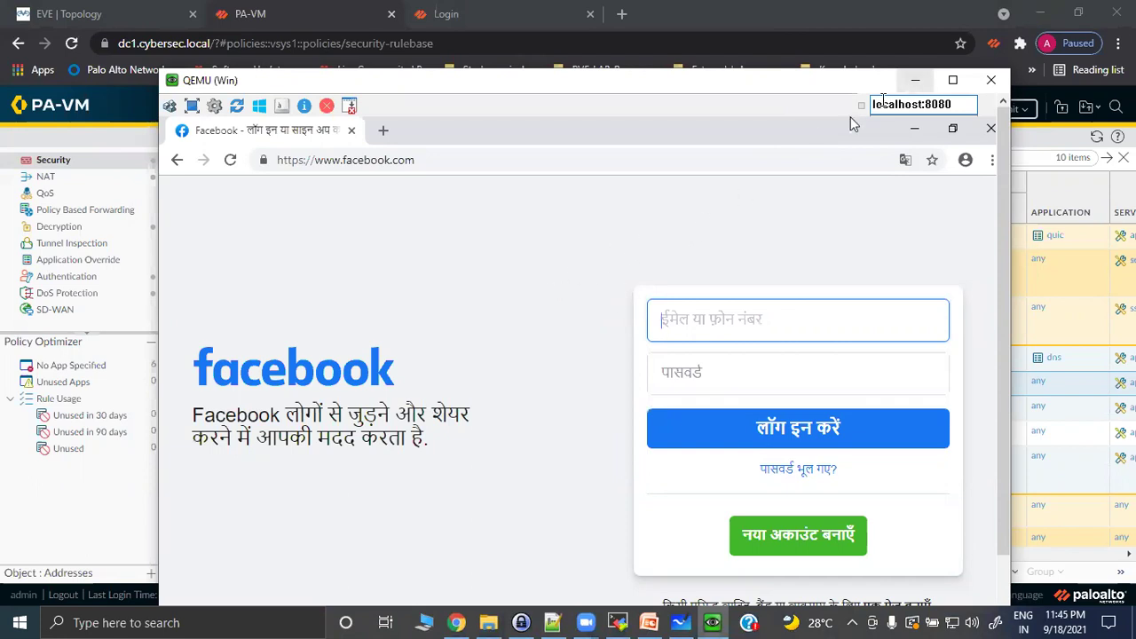
left_click(916, 80)
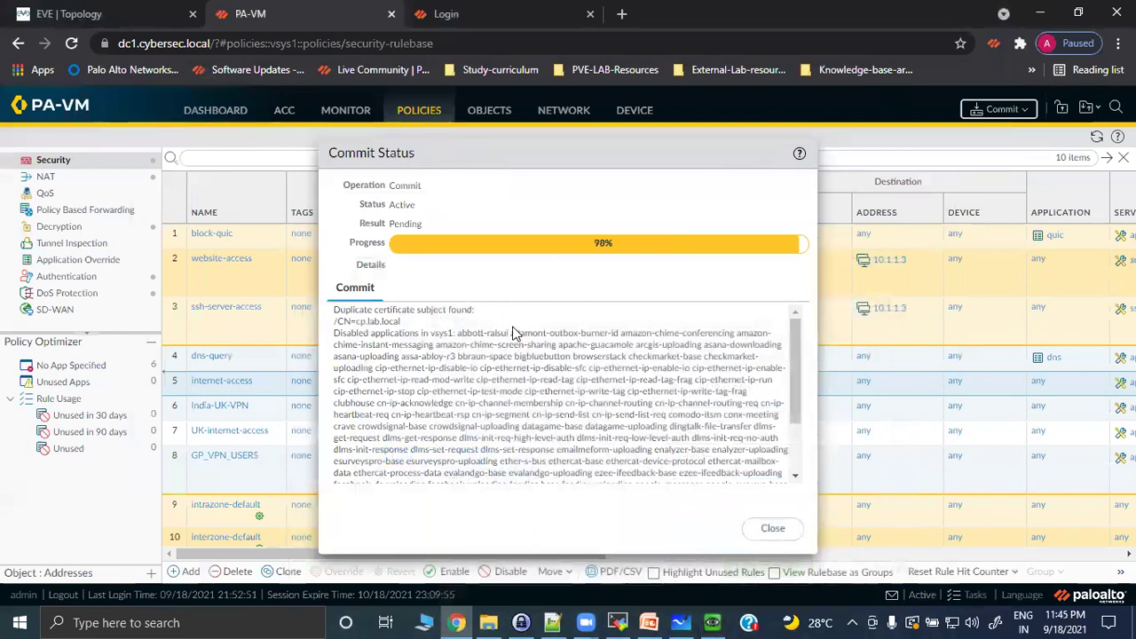
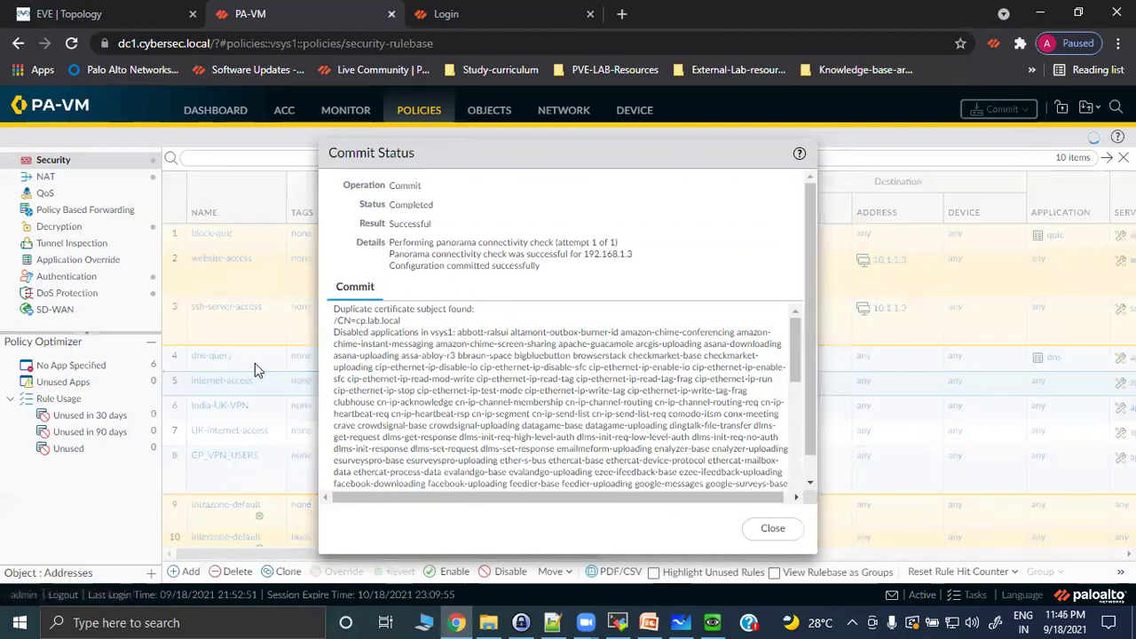
Dismiss the successful commit status report and bring the Windows test VM to the front.
left_click(774, 531)
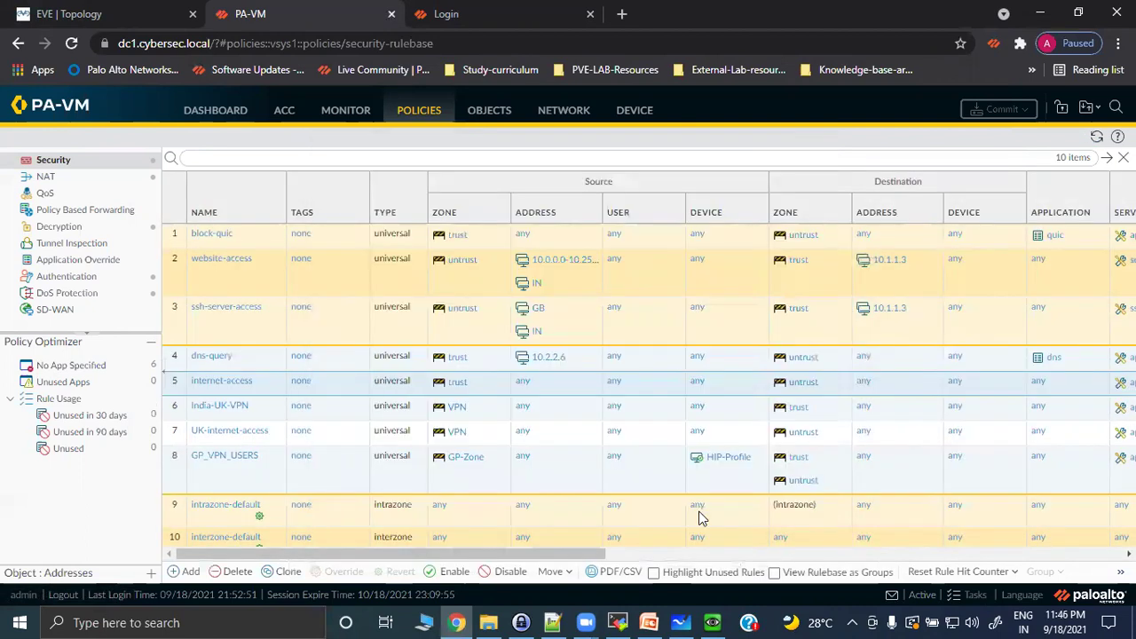
left_click(713, 621)
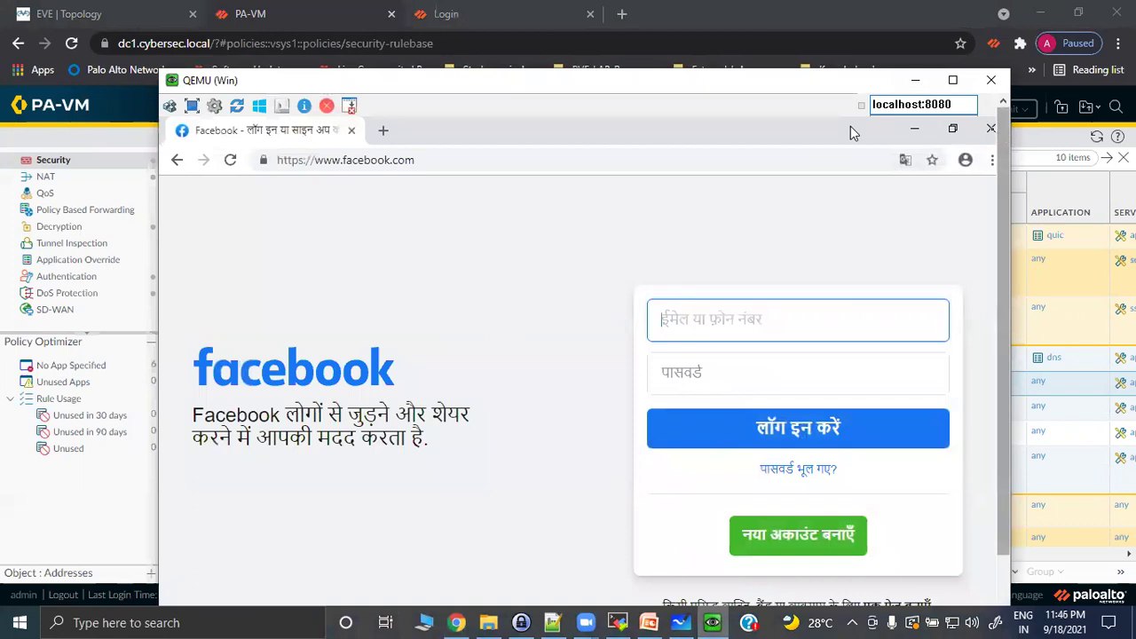
Restart Chrome on the test VM and load Facebook from its shortcut.
left_click(991, 132)
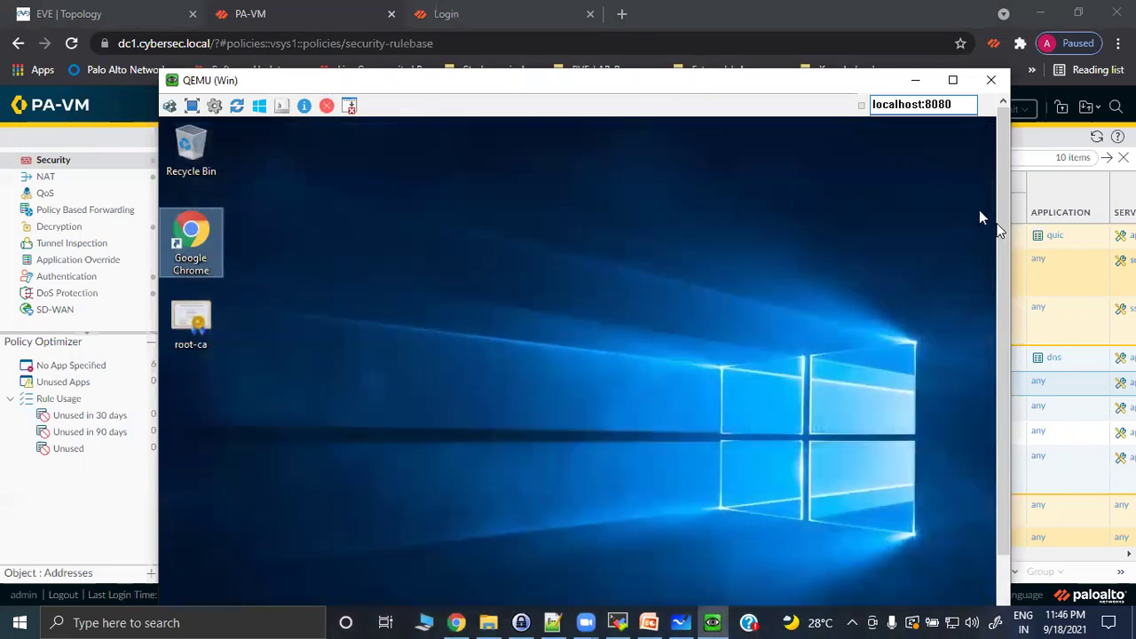
scroll(1005, 268, "down", 1)
scroll(1004, 269, "up", 1)
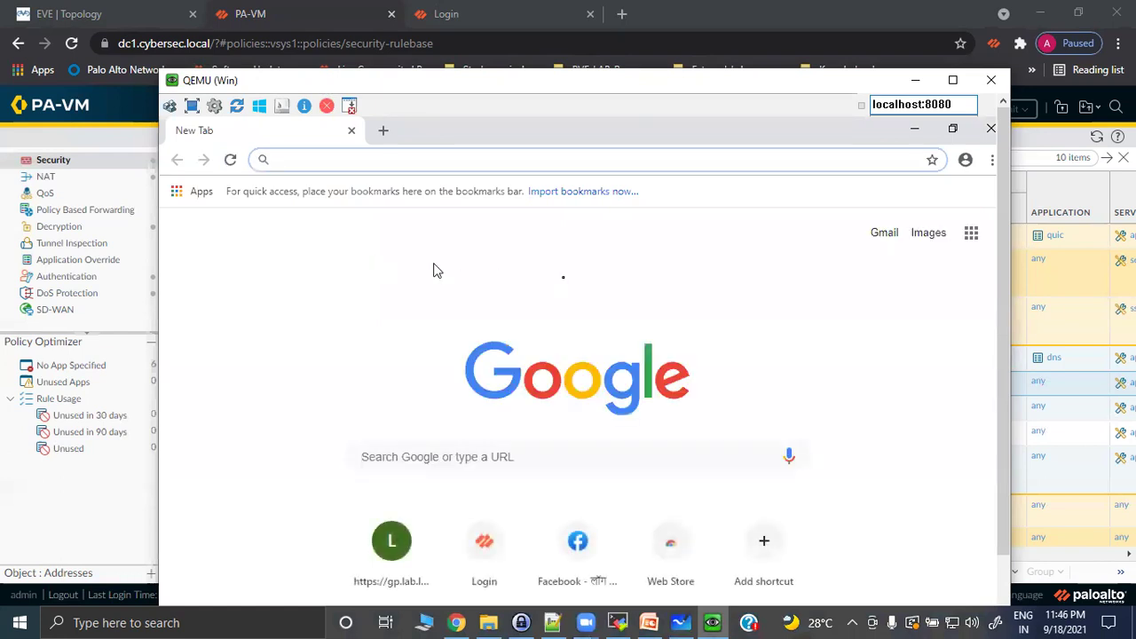
left_click(578, 544)
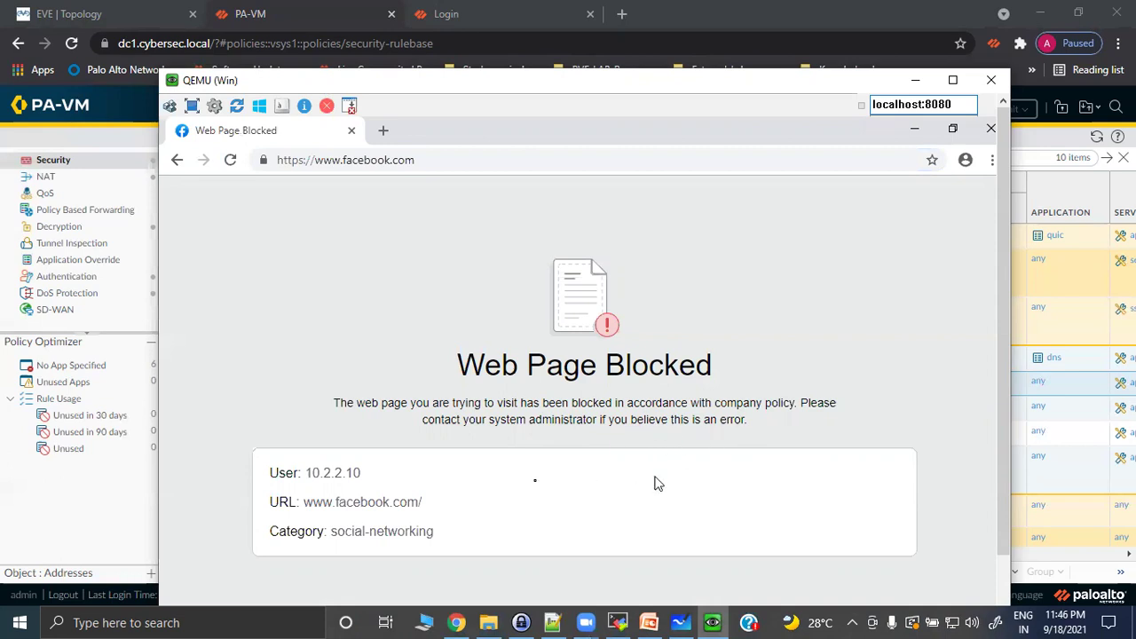
left_click_drag(312, 503, 409, 503)
left_click_drag(336, 532, 422, 536)
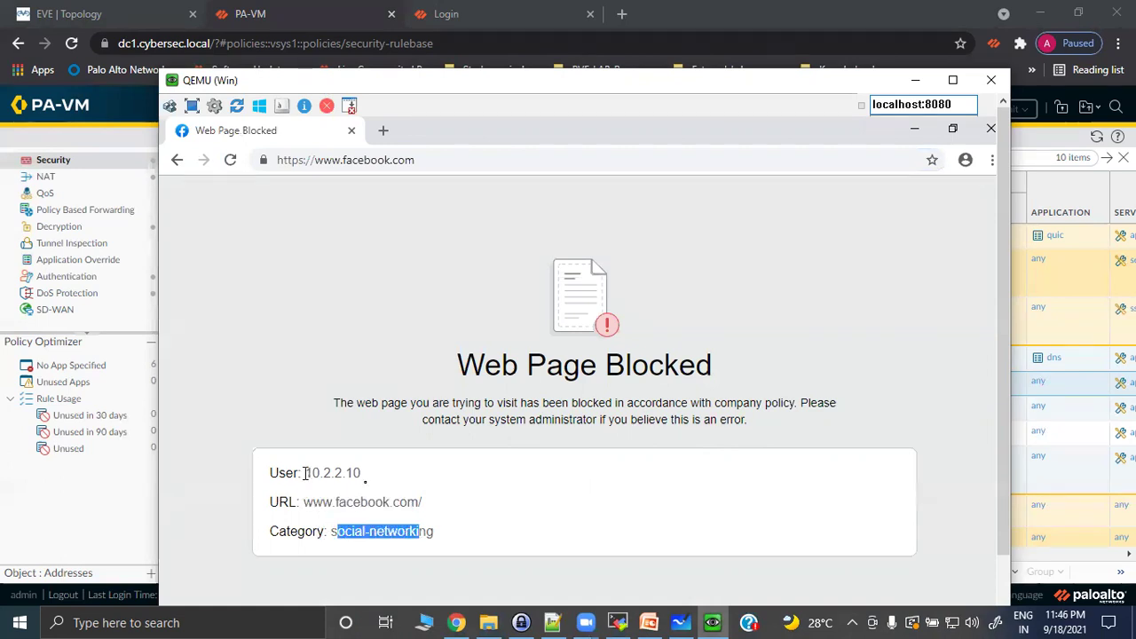
left_click_drag(305, 472, 392, 499)
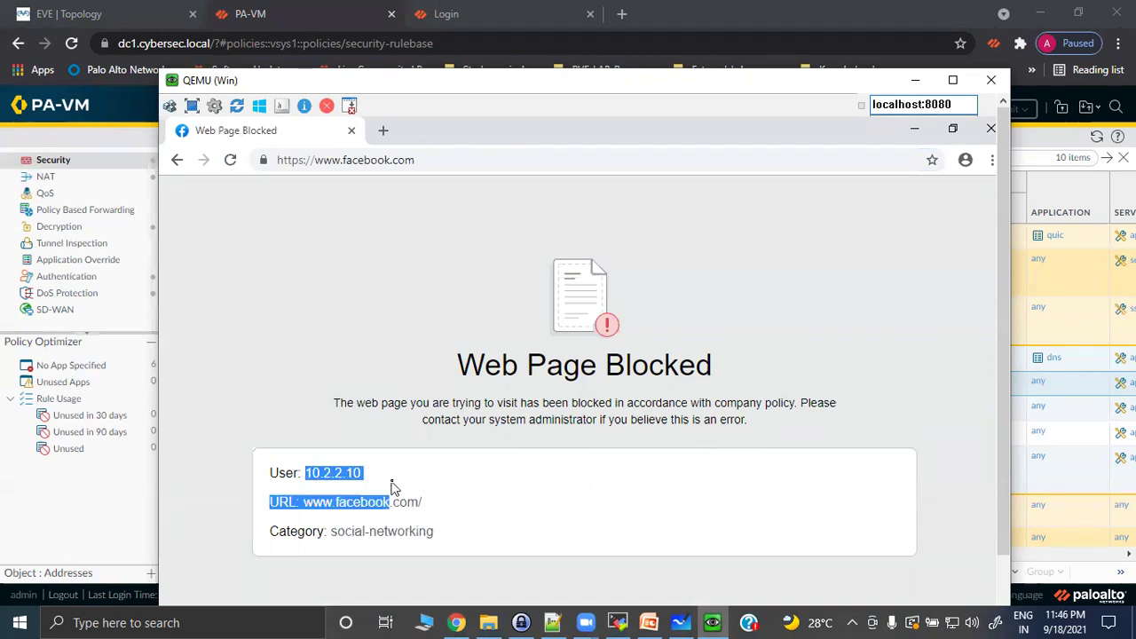
left_click(383, 132)
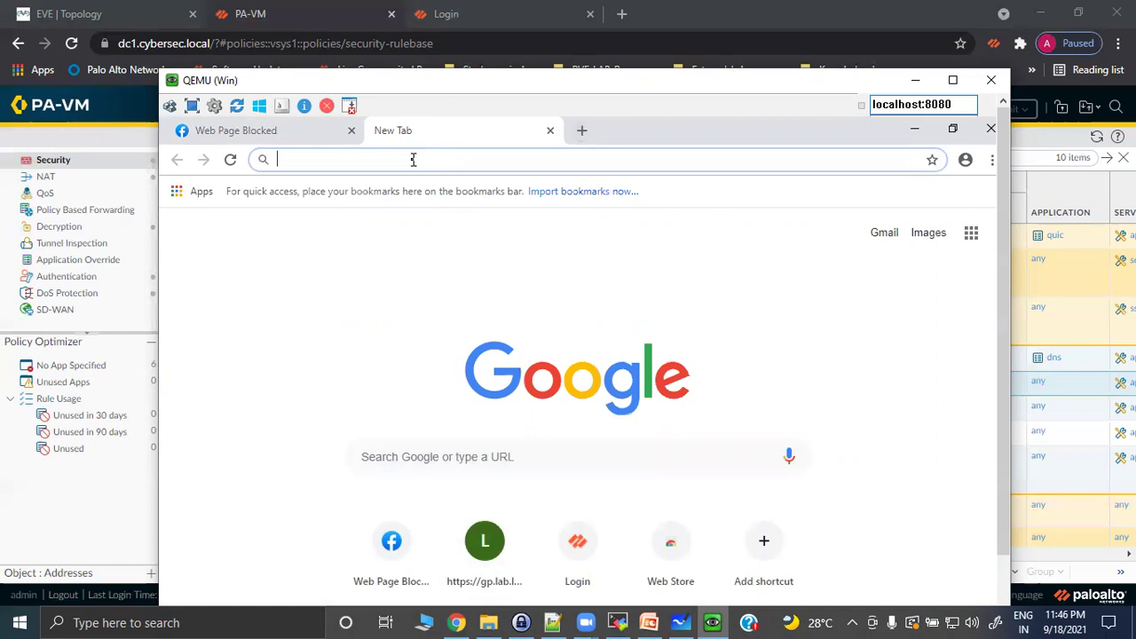
type("https://")
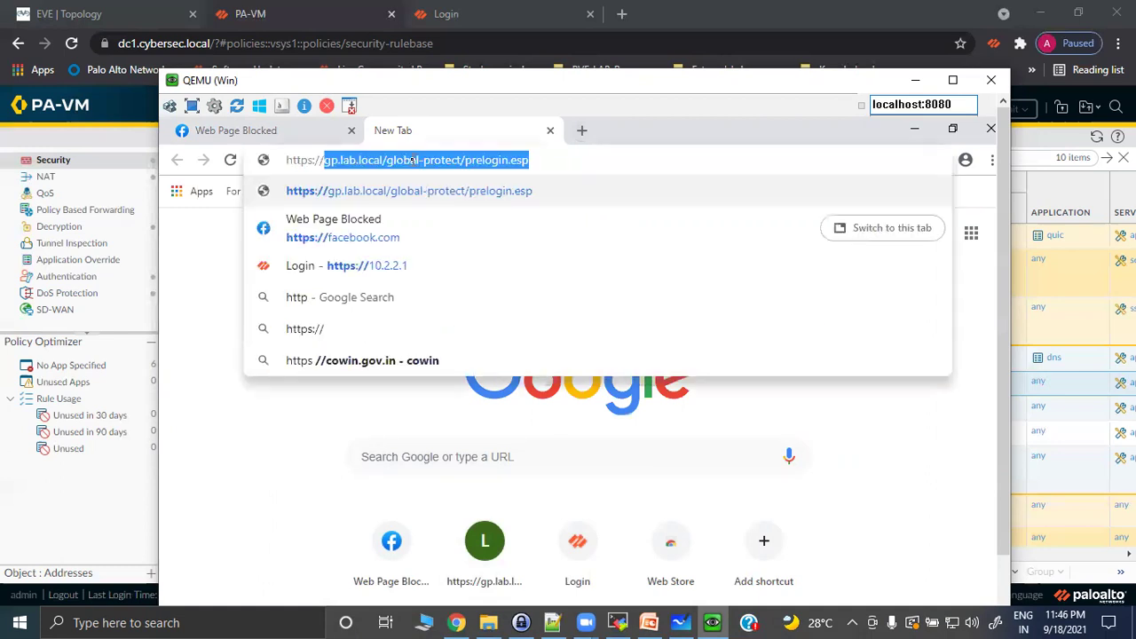
type("youtube.")
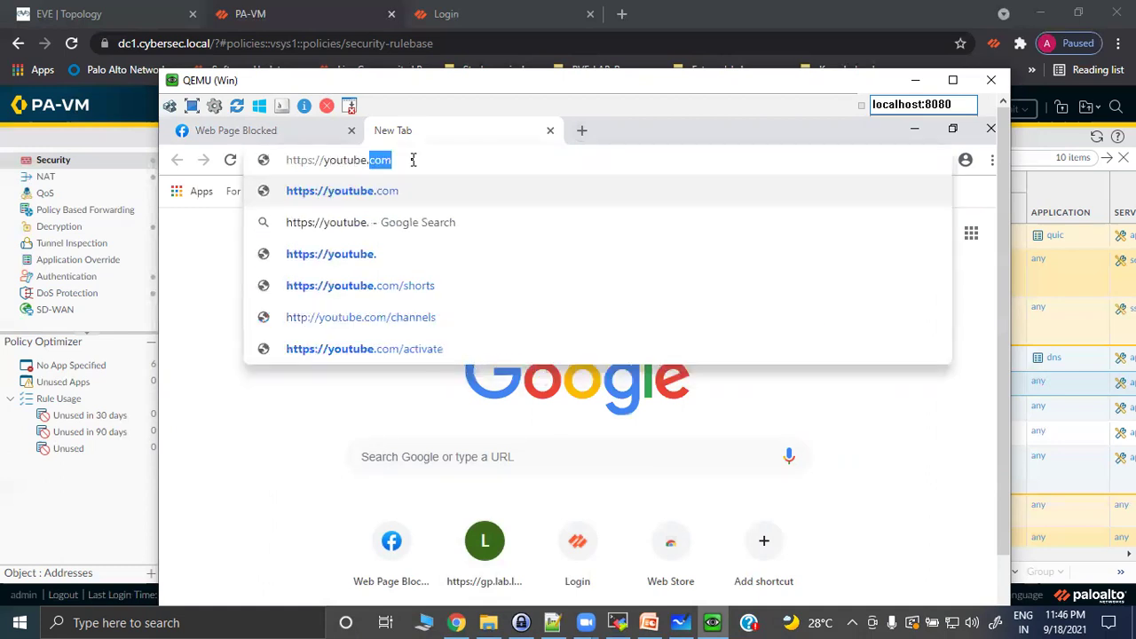
type("com")
key("Return")
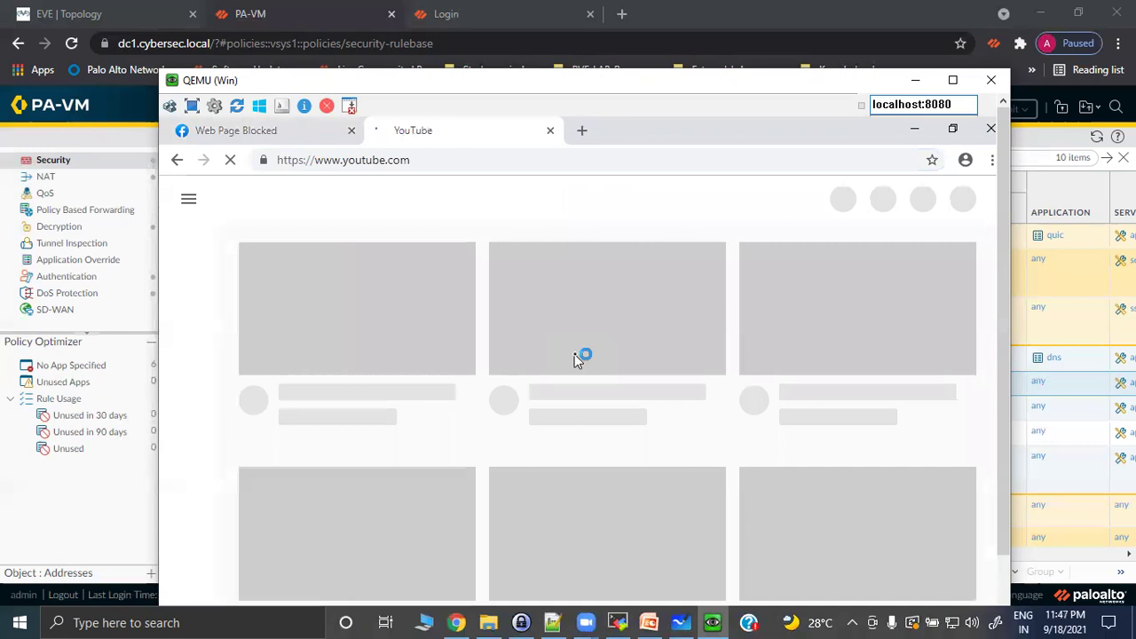
left_click(281, 132)
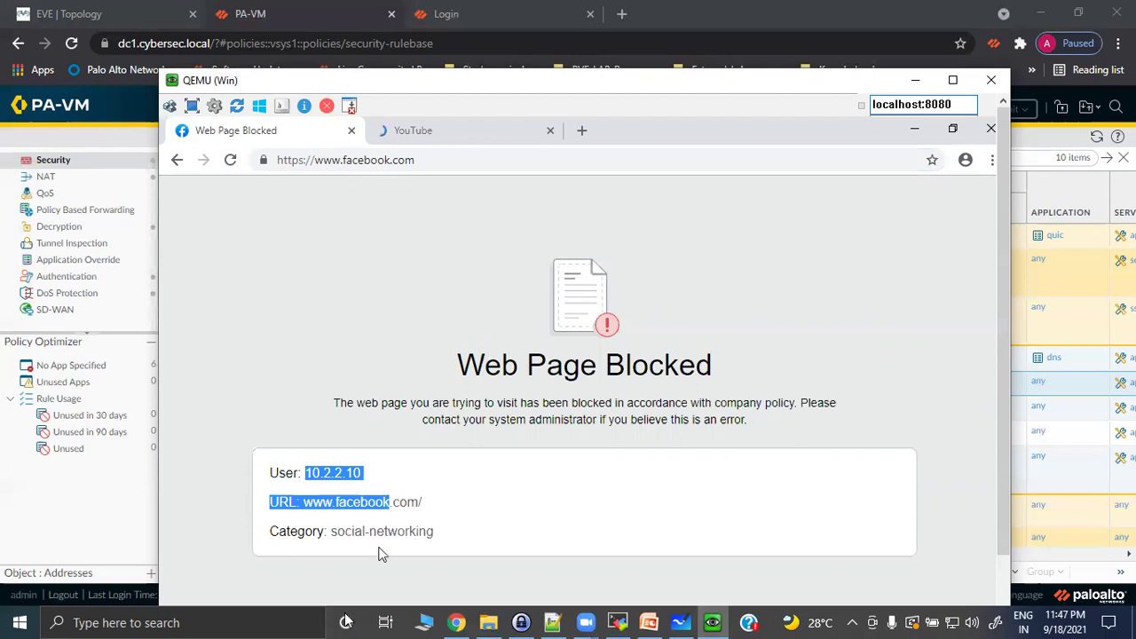
left_click_drag(337, 531, 443, 530)
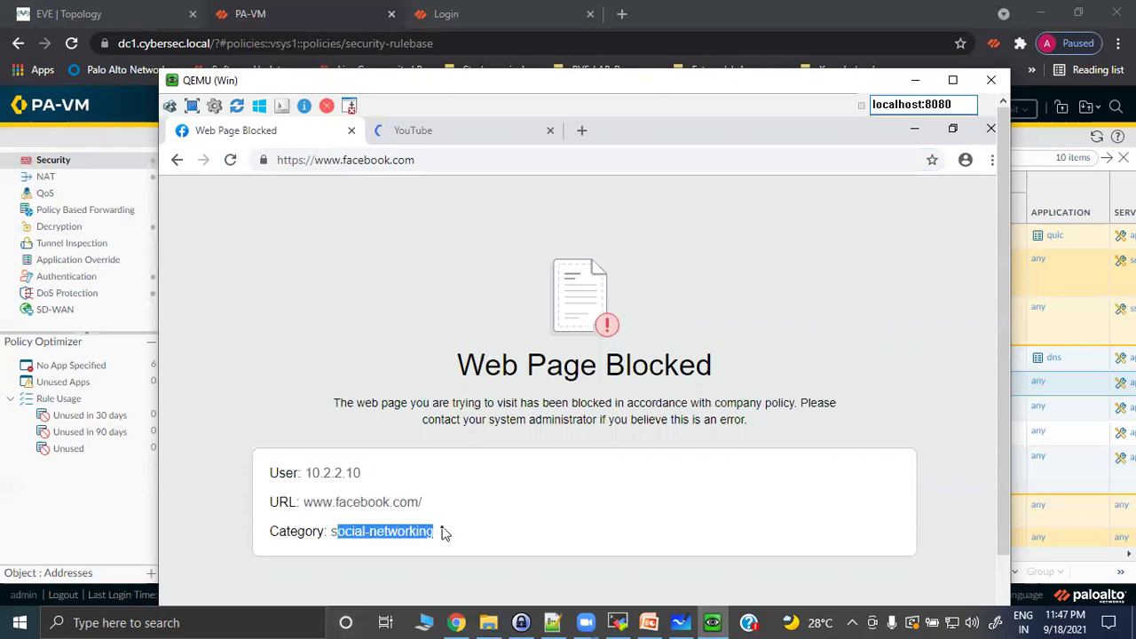
left_click(434, 130)
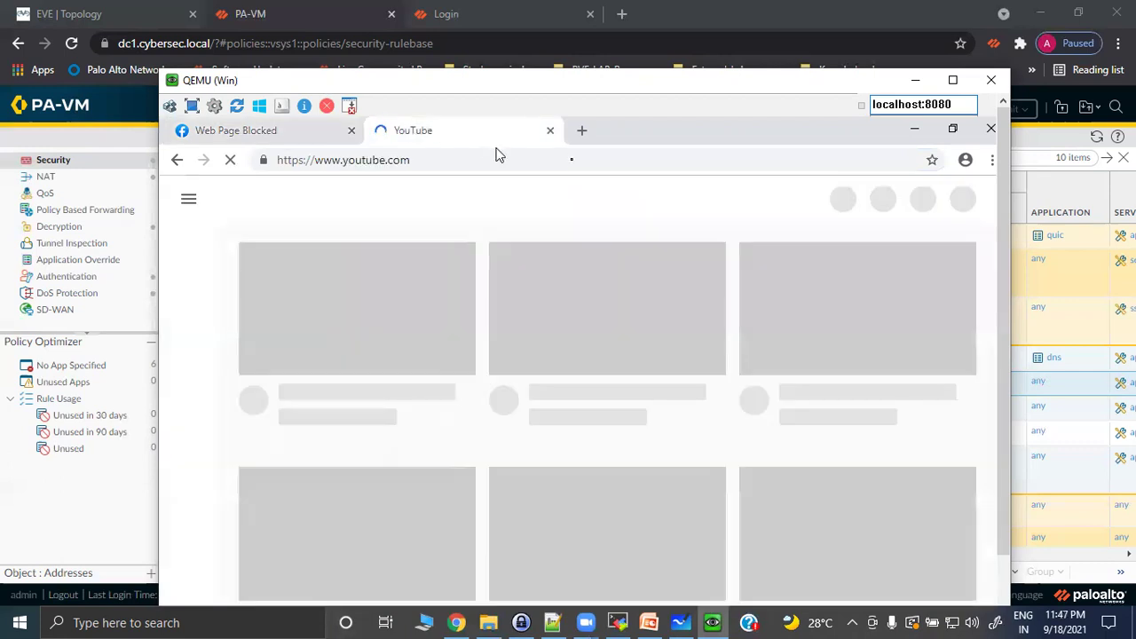
Google 'tinder', open the result to confirm it's blocked, check YouTube, and close the VM window.
left_click(583, 131)
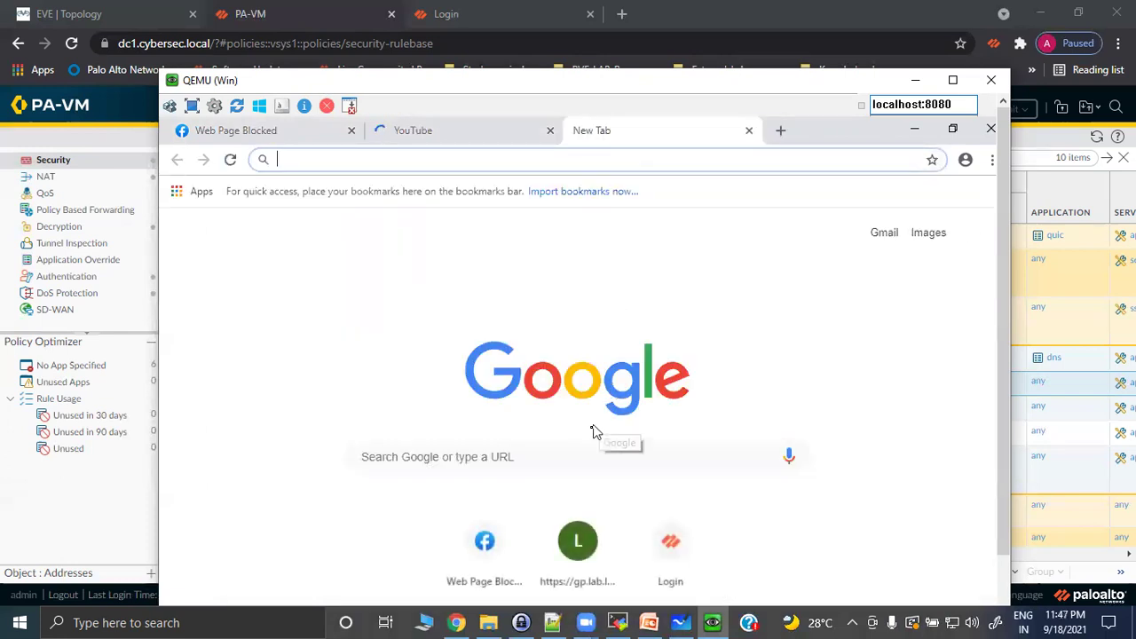
left_click(511, 453)
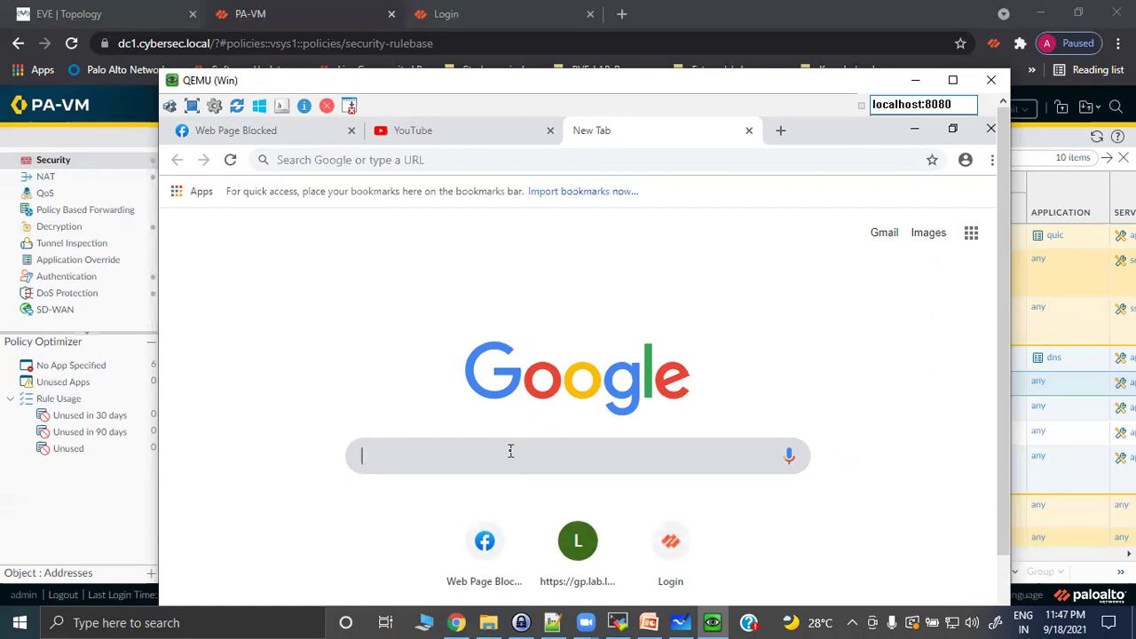
type("tinder")
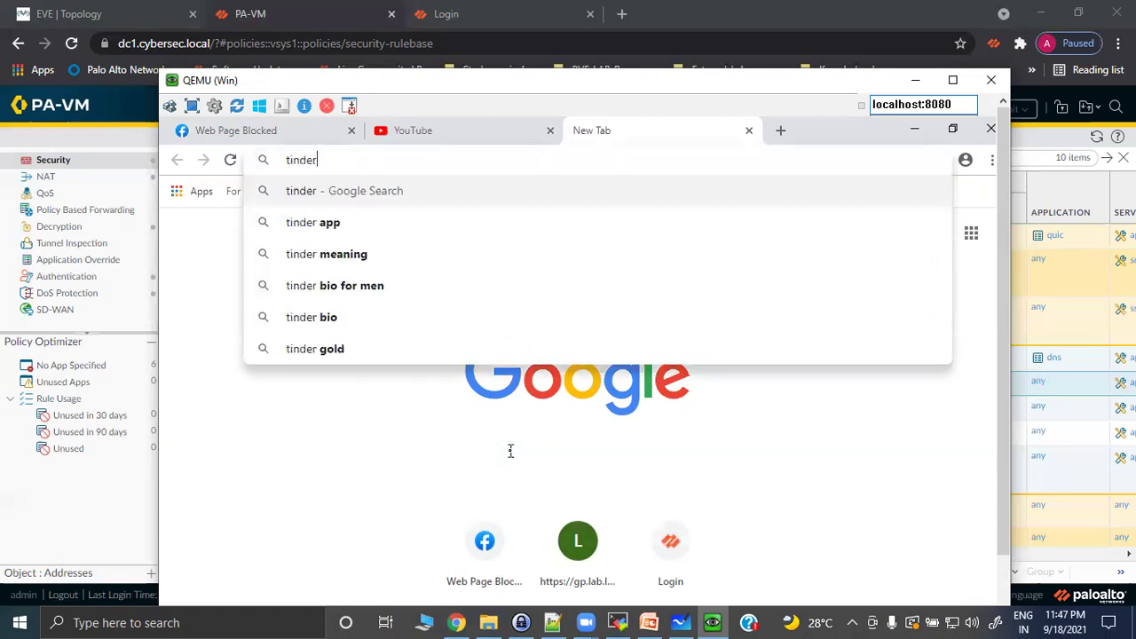
key("Return")
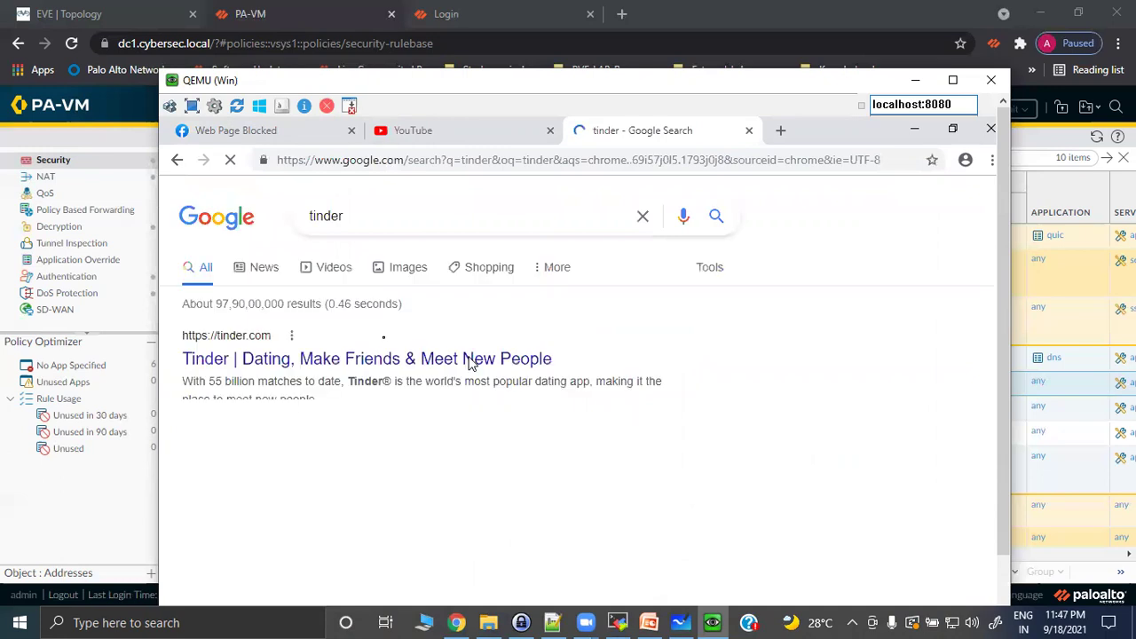
left_click(251, 365)
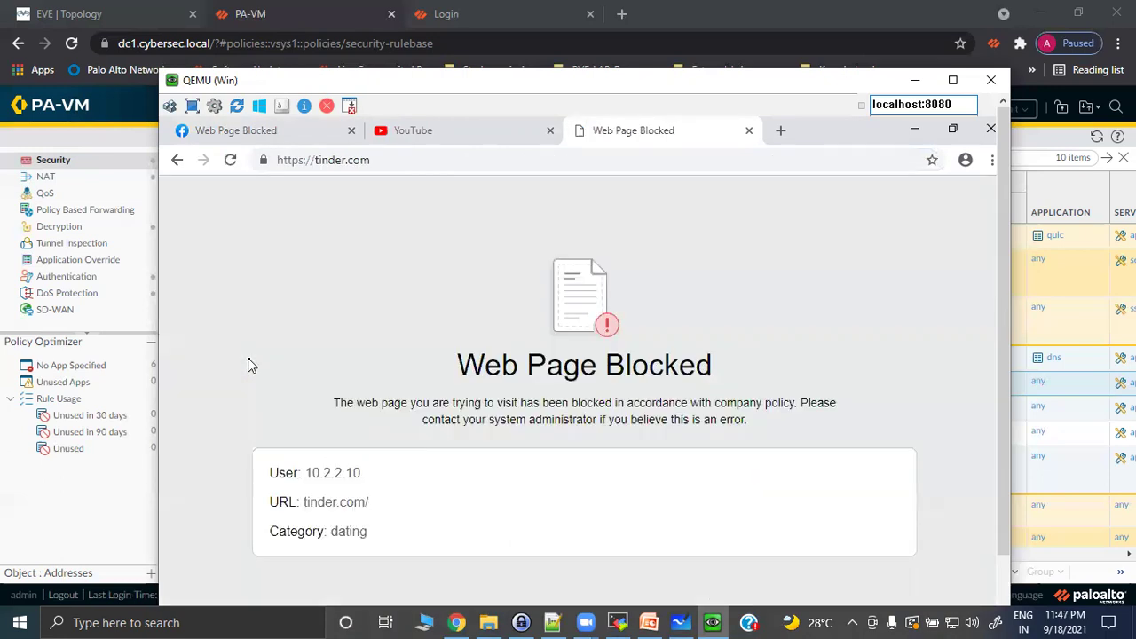
left_click(474, 146)
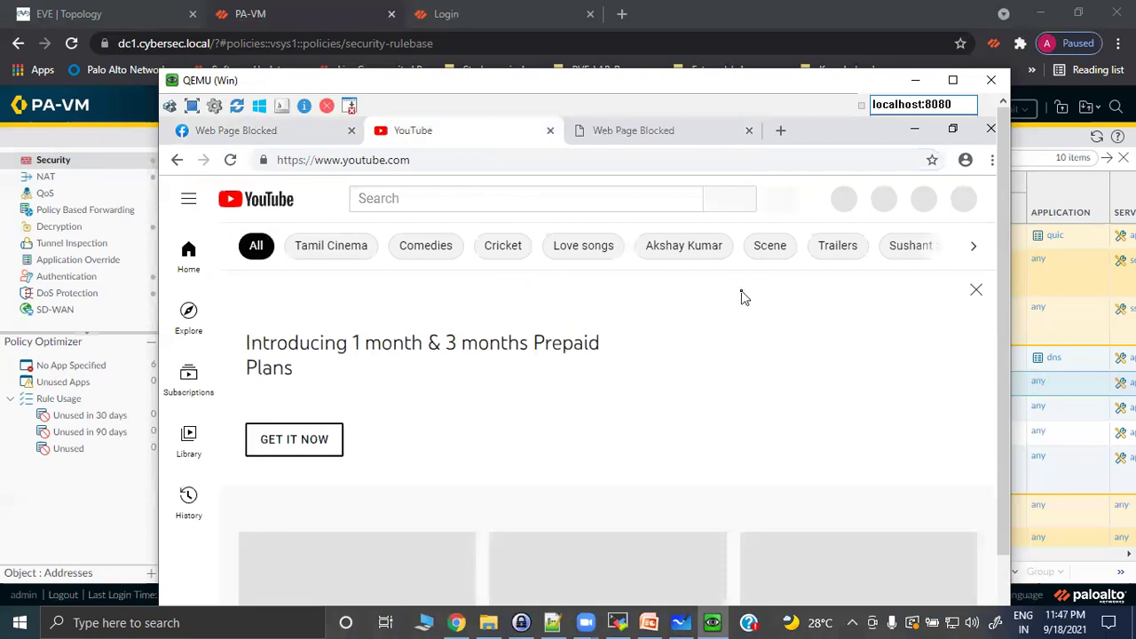
left_click(990, 80)
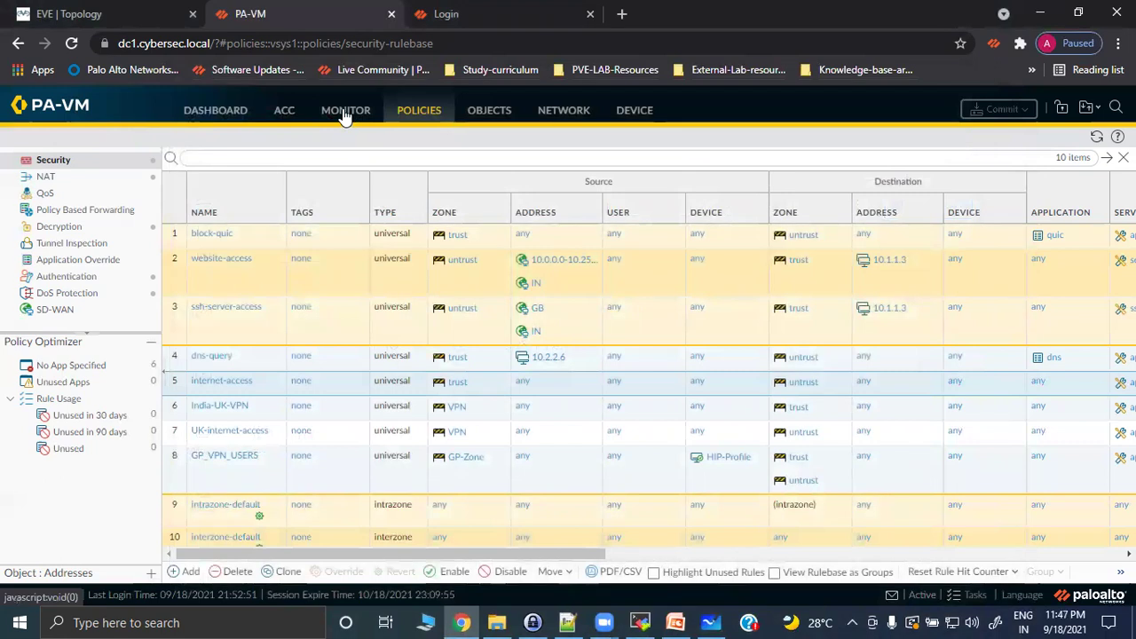
Open Monitor > URL Filtering logs and inspect the Action column for the Facebook entries.
left_click(344, 116)
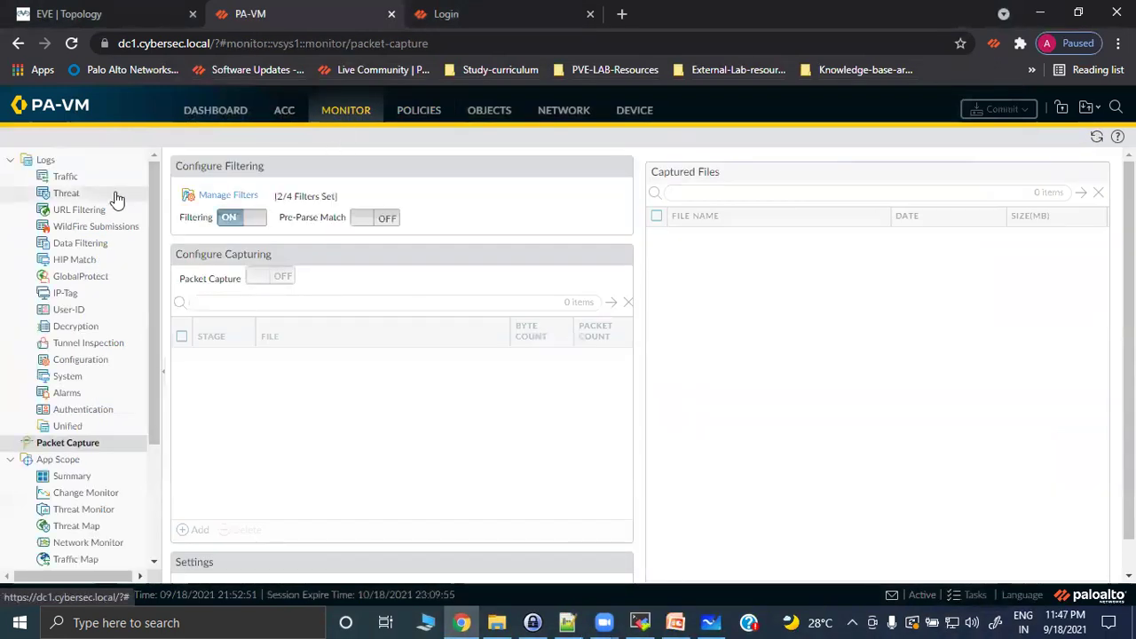
left_click(89, 209)
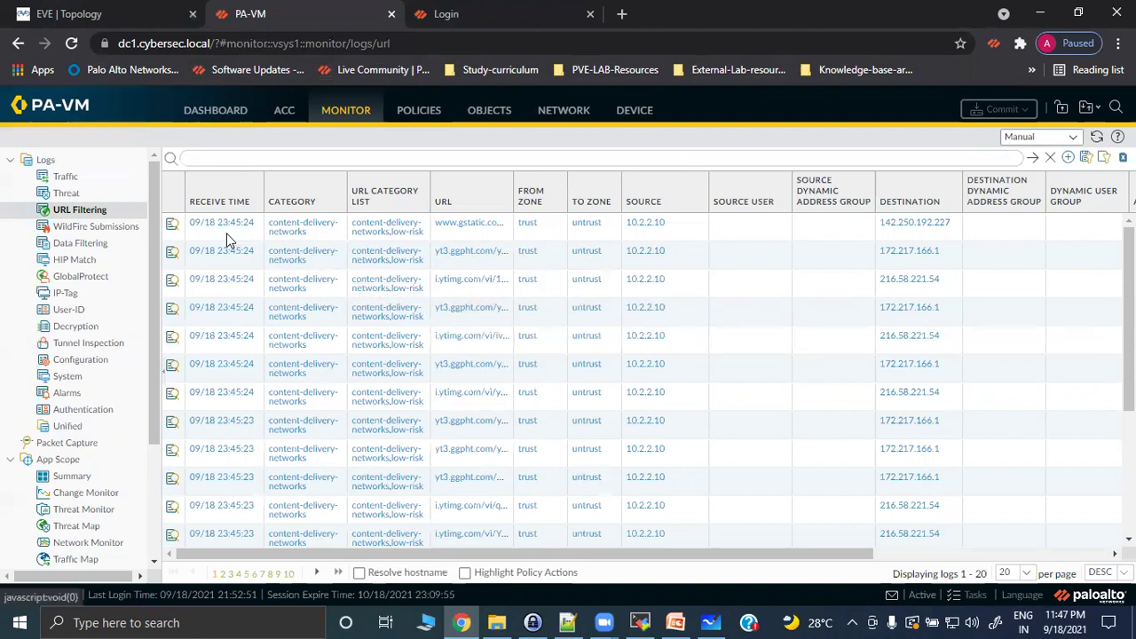
scroll(482, 318, "down", 3)
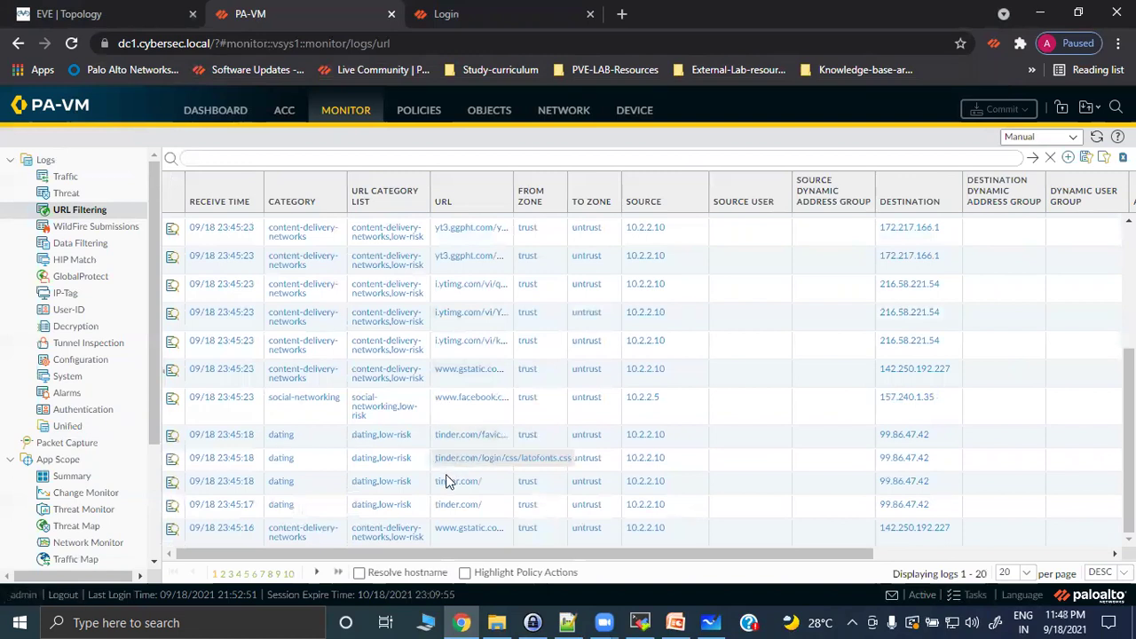
left_click_drag(680, 553, 862, 551)
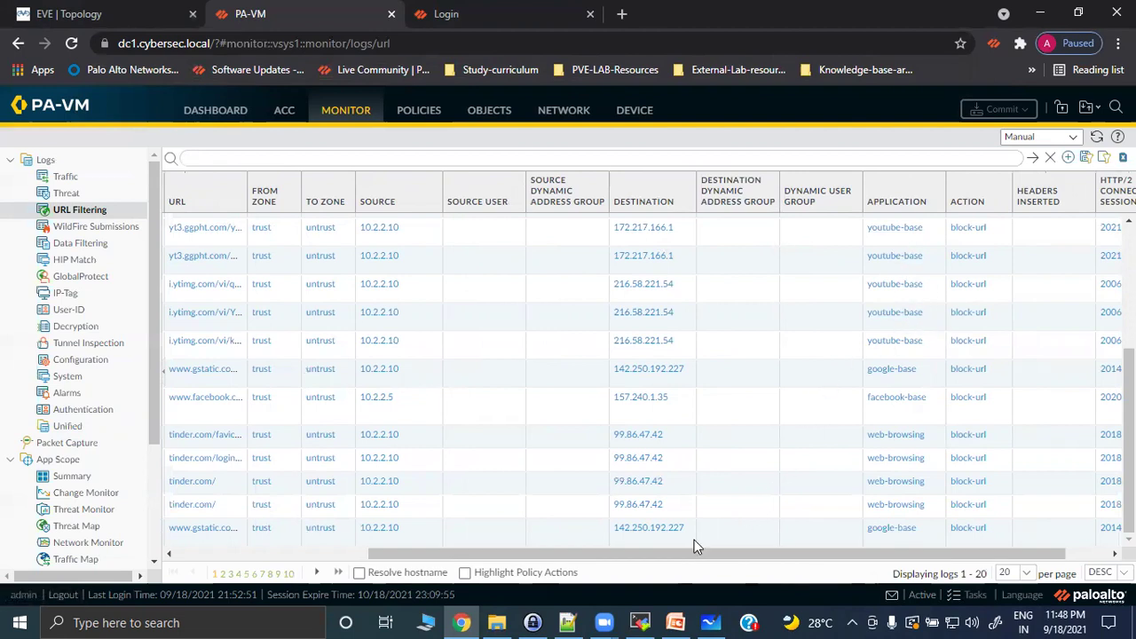
left_click_drag(650, 554, 717, 561)
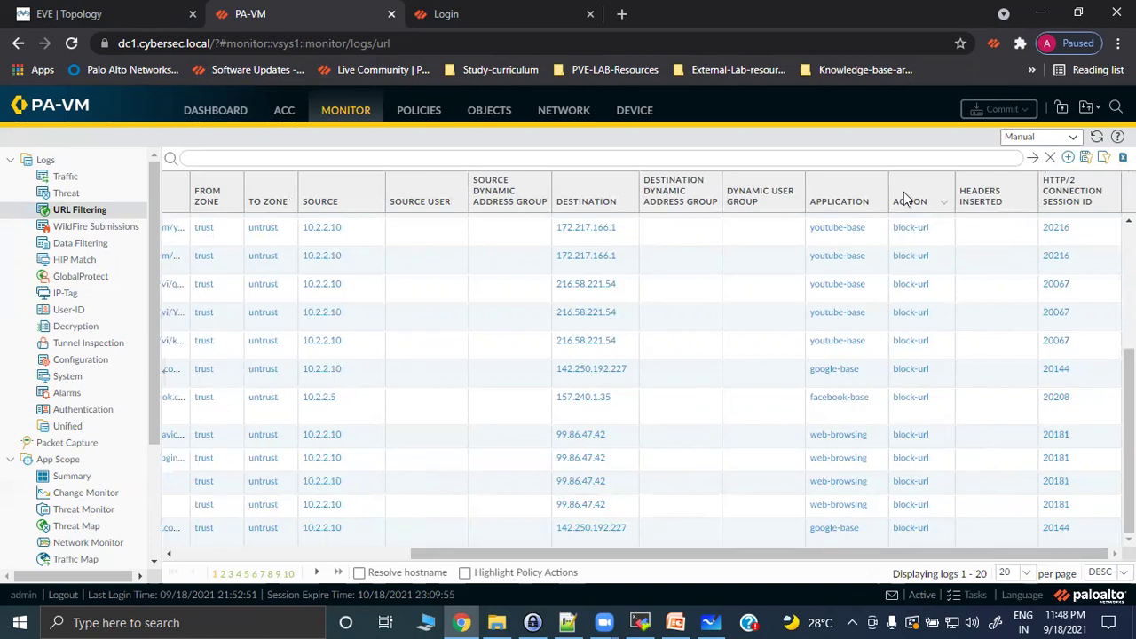
left_click_drag(733, 559, 388, 559)
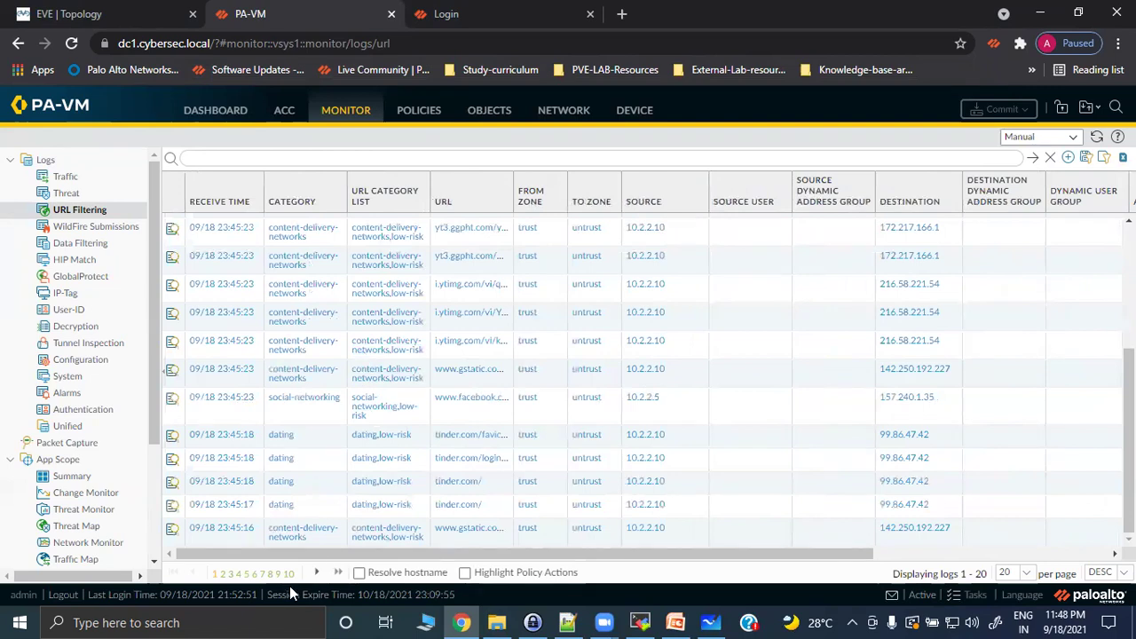
On the next log page, open the detailed view of the 09/18 23:44:15 facebook entry.
left_click(224, 574)
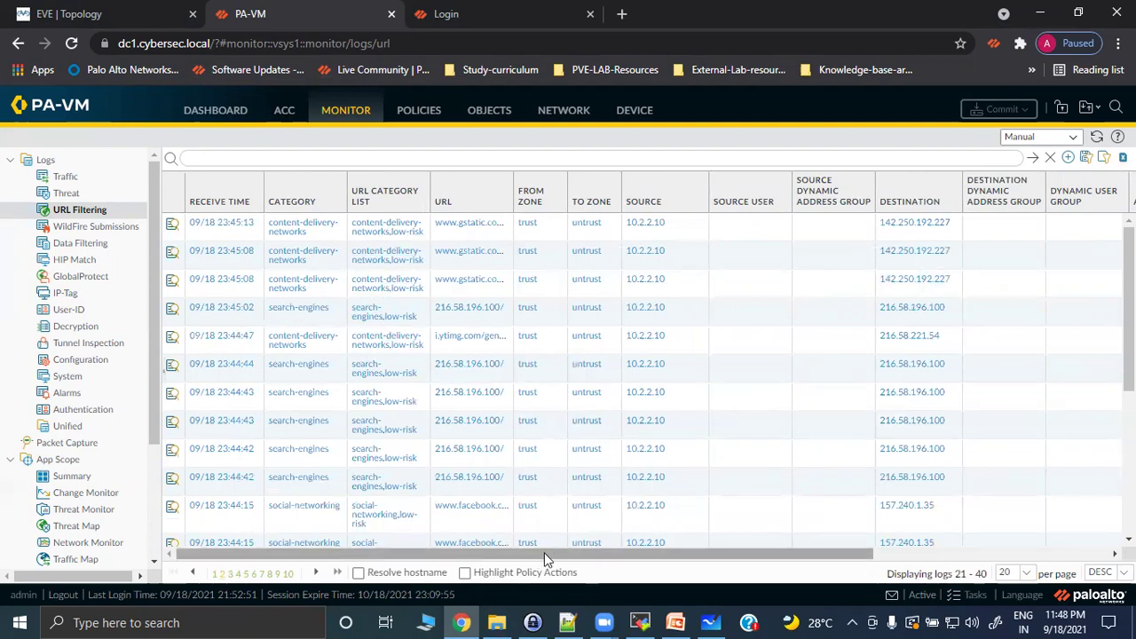
scroll(481, 432, "down", 3)
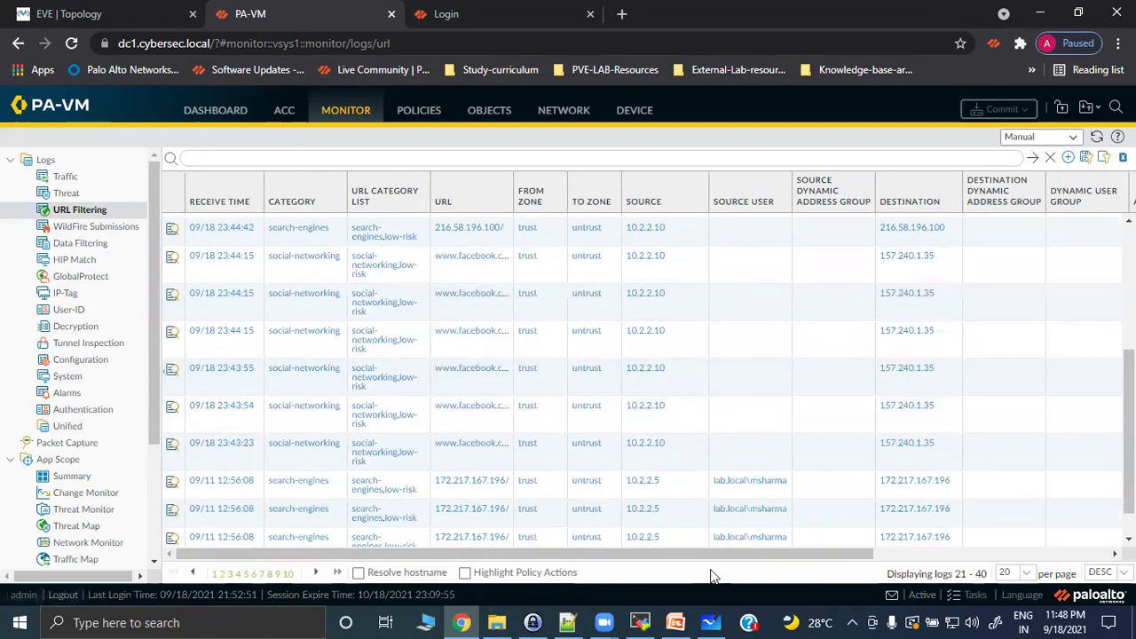
left_click_drag(701, 558, 956, 559)
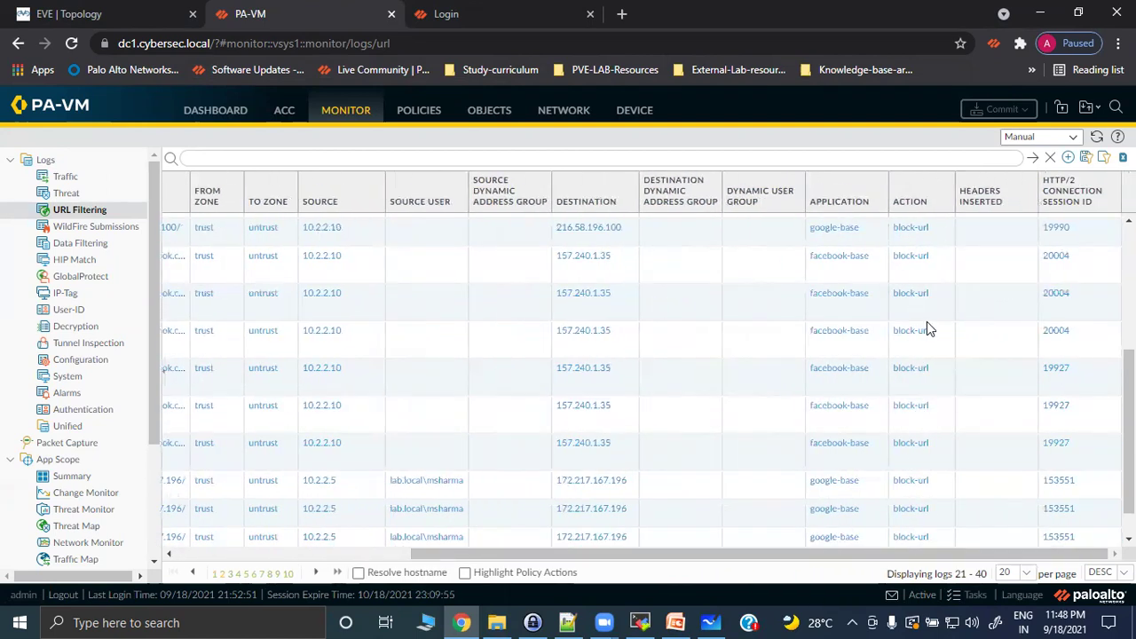
left_click_drag(824, 555, 530, 557)
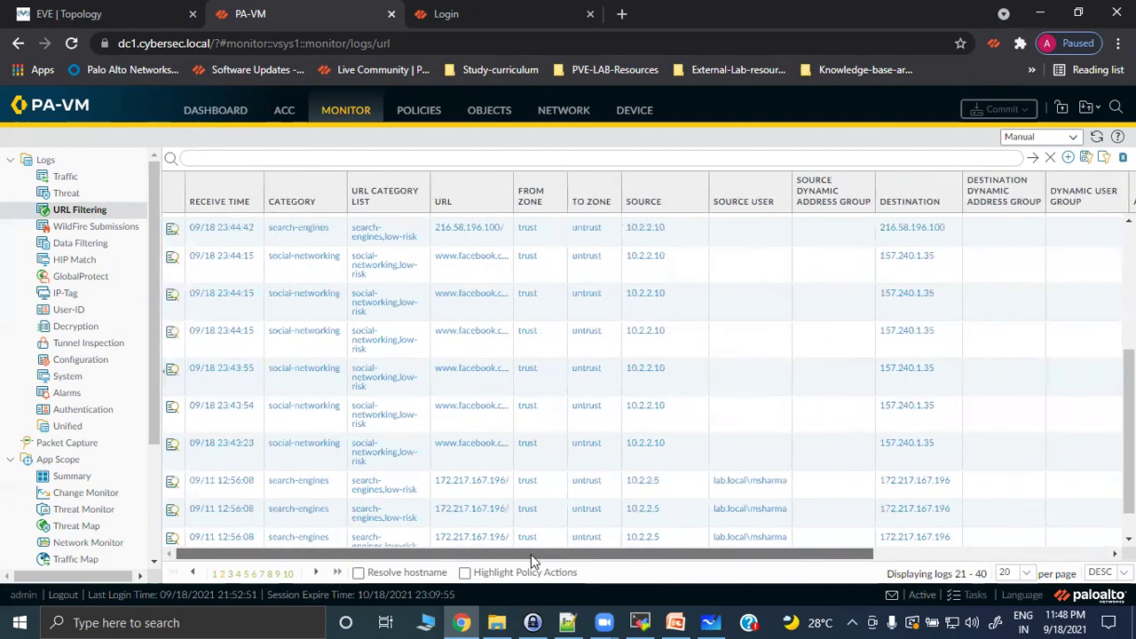
left_click(173, 300)
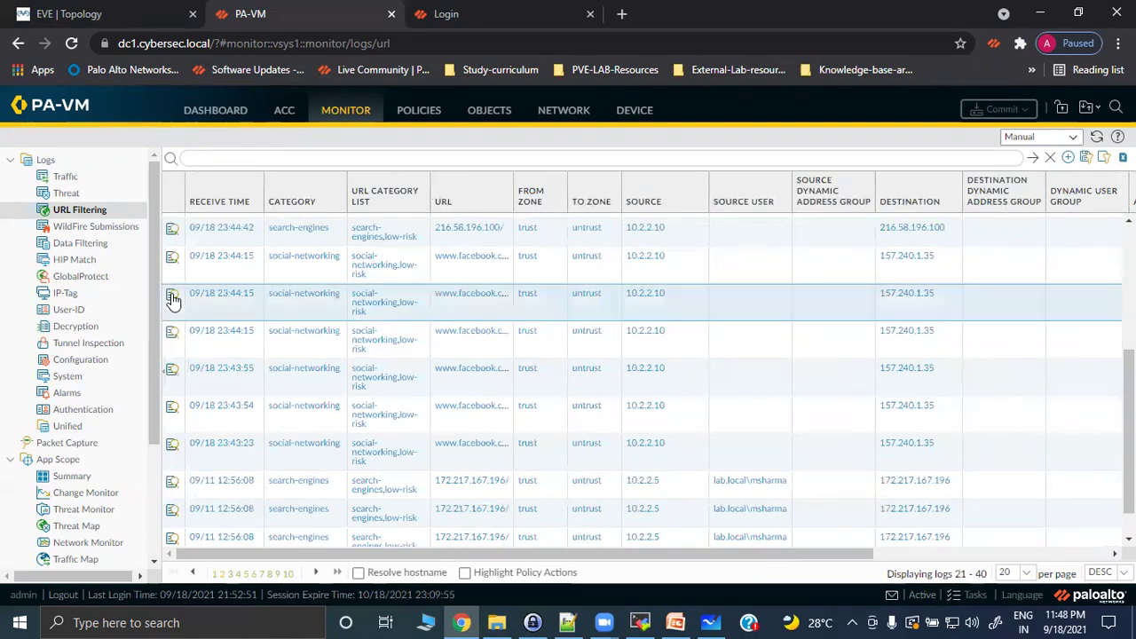
left_click(172, 299)
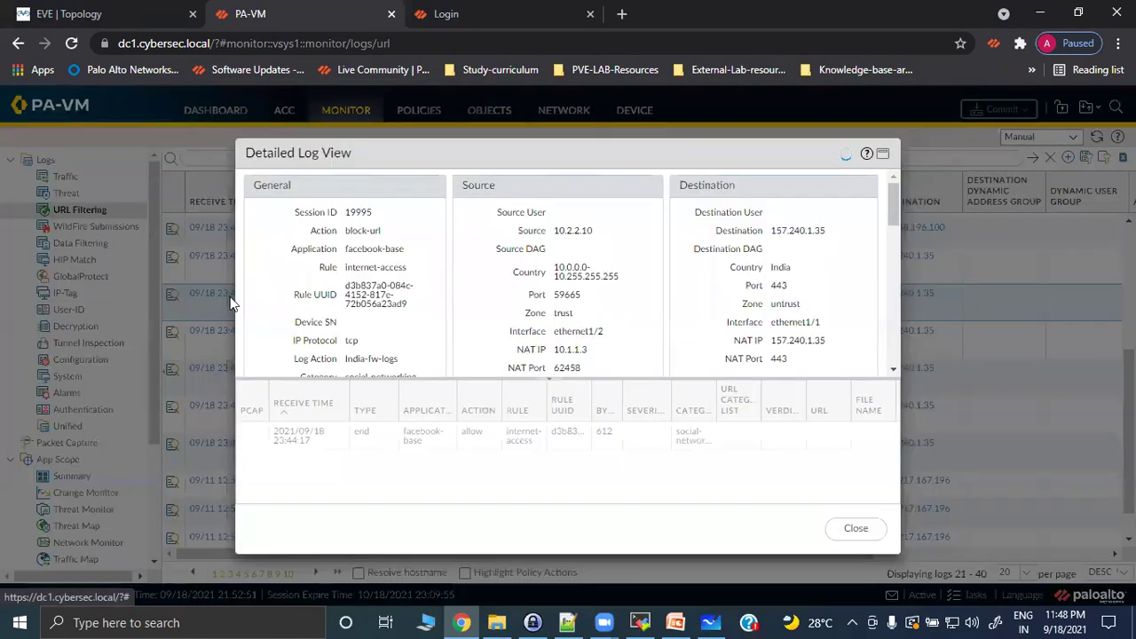
Highlight the log's facebook-base app, block-url action, session 19995, rule UUID and internet-access rule.
left_click_drag(346, 252, 407, 252)
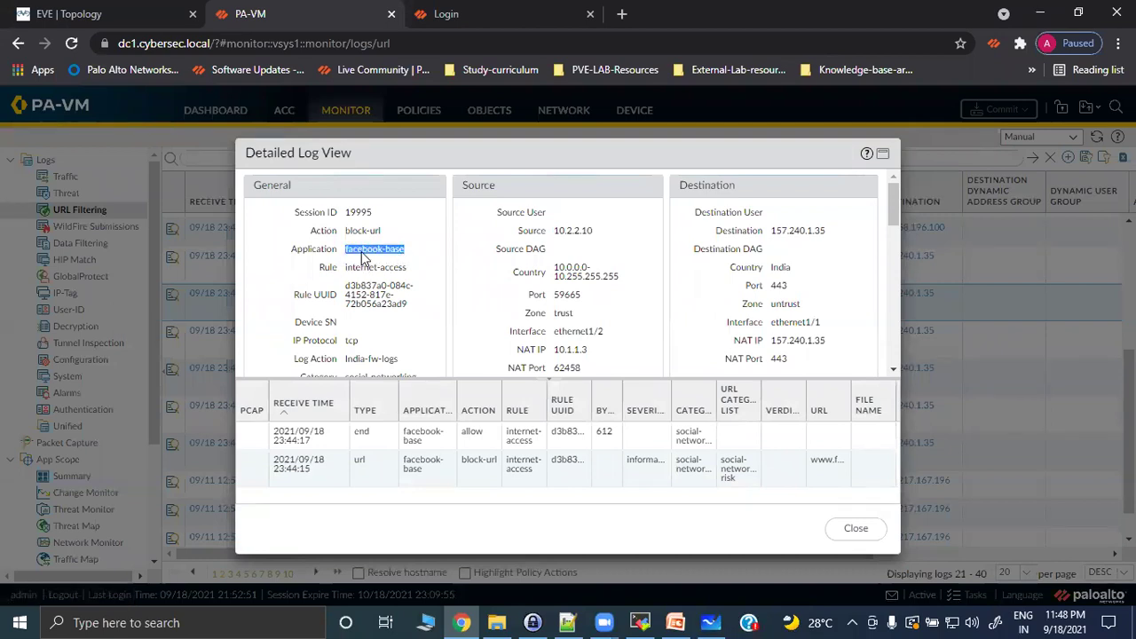
left_click_drag(347, 230, 366, 233)
double_click(358, 214)
left_click_drag(345, 286, 413, 314)
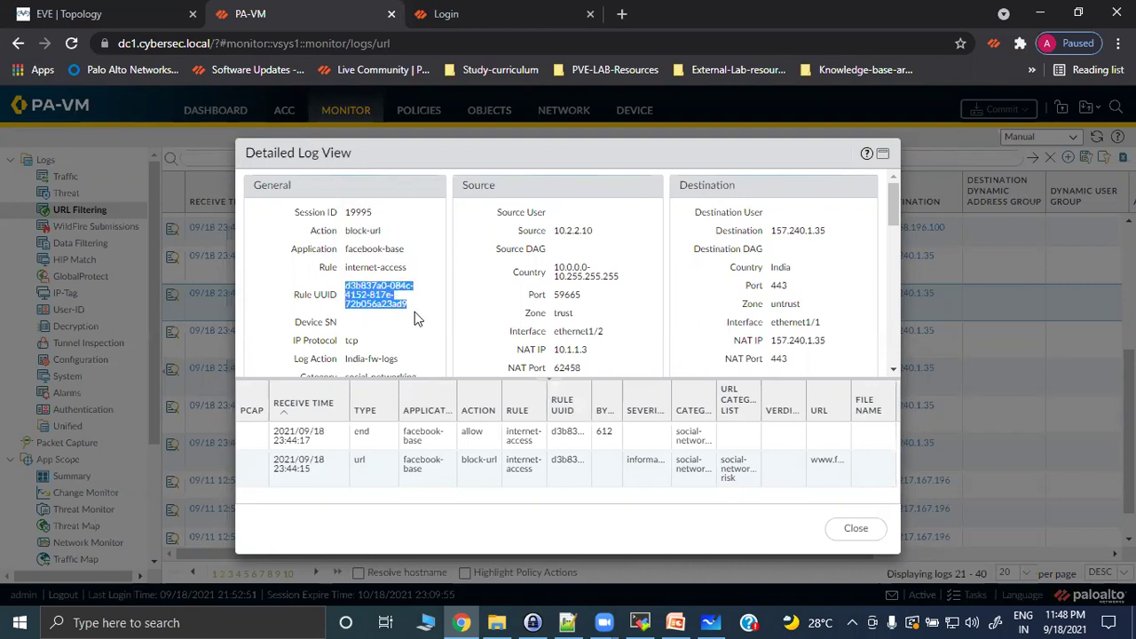
left_click_drag(347, 270, 409, 277)
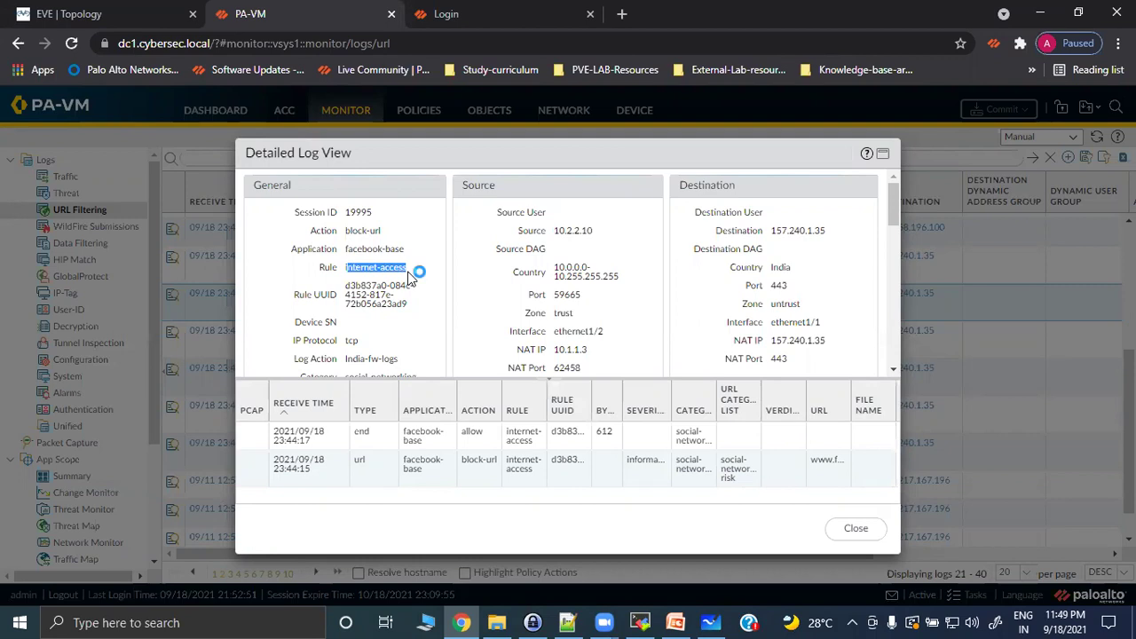
scroll(544, 330, "down", 1)
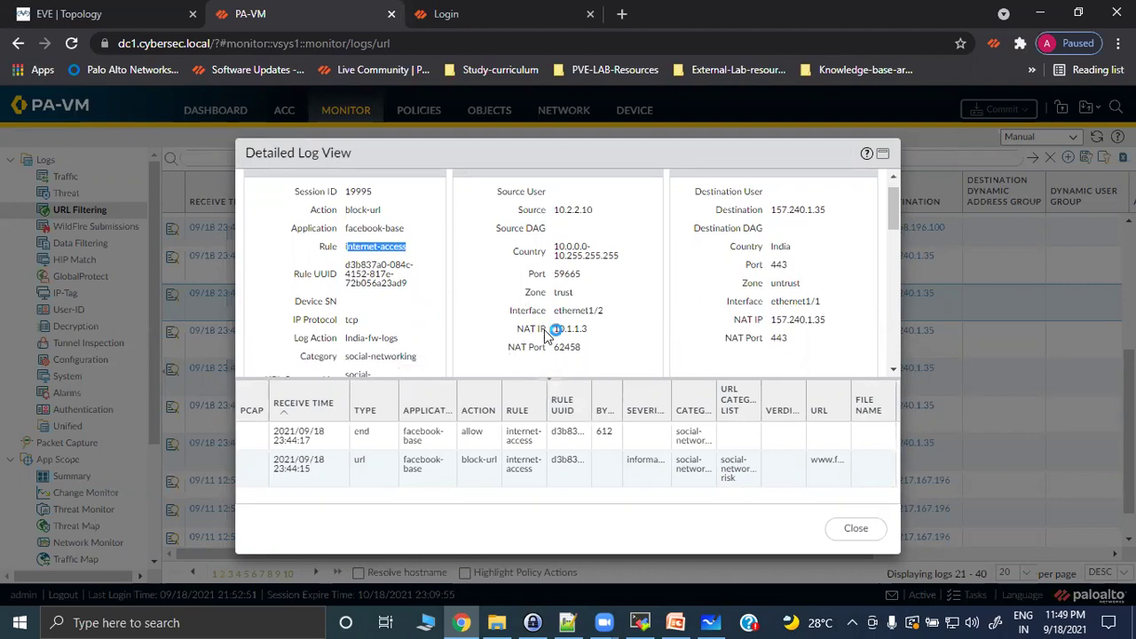
scroll(544, 330, "down", 10)
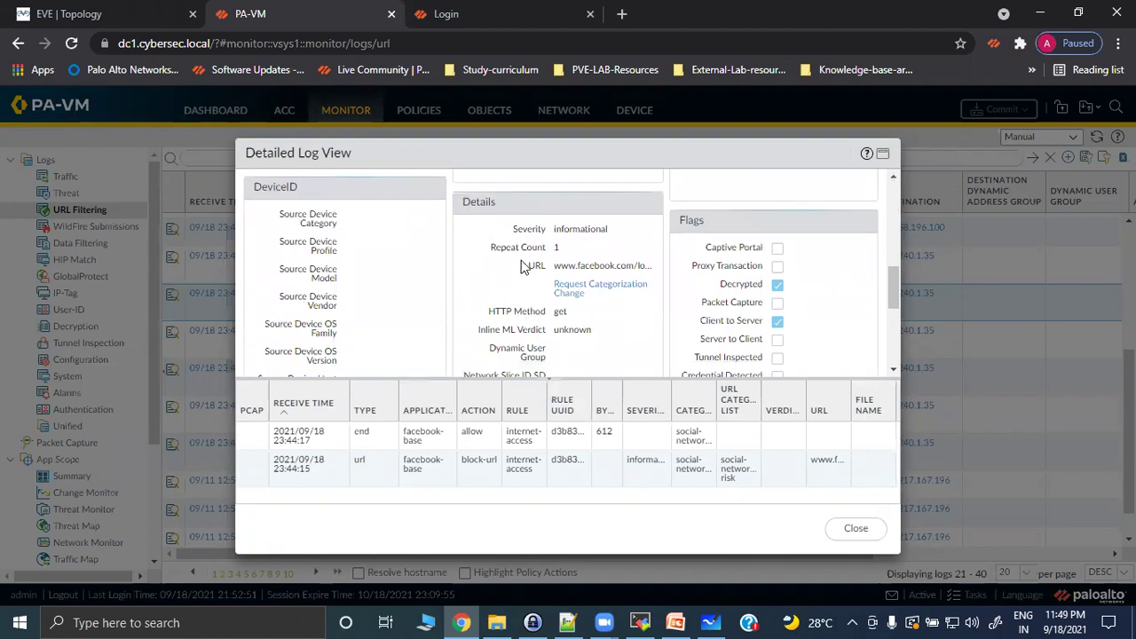
Open a Request Categorization Change for the URL, browse categories, then cancel it.
left_click(575, 289)
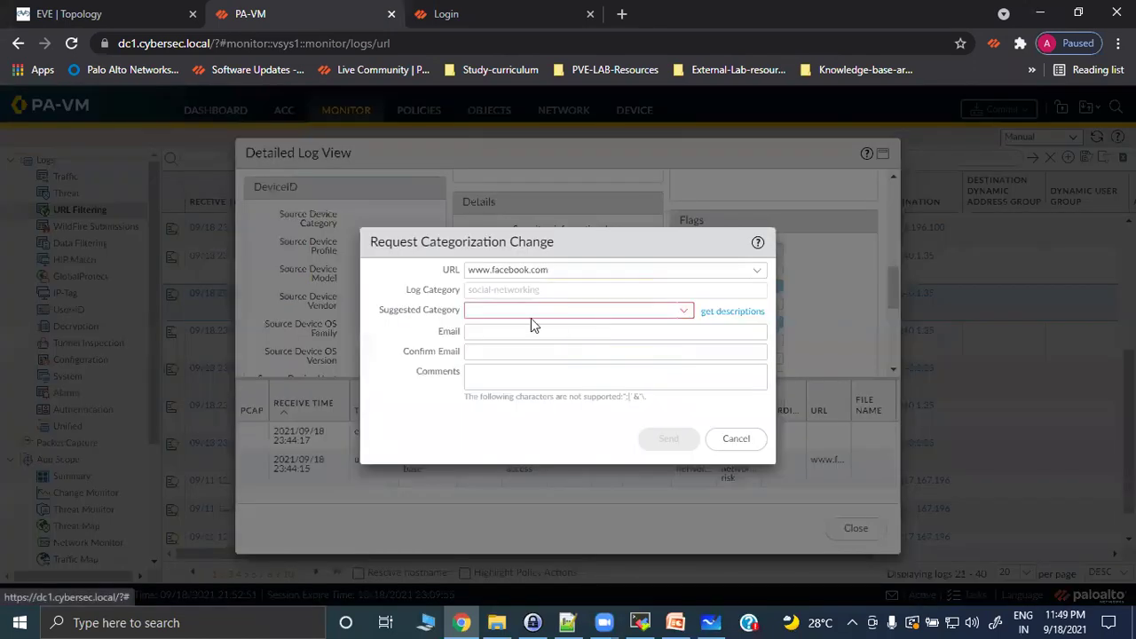
left_click(685, 312)
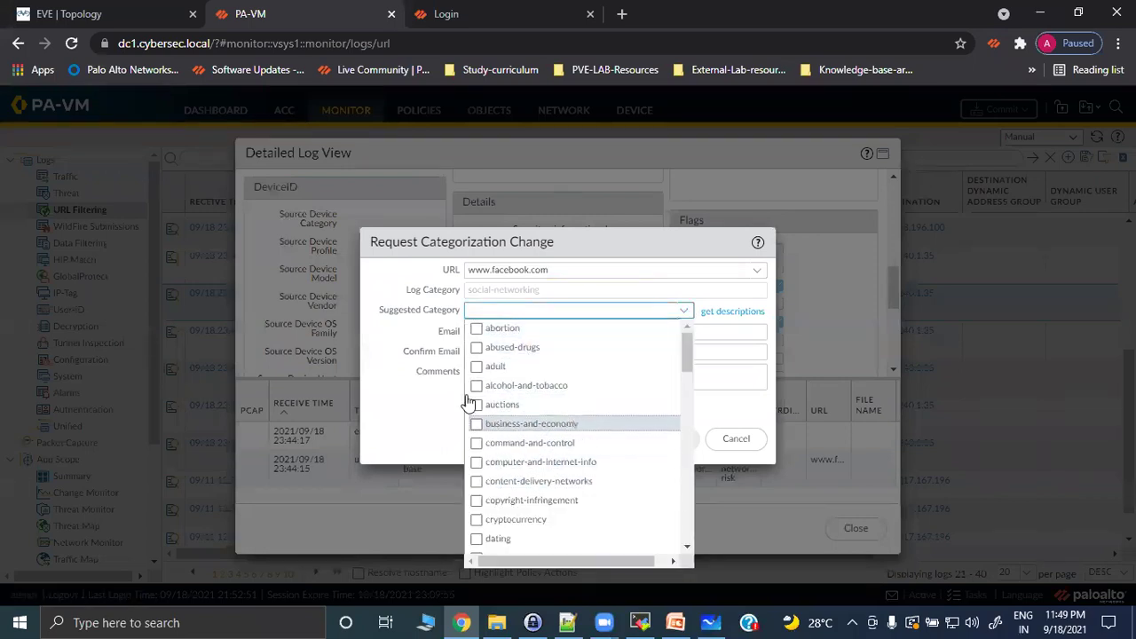
left_click(439, 388)
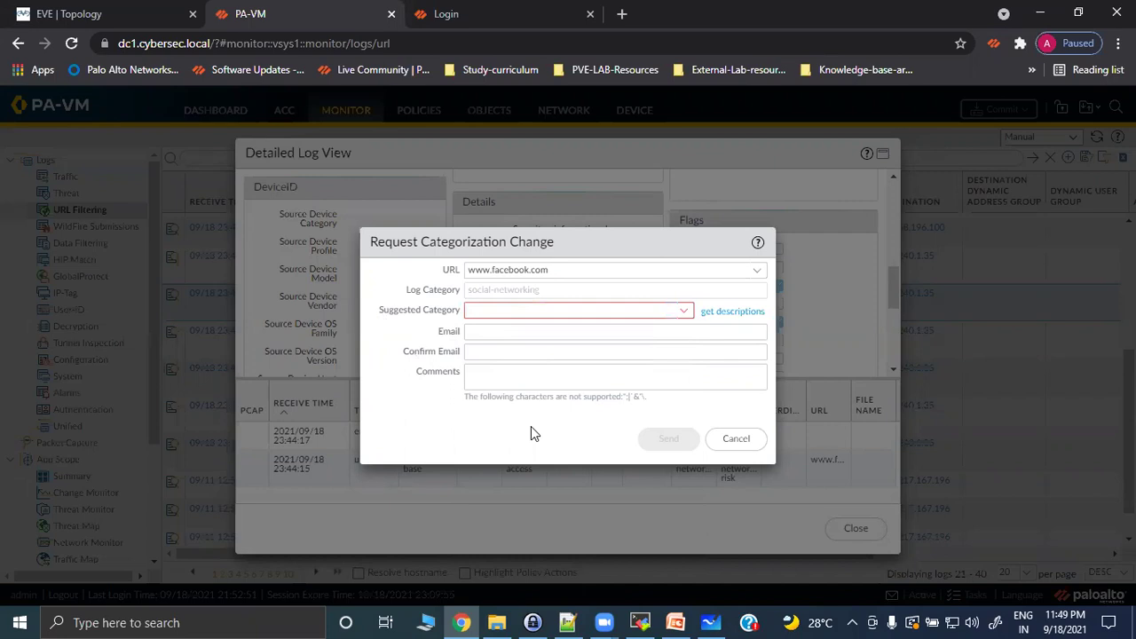
left_click(736, 437)
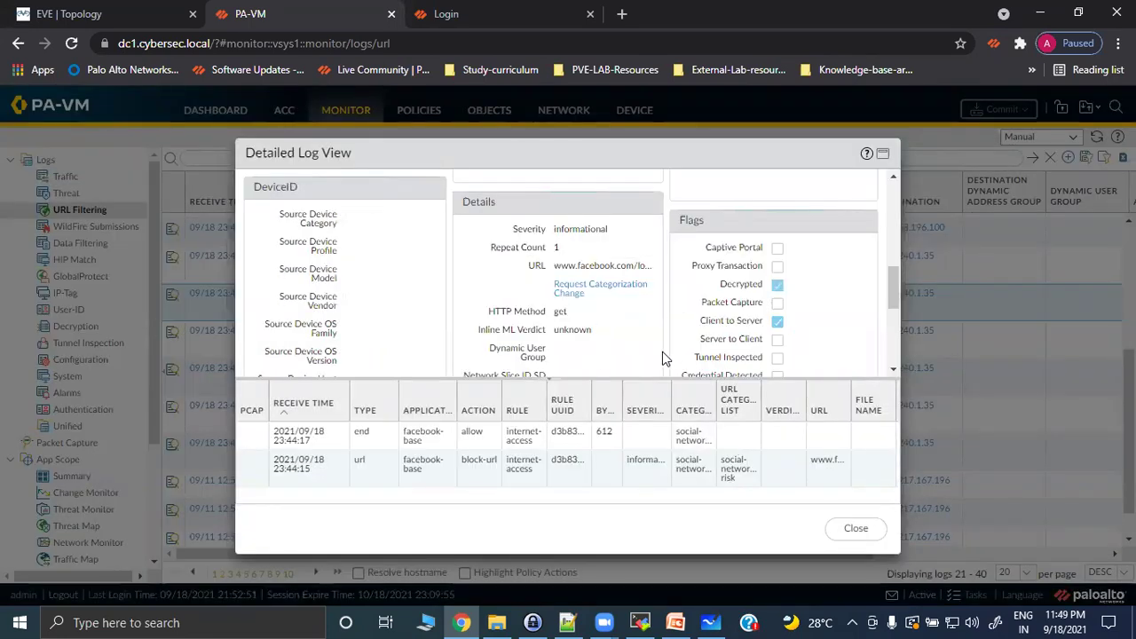
scroll(664, 320, "down", 5)
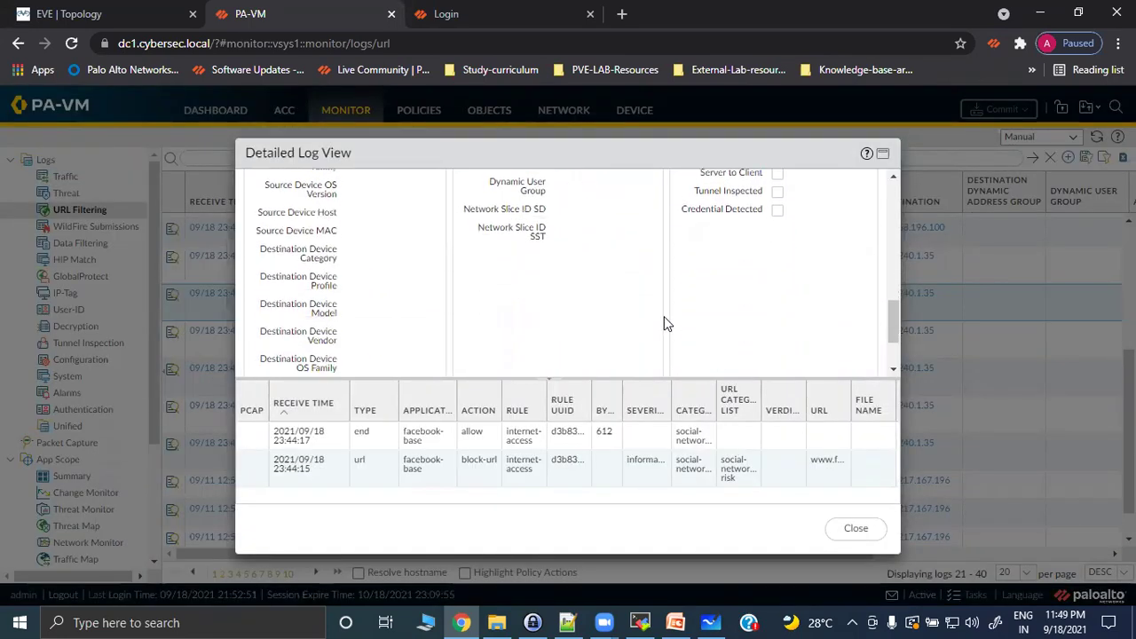
scroll(664, 319, "up", 10)
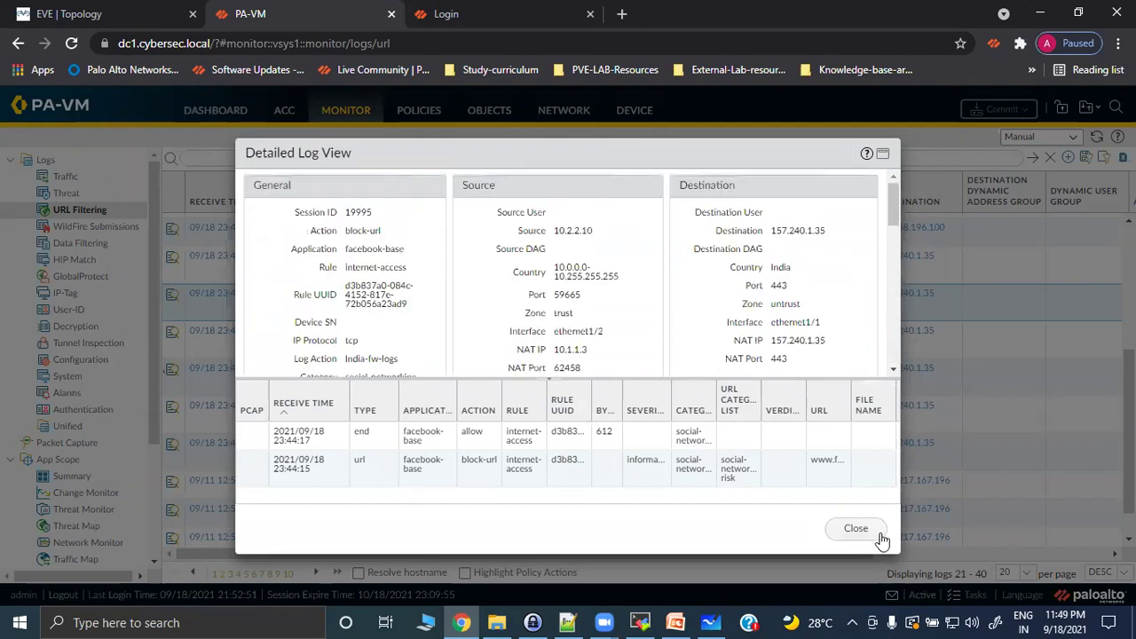
Close the Detailed Log View and return to the Security policy rulebase.
left_click(856, 528)
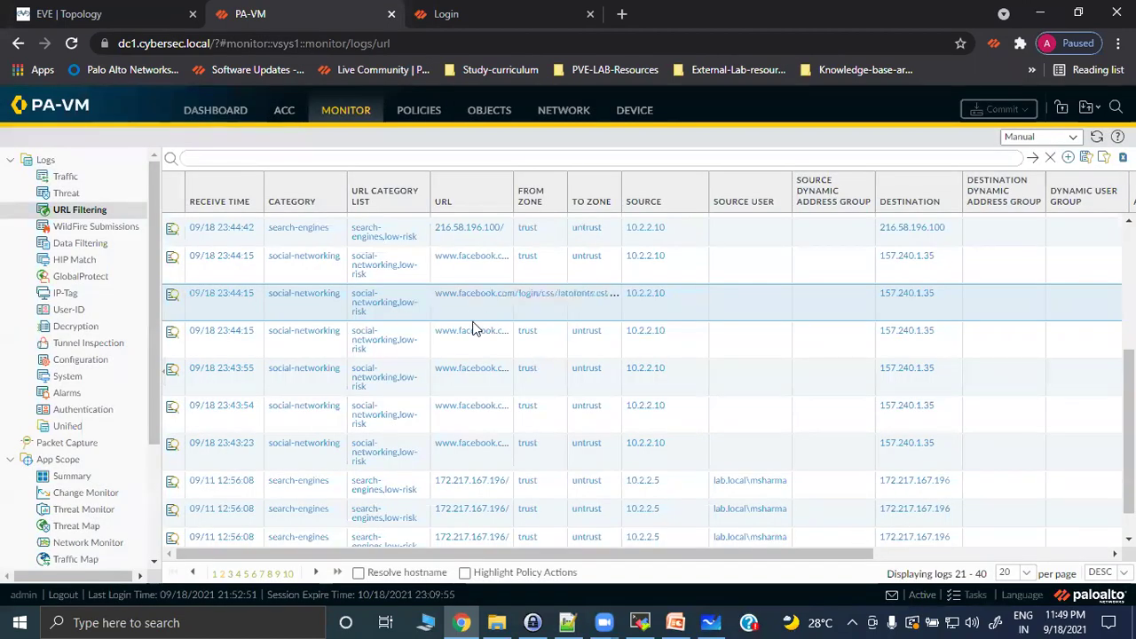
scroll(433, 330, "up", 3)
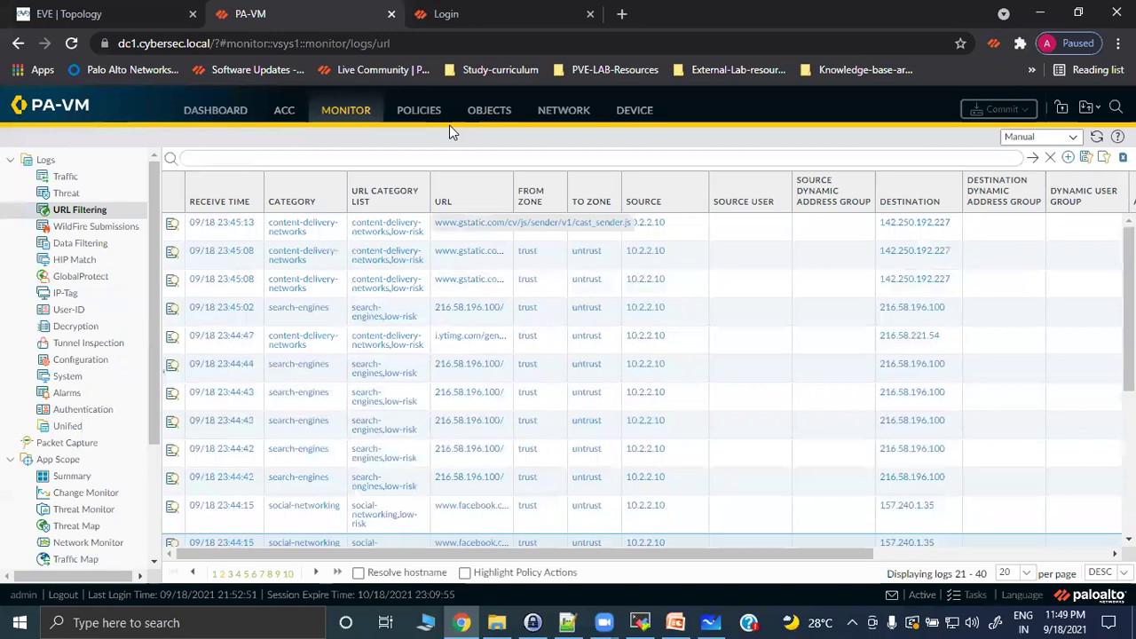
left_click(417, 112)
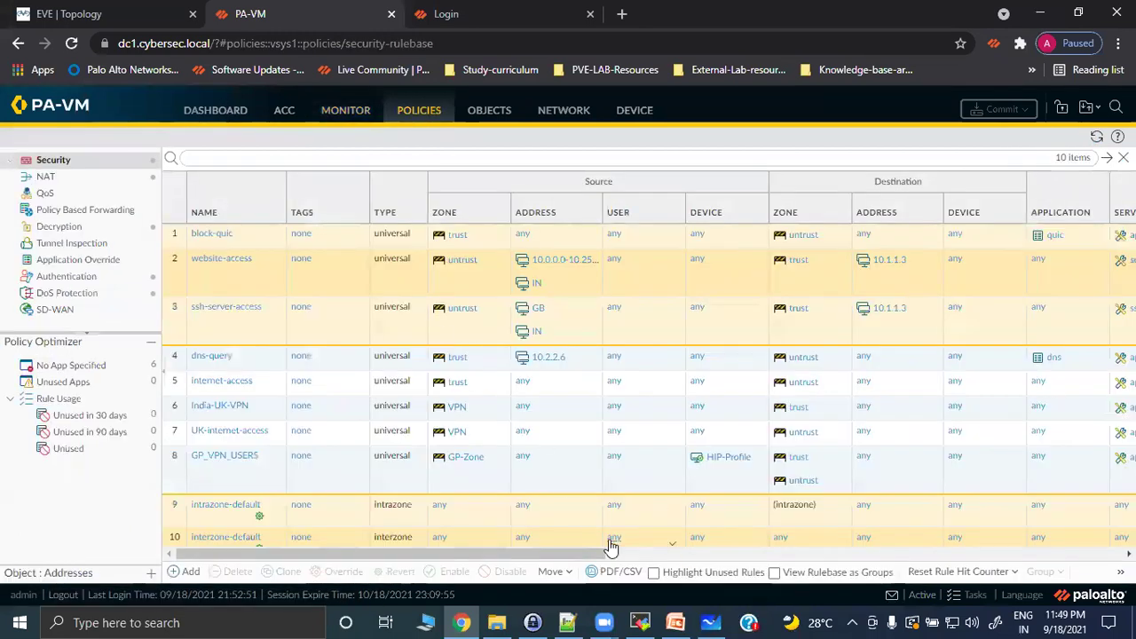
left_click(98, 14)
left_click(182, 513)
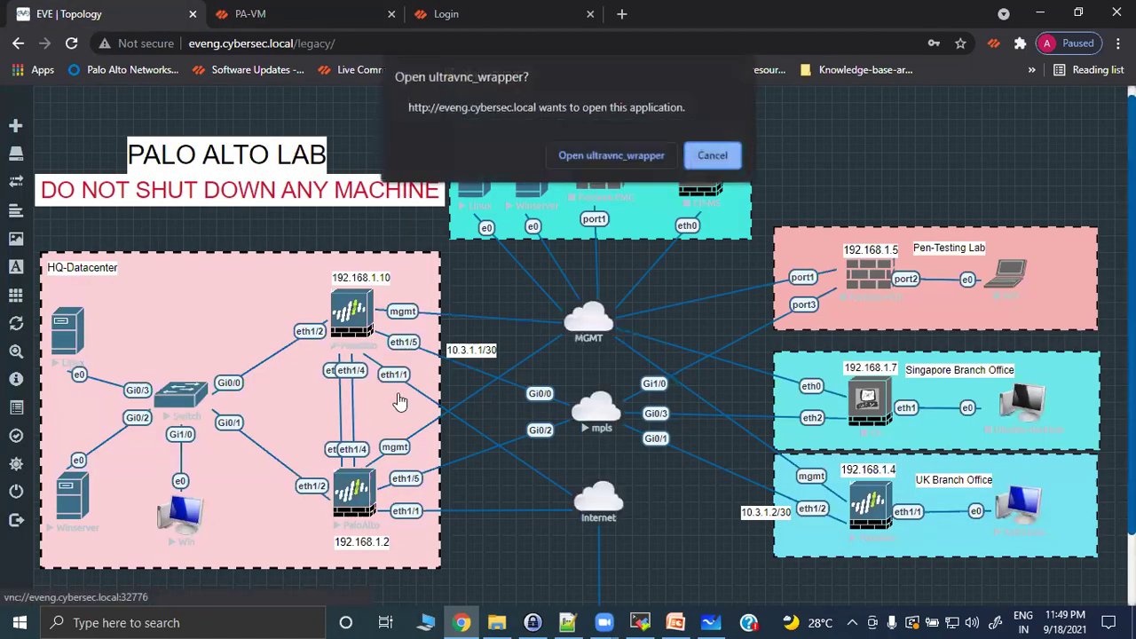
left_click(590, 148)
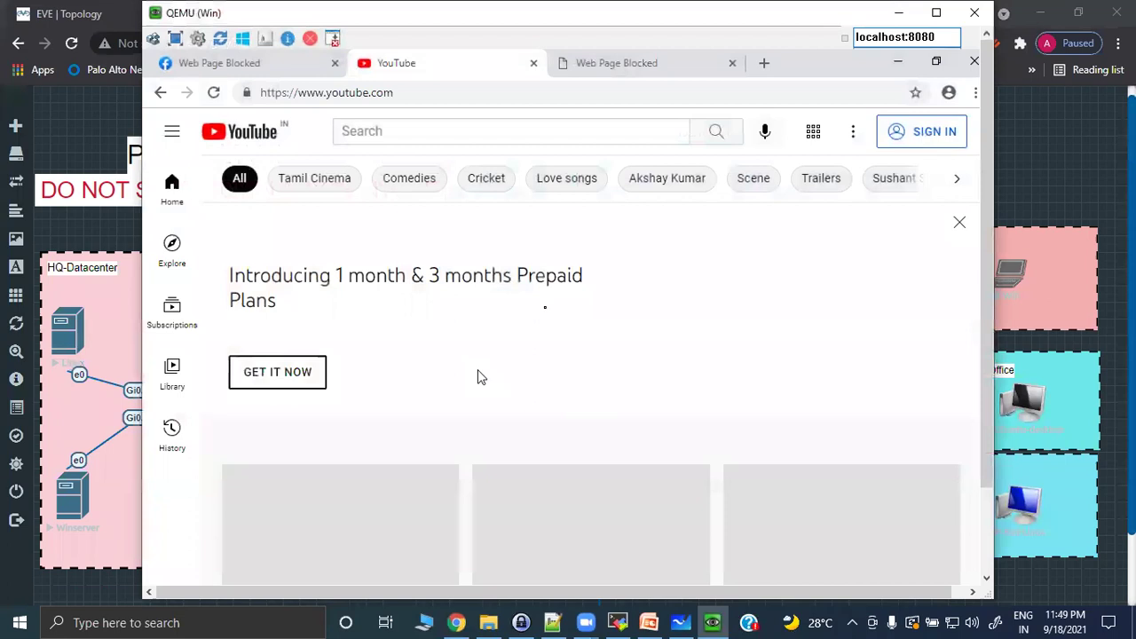
left_click(237, 66)
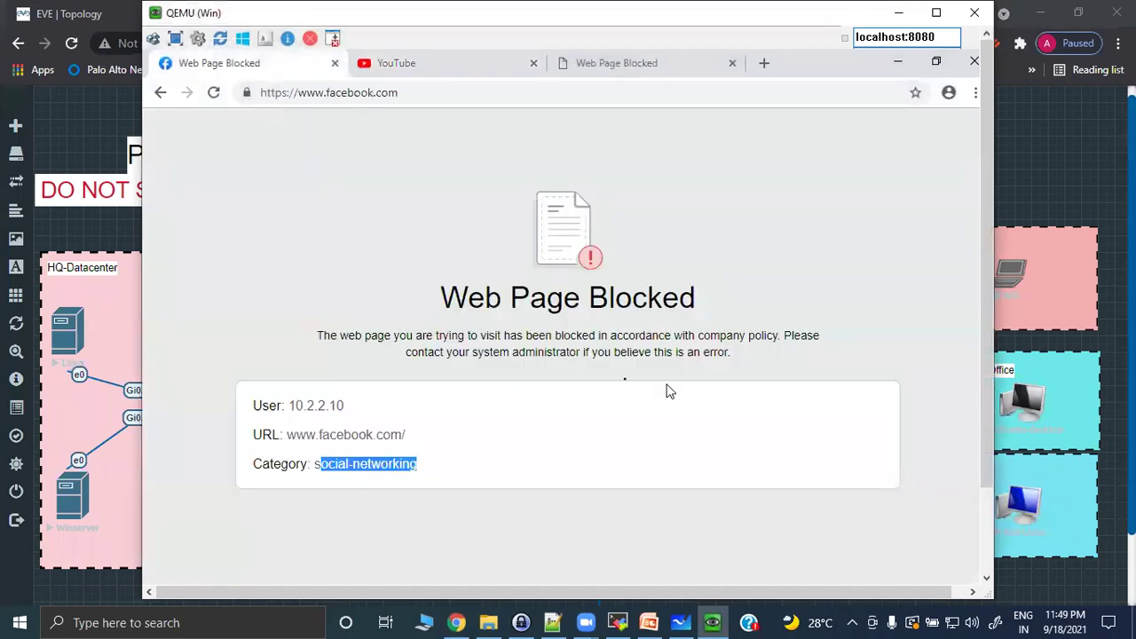
left_click(683, 71)
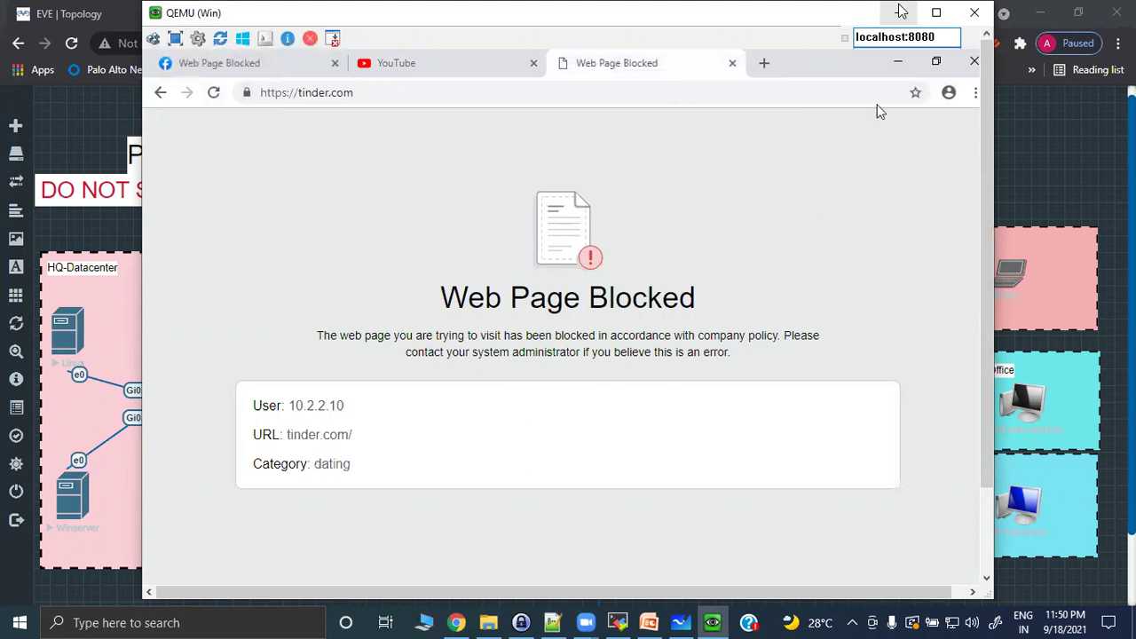
left_click(899, 13)
Create a new security rule named block-category with source zone trust.
left_click(266, 13)
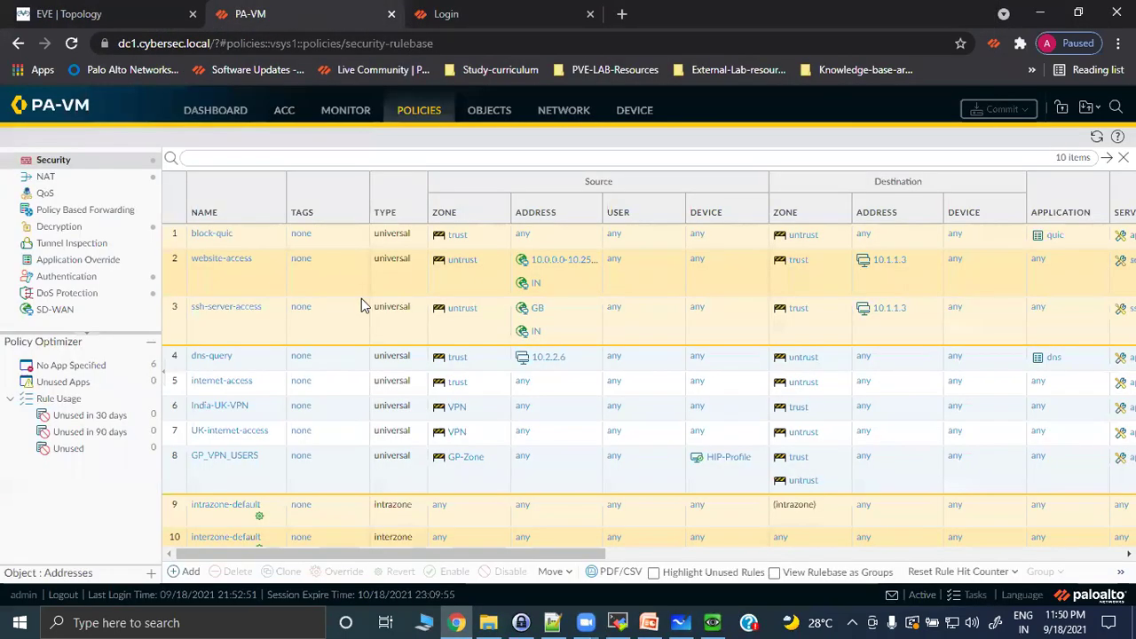
left_click(186, 572)
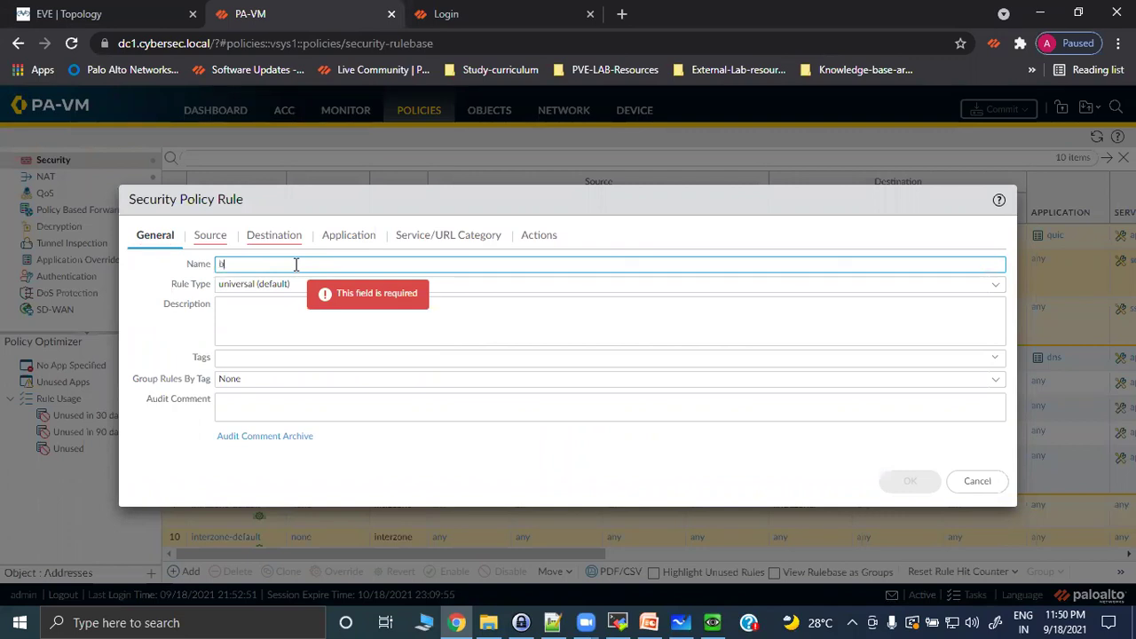
type("block-category")
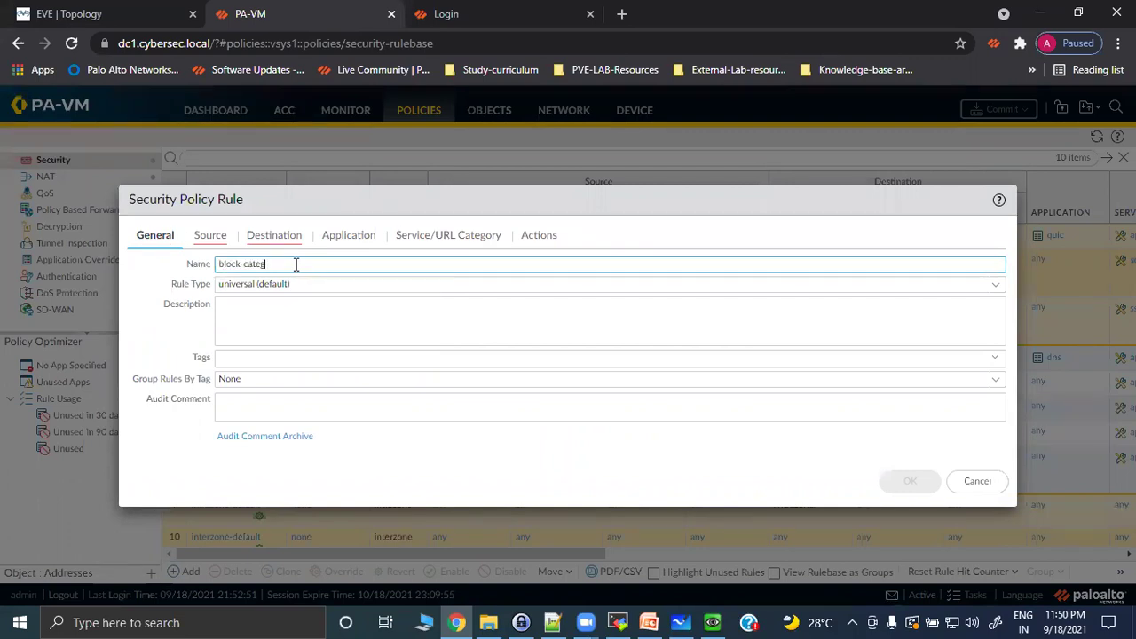
left_click(211, 235)
left_click(153, 442)
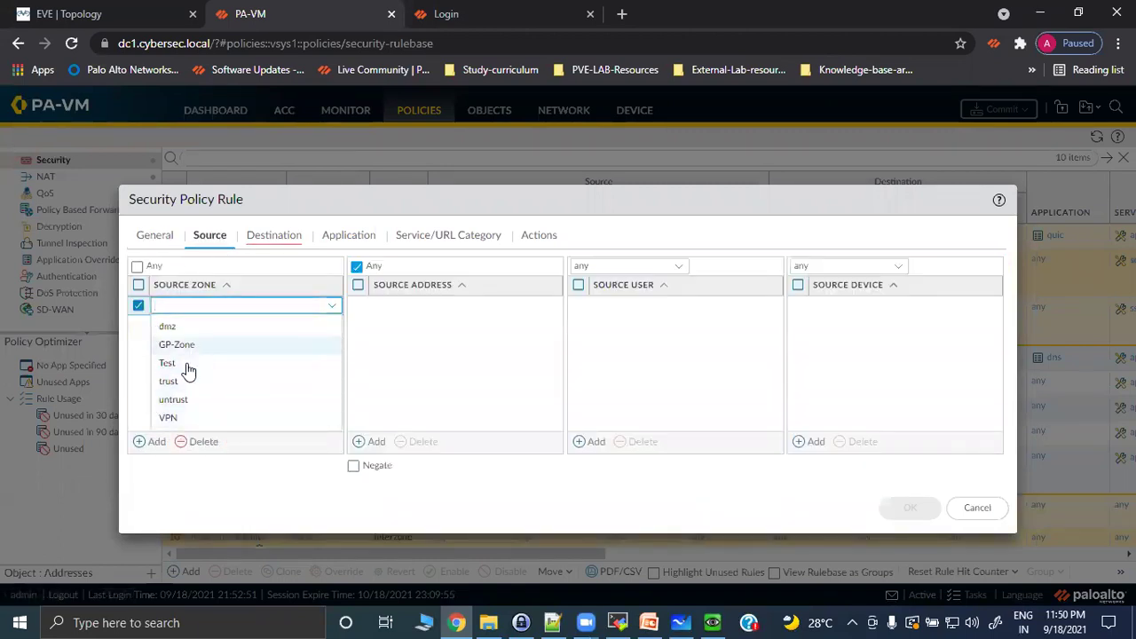
left_click(177, 382)
Set the rule's destination zone to untrust and add the news URL category.
left_click(275, 237)
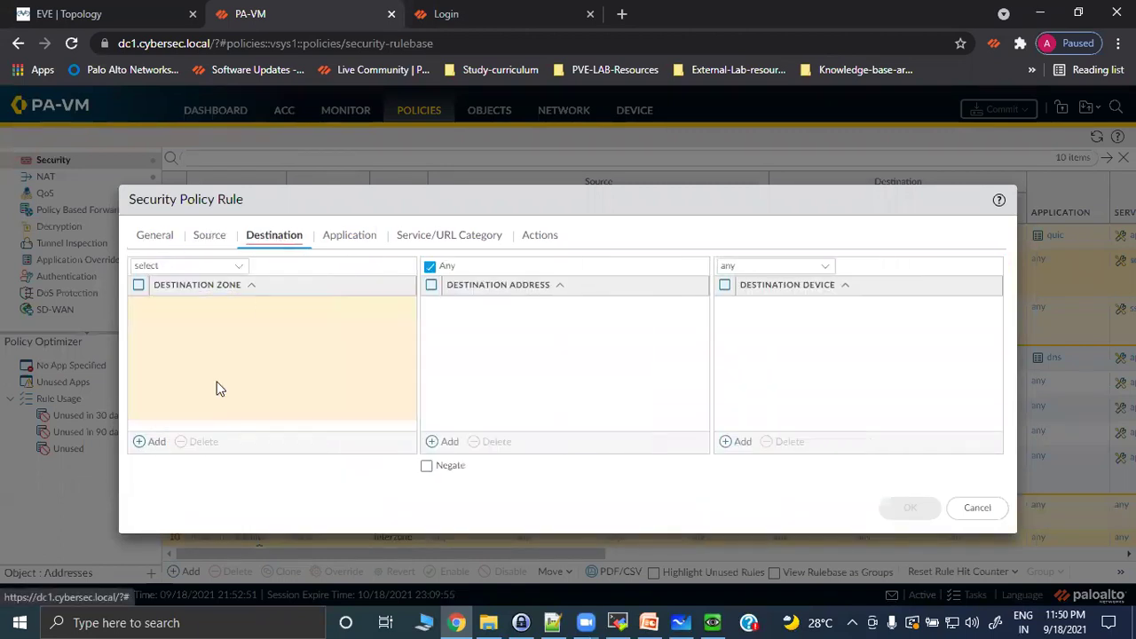
left_click(151, 442)
left_click(168, 401)
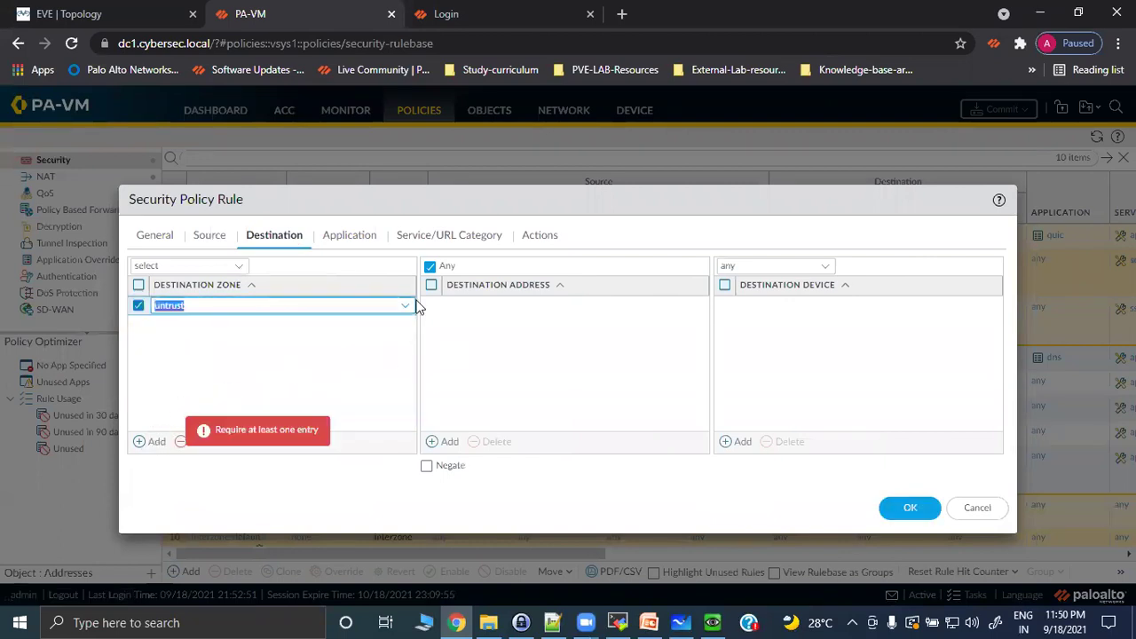
left_click(444, 236)
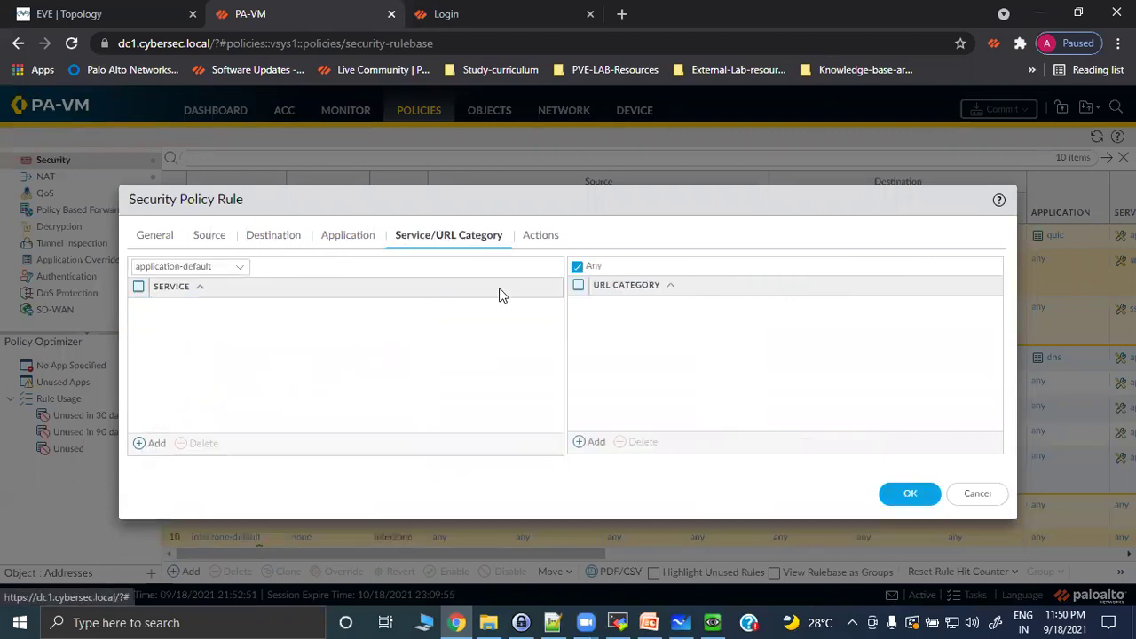
left_click(591, 442)
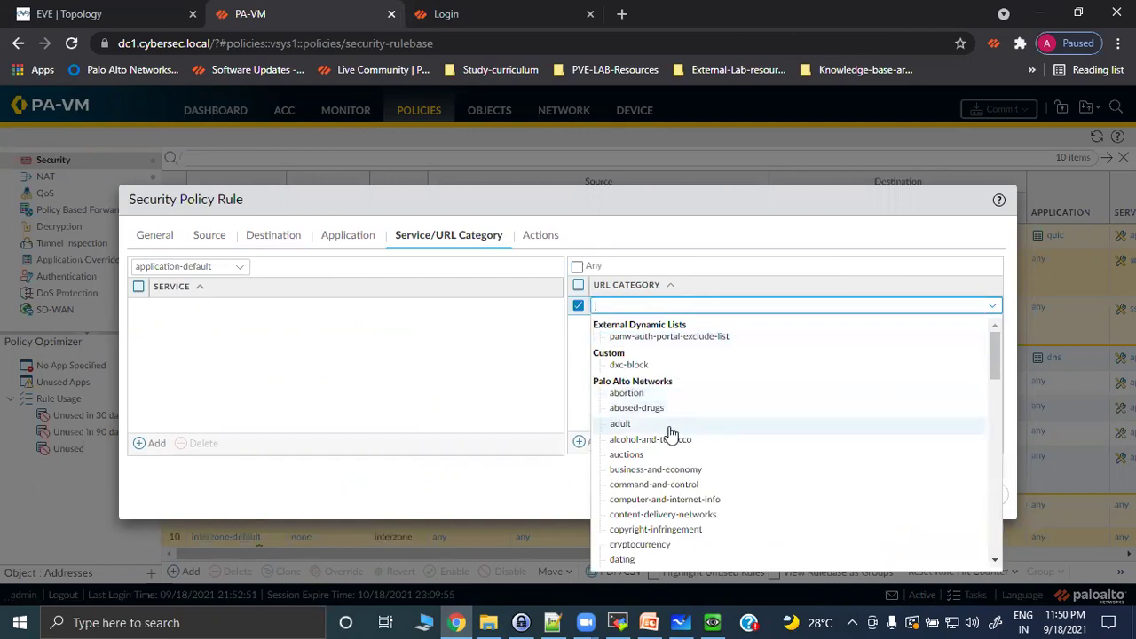
scroll(668, 435, "down", 1)
scroll(667, 435, "down", 2)
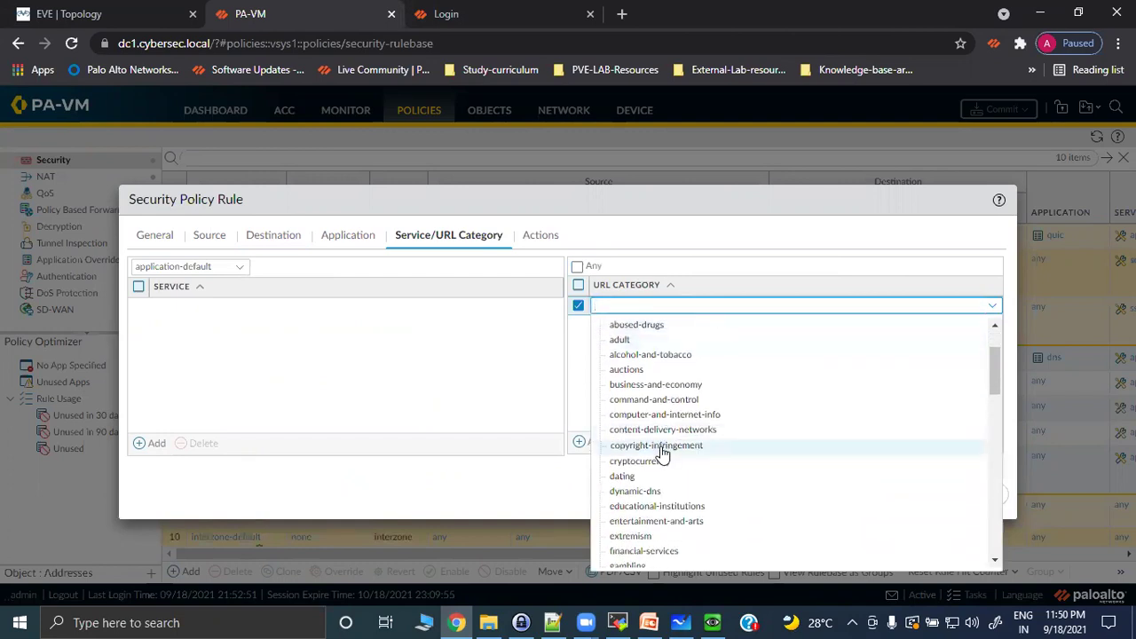
scroll(664, 448, "down", 2)
scroll(661, 457, "down", 2)
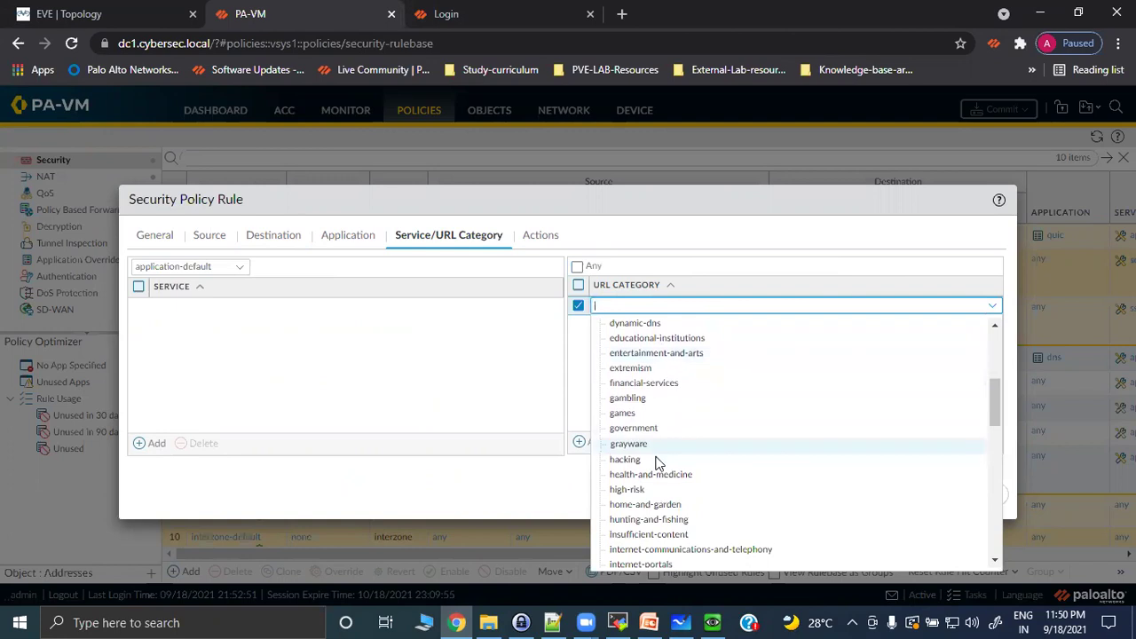
scroll(638, 527, "down", 4)
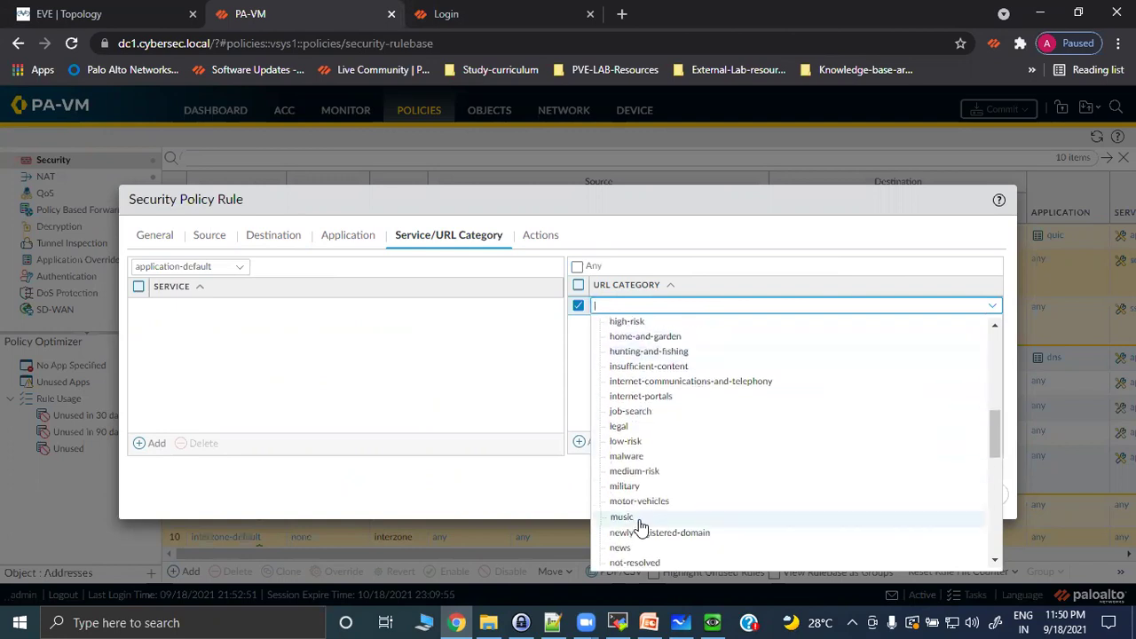
scroll(641, 526, "down", 2)
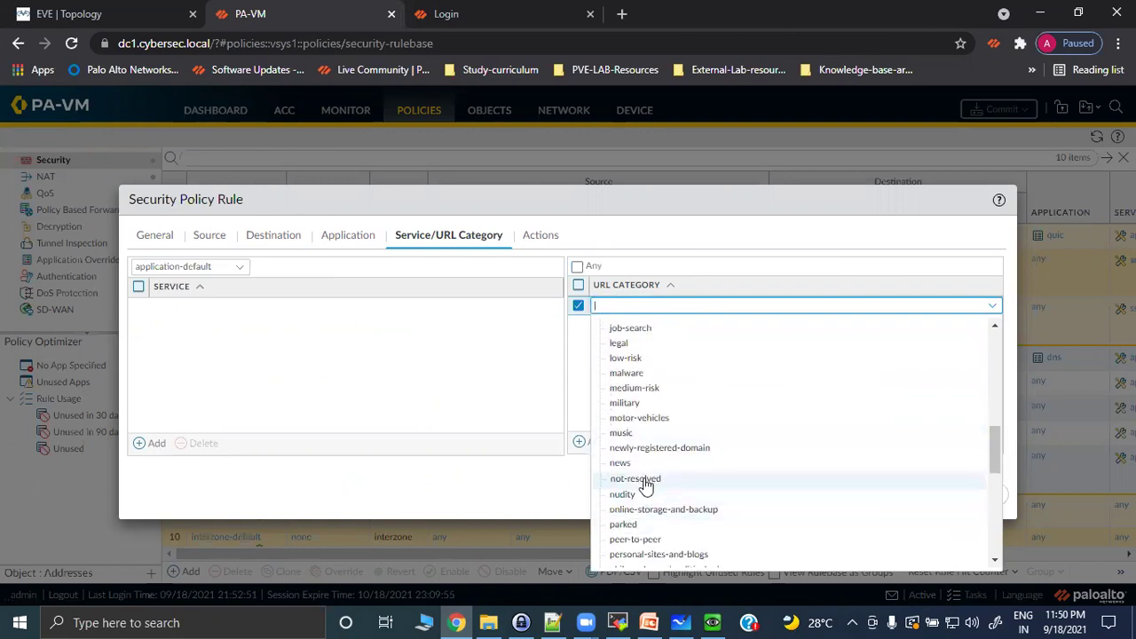
scroll(694, 484, "down", 2)
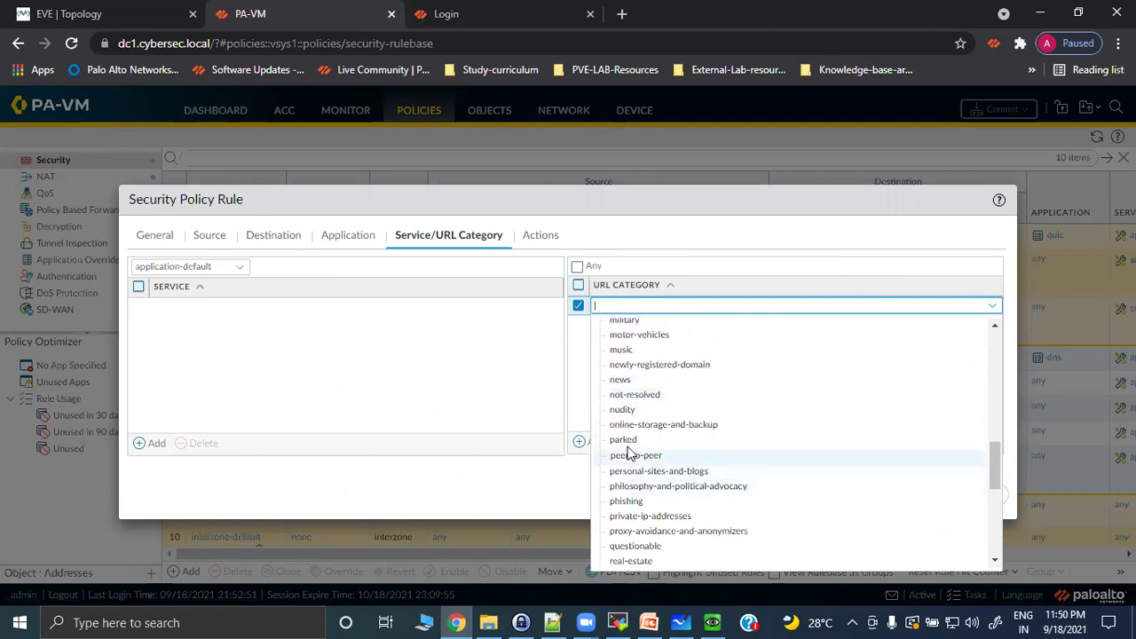
left_click(639, 380)
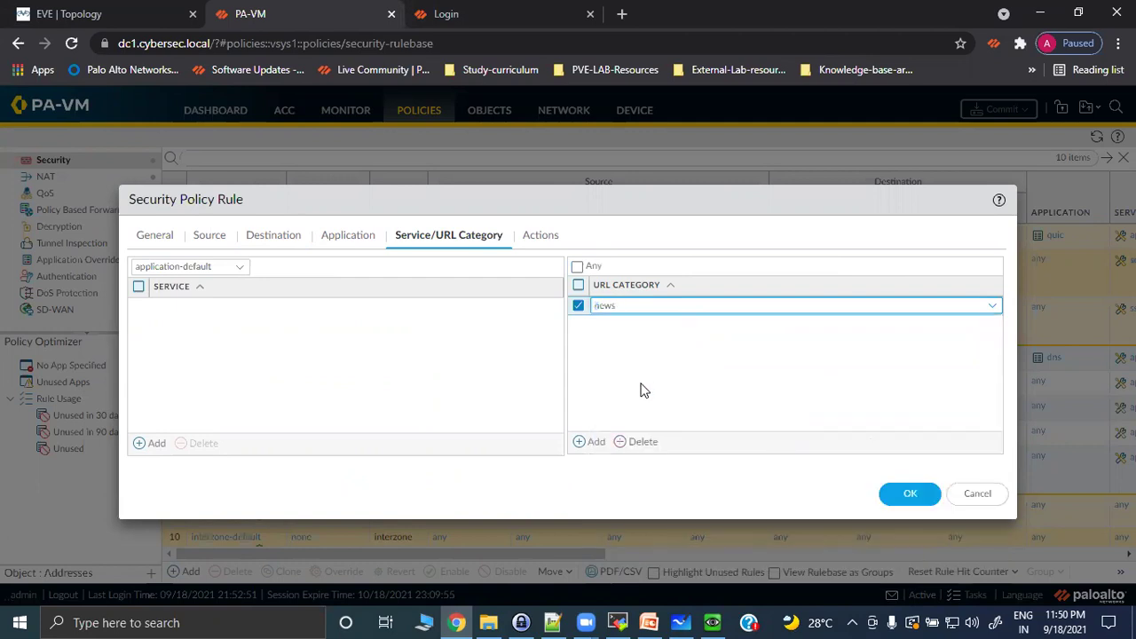
Set the rule's action to Deny and save it.
left_click(545, 238)
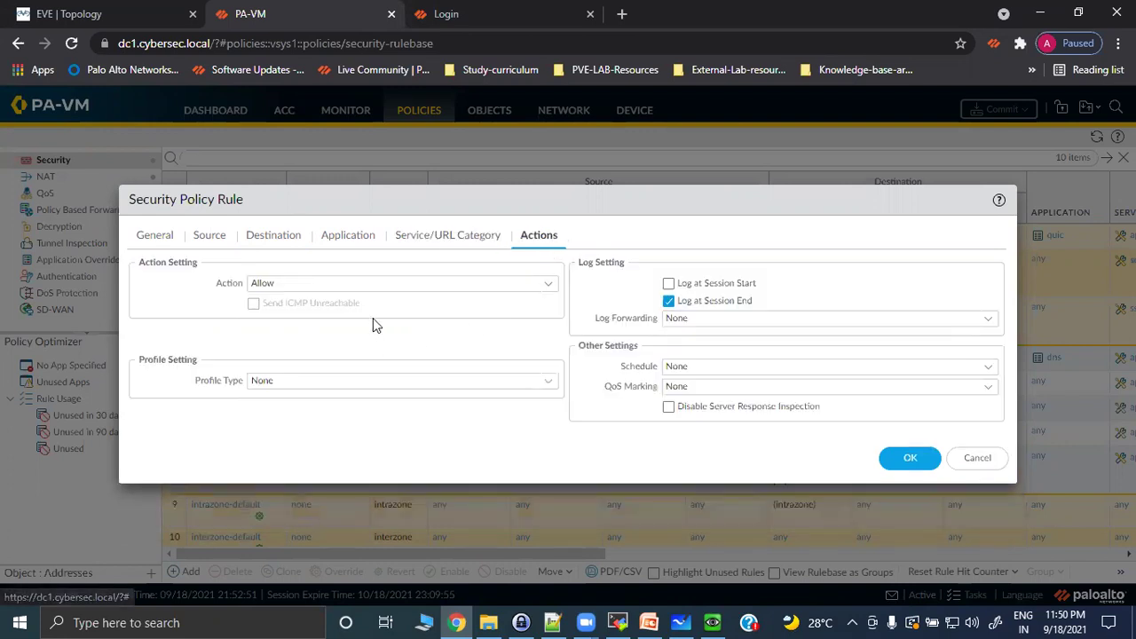
left_click(524, 284)
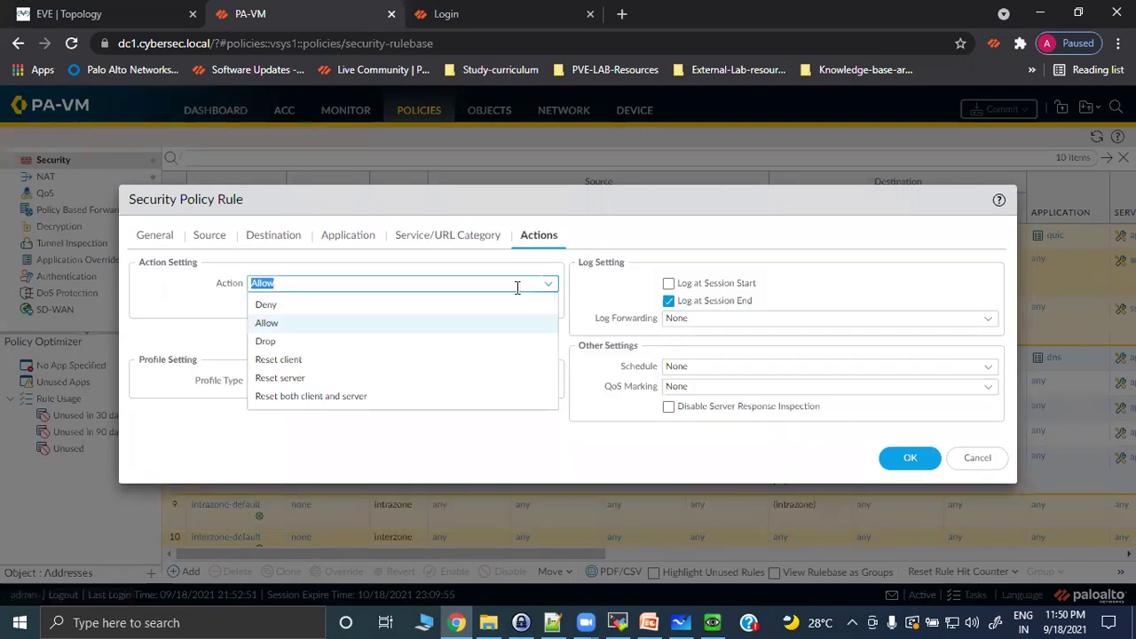
left_click(335, 307)
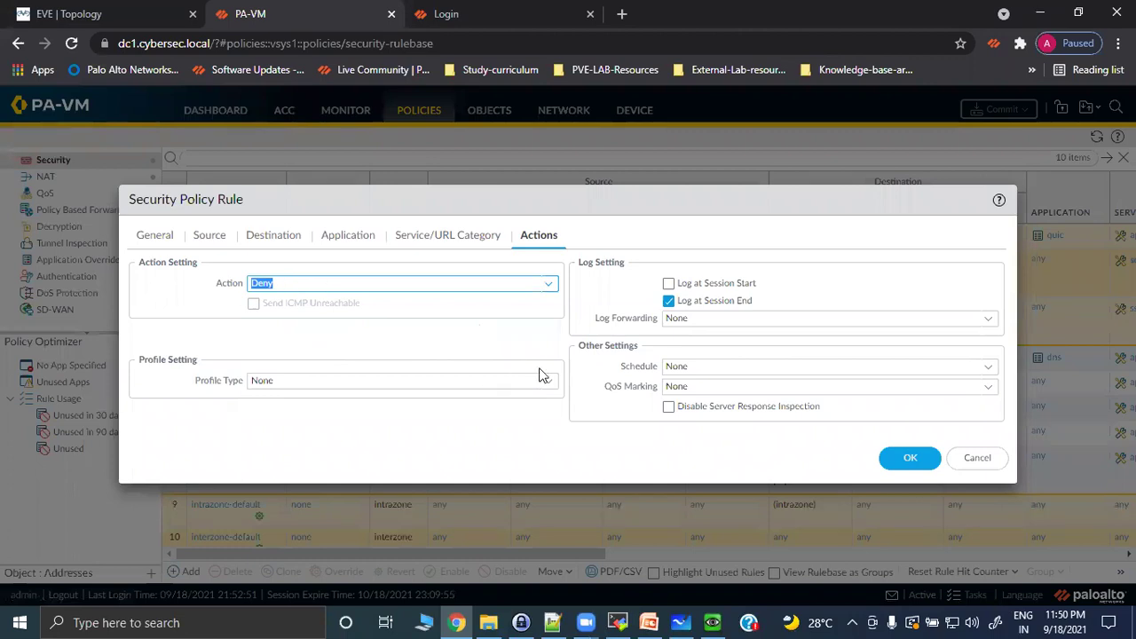
left_click(905, 460)
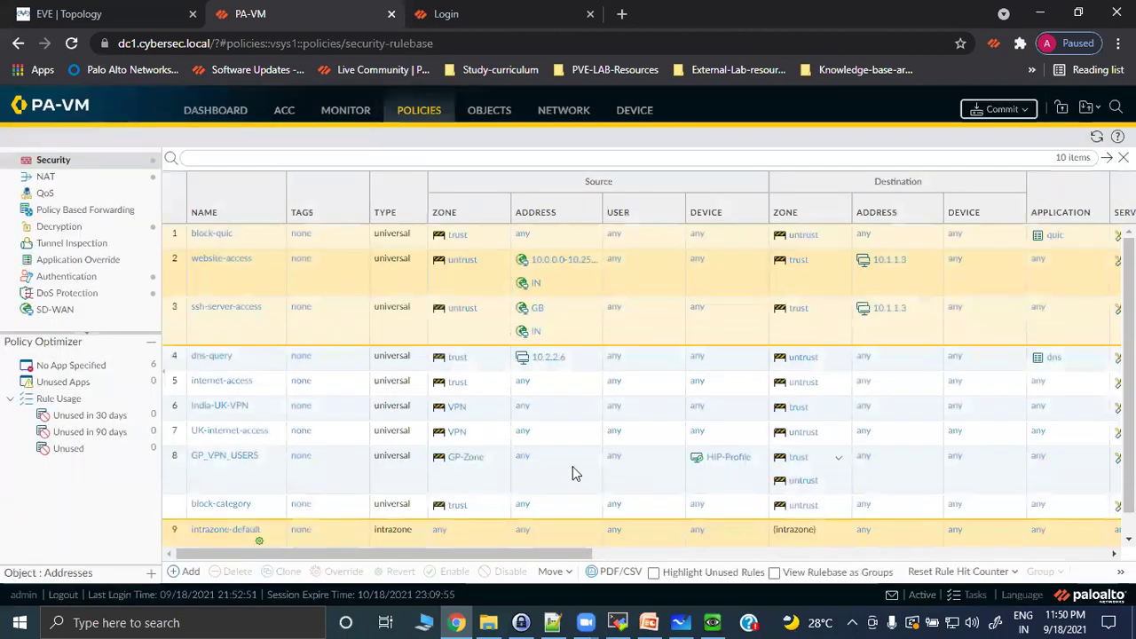
Move block-category above dns-query to position 4 and commit the configuration.
left_click_drag(218, 504, 213, 357)
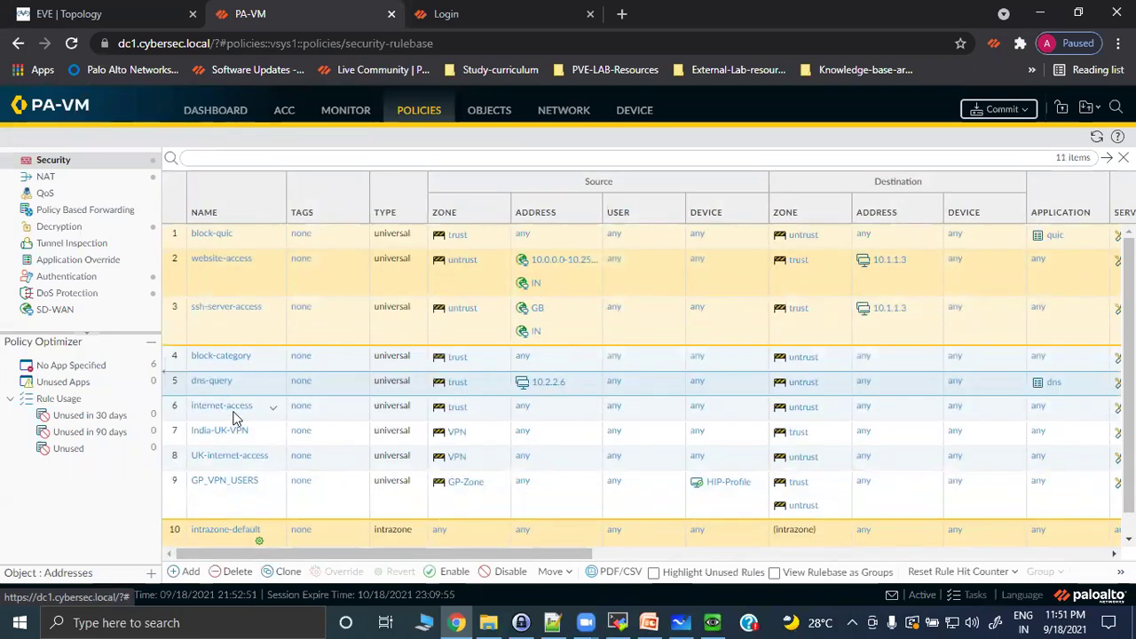
left_click(989, 111)
left_click(712, 528)
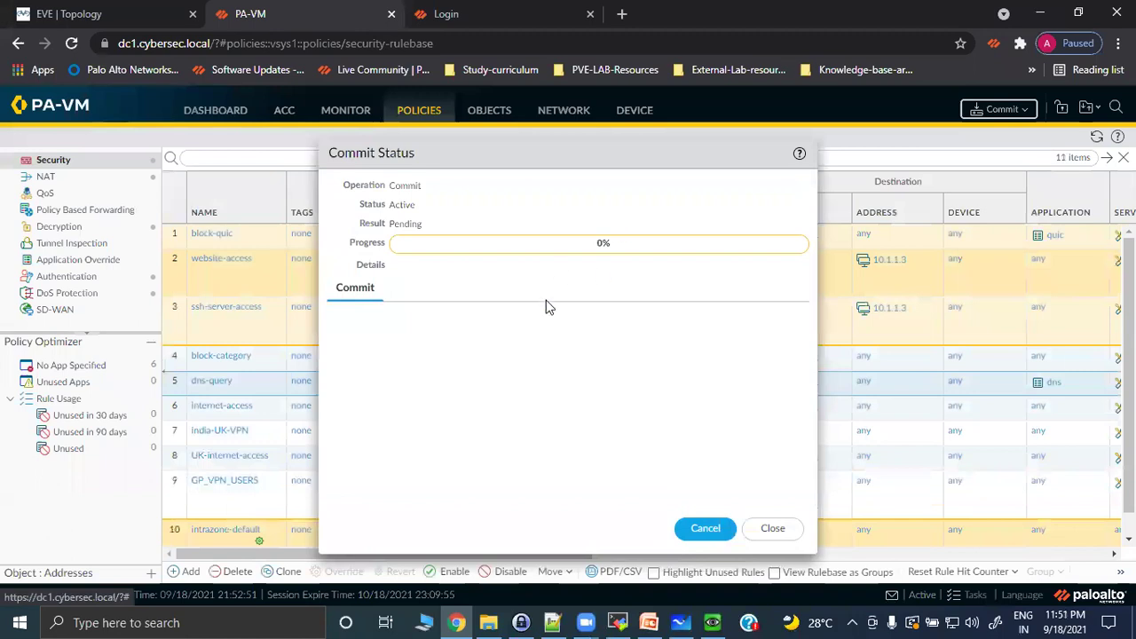
On the test VM, search 'cnn' in a new tab and load edition.cnn.com while checking commit progress.
left_click(712, 622)
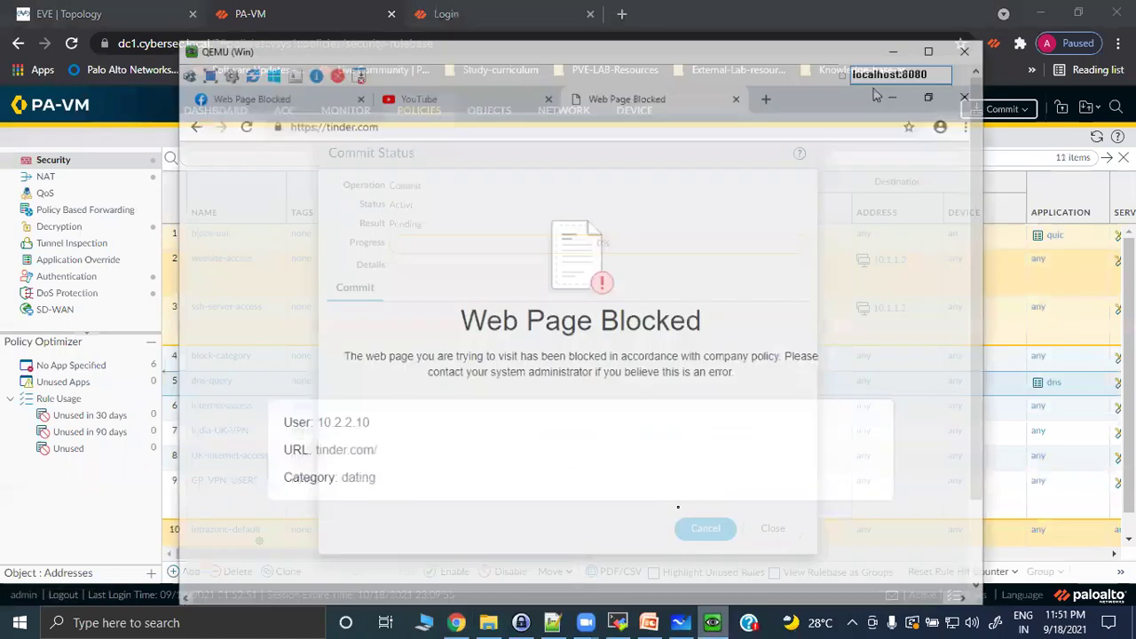
left_click(760, 62)
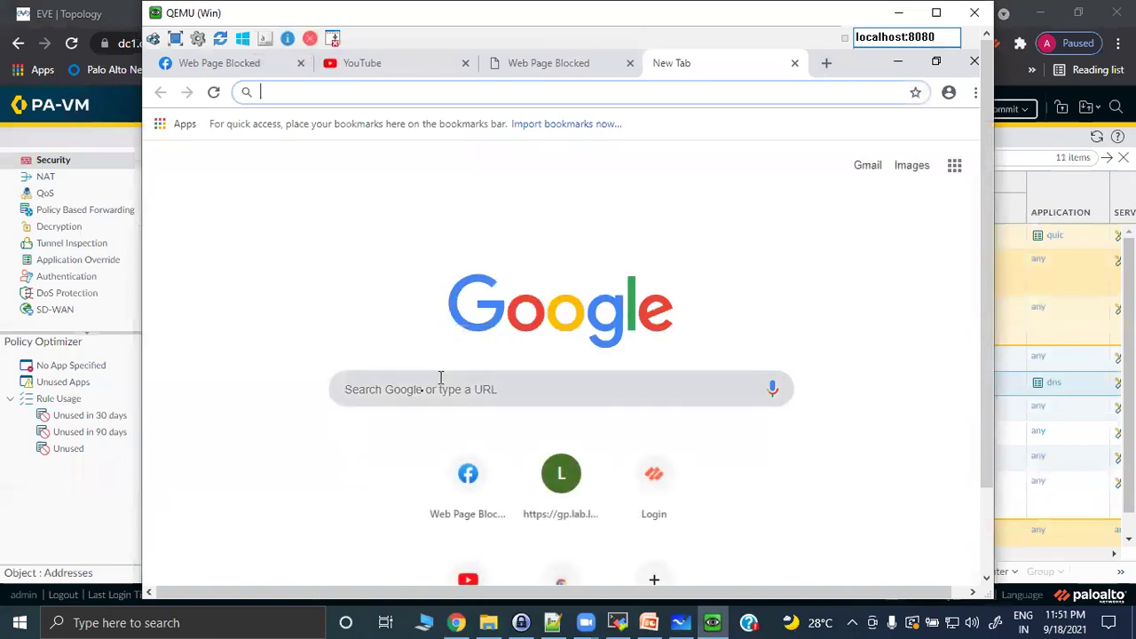
left_click(420, 392)
type("cnn")
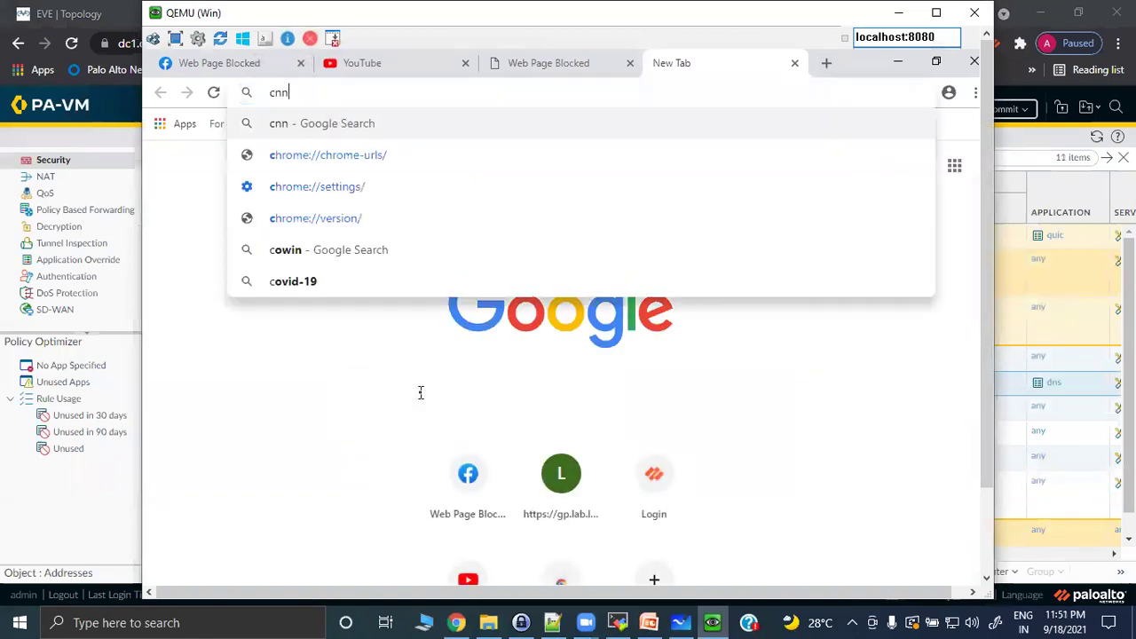
key("Return")
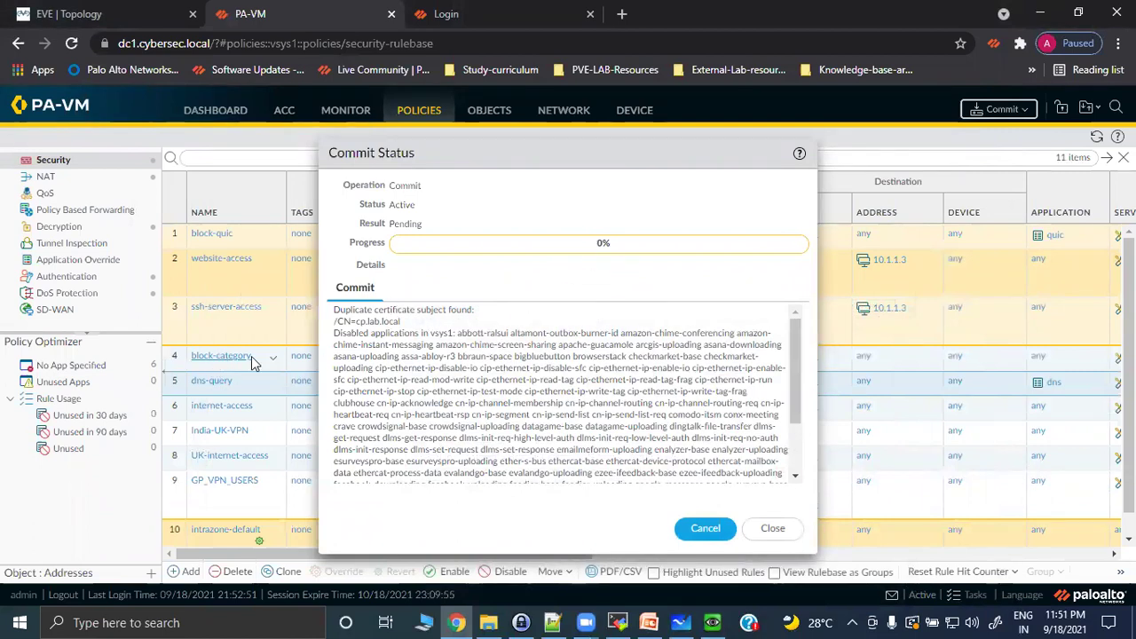
left_click(712, 622)
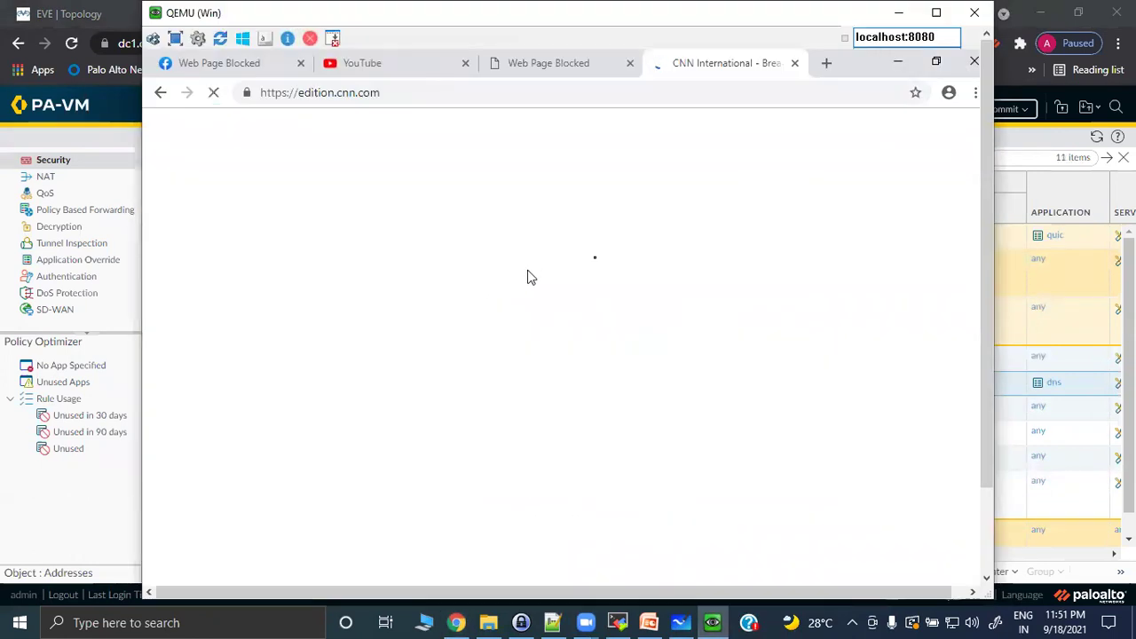
left_click(897, 13)
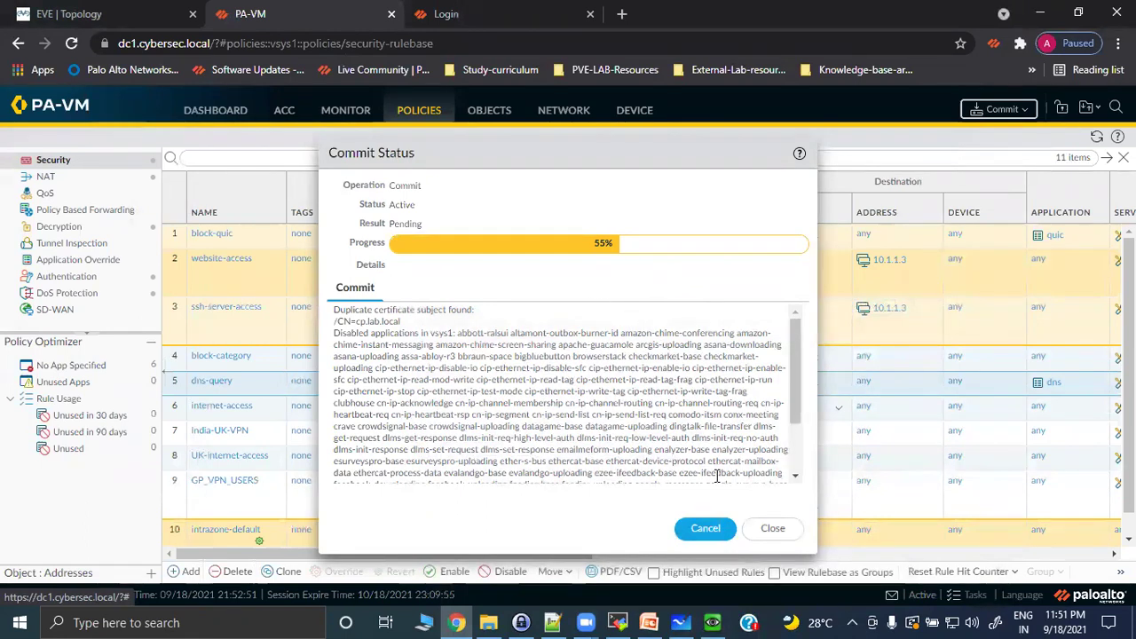
left_click(712, 623)
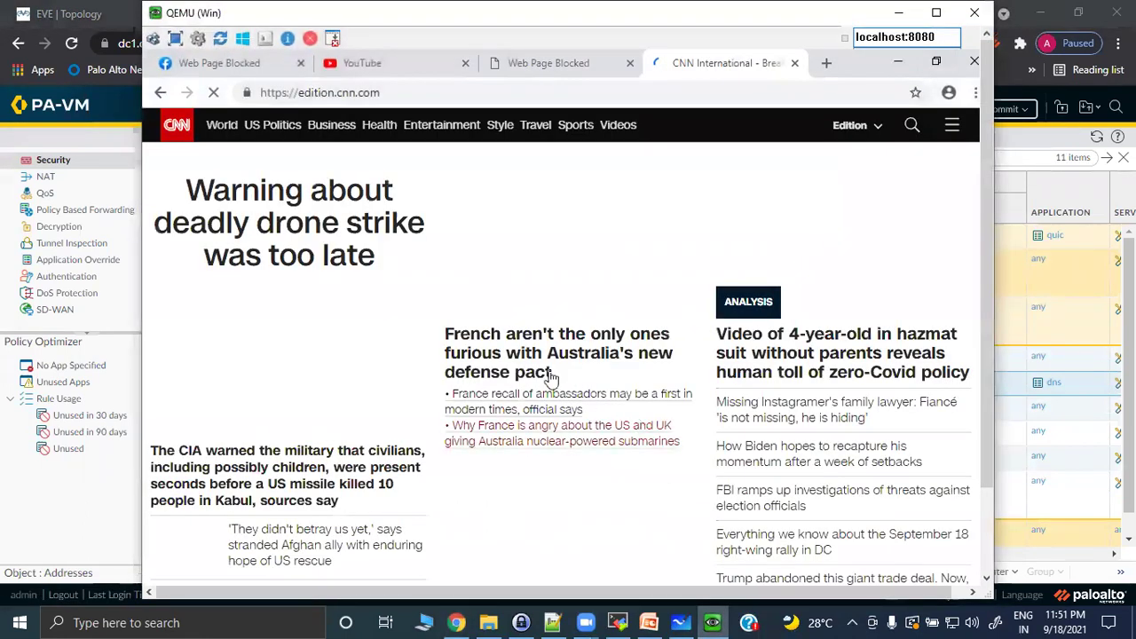
mouse_move(983, 222)
left_mouse_down()
mouse_move(995, 320)
mouse_move(988, 225)
left_mouse_up()
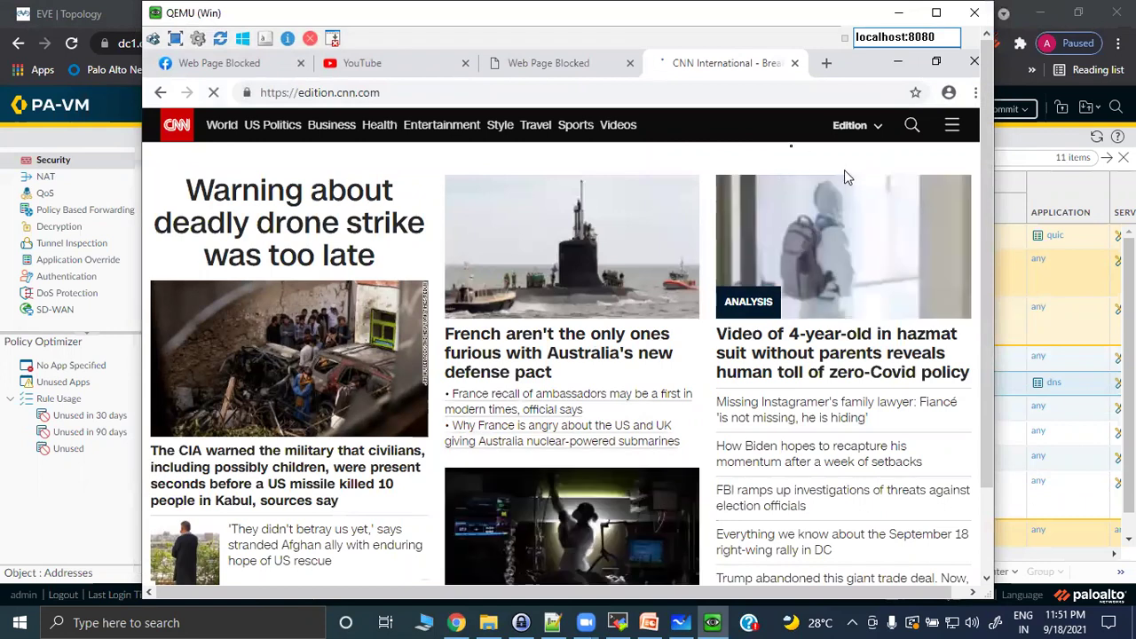
Close the CNN tab, leave an empty new tab, and hide the VM to see the completed commit.
left_click(795, 63)
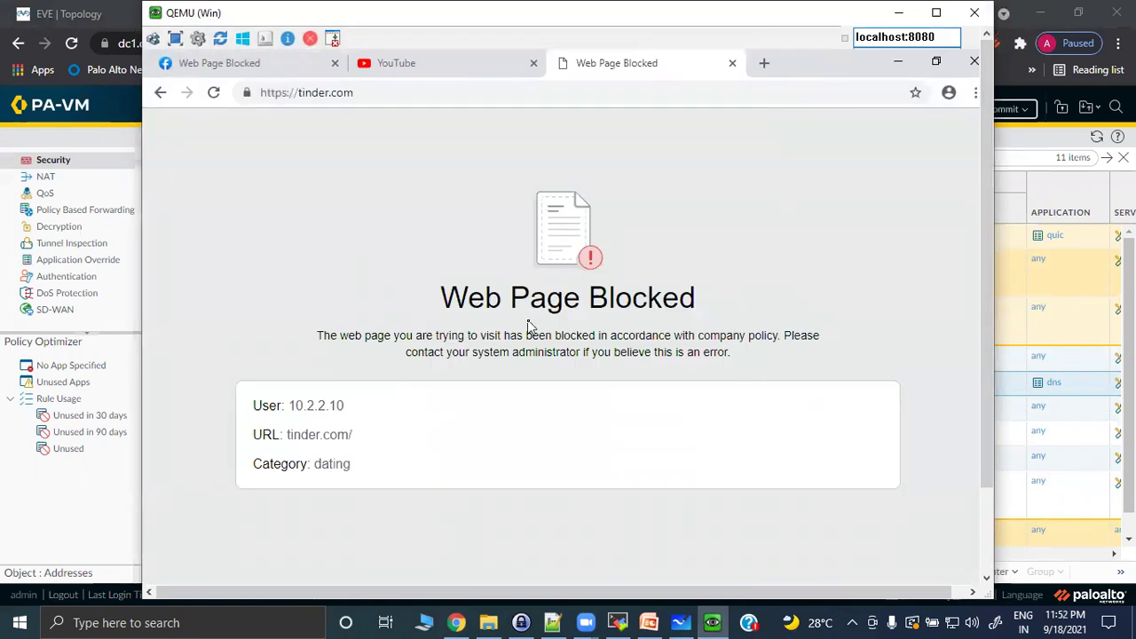
left_click(765, 63)
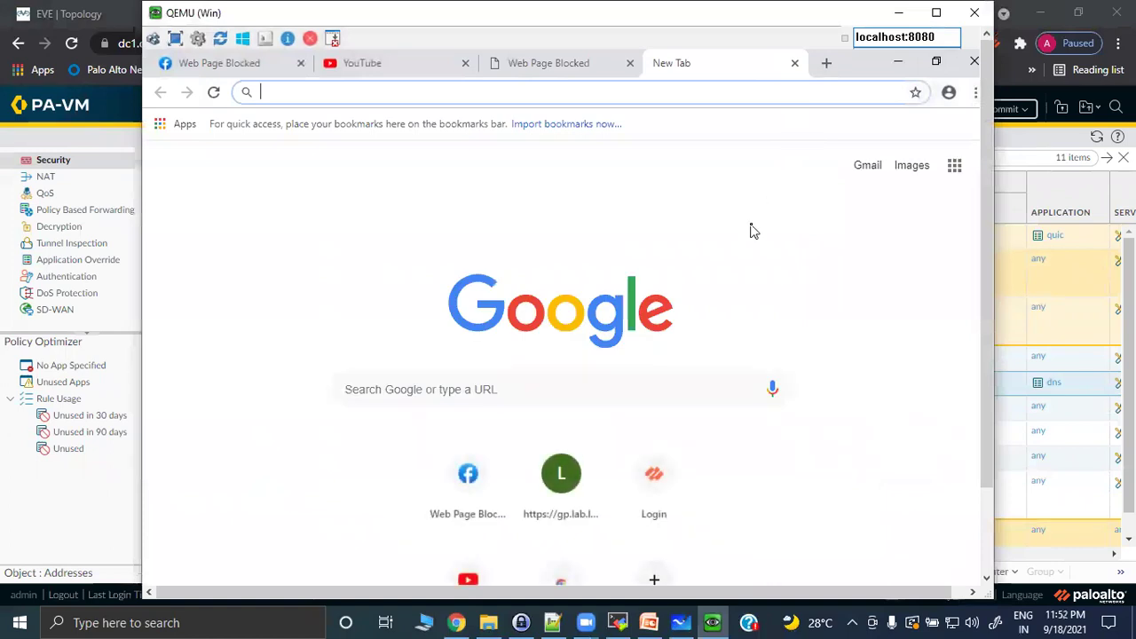
left_click(898, 12)
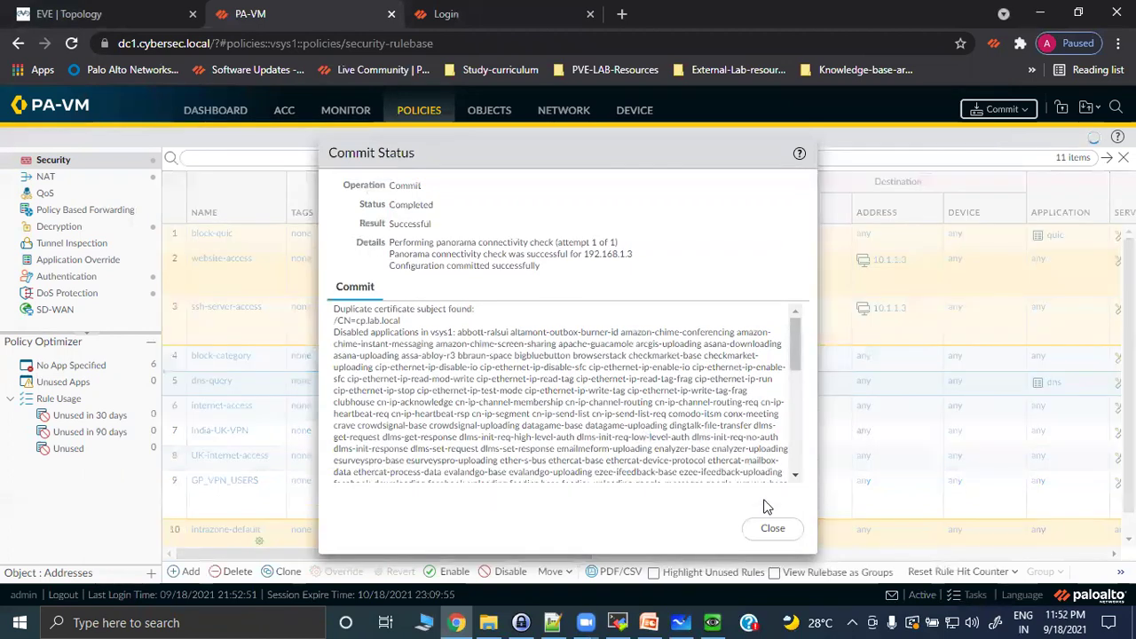
Close the commit status, then on the test VM search 'bbc' and open the BBC - Homepage result.
left_click(772, 528)
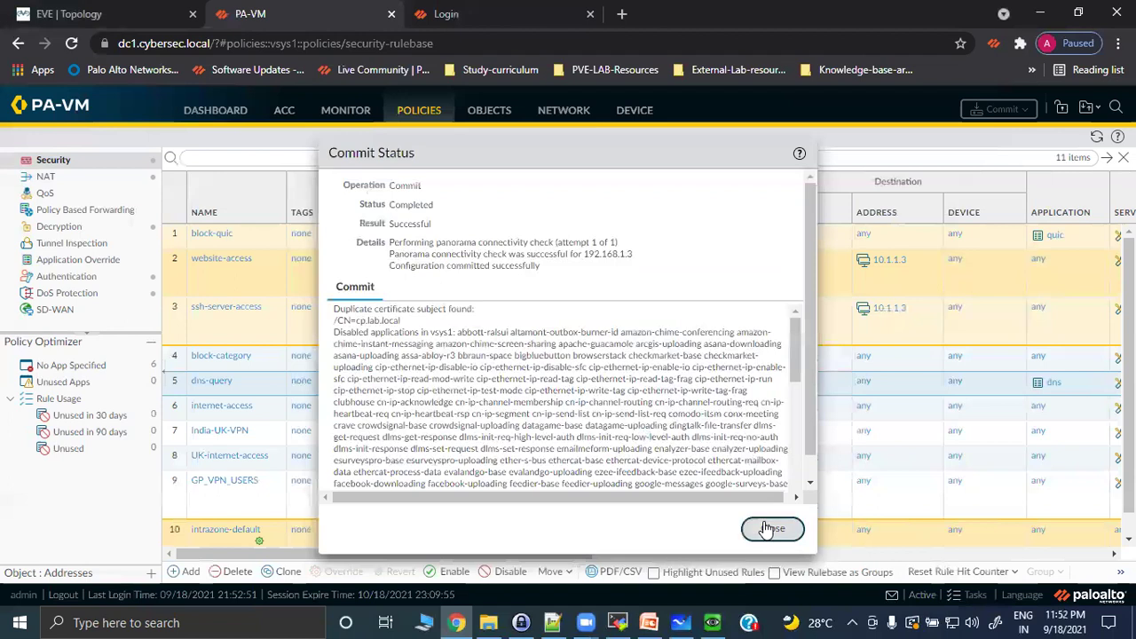
left_click(715, 622)
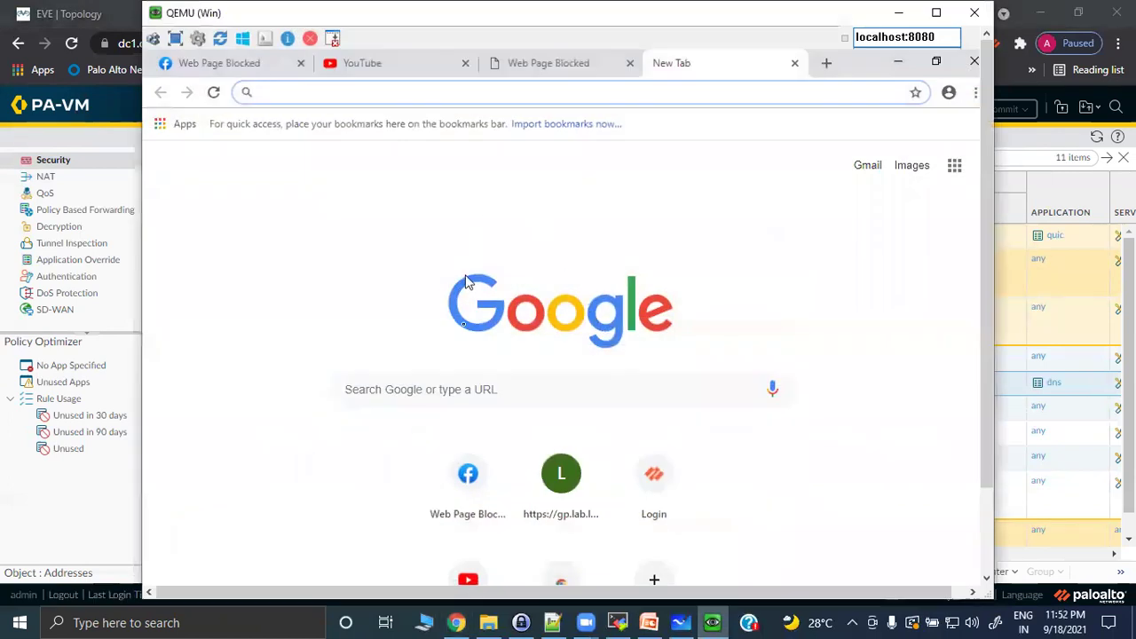
left_click(446, 386)
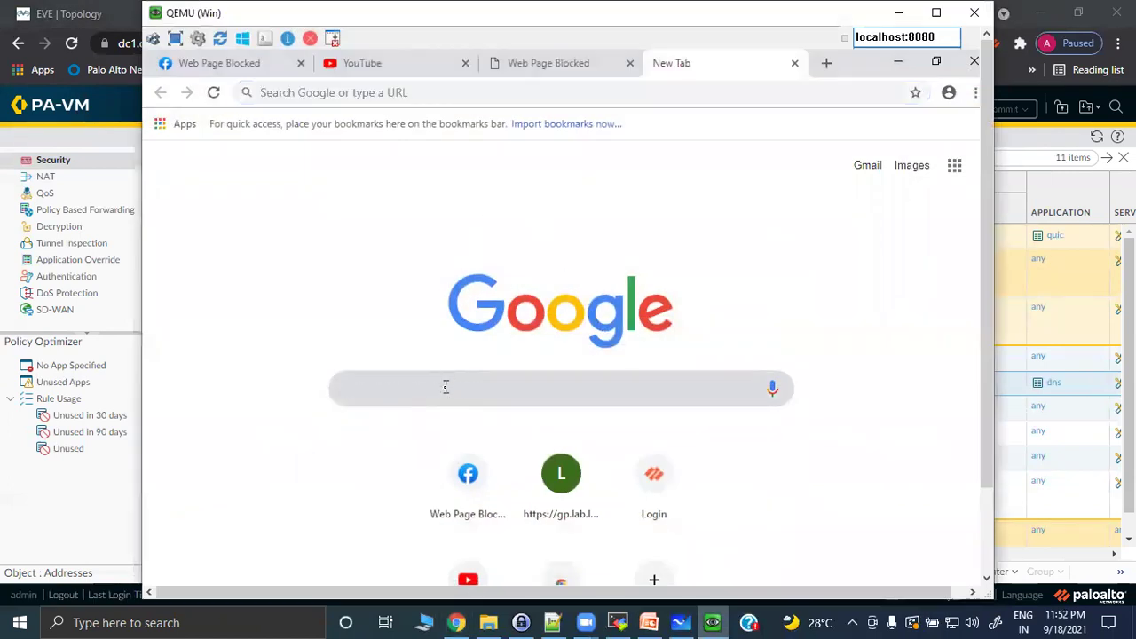
type("bbc")
key("Return")
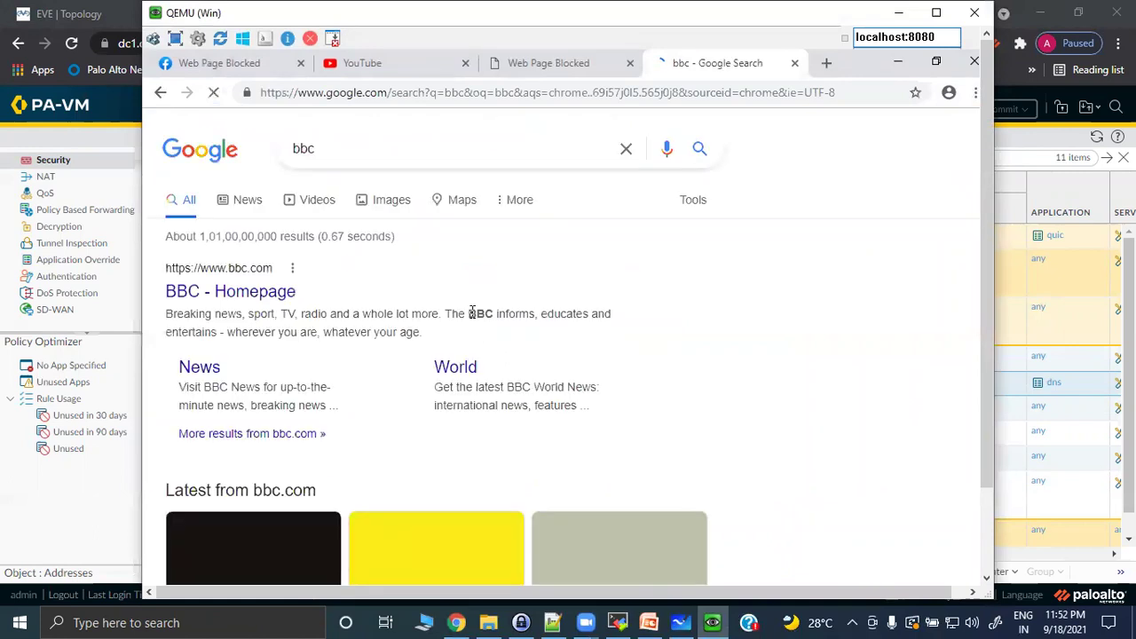
left_click(213, 293)
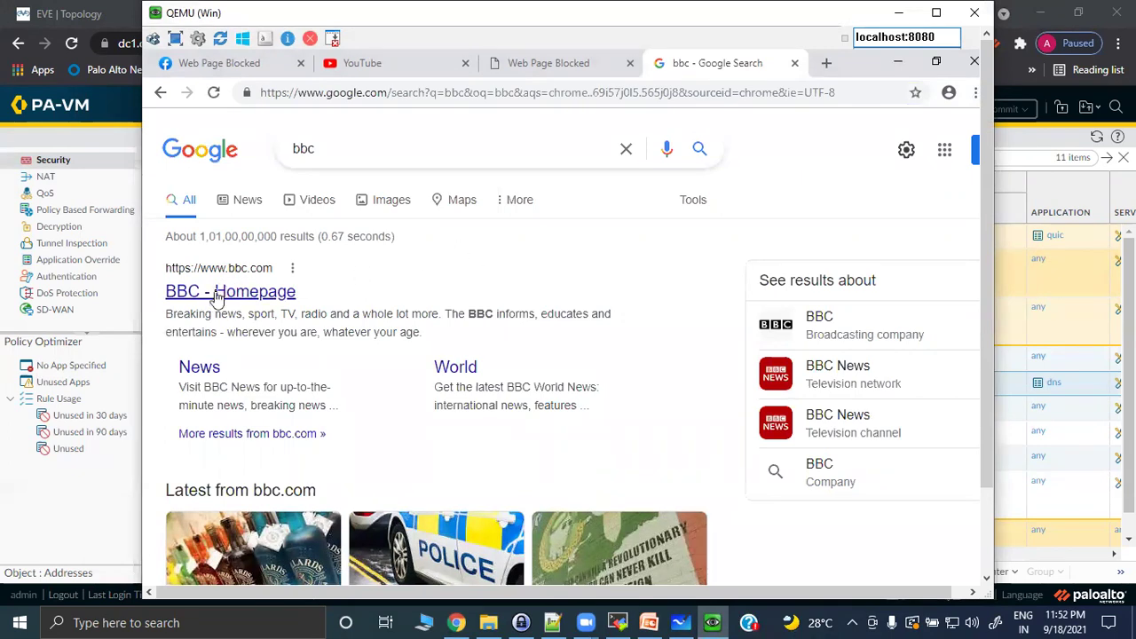
left_click(320, 93)
type("https:/")
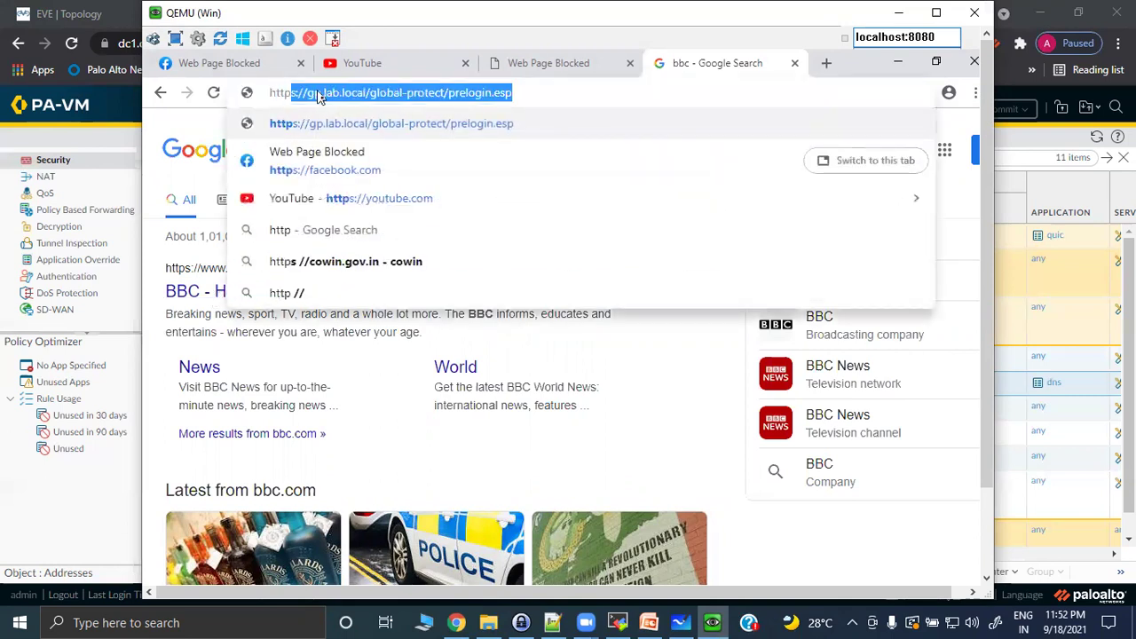
type("/bbc")
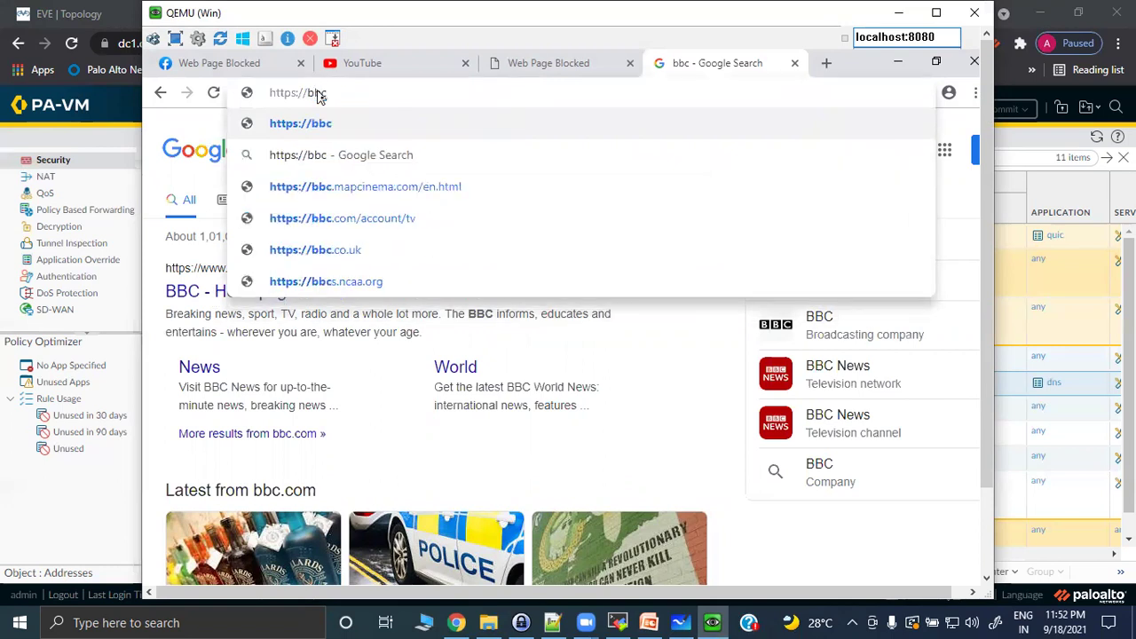
type(".com")
key("Return")
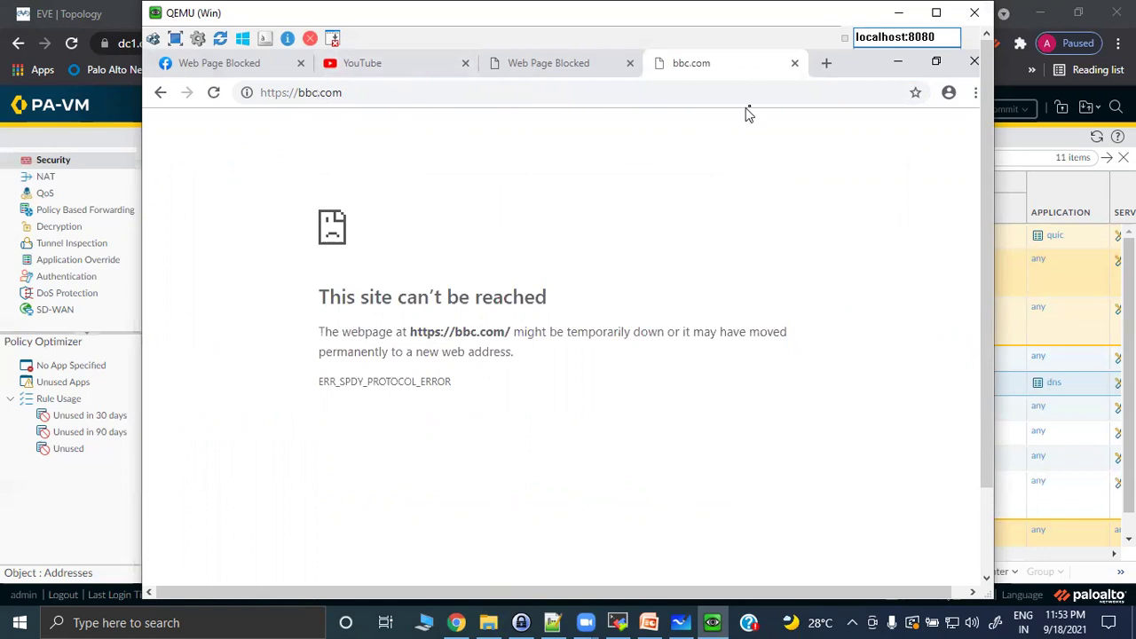
left_click(794, 63)
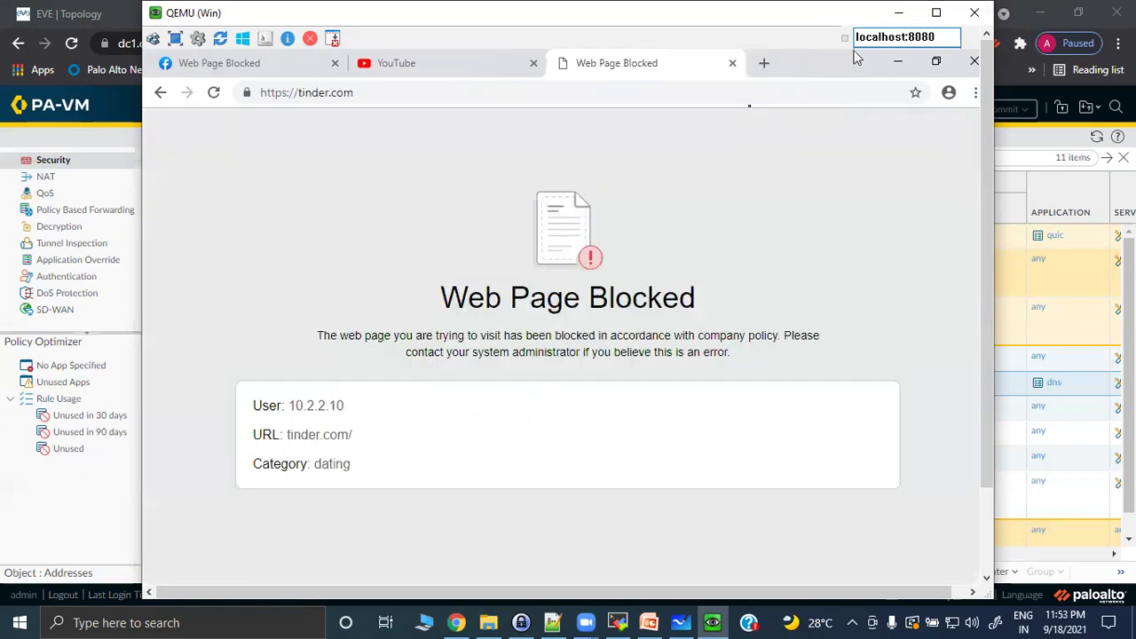
left_click(899, 12)
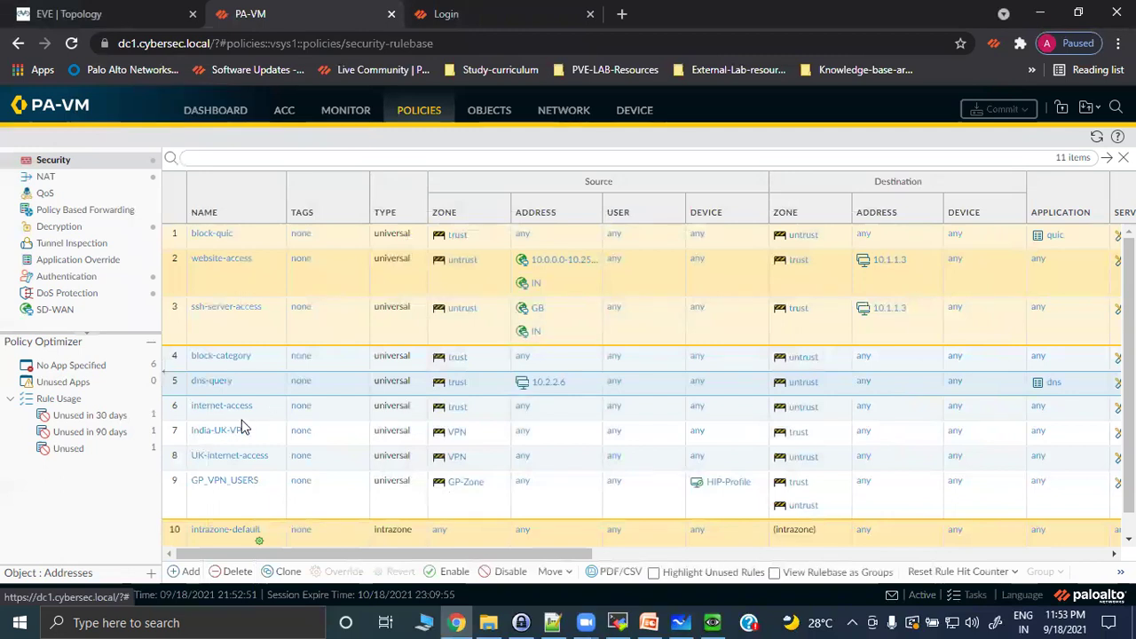
Open Custom-block-profile from the URL Filtering profiles list.
left_click(489, 110)
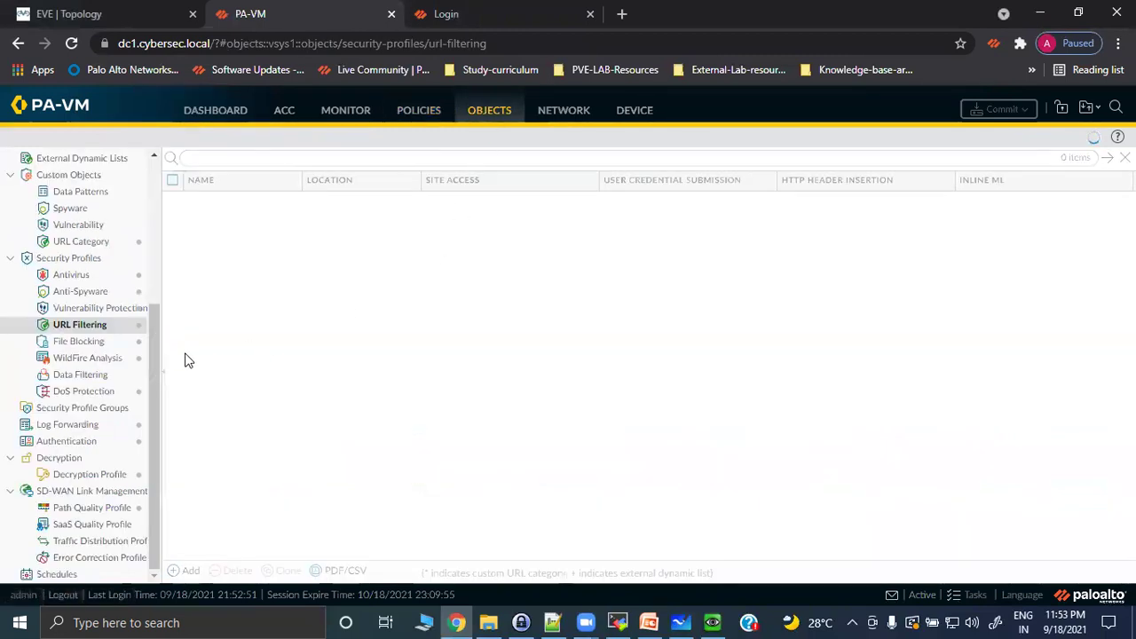
left_click(254, 471)
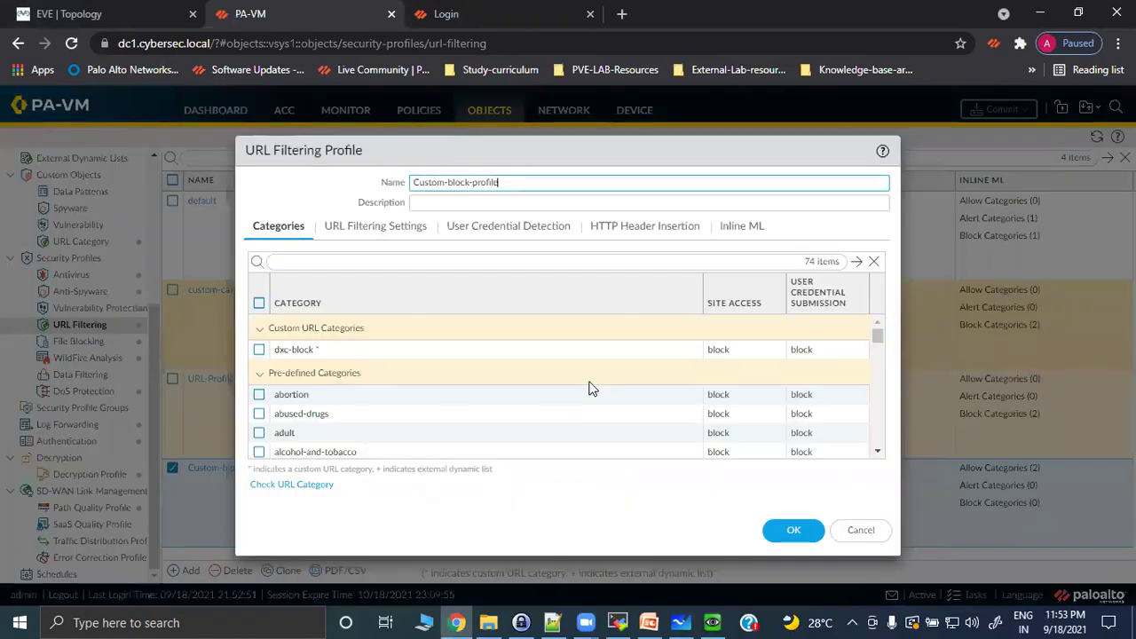
scroll(638, 411, "down", 3)
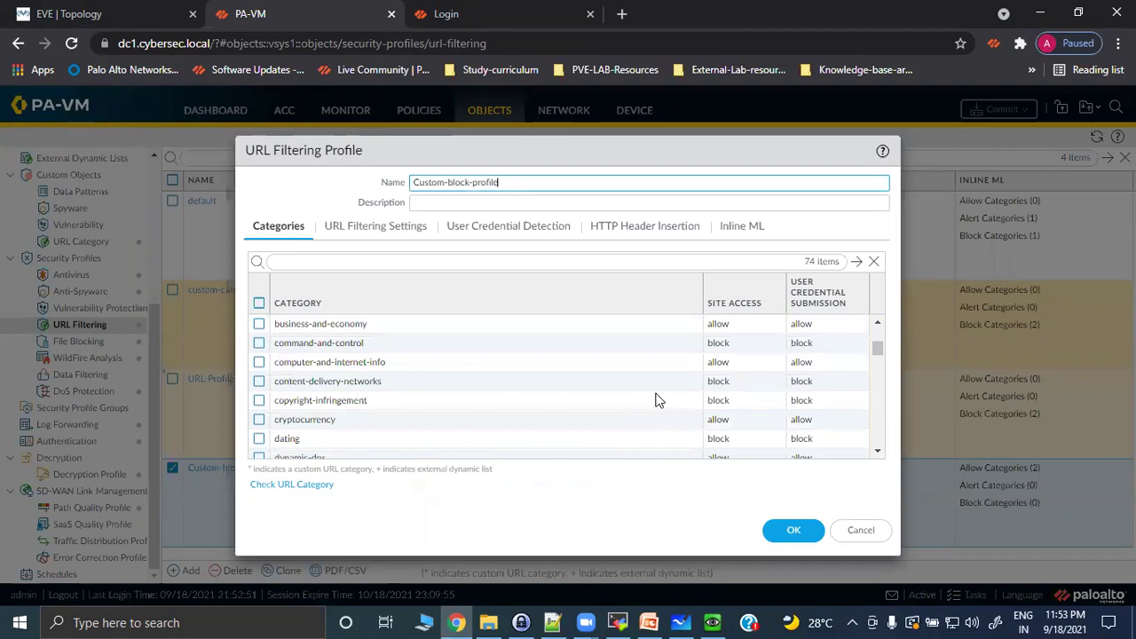
scroll(647, 409, "up", 2)
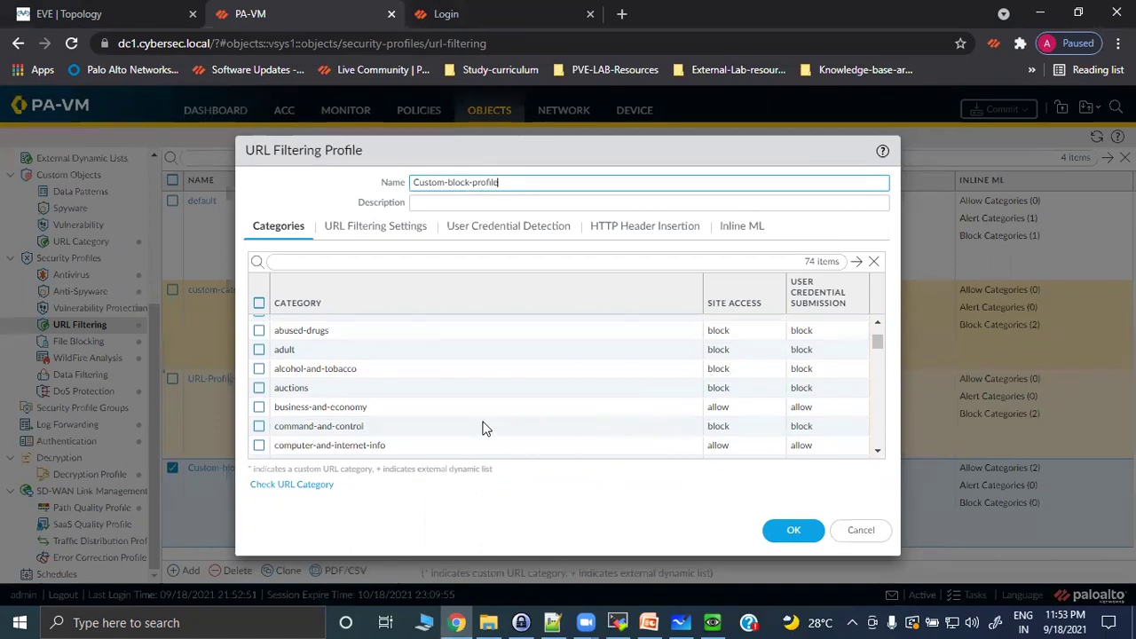
scroll(671, 396, "down", 2)
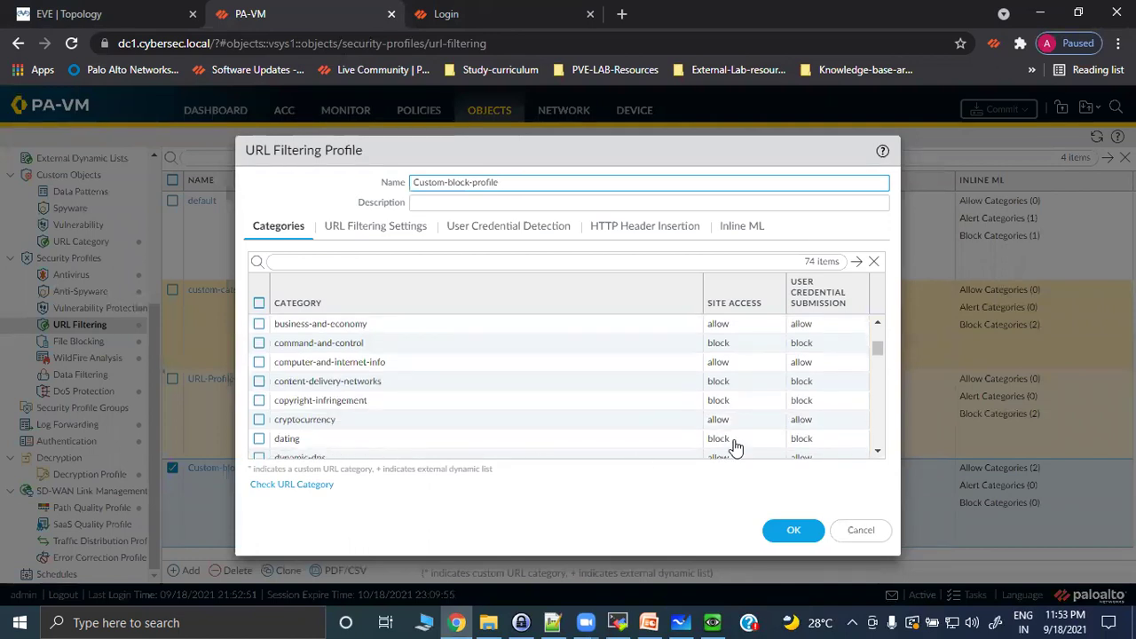
Set dating Site Access and User Credential Submission to continue, save the profile, and commit.
left_click(741, 439)
left_click(730, 515)
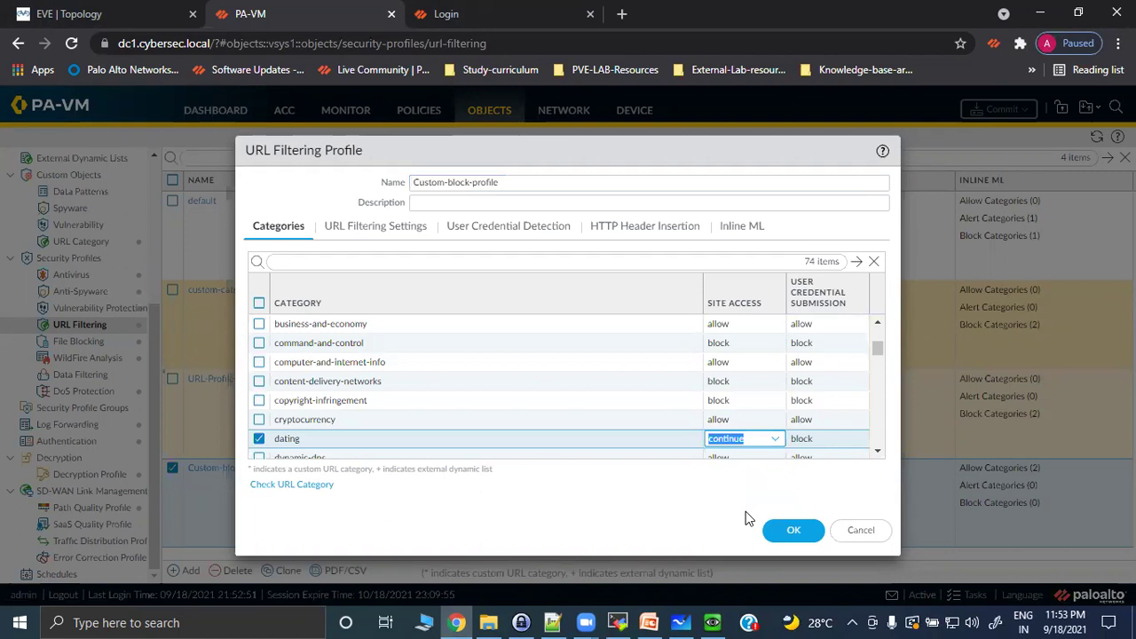
left_click(639, 448)
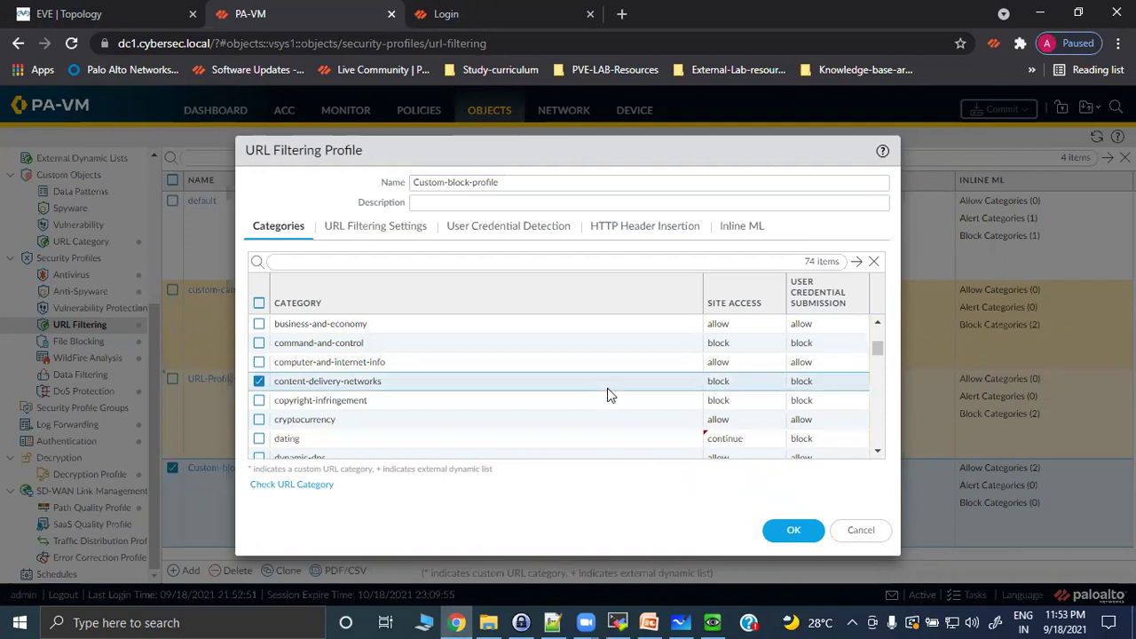
left_click(834, 441)
left_click(812, 515)
left_click(673, 482)
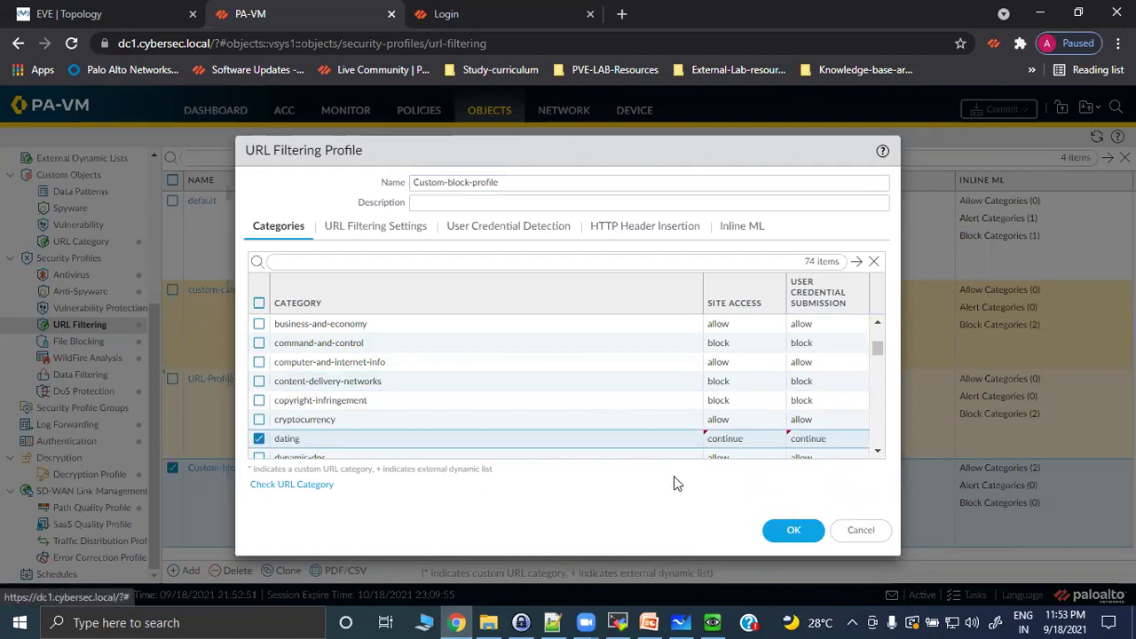
left_click(773, 530)
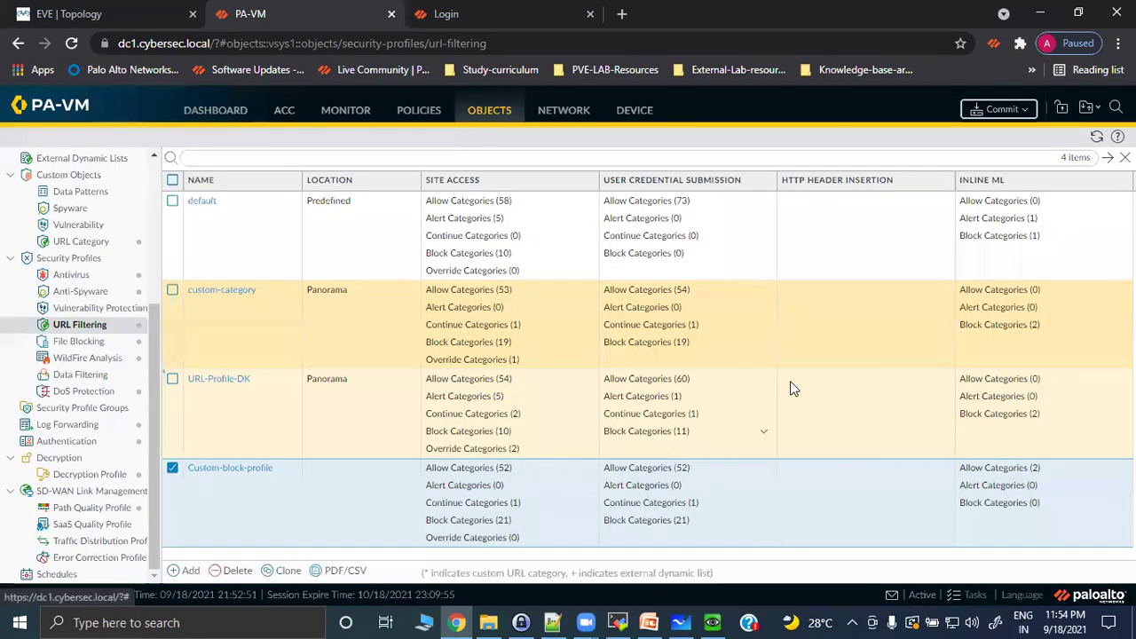
left_click(987, 116)
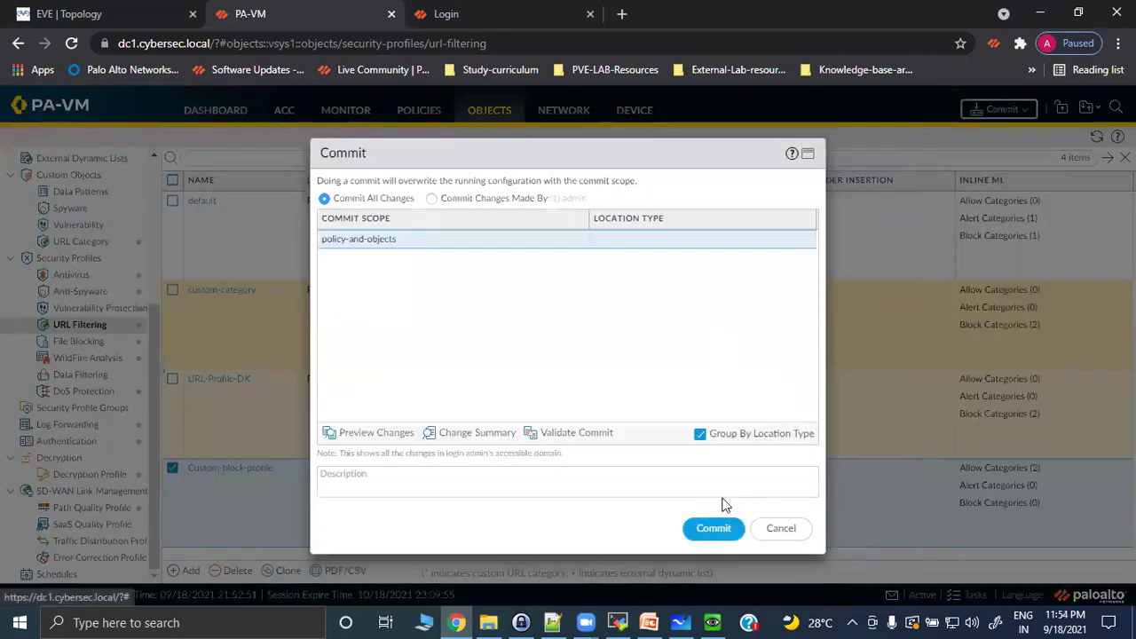
left_click(711, 530)
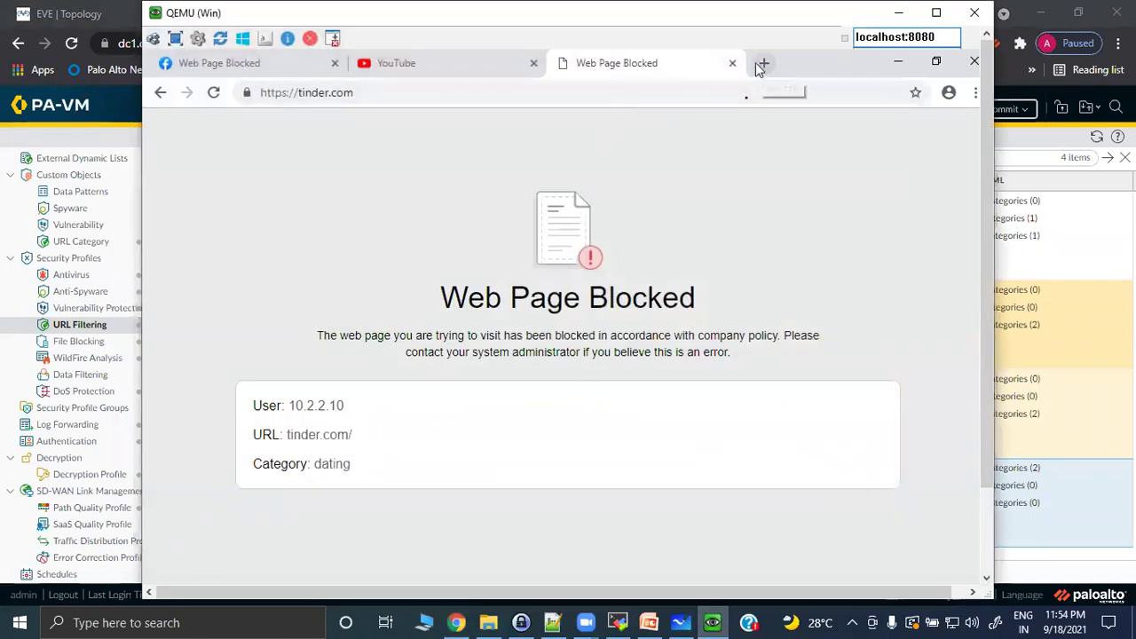
Close the tinder.com blocked tab and the YouTube tab, leaving a new blank tab.
left_click(734, 64)
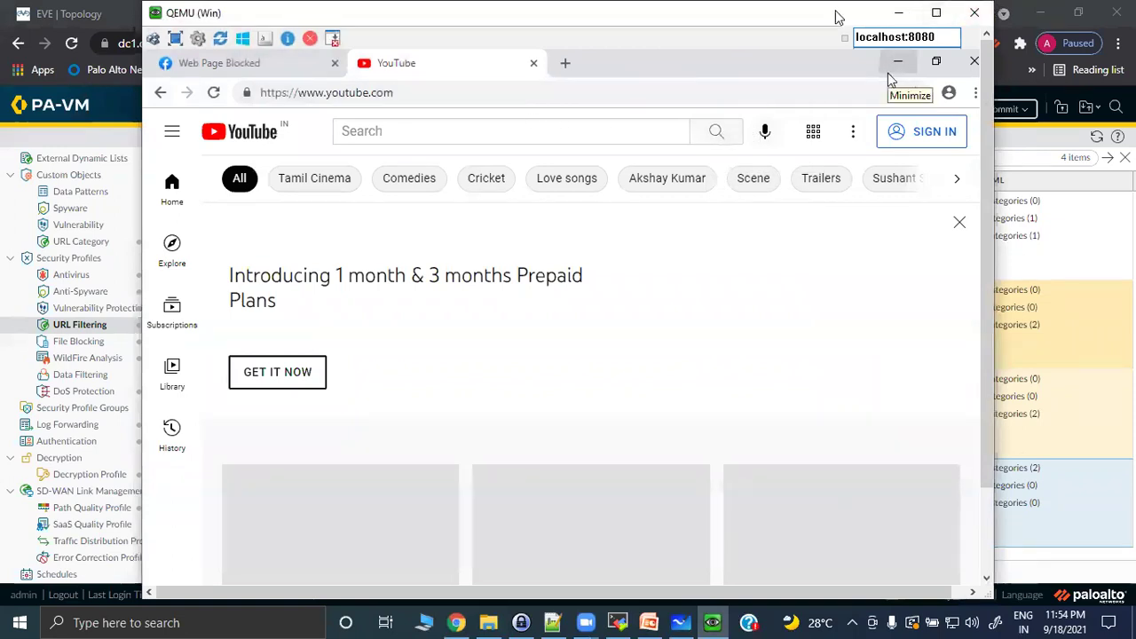
left_click_drag(839, 16, 856, 132)
left_click(550, 177)
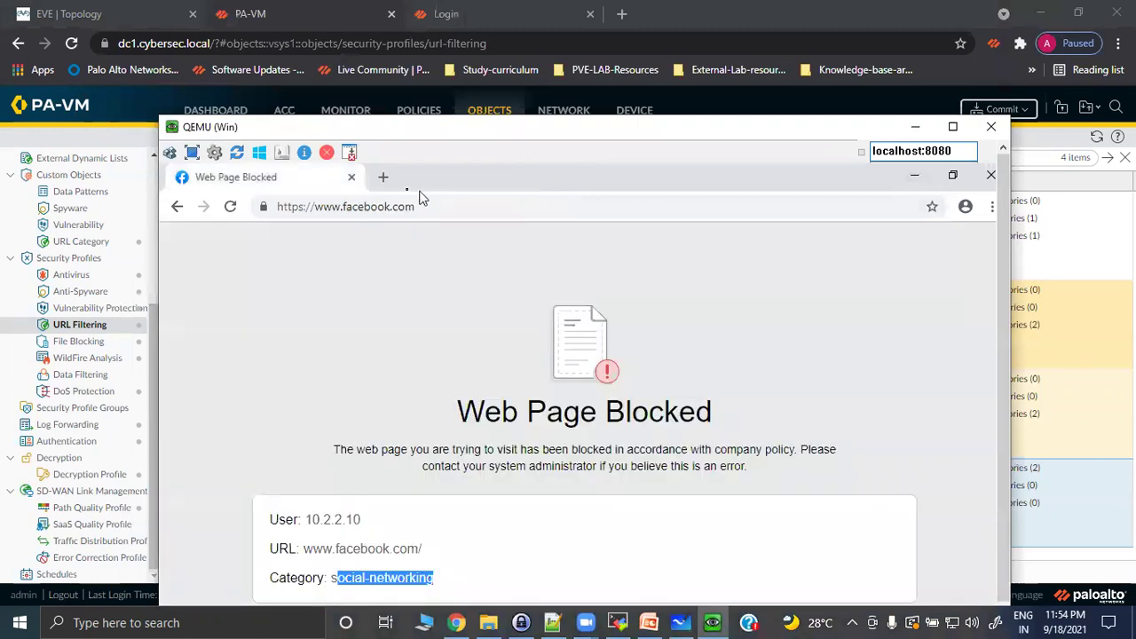
left_click(383, 178)
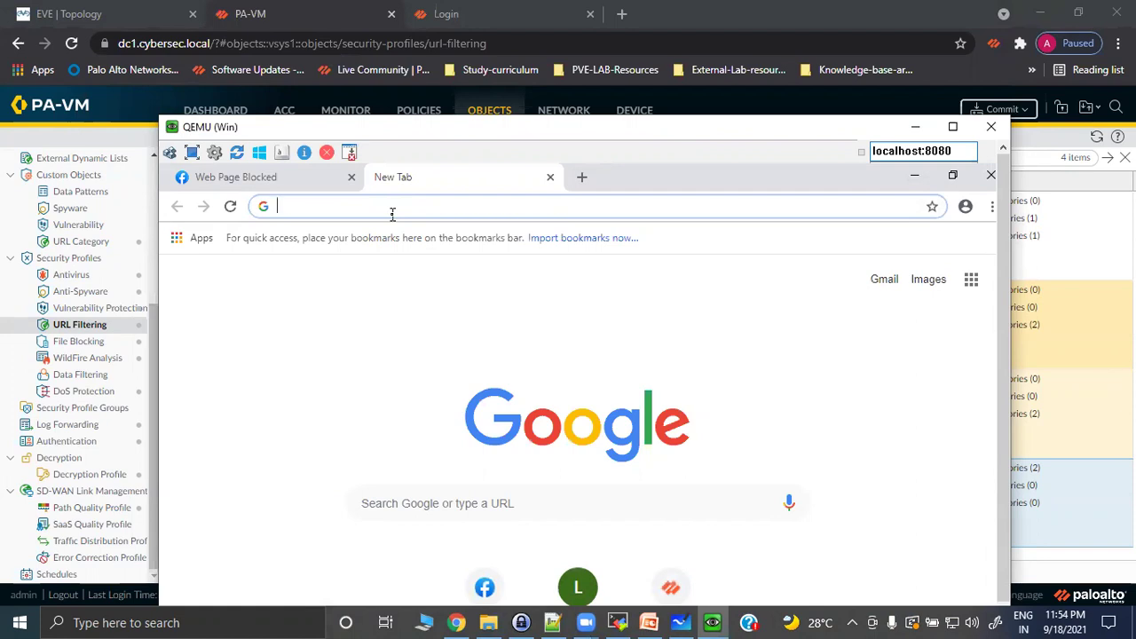
type("https://")
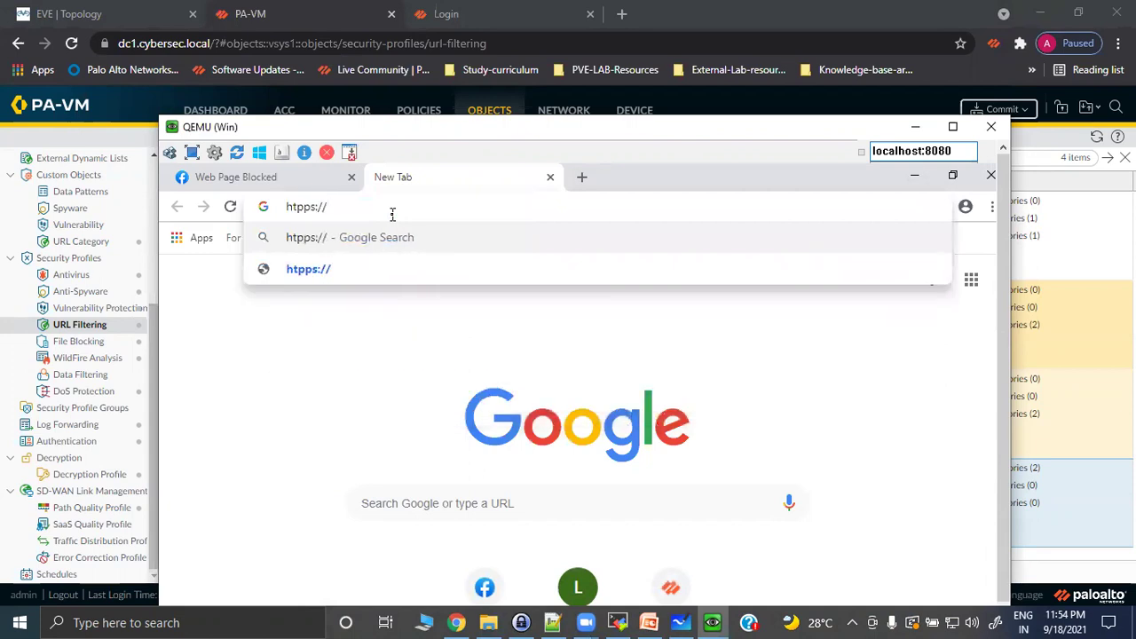
key("BackSpace")
key("BackSpace")
key("BackSpace")
key("BackSpace")
key("BackSpace")
key("BackSpace")
key("BackSpace")
key("BackSpace")
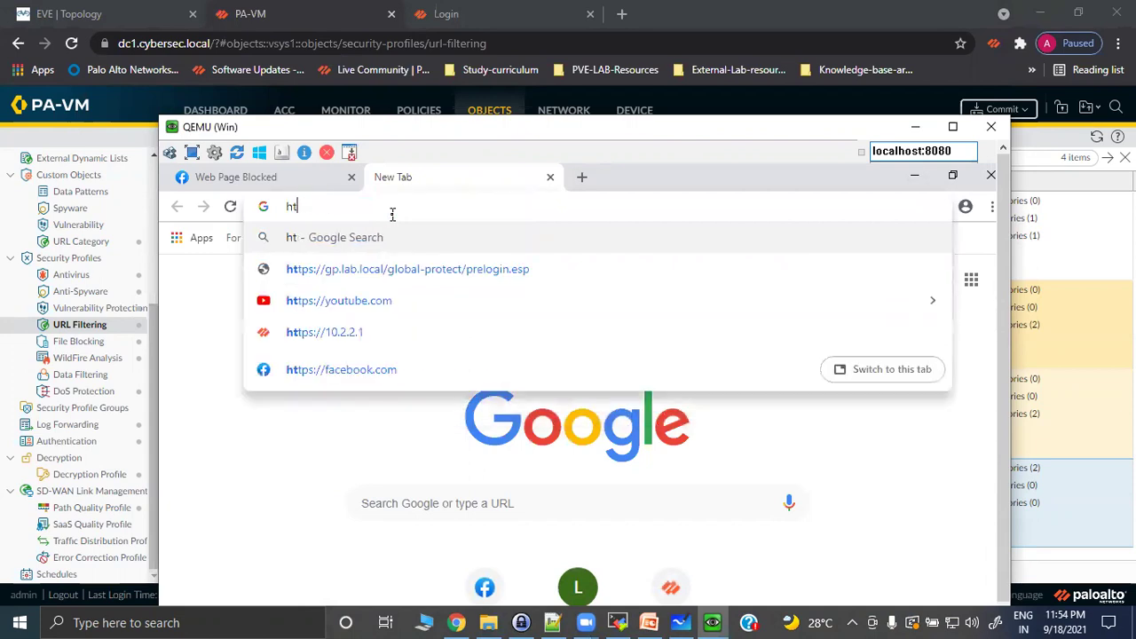
type("https")
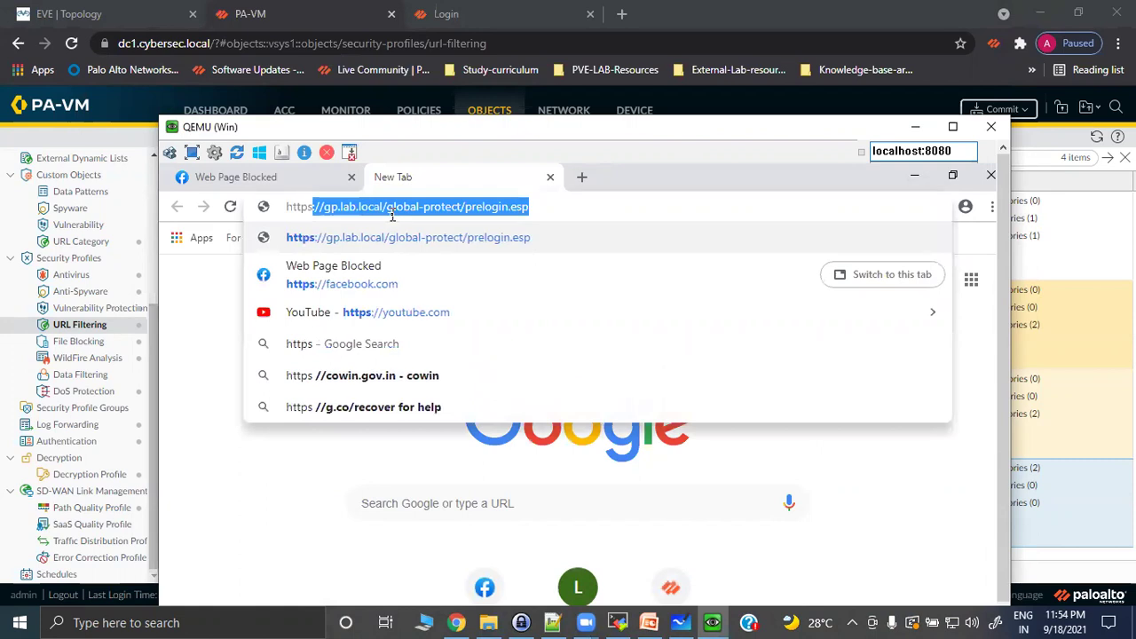
type("://www.youtu")
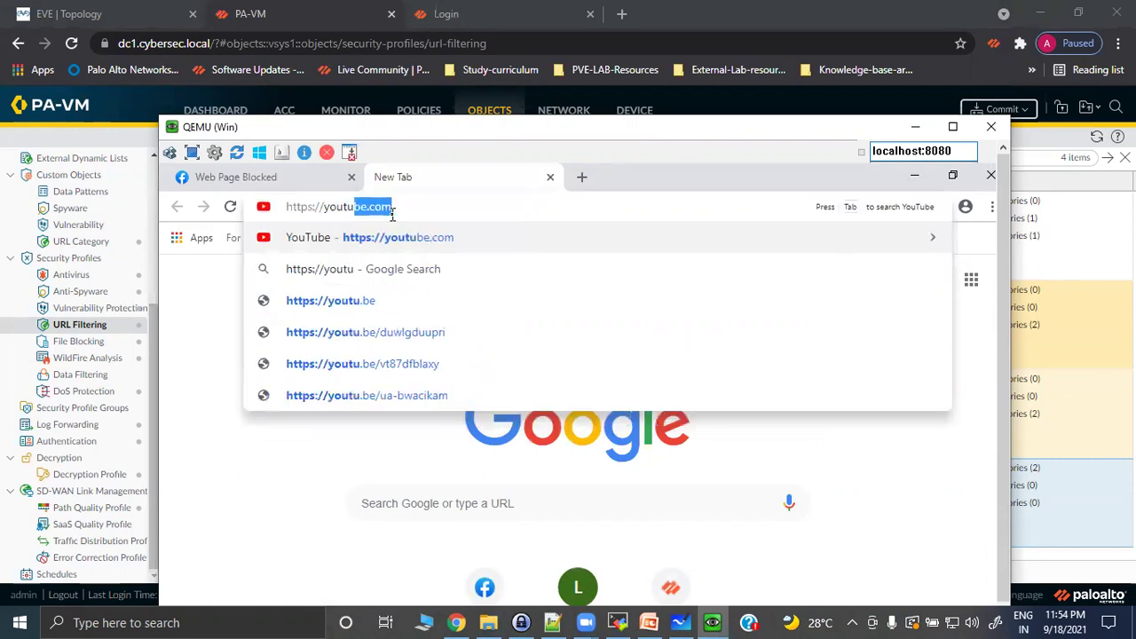
type("be.com")
key("Return")
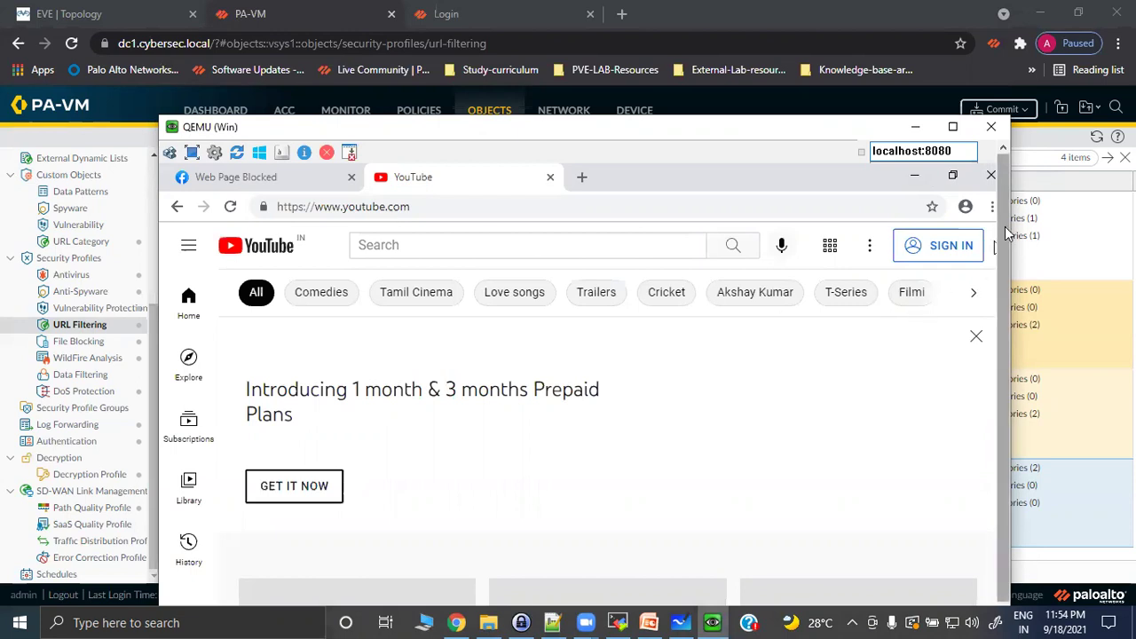
left_click_drag(1001, 226, 1030, 342)
left_click_drag(1028, 411, 1030, 355)
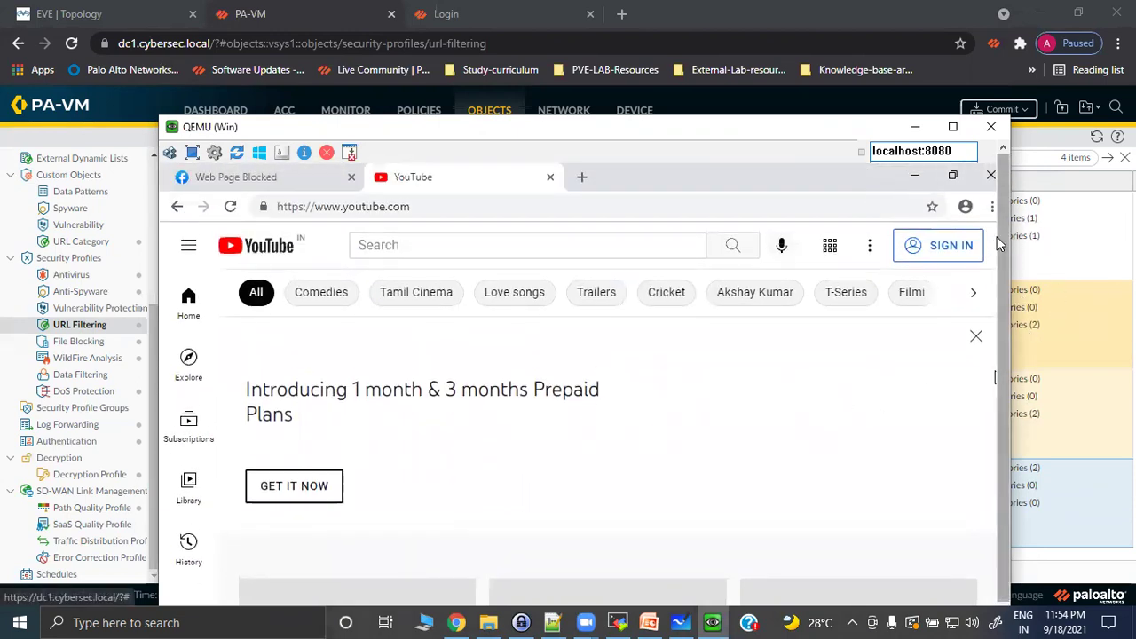
left_click_drag(1001, 238, 1018, 401)
scroll(783, 274, "up", 2)
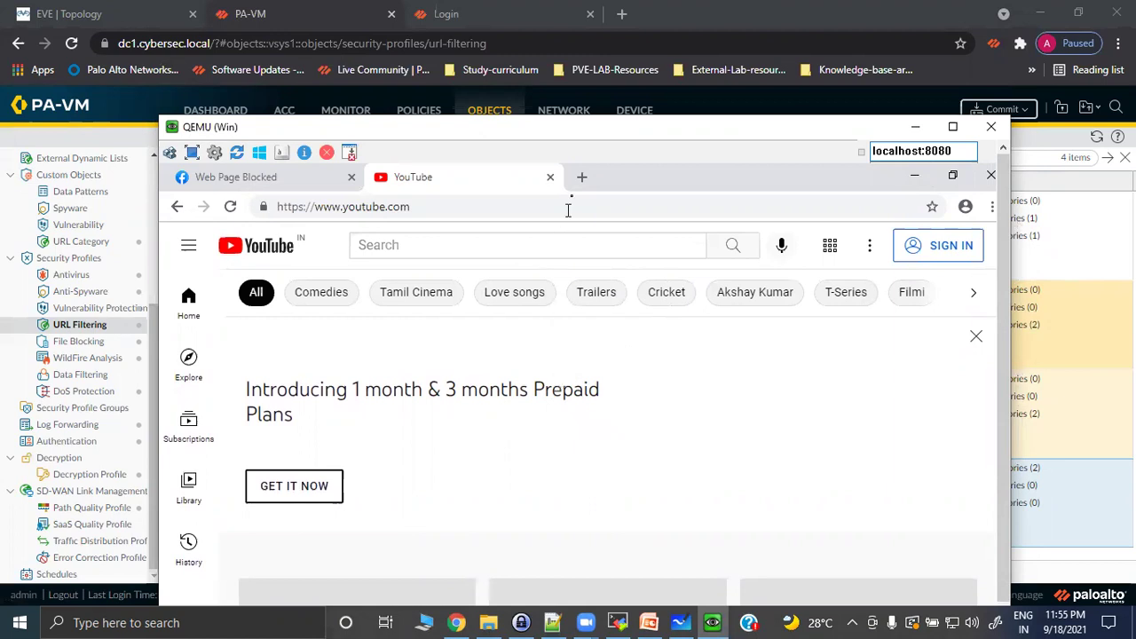
key("ctrl+t")
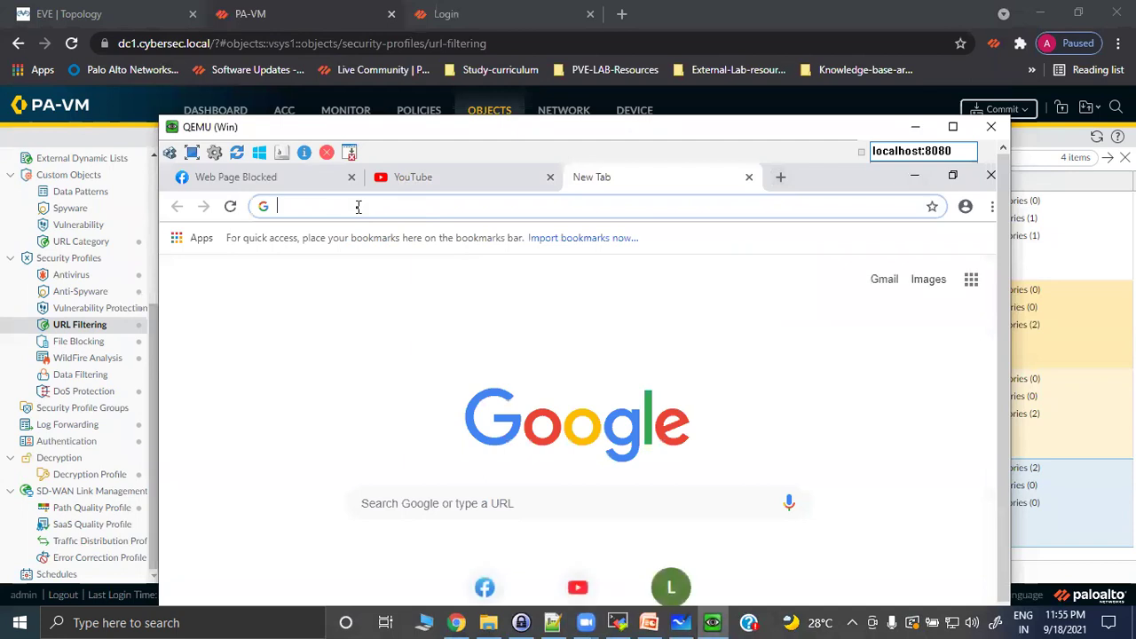
type("https")
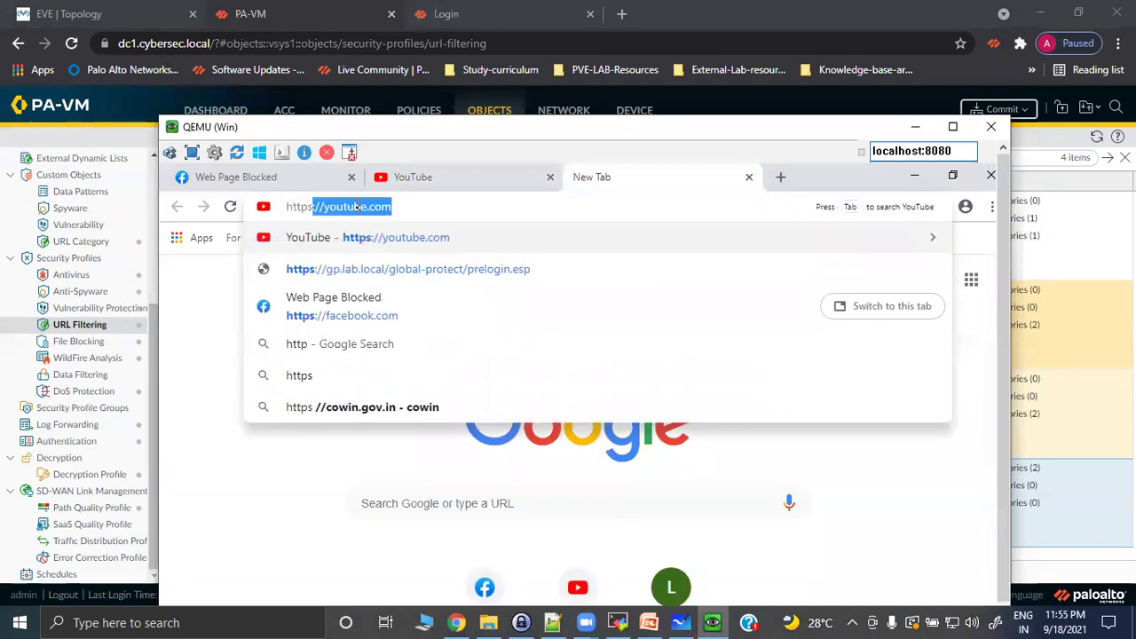
type("://tin")
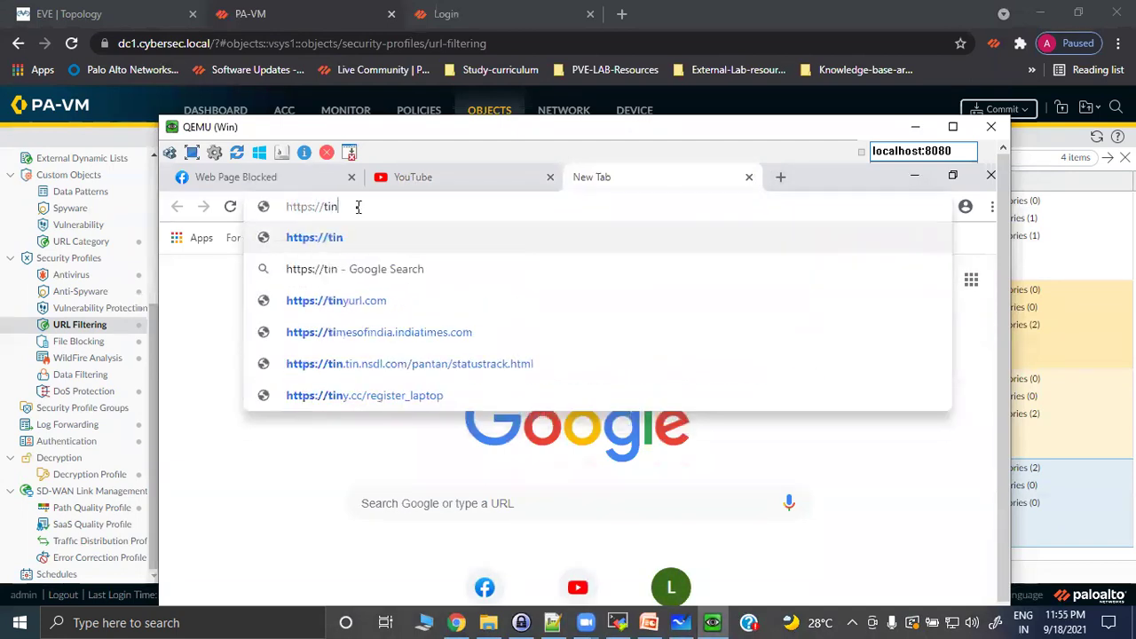
type("der.com")
key("Return")
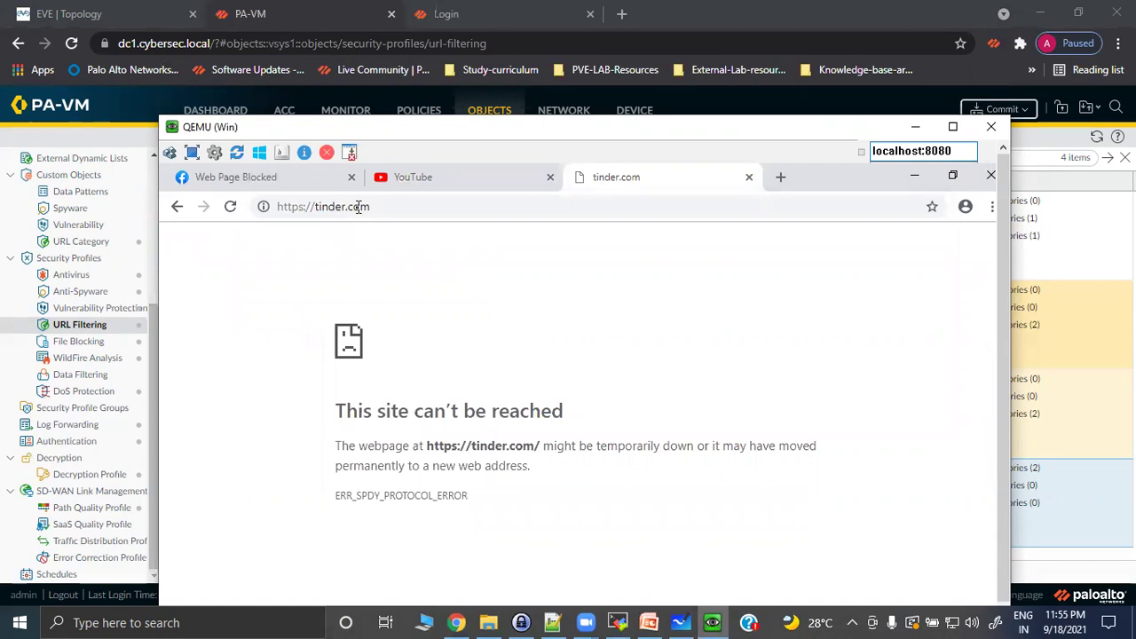
left_click(689, 206)
key("BackSpace")
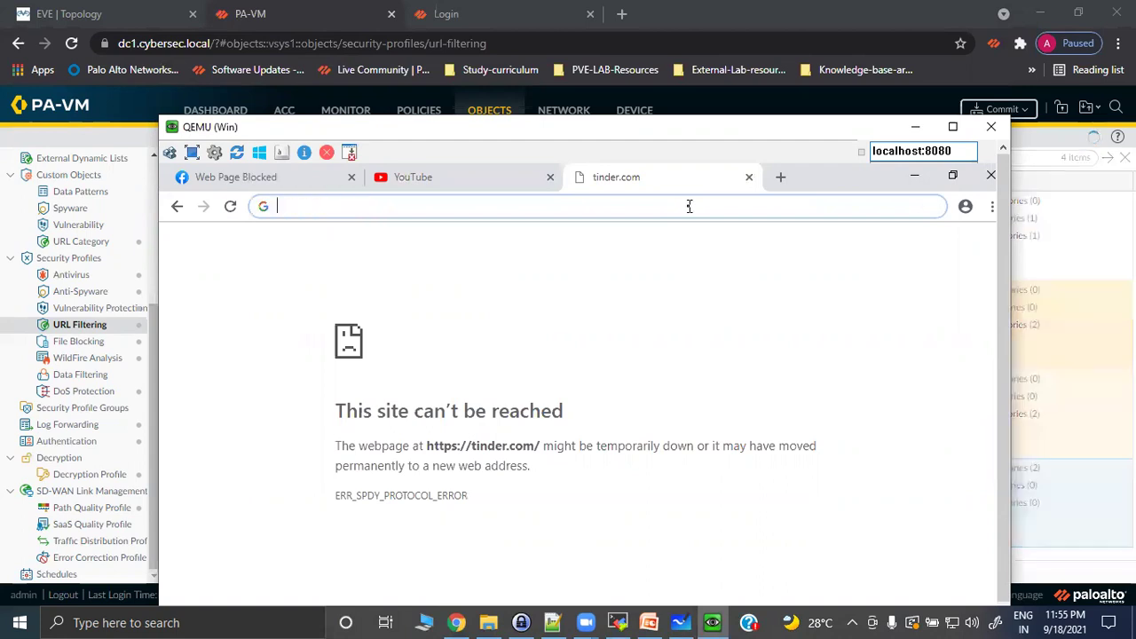
type("google")
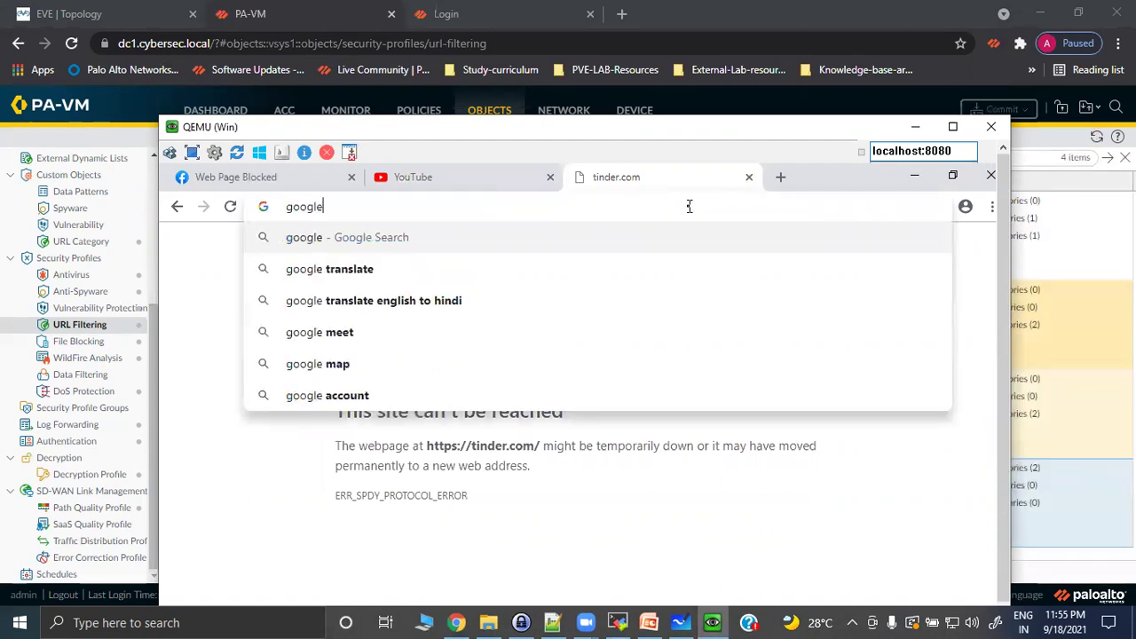
key("Return")
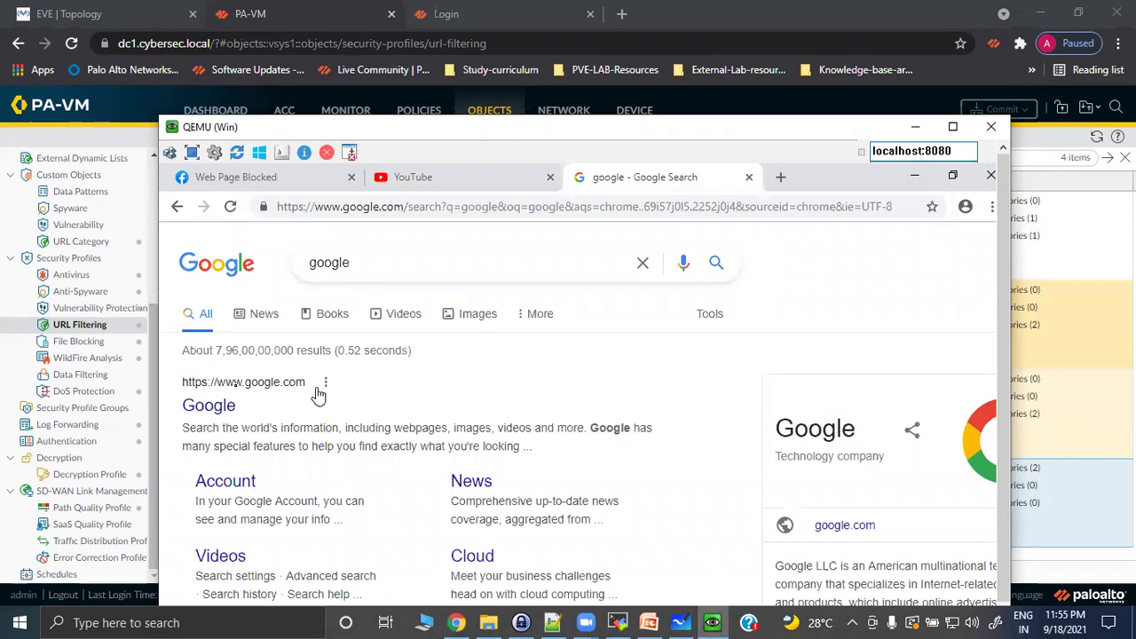
Search Google for 'tinder' and open the tinder.com result.
left_click(204, 405)
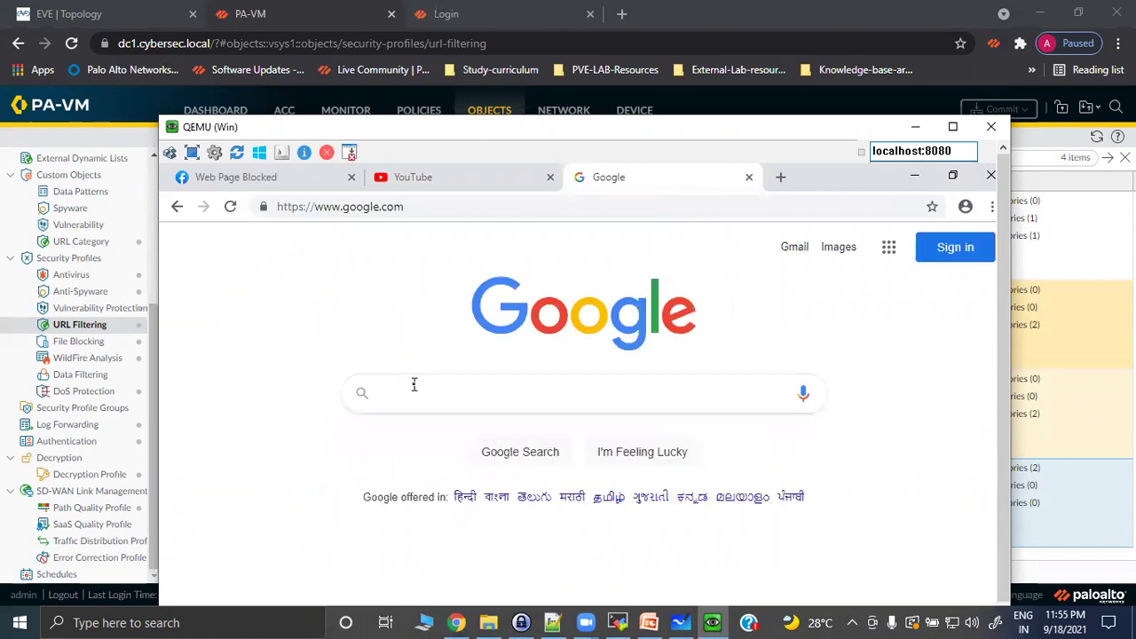
left_click(414, 385)
type("tinder")
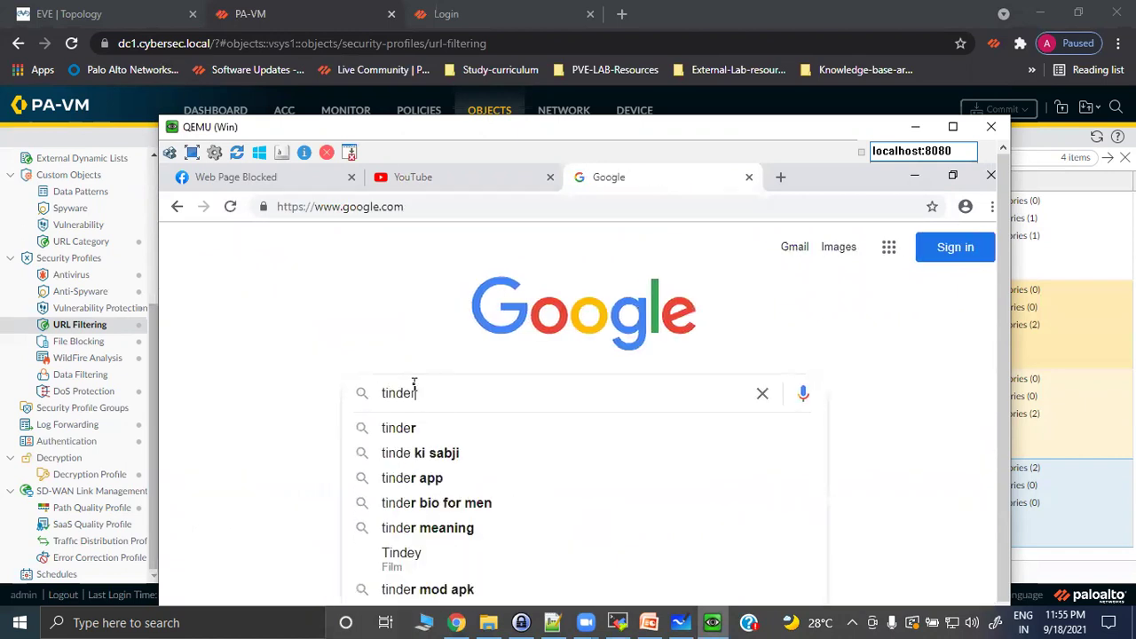
key("Return")
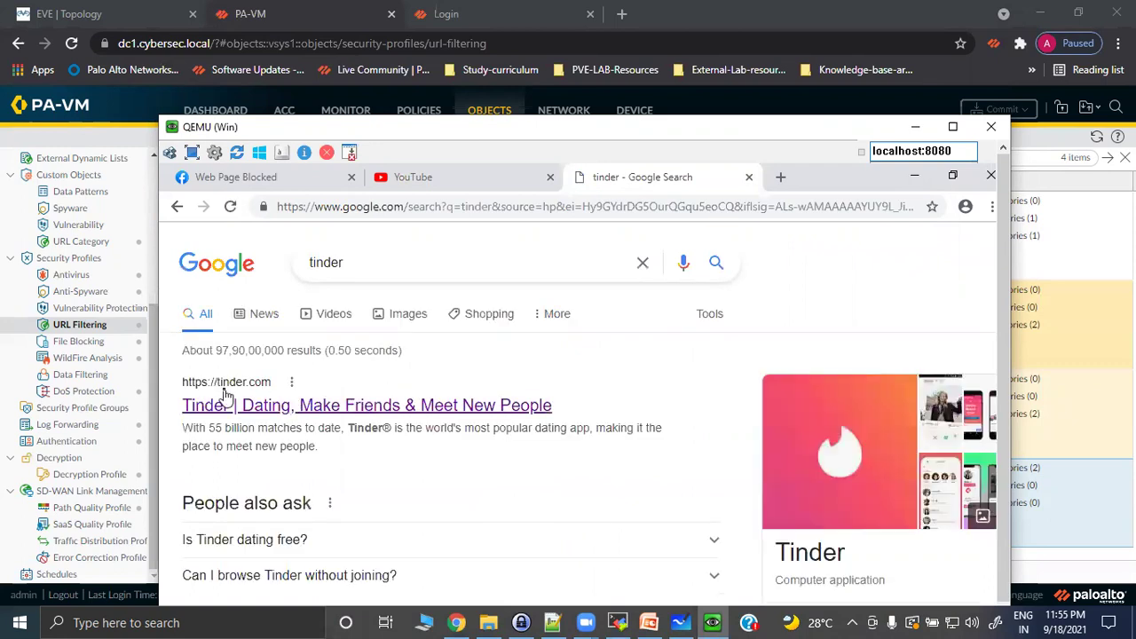
left_click(222, 392)
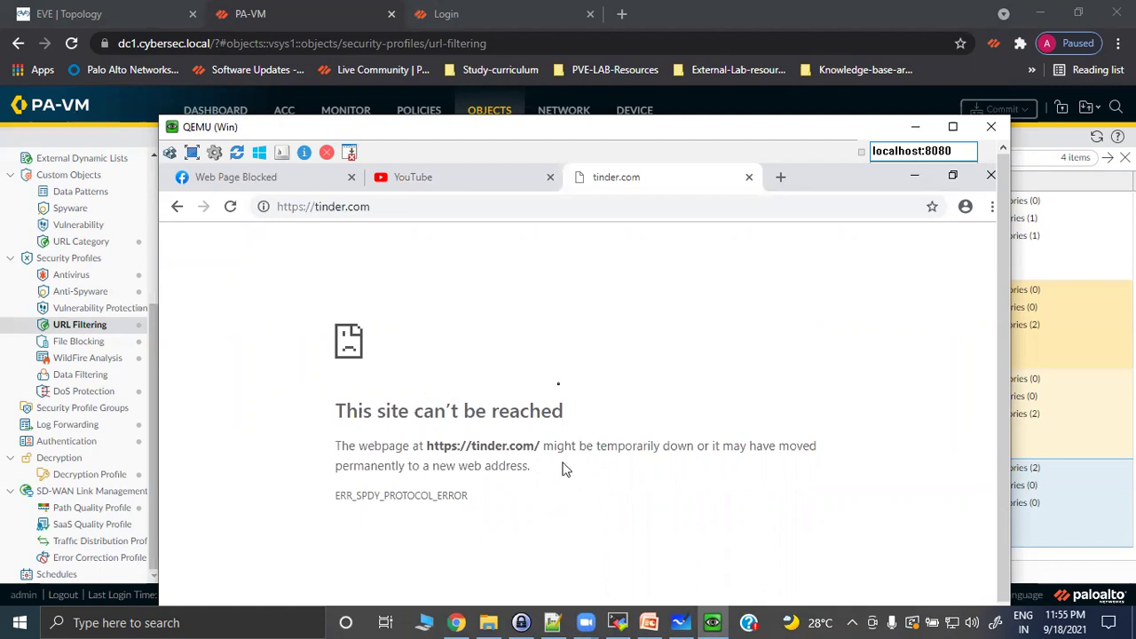
Return to the tinder results, reload the facebook.com block page, then switch back to the tinder search tab.
left_click(178, 208)
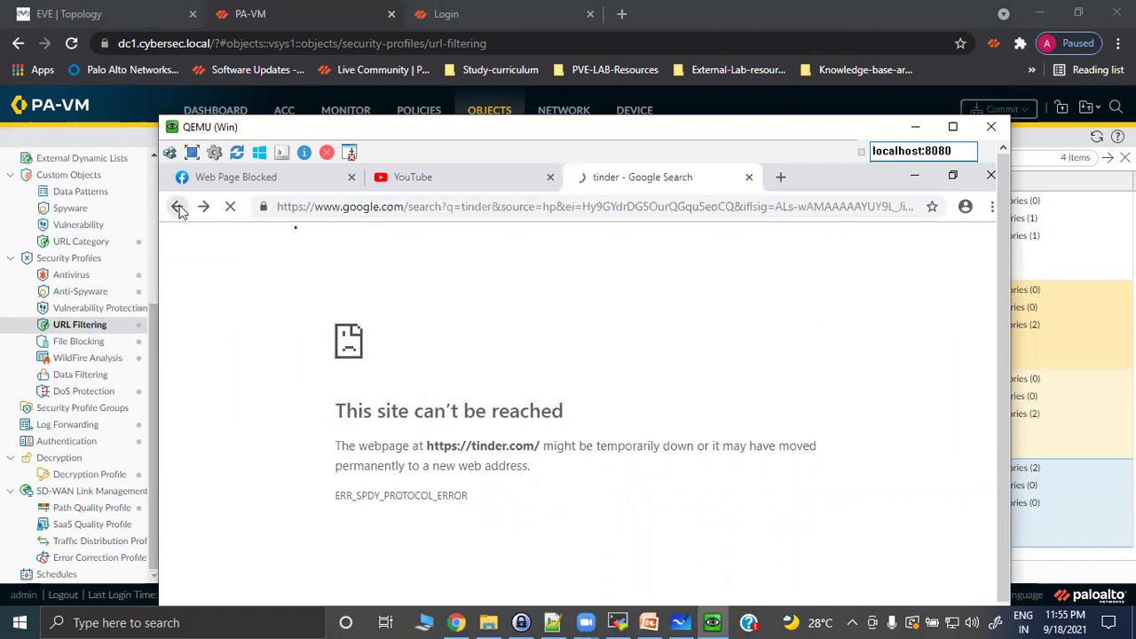
left_click(244, 177)
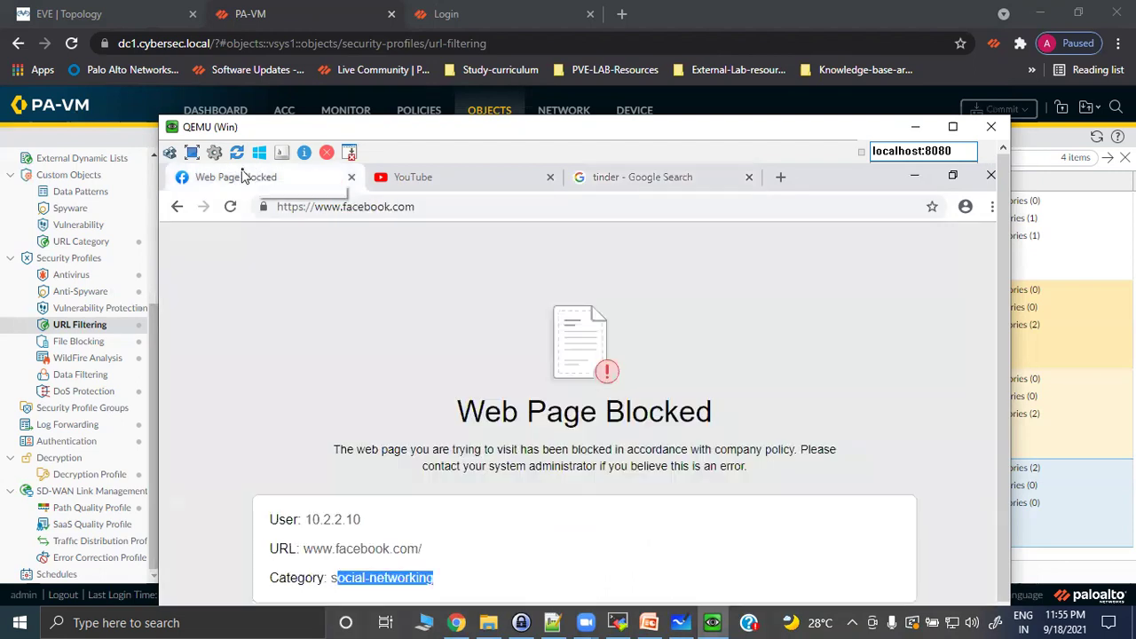
left_click(238, 213)
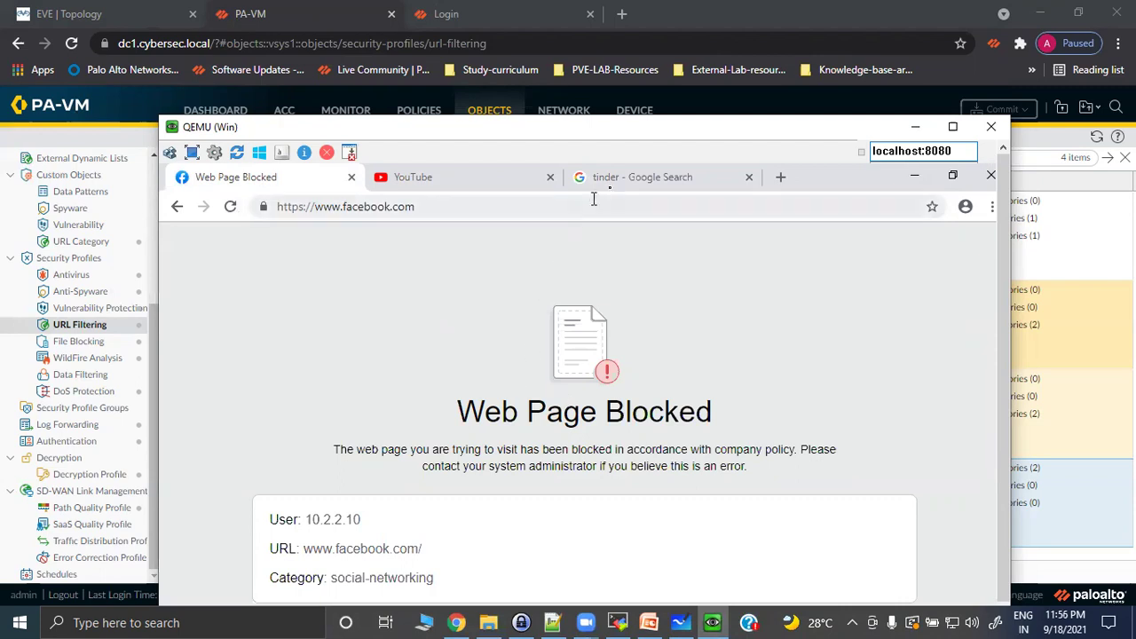
left_click(618, 180)
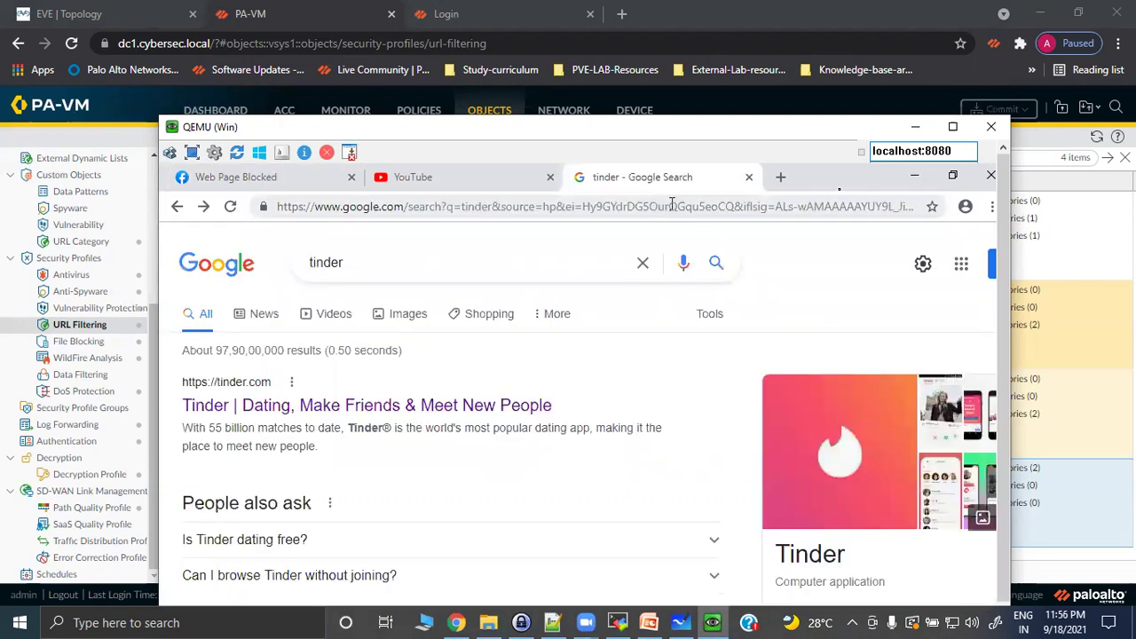
Dismiss the finished commit and disable security rule 4, block-category, under Policies > Security.
left_click(915, 129)
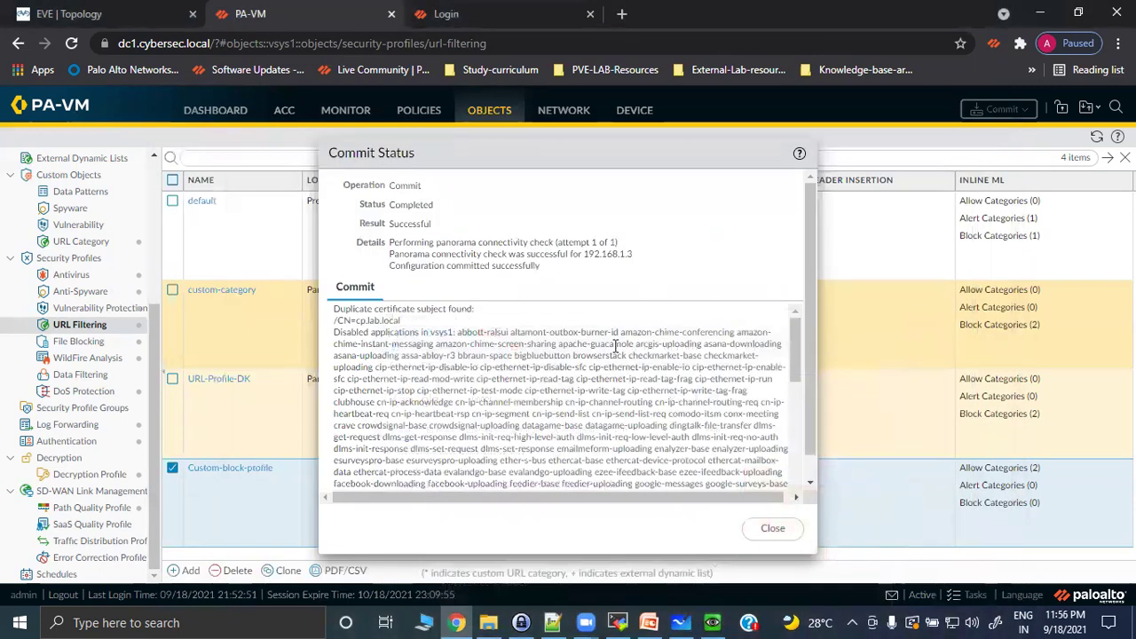
left_click(770, 528)
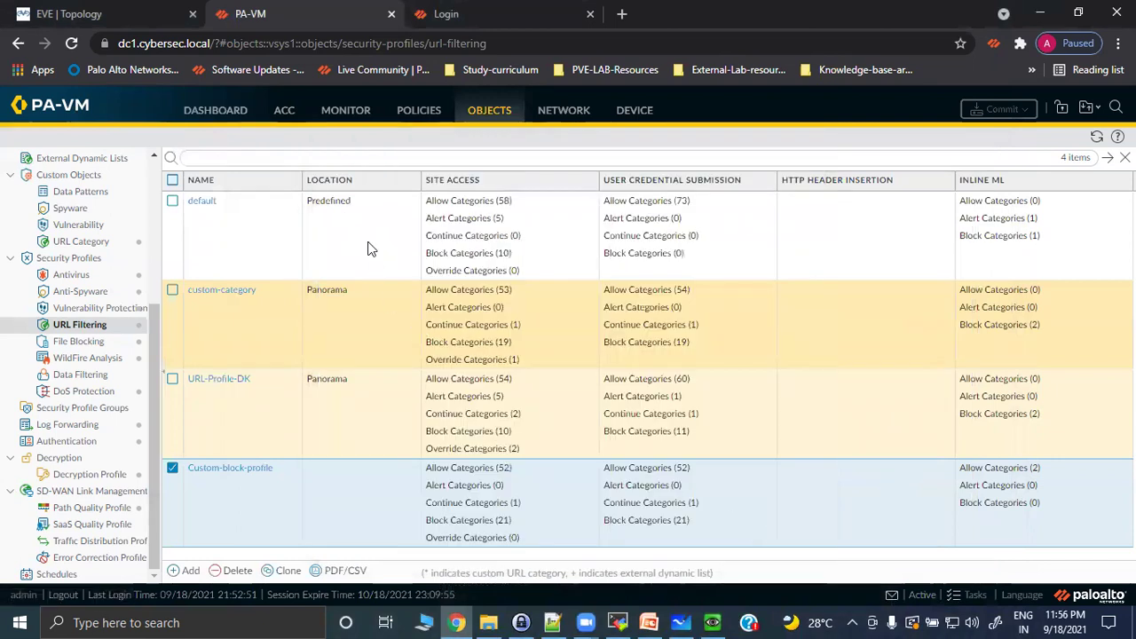
left_click(416, 110)
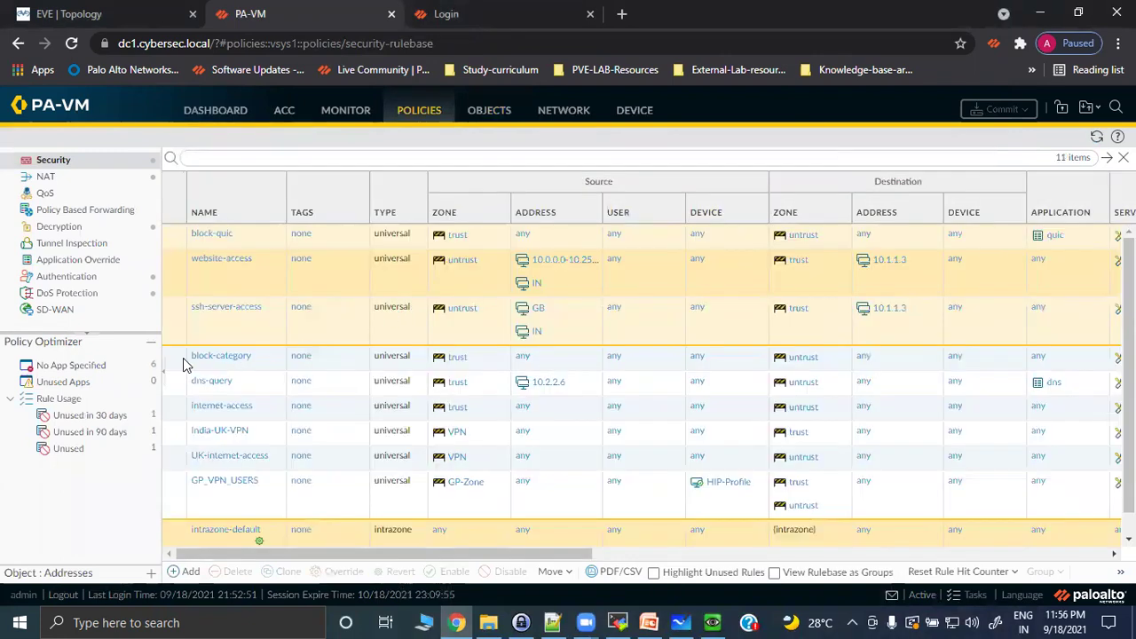
left_click(174, 365)
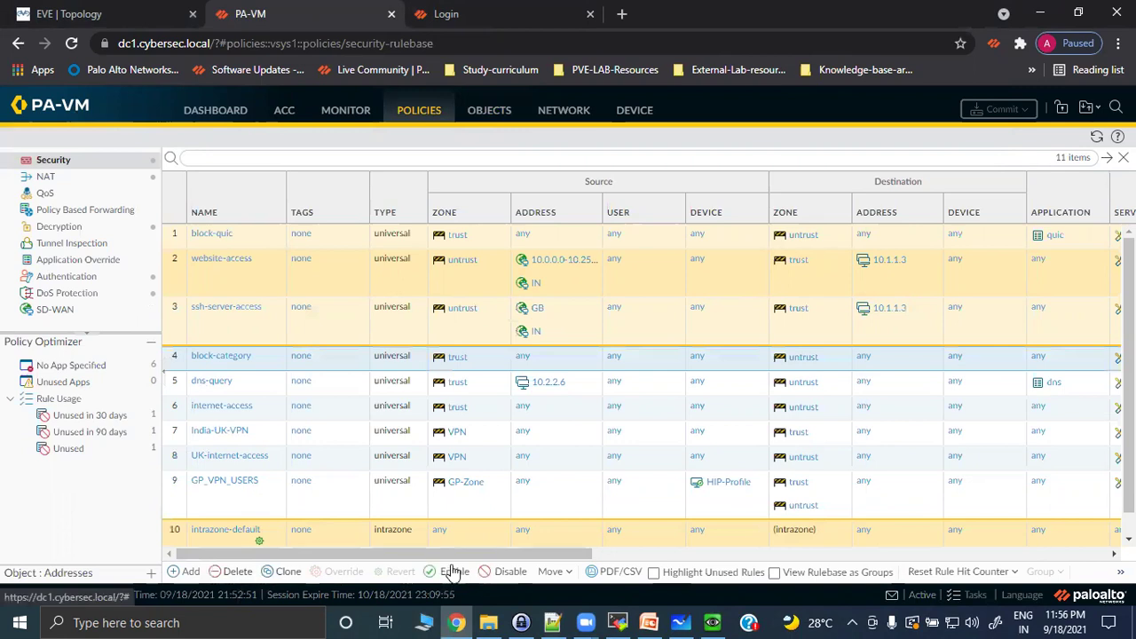
left_click(499, 574)
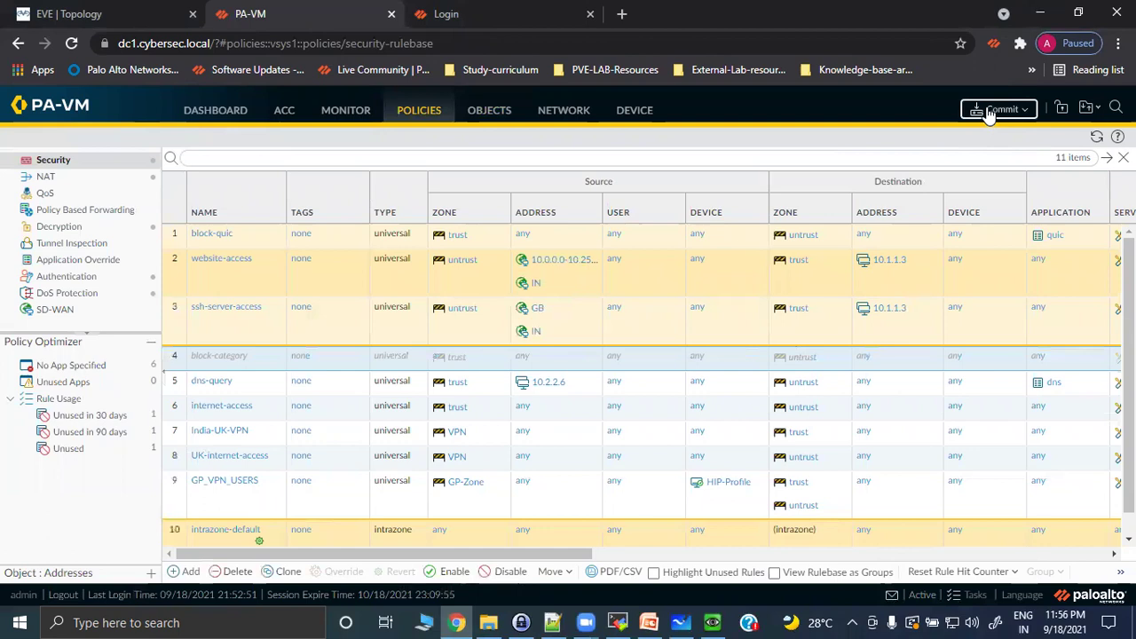
Commit the disabled block-category rule to PA-VM and bring the test VM window back up.
left_click(996, 109)
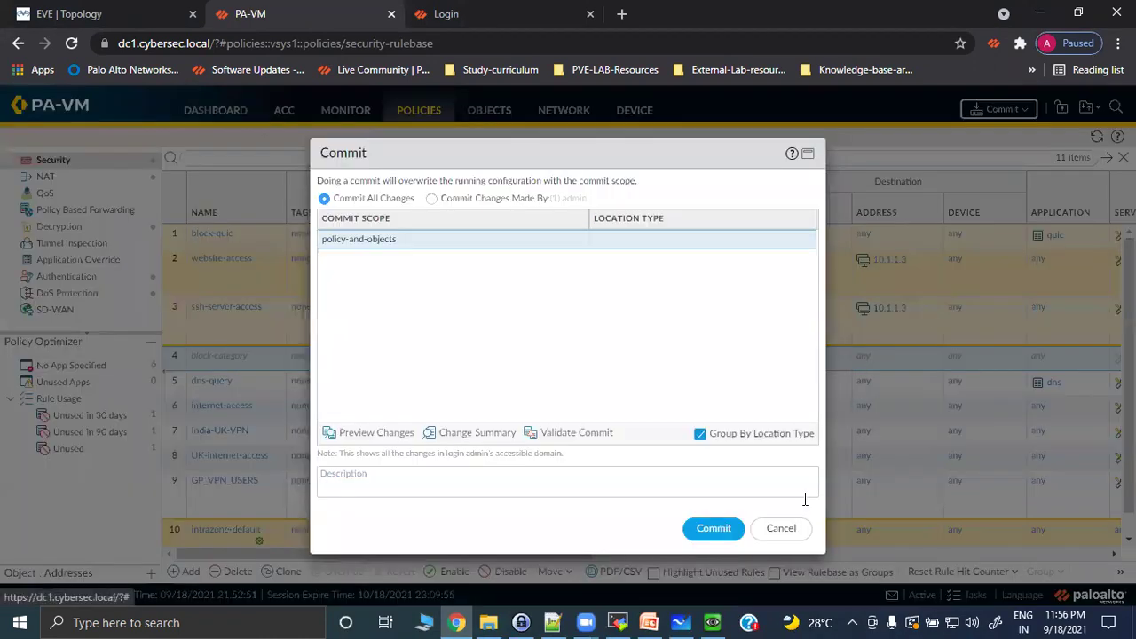
left_click(710, 534)
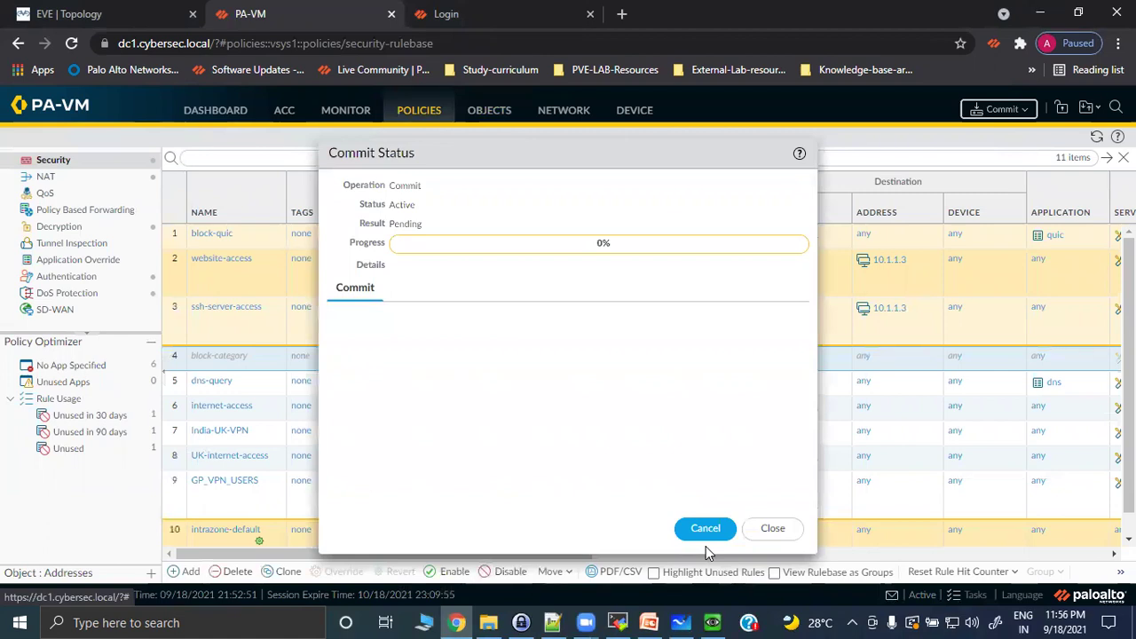
left_click(717, 621)
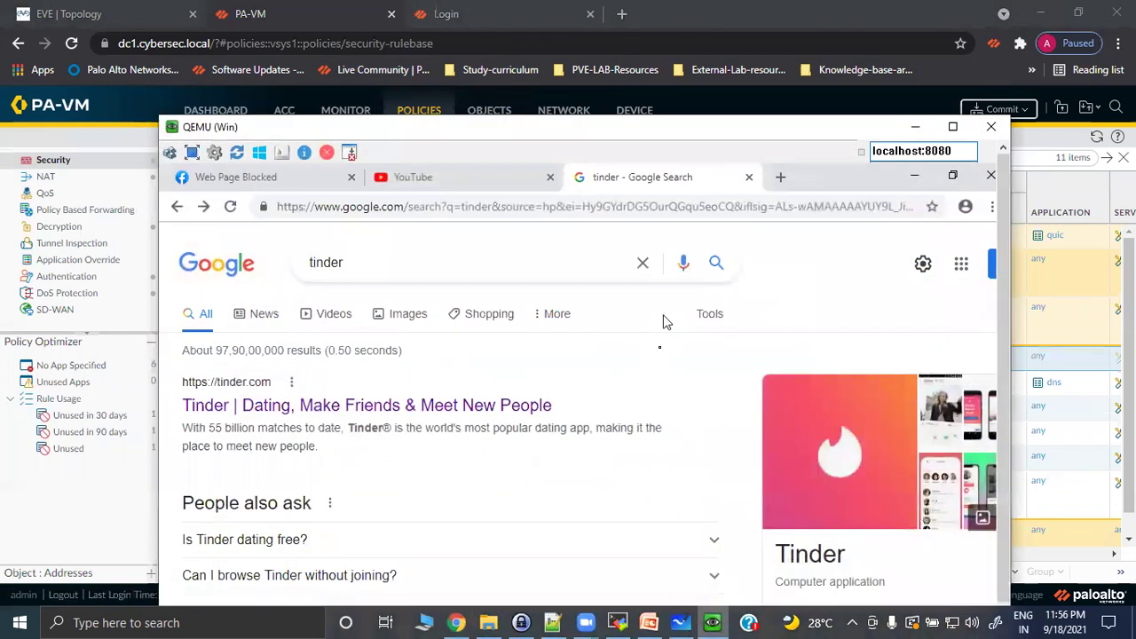
Retry the tinder.com search result and compare it with the Web Page Blocked tab.
left_click(379, 408)
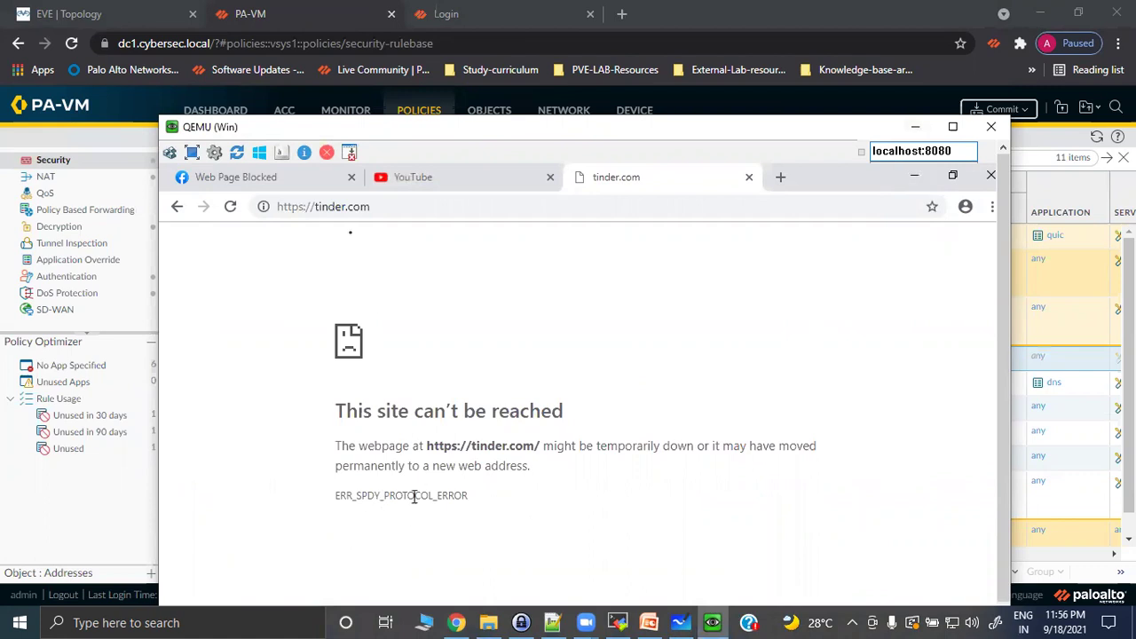
left_click(262, 184)
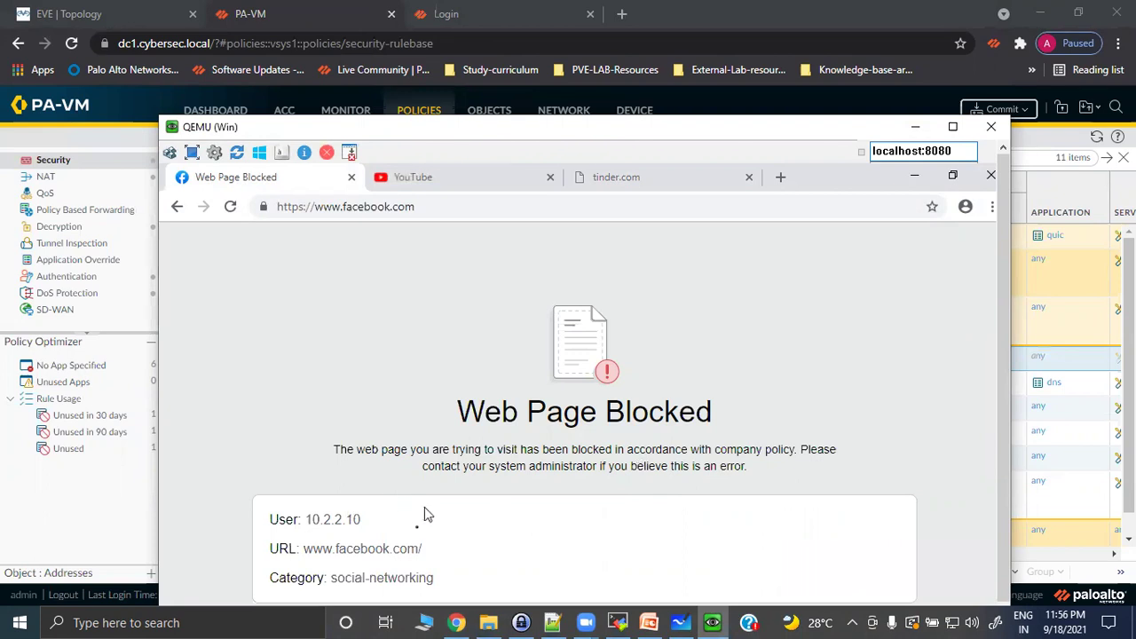
left_click(611, 177)
Open PA-VM's Monitor > URL Filtering logs and dismiss the commit status.
left_click(915, 126)
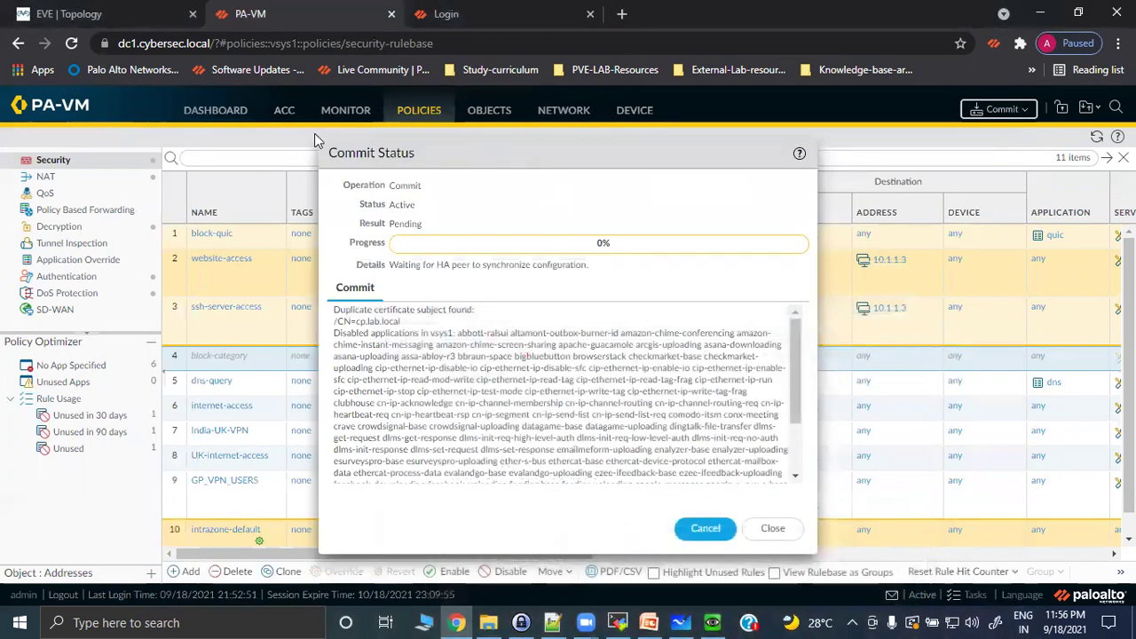
left_click(346, 109)
left_click(768, 529)
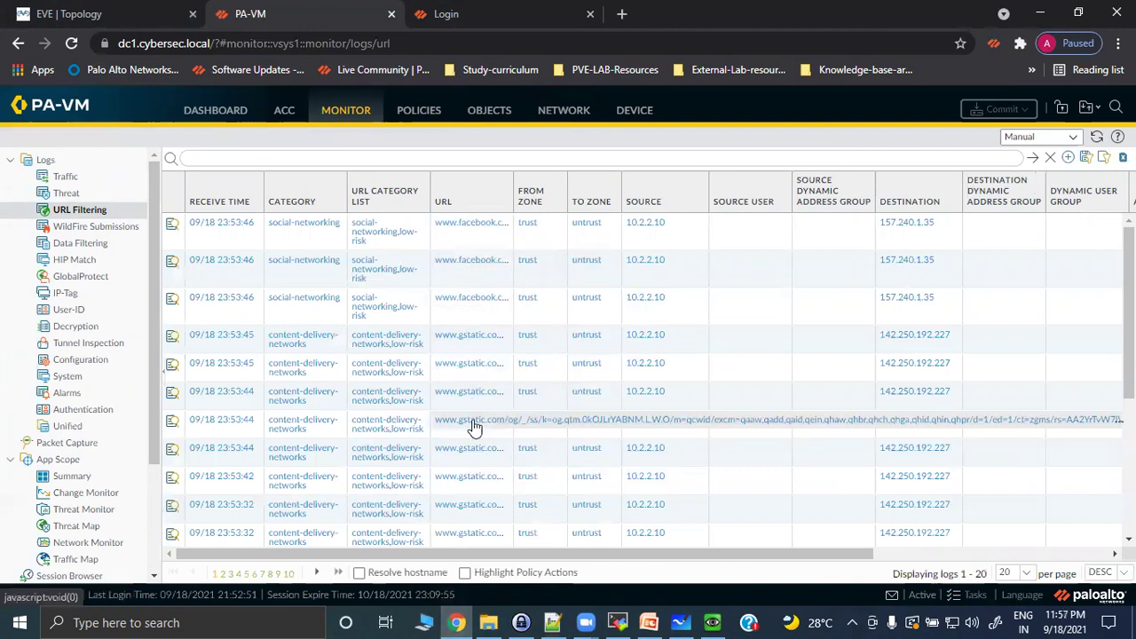
Scroll through the URL Filtering log entries, then switch to the Traffic log.
scroll(480, 428, "down", 2)
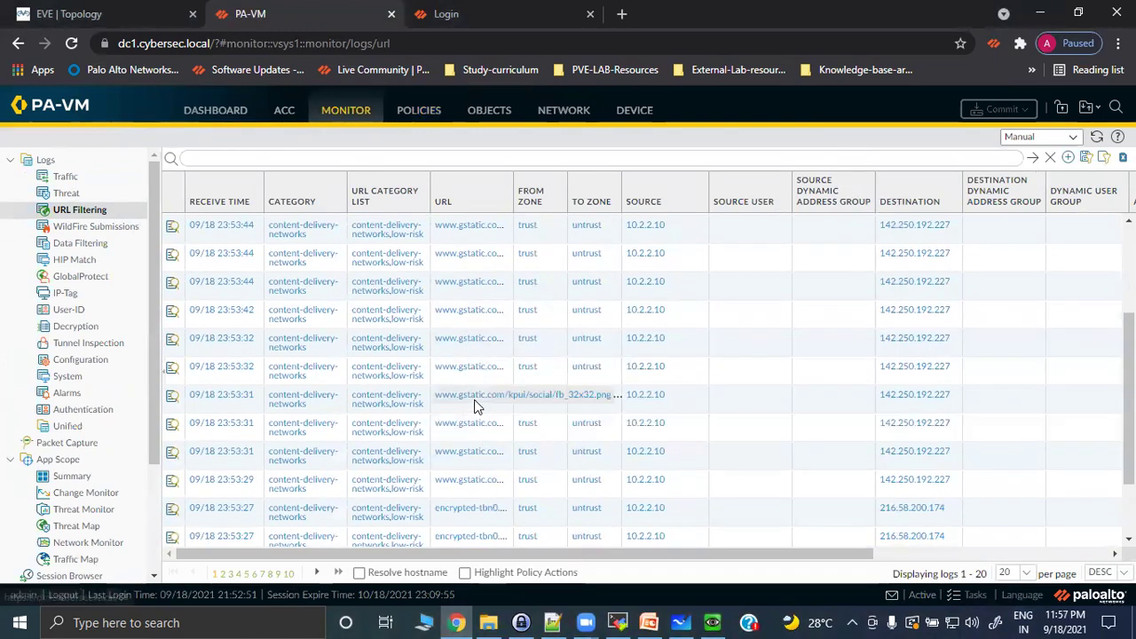
scroll(474, 399, "down", 2)
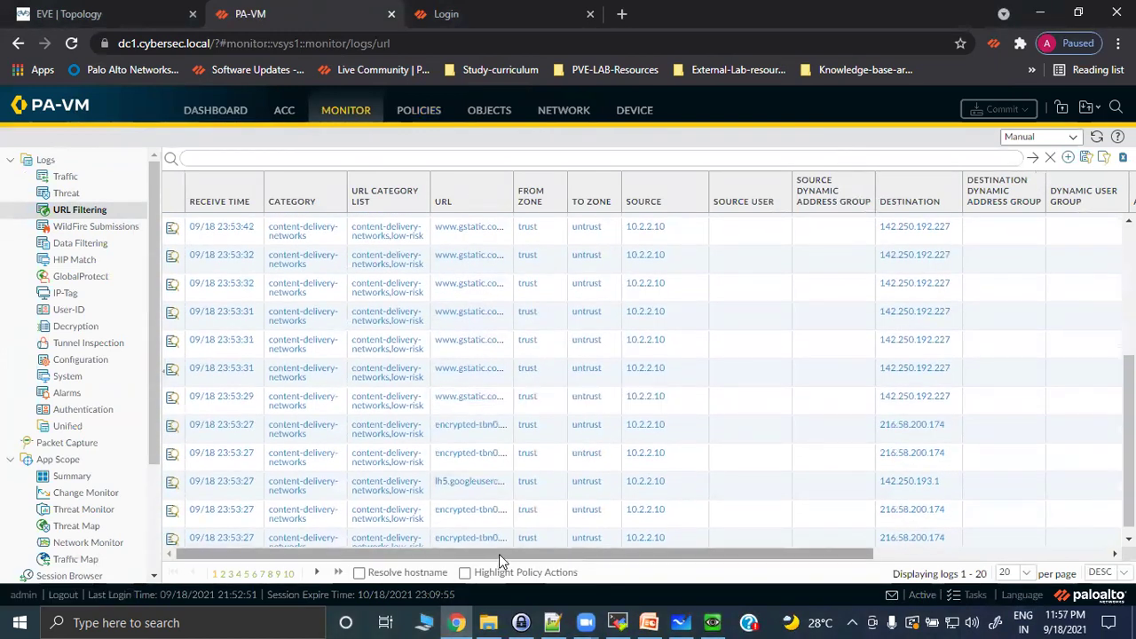
left_click_drag(499, 553, 733, 554)
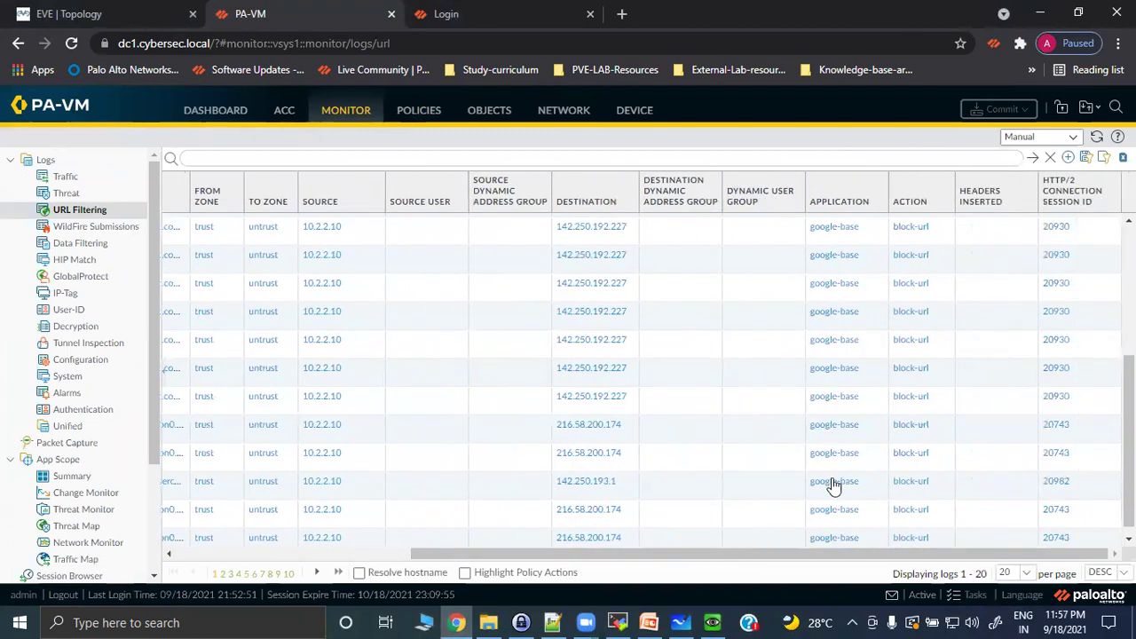
scroll(839, 497, "up", 2)
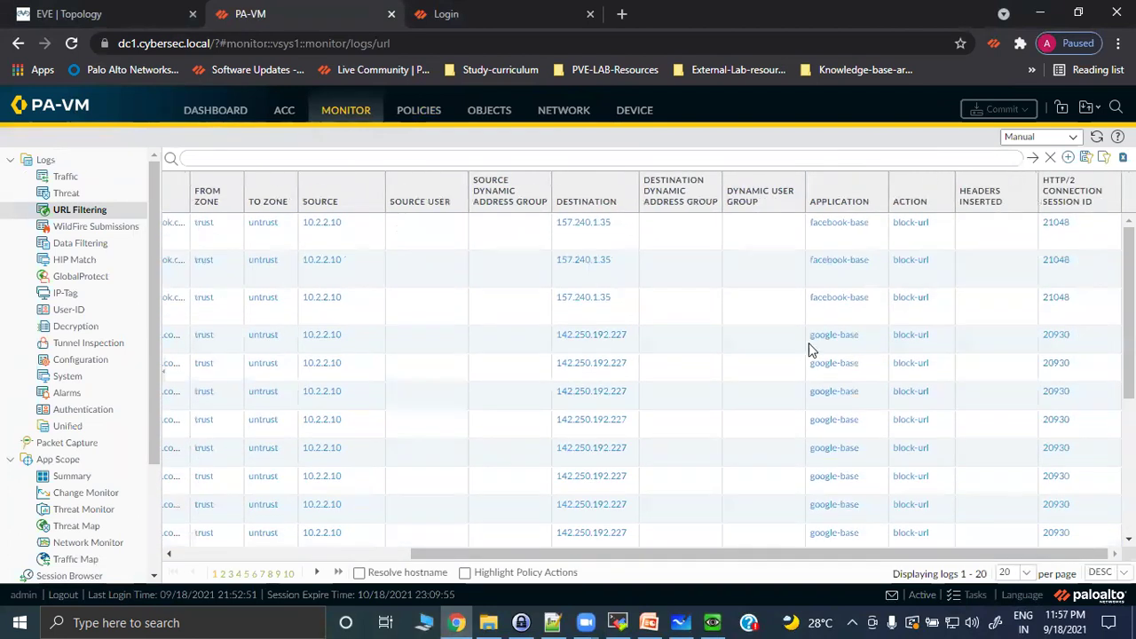
scroll(808, 386, "down", 2)
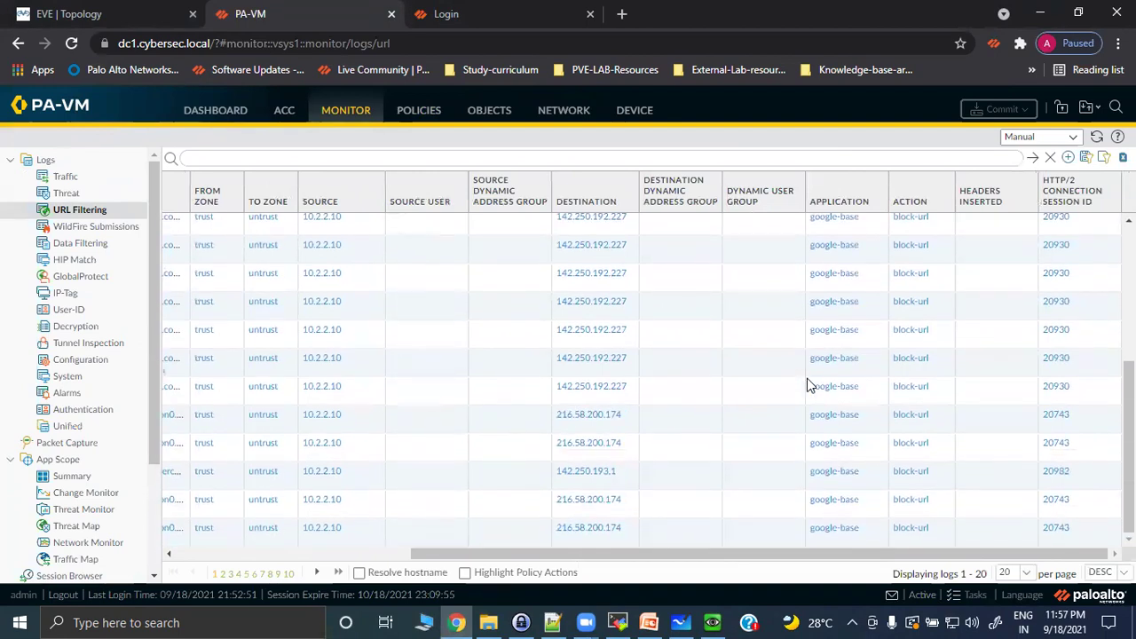
left_click_drag(627, 554, 300, 559)
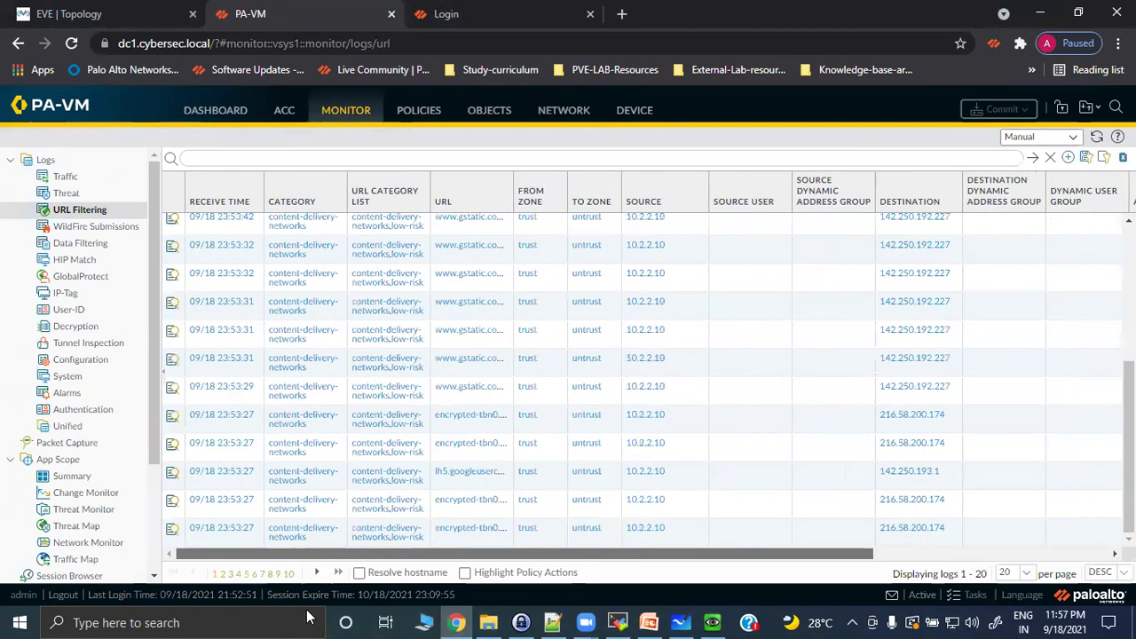
scroll(561, 458, "up", 3)
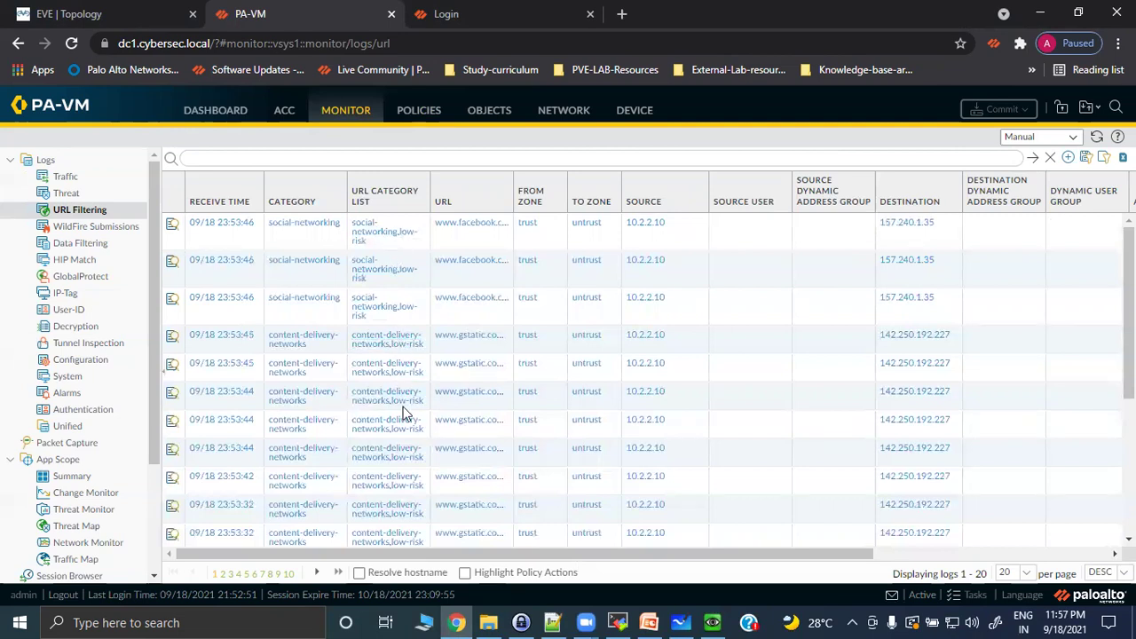
scroll(396, 477, "down", 2)
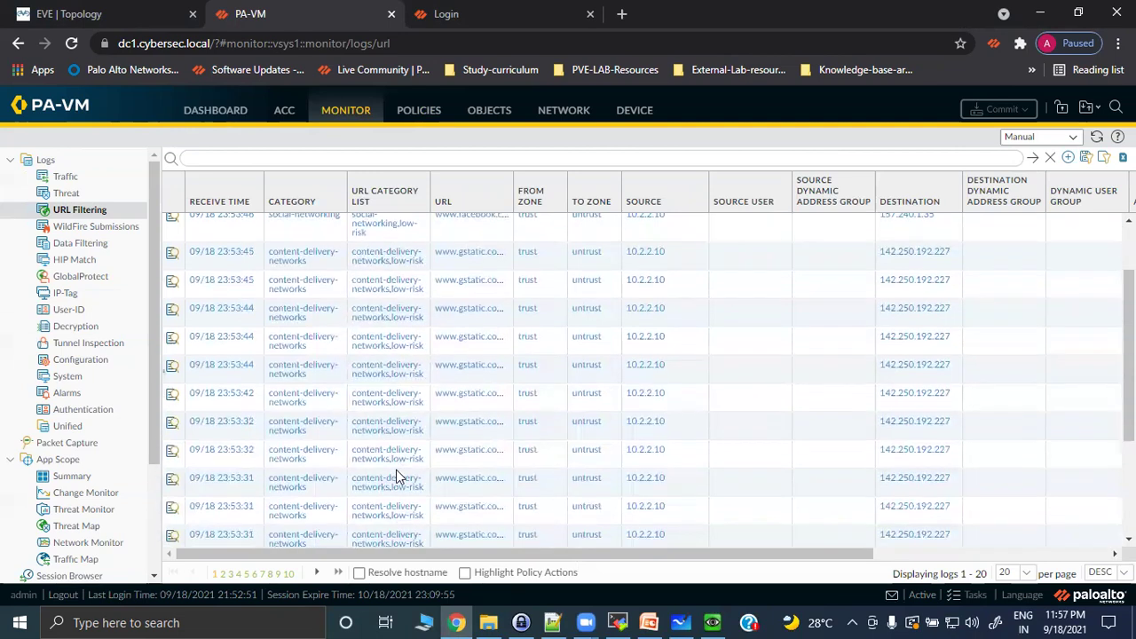
scroll(396, 477, "down", 2)
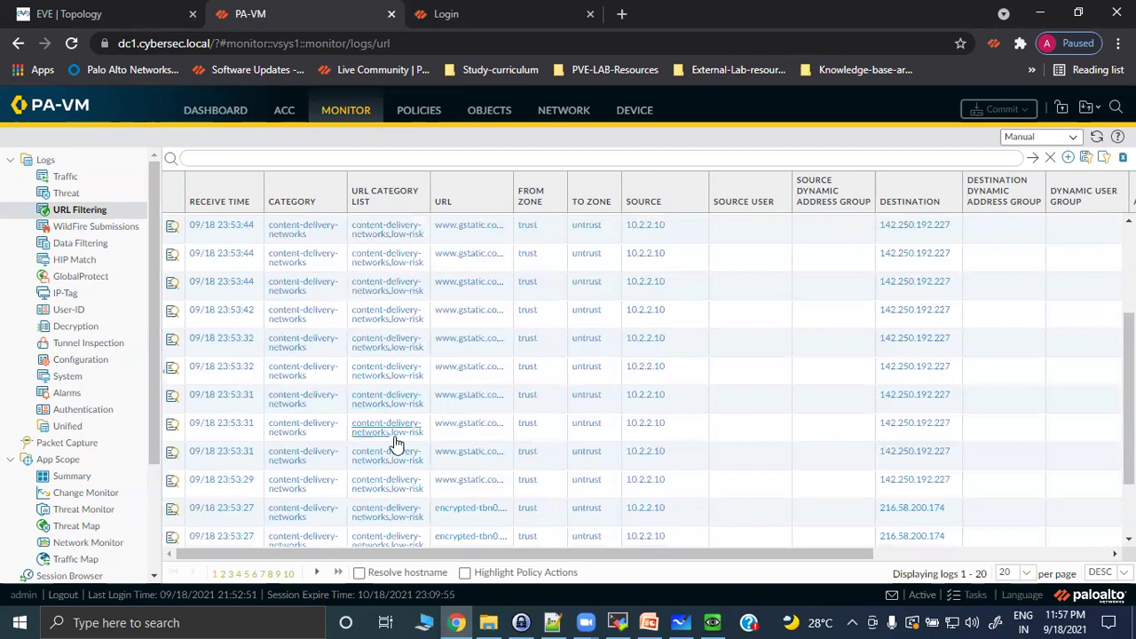
scroll(380, 484, "up", 3)
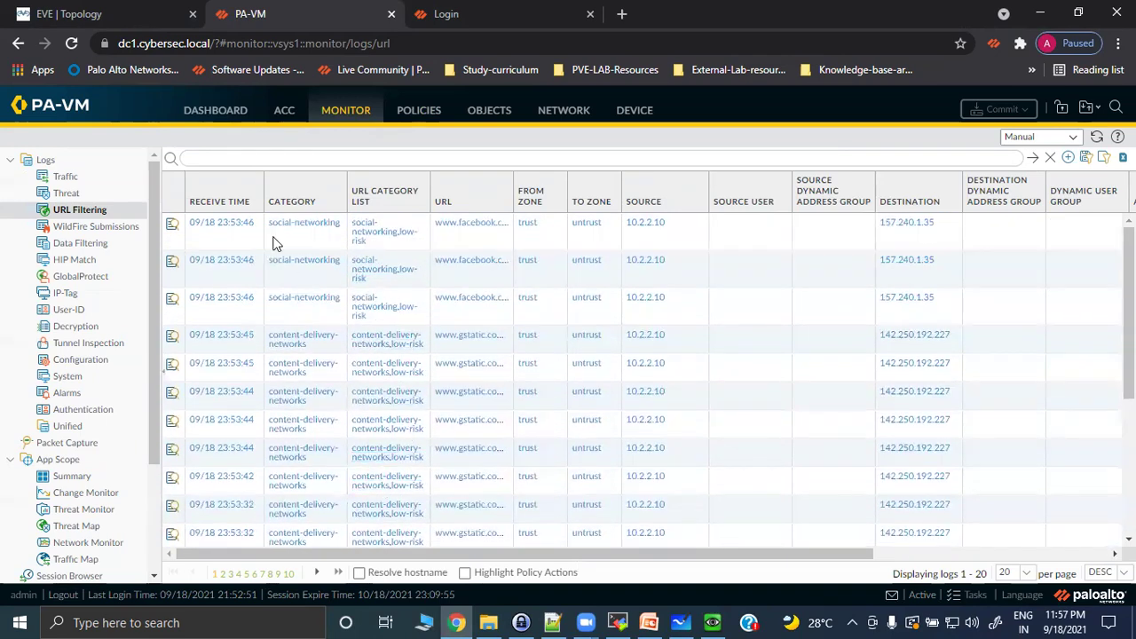
left_click(64, 176)
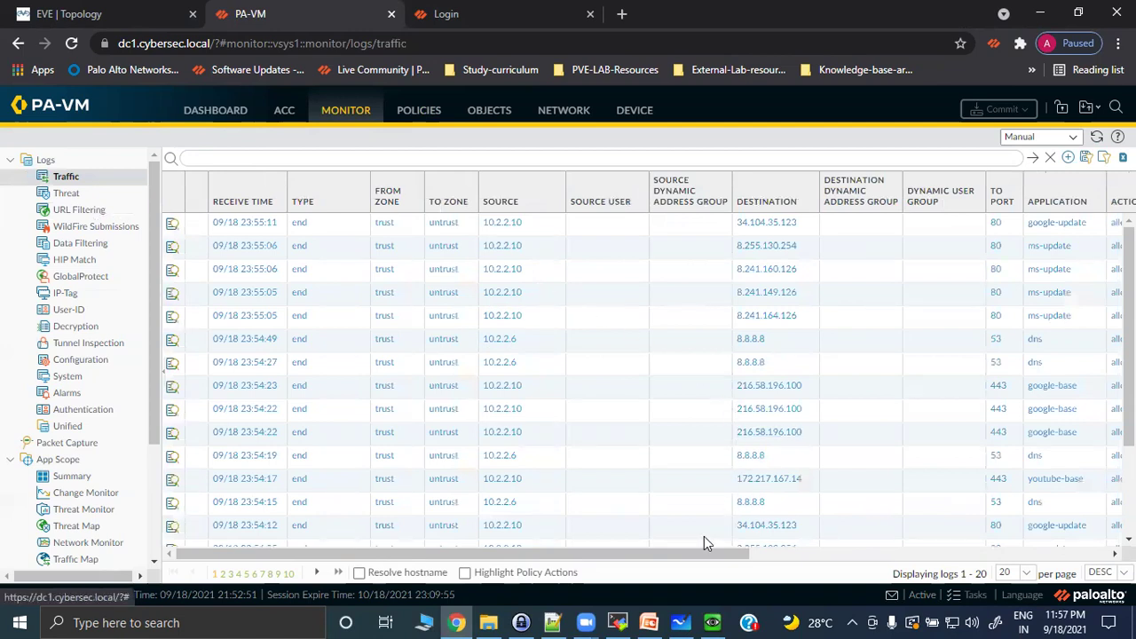
Refresh the Traffic log, browse its third page, then return to the URL Filtering log.
left_click_drag(675, 552, 799, 554)
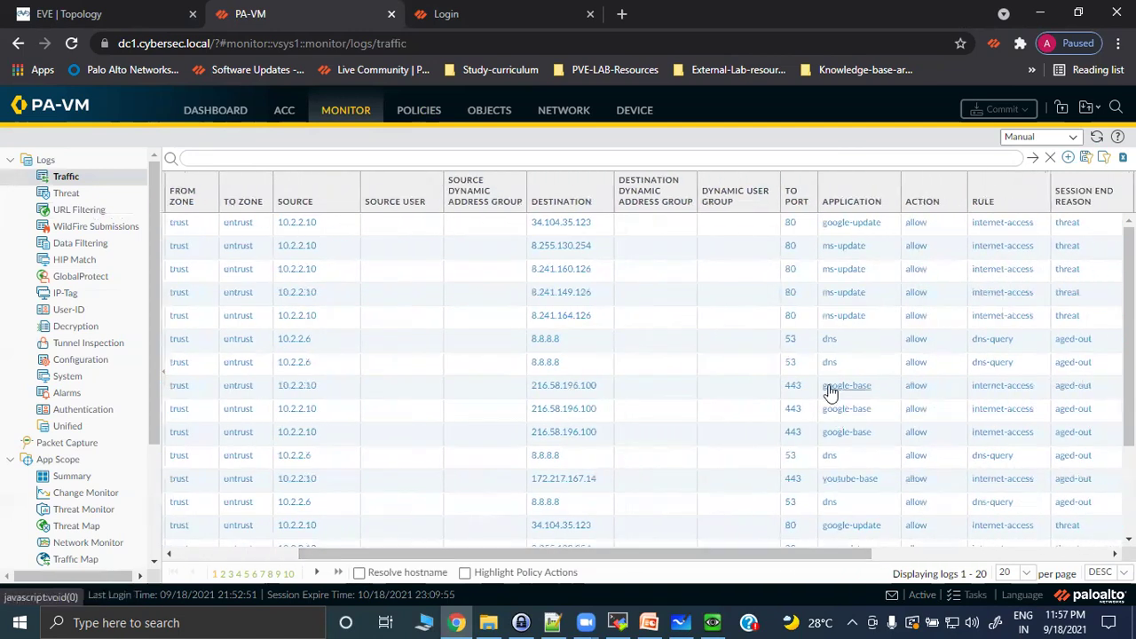
scroll(844, 390, "down", 3)
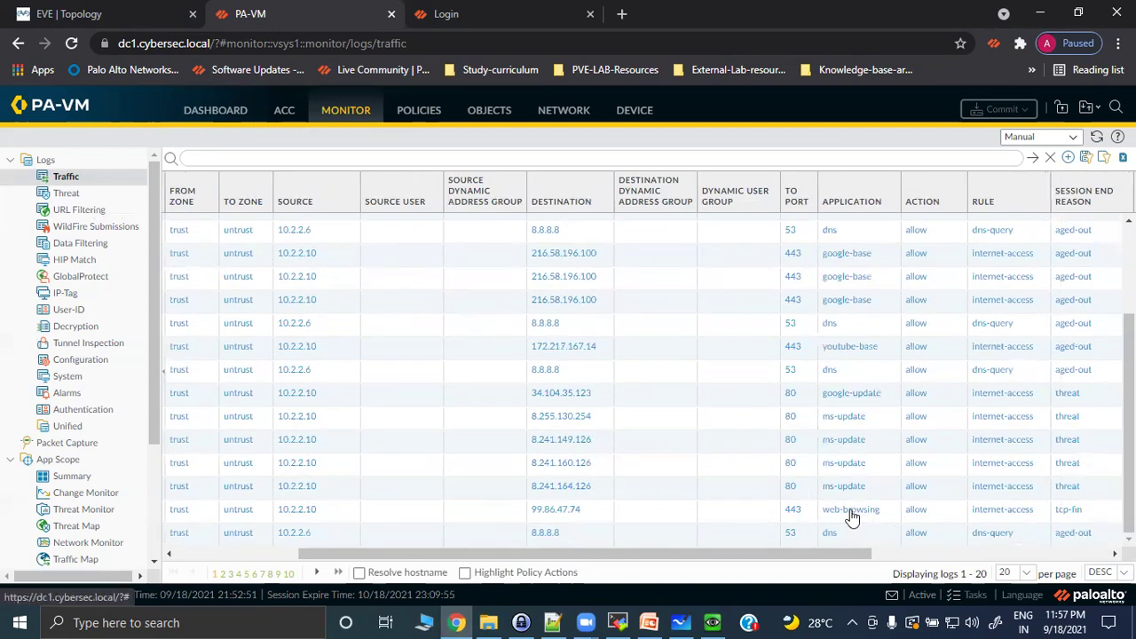
scroll(710, 457, "up", 3)
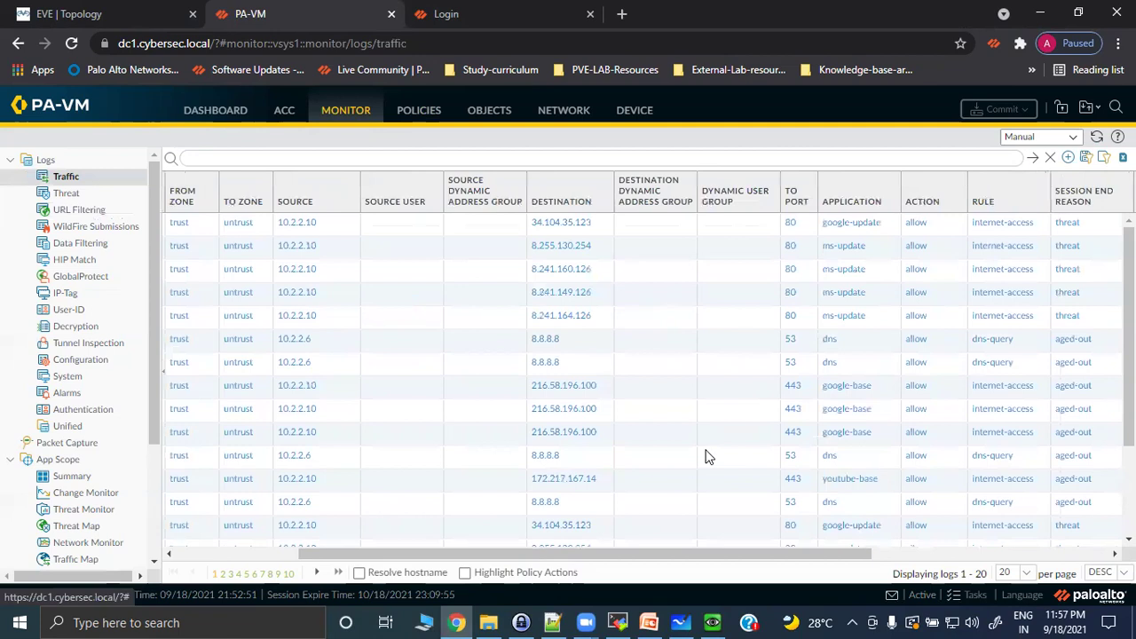
left_click(219, 574)
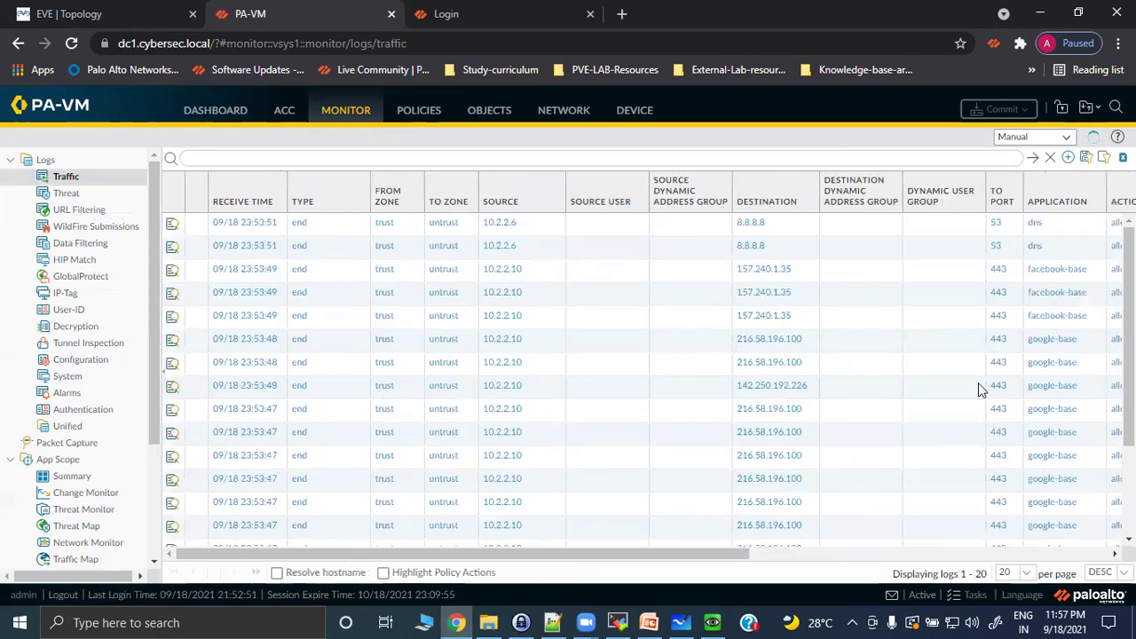
scroll(998, 368, "down", 3)
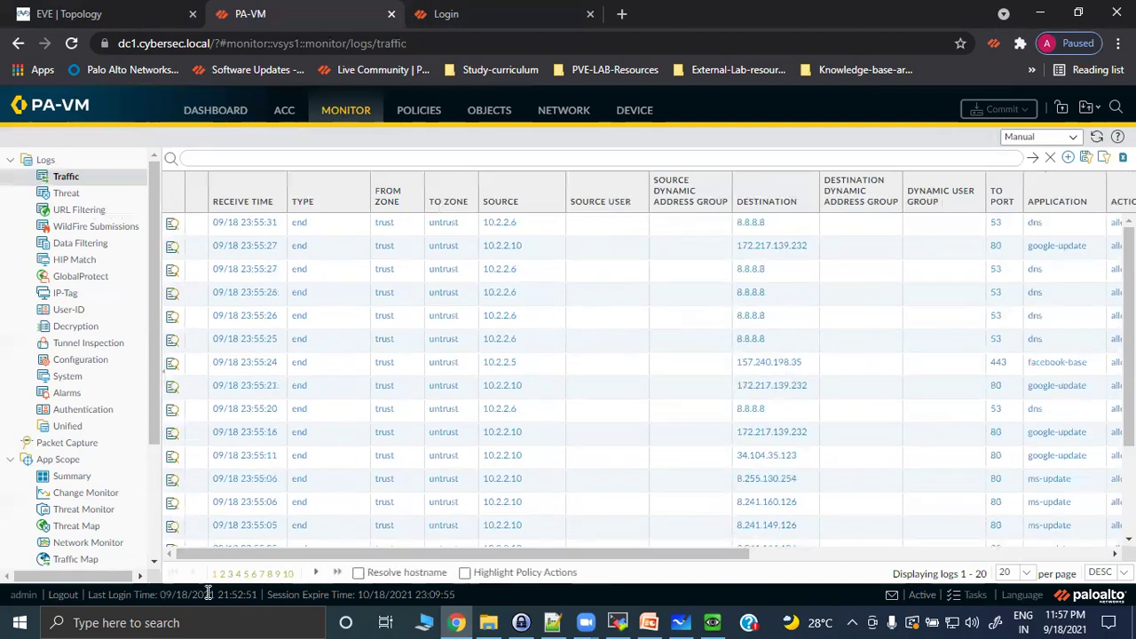
left_click(233, 575)
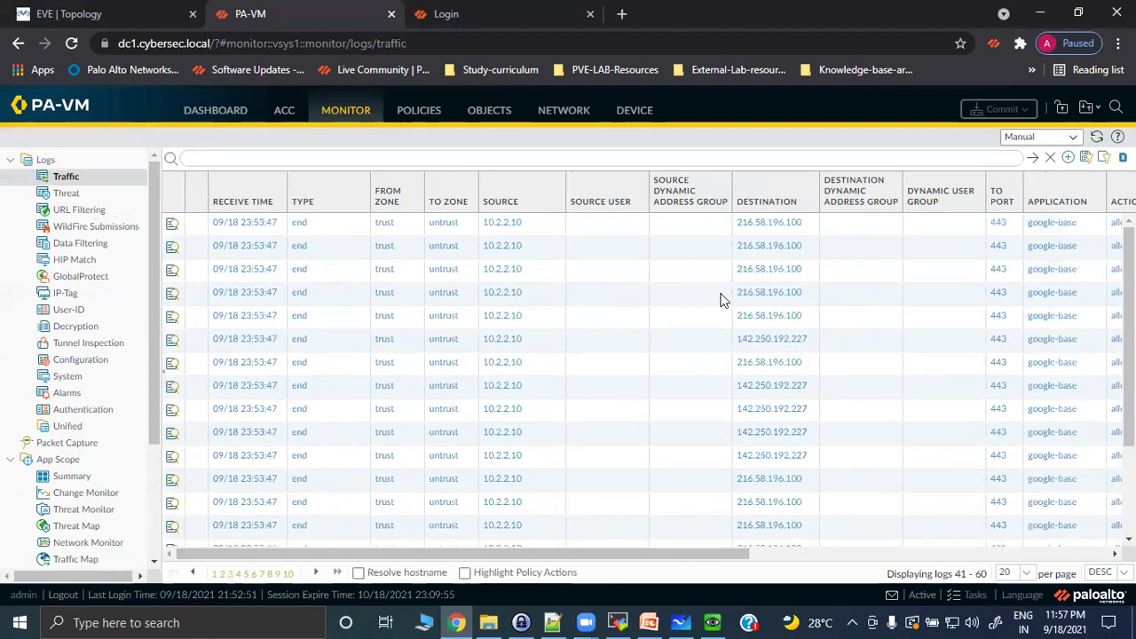
scroll(1043, 384, "down", 3)
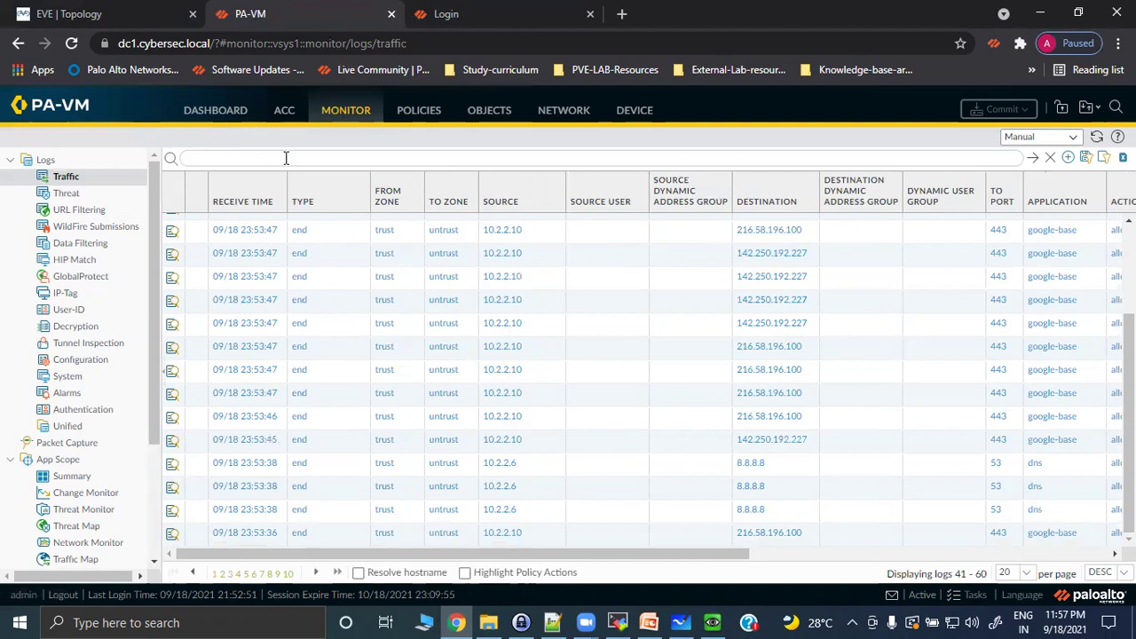
scroll(453, 361, "up", 3)
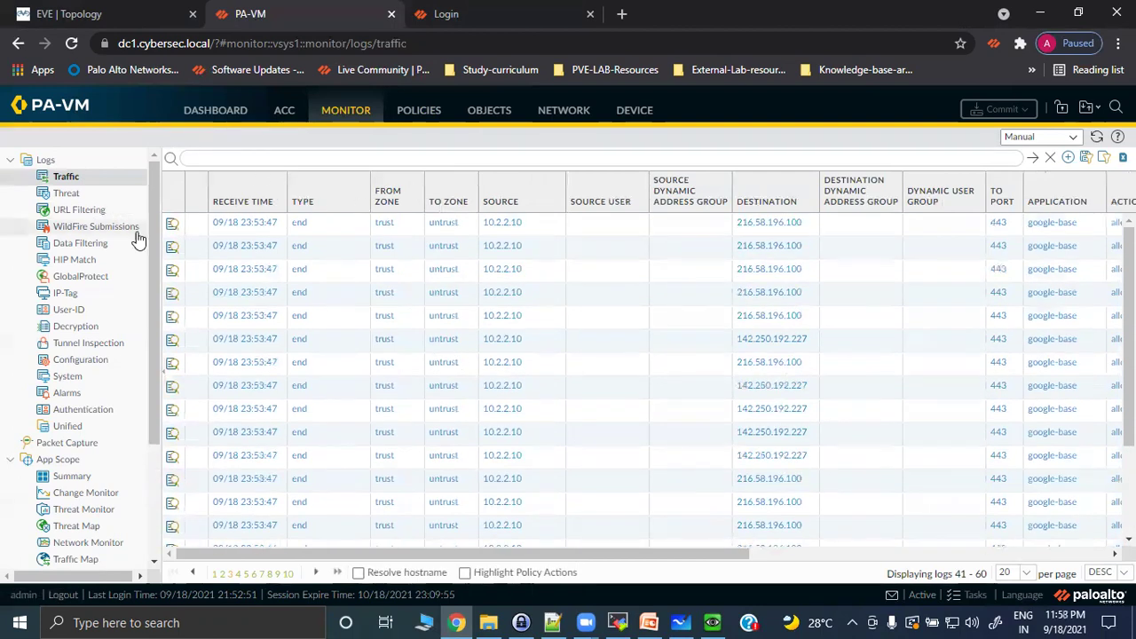
left_click(76, 210)
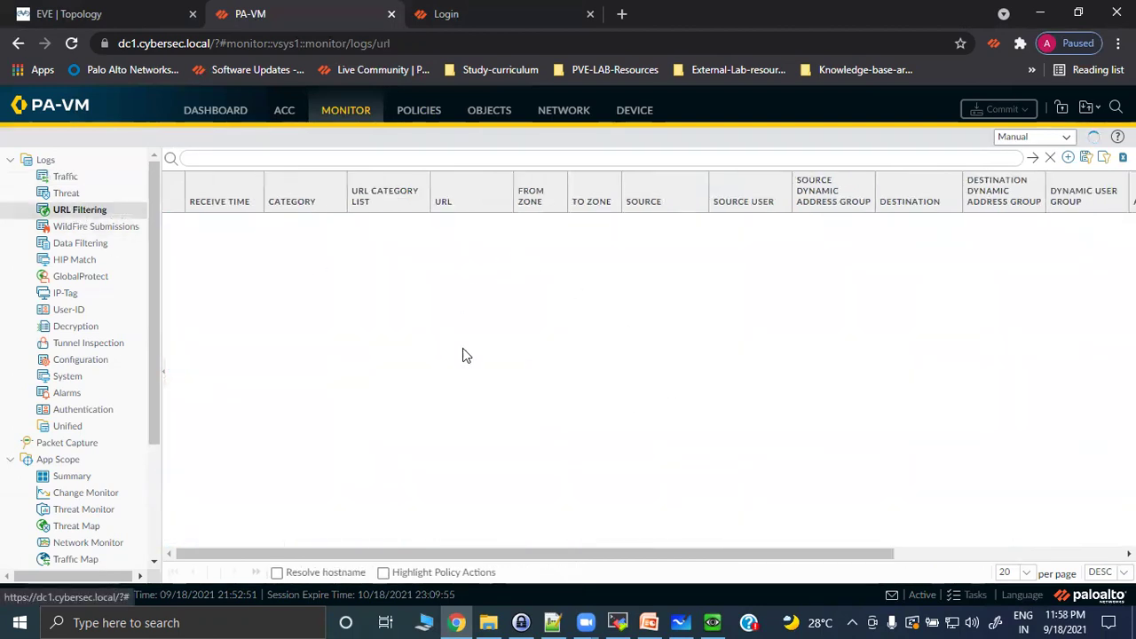
Check the recent commit tasks, then reload tinder.com in the test client's browser.
left_click(976, 596)
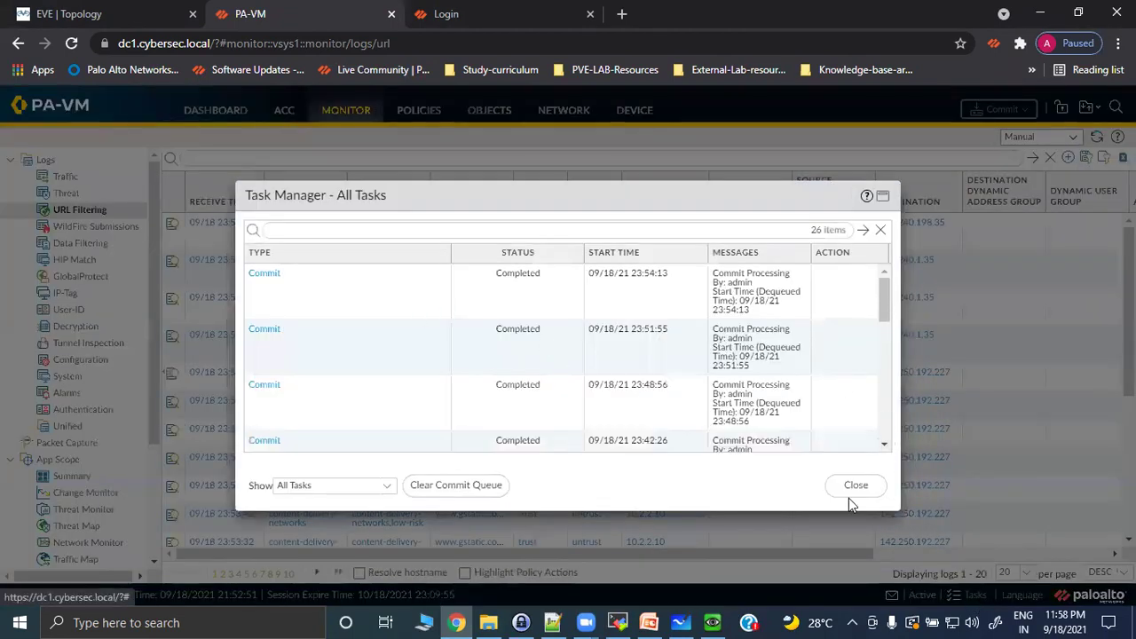
left_click(850, 488)
left_click(712, 623)
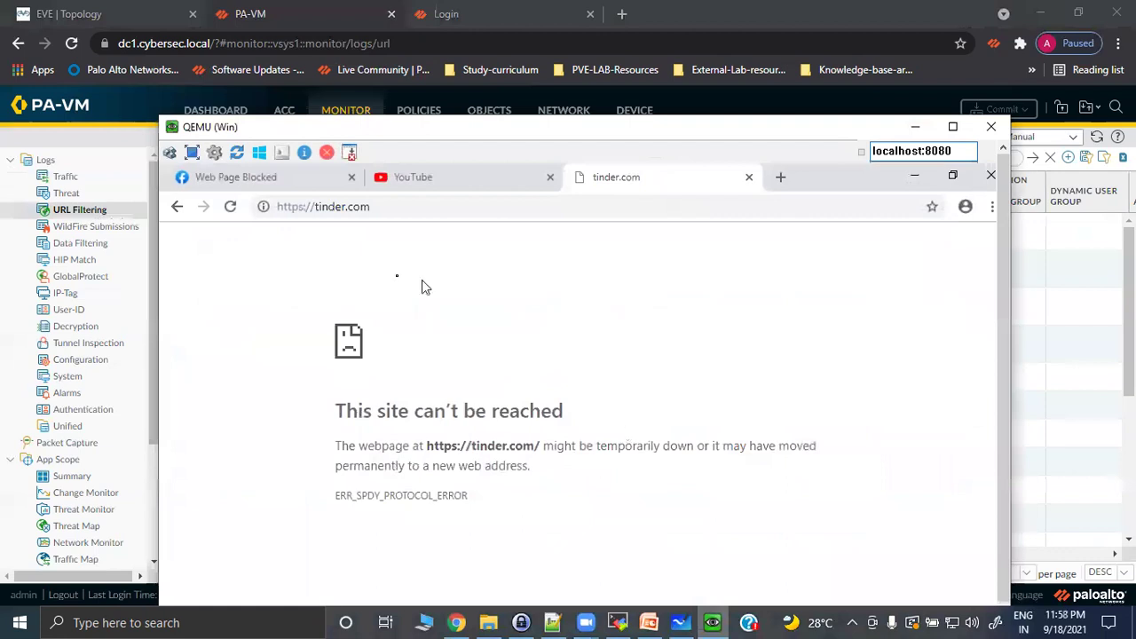
left_click(231, 208)
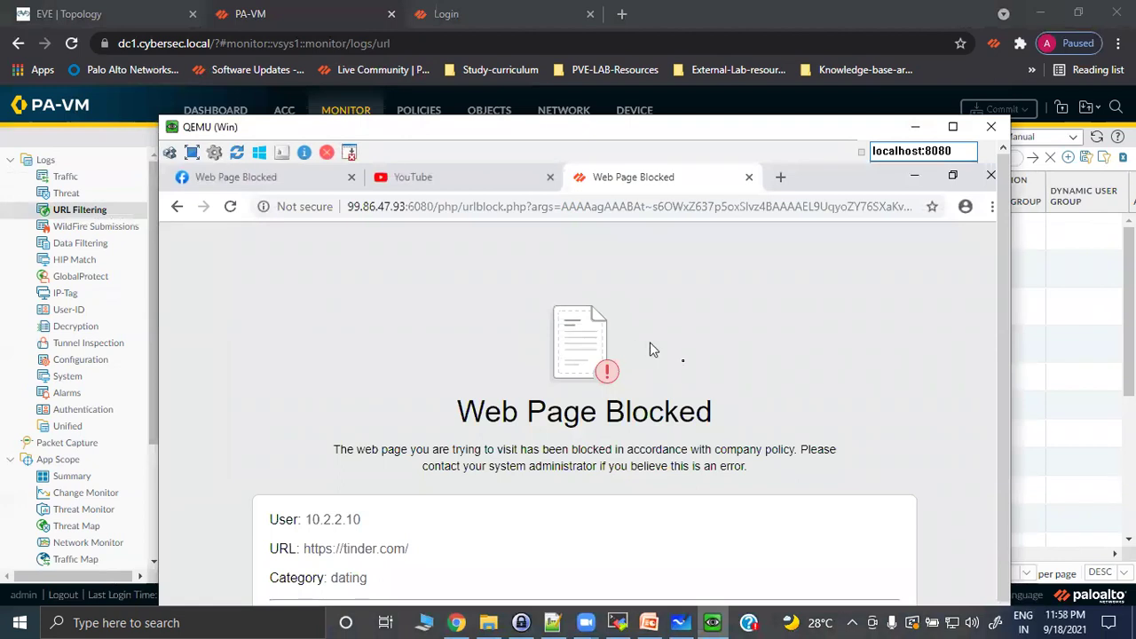
Review the block page's Continue option and logging note, then return to PA-VM's URL Filtering log.
left_click_drag(1004, 259, 1007, 354)
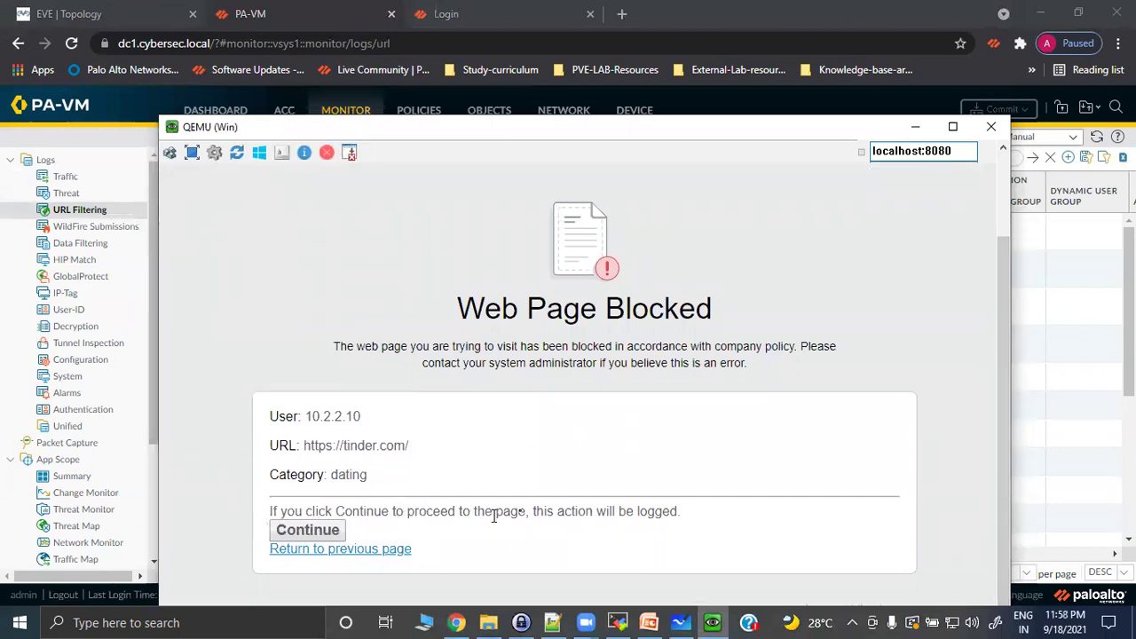
left_click_drag(540, 509, 720, 511)
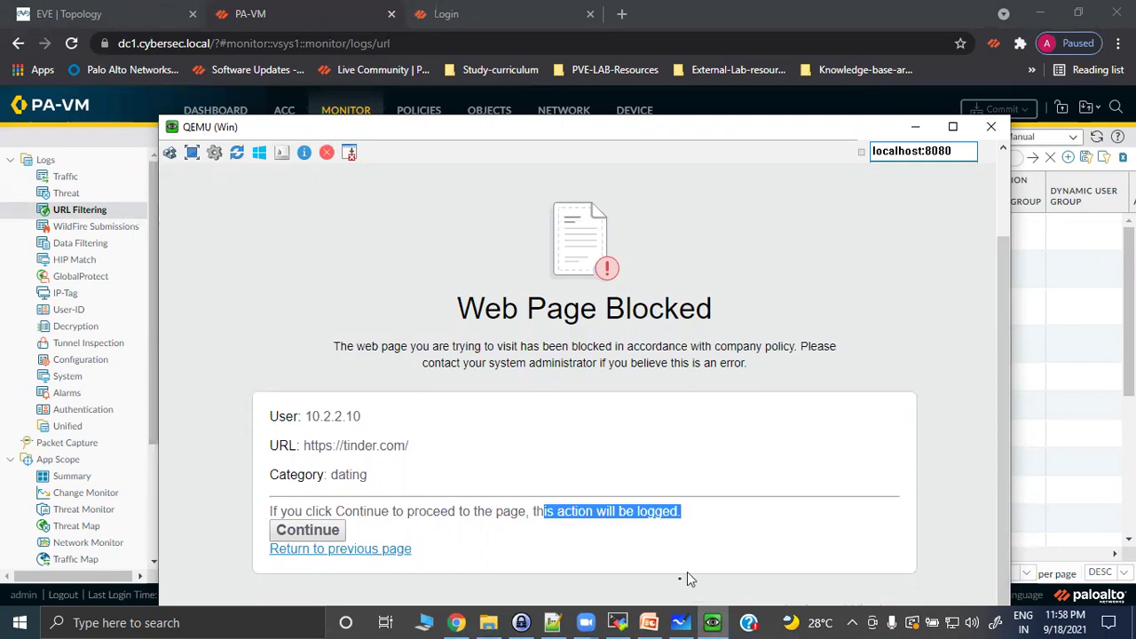
left_click(312, 105)
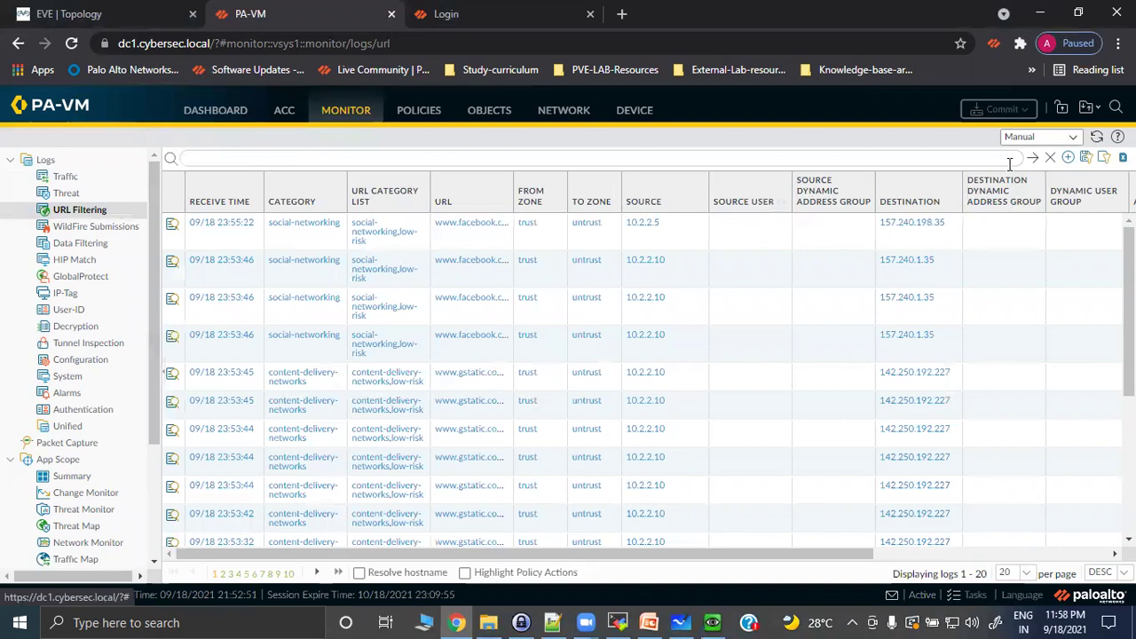
Refresh the URL Filtering log to find tinder.com's block-continue entry, then bring back the client's block page.
left_click(1097, 138)
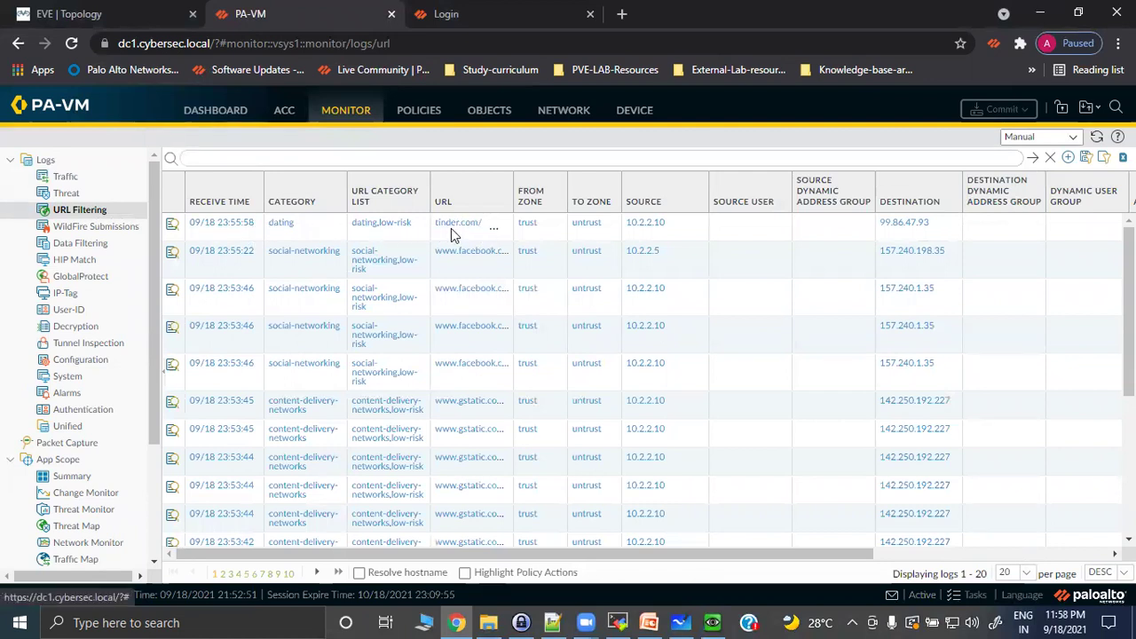
left_click_drag(761, 554, 1022, 556)
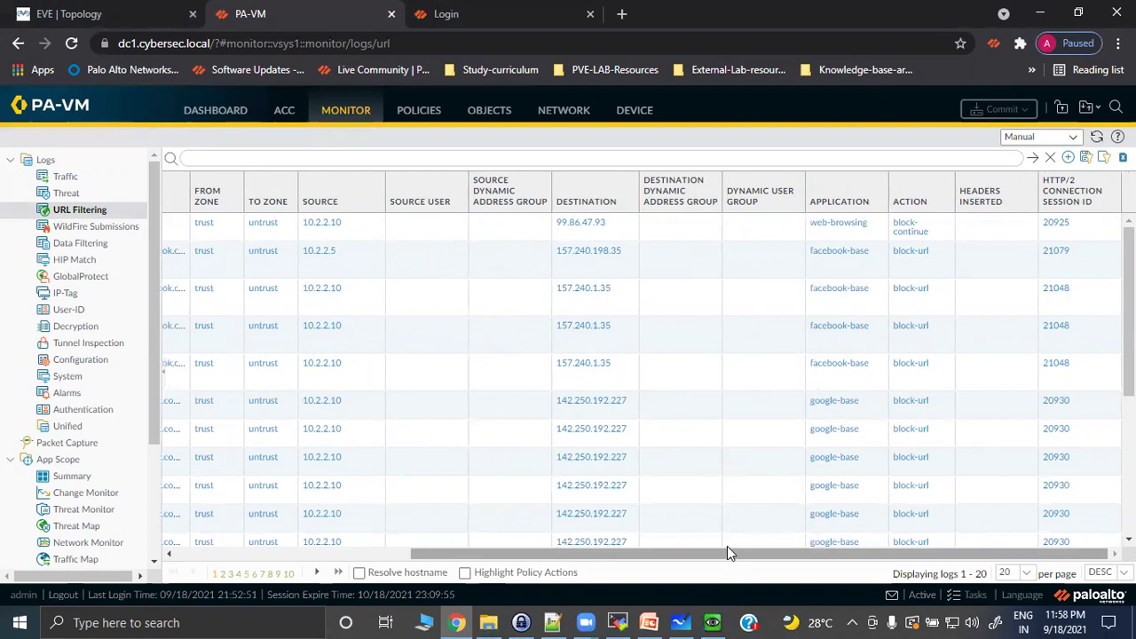
left_click_drag(717, 557, 474, 557)
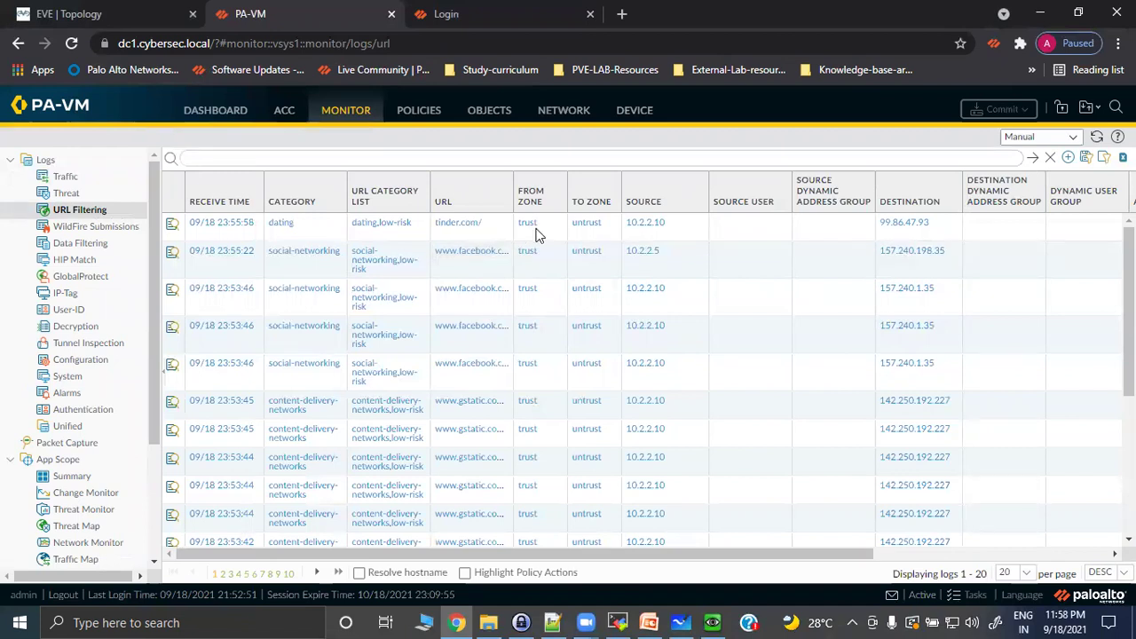
left_click(733, 619)
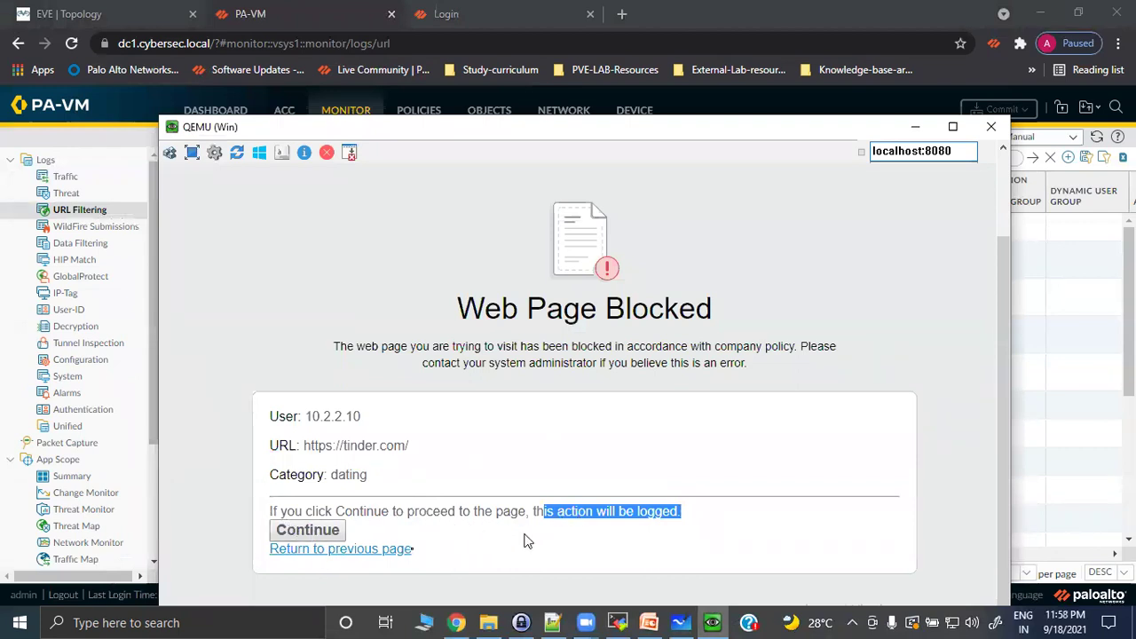
left_click(323, 535)
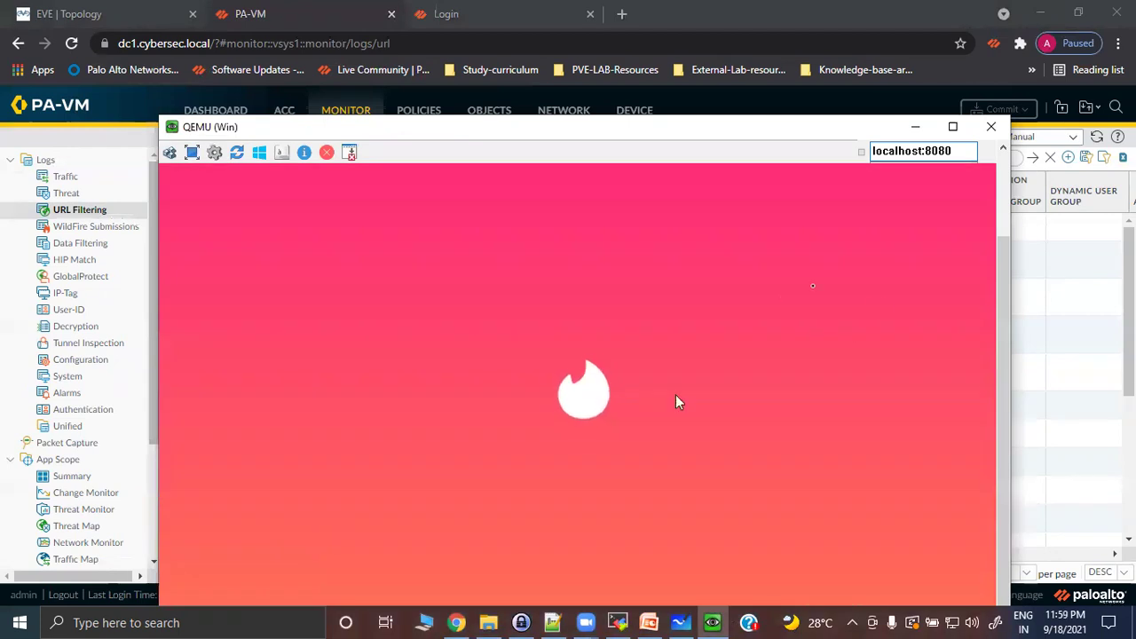
left_click(915, 126)
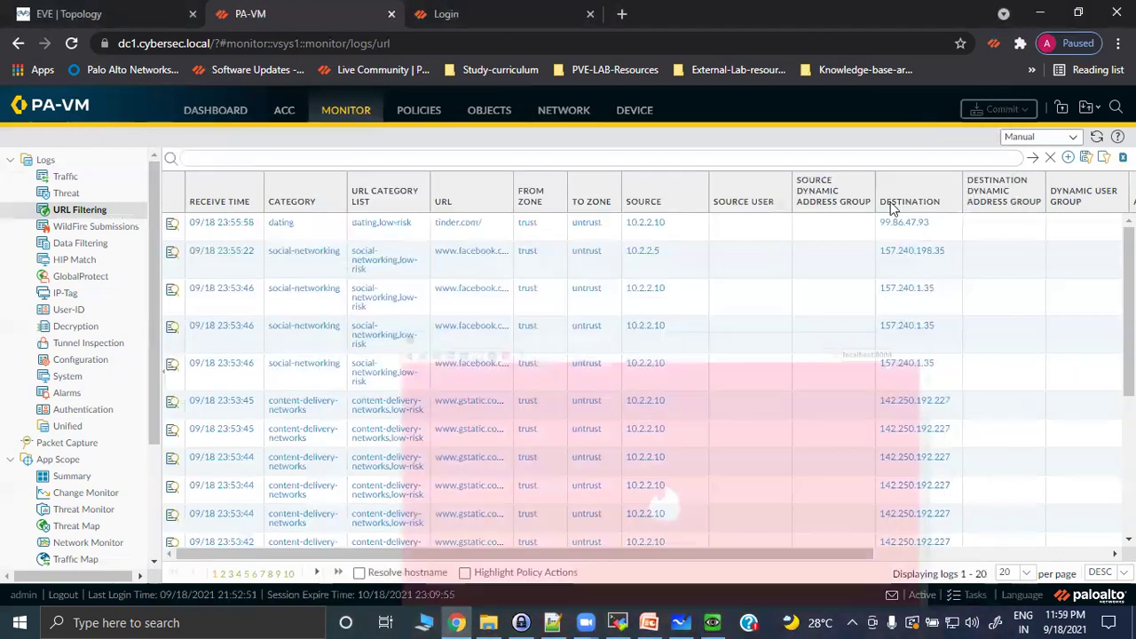
left_click(1097, 137)
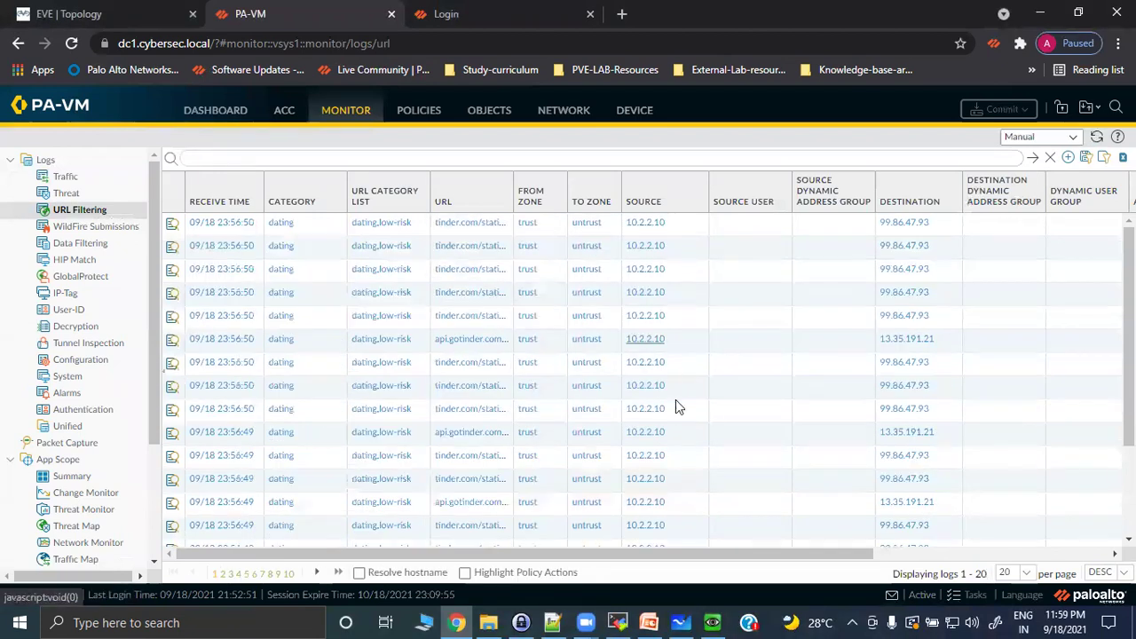
left_click_drag(682, 556, 966, 585)
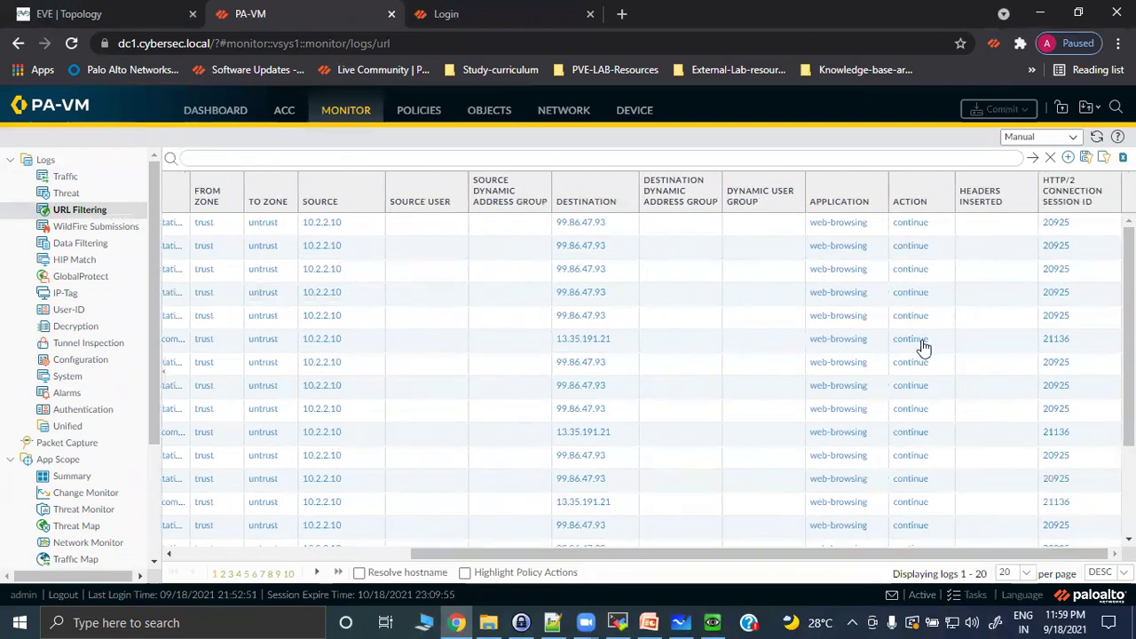
left_click_drag(850, 551, 542, 543)
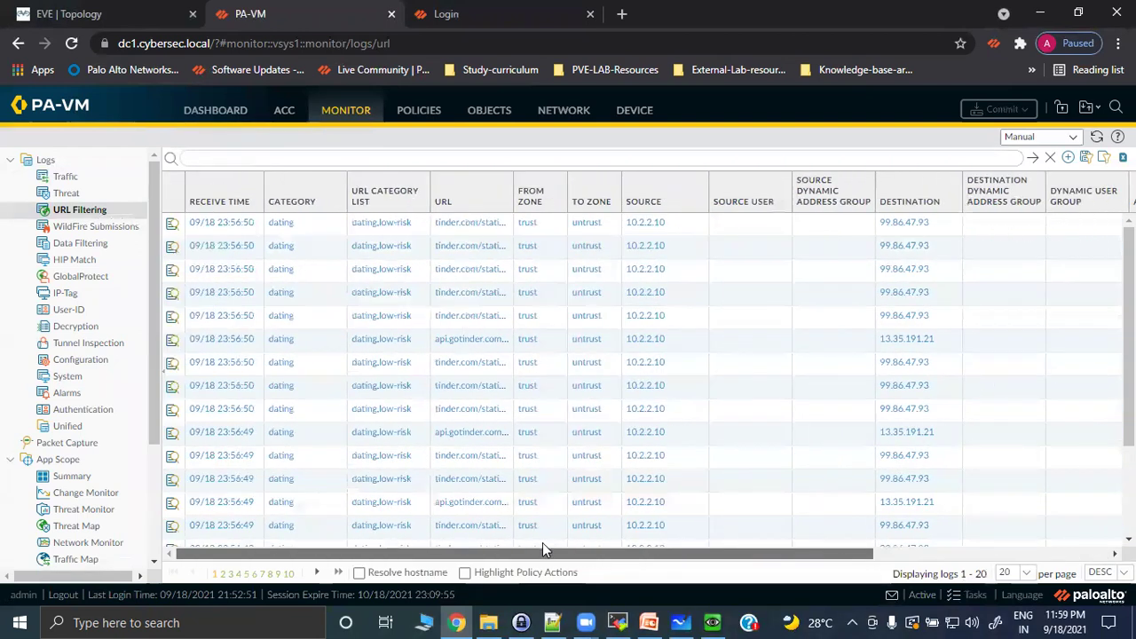
left_click(180, 225)
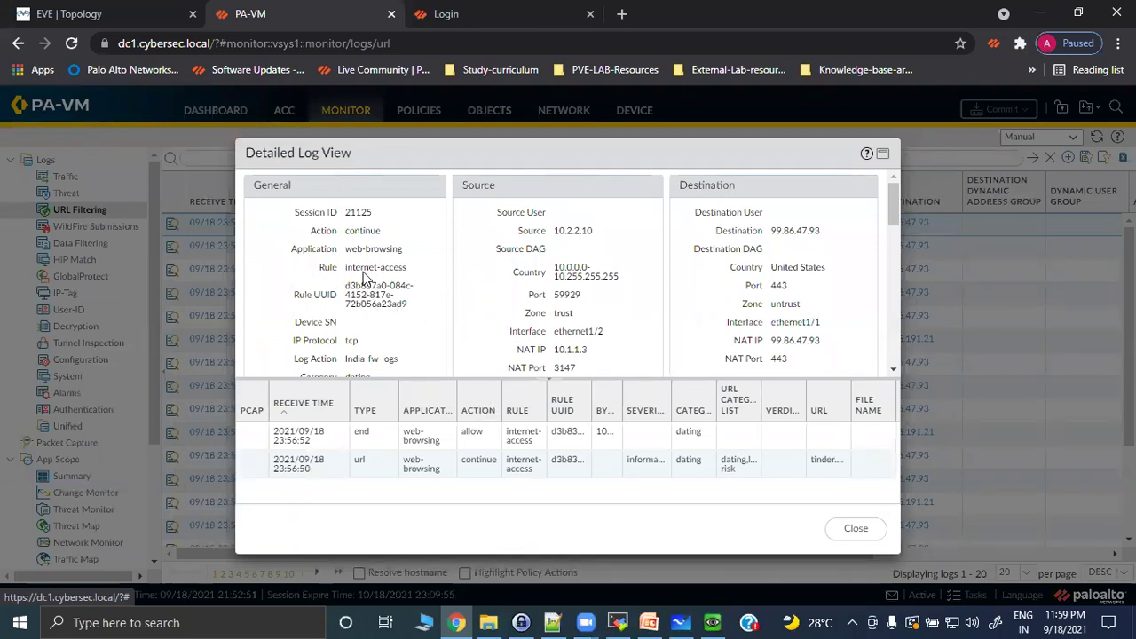
scroll(362, 277, "down", 2)
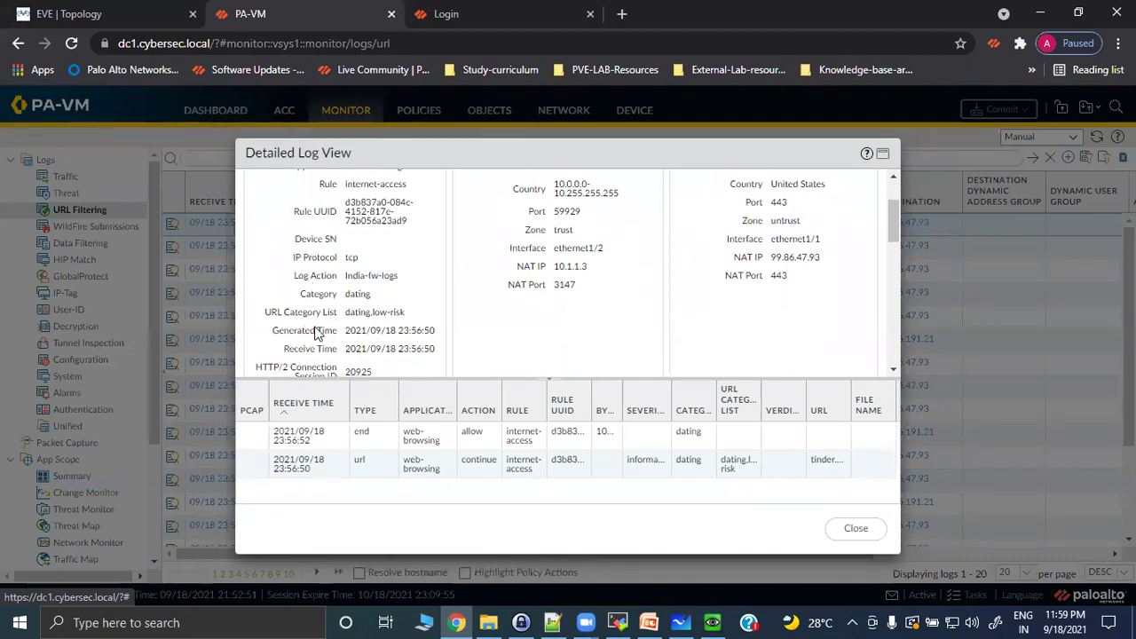
scroll(411, 329, "down", 10)
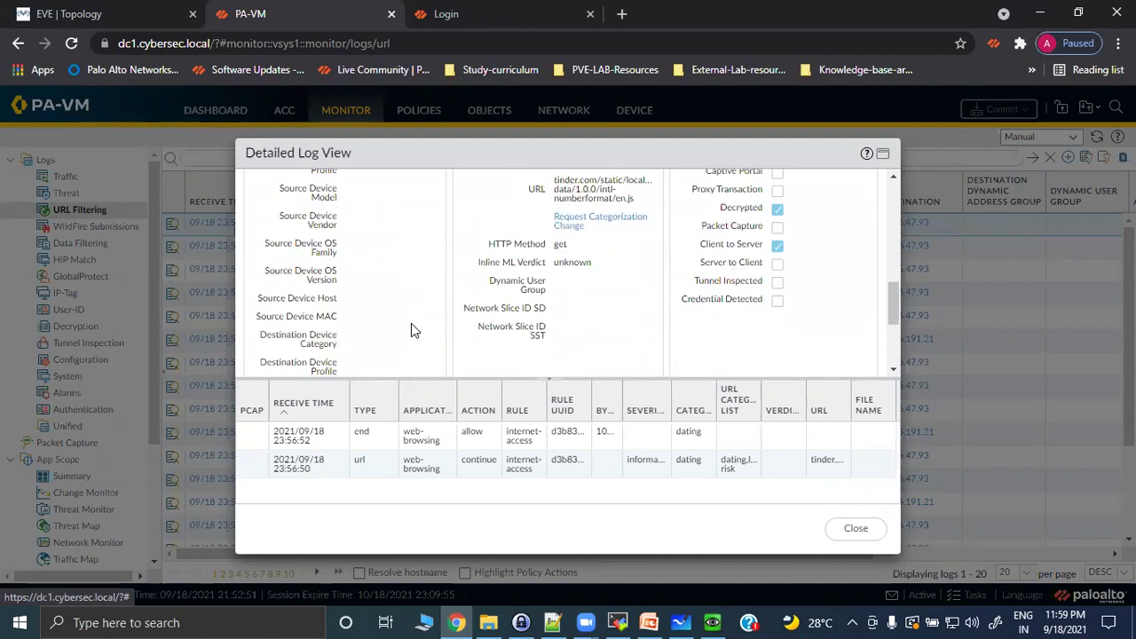
scroll(418, 321, "up", 2)
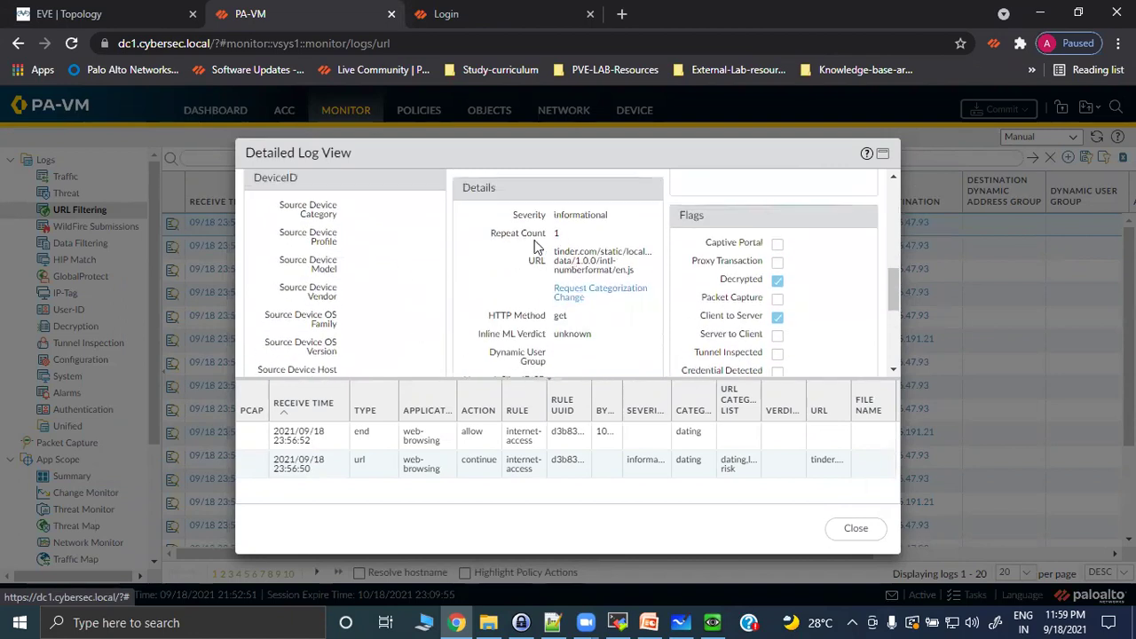
scroll(503, 280, "down", 1)
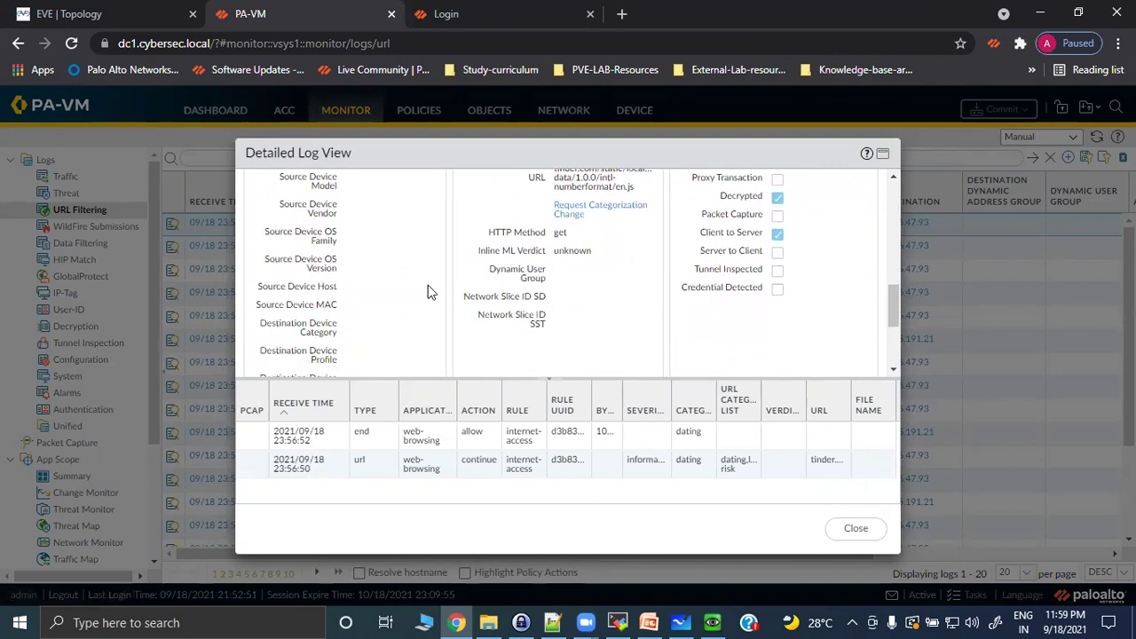
scroll(428, 285, "up", 5)
scroll(552, 279, "up", 2)
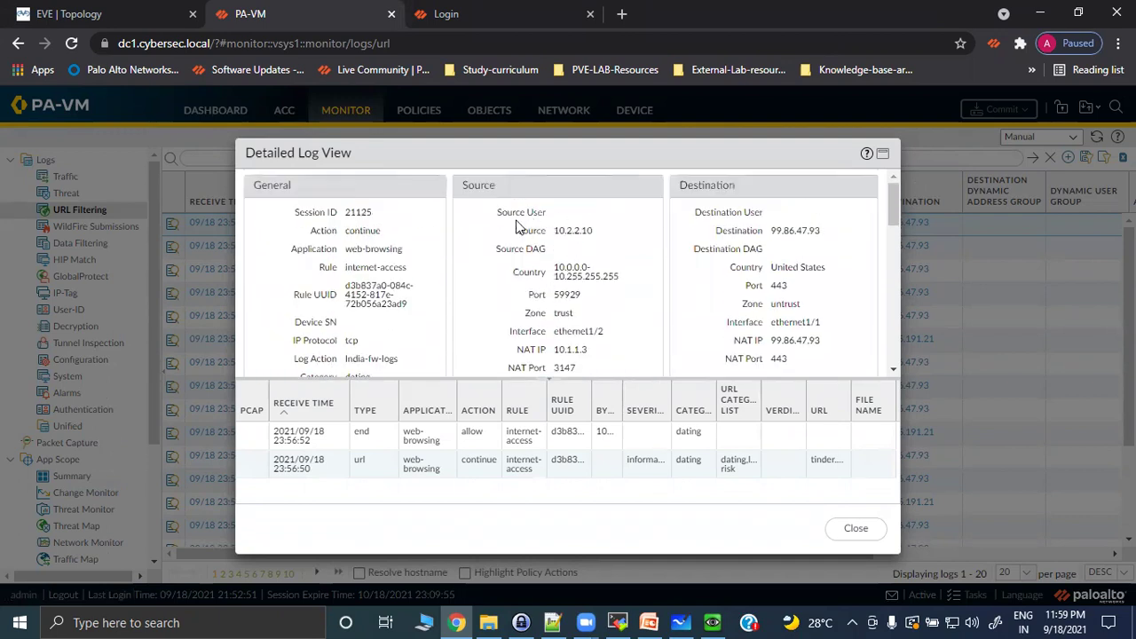
left_click_drag(550, 233, 608, 239)
scroll(577, 319, "down", 2)
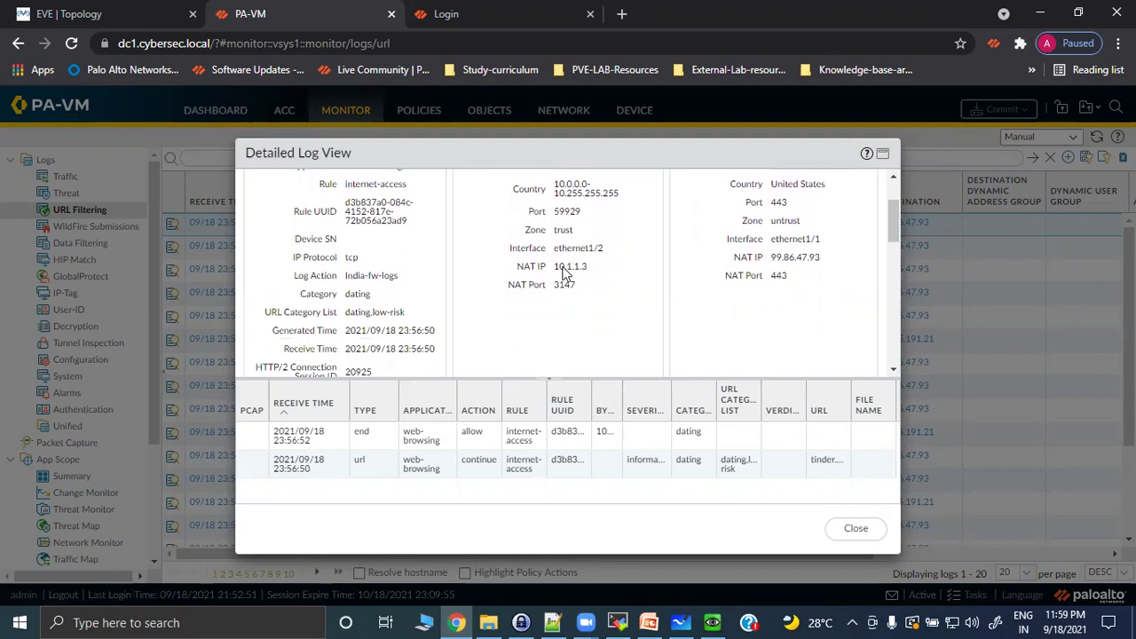
scroll(565, 260, "up", 2)
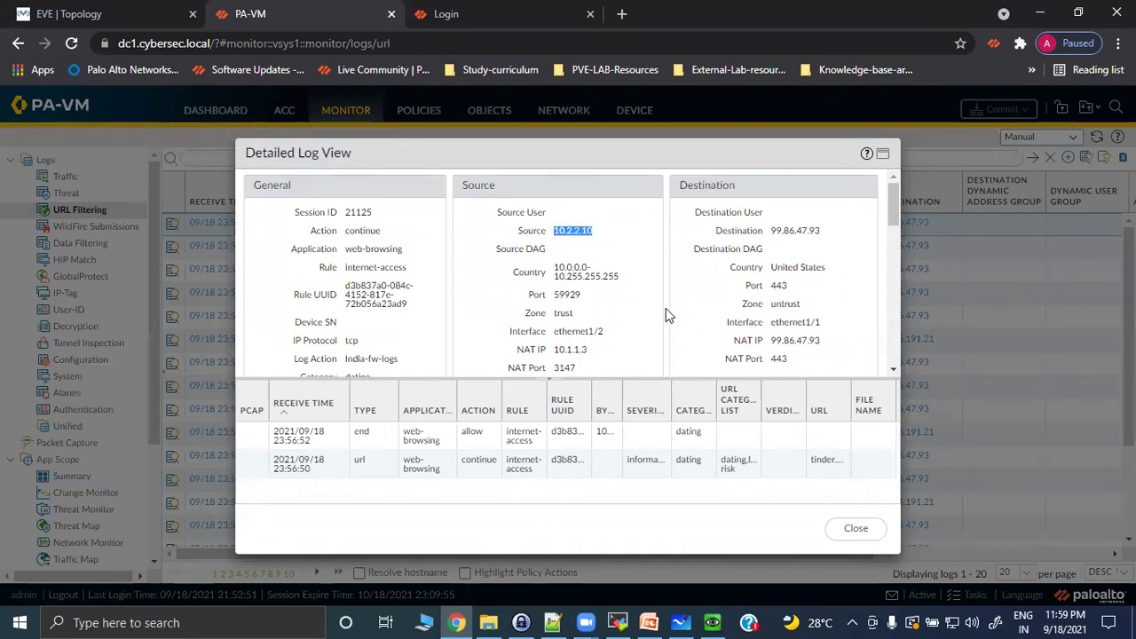
scroll(578, 315, "down", 4)
scroll(578, 342, "up", 4)
scroll(596, 323, "down", 2)
scroll(596, 325, "up", 2)
left_click(551, 217)
scroll(586, 283, "down", 2)
scroll(586, 283, "up", 3)
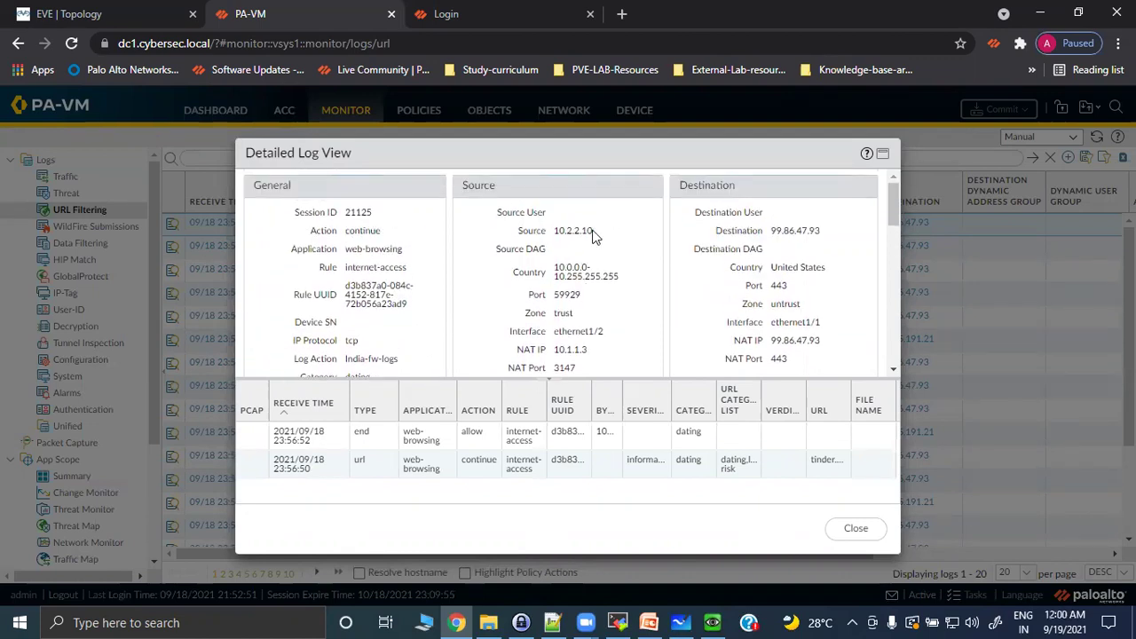
left_click(857, 532)
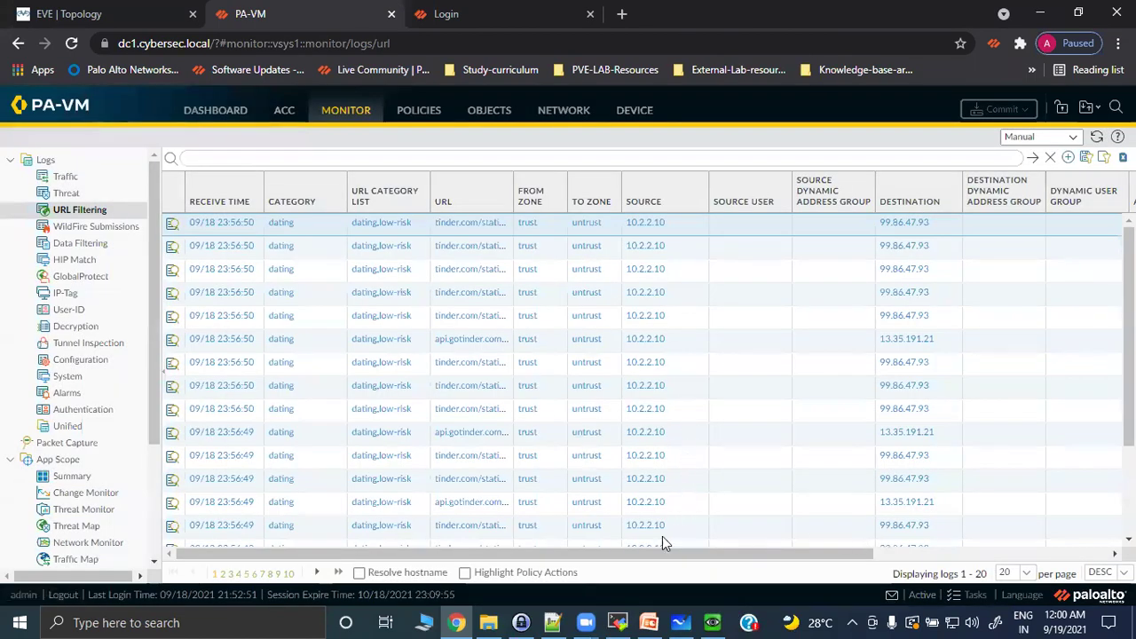
left_click_drag(644, 554, 852, 554)
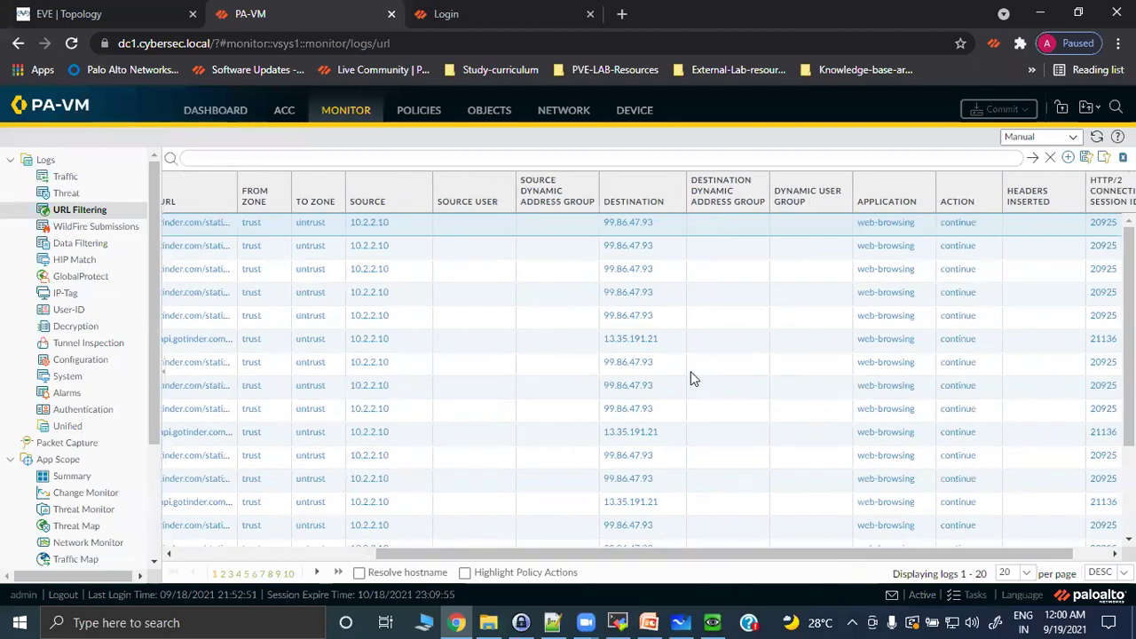
left_click(712, 622)
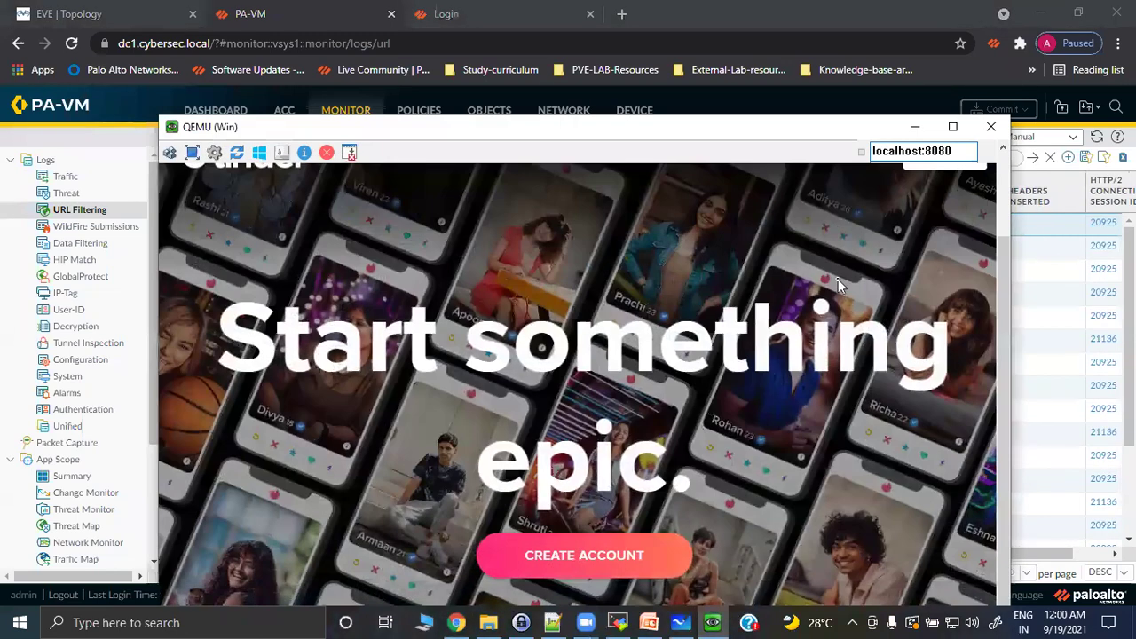
left_click(916, 126)
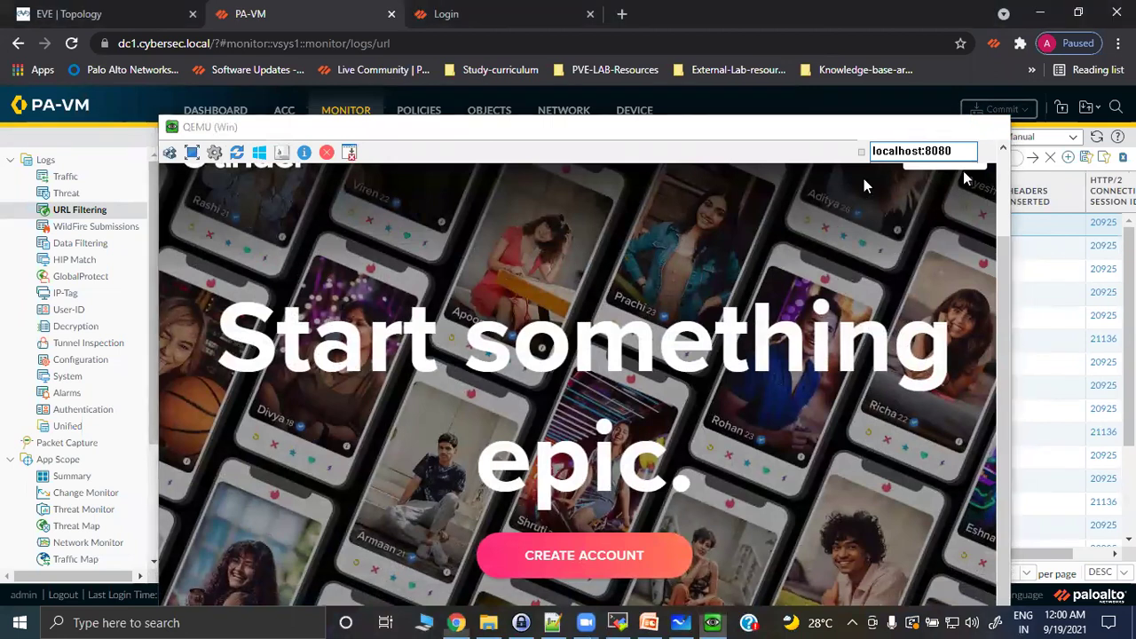
left_click_drag(461, 554, 253, 555)
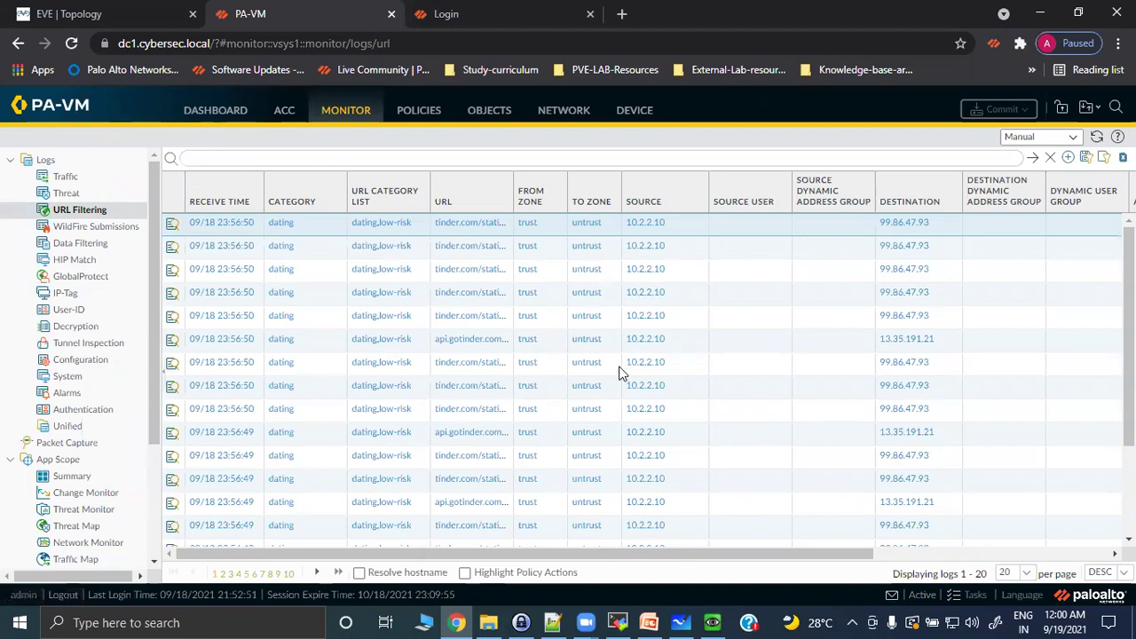
Open PA-VM's Device Setup Content-ID settings.
left_click(631, 112)
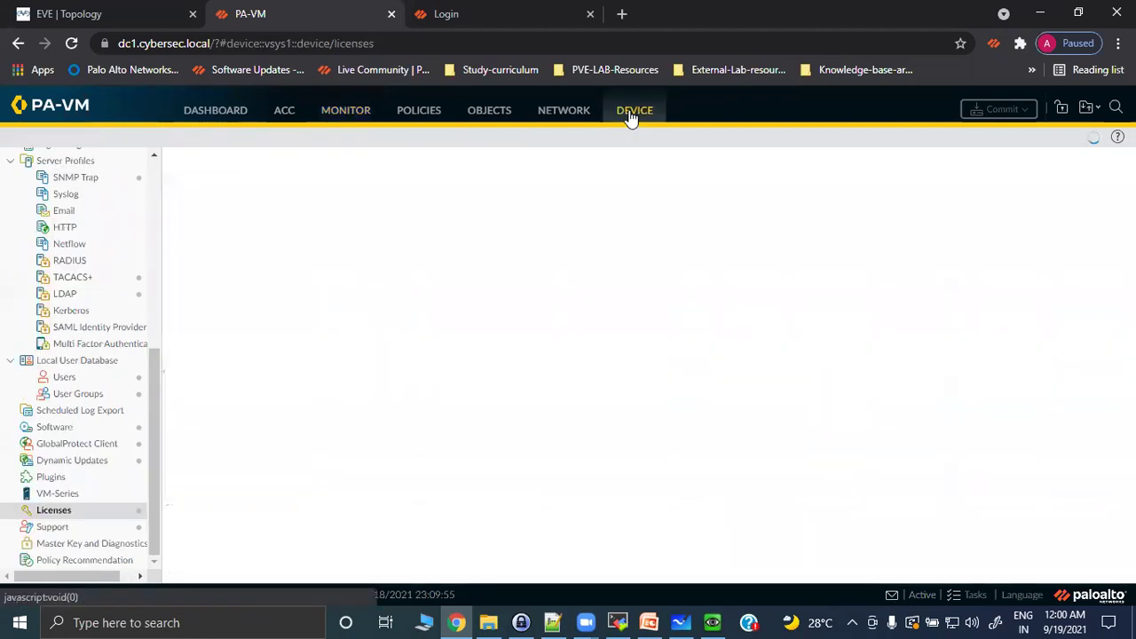
left_click_drag(157, 431, 183, 203)
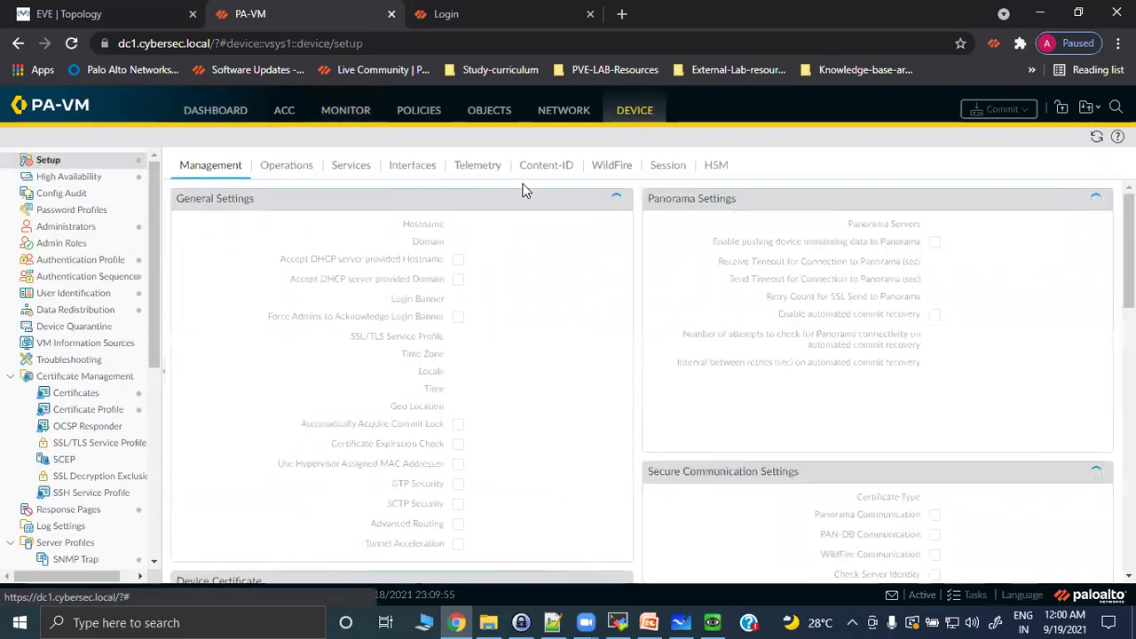
left_click(544, 166)
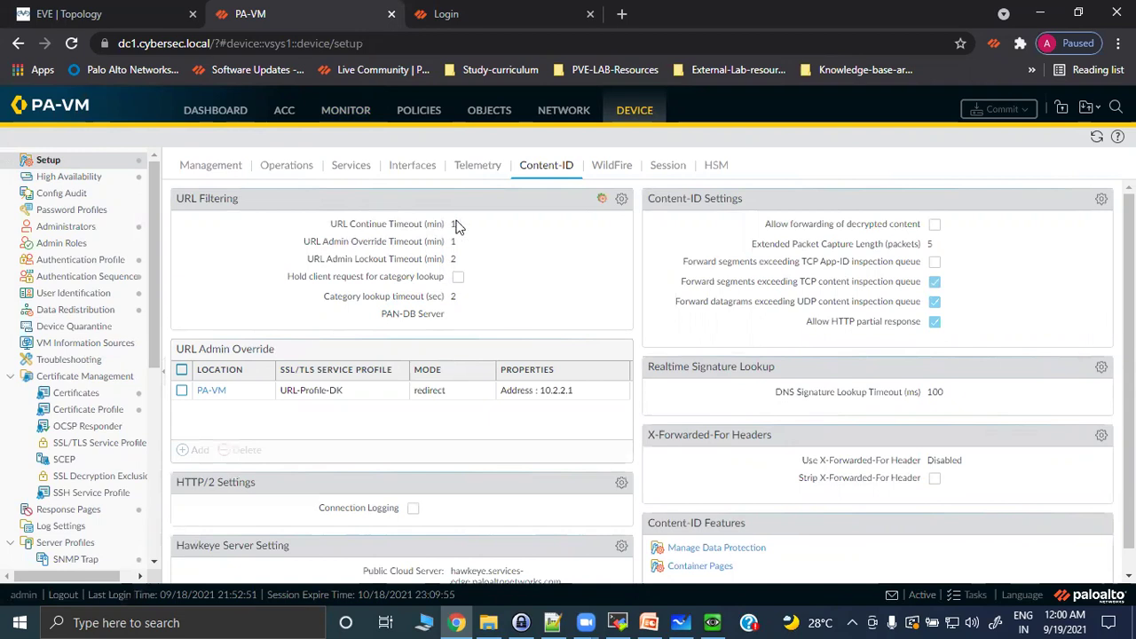
Reload tinder.com in the test VM's browser, then minimize the QEMU window.
left_click(712, 622)
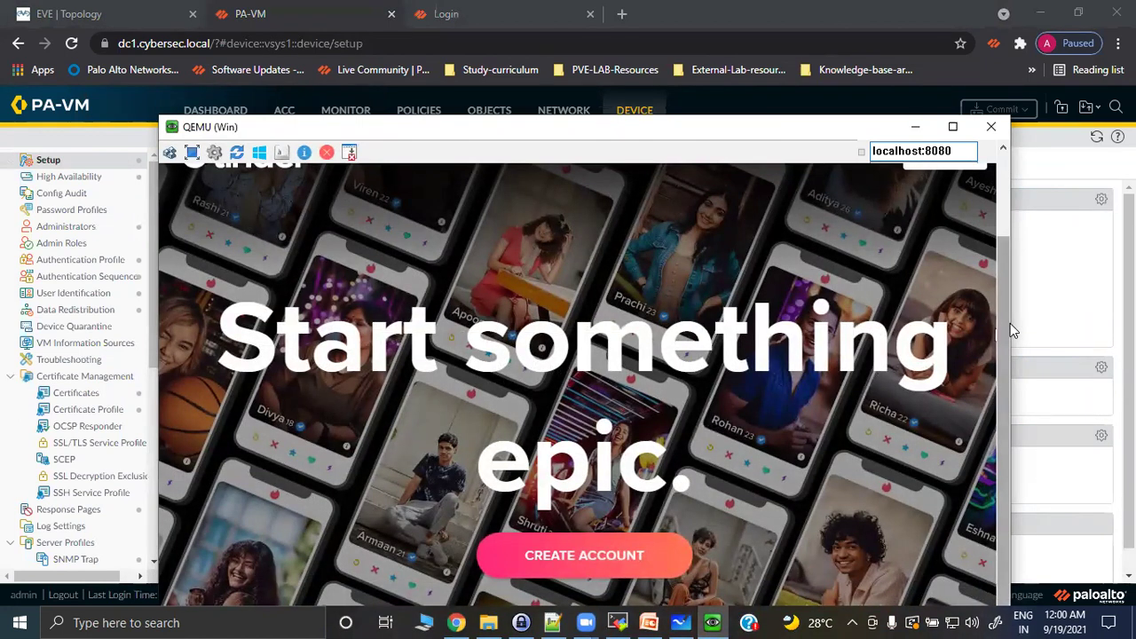
scroll(1008, 324, "up", 2)
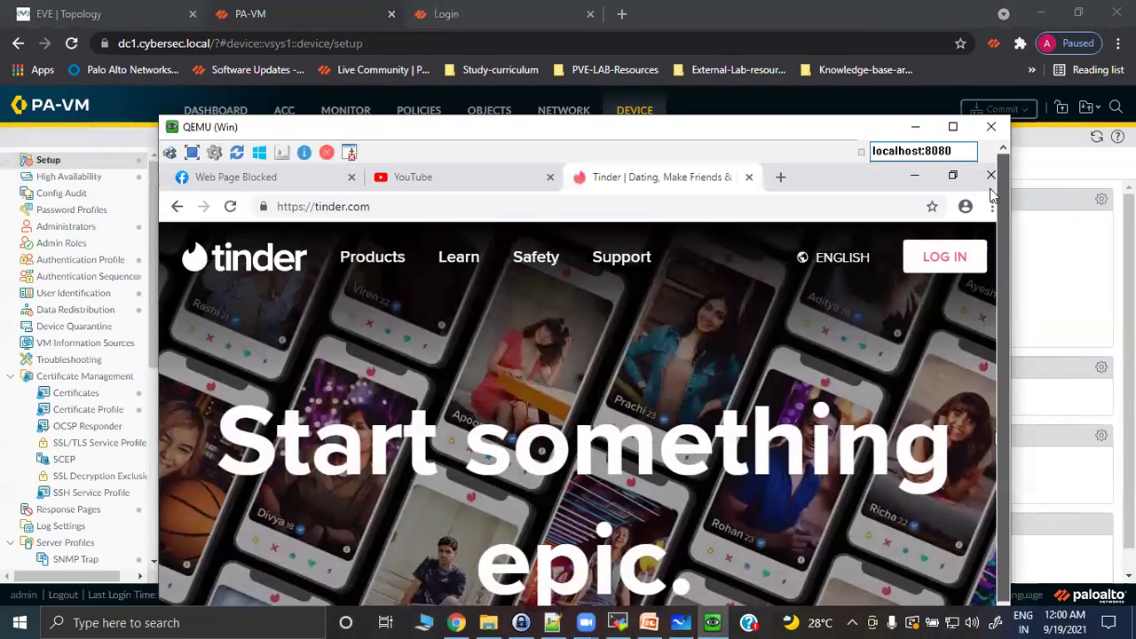
left_click(232, 206)
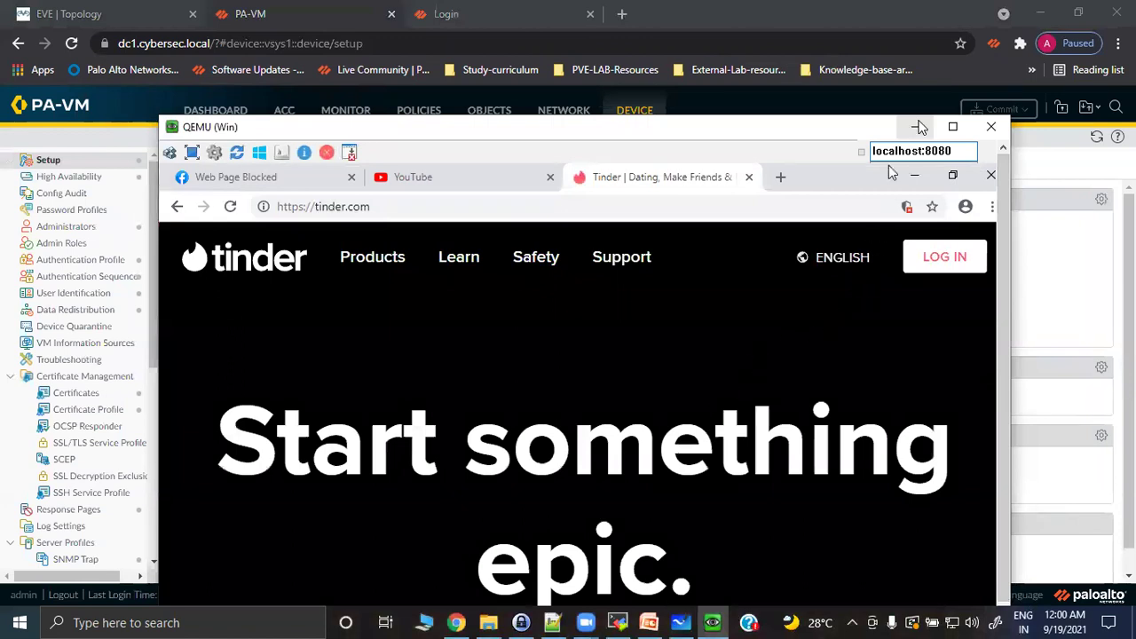
left_click(915, 127)
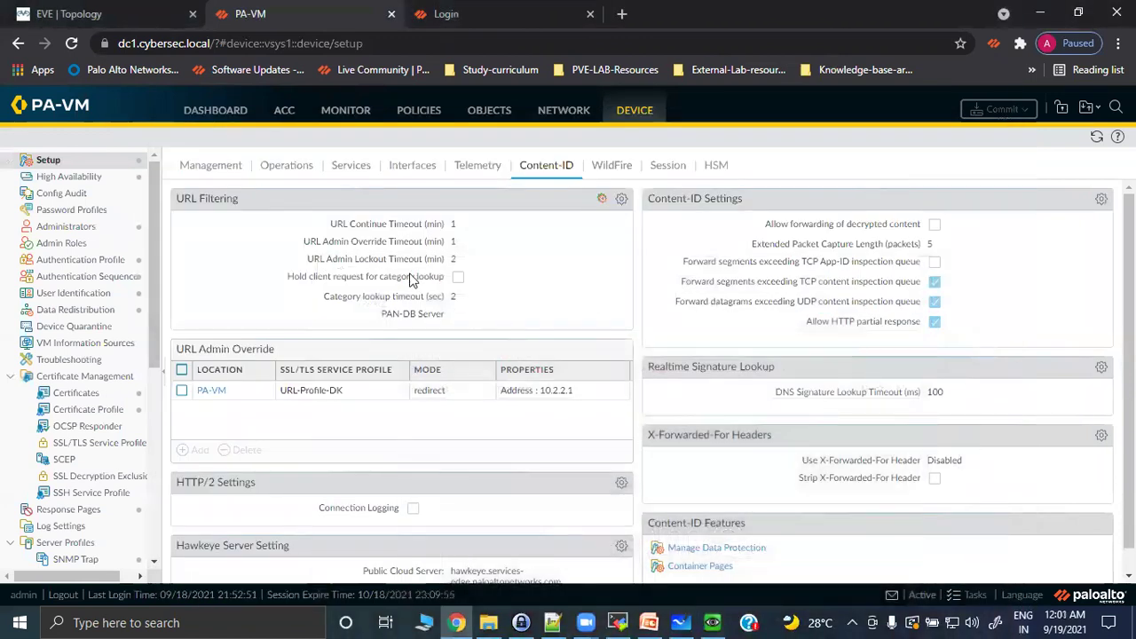
Review the override timeouts and re-save the PA-VM URL Admin Override entry (URL-Profile-DK, redirect 10.2.2.1).
left_click_drag(311, 242, 458, 243)
left_click_drag(312, 258, 457, 286)
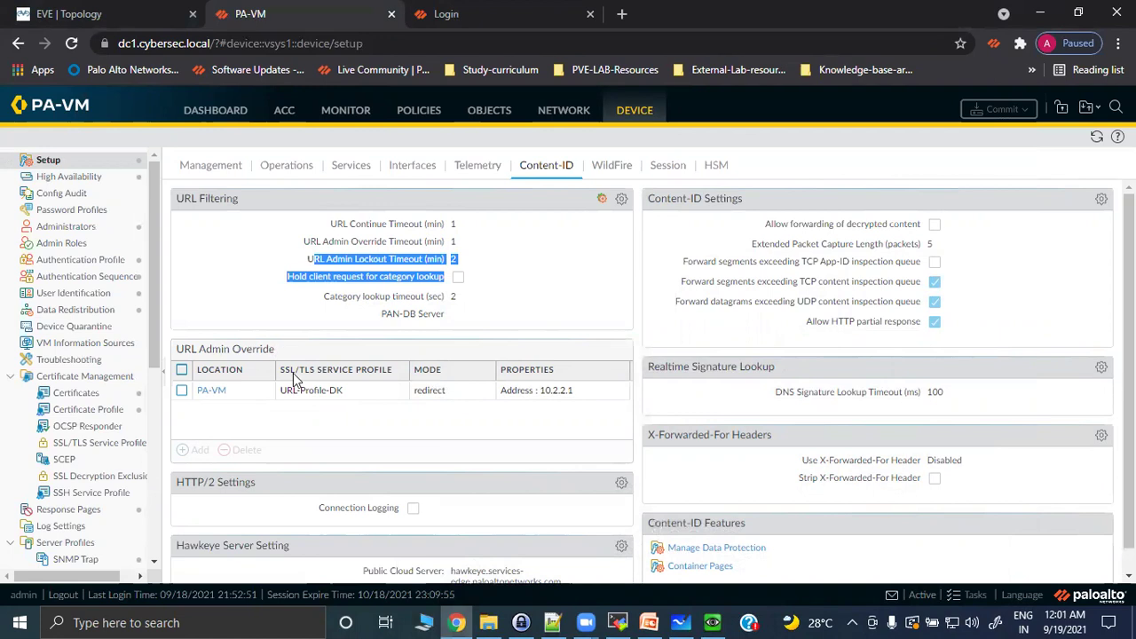
left_click(213, 390)
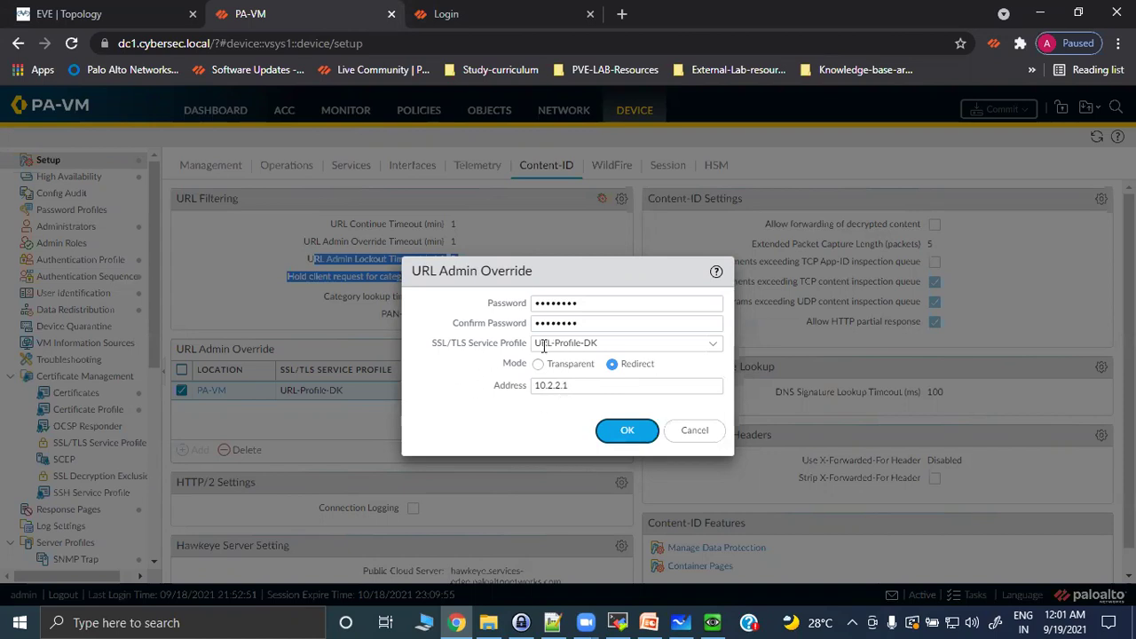
left_click(627, 431)
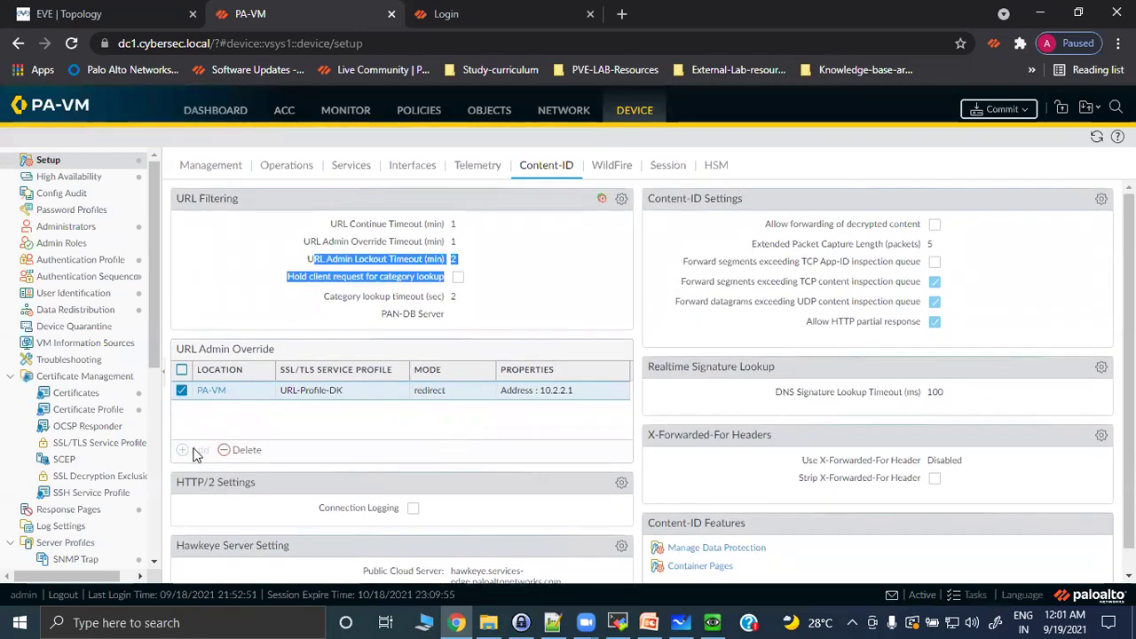
left_click(337, 390)
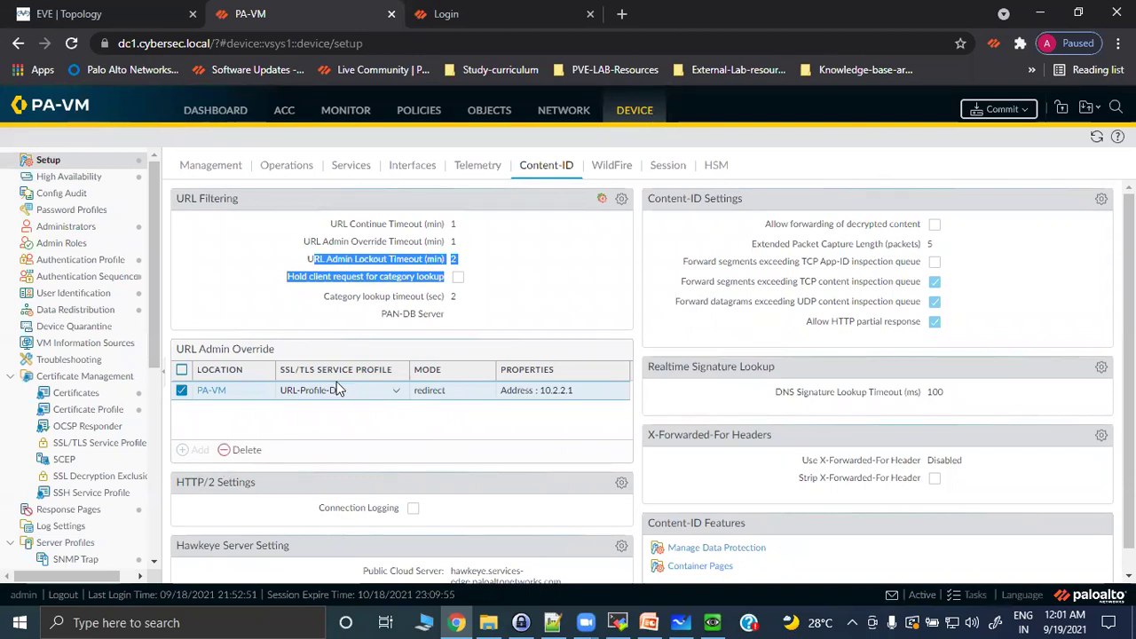
left_click(473, 11)
Sign in to Panorama as admin with the account password, then return to the PA-VM tab.
left_click(459, 323)
type("admin")
key("Tab")
type("•••")
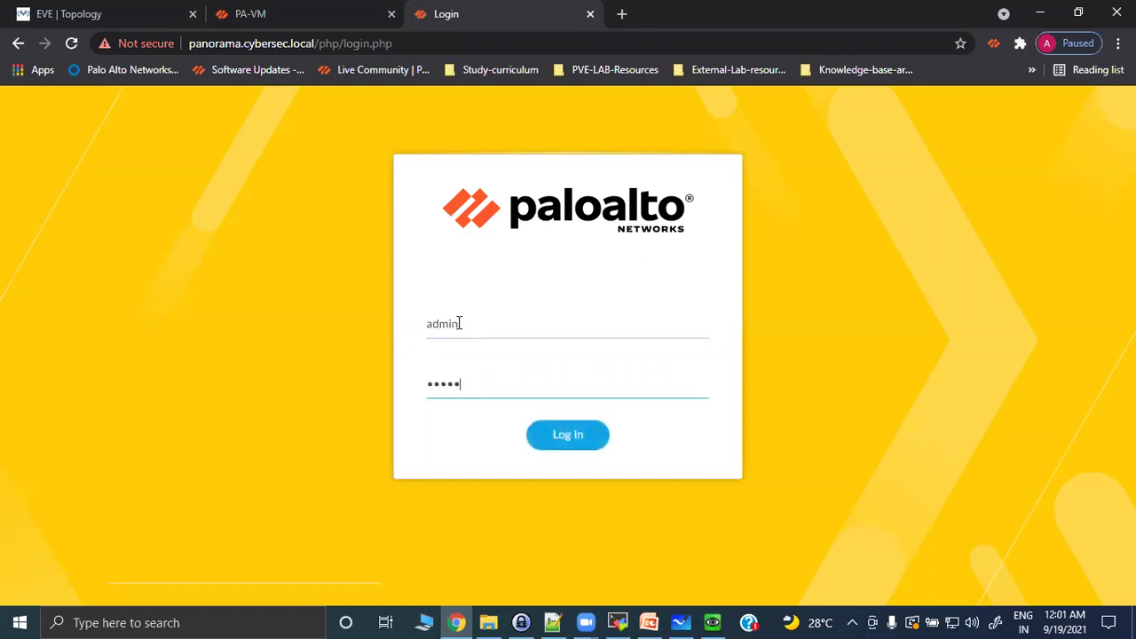
type("••••••••")
key("Return")
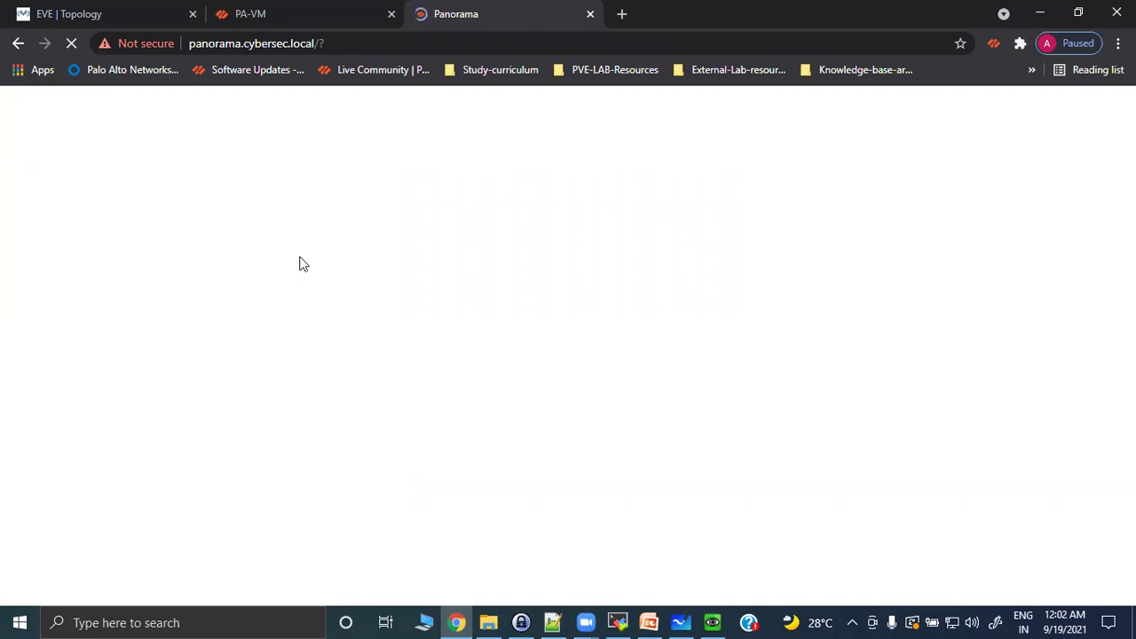
left_click(297, 13)
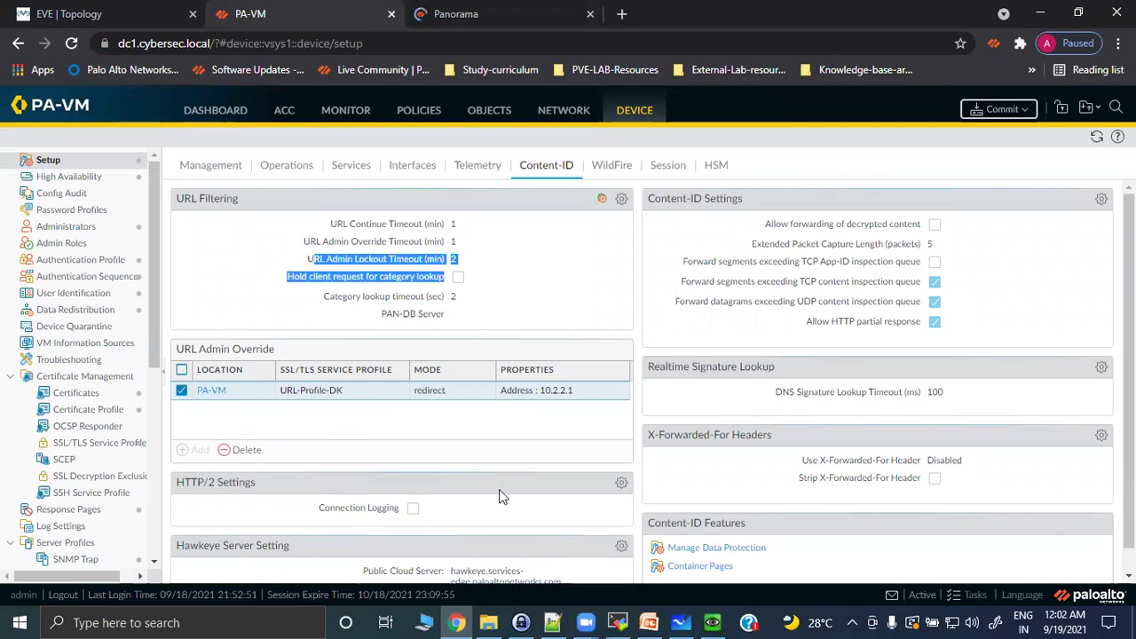
Open PA-VM's URL Filtering timeout settings, cancel without changes, and switch to the Panorama tab.
scroll(1035, 362, "down", 1)
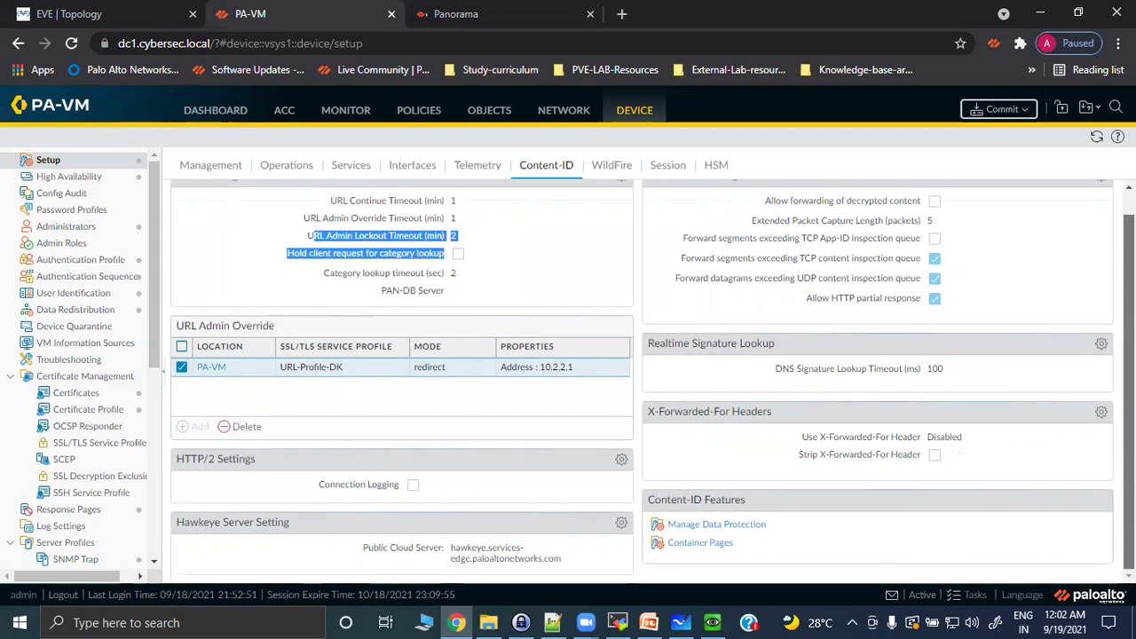
scroll(654, 383, "up", 1)
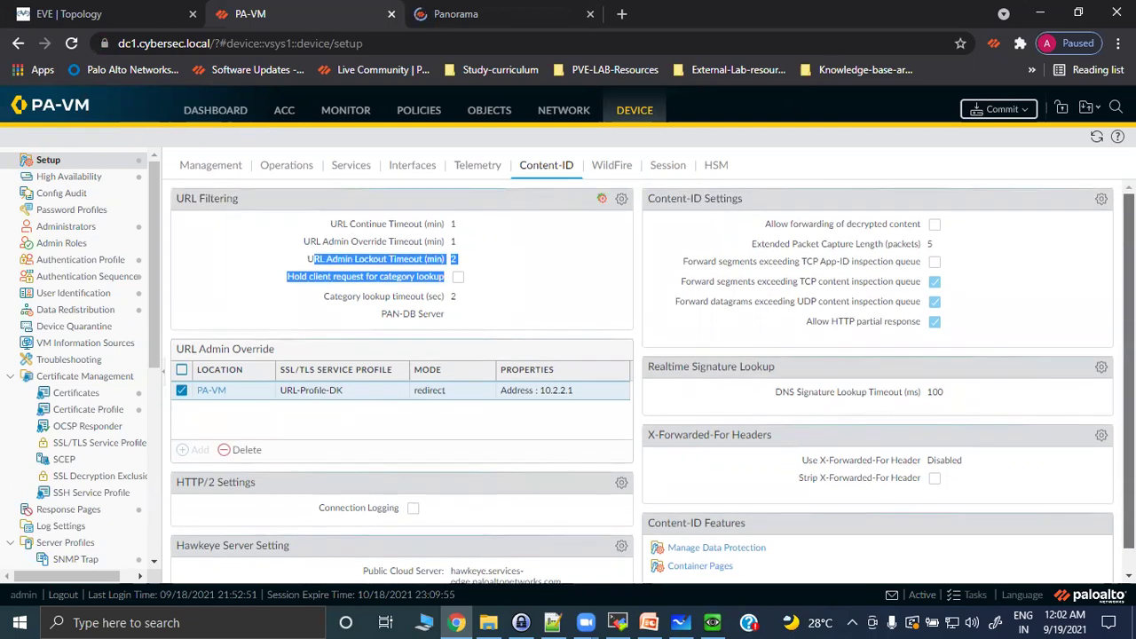
left_click(622, 200)
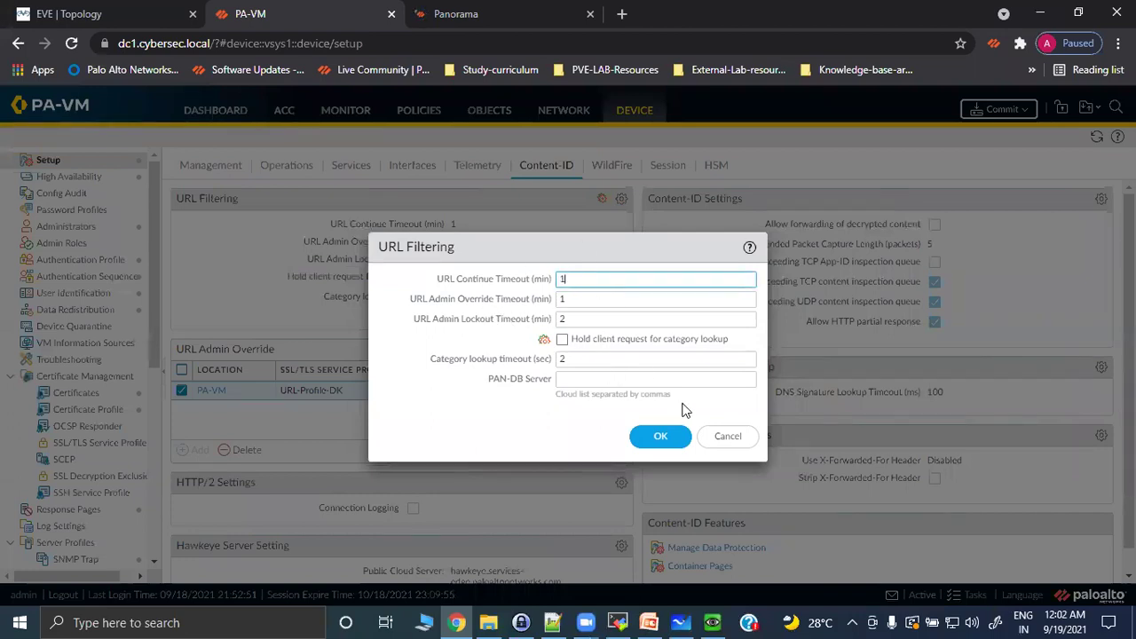
left_click(724, 436)
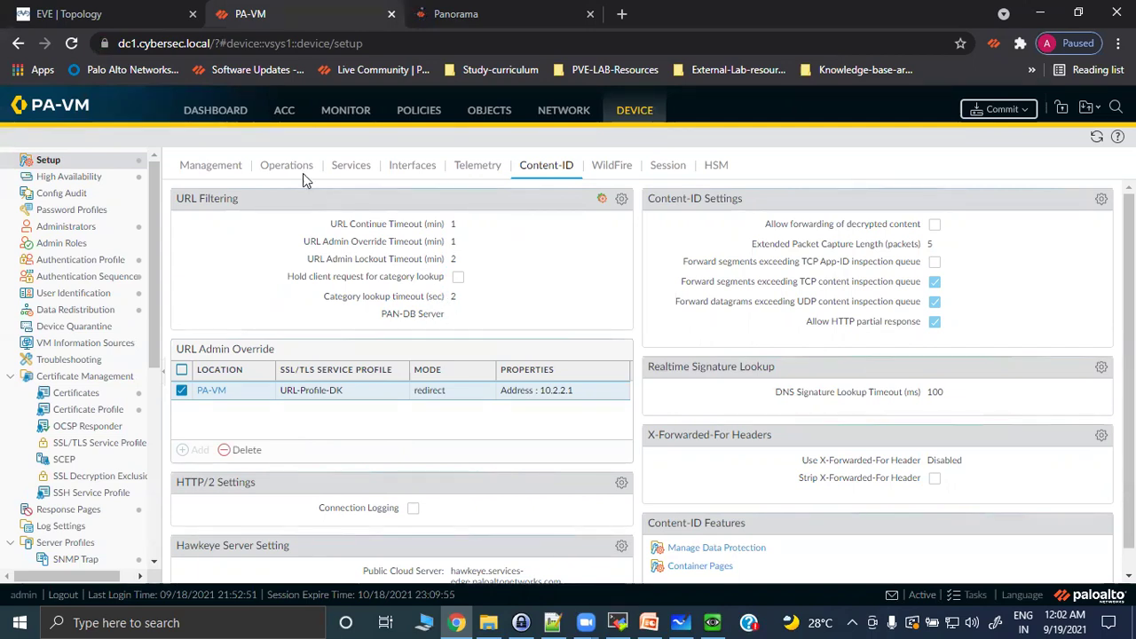
left_click(441, 13)
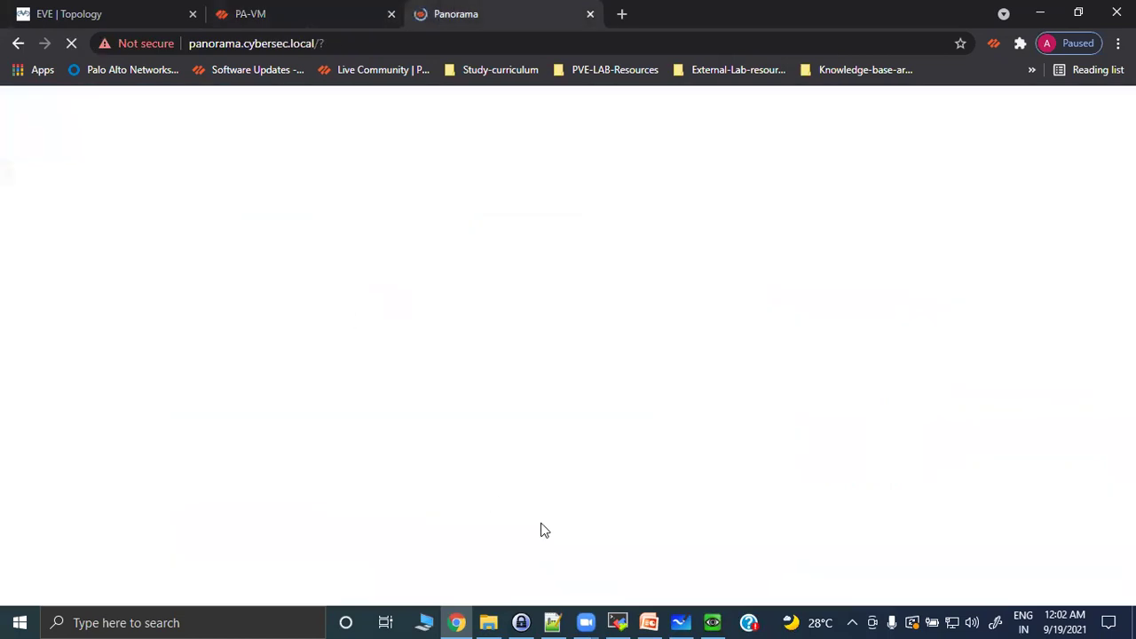
left_click(713, 622)
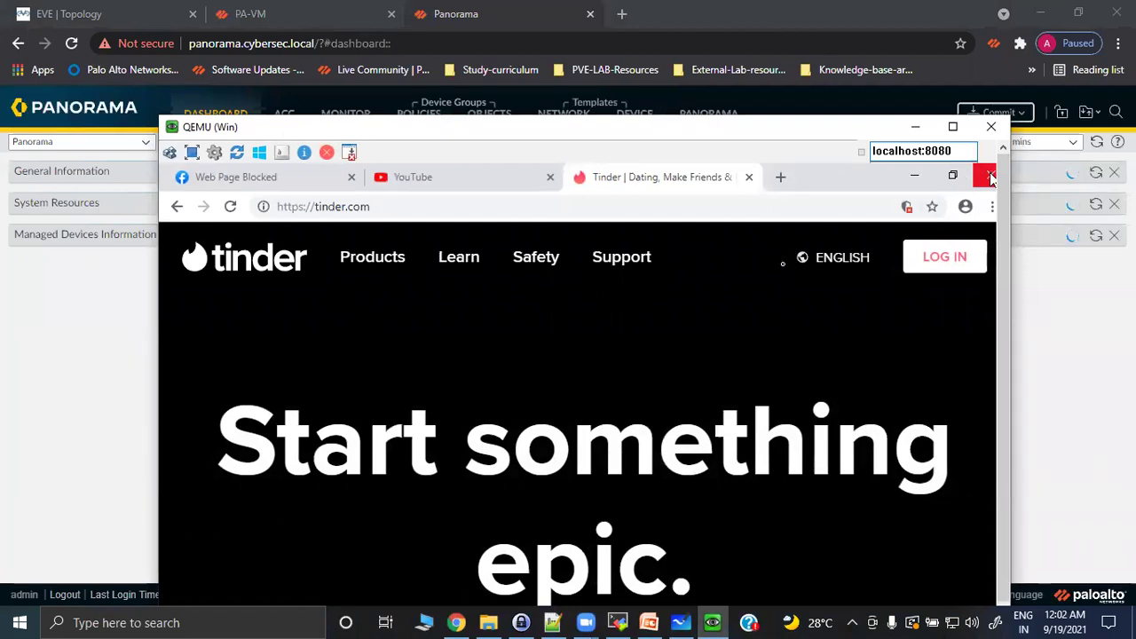
left_click(991, 177)
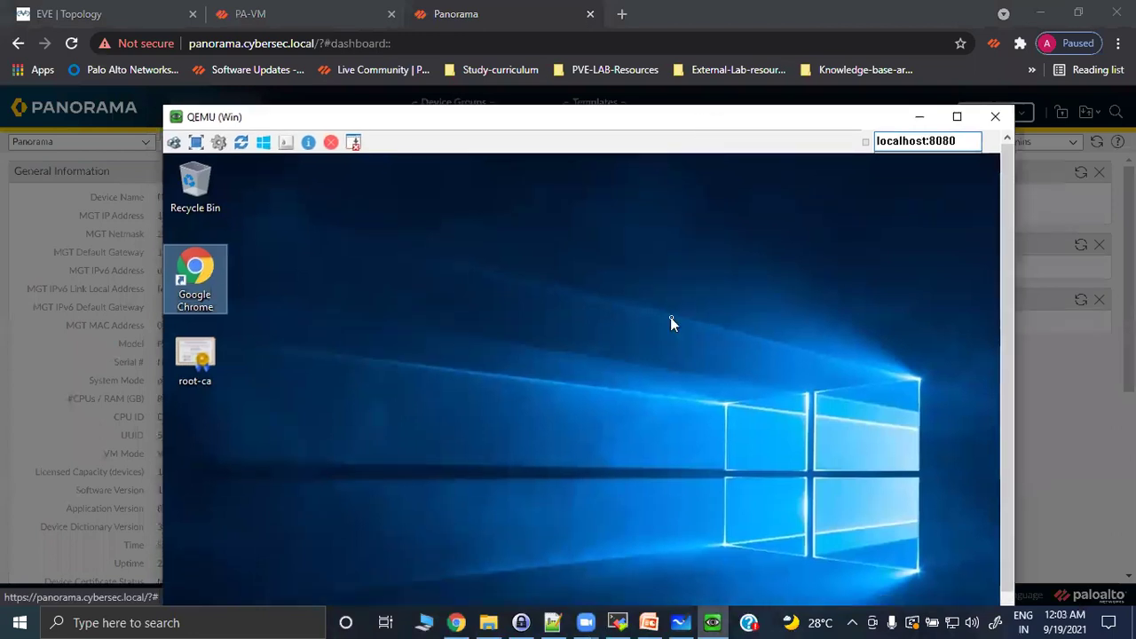
key("Return")
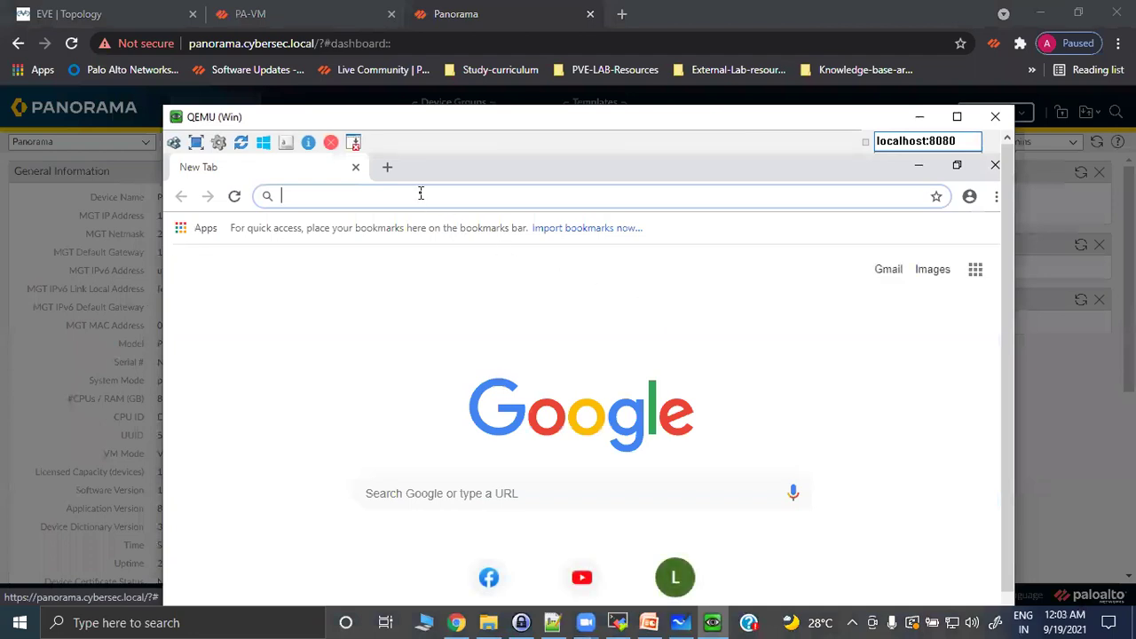
type("https")
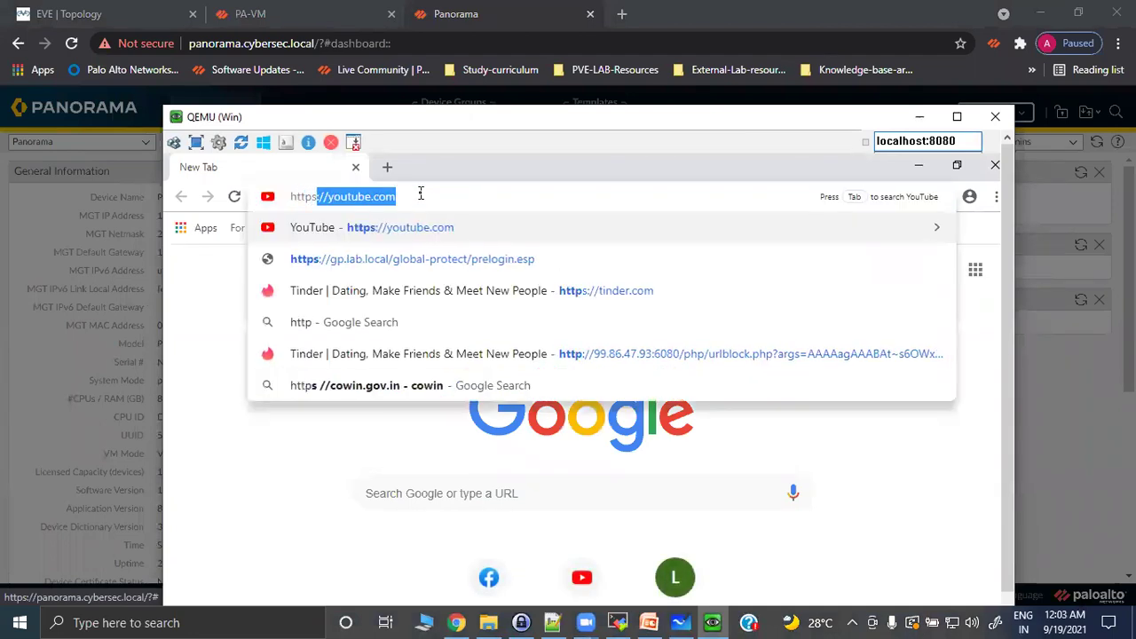
type("://tinder.")
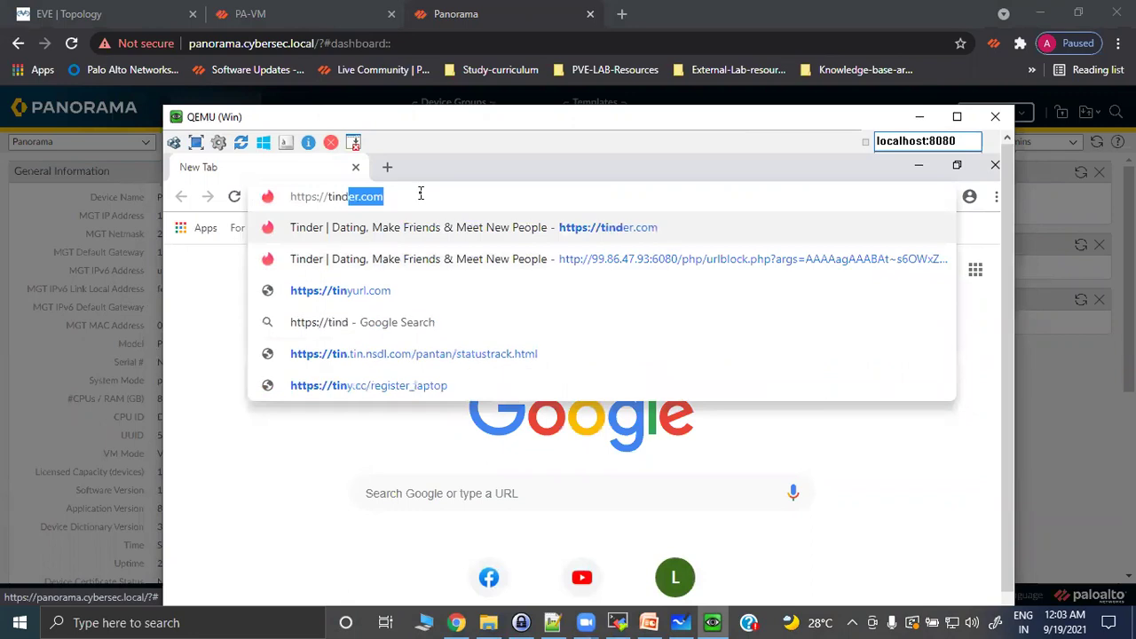
type("com")
key("Return")
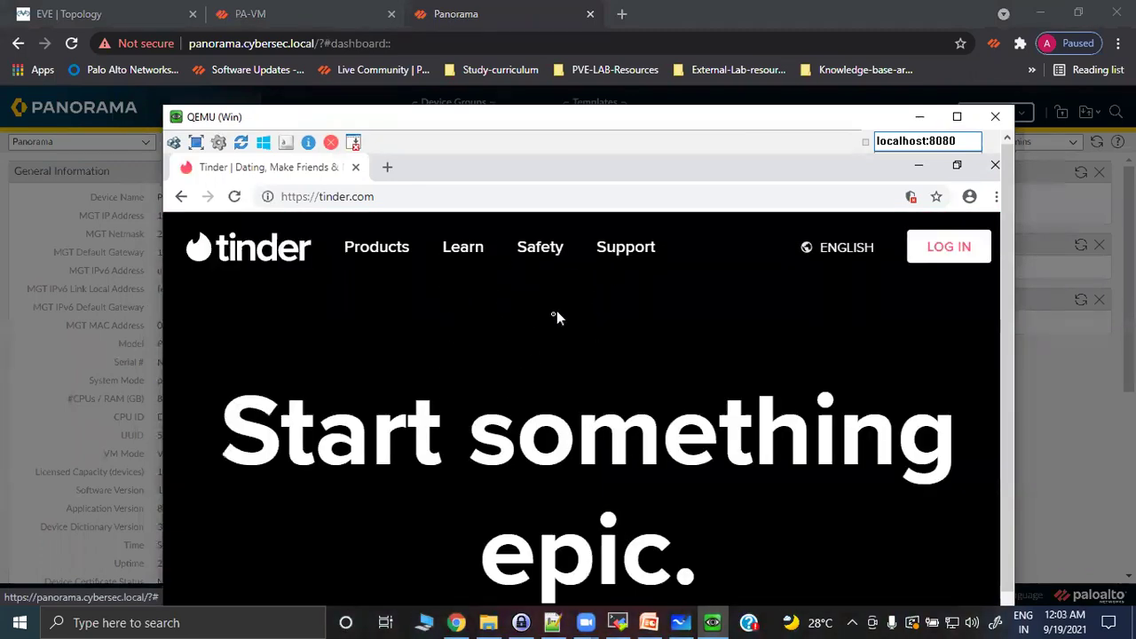
left_click(995, 168)
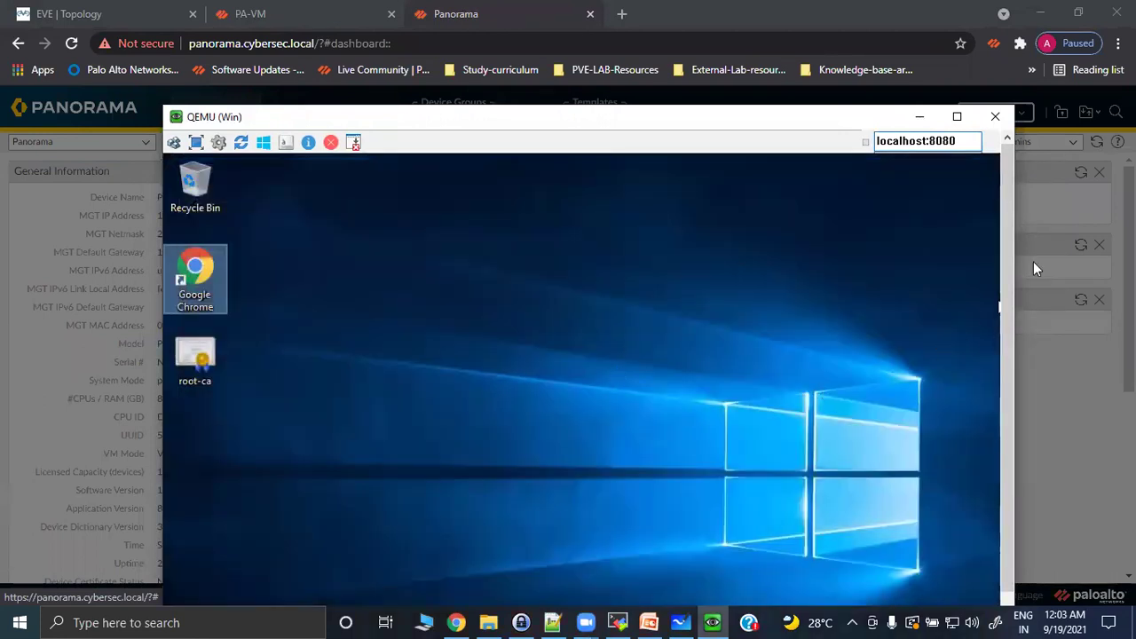
mouse_move(1003, 331)
left_mouse_down()
mouse_move(1012, 468)
mouse_move(1013, 327)
left_mouse_up()
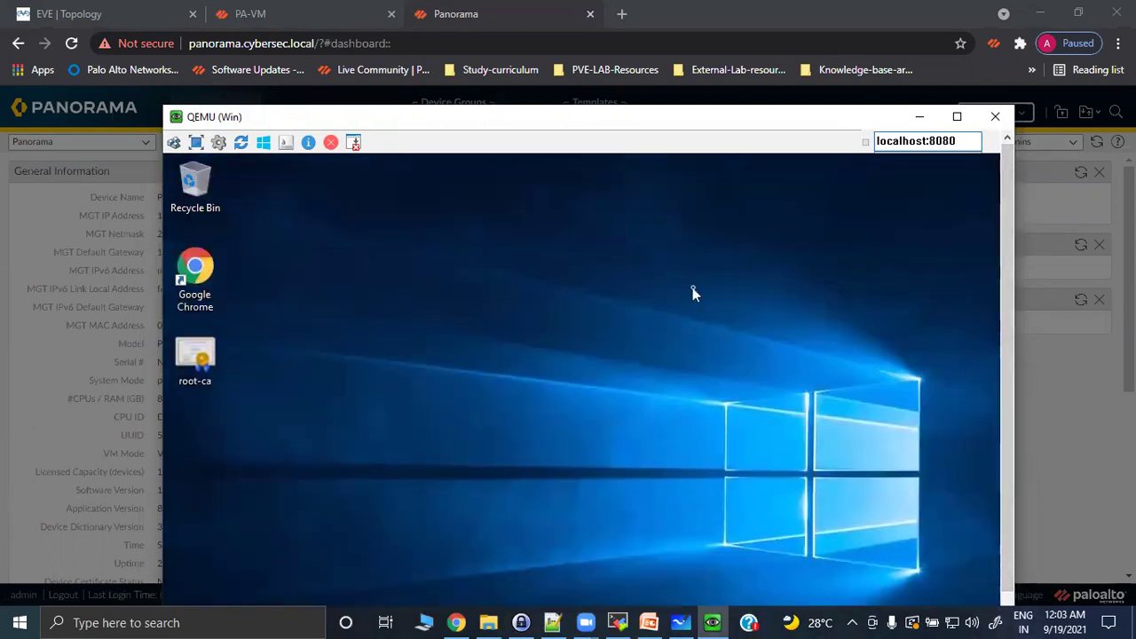
left_click(920, 116)
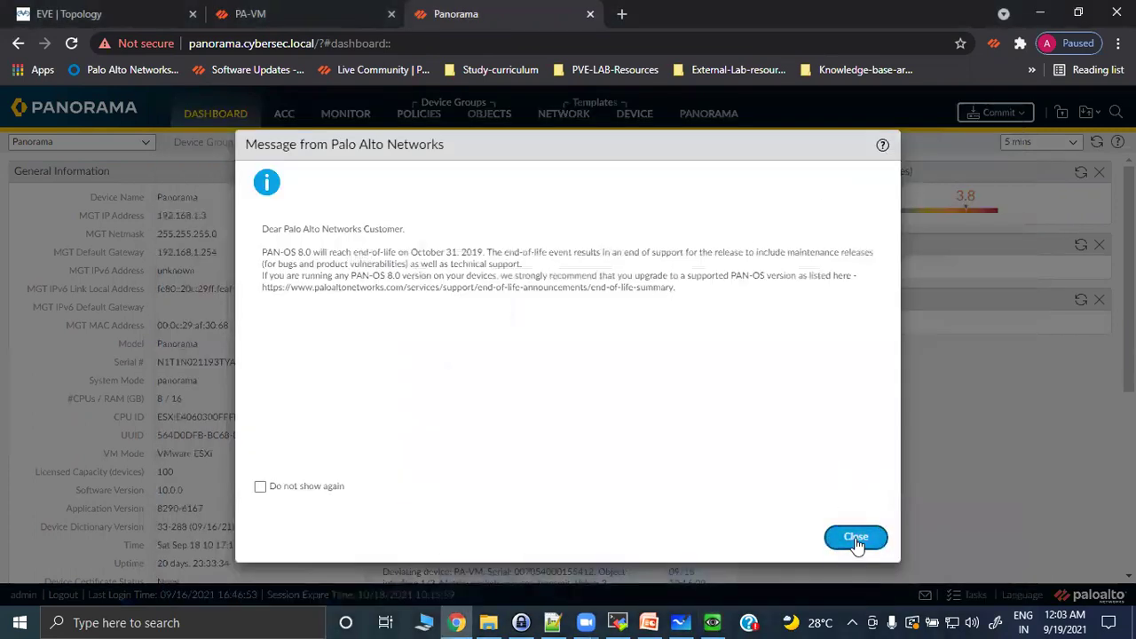
Dismiss the end-of-life and telemetry notices, then select the India template under Device.
left_click(857, 537)
left_click(707, 431)
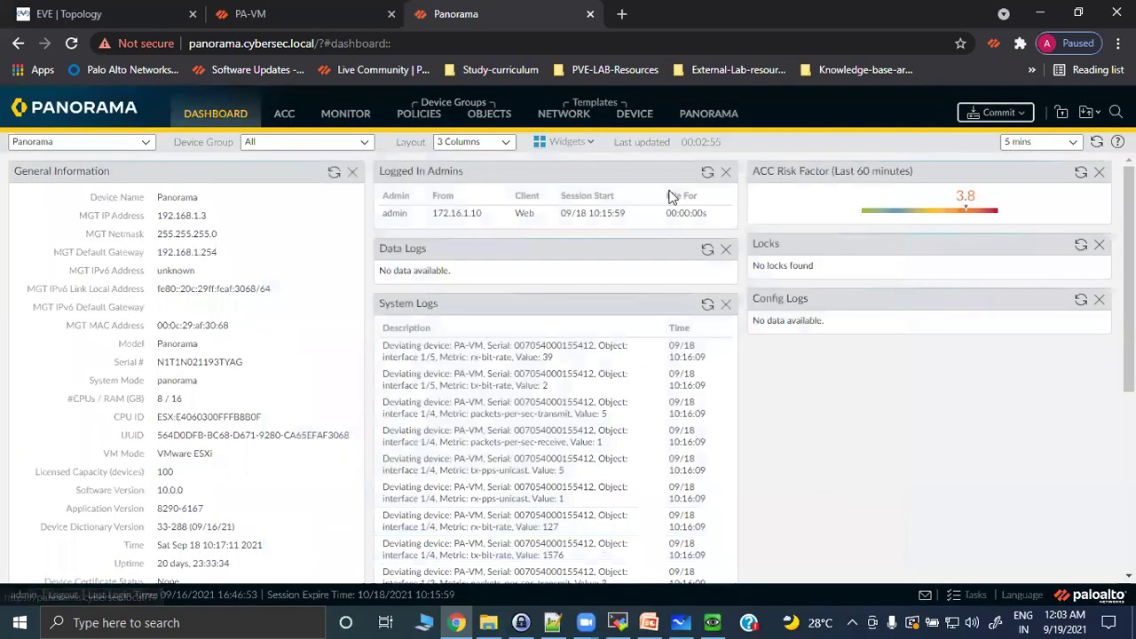
left_click(630, 120)
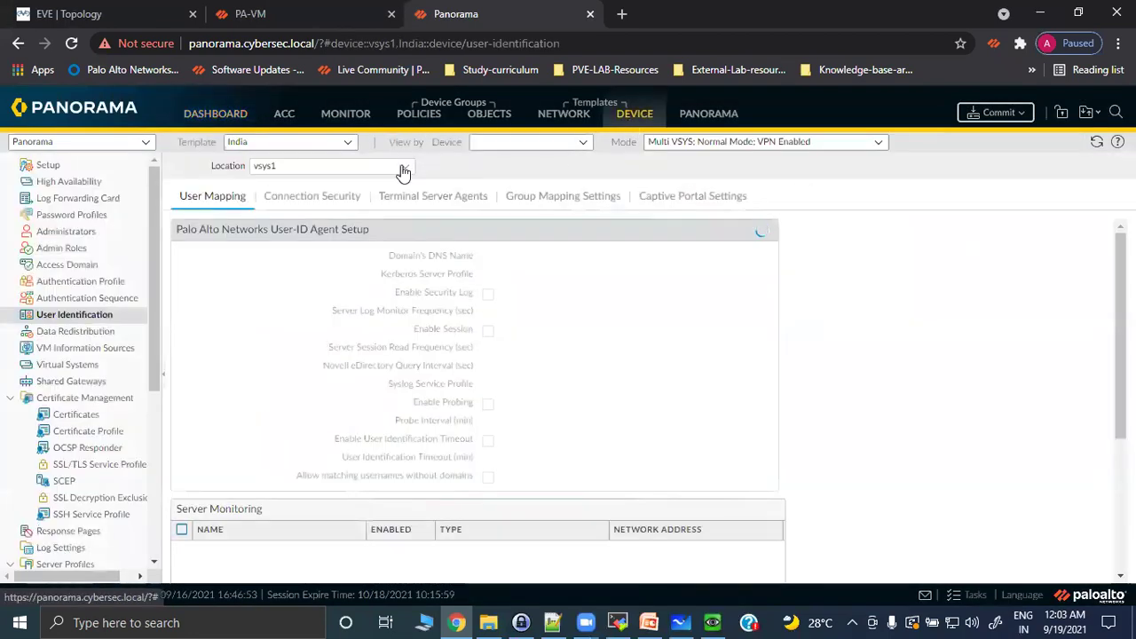
left_click(347, 150)
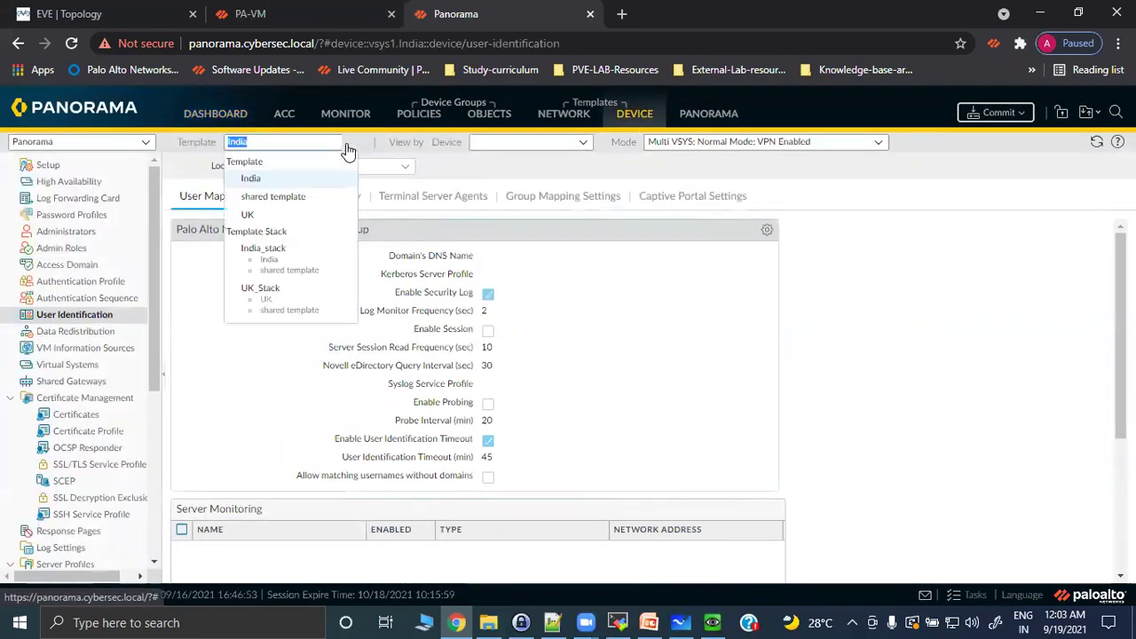
left_click(299, 181)
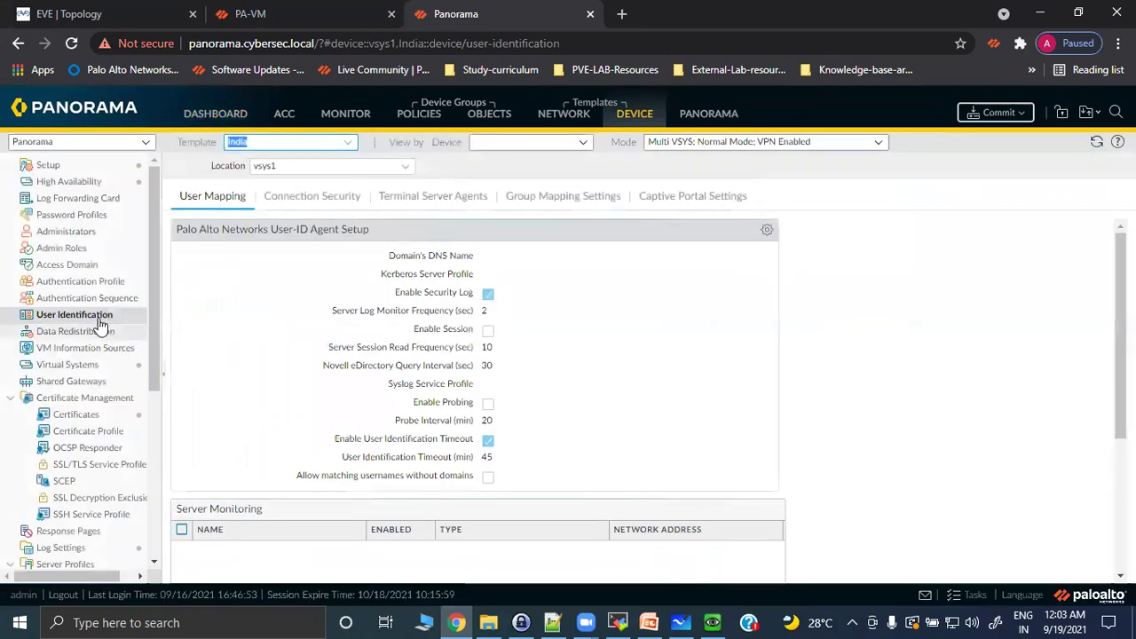
Open the India template's Device Setup and show its Content-ID settings.
left_click(101, 168)
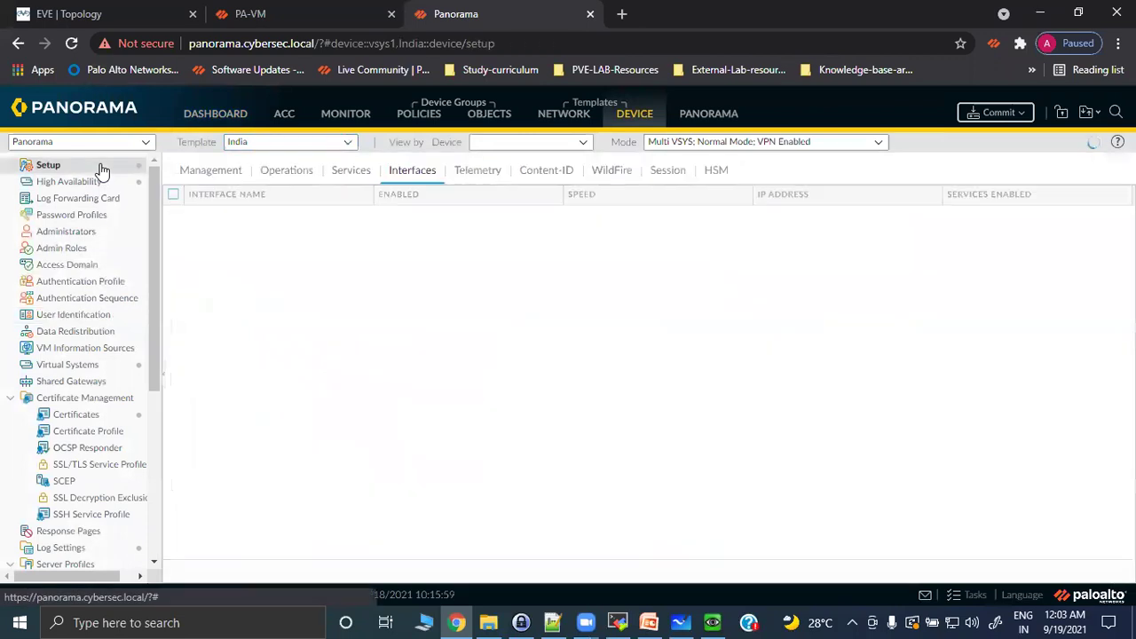
left_click(542, 172)
left_click(417, 174)
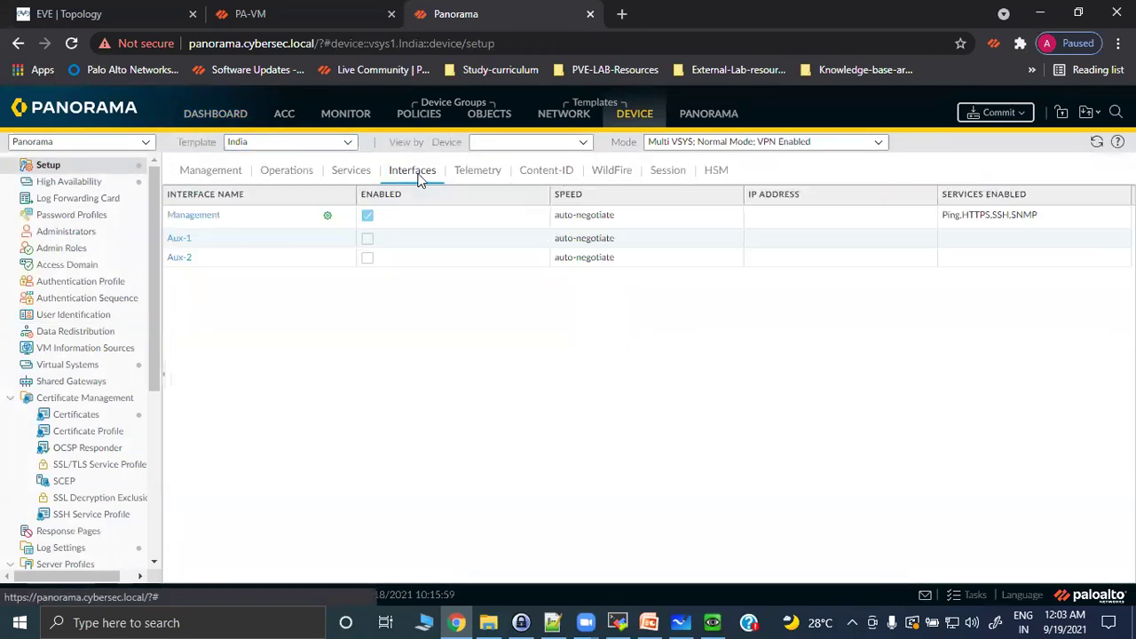
left_click(549, 174)
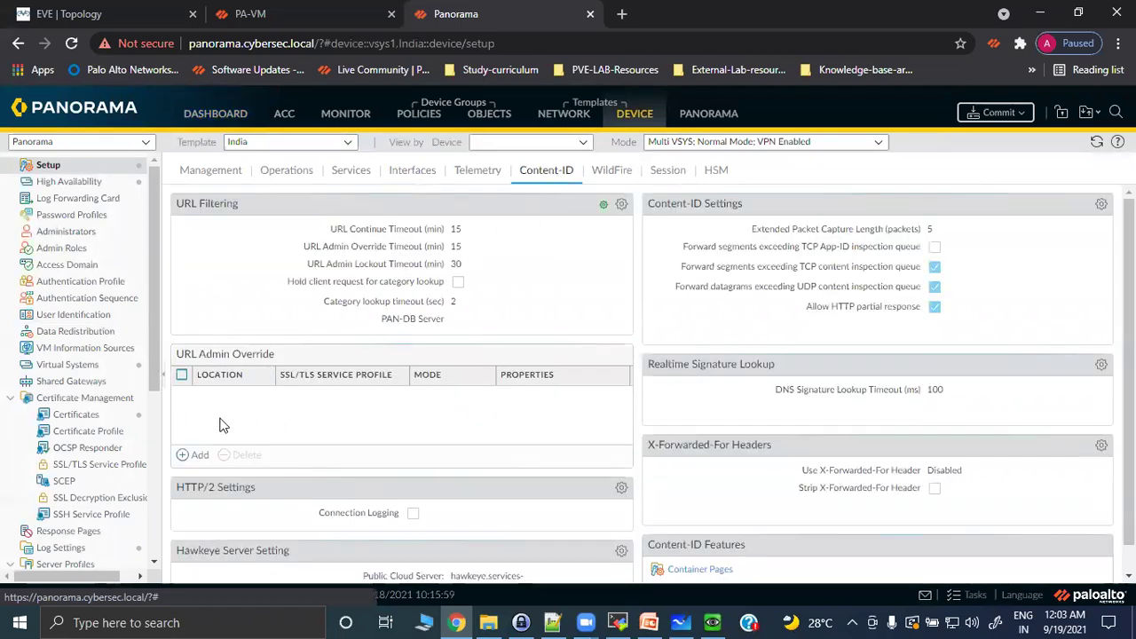
Add a vsys1 URL Admin Override entry with the override password and SSL/TLS profile None.
left_click(194, 456)
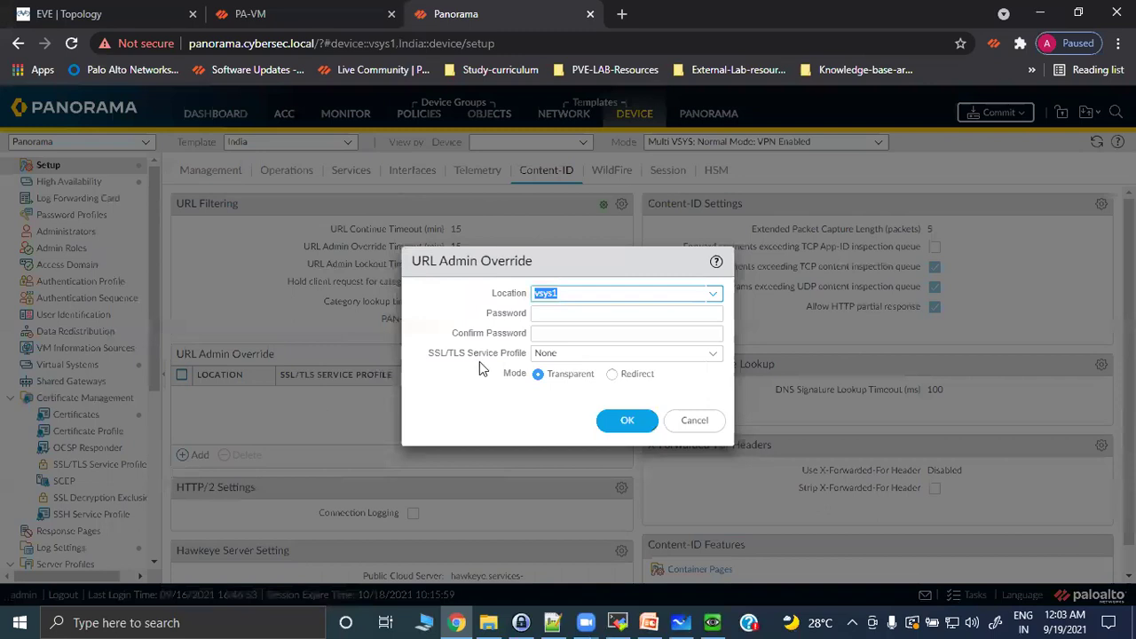
left_click(600, 318)
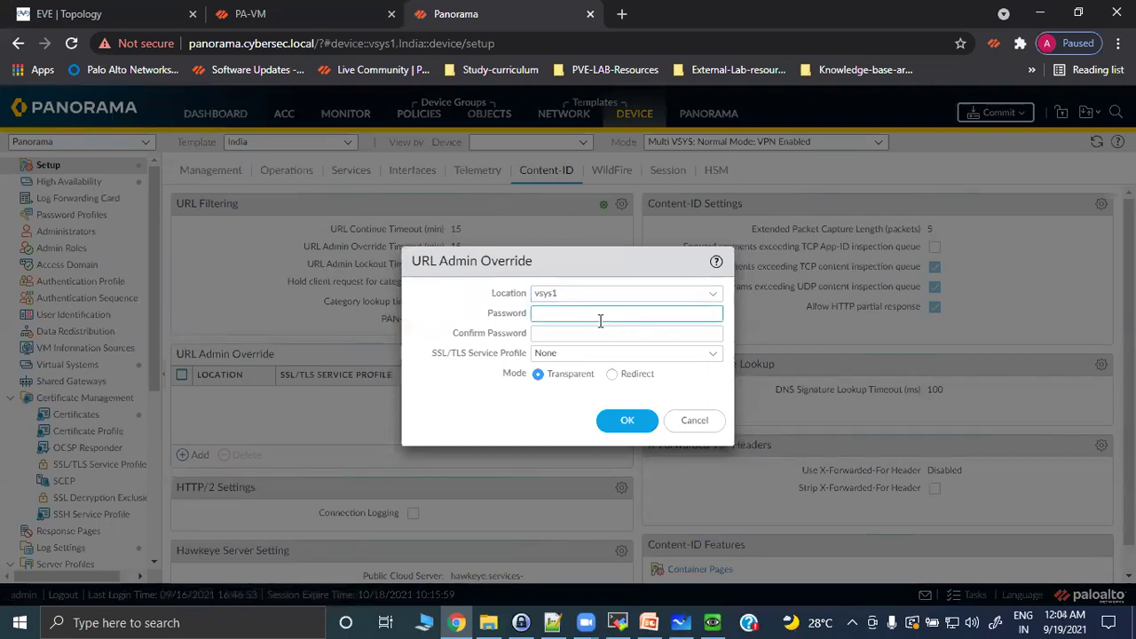
type("p")
key("Tab")
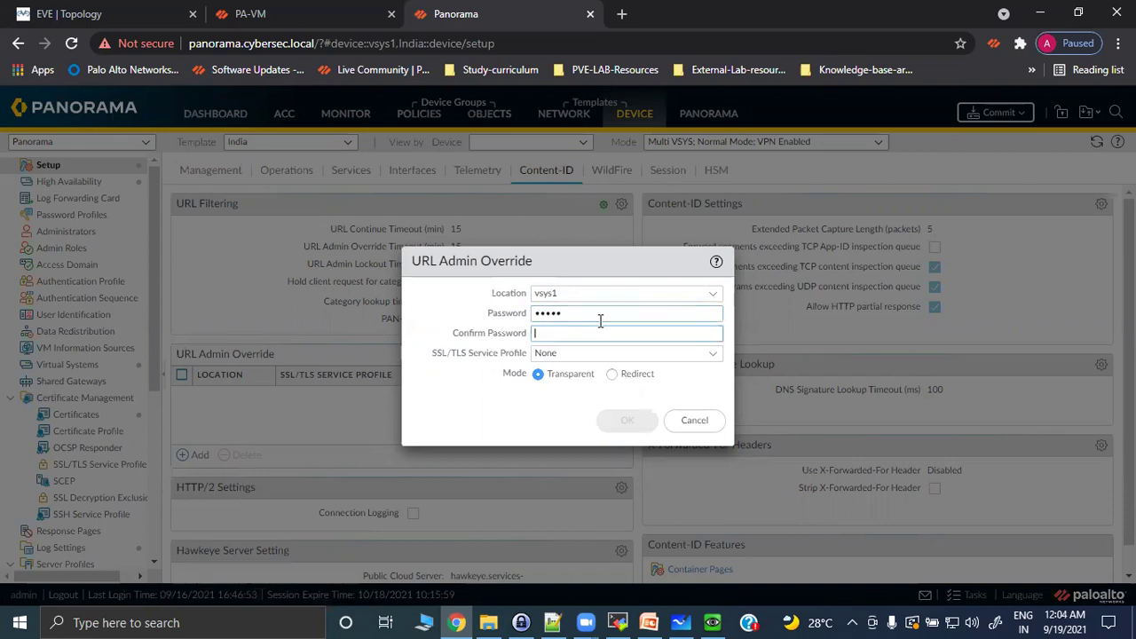
type("n")
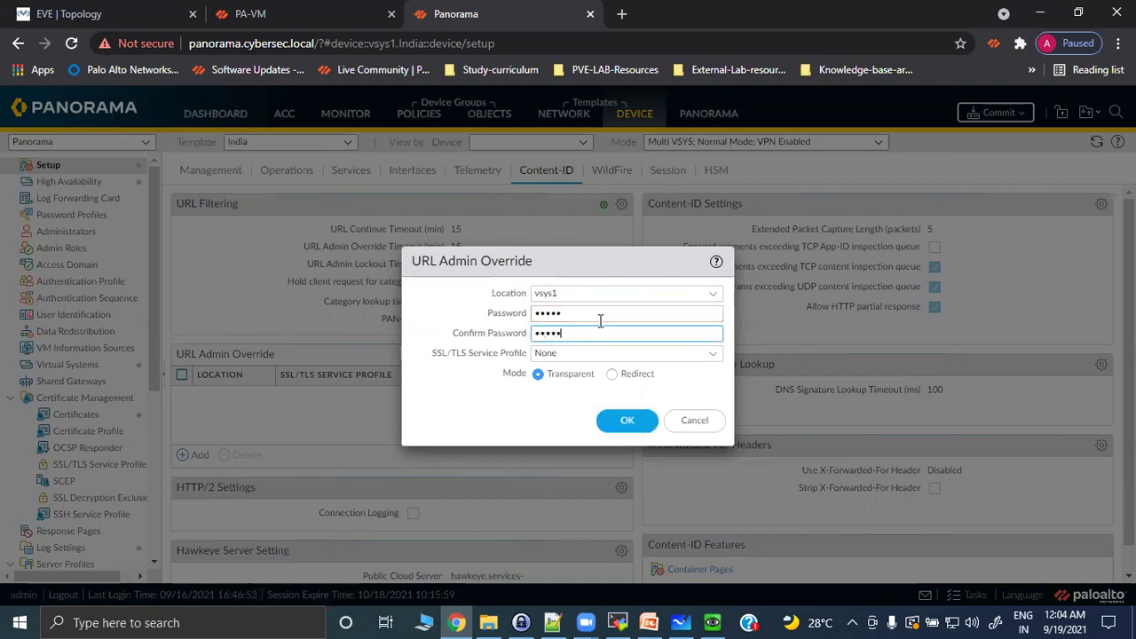
left_click(712, 358)
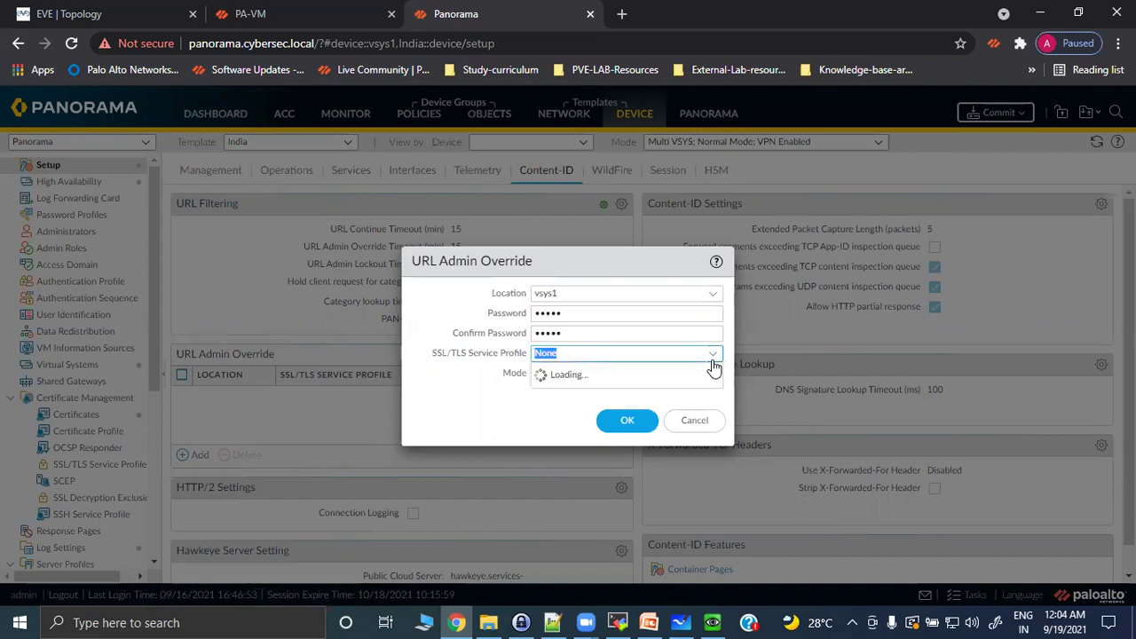
left_click(664, 355)
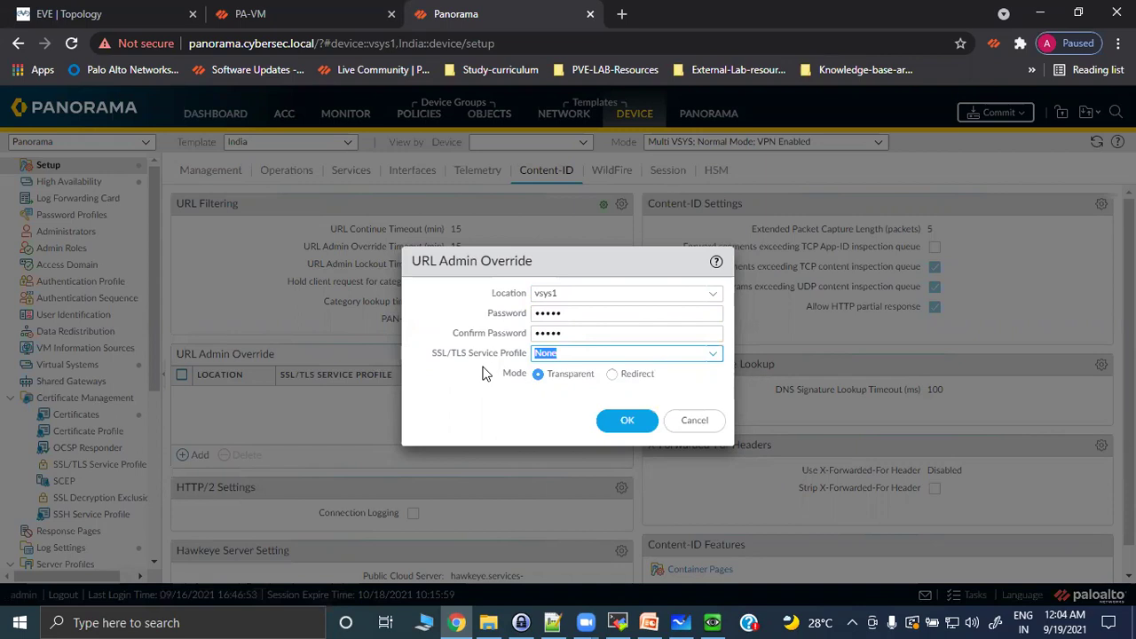
Try Redirect mode to 10.2.2.1, then settle on Transparent mode and save the entry.
left_click(612, 374)
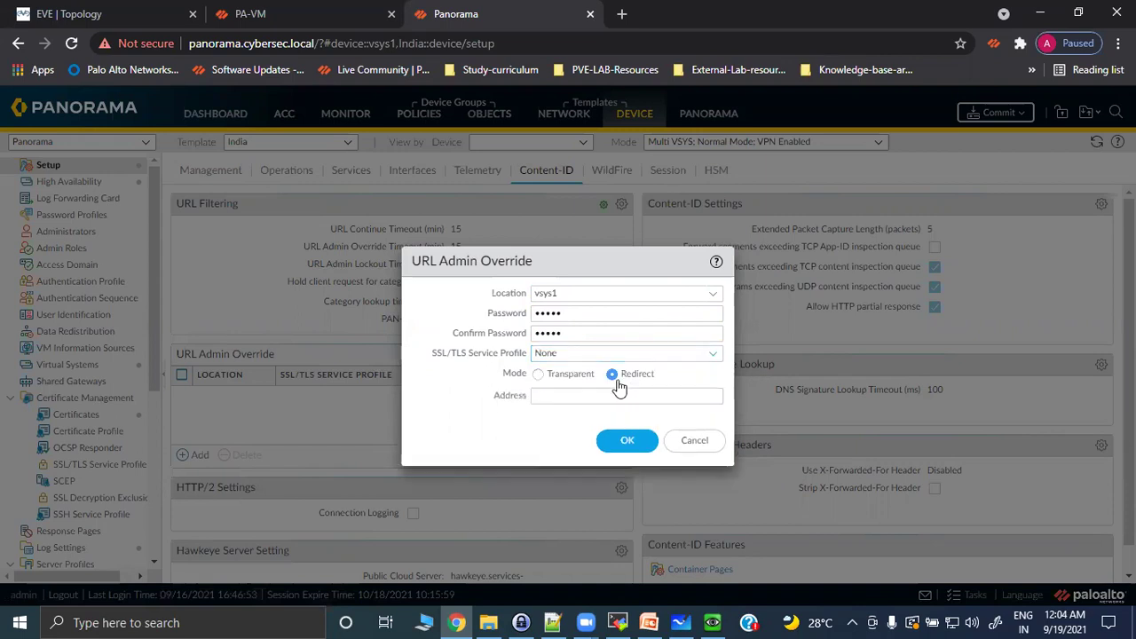
left_click(583, 397)
type("10.2.2.1")
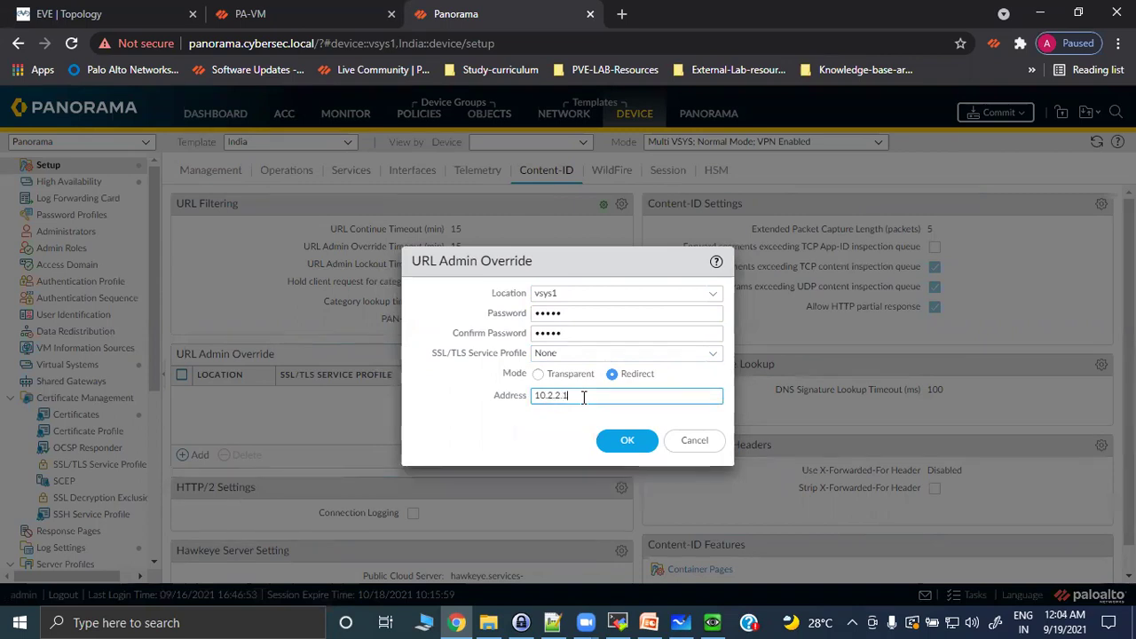
left_click(537, 375)
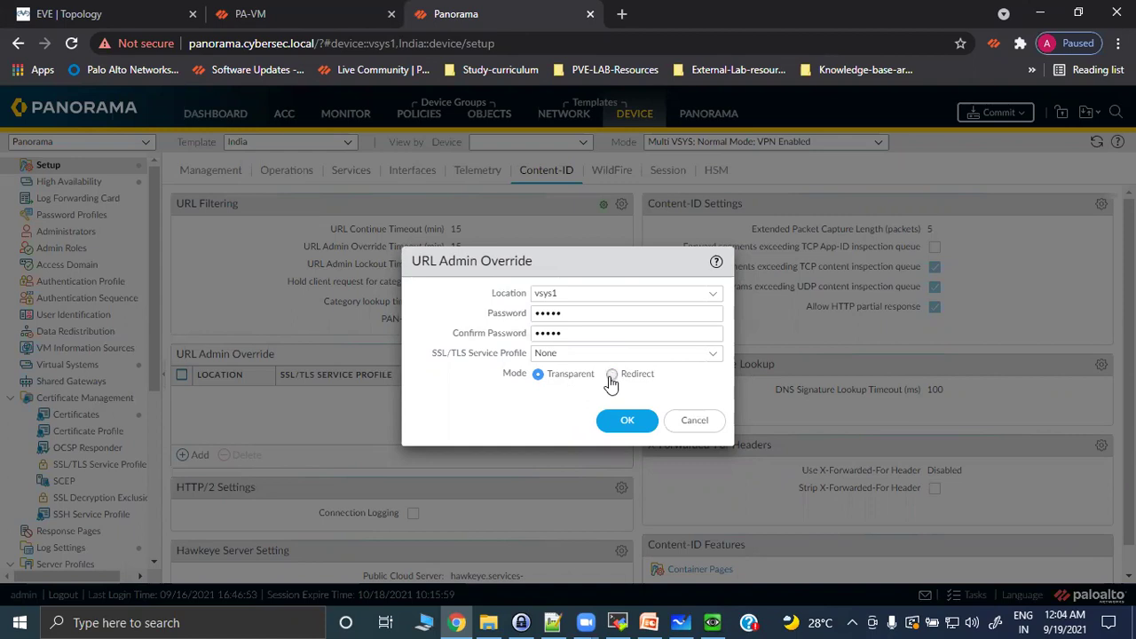
left_click(612, 376)
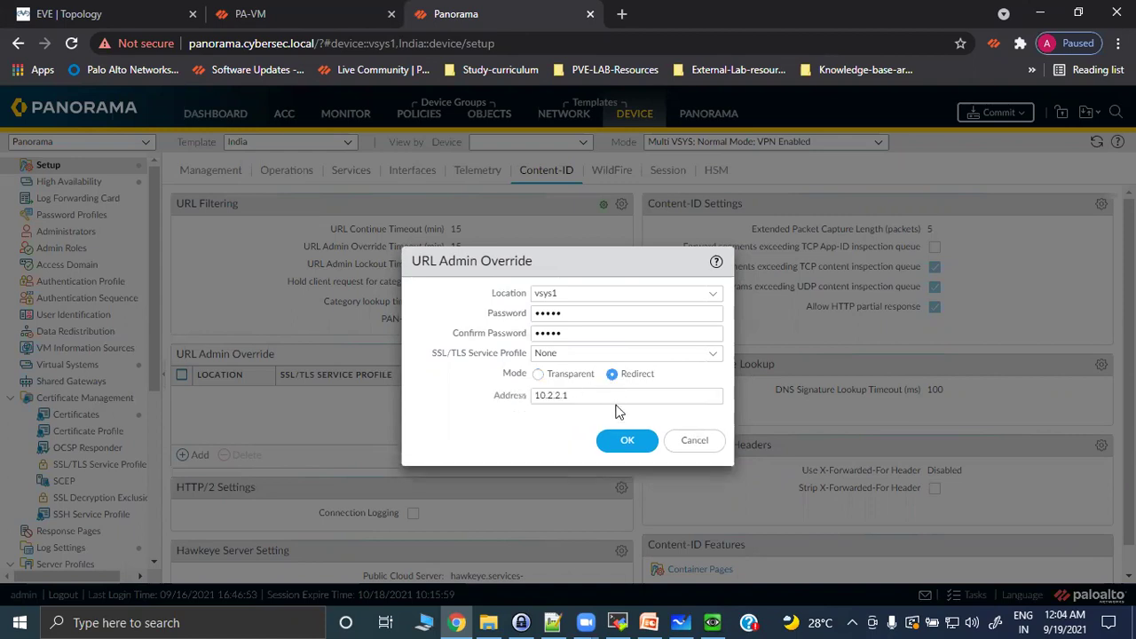
left_click_drag(576, 396, 523, 399)
left_click(538, 374)
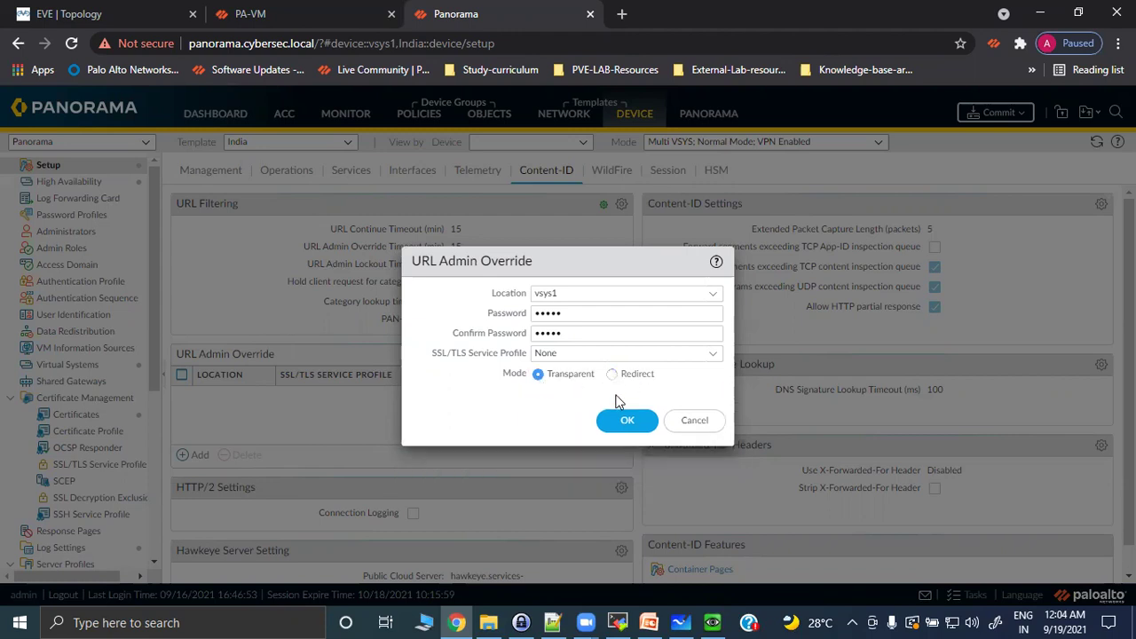
left_click(611, 423)
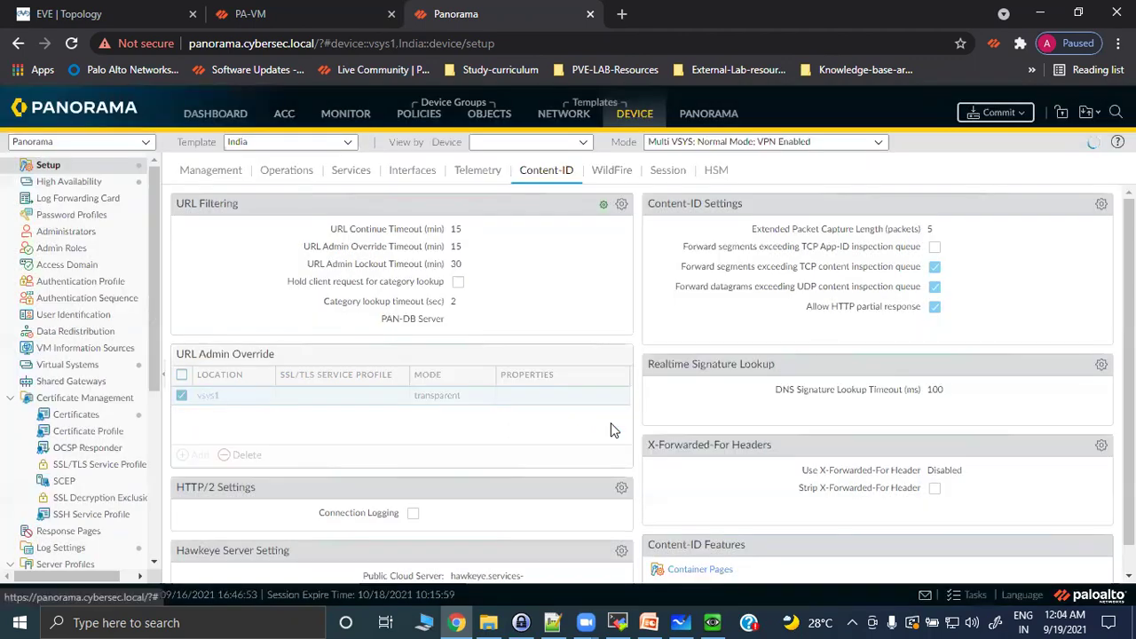
Commit and push the India template change to PA-VM, checking the firewall's Content-ID page during the push.
left_click(987, 112)
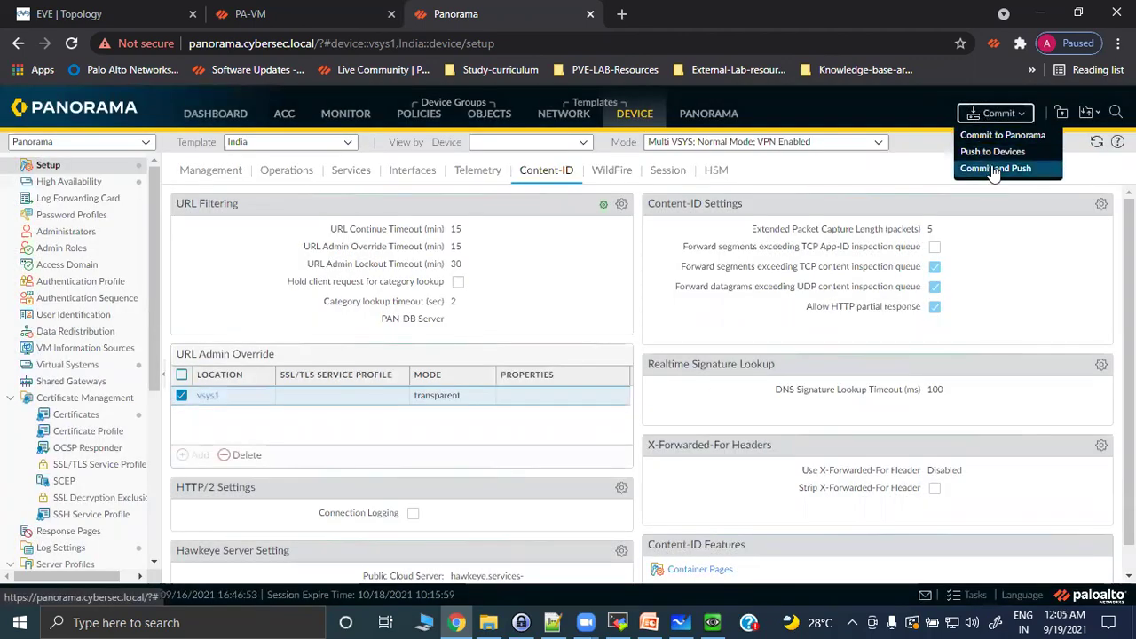
left_click(994, 167)
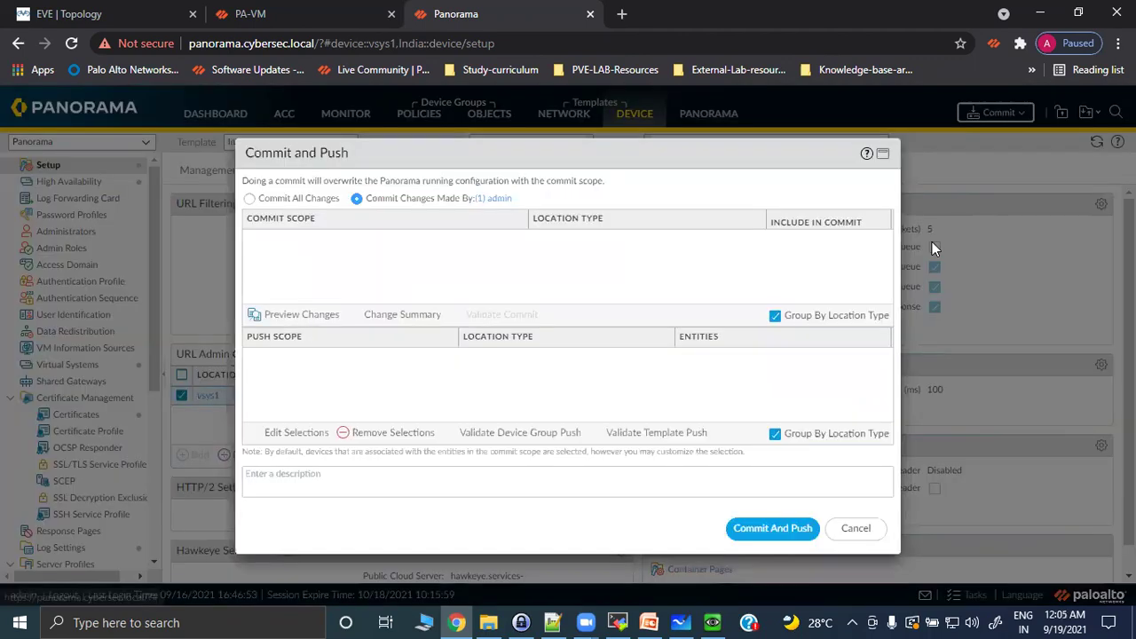
left_click(754, 539)
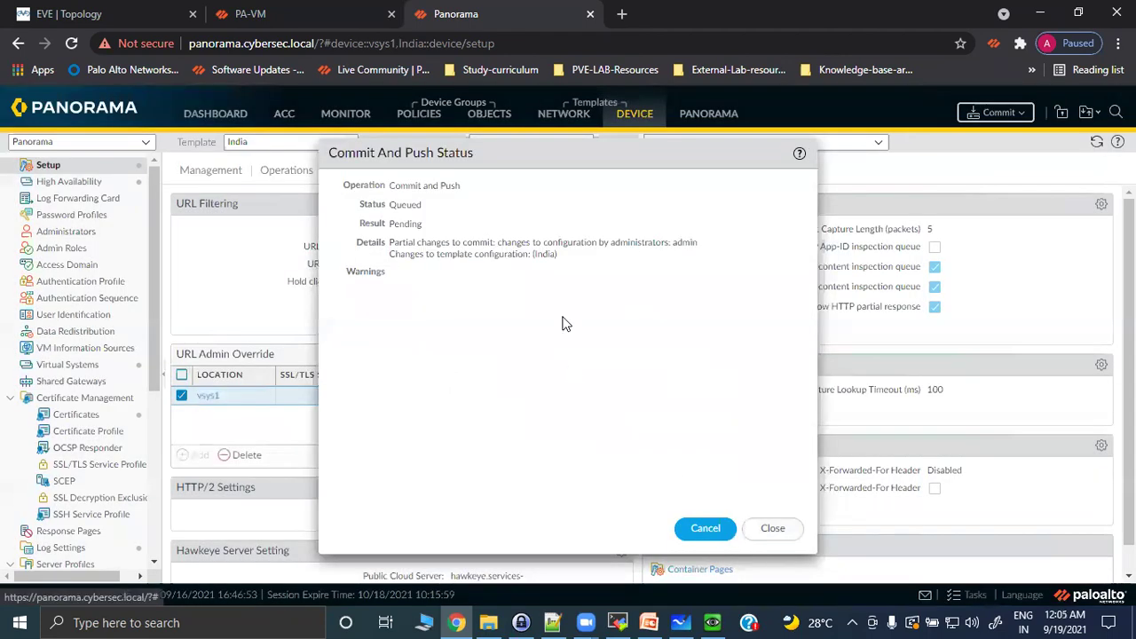
left_click(259, 14)
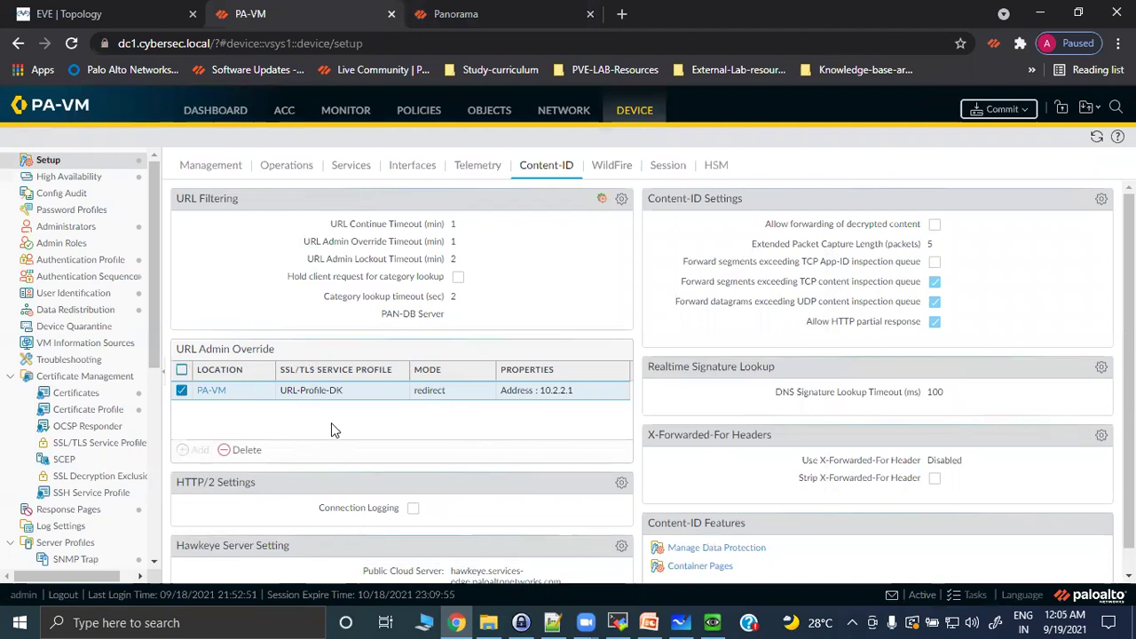
left_click(455, 13)
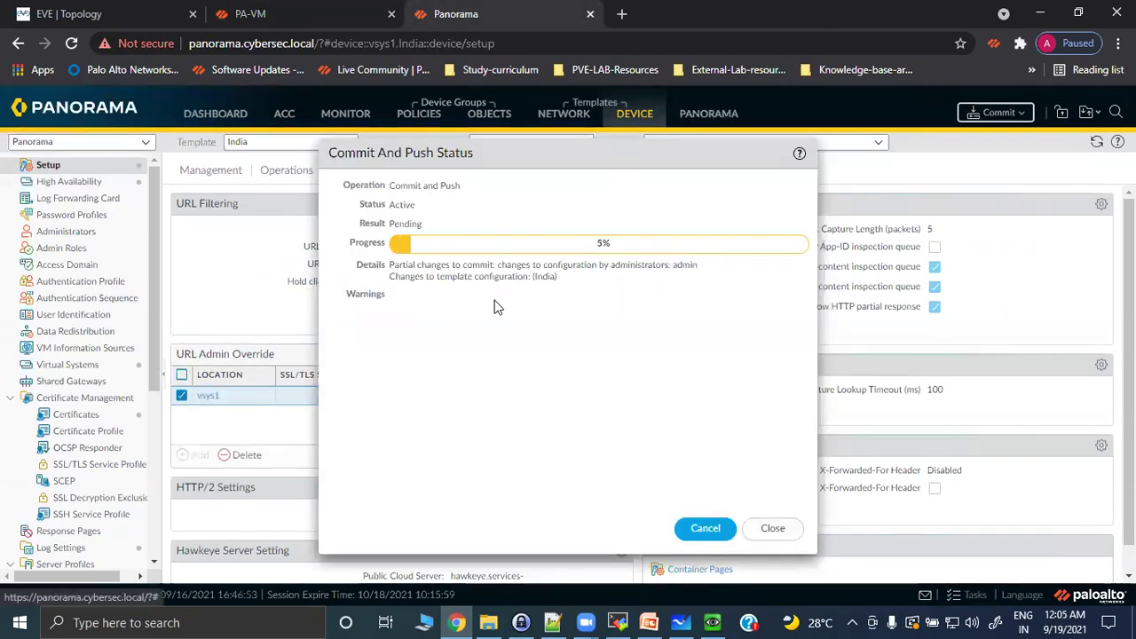
left_click(321, 14)
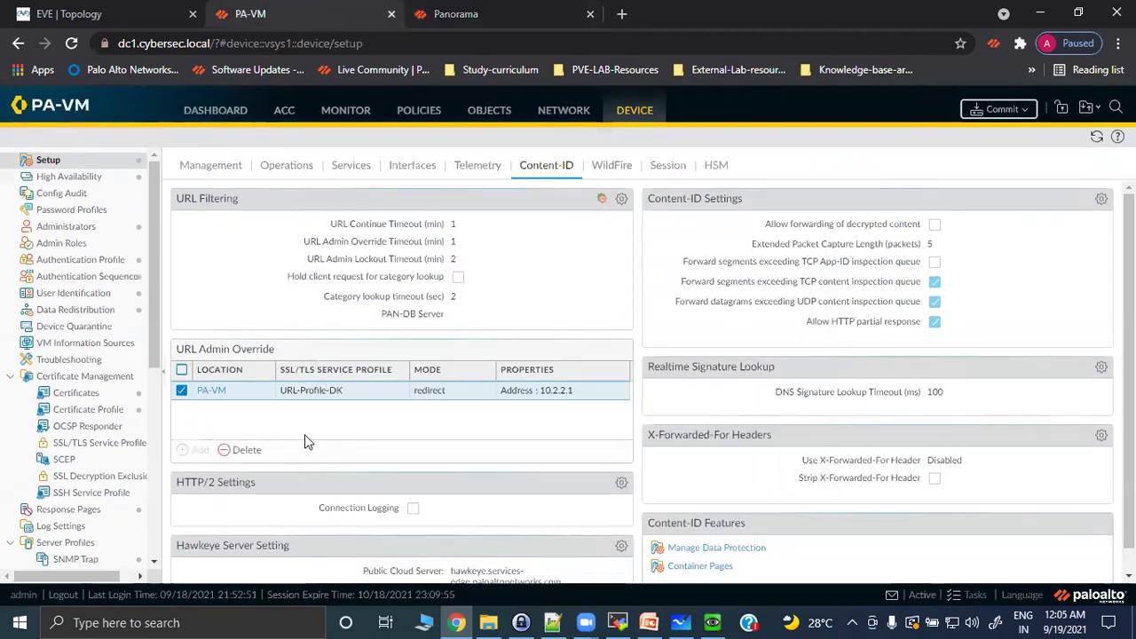
Launch Chrome on the test VM and visit tinder.com from the new tab page.
left_click(712, 621)
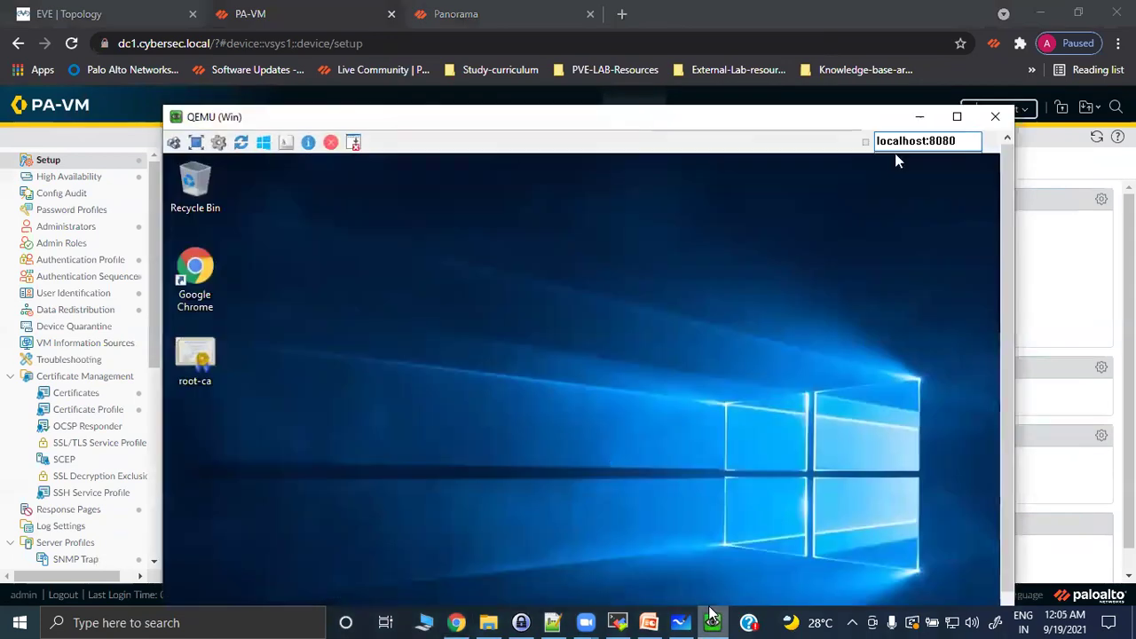
left_click(215, 273)
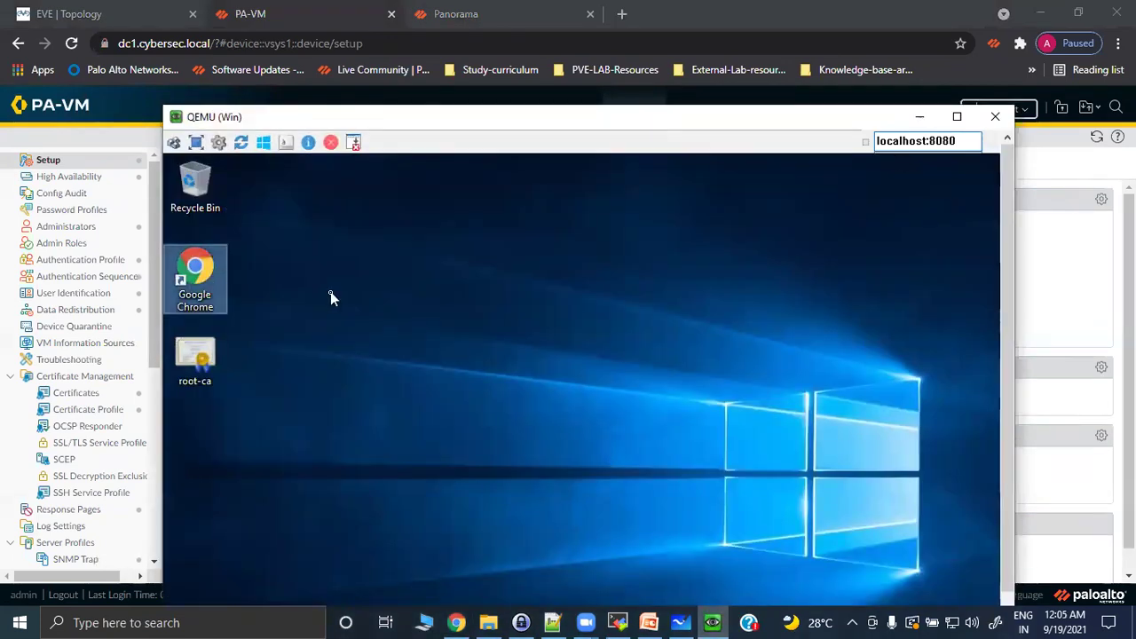
left_click_drag(1007, 371, 1014, 422)
scroll(1015, 422, "up", 2)
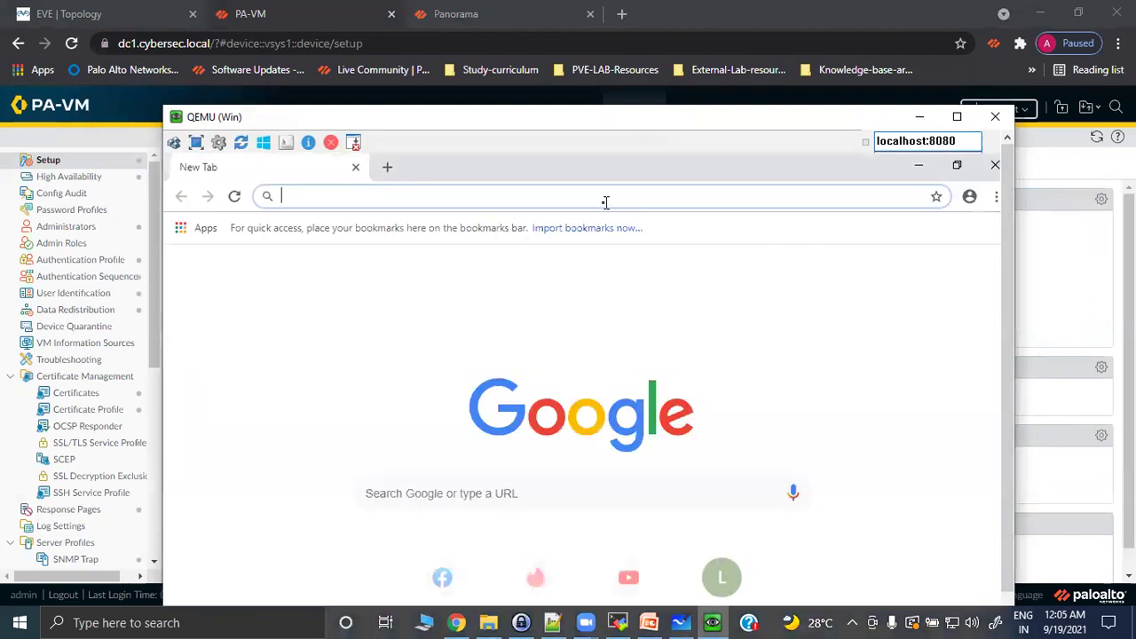
left_click(518, 573)
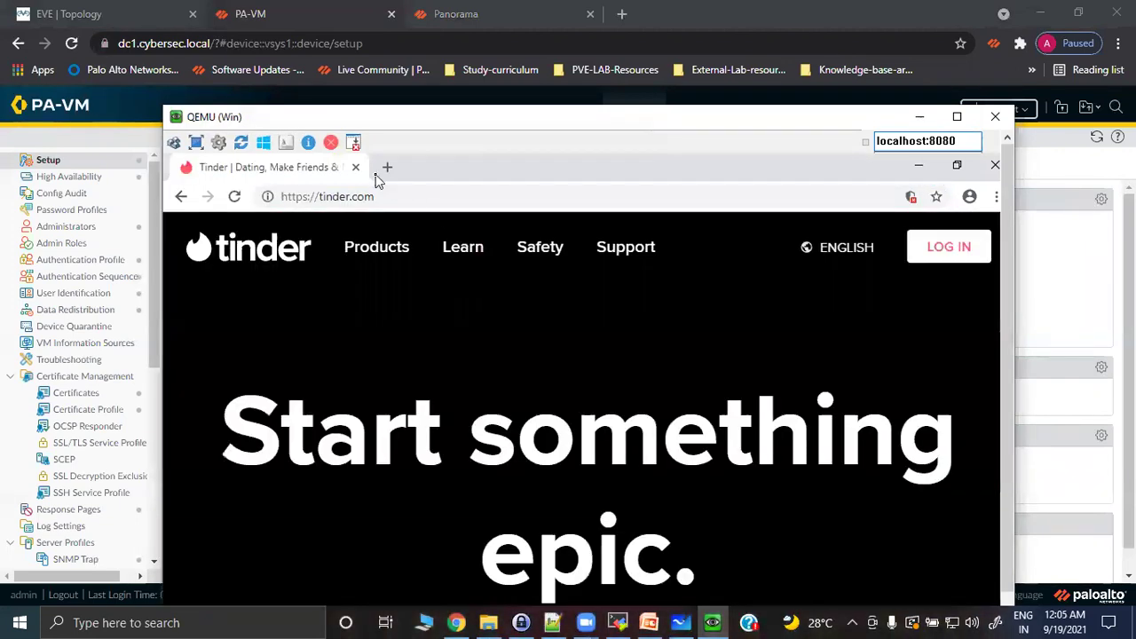
left_click(388, 168)
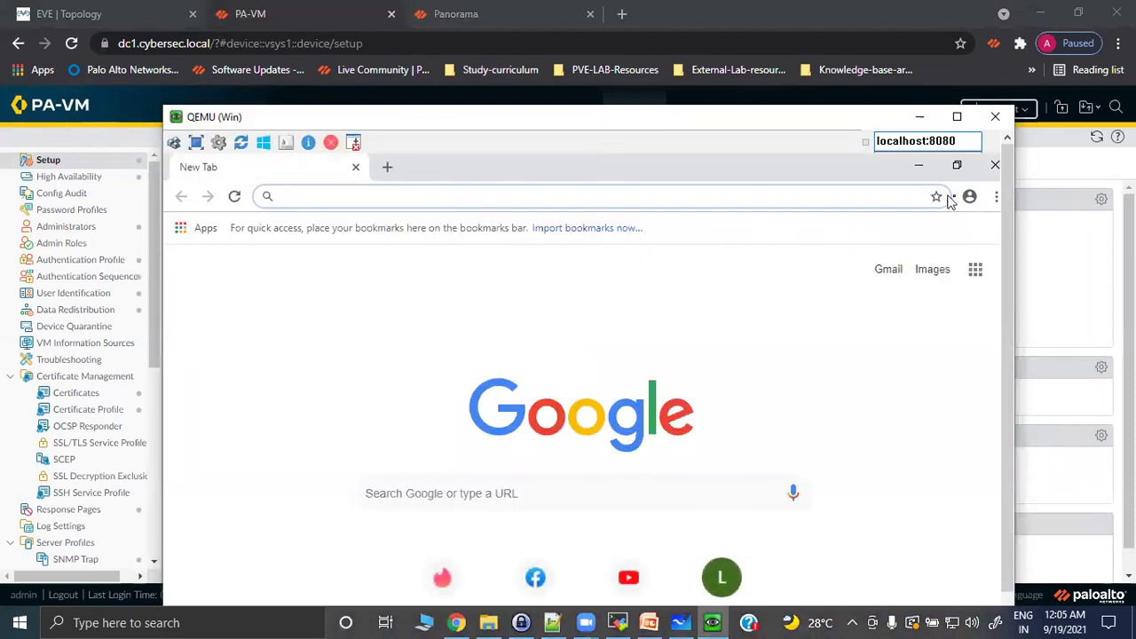
left_click(997, 198)
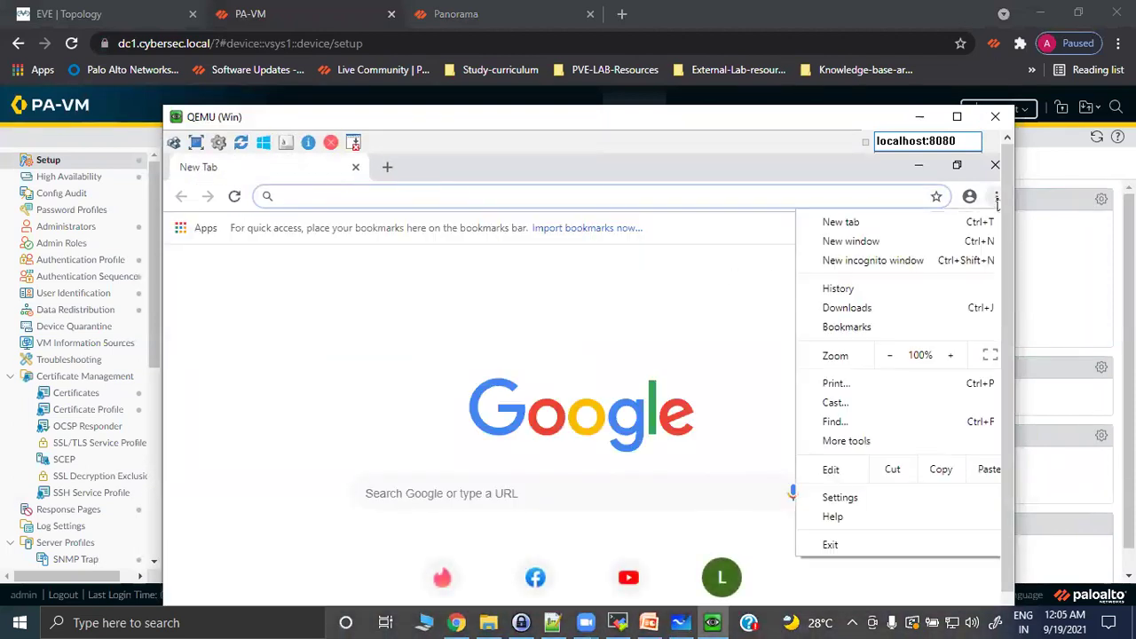
left_click(871, 266)
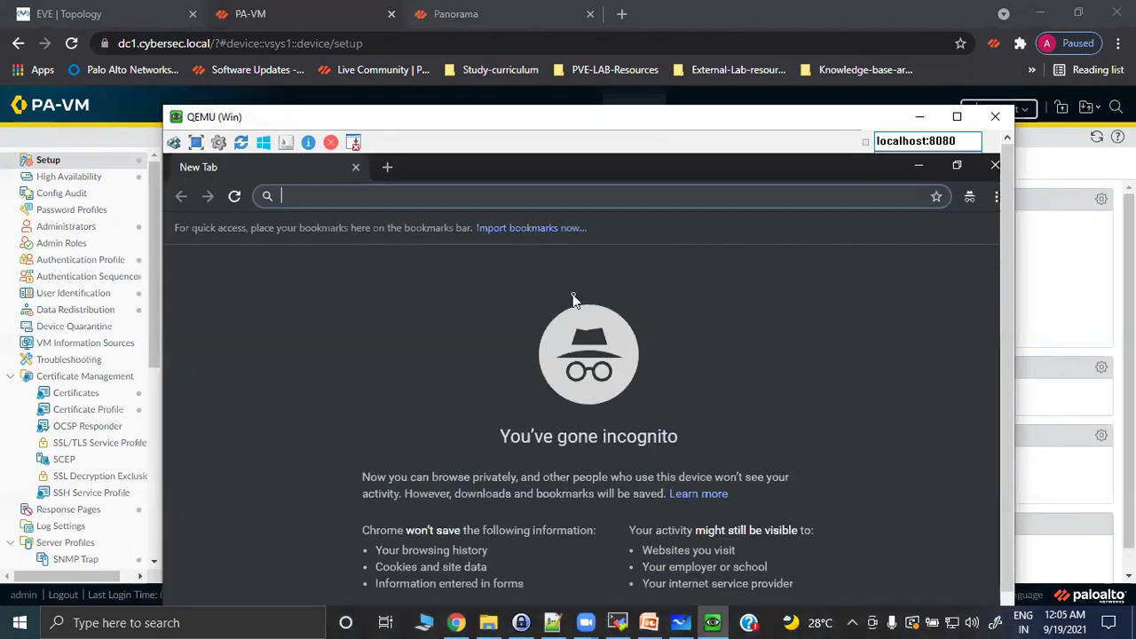
type("https://tinder.com")
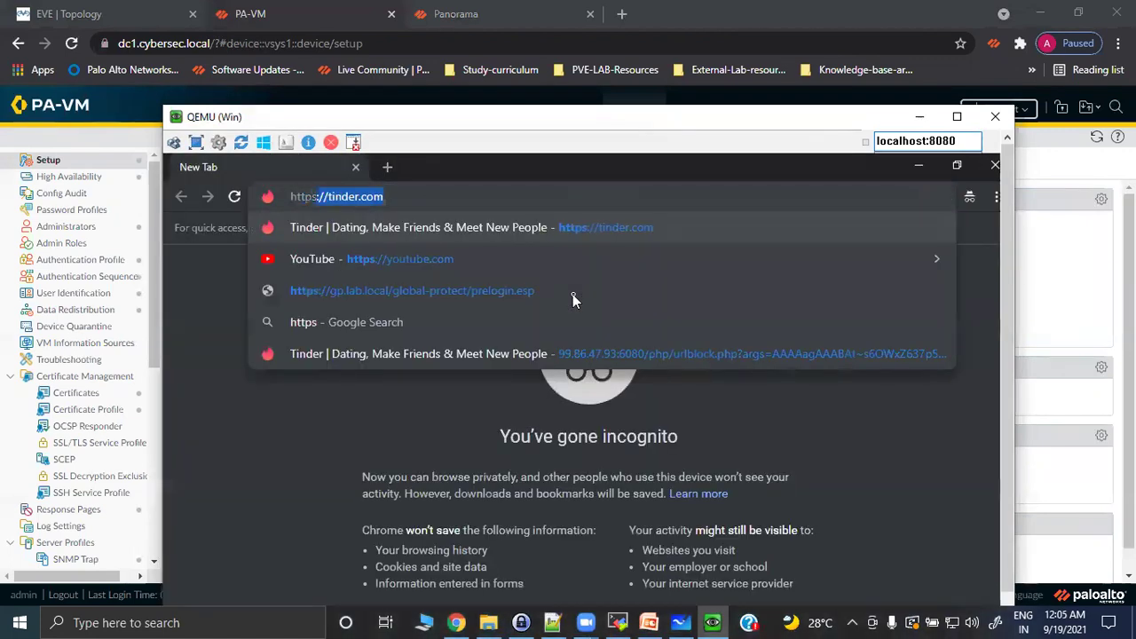
key("Return")
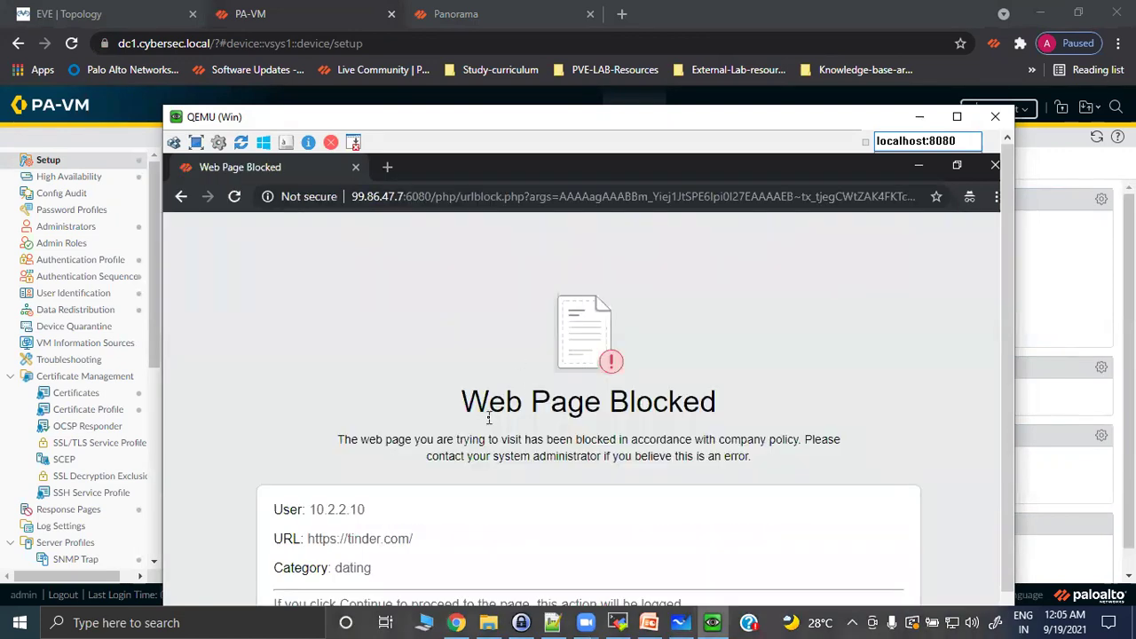
left_click_drag(1007, 227, 984, 307)
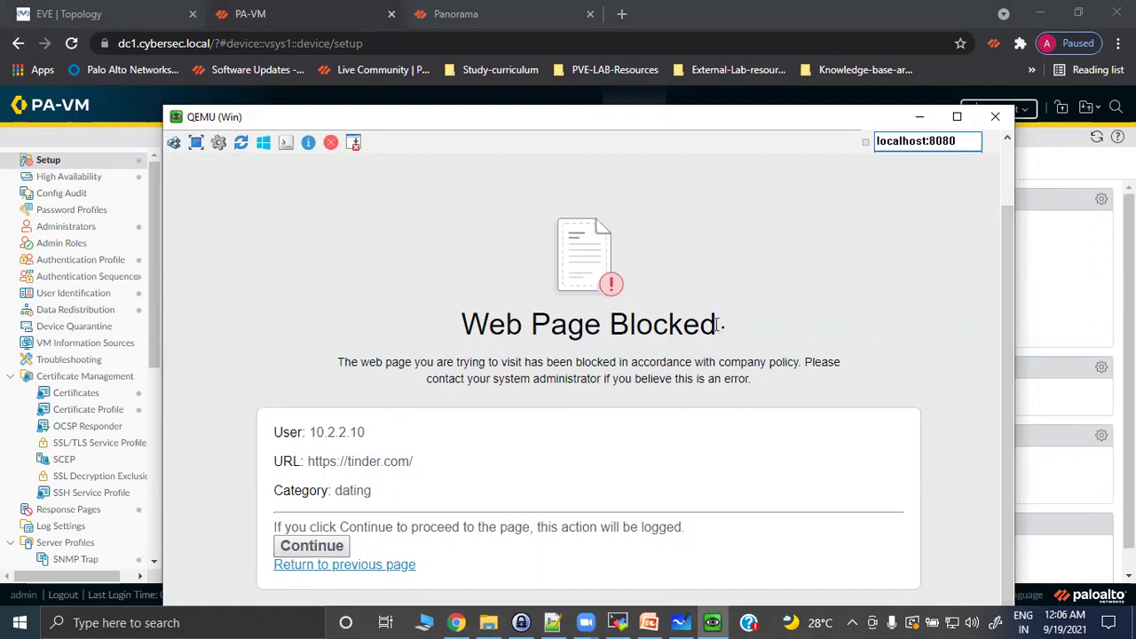
scroll(1012, 337, "up", 2)
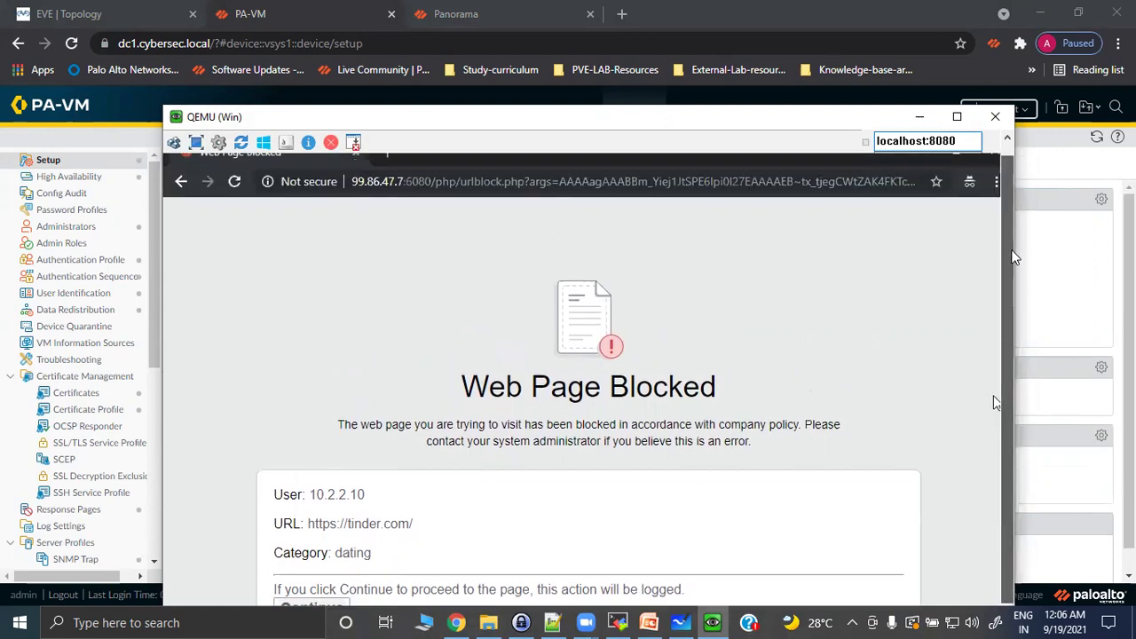
Confirm in Panorama that the Commit and Push finished successfully, then dismiss its status dialog.
left_click(923, 118)
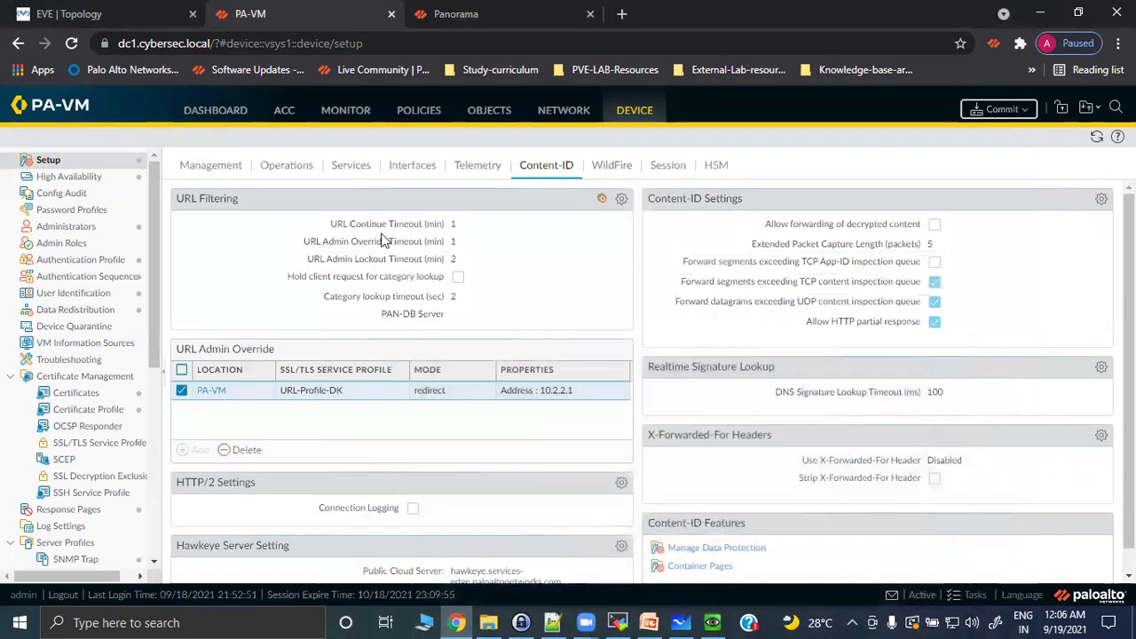
left_click_drag(345, 224, 462, 224)
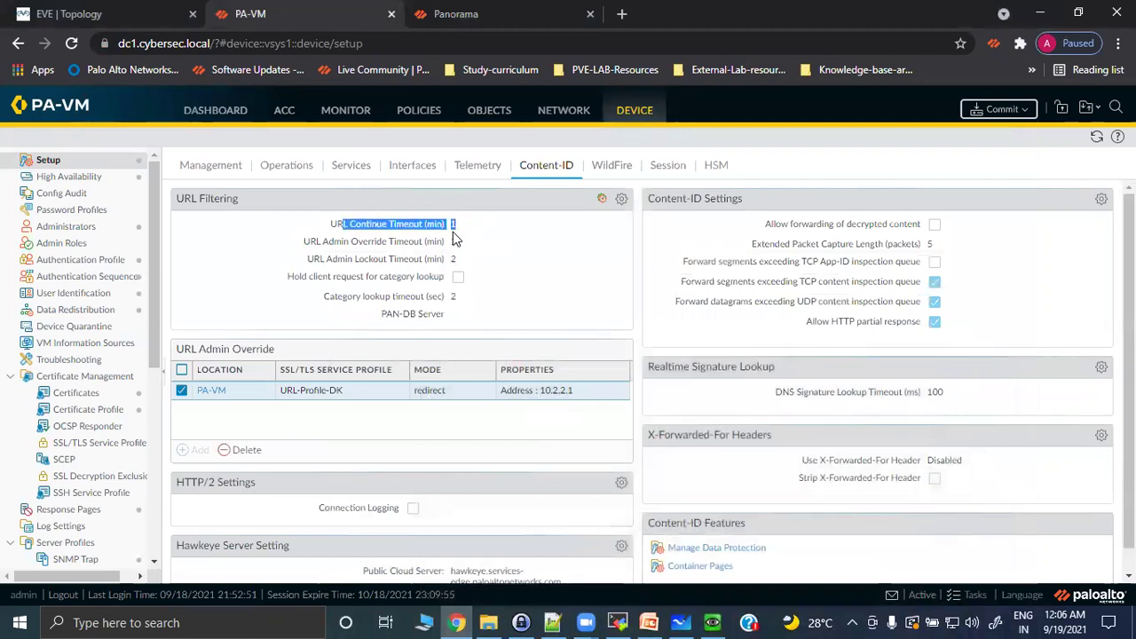
left_click(460, 9)
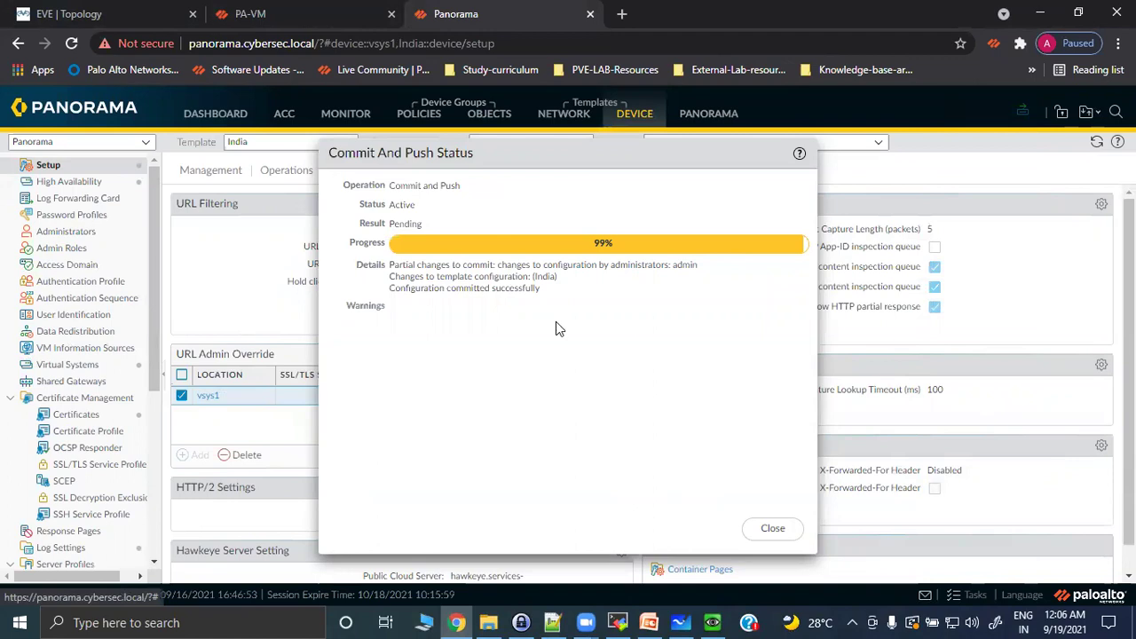
left_click(765, 531)
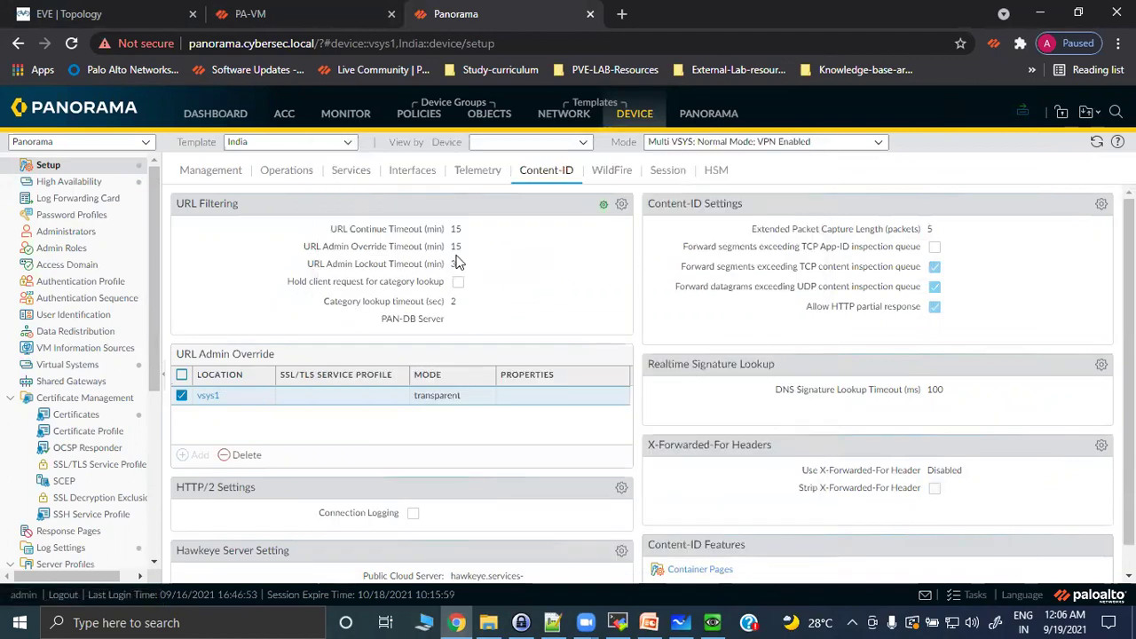
On PA-VM, view the Task Manager's pushed Commit All job queued at 0% behind a download.
left_click(315, 11)
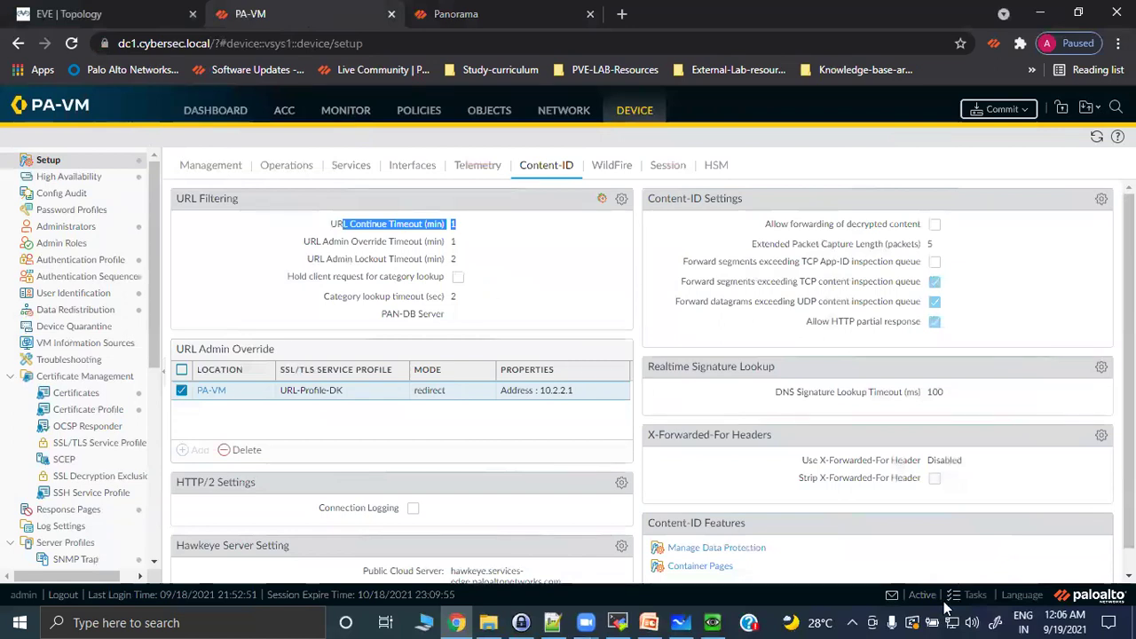
left_click(974, 600)
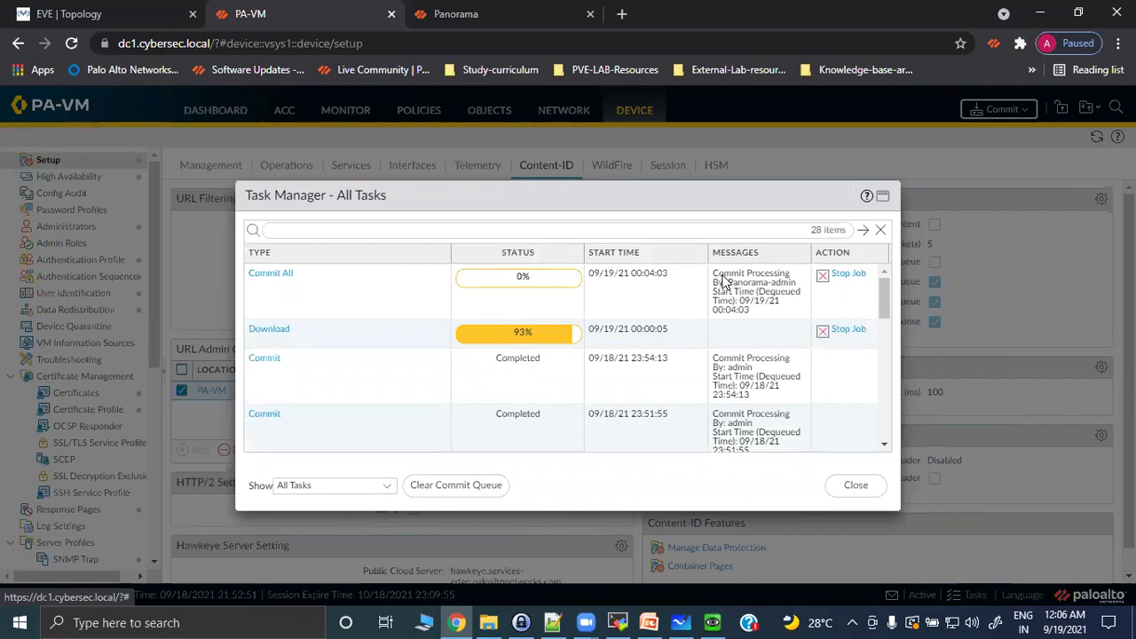
left_click(723, 281)
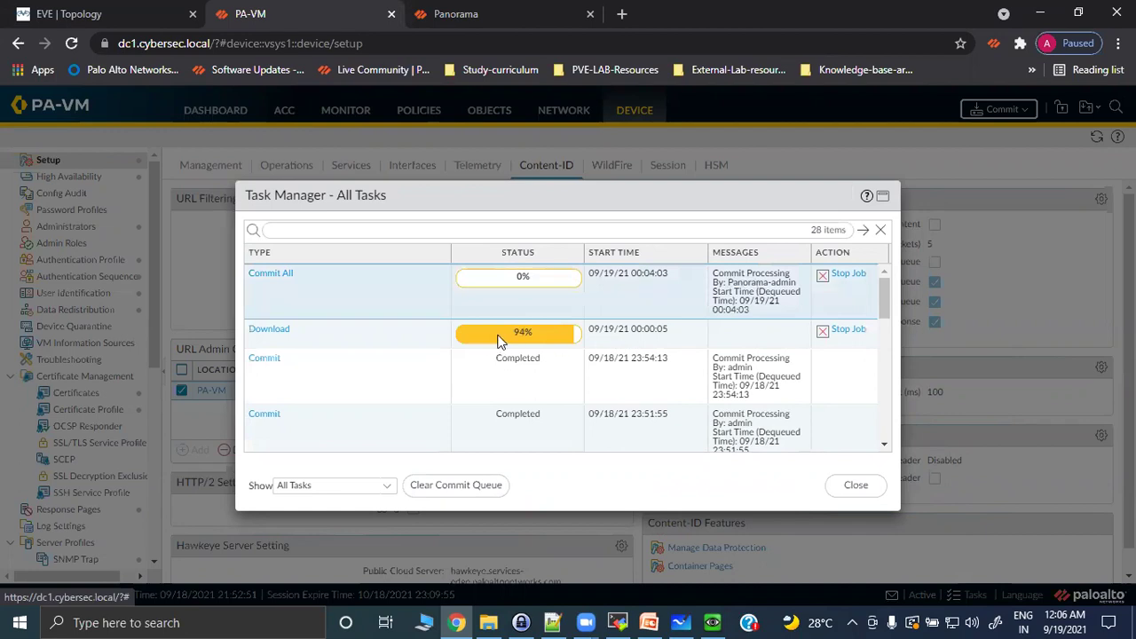
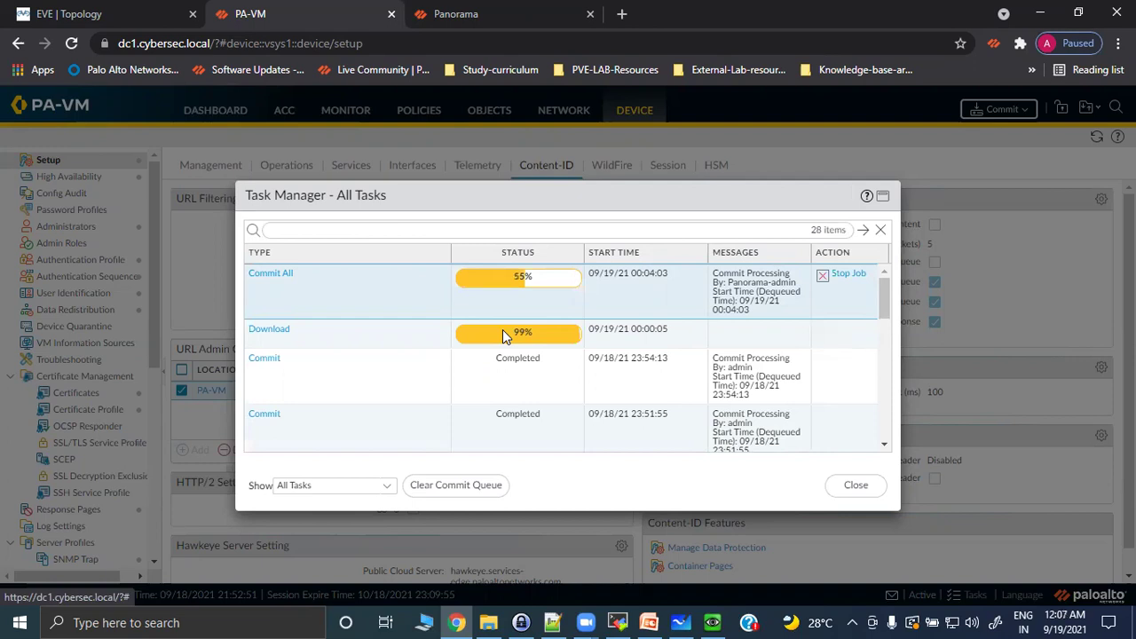
Check Commit All and Download progress in the task list twice, then bring up the Windows VM.
left_click(856, 486)
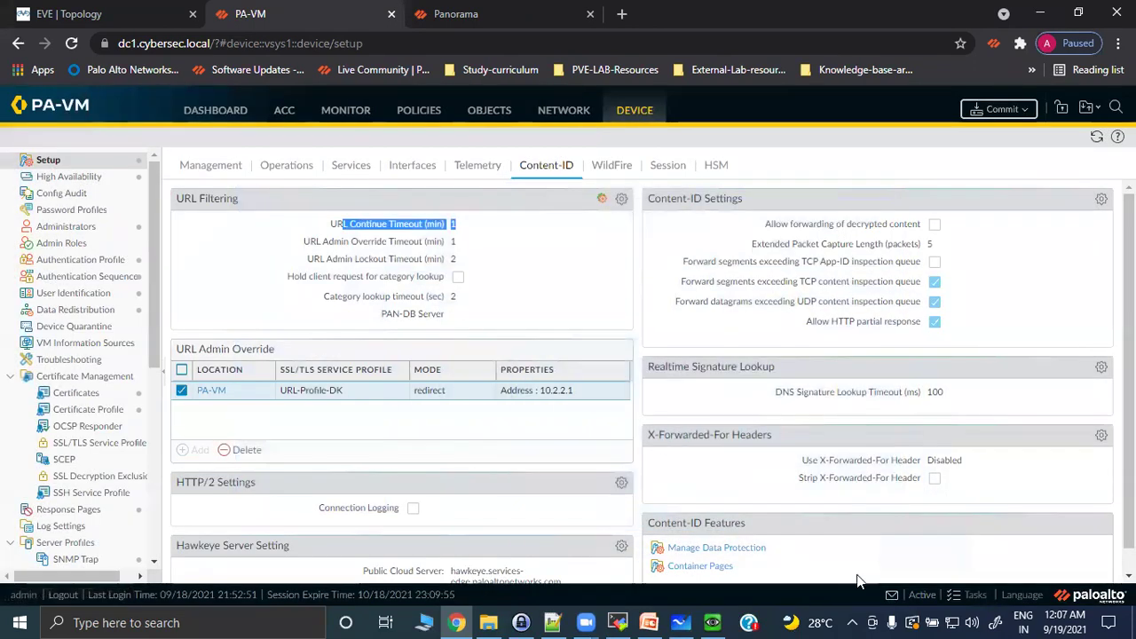
left_click(976, 594)
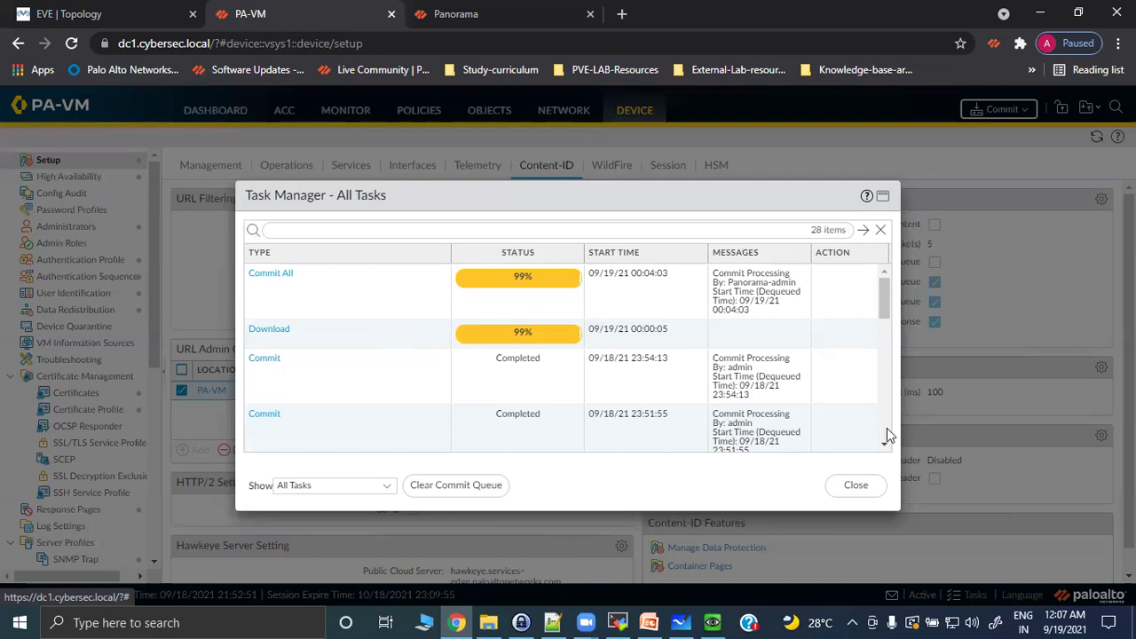
left_click(855, 487)
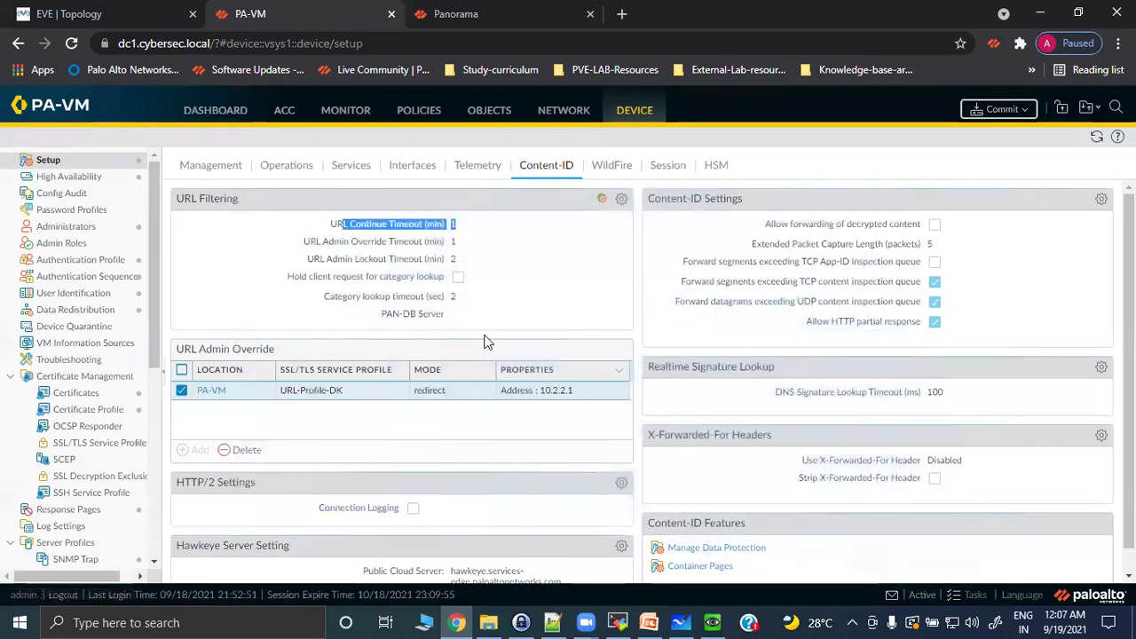
left_click(978, 589)
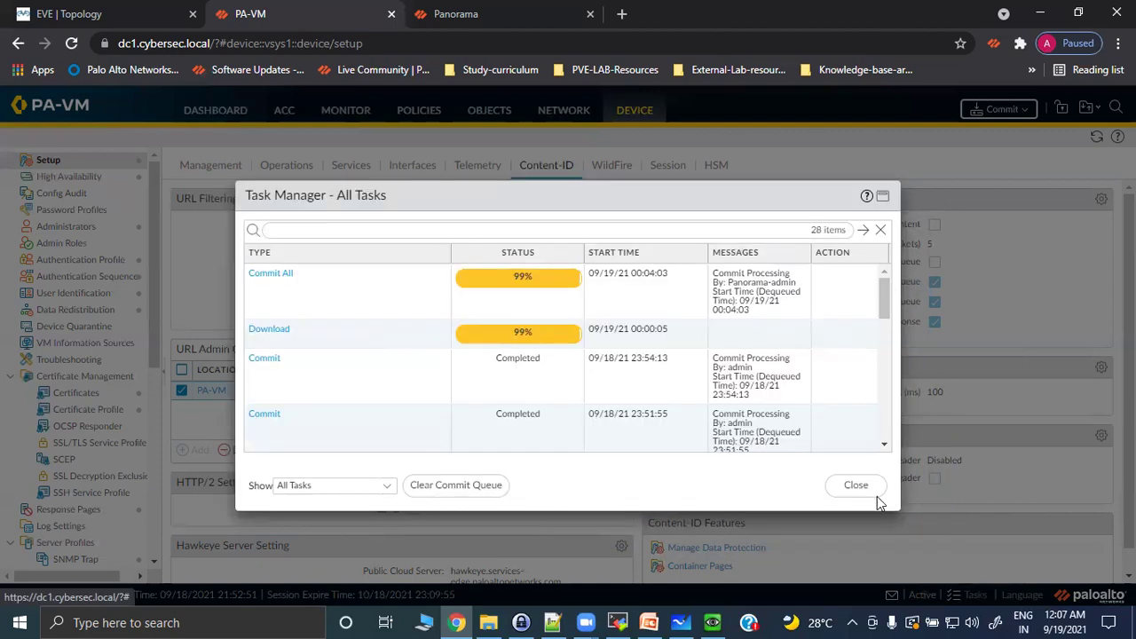
left_click(855, 486)
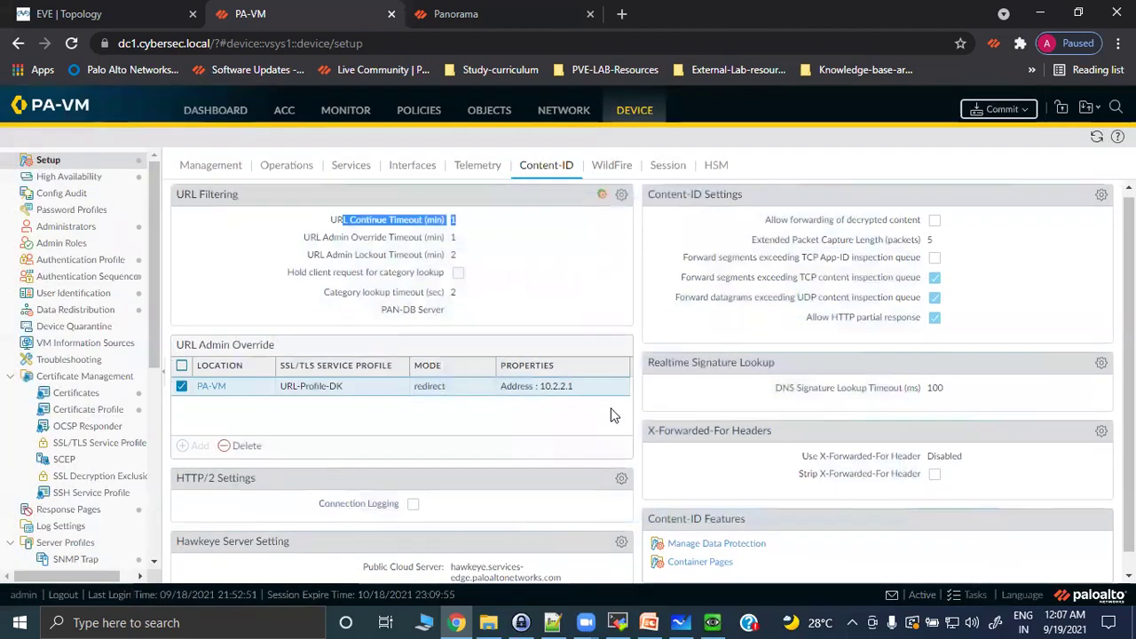
left_click(721, 621)
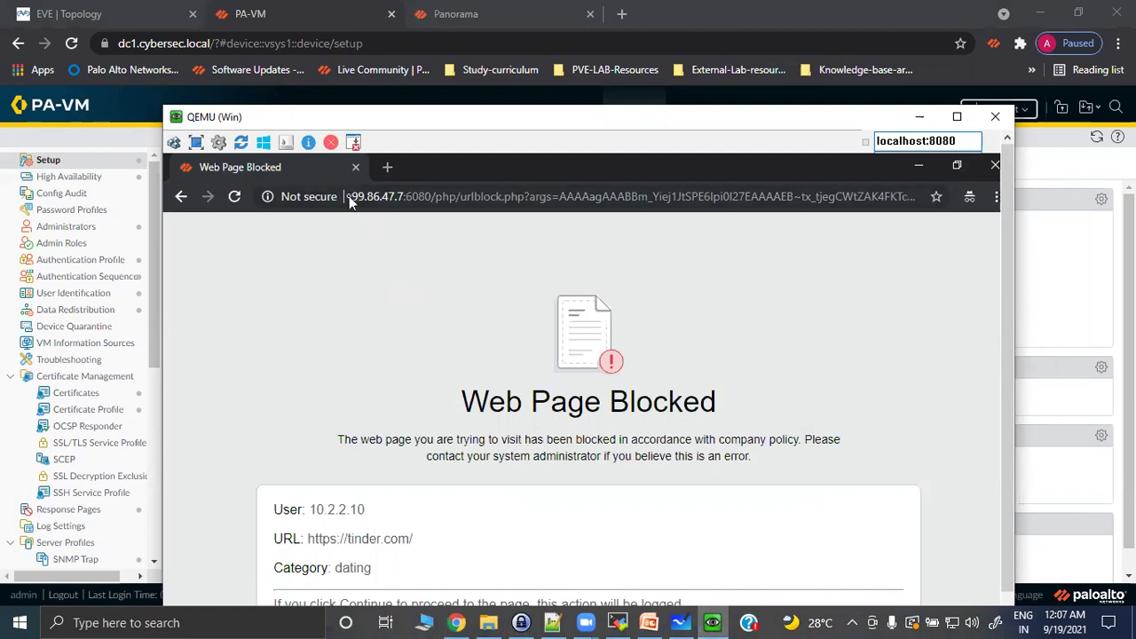
Highlight the 99.86.47.7:6080 host in the block-page address, then minimize the QEMU window.
left_click(385, 198)
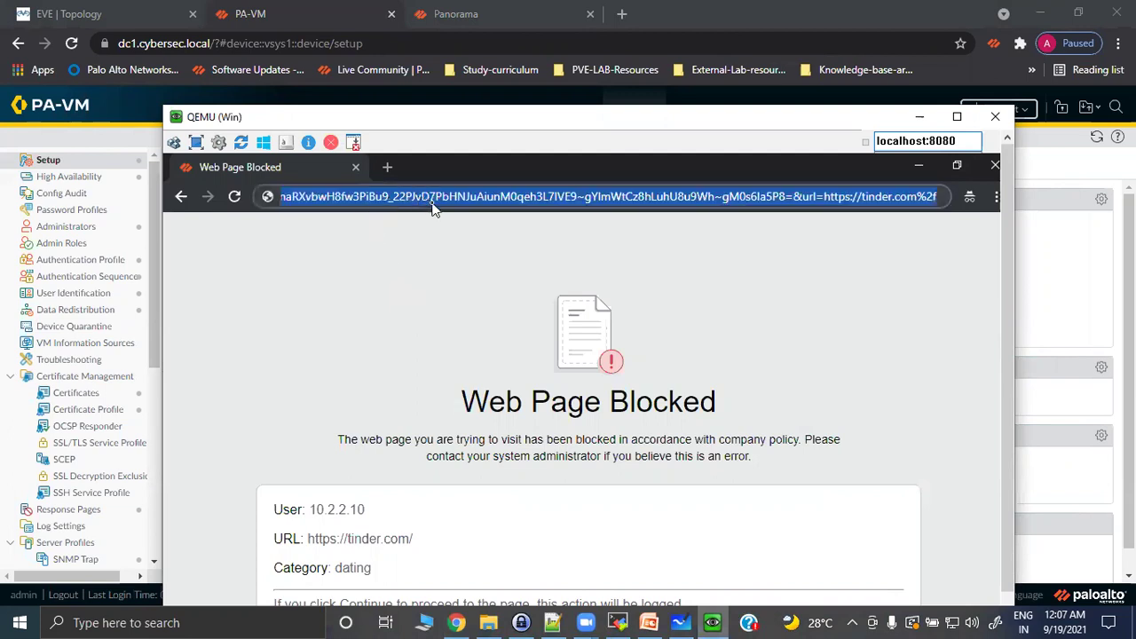
left_click(430, 279)
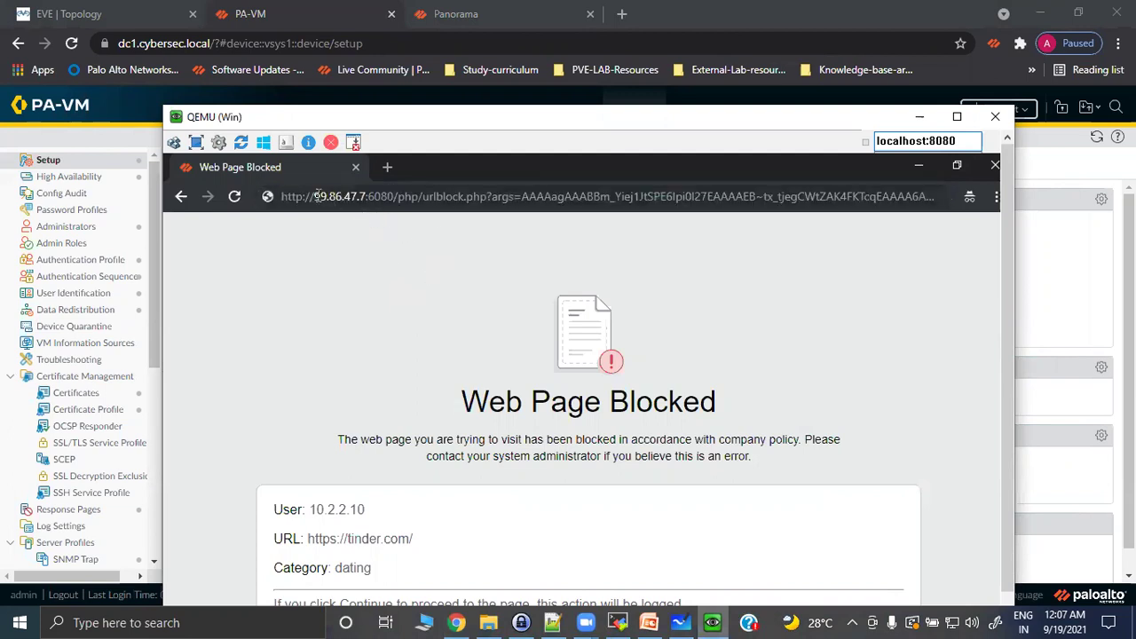
left_click_drag(316, 197, 394, 194)
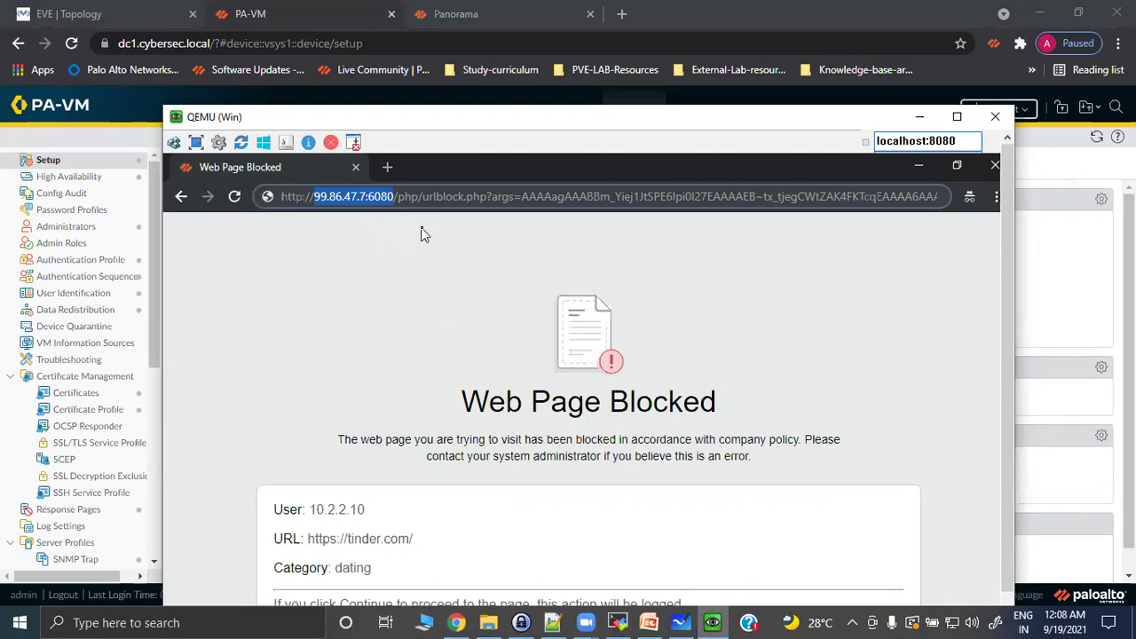
left_click(308, 257)
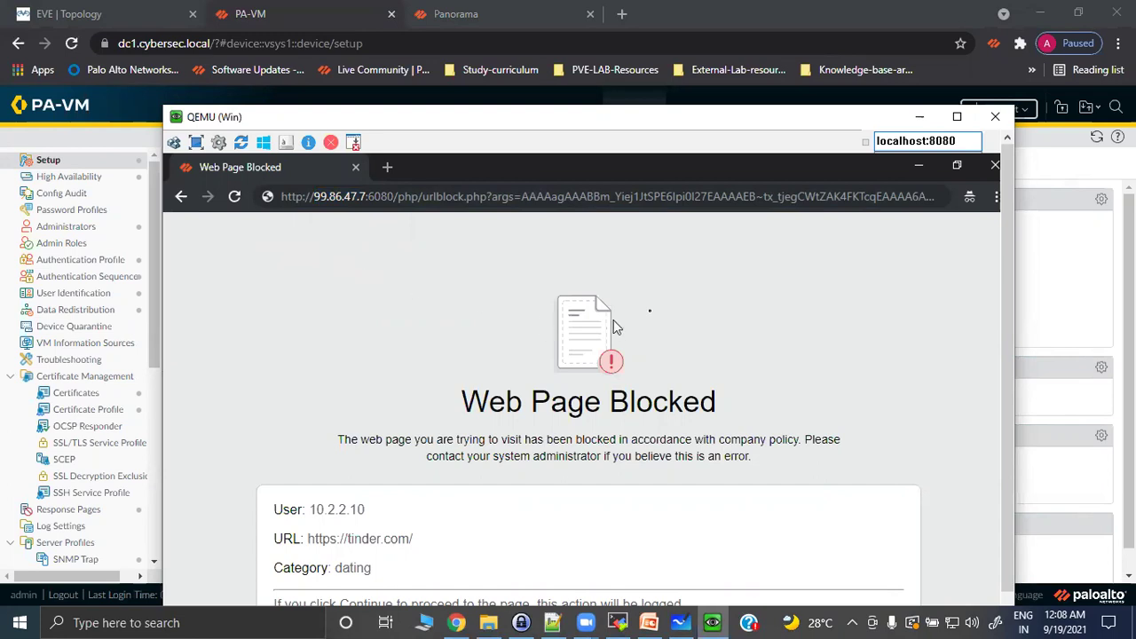
left_click(920, 116)
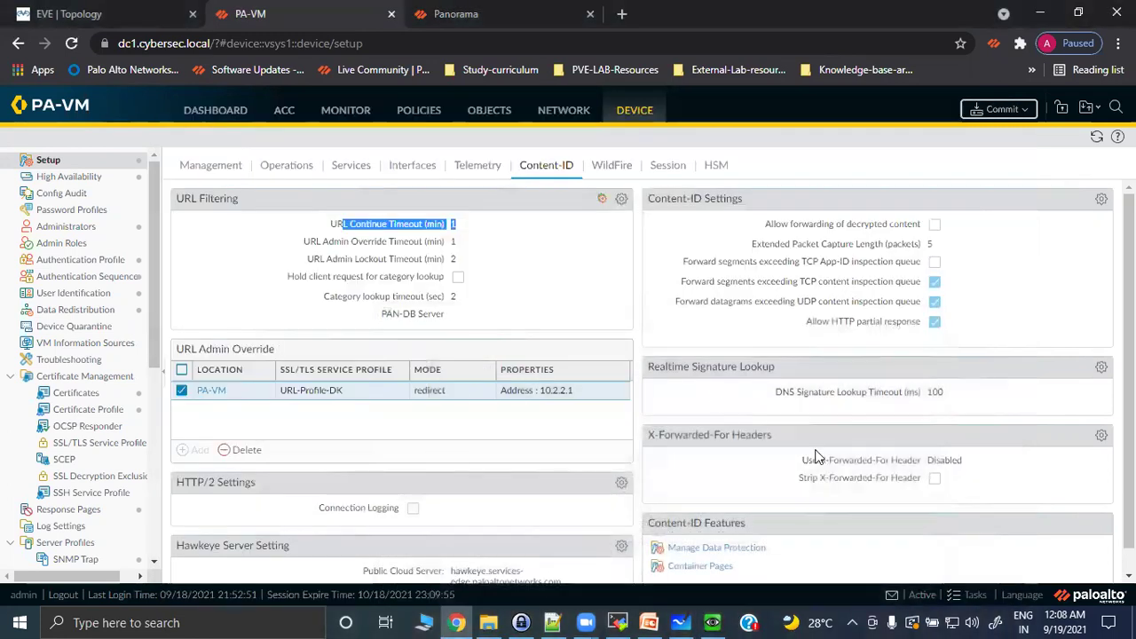
Check the Antivirus task's progress, then return the Windows VM's blocked tinder.com page to the front.
left_click(969, 596)
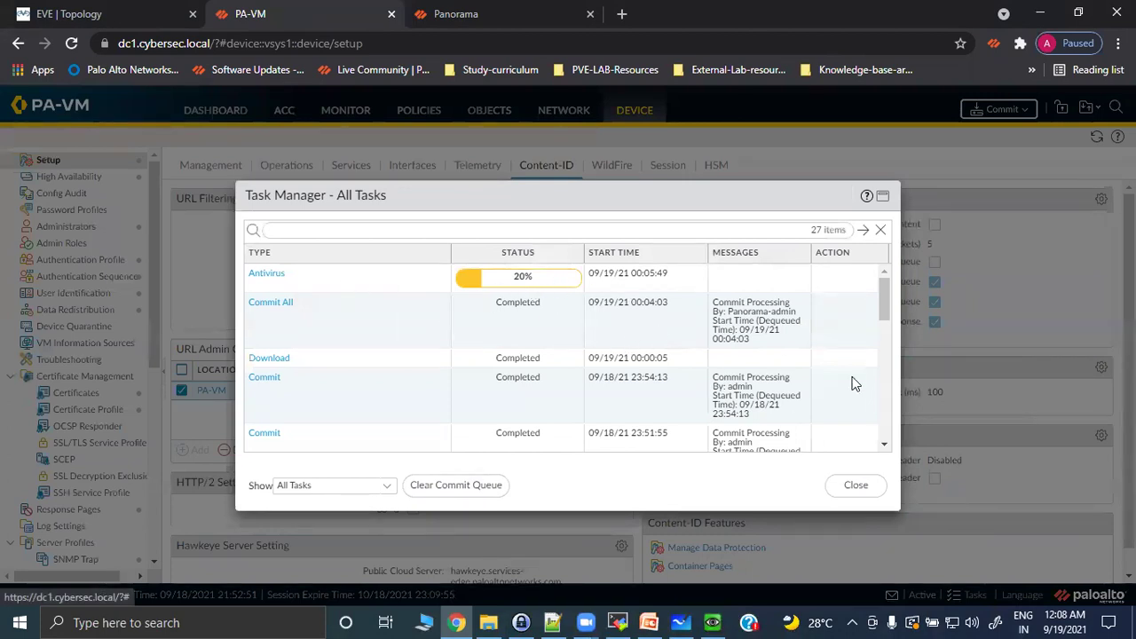
left_click(856, 484)
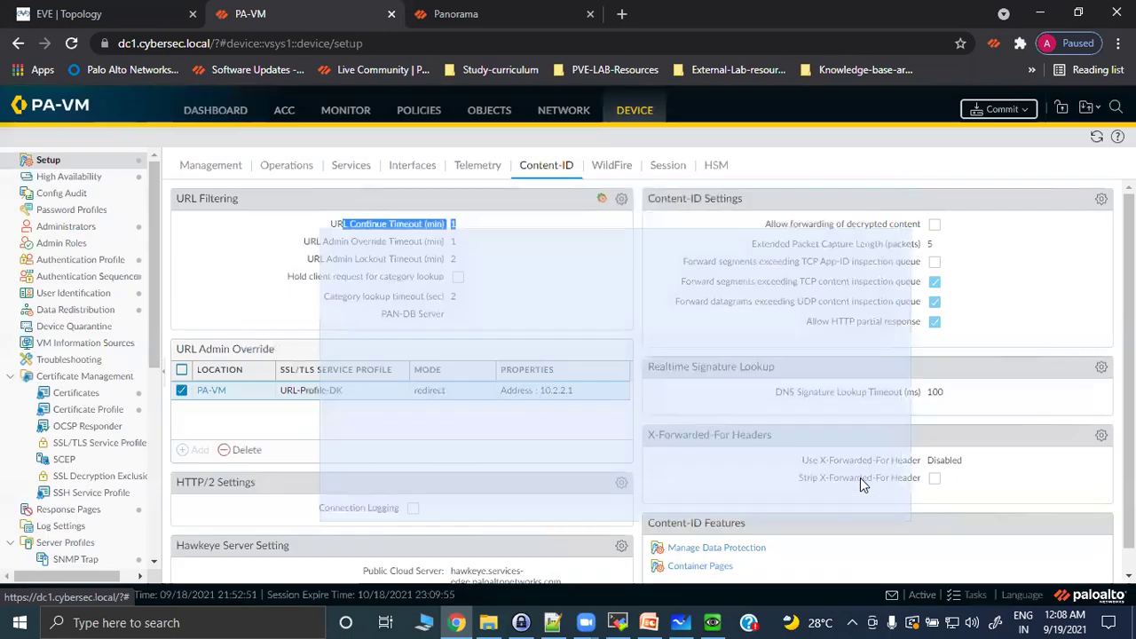
left_click(712, 622)
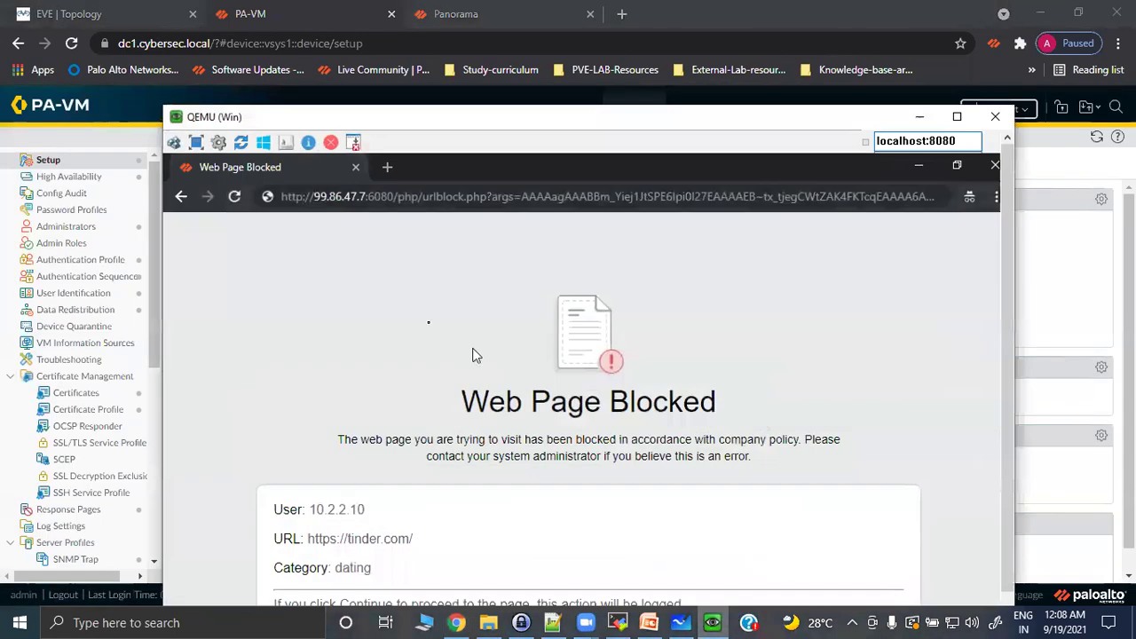
Reload the blocked tinder.com page, then close that browser window.
left_click(236, 197)
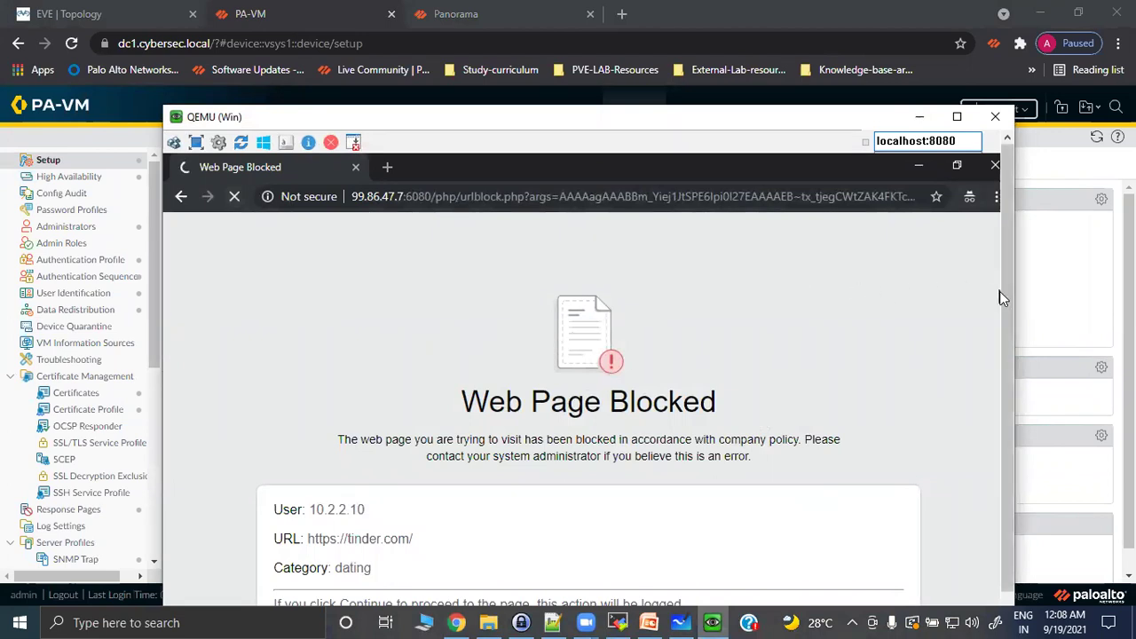
left_click_drag(1003, 242, 1013, 183)
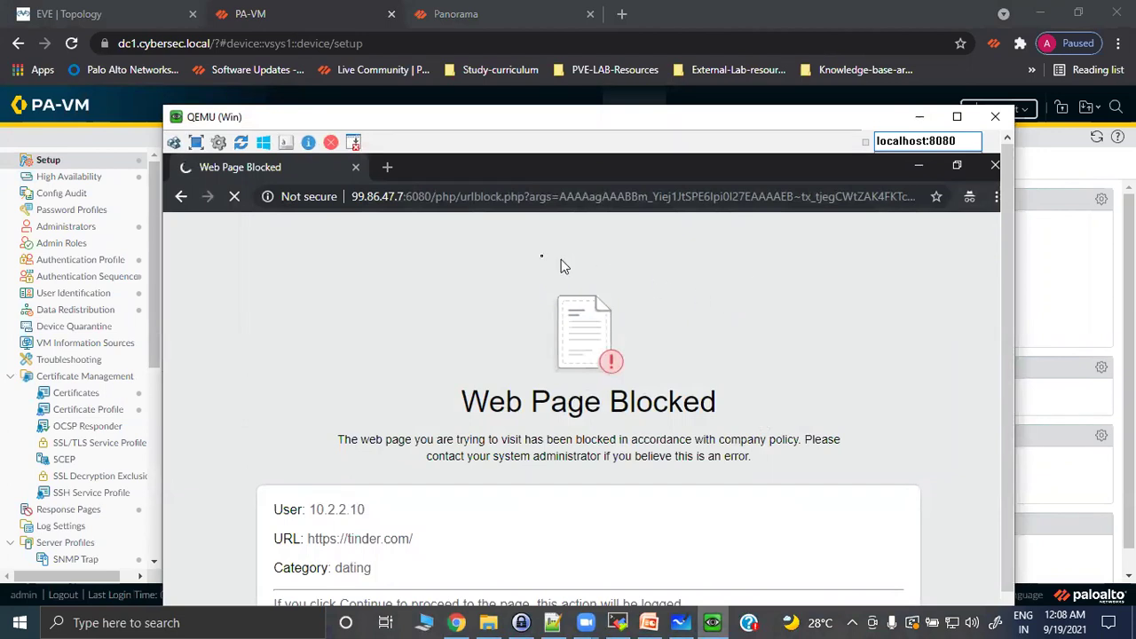
left_click(995, 167)
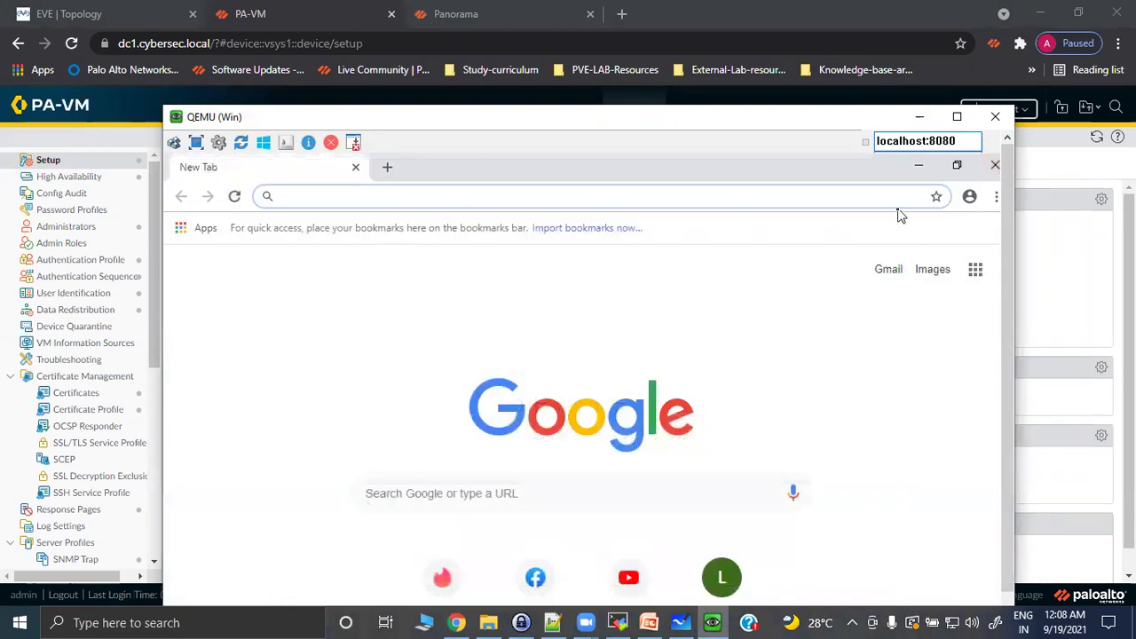
left_click(996, 197)
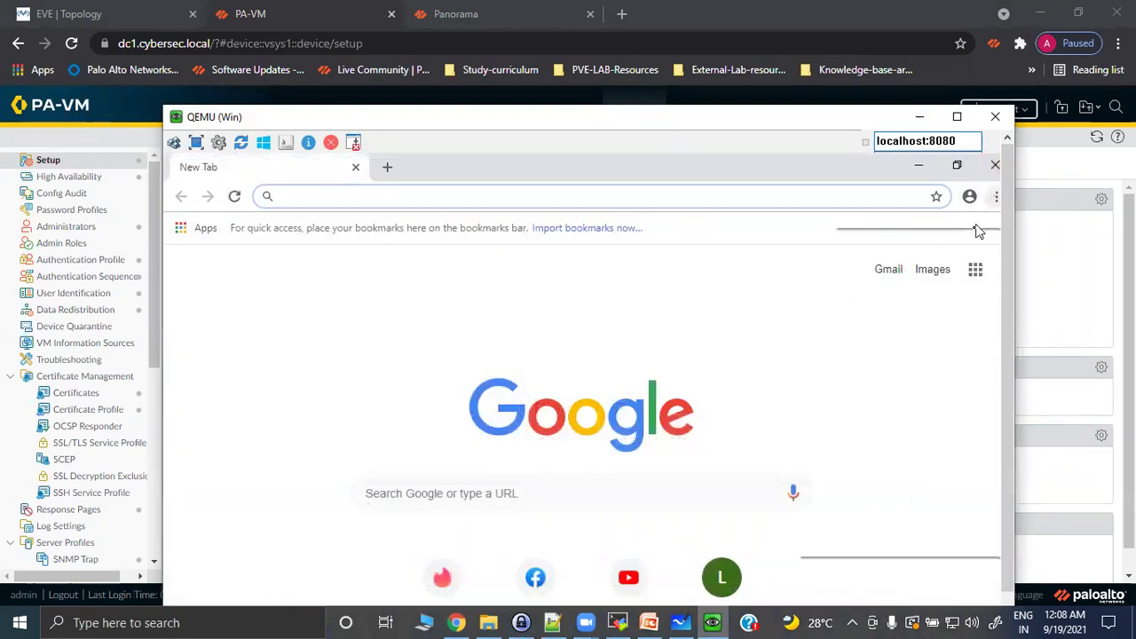
left_click(909, 264)
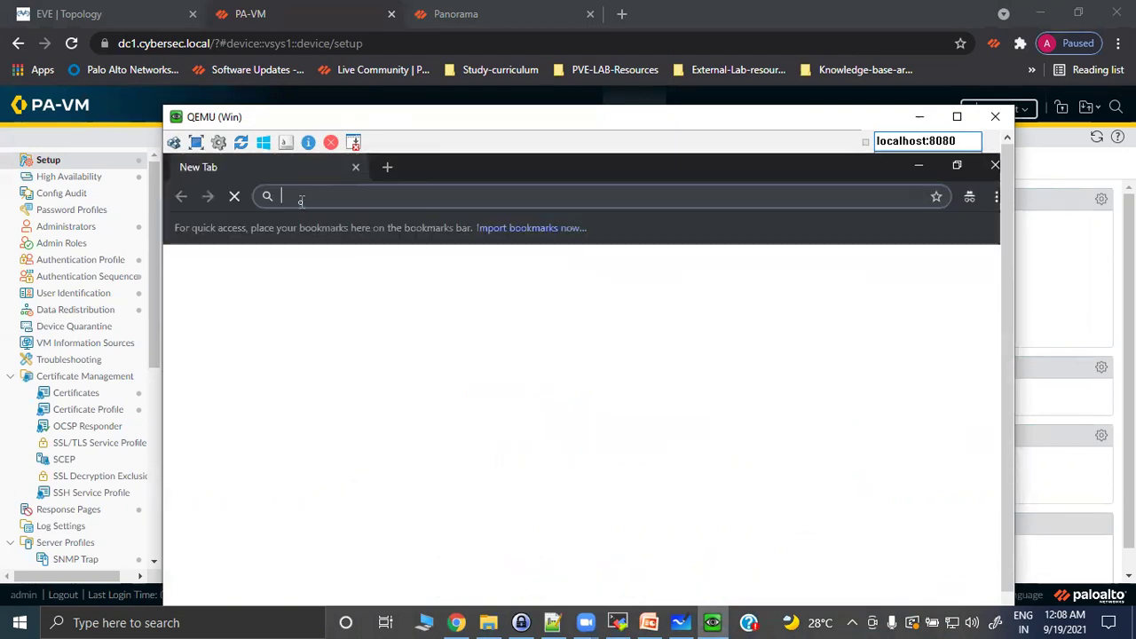
type("https://")
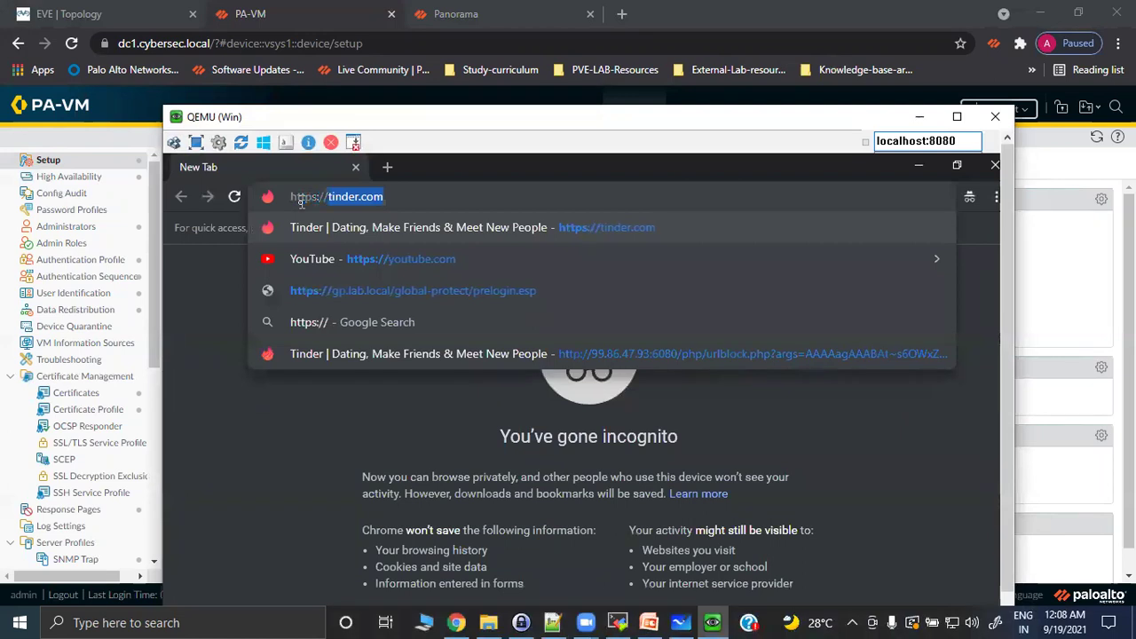
key("Return")
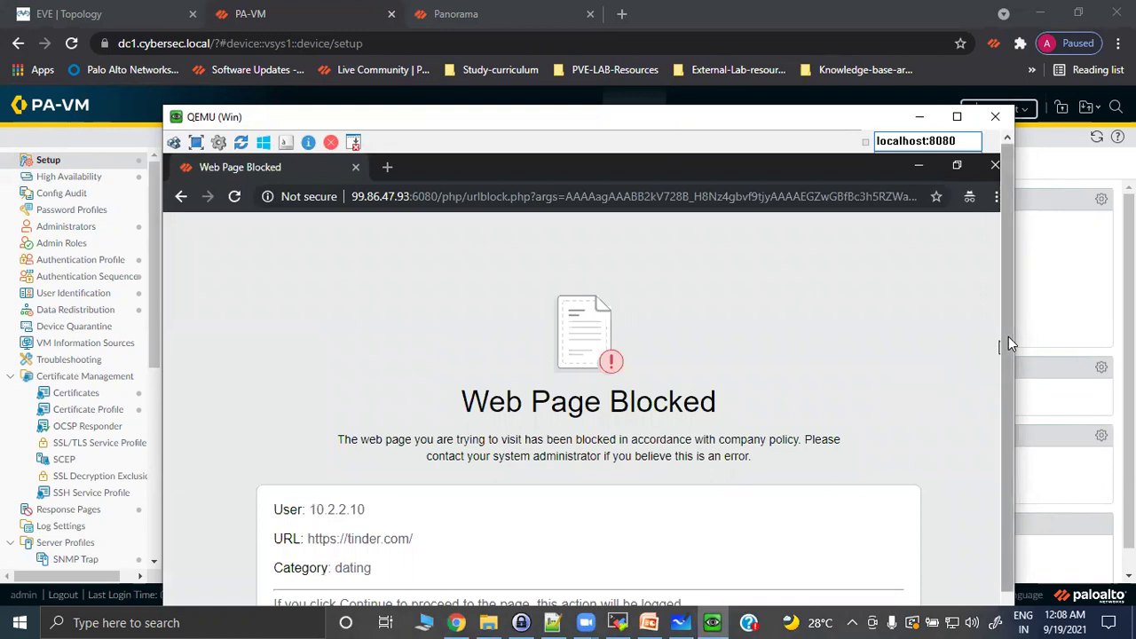
left_click_drag(1006, 337, 1008, 446)
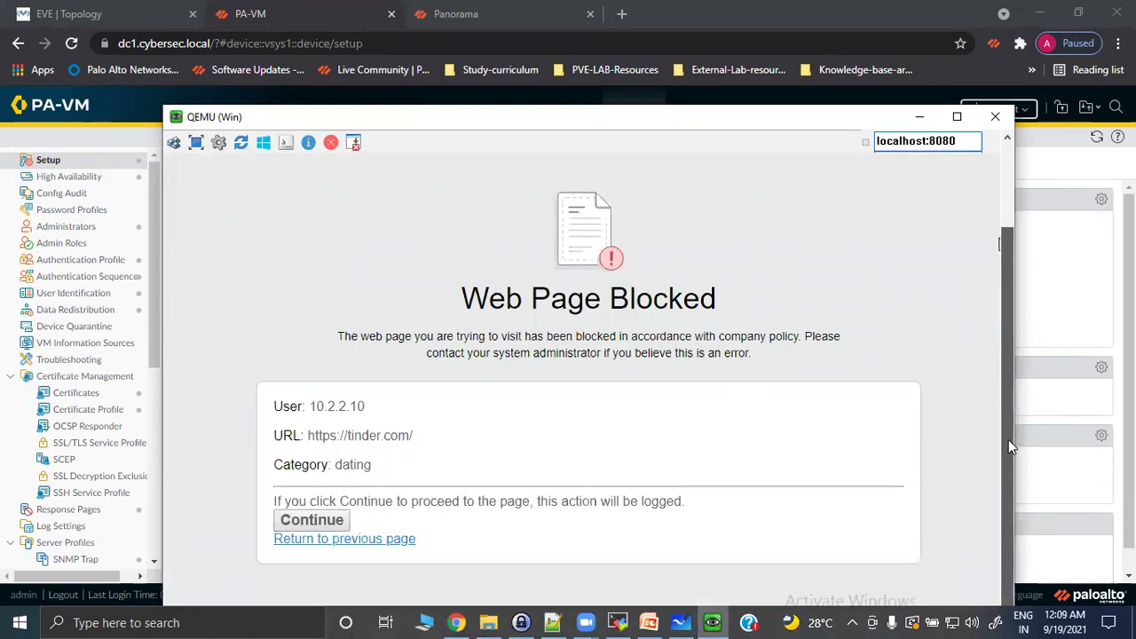
left_click_drag(1008, 440, 989, 280)
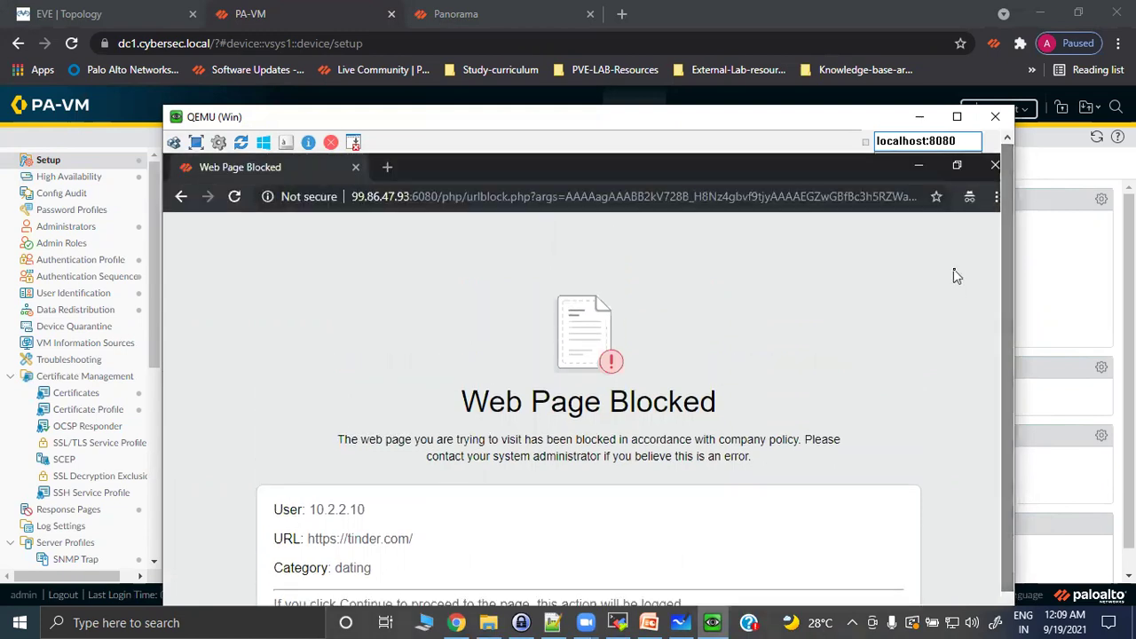
left_click(306, 13)
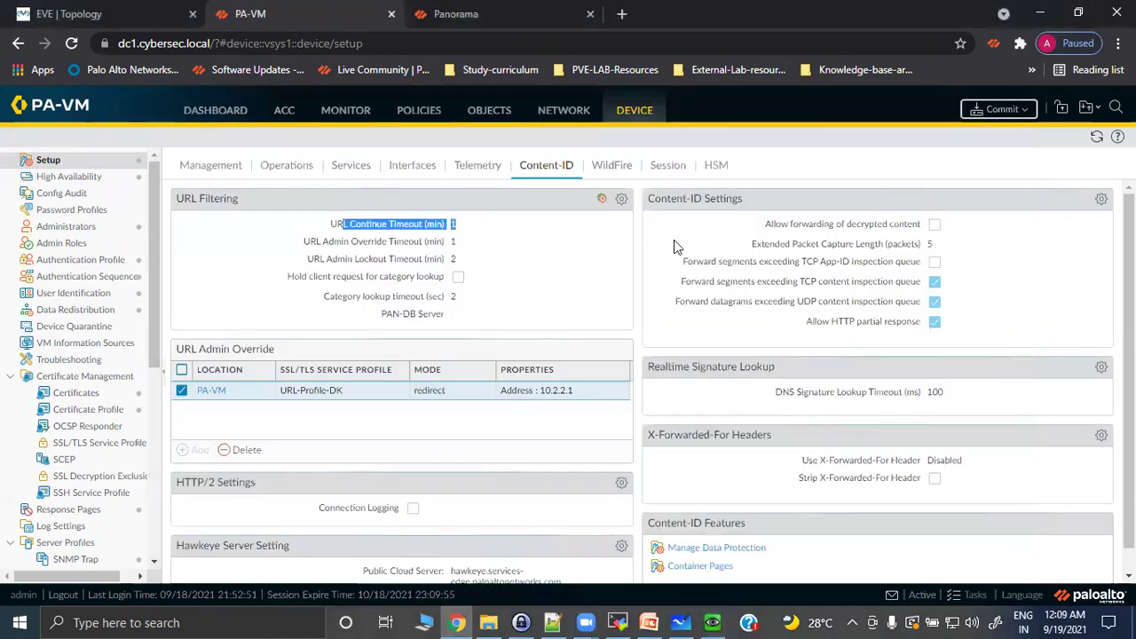
Refresh the Content-ID page, check task progress, and open the PA-VM URL Admin Override dialog.
left_click(1093, 138)
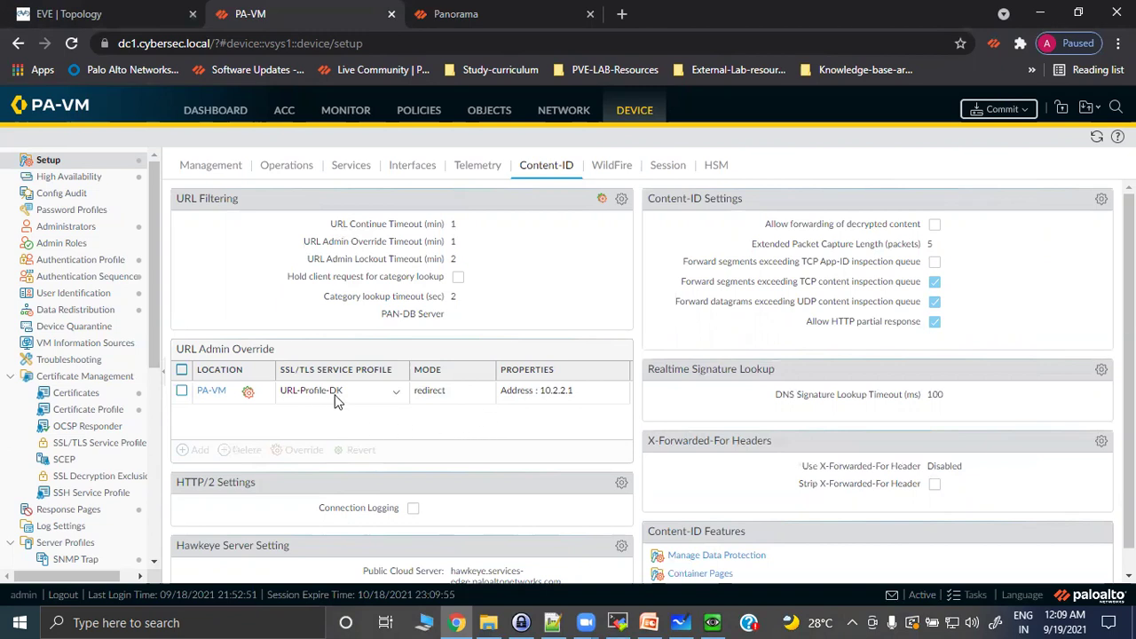
left_click(223, 392)
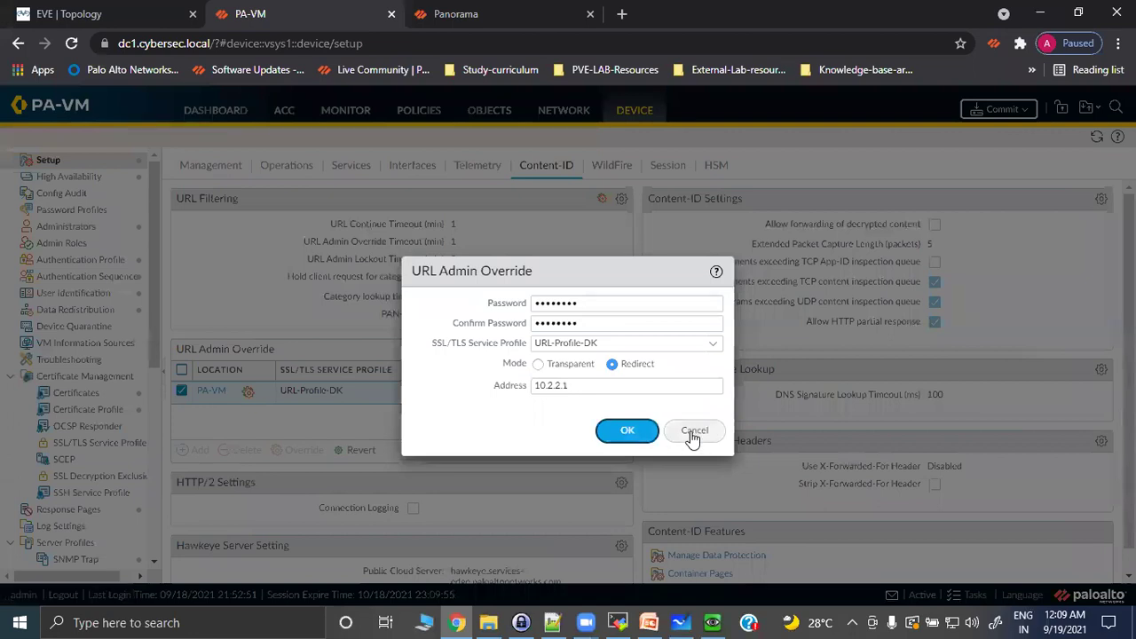
left_click(694, 432)
scroll(325, 426, "down", 1)
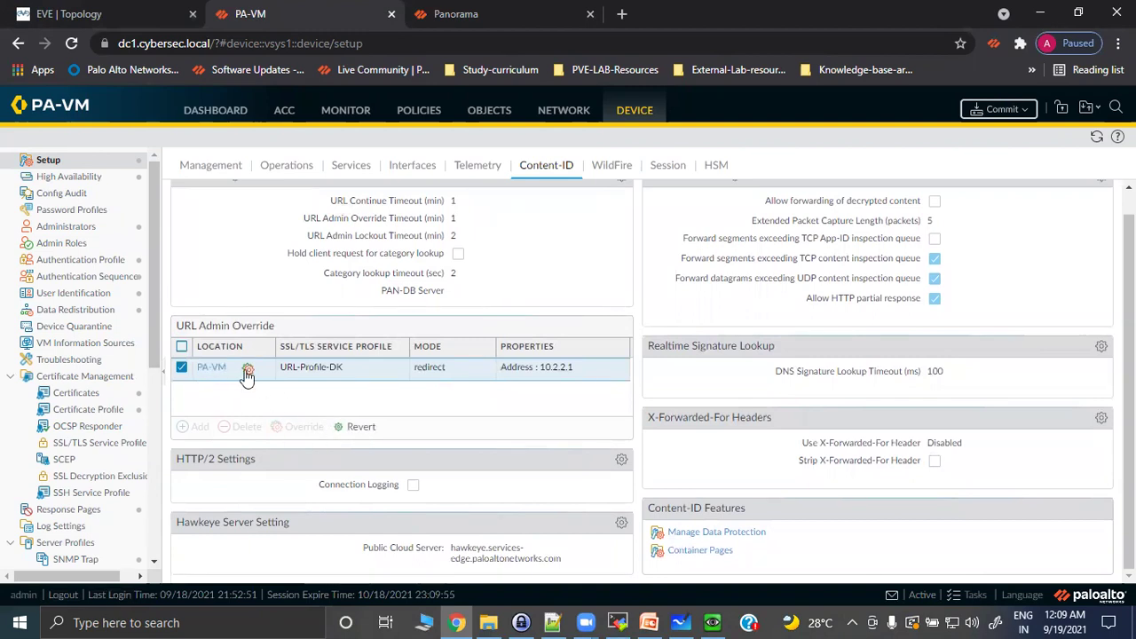
scroll(384, 397, "up", 1)
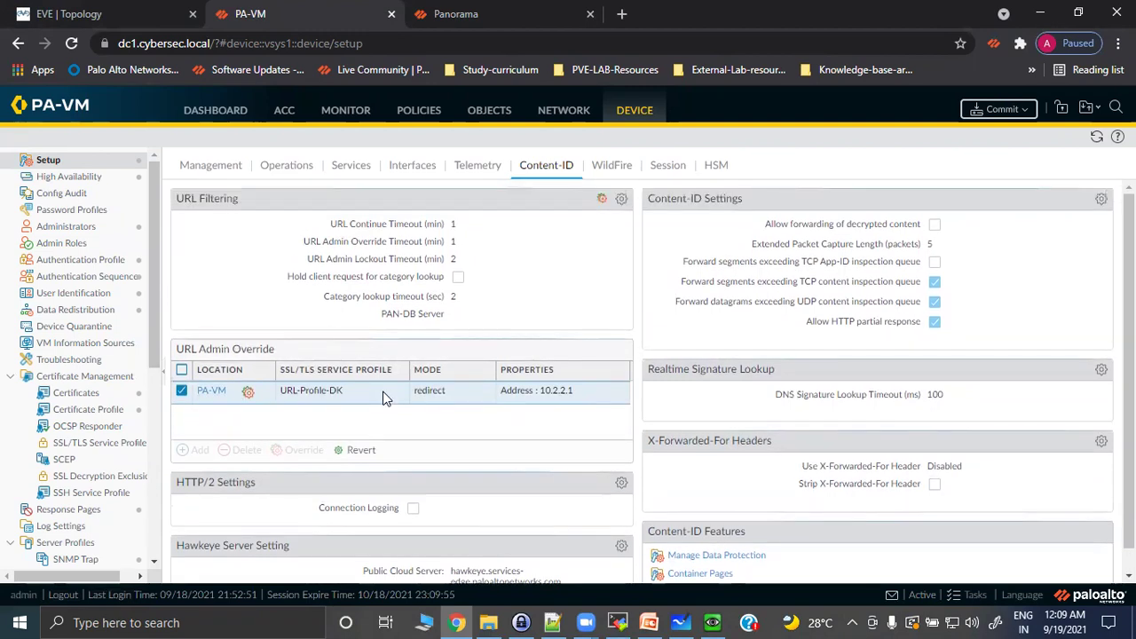
left_click(980, 597)
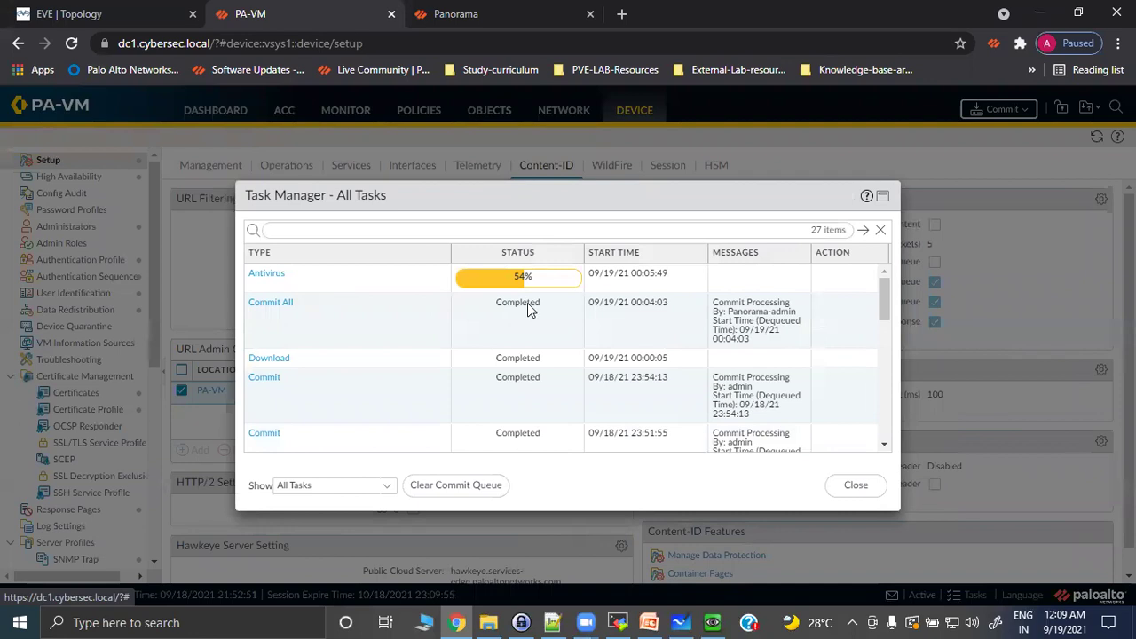
left_click(849, 483)
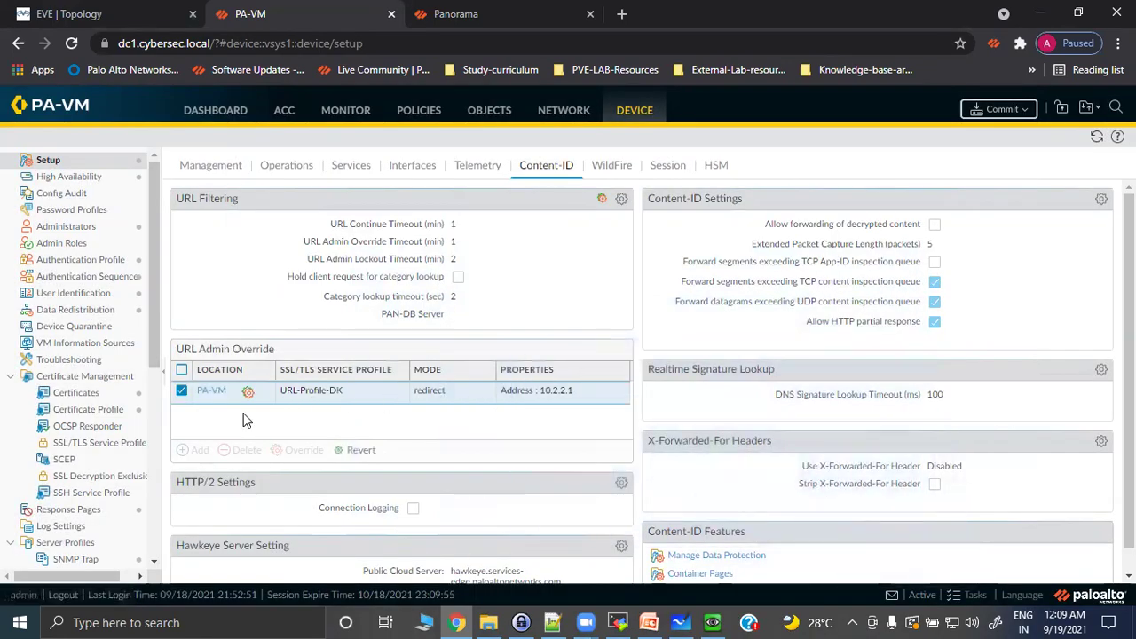
left_click(211, 392)
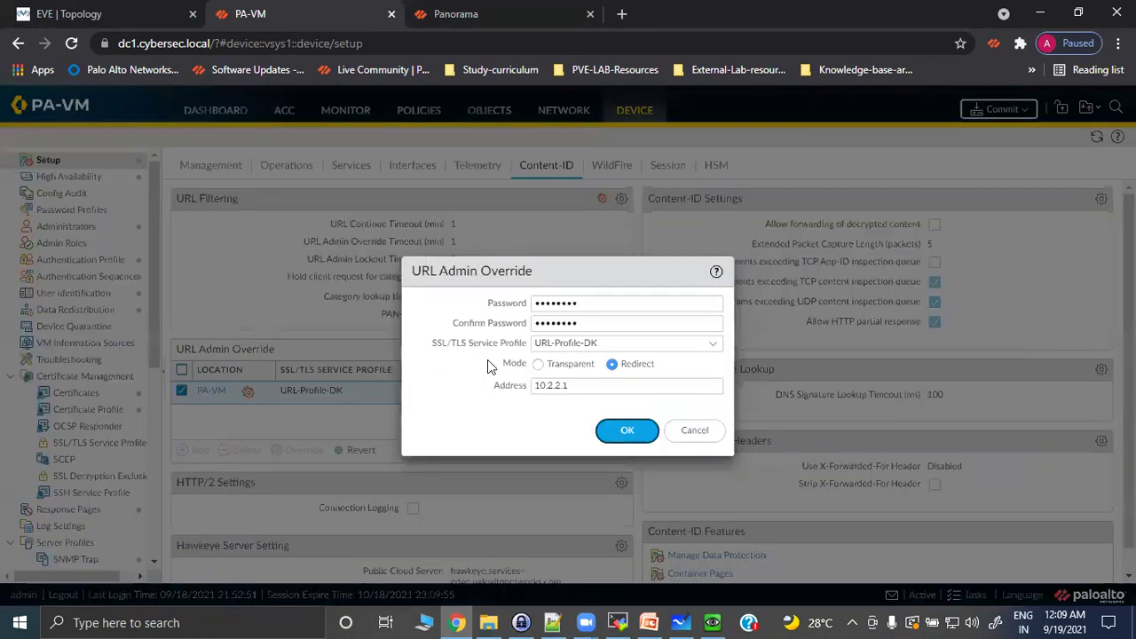
Give the PA-VM admin override a new password, Transparent mode and SSL/TLS Service Profile None.
left_click_drag(594, 302, 525, 309)
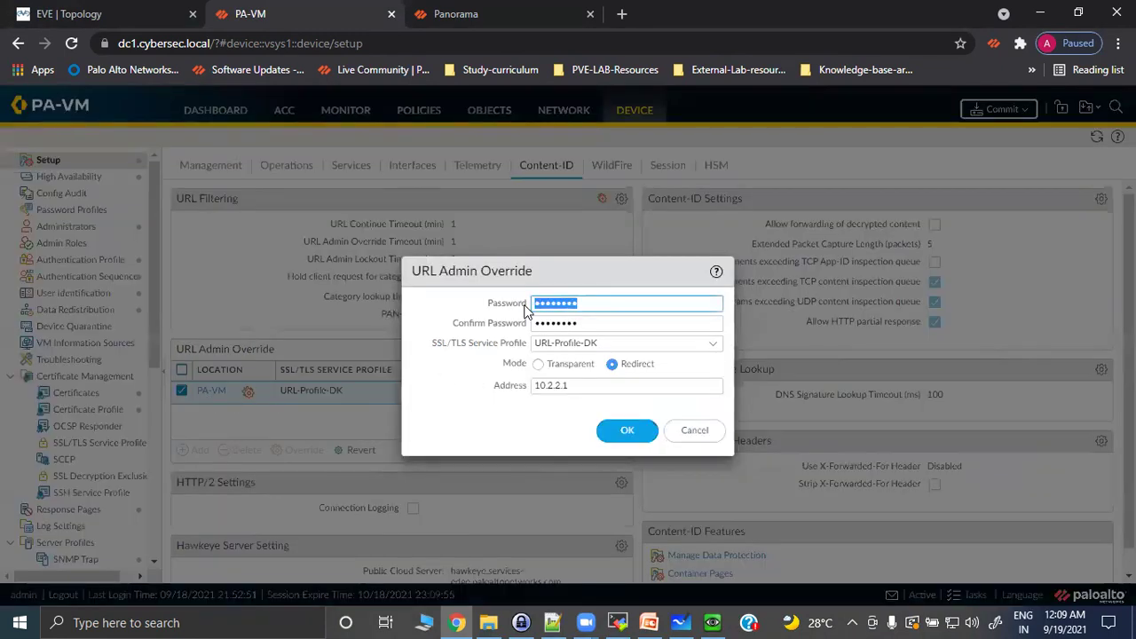
type("•••")
key("Tab")
type("•••••")
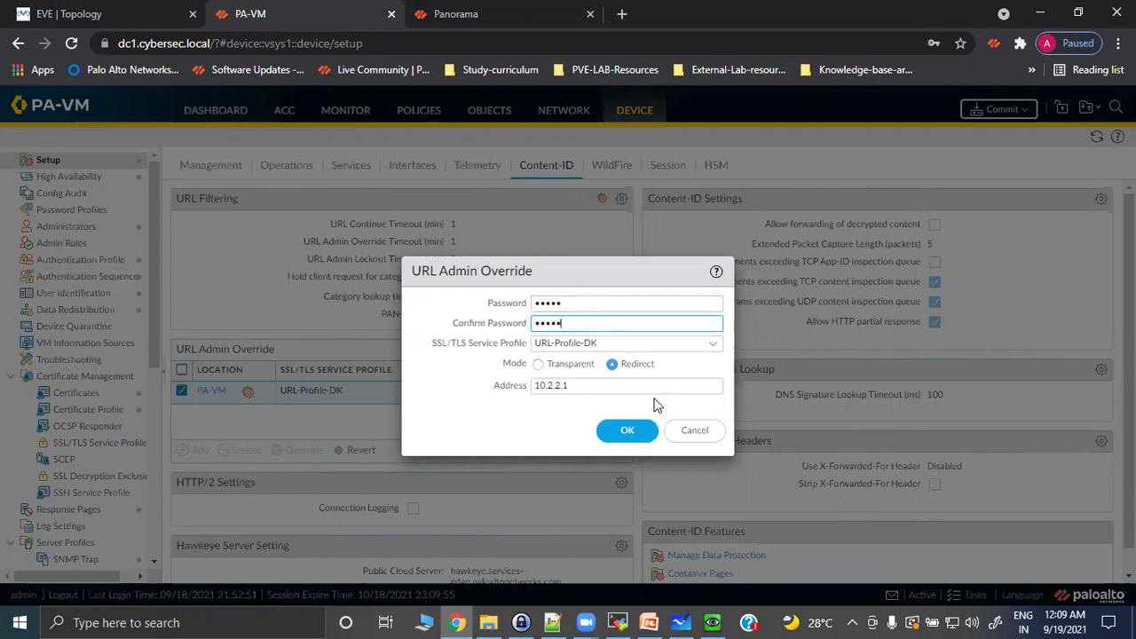
left_click(538, 364)
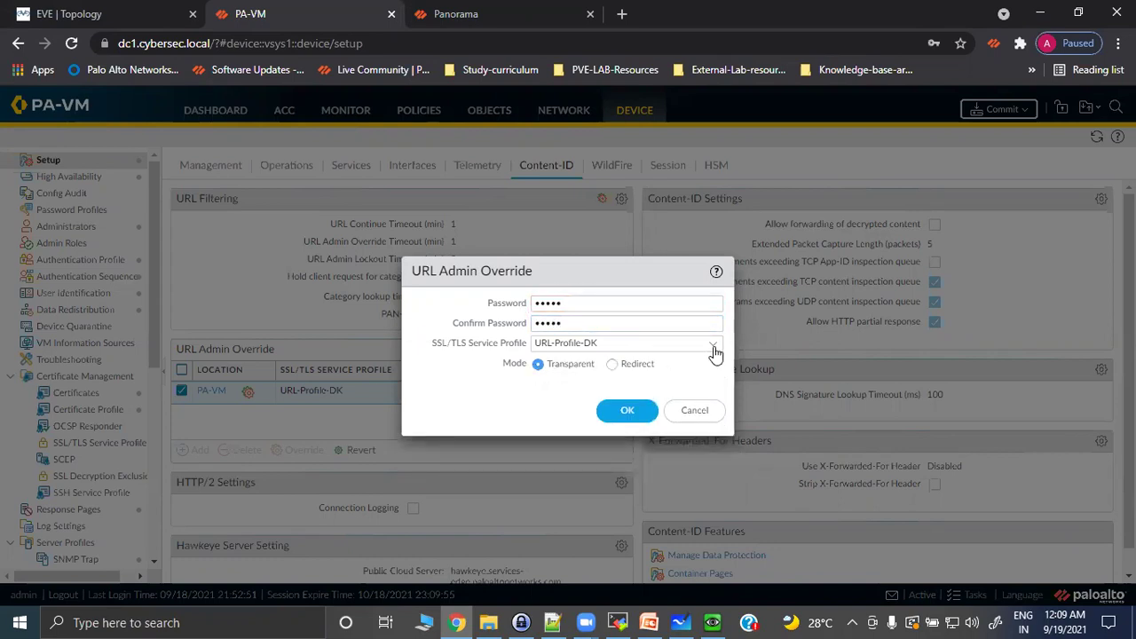
left_click(713, 345)
left_click(586, 364)
left_click(623, 411)
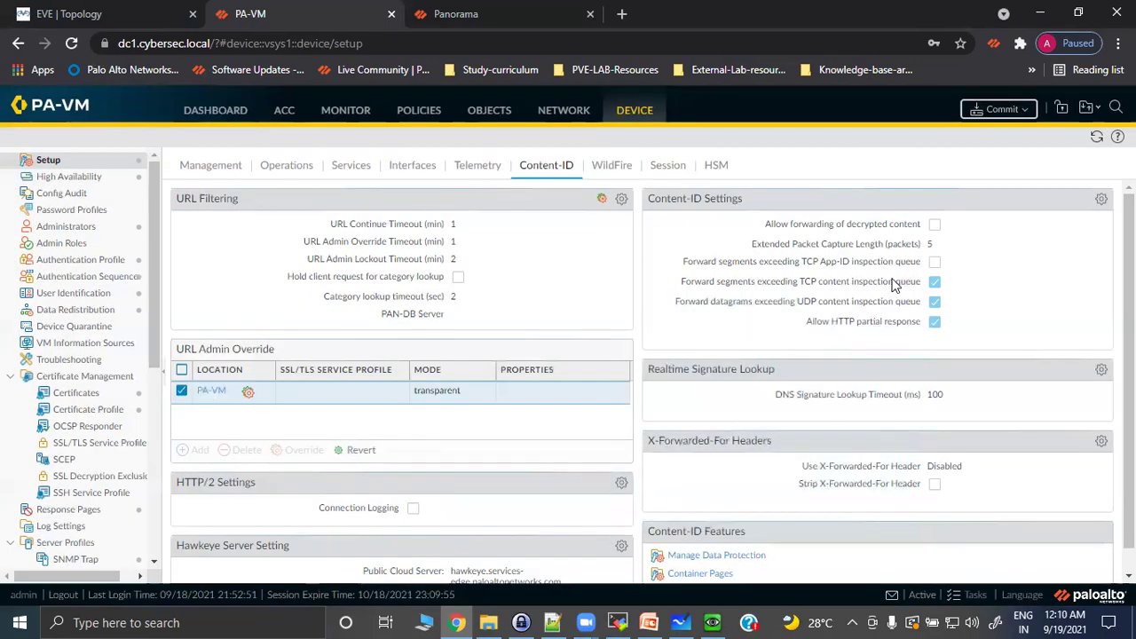
Commit the admin override changes and dismiss the Commit Status window.
left_click(1000, 108)
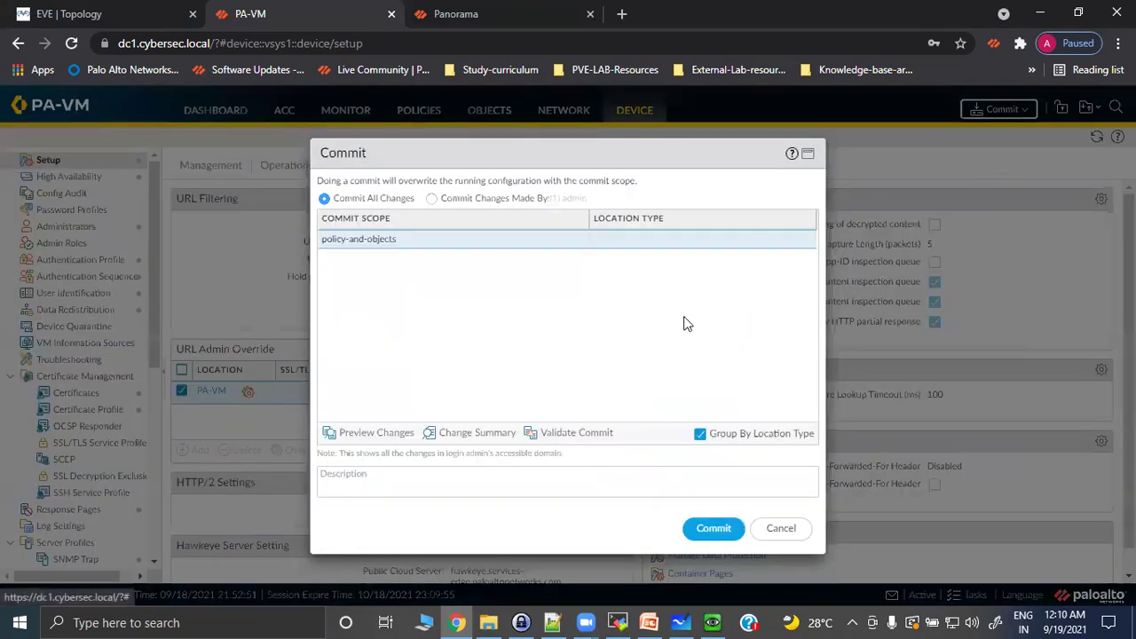
left_click(712, 530)
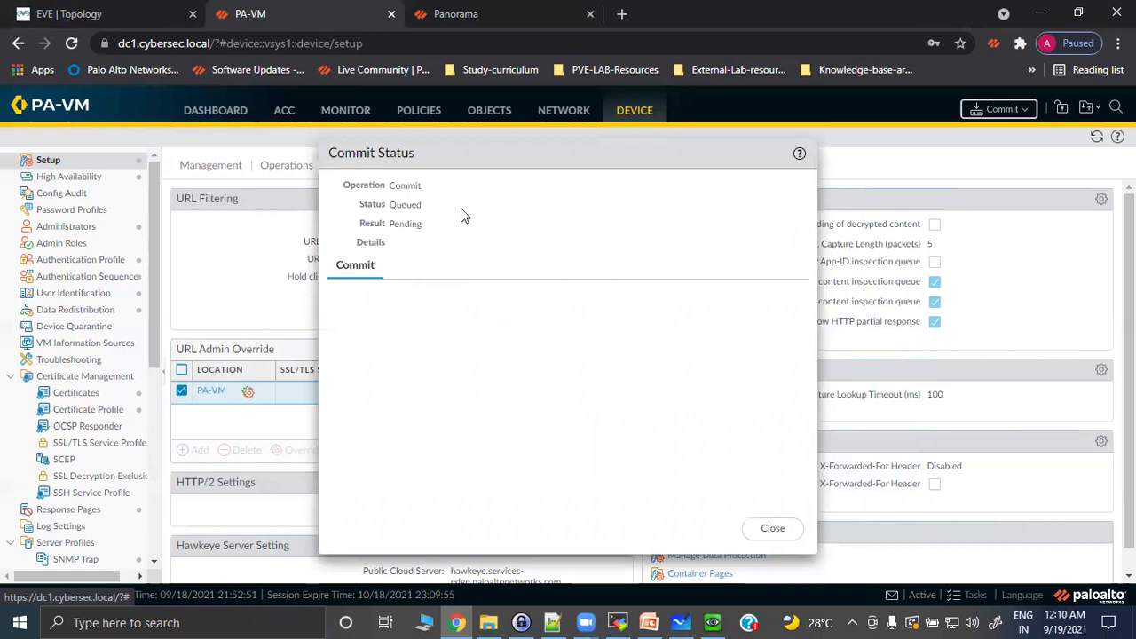
left_click(771, 528)
In Custom-block-profile, filter to 'dating', set Site Access to override and Credential Submission to allow.
left_click(493, 110)
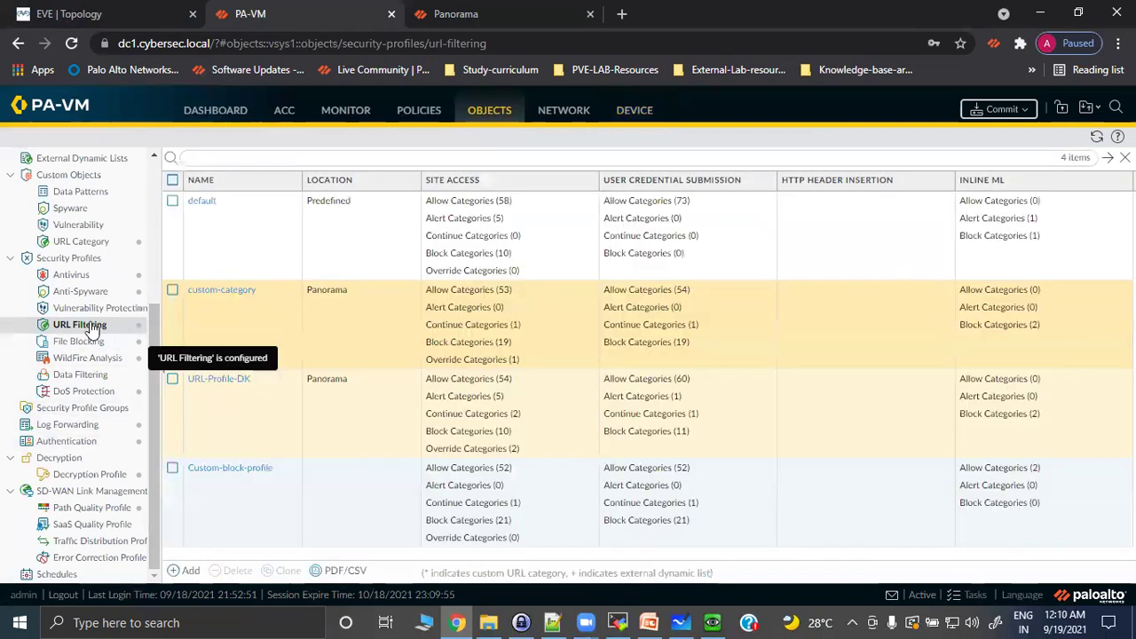
left_click(240, 469)
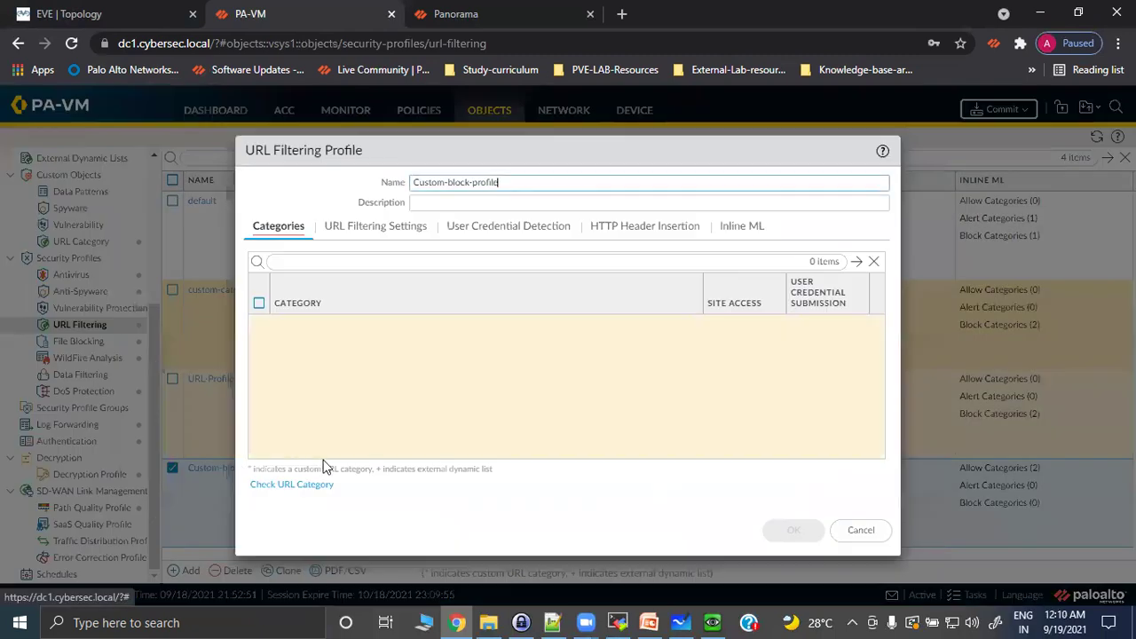
left_click(330, 261)
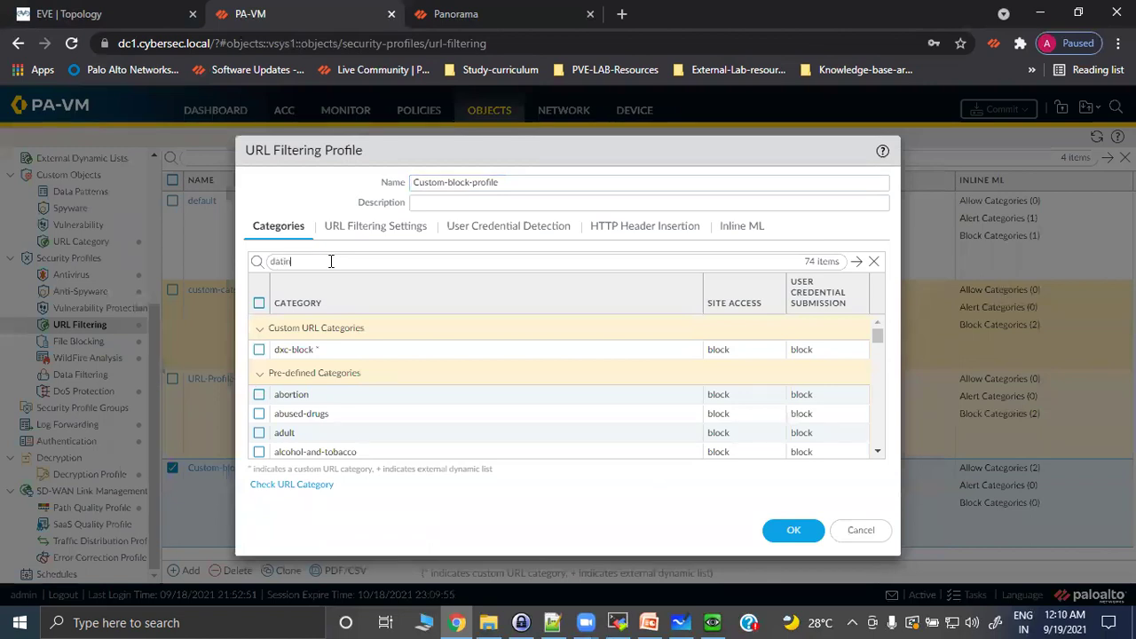
key("Return")
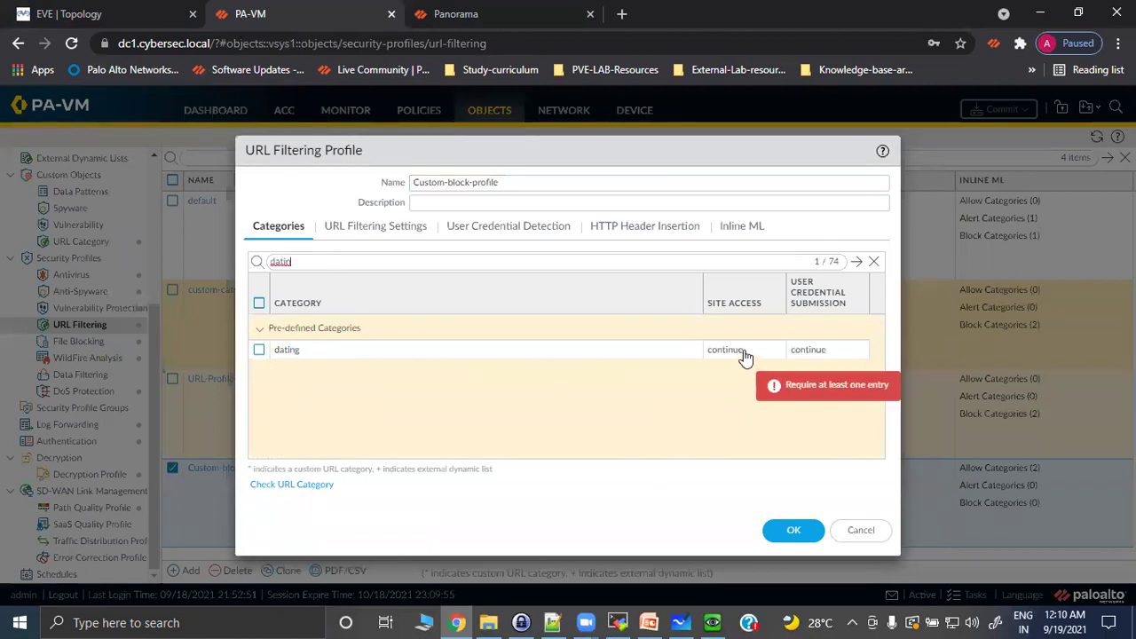
left_click(746, 358)
left_click(739, 443)
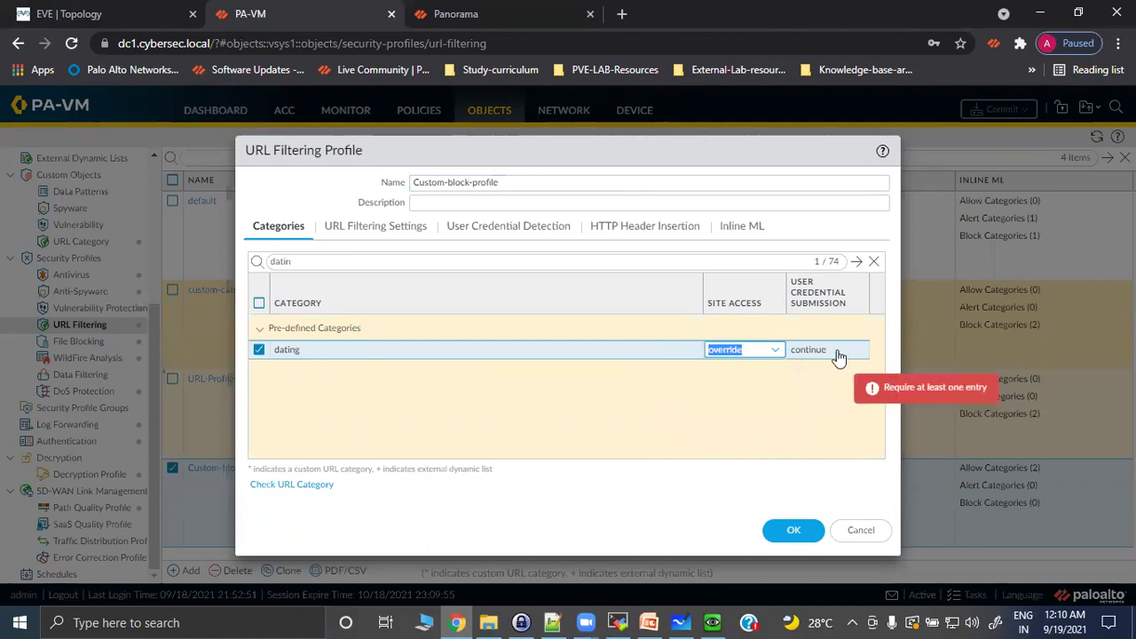
left_click(828, 410)
left_click(822, 352)
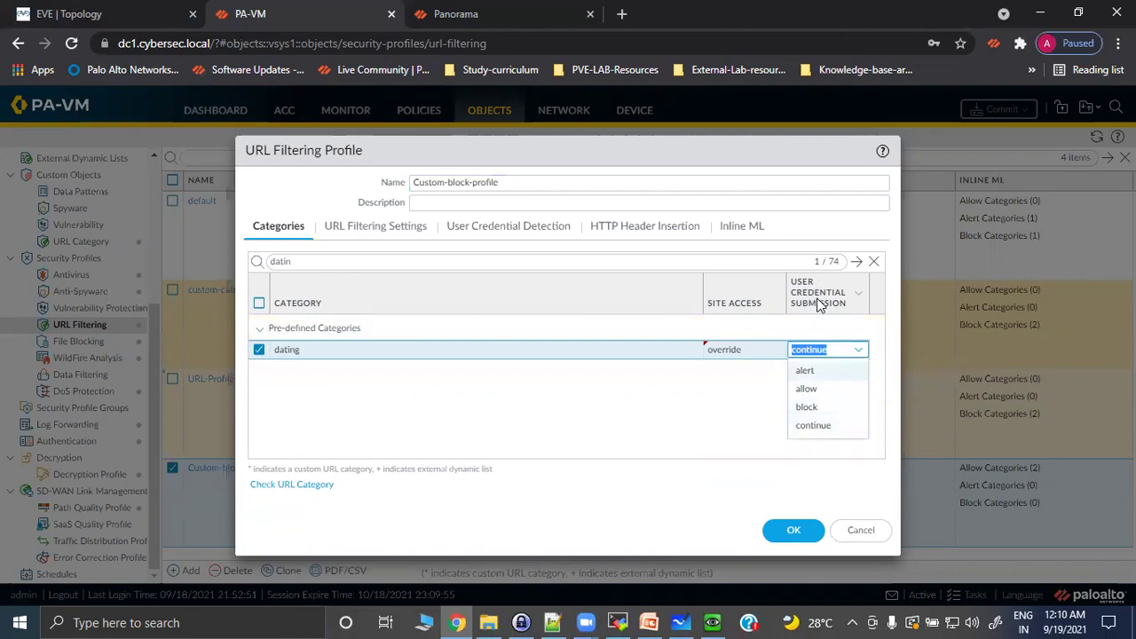
left_click(808, 390)
left_click(721, 407)
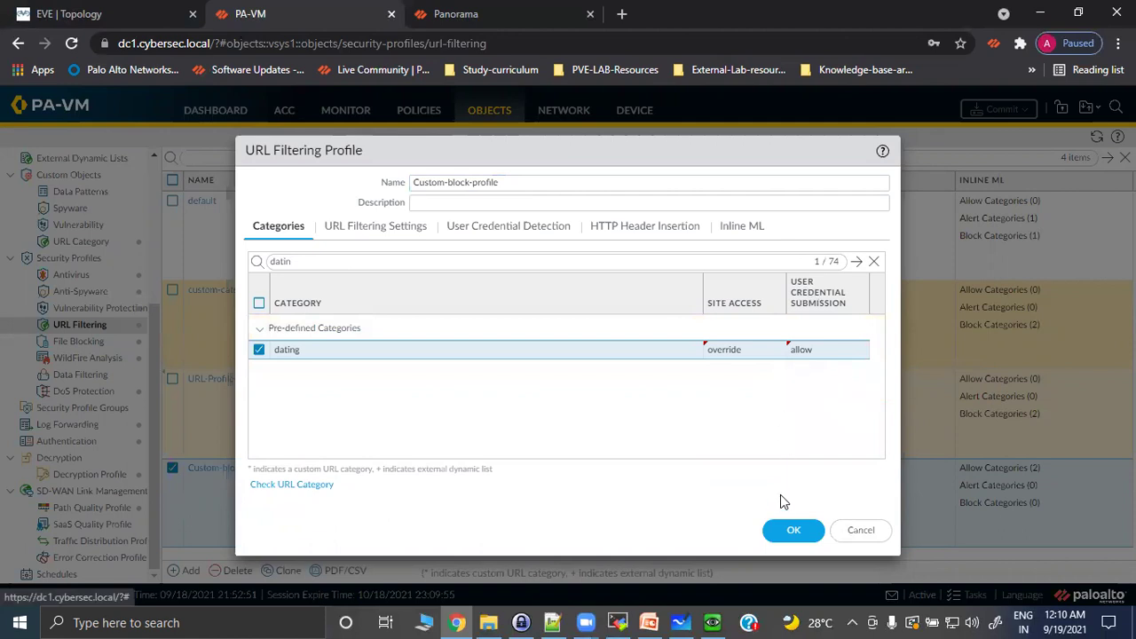
left_click(792, 529)
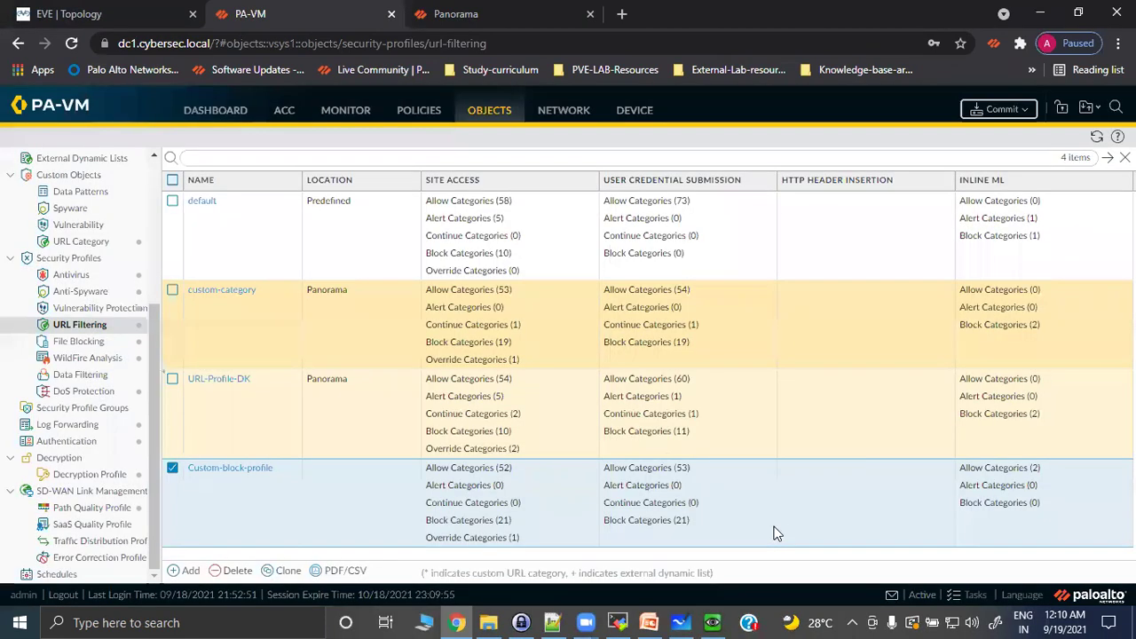
Check the task queue for the earlier commit's progress.
left_click(974, 596)
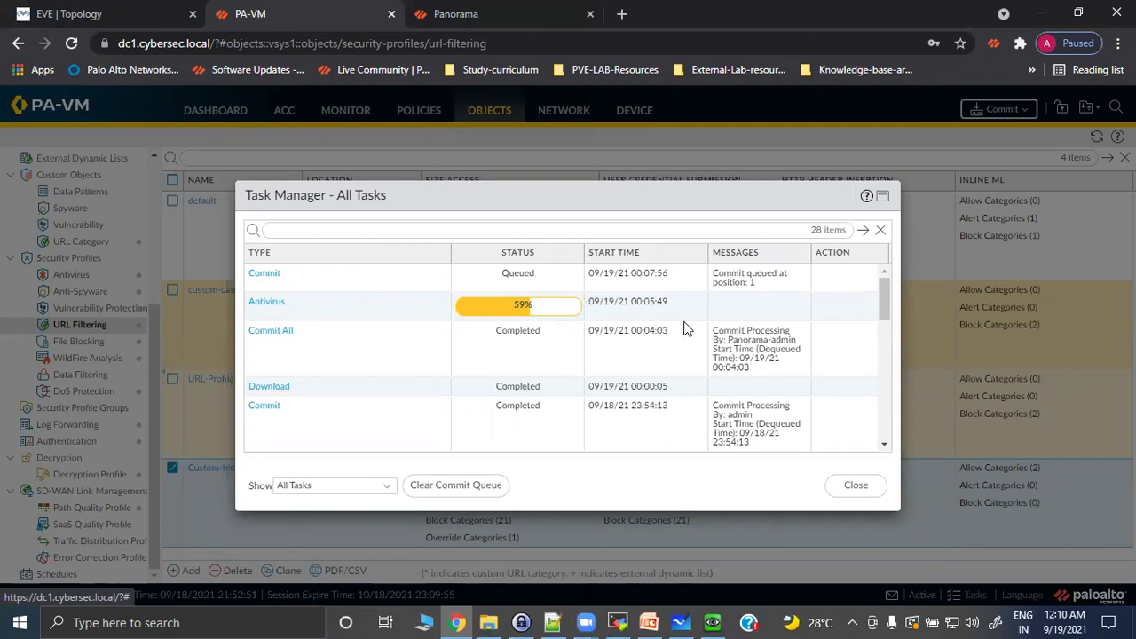
left_click(845, 484)
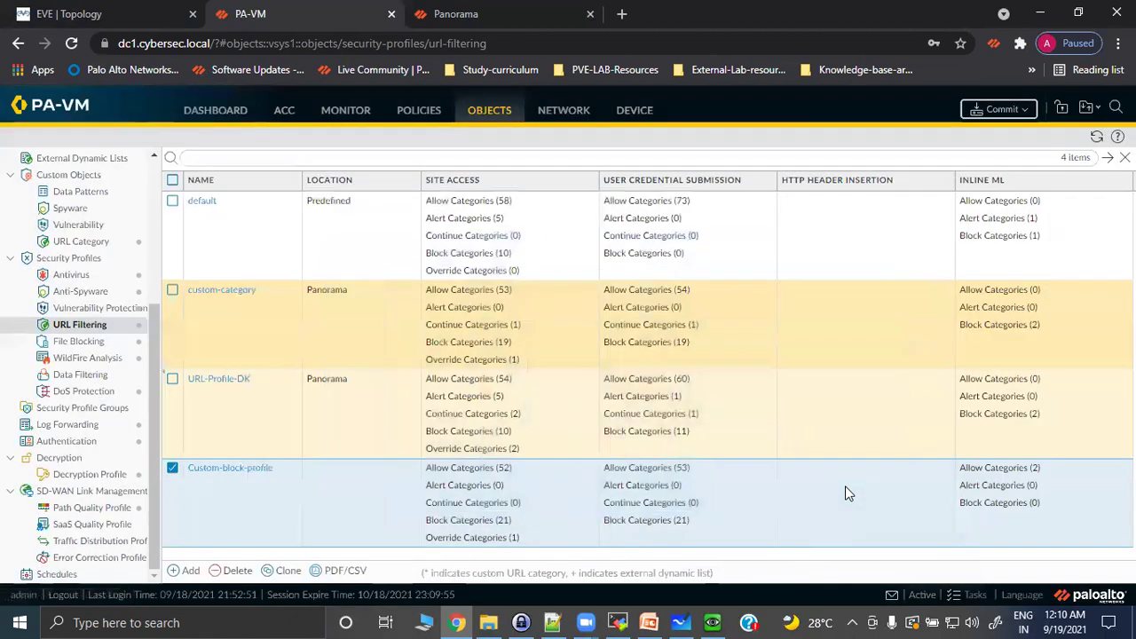
left_click(973, 595)
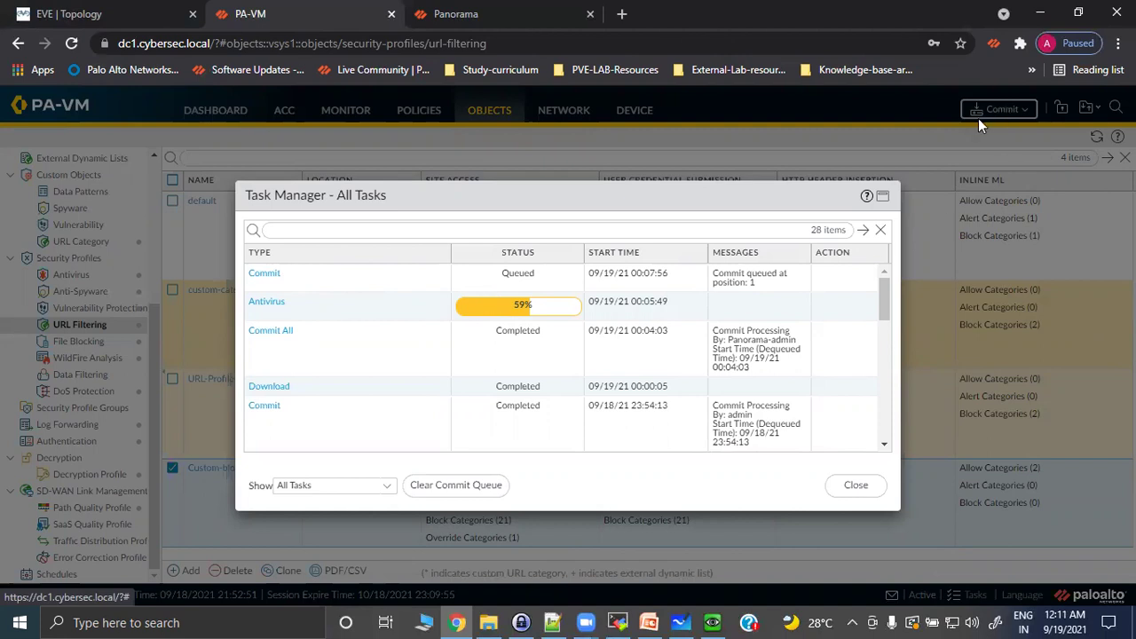
left_click(856, 484)
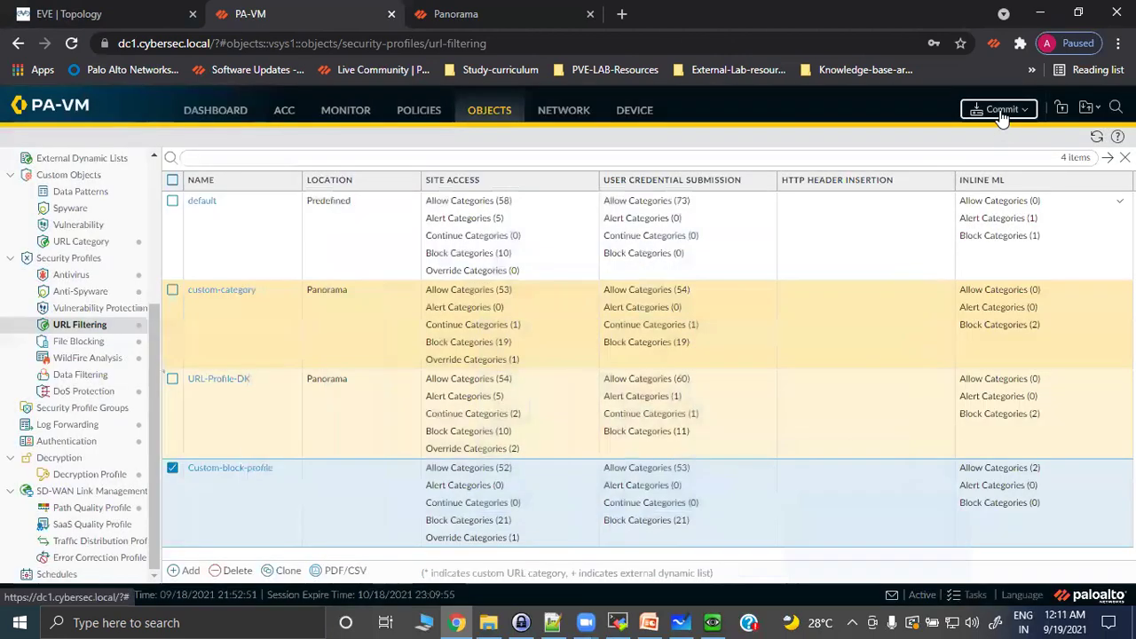
Commit the Custom-block-profile changes and watch the task list until the commit shows Completed.
left_click(999, 109)
left_click(703, 529)
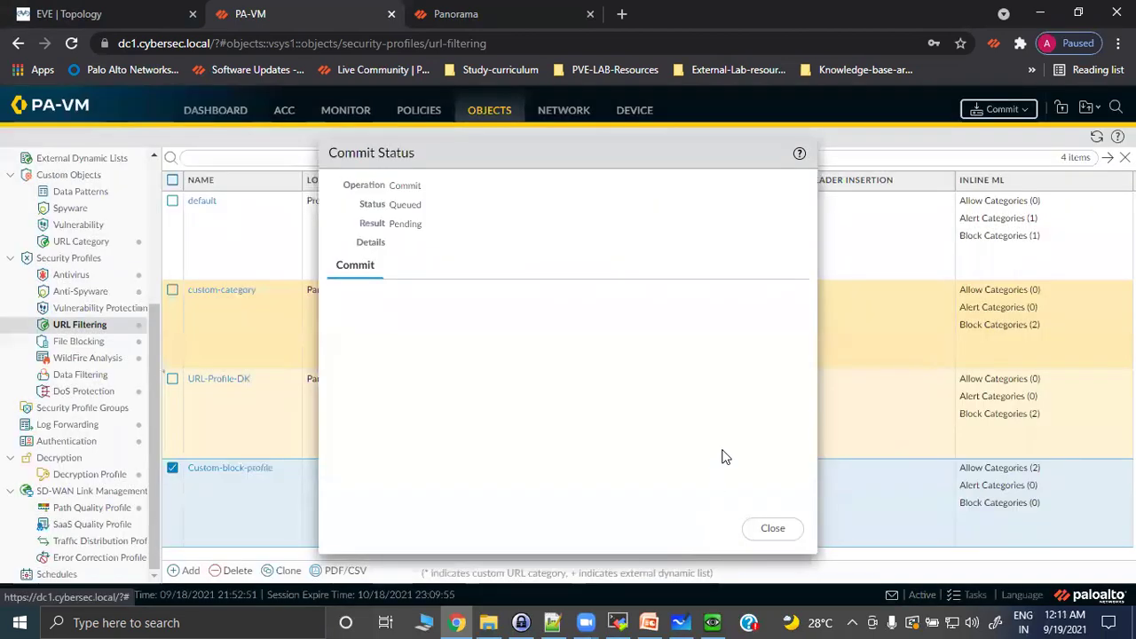
left_click(771, 527)
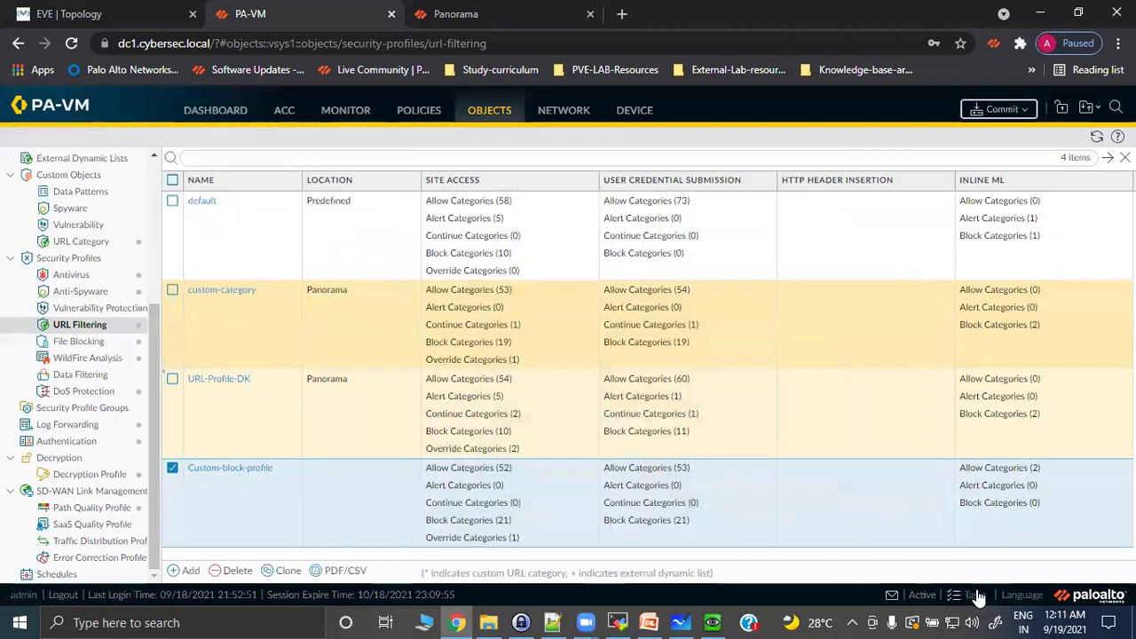
left_click(977, 596)
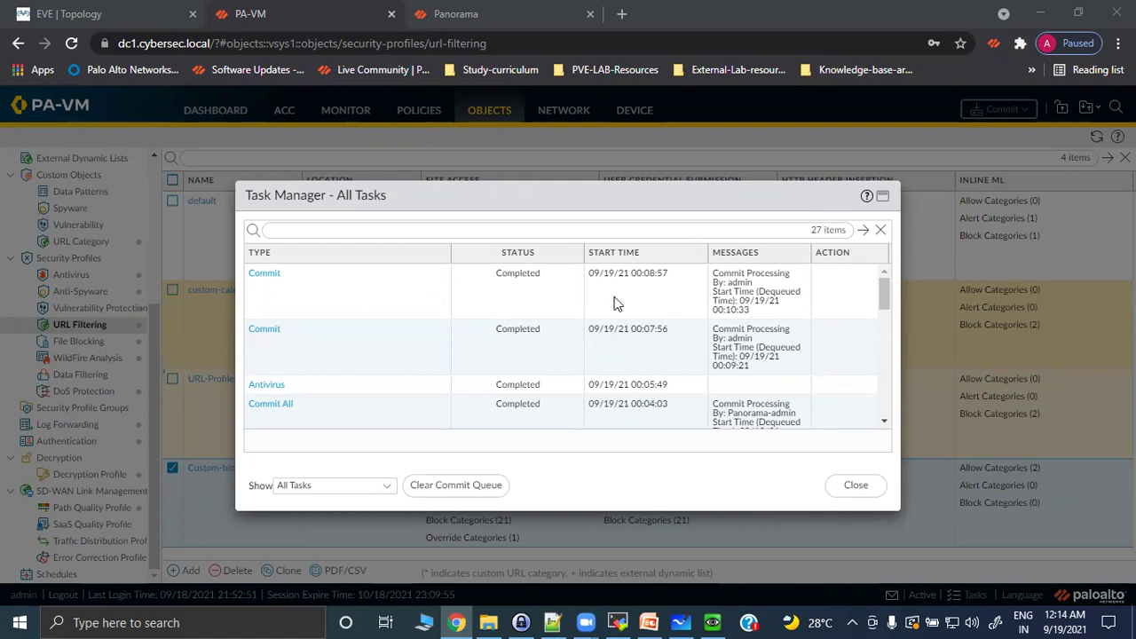
left_click(855, 485)
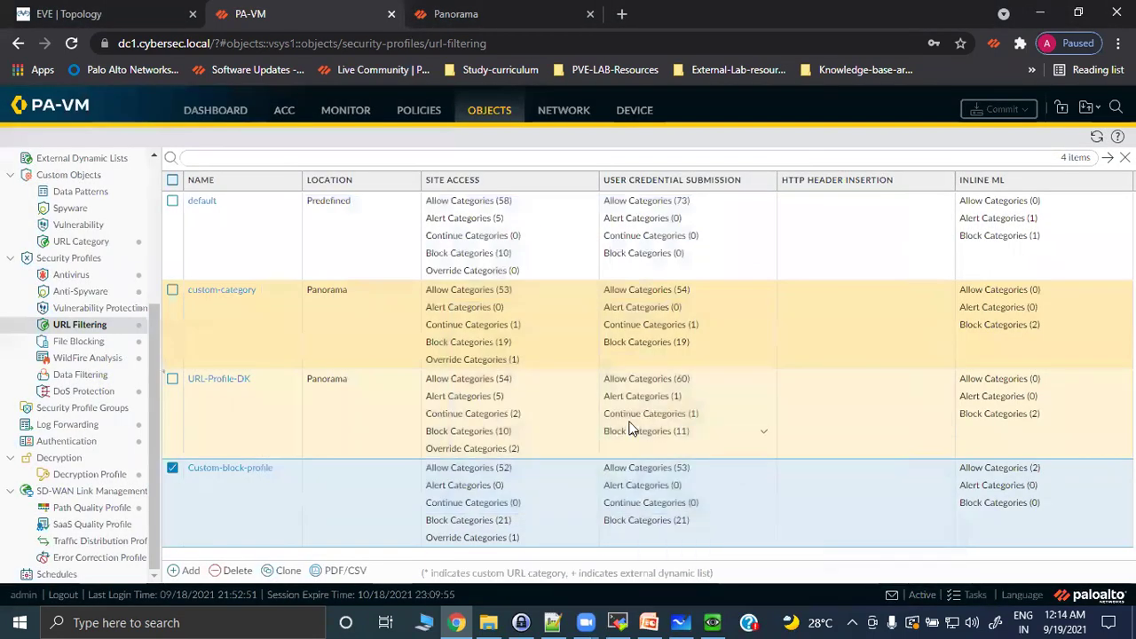
left_click(712, 622)
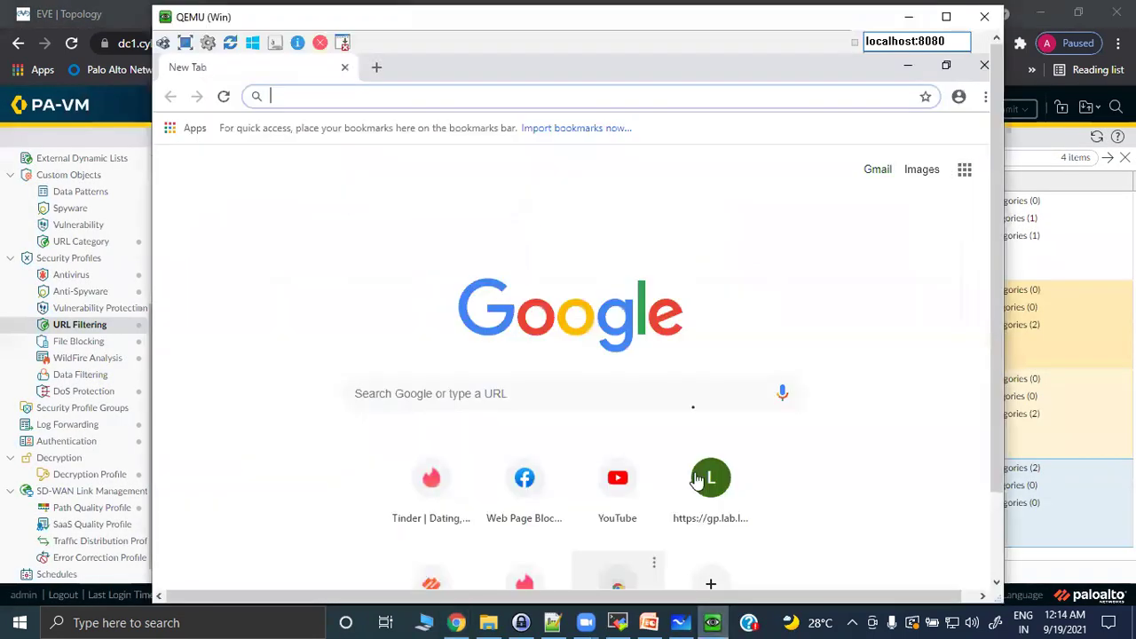
left_click(984, 96)
left_click(879, 162)
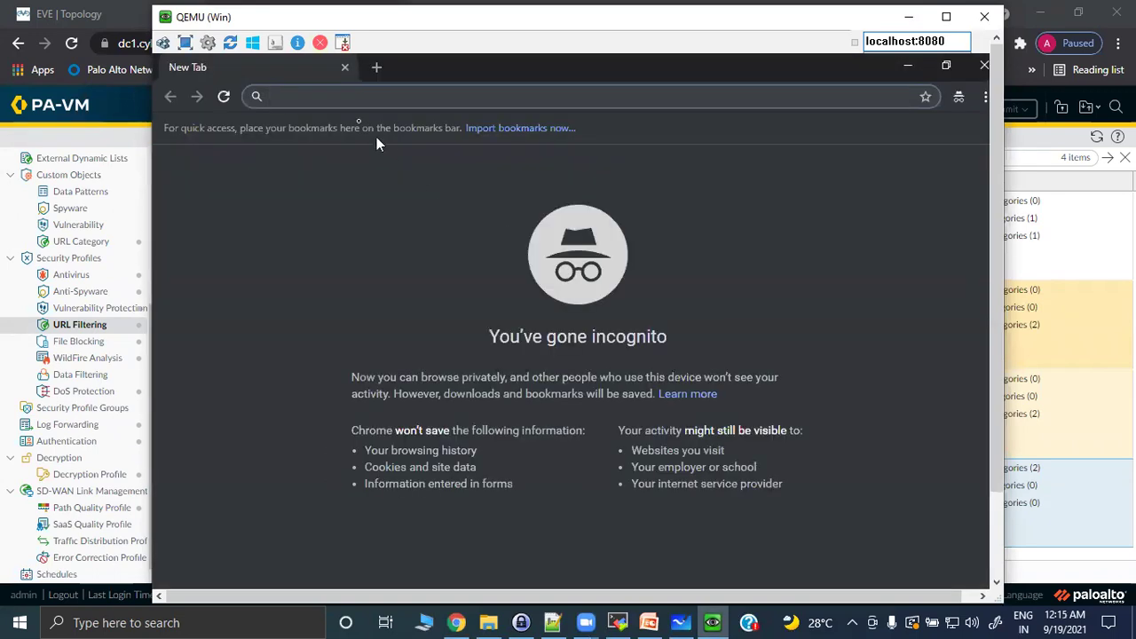
type("https:")
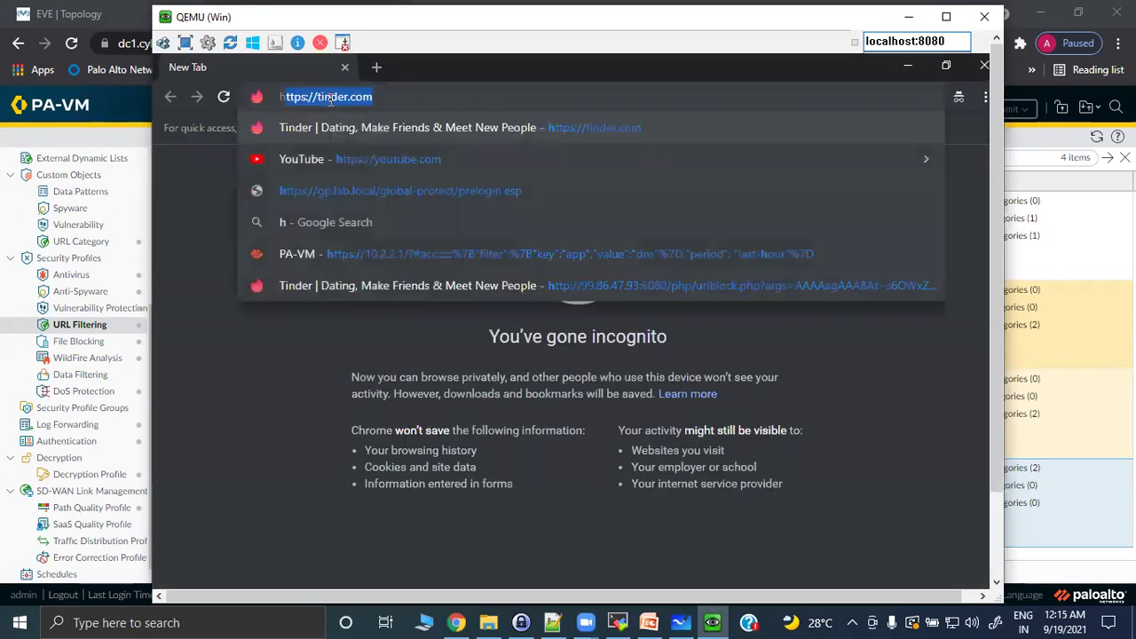
type("//")
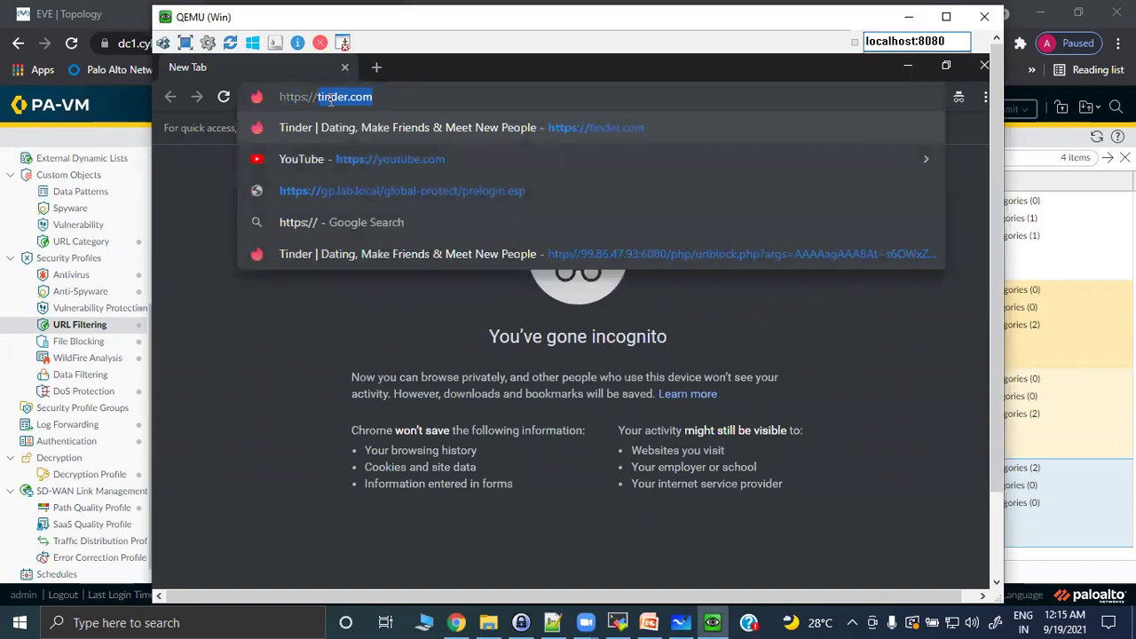
key("Return")
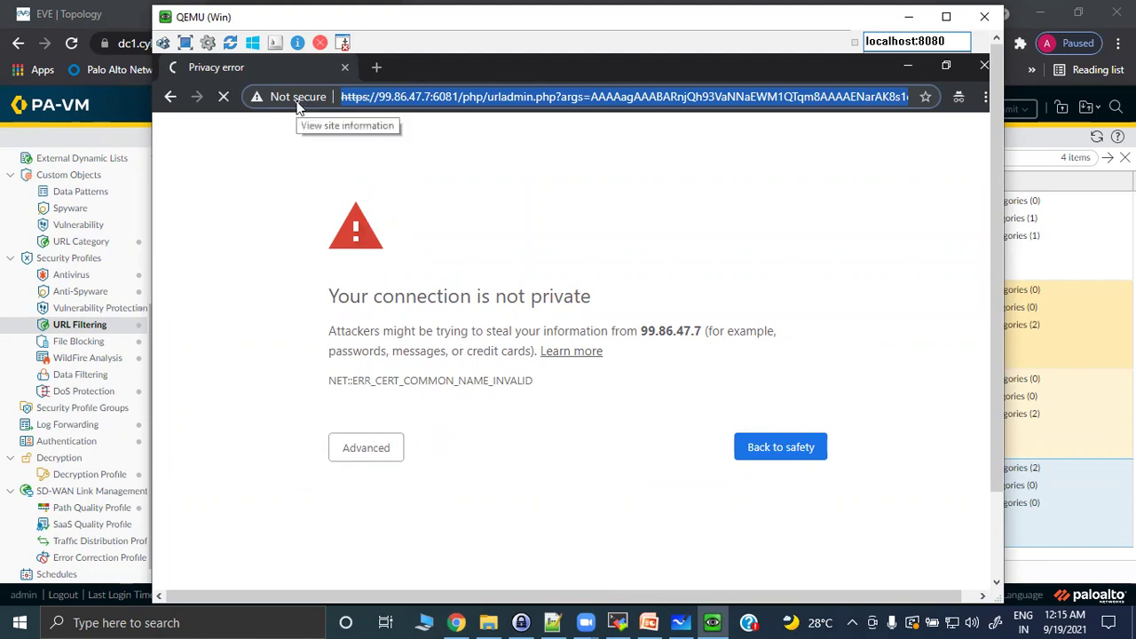
Proceed to 99.86.47.7 (unsafe) to reach the override page, clearing a stray password character.
left_click(367, 449)
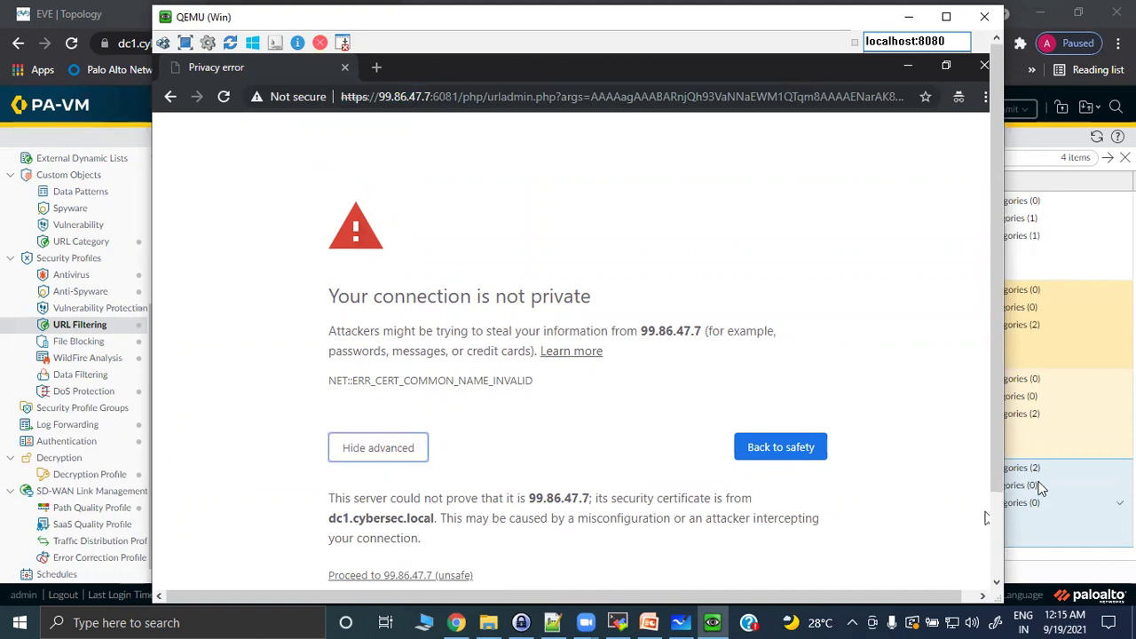
scroll(994, 462, "down", 3)
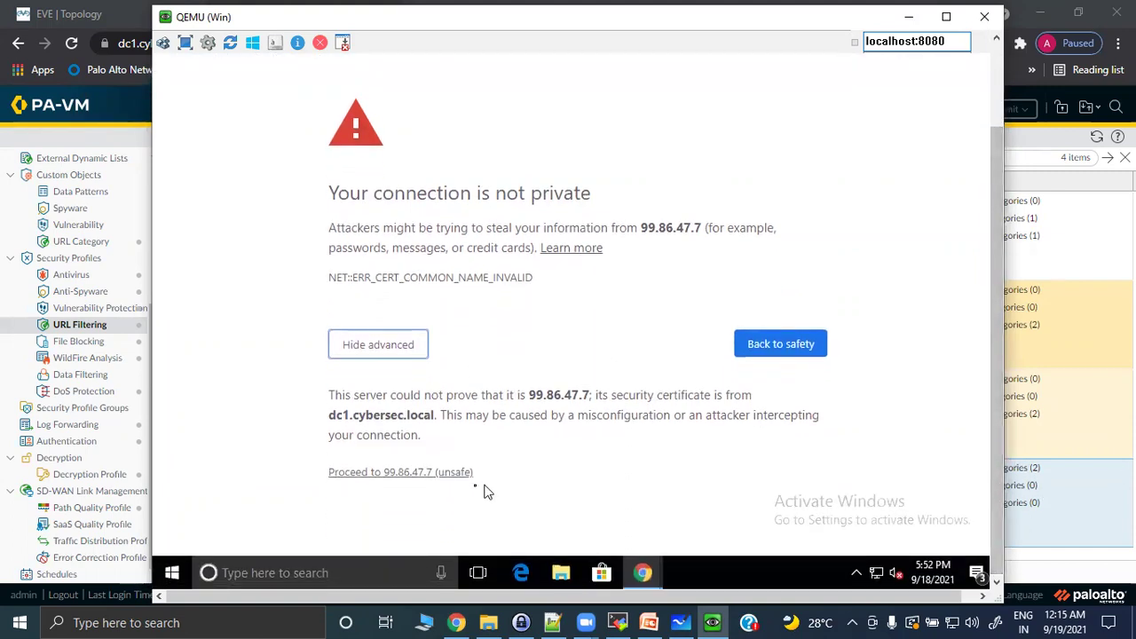
left_click(422, 473)
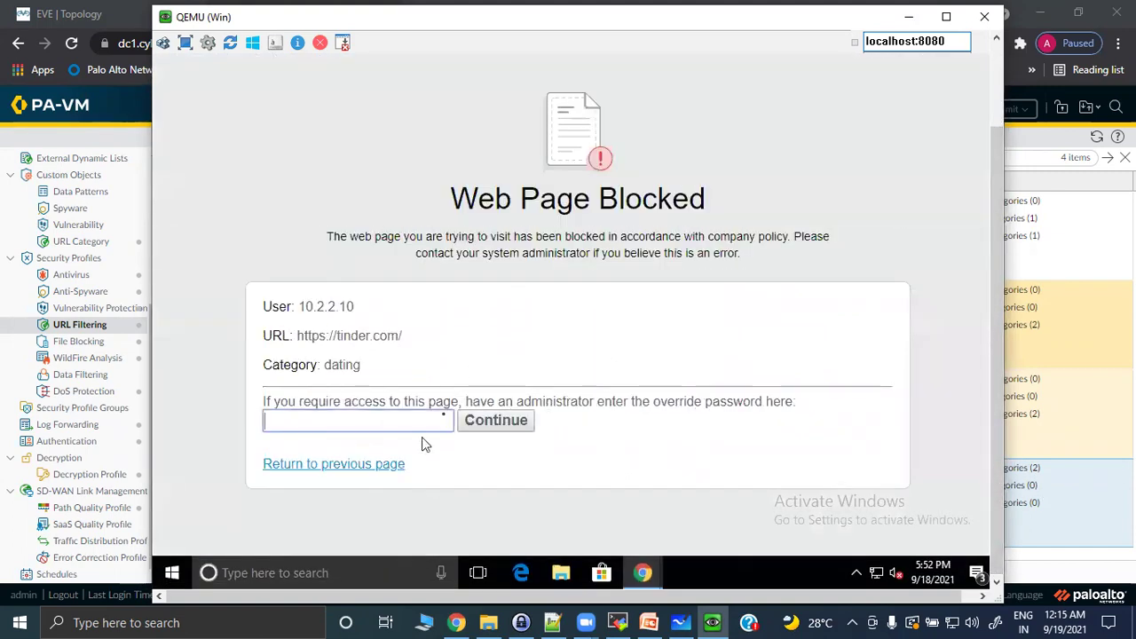
left_click_drag(996, 228, 969, 128)
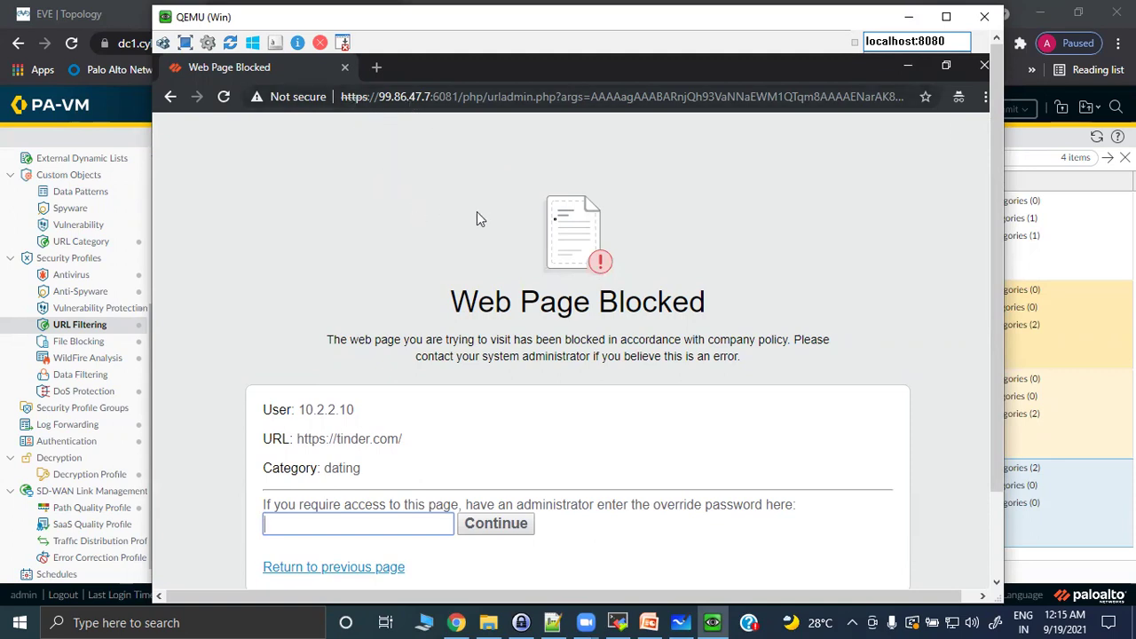
scroll(992, 229, "down", 2)
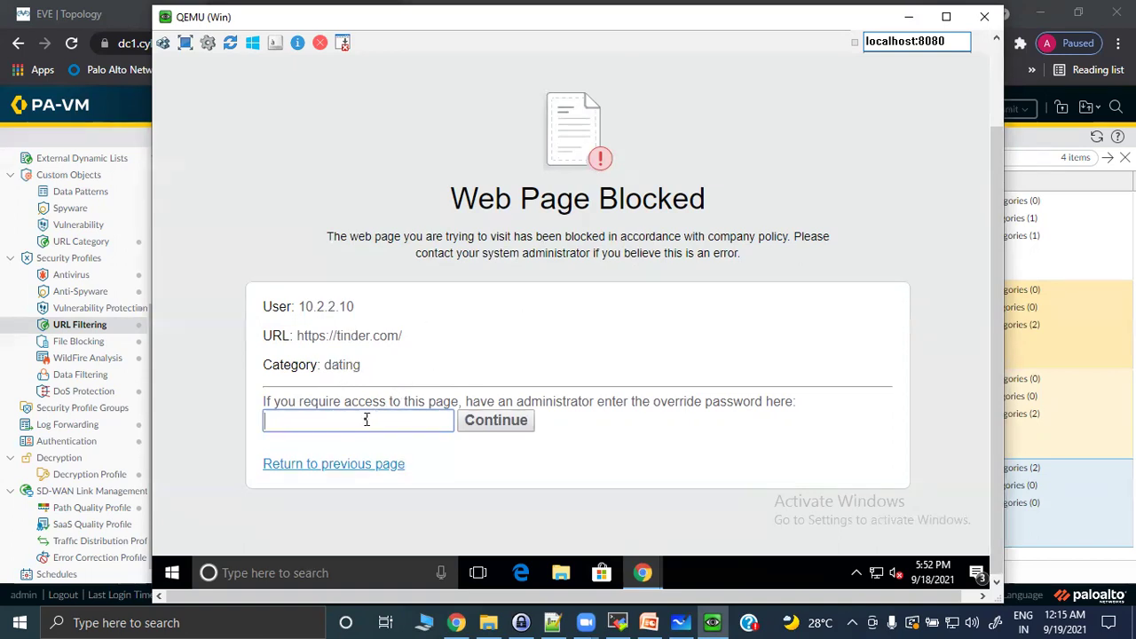
type("p")
key("BackSpace")
Confirm the URL Filtering logs show tinder.com as block-override, then return to the VM's override password field.
left_click(93, 116)
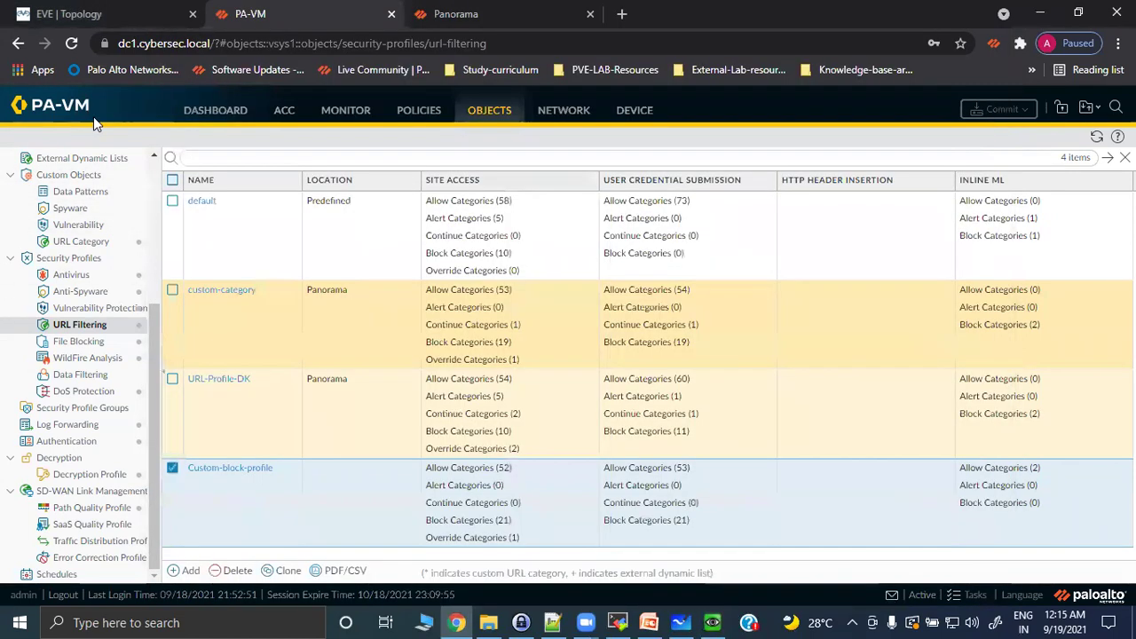
left_click(340, 114)
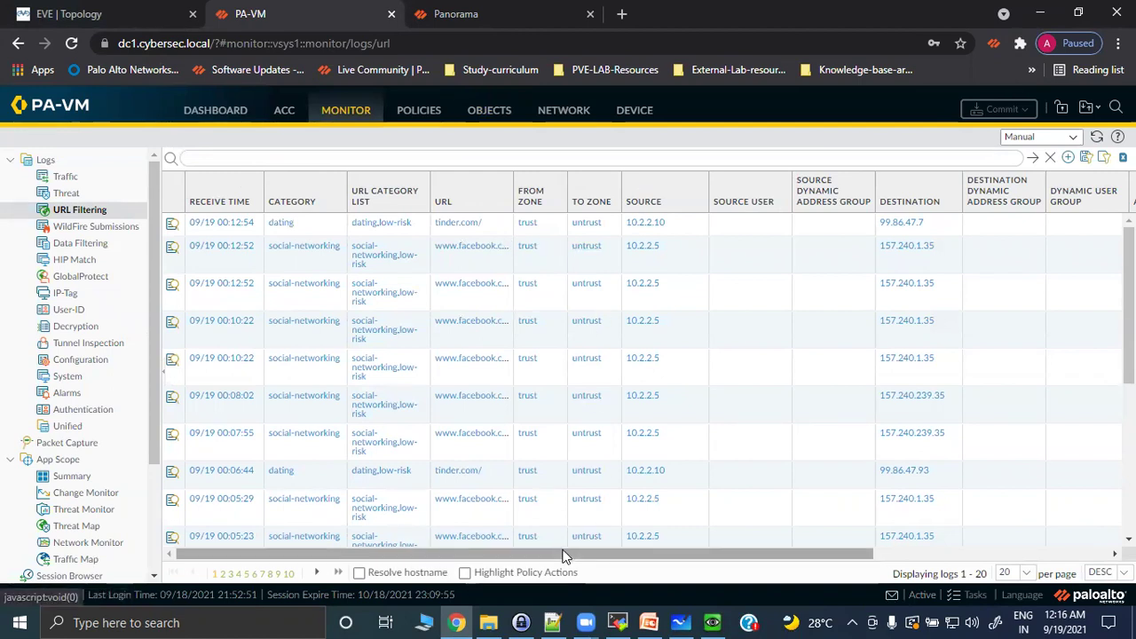
left_click_drag(562, 553, 946, 553)
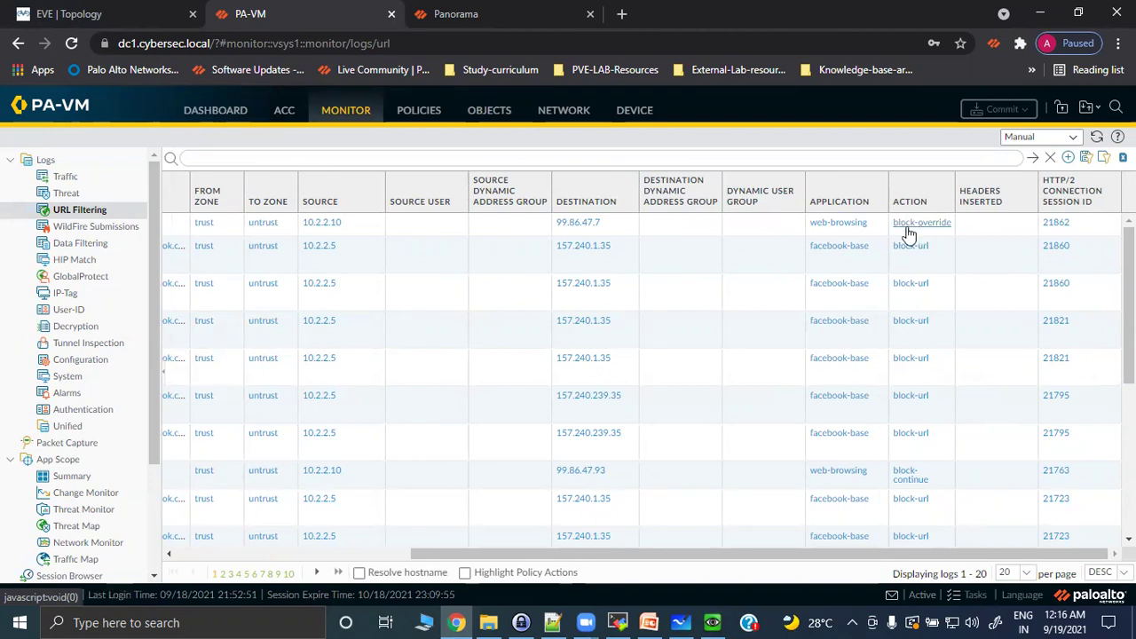
left_click(713, 622)
left_click(366, 424)
Submit the administrator override password to load tinder.com, then refresh the firewall's URL Filtering logs.
type("paloa")
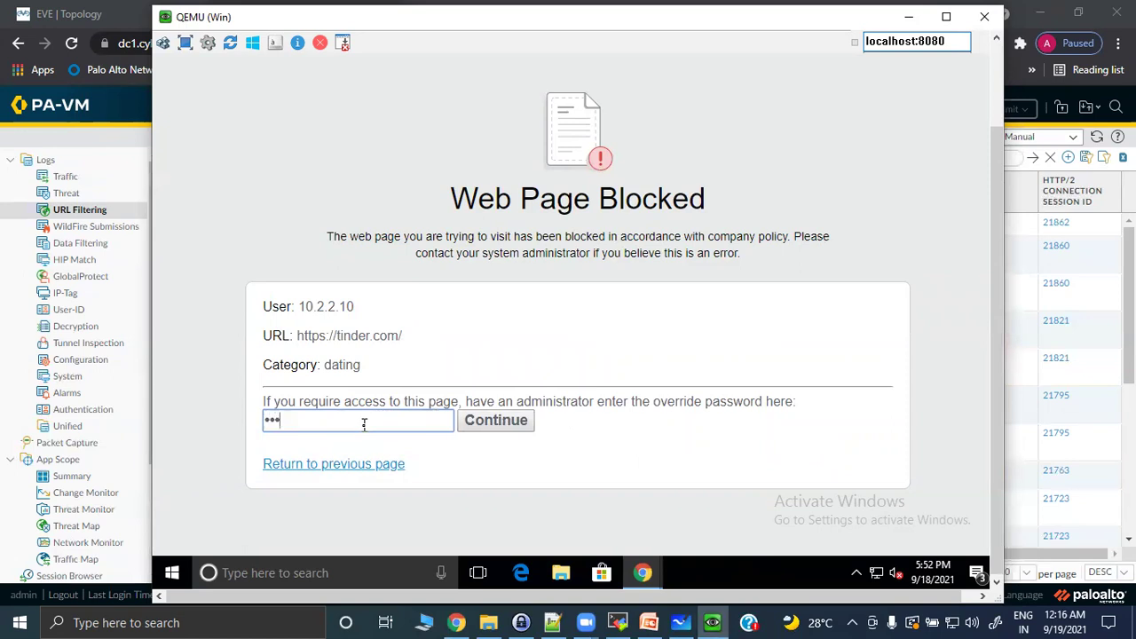
left_click(498, 423)
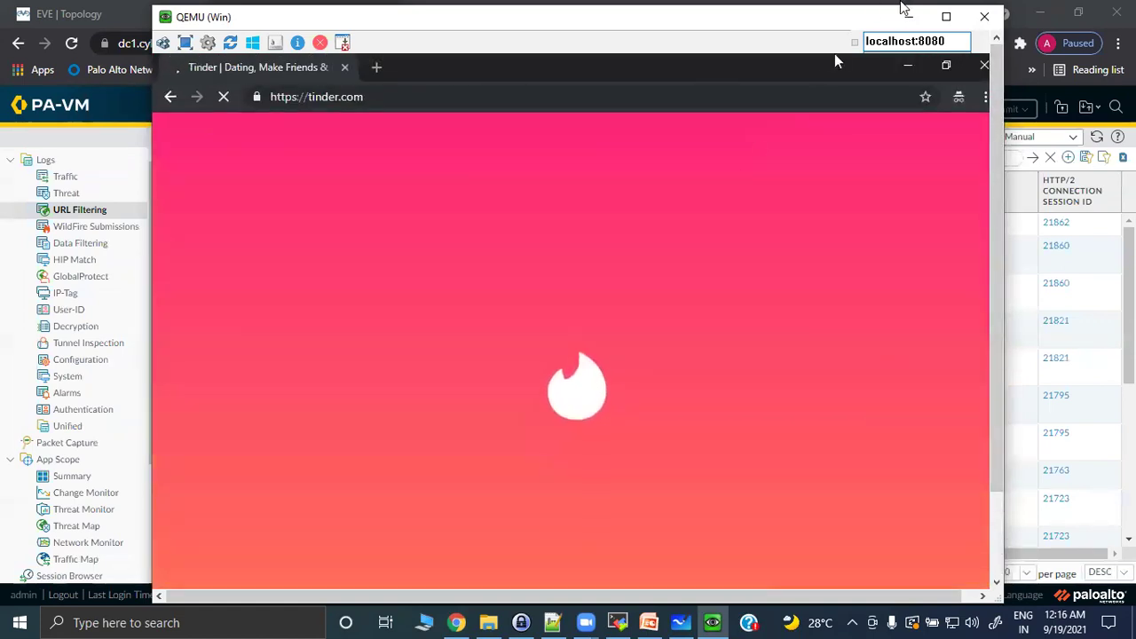
left_click(909, 17)
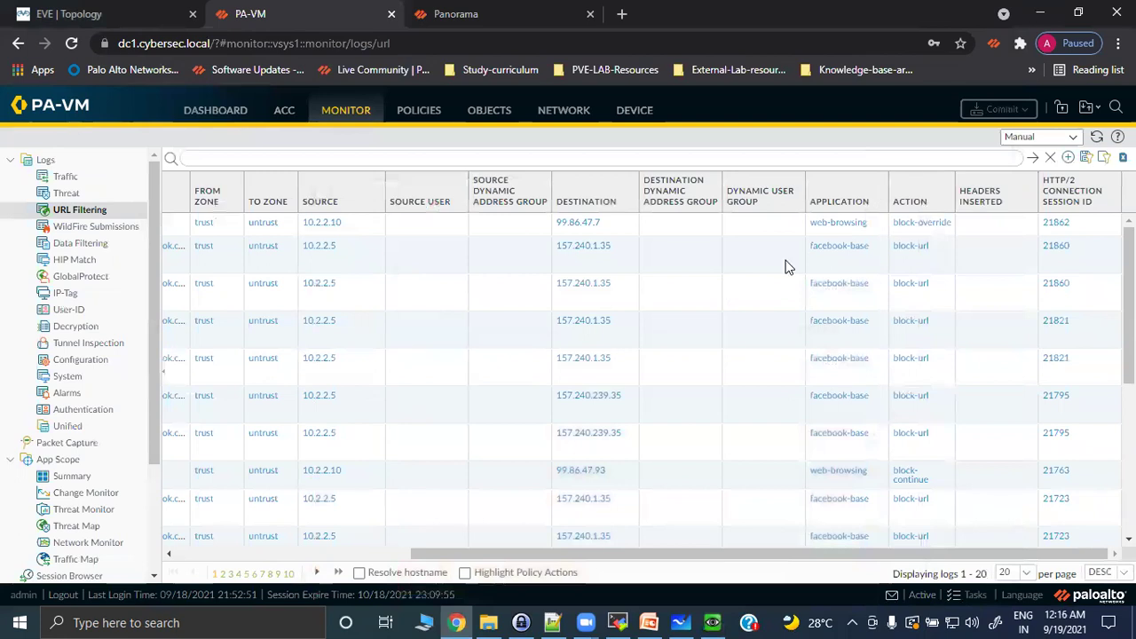
left_click(1097, 138)
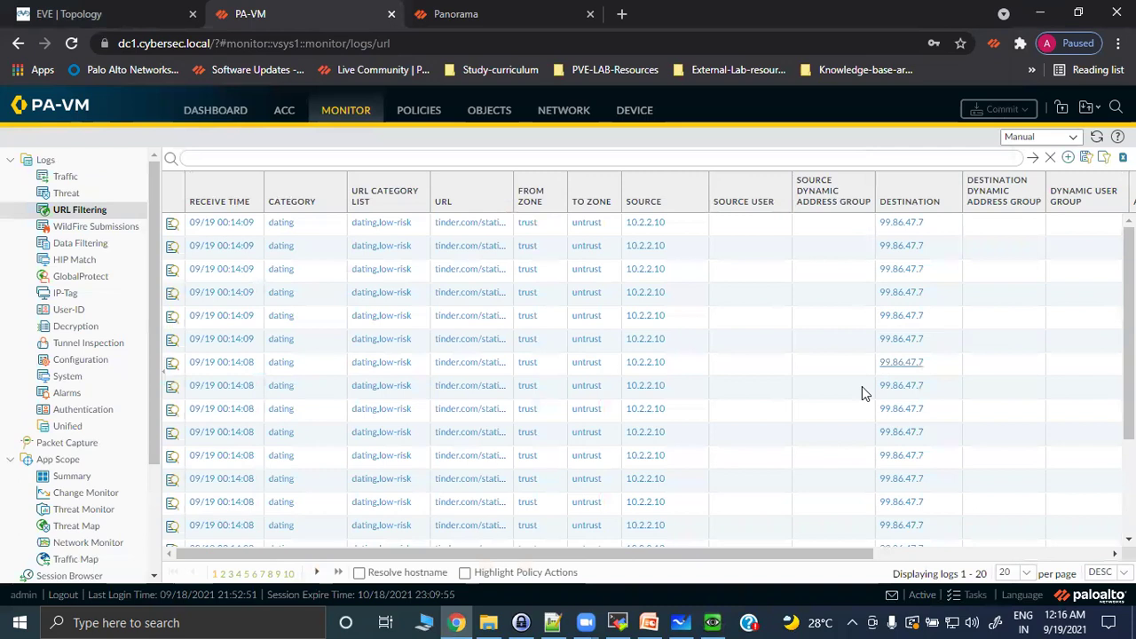
Scroll the log table to check that the tinder.com entries from 10.2.2.10 show action override.
left_click_drag(677, 554, 974, 551)
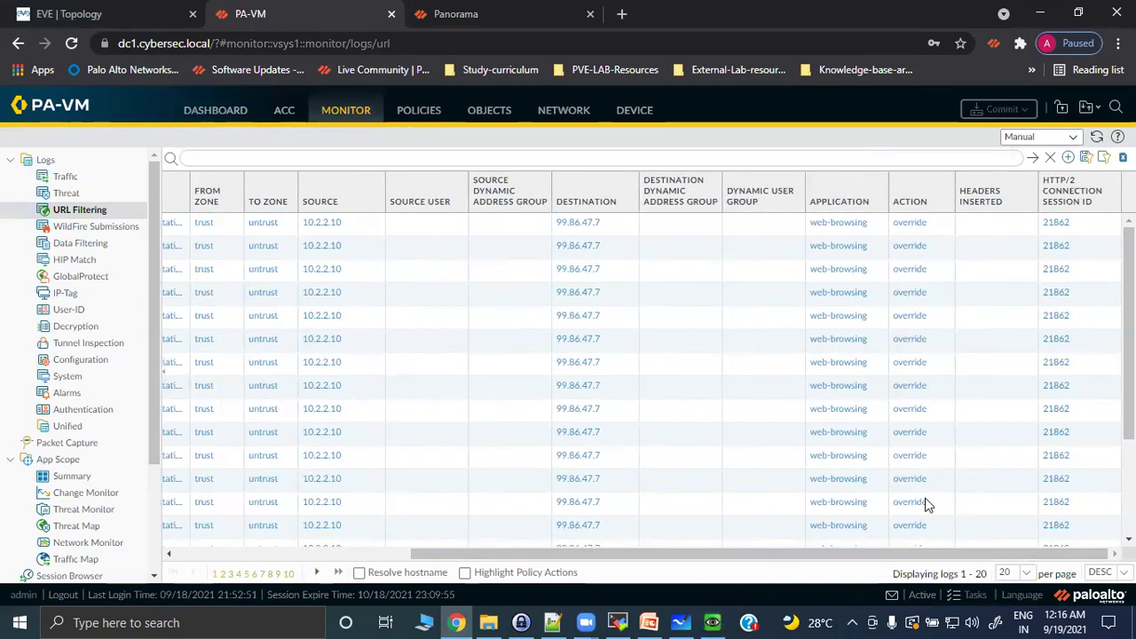
left_click_drag(729, 553, 398, 519)
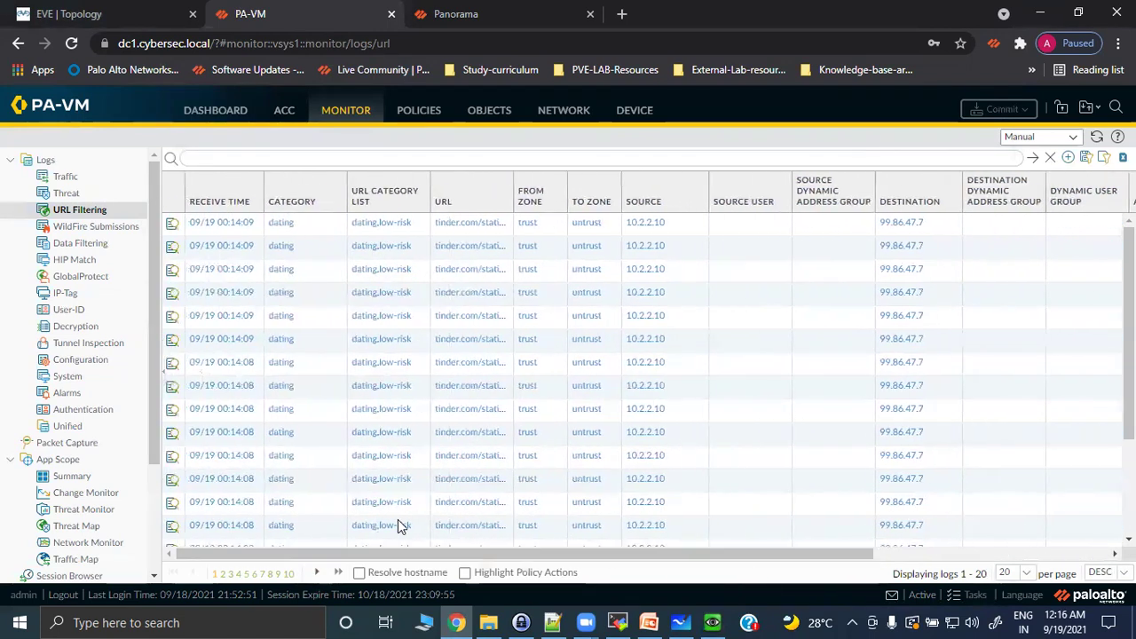
Open Objects > Custom Objects > URL Category, which lists the existing dxc-block category.
left_click(484, 113)
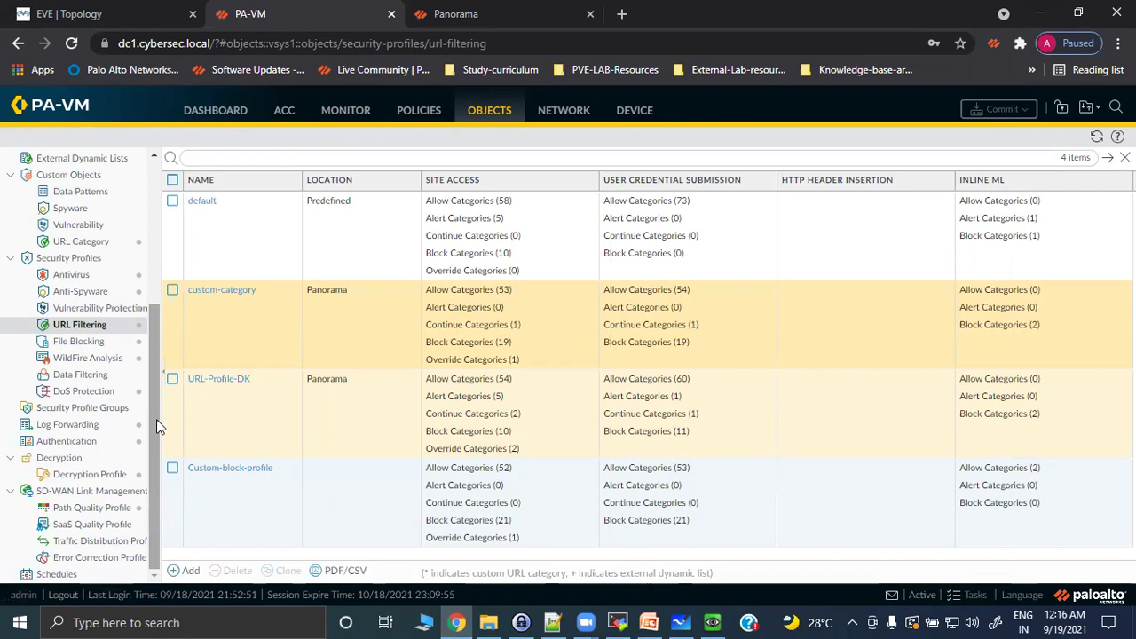
scroll(156, 419, "up", 2)
left_click(98, 341)
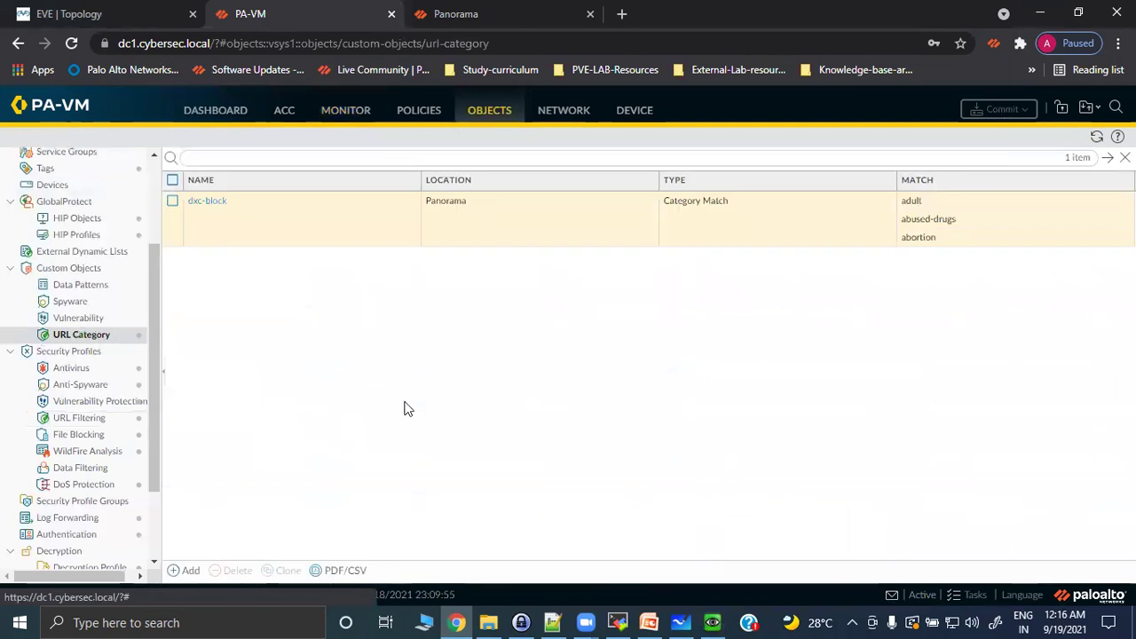
left_click(185, 571)
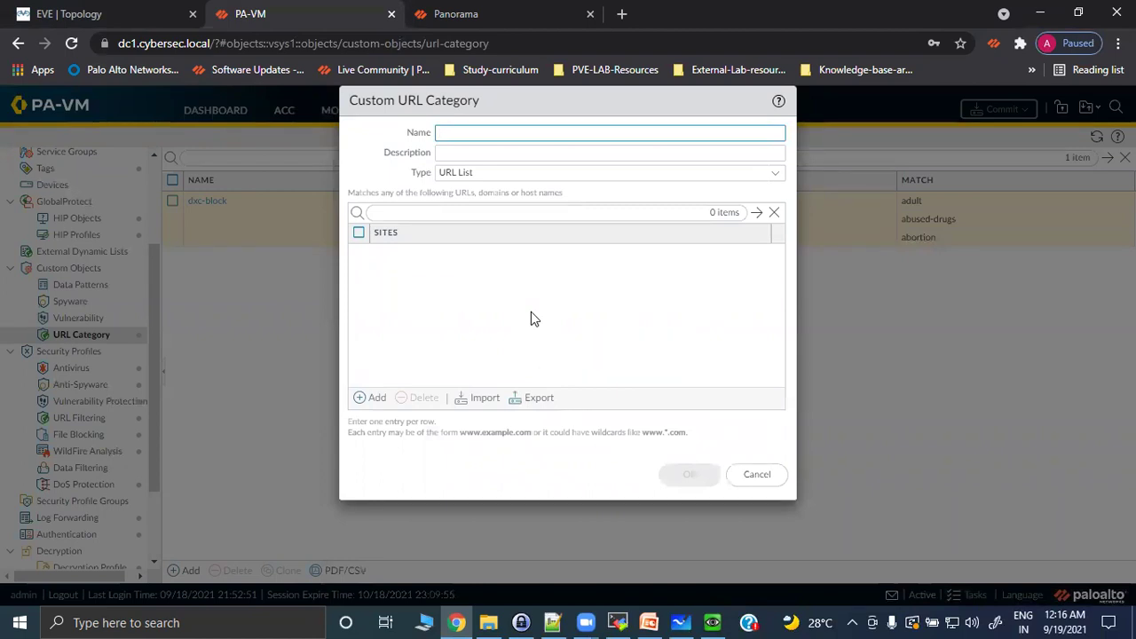
type("test-cat")
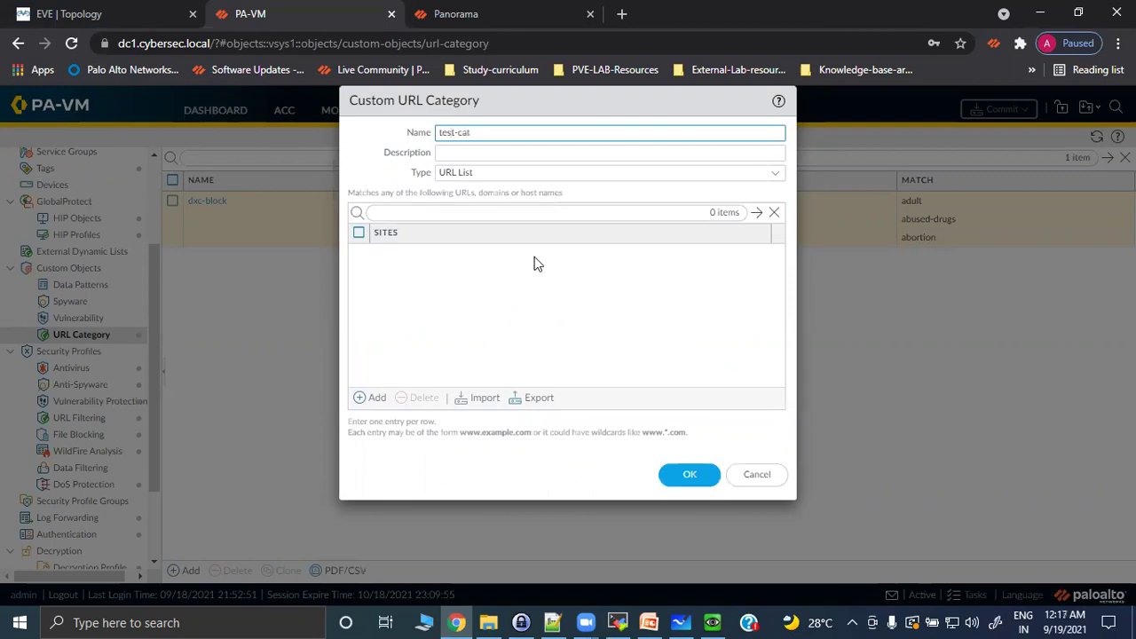
left_click(772, 177)
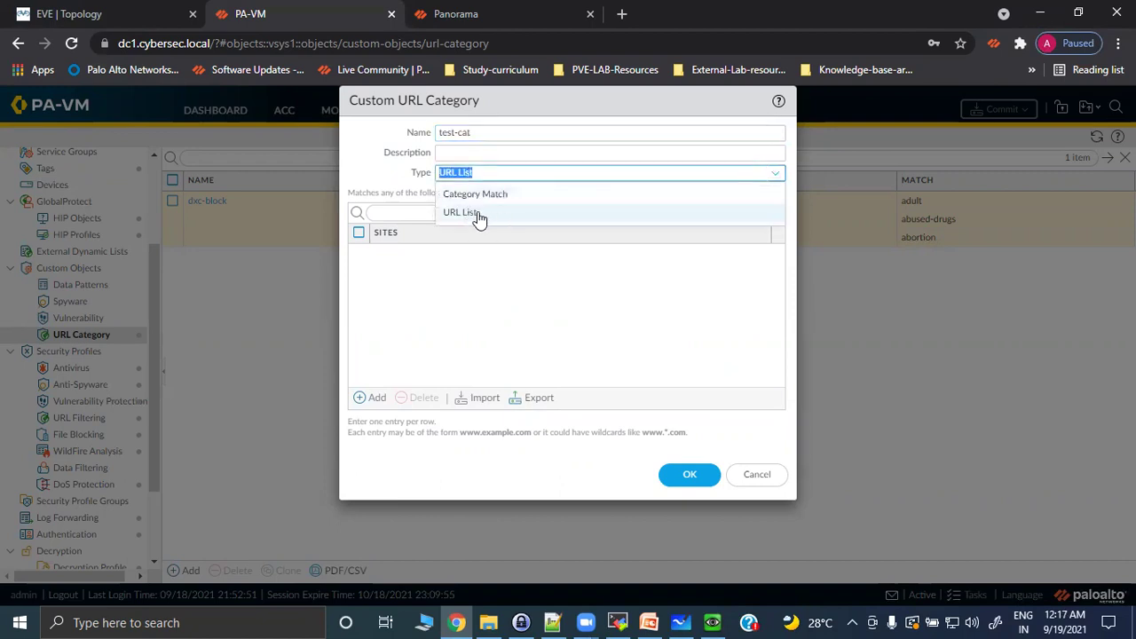
left_click(475, 214)
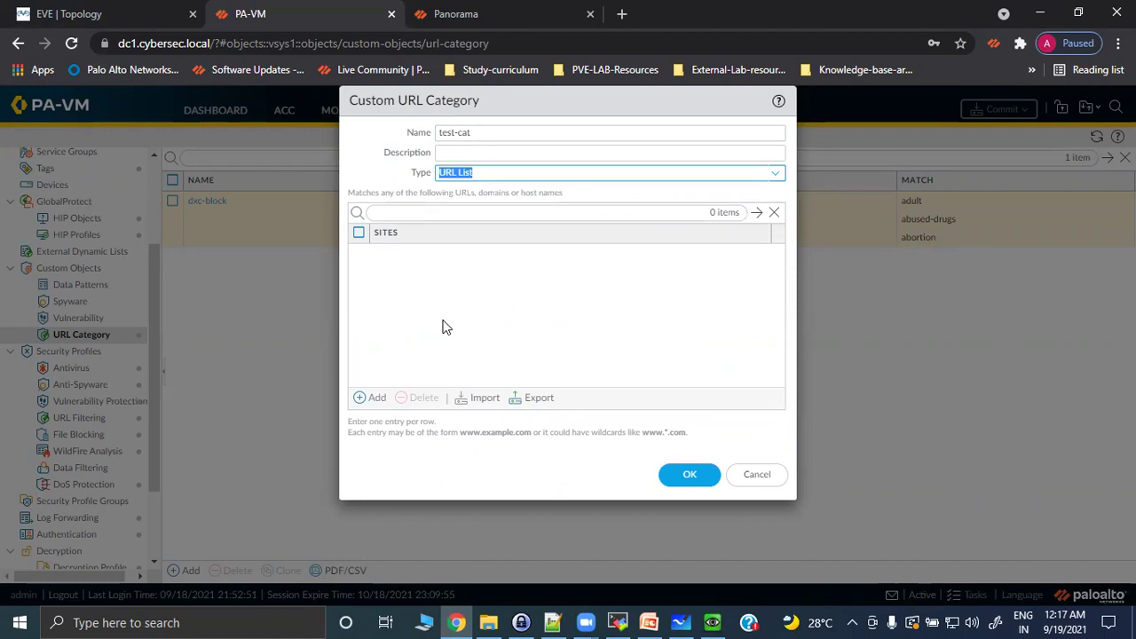
left_click(364, 397)
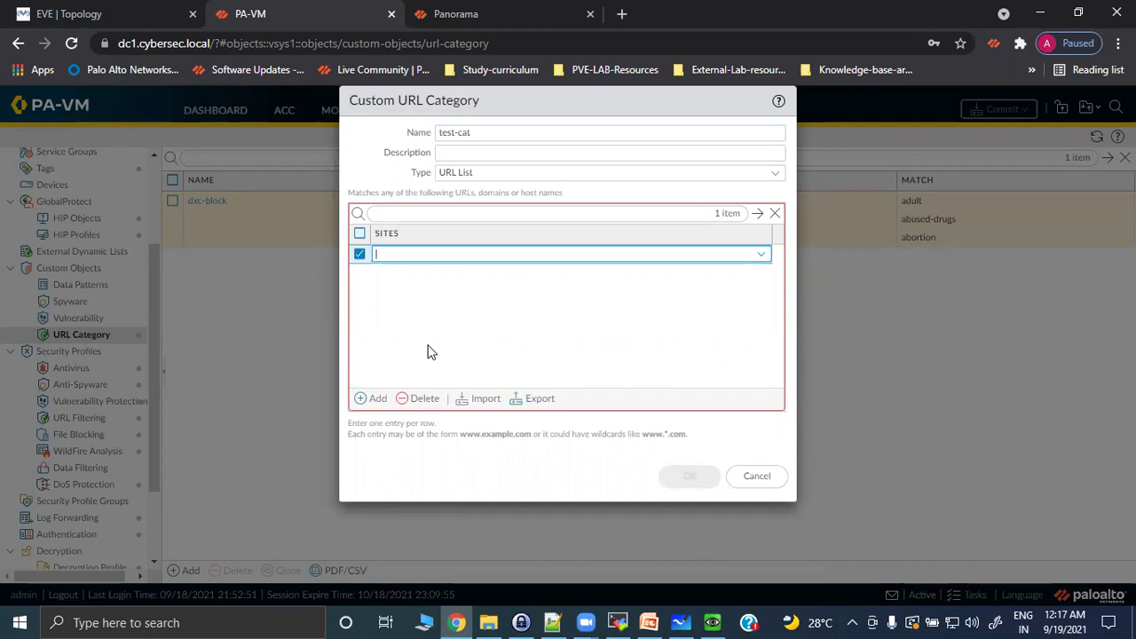
type("www")
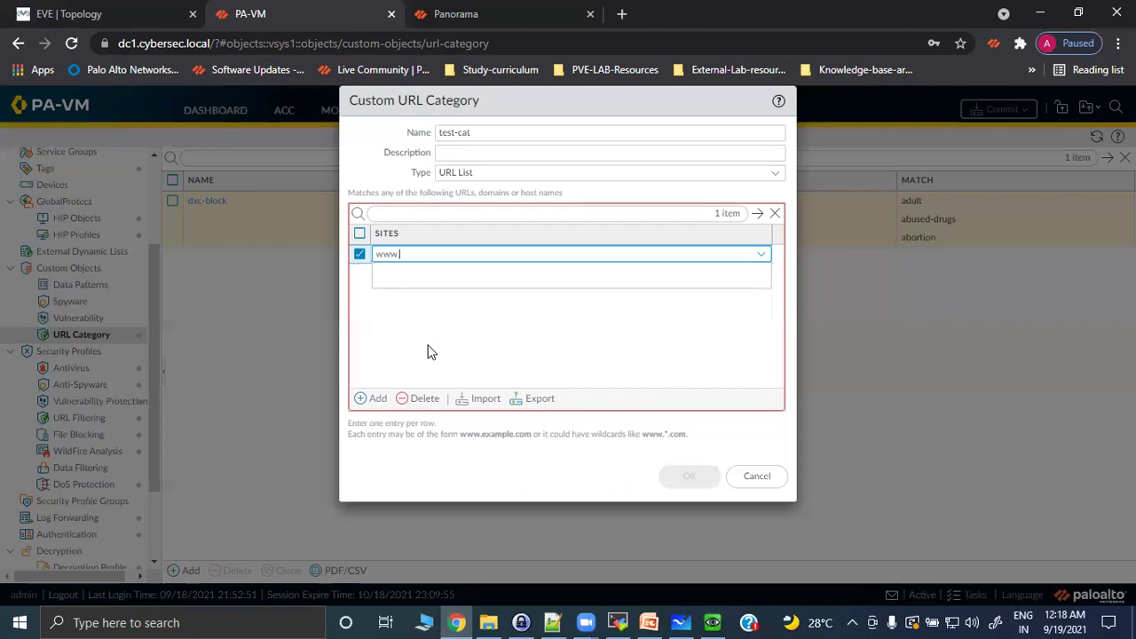
type(".facebook.com")
type("/")
left_click(427, 352)
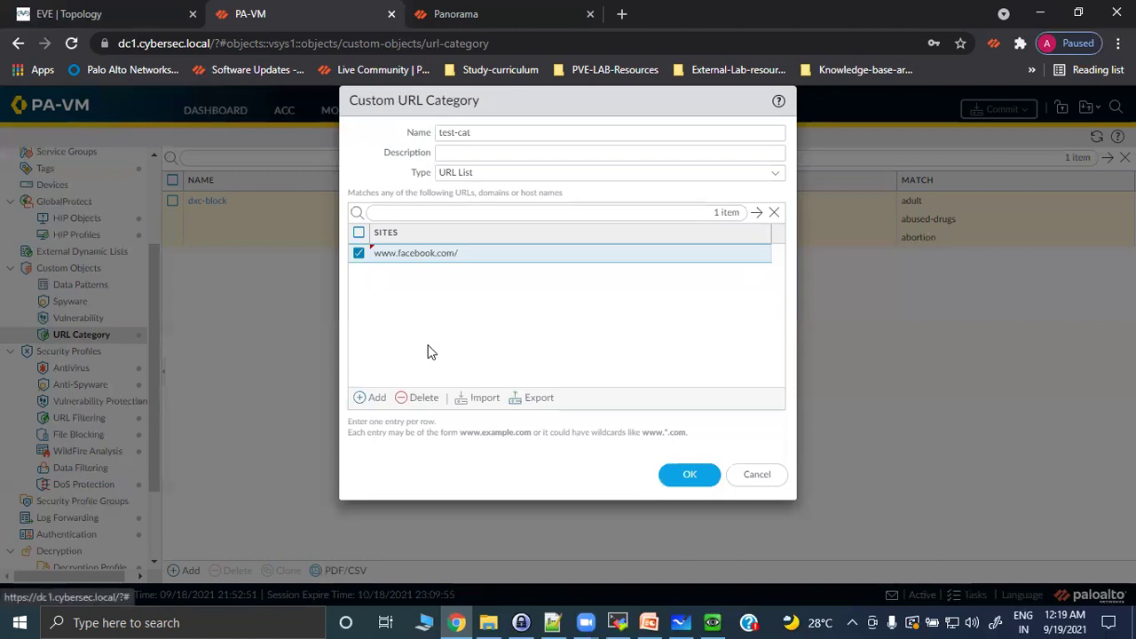
Add *.facebook.com/ as a second site entry in the category.
left_click(370, 398)
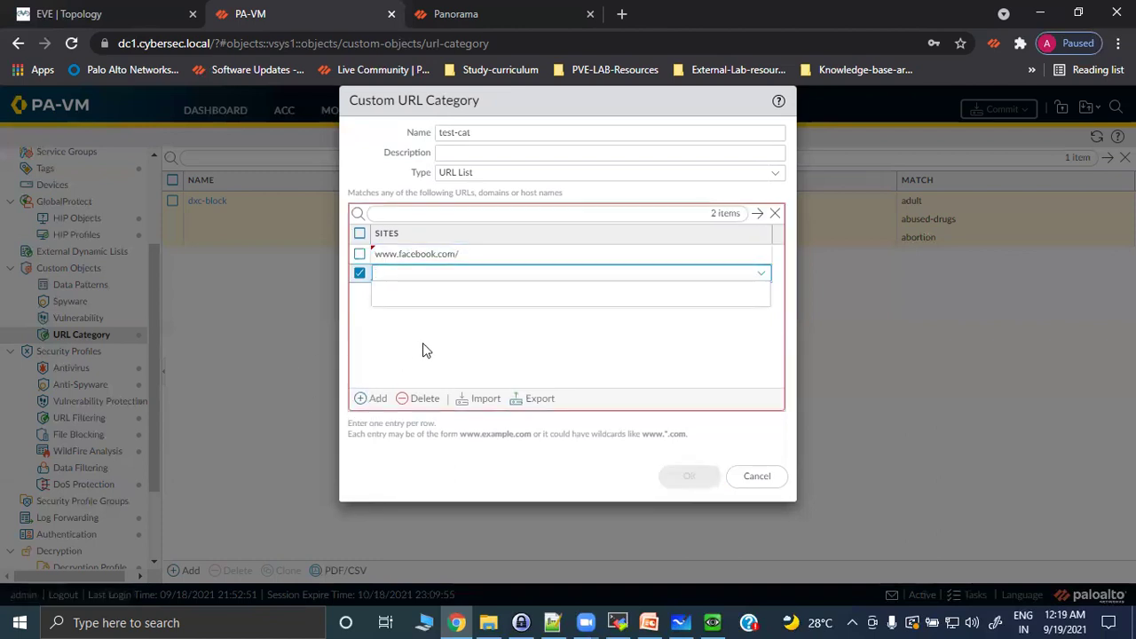
type("*")
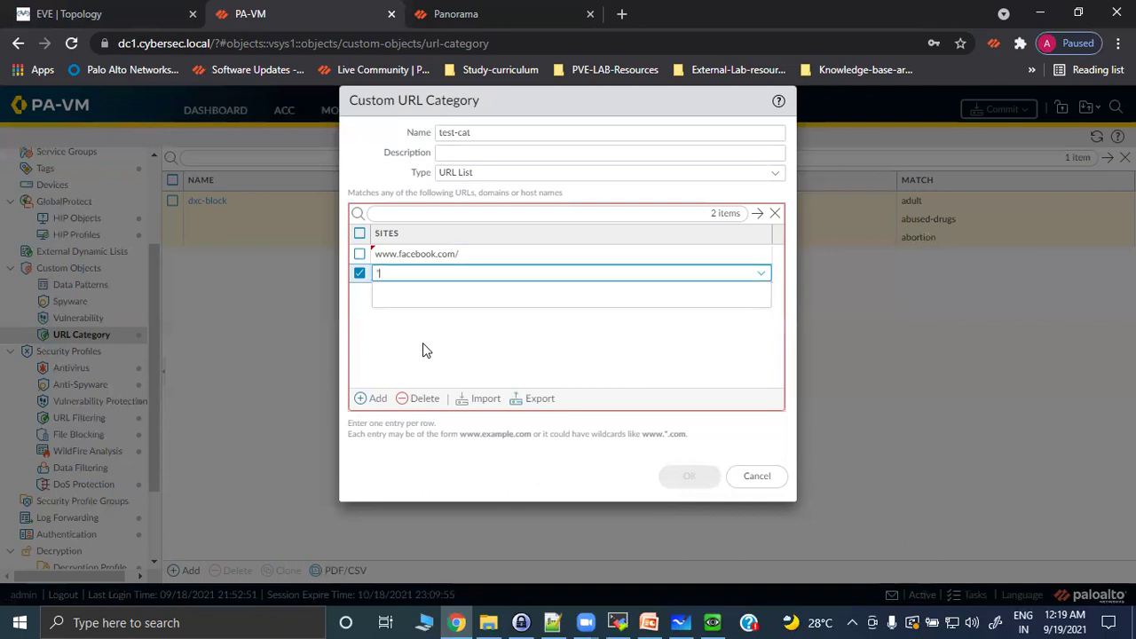
type(".facebook.com/")
key("Return")
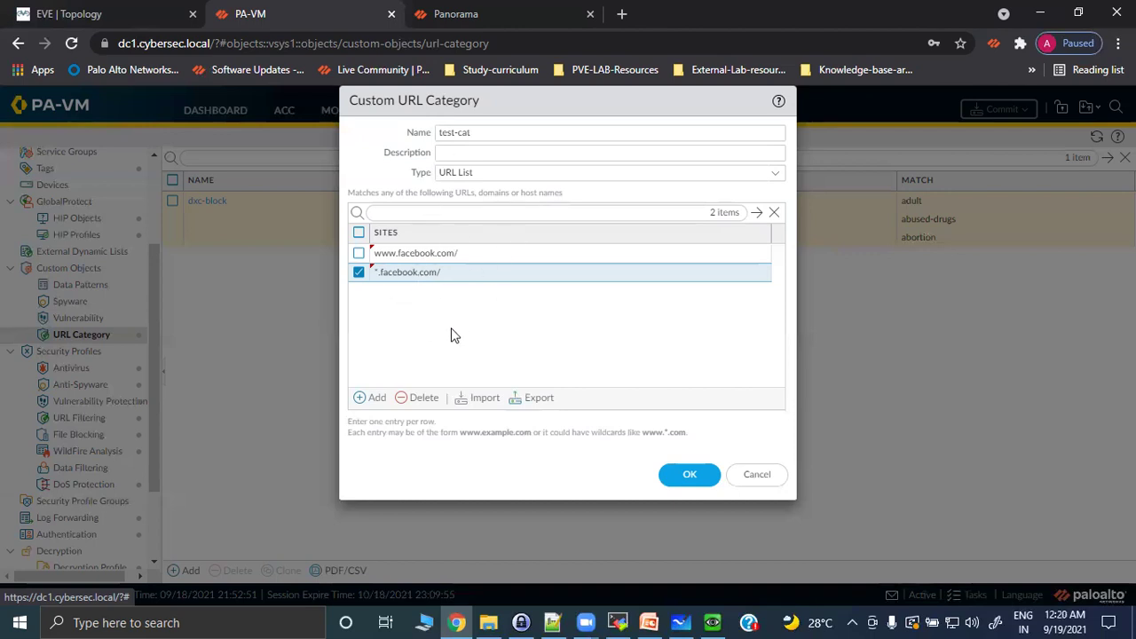
left_click(358, 254)
left_click(358, 273)
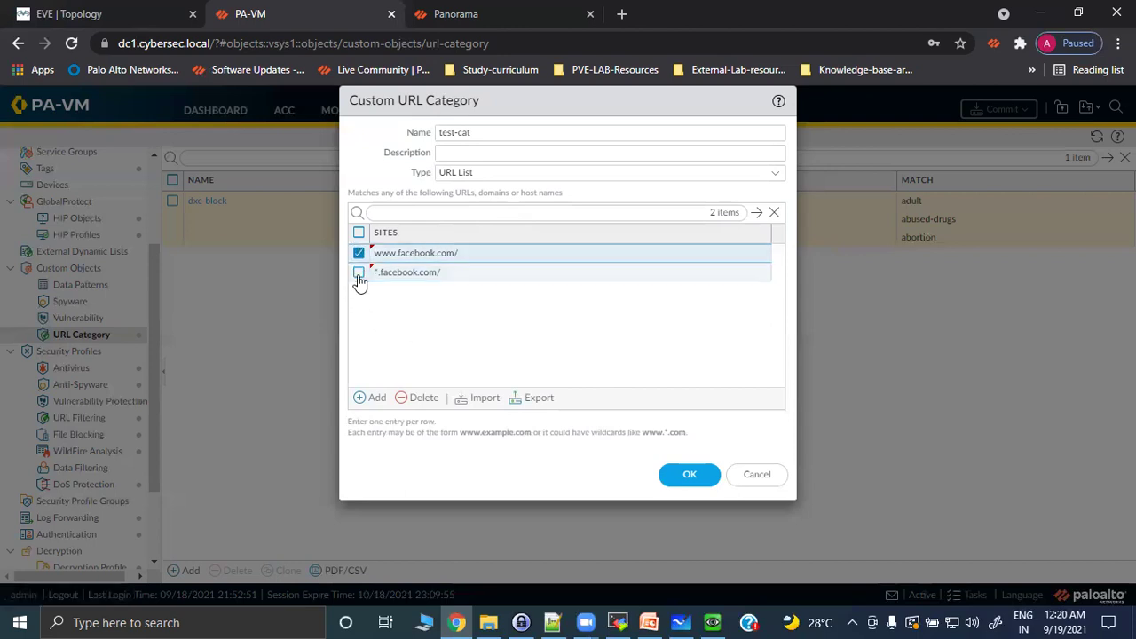
left_click(359, 253)
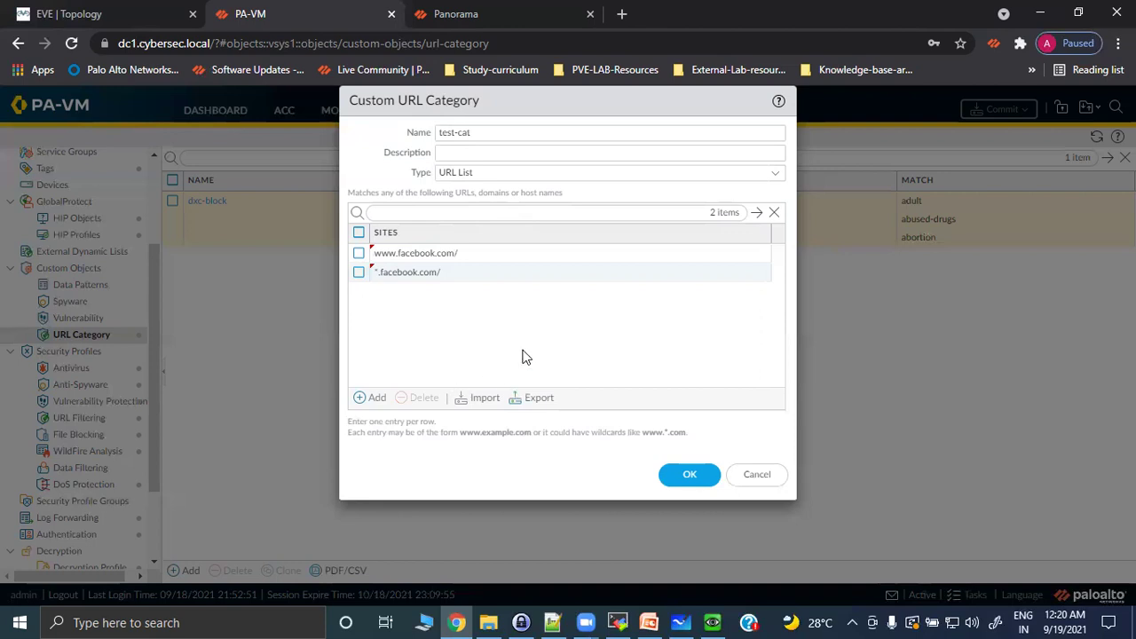
Rename the category from test-cat to allow-list and save it.
left_click(476, 133)
key("BackSpace")
key("BackSpace")
key("BackSpace")
key("BackSpace")
key("BackSpace")
key("BackSpace")
key("BackSpace")
type("allow-list")
key("Return")
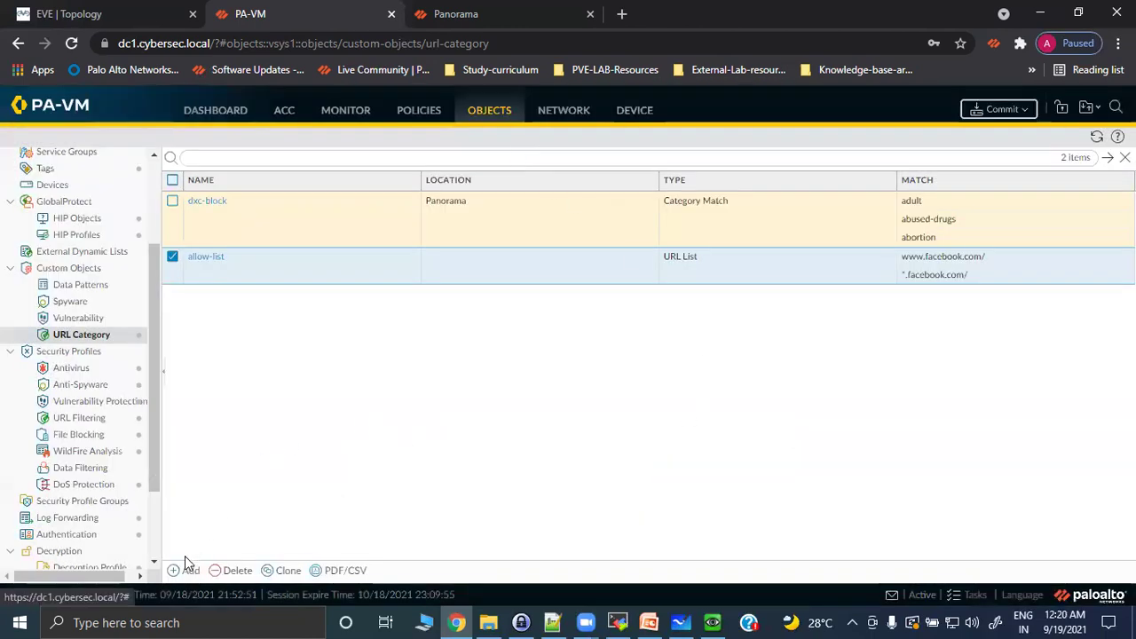
left_click(187, 571)
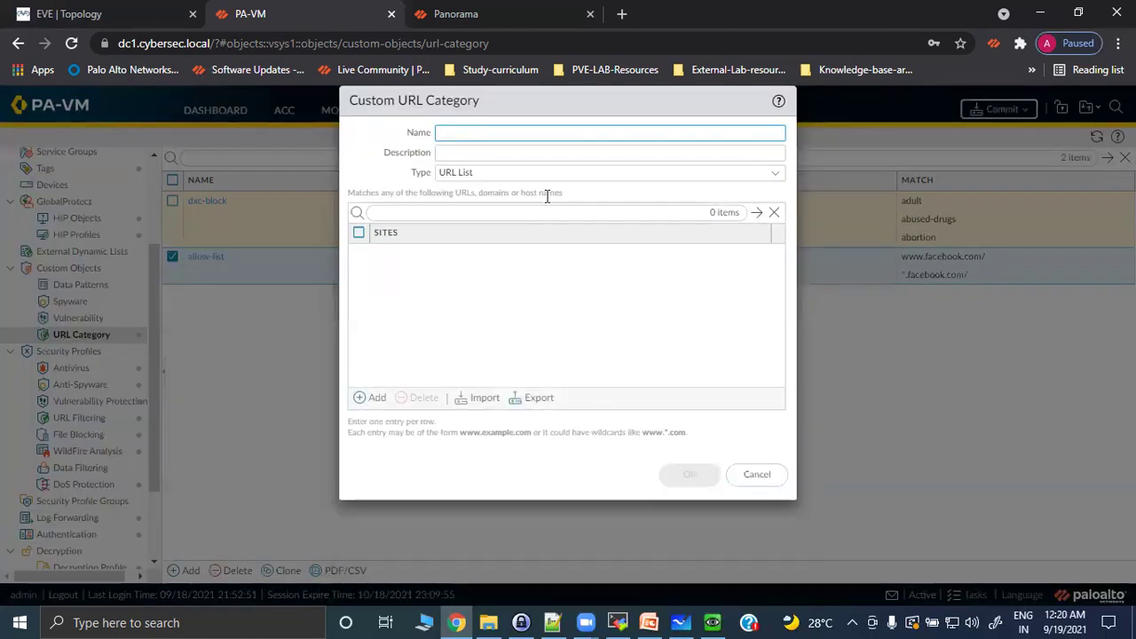
type("block-list")
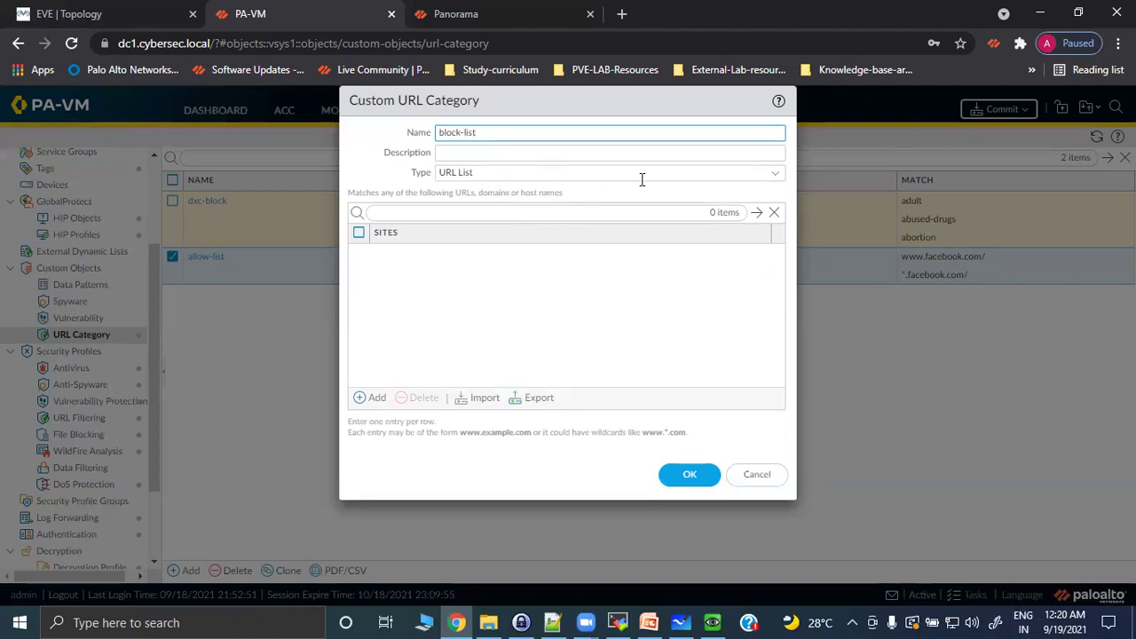
left_click(366, 402)
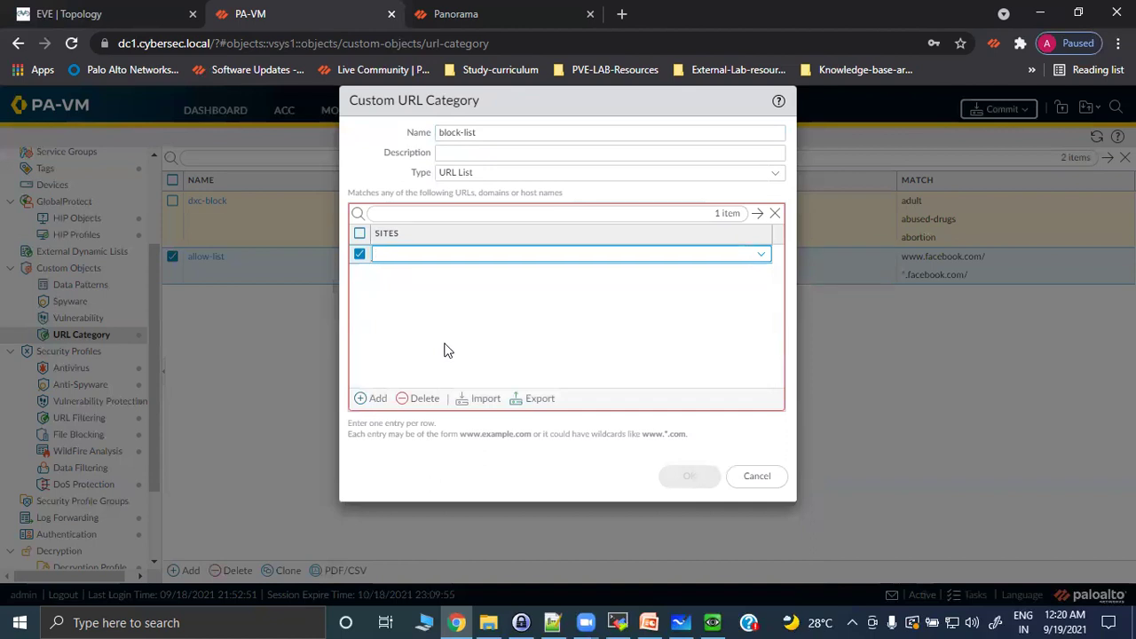
type("www.cnn")
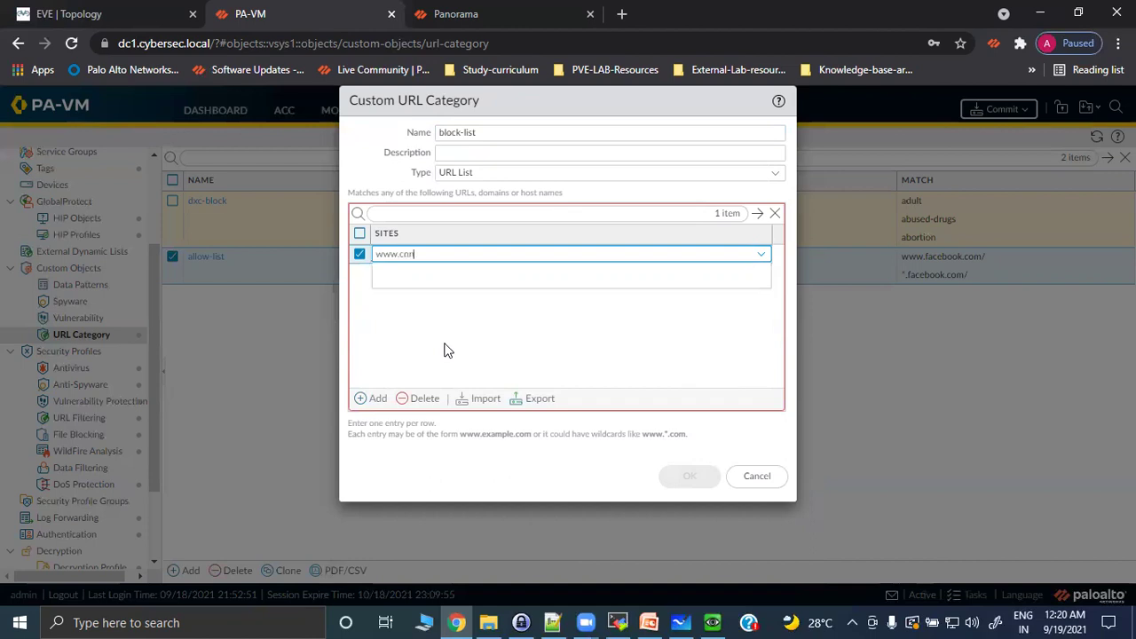
type(".com")
key("Return")
left_click(374, 398)
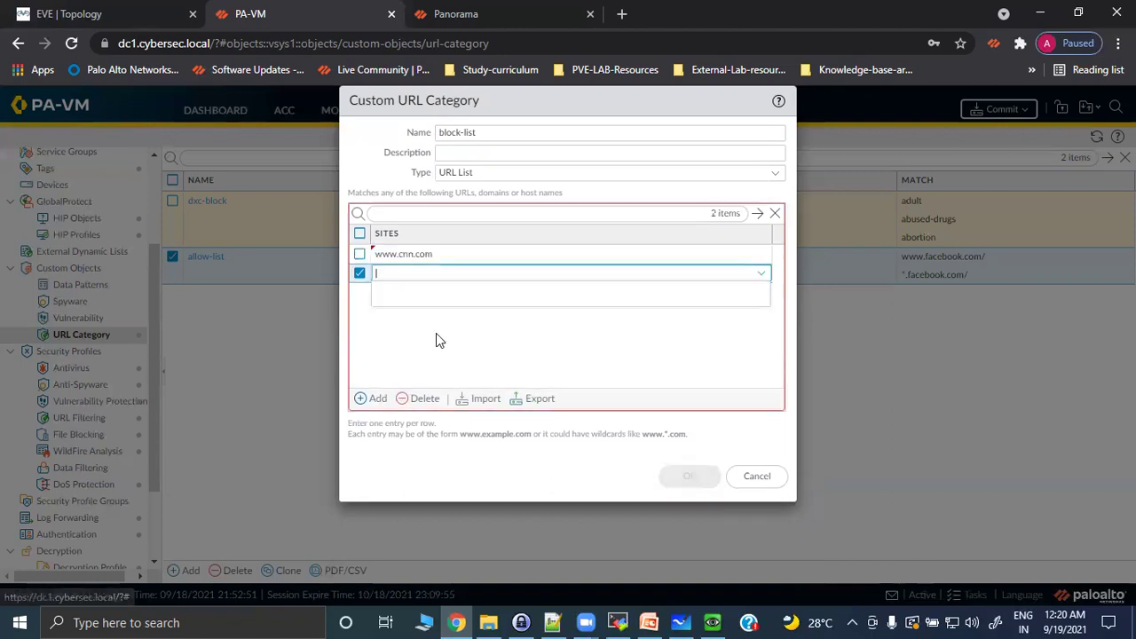
type("www.cnn")
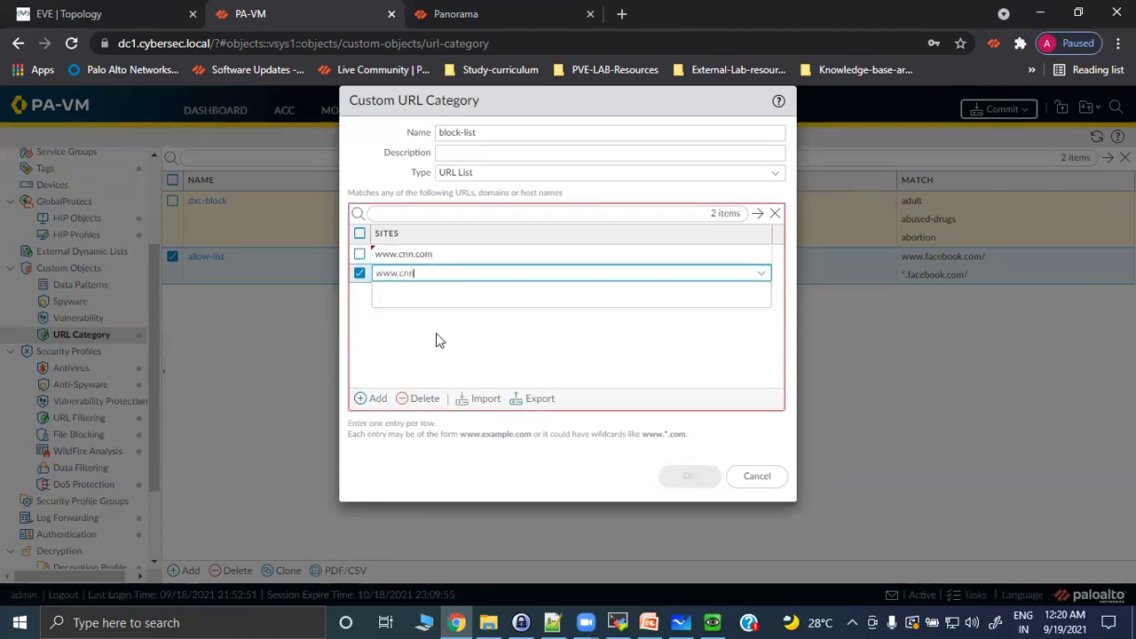
type(".com/")
key("Return")
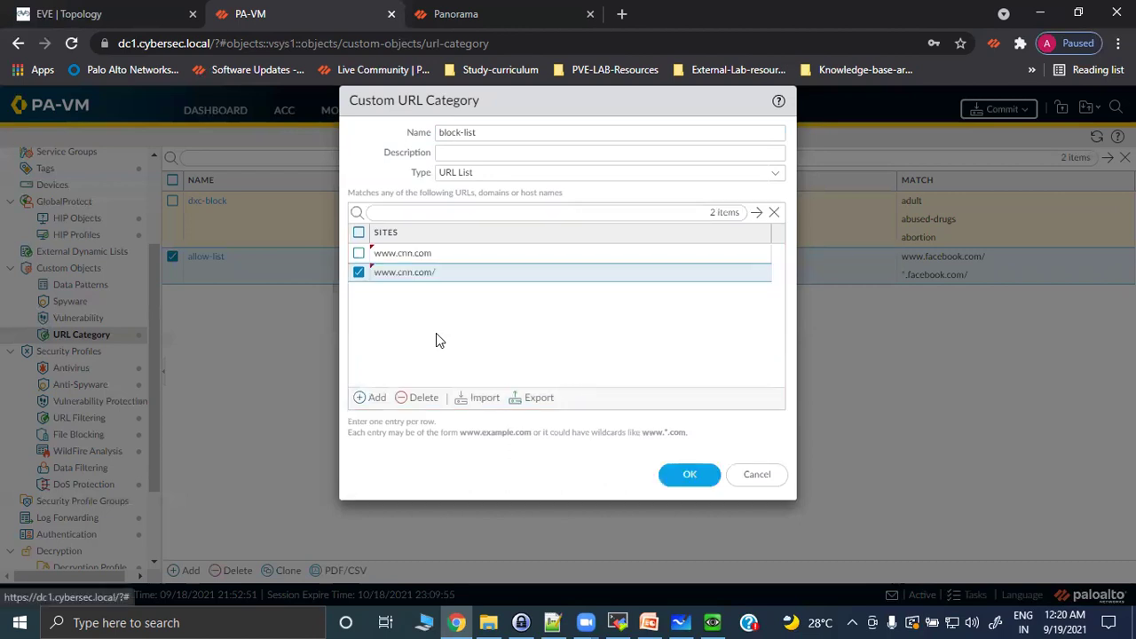
left_click(680, 472)
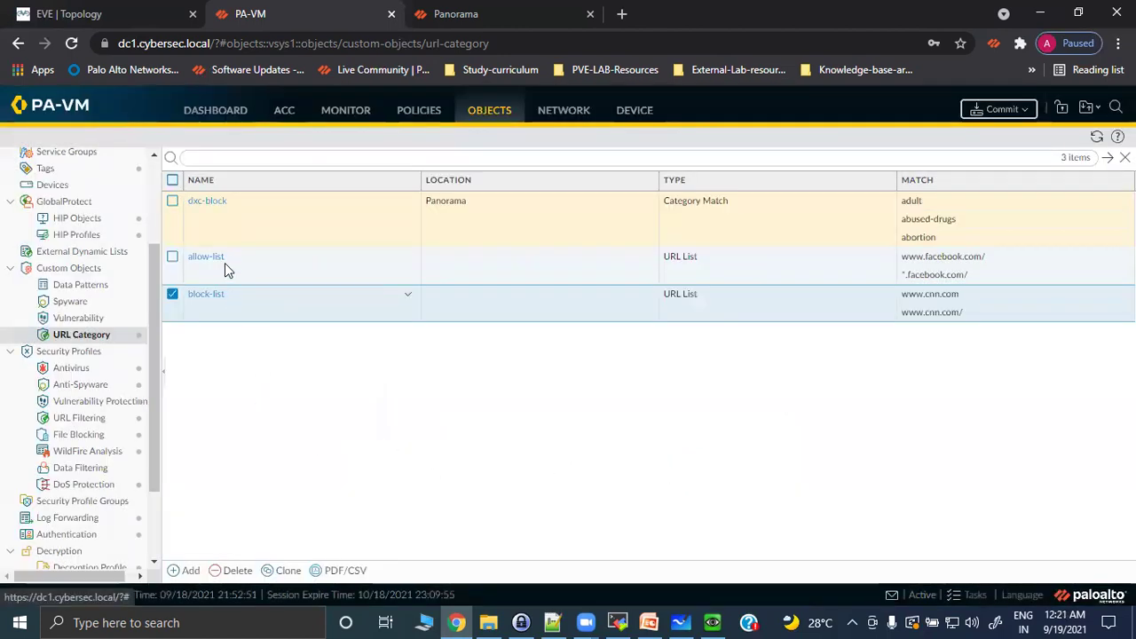
In Custom-block-profile, set allow-list site access and credential submission to allow.
left_click(80, 419)
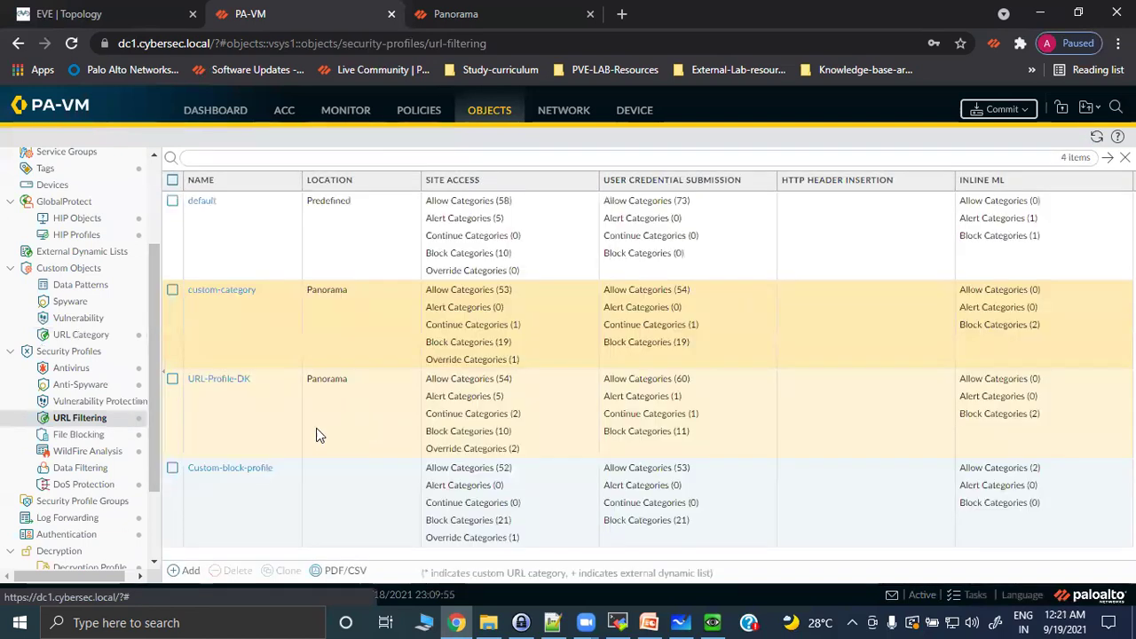
left_click(208, 469)
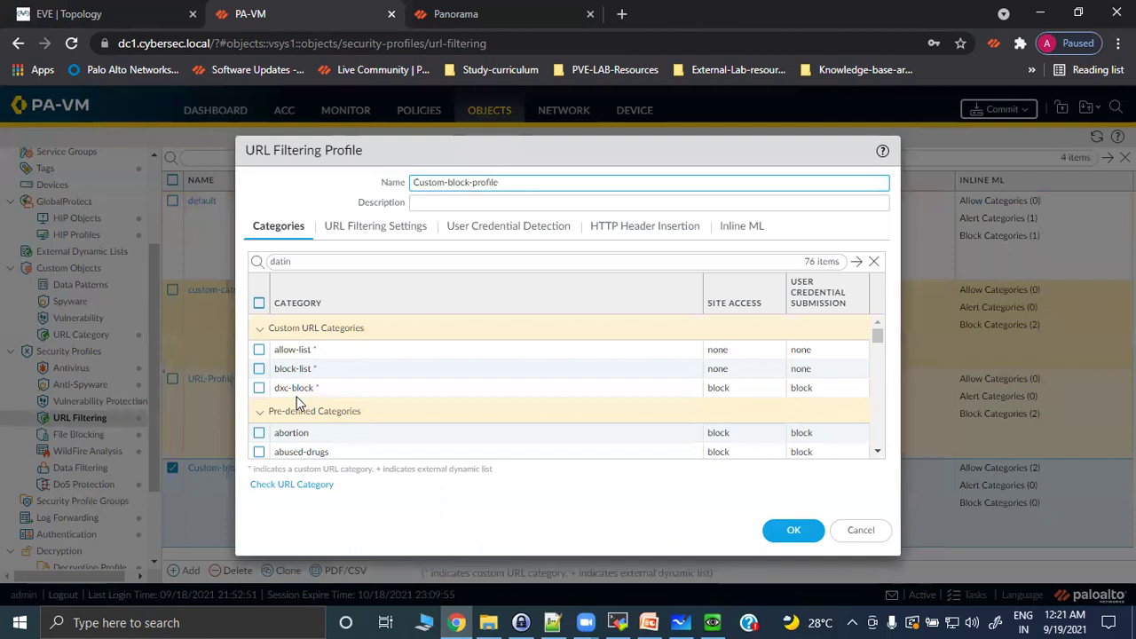
left_click(258, 350)
left_click(750, 349)
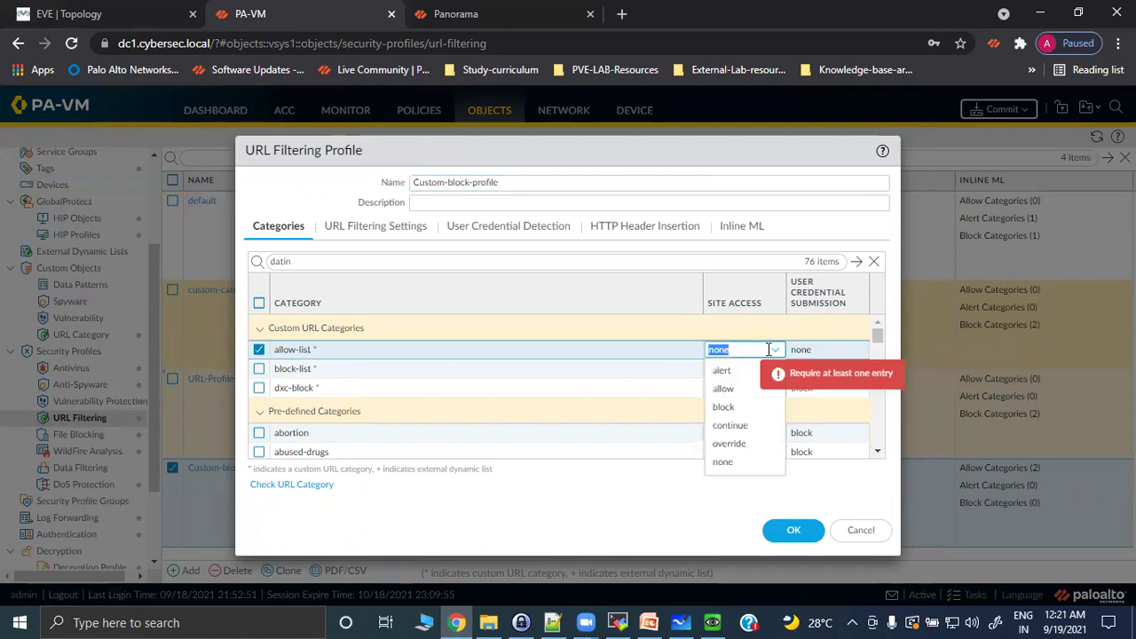
left_click(723, 389)
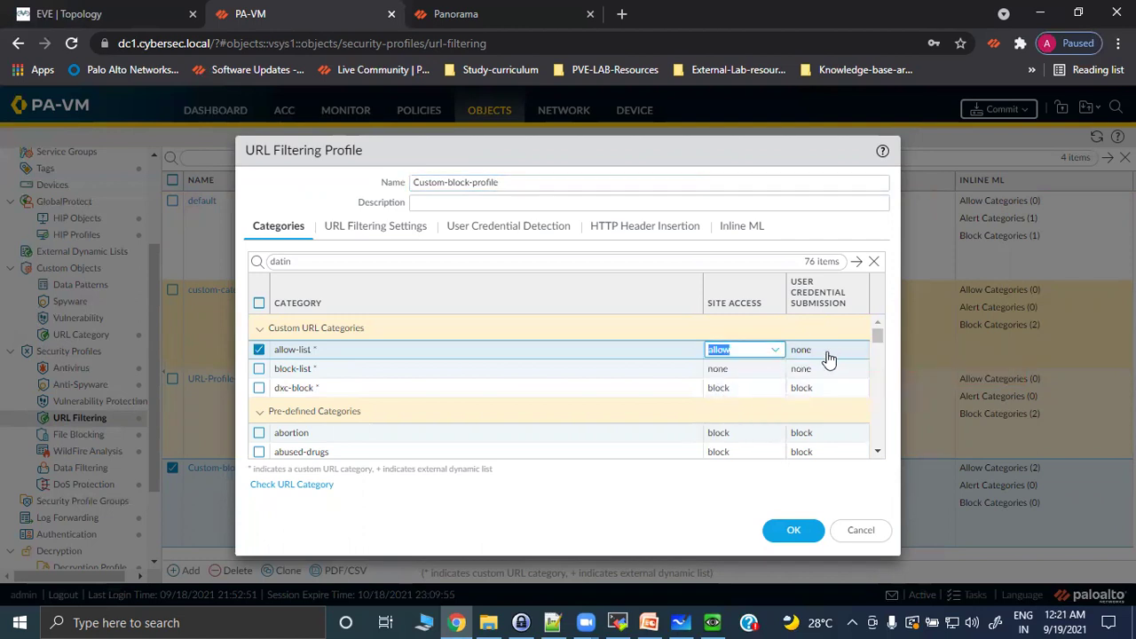
left_click(828, 358)
left_click(809, 389)
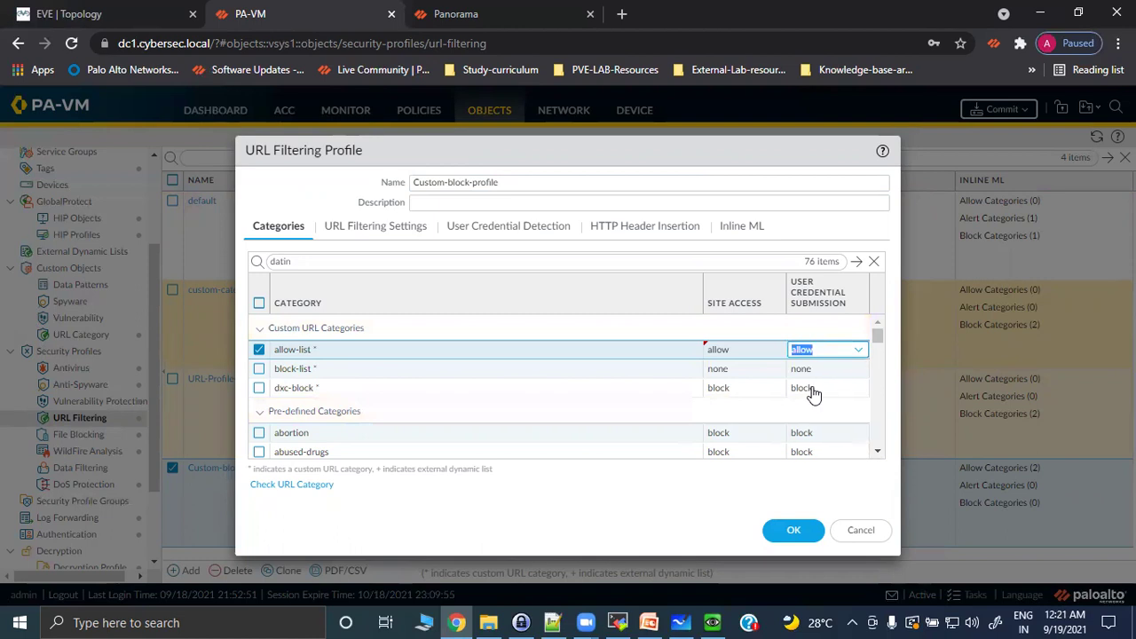
Set block-list site access to block, save the profile, and begin a commit.
left_click(259, 368)
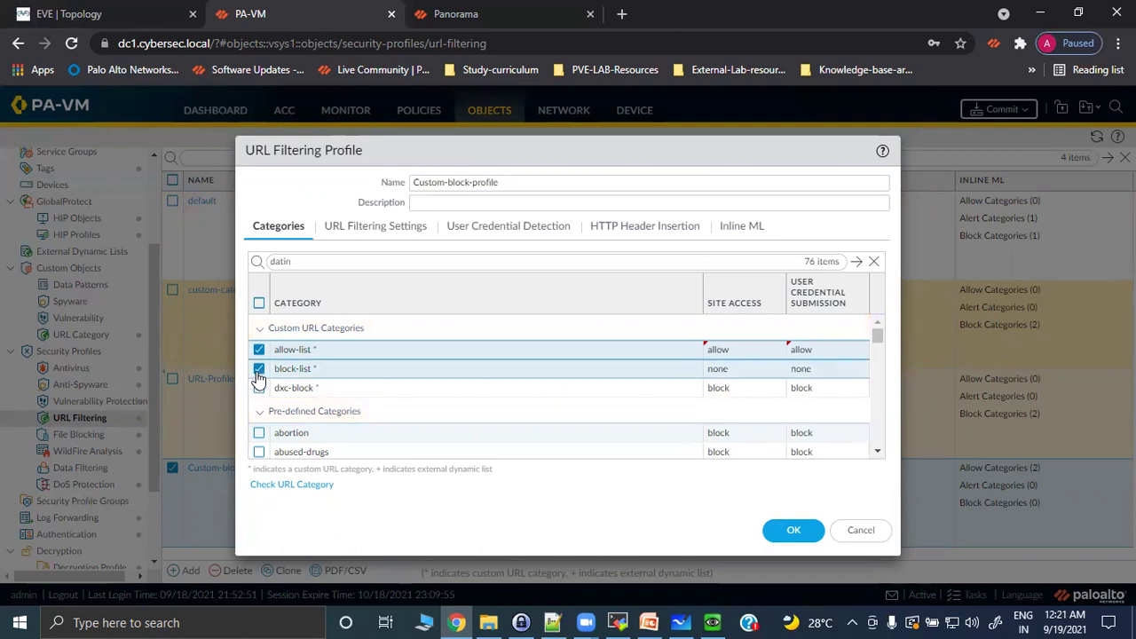
left_click(739, 375)
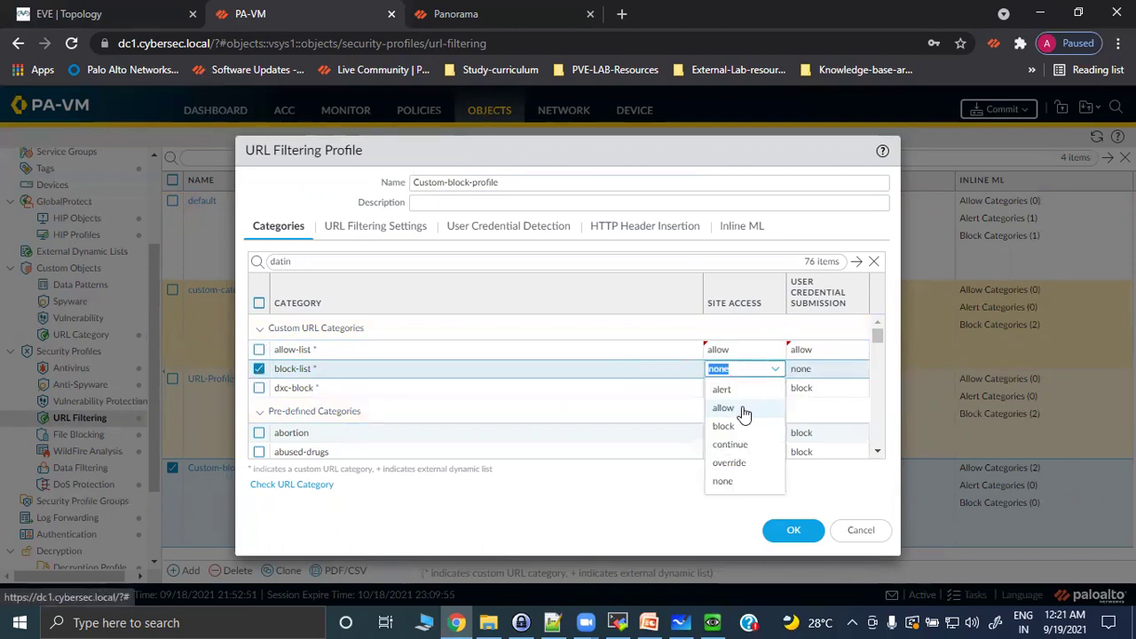
left_click(726, 429)
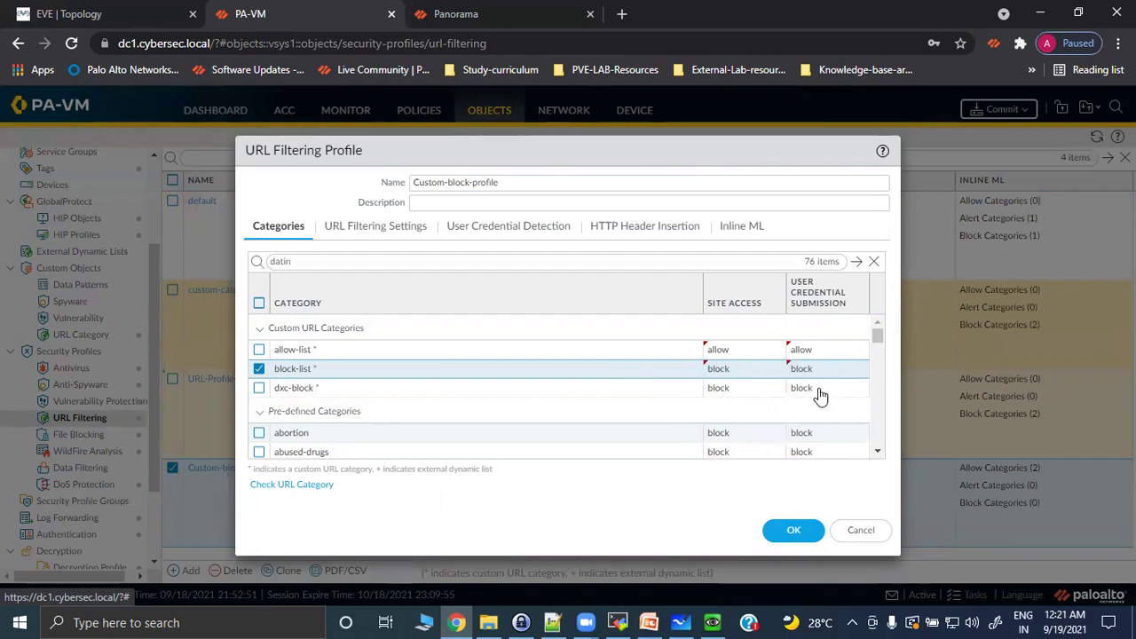
left_click(798, 530)
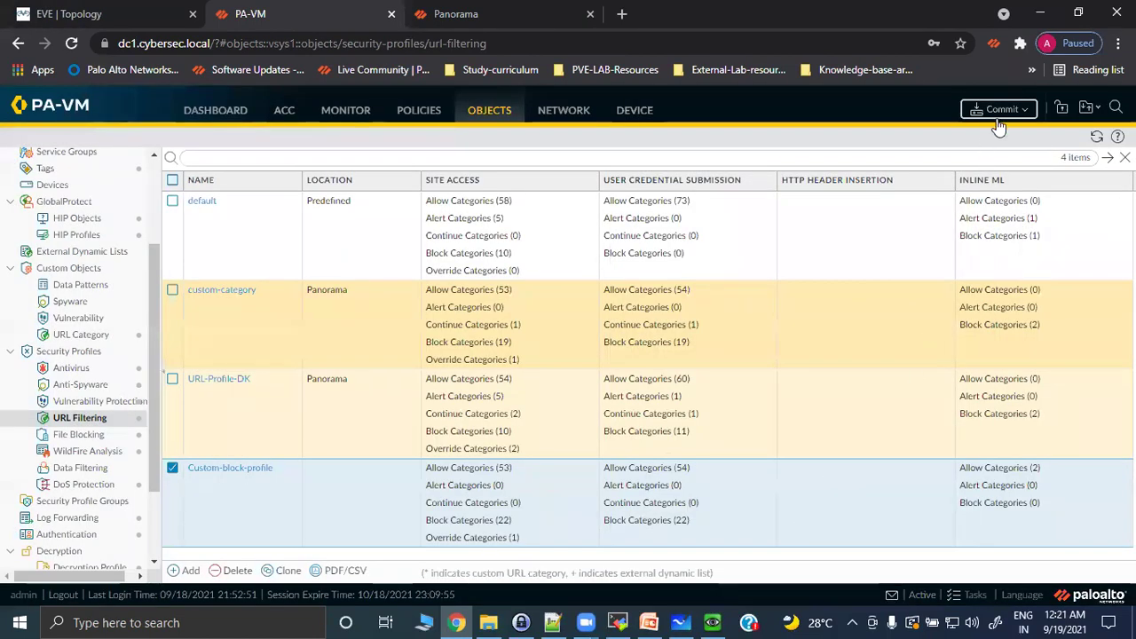
left_click(999, 120)
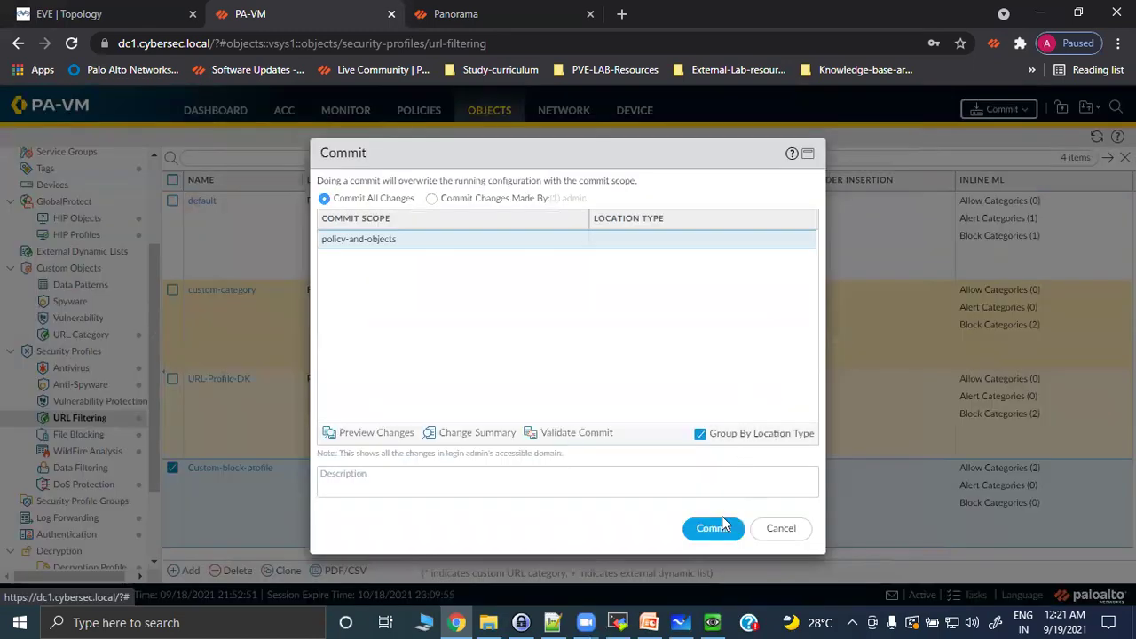
left_click(714, 529)
left_click(713, 622)
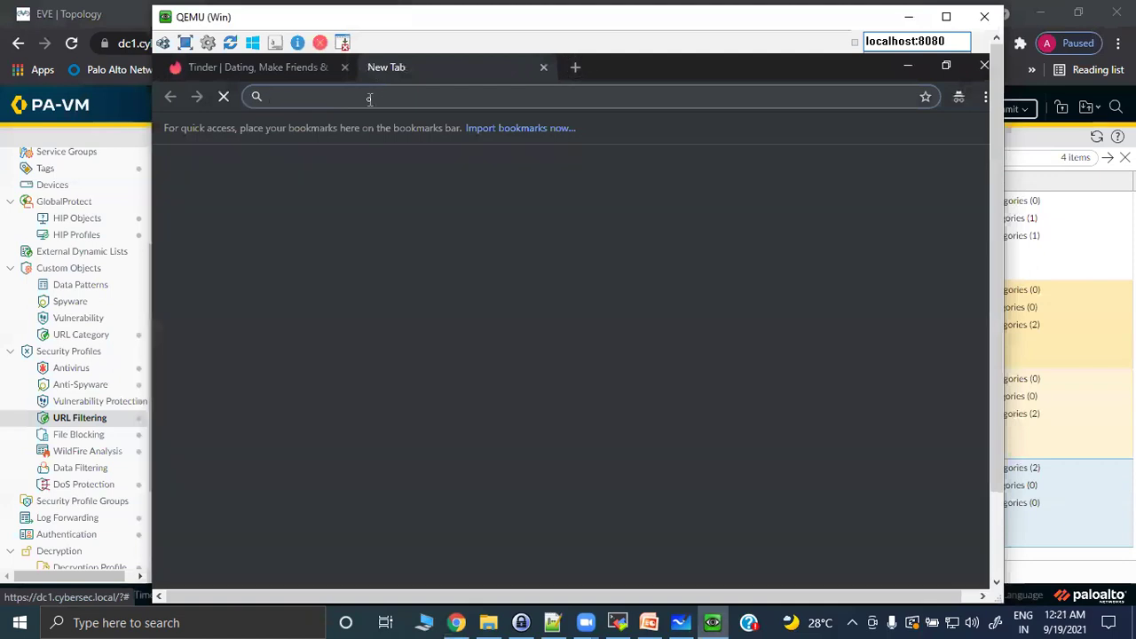
type("https")
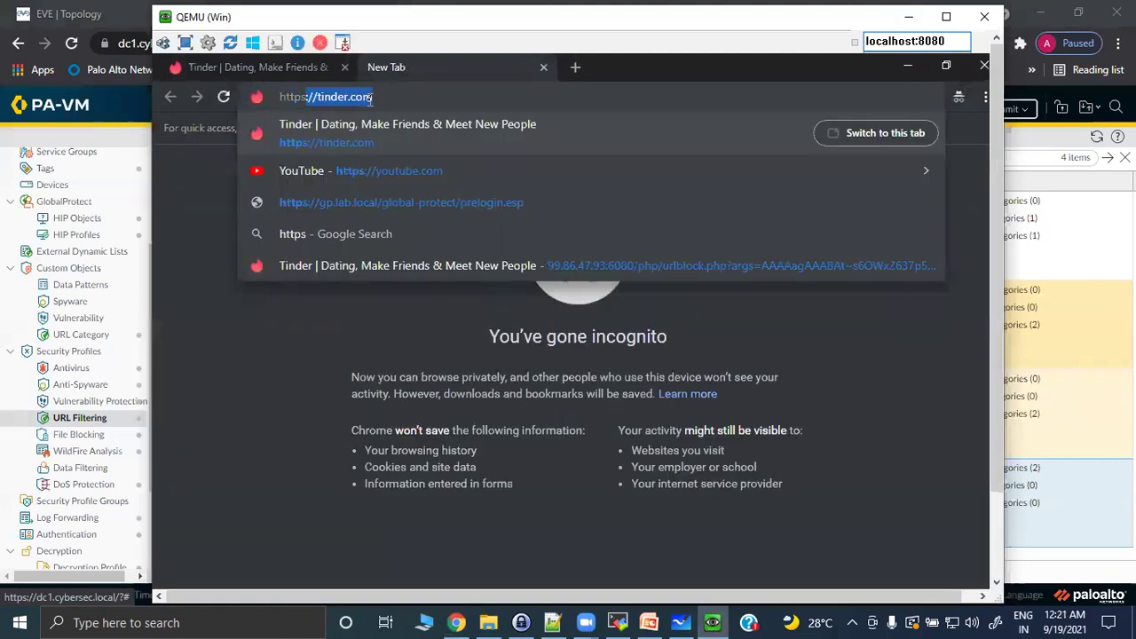
type("://edition.cnn.")
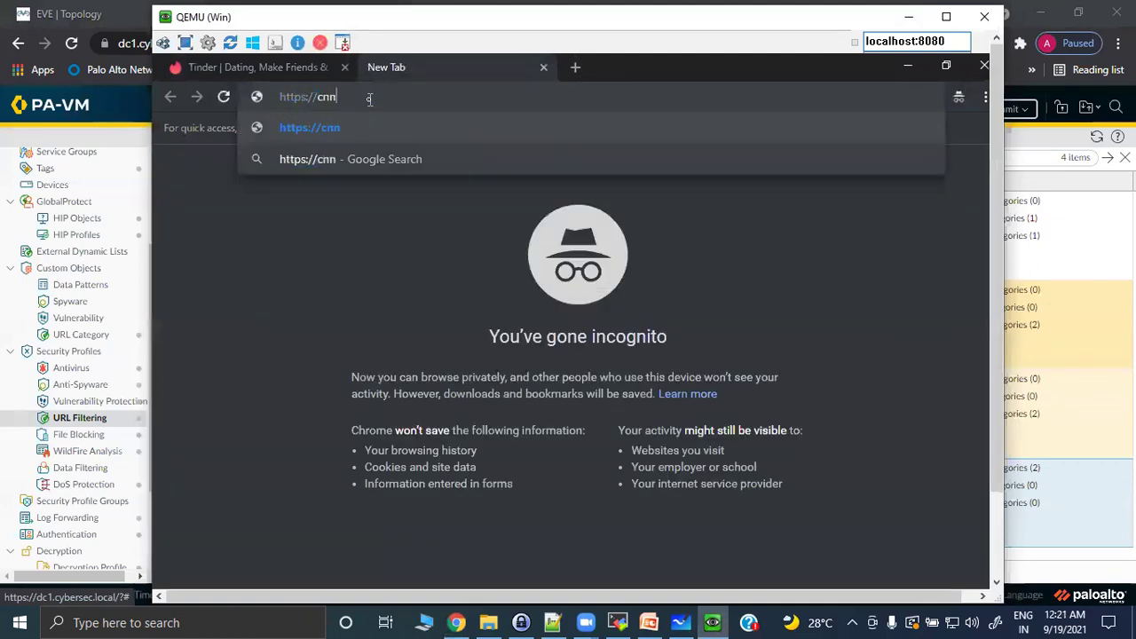
type("com")
key("Return")
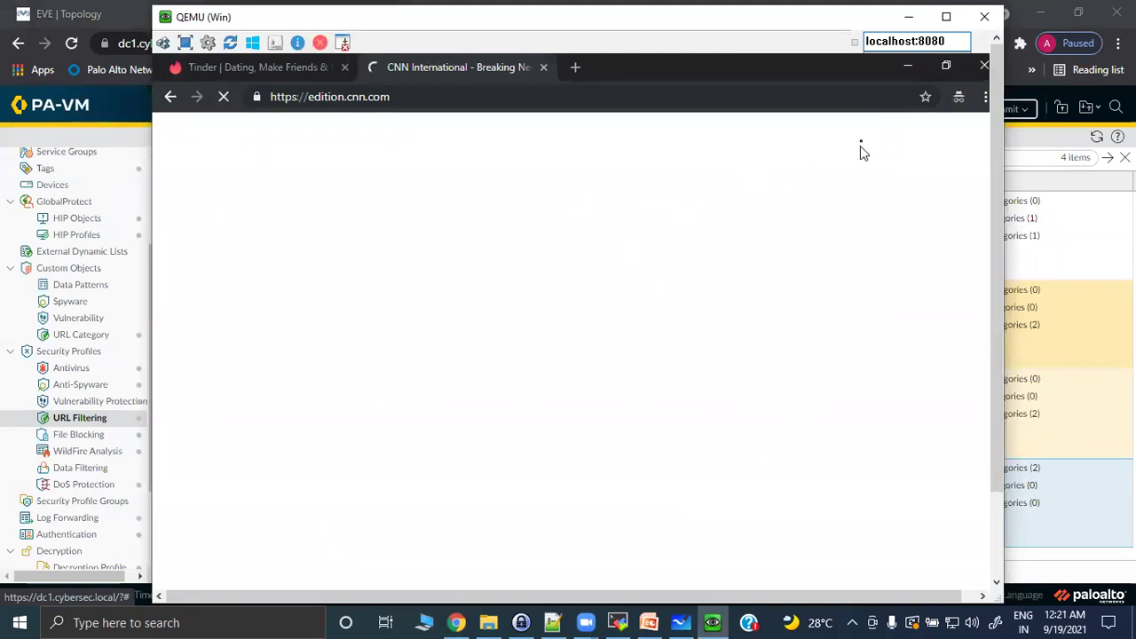
left_click_drag(883, 17, 834, 131)
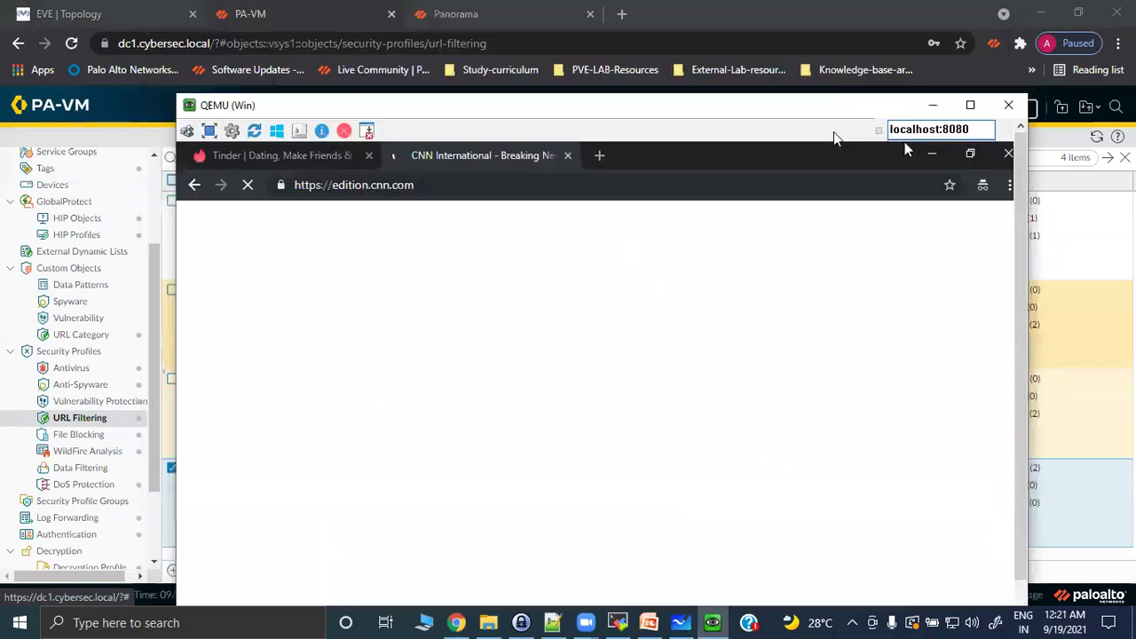
left_click(598, 156)
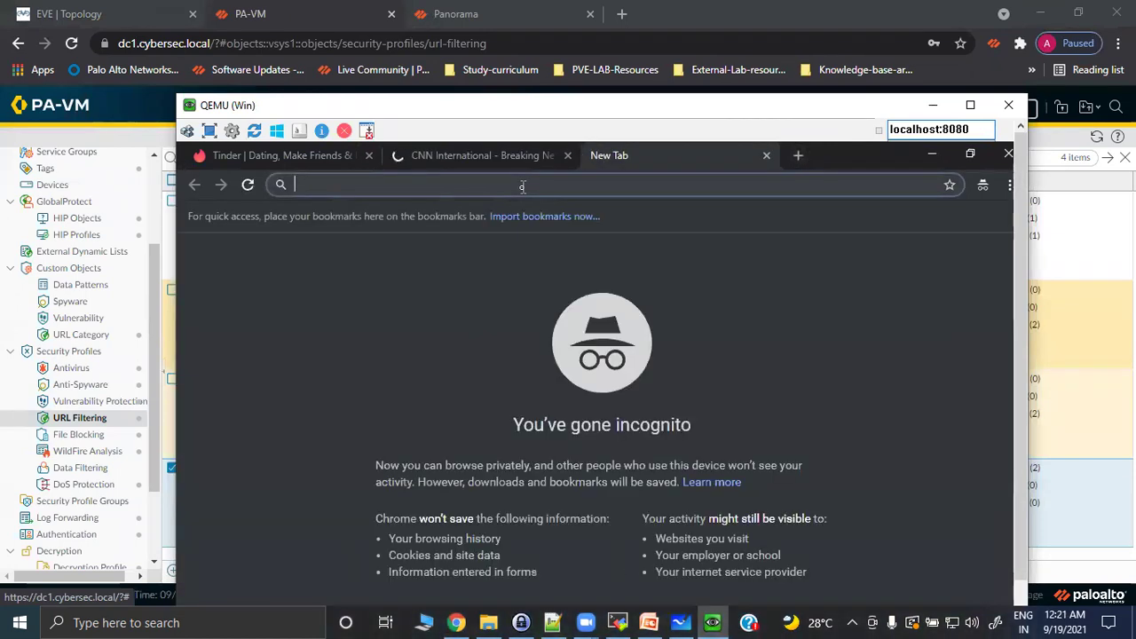
type("https://")
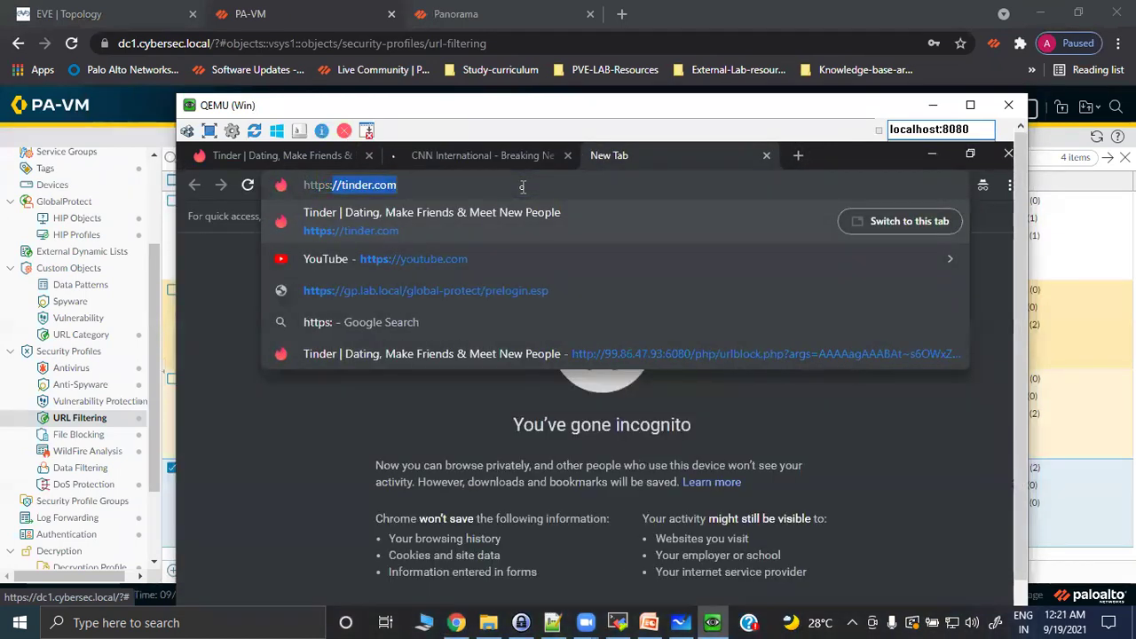
type("facebook")
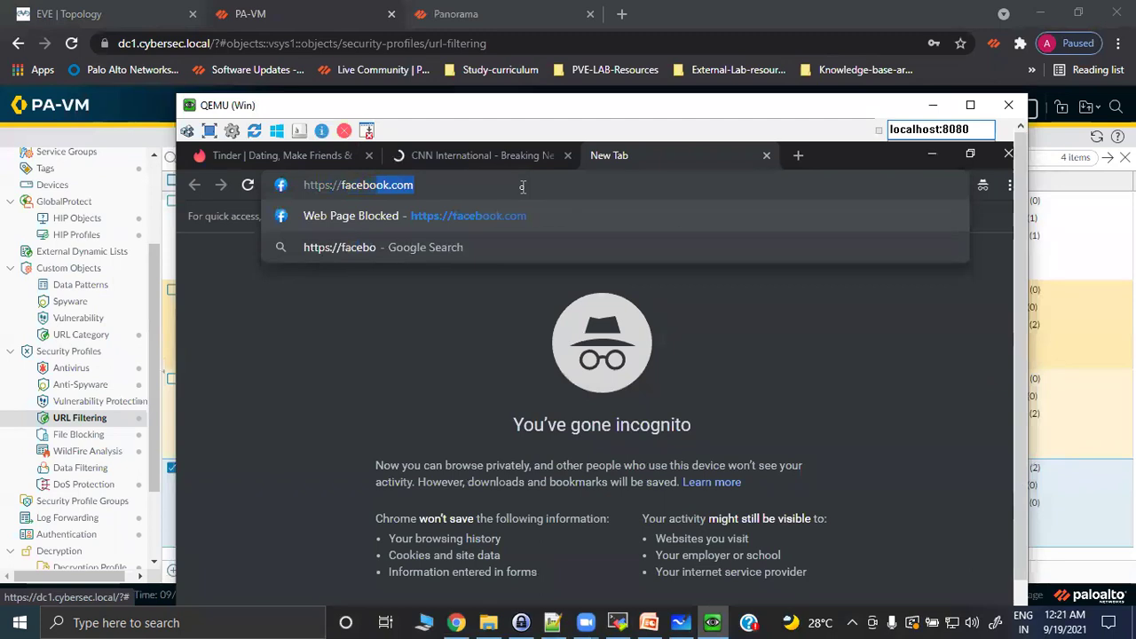
type(".com")
key("Return")
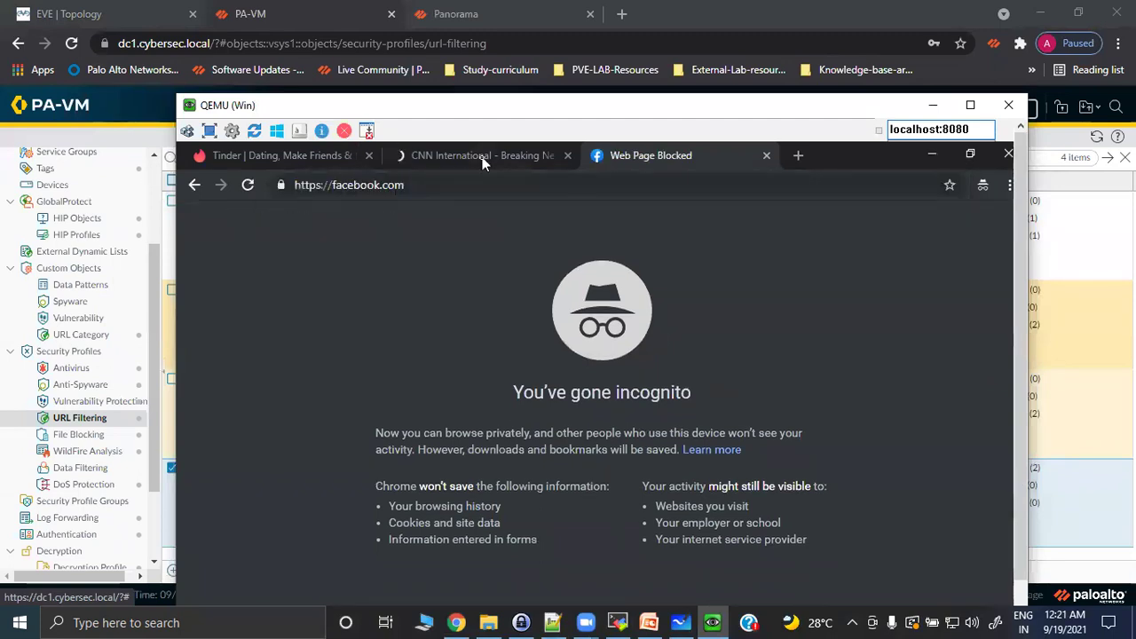
key("ctrl+shift+Tab")
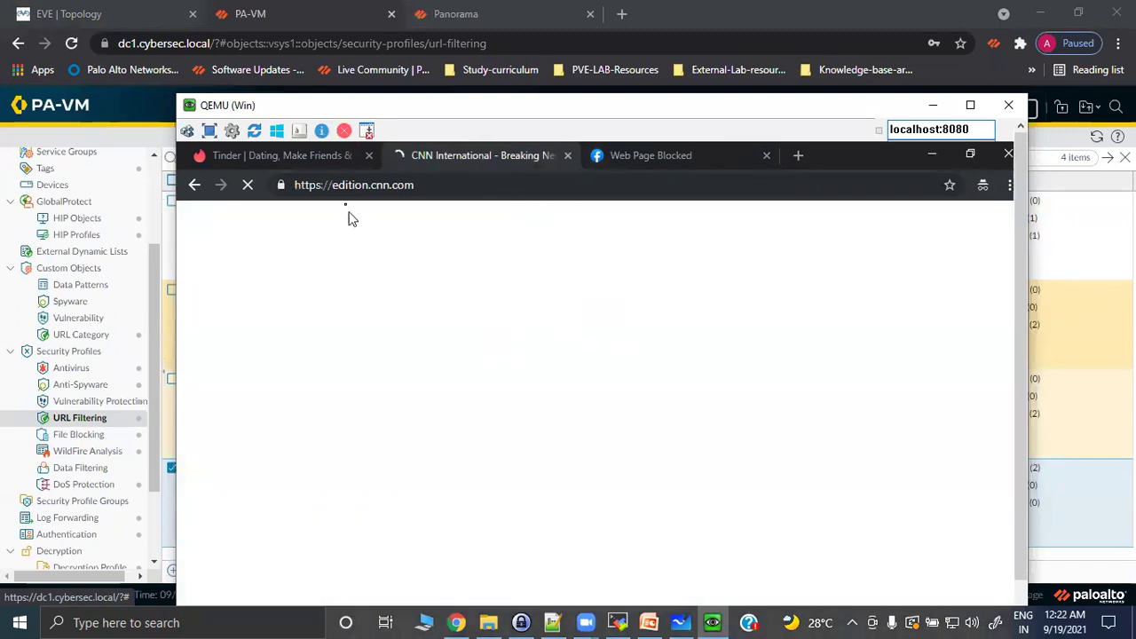
Let CNN International finish loading, then hide the VM to view the commit result.
double_click(335, 185)
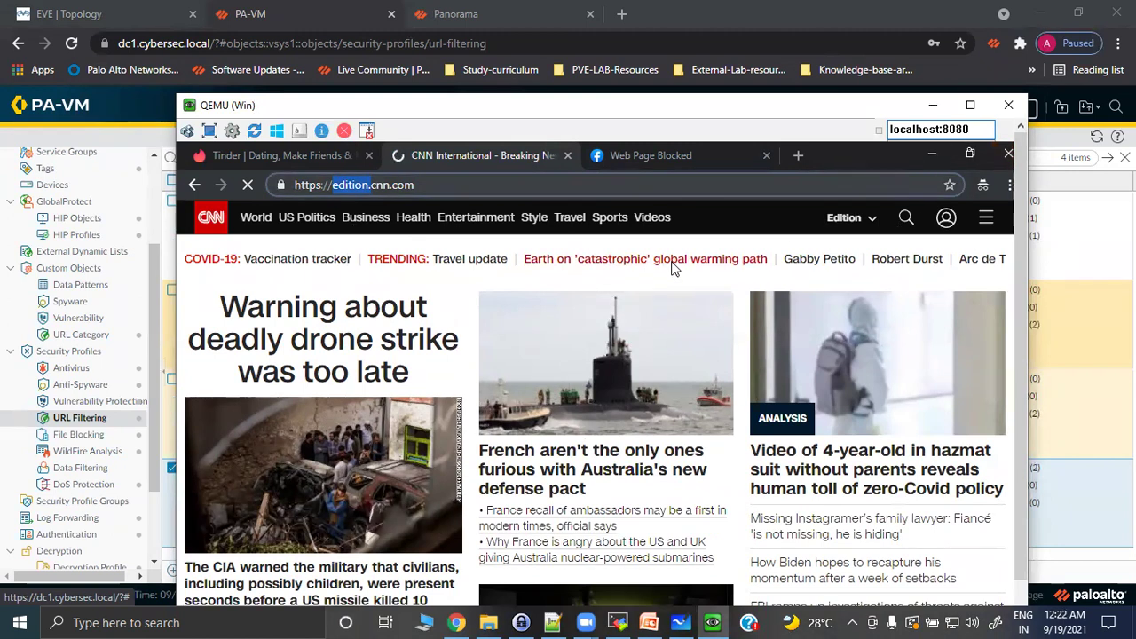
left_click(932, 108)
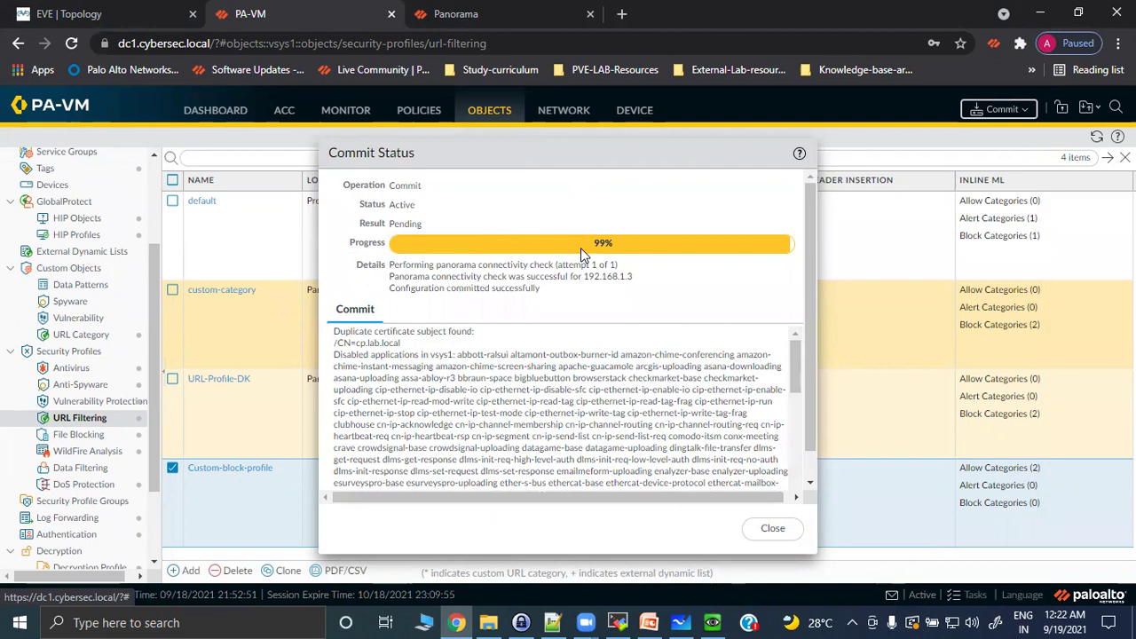
left_click(772, 528)
key("alt+Tab")
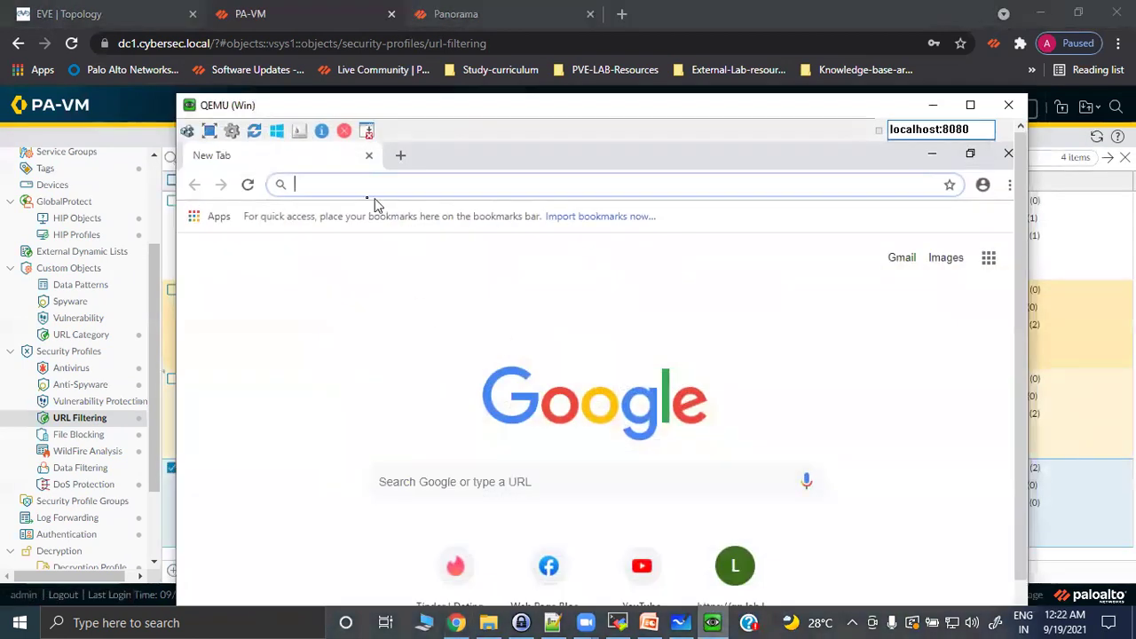
left_click(1009, 186)
left_click(897, 253)
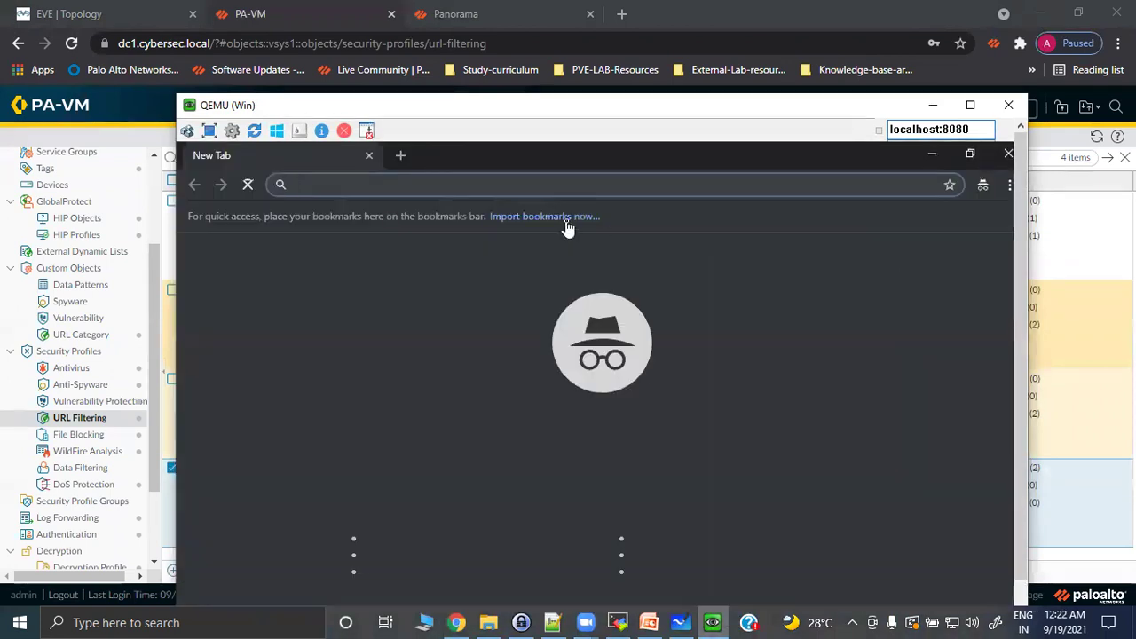
type("https://")
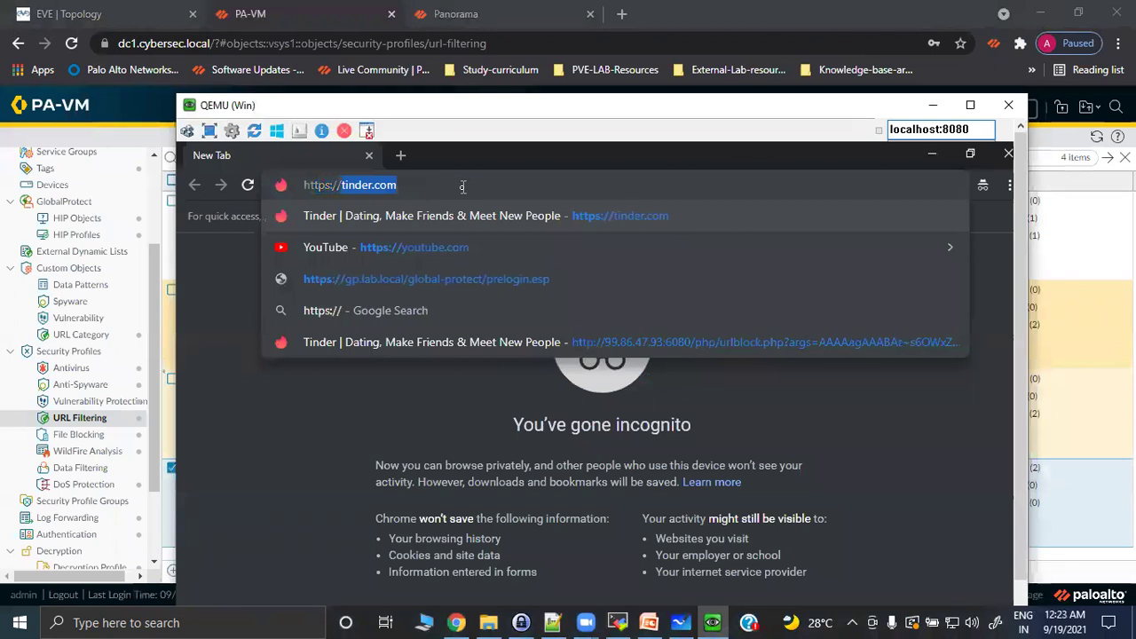
type("facebook.com")
key("Return")
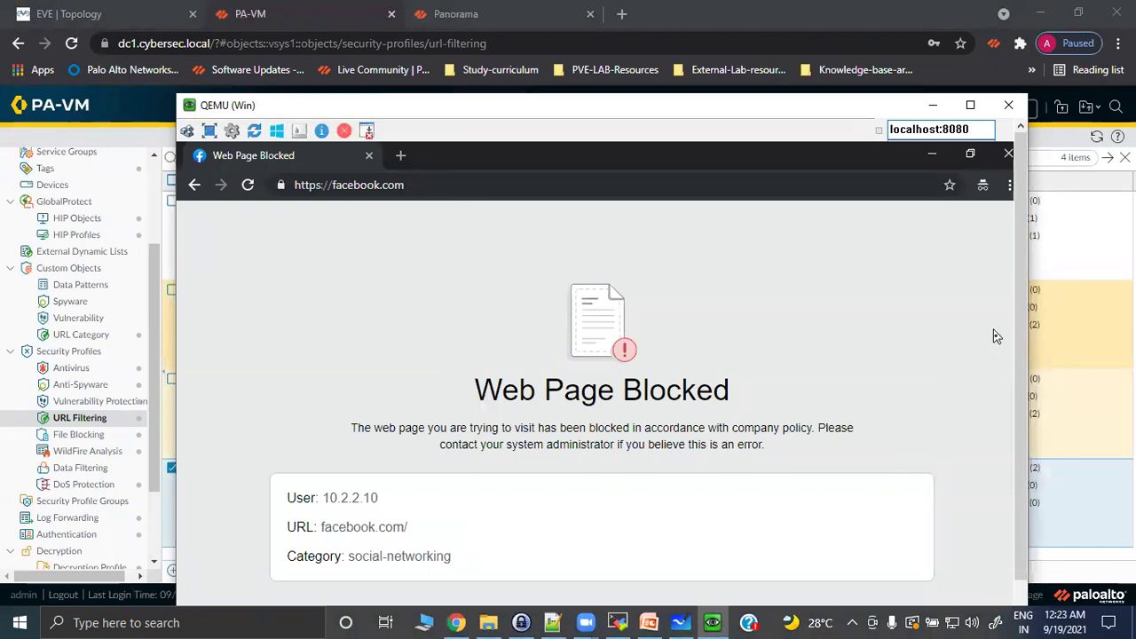
left_click_drag(1020, 365, 1020, 444)
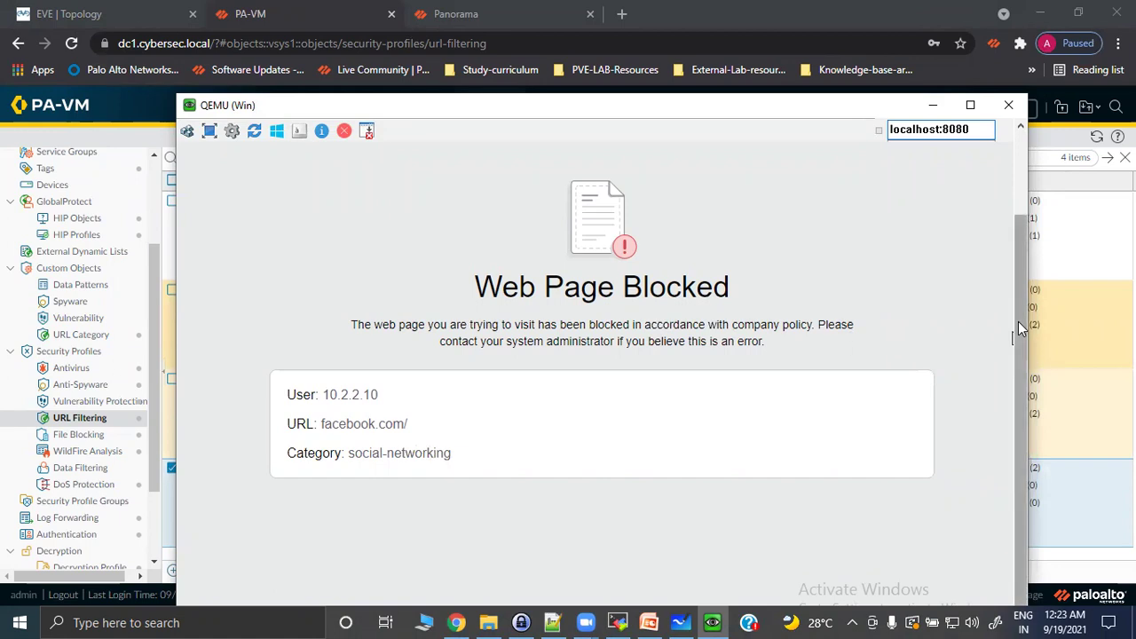
left_click_drag(1018, 321, 1007, 207)
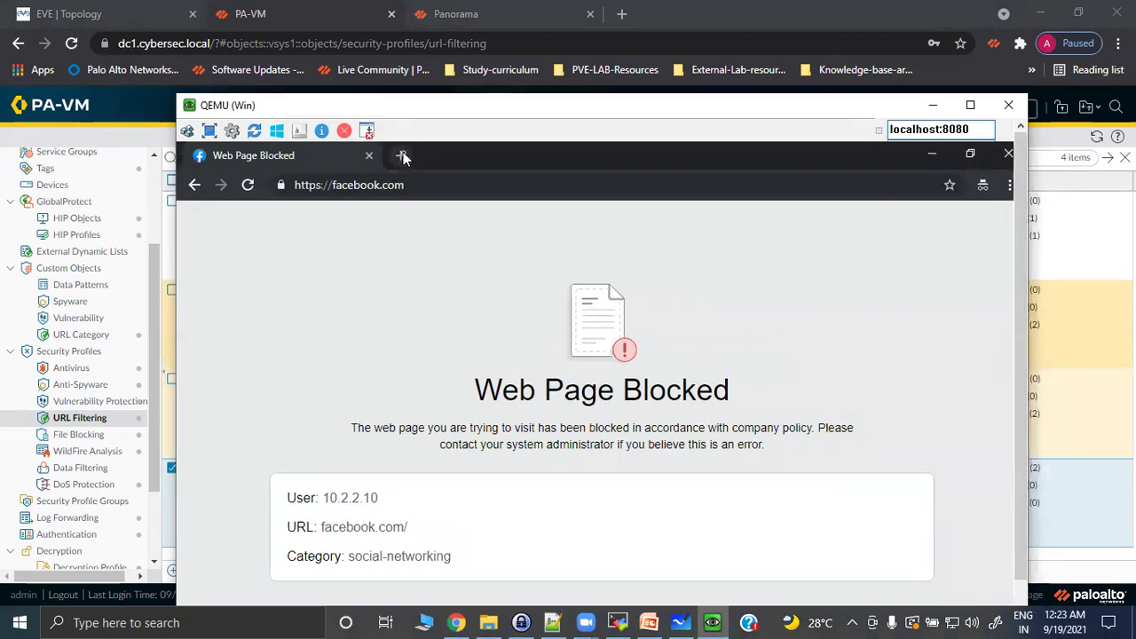
left_click(400, 156)
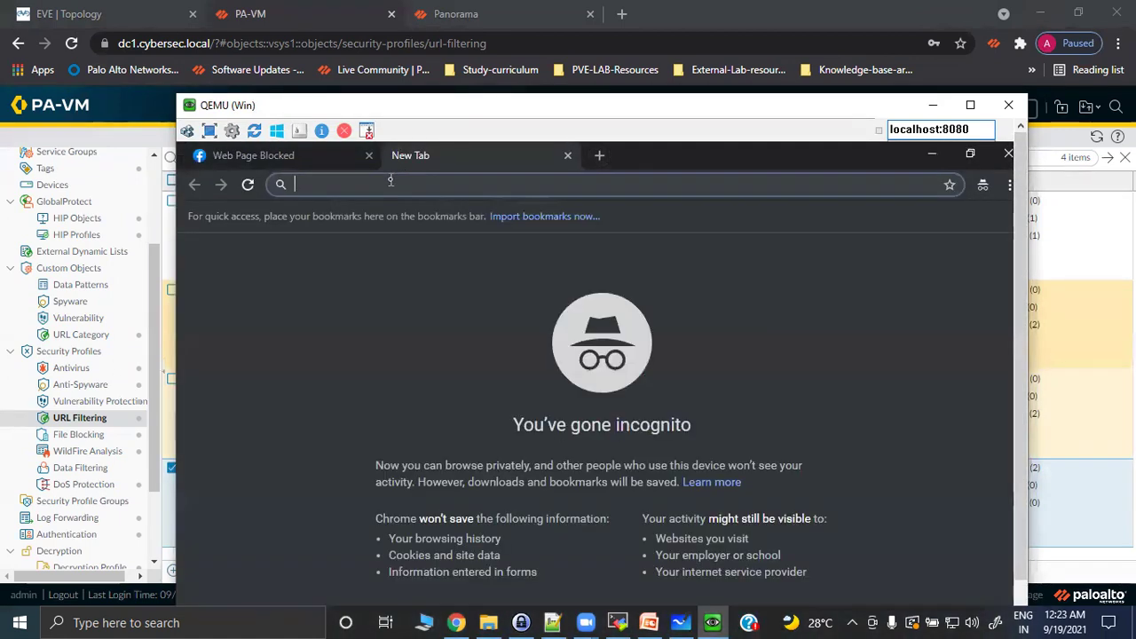
type("https://")
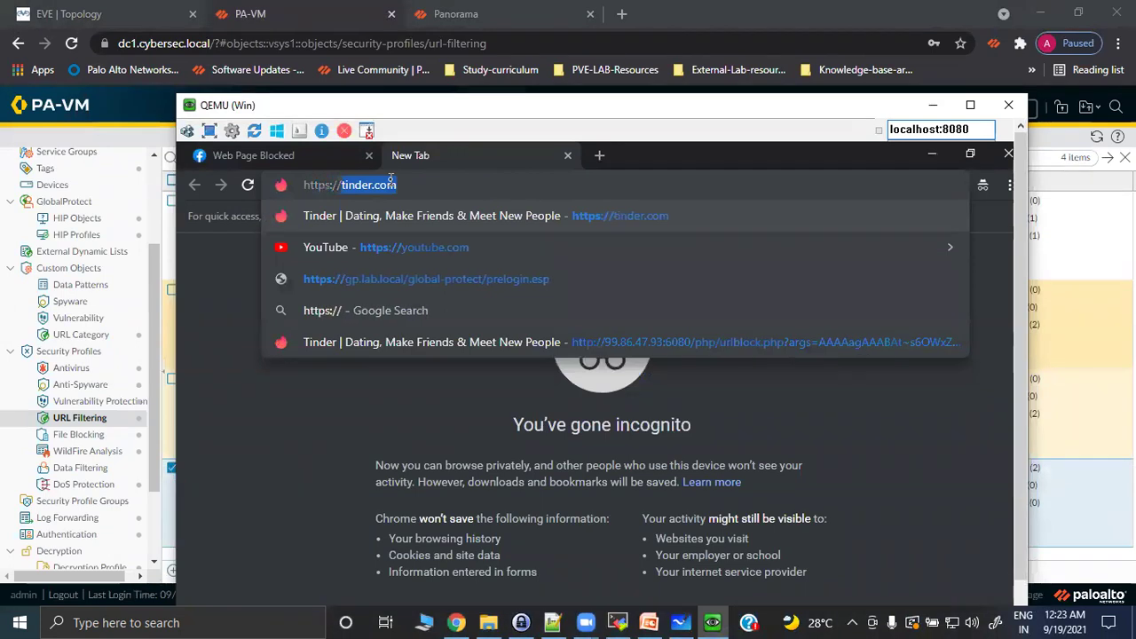
type("cc")
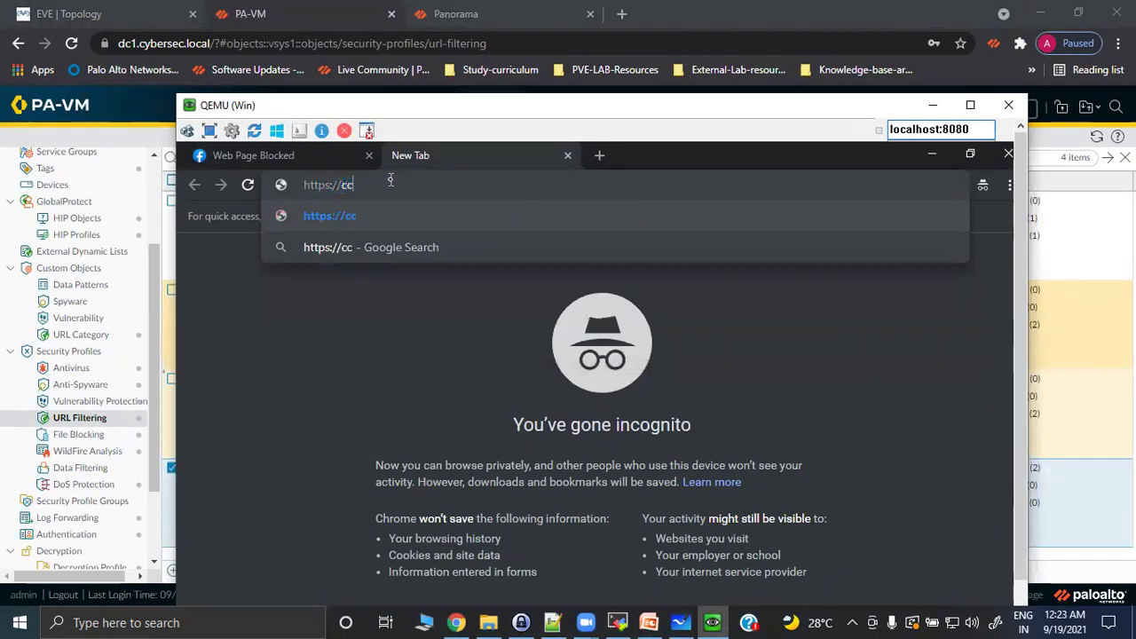
type("nn")
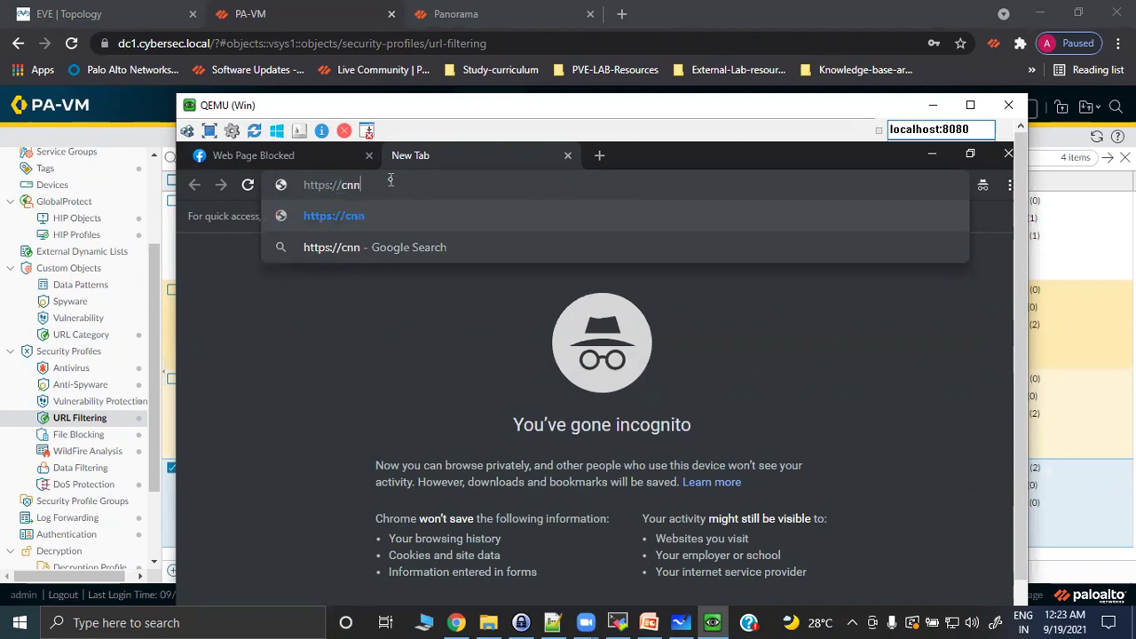
key("BackSpace")
key("BackSpace")
key("BackSpace")
type("www")
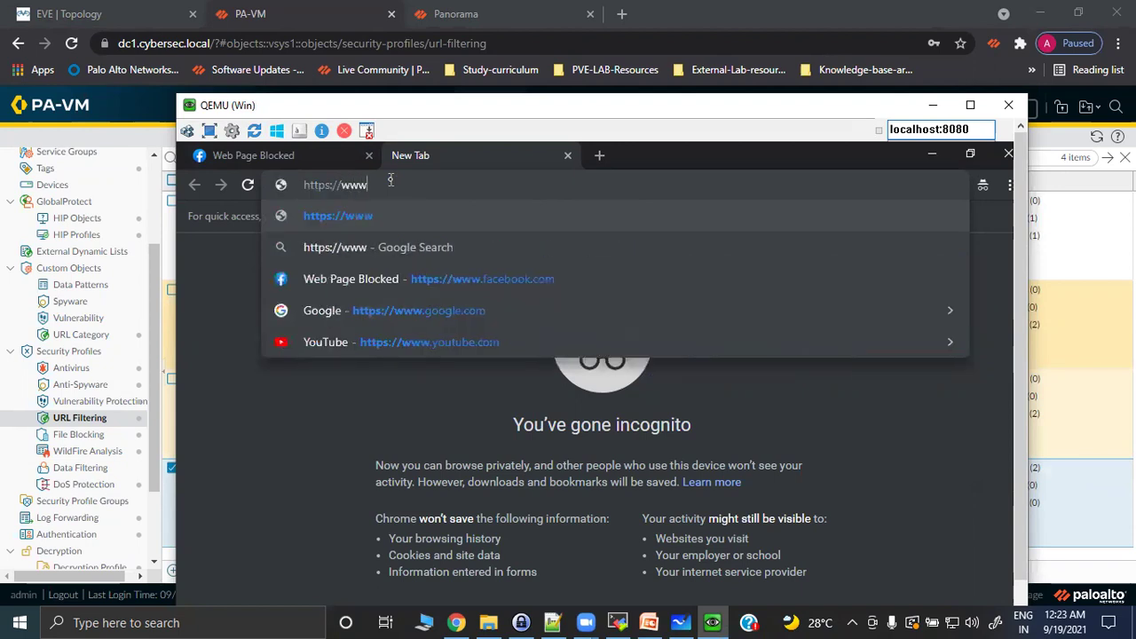
type(".cnn")
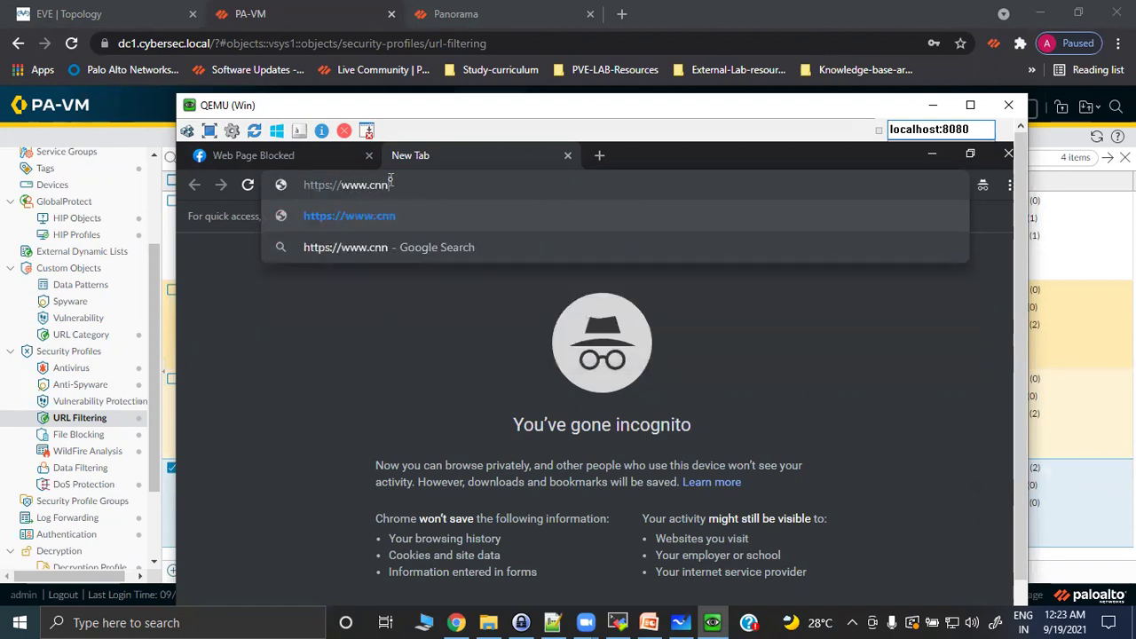
type(".com")
key("Return")
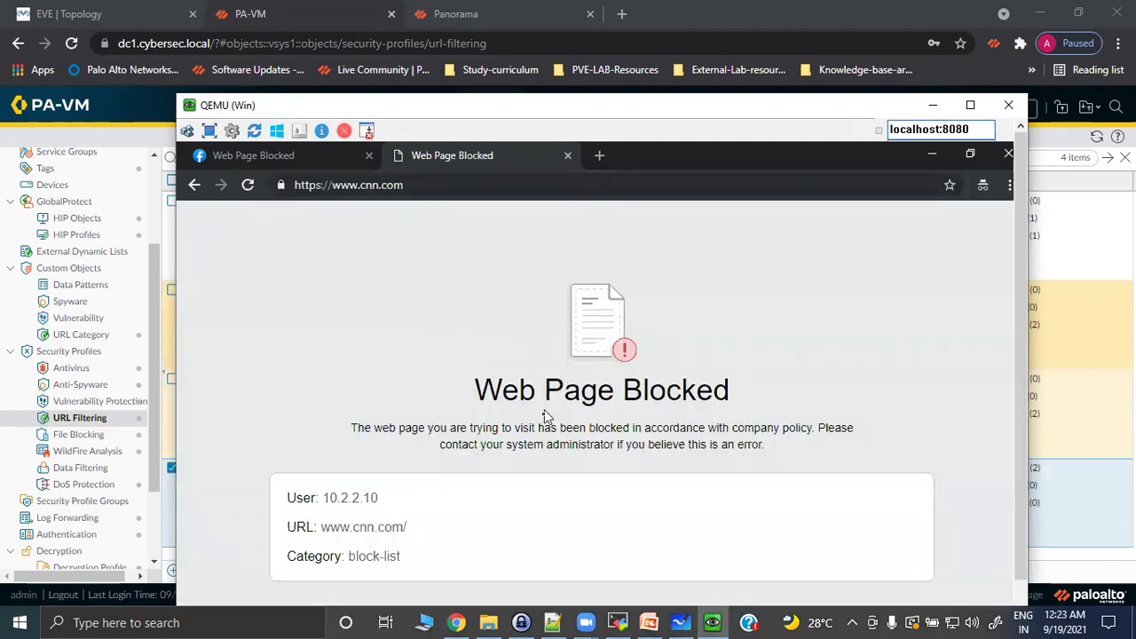
left_click_drag(346, 556, 411, 557)
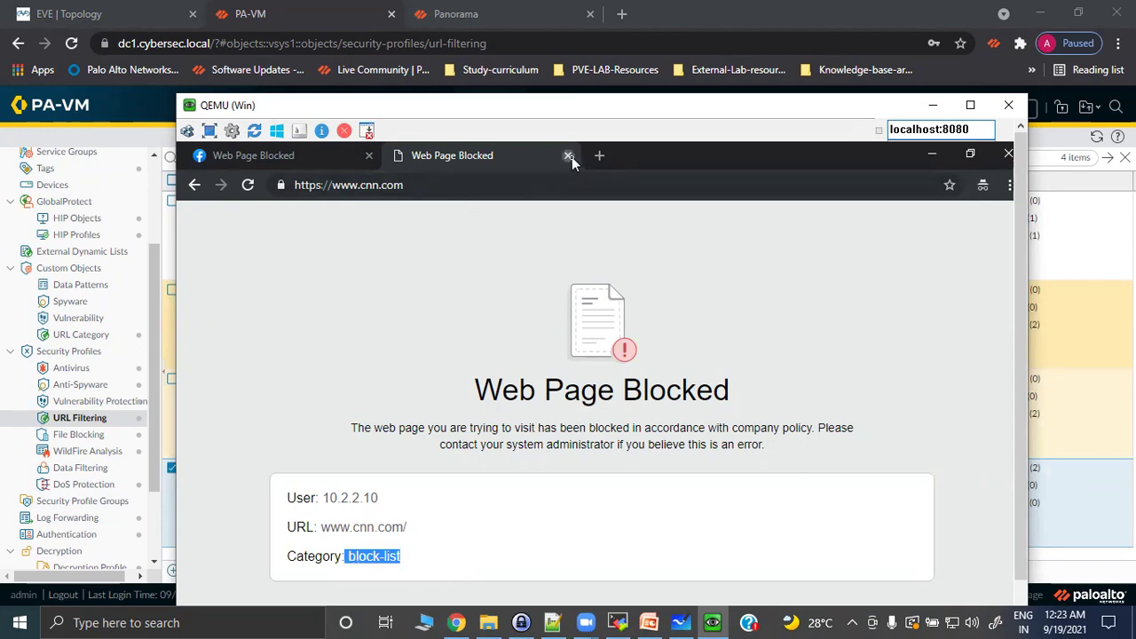
left_click(569, 156)
left_click(335, 188)
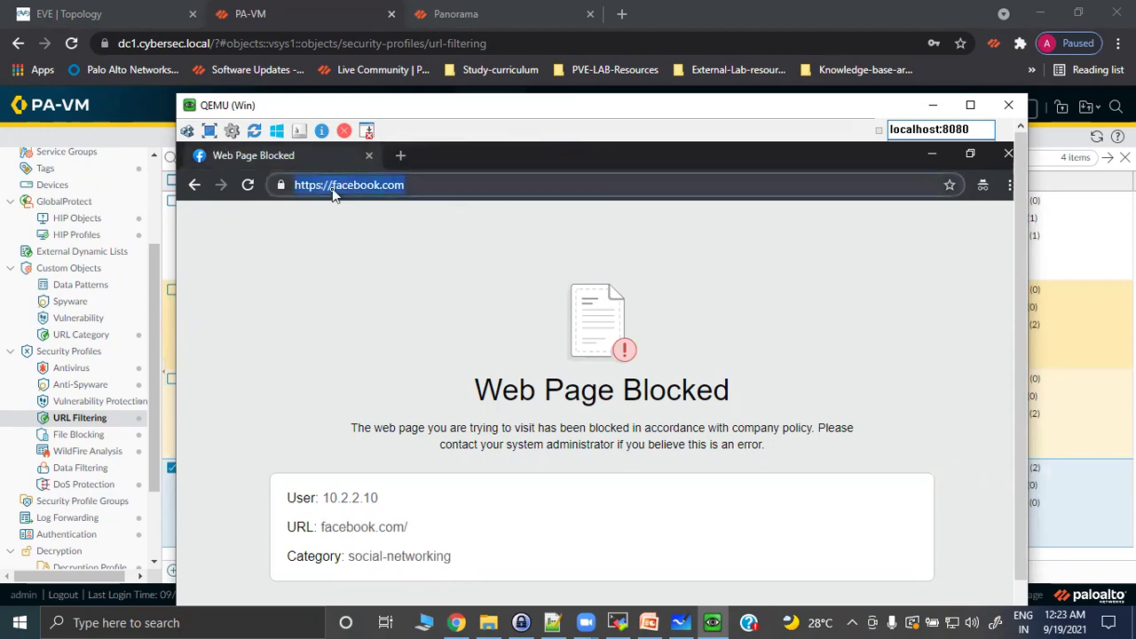
left_click(333, 188)
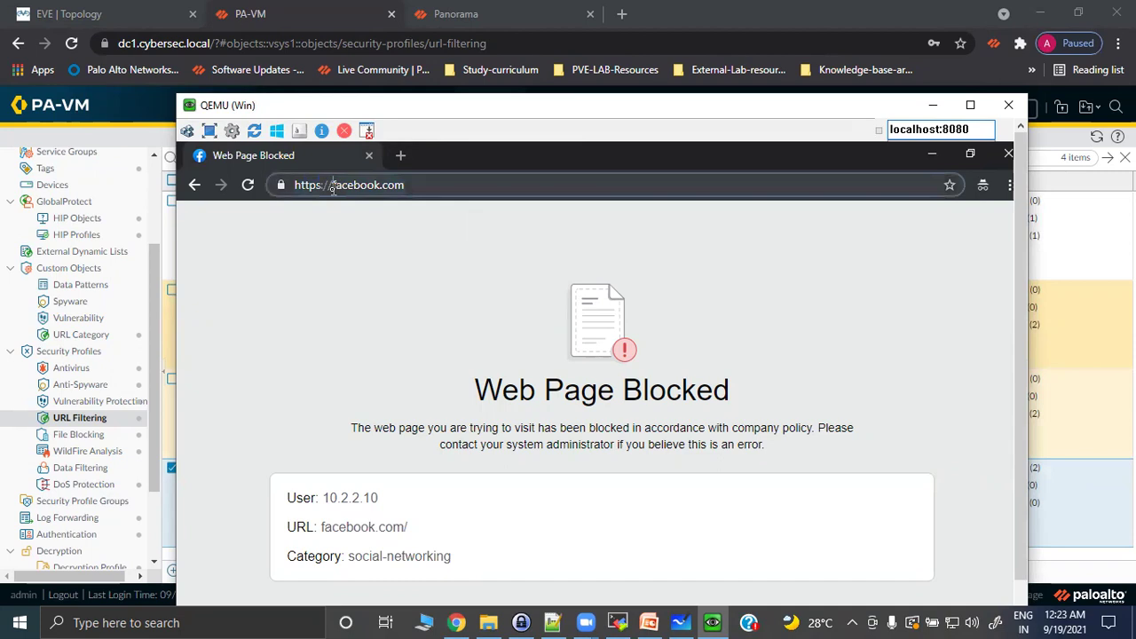
type("www.")
key("Return")
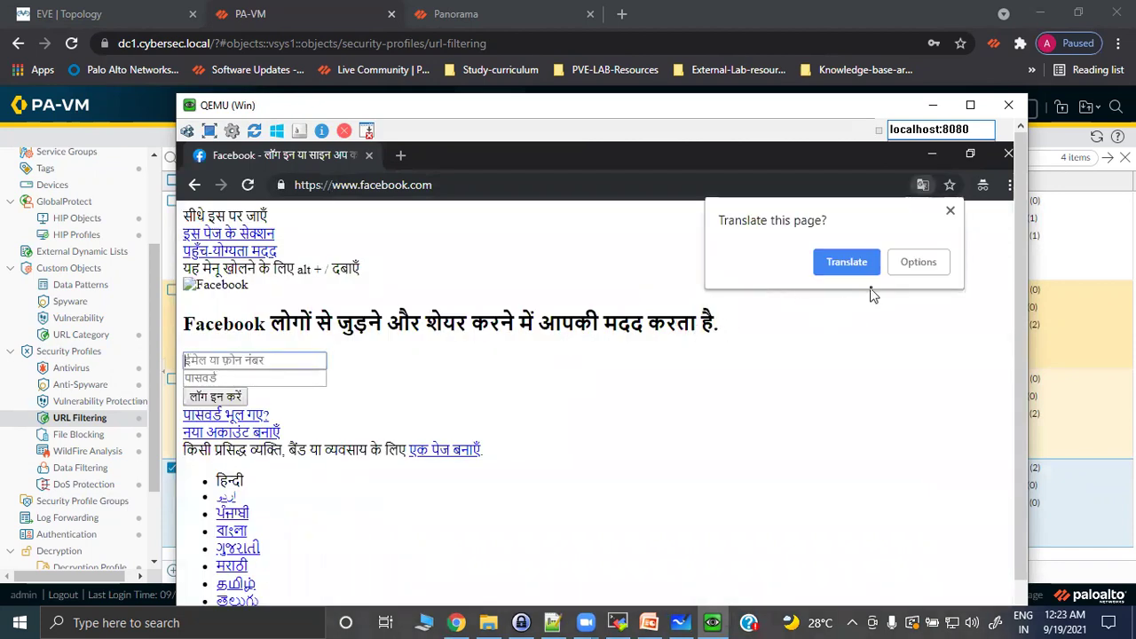
left_click(949, 210)
scroll(560, 438, "down", 6)
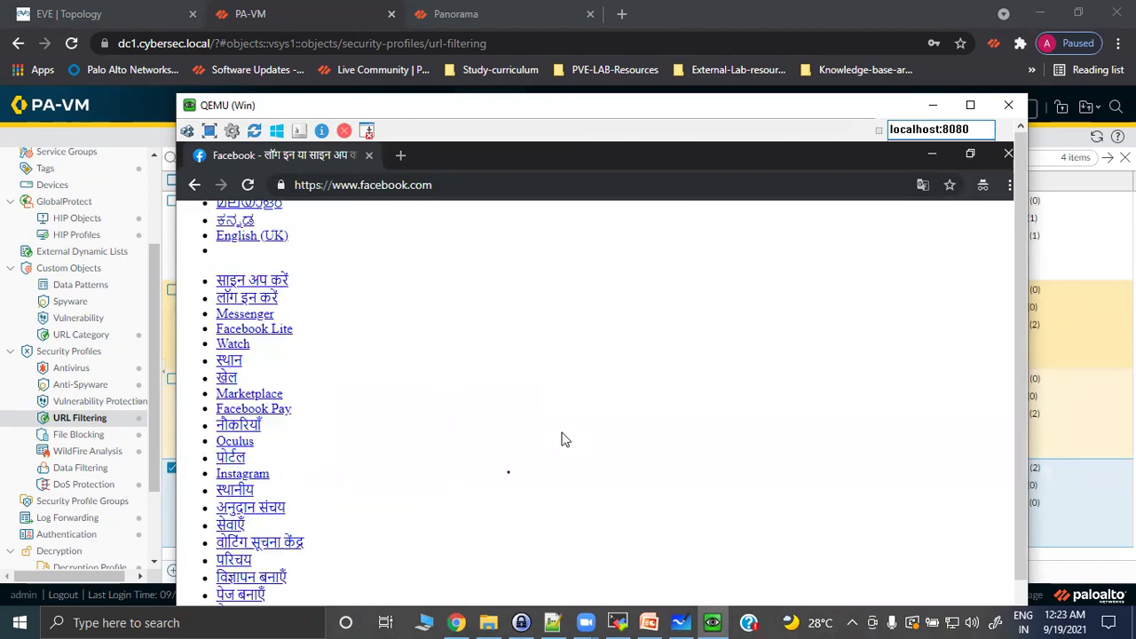
scroll(505, 462, "up", 8)
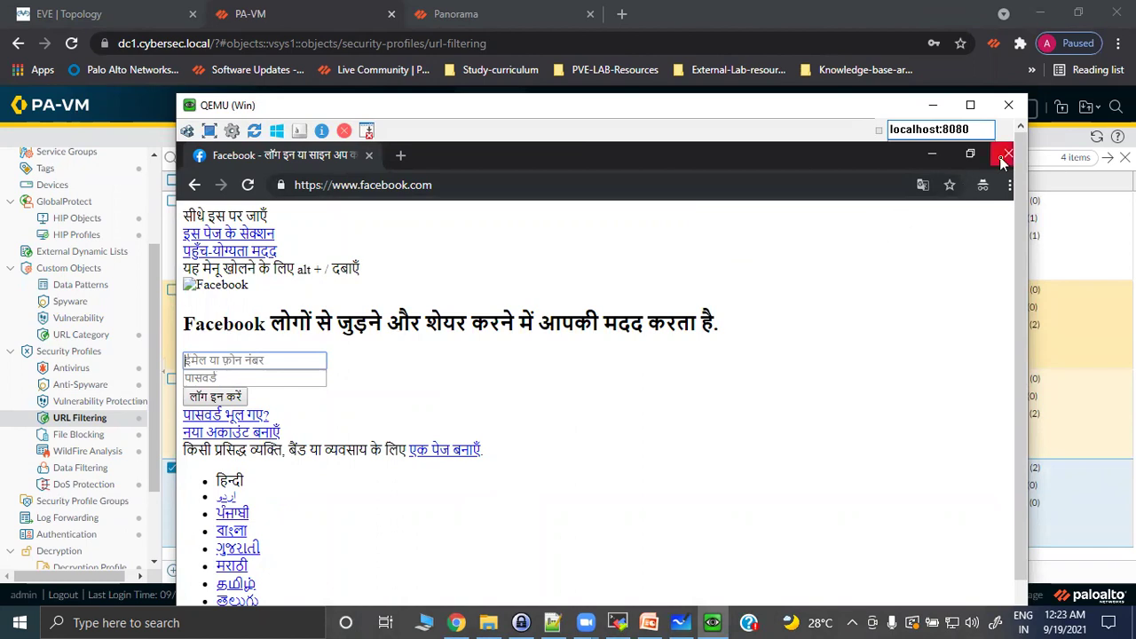
left_click(933, 105)
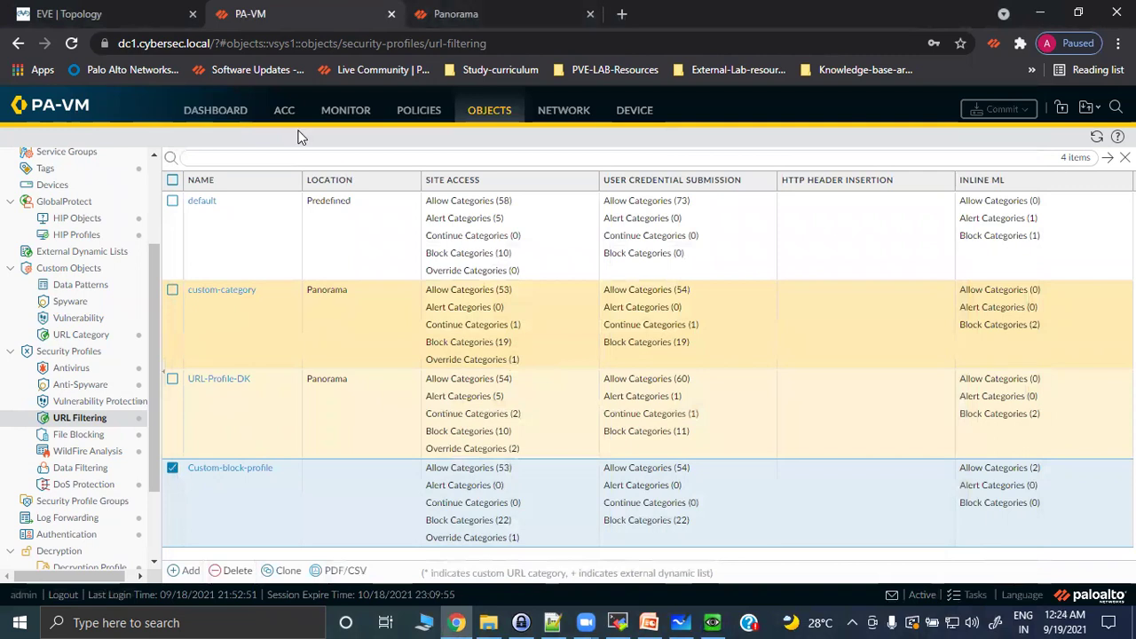
Open Monitor > Logs > URL Filtering and scroll the table across to the Action column.
left_click(338, 111)
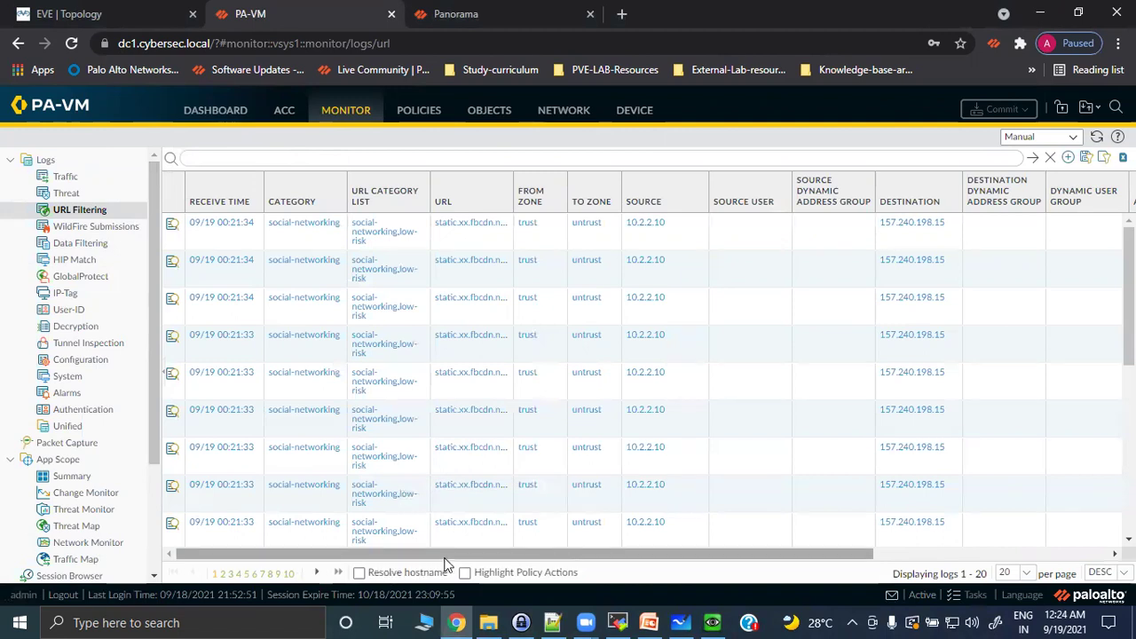
left_click_drag(446, 556, 816, 559)
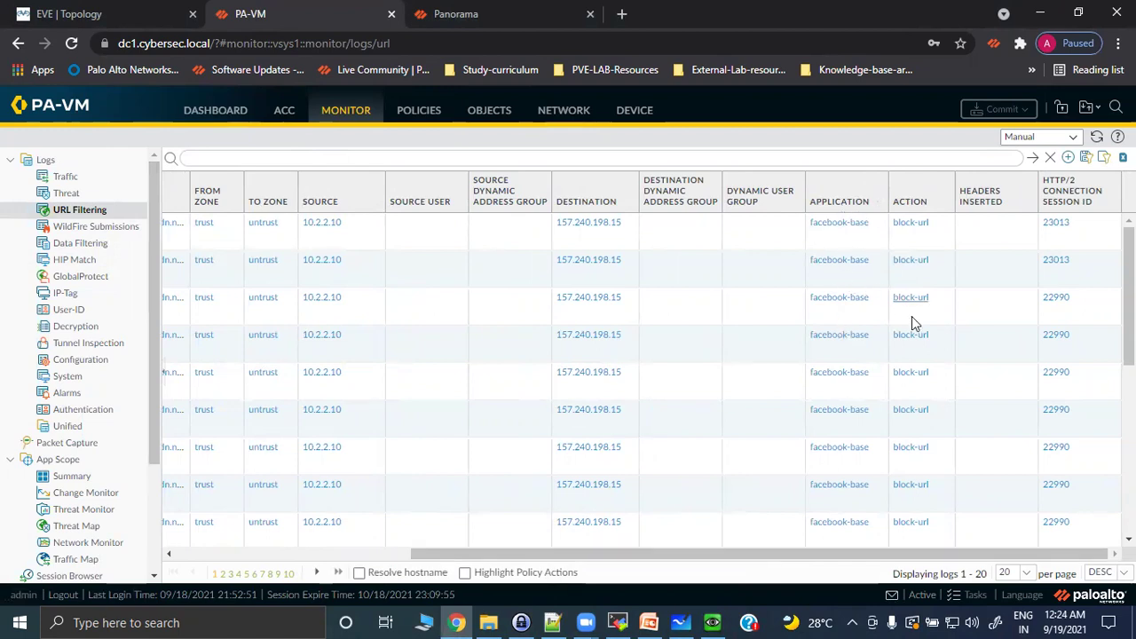
scroll(887, 347, "down", 5)
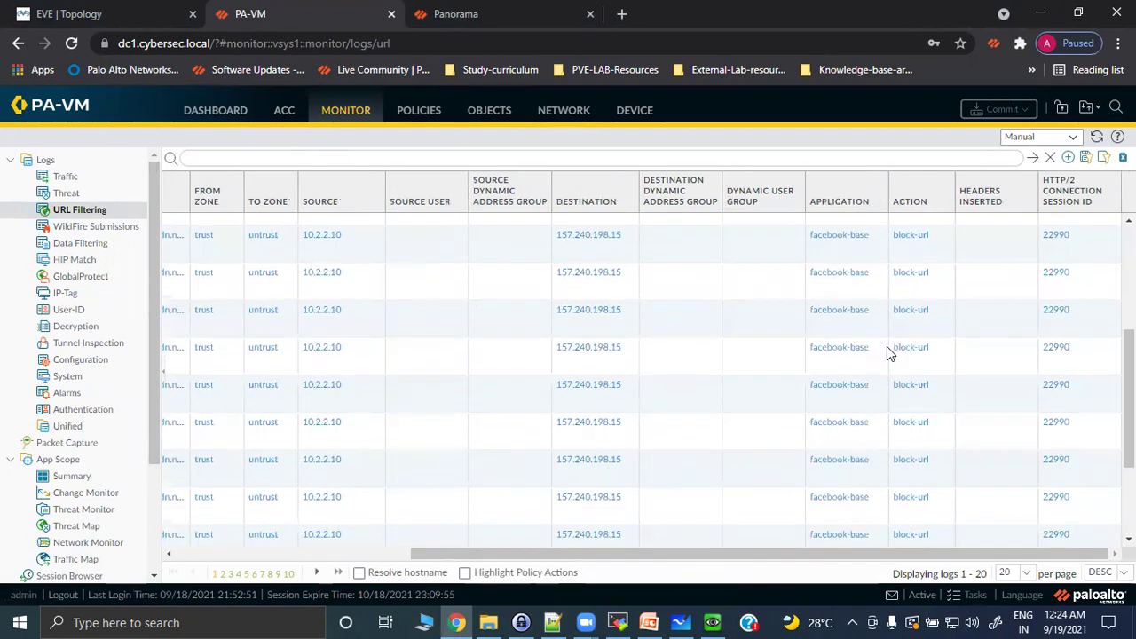
scroll(879, 397, "up", 5)
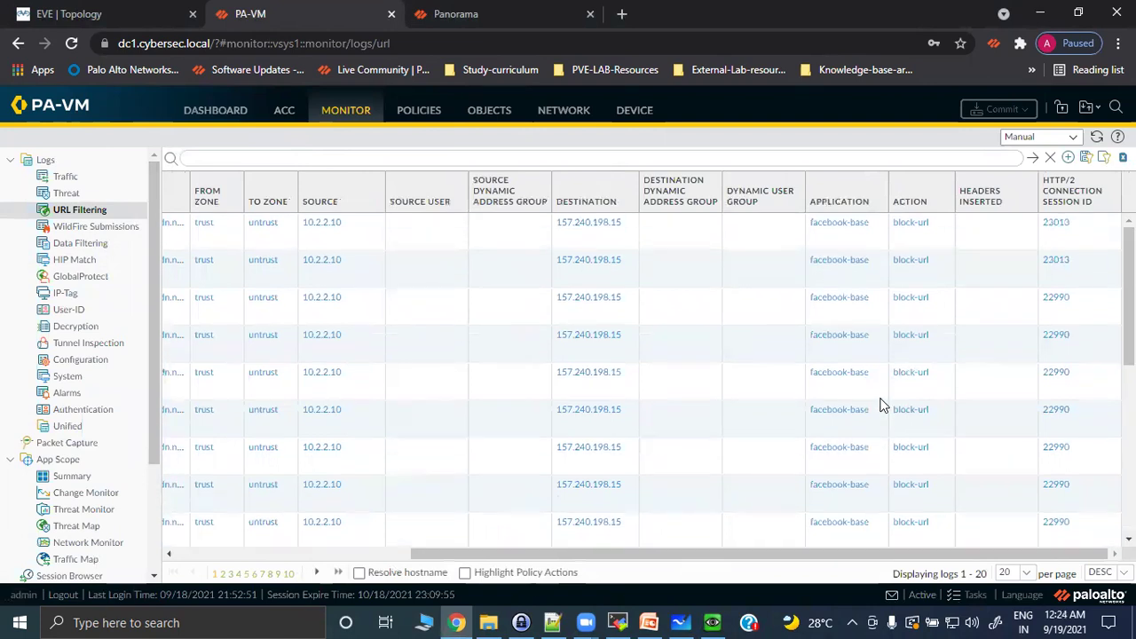
left_click_drag(619, 556, 385, 557)
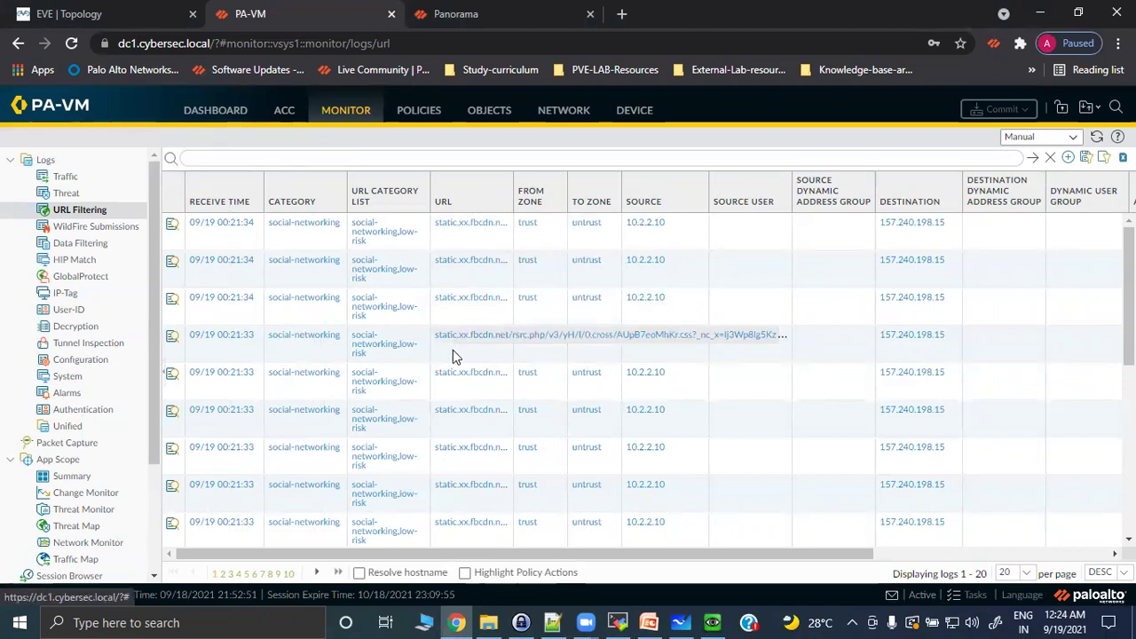
Browse log pages 2 and 1 to review the block-url entries from 10.2.2.10.
left_click(222, 575)
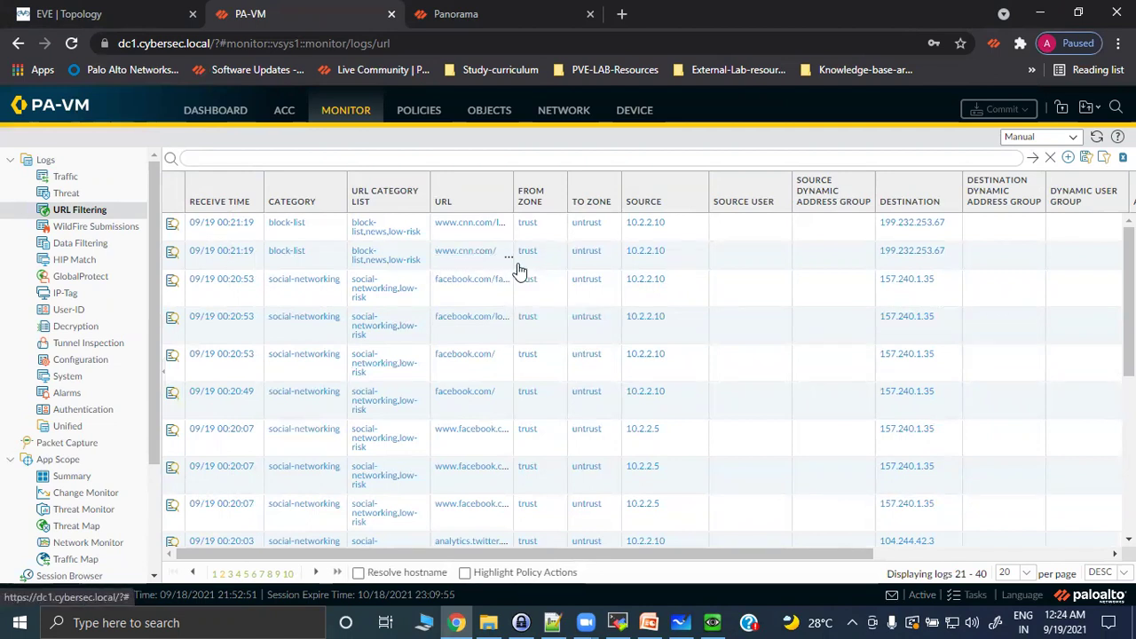
left_click_drag(542, 555, 858, 550)
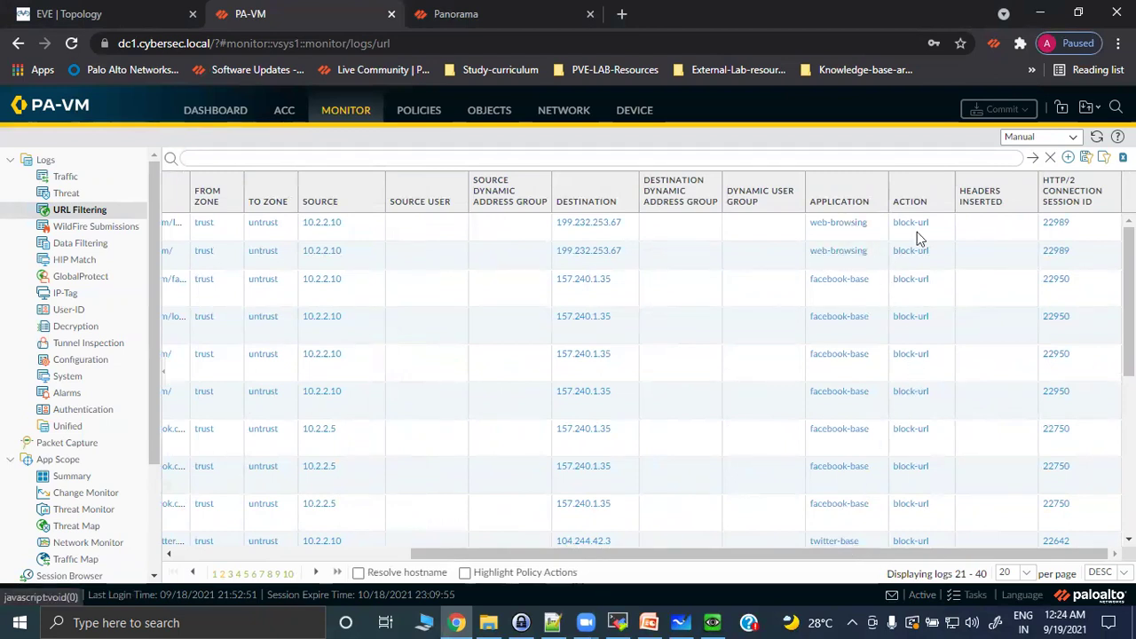
left_click_drag(546, 551, 321, 546)
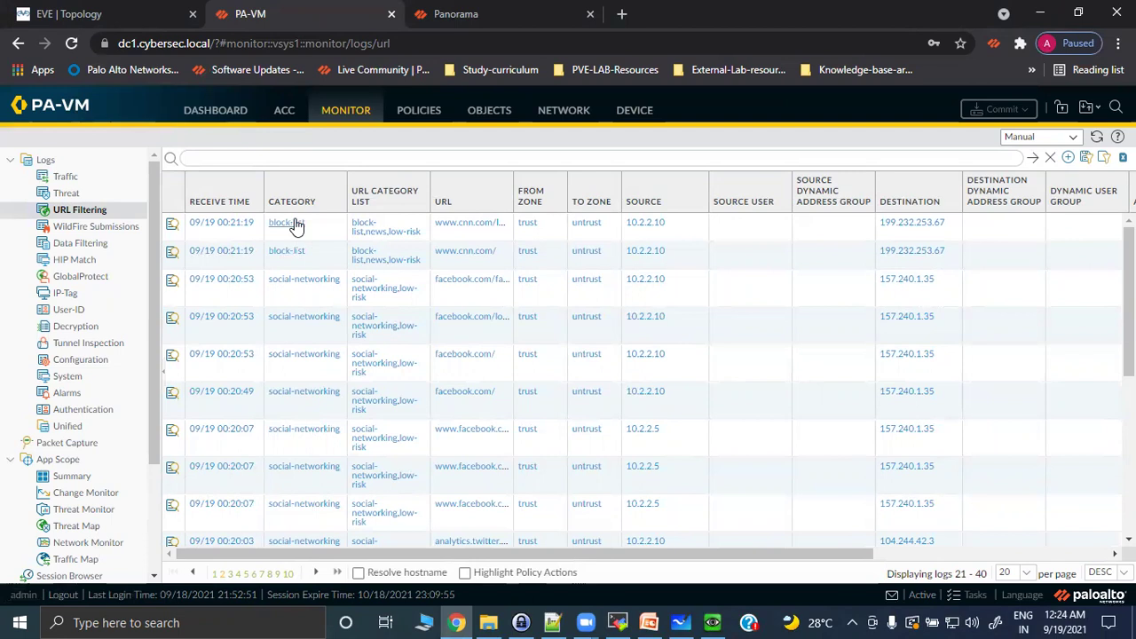
left_click(214, 575)
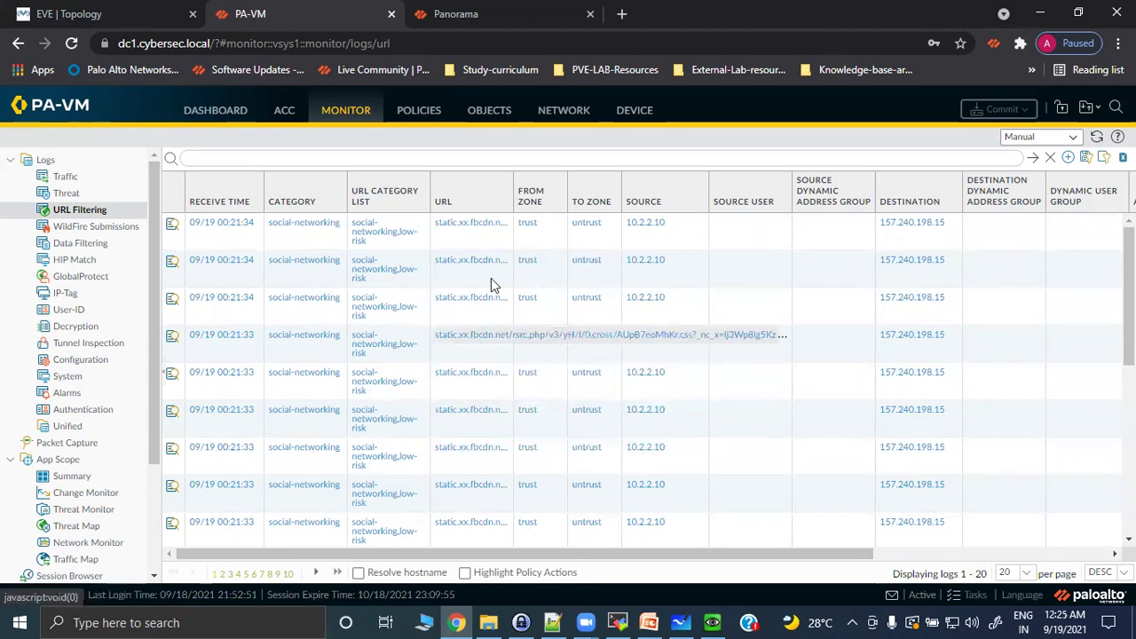
left_click_drag(508, 561, 418, 563)
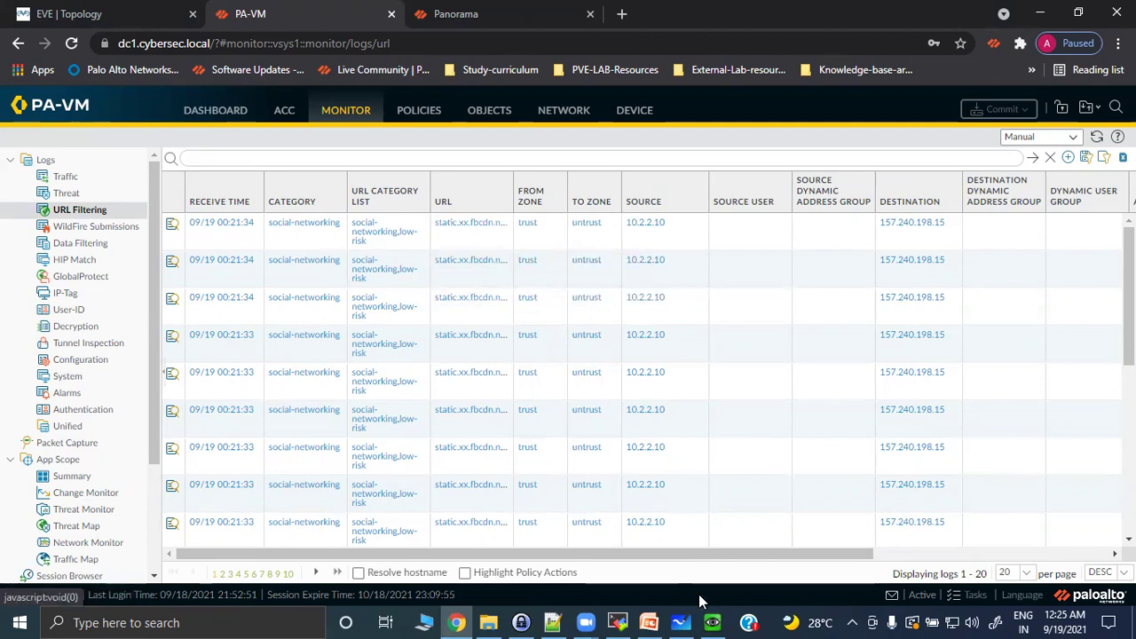
Briefly restore the VM window, hide it again, and scroll the URL Filtering log back to the top.
left_click(713, 622)
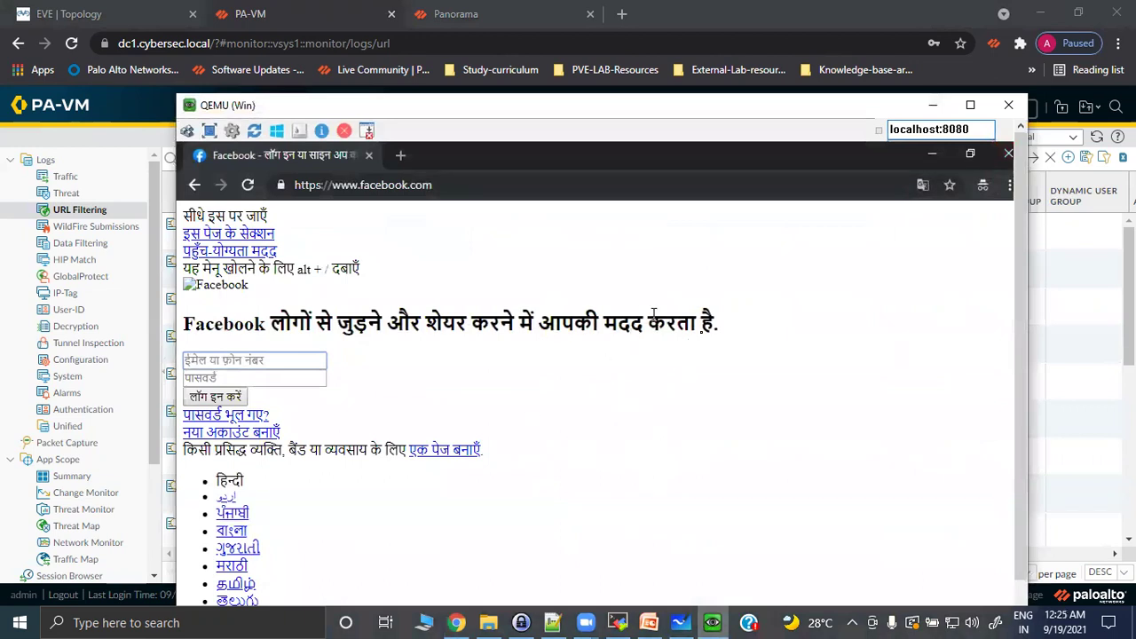
left_click(932, 104)
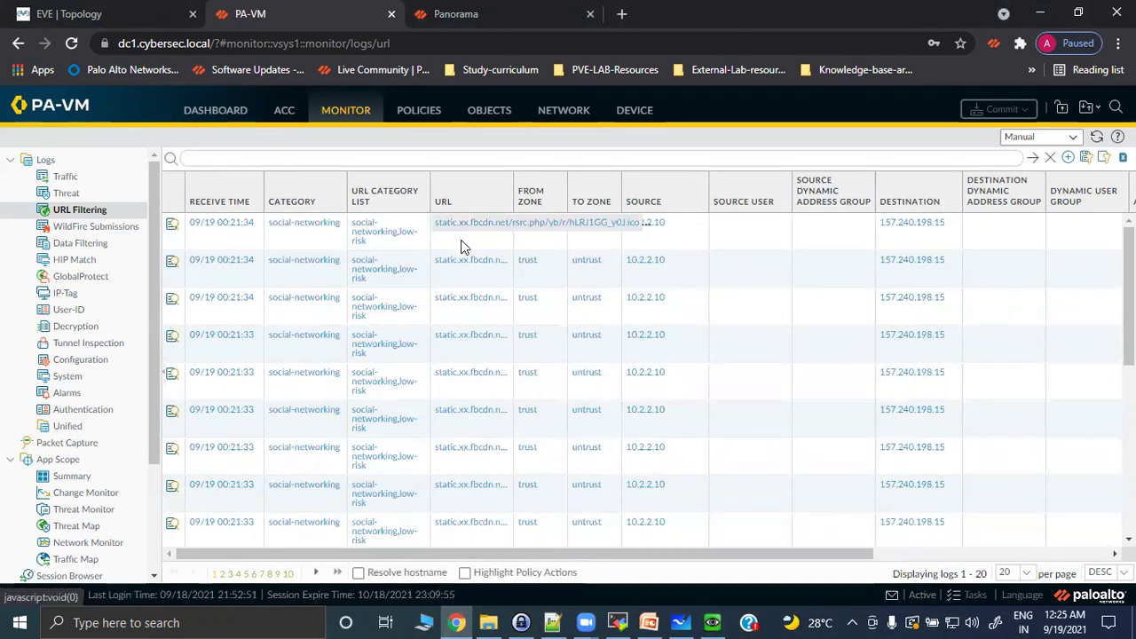
scroll(461, 315, "down", 5)
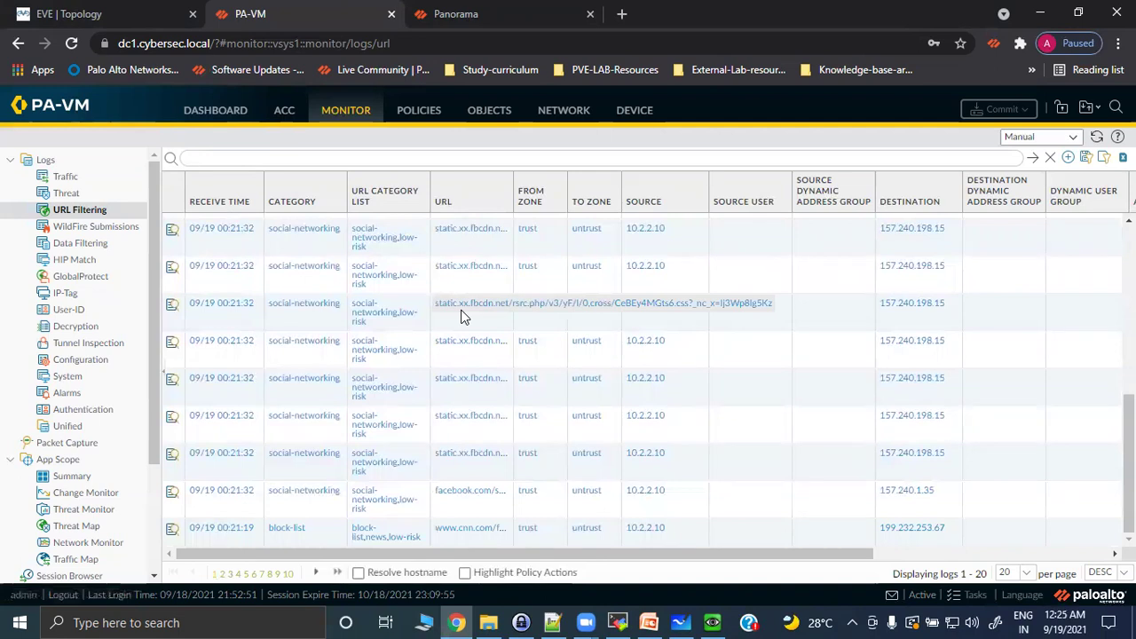
scroll(461, 315, "up", 5)
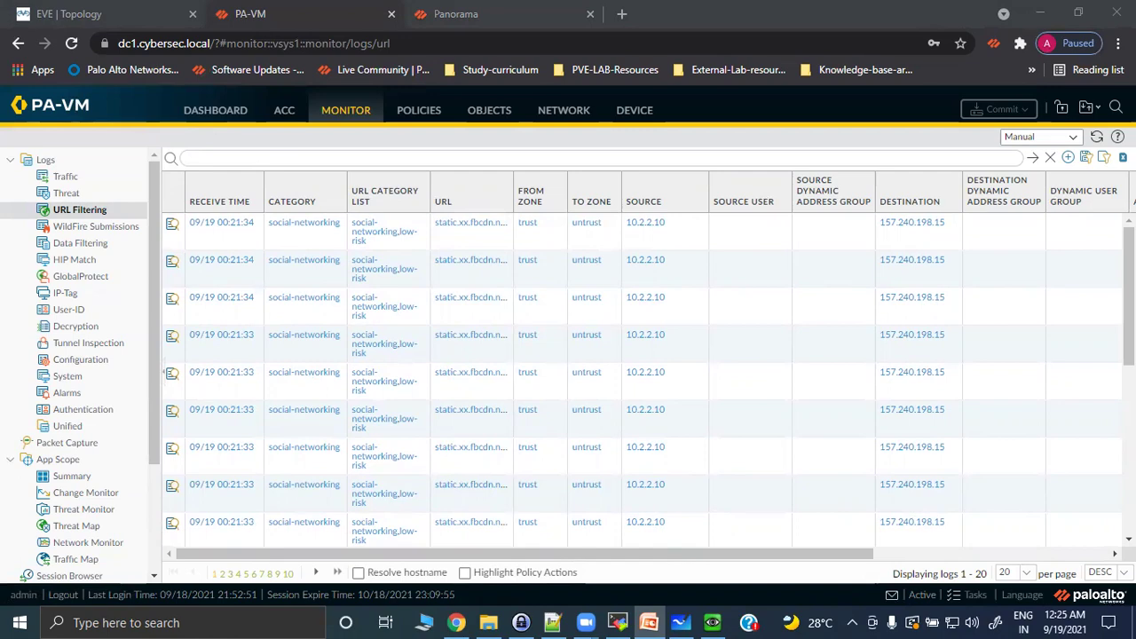
Erase the old Override and Continue handwriting from the whiteboard.
left_click(681, 622)
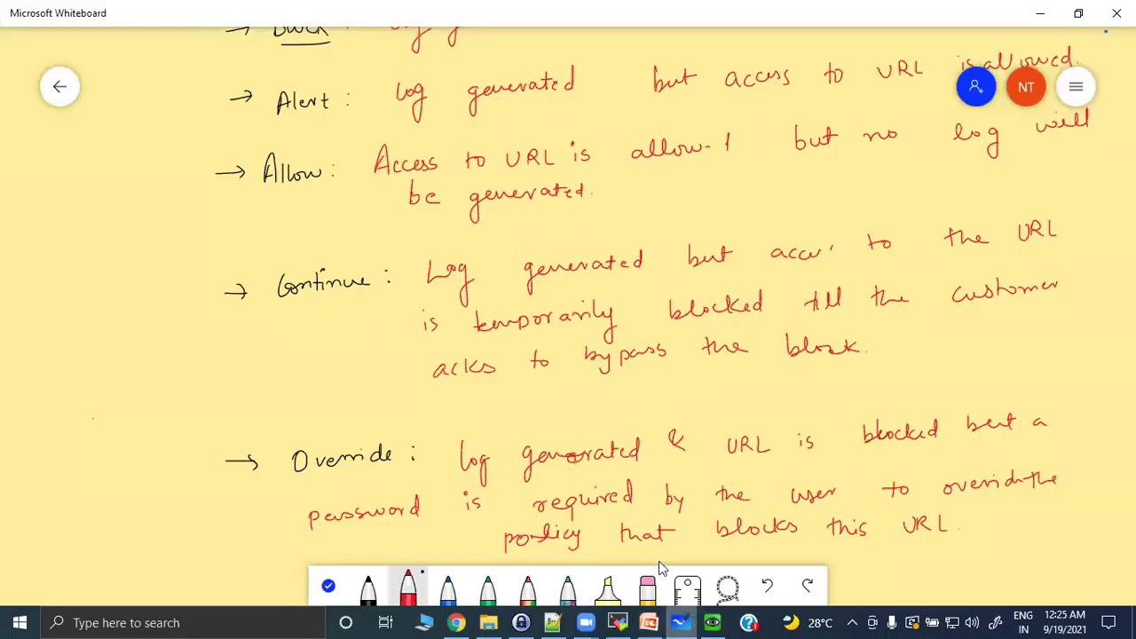
left_click(648, 584)
mouse_move(427, 334)
left_mouse_down()
mouse_move(464, 465)
mouse_move(583, 482)
mouse_move(753, 495)
mouse_move(1110, 397)
left_mouse_up()
mouse_move(852, 433)
left_mouse_down()
mouse_move(808, 279)
mouse_move(251, 370)
mouse_move(918, 299)
mouse_move(195, 284)
mouse_move(751, 124)
mouse_move(232, 87)
mouse_move(710, 116)
mouse_move(987, 89)
mouse_move(1012, 144)
left_mouse_up()
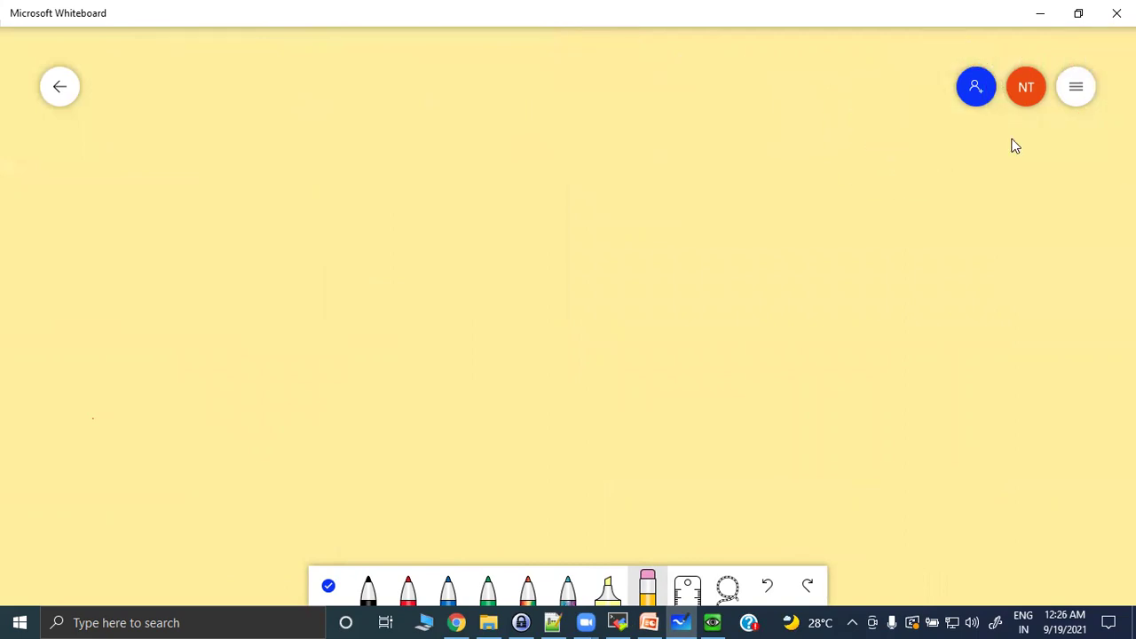
In black ink, handwrite '① TCP - 3way handshake will complete'.
left_click(362, 581)
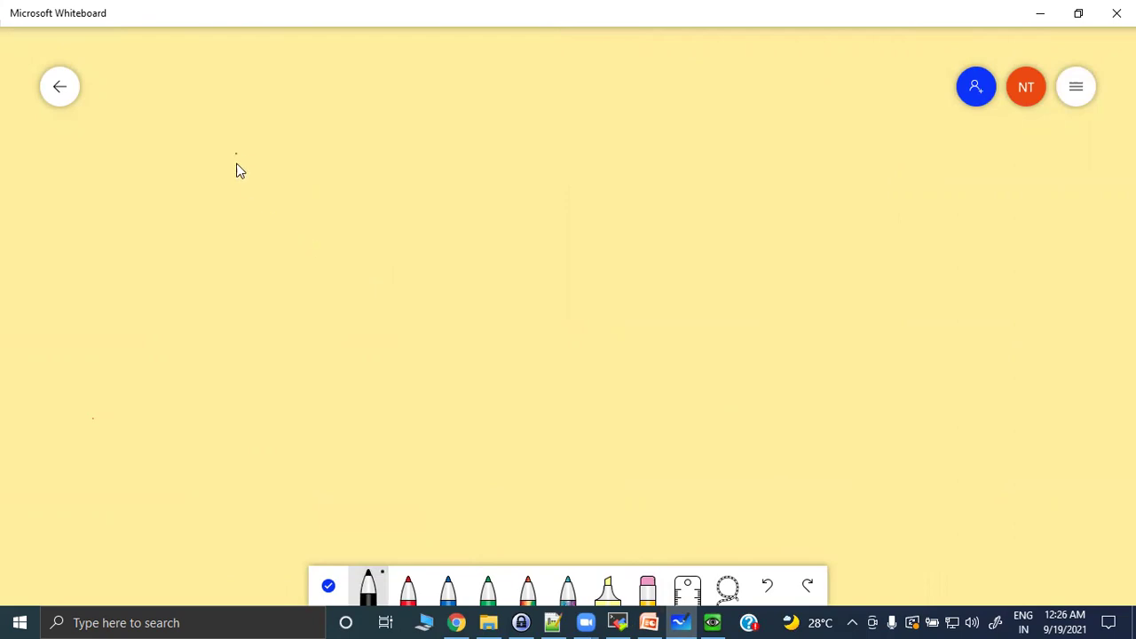
mouse_move(238, 147)
left_mouse_down()
mouse_move(233, 174)
mouse_move(241, 147)
left_mouse_up()
left_click_drag(310, 160, 305, 165)
left_click_drag(312, 153, 311, 165)
mouse_move(419, 149)
left_mouse_down()
mouse_move(416, 167)
mouse_move(455, 163)
left_mouse_up()
left_click_drag(467, 153, 808, 140)
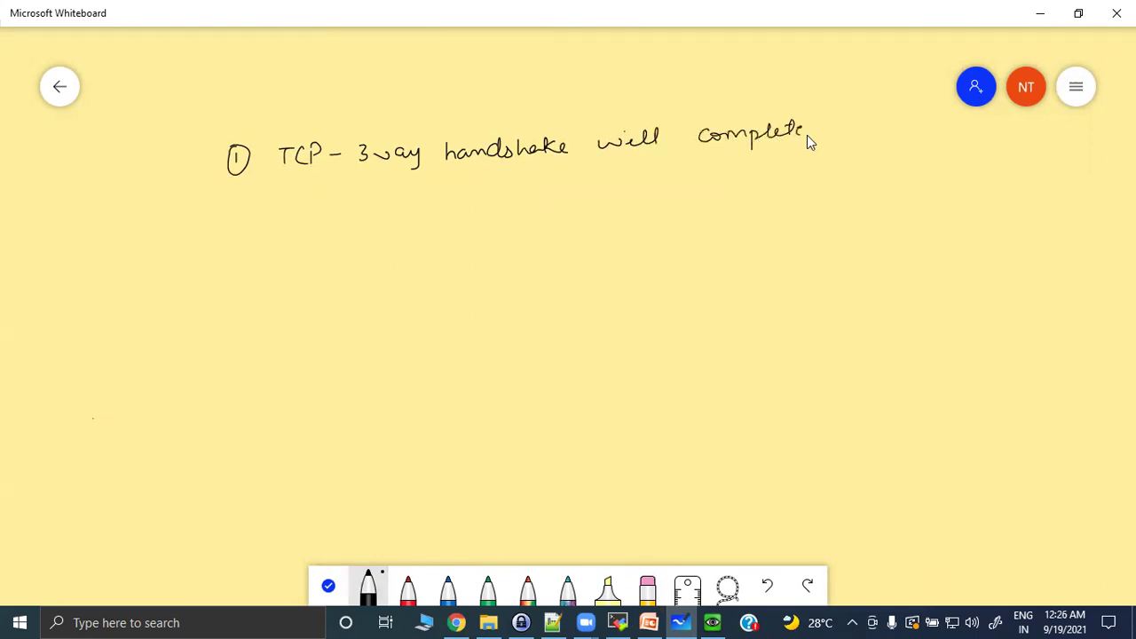
End step 1 with a period, start the circled 2, and add an underlined 'Port : 80' heading.
left_click(814, 134)
left_click_drag(232, 208, 238, 214)
left_click_drag(161, 87, 170, 110)
left_click_drag(180, 117, 191, 107)
mouse_move(253, 80)
left_mouse_down()
mouse_move(245, 110)
mouse_move(255, 87)
left_mouse_up()
left_click_drag(265, 78, 263, 79)
left_click_drag(165, 124, 264, 94)
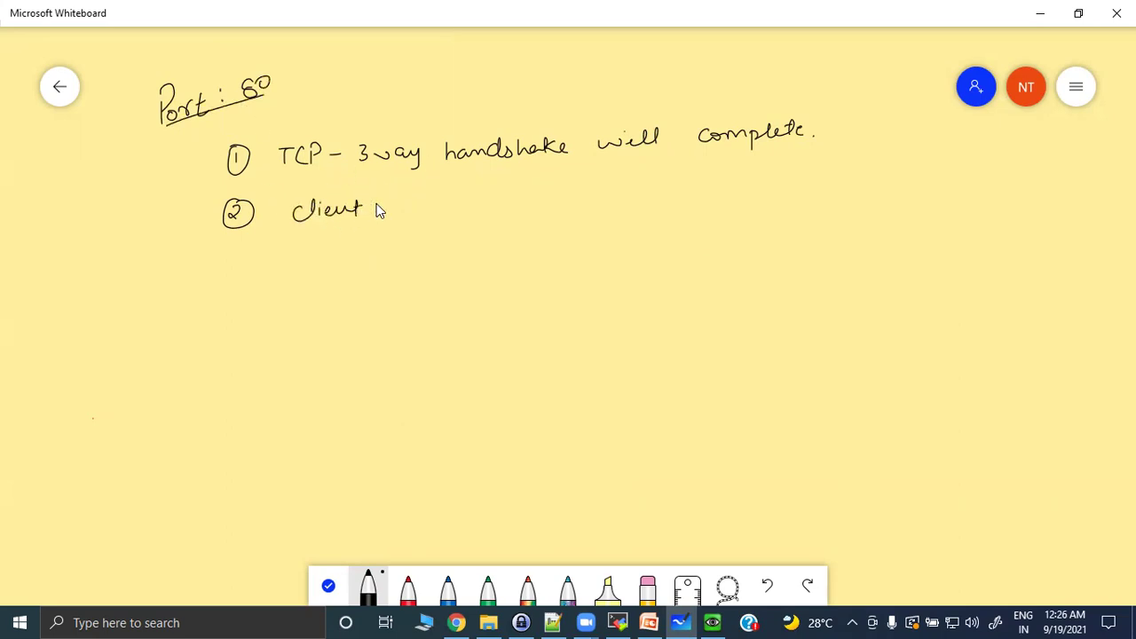
Finish step 2: client sends HTTP GET.
mouse_move(468, 201)
left_mouse_down()
mouse_move(459, 213)
mouse_move(510, 217)
mouse_move(543, 196)
left_mouse_up()
mouse_move(538, 196)
left_mouse_down()
mouse_move(538, 207)
mouse_move(558, 193)
left_mouse_up()
left_click_drag(552, 194, 552, 207)
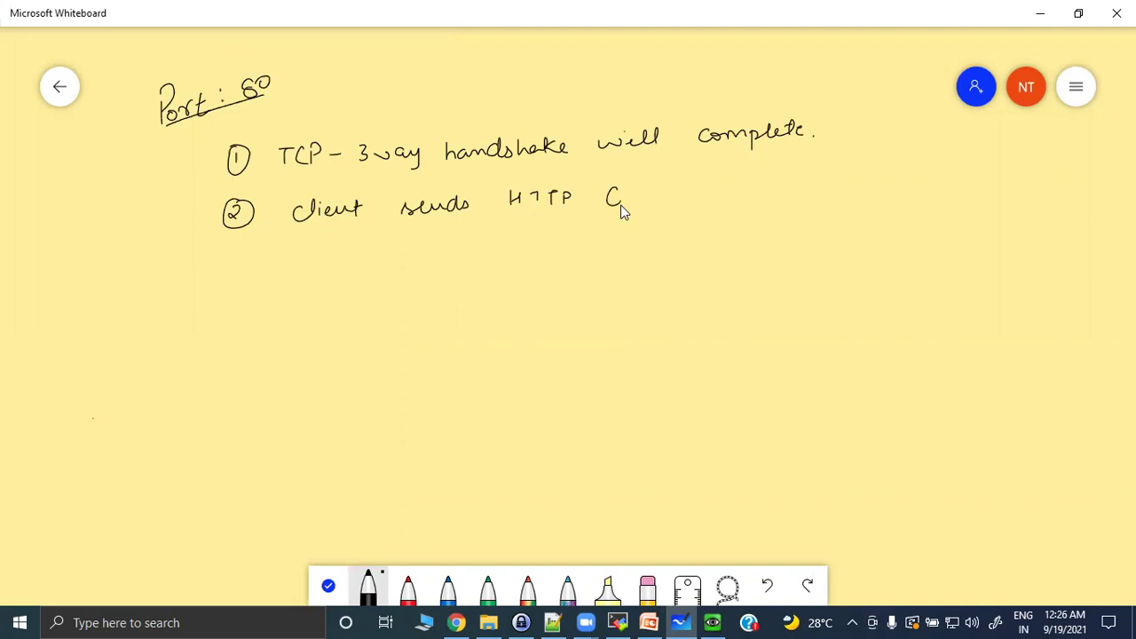
left_click_drag(627, 197, 637, 205)
Begin step 3 with a circled 3: 'PA FW' and the web-browsing traffic wording.
mouse_move(249, 255)
left_mouse_down()
mouse_move(255, 272)
mouse_move(305, 268)
mouse_move(333, 282)
left_mouse_up()
mouse_move(330, 268)
left_mouse_down()
mouse_move(449, 255)
mouse_move(486, 264)
left_mouse_up()
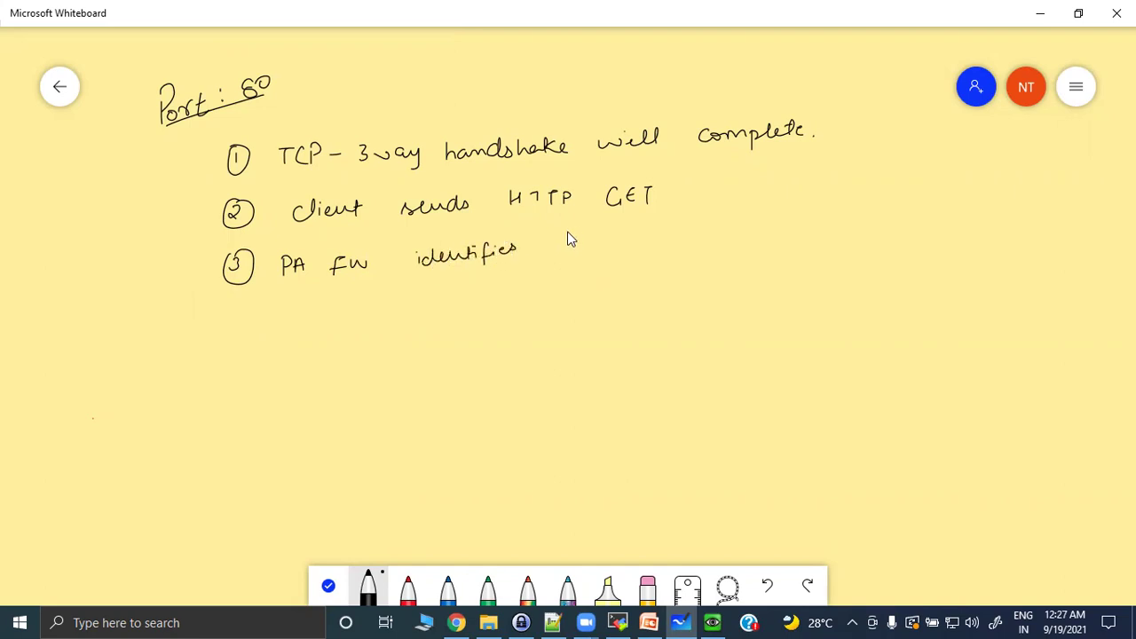
mouse_move(607, 239)
left_mouse_down()
mouse_move(611, 254)
mouse_move(669, 253)
left_mouse_up()
left_click_drag(745, 240, 761, 242)
left_click_drag(838, 238, 911, 236)
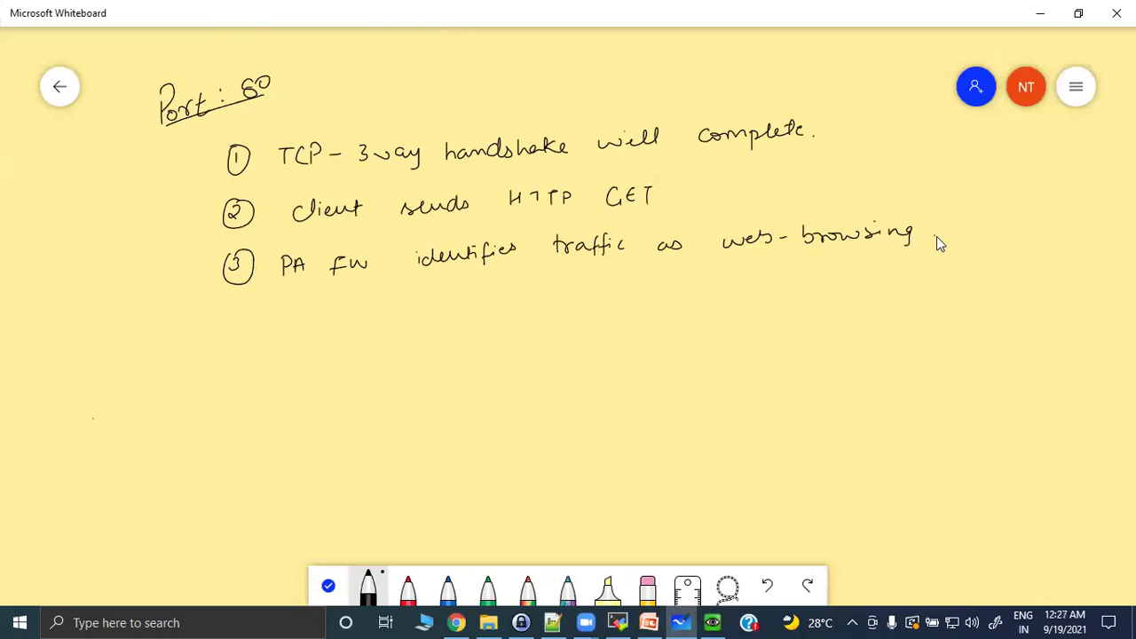
left_click_drag(1043, 230, 1097, 229)
Finish step 3: matches an allow rule, forwards the HTTP GET to the web server; start circled 4.
left_click_drag(287, 303, 345, 299)
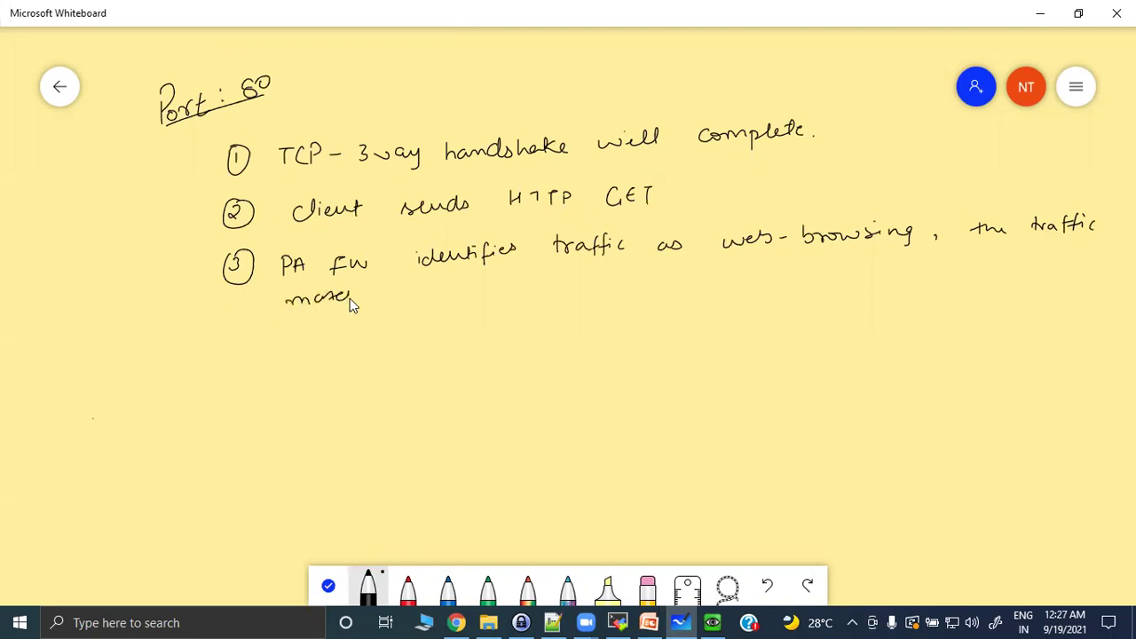
left_click_drag(456, 298, 560, 285)
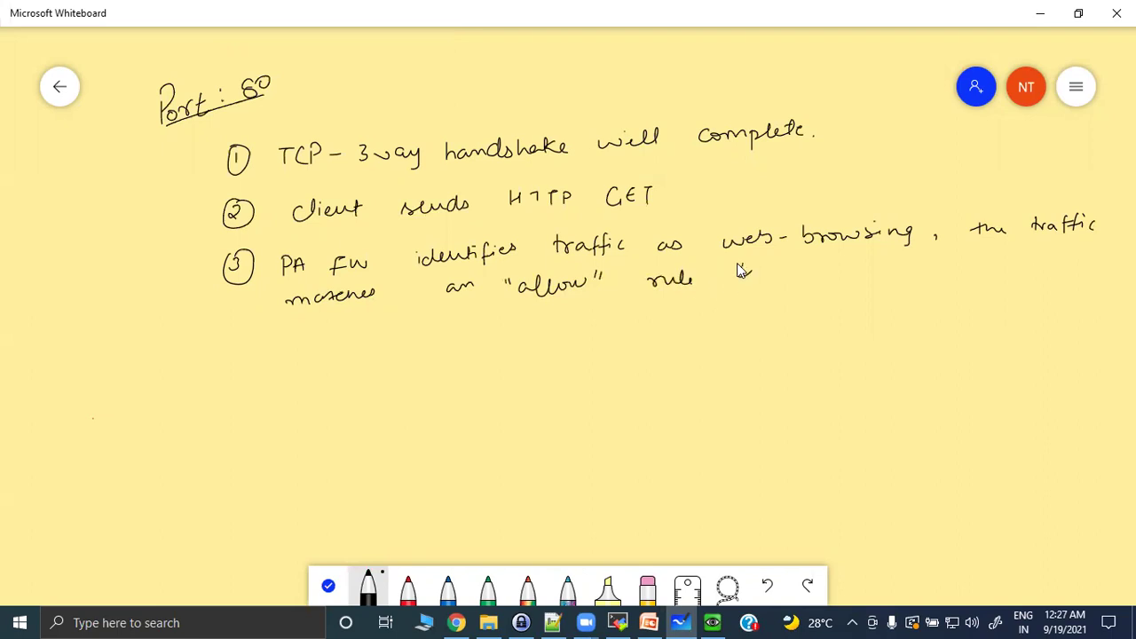
left_click_drag(854, 274, 863, 269)
left_click_drag(960, 270, 1065, 259)
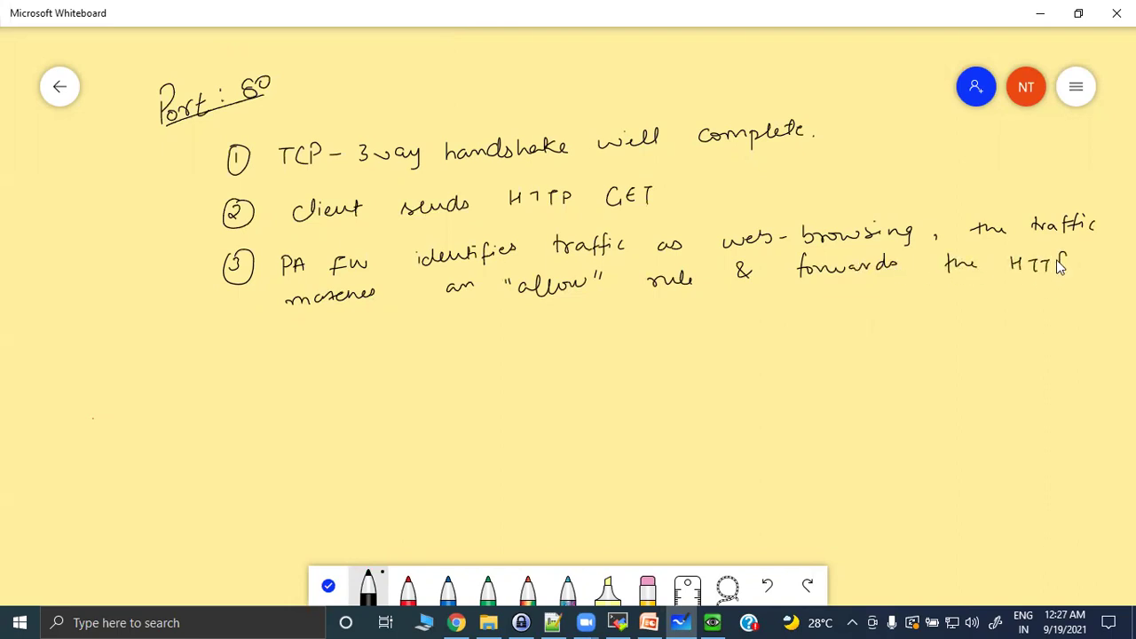
mouse_move(315, 342)
left_mouse_down()
mouse_move(380, 353)
mouse_move(392, 335)
mouse_move(511, 341)
left_mouse_up()
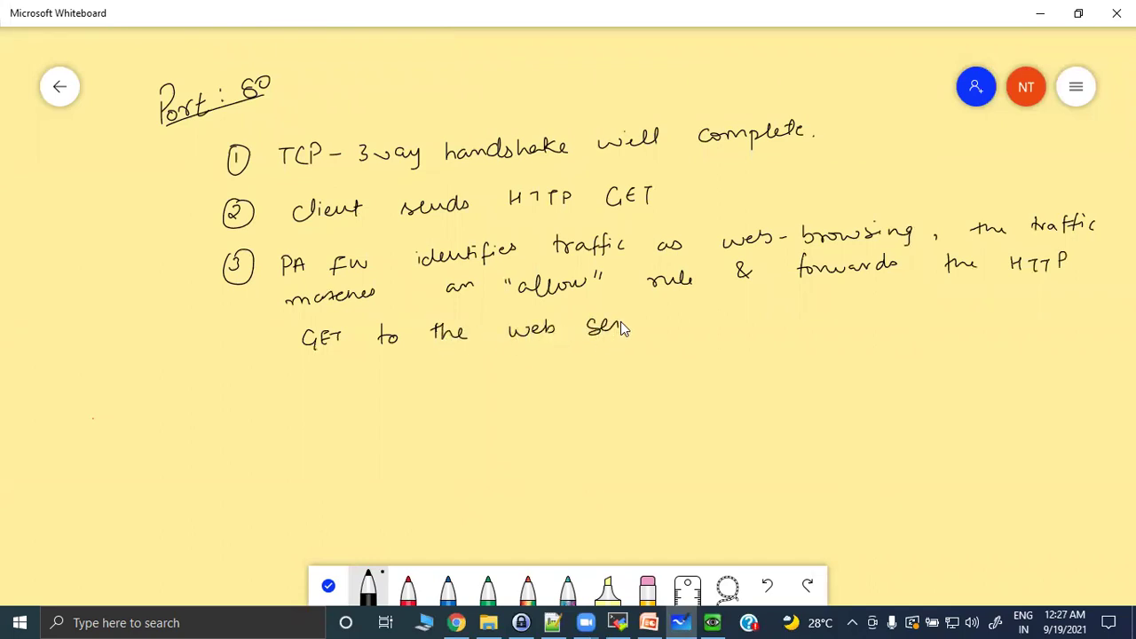
left_click_drag(645, 321, 654, 327)
left_click(667, 323)
mouse_move(230, 399)
left_mouse_down()
mouse_move(246, 424)
mouse_move(253, 392)
mouse_move(298, 414)
mouse_move(404, 405)
left_mouse_up()
left_click(329, 393)
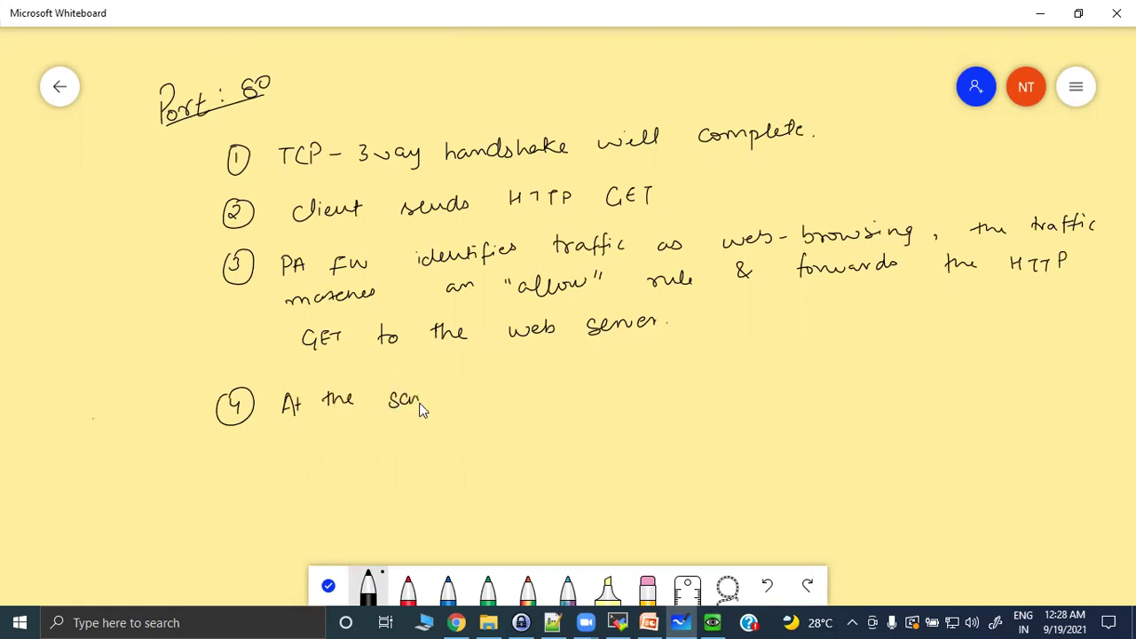
Write step 4's first line: at the same time, the fw compares the URL.
left_click_drag(474, 394, 481, 387)
mouse_move(564, 397)
left_mouse_down()
mouse_move(563, 377)
mouse_move(569, 390)
left_mouse_up()
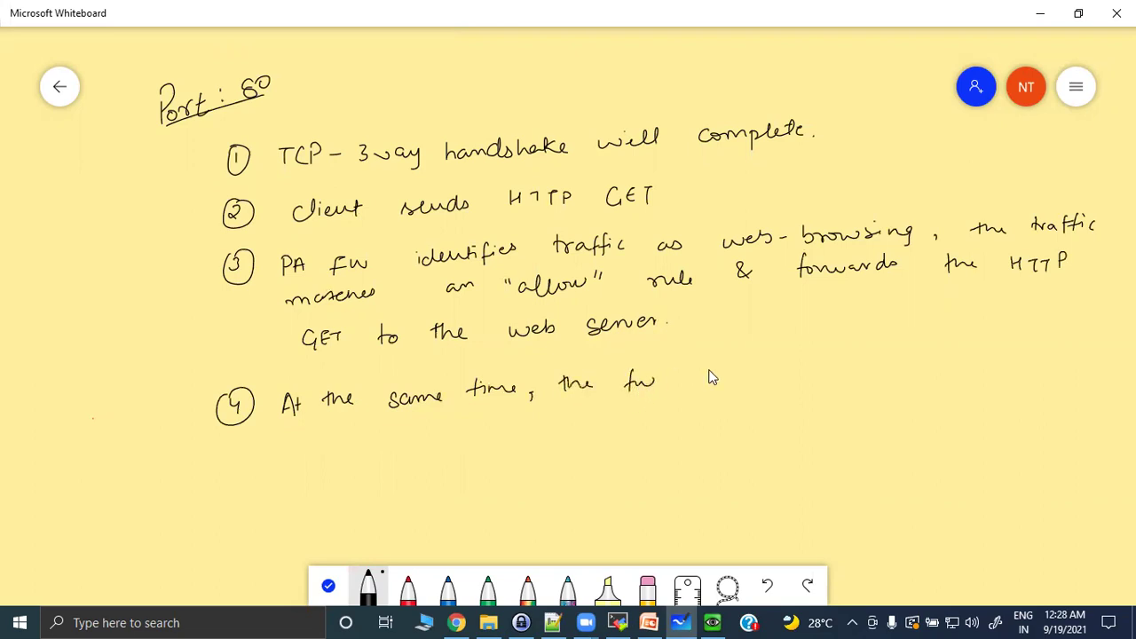
left_click_drag(760, 390, 792, 376)
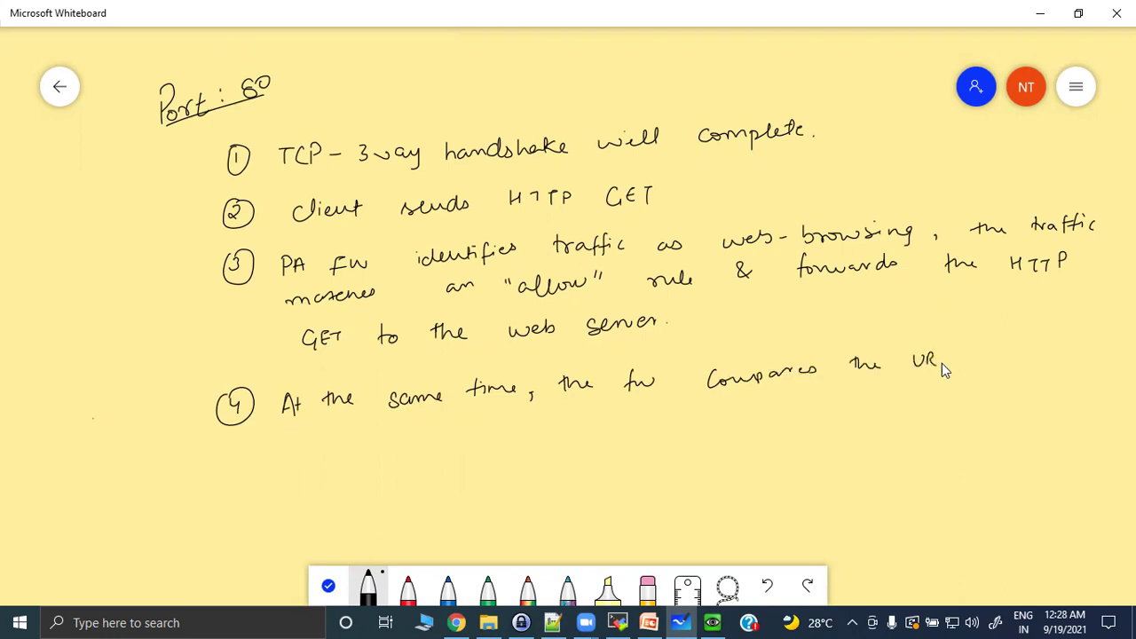
left_click_drag(982, 355, 985, 364)
Finish step 4 with 'GET request URL to URL DB, URL cache if necessary' and draw a circled 5.
left_click_drag(307, 446, 411, 441)
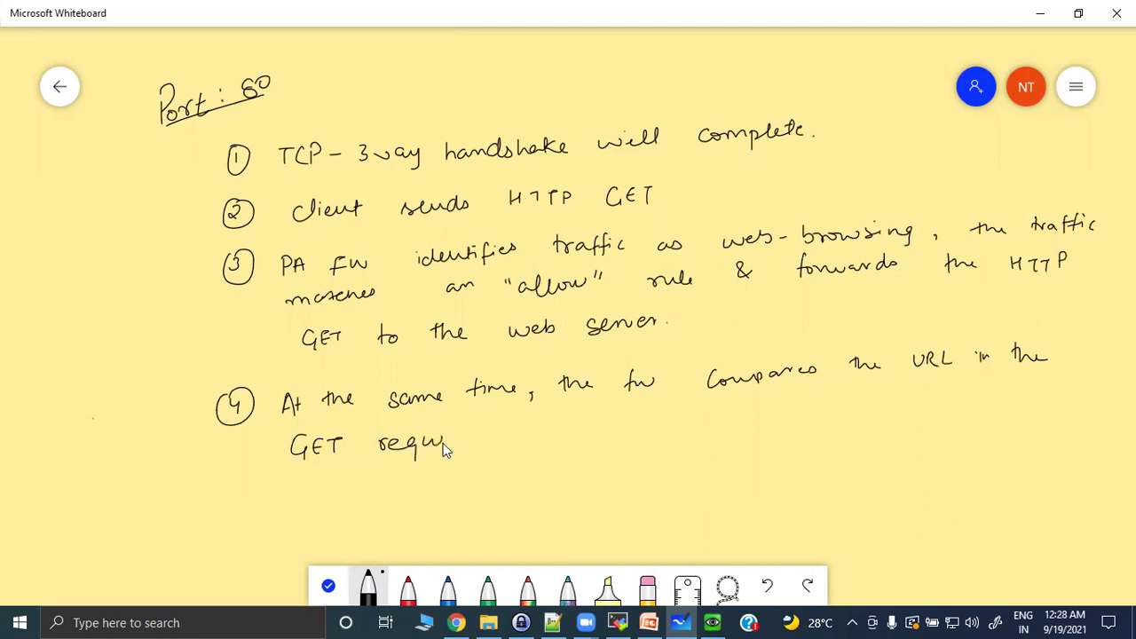
left_click_drag(513, 422, 506, 435)
left_click_drag(645, 432, 723, 425)
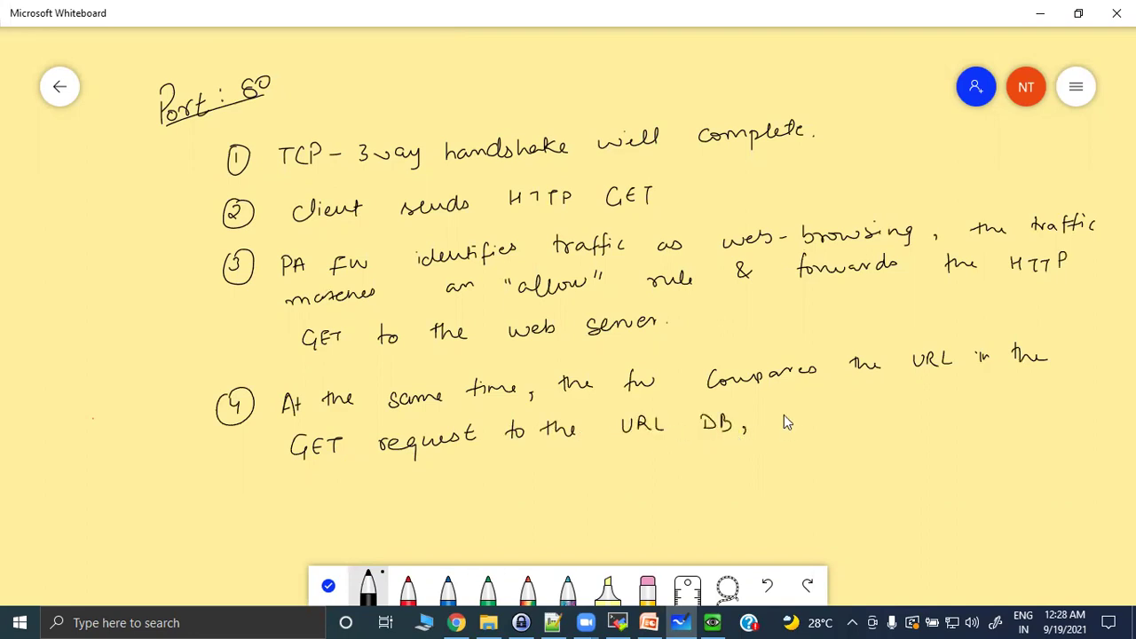
left_click_drag(852, 408, 893, 418)
left_click_drag(966, 410, 977, 409)
left_click(999, 409)
left_click_drag(343, 498, 359, 498)
mouse_move(364, 485)
left_mouse_down()
mouse_move(378, 499)
mouse_move(408, 482)
mouse_move(421, 493)
mouse_move(447, 489)
left_mouse_up()
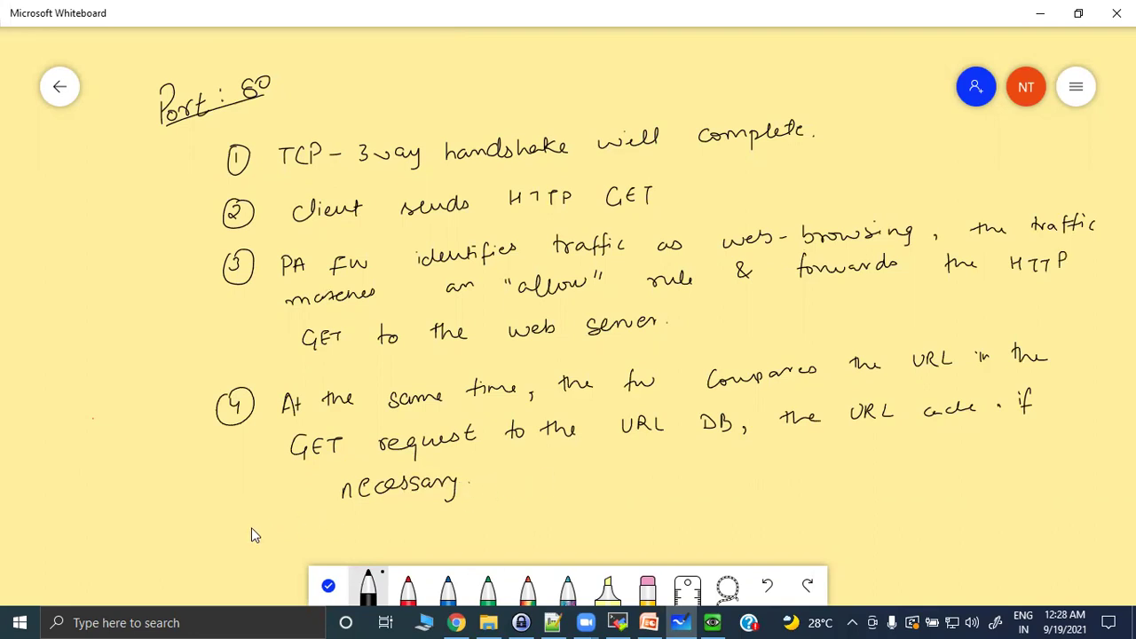
mouse_move(255, 531)
left_mouse_down()
mouse_move(280, 530)
mouse_move(231, 550)
mouse_move(279, 524)
left_mouse_up()
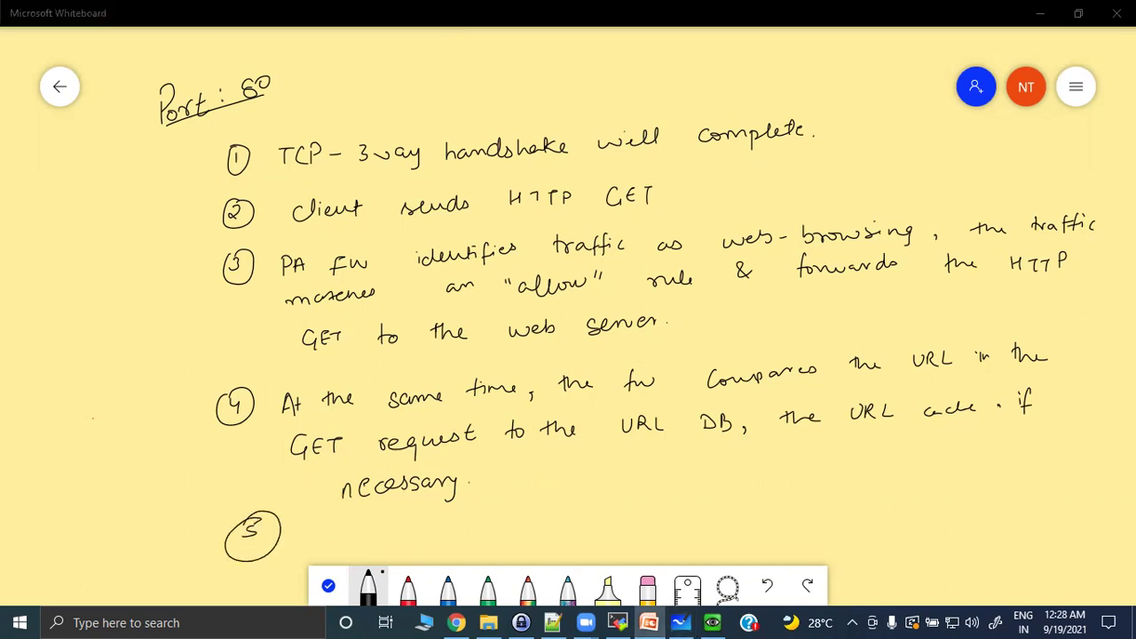
Handwrite 'if the URL is part of the block list' after ⑤, then Alt+Tab away.
left_click(303, 534)
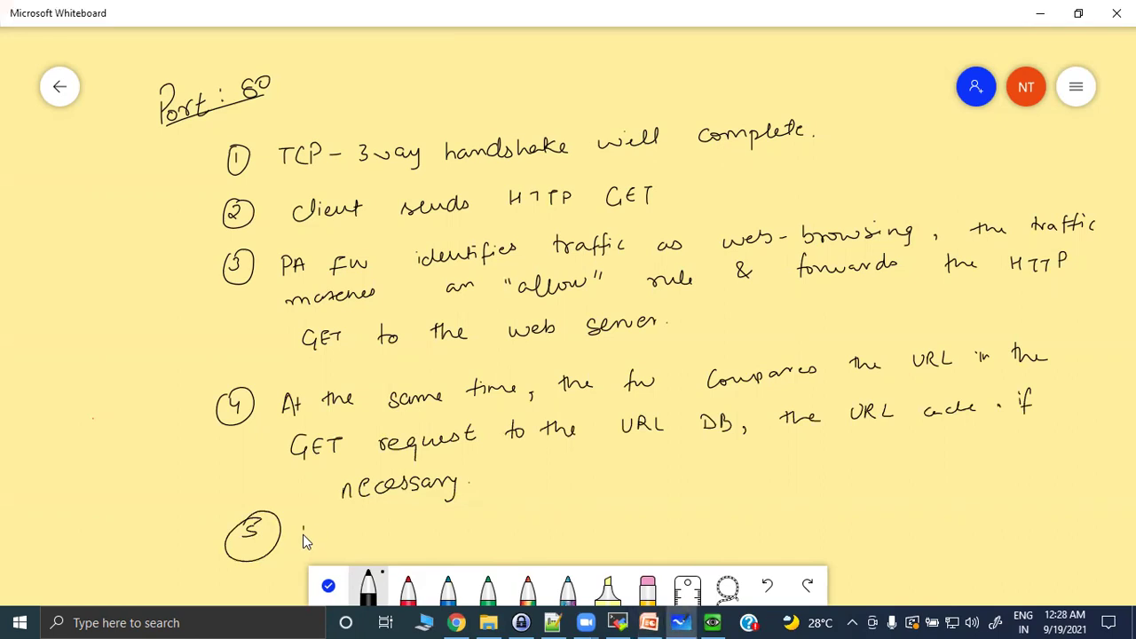
left_click_drag(341, 529, 469, 524)
mouse_move(562, 513)
left_mouse_down()
mouse_move(568, 523)
mouse_move(579, 507)
left_mouse_up()
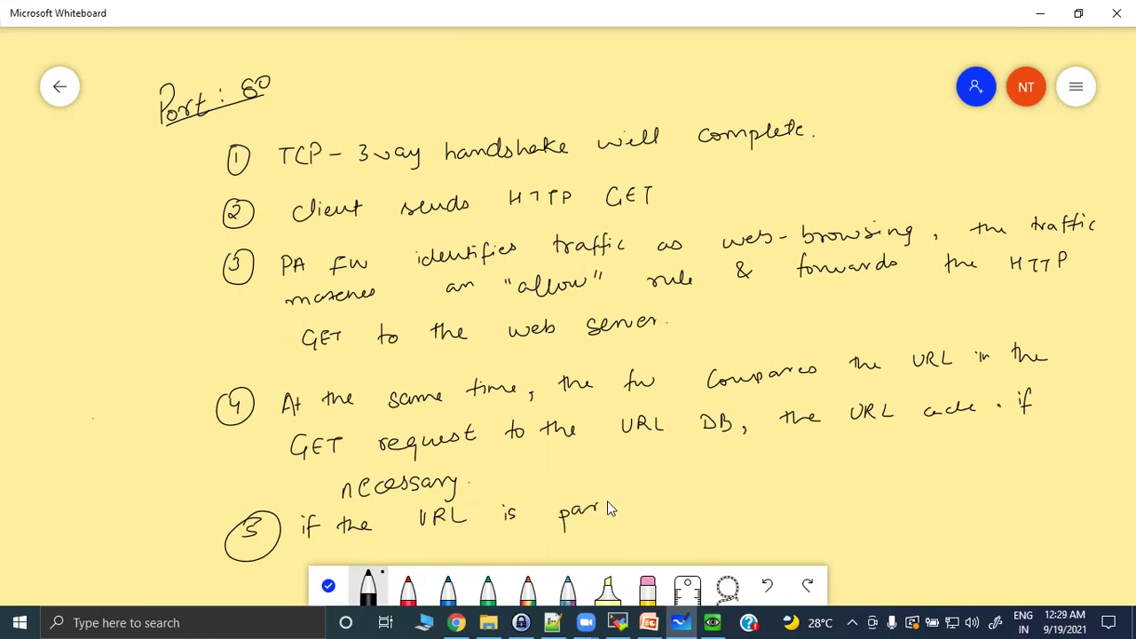
mouse_move(671, 497)
left_mouse_down()
mouse_move(667, 526)
mouse_move(746, 513)
left_mouse_up()
mouse_move(787, 494)
left_mouse_down()
mouse_move(809, 520)
mouse_move(824, 515)
left_mouse_up()
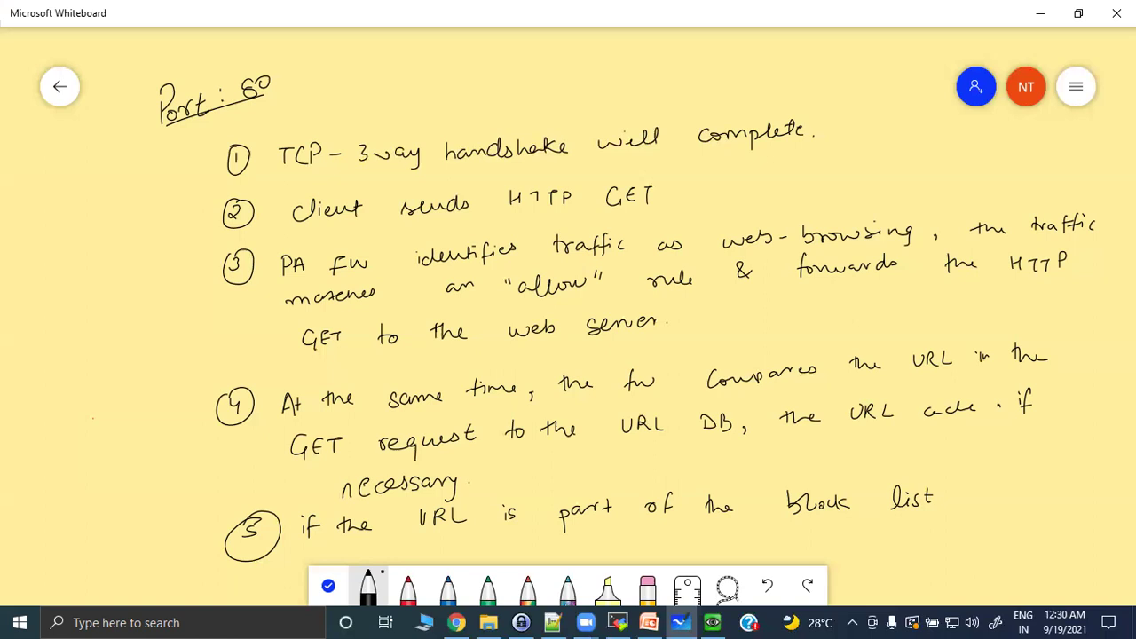
key("alt+Tab")
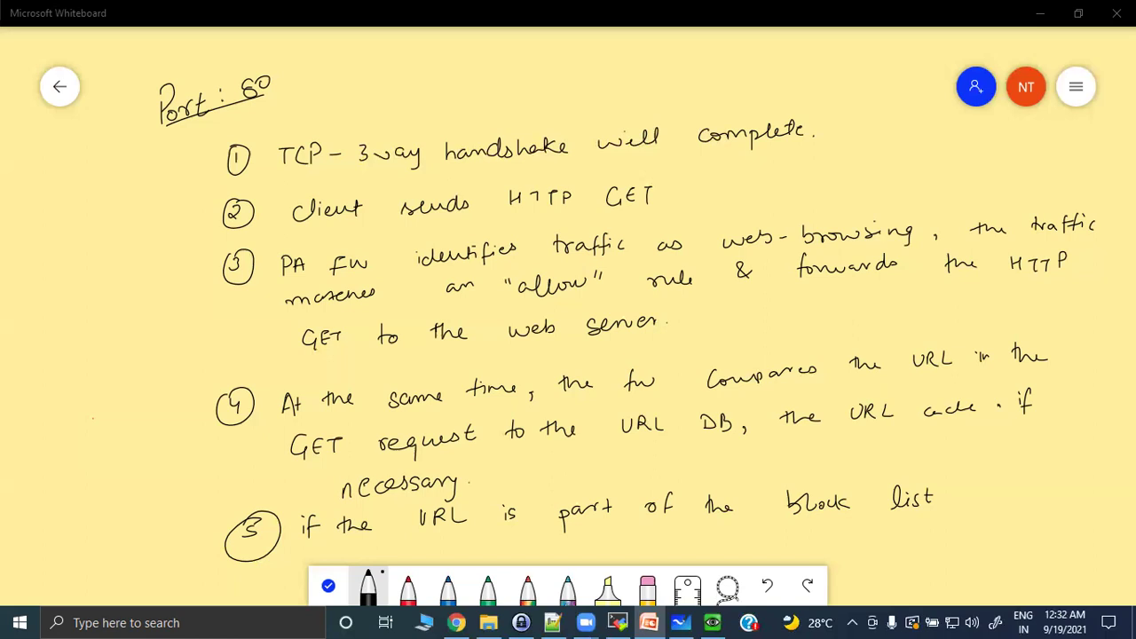
Erase all the handwritten Port 80 notes with the eraser, leaving the canvas blank.
left_click(608, 590)
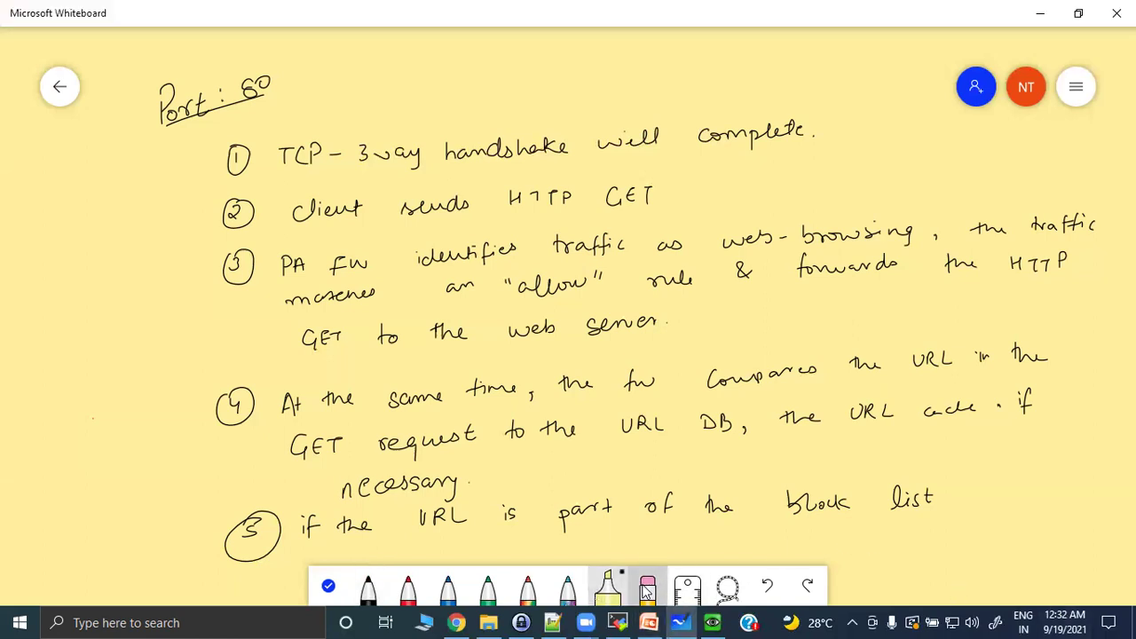
left_click(647, 593)
mouse_move(862, 460)
left_mouse_down()
mouse_move(474, 503)
mouse_move(654, 456)
mouse_move(420, 513)
mouse_move(1065, 293)
mouse_move(837, 423)
mouse_move(738, 279)
mouse_move(842, 207)
mouse_move(418, 190)
mouse_move(385, 160)
mouse_move(79, 115)
mouse_move(543, 325)
left_mouse_up()
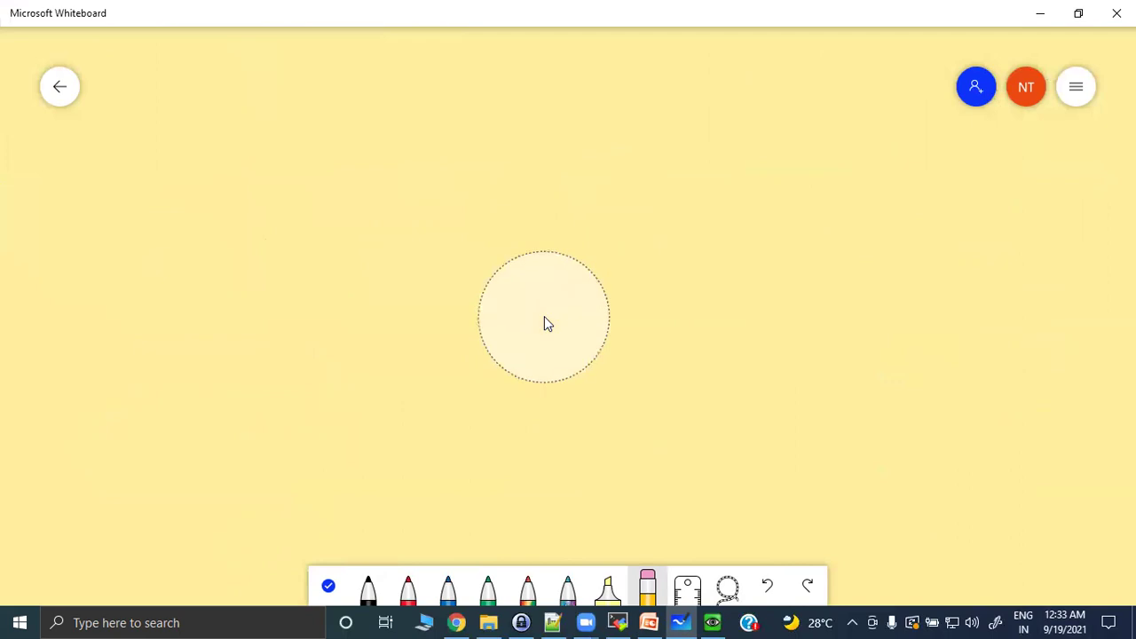
In black ink, write '① Pan-DB - lookup' at the top left and underline it.
left_click(367, 599)
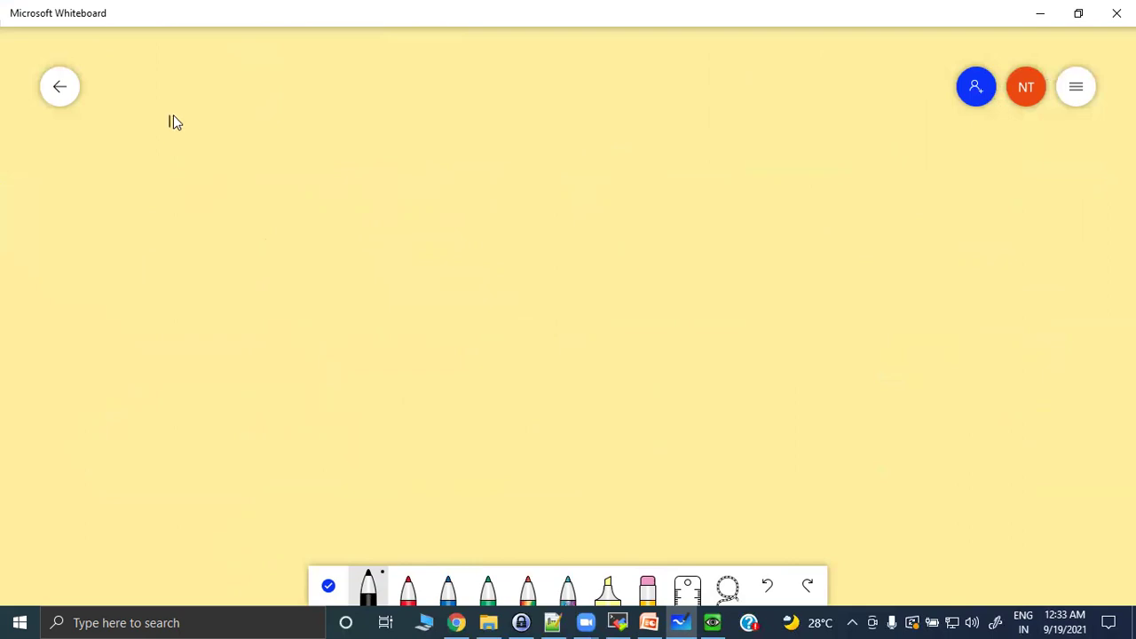
left_click_drag(172, 110, 170, 108)
left_click_drag(275, 114, 300, 130)
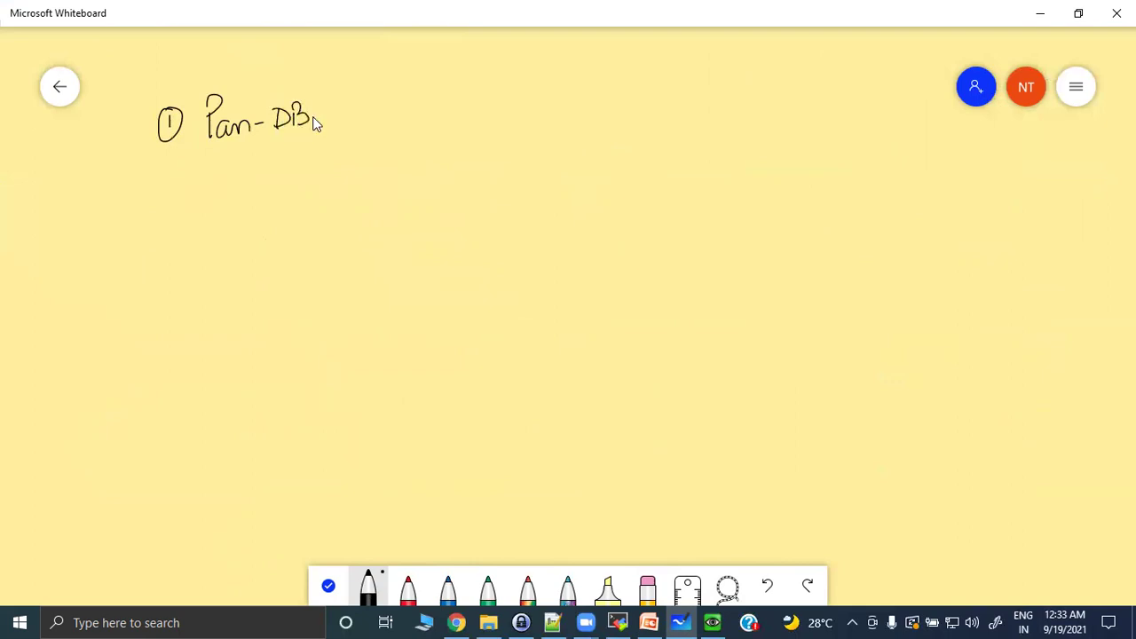
mouse_move(396, 120)
left_mouse_down()
mouse_move(424, 119)
mouse_move(444, 135)
mouse_move(448, 121)
left_mouse_up()
left_click_drag(209, 158, 459, 144)
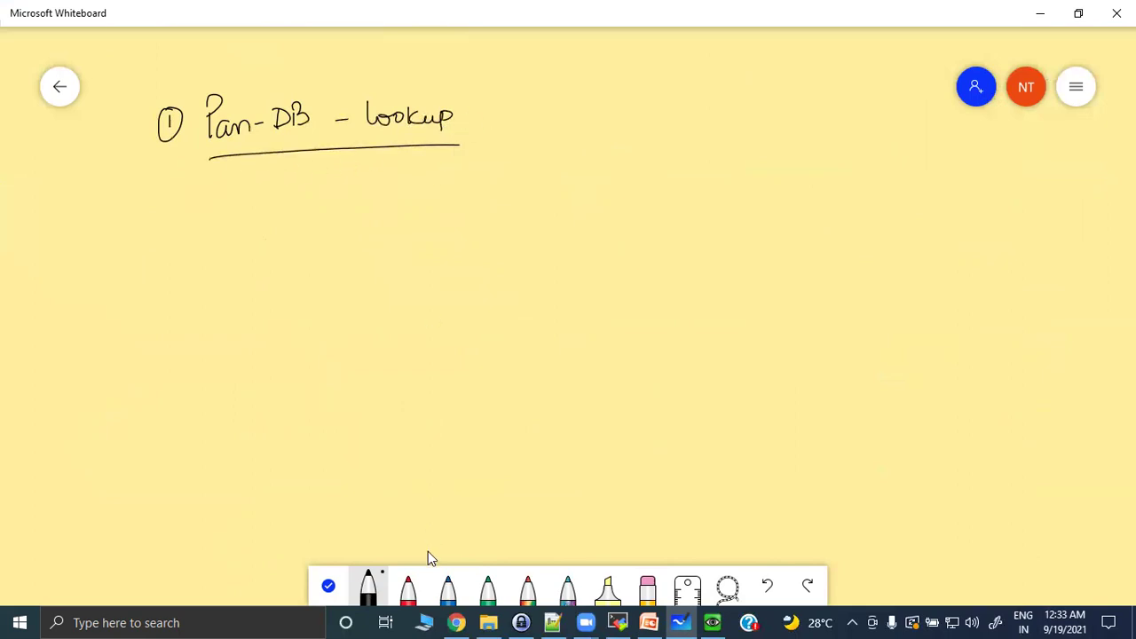
left_click(407, 588)
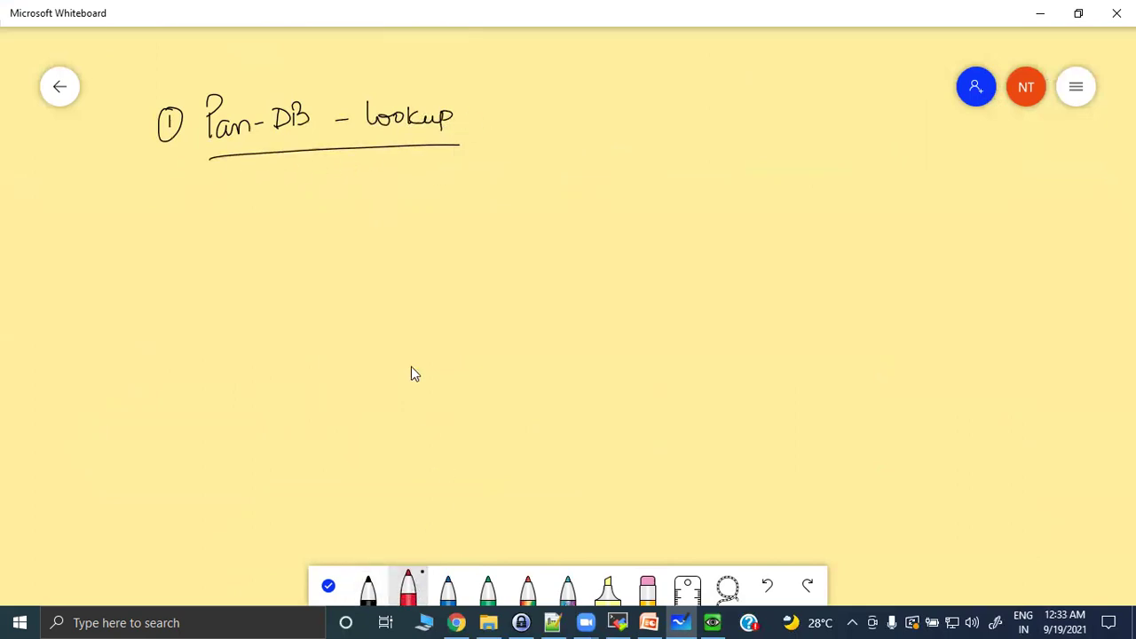
Write URL/IP ADDRESS and SSL CERTIFICATE in red, and draw a tall Block List box.
left_click_drag(156, 340, 195, 345)
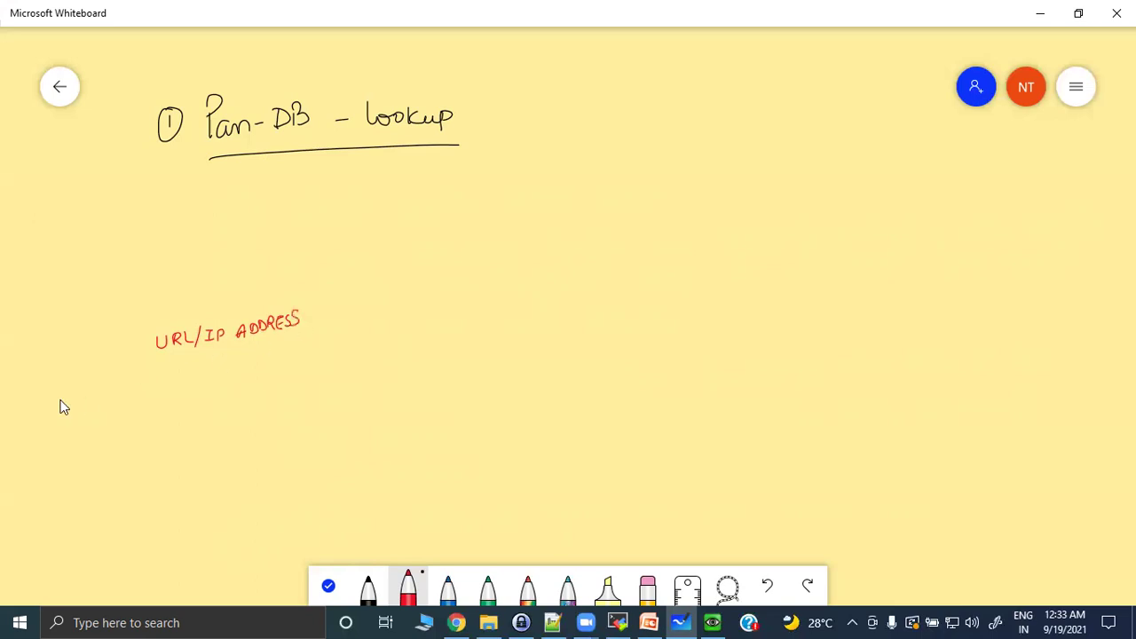
mouse_move(146, 377)
left_mouse_down()
mouse_move(138, 396)
mouse_move(163, 384)
left_mouse_up()
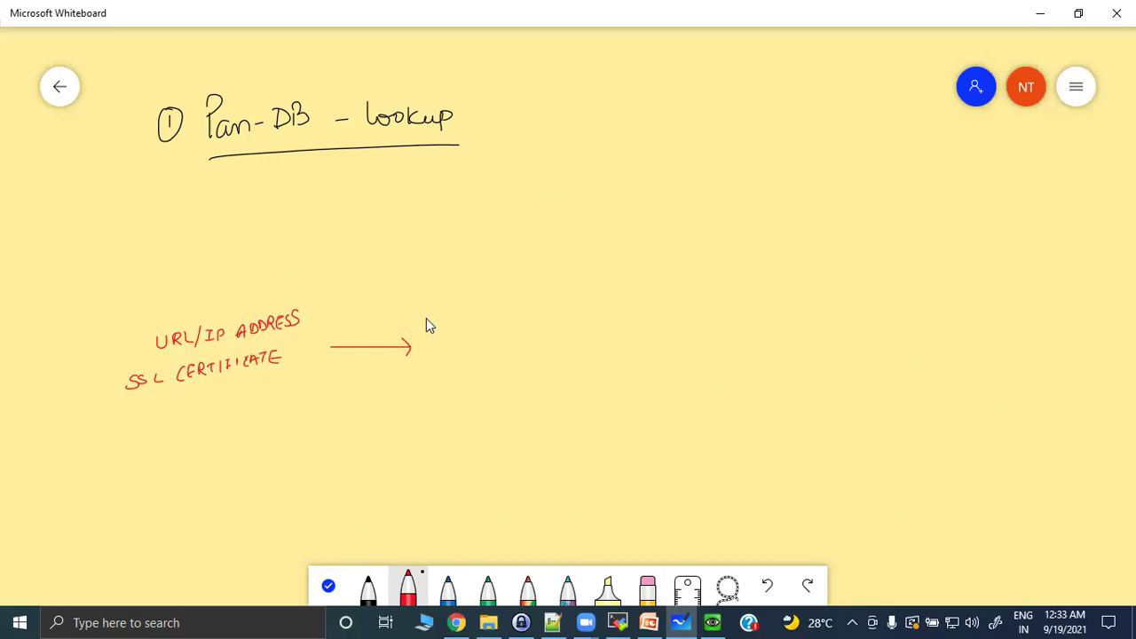
left_click_drag(423, 326, 434, 410)
mouse_move(461, 305)
left_mouse_down()
mouse_move(489, 385)
mouse_move(470, 423)
left_mouse_up()
mouse_move(466, 359)
left_mouse_down()
mouse_move(473, 380)
mouse_move(449, 409)
mouse_move(537, 360)
left_mouse_up()
Add arrows into an Allow List box and a Custom Categories box, then begin a large box.
mouse_move(550, 306)
left_mouse_down()
mouse_move(548, 390)
mouse_move(613, 418)
mouse_move(598, 305)
mouse_move(544, 306)
left_mouse_up()
left_click_drag(560, 359, 567, 350)
left_click_drag(570, 357, 575, 345)
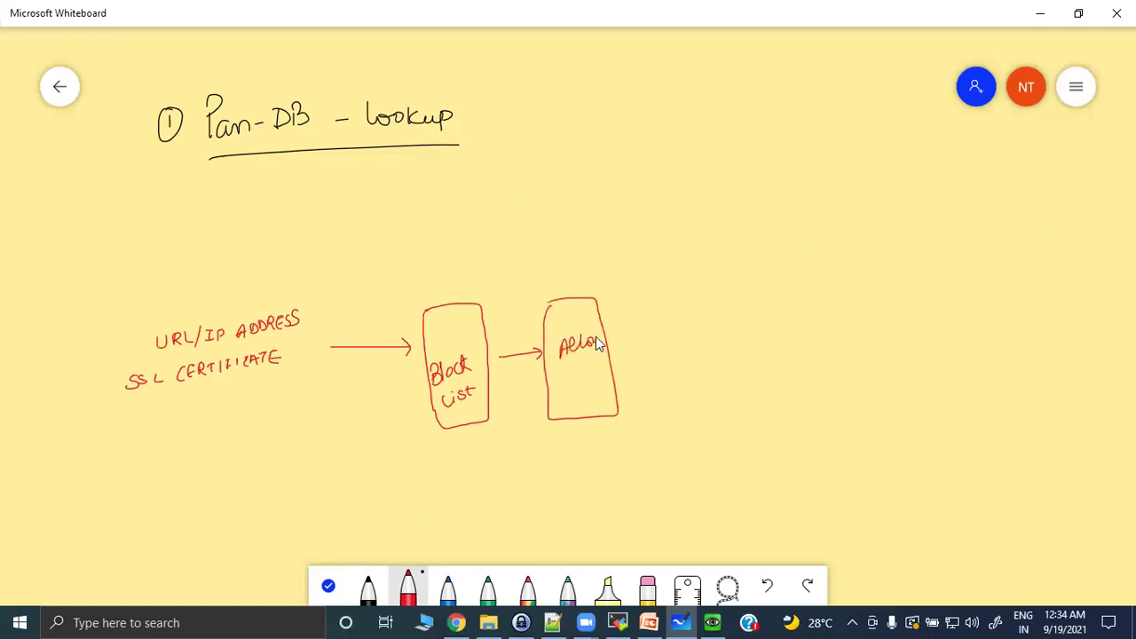
mouse_move(584, 371)
left_mouse_down()
mouse_move(587, 388)
mouse_move(593, 375)
left_mouse_up()
left_click_drag(654, 353, 661, 352)
left_click_drag(653, 346, 654, 357)
left_click_drag(673, 292, 665, 403)
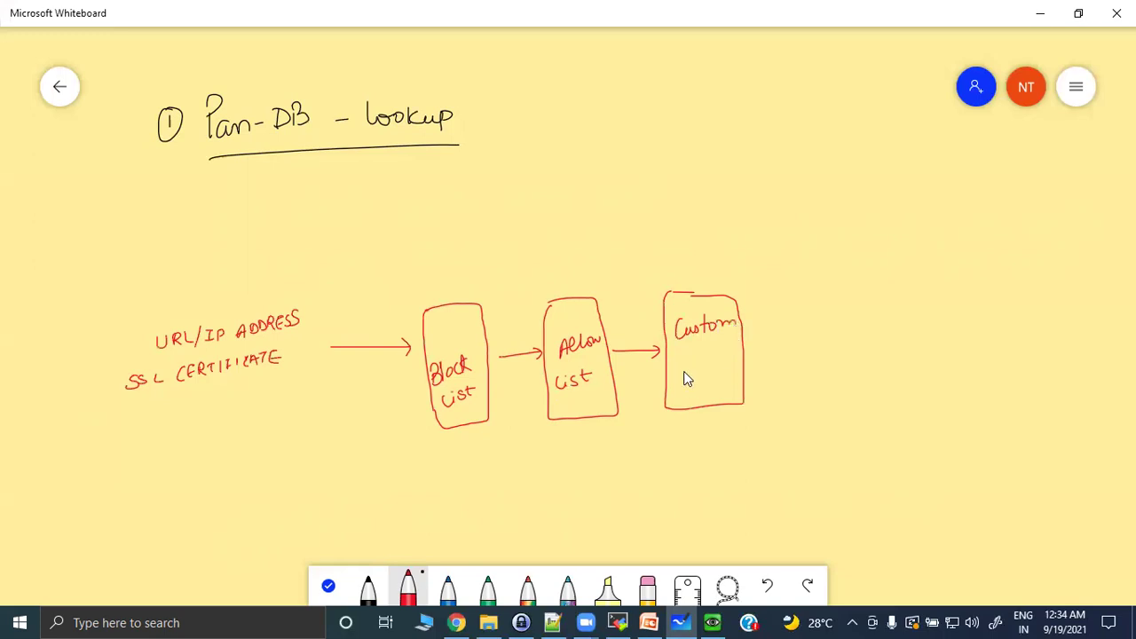
mouse_move(687, 368)
left_mouse_down()
mouse_move(711, 391)
mouse_move(805, 349)
mouse_move(798, 358)
left_mouse_up()
mouse_move(801, 102)
left_mouse_down()
mouse_move(812, 376)
mouse_move(907, 395)
left_mouse_up()
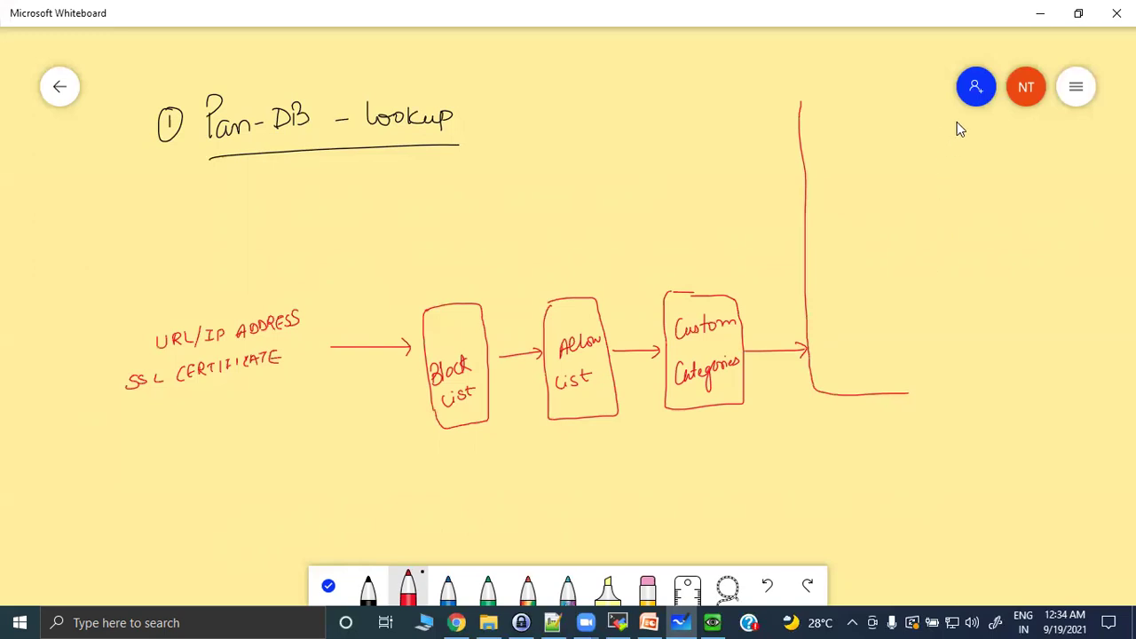
Close the large red box and add an inner Management plane / Dataplane box with a two-way arrow.
mouse_move(804, 102)
left_mouse_down()
mouse_move(953, 102)
mouse_move(980, 391)
mouse_move(893, 398)
left_mouse_up()
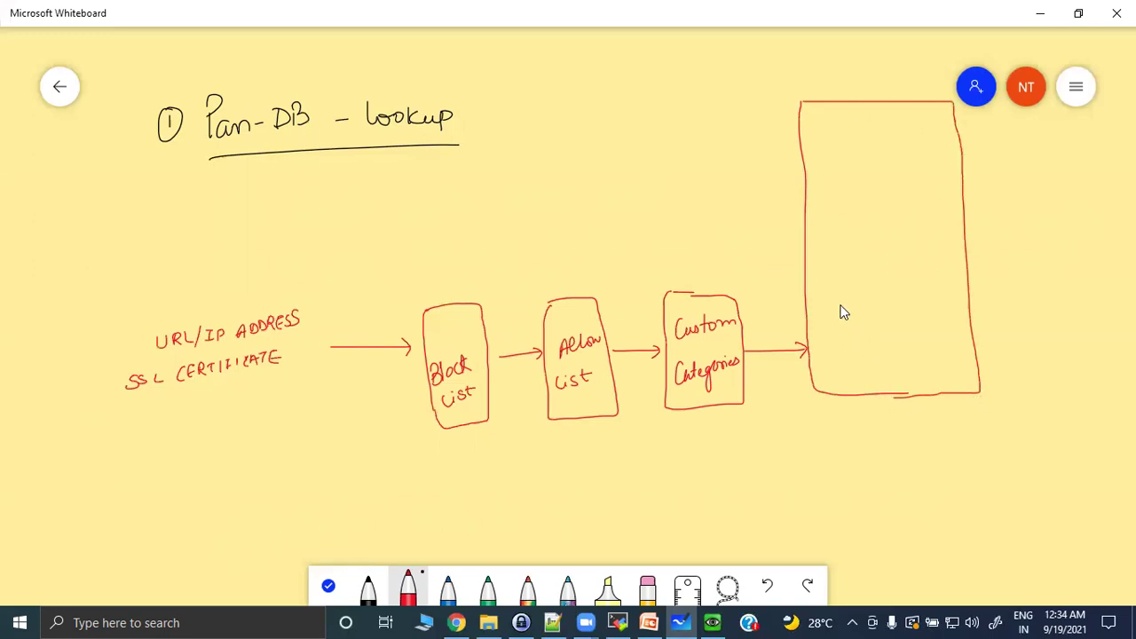
mouse_move(831, 365)
left_mouse_down()
mouse_move(832, 293)
mouse_move(934, 286)
left_mouse_up()
mouse_move(832, 366)
left_mouse_down()
mouse_move(913, 361)
mouse_move(956, 296)
mouse_move(937, 286)
left_mouse_up()
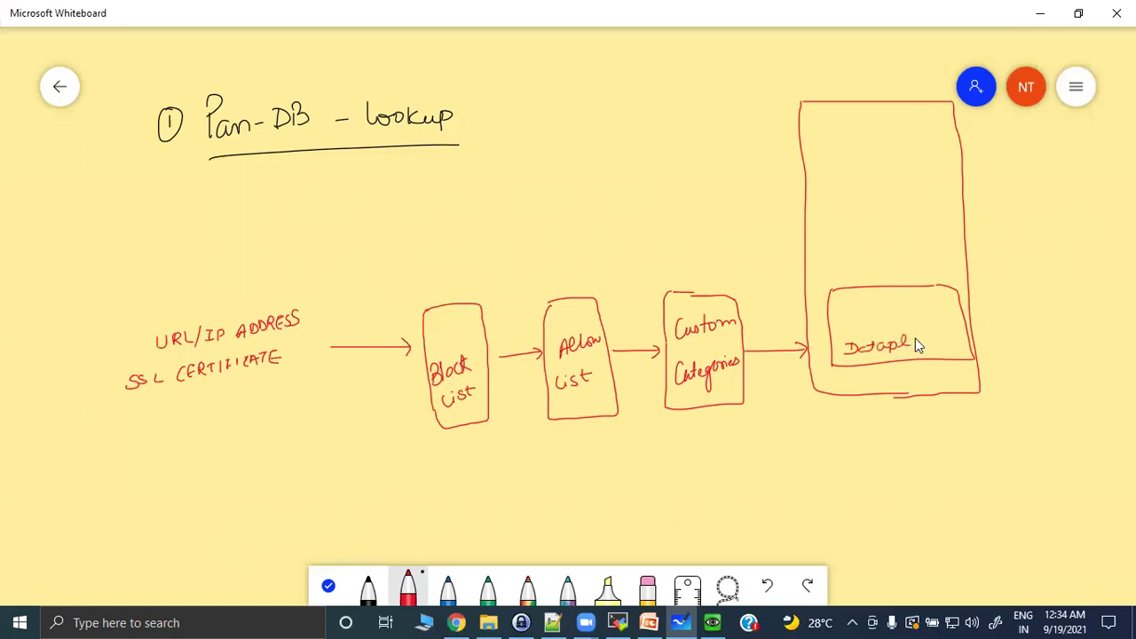
mouse_move(951, 340)
left_mouse_down()
mouse_move(950, 353)
mouse_move(961, 346)
left_mouse_up()
left_click_drag(892, 321, 896, 324)
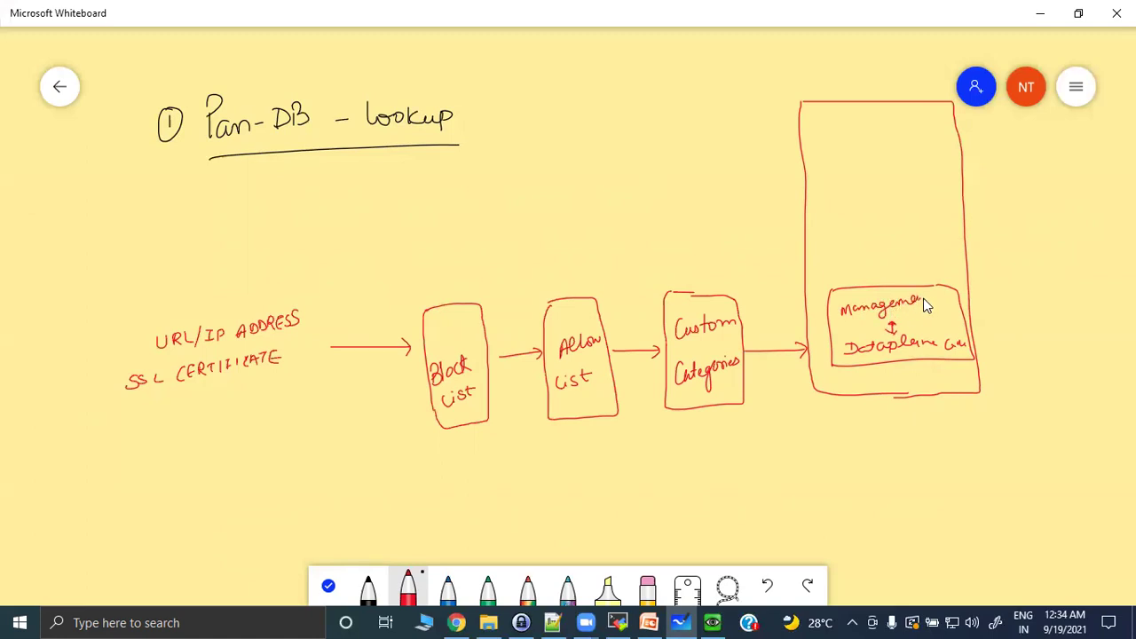
mouse_move(906, 314)
left_mouse_down()
mouse_move(938, 309)
mouse_move(948, 319)
left_mouse_up()
Draw a PAN-DB Cloud above the management box, linked to it by an arrow.
left_click_drag(885, 282, 886, 252)
mouse_move(943, 209)
left_mouse_down()
mouse_move(914, 170)
mouse_move(857, 187)
left_mouse_up()
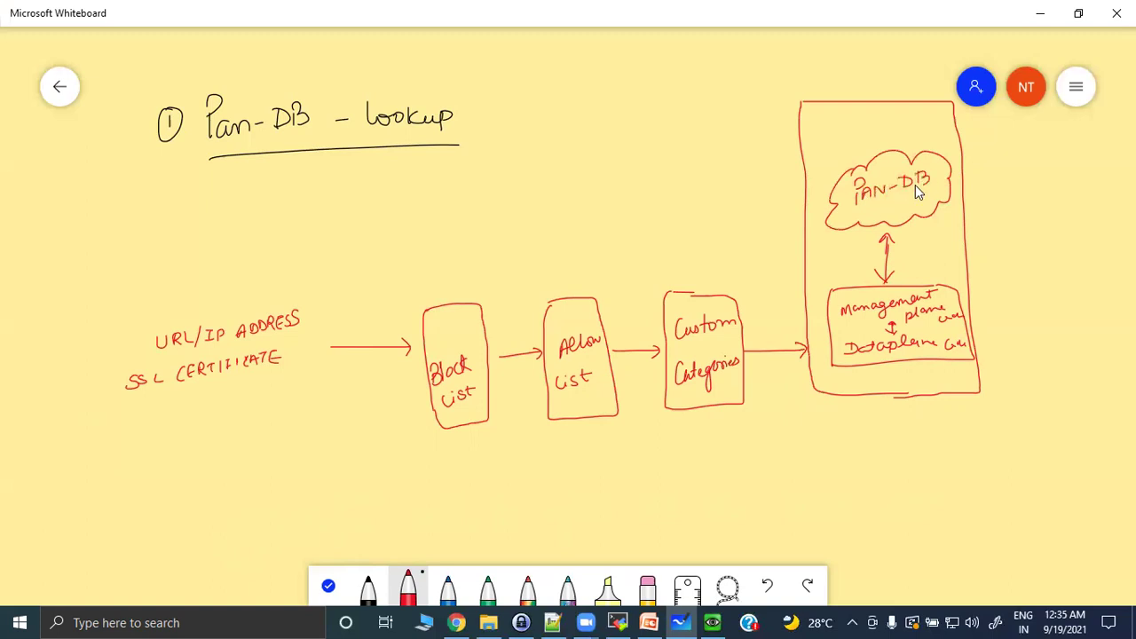
left_click_drag(928, 188, 928, 202)
left_click(448, 592)
Draw a long rounded blue rectangle below the diagram.
left_click_drag(365, 496, 981, 459)
left_click_drag(421, 550, 783, 533)
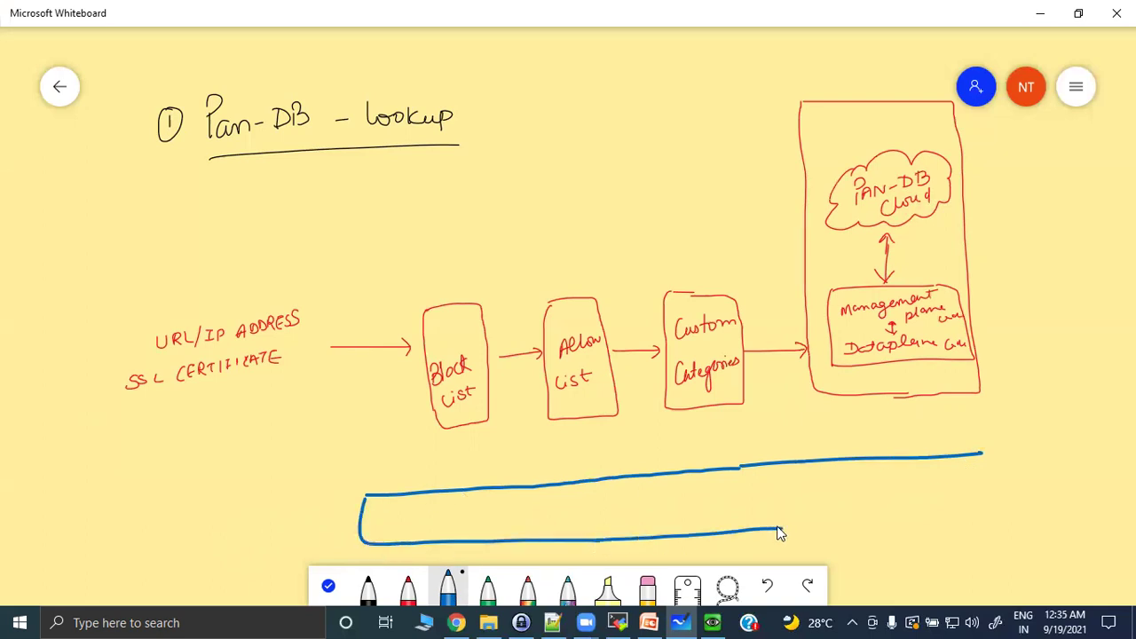
left_click_drag(778, 533, 1003, 516)
left_click_drag(1002, 465, 983, 453)
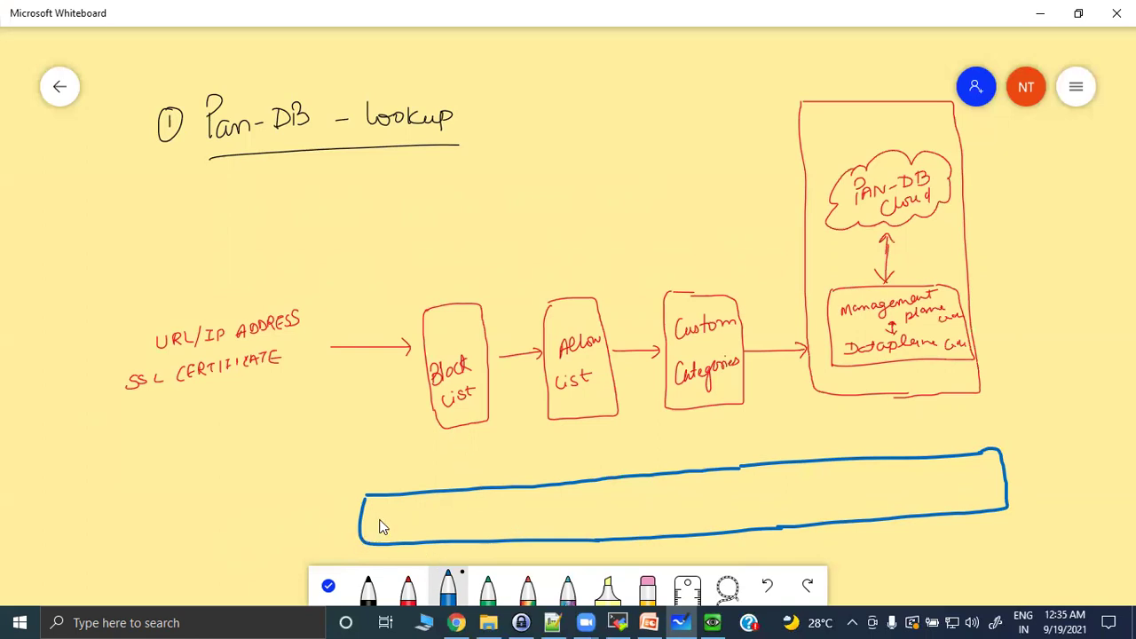
Write 'Report & Enforce Policy: URL filtering Profile, Security, SSL' inside the blue rectangle.
mouse_move(387, 508)
left_mouse_down()
mouse_move(399, 527)
mouse_move(437, 514)
left_mouse_up()
left_click_drag(441, 510, 442, 519)
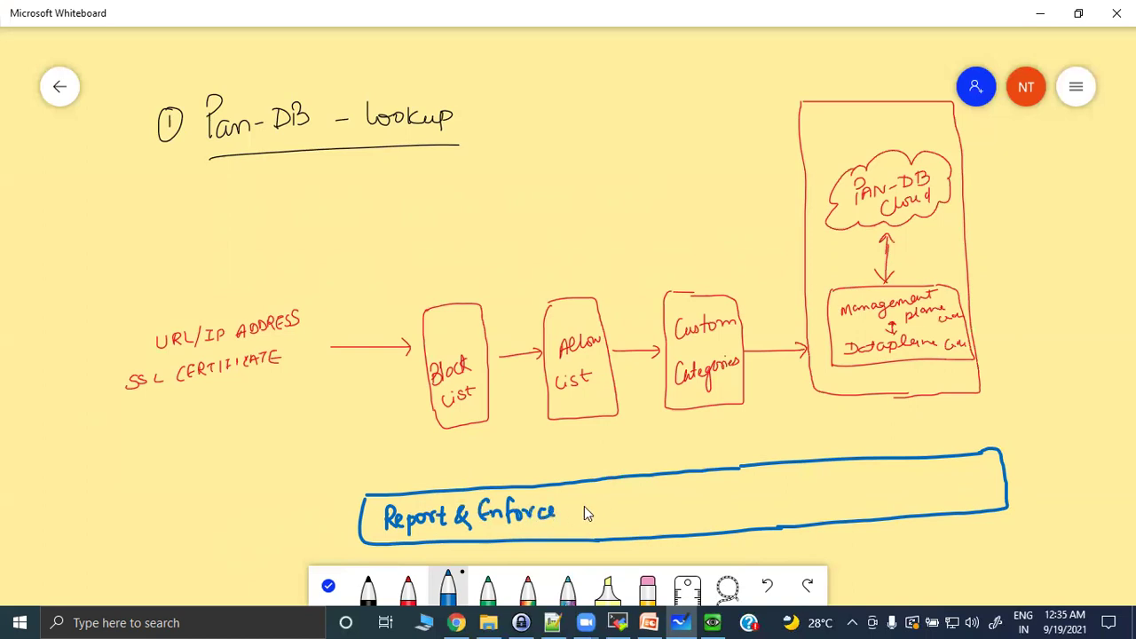
mouse_move(574, 508)
left_mouse_down()
mouse_move(588, 522)
mouse_move(609, 504)
mouse_move(624, 526)
mouse_move(680, 497)
mouse_move(695, 511)
mouse_move(713, 493)
mouse_move(754, 496)
left_mouse_up()
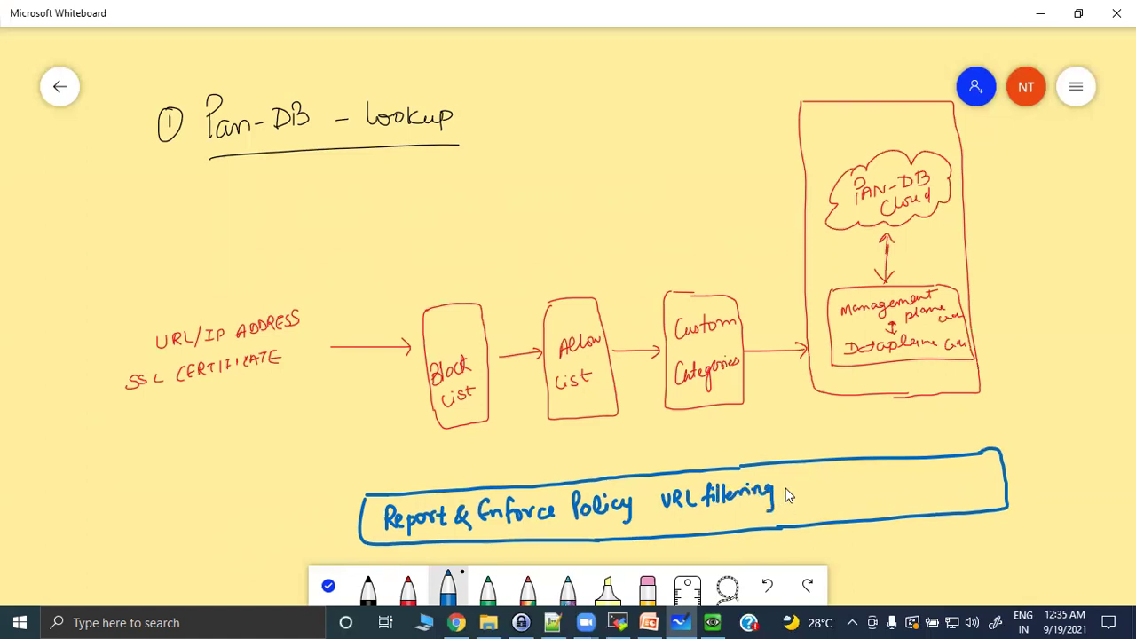
mouse_move(803, 500)
left_mouse_down()
mouse_move(827, 487)
mouse_move(857, 497)
left_mouse_up()
left_click_drag(911, 478, 964, 486)
left_click_drag(977, 467, 986, 479)
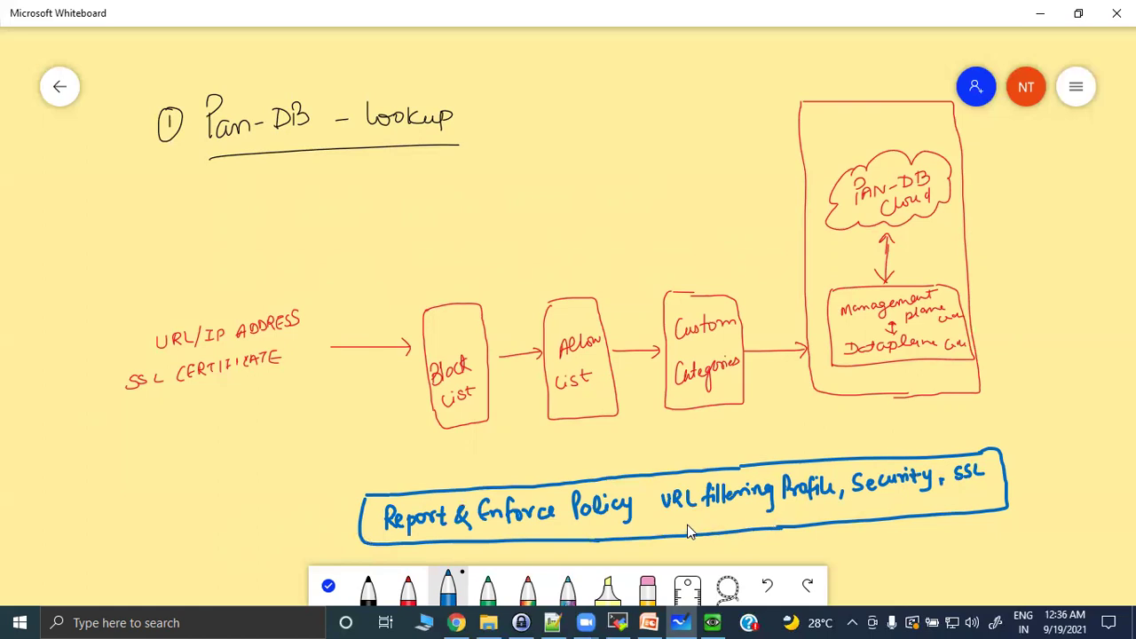
Add 'Decryption, QoS, captive portal' on a second line in the policy box.
mouse_move(666, 515)
left_mouse_down()
mouse_move(668, 533)
mouse_move(715, 519)
mouse_move(726, 534)
mouse_move(748, 516)
left_mouse_up()
left_click_drag(751, 515, 752, 525)
mouse_move(792, 515)
left_mouse_down()
mouse_move(788, 529)
mouse_move(818, 522)
left_mouse_up()
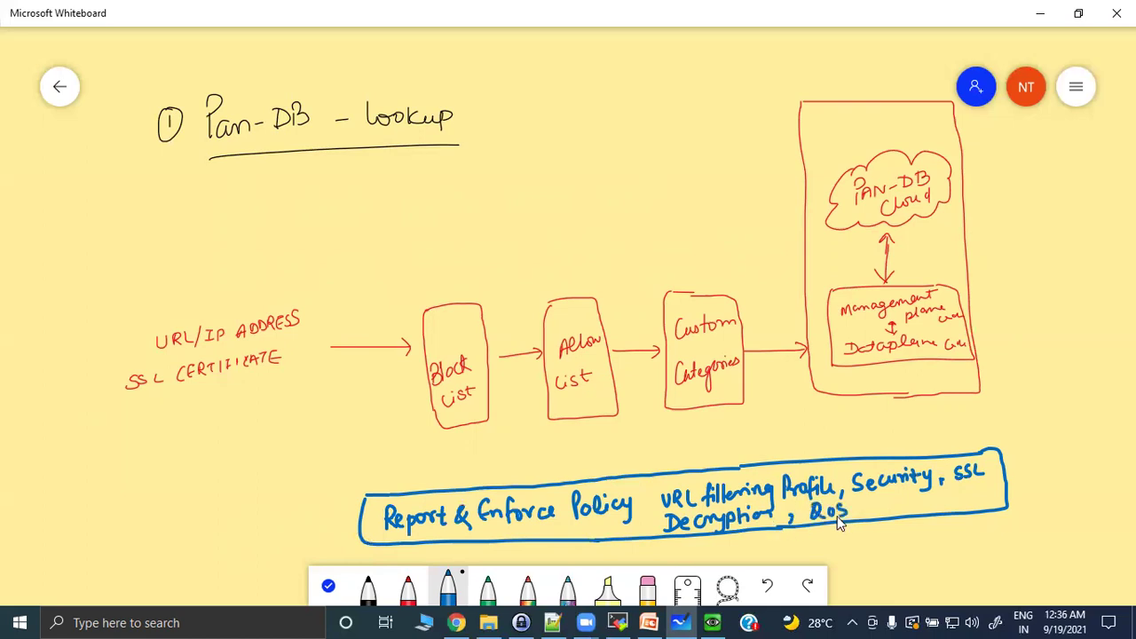
mouse_move(868, 514)
left_mouse_down()
mouse_move(865, 530)
mouse_move(902, 515)
left_mouse_up()
mouse_move(903, 517)
left_mouse_down()
mouse_move(998, 490)
mouse_move(1008, 504)
left_mouse_up()
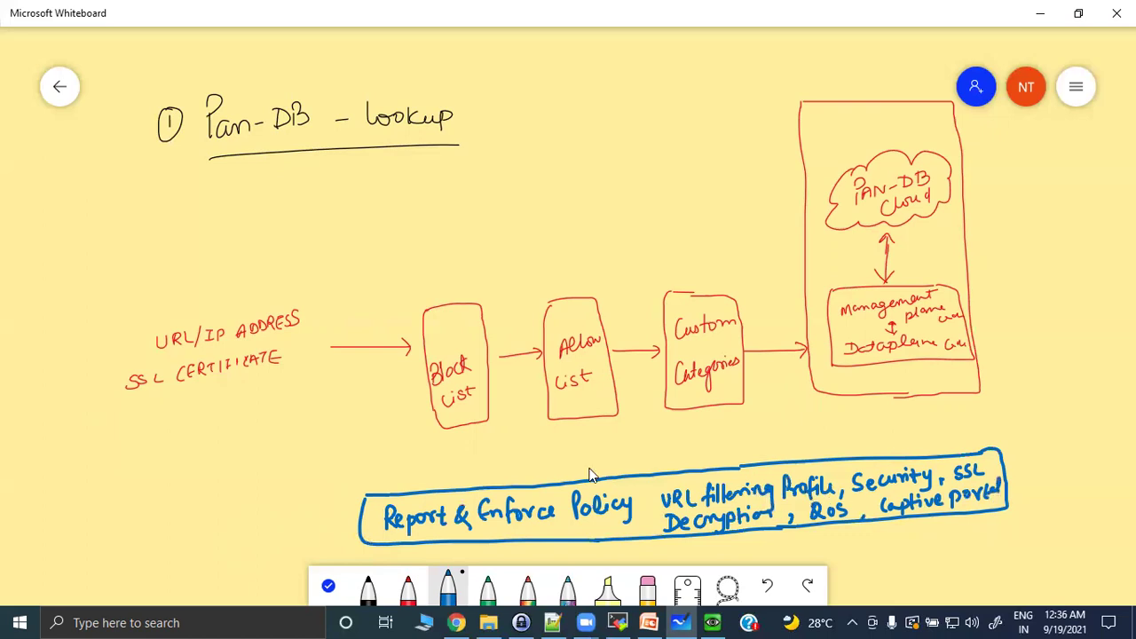
In black ink, draw downward arrows from Block List, Custom Categories and the management box into the policy box.
left_click(367, 588)
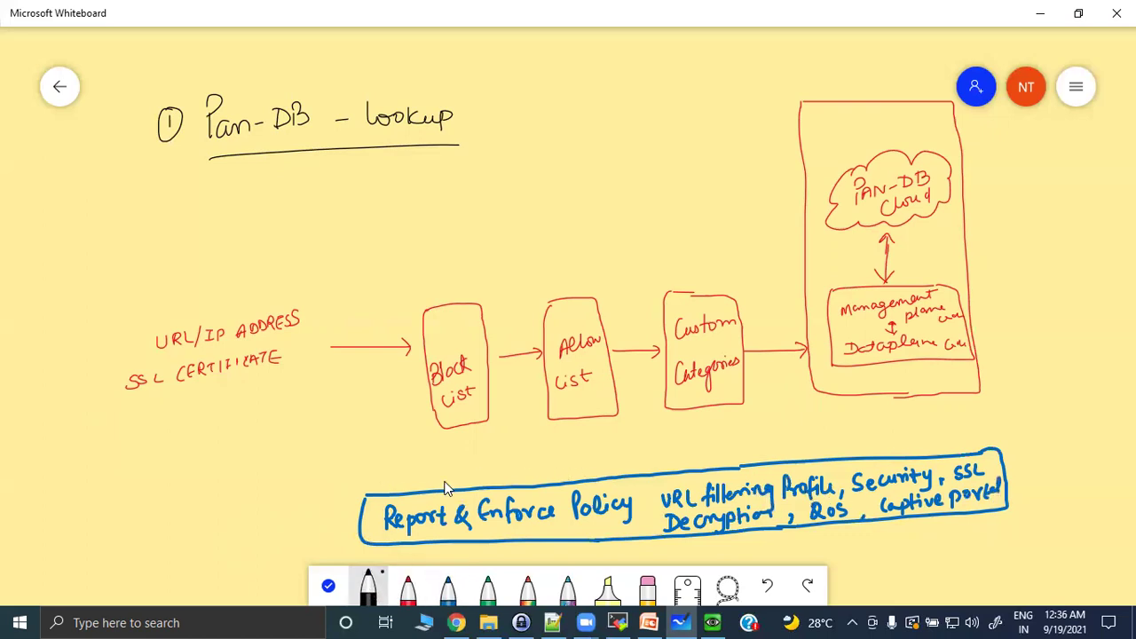
mouse_move(460, 431)
left_mouse_down()
mouse_move(459, 475)
mouse_move(467, 461)
left_mouse_up()
mouse_move(708, 410)
left_mouse_down()
mouse_move(707, 459)
mouse_move(715, 449)
left_mouse_up()
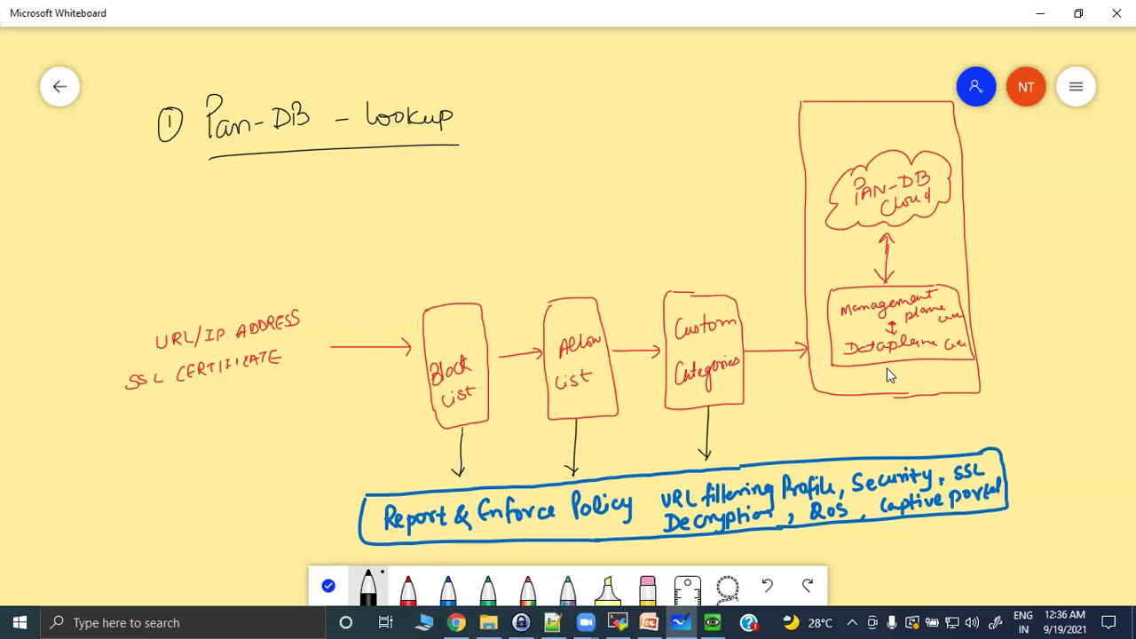
mouse_move(889, 384)
left_mouse_down()
mouse_move(889, 448)
mouse_move(900, 439)
left_mouse_up()
left_click_drag(145, 252, 147, 263)
mouse_move(157, 249)
left_mouse_down()
mouse_move(153, 260)
mouse_move(205, 233)
left_mouse_up()
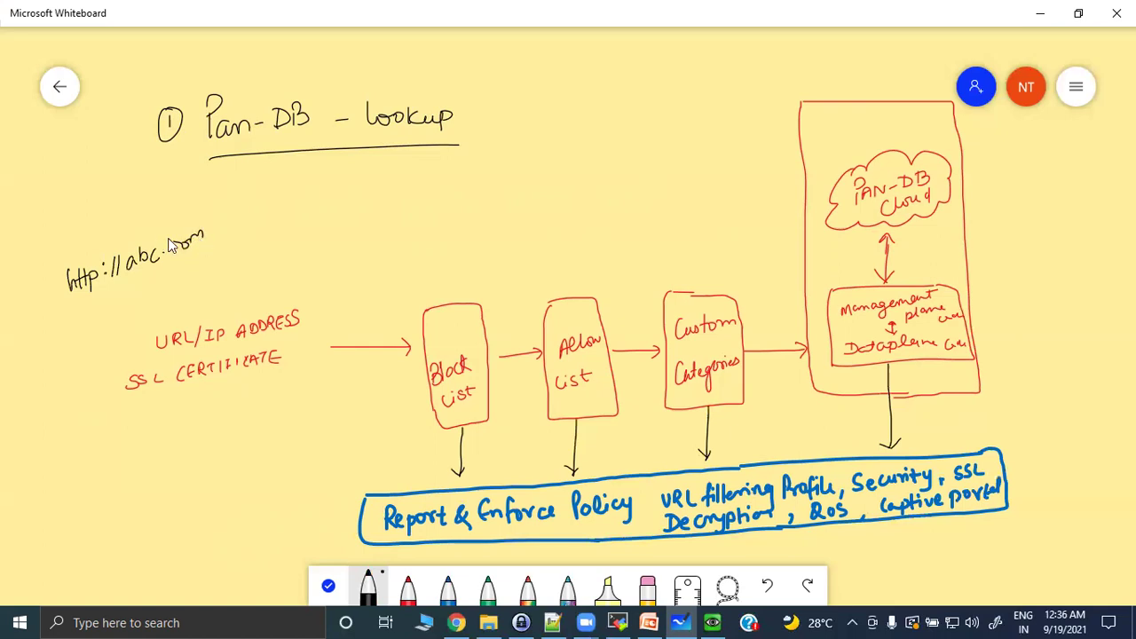
left_click_drag(95, 303, 207, 249)
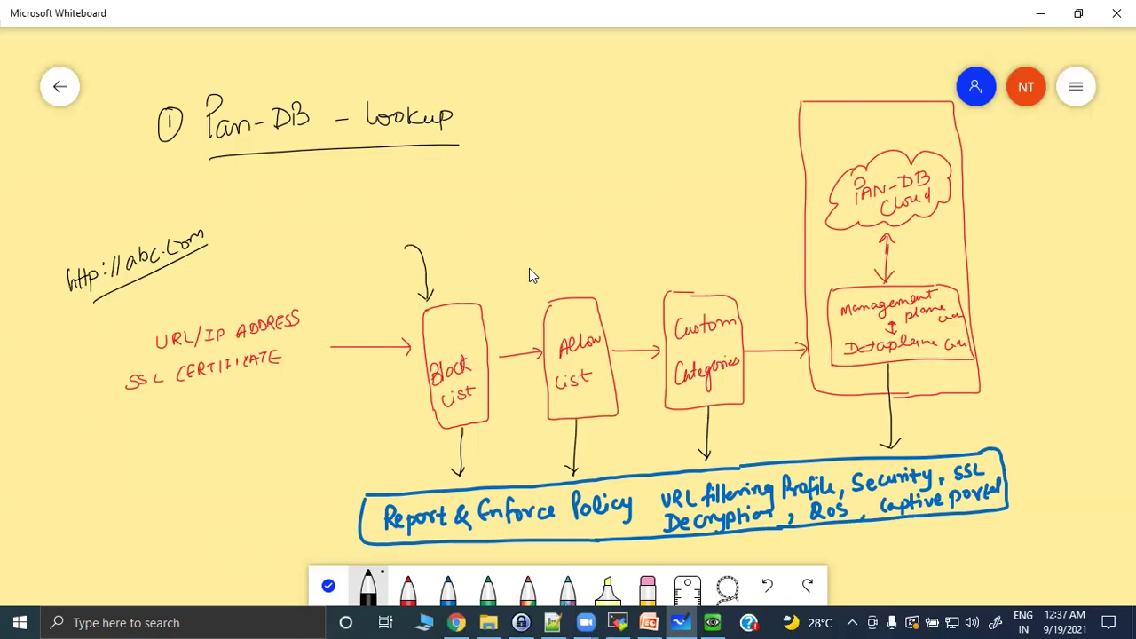
Draw arrows down into Allow List and Custom Categories, and left-pointing arrows into the management box and PAN-DB cloud.
left_click_drag(556, 274, 570, 275)
mouse_move(671, 214)
left_mouse_down()
mouse_move(690, 279)
mouse_move(698, 268)
left_mouse_up()
left_click_drag(1051, 285, 992, 295)
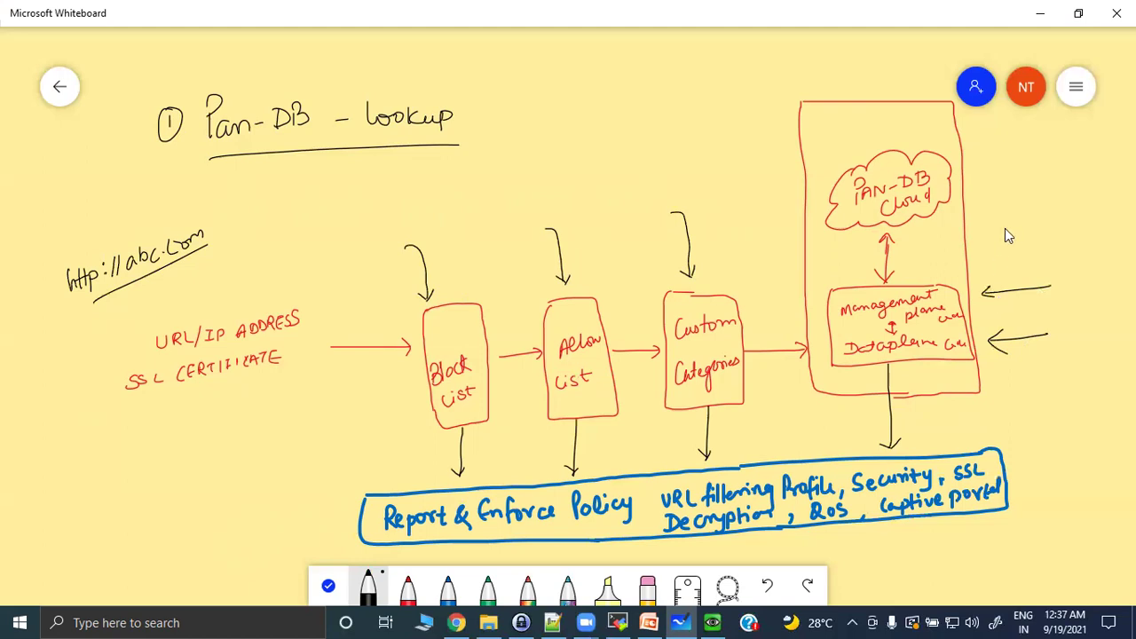
mouse_move(1058, 167)
left_mouse_down()
mouse_move(980, 178)
mouse_move(995, 194)
left_mouse_up()
left_click_drag(679, 220, 688, 277)
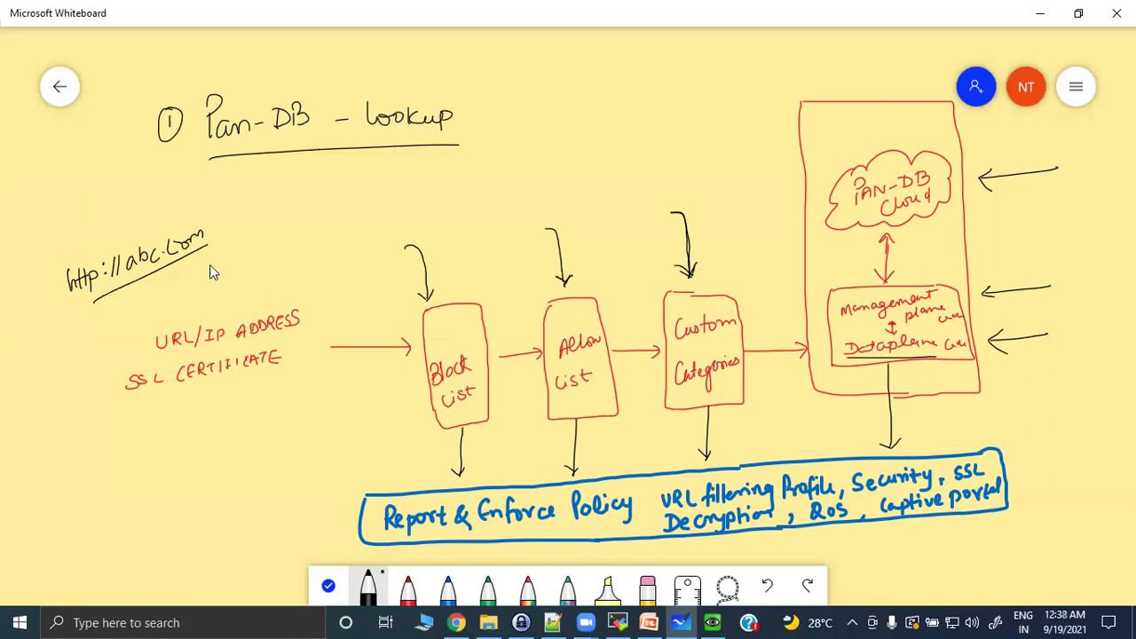
mouse_move(95, 238)
left_mouse_down()
mouse_move(47, 289)
mouse_move(96, 295)
left_mouse_up()
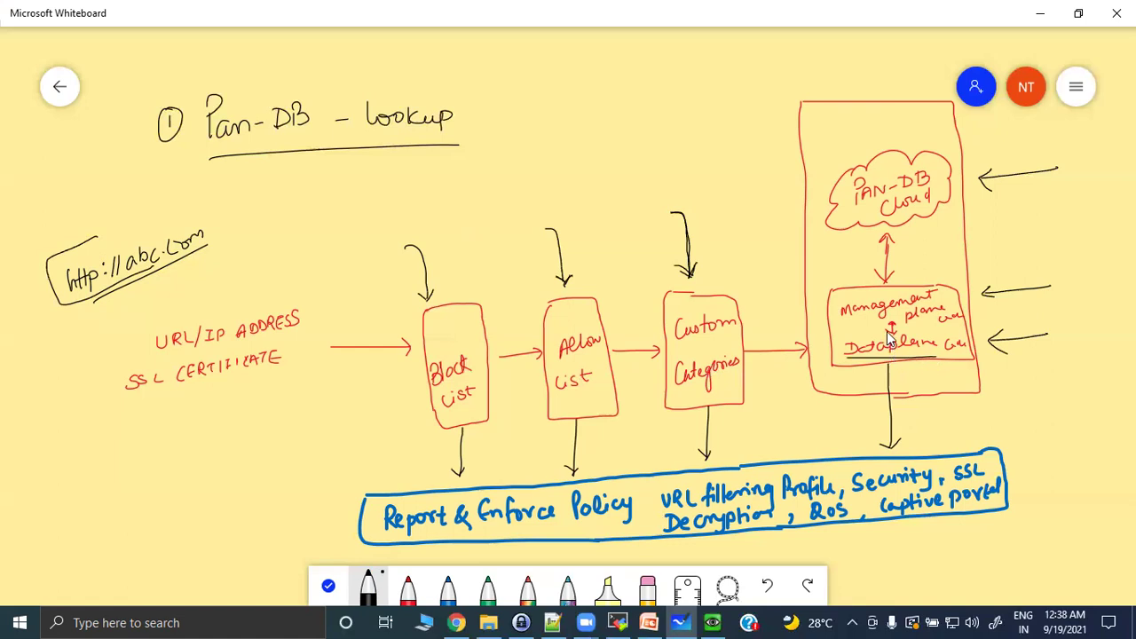
left_click_drag(865, 337, 866, 320)
left_click_drag(861, 326, 870, 326)
mouse_move(861, 293)
left_mouse_down()
mouse_move(860, 241)
mouse_move(872, 258)
left_mouse_up()
left_click_drag(925, 230, 927, 282)
mouse_move(928, 286)
left_mouse_down()
mouse_move(941, 341)
mouse_move(926, 335)
left_mouse_up()
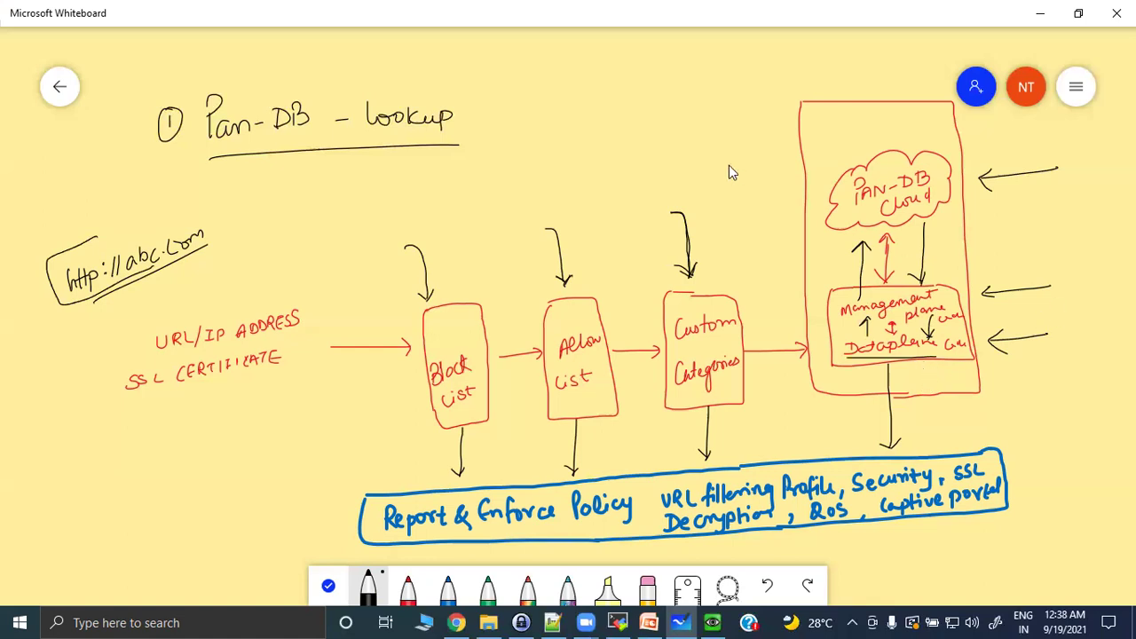
mouse_move(94, 236)
left_mouse_down()
mouse_move(187, 207)
mouse_move(252, 210)
mouse_move(243, 218)
left_mouse_up()
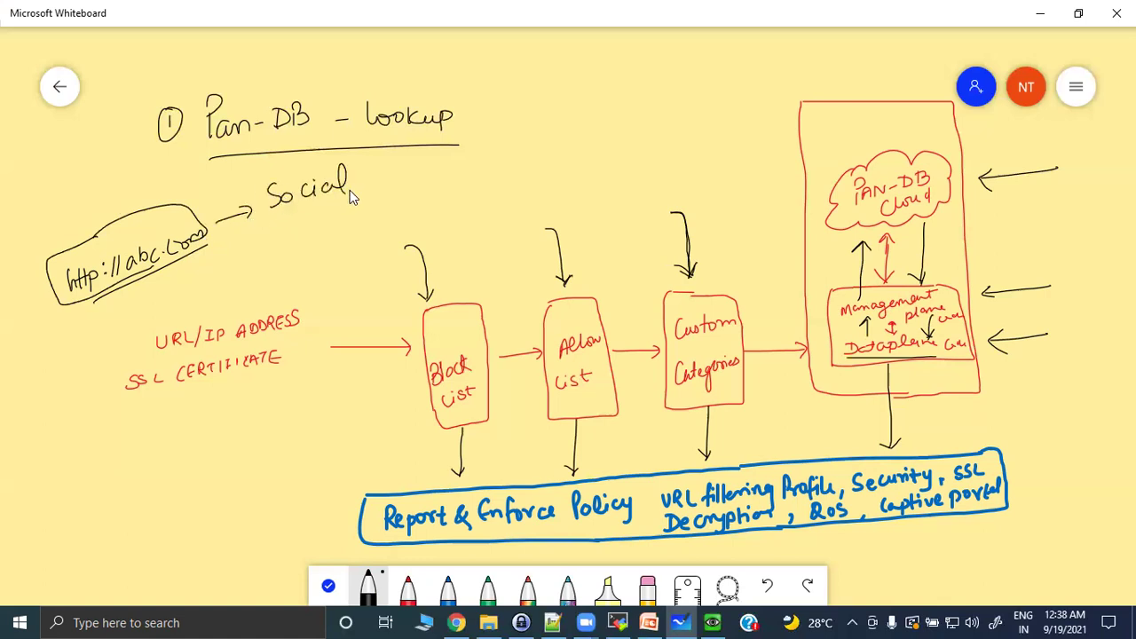
Write and underline 'Social Networking' and 'unknown', and draw an arrow up to the URL bubble.
left_click_drag(444, 173, 489, 167)
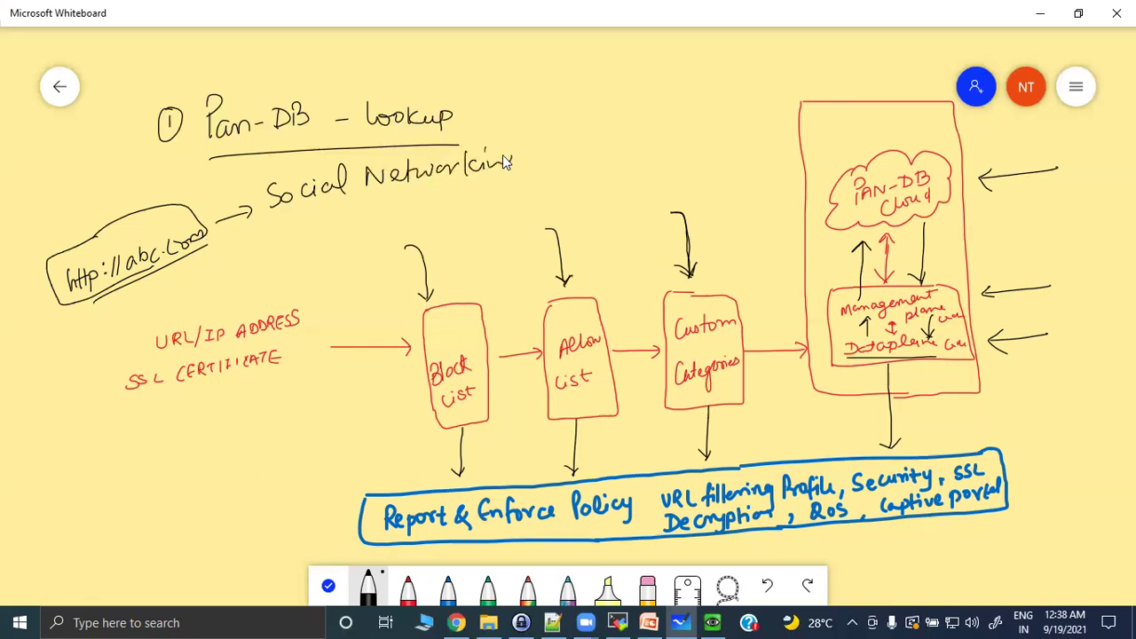
left_click_drag(317, 206, 476, 184)
mouse_move(564, 144)
left_mouse_down()
mouse_move(563, 156)
mouse_move(597, 152)
left_mouse_up()
mouse_move(602, 122)
left_mouse_down()
mouse_move(603, 151)
mouse_move(664, 120)
left_mouse_up()
left_click_drag(550, 171, 679, 132)
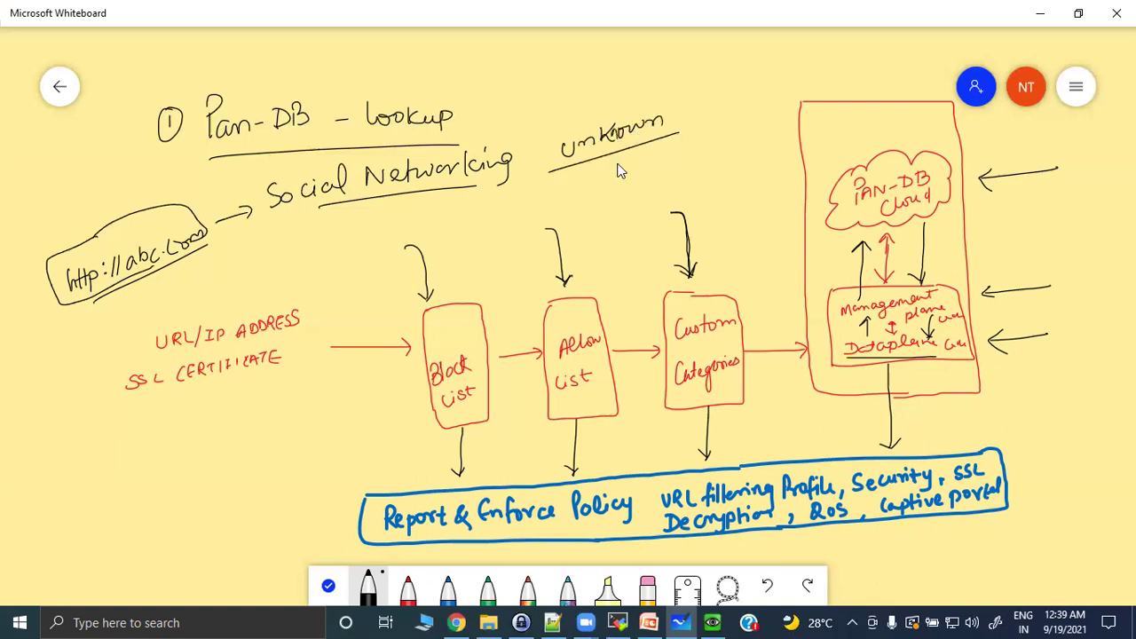
left_click_drag(151, 311, 150, 286)
Write and underline 'unknown' beside the PAN-DB cloud and 'not-resolved' under the first unknown.
left_click_drag(983, 222, 983, 236)
mouse_move(993, 225)
left_mouse_down()
mouse_move(987, 238)
mouse_move(1075, 213)
left_mouse_up()
left_click_drag(963, 247, 1074, 222)
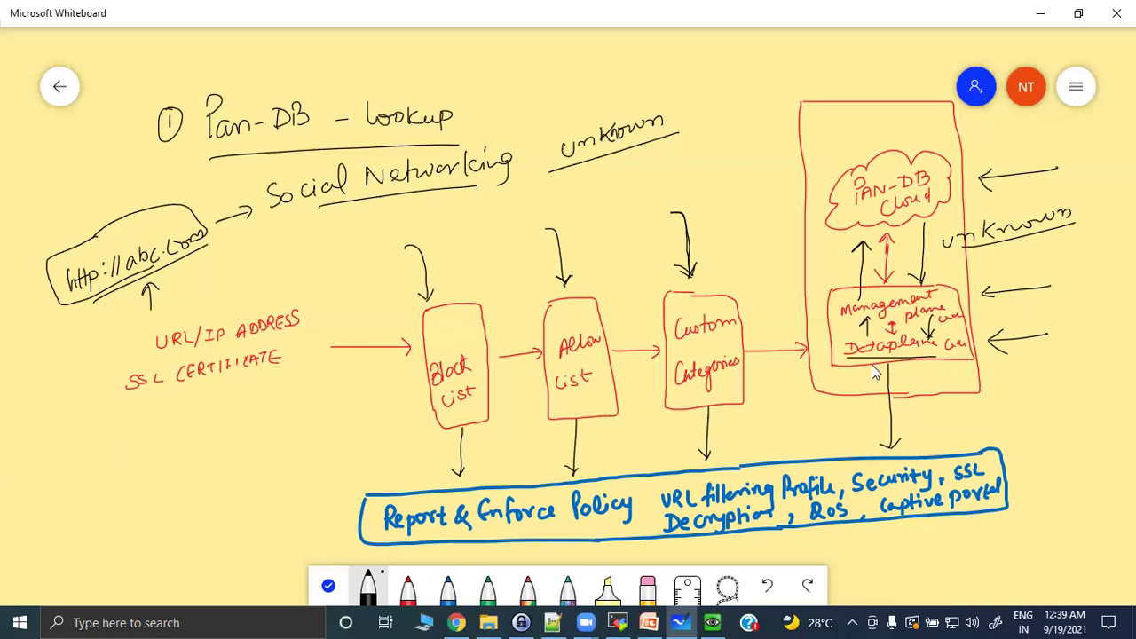
left_click_drag(574, 199, 616, 183)
mouse_move(621, 181)
left_mouse_down()
mouse_move(685, 165)
mouse_move(717, 148)
mouse_move(726, 124)
left_mouse_up()
left_click_drag(579, 204, 734, 161)
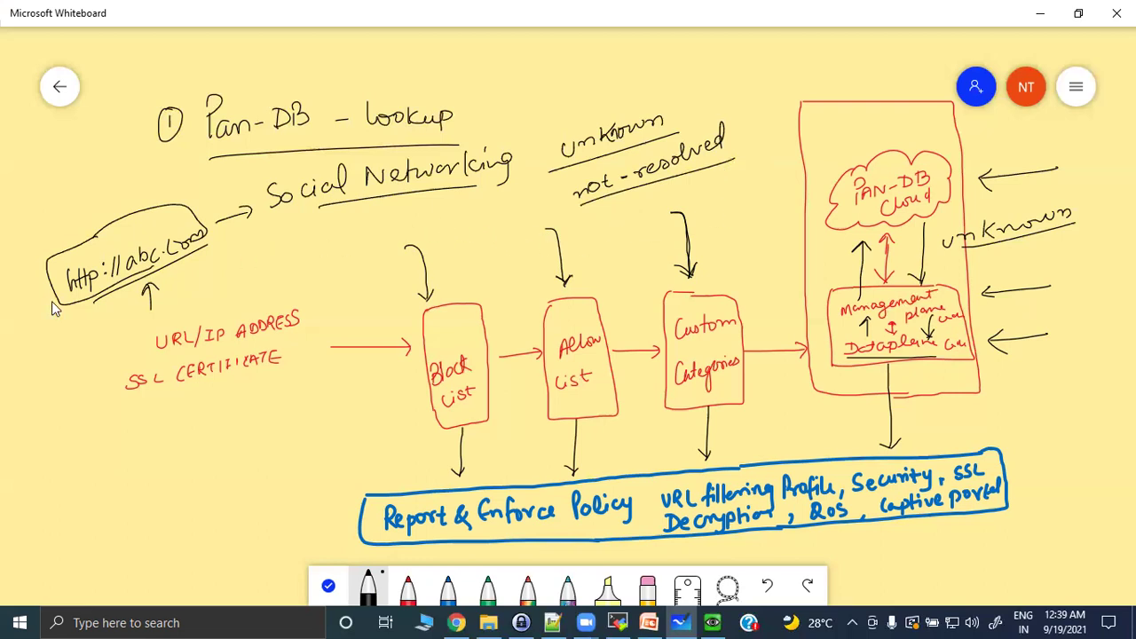
Add arrows to the URL bubble, unknown, Dataplane and not-resolved, and cross out the cloud–management link.
left_click_drag(82, 330, 97, 332)
left_click_drag(543, 145, 543, 160)
left_click_drag(824, 353, 837, 353)
mouse_move(893, 260)
left_mouse_down()
mouse_move(875, 282)
mouse_move(897, 280)
left_mouse_up()
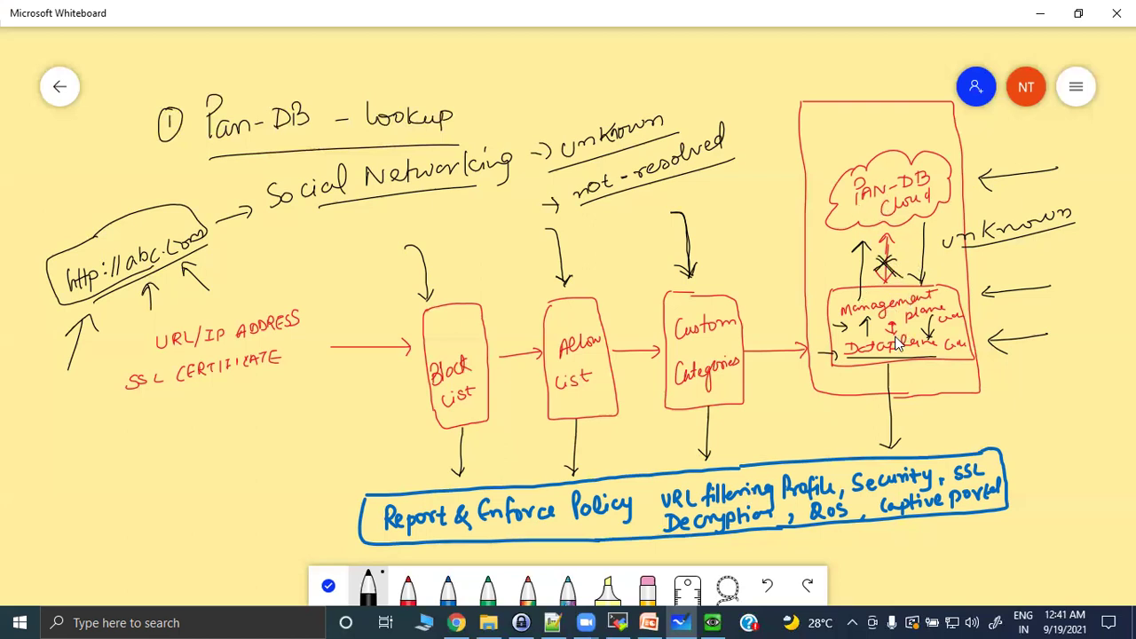
left_click_drag(610, 209, 614, 241)
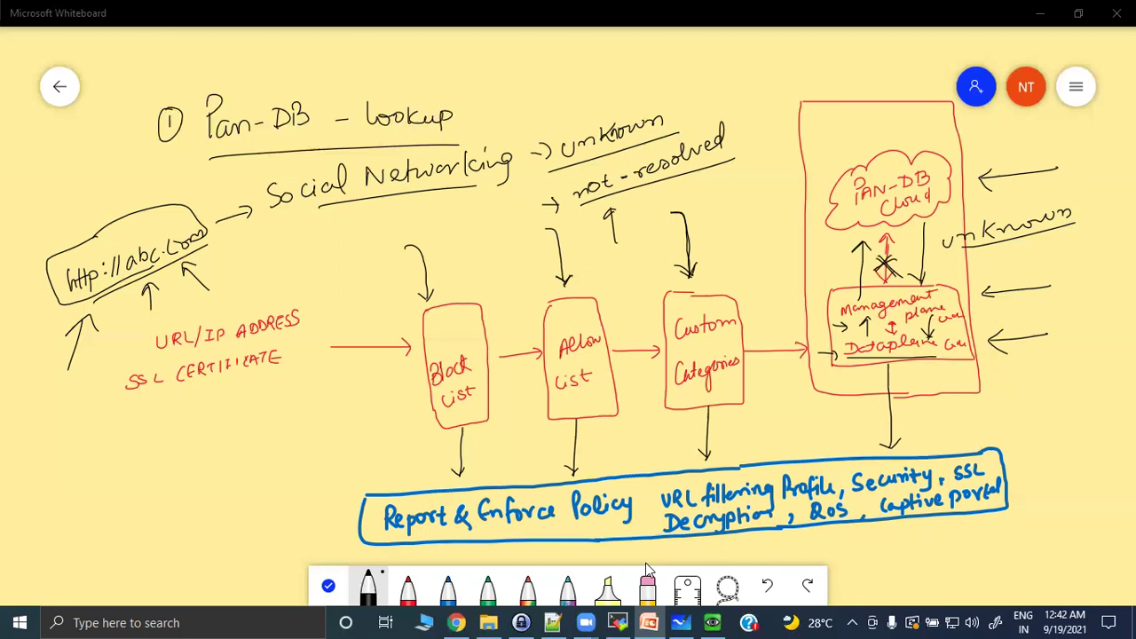
left_click(647, 585)
Erase the old arrows, blue policy text, Pan-DB cloud box and labels from the board.
mouse_move(573, 448)
left_mouse_down()
mouse_move(964, 463)
mouse_move(228, 489)
mouse_move(343, 507)
mouse_move(724, 387)
left_mouse_up()
mouse_move(910, 346)
left_mouse_down()
mouse_move(1086, 203)
mouse_move(736, 208)
mouse_move(665, 188)
mouse_move(389, 213)
mouse_move(228, 198)
mouse_move(101, 158)
mouse_move(319, 187)
mouse_move(156, 336)
left_mouse_up()
mouse_move(120, 373)
left_mouse_down()
mouse_move(322, 353)
mouse_move(596, 281)
left_mouse_up()
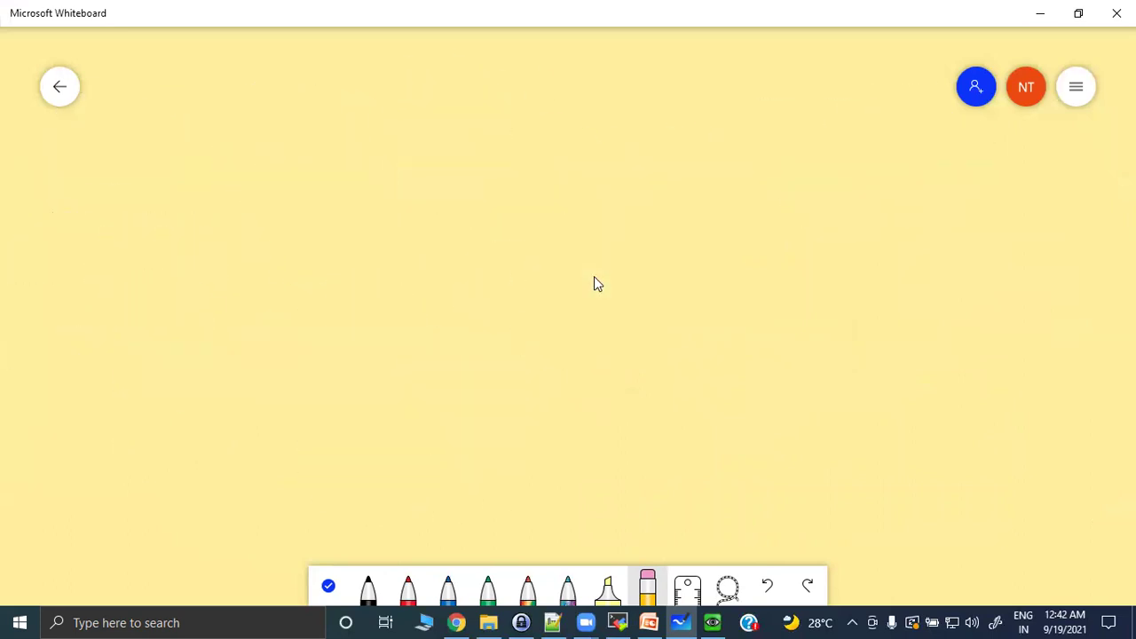
left_click(366, 579)
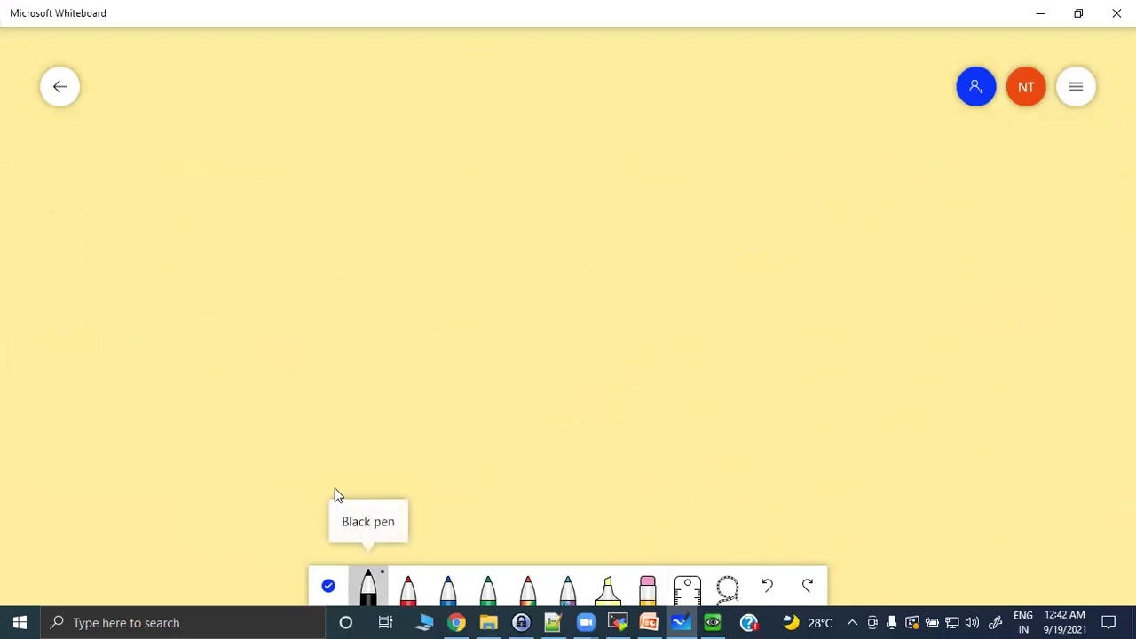
left_click_drag(231, 145, 288, 147)
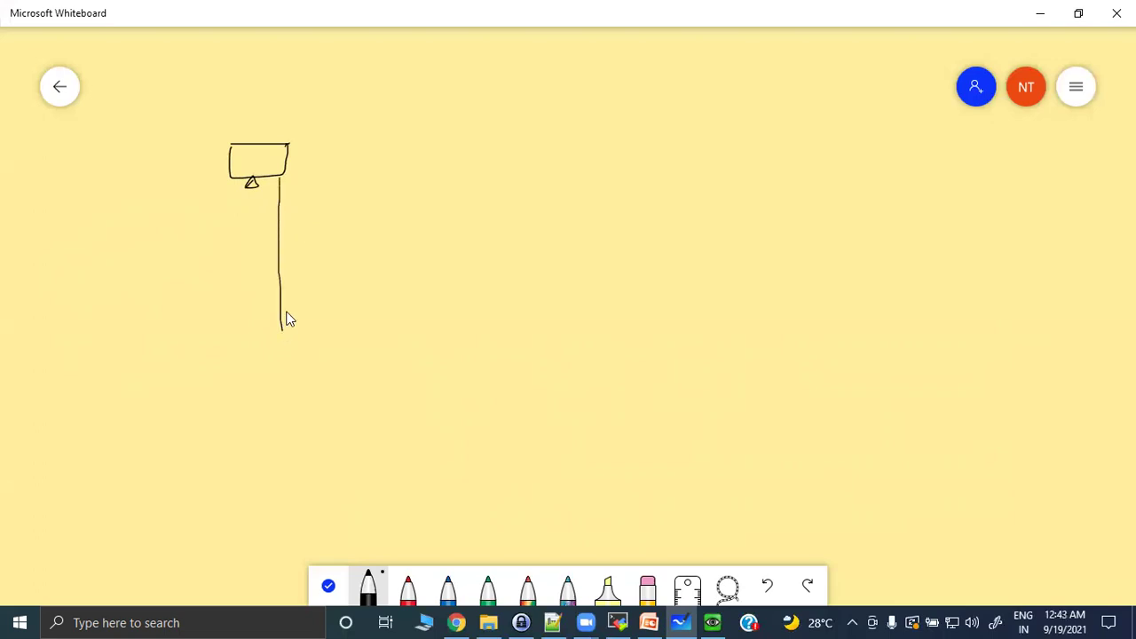
mouse_move(302, 237)
left_mouse_down()
mouse_move(321, 252)
mouse_move(336, 241)
left_mouse_up()
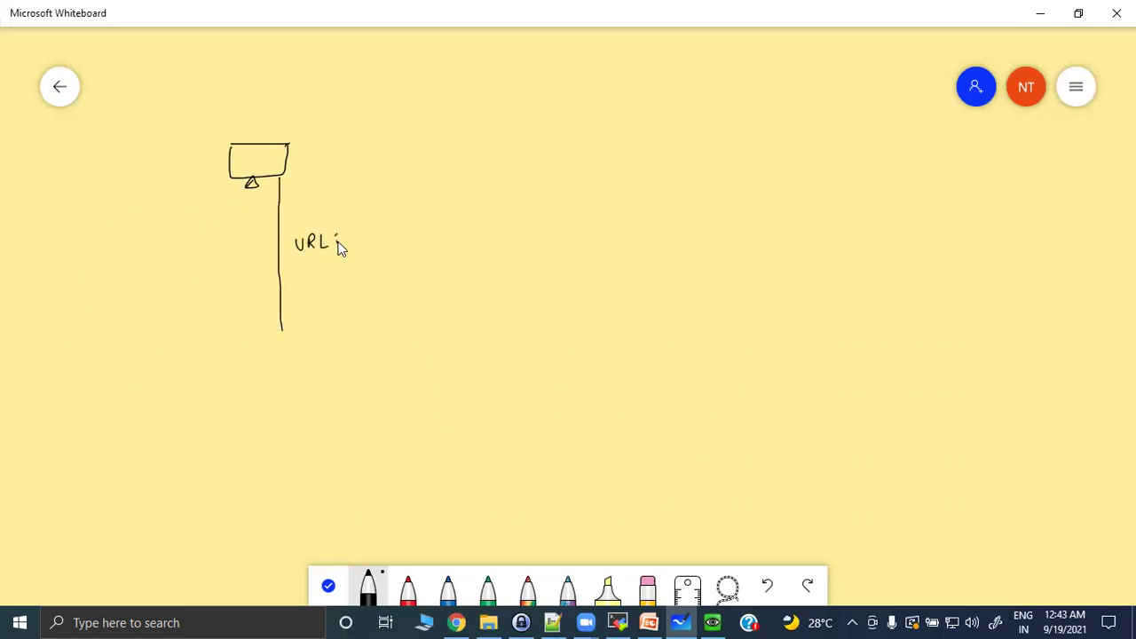
left_click(391, 226)
left_click(391, 234)
mouse_move(404, 220)
left_mouse_down()
mouse_move(399, 236)
mouse_move(474, 215)
left_mouse_up()
left_click(441, 224)
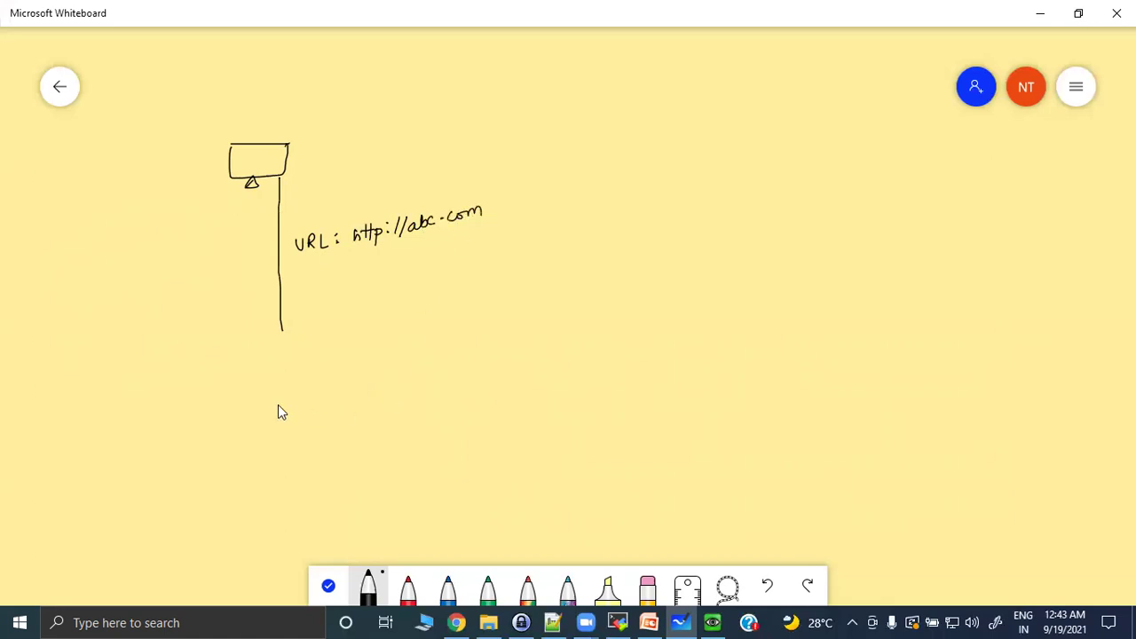
Draw a large box across the lower area and label it 'PA' on its left.
left_click_drag(172, 371, 850, 274)
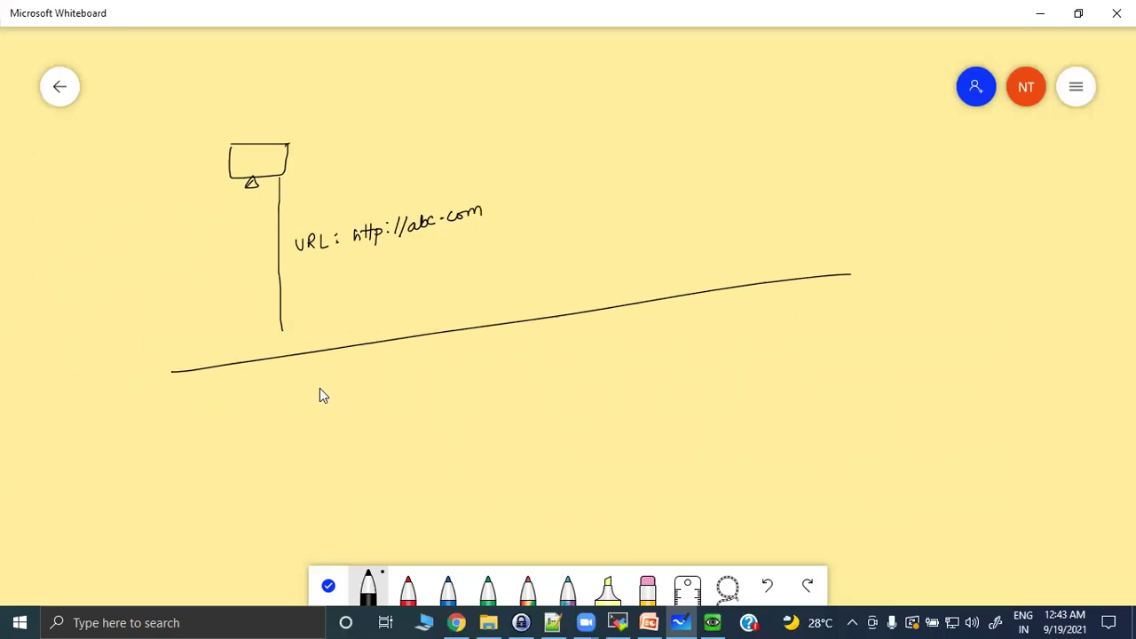
left_click_drag(169, 379, 149, 526)
left_click_drag(861, 281, 847, 462)
left_click_drag(148, 524, 836, 506)
mouse_move(111, 347)
left_mouse_down()
mouse_move(110, 321)
mouse_move(136, 324)
left_mouse_up()
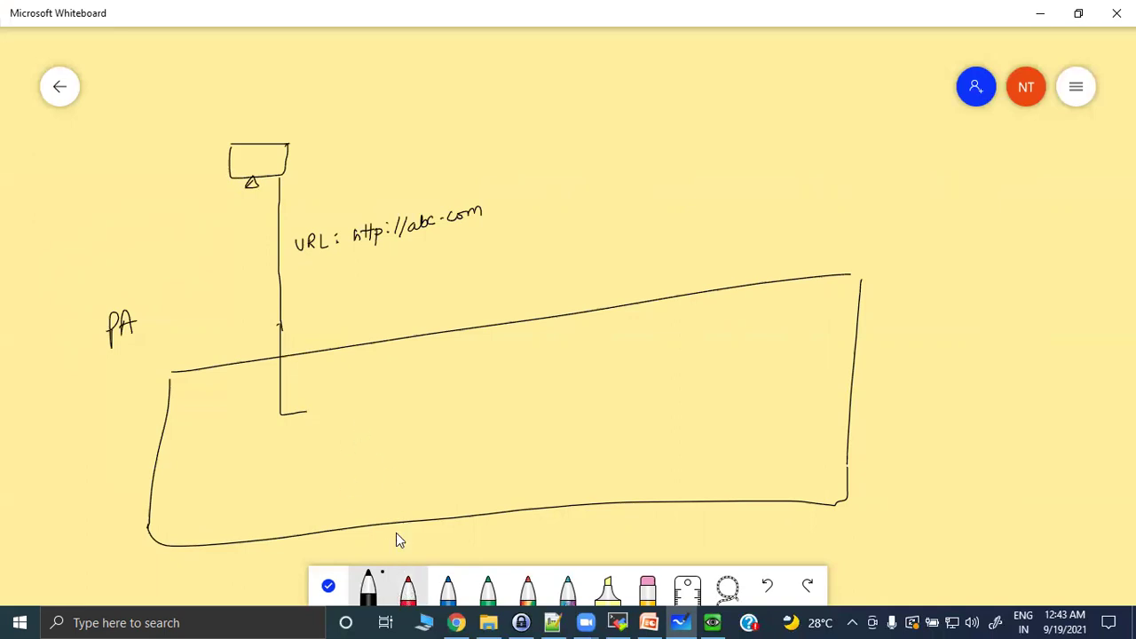
left_click(407, 588)
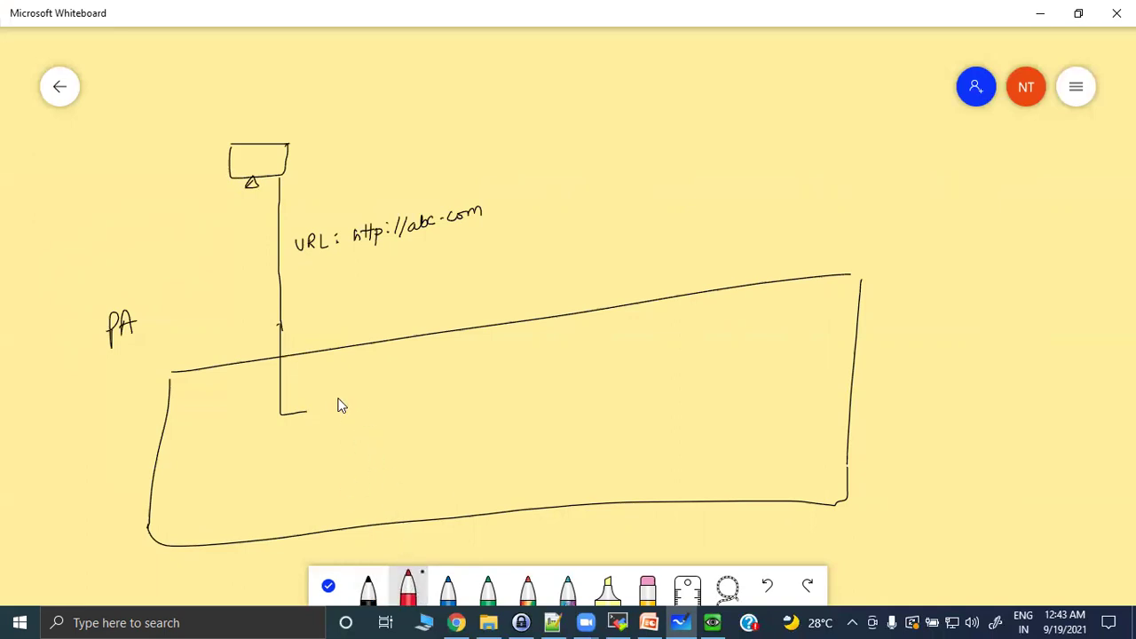
Draw a red decision diamond labelled 'BP' with 'hit?' inside.
left_click_drag(309, 414, 347, 436)
mouse_move(352, 378)
left_mouse_down()
mouse_move(386, 401)
mouse_move(349, 437)
left_mouse_up()
left_click_drag(295, 373, 302, 364)
mouse_move(341, 411)
left_mouse_down()
mouse_move(344, 398)
mouse_move(348, 414)
mouse_move(448, 387)
left_mouse_up()
left_click(356, 413)
In black, draw the No connector onward and write 'MP' at its end.
left_click(370, 588)
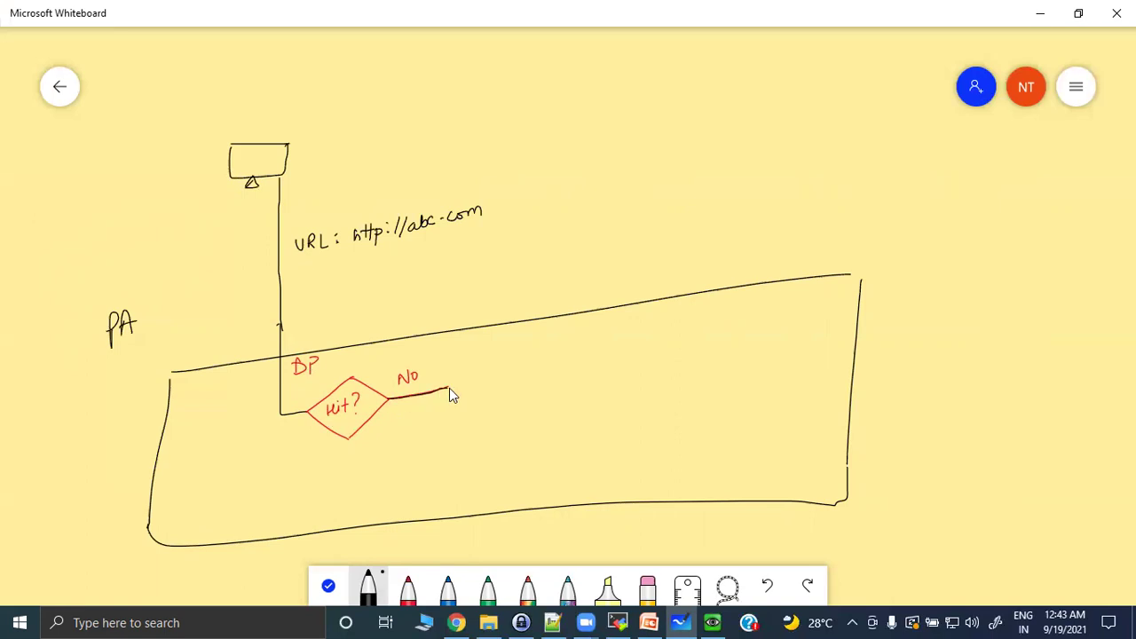
mouse_move(449, 392)
left_mouse_down()
mouse_move(456, 455)
mouse_move(565, 438)
left_mouse_up()
left_click(612, 330)
left_click_drag(635, 321, 627, 331)
In red, draw a second 'hit?' diamond with a rising connector to a 'set to unresolved' box.
left_click(407, 587)
mouse_move(611, 400)
left_mouse_down()
mouse_move(573, 441)
mouse_move(604, 448)
mouse_move(630, 418)
mouse_move(611, 400)
mouse_move(603, 426)
mouse_move(621, 422)
left_mouse_up()
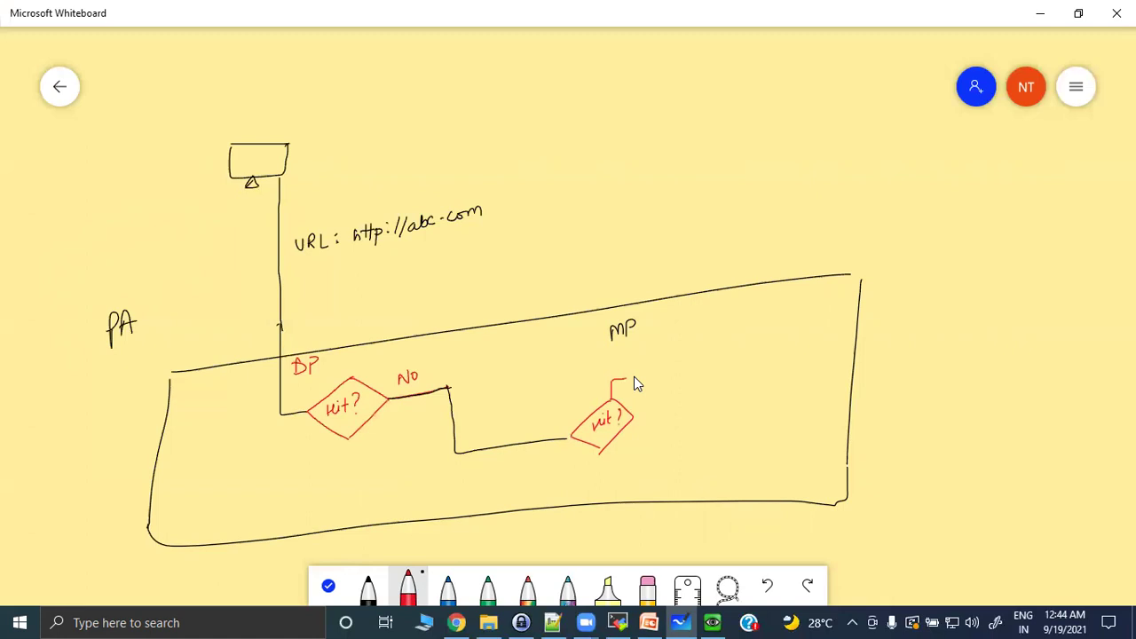
mouse_move(657, 377)
left_mouse_down()
mouse_move(628, 352)
mouse_move(707, 353)
mouse_move(666, 330)
mouse_move(627, 364)
left_mouse_up()
left_click_drag(664, 336, 665, 348)
left_click_drag(671, 338, 673, 338)
left_click_drag(703, 344, 710, 346)
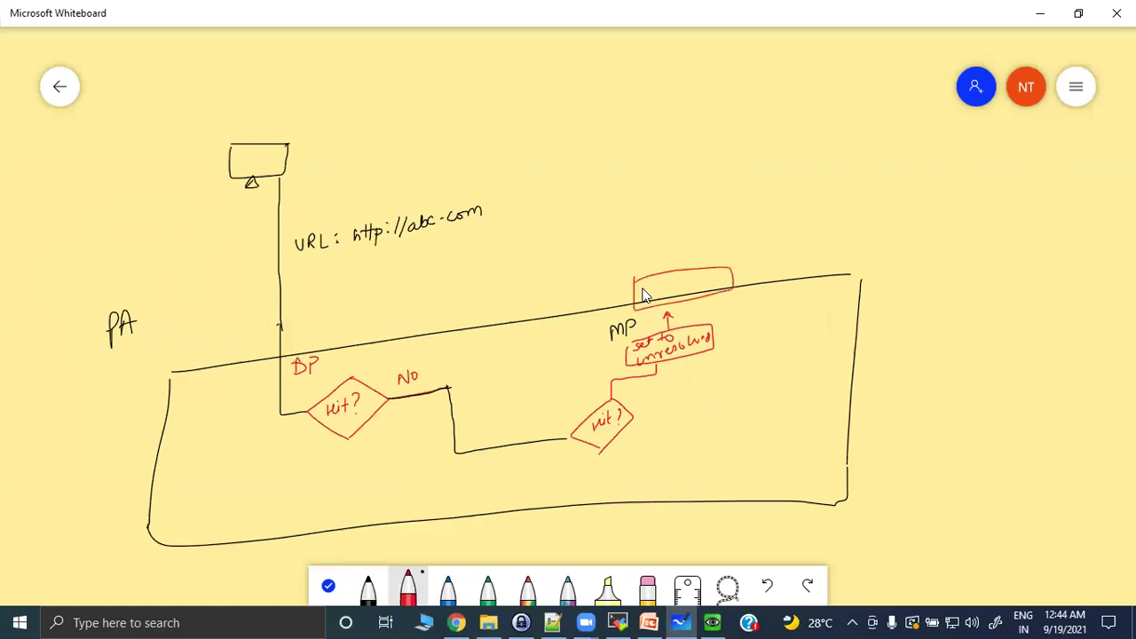
Write the cloud connection check in the top box and draw a downward arrow labelled Yes.
left_click_drag(643, 290, 660, 283)
mouse_move(684, 304)
left_mouse_down()
mouse_move(725, 283)
mouse_move(763, 290)
mouse_move(772, 311)
left_mouse_up()
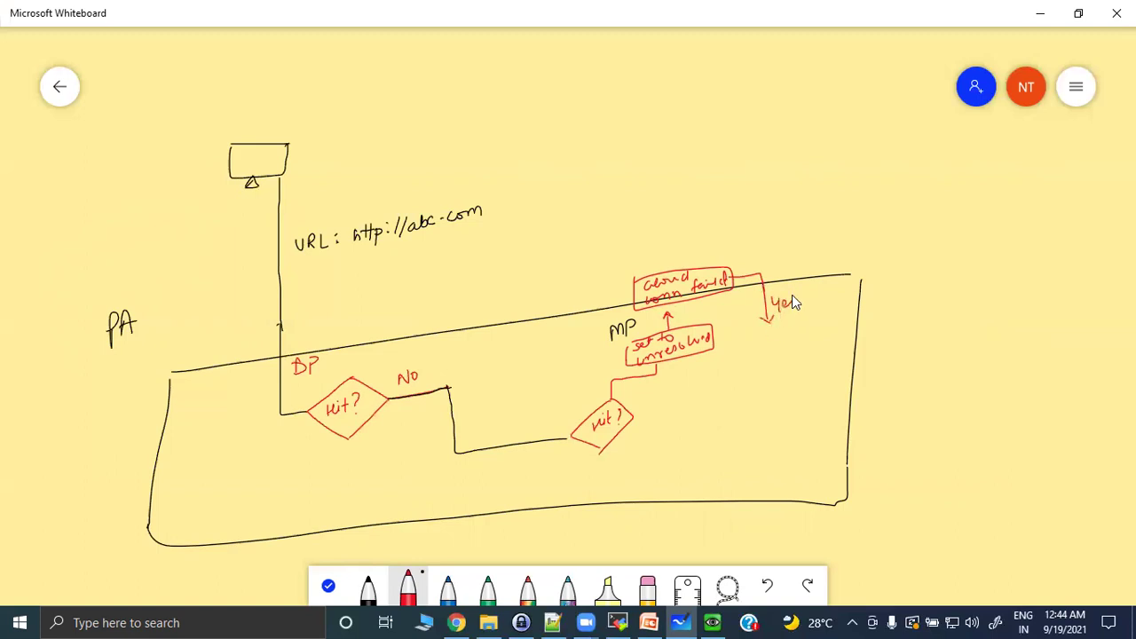
mouse_move(674, 266)
left_mouse_down()
mouse_move(674, 243)
mouse_move(680, 252)
left_mouse_up()
left_click_drag(694, 247, 695, 252)
Draw a No line up to a cloud, a 'URL Response' arrow down, and an 'update' box.
mouse_move(673, 240)
left_mouse_down()
mouse_move(677, 215)
mouse_move(764, 185)
mouse_move(756, 173)
left_mouse_up()
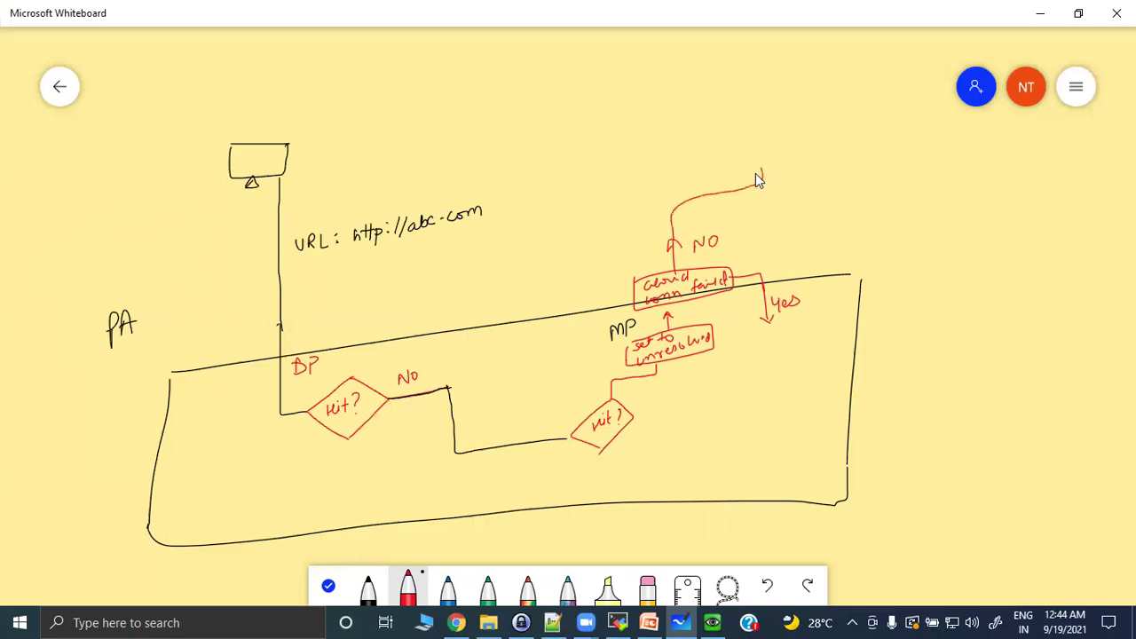
mouse_move(751, 112)
left_mouse_down()
mouse_move(752, 171)
mouse_move(809, 164)
left_mouse_up()
mouse_move(875, 108)
left_mouse_down()
mouse_move(741, 111)
mouse_move(819, 118)
left_mouse_up()
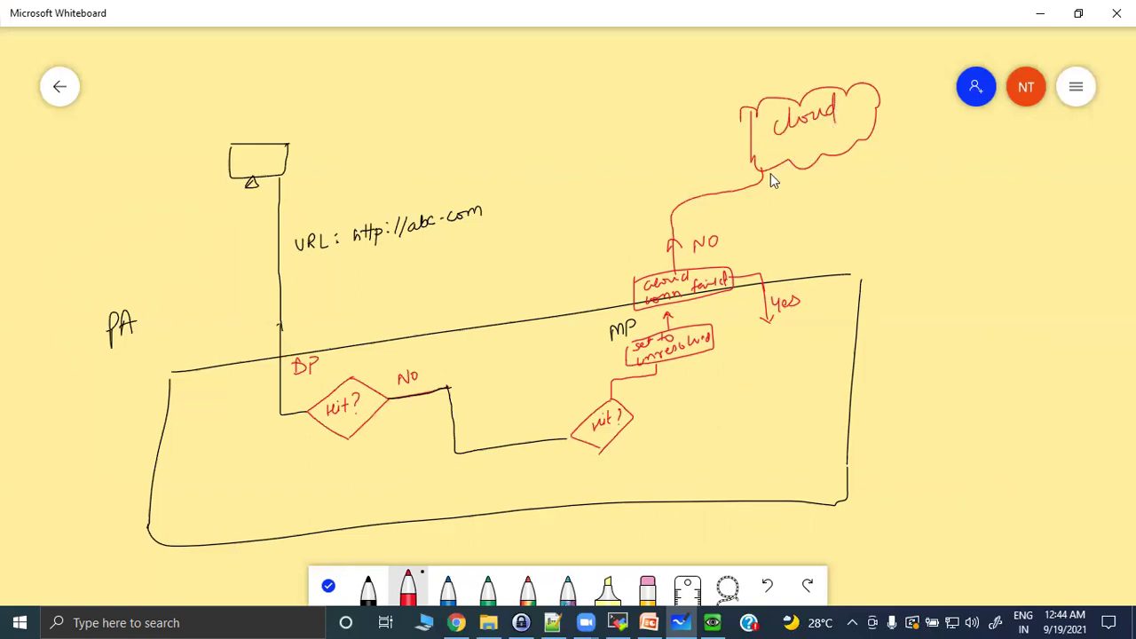
left_click_drag(842, 191, 856, 207)
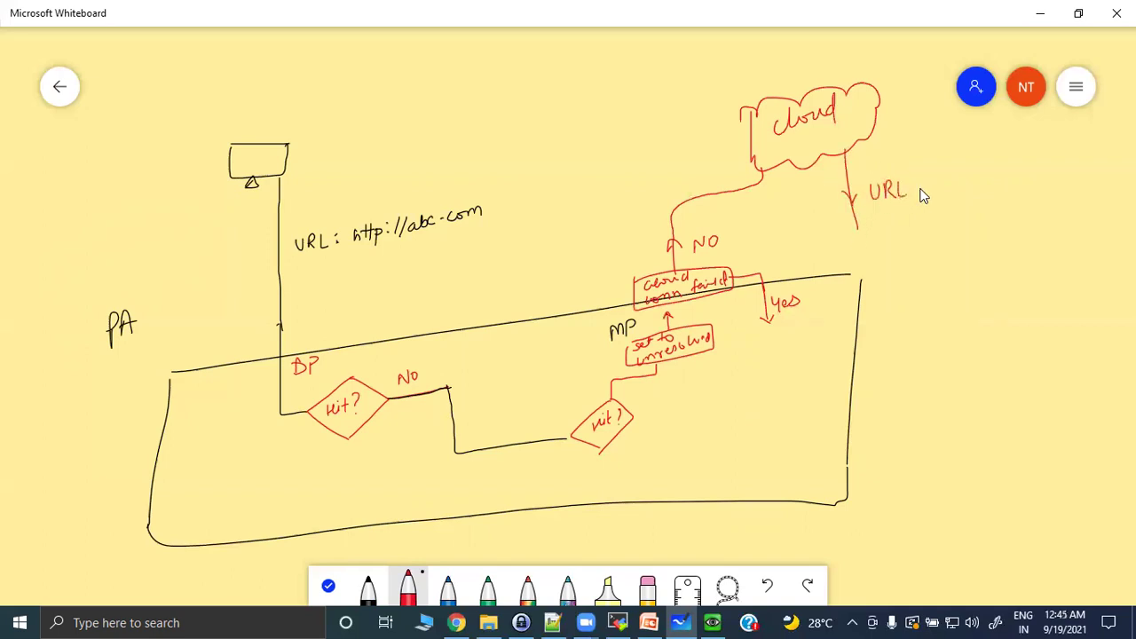
left_click_drag(920, 180, 1000, 170)
mouse_move(858, 227)
left_mouse_down()
mouse_move(860, 270)
mouse_move(835, 316)
mouse_move(816, 323)
left_mouse_up()
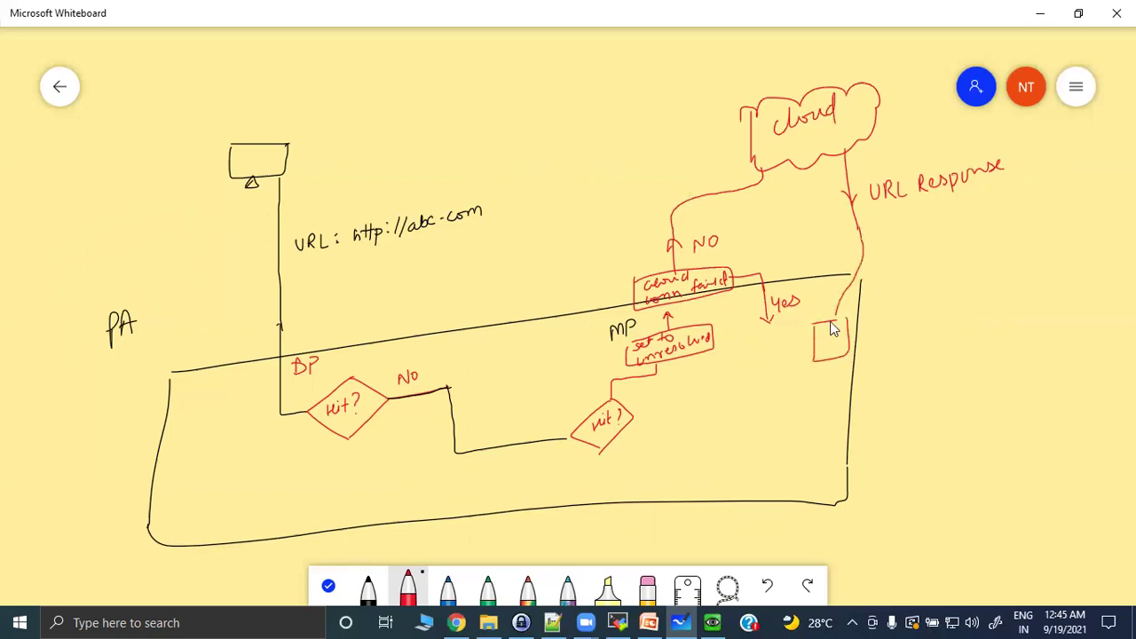
mouse_move(818, 333)
left_mouse_down()
mouse_move(829, 344)
mouse_move(897, 317)
left_mouse_up()
Draw a 'set to cloud-proxy' box below Yes and extend the Yes arrow into it.
left_click_drag(778, 384, 712, 393)
left_click_drag(710, 448, 787, 385)
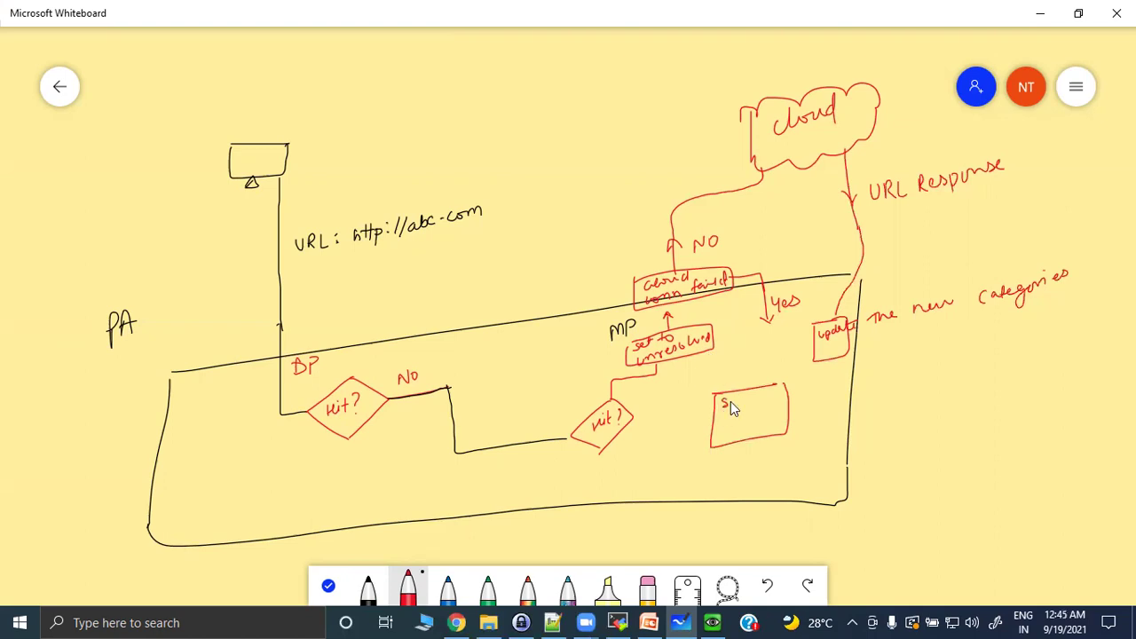
left_click_drag(732, 401, 747, 401)
mouse_move(768, 411)
left_mouse_down()
mouse_move(759, 428)
mouse_move(782, 426)
left_mouse_up()
left_click_drag(768, 374, 768, 387)
Connect the update, cloud-proxy and MP branches to an arrowed bottom return line ending in a new box.
left_click_drag(830, 364, 829, 474)
left_click_drag(829, 474, 613, 502)
left_click_drag(717, 481, 716, 494)
left_click_drag(755, 448, 754, 480)
left_click_drag(748, 458, 762, 457)
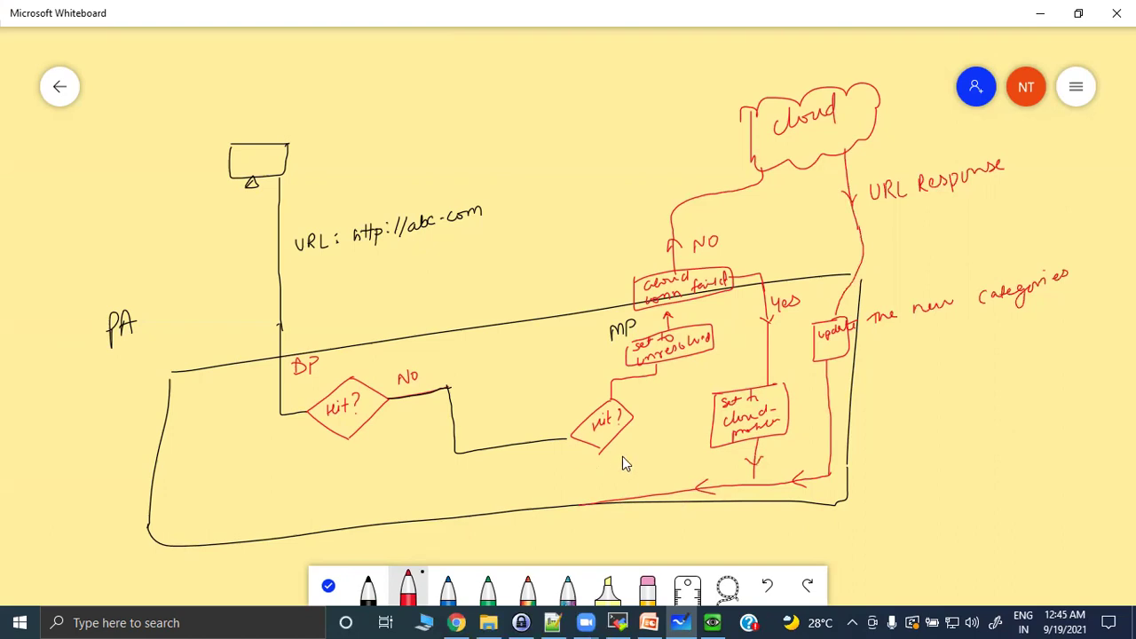
left_click_drag(600, 454, 600, 502)
left_click_drag(567, 466, 572, 480)
mouse_move(574, 474)
left_mouse_down()
mouse_move(607, 465)
mouse_move(582, 503)
mouse_move(404, 503)
left_mouse_up()
left_click_drag(498, 505, 520, 511)
left_click_drag(604, 393, 618, 391)
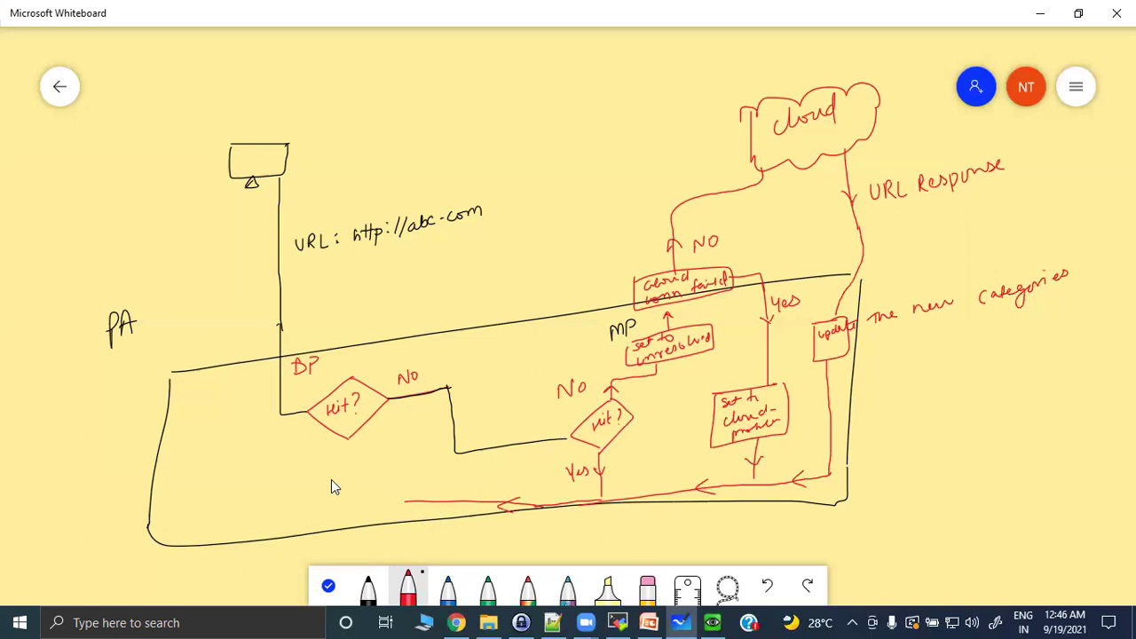
mouse_move(291, 477)
left_mouse_down()
mouse_move(289, 531)
mouse_move(390, 519)
mouse_move(388, 457)
mouse_move(341, 486)
mouse_move(390, 470)
left_mouse_up()
Complete 'Update the new categories' in the bottom-left box and label the rising left line 'URL Response'.
mouse_move(301, 506)
left_mouse_down()
mouse_move(331, 495)
mouse_move(312, 515)
mouse_move(369, 504)
left_mouse_up()
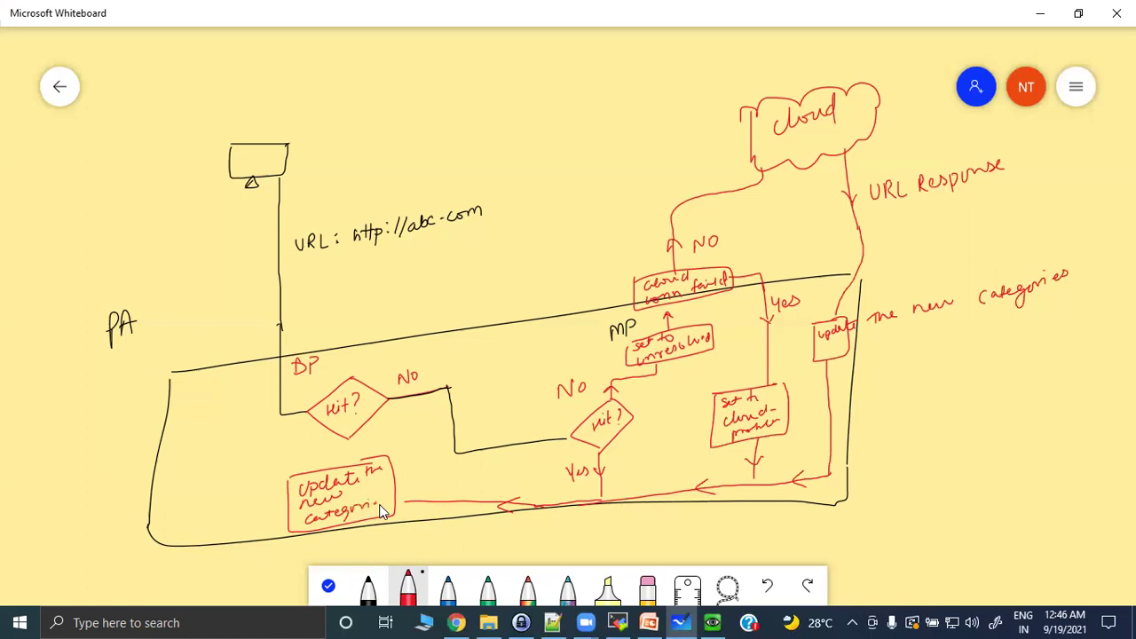
left_click_drag(407, 503, 394, 503)
mouse_move(242, 512)
left_mouse_down()
mouse_move(207, 527)
mouse_move(190, 392)
mouse_move(235, 184)
left_mouse_up()
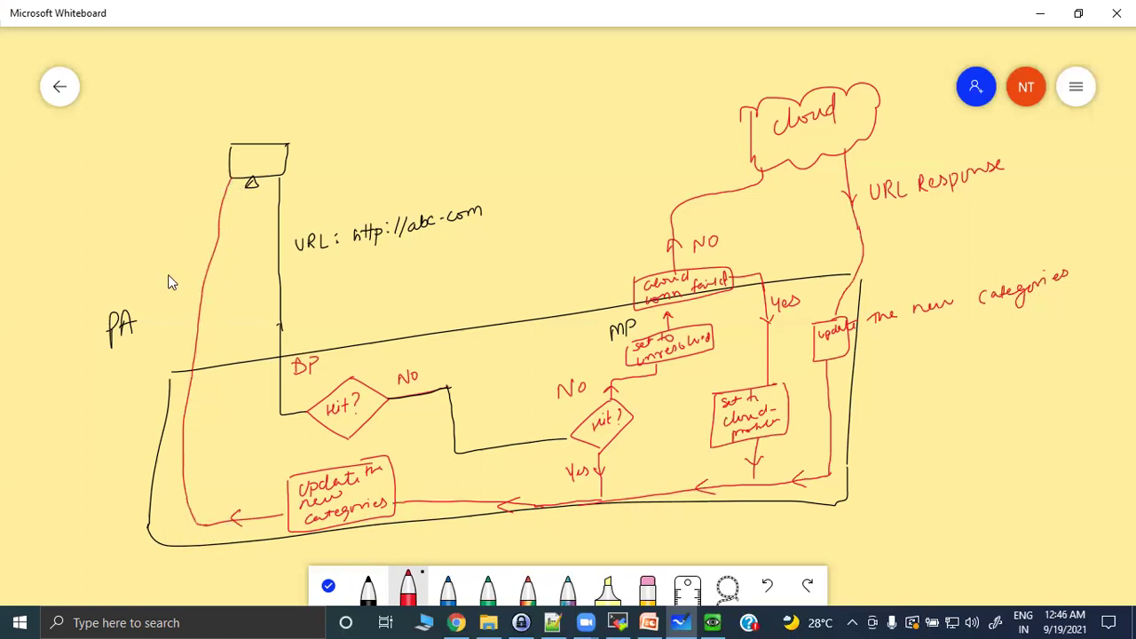
mouse_move(98, 271)
left_mouse_down()
mouse_move(102, 248)
mouse_move(126, 241)
mouse_move(148, 273)
mouse_move(153, 263)
left_mouse_up()
left_click(119, 280)
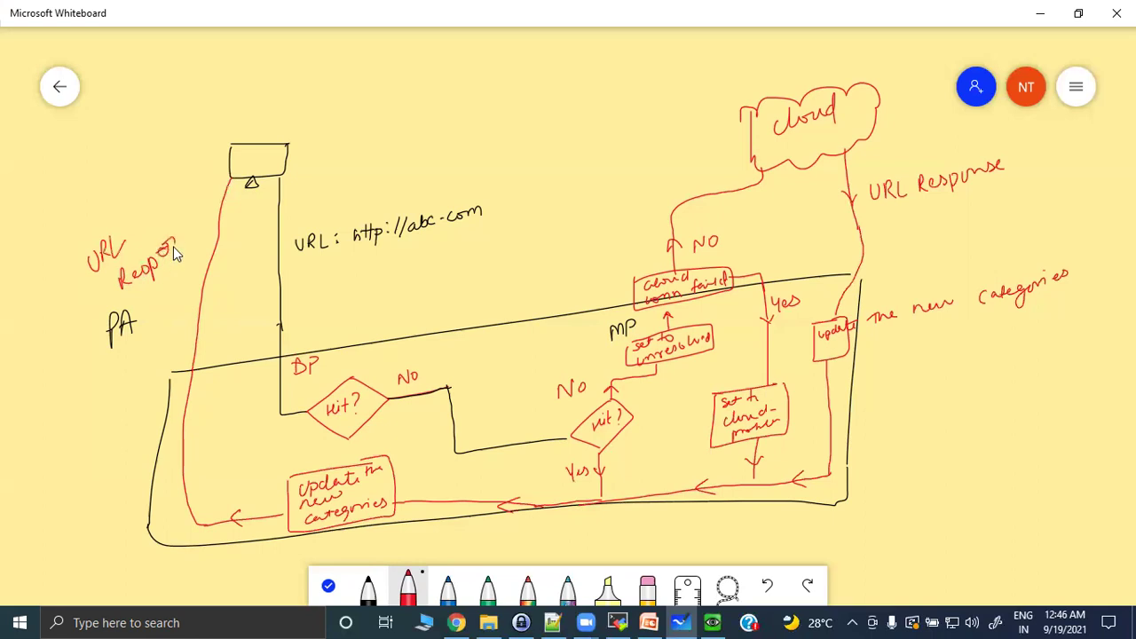
left_click_drag(184, 233, 197, 216)
left_click_drag(189, 257, 150, 286)
Undo the misplaced red yes strokes and redraw the diamond's yes line down-left to the bottom arrow.
mouse_move(346, 441)
left_mouse_down()
mouse_move(347, 462)
mouse_move(363, 446)
left_mouse_up()
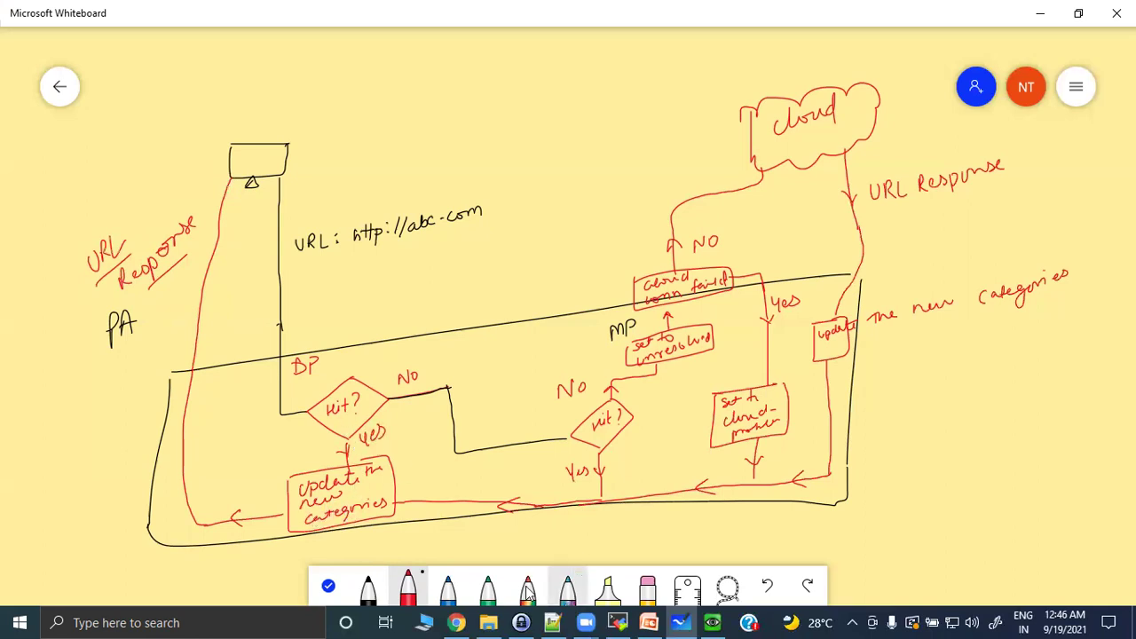
left_click(767, 584)
left_click(766, 584)
left_click(766, 584)
left_click(766, 584)
mouse_move(346, 435)
left_mouse_down()
mouse_move(340, 449)
mouse_move(233, 500)
mouse_move(221, 530)
left_mouse_up()
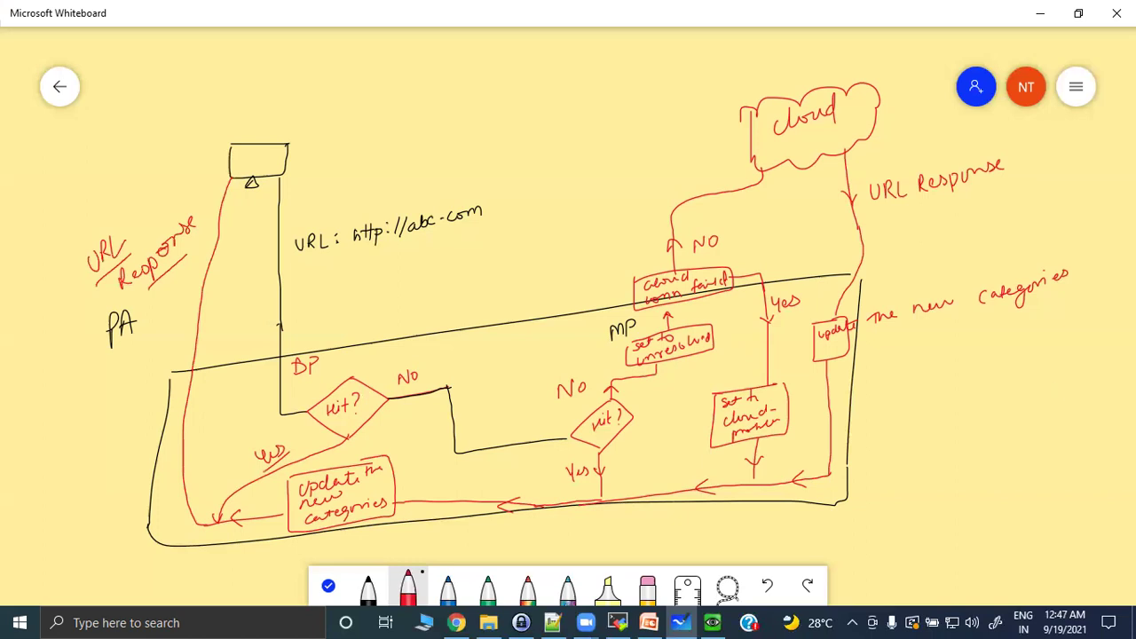
key("alt+Tab")
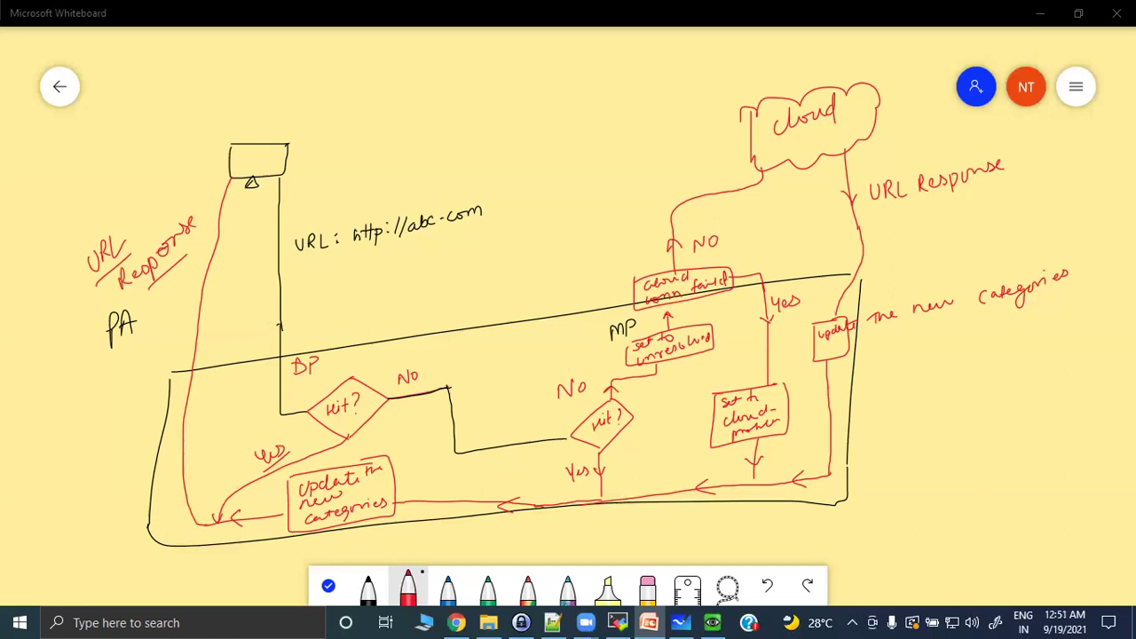
Erase the flowchart and write an underlined black heading '* CSV File'.
left_click(648, 590)
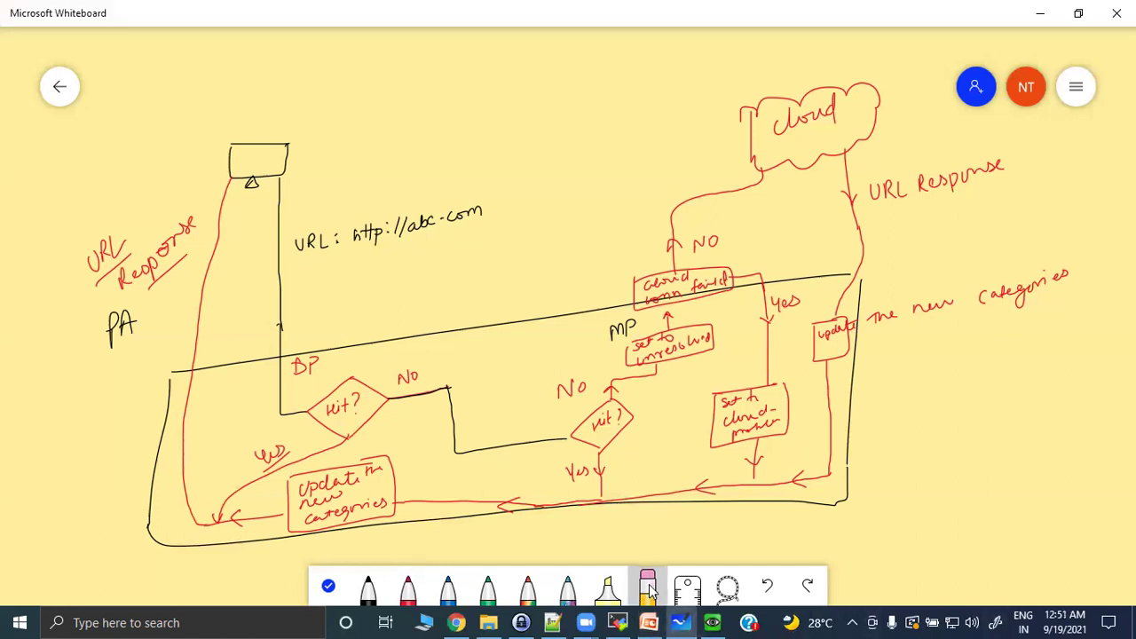
mouse_move(814, 436)
left_mouse_down()
mouse_move(799, 476)
mouse_move(625, 426)
mouse_move(406, 474)
mouse_move(112, 423)
mouse_move(234, 233)
mouse_move(288, 174)
mouse_move(586, 254)
mouse_move(765, 172)
mouse_move(923, 223)
mouse_move(1041, 300)
left_mouse_up()
left_click(368, 589)
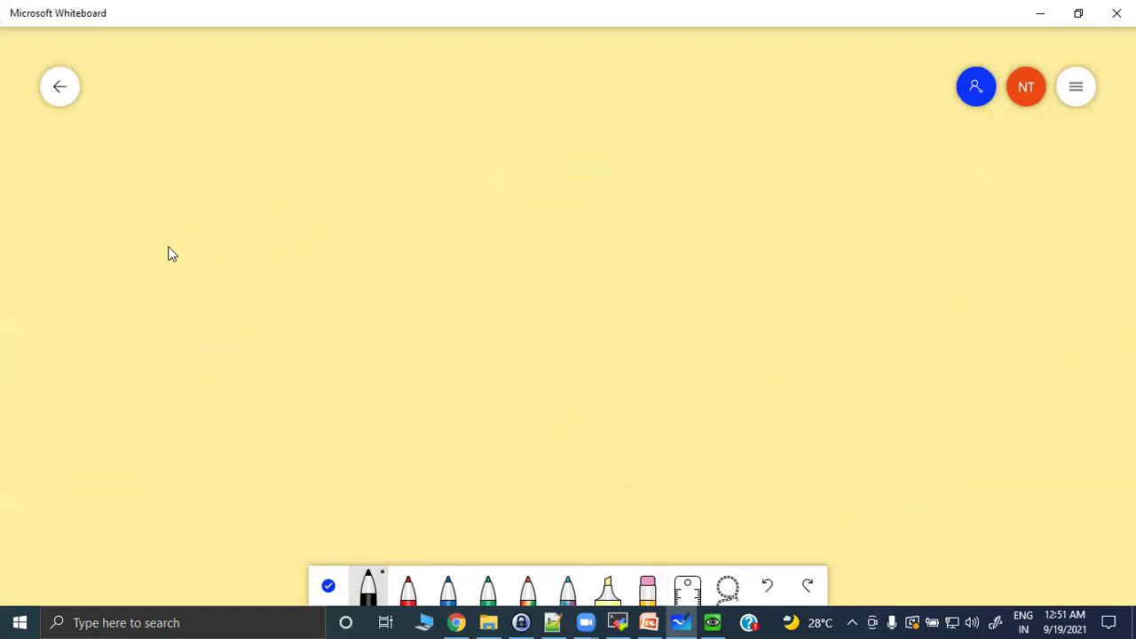
left_click_drag(134, 144, 153, 142)
left_click_drag(234, 129, 287, 149)
left_click_drag(216, 164, 329, 155)
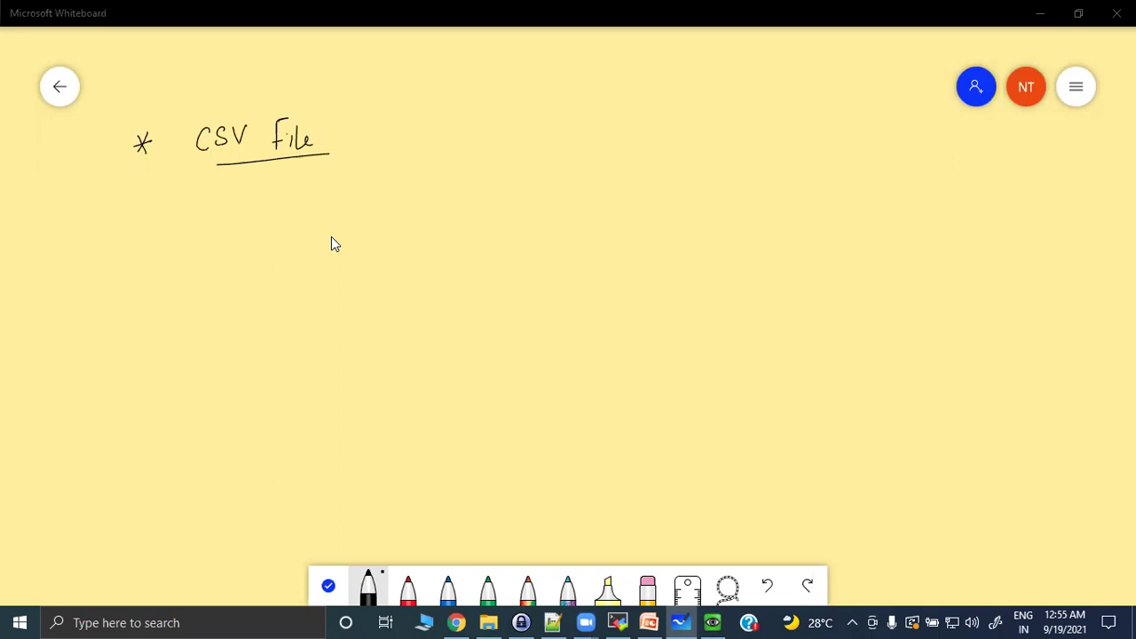
In red, write '<URL><BM><expiration level>, <cat1>, <cat2>, <cat3>' with down arrows under URL and BM.
left_click(409, 587)
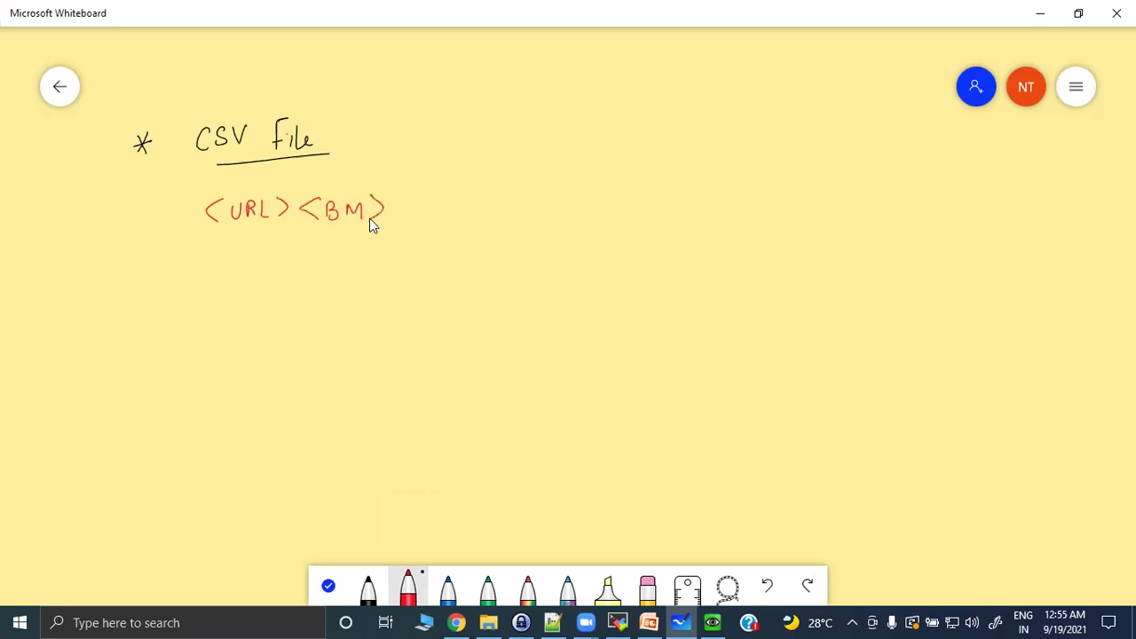
mouse_move(411, 214)
left_mouse_down()
mouse_move(459, 215)
mouse_move(475, 197)
mouse_move(499, 210)
left_mouse_up()
left_click_drag(593, 205, 607, 203)
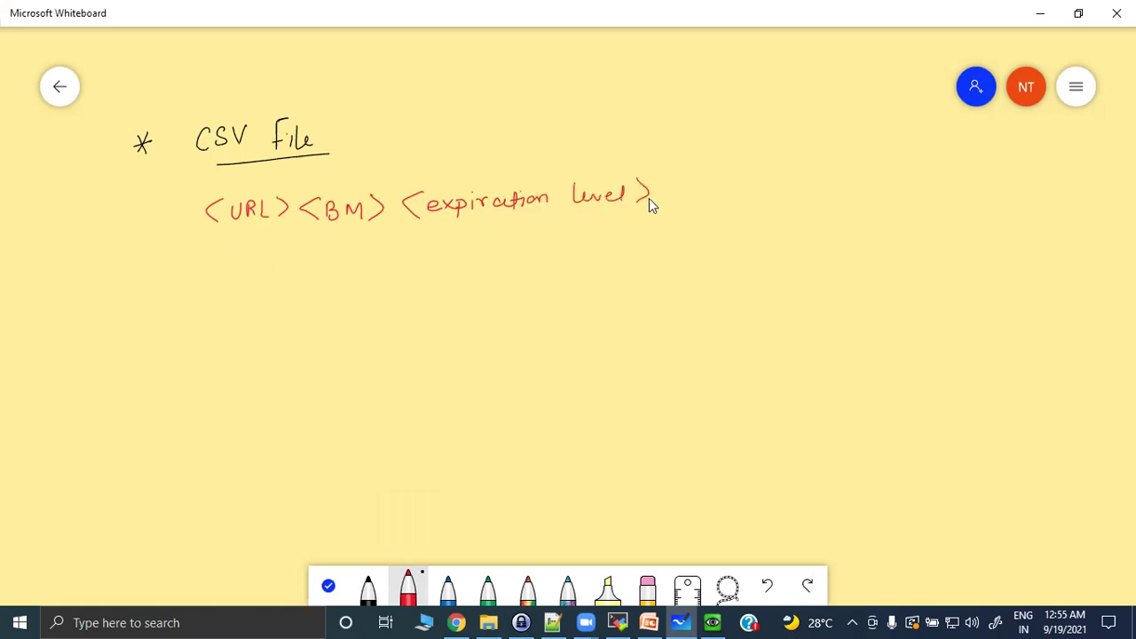
left_click_drag(696, 188, 730, 184)
left_click_drag(831, 192, 899, 192)
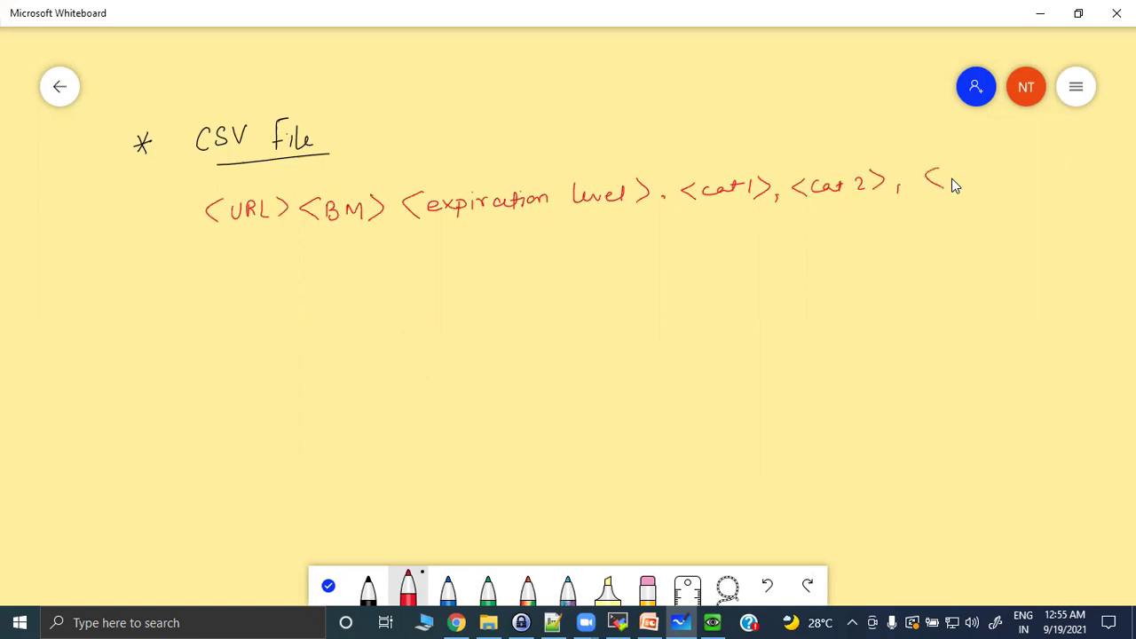
left_click_drag(967, 179, 1010, 181)
left_click(240, 234)
mouse_move(338, 264)
left_mouse_down()
mouse_move(352, 264)
mouse_move(342, 312)
mouse_move(365, 306)
left_mouse_up()
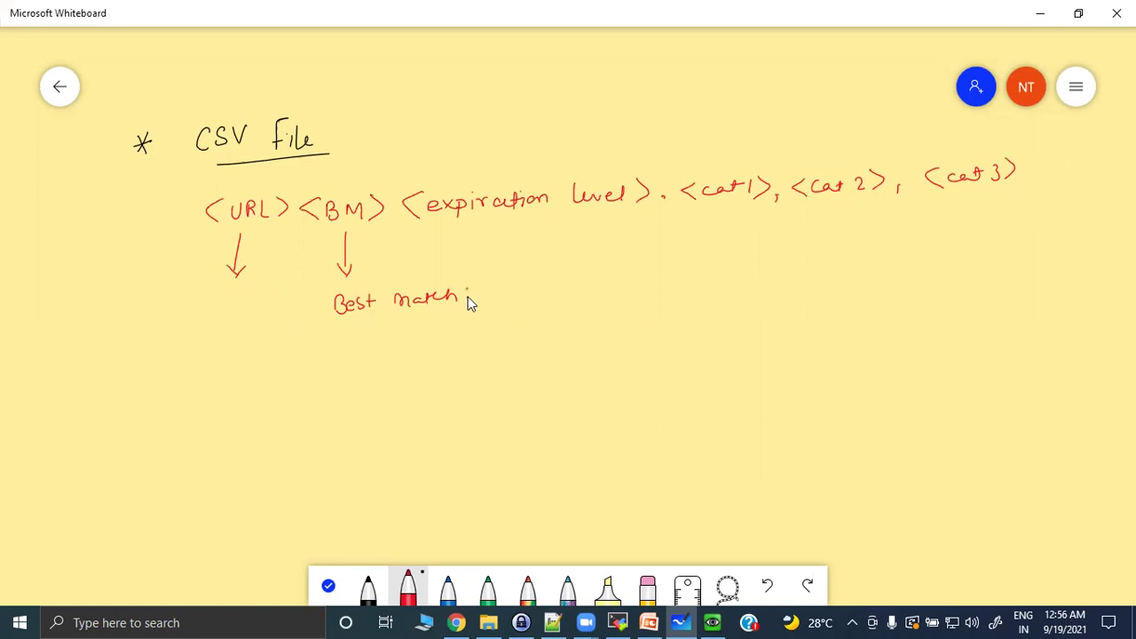
In blue, write '(1 → This URL supports BM)' under Best match.
left_click(447, 587)
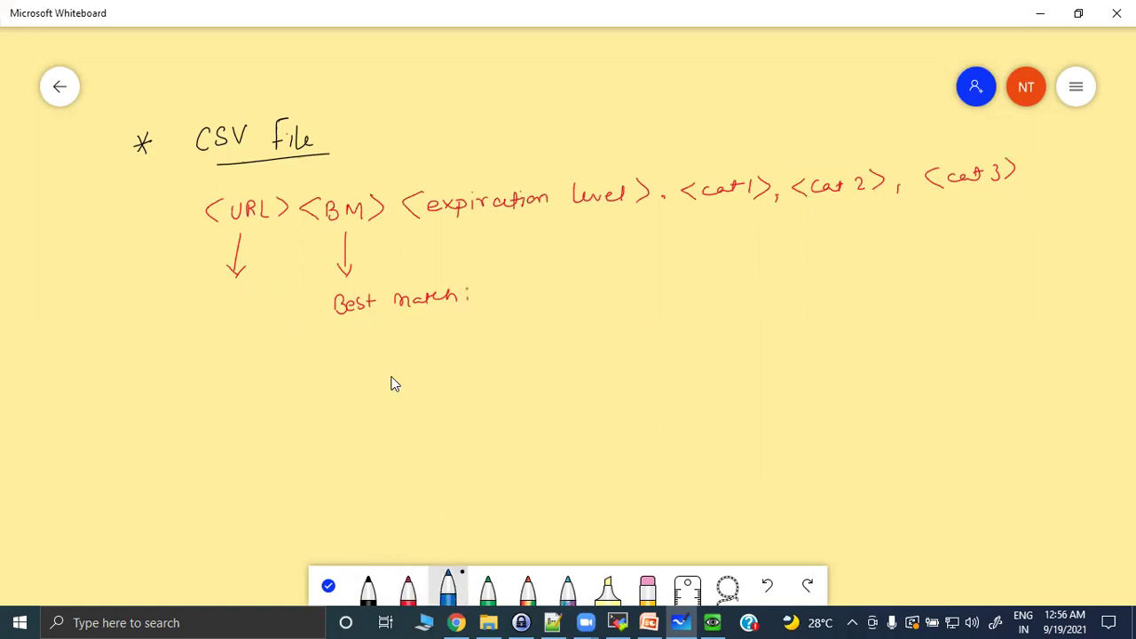
mouse_move(362, 335)
left_mouse_down()
mouse_move(359, 359)
mouse_move(400, 352)
left_mouse_up()
mouse_move(437, 338)
left_mouse_down()
mouse_move(437, 352)
mouse_move(445, 335)
mouse_move(461, 351)
mouse_move(522, 330)
mouse_move(613, 337)
mouse_move(680, 319)
left_mouse_up()
left_click(462, 334)
mouse_move(685, 318)
left_mouse_down()
mouse_move(680, 334)
mouse_move(719, 331)
left_mouse_up()
mouse_move(735, 331)
left_mouse_down()
mouse_move(740, 315)
mouse_move(755, 331)
left_mouse_up()
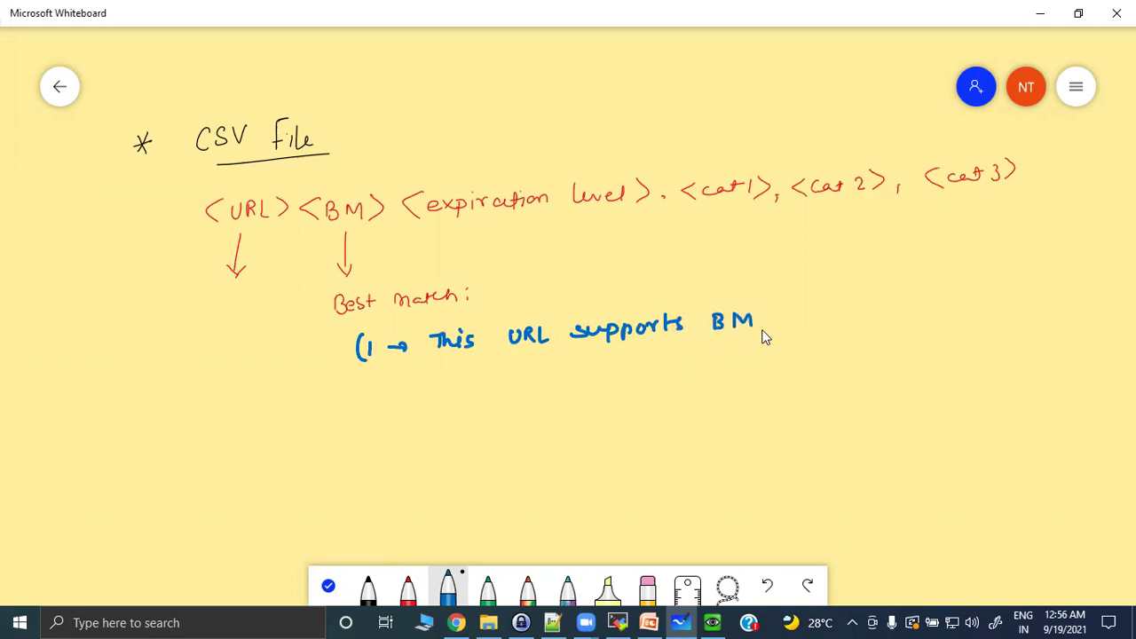
left_click_drag(761, 307, 763, 332)
Add a second note '3 → doesn't support BM)' below the first.
left_click(362, 374)
mouse_move(375, 381)
left_mouse_down()
mouse_move(386, 390)
mouse_move(378, 401)
mouse_move(476, 373)
mouse_move(543, 398)
mouse_move(698, 362)
mouse_move(727, 384)
mouse_move(763, 367)
mouse_move(826, 376)
mouse_move(837, 355)
mouse_move(853, 371)
mouse_move(868, 350)
mouse_move(854, 361)
left_mouse_up()
mouse_move(868, 359)
left_mouse_down()
mouse_move(879, 342)
mouse_move(890, 366)
left_mouse_up()
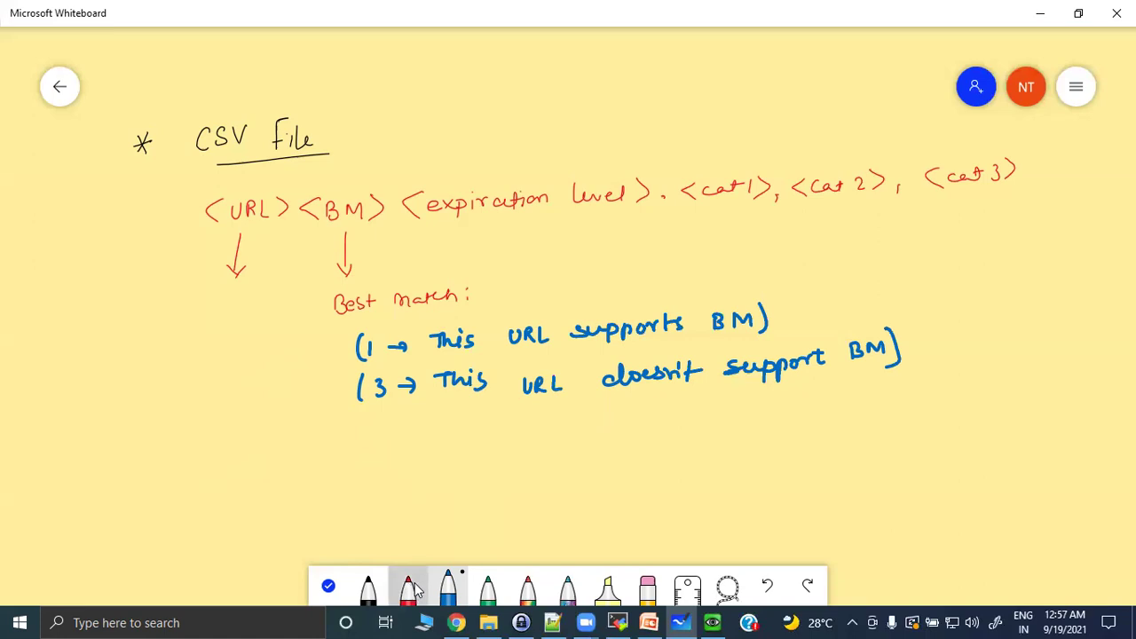
left_click(407, 587)
Number the fields with circled 1, 2, 3 and write 'Expiration level: 1 (never) – 5 (30 minutes)'.
mouse_move(306, 305)
left_mouse_down()
mouse_move(318, 326)
mouse_move(306, 298)
left_mouse_up()
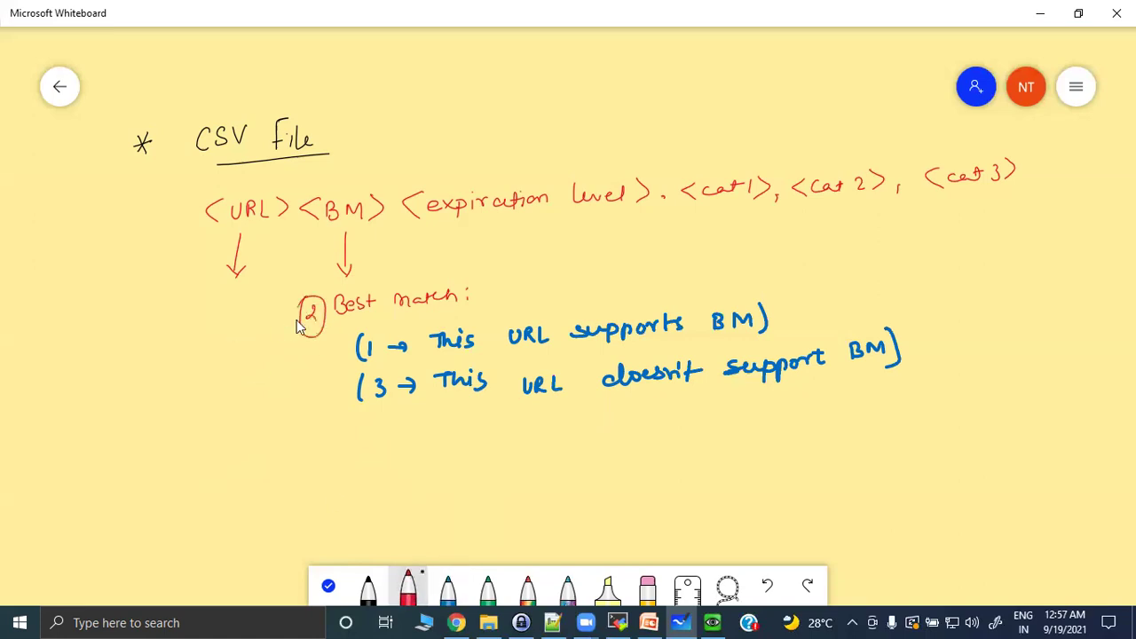
left_click_drag(240, 322, 233, 310)
mouse_move(250, 457)
left_mouse_down()
mouse_move(253, 472)
mouse_move(267, 444)
left_mouse_up()
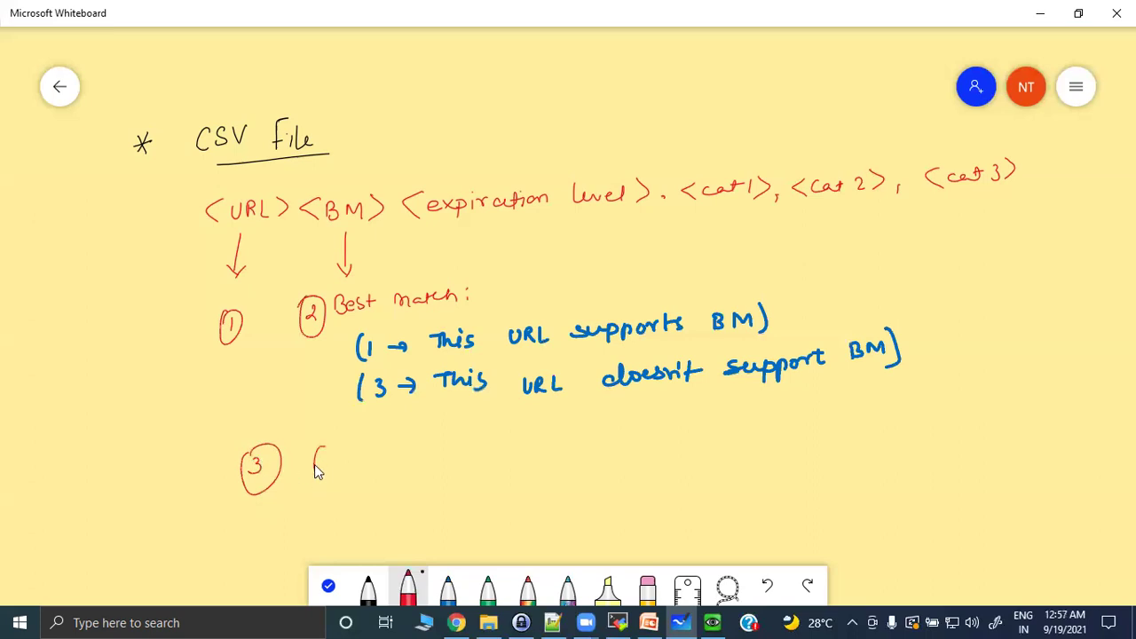
mouse_move(348, 461)
left_mouse_down()
mouse_move(354, 449)
mouse_move(453, 458)
left_mouse_up()
left_click_drag(458, 453, 472, 450)
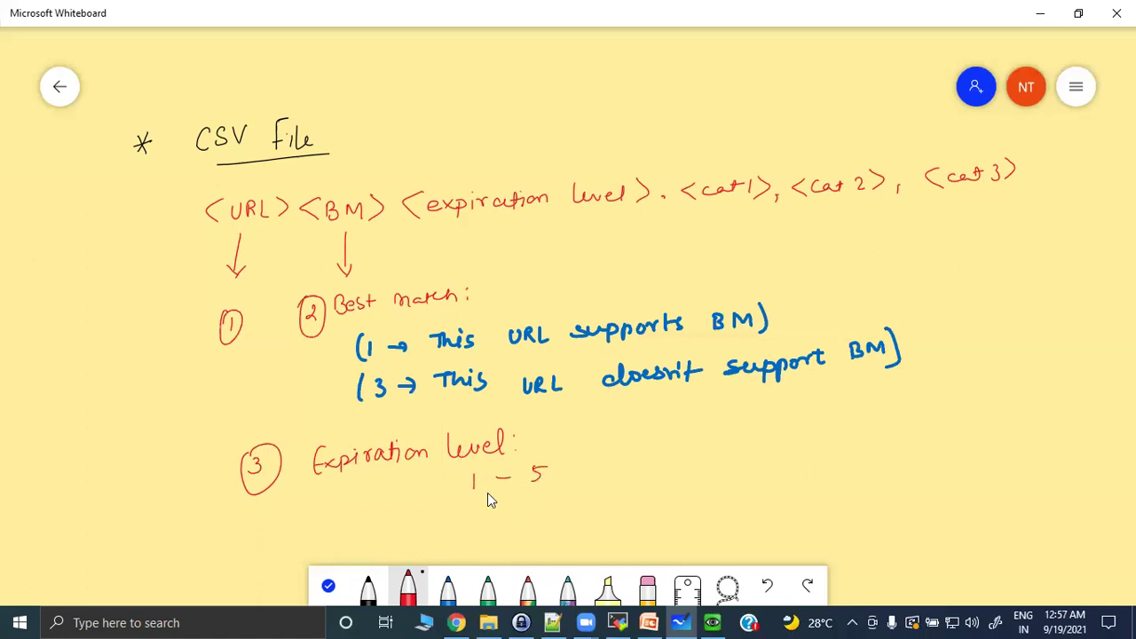
mouse_move(452, 505)
left_mouse_down()
mouse_move(450, 521)
mouse_move(471, 511)
left_mouse_up()
mouse_move(584, 453)
left_mouse_down()
mouse_move(583, 478)
mouse_move(658, 456)
mouse_move(700, 463)
left_mouse_up()
left_click_drag(723, 423, 728, 461)
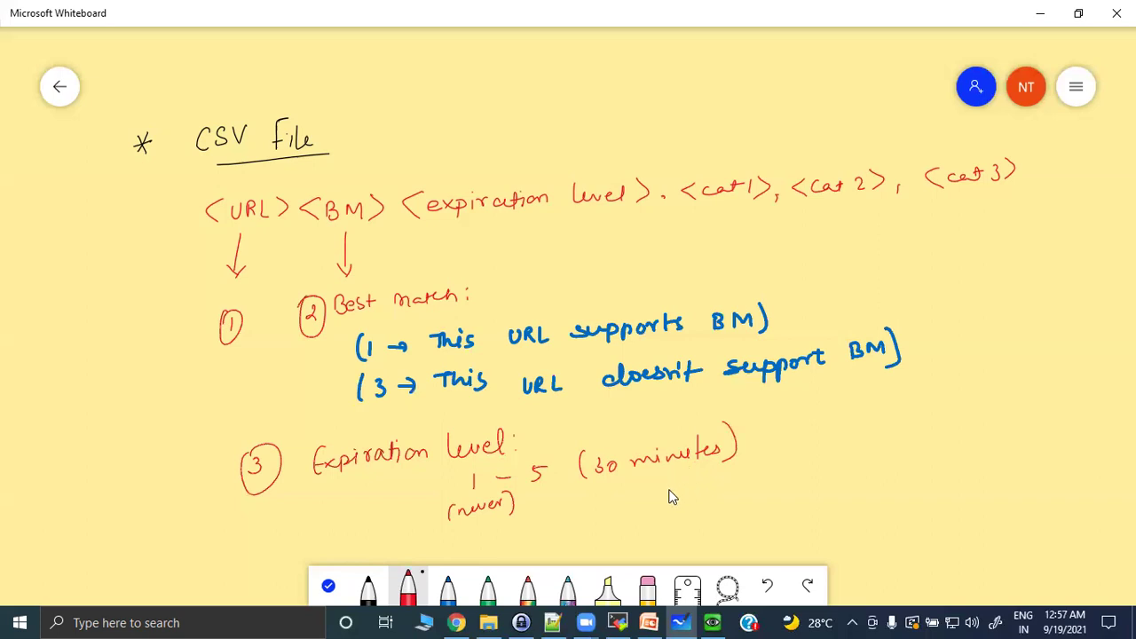
Draw upward arrows under <cat1>, <cat2> and <cat3>.
left_click_drag(721, 227, 743, 224)
mouse_move(838, 231)
left_mouse_down()
mouse_move(838, 202)
mouse_move(849, 211)
left_mouse_up()
mouse_move(937, 219)
left_mouse_down()
mouse_move(947, 206)
mouse_move(952, 224)
left_mouse_up()
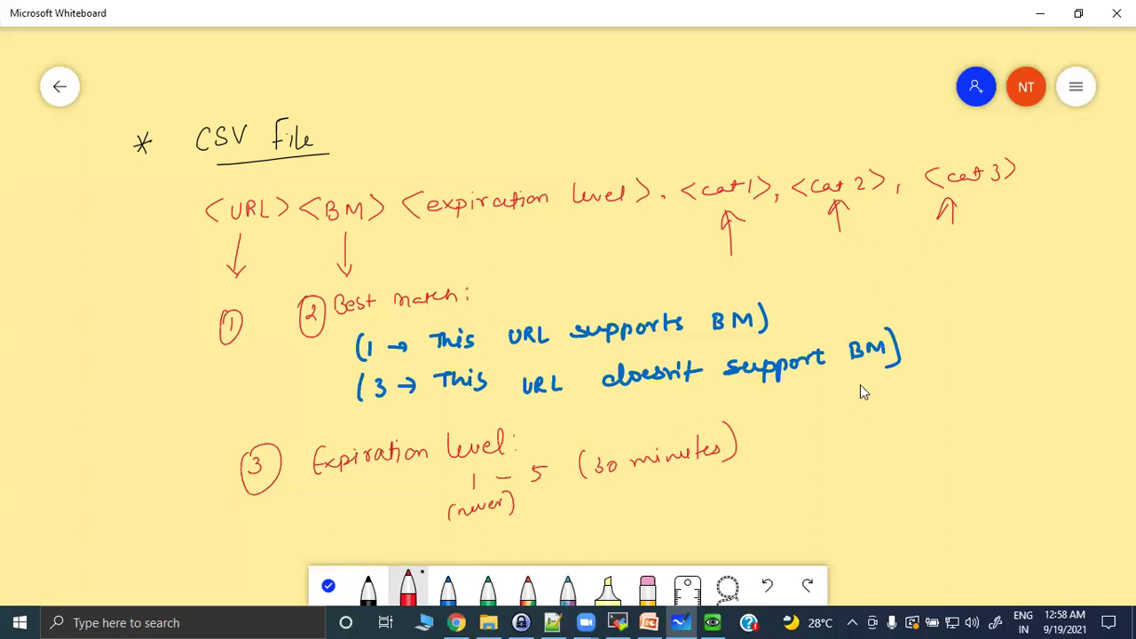
Move the board up and, in black, complete the ru.ac.za example line with its 40 circled.
left_click(329, 584)
mouse_move(196, 495)
left_mouse_down()
mouse_move(161, 449)
mouse_move(40, 391)
left_mouse_up()
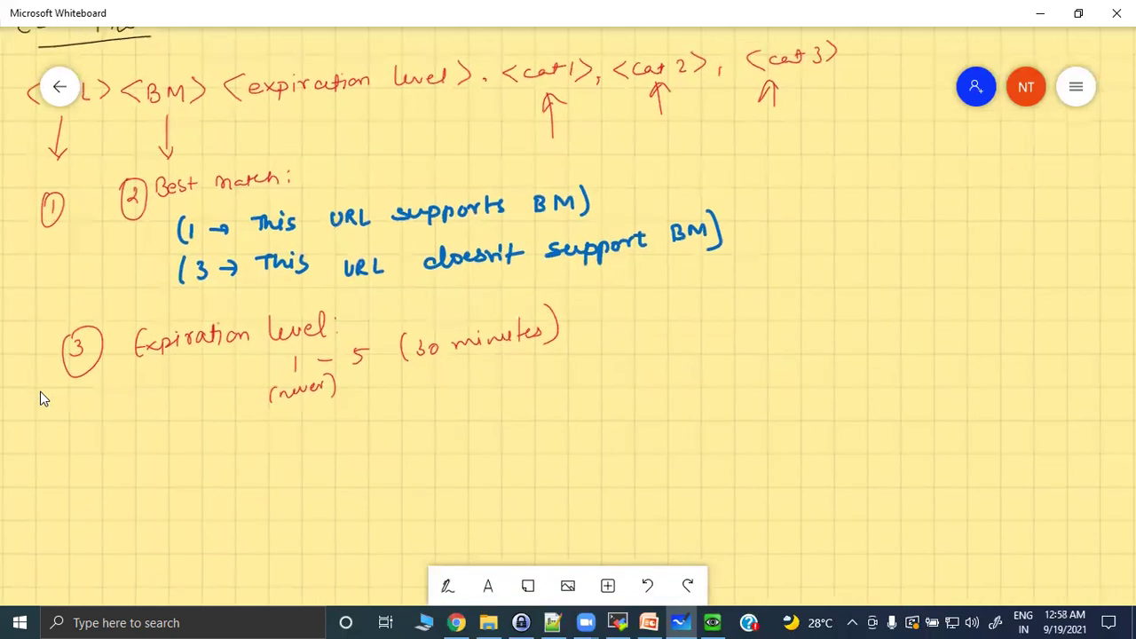
left_click(448, 586)
left_click(369, 587)
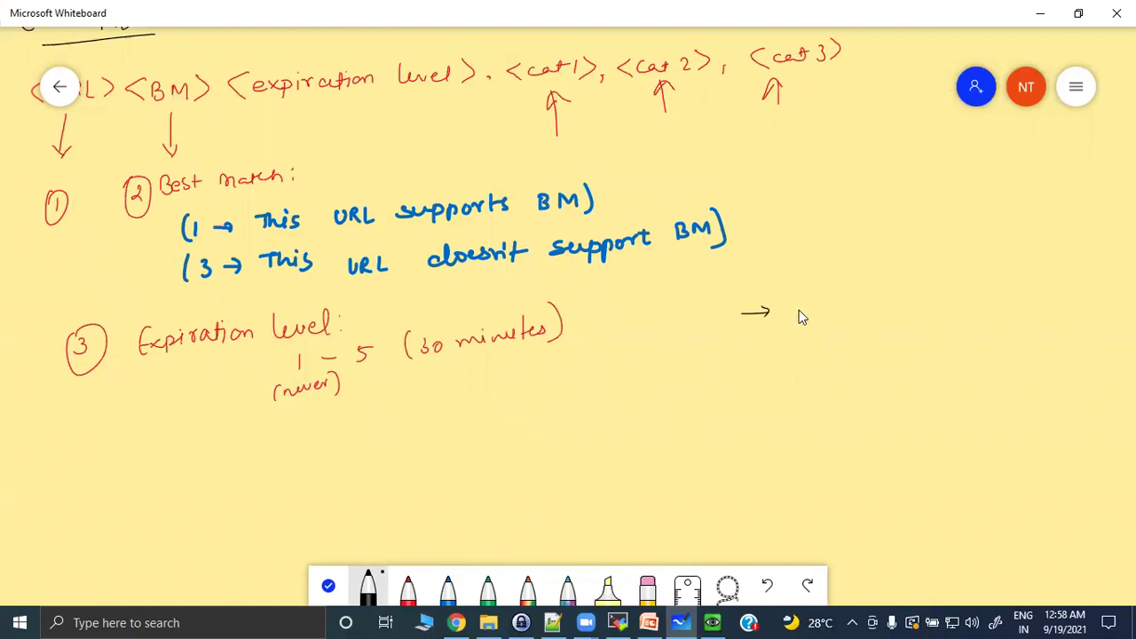
left_click_drag(797, 321, 858, 307)
left_click(896, 307)
mouse_move(910, 298)
left_mouse_down()
mouse_move(918, 321)
mouse_move(948, 297)
left_mouse_up()
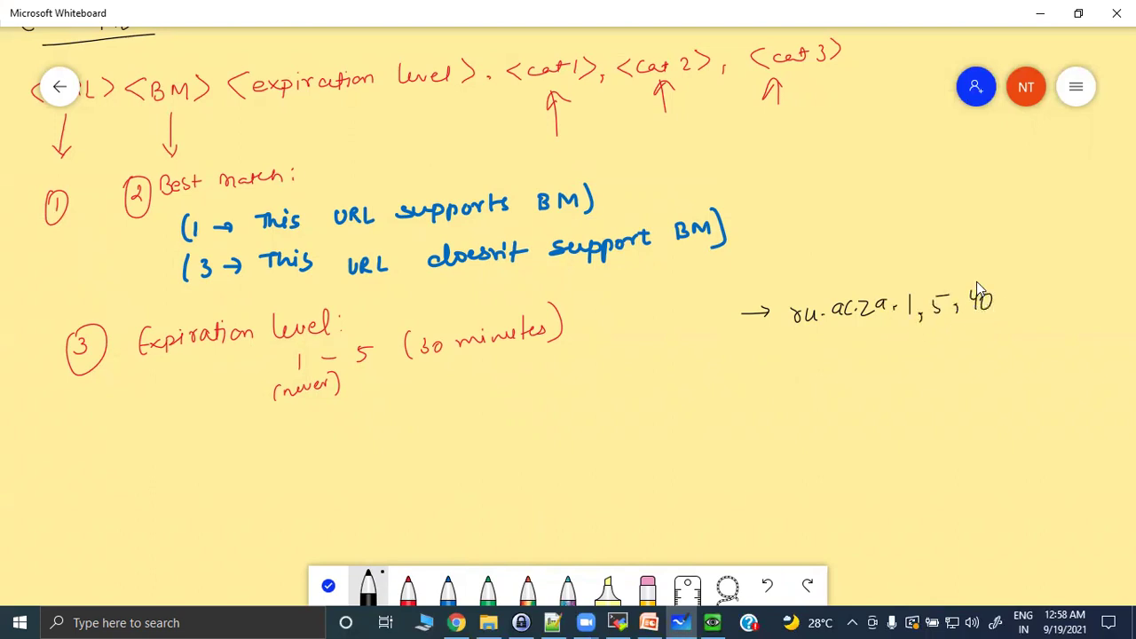
left_click_drag(990, 293, 967, 273)
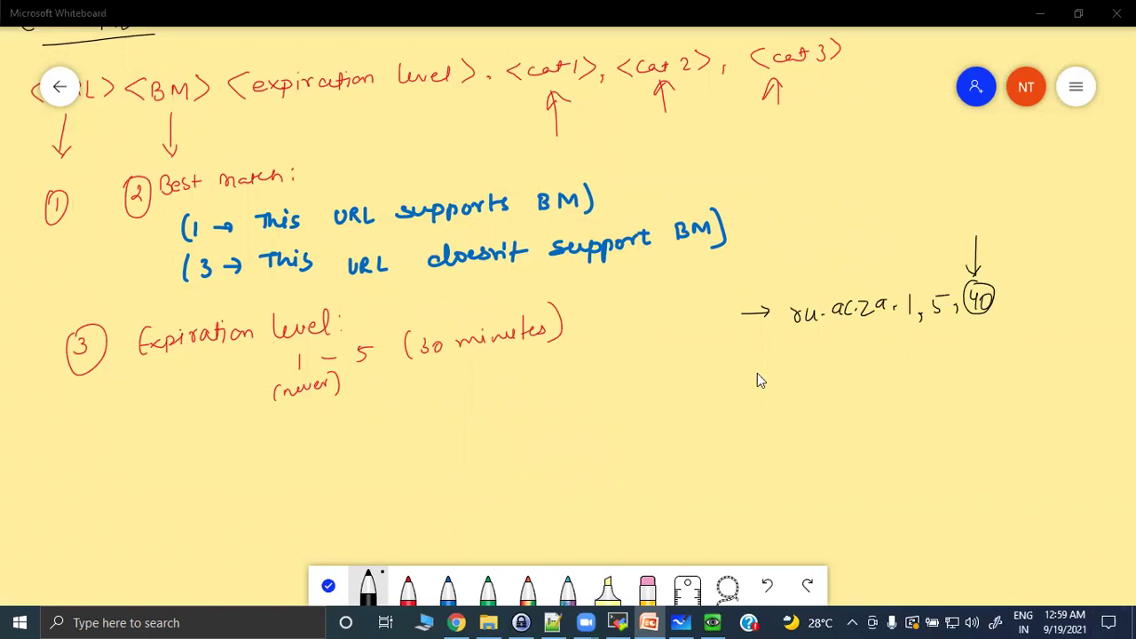
Add an arrowed uwc.ac.za example line with its numeric values.
mouse_move(746, 364)
left_mouse_down()
mouse_move(777, 365)
mouse_move(770, 372)
mouse_move(809, 360)
mouse_move(824, 371)
left_mouse_up()
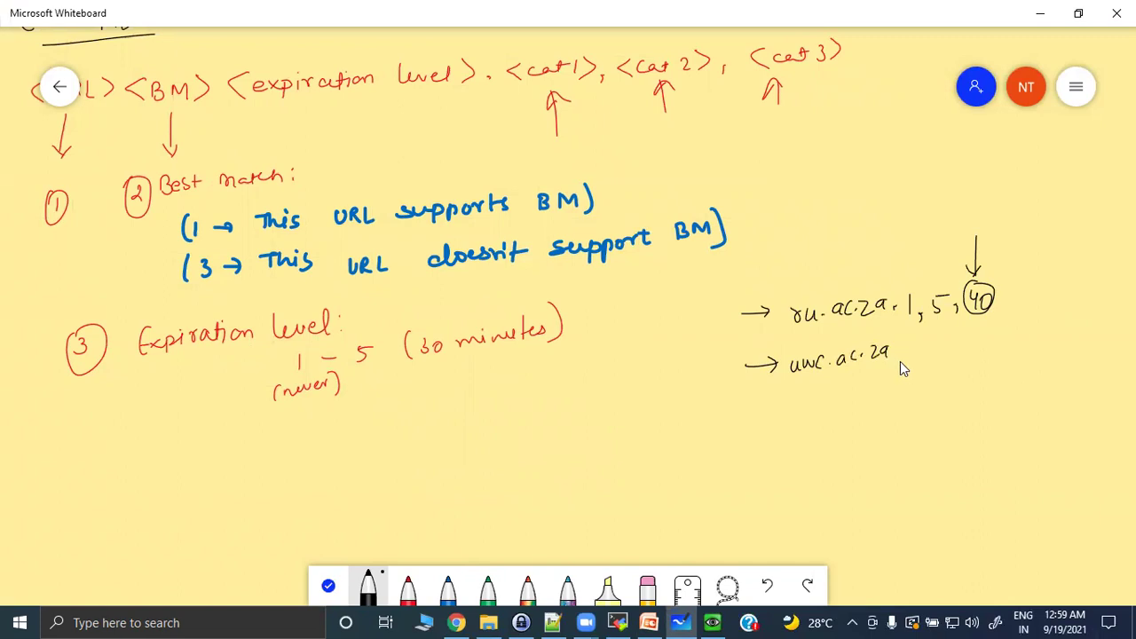
left_click_drag(912, 349, 919, 365)
left_click_drag(927, 346, 928, 358)
left_click_drag(1015, 330, 1012, 343)
left_click_drag(1004, 304, 1002, 313)
left_click_drag(1011, 310, 1016, 300)
left_click_drag(1024, 341, 1019, 353)
Write the debian.mirror.ac.za example line with its values and underline the domain parts of all three lines.
mouse_move(742, 414)
left_mouse_down()
mouse_move(807, 415)
mouse_move(818, 405)
mouse_move(826, 421)
mouse_move(876, 397)
left_mouse_up()
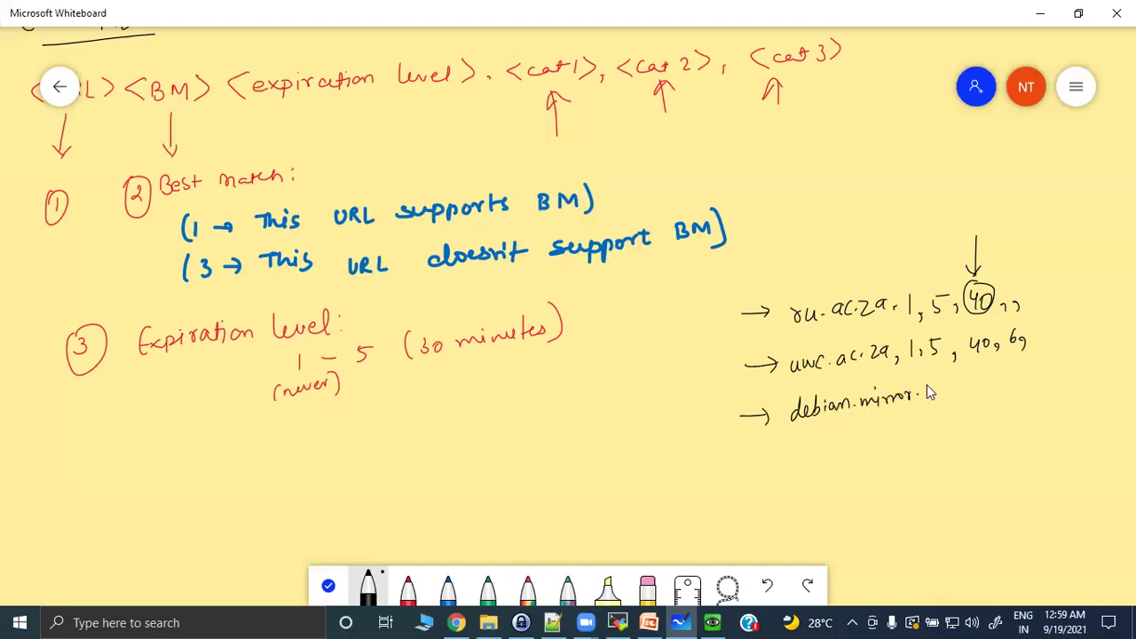
left_click_drag(940, 392, 942, 401)
left_click_drag(950, 390, 948, 401)
left_click_drag(838, 326, 886, 322)
left_click_drag(843, 377, 889, 358)
left_click_drag(958, 409, 983, 406)
left_click_drag(806, 427, 887, 412)
left_click_drag(790, 376, 823, 372)
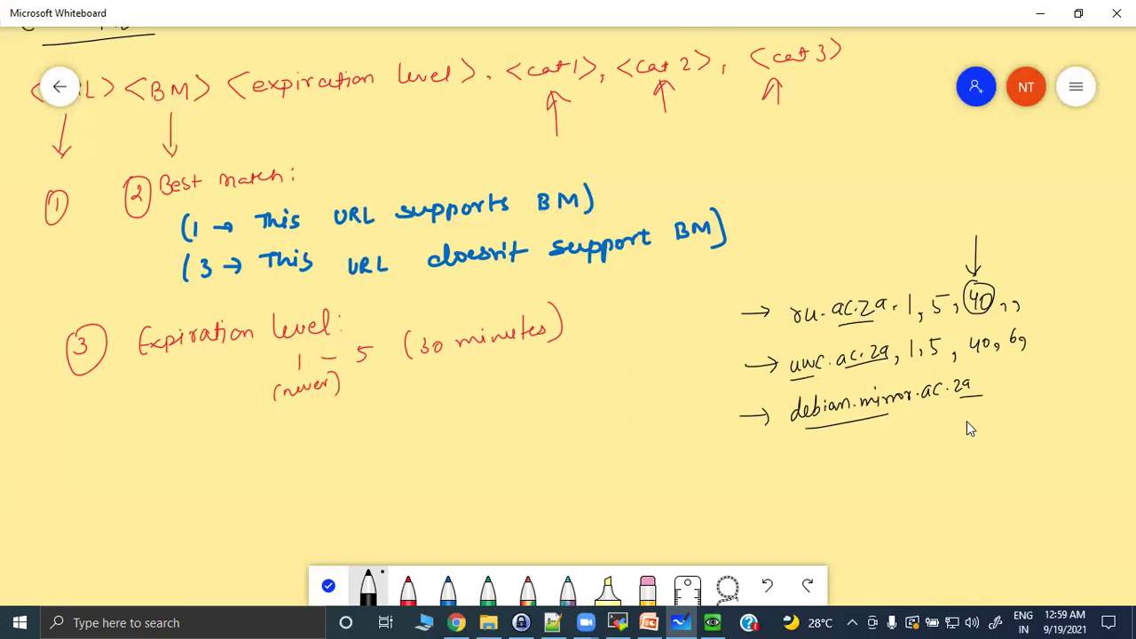
mouse_move(1002, 384)
left_mouse_down()
mouse_move(997, 403)
mouse_move(1013, 386)
mouse_move(1028, 396)
mouse_move(1038, 378)
mouse_move(1088, 382)
mouse_move(1099, 364)
mouse_move(1119, 363)
left_mouse_up()
Draw a long underline beneath the debian.mirror.ac.za example line and its values.
left_click_drag(830, 444, 1056, 399)
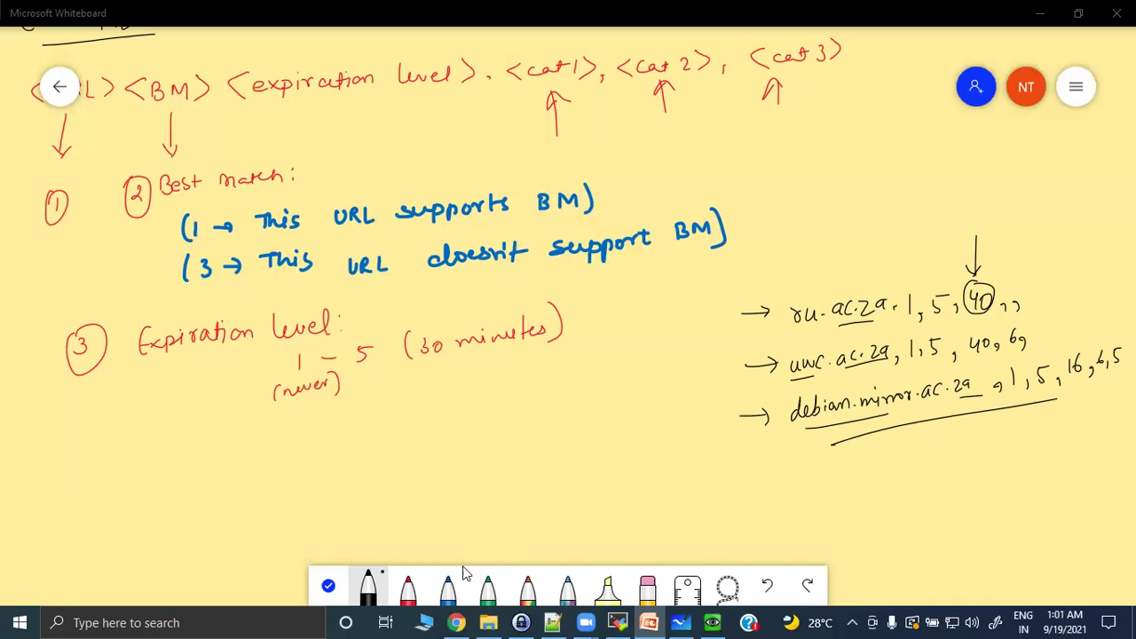
Erase the example URL lines, the CSV format notes and the cat 3 note, then return to black pen.
left_click(646, 587)
mouse_move(799, 413)
left_mouse_down()
mouse_move(862, 443)
mouse_move(748, 431)
mouse_move(963, 298)
mouse_move(411, 342)
mouse_move(97, 317)
mouse_move(45, 223)
mouse_move(594, 314)
left_mouse_up()
mouse_move(646, 248)
left_mouse_down()
mouse_move(375, 110)
mouse_move(221, 145)
mouse_move(661, 138)
left_mouse_up()
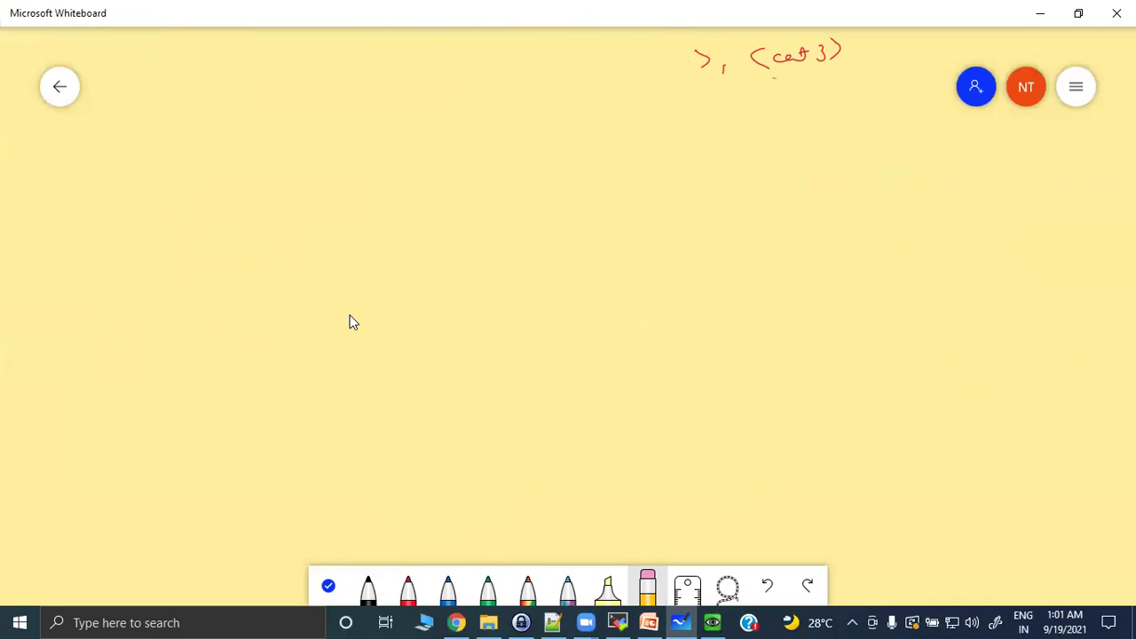
mouse_move(727, 106)
left_mouse_down()
mouse_move(872, 59)
mouse_move(777, 62)
left_mouse_up()
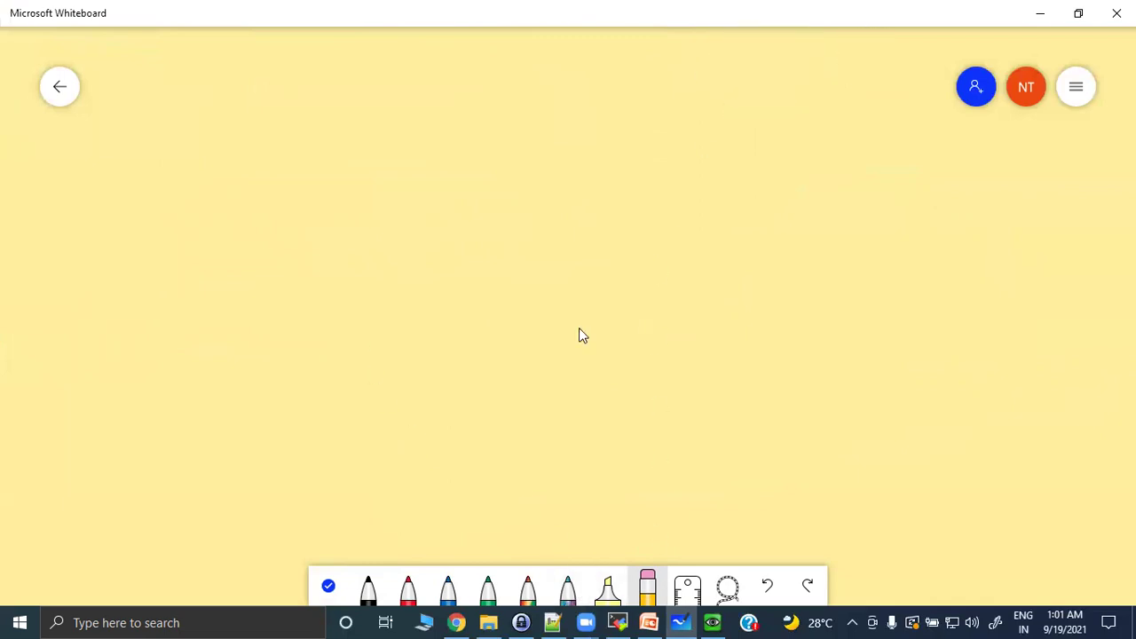
left_click(368, 586)
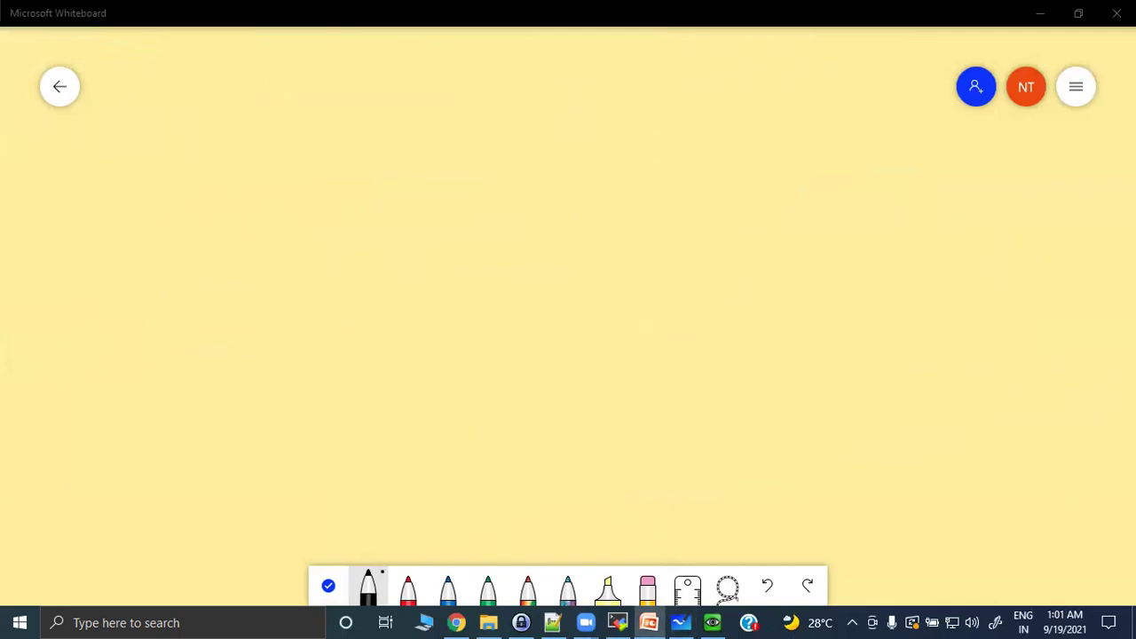
Write and underline the heading '* Cloud - Election', erasing a stray stroke beside the star.
left_click_drag(138, 115, 130, 141)
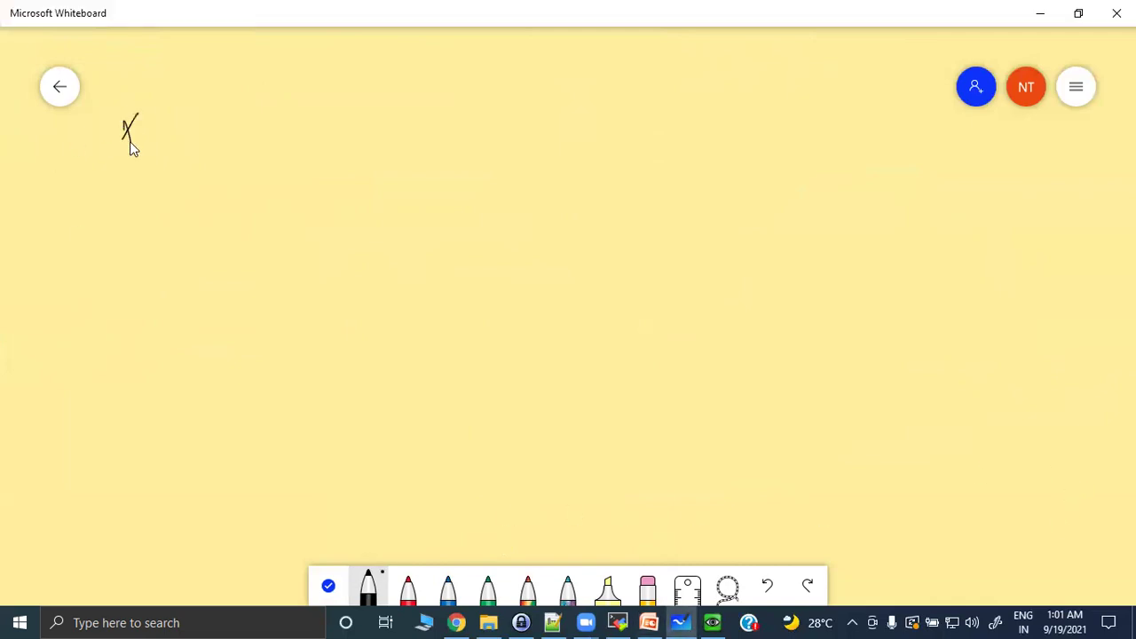
left_click_drag(178, 112, 193, 122)
left_click(648, 588)
left_click_drag(185, 133, 186, 127)
left_click(368, 587)
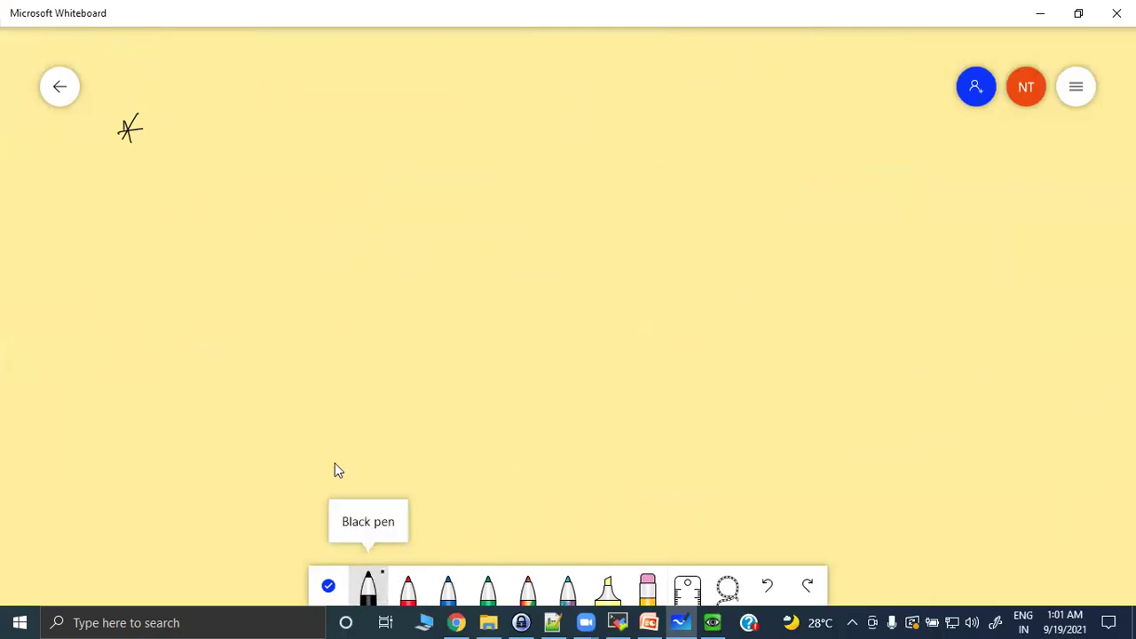
mouse_move(180, 109)
left_mouse_down()
mouse_move(178, 150)
mouse_move(241, 135)
left_mouse_up()
mouse_move(298, 110)
left_mouse_down()
mouse_move(298, 142)
mouse_move(390, 133)
left_mouse_up()
left_click_drag(169, 168, 426, 131)
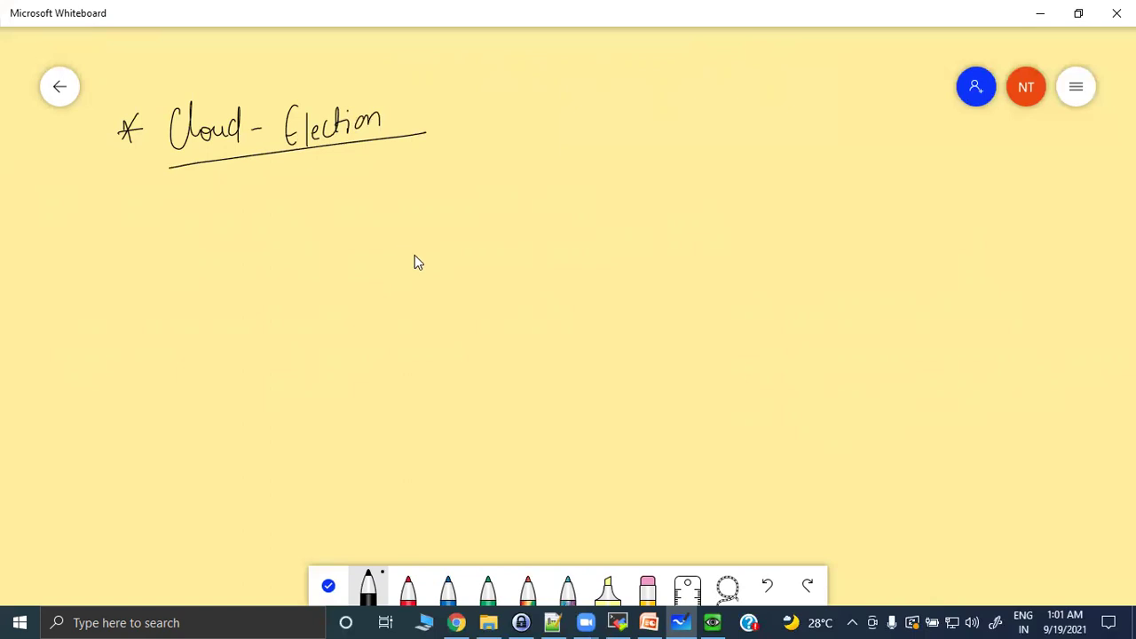
Begin the first list item 'i) Virginia:' below the heading.
left_click(405, 203)
left_click_drag(404, 209, 411, 229)
mouse_move(489, 203)
left_mouse_down()
mouse_move(494, 213)
mouse_move(535, 190)
mouse_move(574, 203)
left_mouse_up()
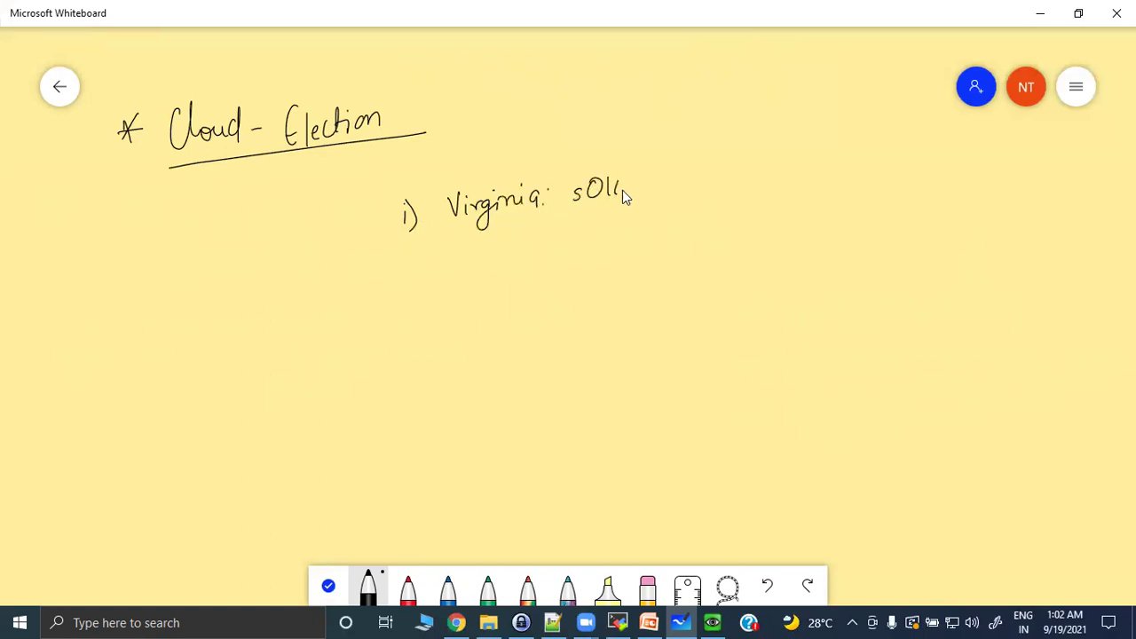
Write the numbered entries California s0200 and Singapore s0300 beneath Virginia.
mouse_move(411, 265)
left_mouse_down()
mouse_move(423, 272)
mouse_move(541, 250)
left_mouse_up()
left_click_drag(549, 250, 579, 247)
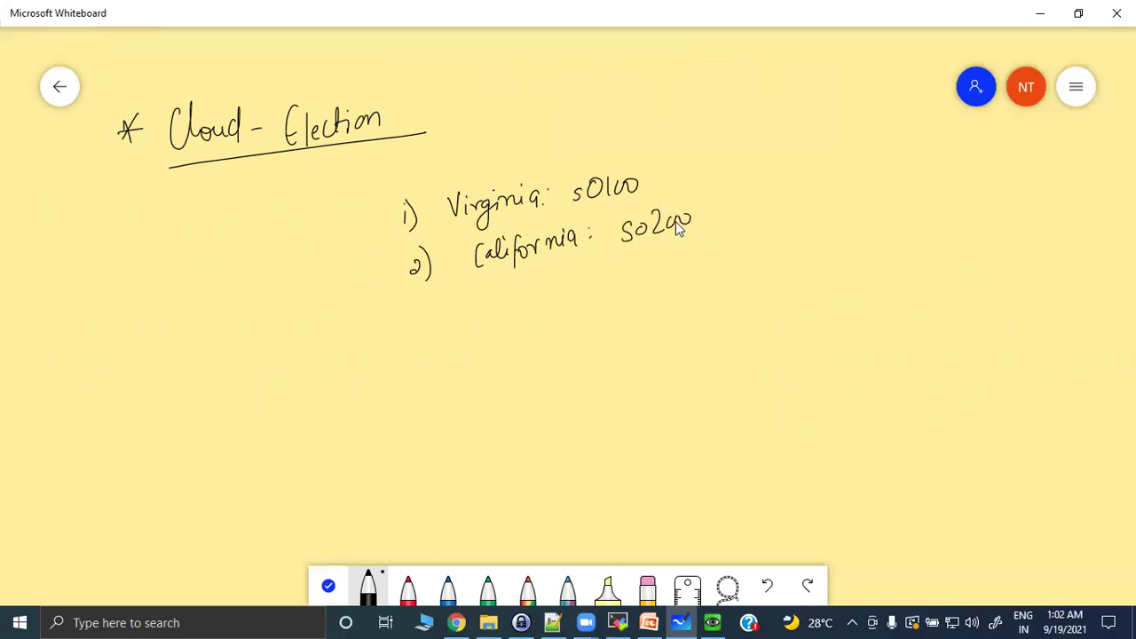
left_click_drag(414, 311, 427, 335)
mouse_move(472, 304)
left_mouse_down()
mouse_move(458, 327)
mouse_move(481, 327)
left_mouse_up()
left_click_drag(487, 327, 495, 312)
left_click(537, 302)
mouse_move(525, 325)
left_mouse_down()
mouse_move(534, 300)
mouse_move(569, 302)
left_mouse_up()
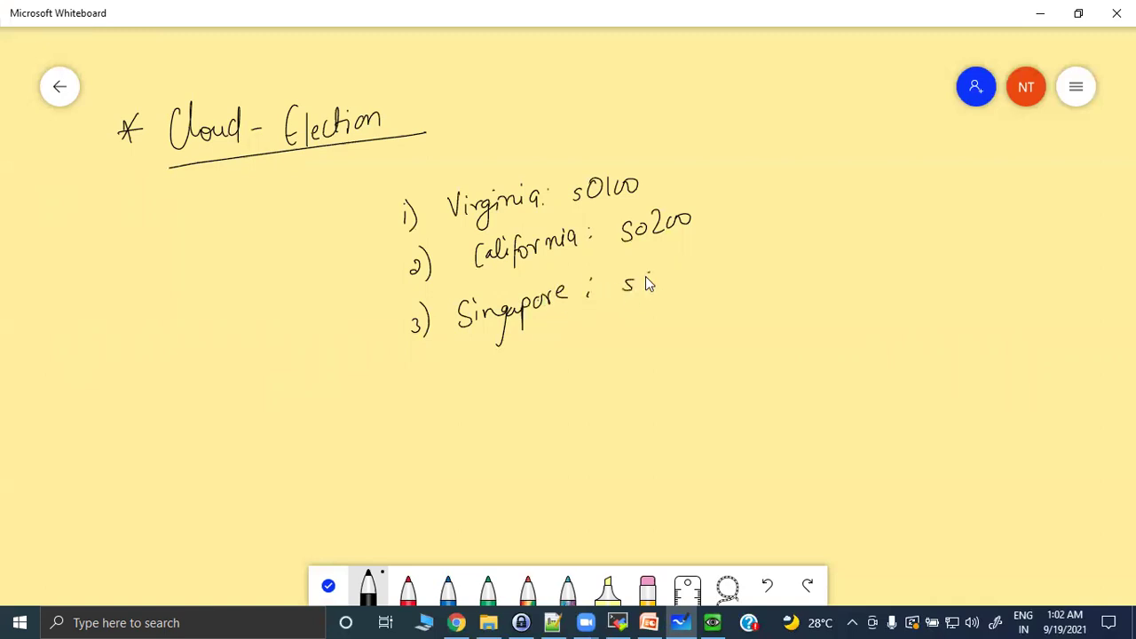
left_click_drag(683, 281, 698, 277)
Add 'Ireland: s0400' and 'Japan: s0500', then enclose the list in large square brackets.
mouse_move(416, 381)
left_mouse_down()
mouse_move(426, 379)
mouse_move(422, 399)
left_mouse_up()
left_click_drag(431, 375, 433, 403)
left_click_drag(515, 381, 539, 380)
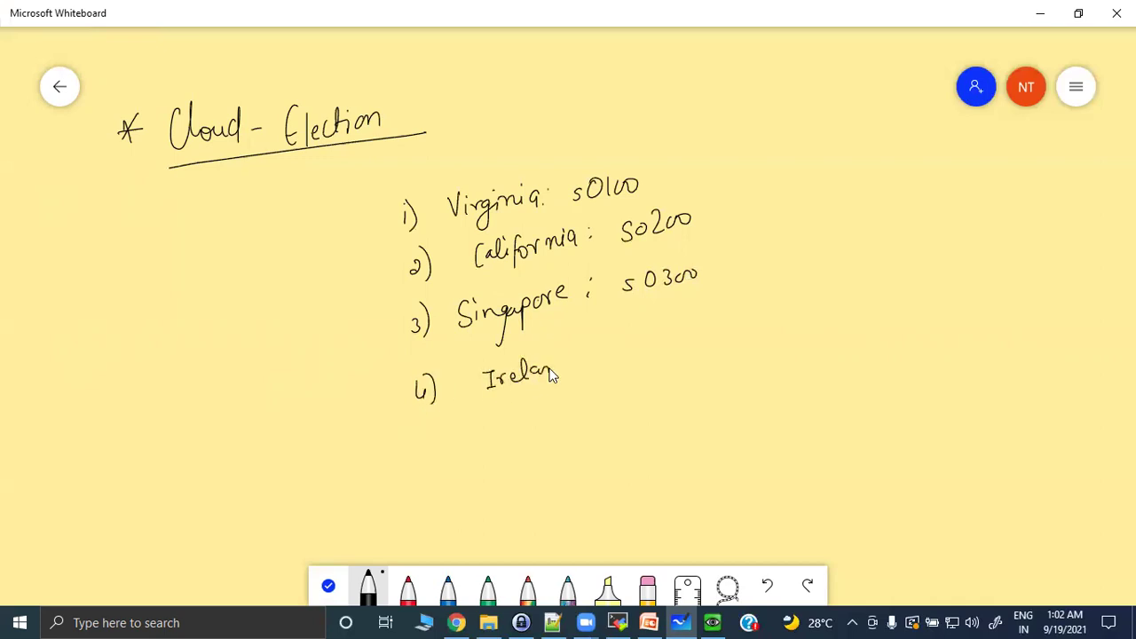
left_click(591, 349)
left_click(591, 364)
left_click_drag(622, 353, 695, 330)
mouse_move(434, 444)
left_mouse_down()
mouse_move(429, 458)
mouse_move(449, 435)
left_mouse_up()
left_click_drag(535, 431, 544, 436)
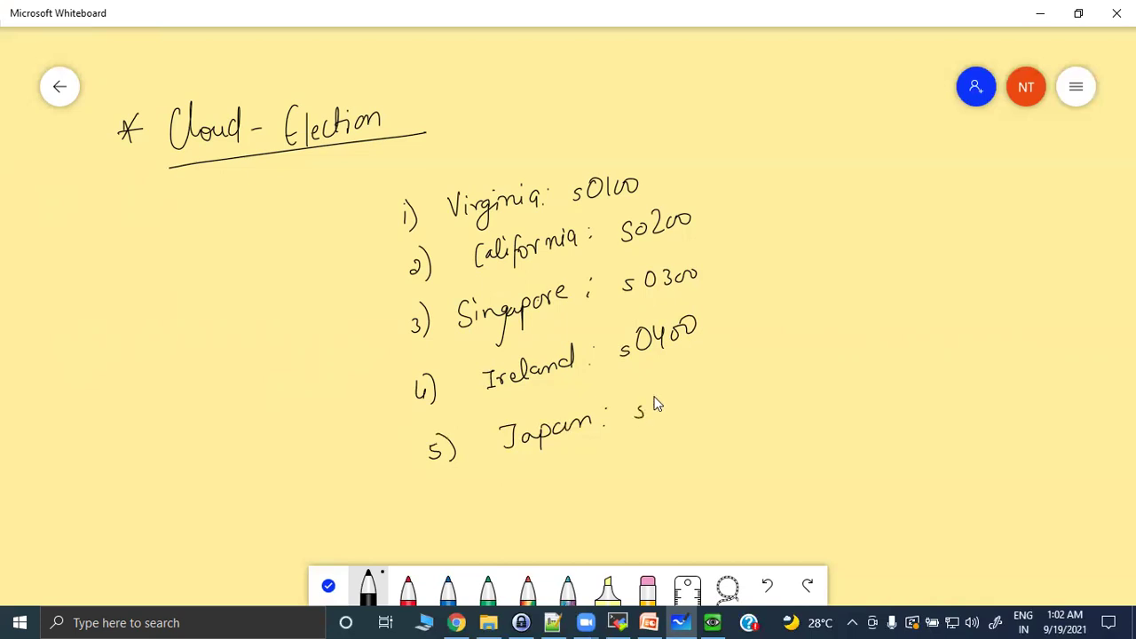
mouse_move(671, 390)
left_mouse_down()
mouse_move(668, 421)
mouse_move(714, 387)
left_mouse_up()
mouse_move(376, 190)
left_mouse_down()
mouse_move(382, 474)
mouse_move(413, 490)
left_mouse_up()
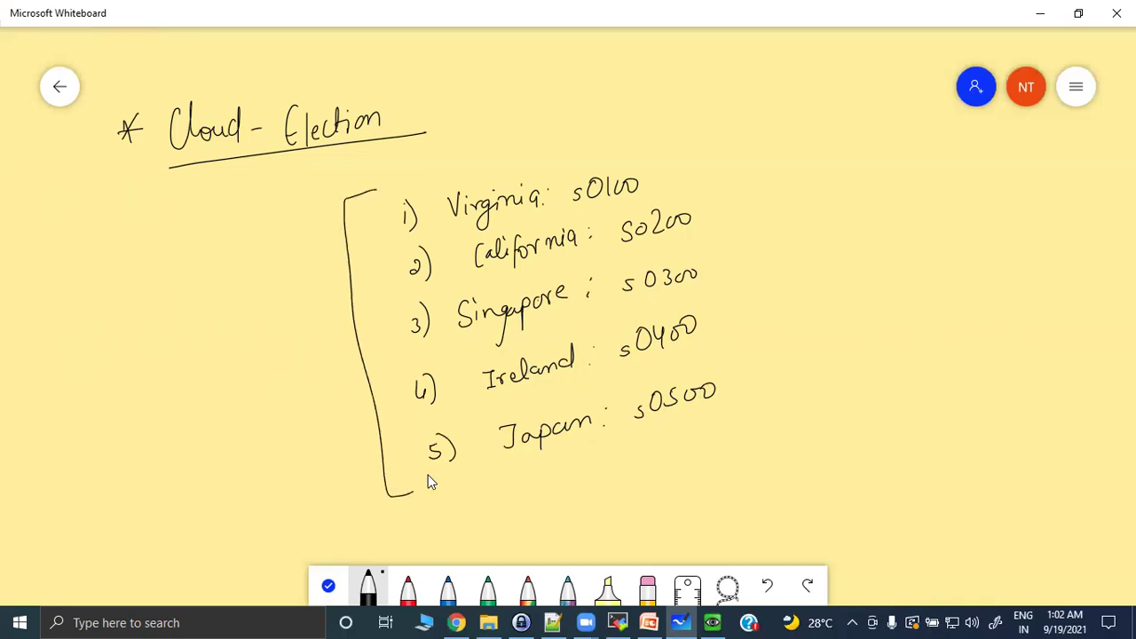
left_click_drag(663, 151, 730, 334)
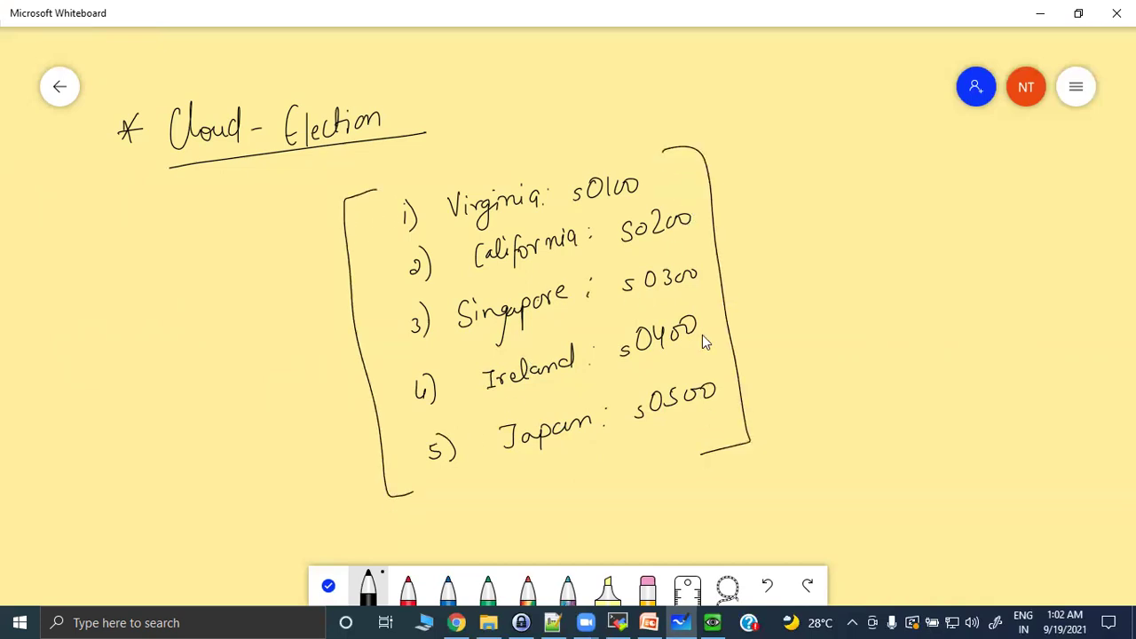
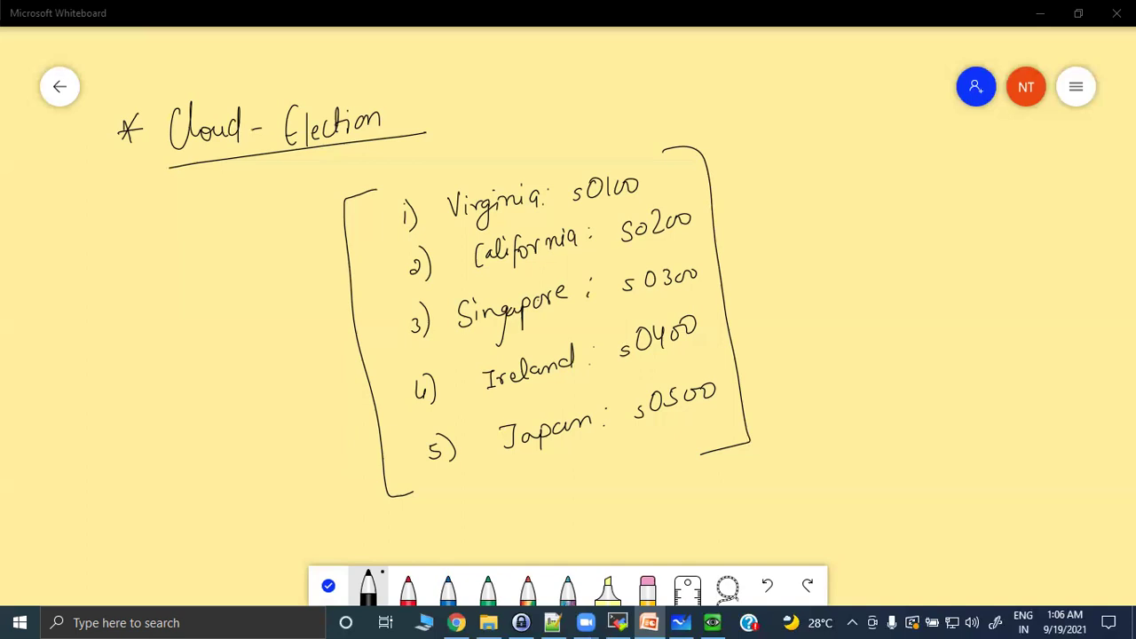
Handwrite 'Show url-cloud Status' beside the cloud-election list and underline it.
mouse_move(774, 203)
left_mouse_down()
mouse_move(773, 218)
mouse_move(826, 218)
mouse_move(835, 207)
left_mouse_up()
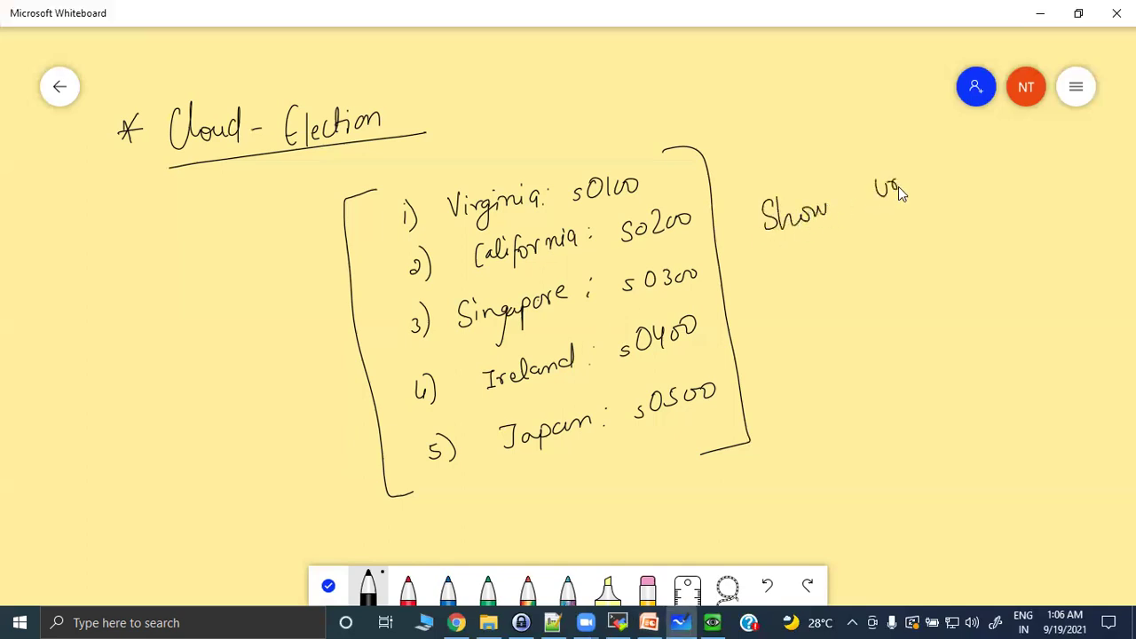
mouse_move(915, 178)
left_mouse_down()
mouse_move(953, 160)
mouse_move(988, 171)
left_mouse_up()
left_click_drag(1097, 139, 1103, 131)
left_click_drag(841, 249, 1103, 127)
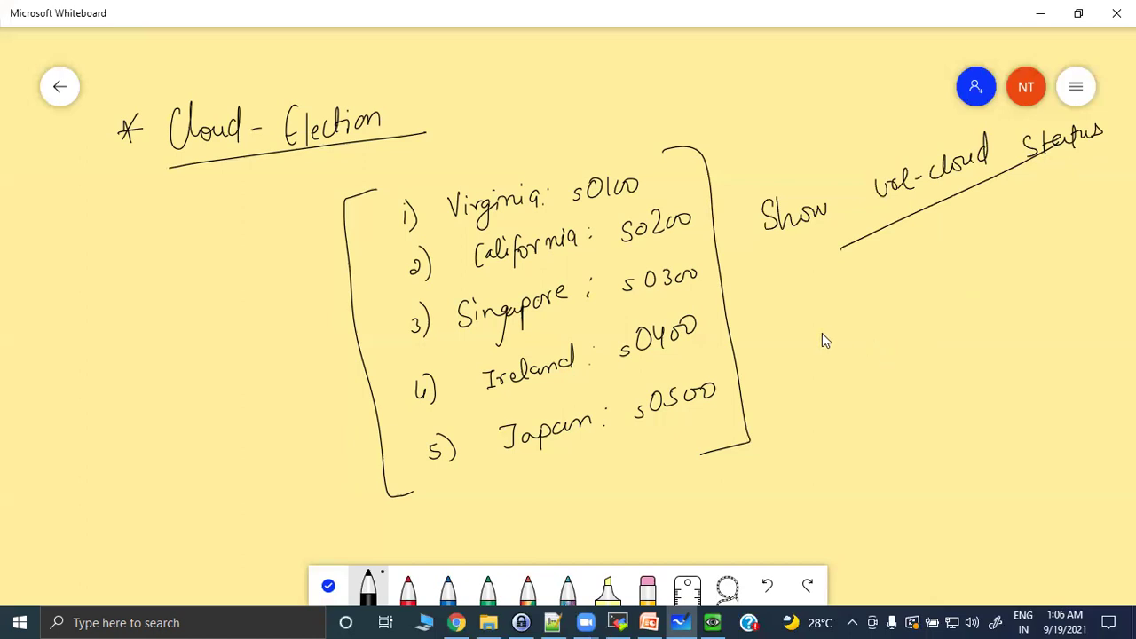
left_click(618, 622)
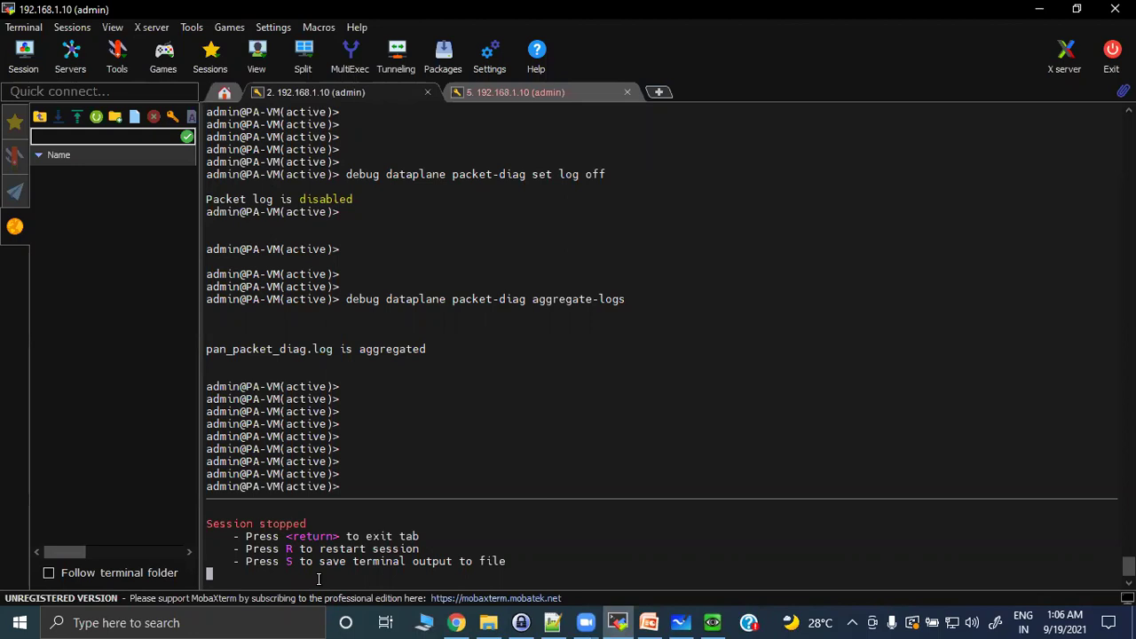
Restart the stopped firewall SSH session, log in with the password, and decline saving it.
key("r")
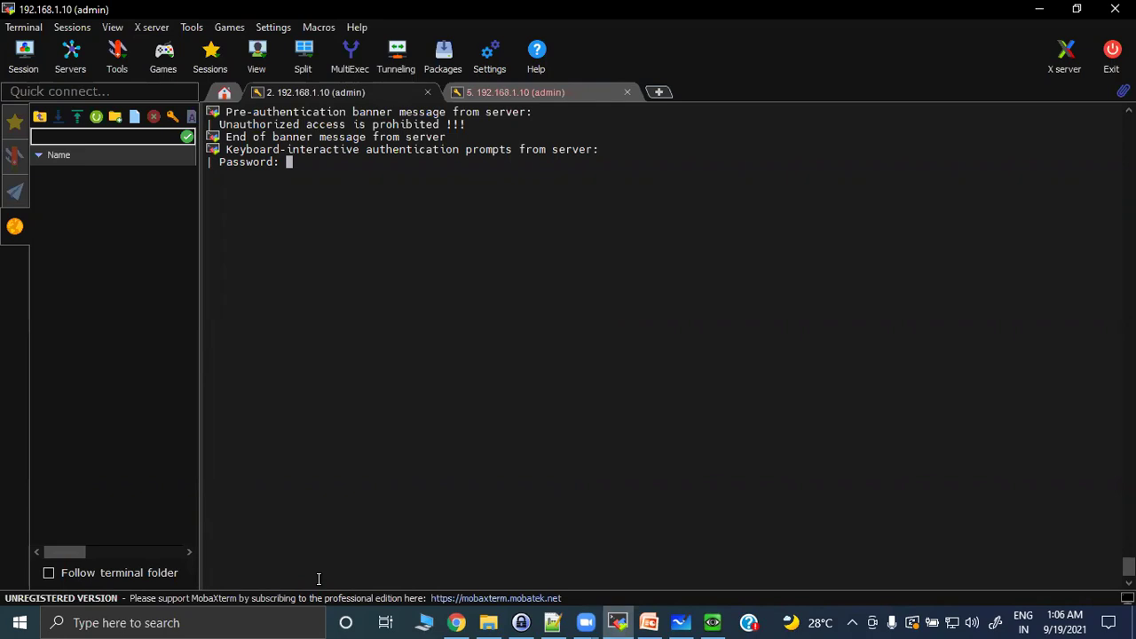
key("Return")
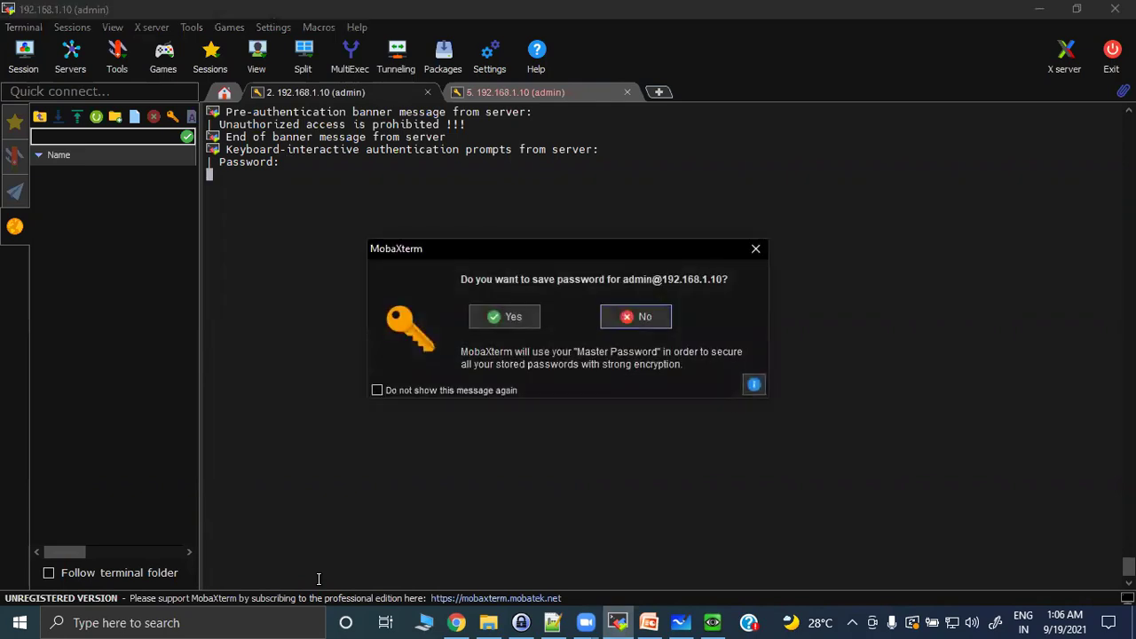
left_click(633, 318)
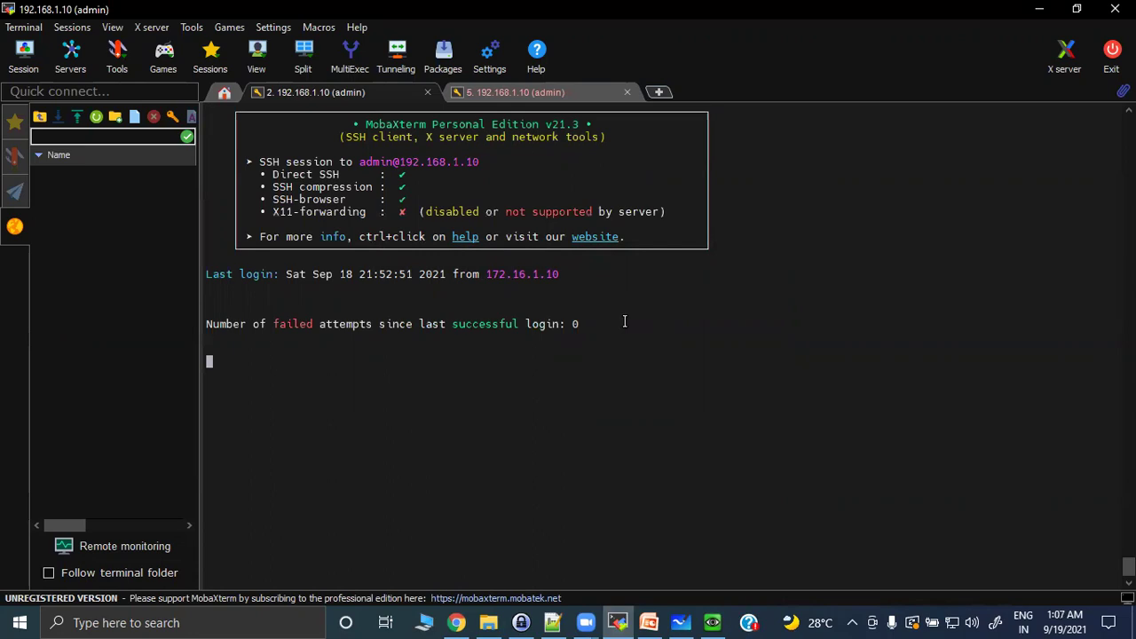
Run 'show url-cloud status' on the firewall.
key("Return")
key("Return")
key("Return")
type("show ")
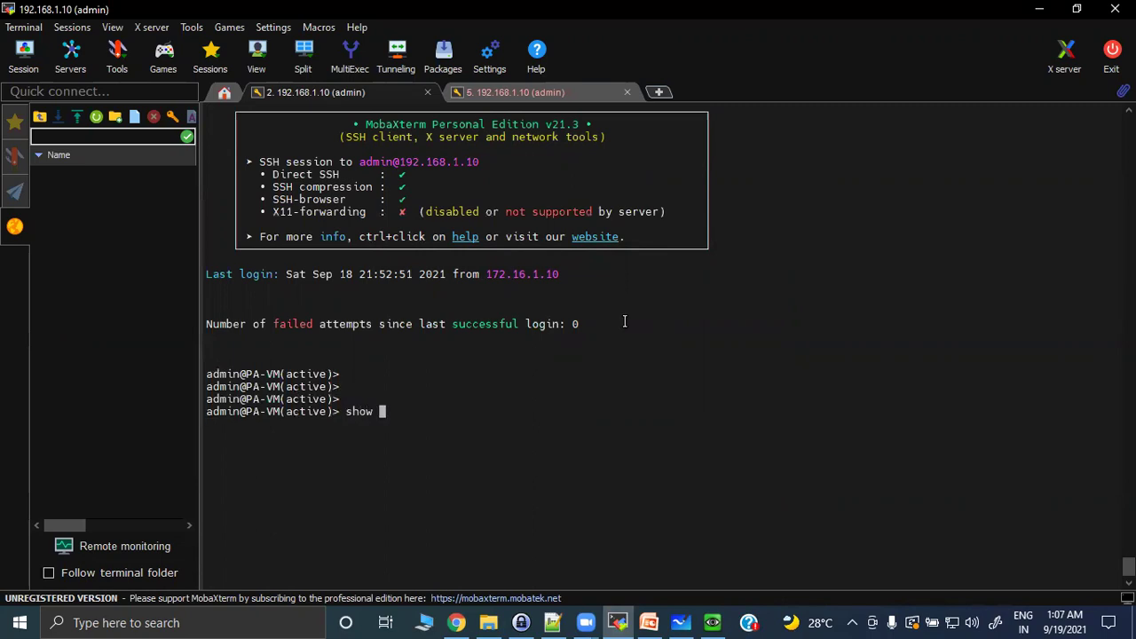
type("url-cloud status")
key("Return")
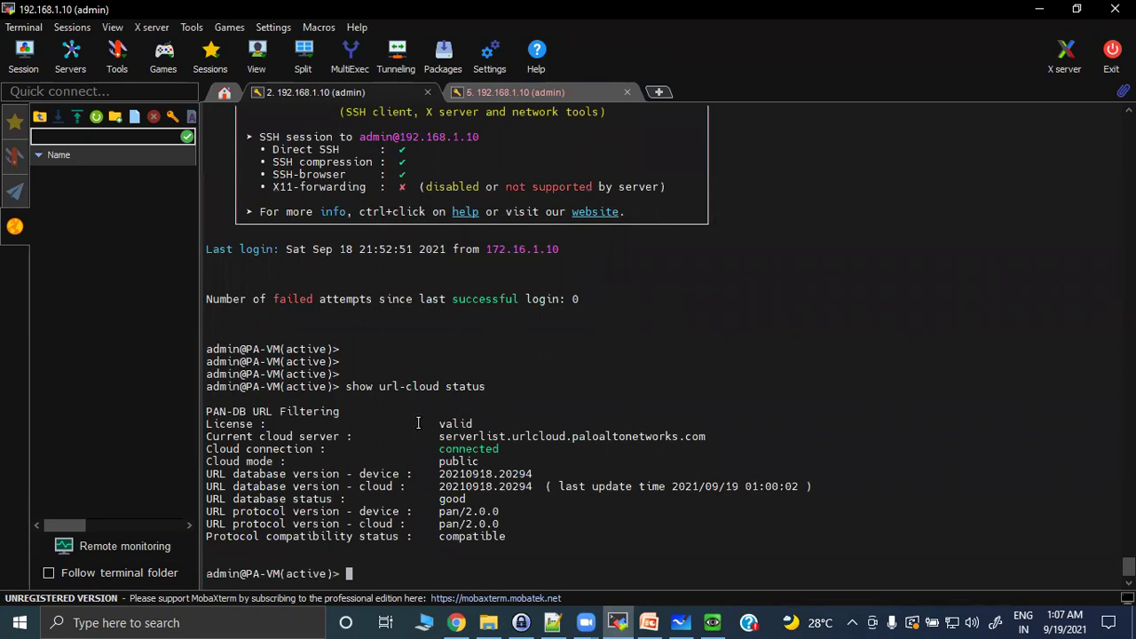
Highlight the cloud server, connection, URL database version, database status and protocol compatibility lines.
left_click_drag(224, 435, 715, 438)
left_click_drag(210, 451, 536, 450)
left_click_drag(225, 462, 498, 474)
left_click(319, 483)
left_click_drag(209, 472, 547, 474)
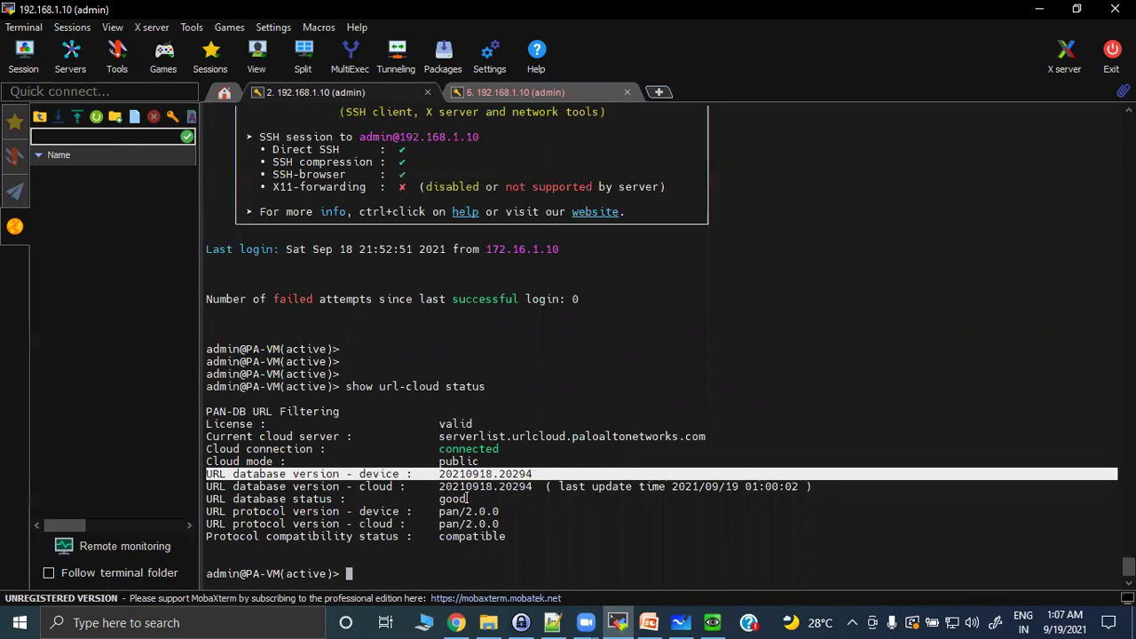
left_click_drag(211, 486, 800, 486)
left_click_drag(211, 493, 479, 546)
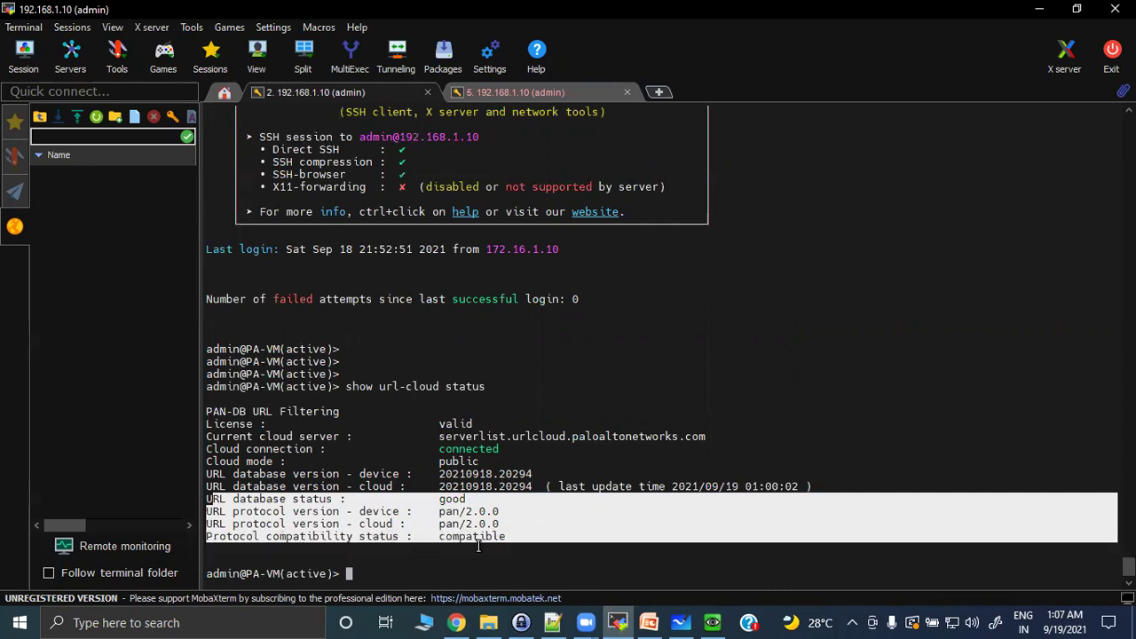
left_click_drag(435, 449, 555, 453)
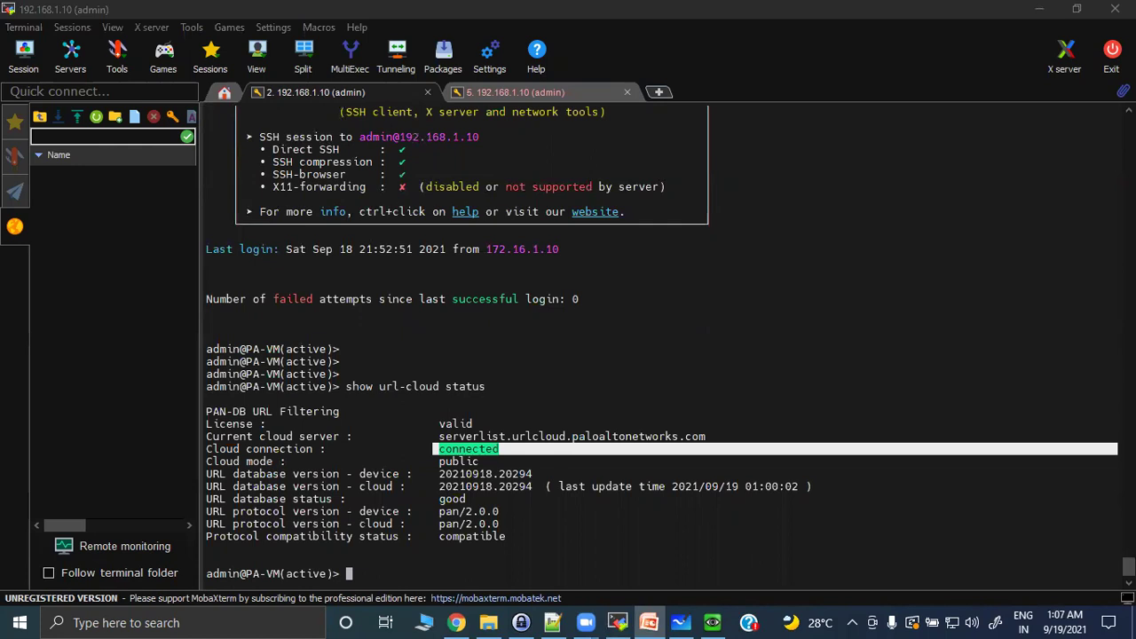
Open the log with 'less mp-log devsrv.log' and find the cloud server list path.
left_click(368, 568)
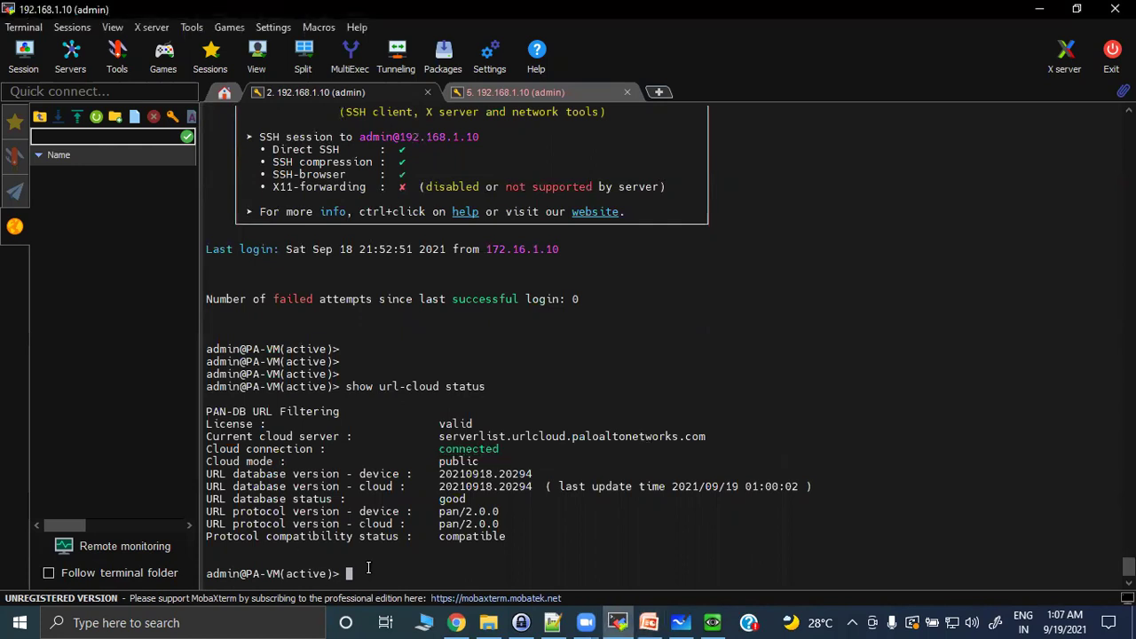
key("Return")
key("Return")
key("Return")
key("Return")
key("Return")
type("les")
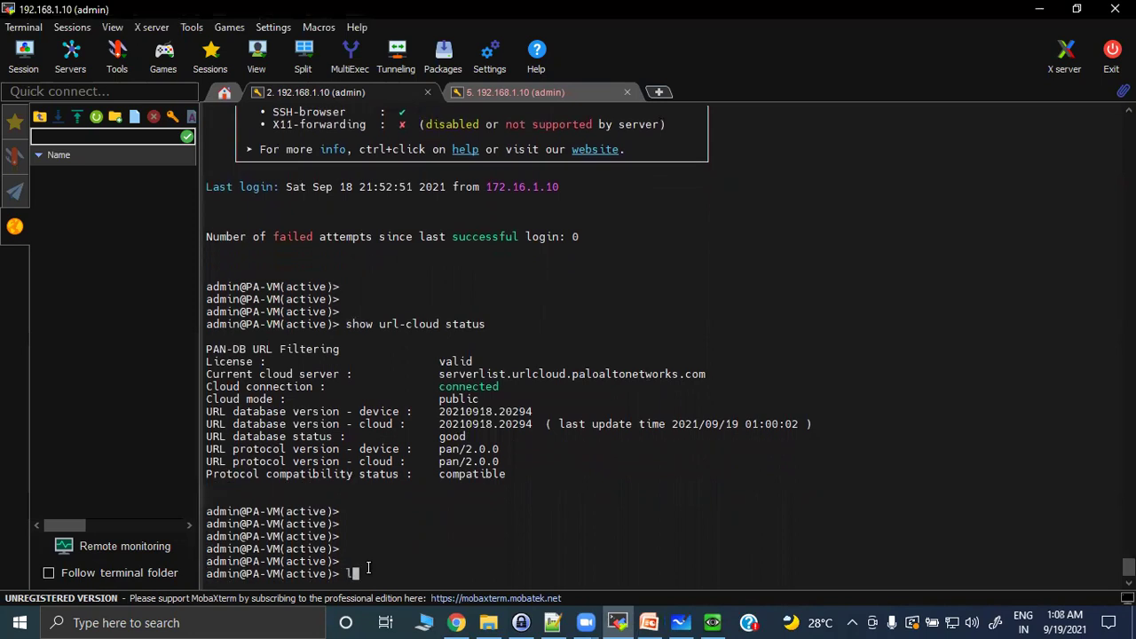
type("s mp-log devsrv.log")
key("Return")
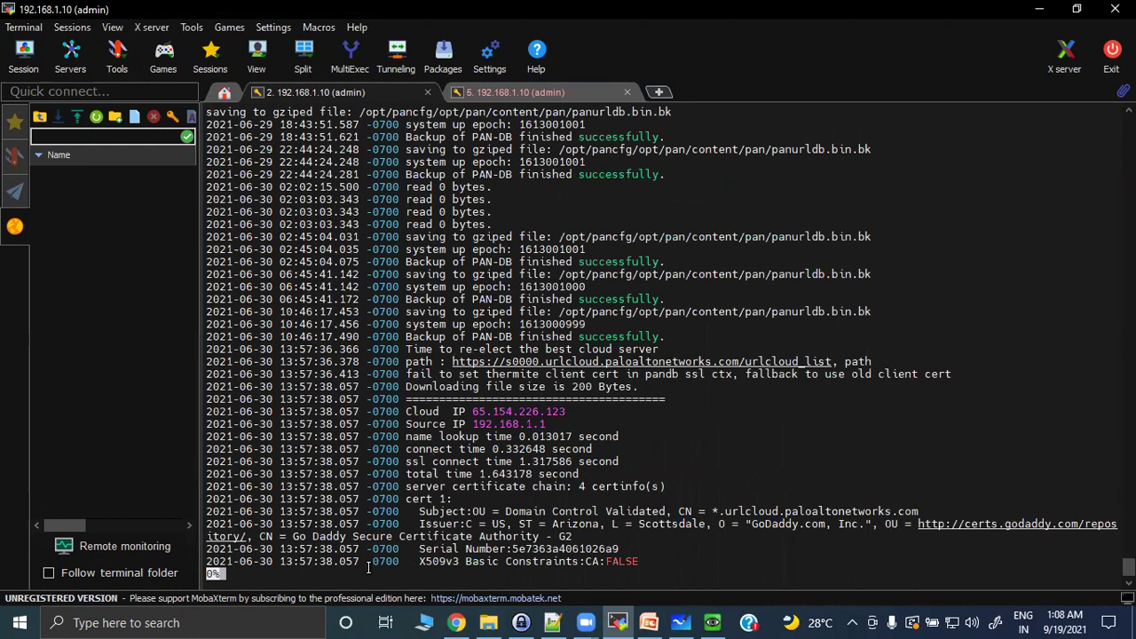
left_click_drag(404, 362, 817, 364)
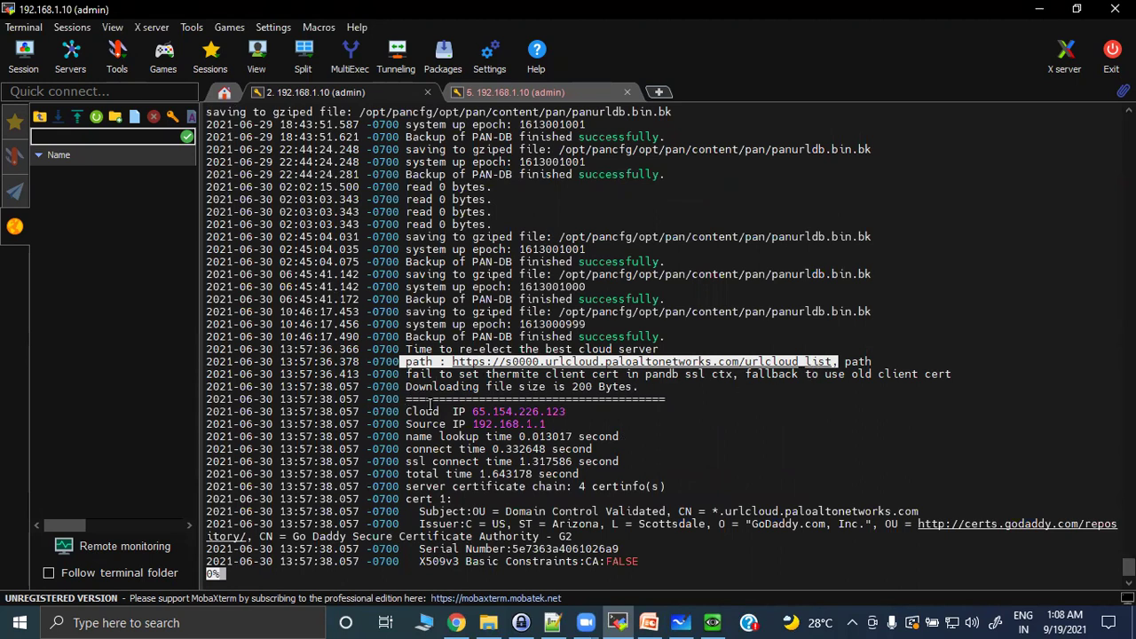
left_click(466, 497)
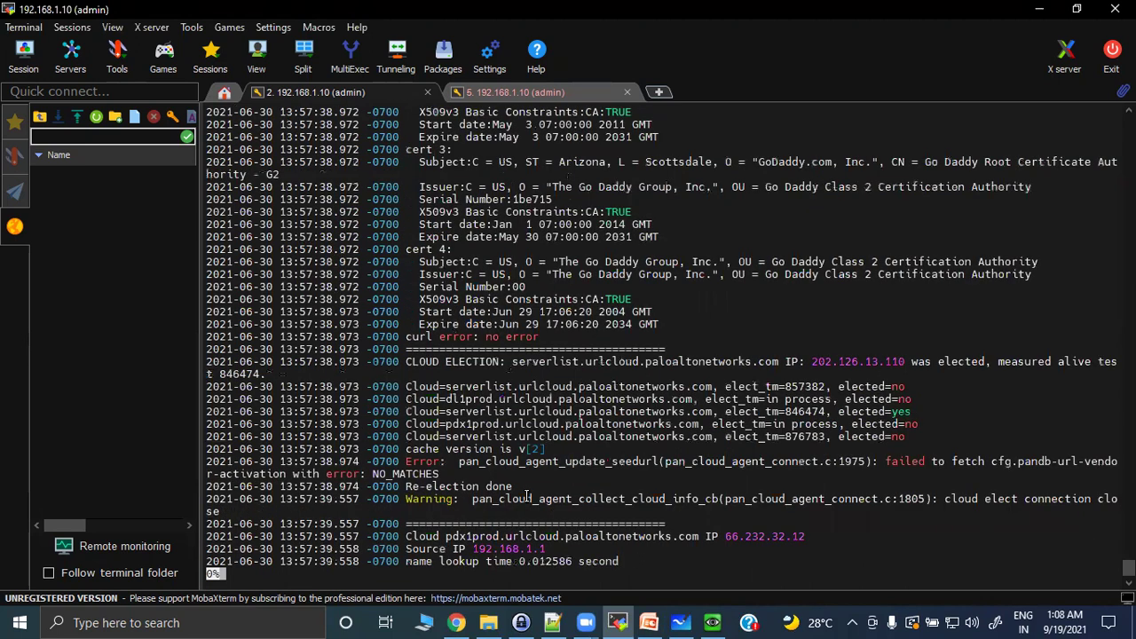
Highlight the CLOUD ELECTION line, five candidate servers, elected serverlist.urlcloud.paloaltonetworks.com and certificate chain.
left_click_drag(405, 361, 1116, 361)
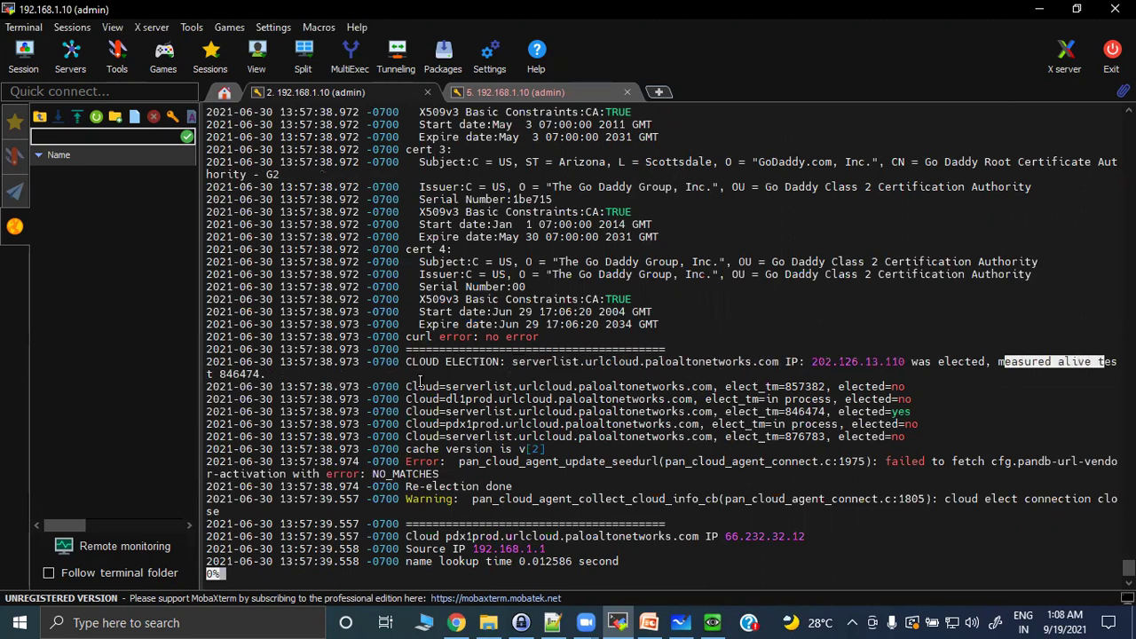
left_click_drag(407, 387, 526, 387)
left_click_drag(691, 404, 945, 434)
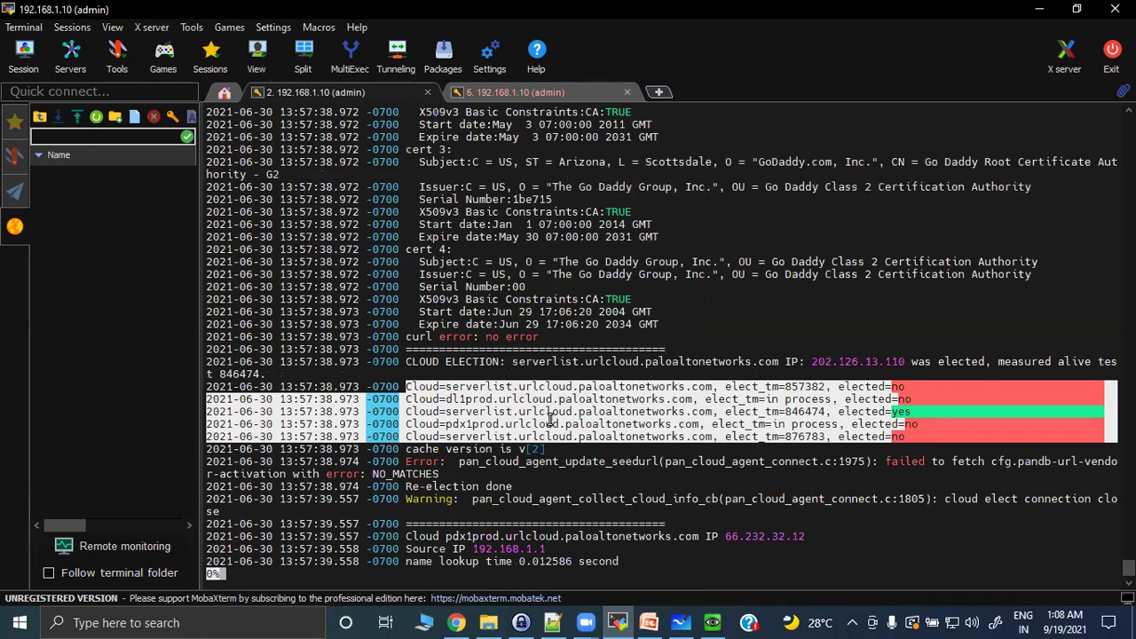
left_click_drag(445, 411, 932, 413)
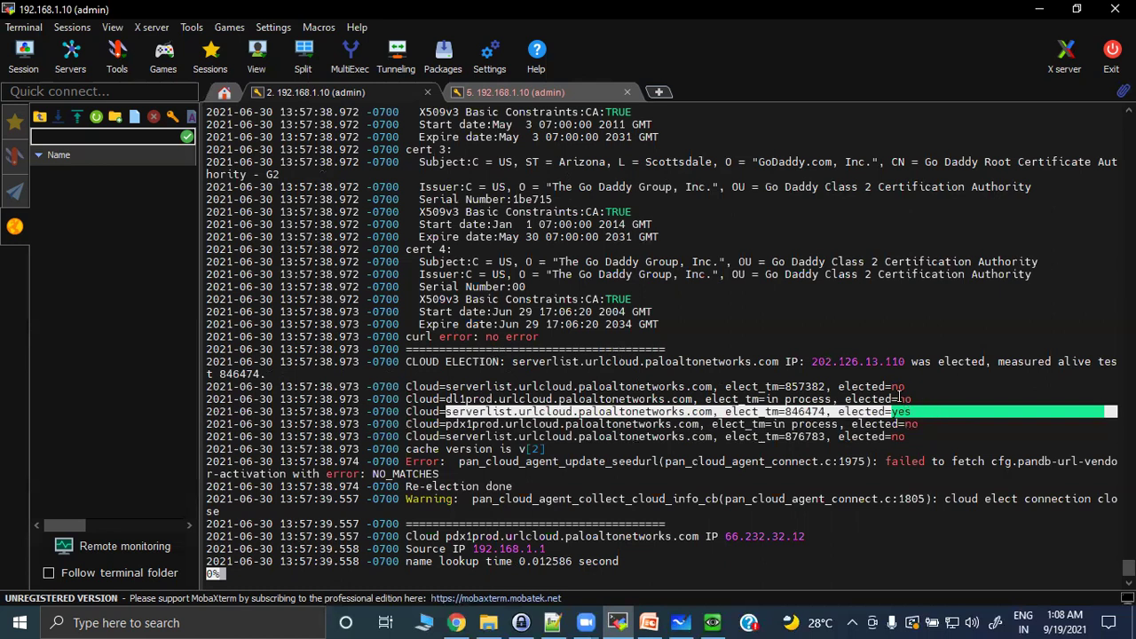
left_click_drag(852, 387, 915, 435)
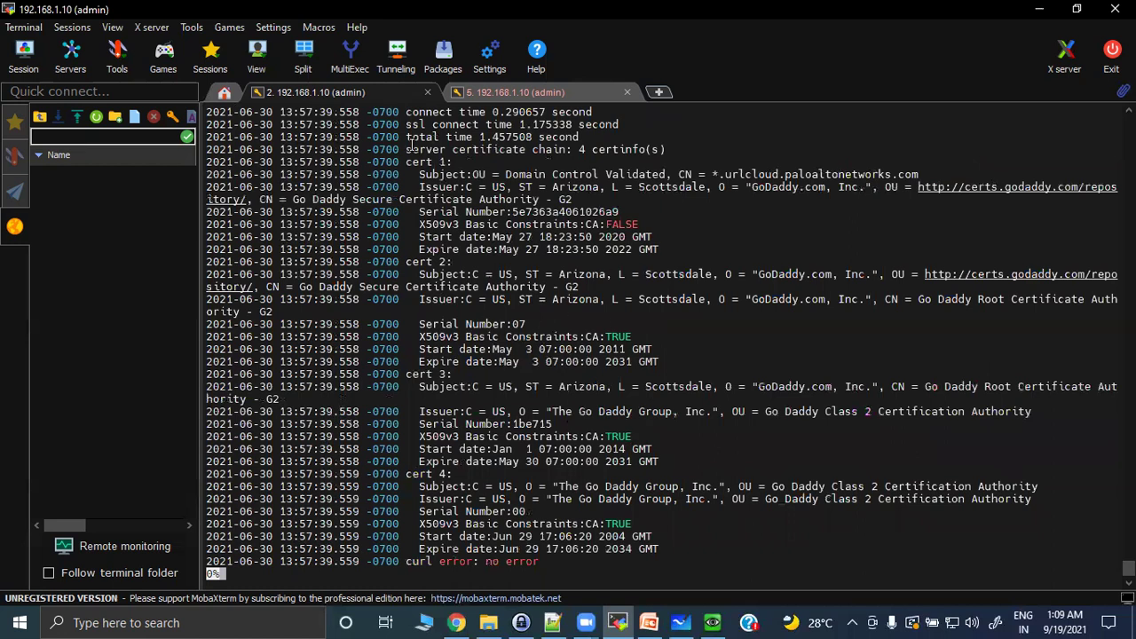
left_click_drag(406, 149, 645, 527)
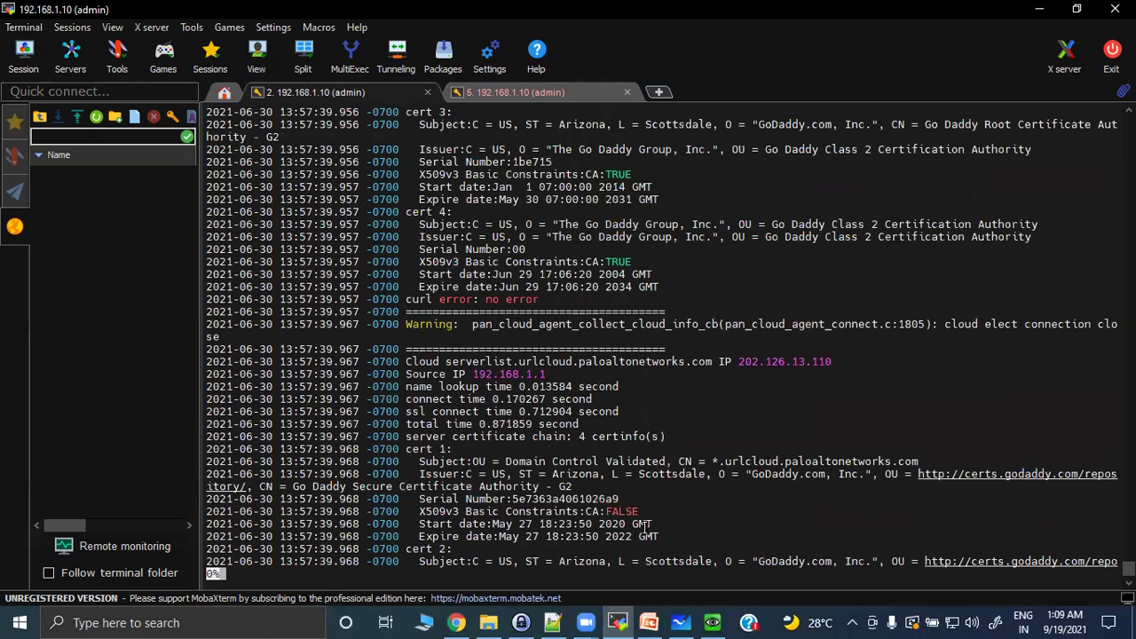
left_click(687, 619)
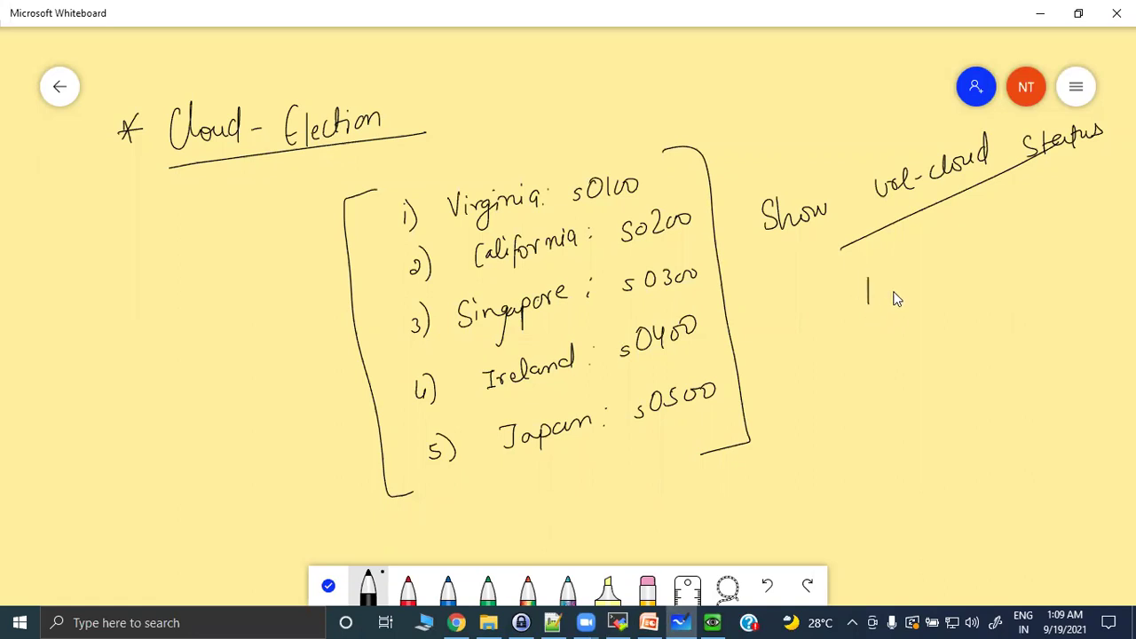
Underline '1 Lacs', draw MP and DP arrows to URL, and label the DP arrow 30K.
mouse_move(861, 326)
left_mouse_down()
mouse_move(955, 295)
mouse_move(923, 367)
left_mouse_up()
left_click_drag(895, 418, 923, 417)
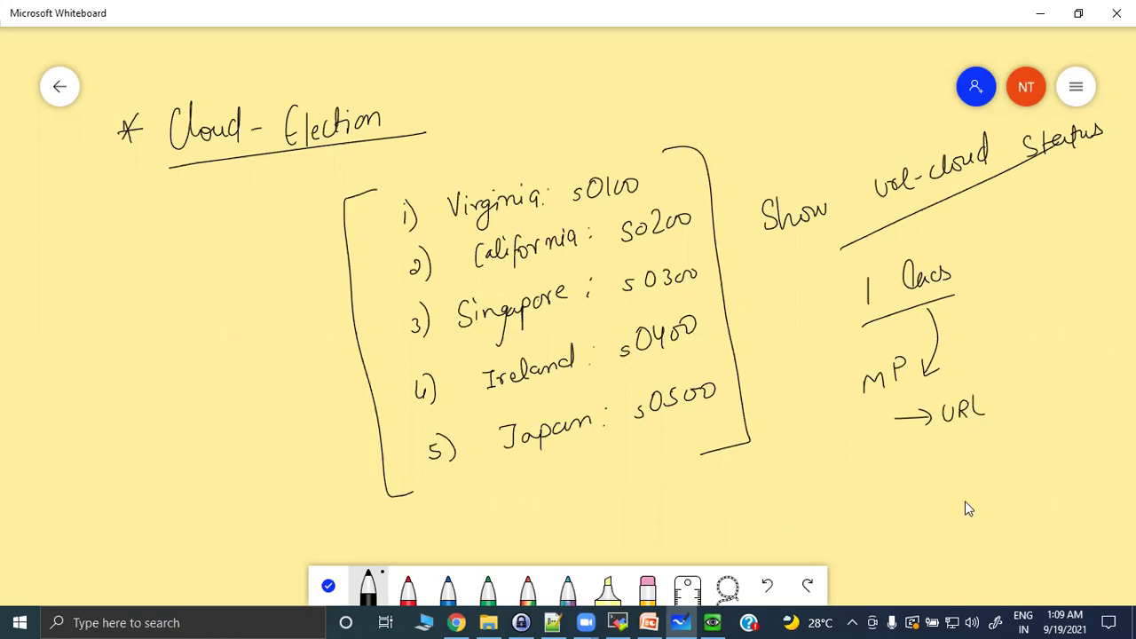
left_click_drag(895, 491, 938, 490)
left_click_drag(841, 479, 843, 499)
mouse_move(864, 479)
left_mouse_down()
mouse_move(864, 513)
mouse_move(866, 494)
left_mouse_up()
left_click_drag(960, 479, 970, 498)
mouse_move(893, 467)
left_mouse_down()
mouse_move(890, 477)
mouse_move(902, 463)
mouse_move(914, 476)
left_mouse_up()
left_click_drag(927, 460, 929, 476)
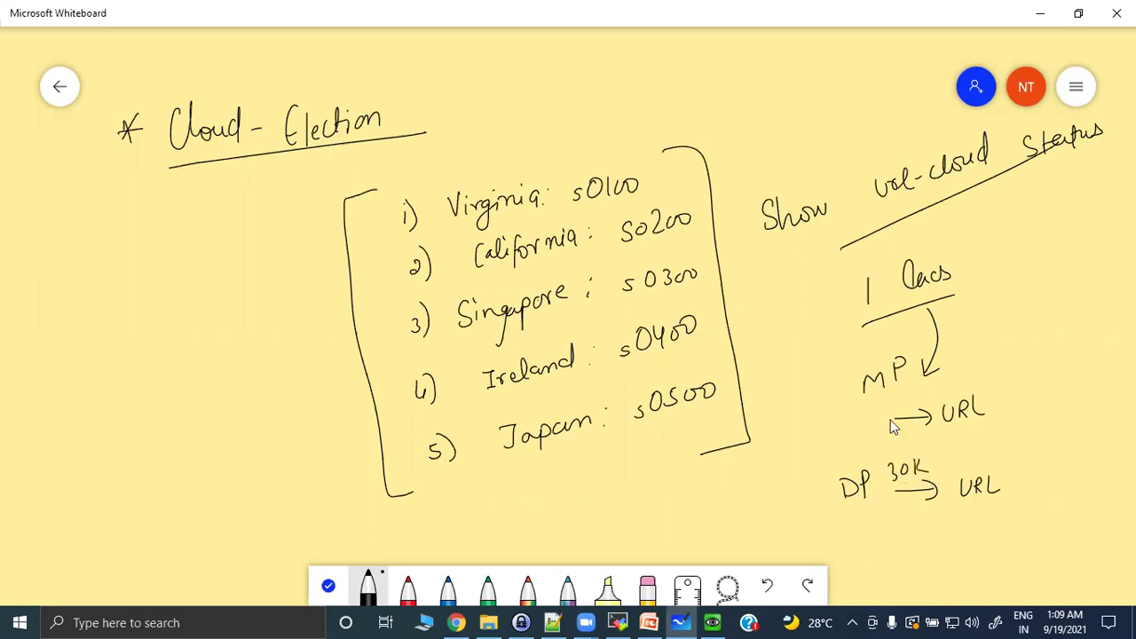
Label the MP arrow 1lac, draw a curved arrow from URL to the cloud, and write LRU.
left_click_drag(881, 393, 882, 409)
left_click_drag(892, 392, 906, 405)
mouse_move(999, 409)
left_mouse_down()
mouse_move(950, 303)
mouse_move(973, 313)
left_mouse_up()
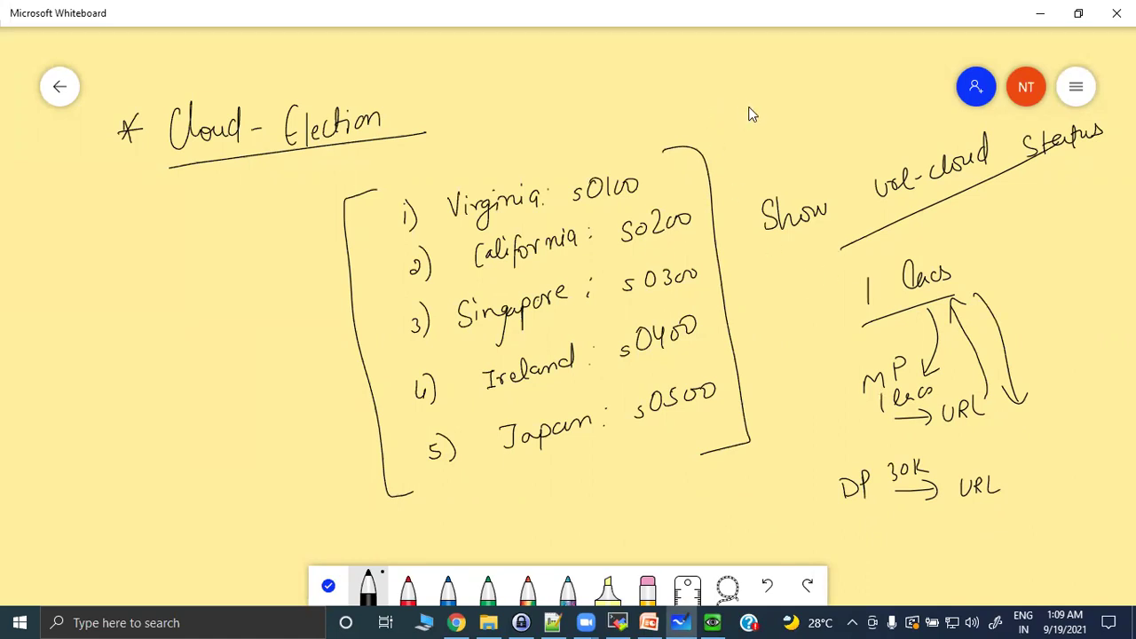
left_click_drag(786, 113, 803, 138)
Run 'test url google.com' in the firewall terminal.
left_click(621, 621)
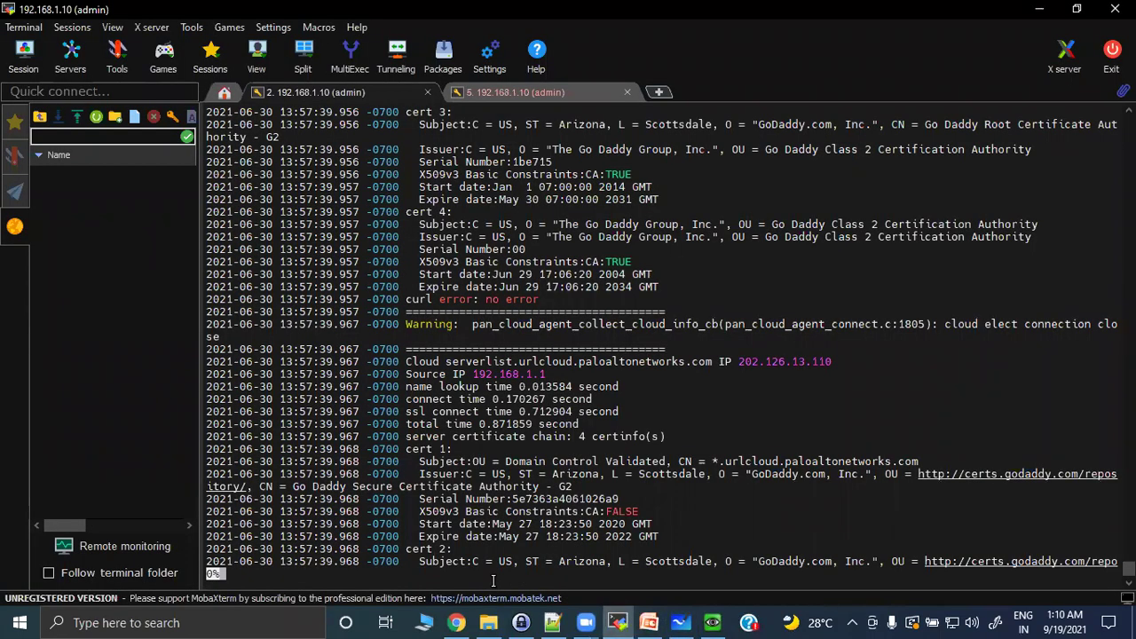
key("Return")
key("Return")
key("Return")
key("Return")
key("Return")
key("Return")
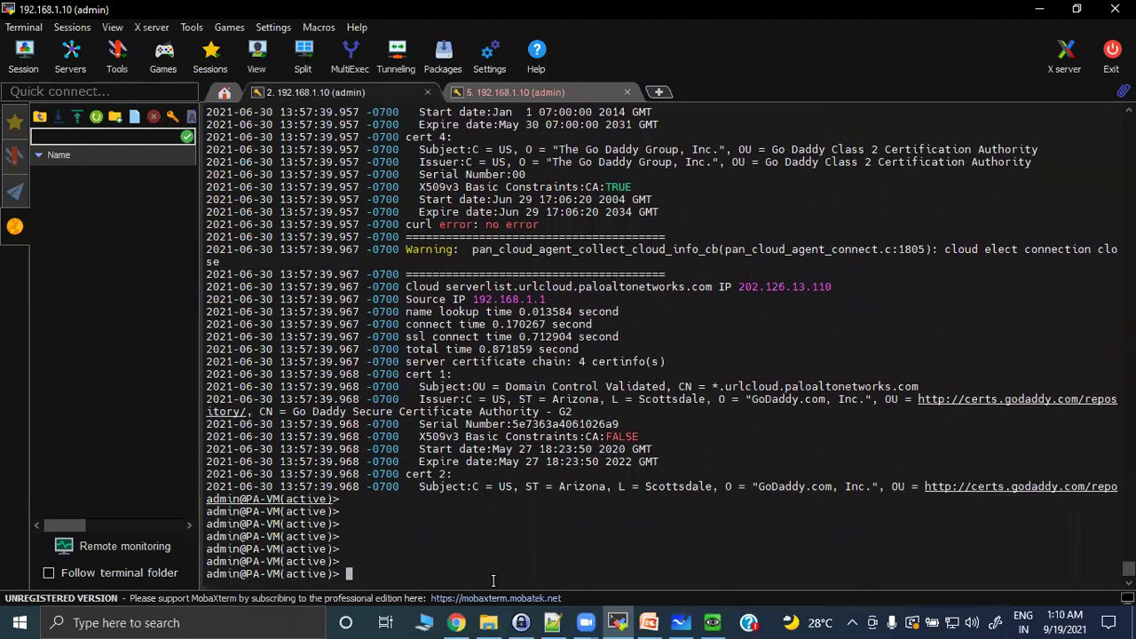
type("test url goo")
key("question")
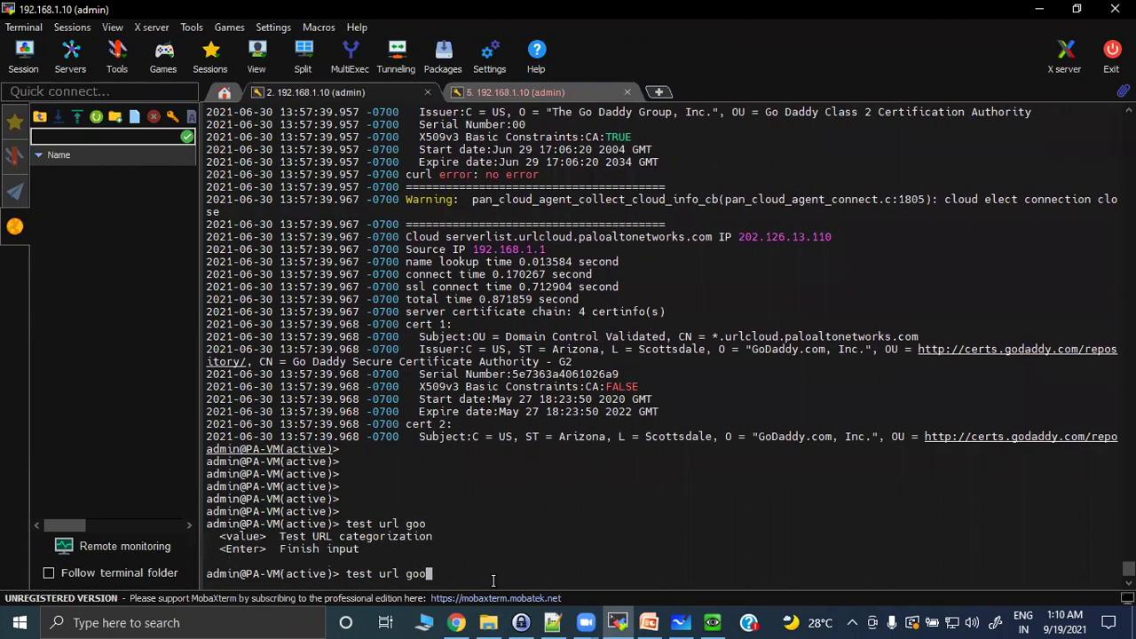
type("gle.com")
key("Return")
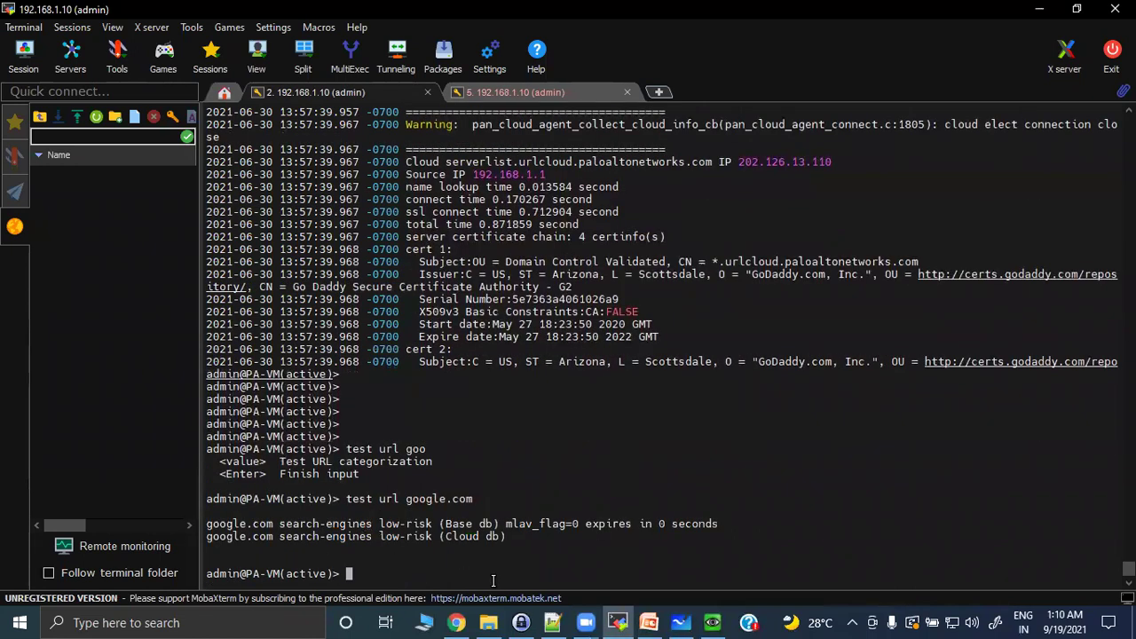
Highlight the search-engines low-risk category, zero-second expiry, and Base db and Cloud db result lines.
left_click_drag(207, 524, 543, 525)
left_click_drag(612, 525, 730, 523)
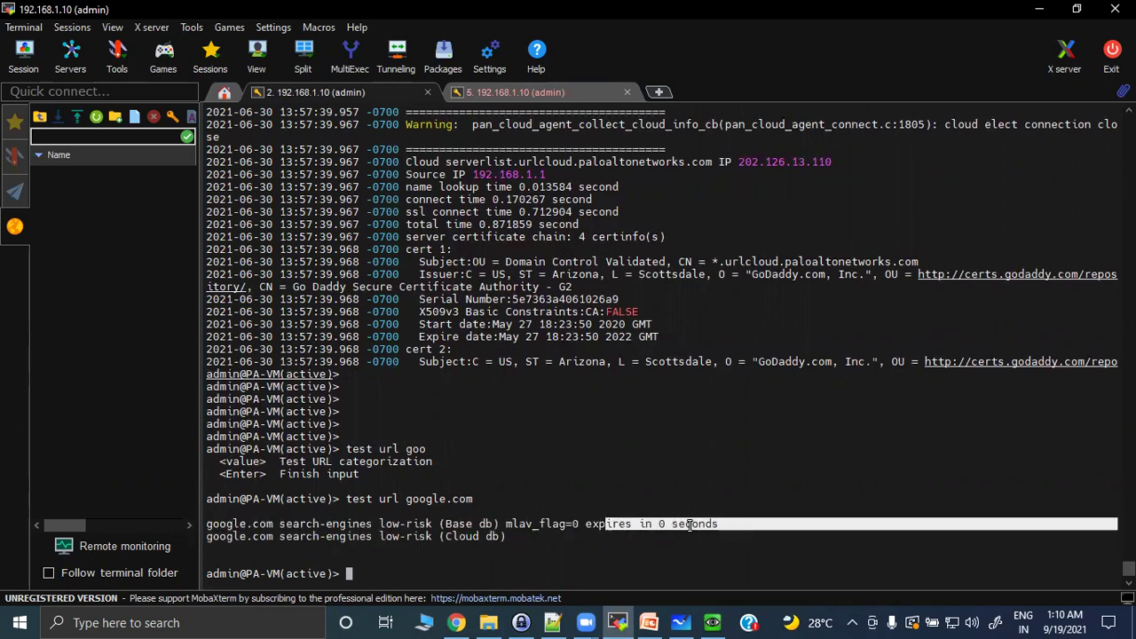
left_click_drag(210, 536, 506, 536)
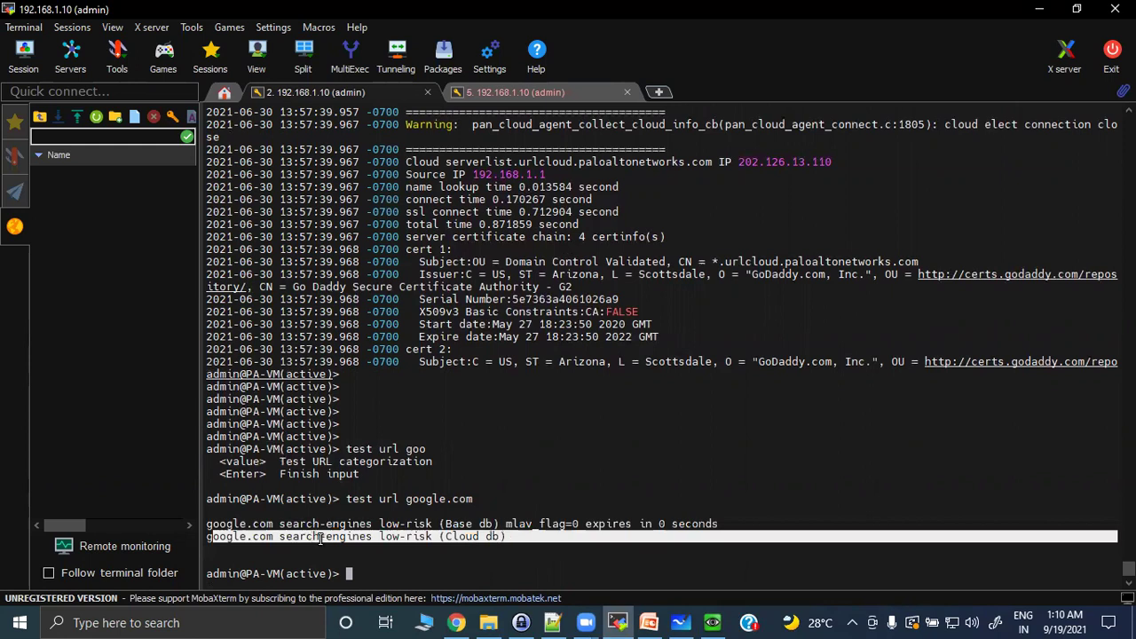
left_click(292, 538)
left_click_drag(449, 537, 500, 537)
left_click_drag(434, 524, 413, 542)
left_click(378, 568)
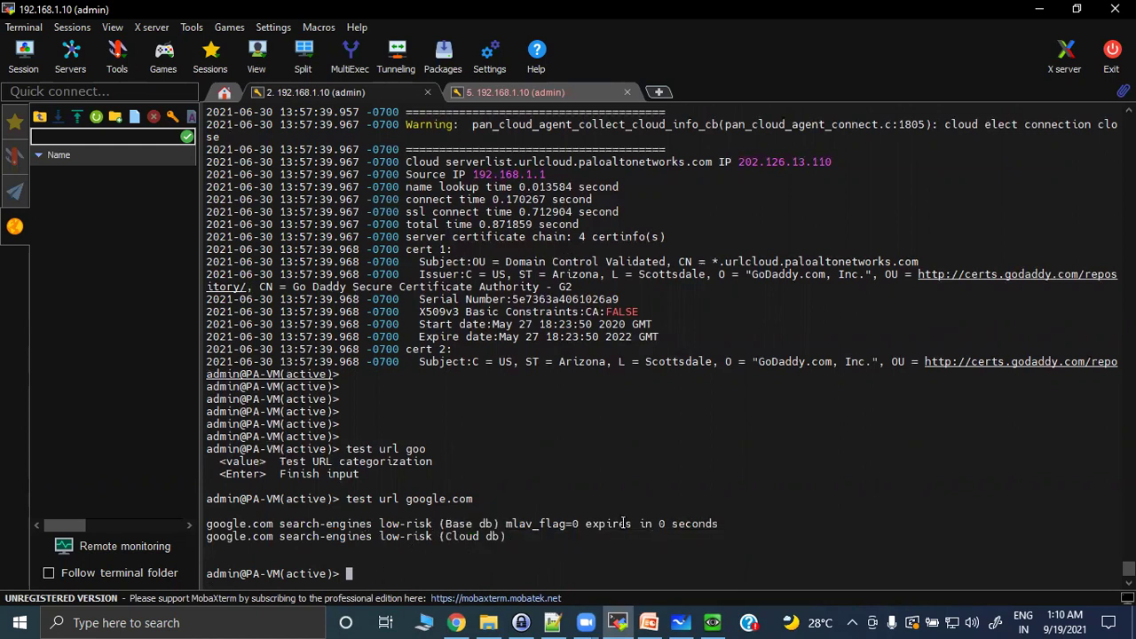
left_click_drag(639, 524, 631, 547)
left_click(481, 560)
Rerun the google.com test and highlight the search-engines category.
key("Up")
key("Return")
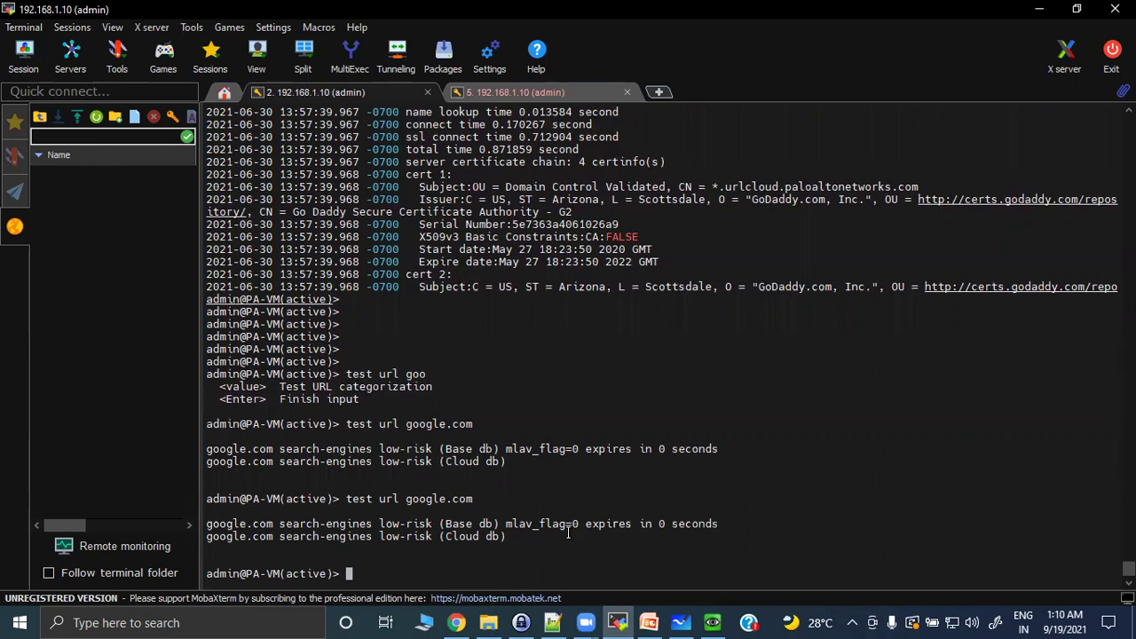
left_click_drag(275, 524, 373, 523)
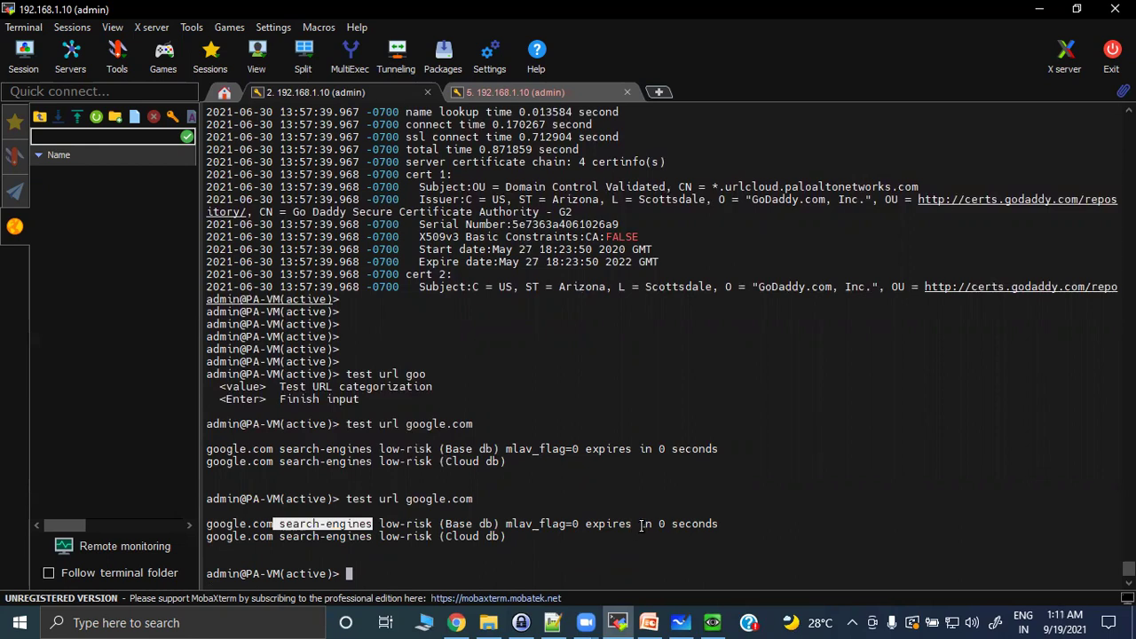
left_click(712, 622)
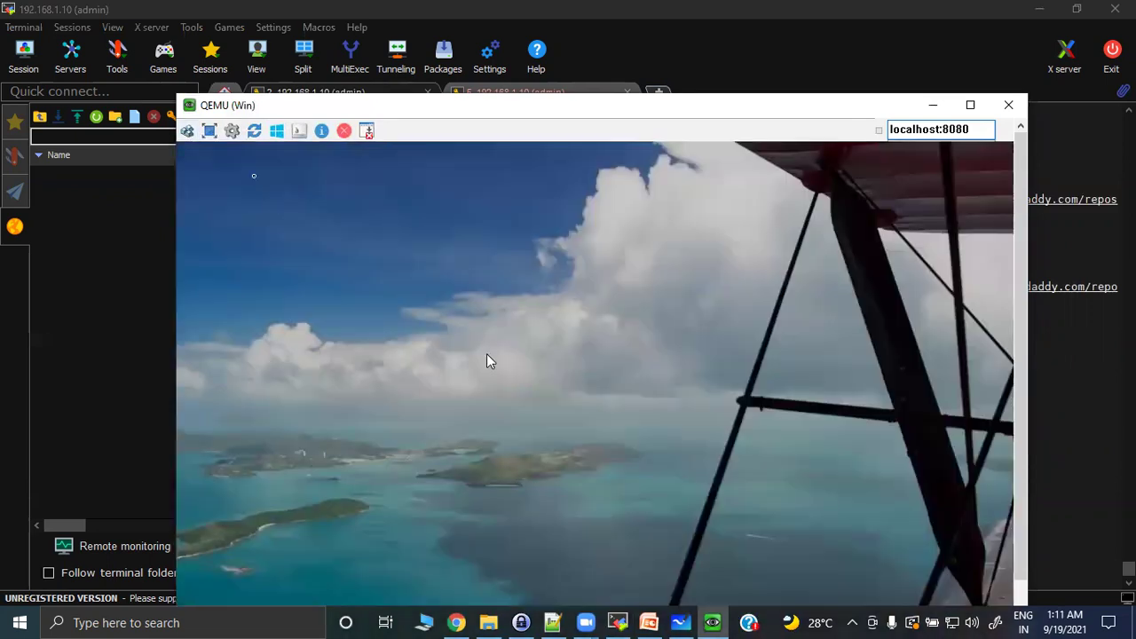
Sign in to the Windows VM with the account password.
left_click(487, 355)
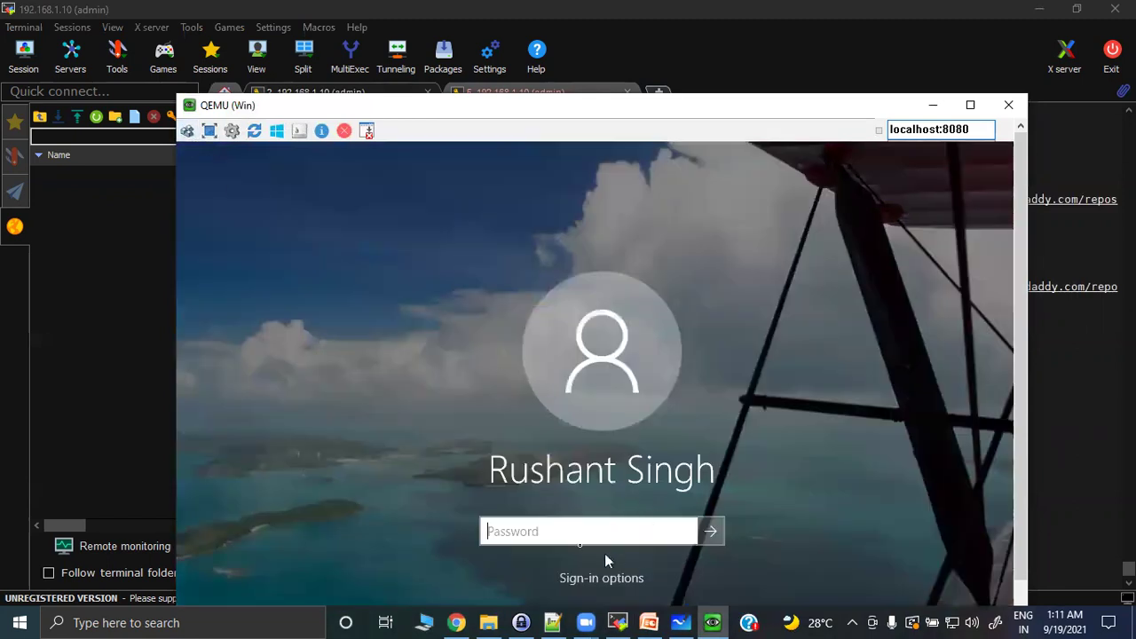
type("••••••••••••")
key("Return")
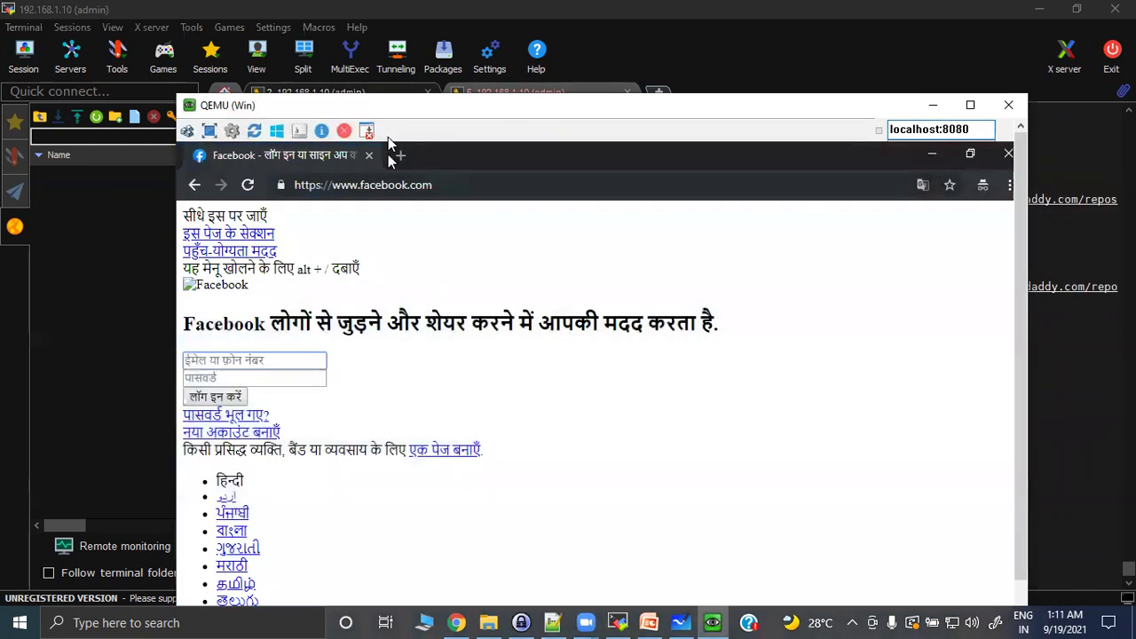
left_click(398, 155)
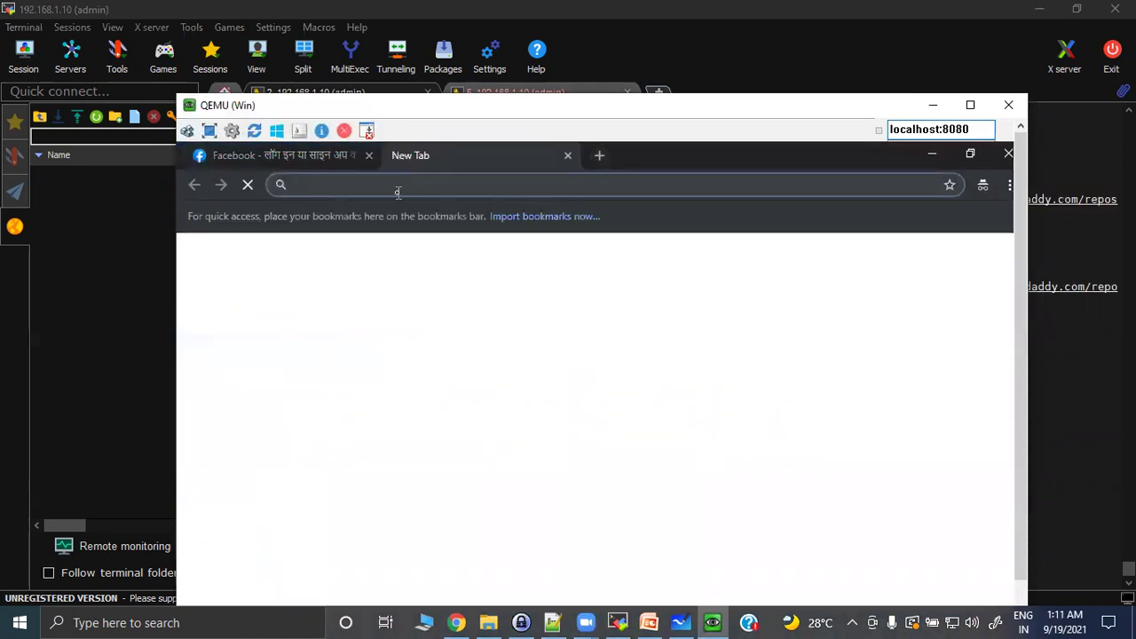
type("http")
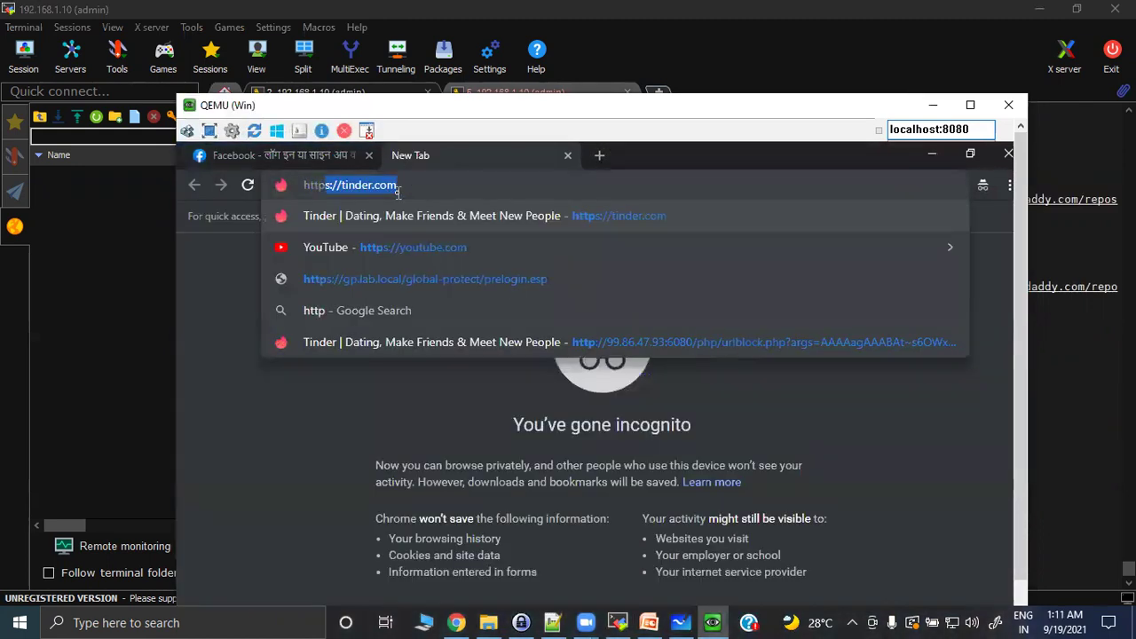
type("s://google")
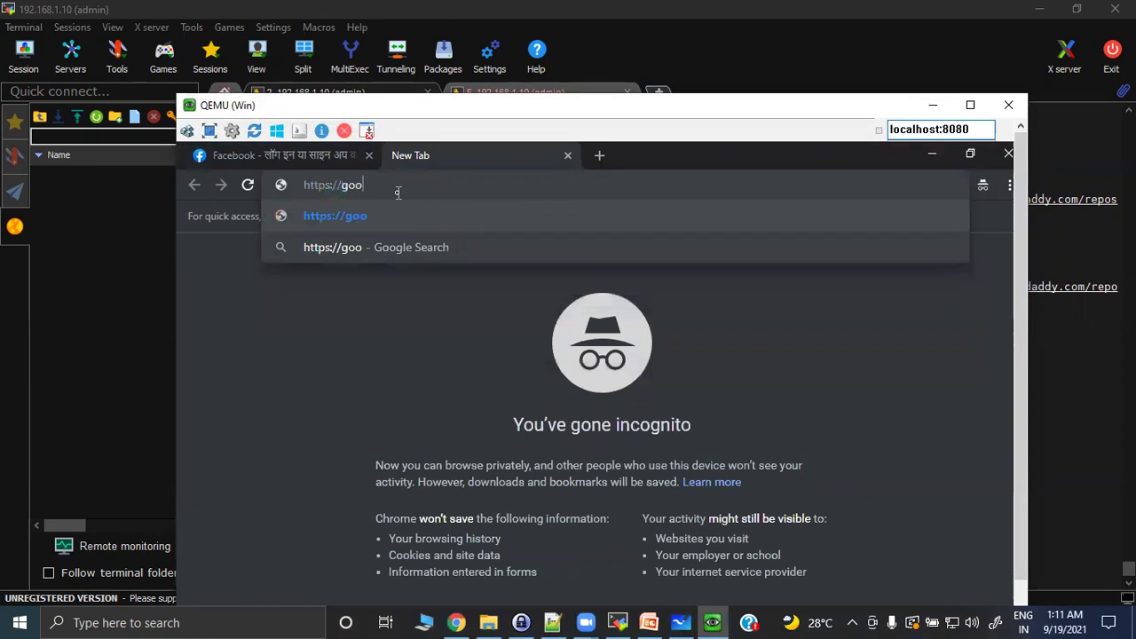
type(".com")
key("Return")
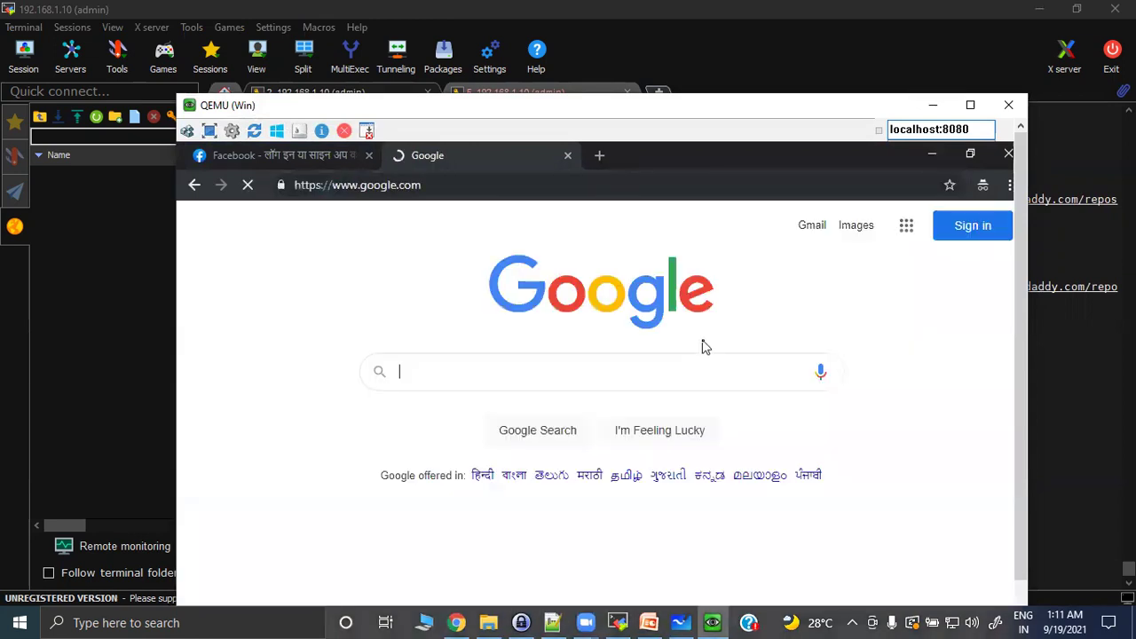
left_click(1045, 415)
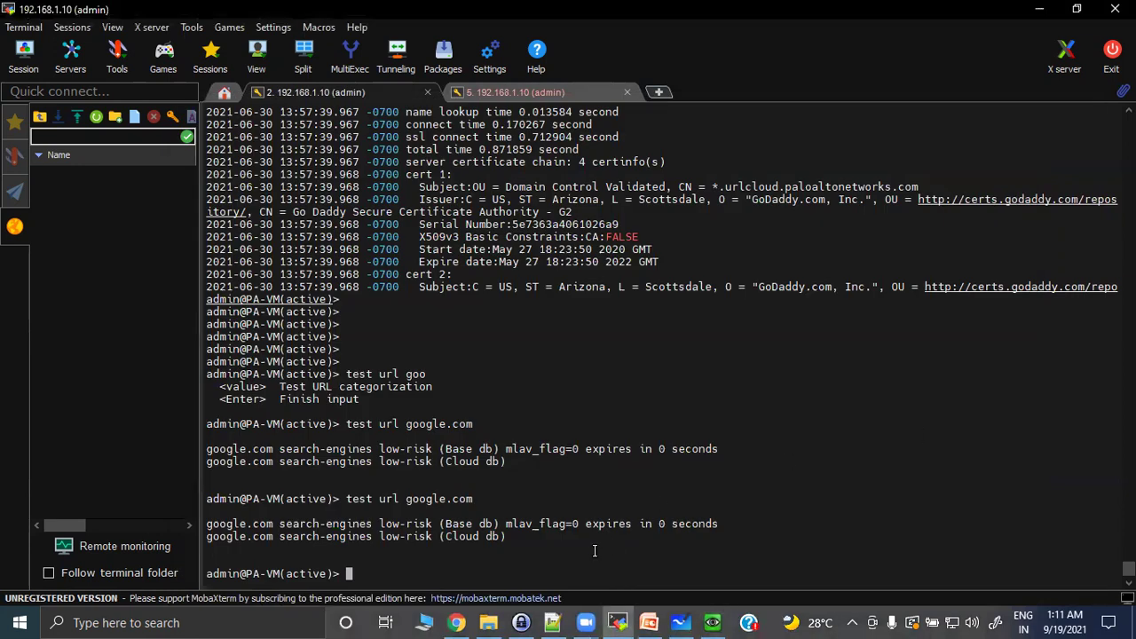
Rerun 'test url google.com' and highlight the new 1794-second Base db expiry.
key("Up")
key("Return")
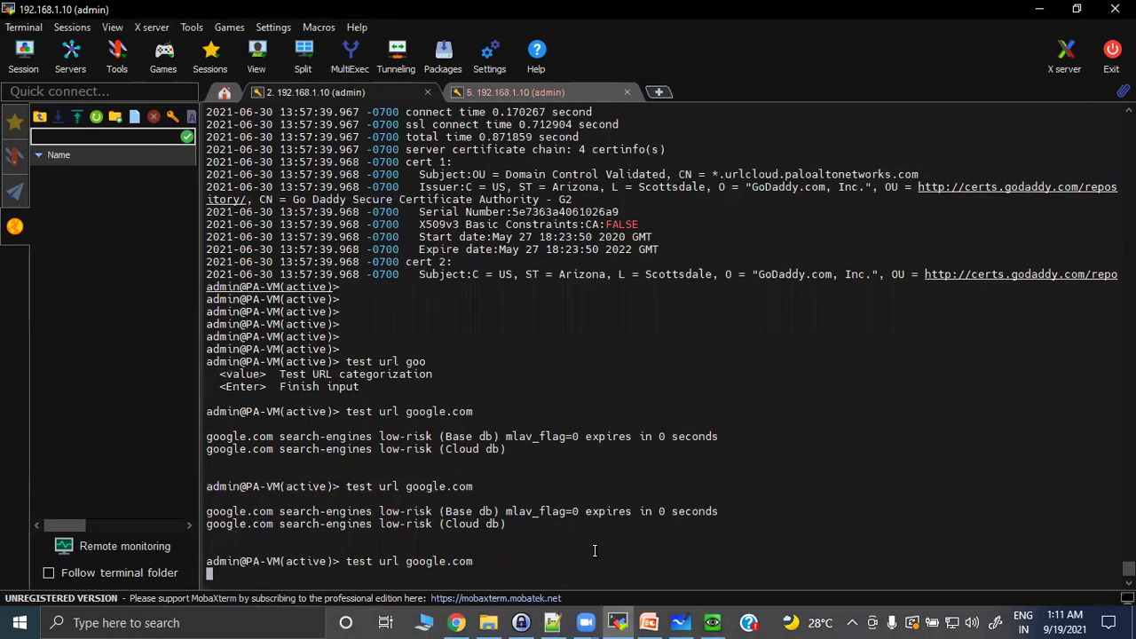
left_click_drag(501, 523, 785, 524)
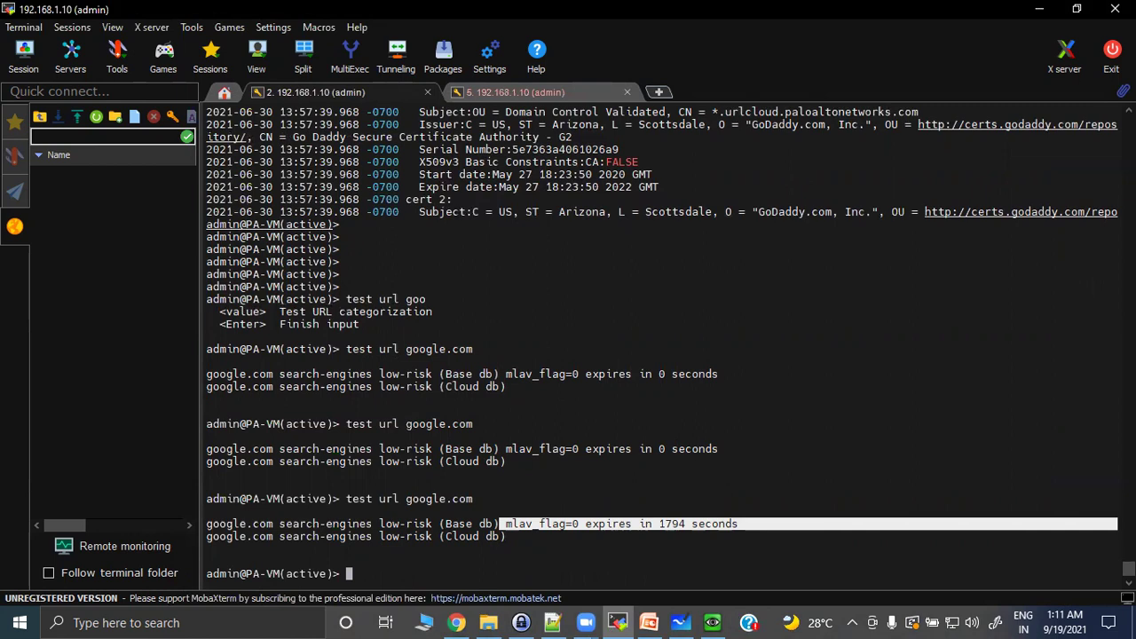
key("alt+Tab")
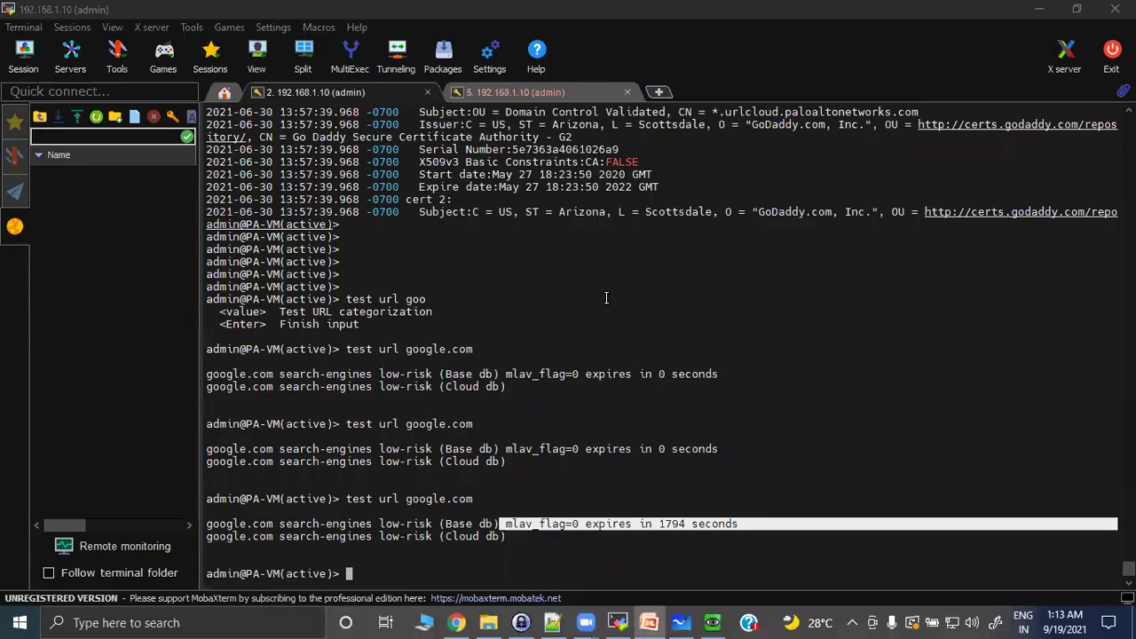
left_click(364, 573)
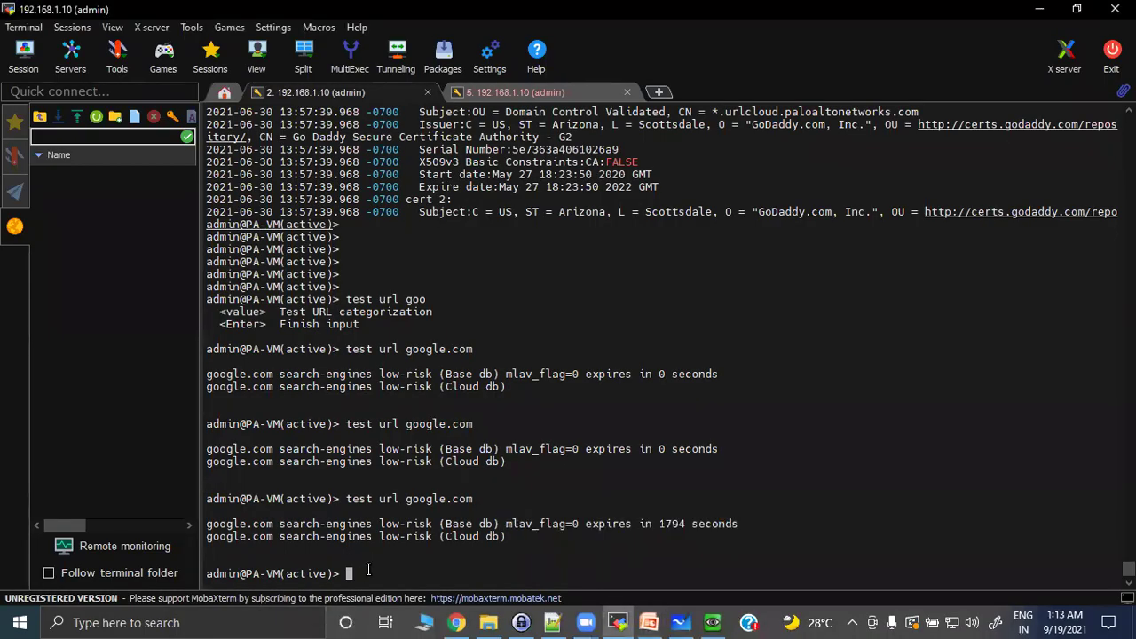
key("Return")
key("Return")
key("Return")
key("Return")
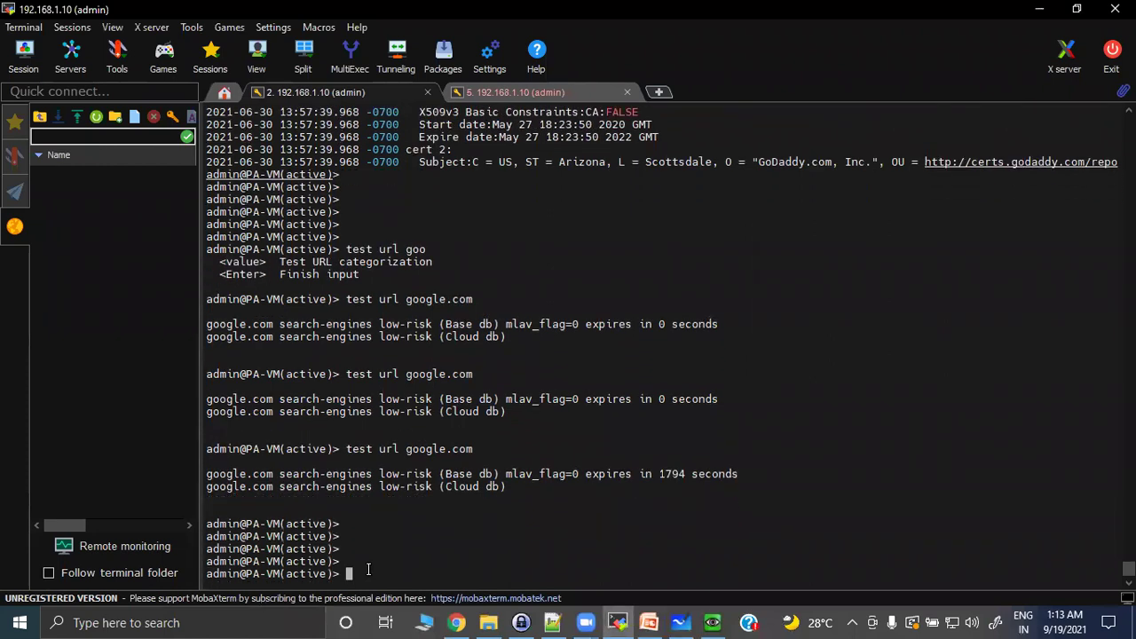
Run 'test url-info-host google.com' on the firewall.
type("test r")
key("BackSpace")
type("url-info-")
key("Tab")
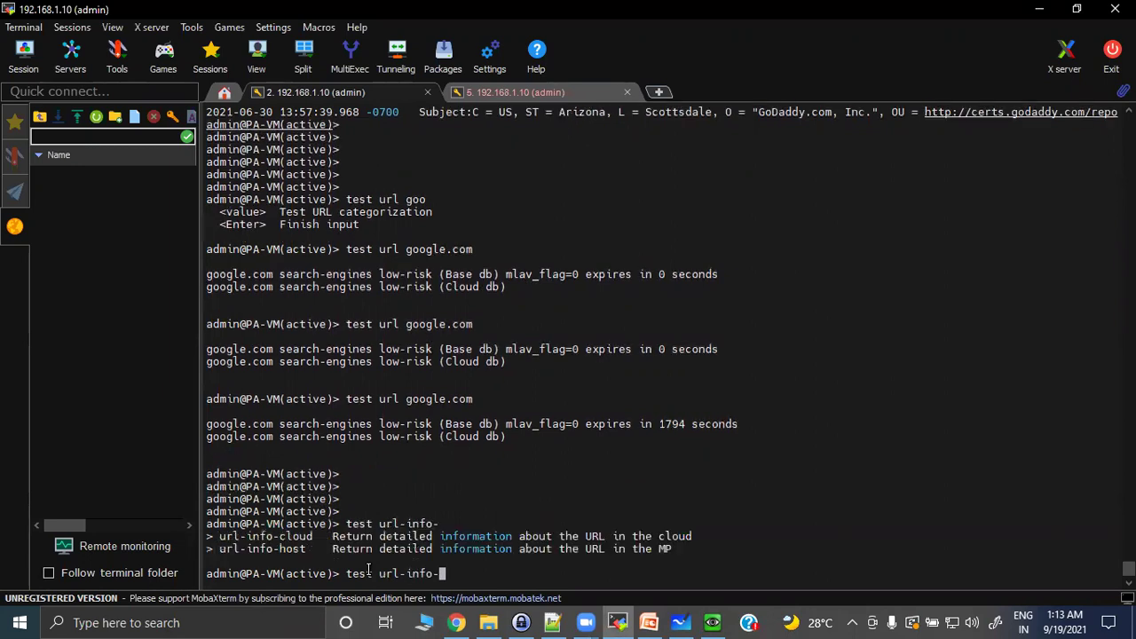
type("host")
type("ur")
key("question")
key("BackSpace")
key("BackSpace")
type("g")
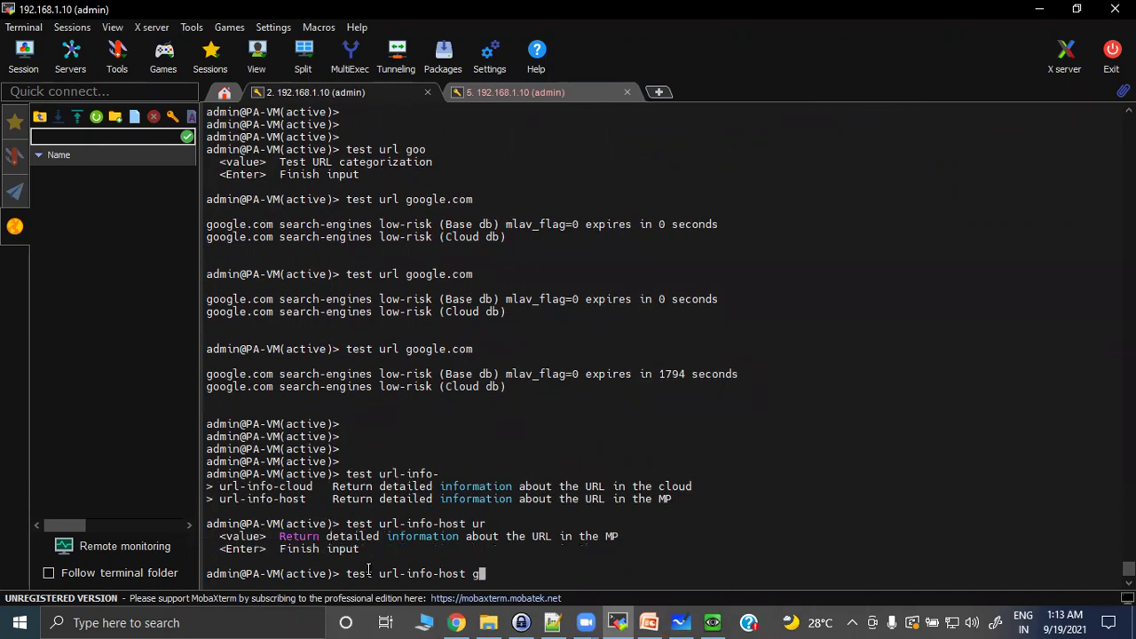
type("oogl.")
key("BackSpace")
type("e.com")
key("Return")
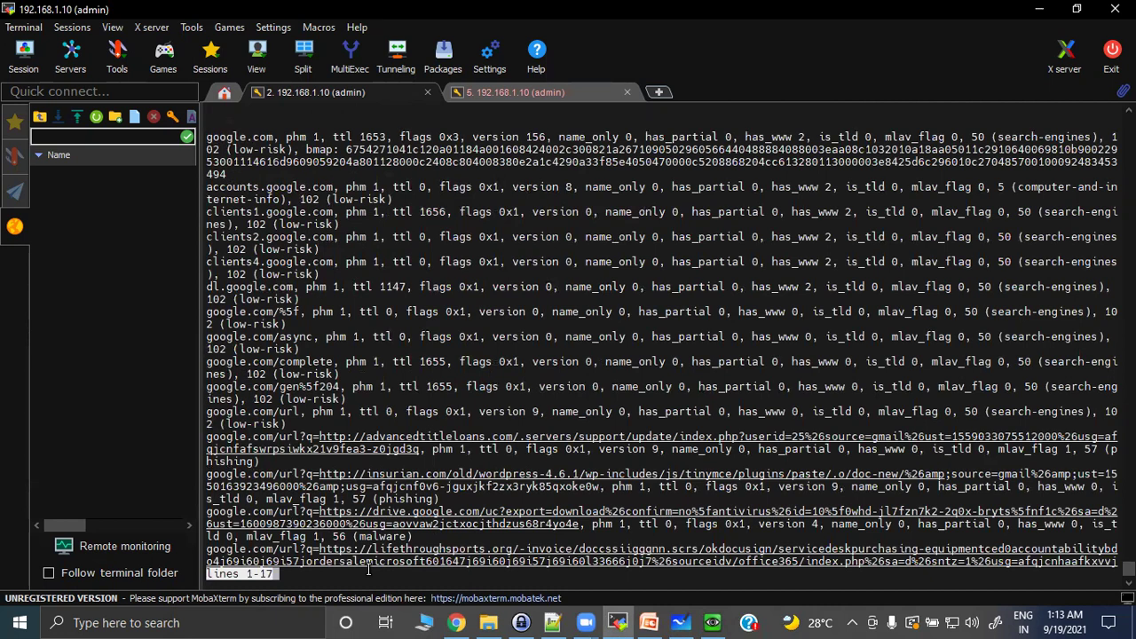
Page through the host lookup output and highlight the google.com and accounts.google.com entries.
key("space")
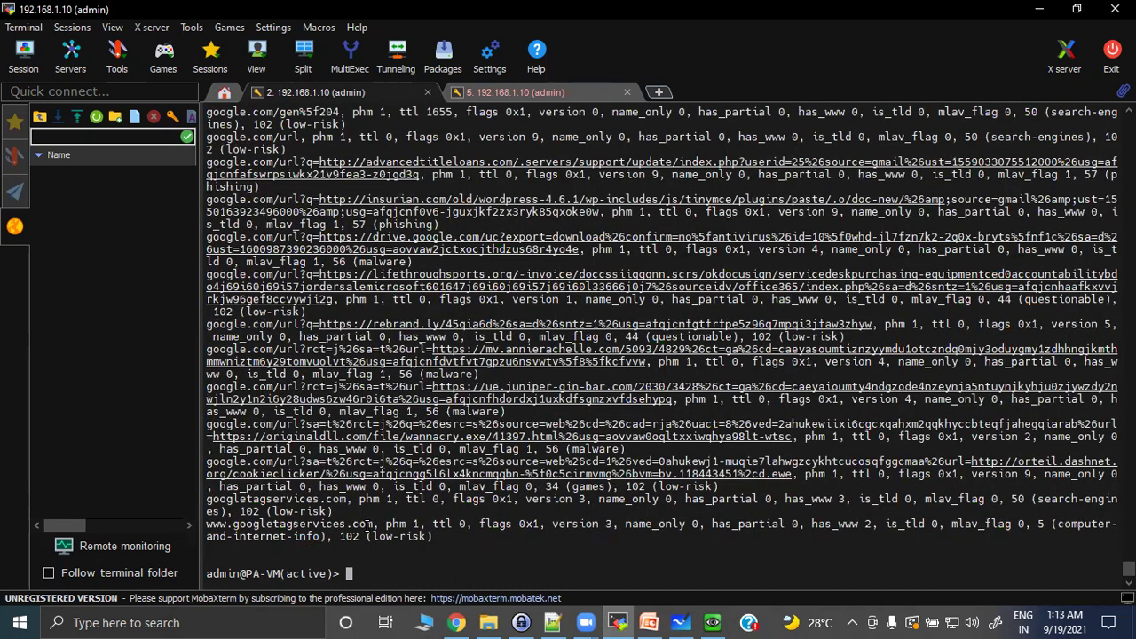
scroll(368, 437, "up", 7)
scroll(368, 437, "up", 3)
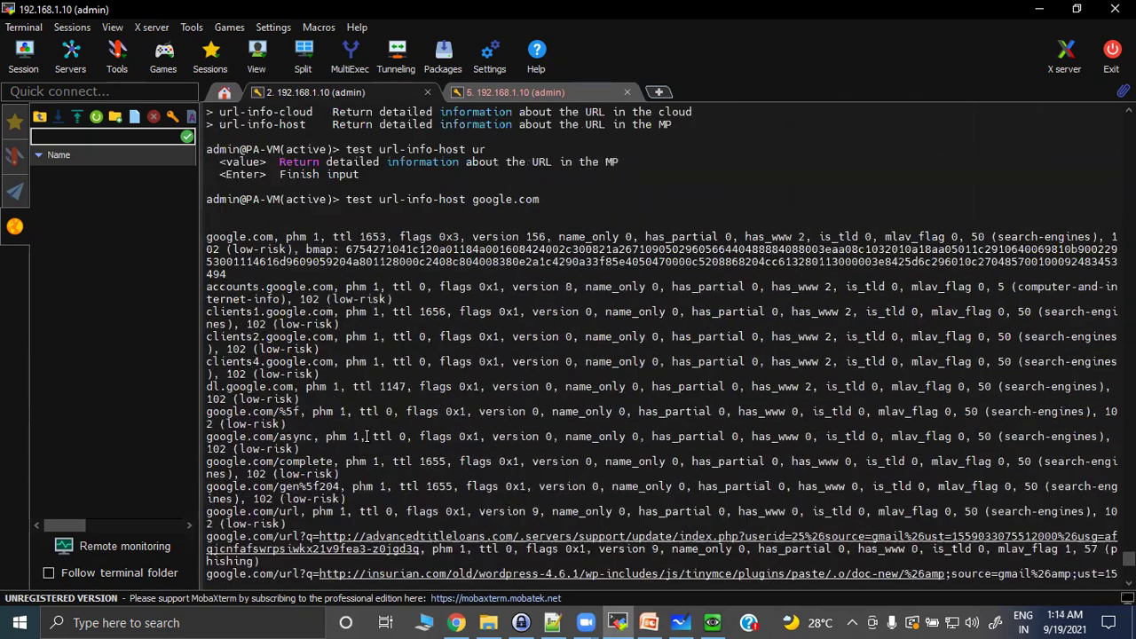
scroll(322, 312, "up", 2)
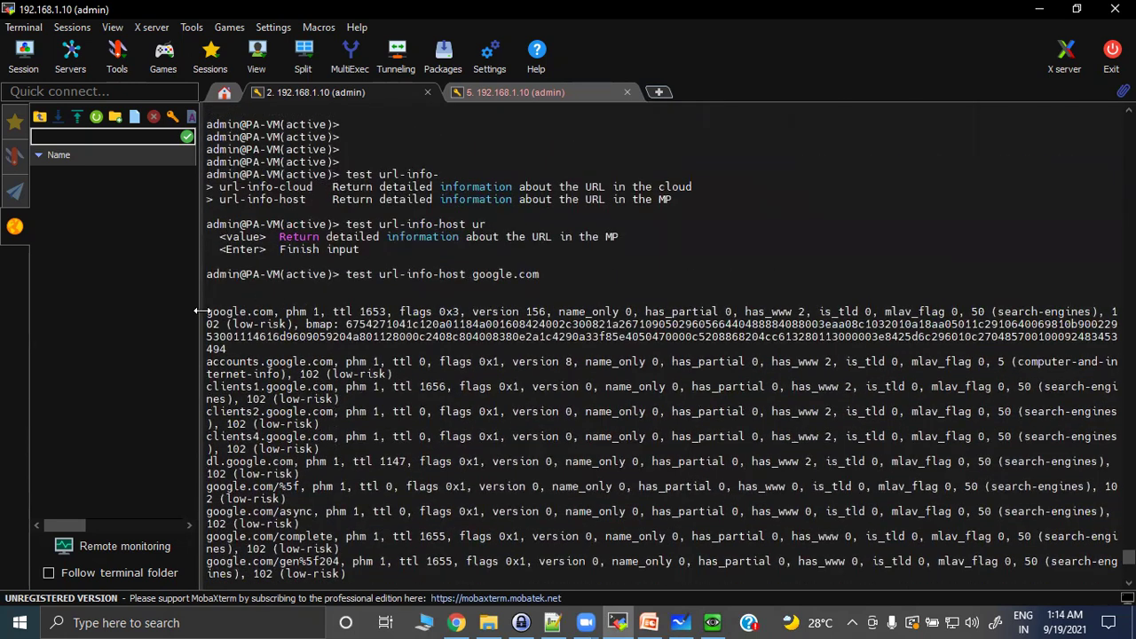
left_click_drag(207, 312, 928, 325)
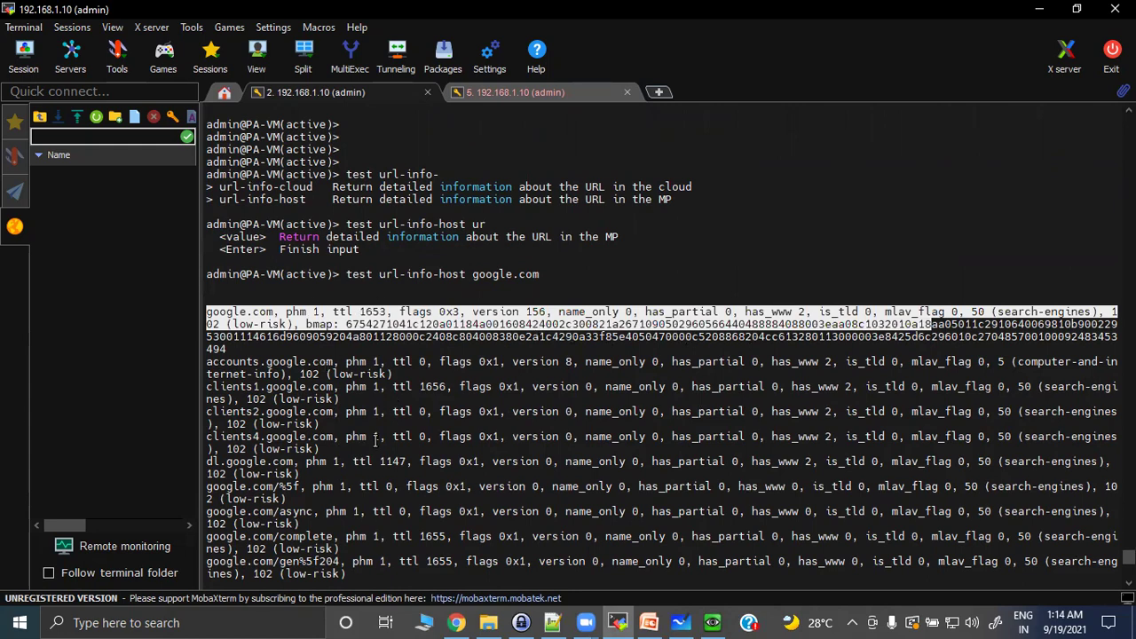
scroll(376, 441, "down", 1)
left_click_drag(217, 320, 516, 390)
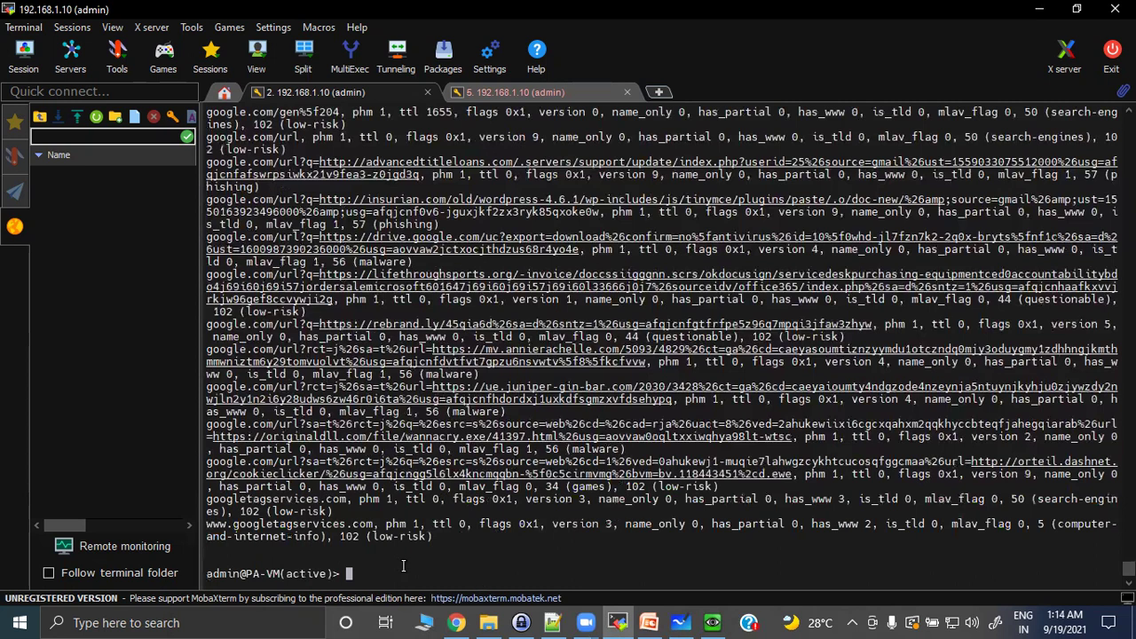
Run 'test url-info-cloud google.com' and highlight its search-engines, low-risk result.
right_click(392, 569)
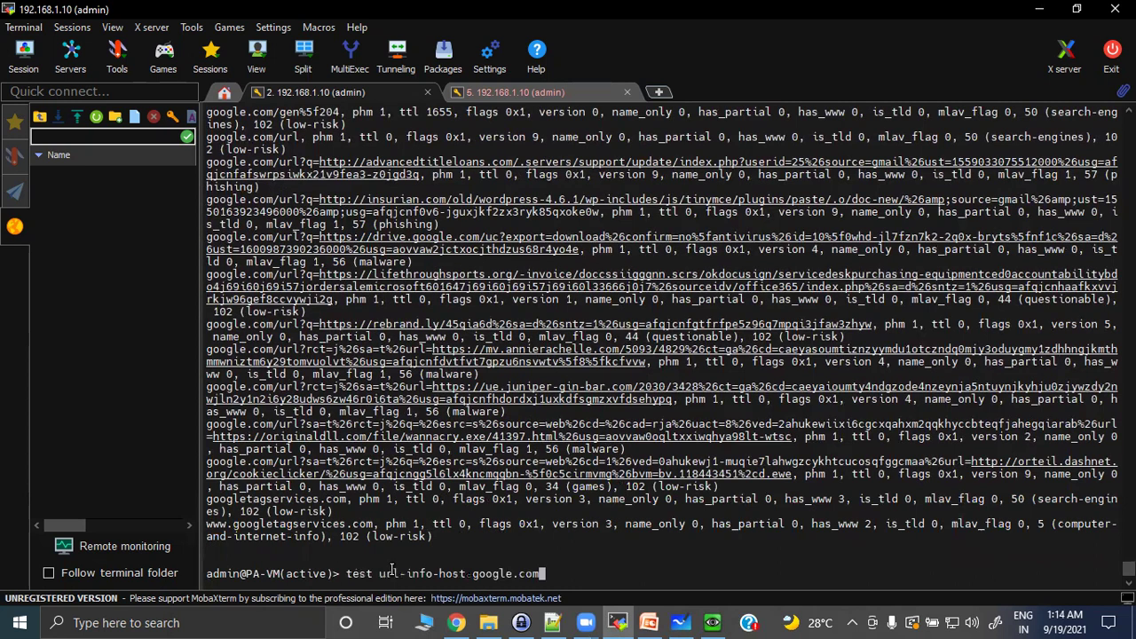
key("Left")
key("Left")
key("Left")
key("Left")
key("Left")
key("Left")
key("Left")
key("Left")
key("Left")
key("Left")
key("Left")
key("BackSpace")
key("BackSpace")
key("BackSpace")
key("BackSpace")
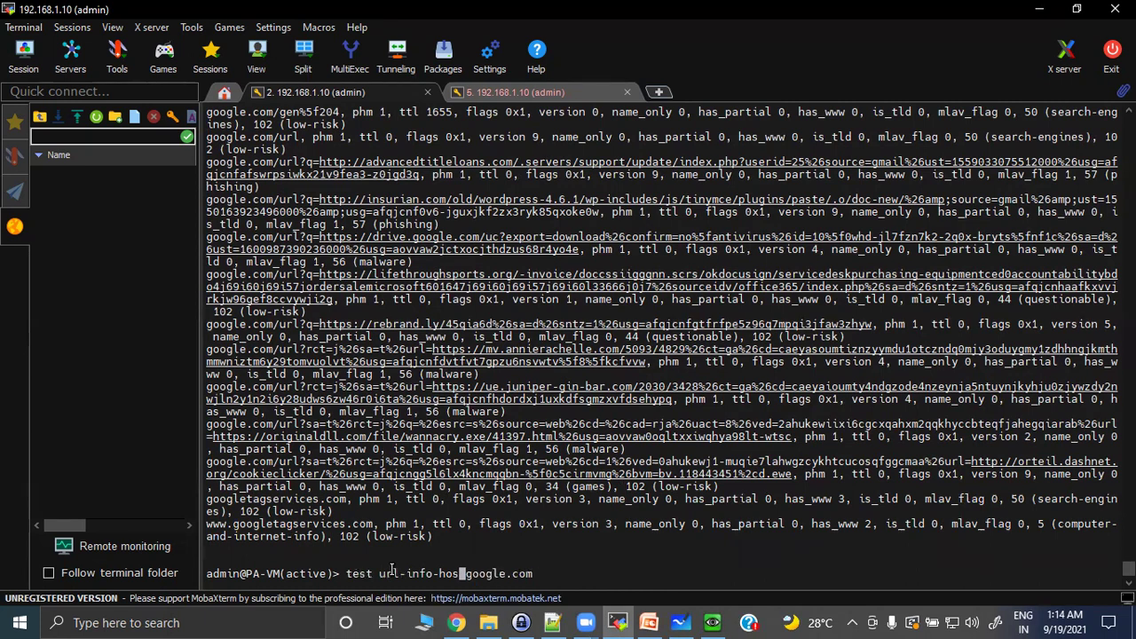
type("cloud")
key("Return")
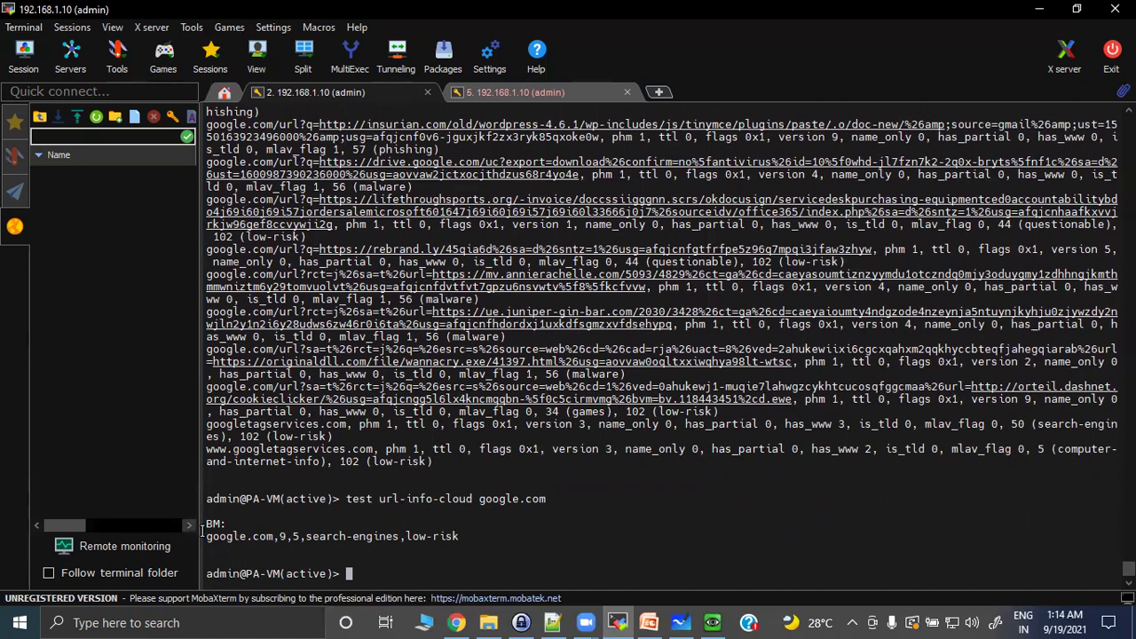
left_click_drag(204, 537, 494, 524)
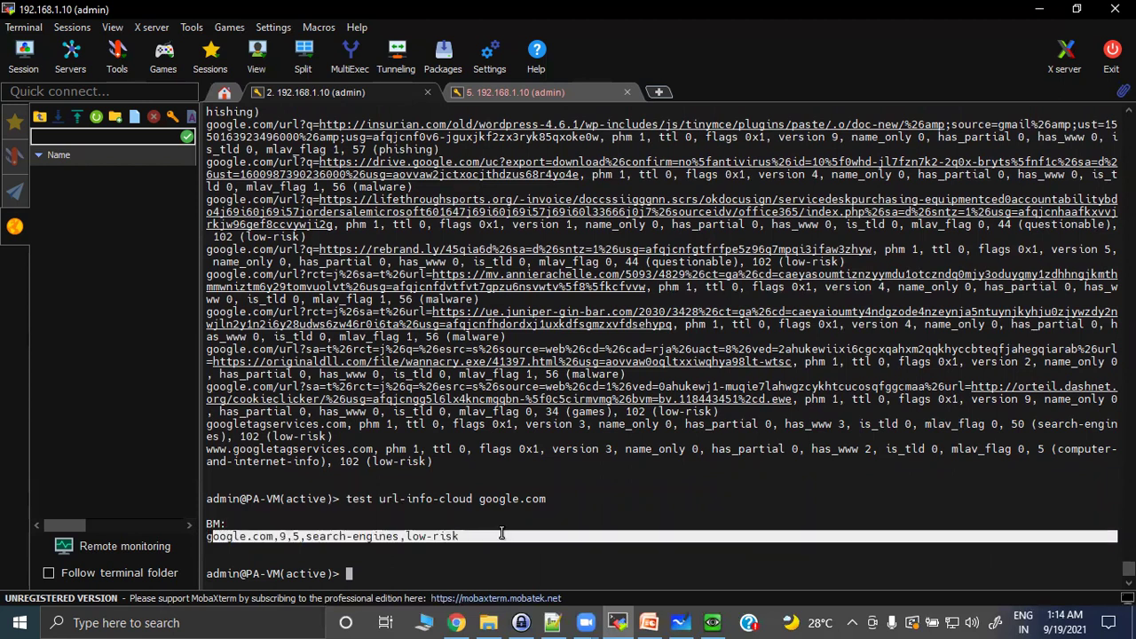
left_click(382, 581)
key("Return")
key("Return")
key("Return")
key("Return")
key("Return")
key("Return")
key("Return")
key("Return")
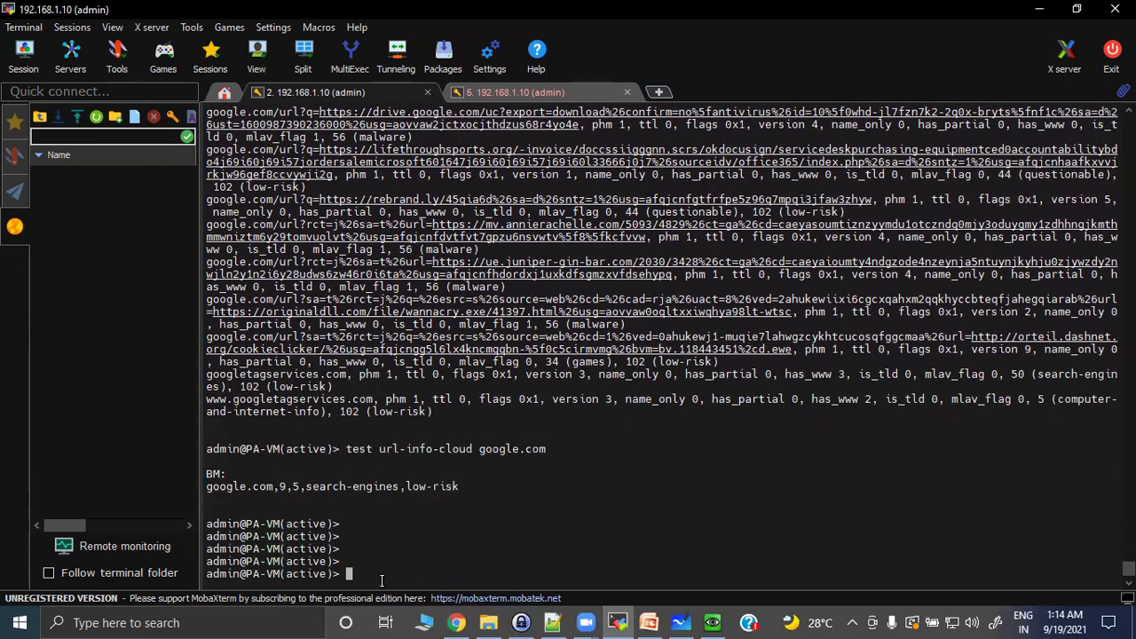
key("Return")
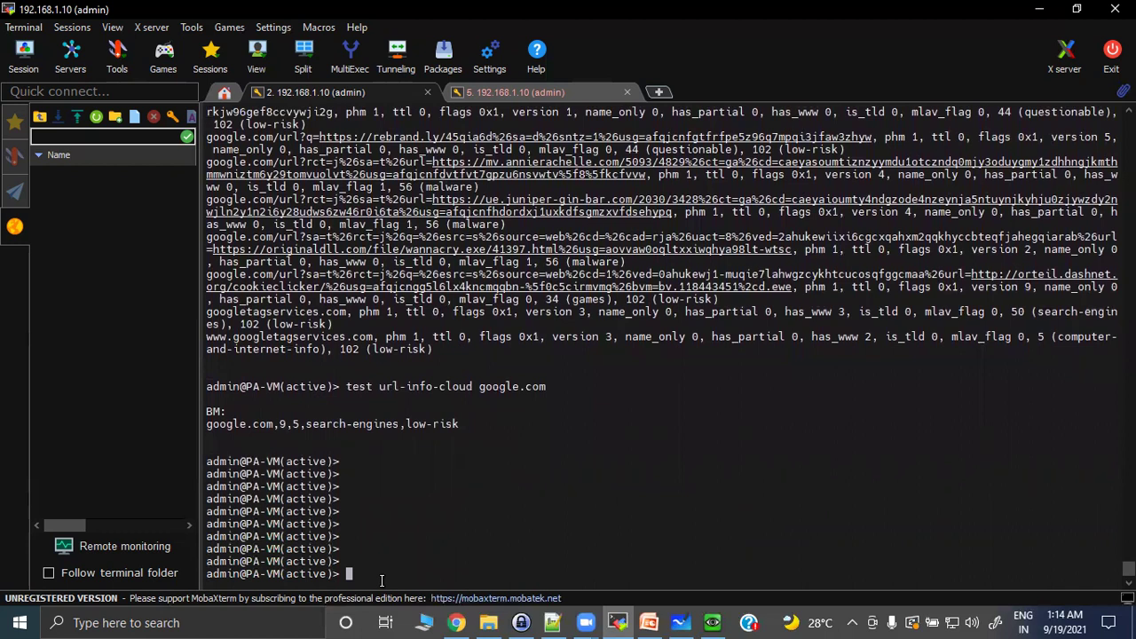
Test youtube.com's URL category with 'test url youtube.com'.
type("test url youtube.com")
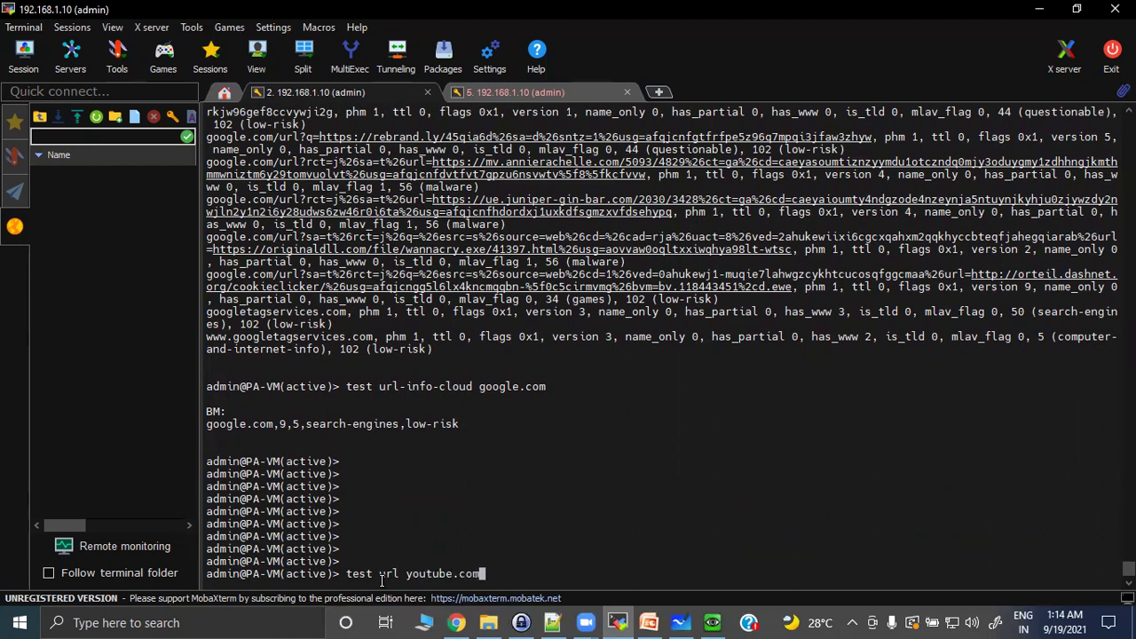
key("Return")
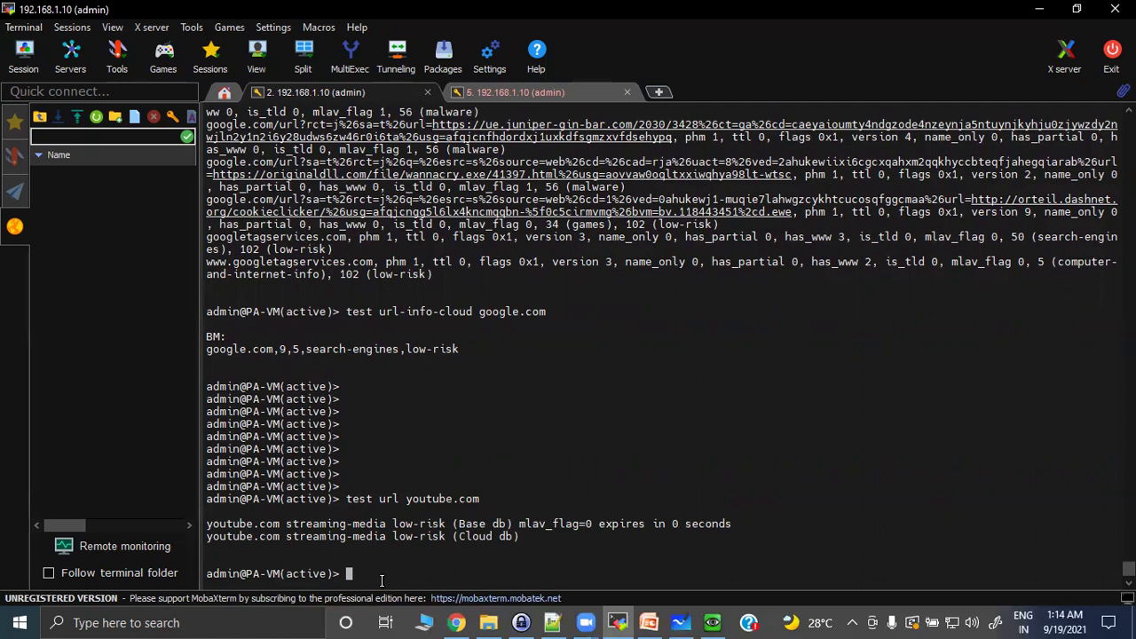
key("Return")
key("Return")
key("Return")
key("Return")
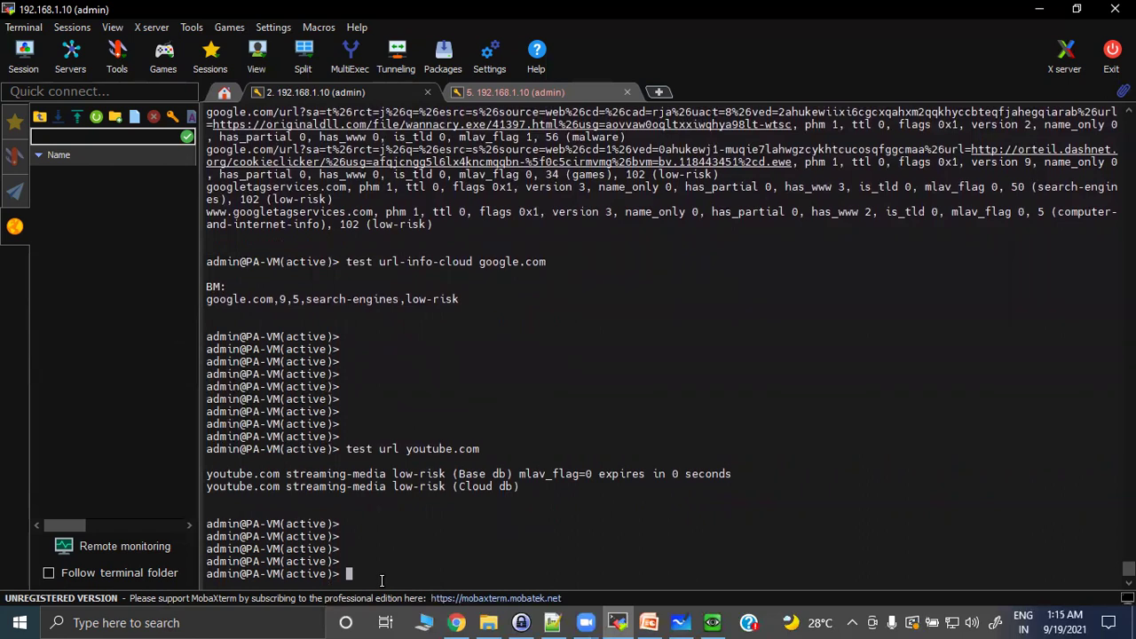
Remove youtube.com from the cache with 'delete url-database url youtube.com'.
type("delete url-database url youtube.com")
key("Return")
key("Return")
key("Return")
key("Return")
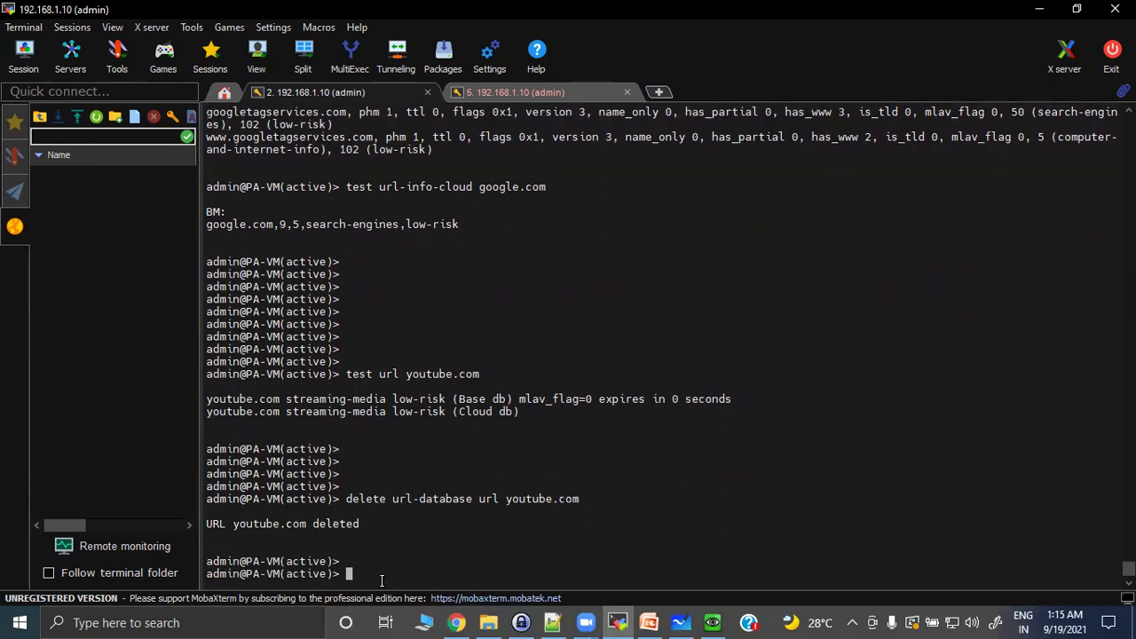
key("Up")
key("Up")
key("Return")
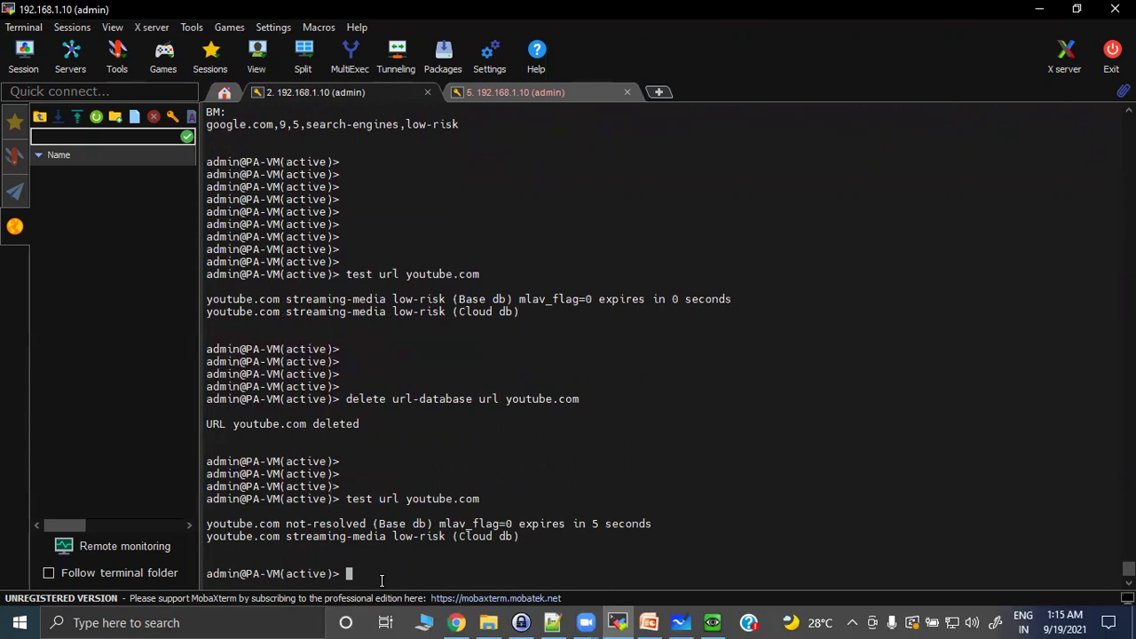
Retest youtube.com and highlight the Base db not-resolved result.
key("Up")
key("Return")
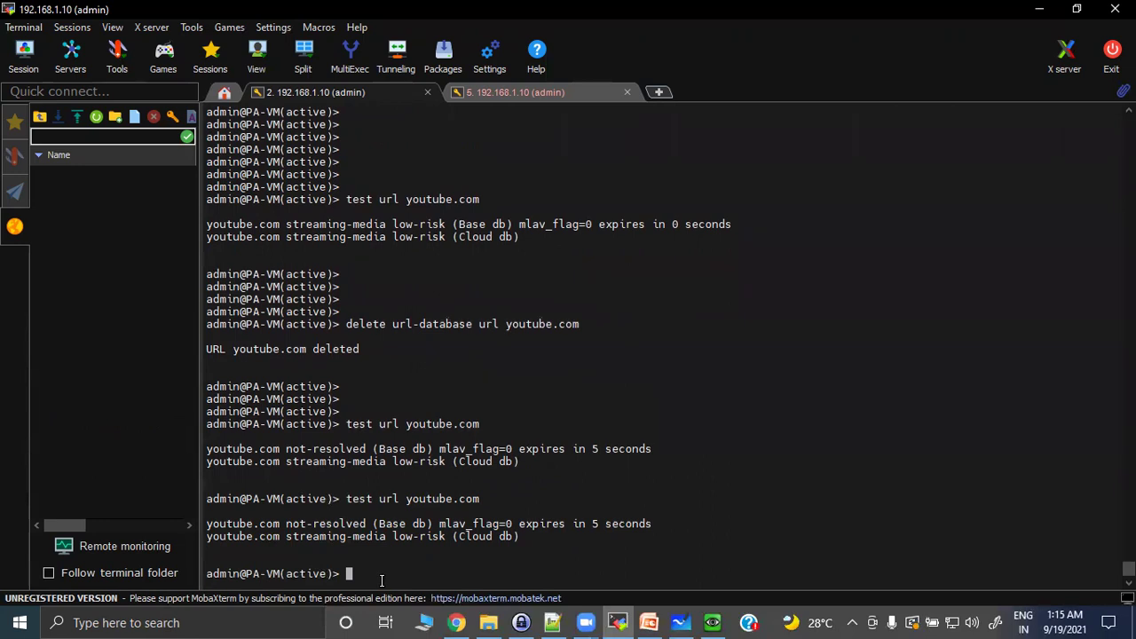
left_click_drag(281, 524, 387, 522)
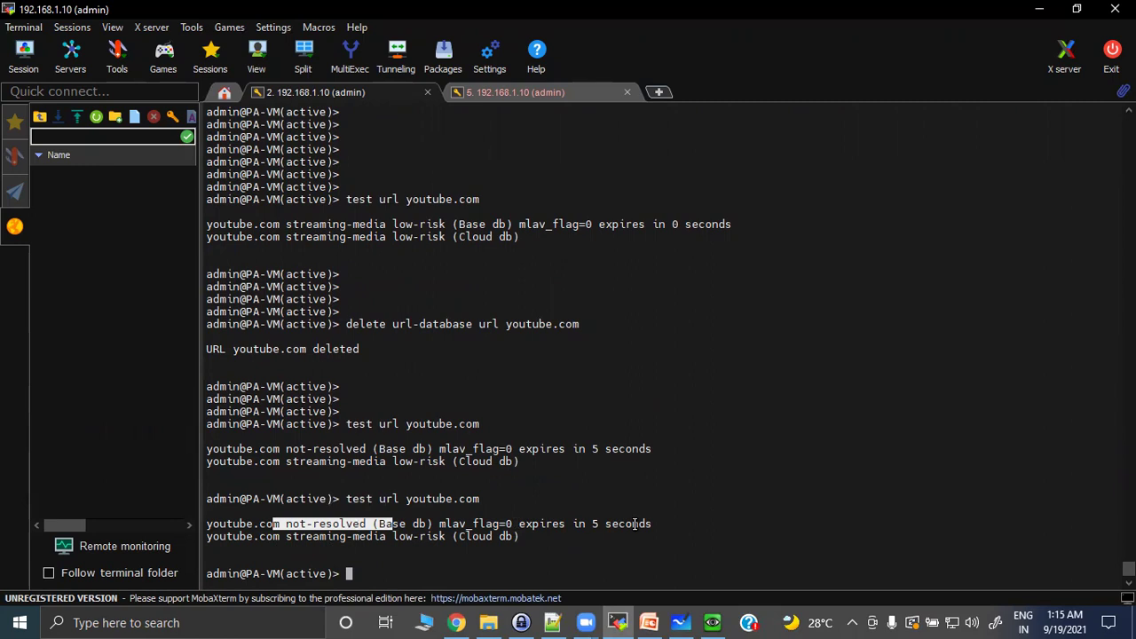
mouse_move(713, 622)
key("alt+Tab")
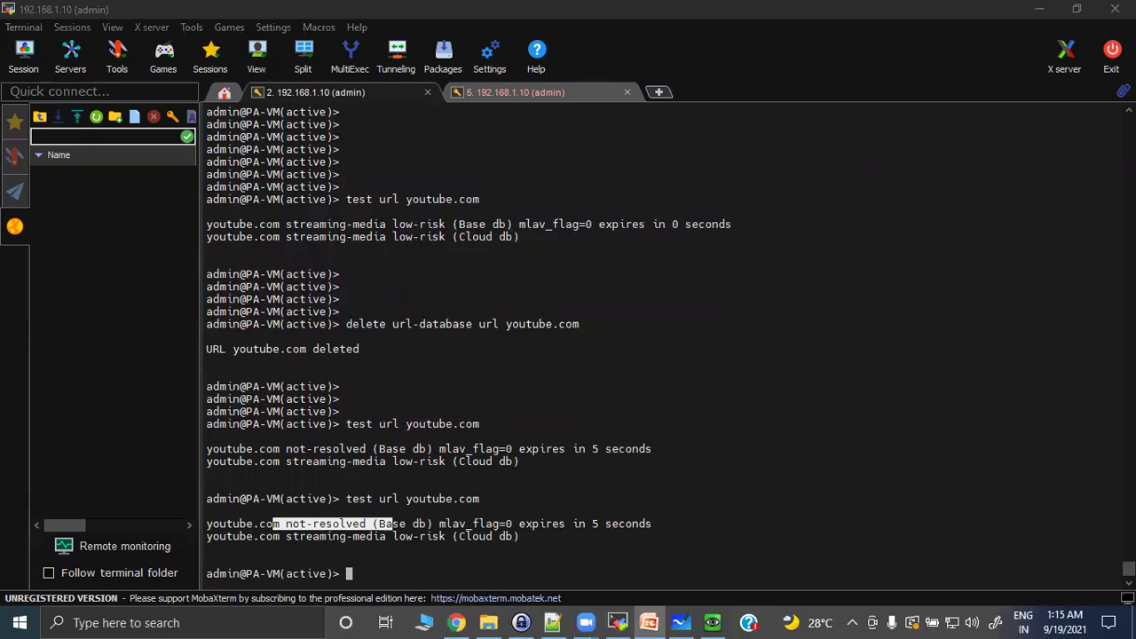
left_click(494, 576)
Submit a url-filtering update request to recategorize youtube.com.
key("Return")
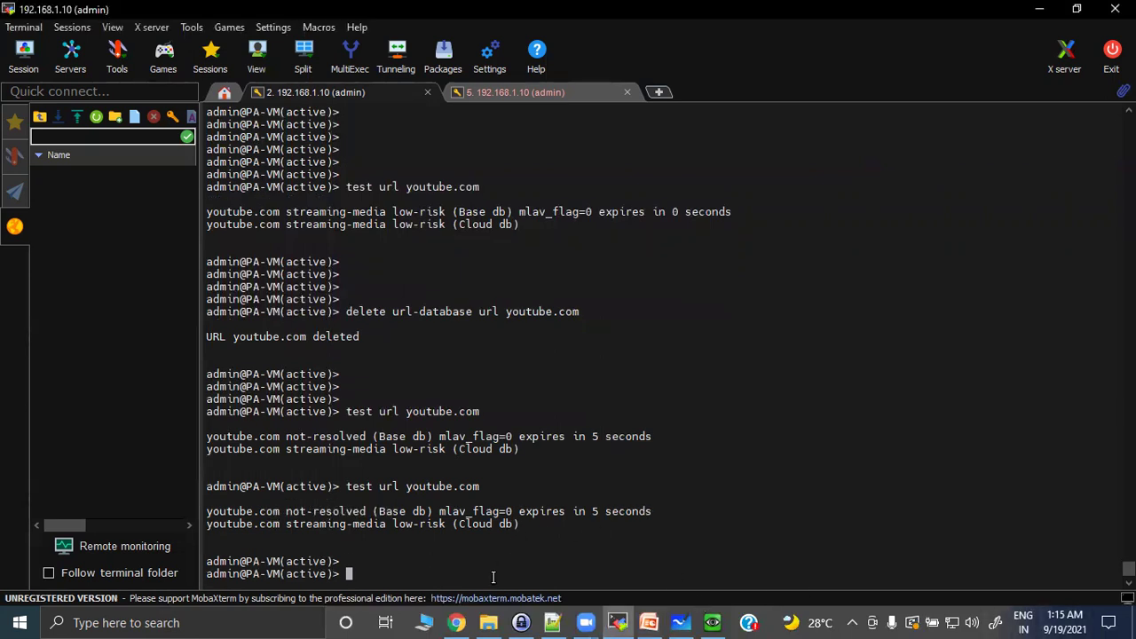
key("Return")
type("request ")
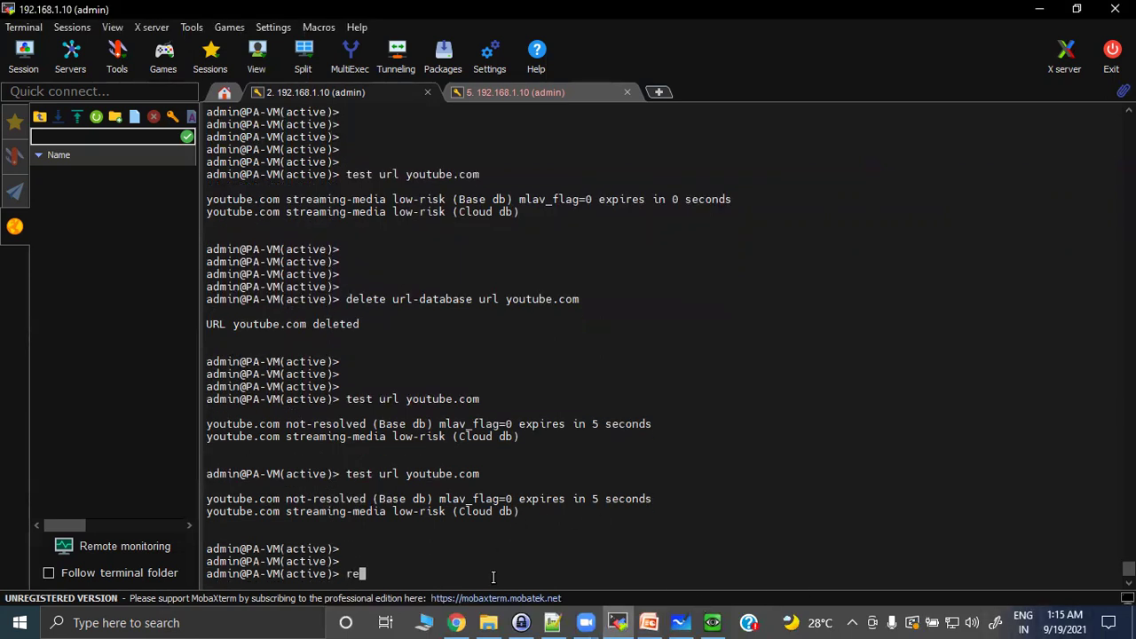
type("url-filtering up")
key("Tab")
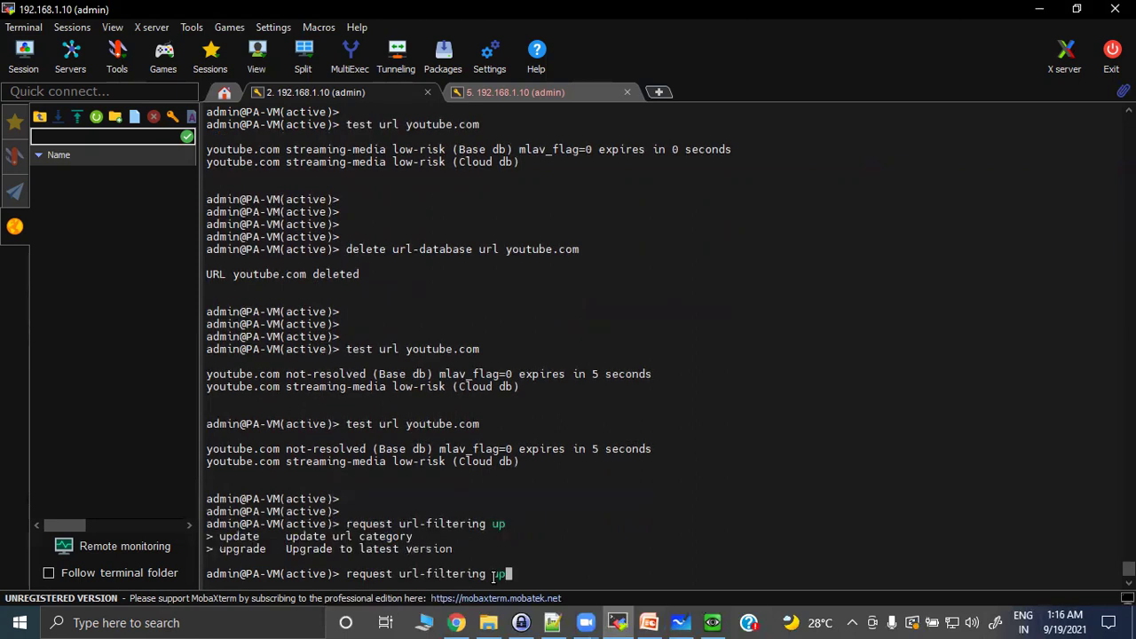
type("at")
key("BackSpace")
key("BackSpace")
type("d")
key("Tab")
type("url youtube.com")
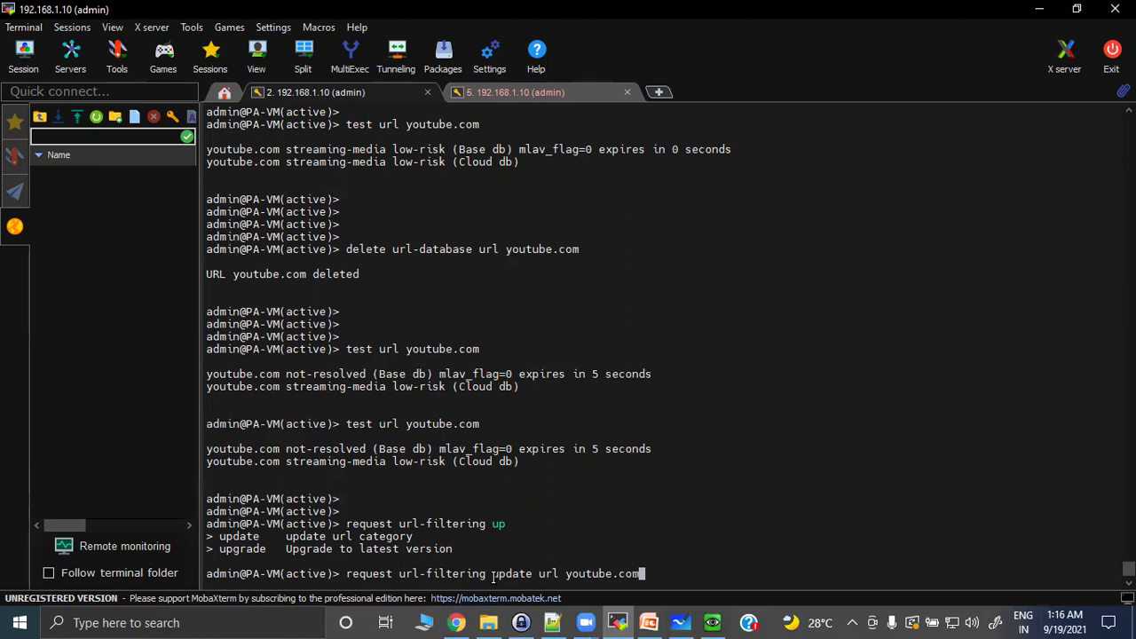
key("Return")
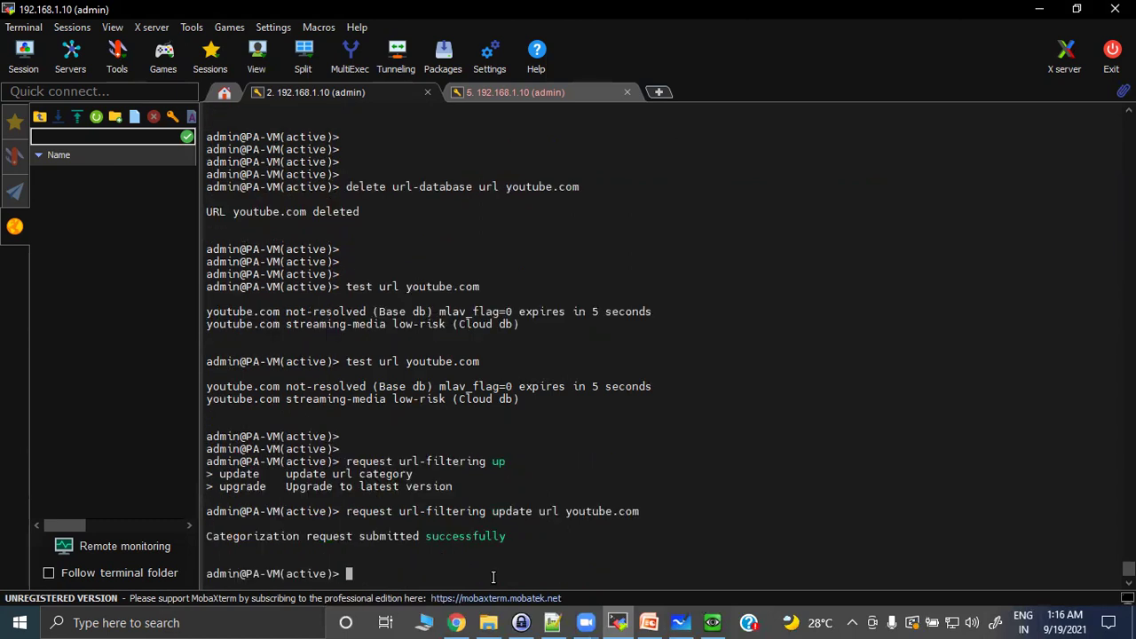
Rerun test url youtube.com and highlight its streaming-media low-risk Base db and Cloud db results.
key("Return")
key("Return")
key("Return")
key("Up")
key("Up")
key("Return")
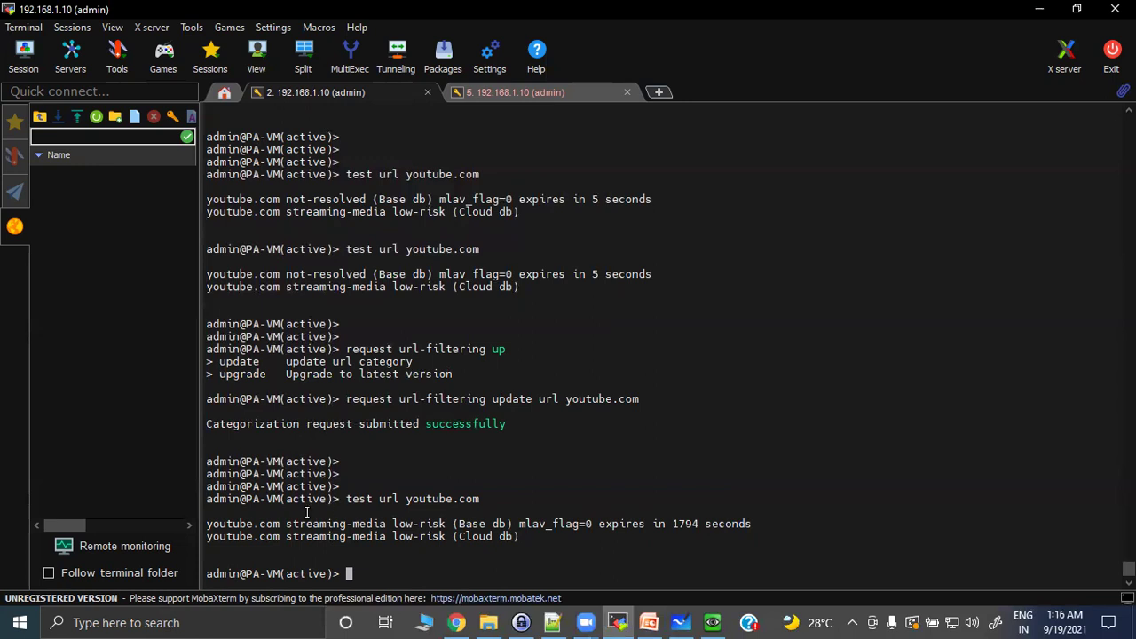
left_click_drag(280, 523, 591, 523)
left_click(378, 578)
left_click_drag(244, 522, 507, 524)
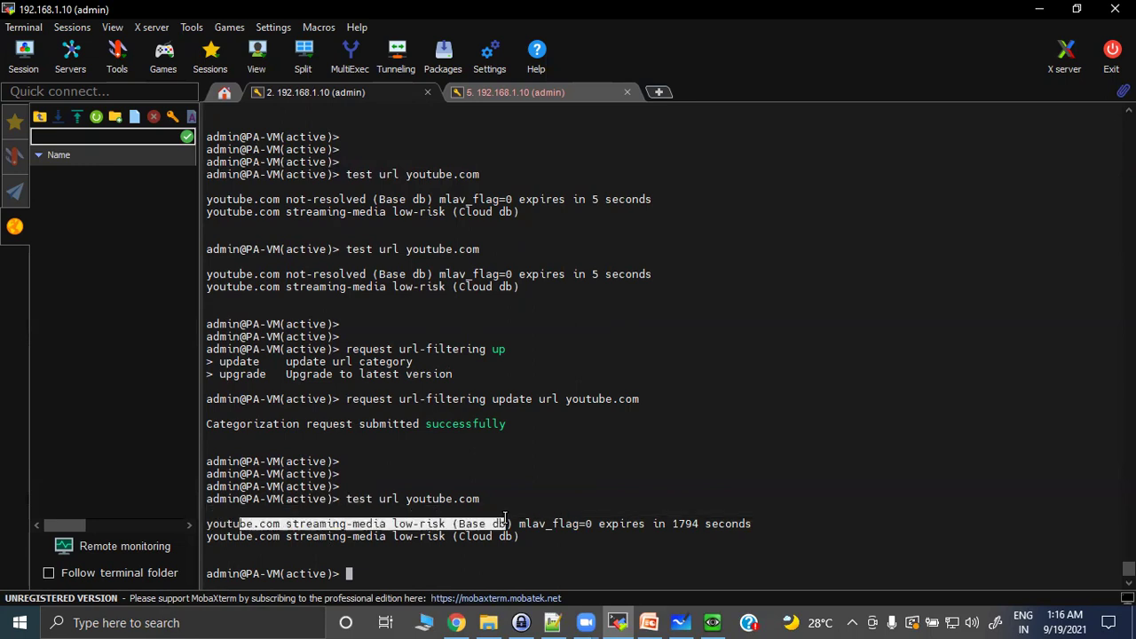
left_click_drag(248, 536, 495, 538)
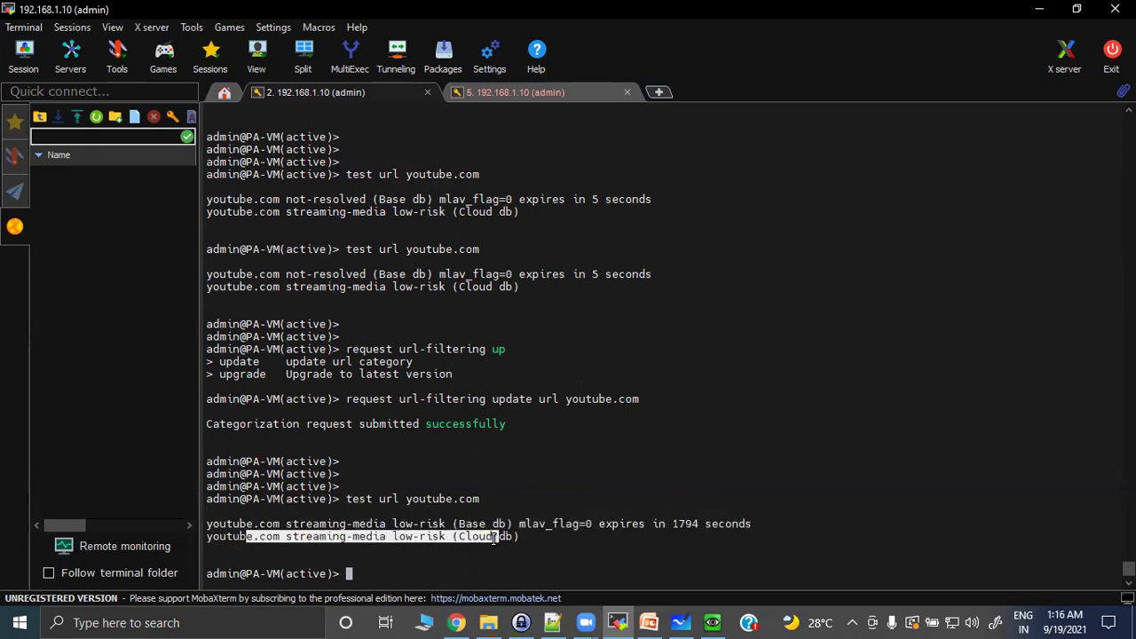
left_click(223, 523)
left_click_drag(222, 523, 487, 523)
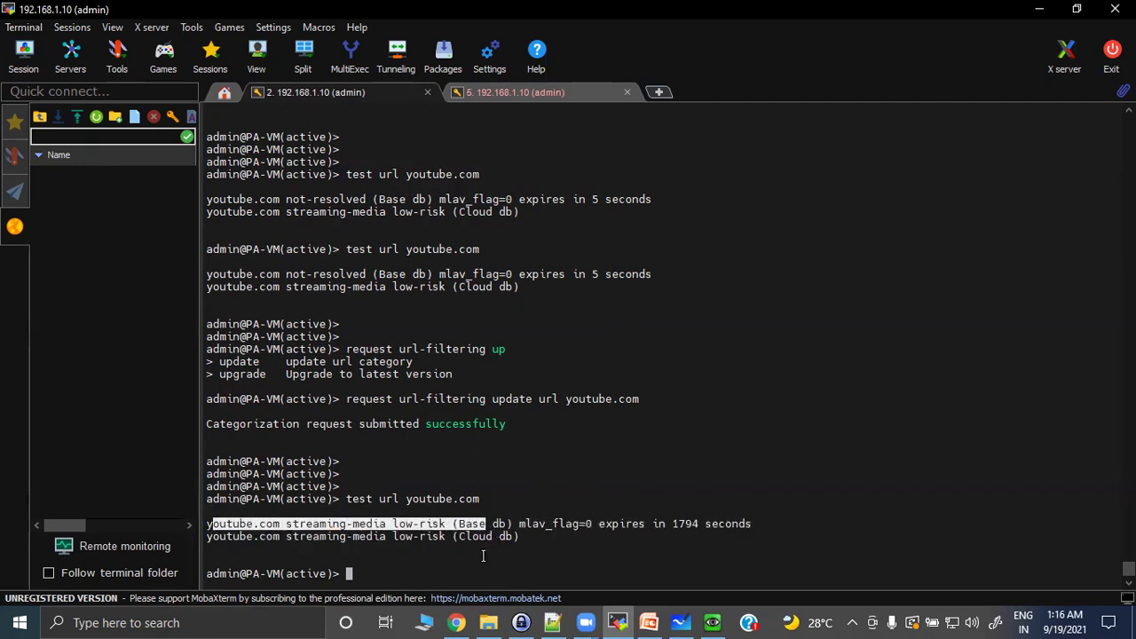
left_click(387, 581)
key("Return")
key("Return")
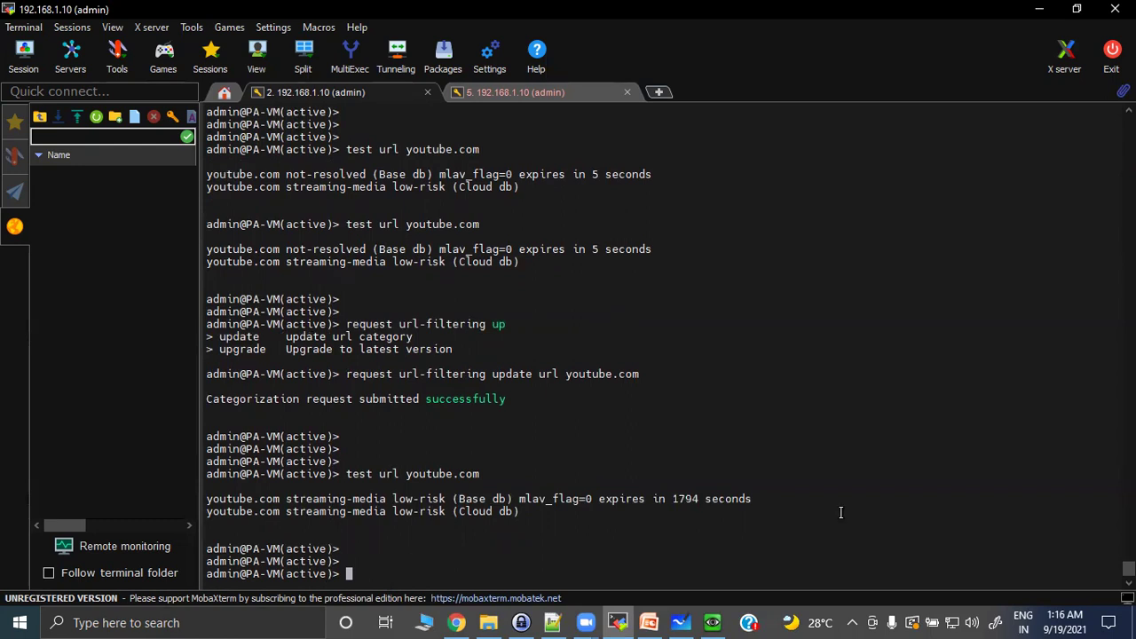
key("alt+Tab")
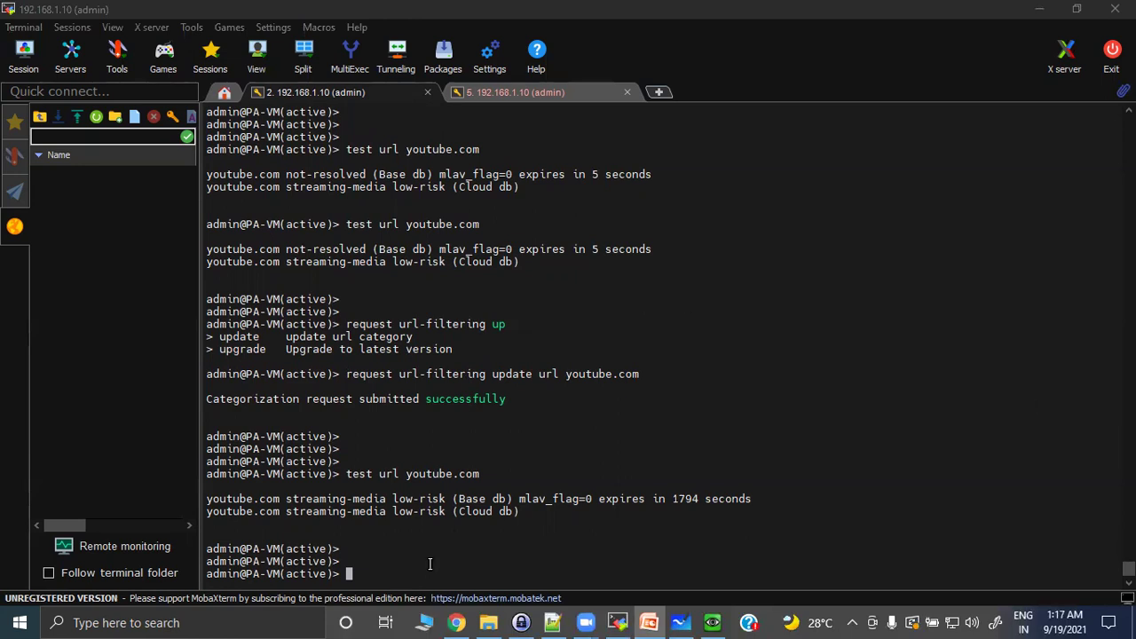
Run 'debug device-server pan-url-db show-stats' using Tab completion.
left_click(396, 564)
key("Return")
key("Return")
key("Return")
type("debug ")
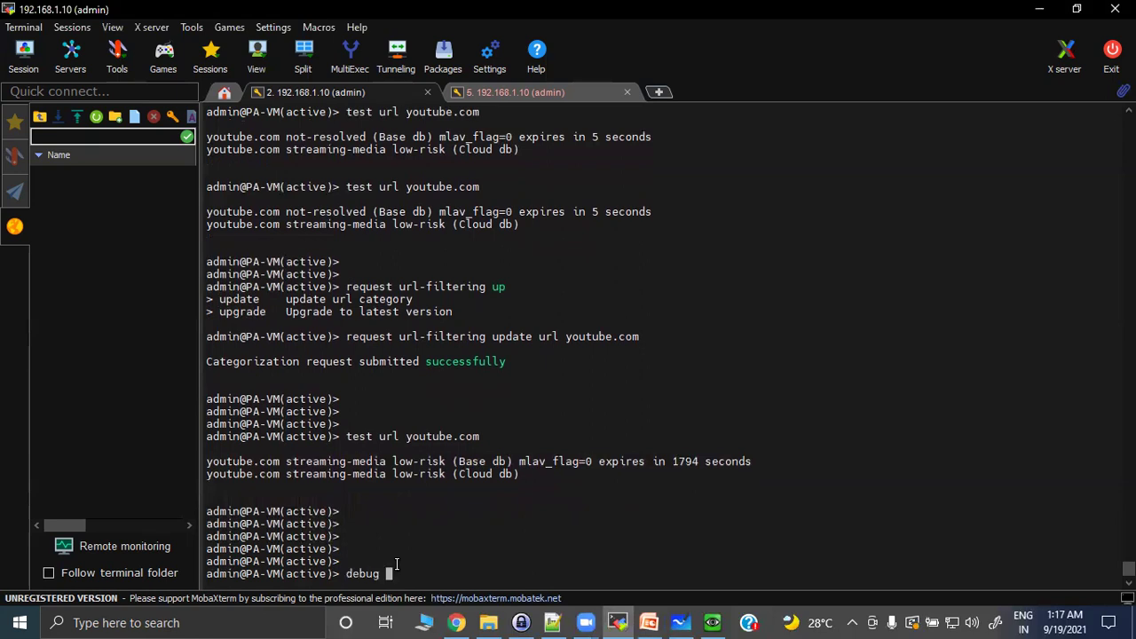
type("de")
key("Tab")
type("pan")
key("Tab")
type("sh")
key("Tab")
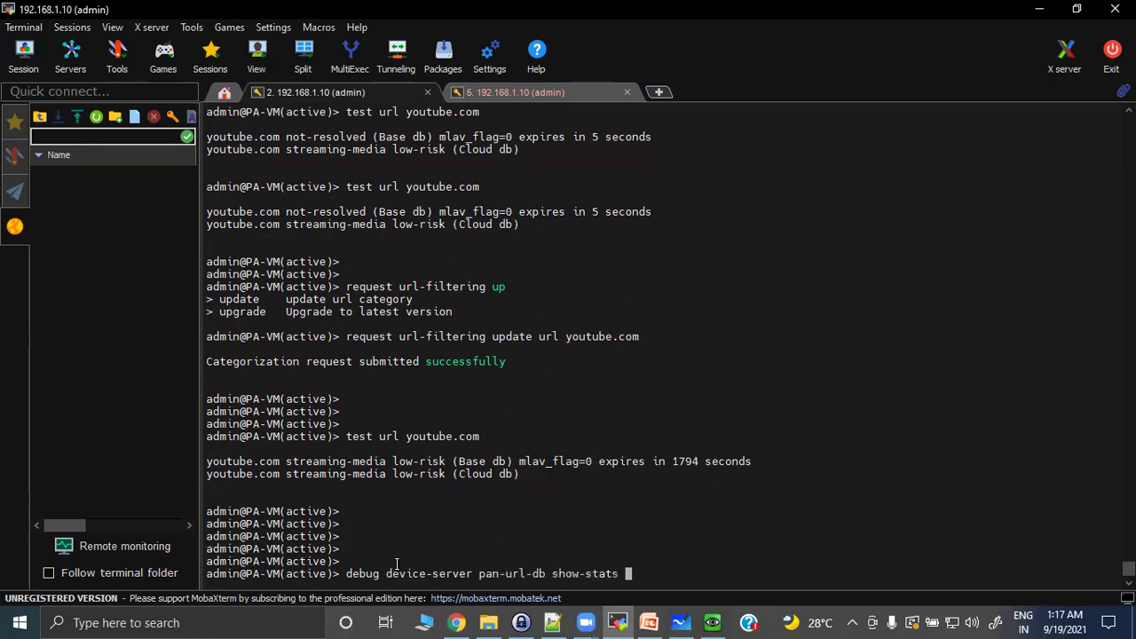
key("Return")
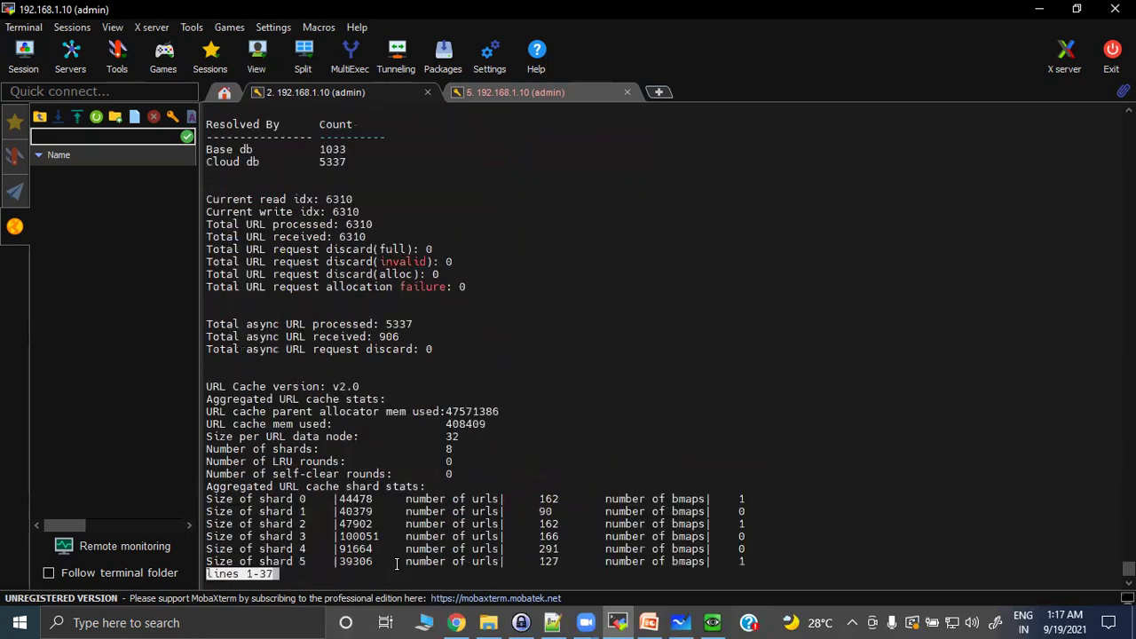
Highlight Base db count 1033, Cloud db count 5337, read/write indexes and URL cache statistics.
scroll(457, 329, "up", 2)
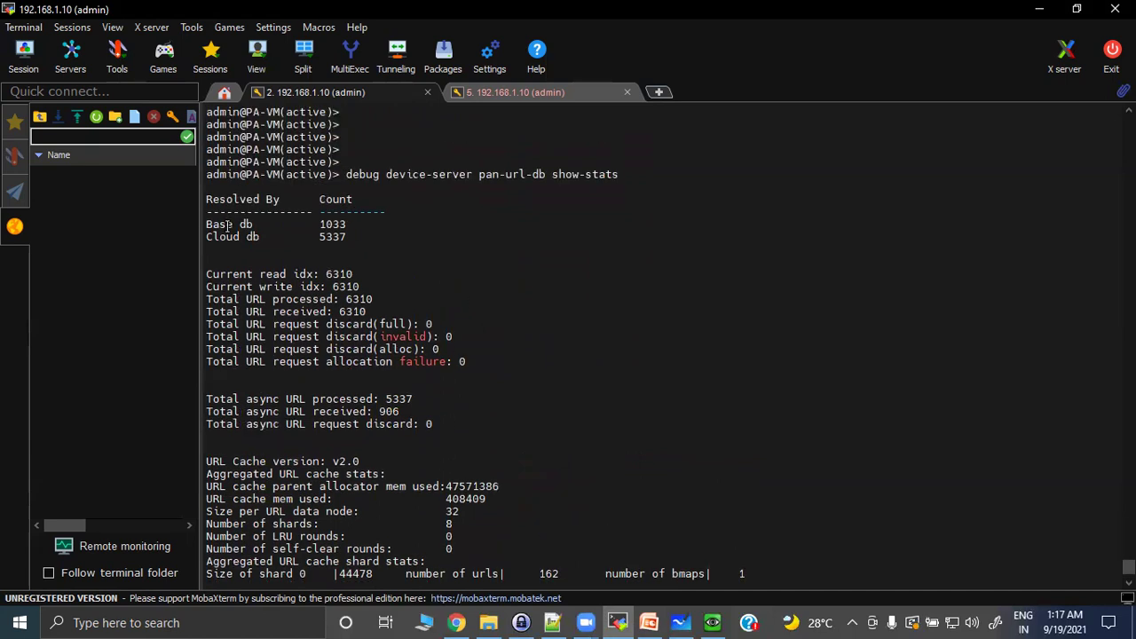
left_click_drag(206, 226, 364, 227)
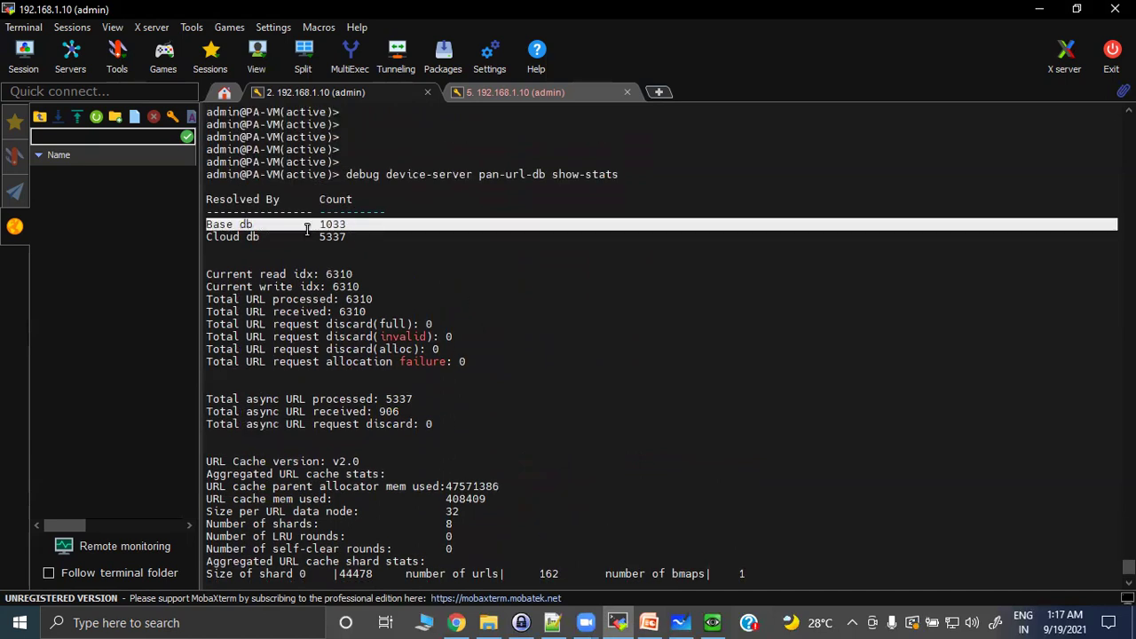
left_click_drag(211, 238, 391, 234)
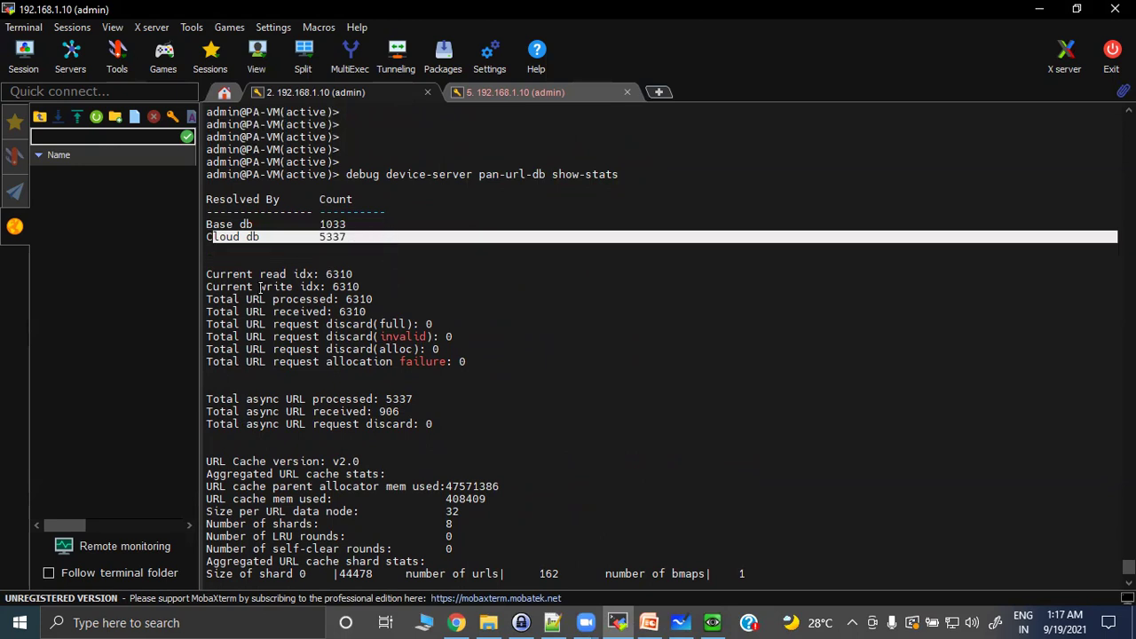
left_click_drag(214, 274, 365, 274)
left_click_drag(219, 287, 408, 284)
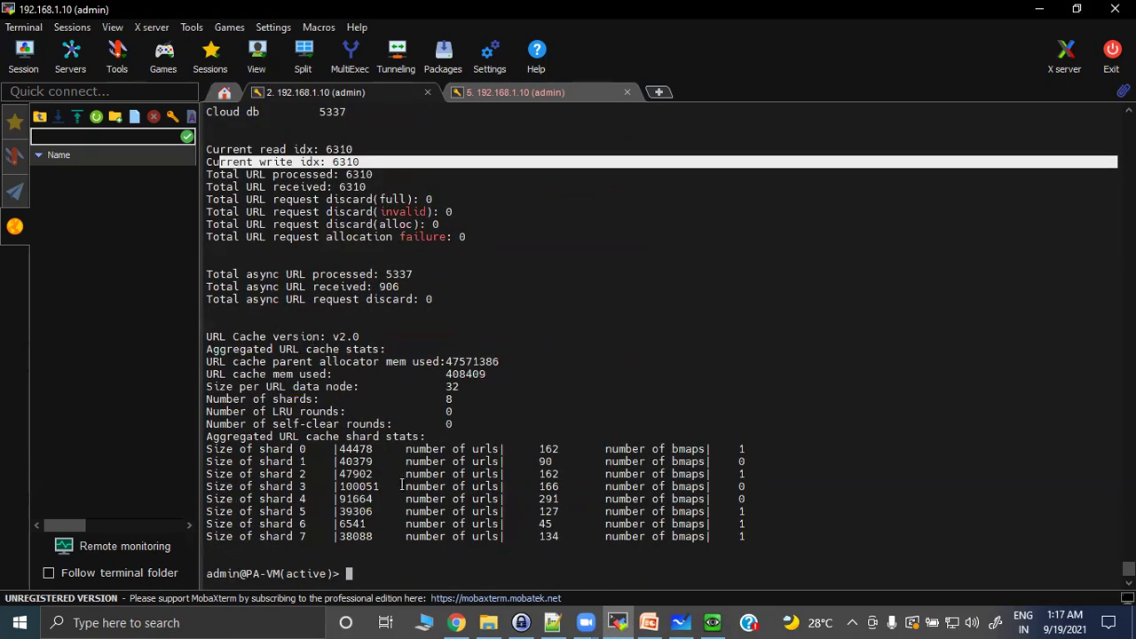
left_click_drag(227, 315, 541, 474)
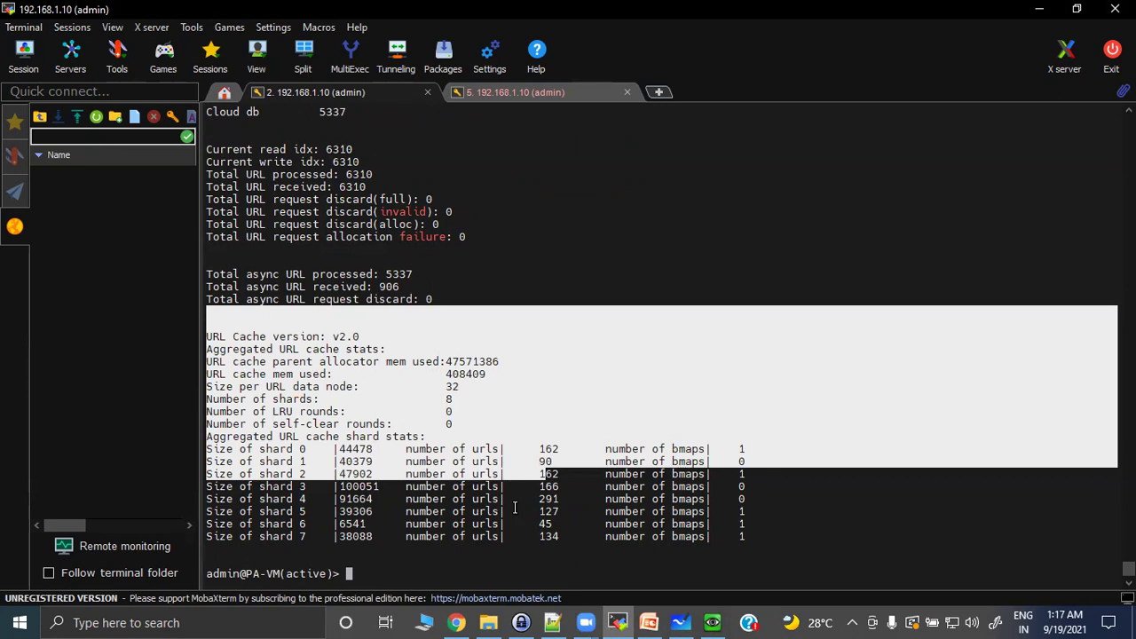
left_click(386, 565)
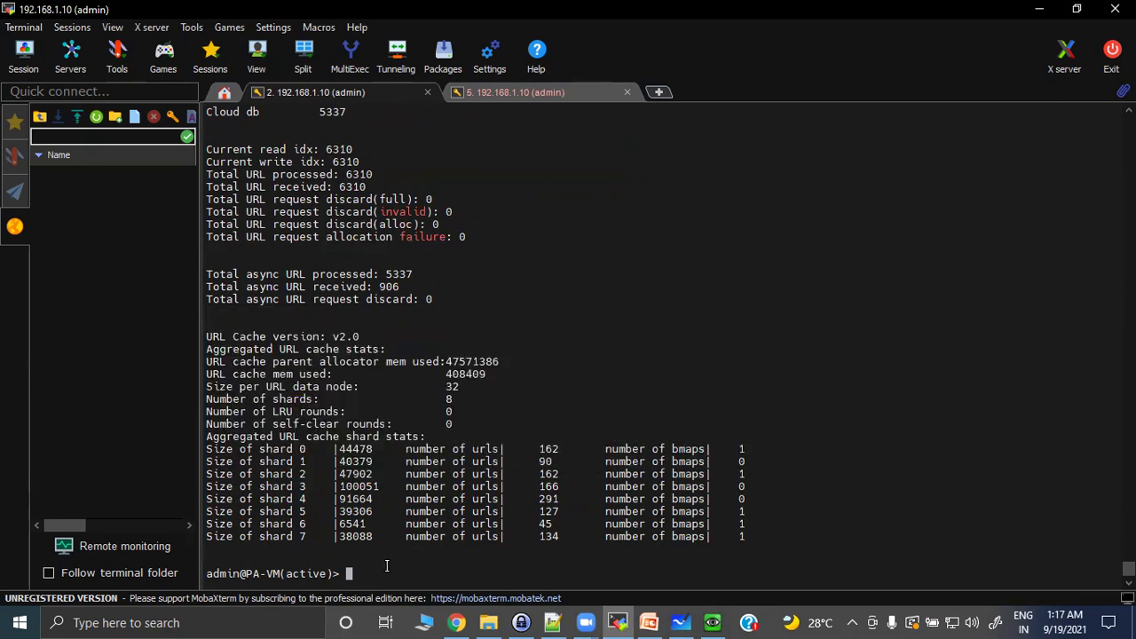
key("Return")
key("Return")
key("Return")
key("Return")
key("Return")
key("Return")
key("Return")
key("Return")
key("Return")
key("Return")
key("Return")
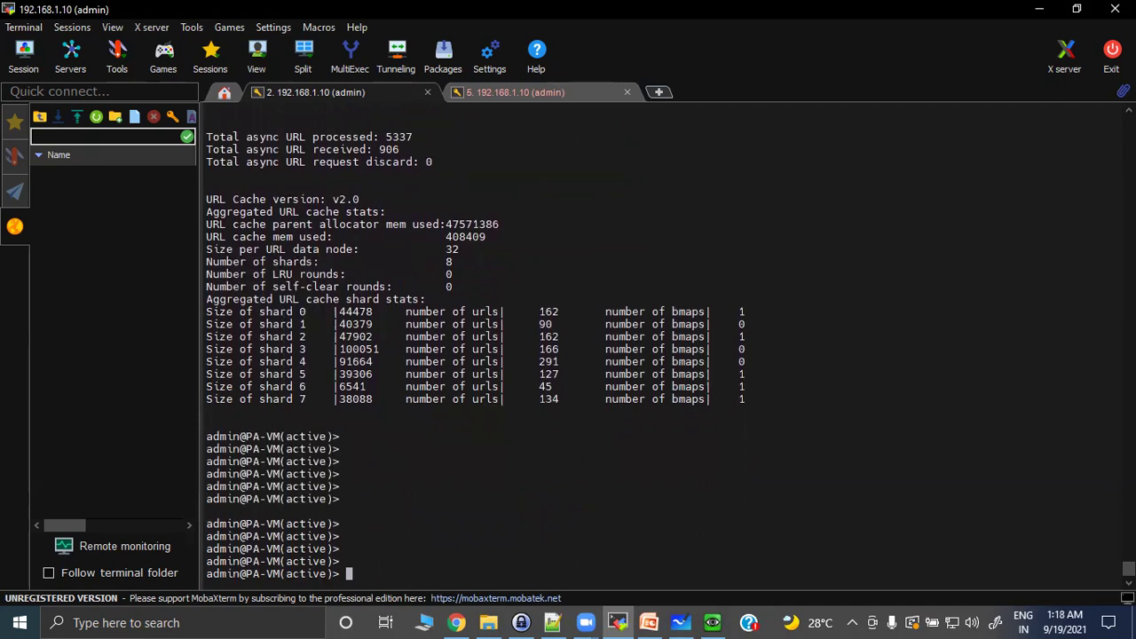
key("alt+Tab")
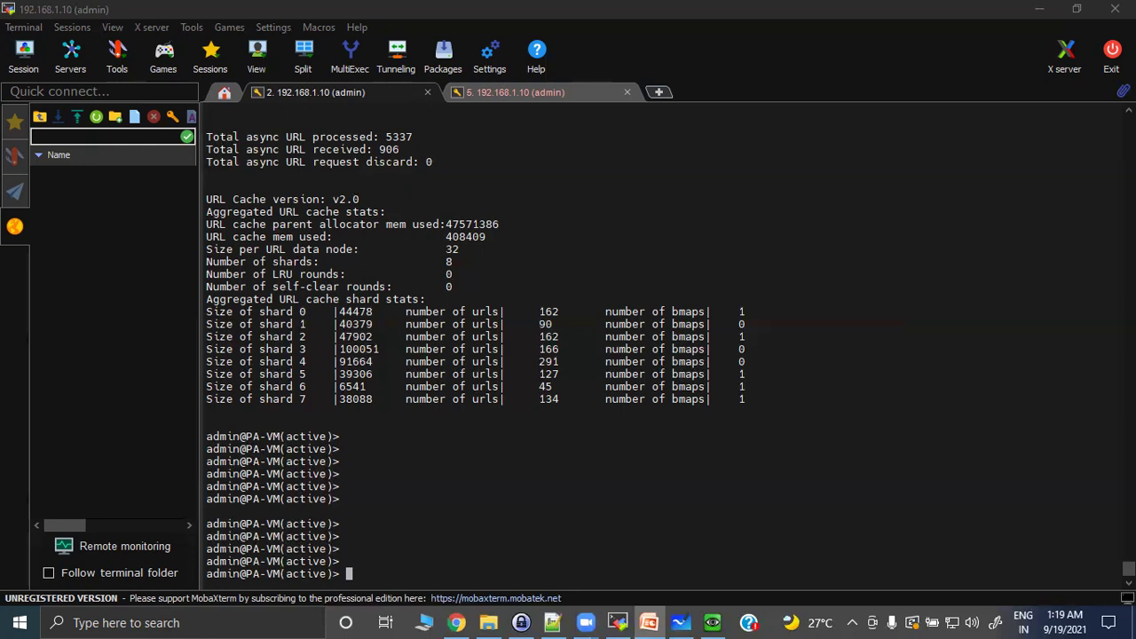
left_click(387, 575)
Search mp-log supervisor.log with grep pattern 'url\URL'.
key("Return")
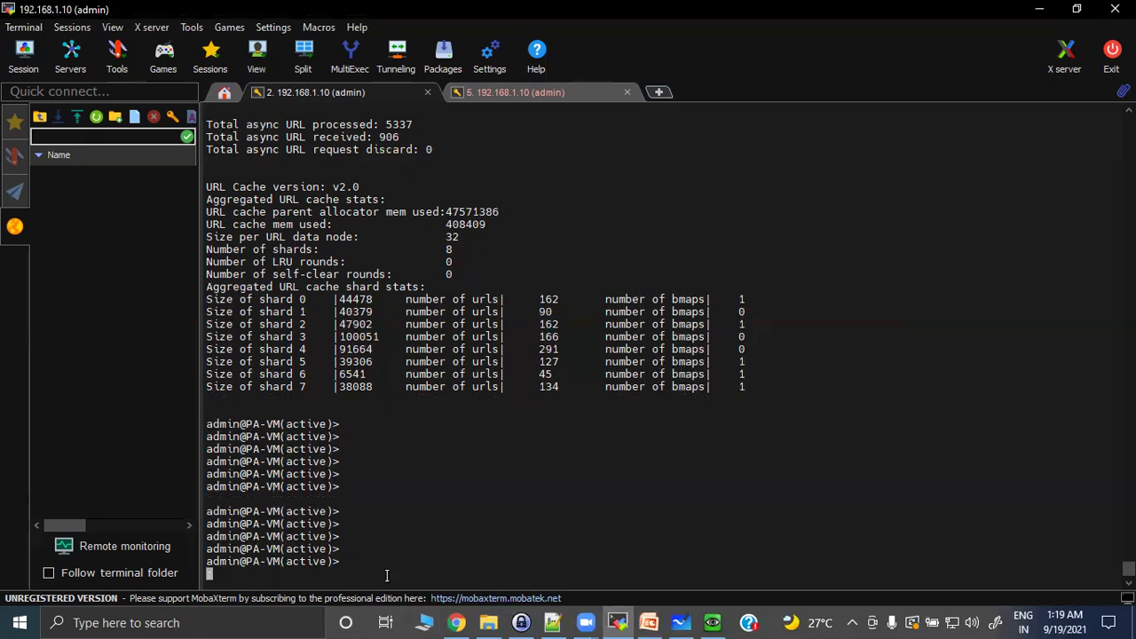
key("Return")
key("Return")
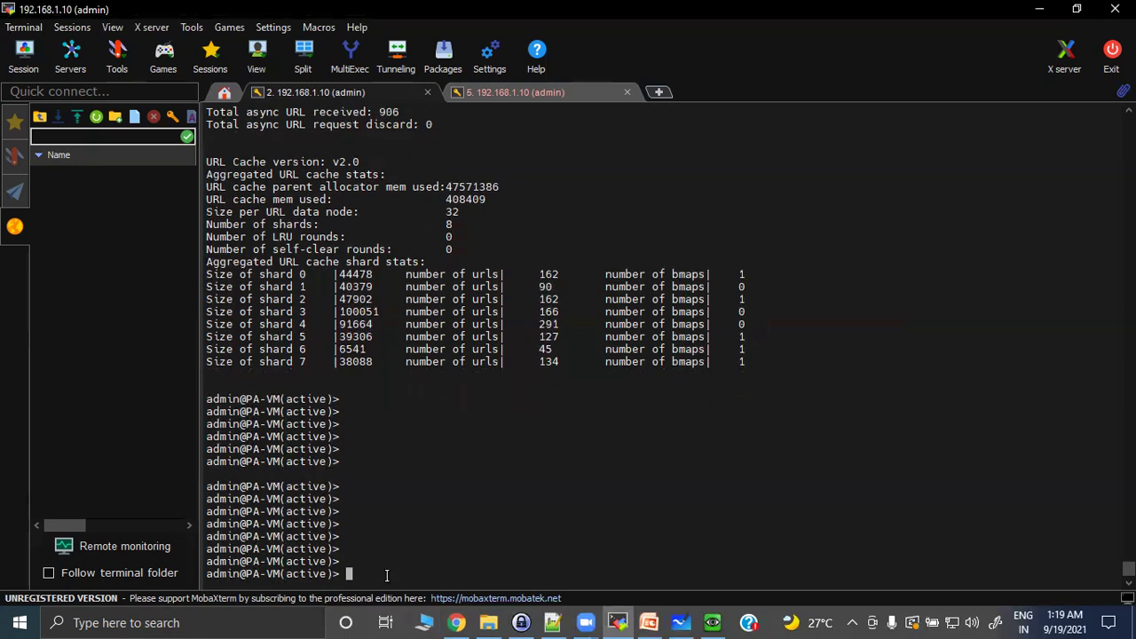
type("grep pattern 'url")
key("question")
type("\\")
type("UR")
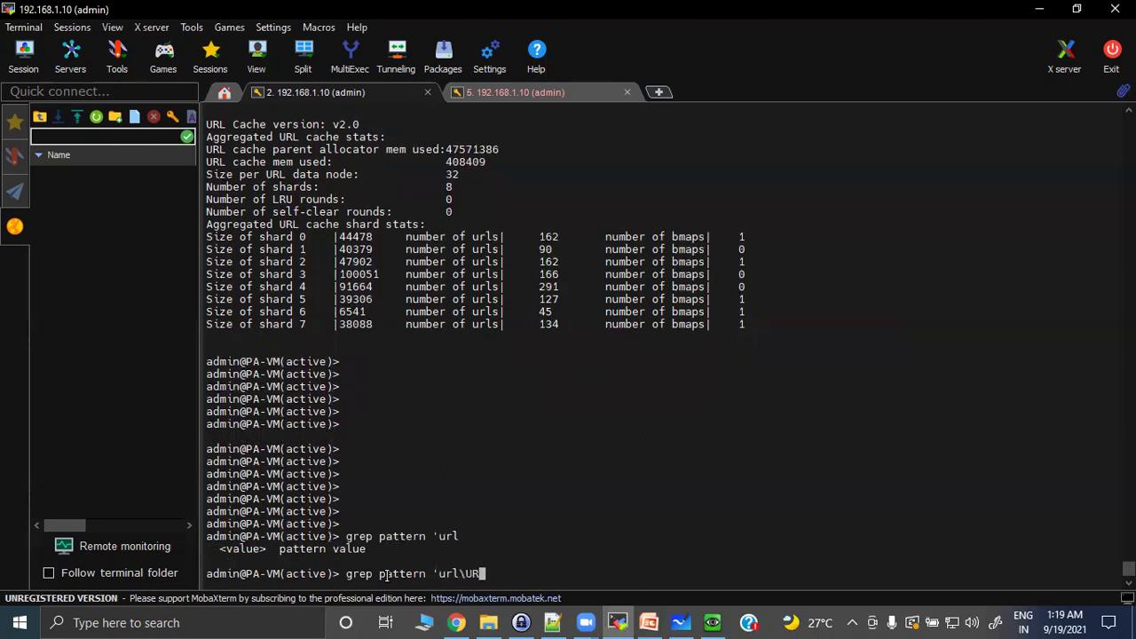
type("L' mp-log su")
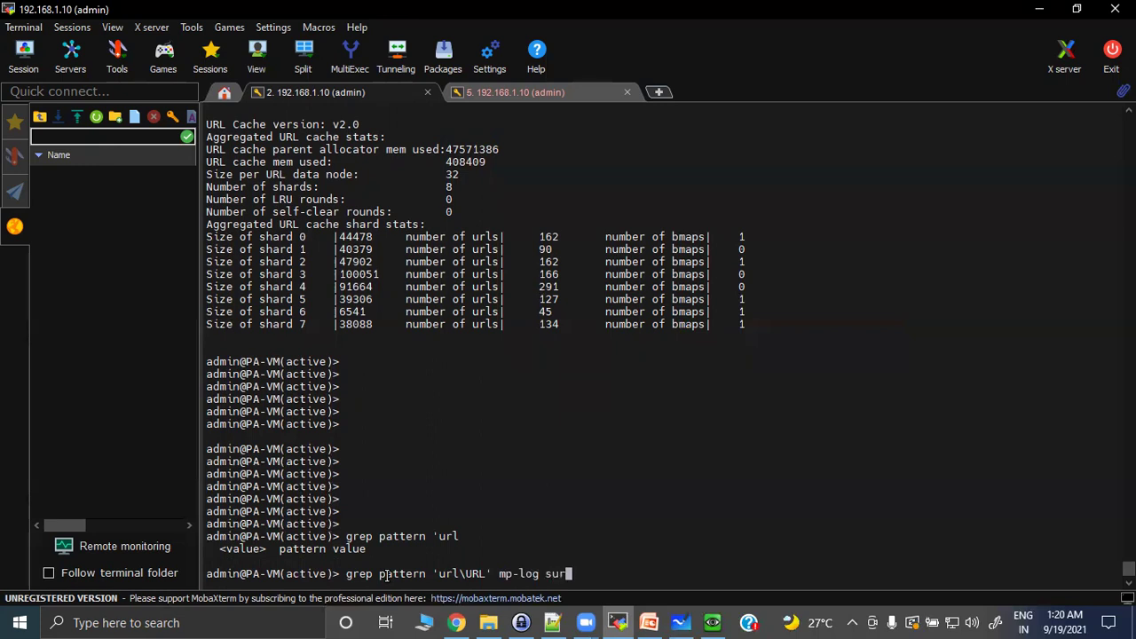
type("pervisor.log")
key("Return")
key("Return")
key("Return")
key("Return")
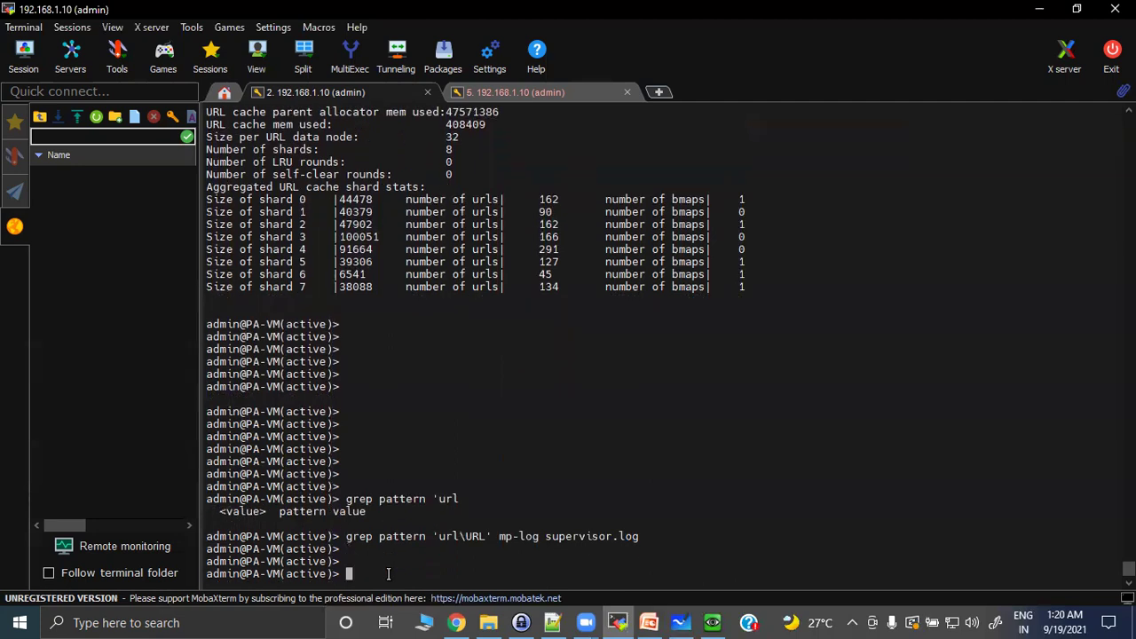
Trim the pattern to plain 'url' and rerun the grep on supervisor.log.
key("Up")
key("Left")
key("Left")
key("Left")
key("Left")
key("Left")
key("Left")
key("Left")
key("Left")
key("Left")
key("Left")
key("Left")
key("Left")
key("Left")
key("Left")
key("Left")
key("Left")
key("Left")
key("Left")
key("Left")
key("Left")
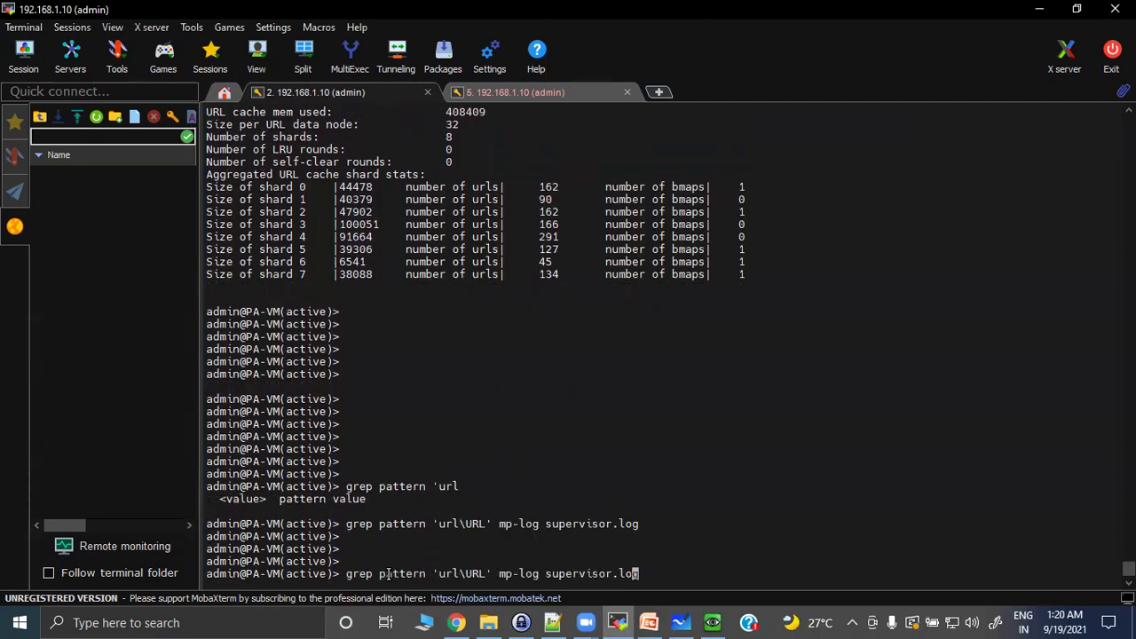
key("Left")
key("Left")
key("BackSpace")
key("BackSpace")
key("BackSpace")
key("BackSpace")
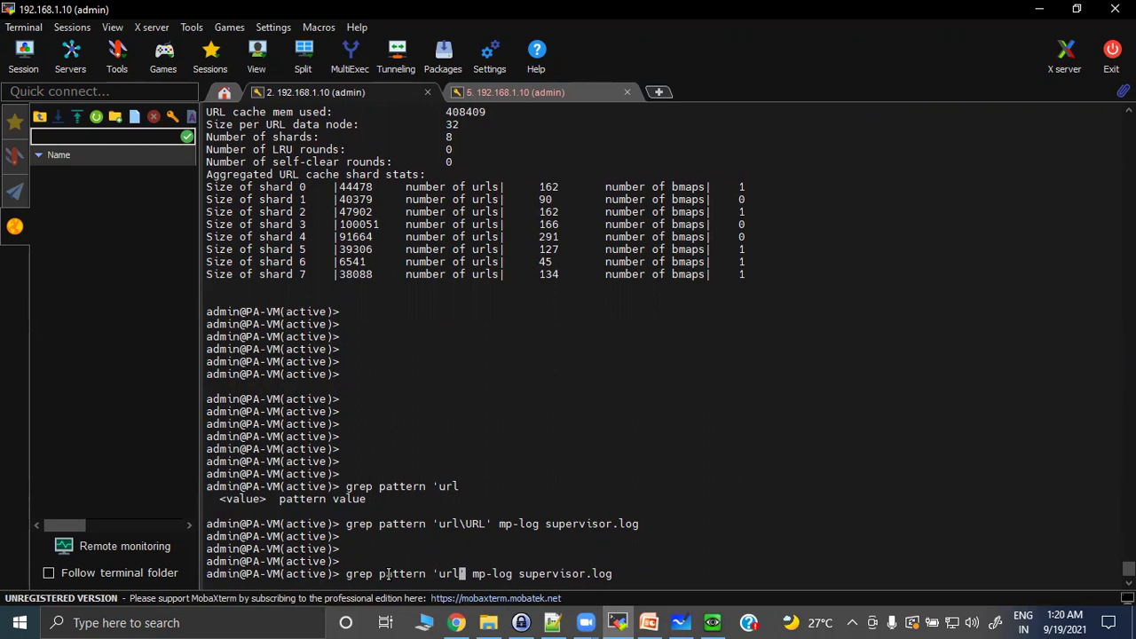
key("Return")
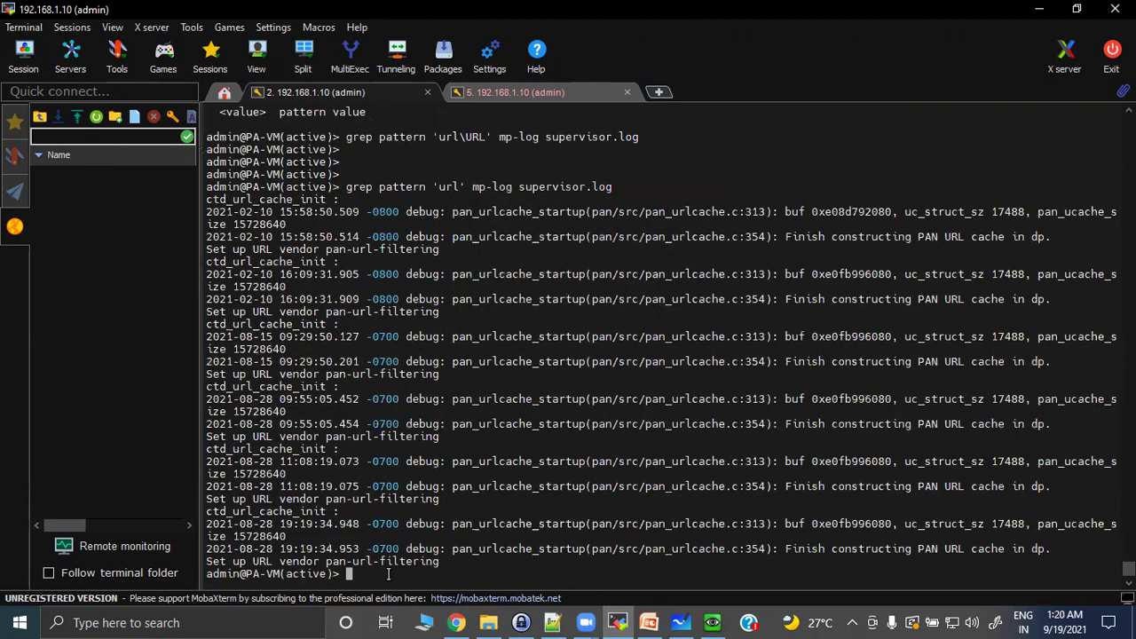
left_click_drag(474, 215, 612, 216)
left_click_drag(492, 237, 700, 251)
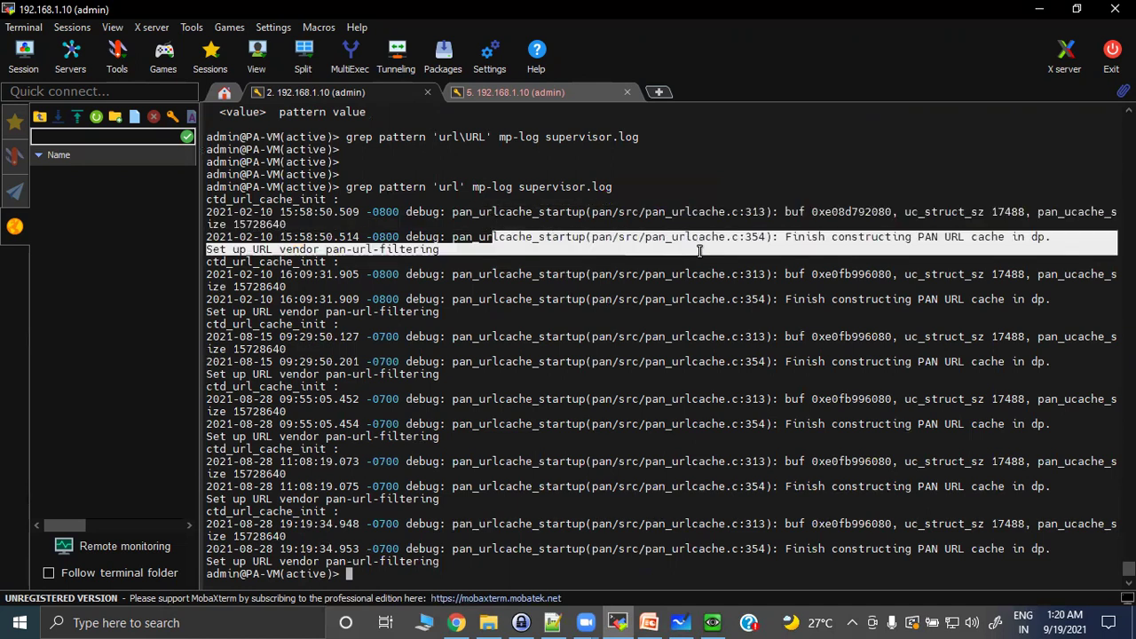
left_click(941, 238)
left_click_drag(878, 237, 1069, 237)
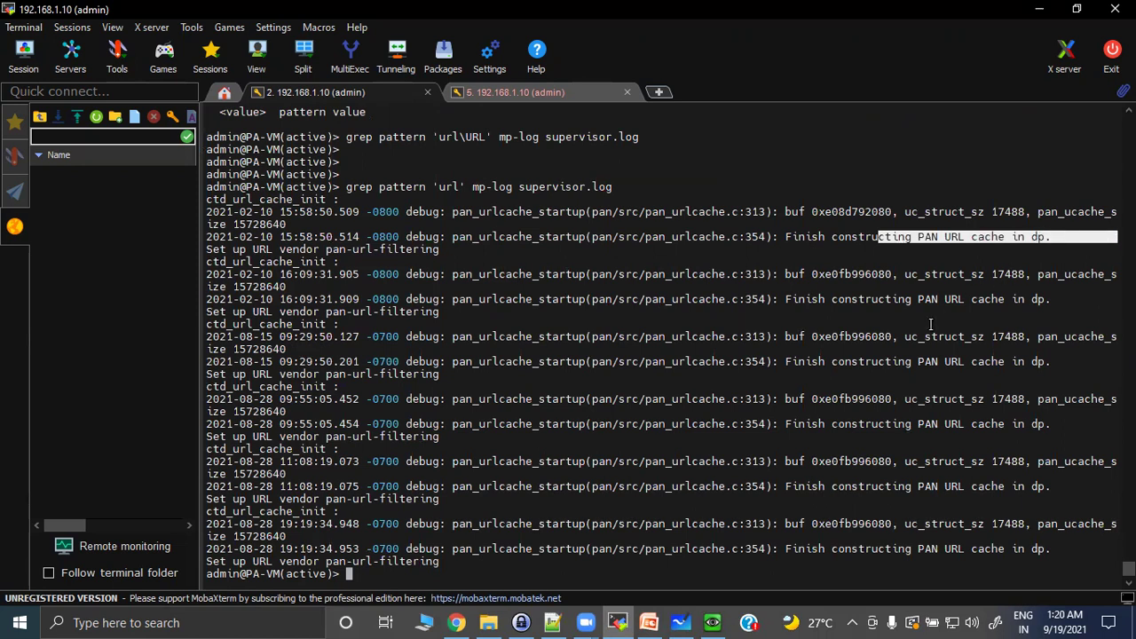
double_click(543, 187)
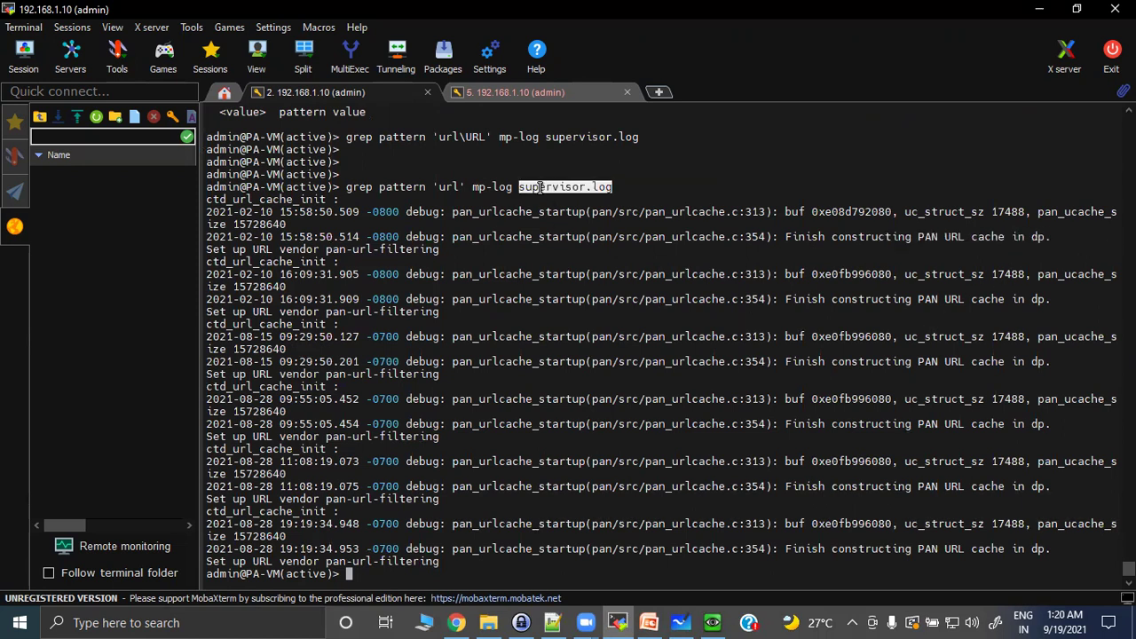
left_click(443, 566)
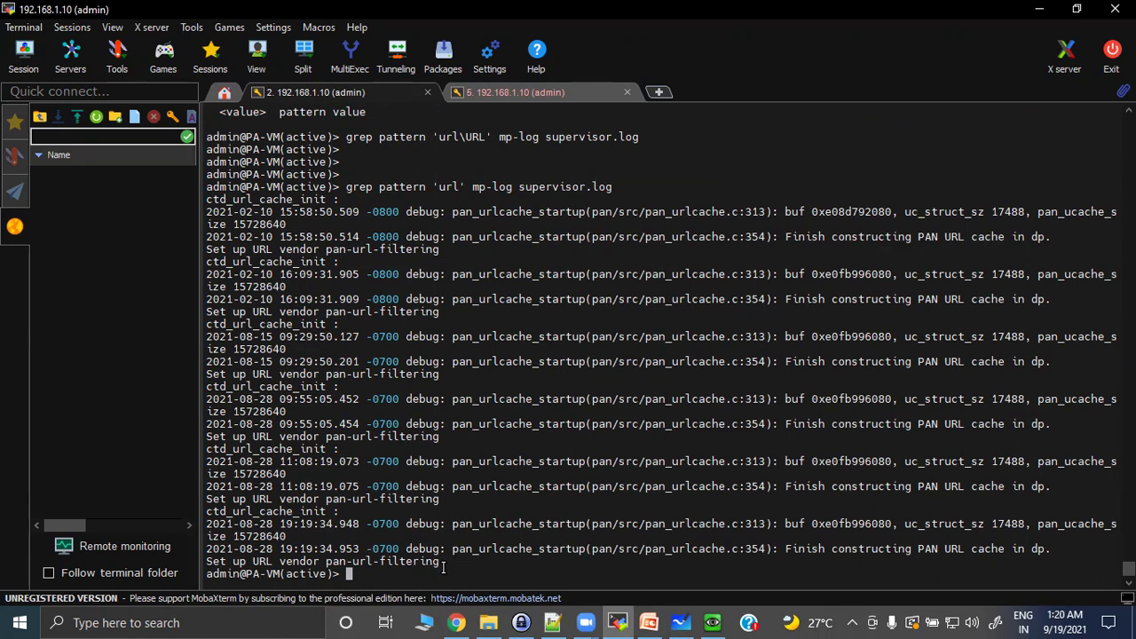
key("Return")
key("Return")
key("Return")
key("Return")
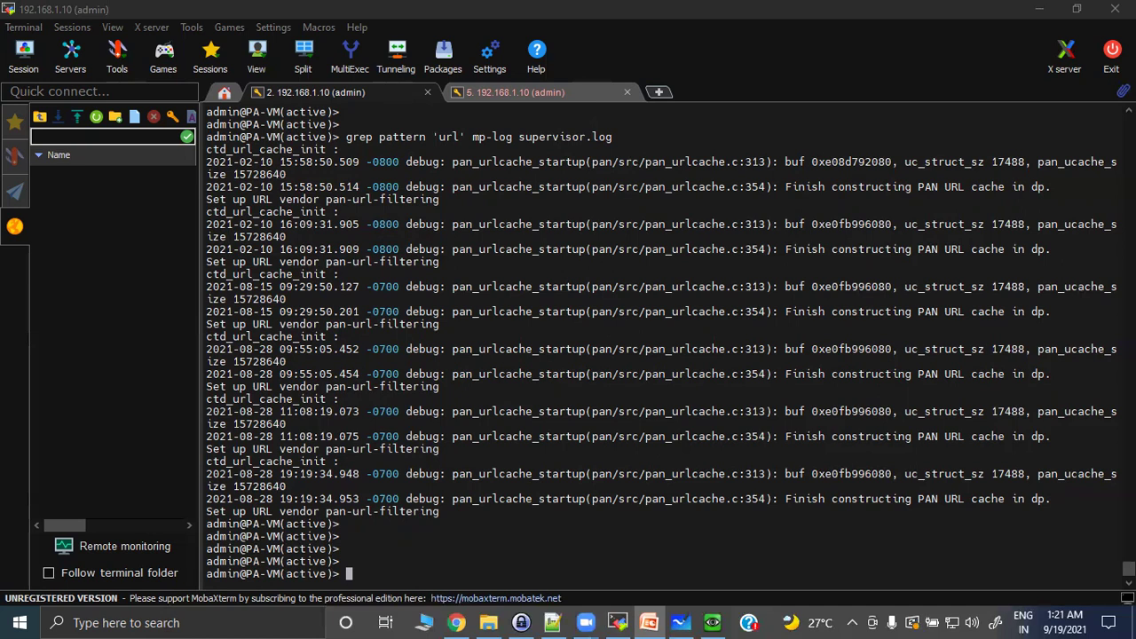
Run show running url-cache all to write the cache to dp_url_DB.log, then start typing less mp-log.
left_click(398, 574)
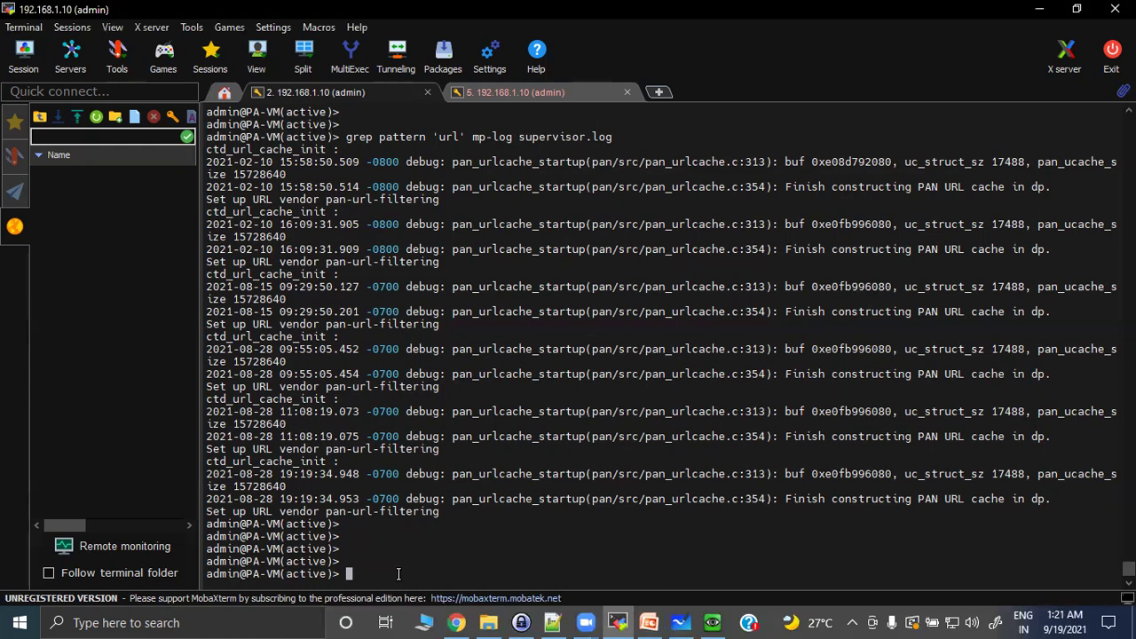
key("Return")
key("Return")
key("Return")
type("sho")
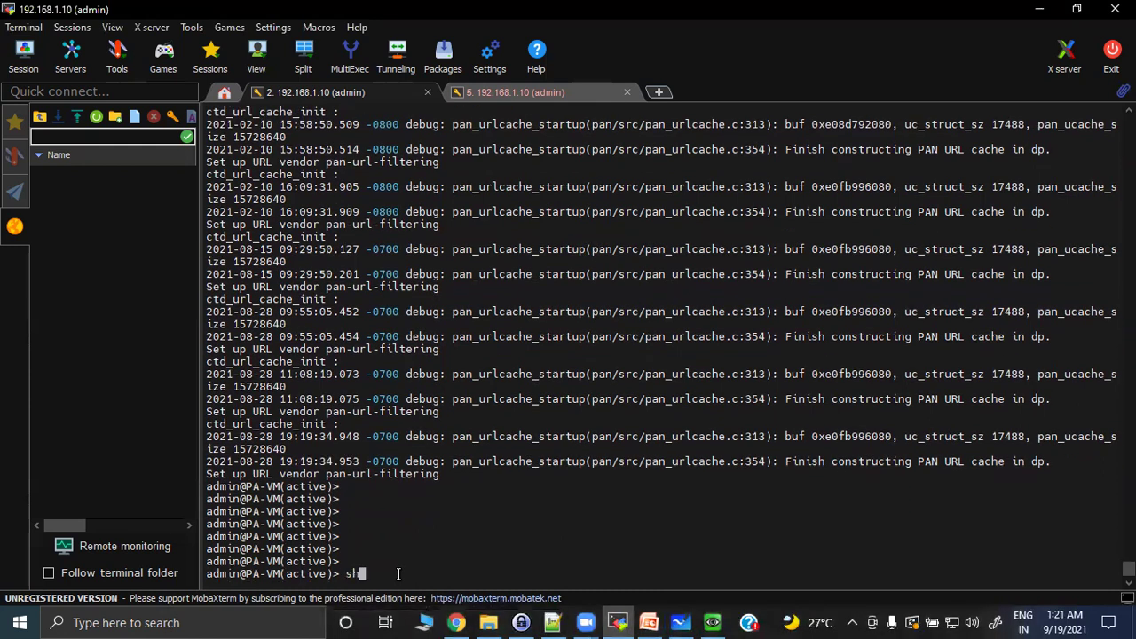
type("w running url-cache all")
key("Return")
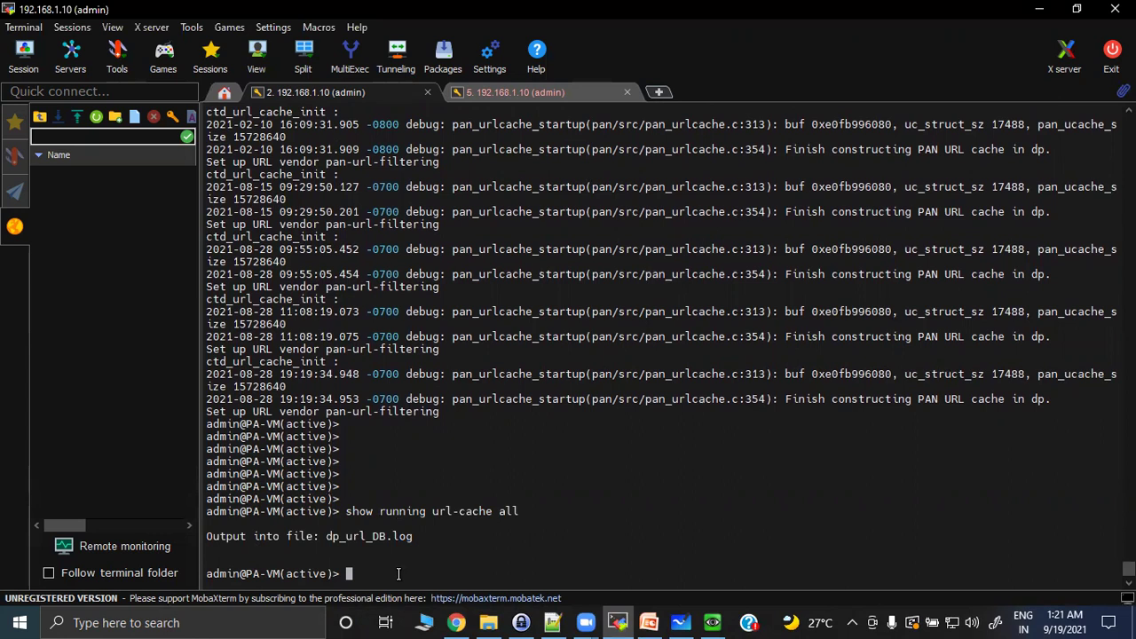
type("less mp-log")
Open dp_url_DB.log in less, page through five screens of cached URLs, and quit.
type("dpur")
key("BackSpace")
key("BackSpace")
type("_url_DB.log")
key("Tab")
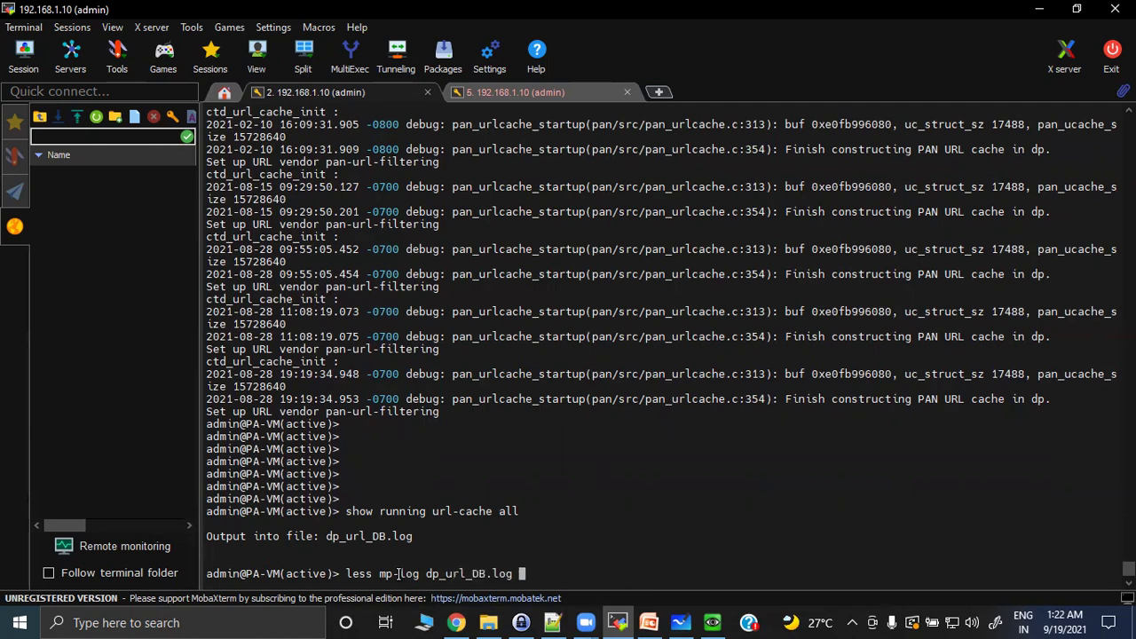
key("Return")
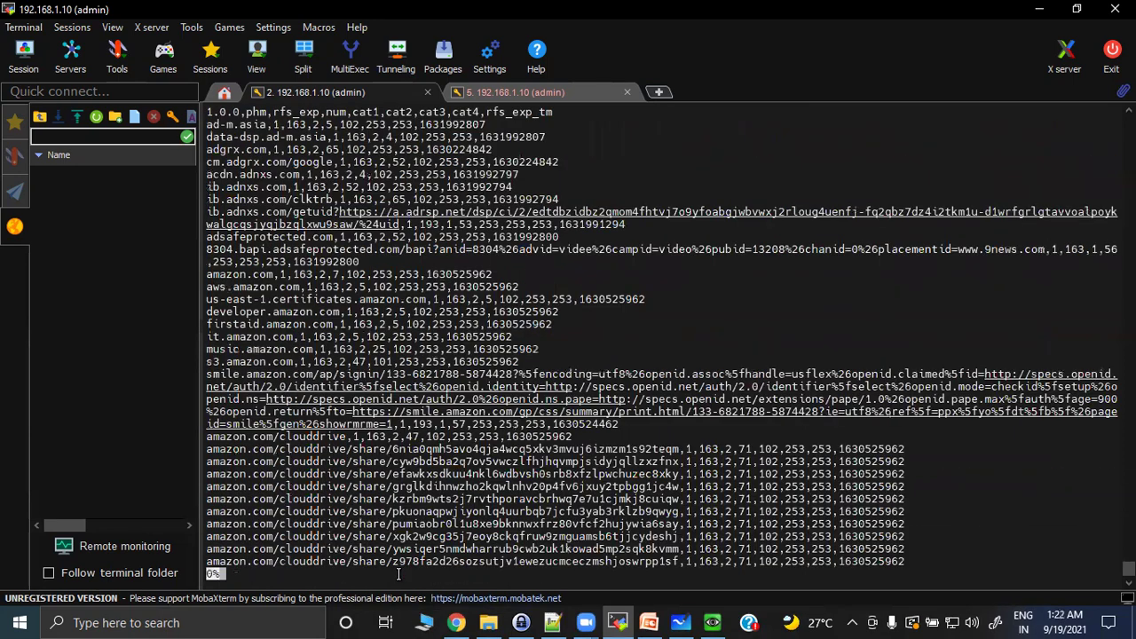
key("space")
key("space")
key("space")
key("space")
key("space")
key("space")
key("space")
key("space")
key("space")
key("space")
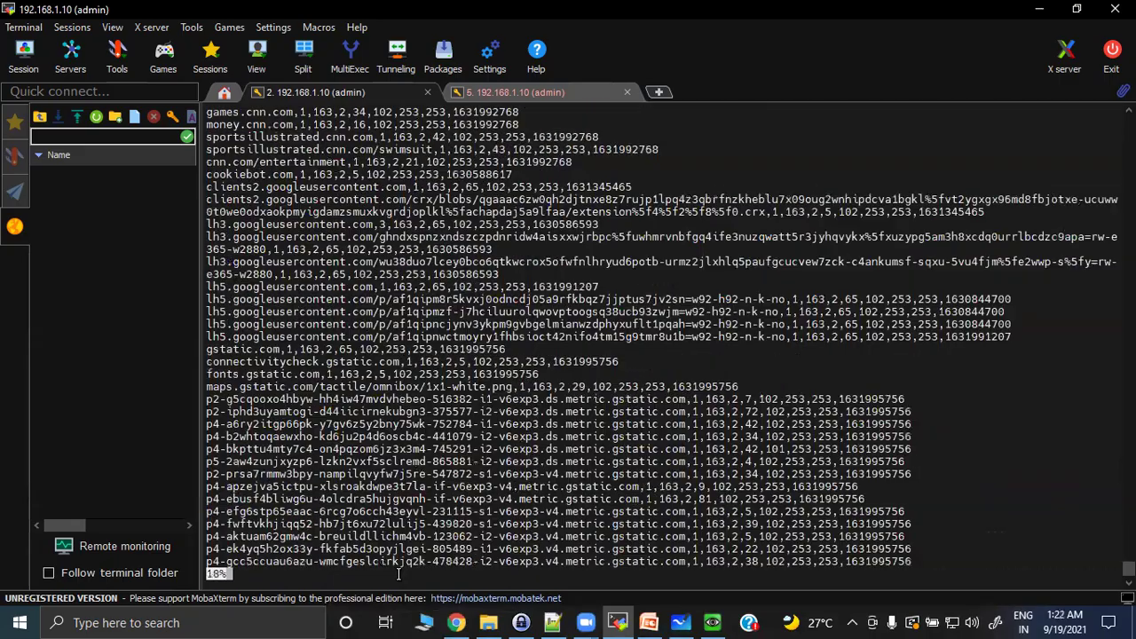
key("space")
key("space")
key("space")
key("space")
key("space")
key("space")
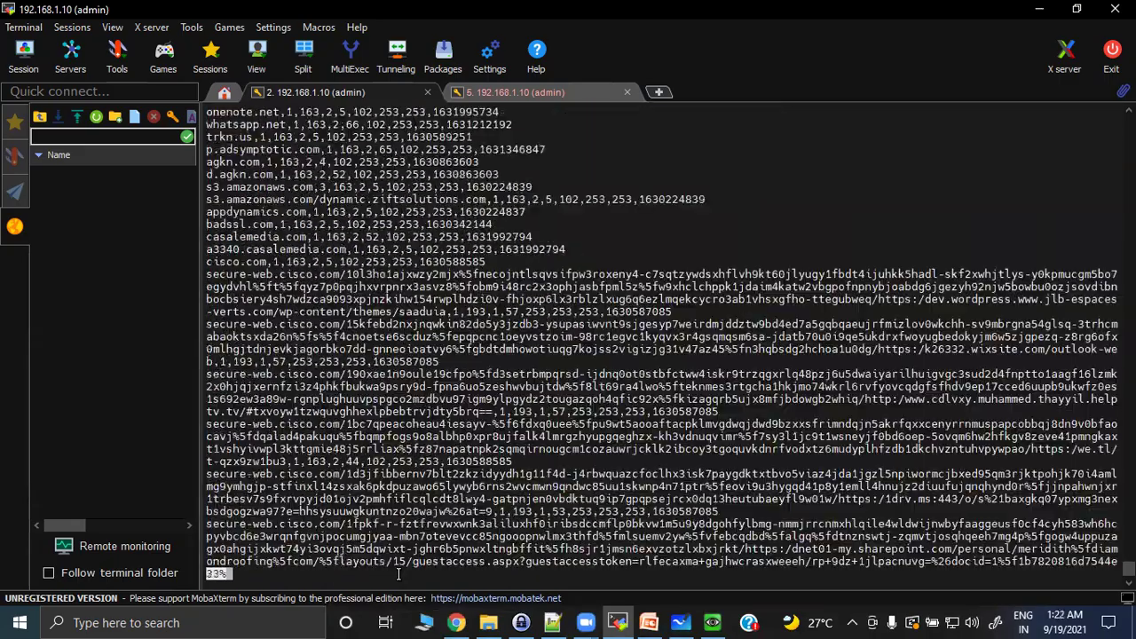
key("space")
key("space")
key("space")
key("space")
key("space")
key("space")
key("space")
key("space")
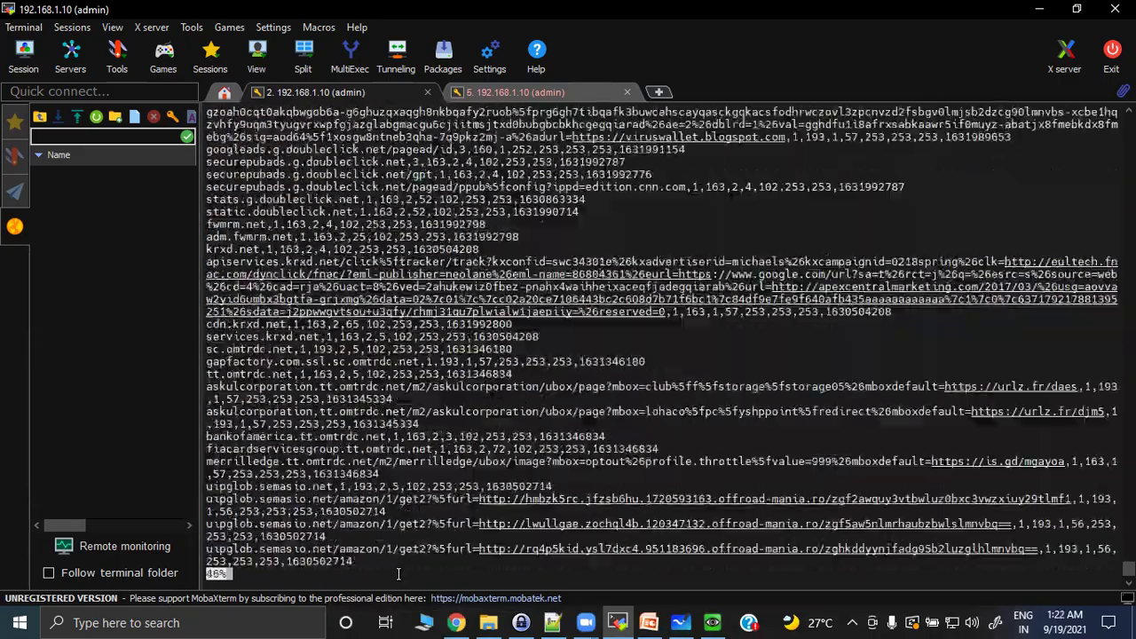
key("space")
key("space")
key("space")
key("space")
key("space")
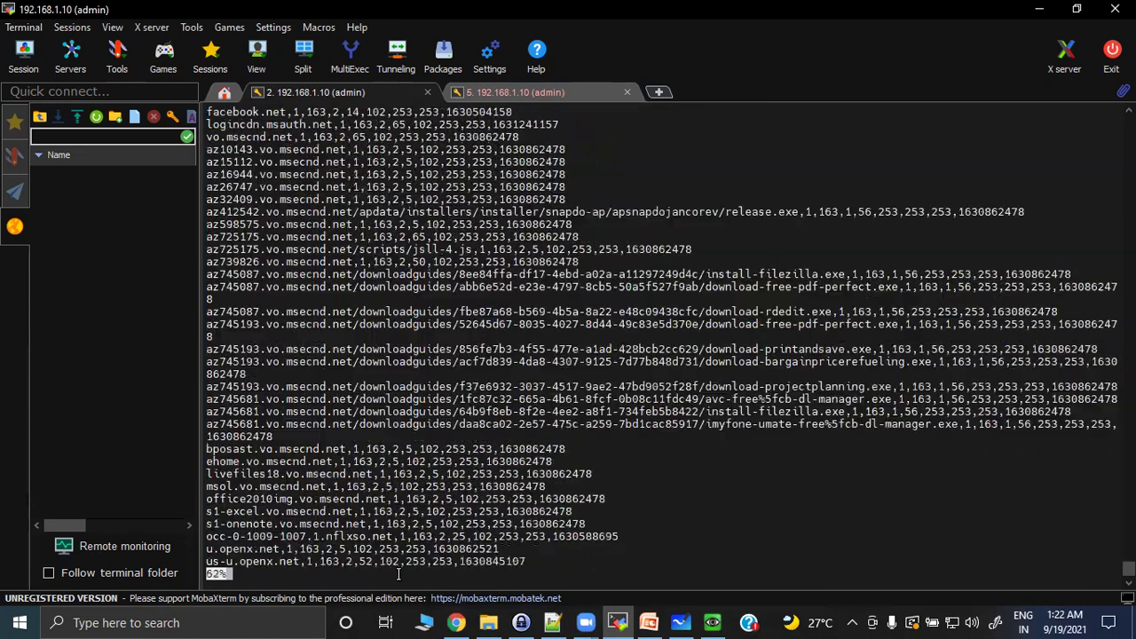
key("space")
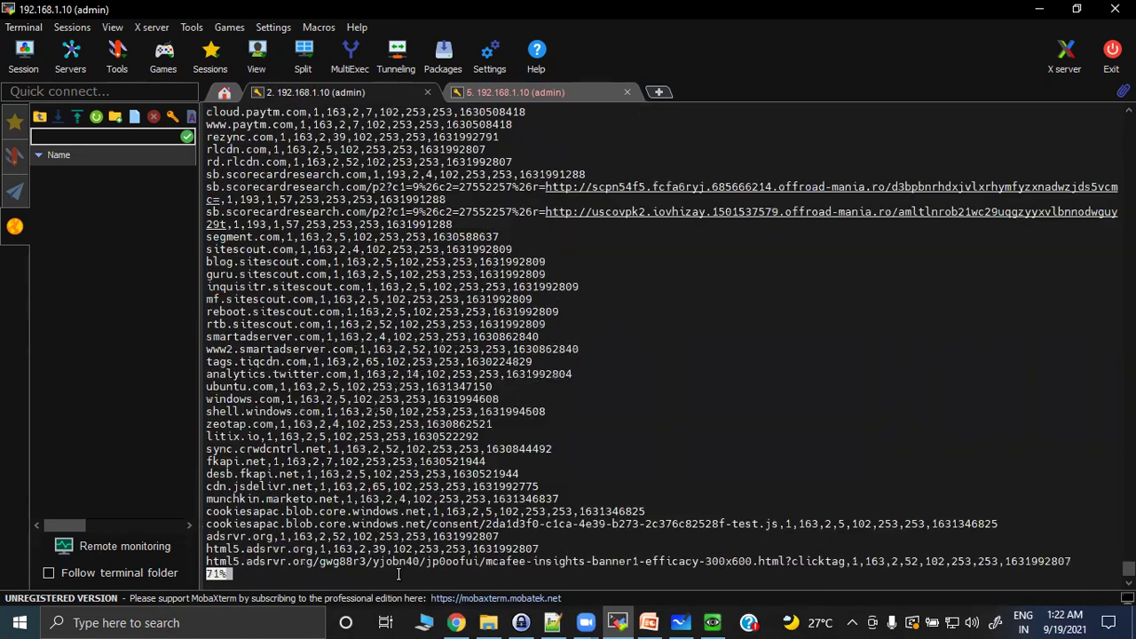
key("q")
key("Return")
key("Return")
key("Return")
key("Return")
key("Return")
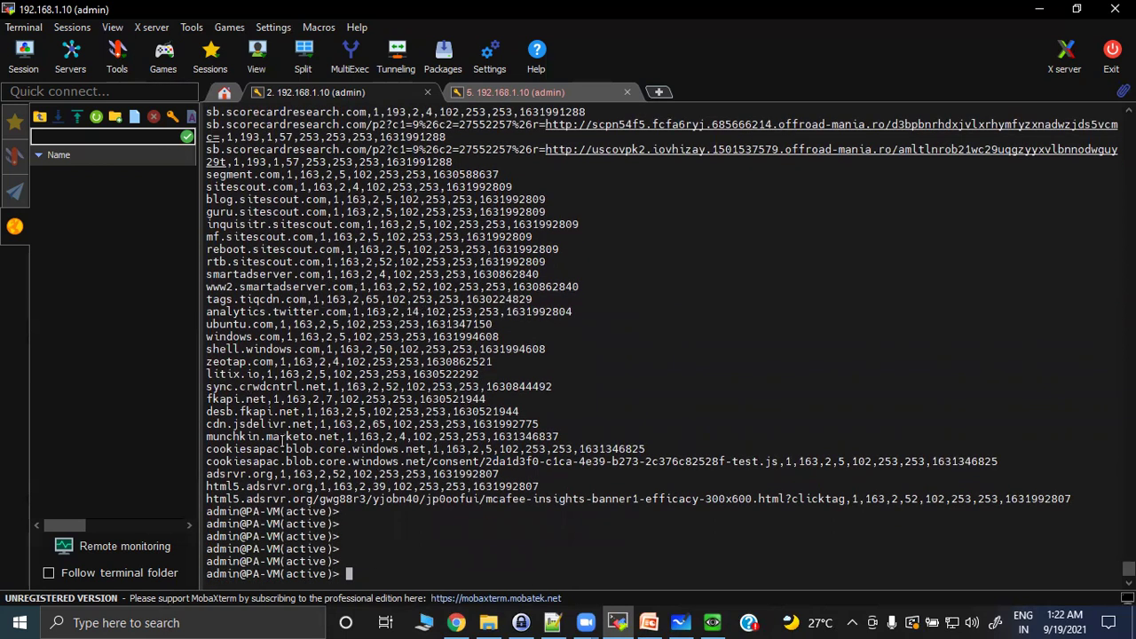
left_click_drag(207, 362, 490, 363)
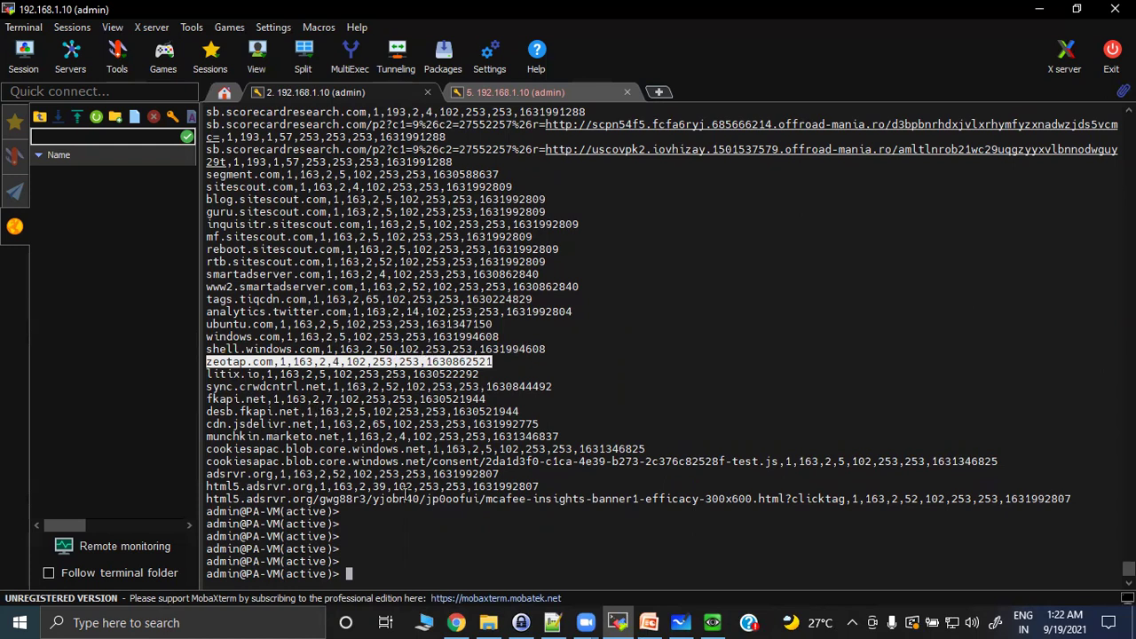
left_click(394, 568)
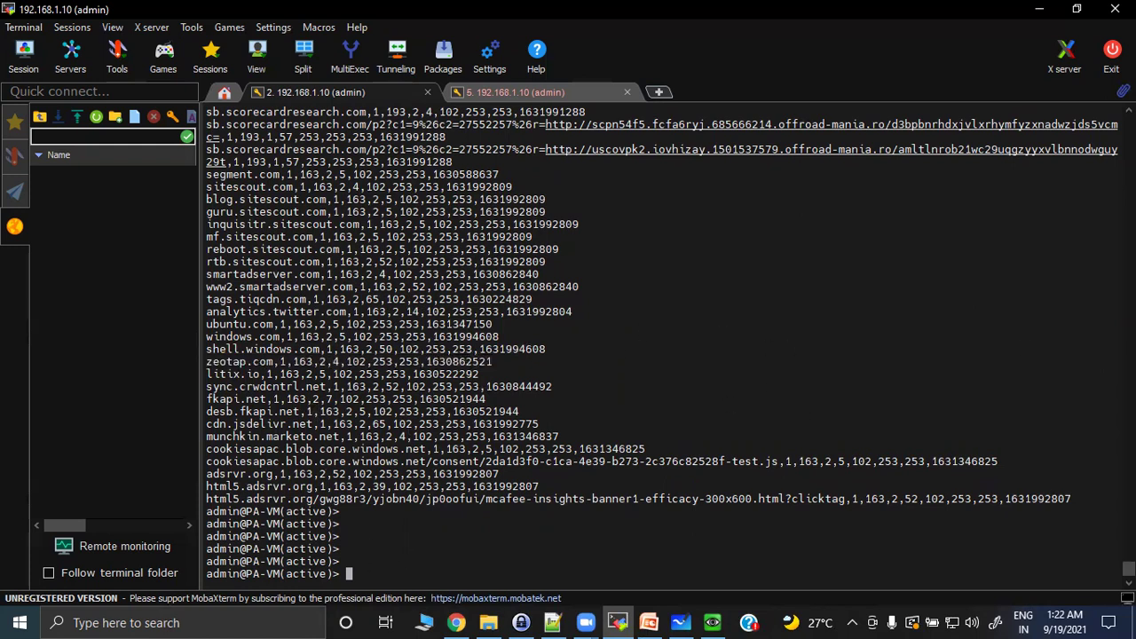
key("alt+Tab")
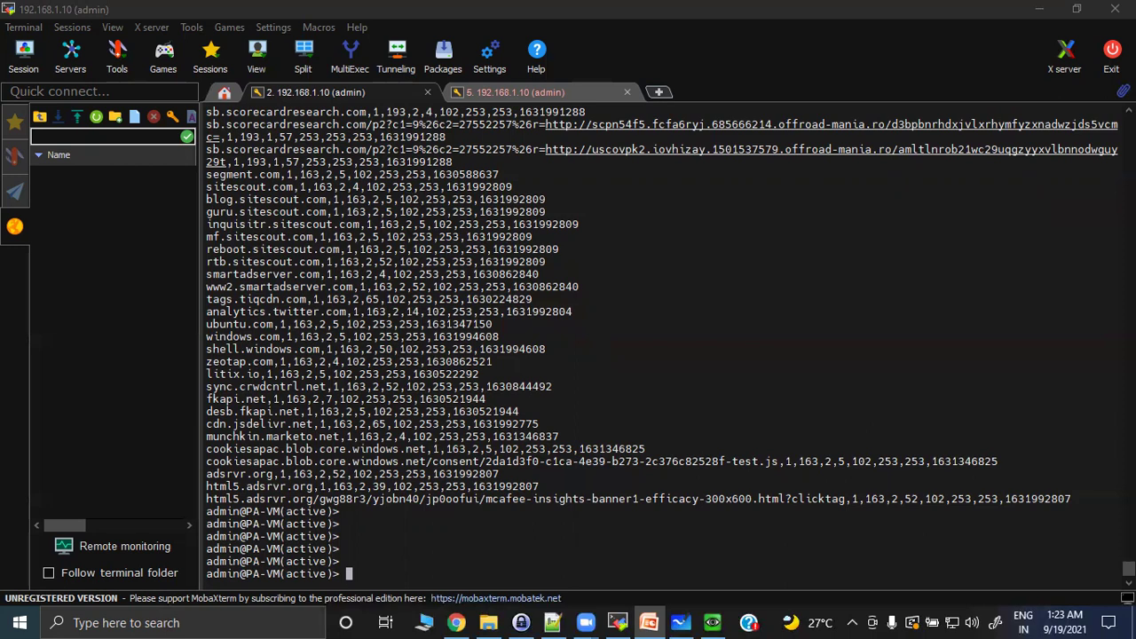
left_click(516, 568)
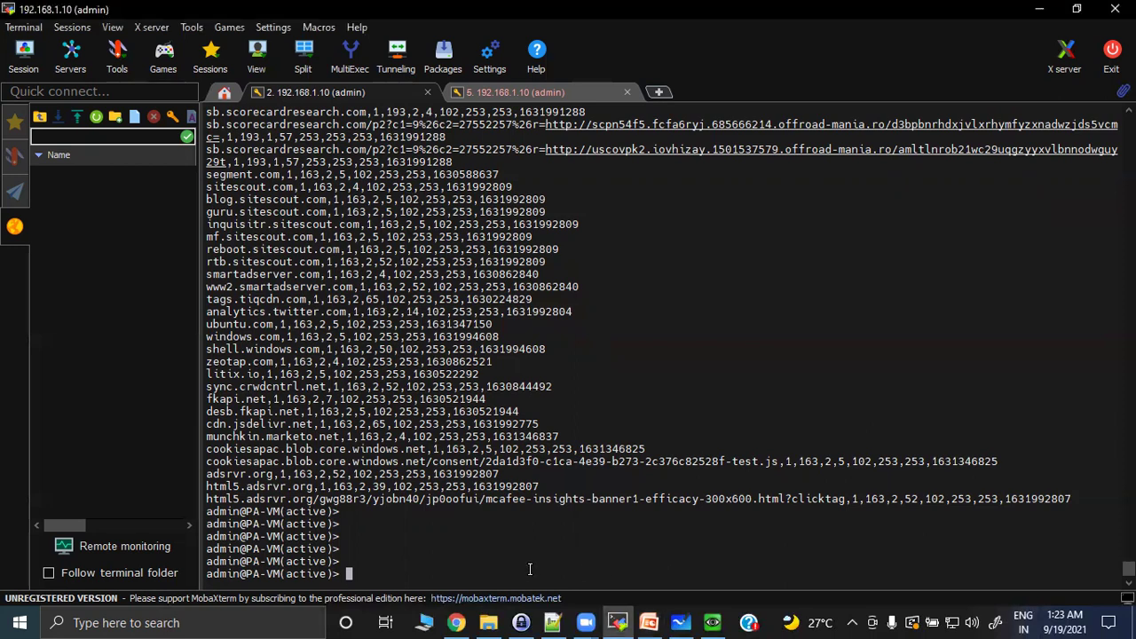
Look up google.com with show running url: search-engines, low-risk, expiring in 1049 seconds.
key("Return")
key("Return")
key("Return")
key("Return")
key("Return")
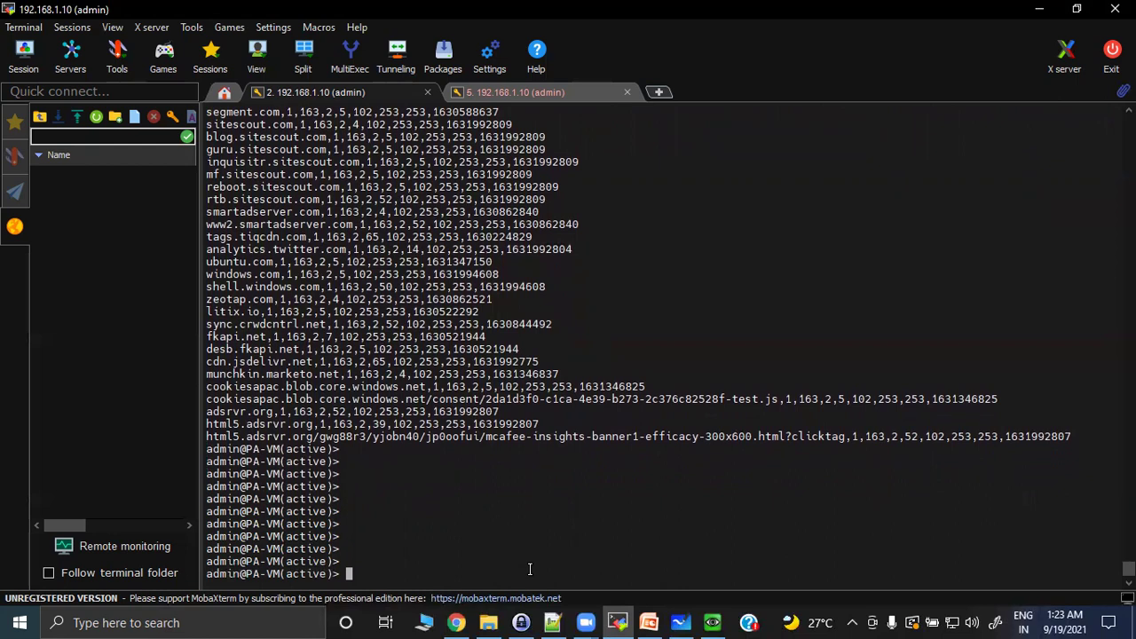
type("show running url")
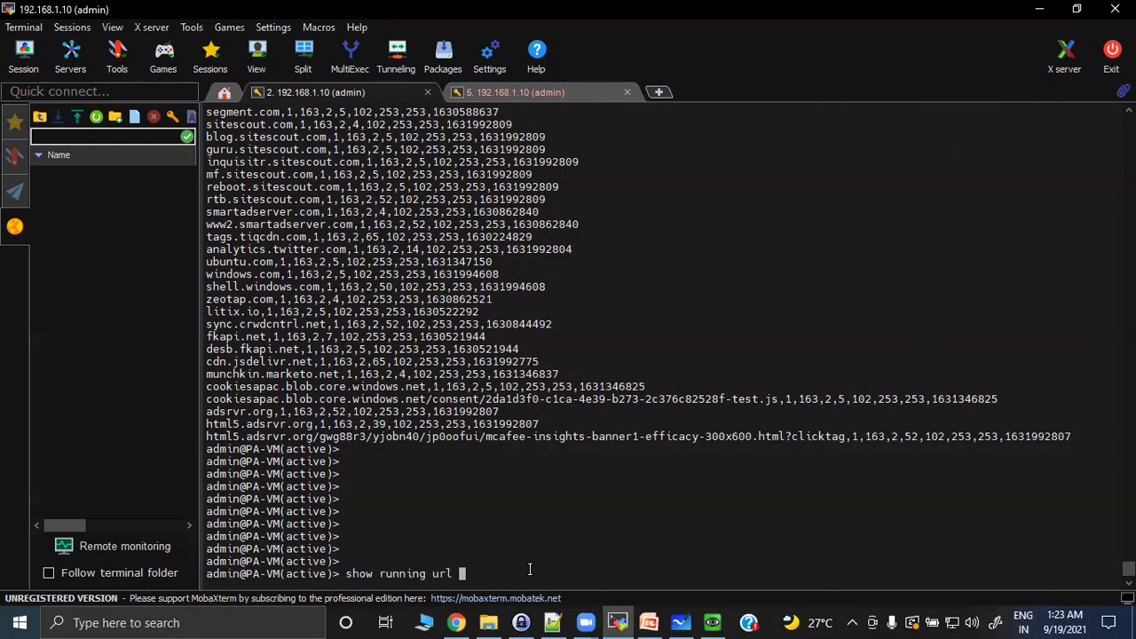
key("question")
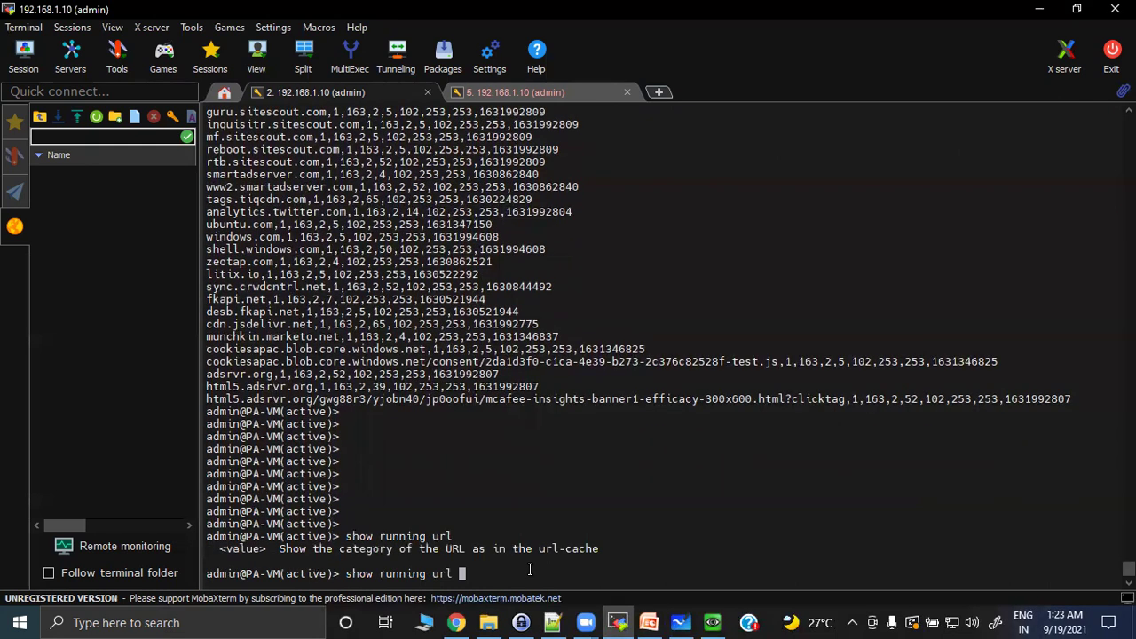
type("google.com")
key("Return")
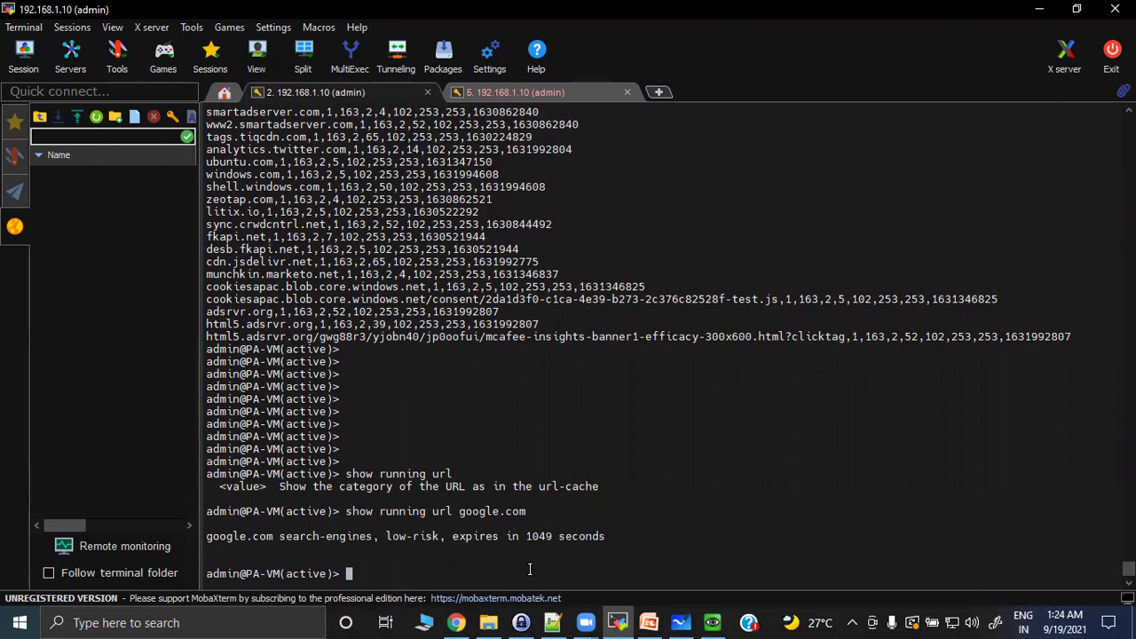
key("Up")
key("Left")
key("Left")
key("Left")
key("Left")
key("Left")
key("Left")
key("Left")
key("Left")
key("Left")
key("Left")
key("Left")
type("-info")
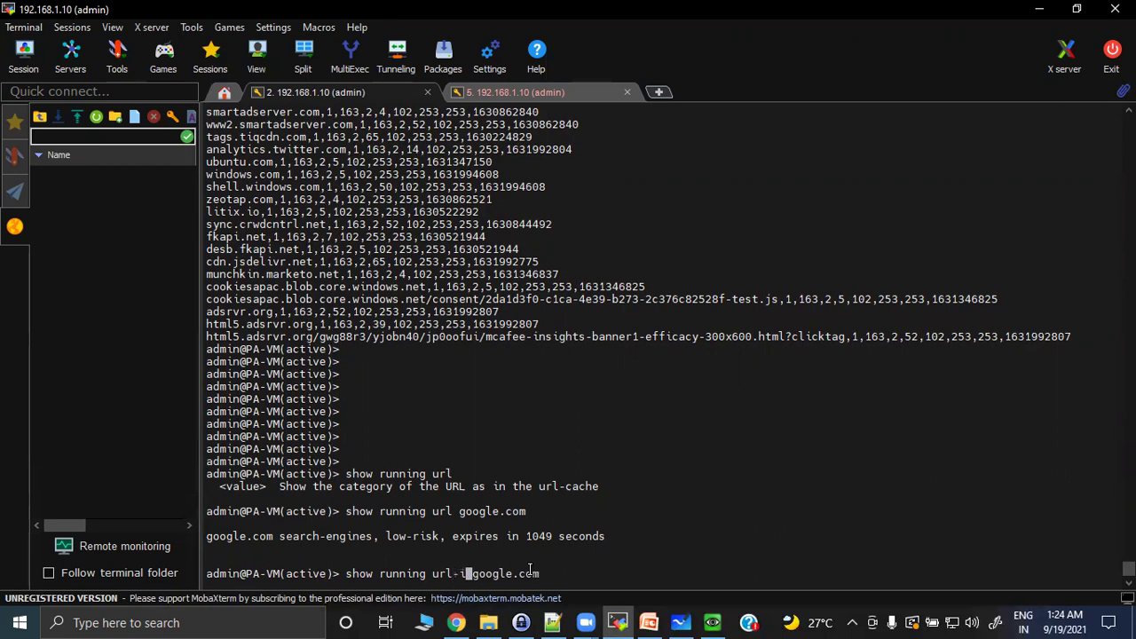
key("Return")
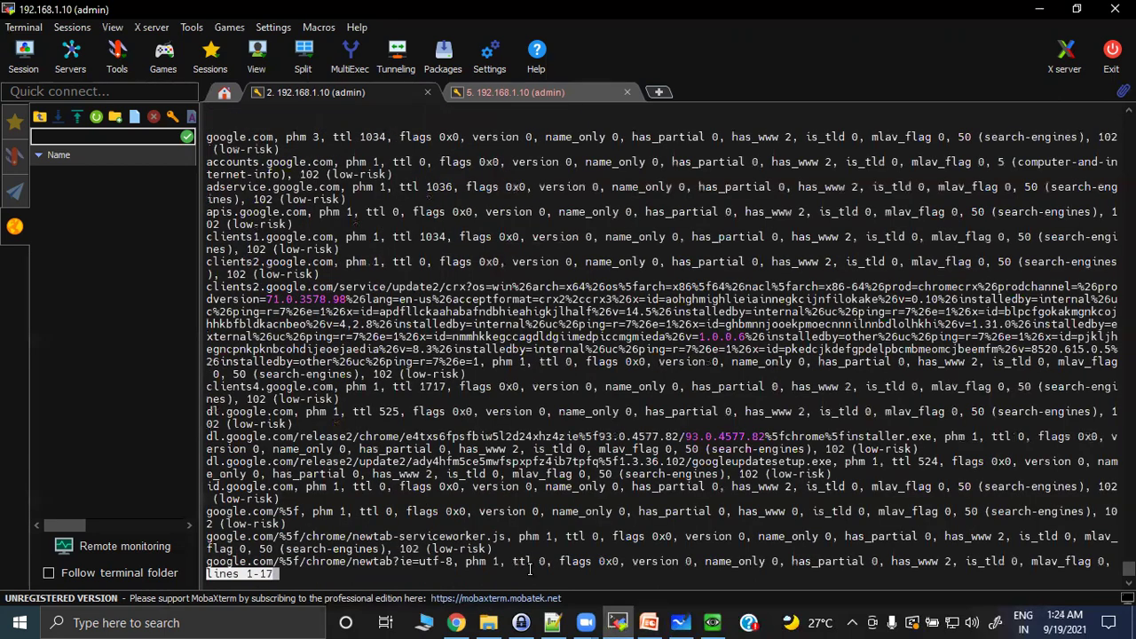
key("space")
key("space")
key("space")
key("space")
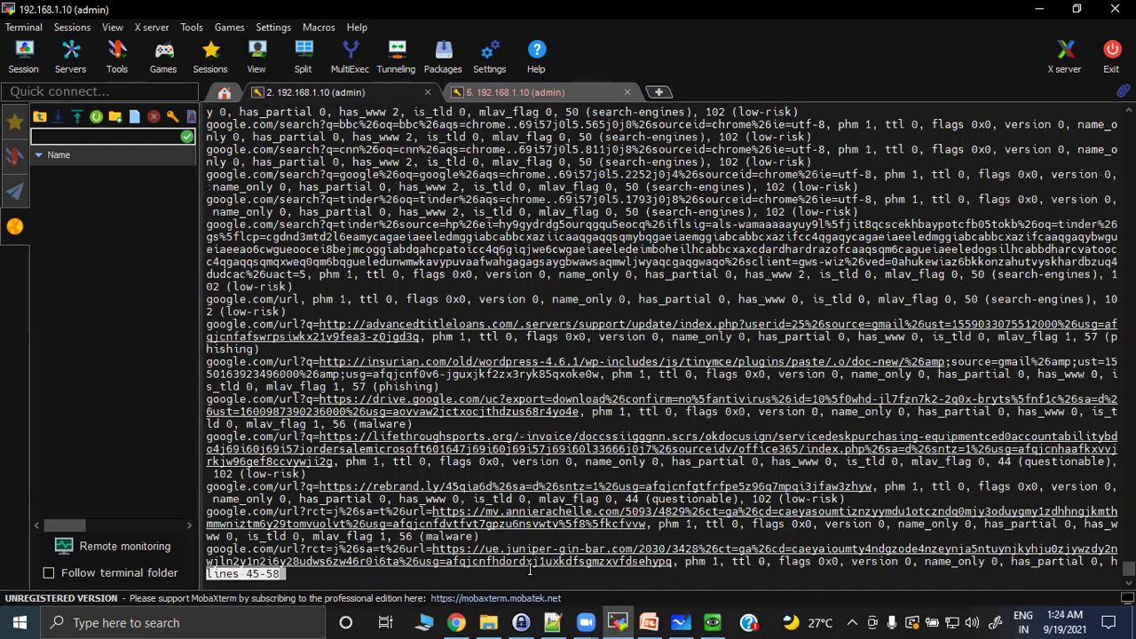
key("space")
key("space")
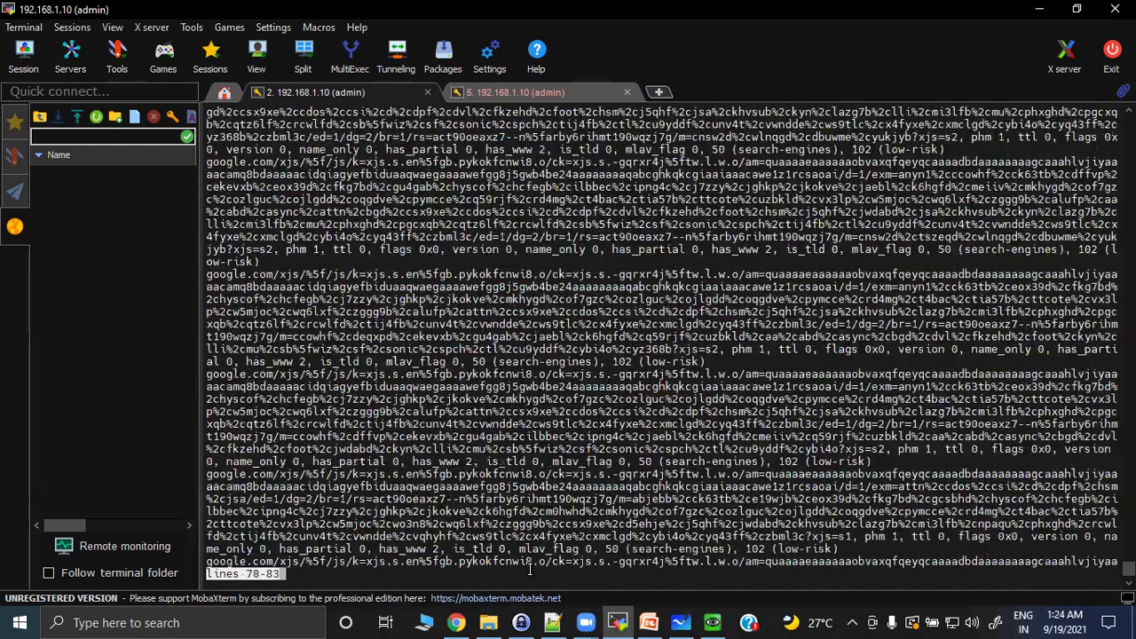
key("space")
key("Return")
key("Return")
key("Return")
key("Return")
key("Return")
key("Return")
key("Return")
key("Return")
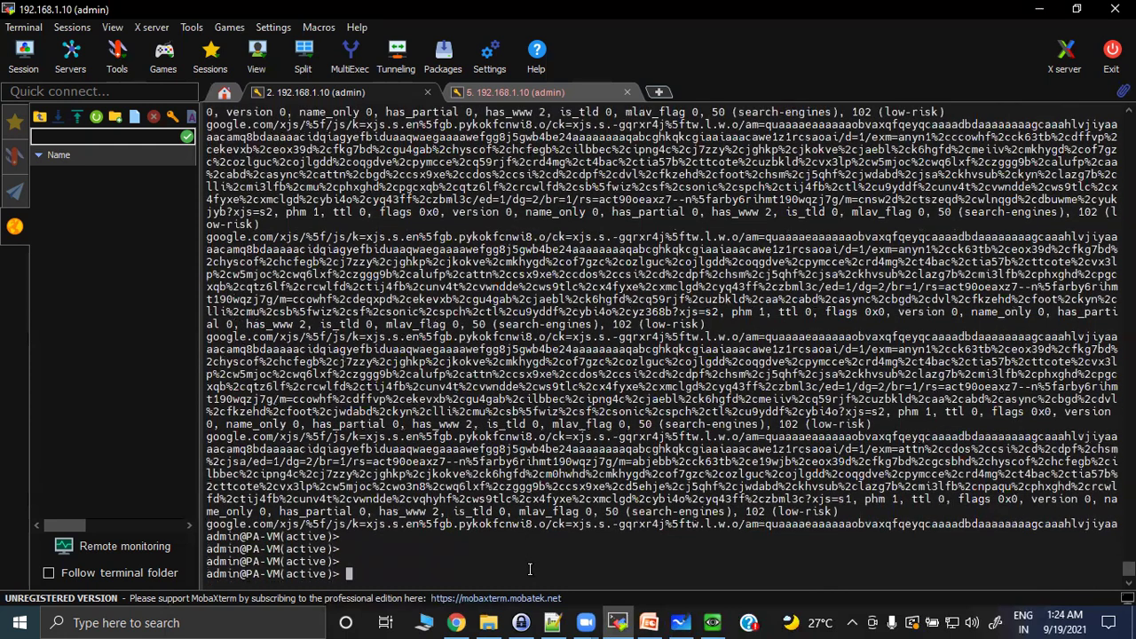
key("Return")
key("Return")
key("Return")
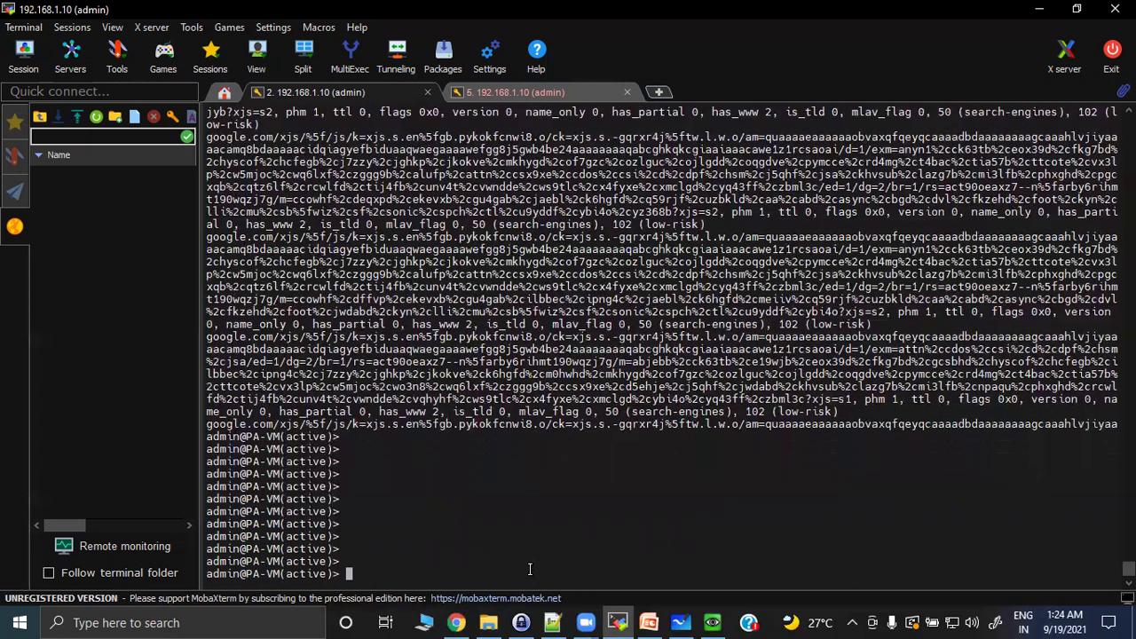
Run clear url-cache url google.com, deleting google.com from the DP cache.
type("clear url-cache url ")
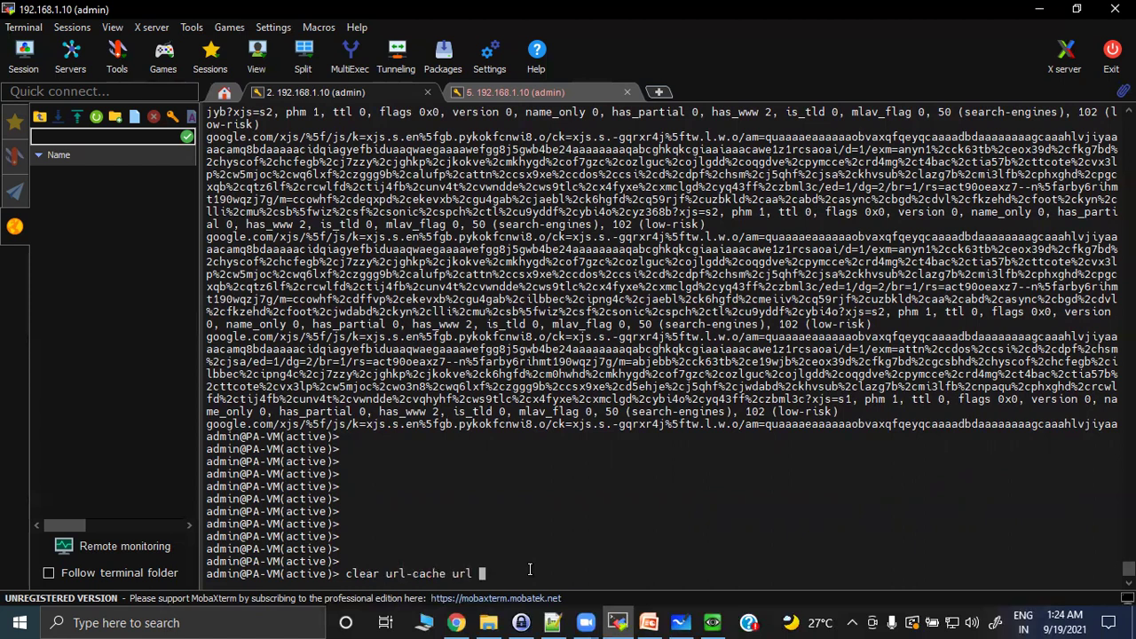
type("google.com")
key("Return")
key("Return")
key("Return")
key("Return")
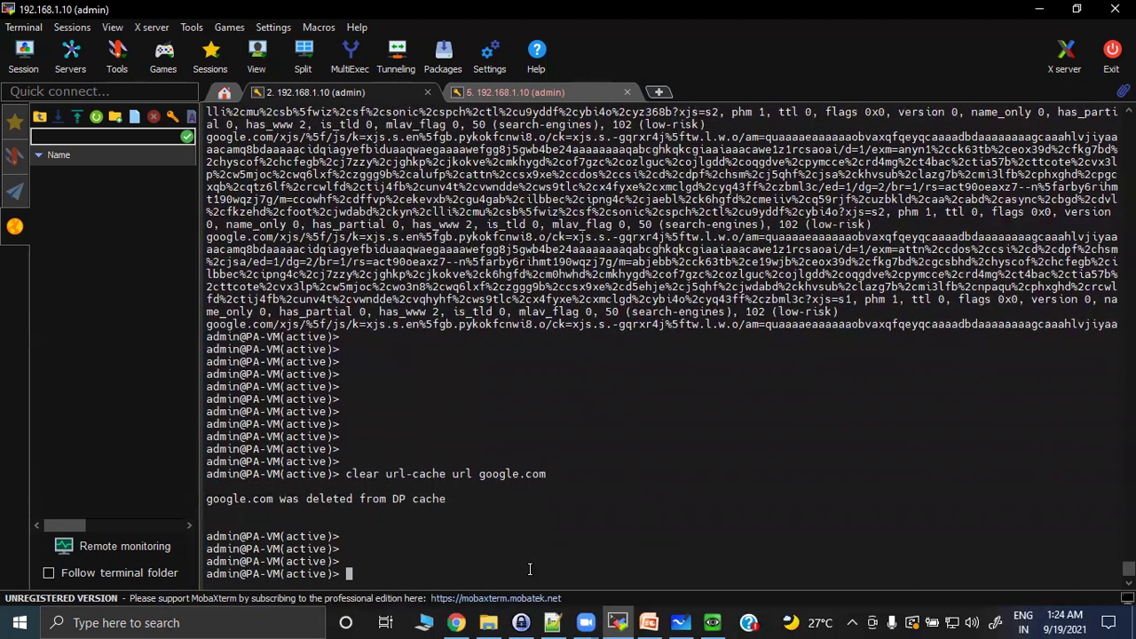
Run show running url google.com, which now reports google.com not-in-url-cache.
type("show running url")
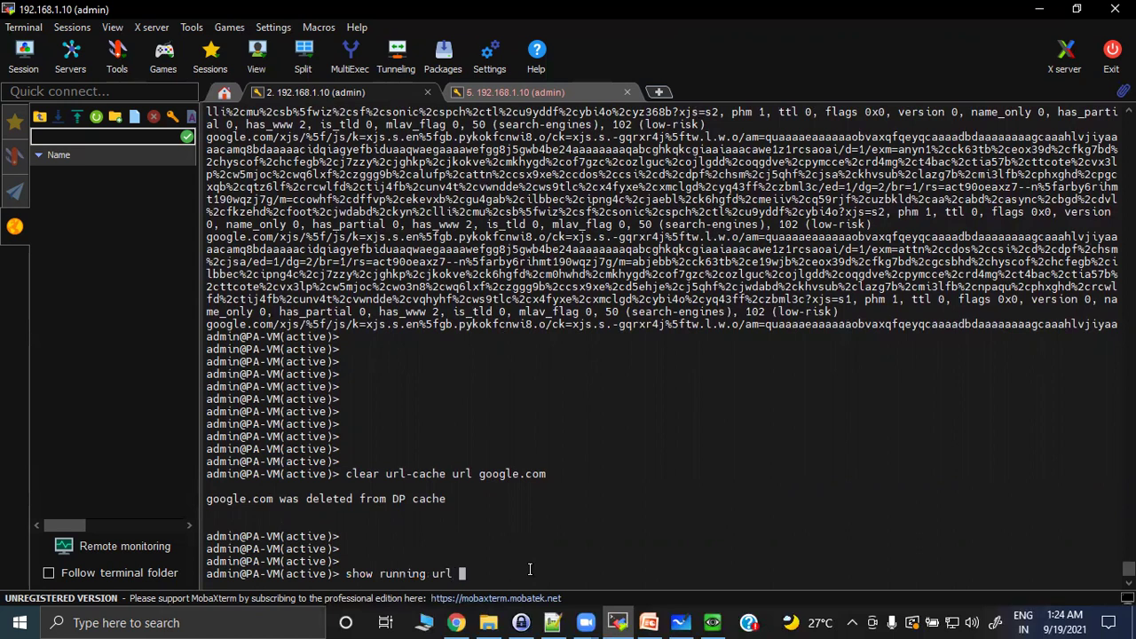
type(" google.com")
key("Return")
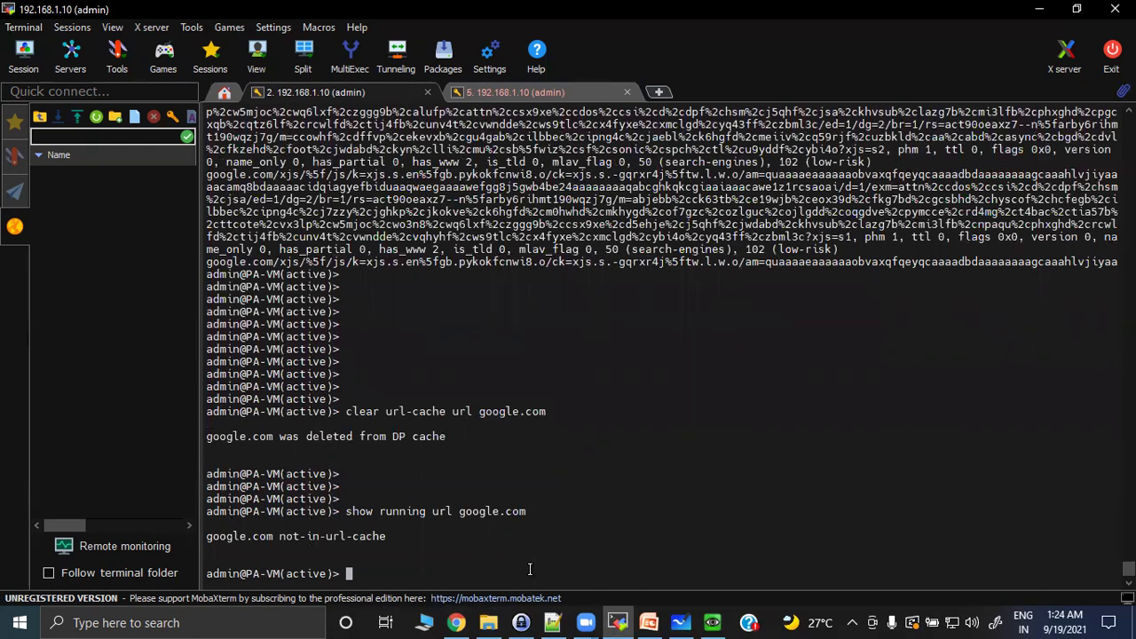
key("alt+Tab")
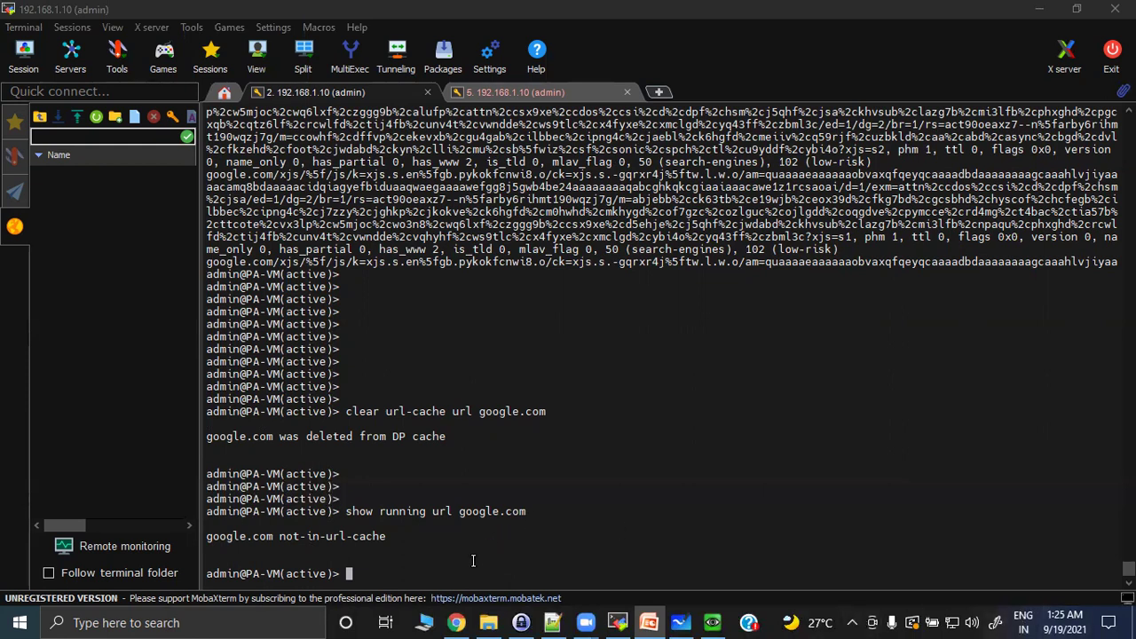
key("Return")
key("Return")
key("Return")
key("Return")
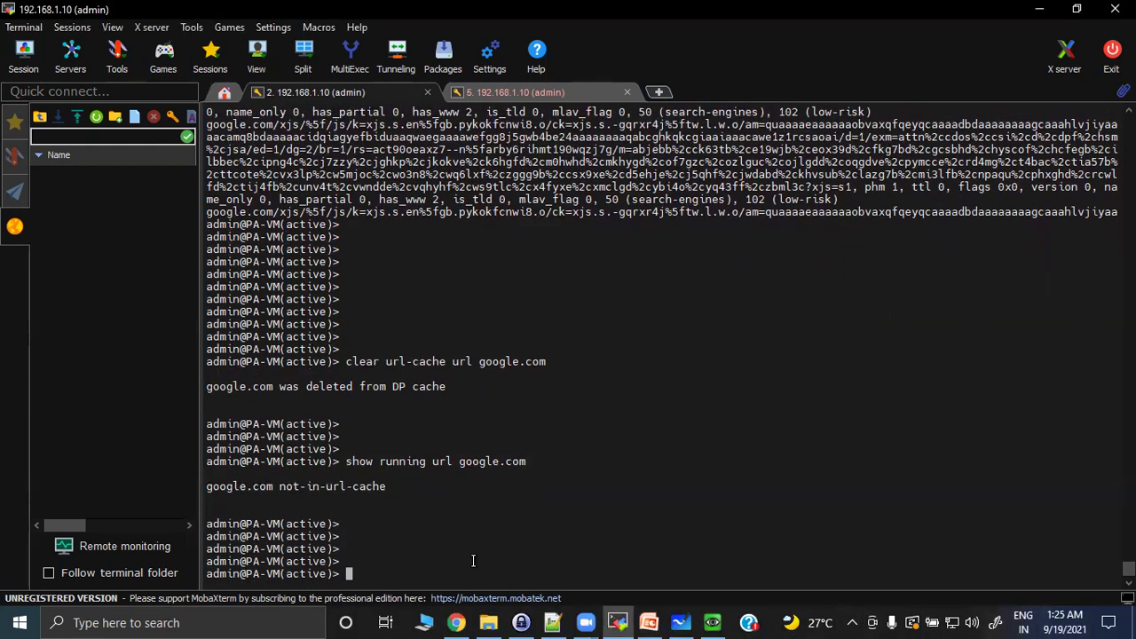
Run 'show counter global filter delta yes | match url' and refresh it six more times.
type("show counter global filter delta yes ")
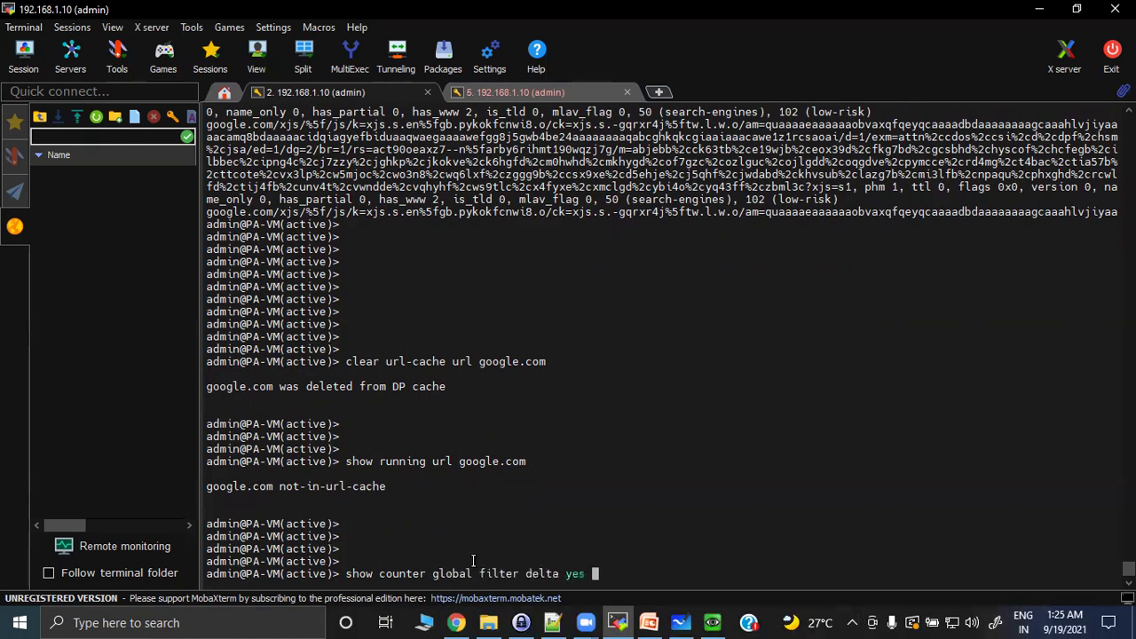
type("| match url")
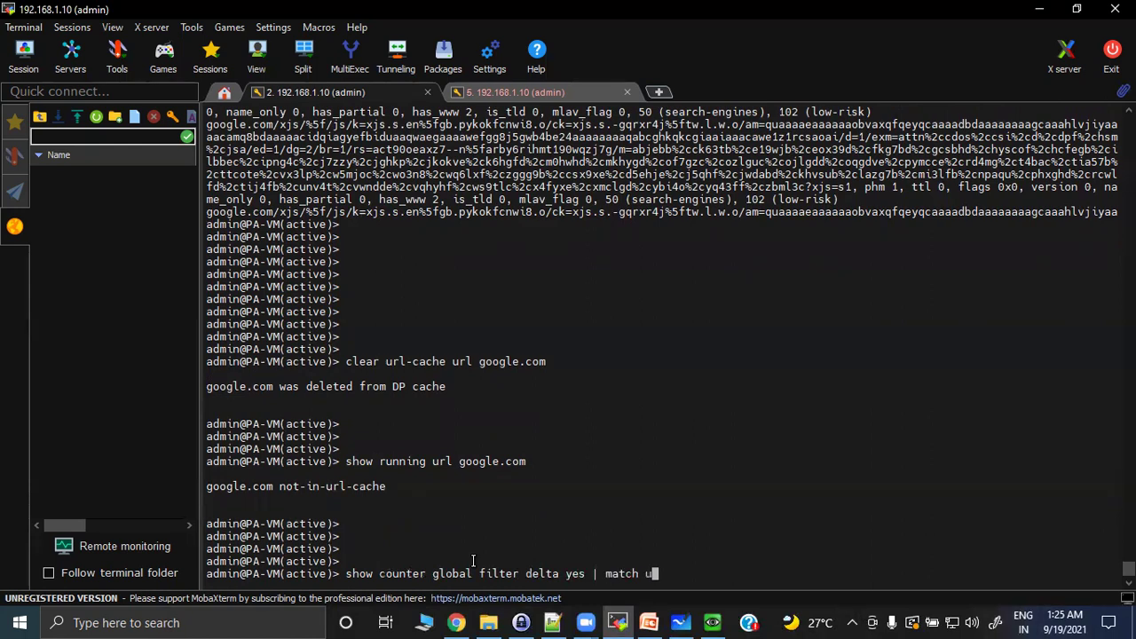
key("Return")
key("Up")
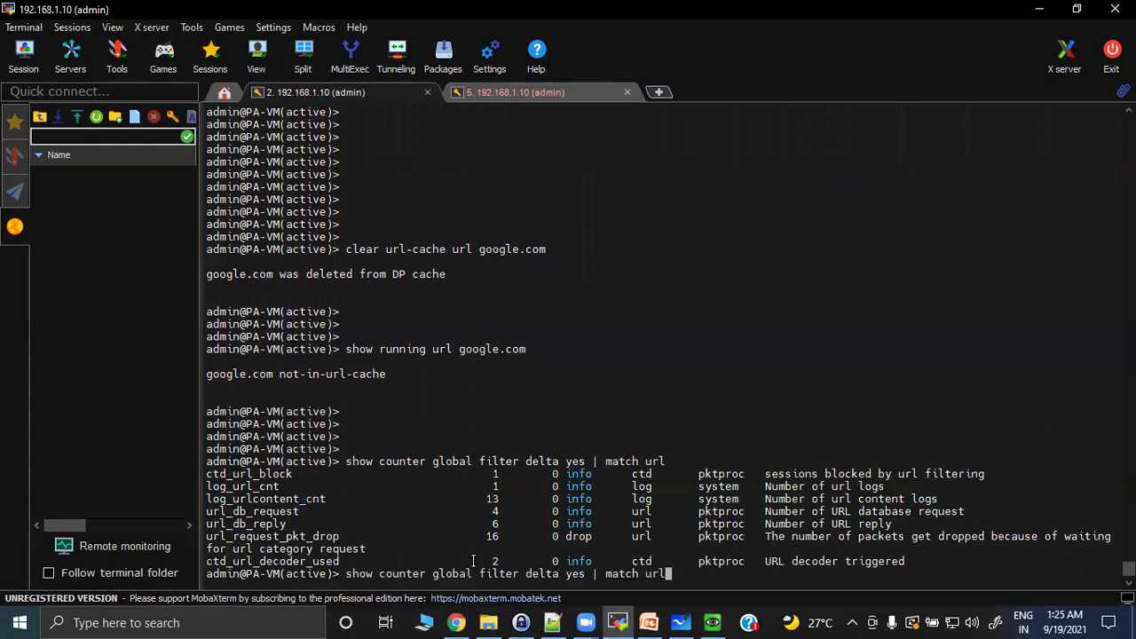
key("Return")
key("Up")
key("Return")
key("Up")
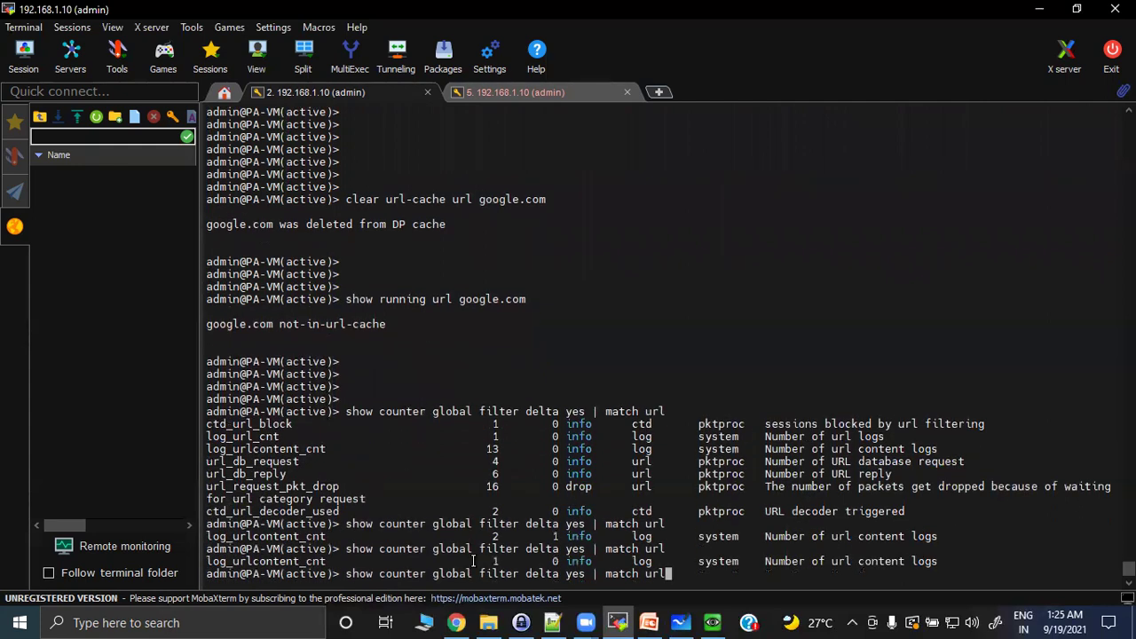
key("Return")
key("Up")
key("Return")
key("Up")
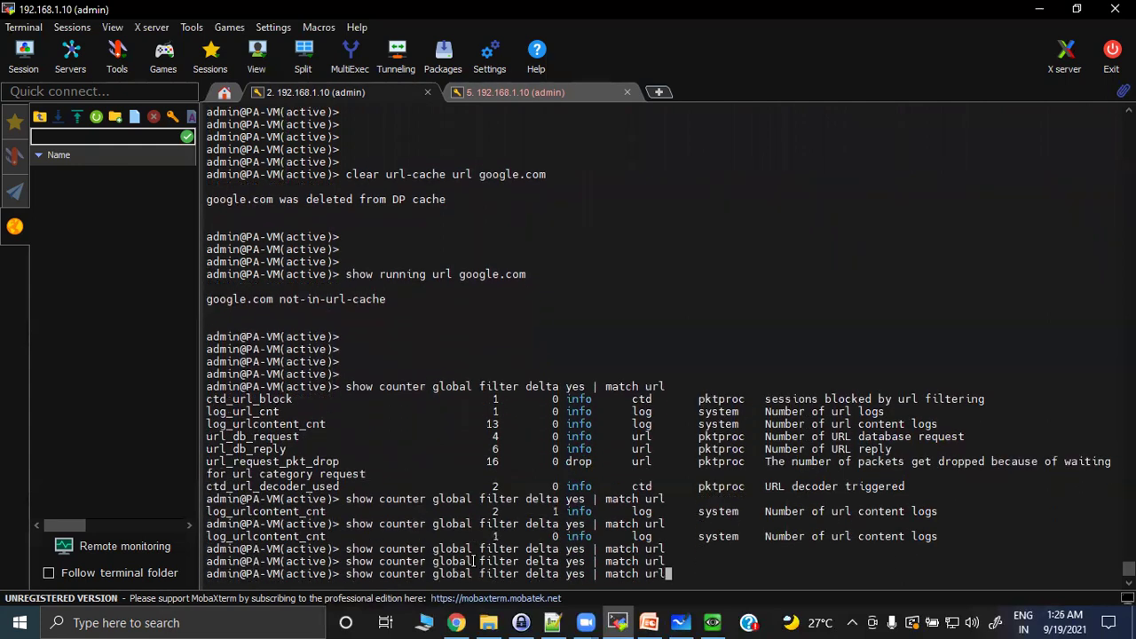
key("Return")
key("Up")
key("Return")
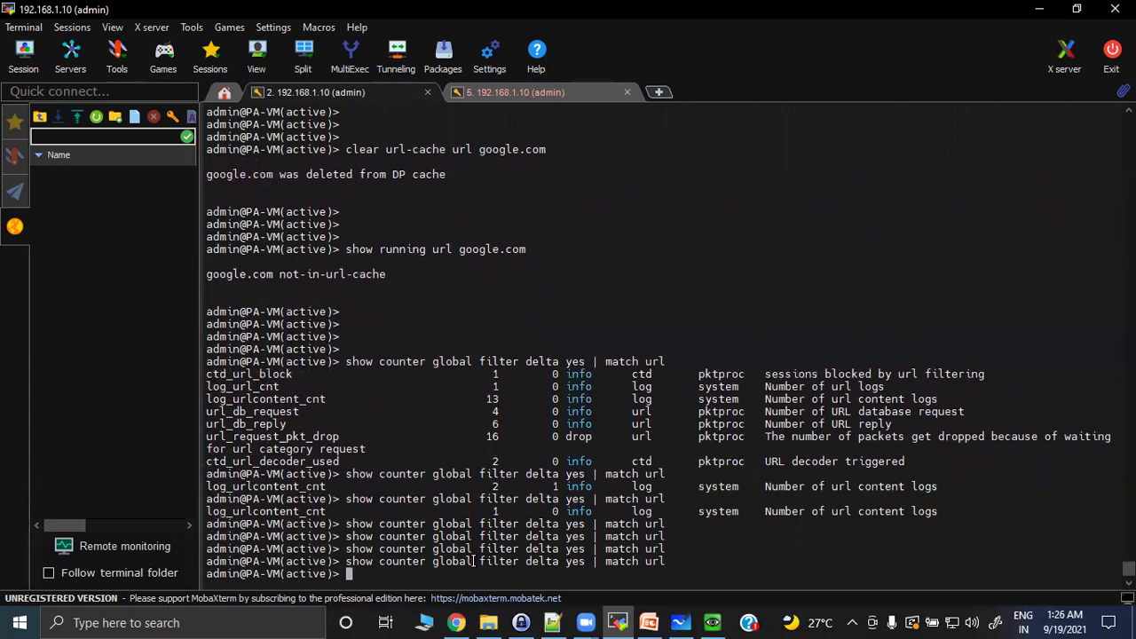
Bring up the Windows VM and sign in with the account password.
left_click(712, 622)
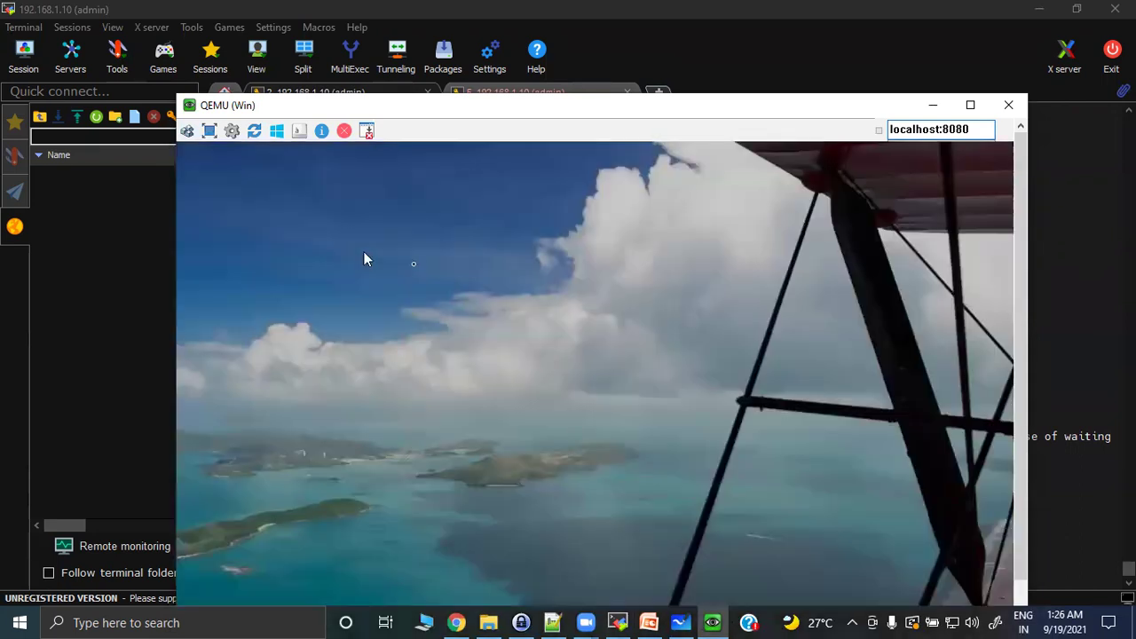
left_click(536, 299)
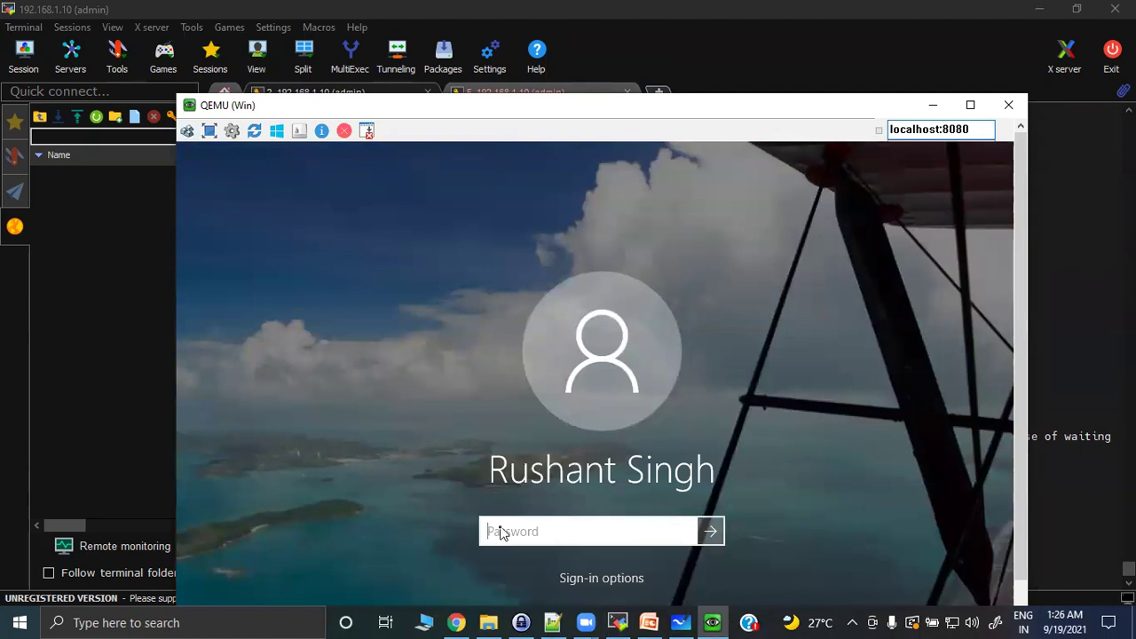
type("***********")
key("Return")
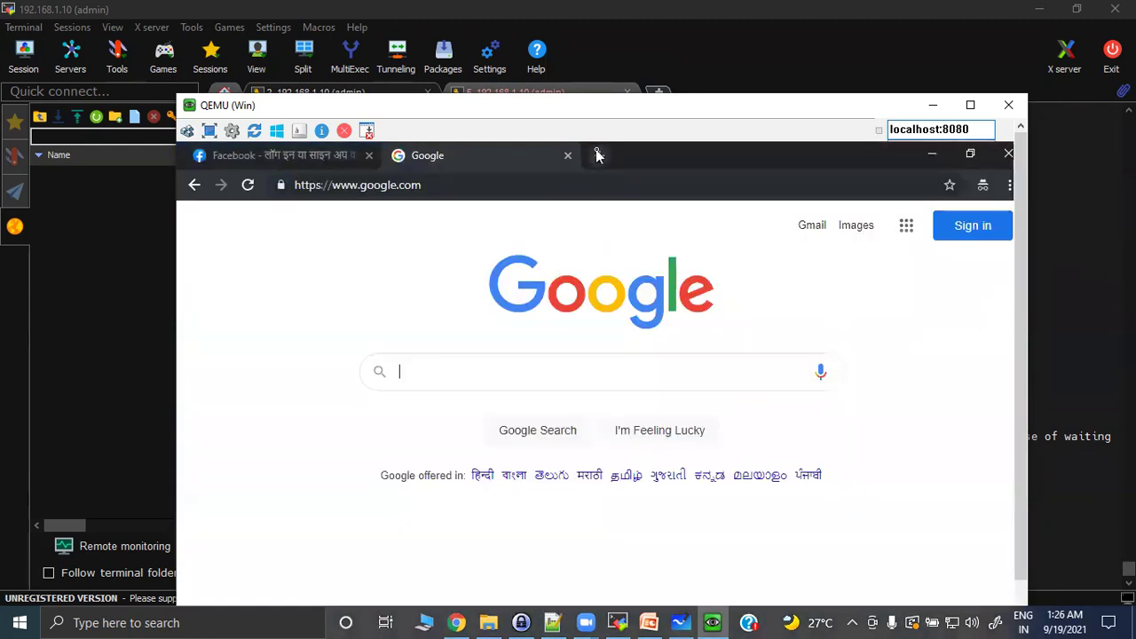
left_click(597, 155)
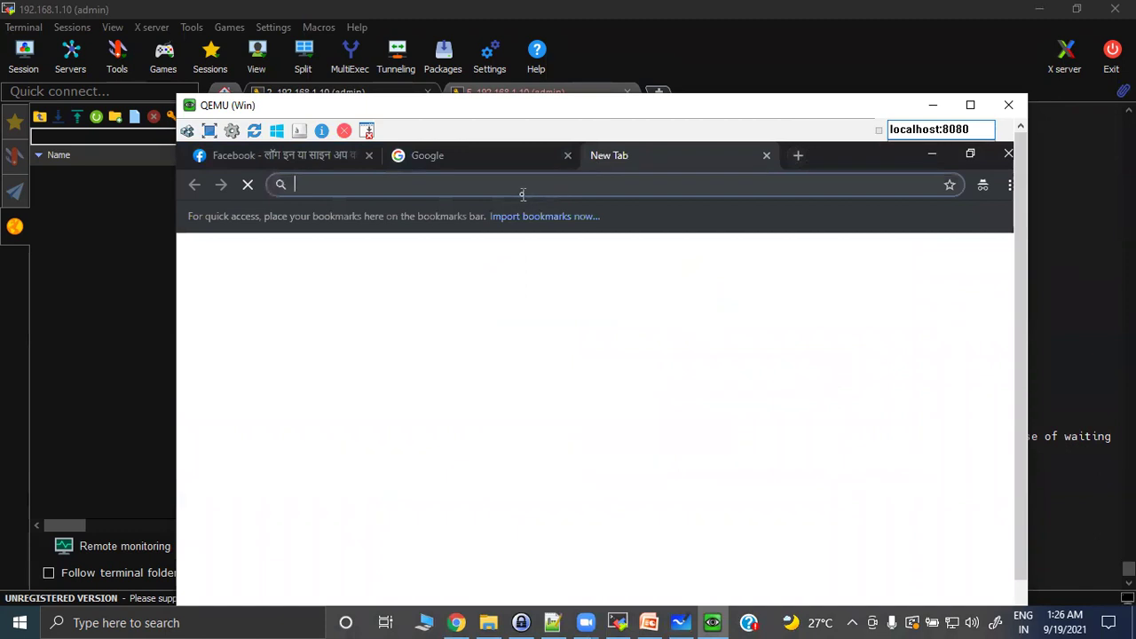
type("https://")
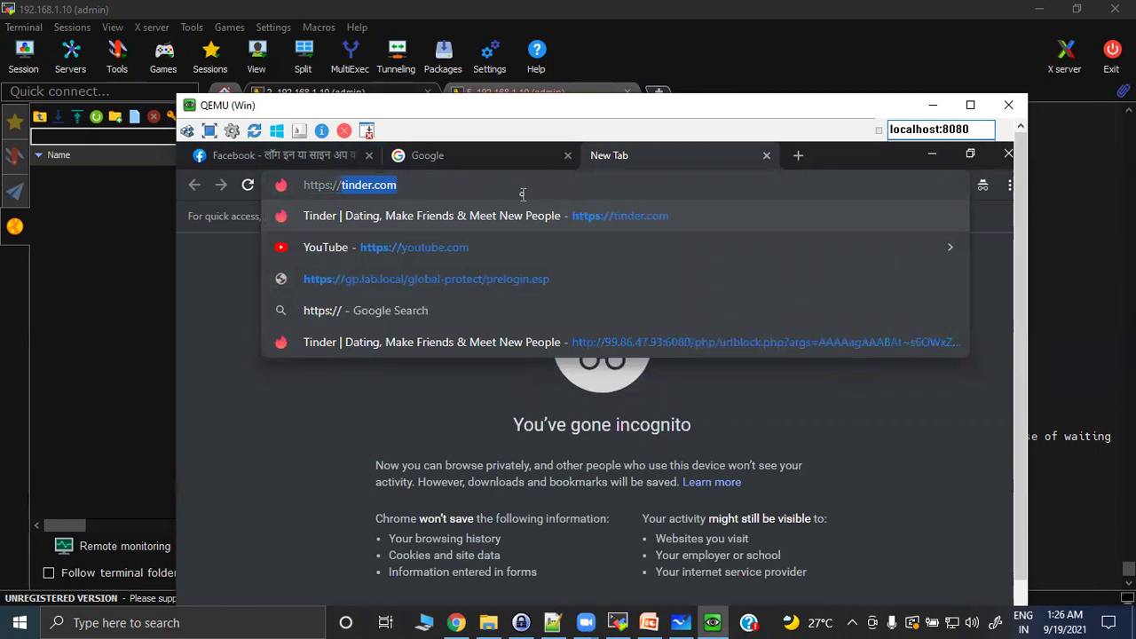
type("wikipedia.com")
key("Return")
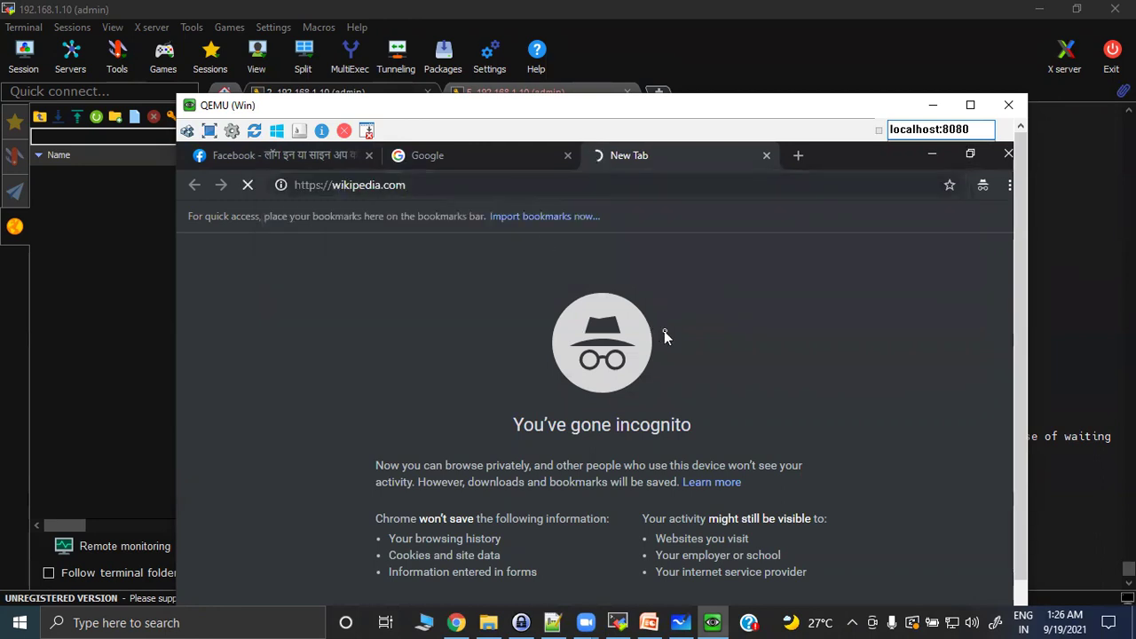
left_click(437, 185)
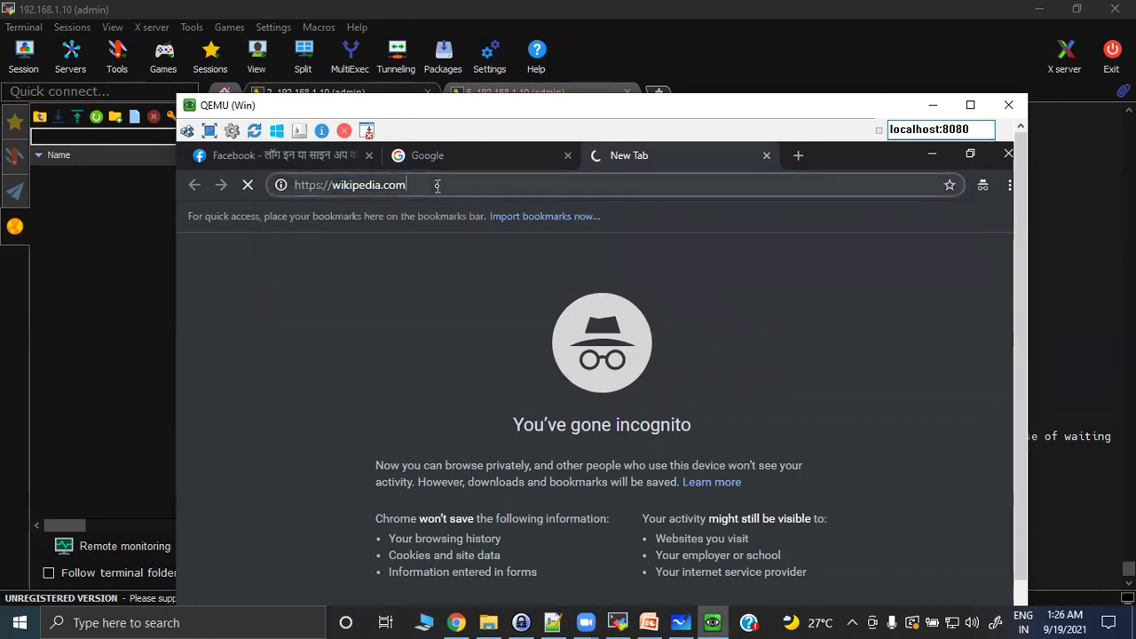
key("BackSpace")
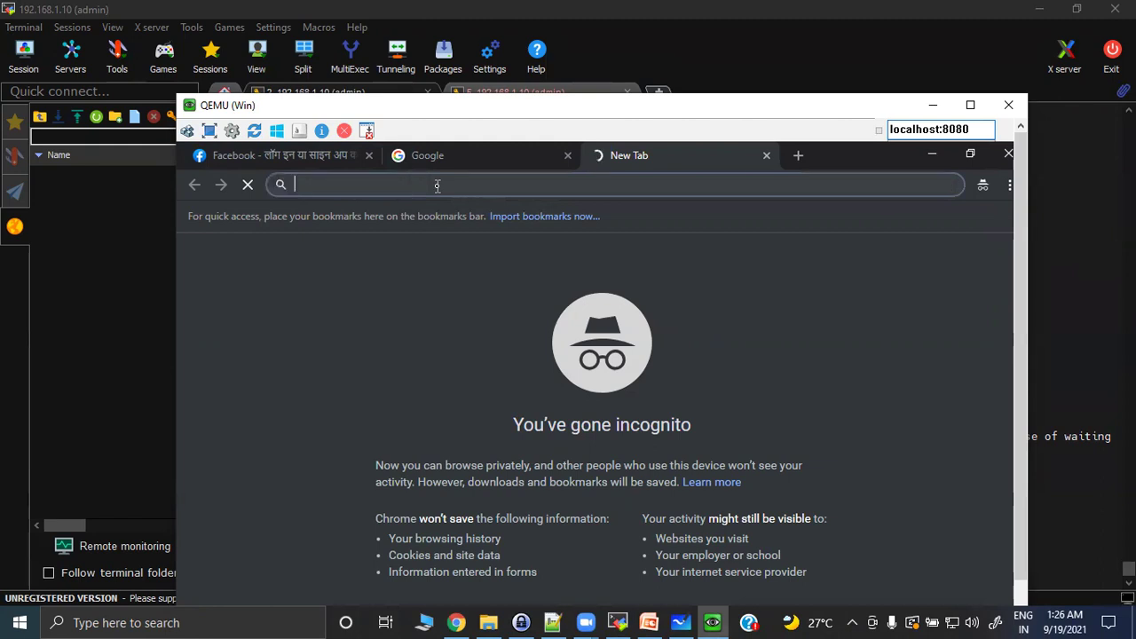
type("go")
key("Return")
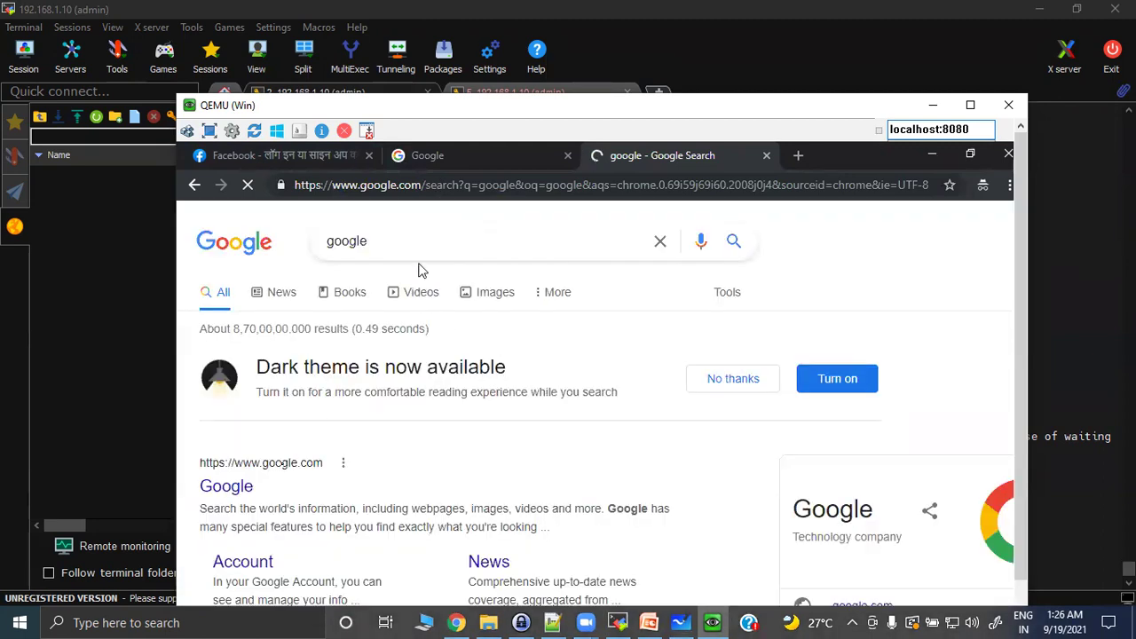
Open Google, search for wikipedia, open the Wikipedia site, then return to the terminal.
left_click(238, 490)
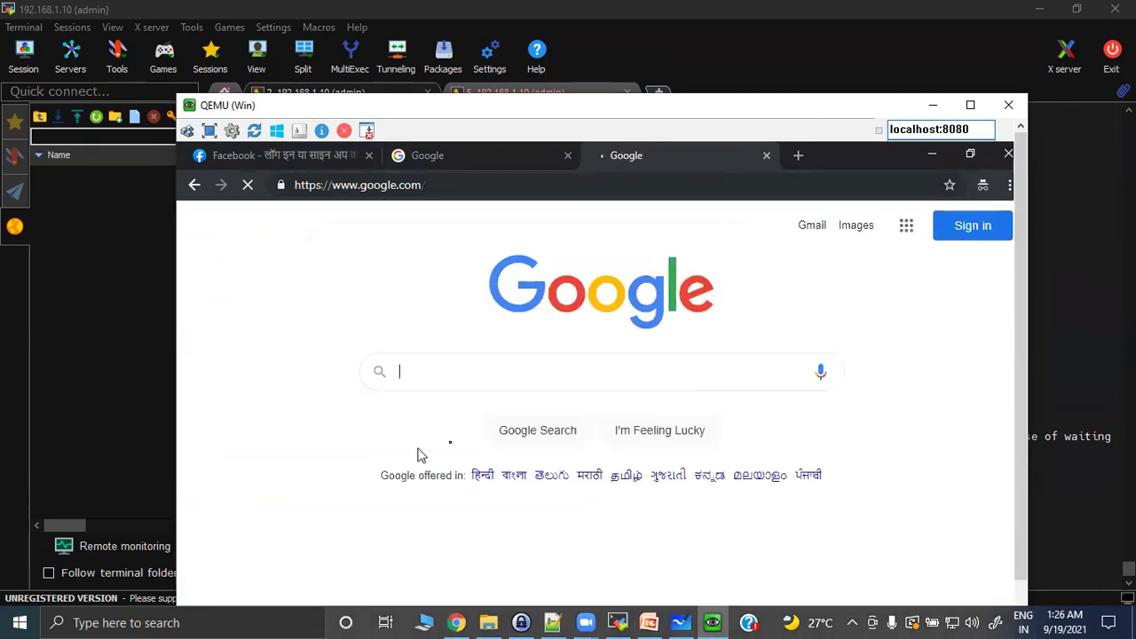
type("w")
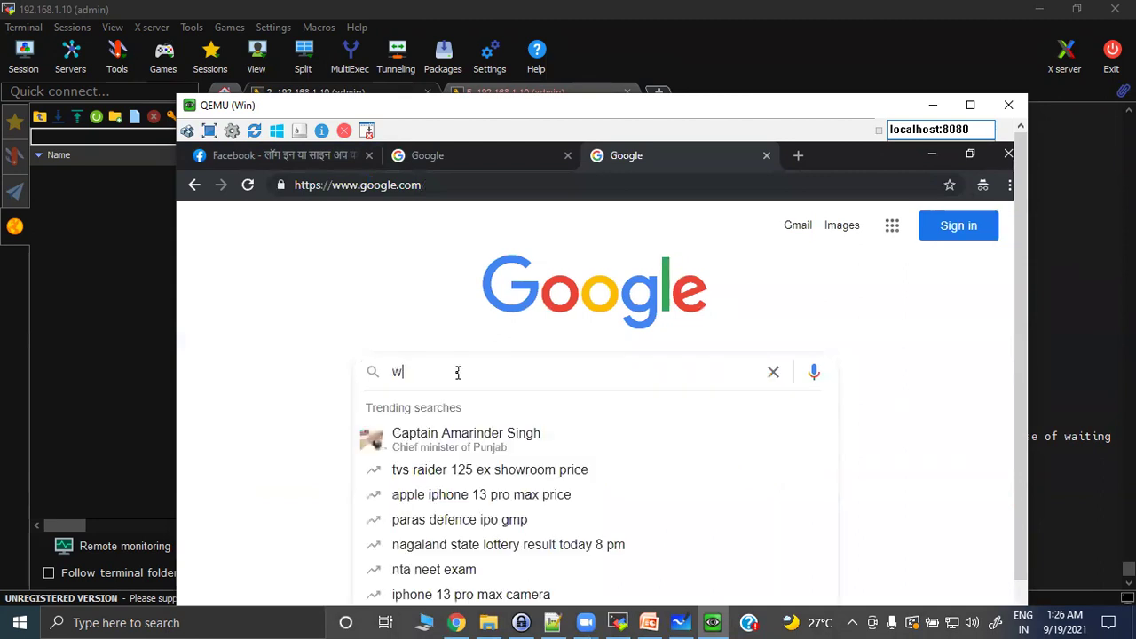
type("ikipedia")
key("Return")
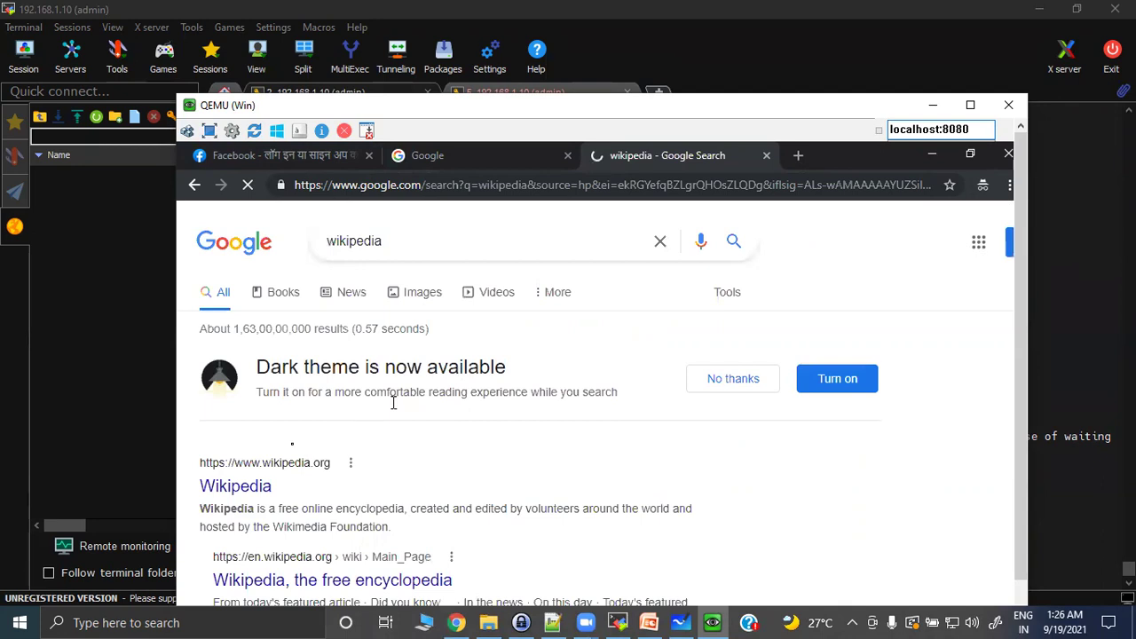
left_click(232, 488)
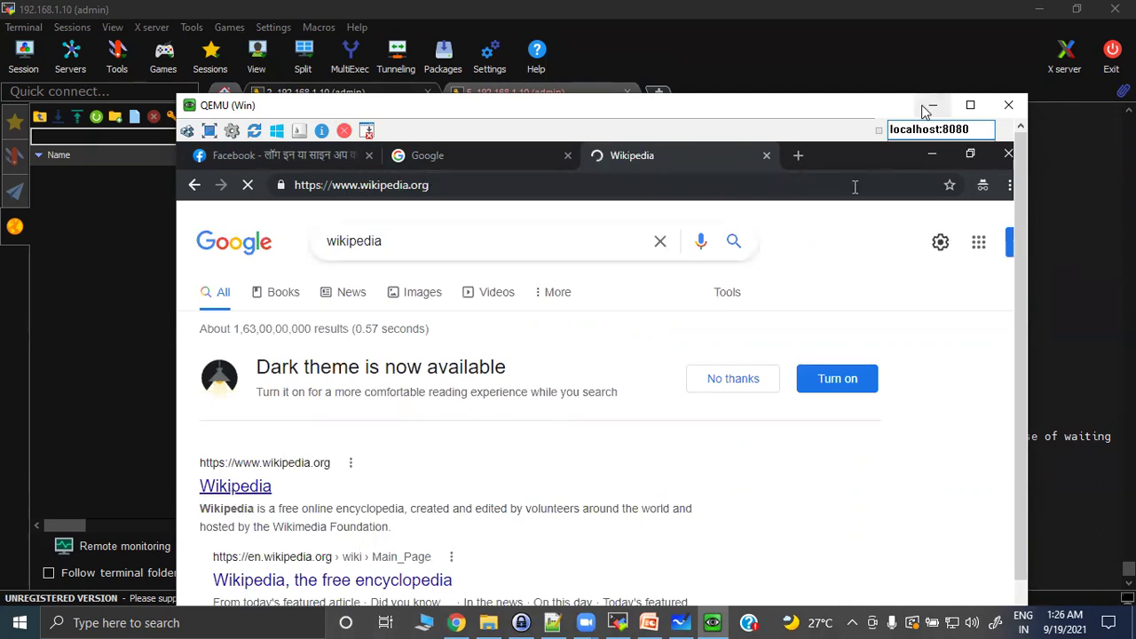
left_click(925, 107)
key("Up")
key("Return")
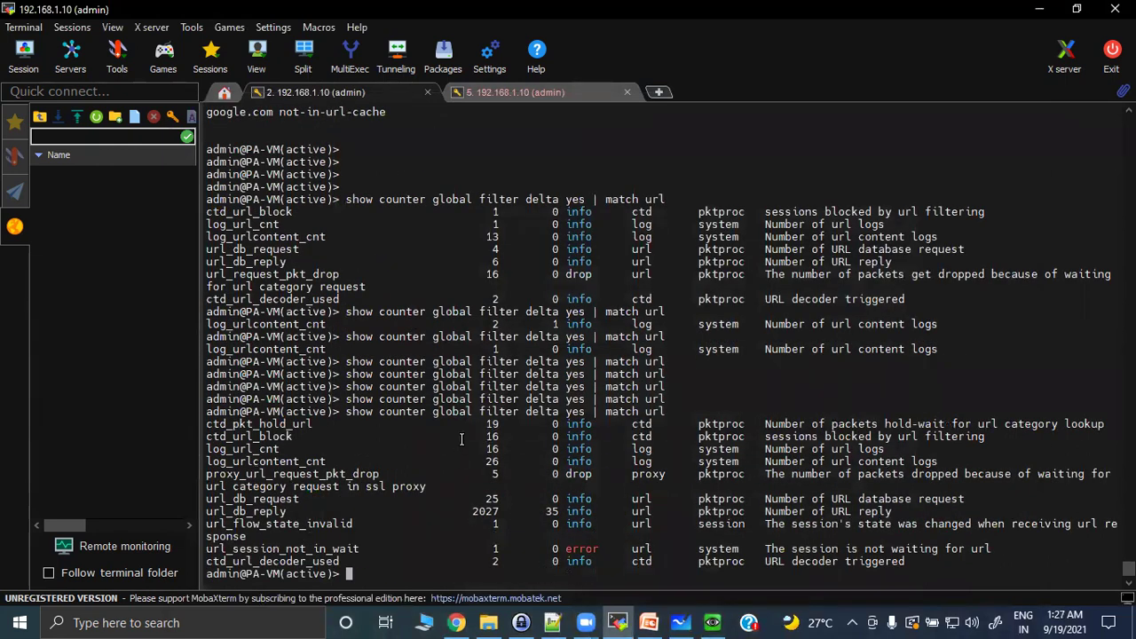
double_click(222, 424)
left_click_drag(220, 436, 1032, 430)
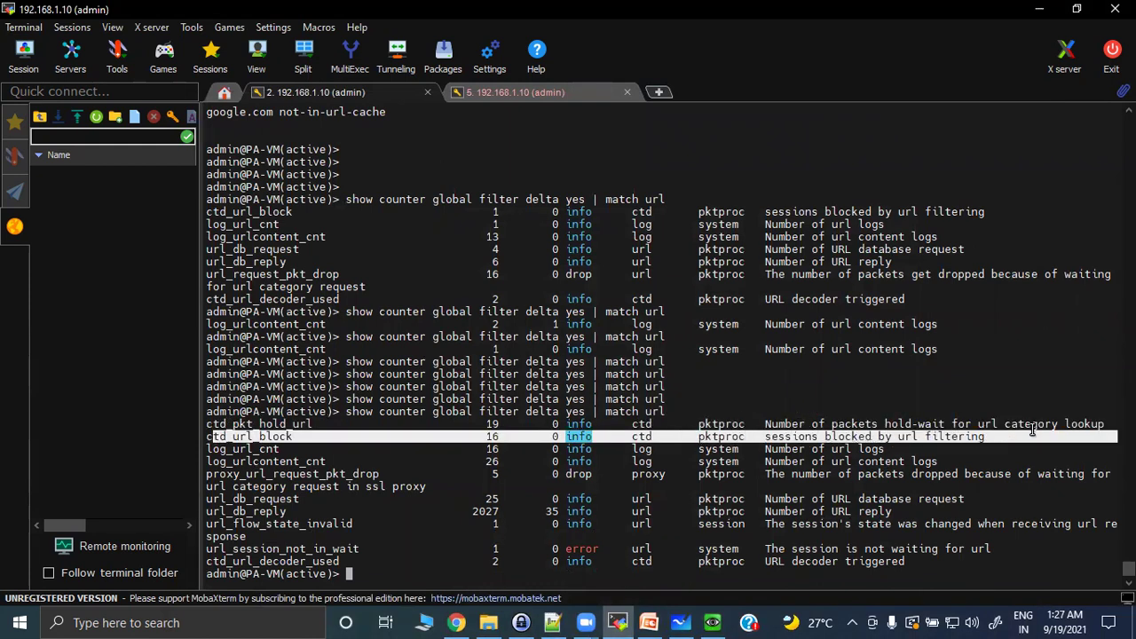
left_click_drag(214, 448, 920, 449)
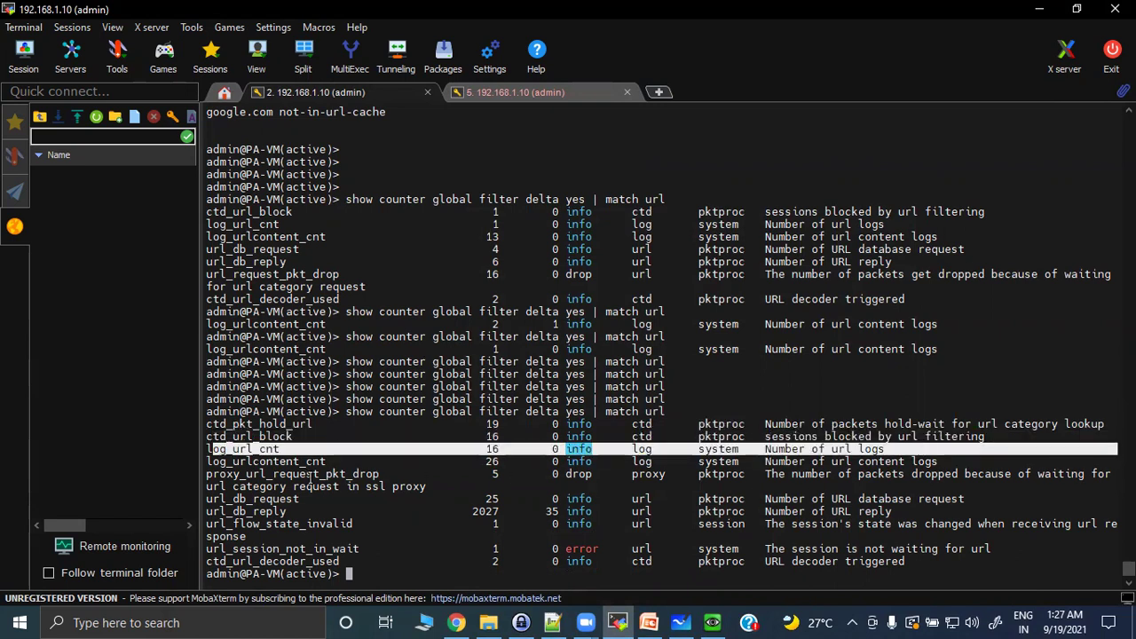
left_click_drag(229, 461, 951, 461)
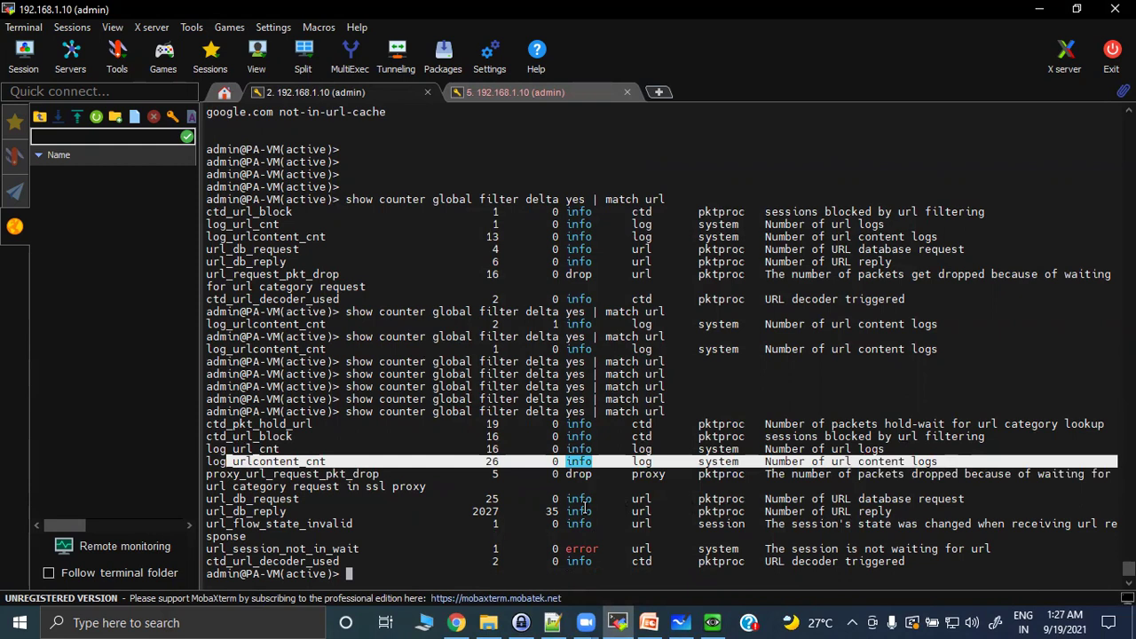
left_click_drag(242, 477, 1045, 487)
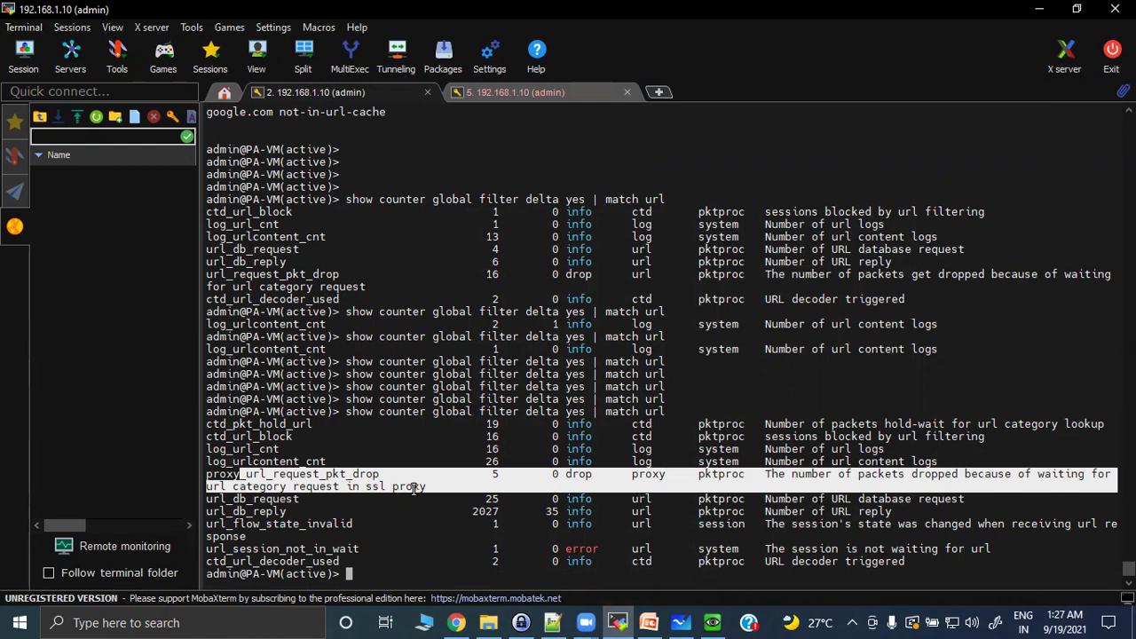
left_click_drag(207, 500, 985, 503)
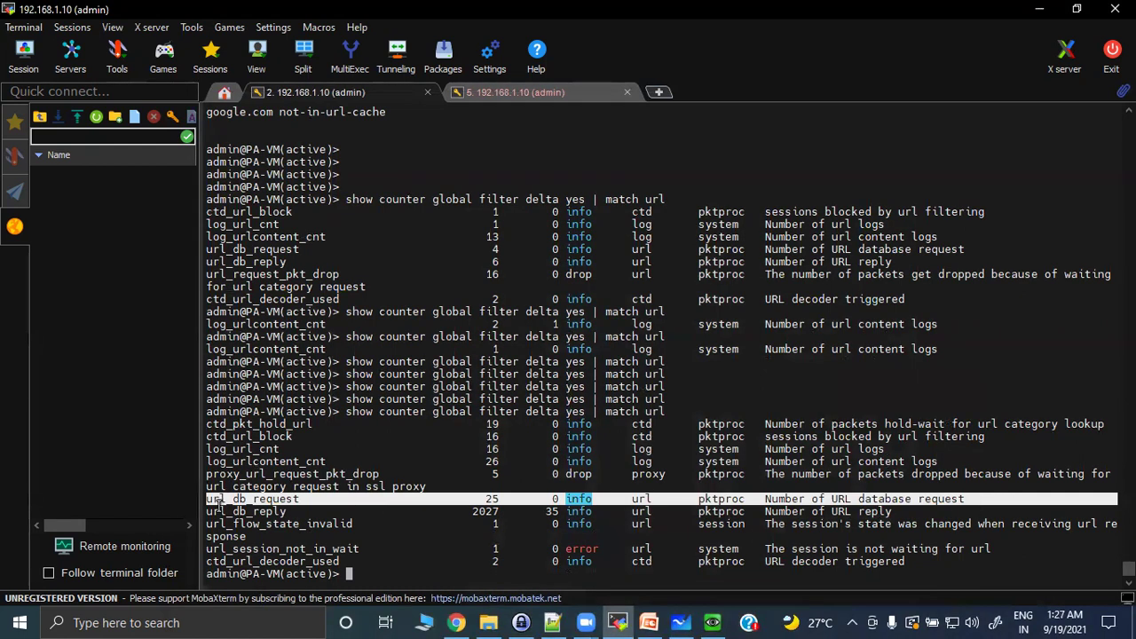
left_click_drag(208, 511, 923, 512)
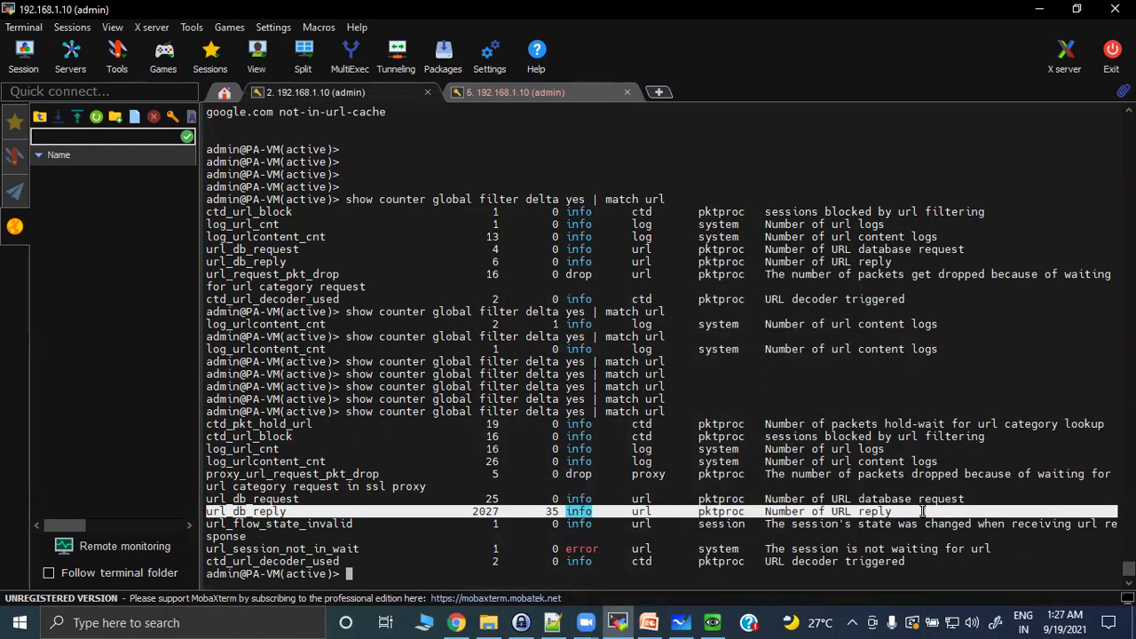
left_click_drag(207, 523, 934, 538)
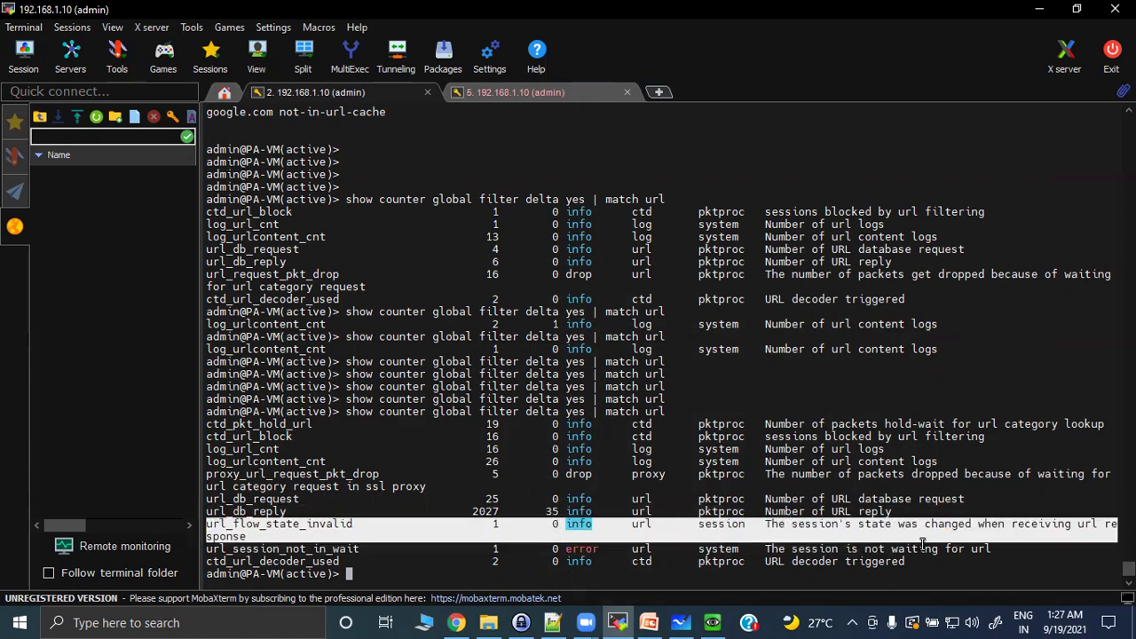
left_click(209, 549)
left_click_drag(208, 548, 1016, 544)
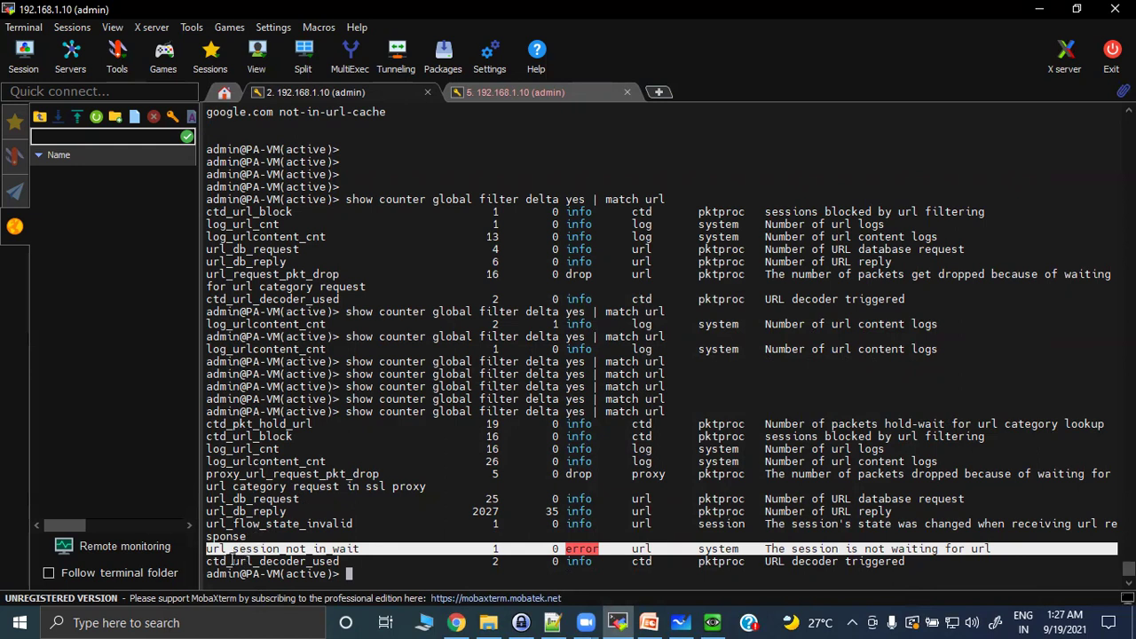
left_click_drag(208, 561, 967, 567)
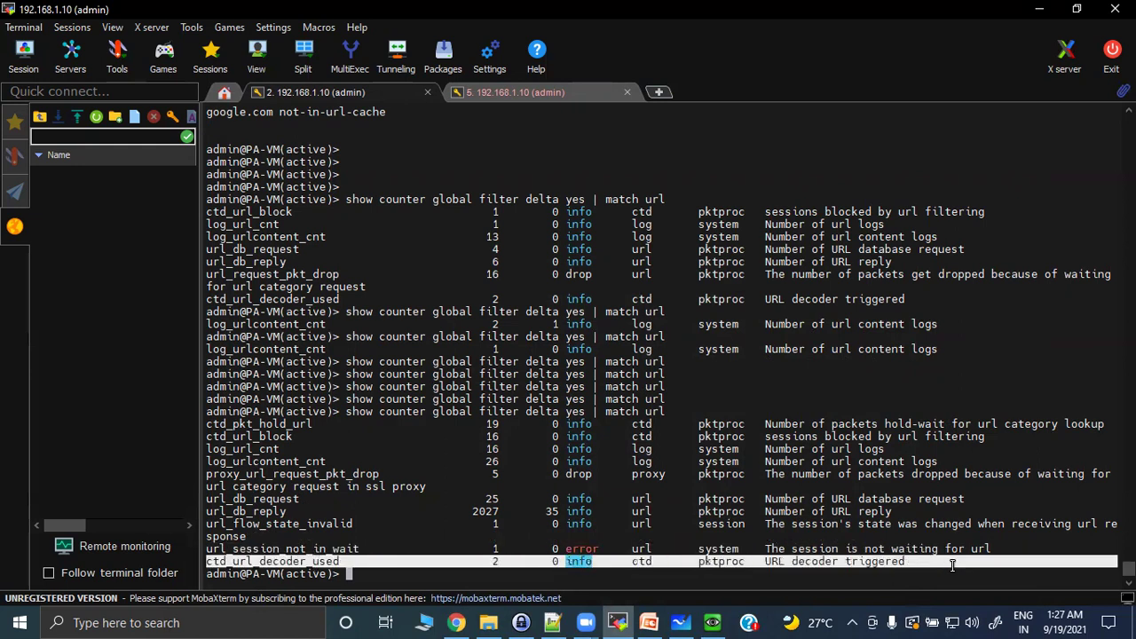
left_click(473, 573)
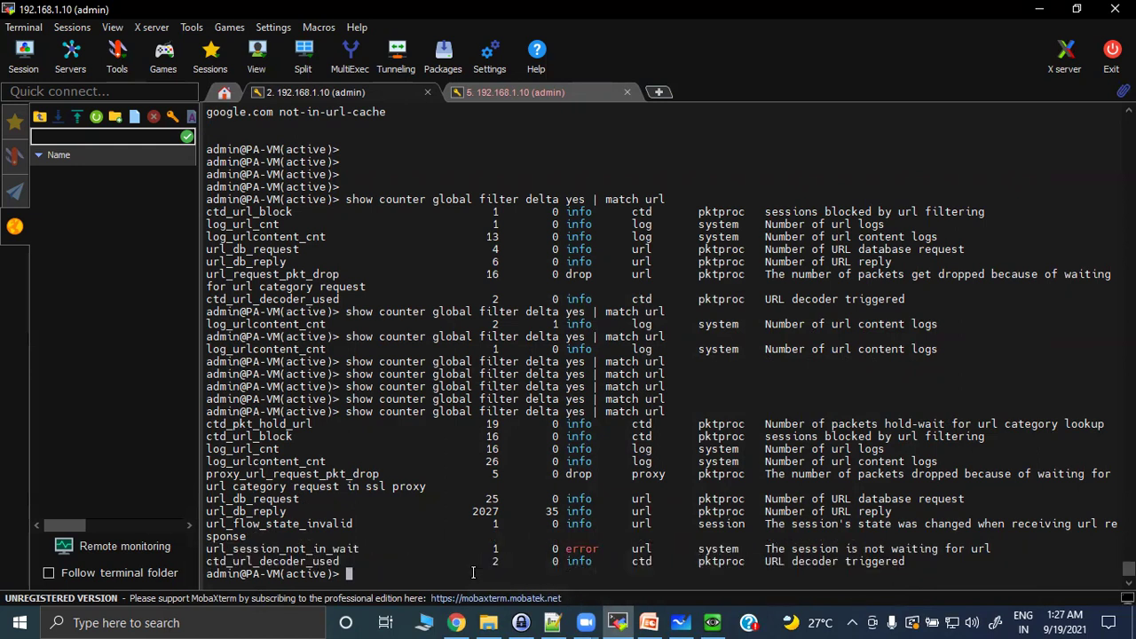
key("Return")
key("Return")
key("Return")
key("Return")
key("Return")
key("Return")
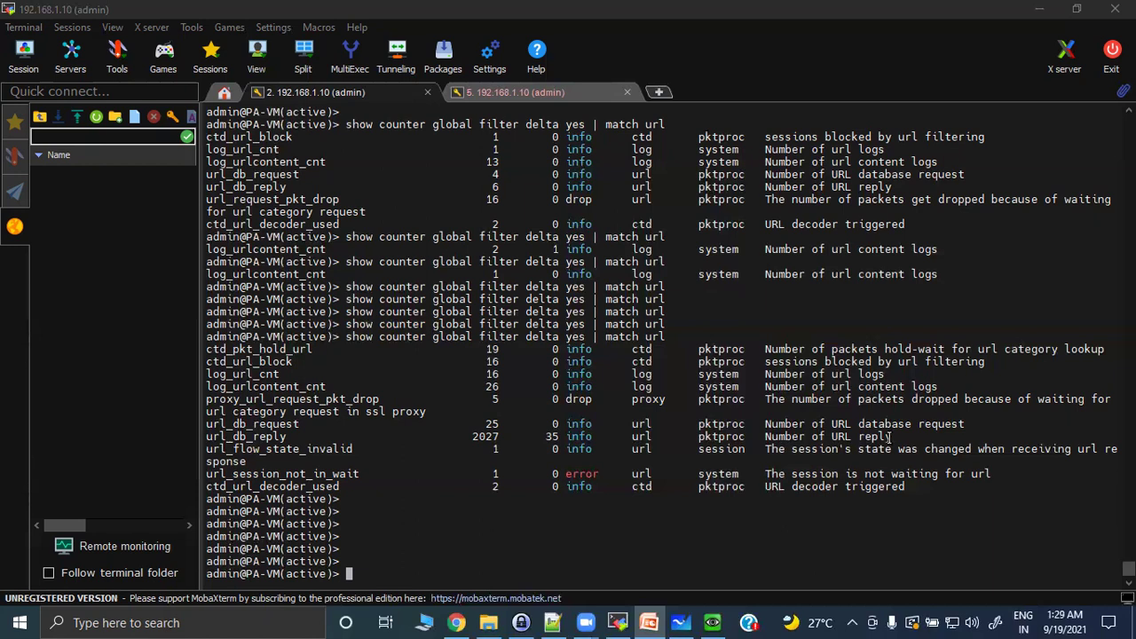
In a new Chrome tab, load urlfiltering.paloaltonetworks.com/testASite; it returns Not Found.
left_click(456, 622)
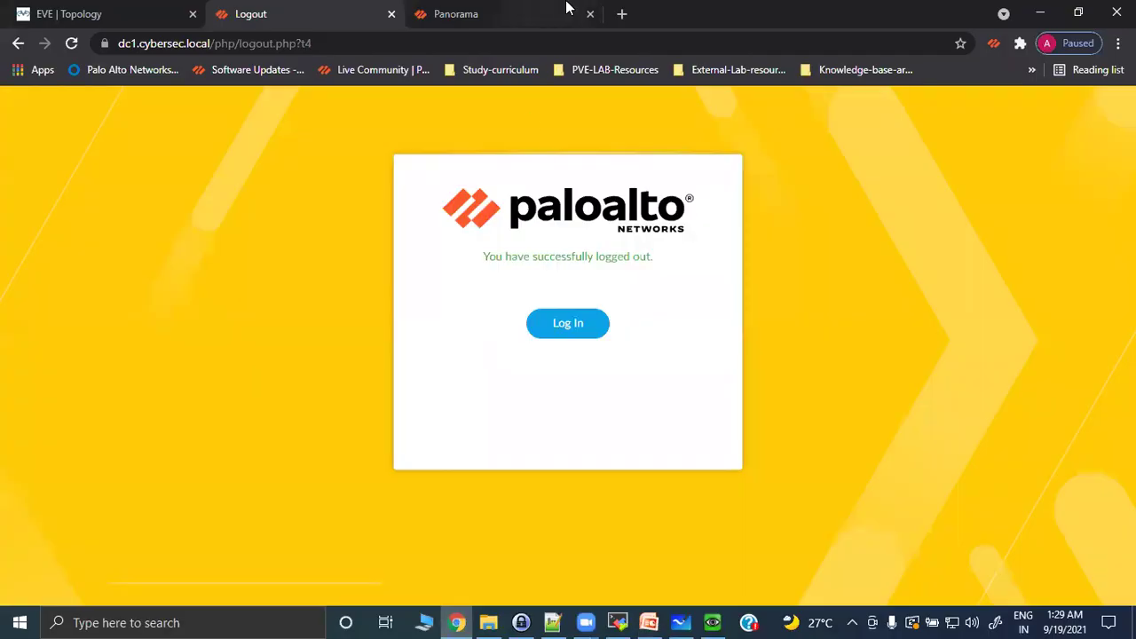
left_click(622, 13)
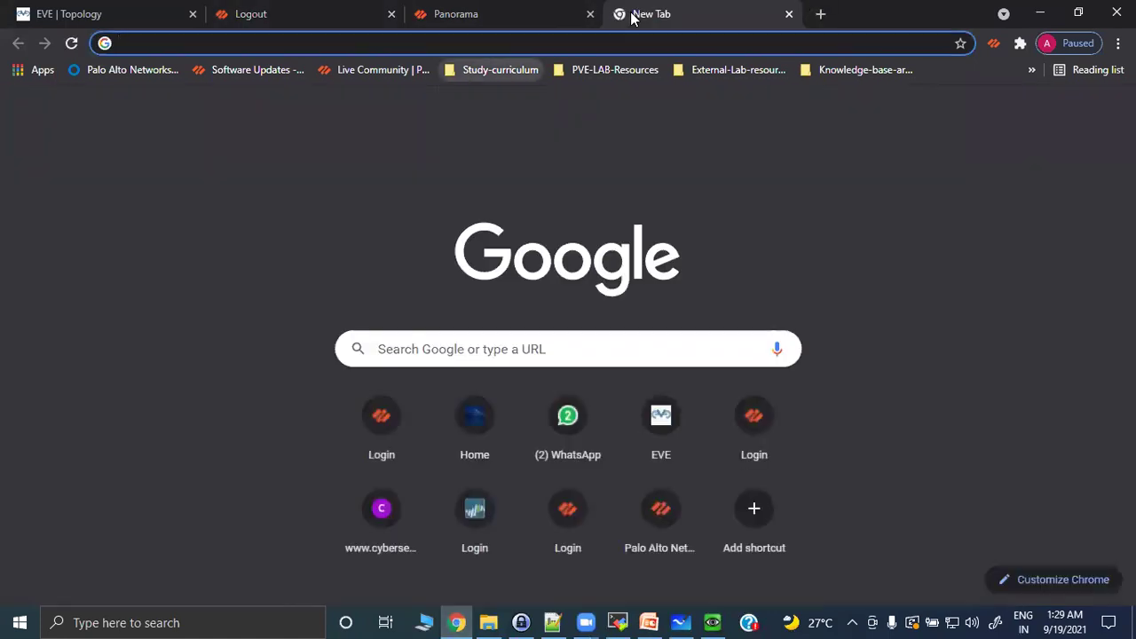
type("http")
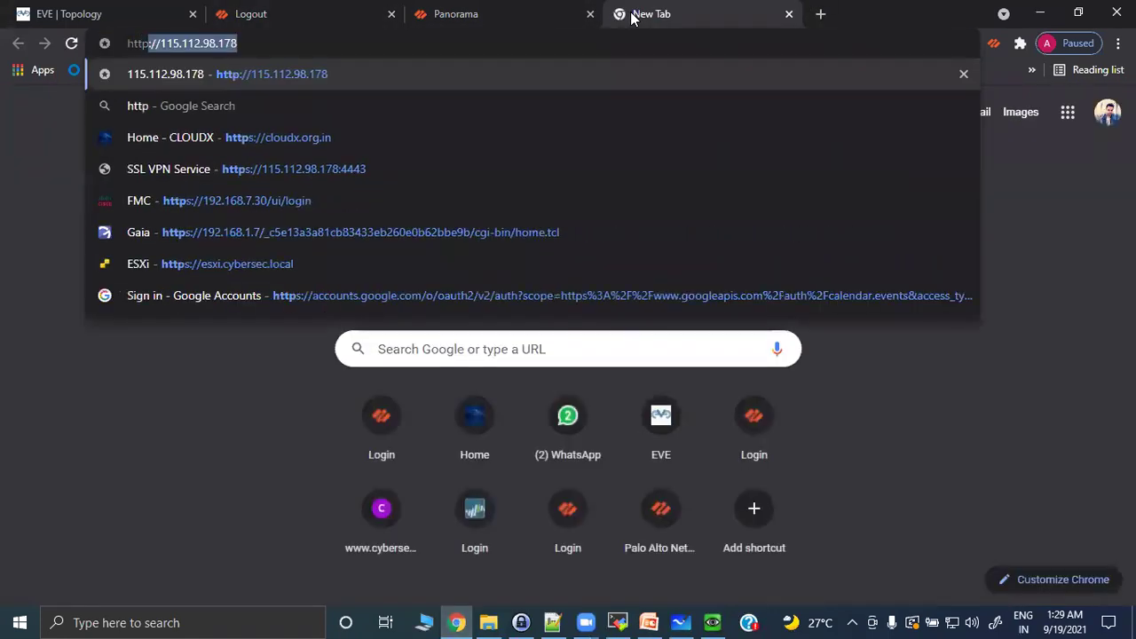
type("://")
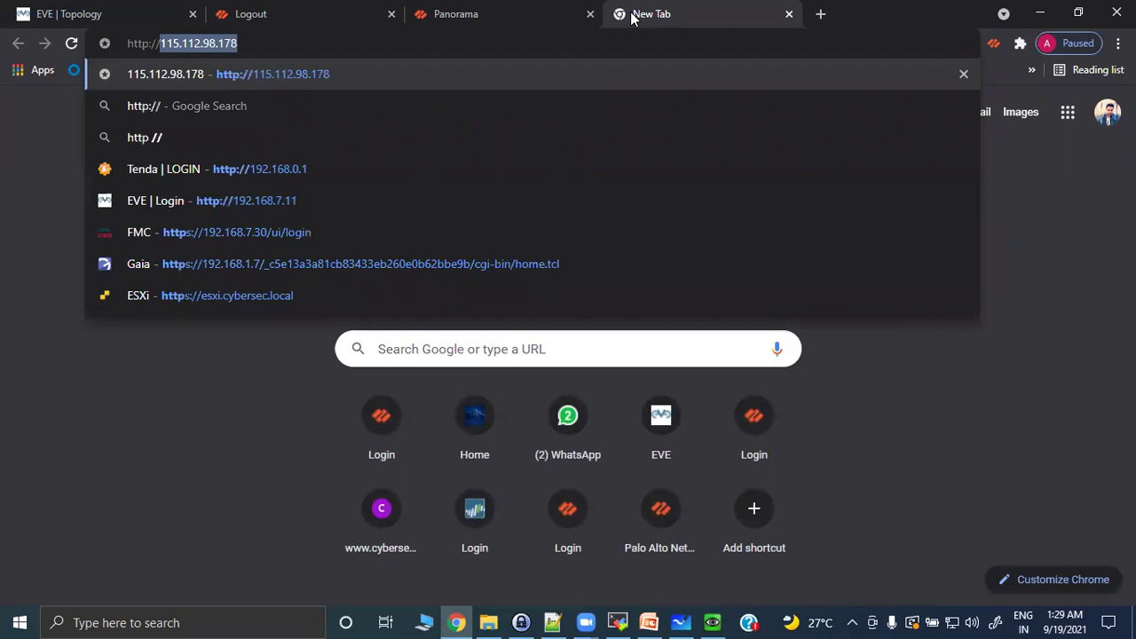
type("url")
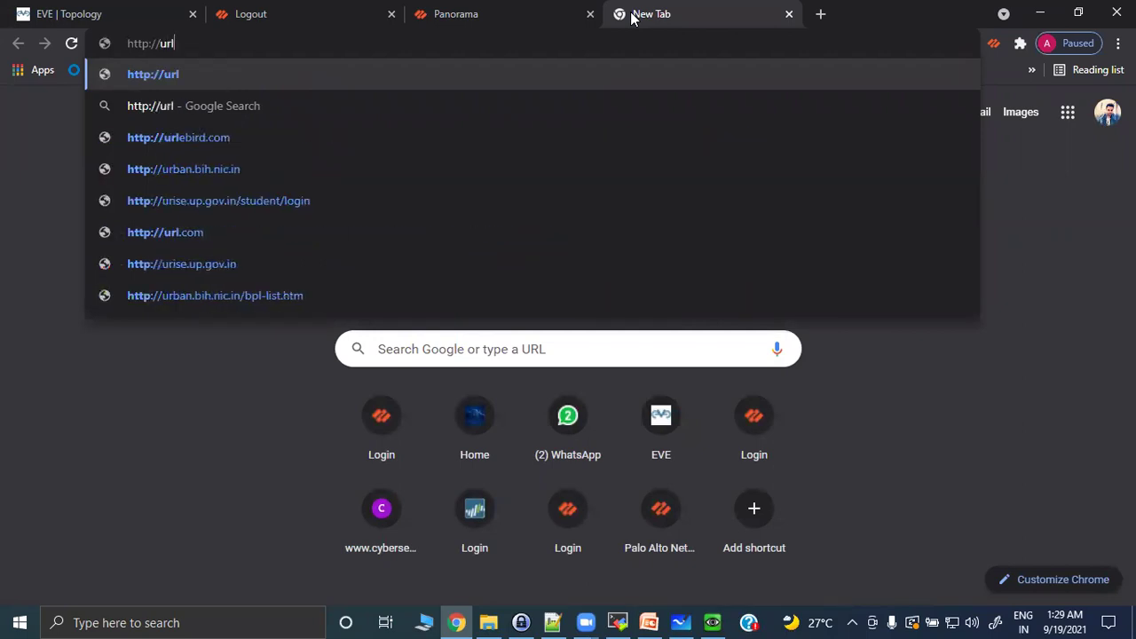
type("filterin")
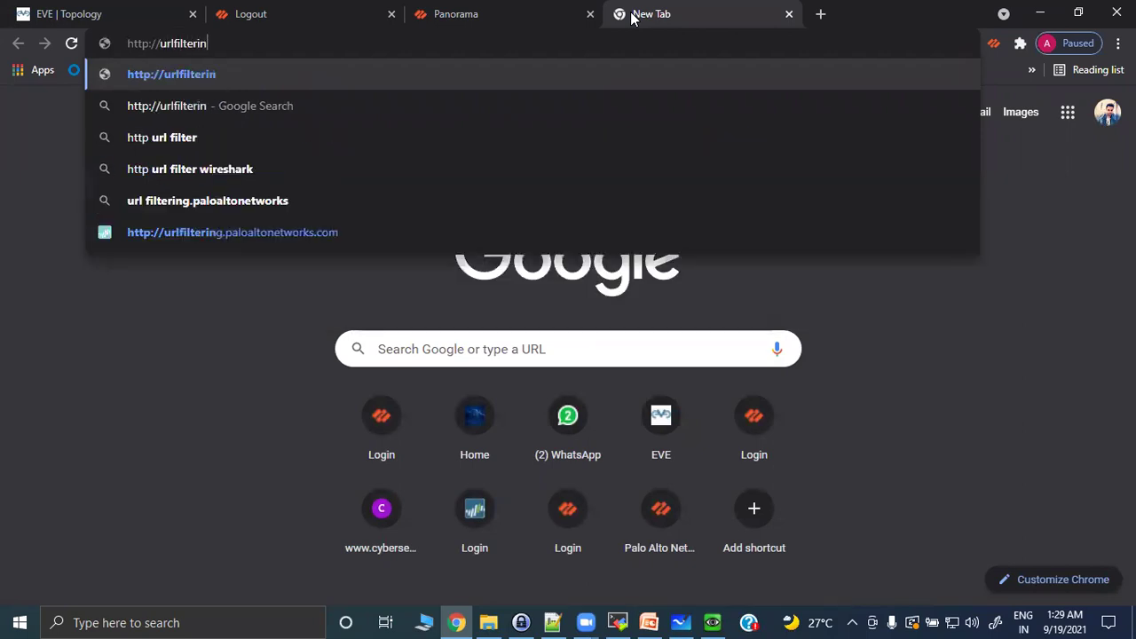
type("g.o")
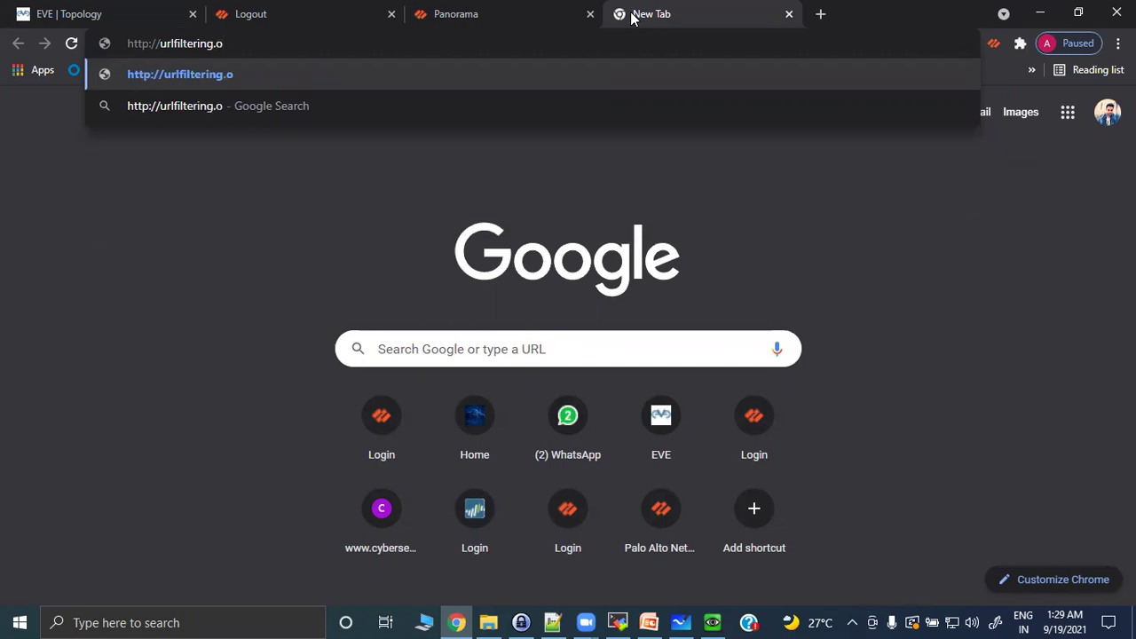
key("BackSpace")
type("paloalto")
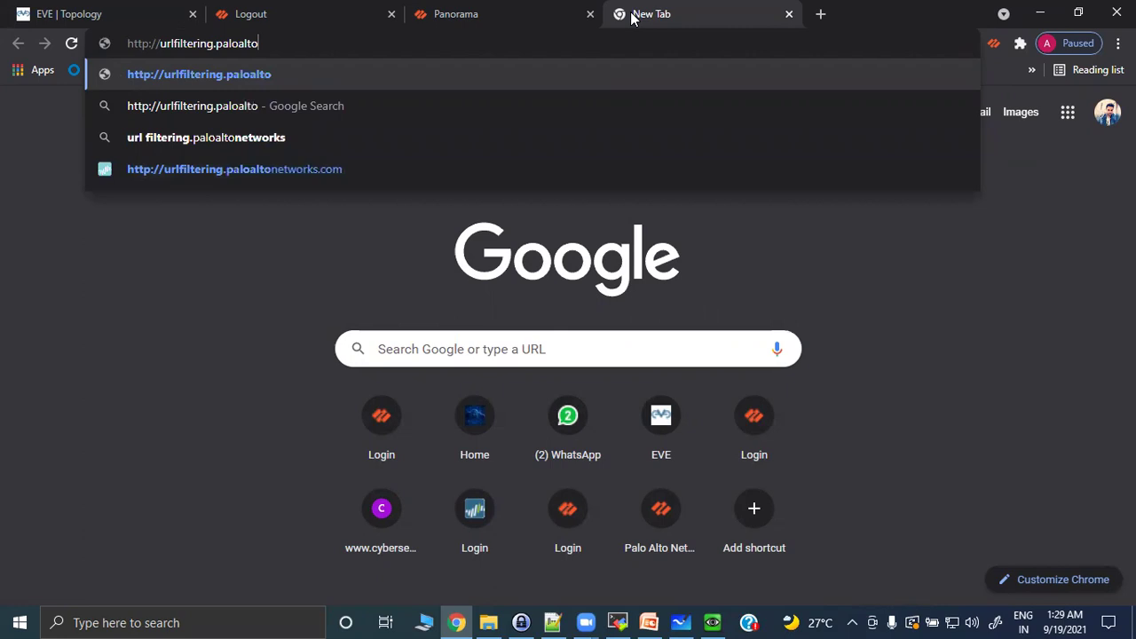
type("net")
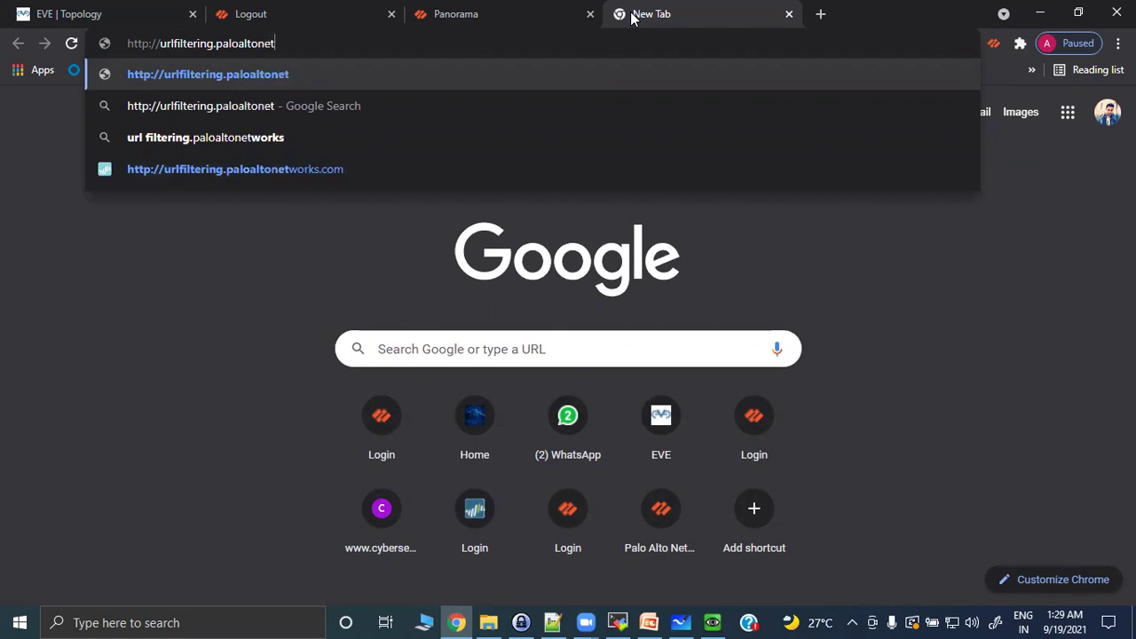
type("works.co")
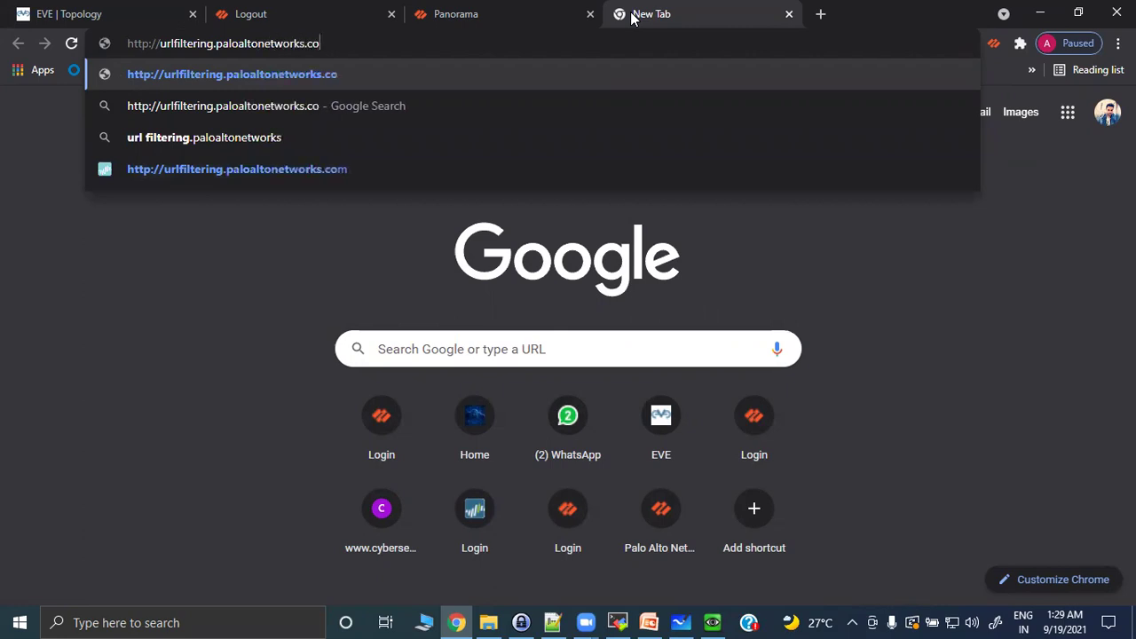
type("m/")
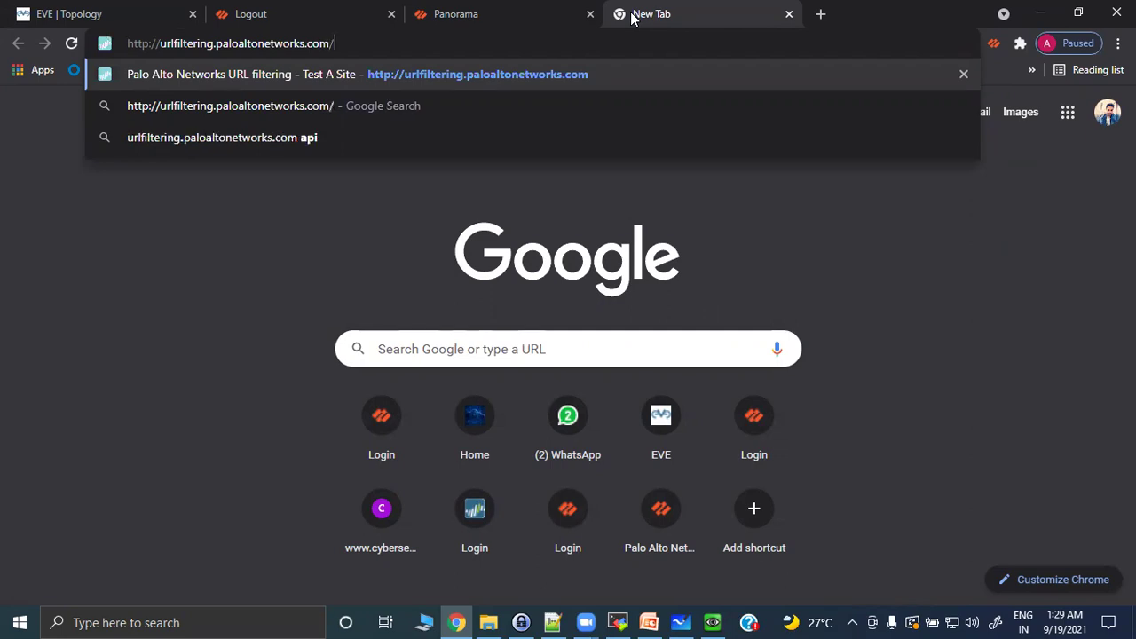
type("testASite")
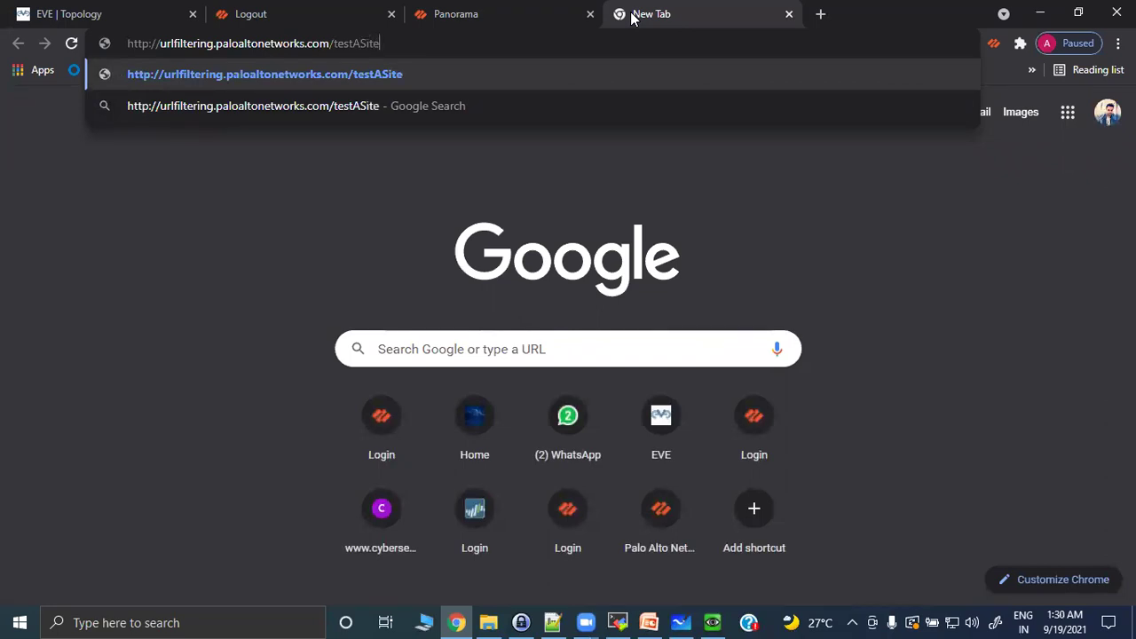
key("Return")
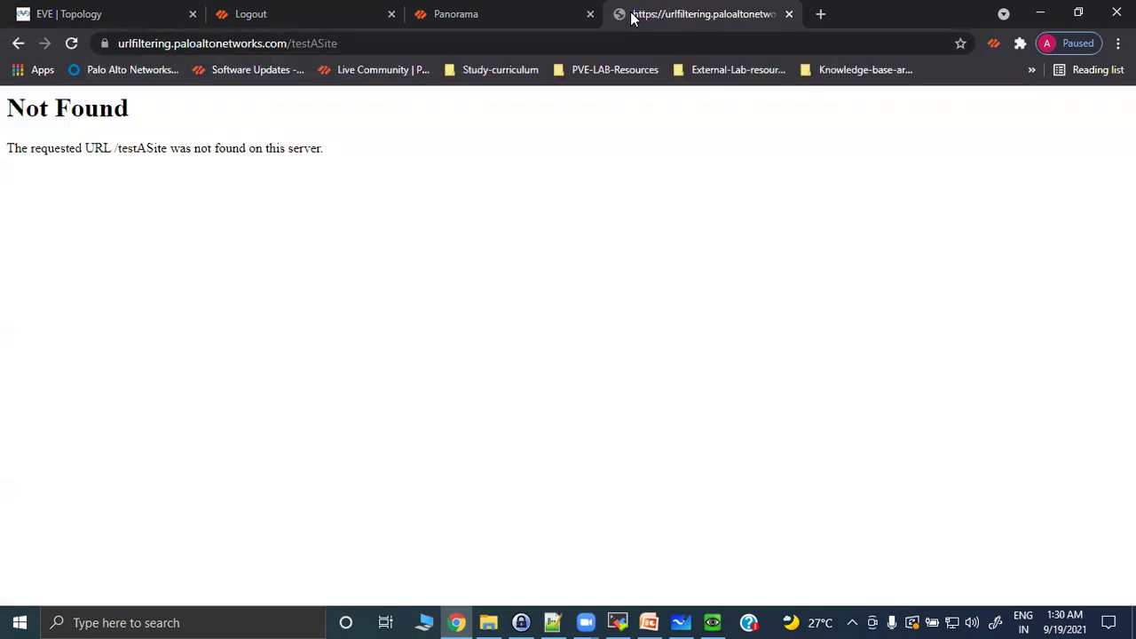
Retry the page as testASite.asp and testASite.aspx, also over http; both still show Not Found.
left_click(120, 46)
left_click(120, 45)
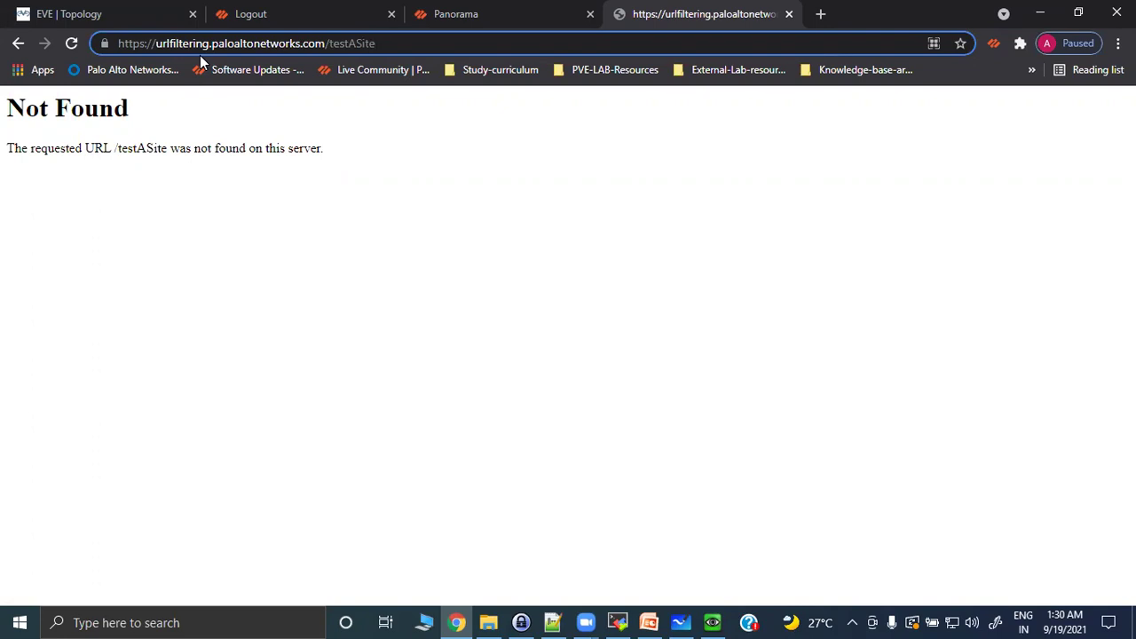
type(".asp")
key("Return")
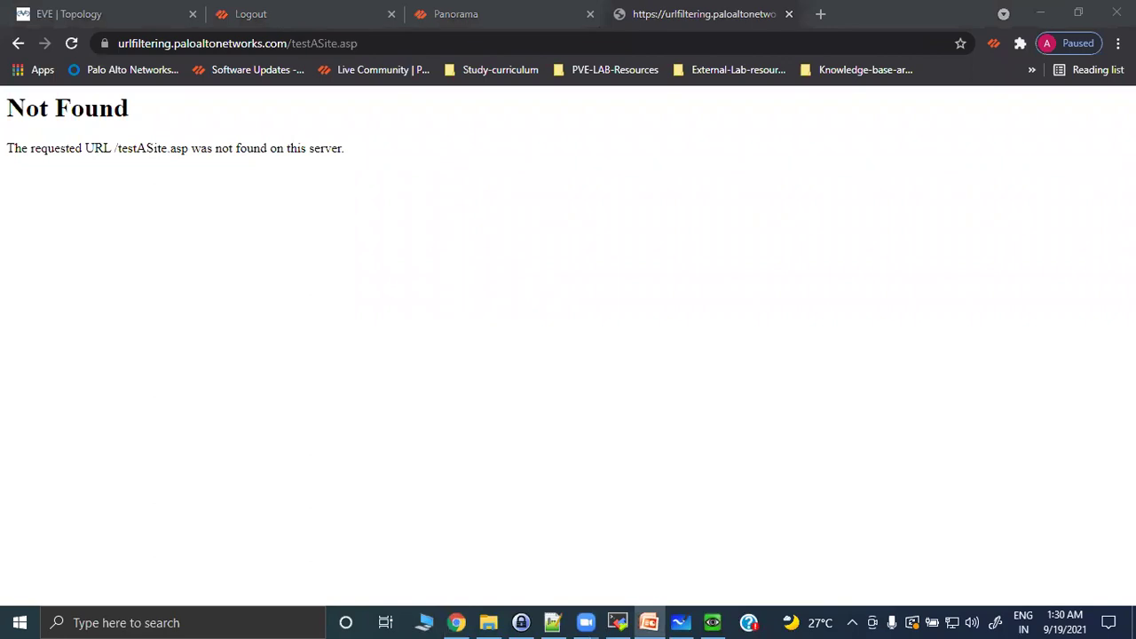
key("End")
type("x")
key("Return")
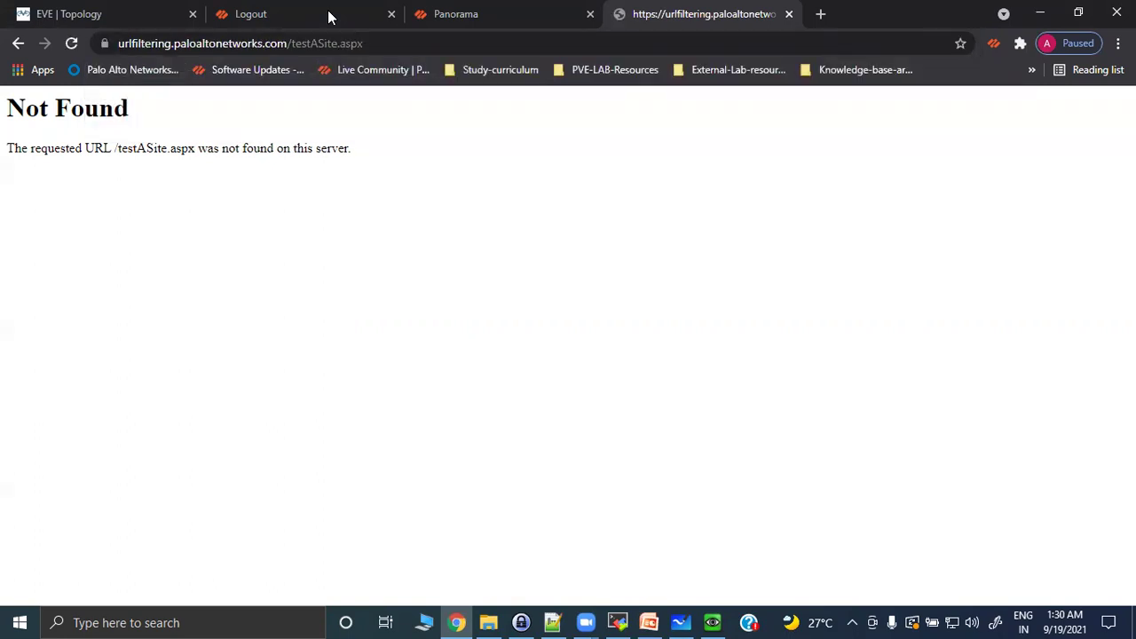
left_click(116, 42)
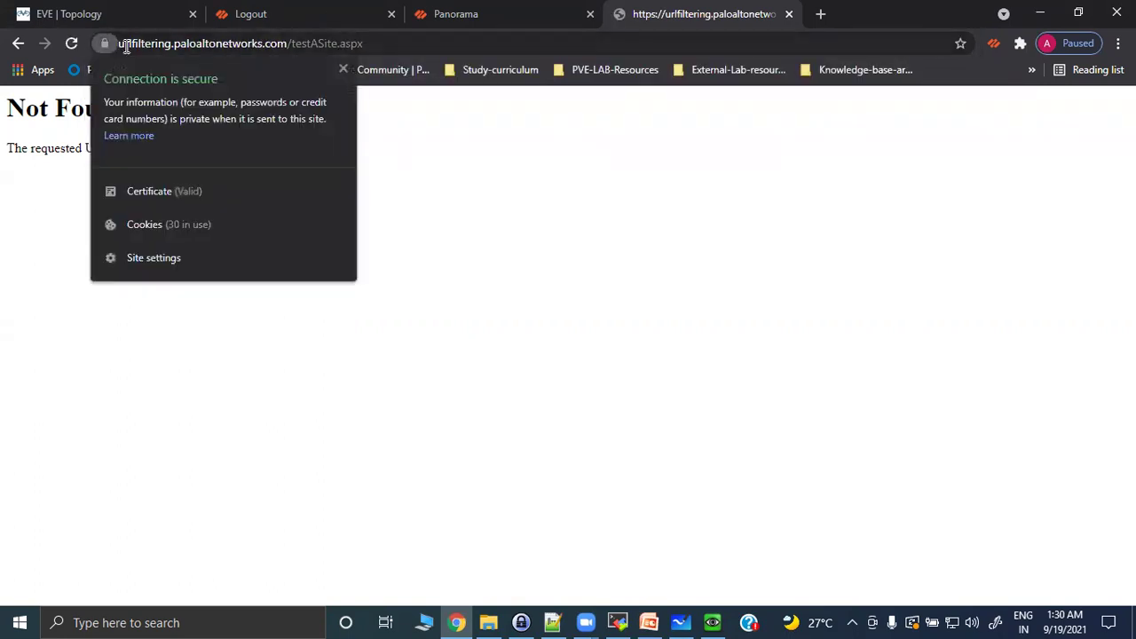
left_click(121, 42)
left_click(122, 46)
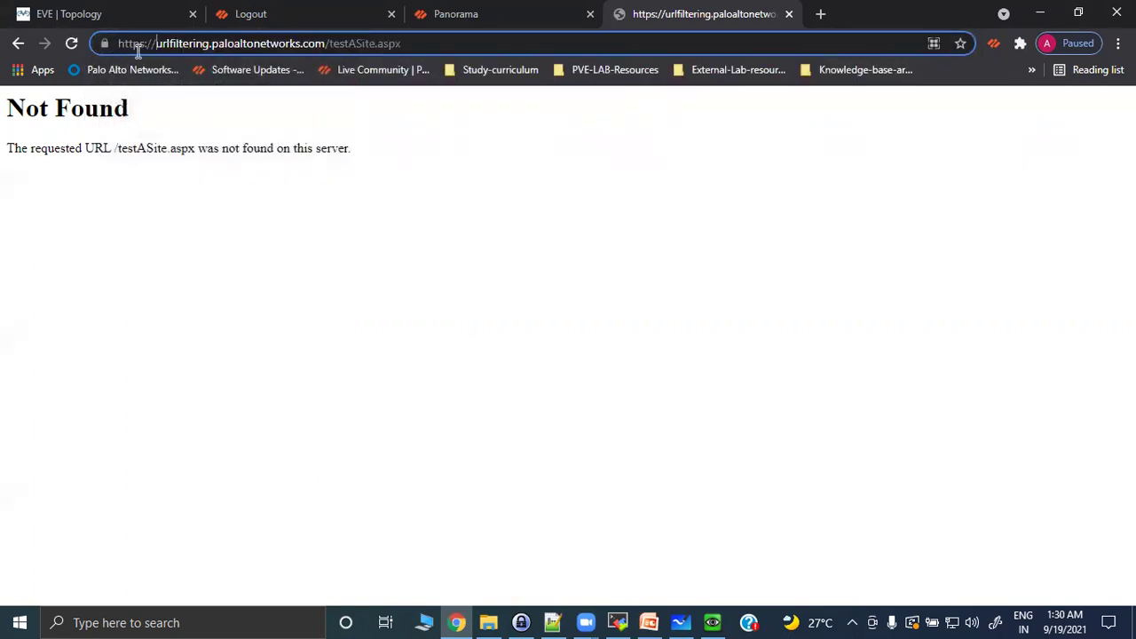
key("BackSpace")
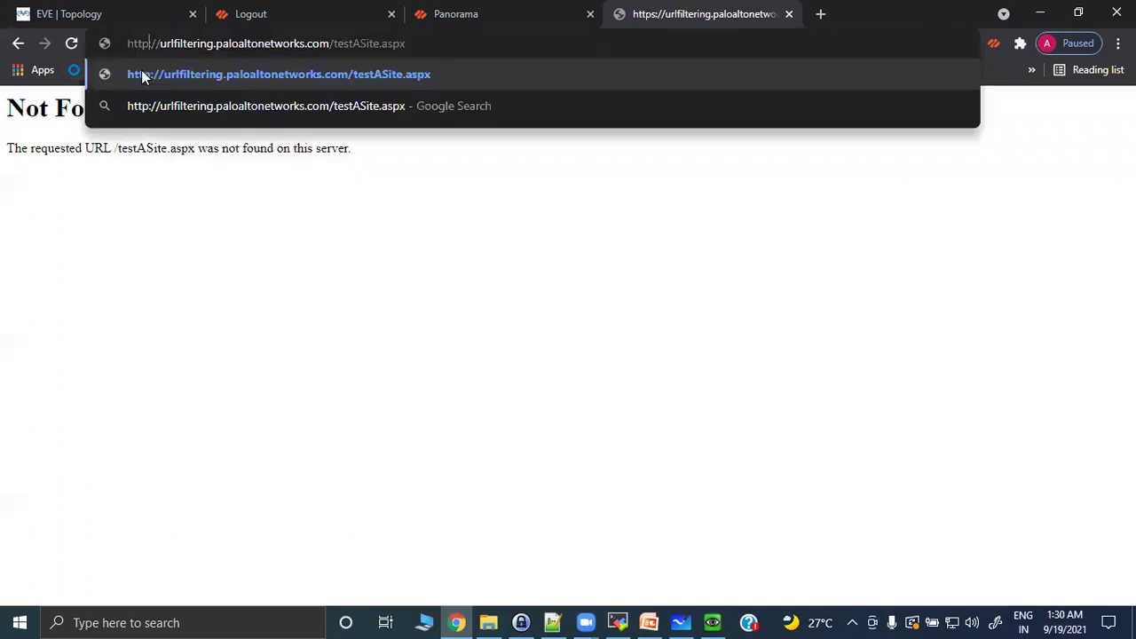
left_click(141, 74)
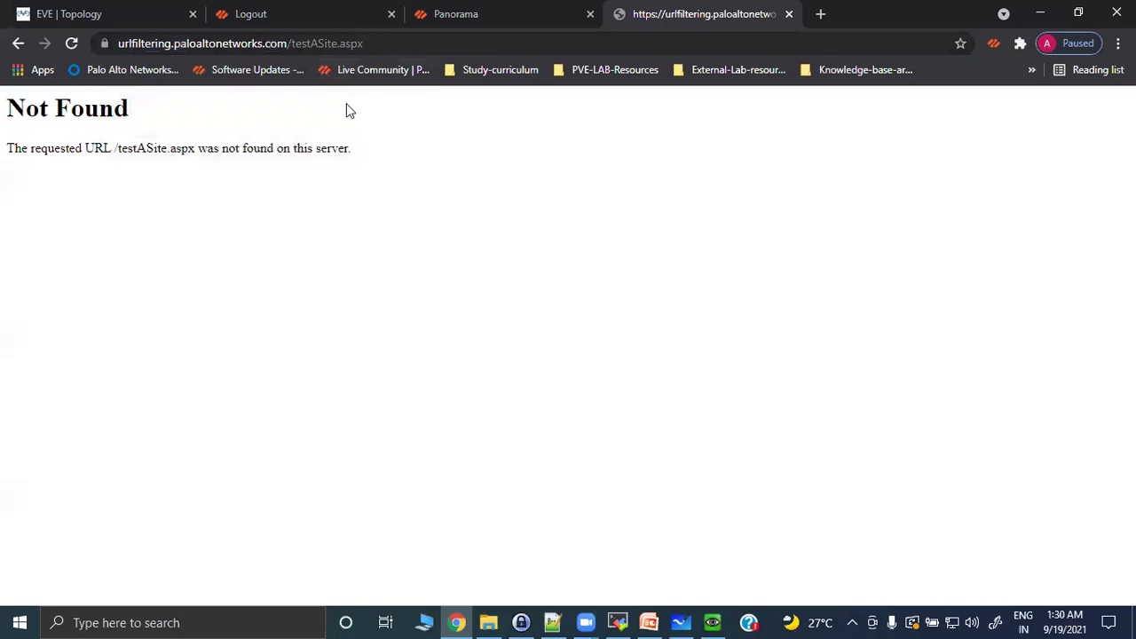
key("ctrl+l")
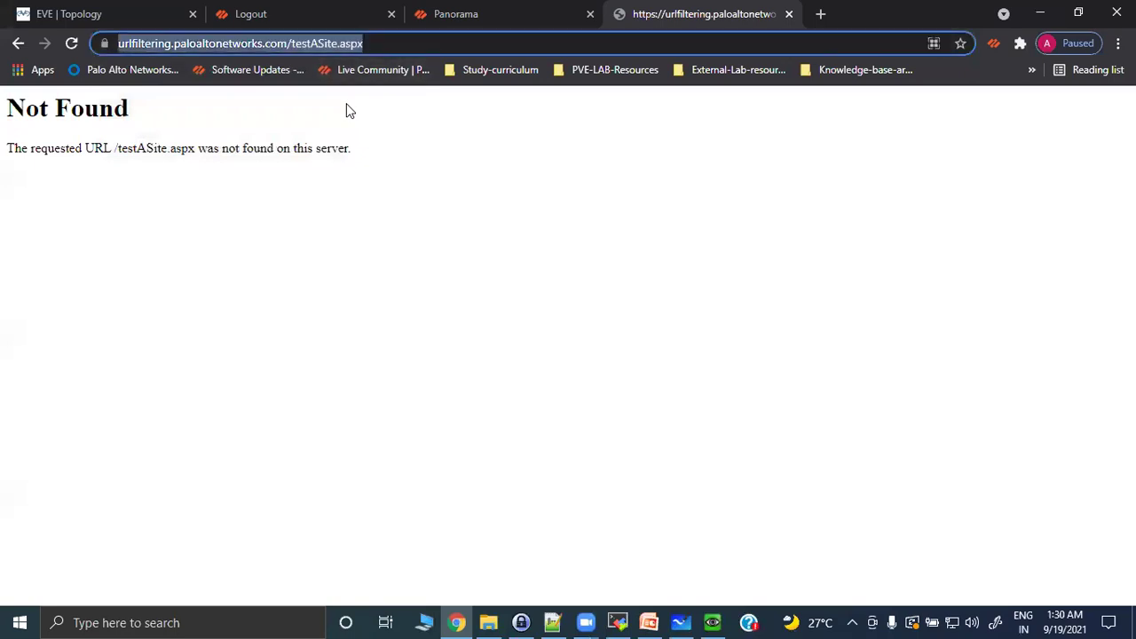
key("End")
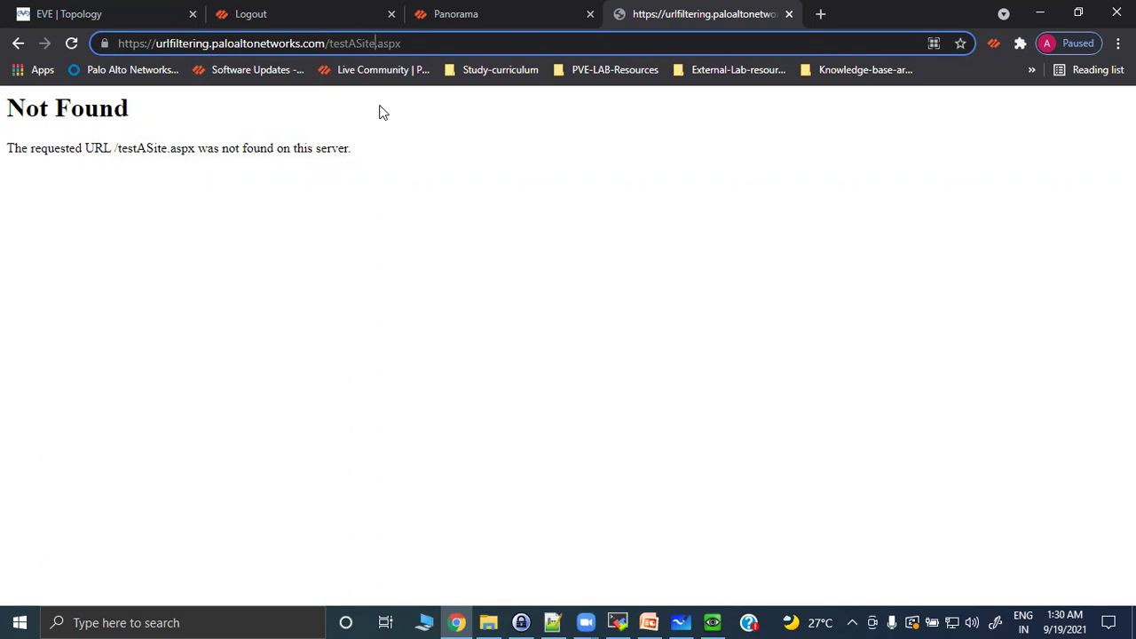
key("End")
type("=")
key("BackSpace")
key("BackSpace")
key("BackSpace")
key("BackSpace")
key("BackSpace")
key("BackSpace")
key("BackSpace")
key("BackSpace")
key("BackSpace")
key("BackSpace")
key("BackSpace")
key("BackSpace")
key("BackSpace")
key("BackSpace")
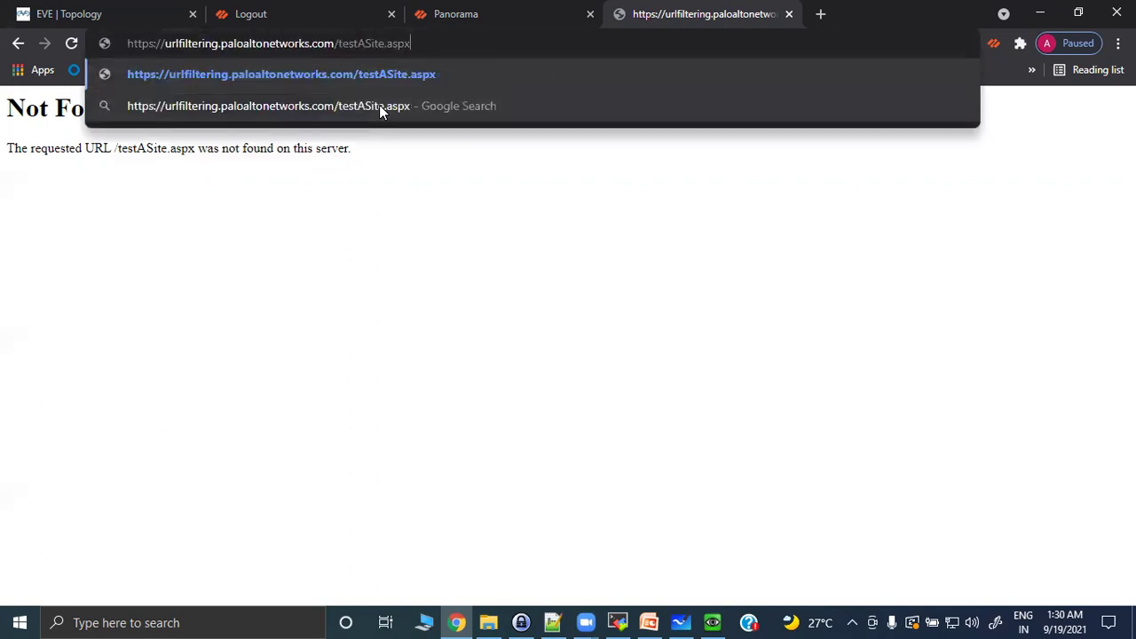
key("BackSpace")
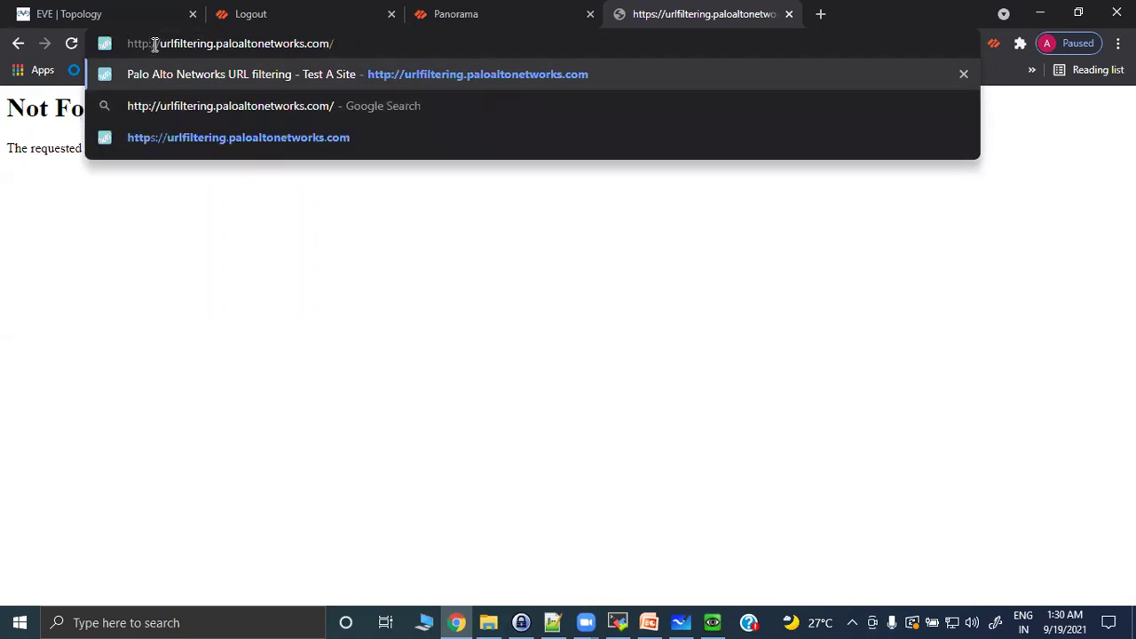
On the URL Filtering home page, pass the reCAPTCHA and search the category of youtube.com.
key("Return")
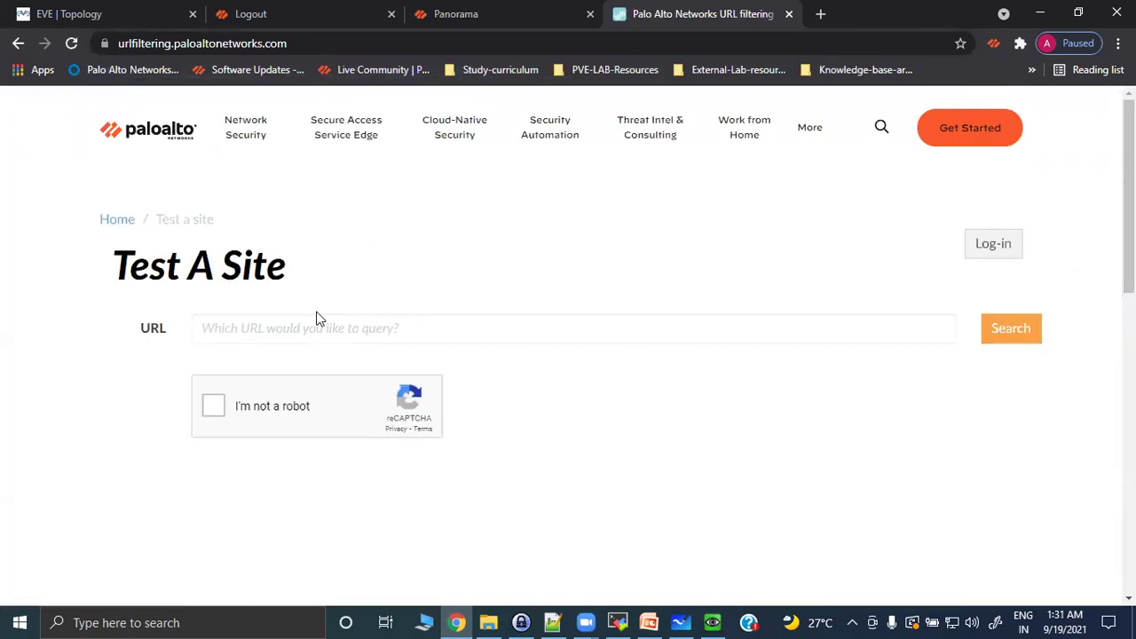
left_click(296, 326)
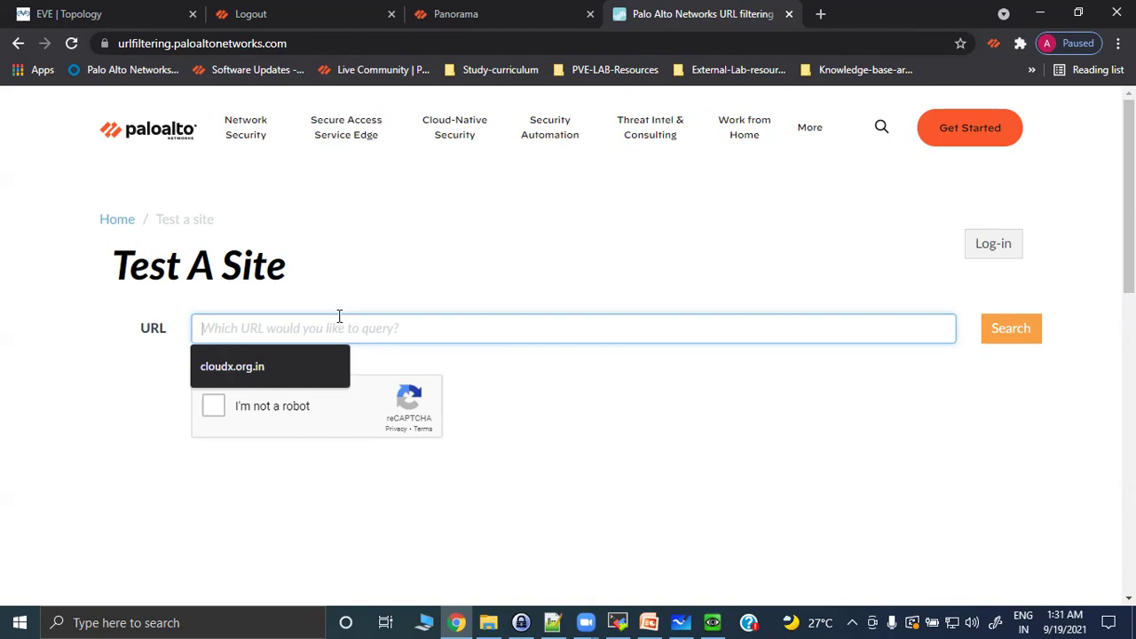
type("youtu")
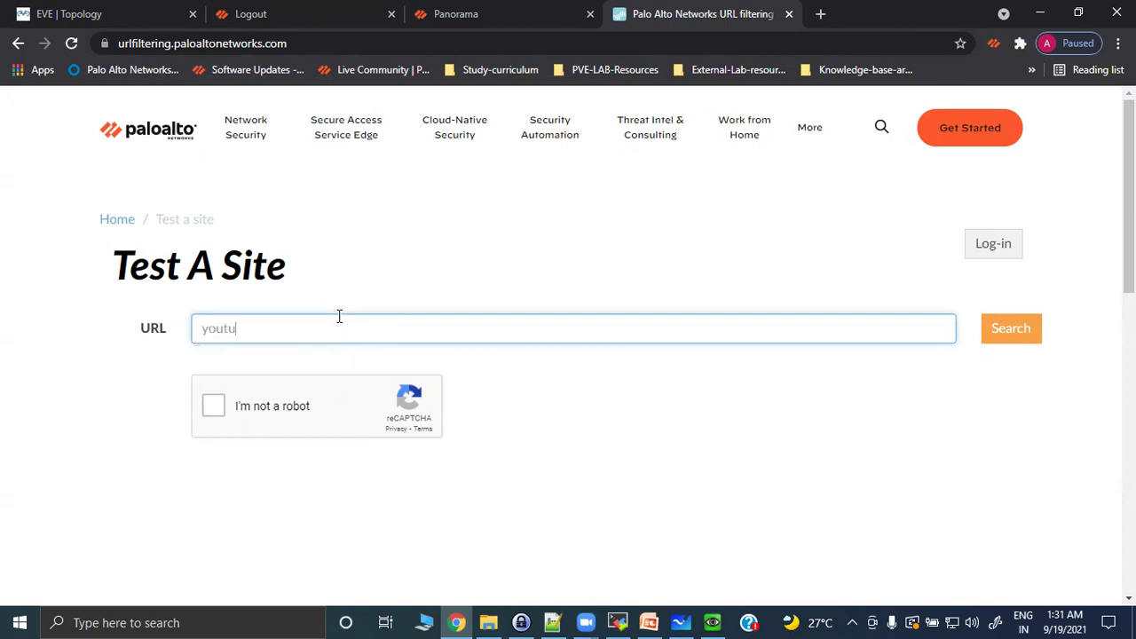
type("be.com")
key("Return")
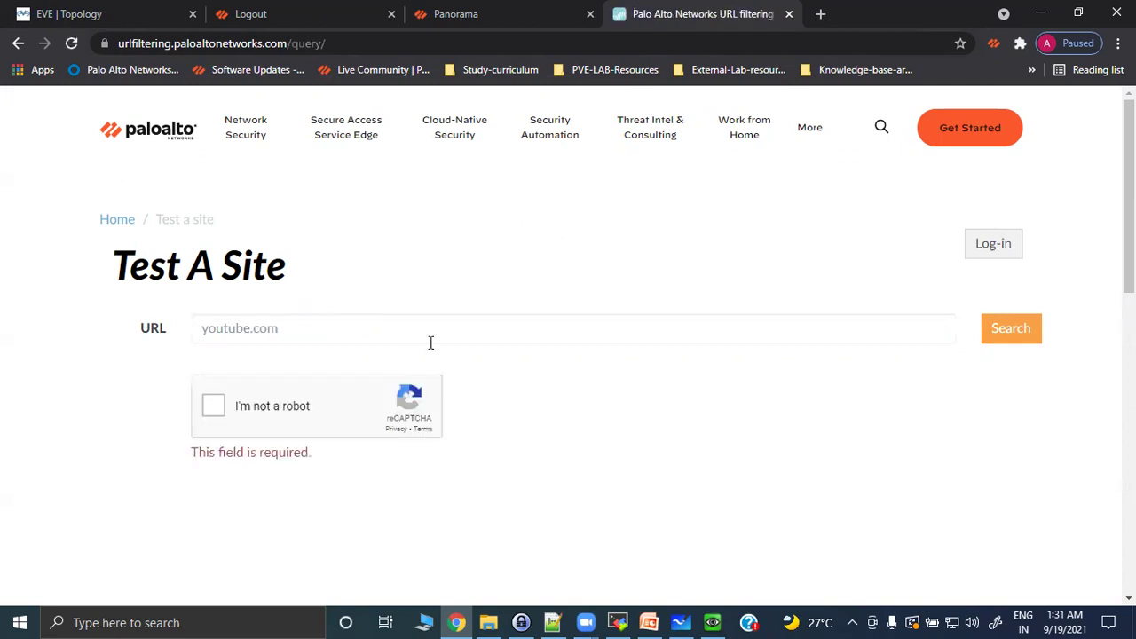
left_click(214, 406)
left_click(1011, 335)
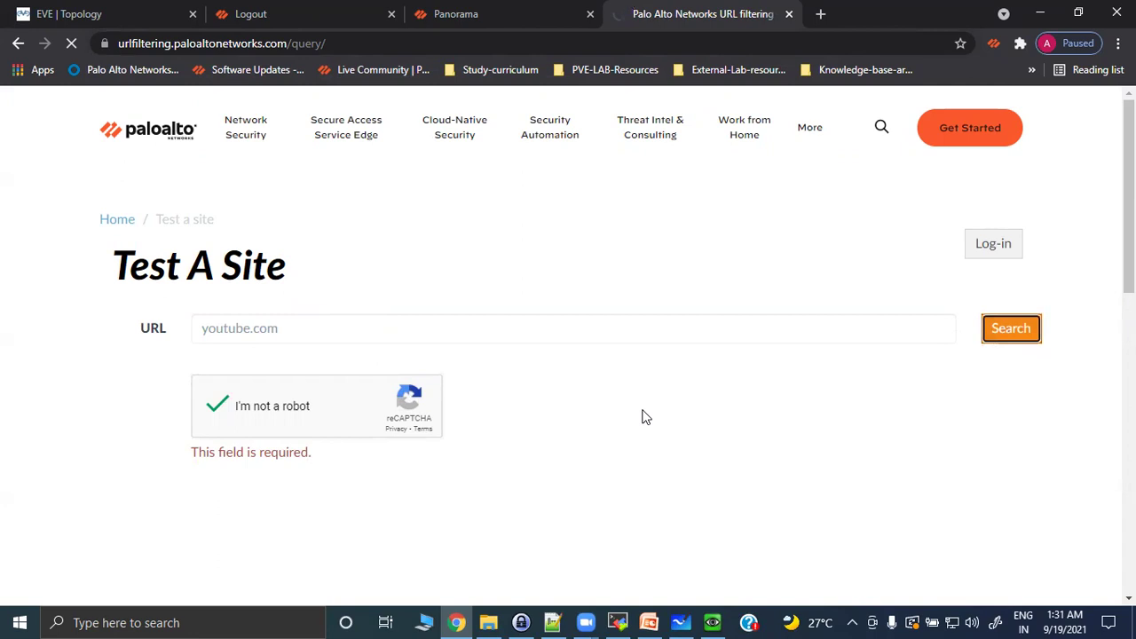
Highlight the Streaming Media and Low Risk results, open Request Change, then return to Whiteboard.
scroll(535, 436, "down", 3)
scroll(467, 370, "up", 2)
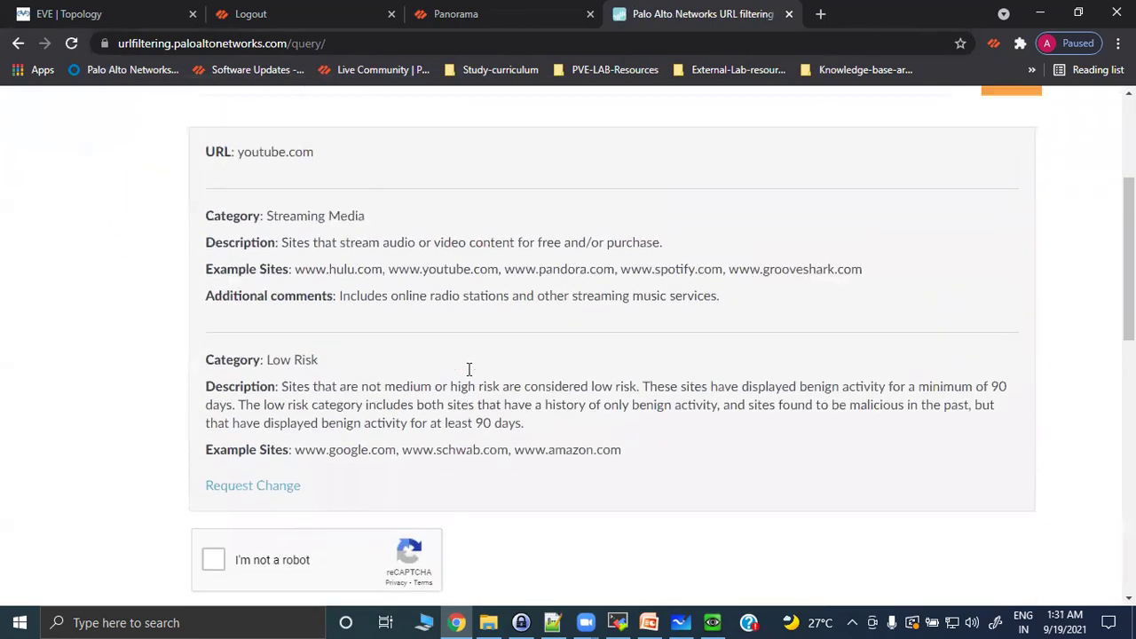
left_click_drag(264, 297, 347, 298)
left_click_drag(292, 351, 387, 355)
left_click_drag(312, 324, 407, 324)
left_click_drag(299, 377, 435, 378)
left_click_drag(333, 467, 296, 468)
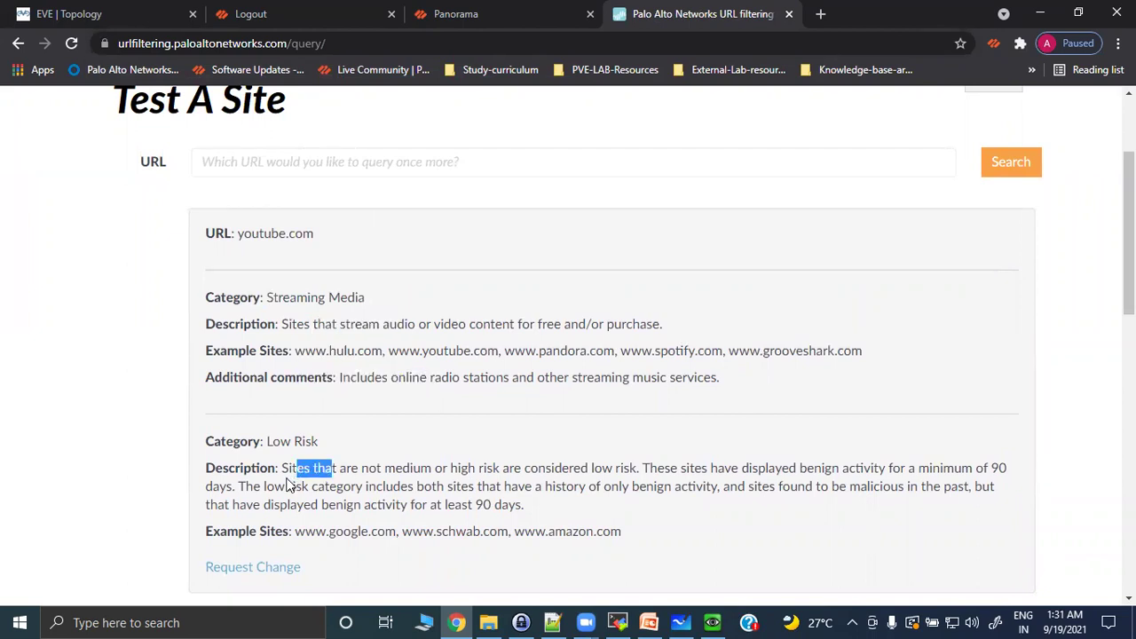
scroll(352, 471, "down", 3)
left_click(251, 319)
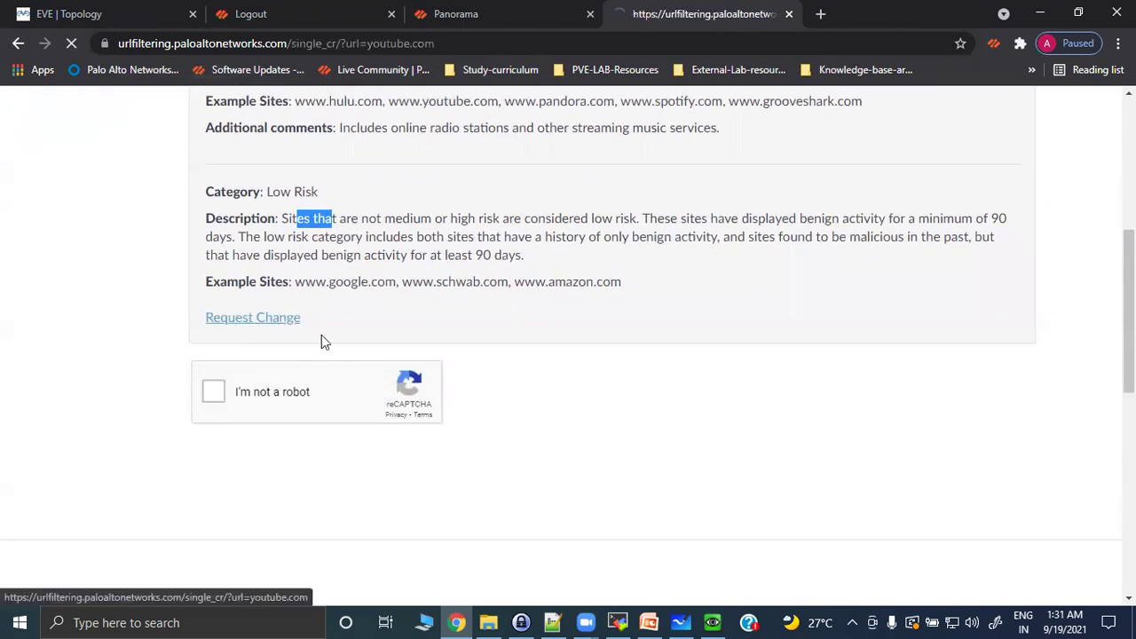
scroll(411, 228, "down", 3)
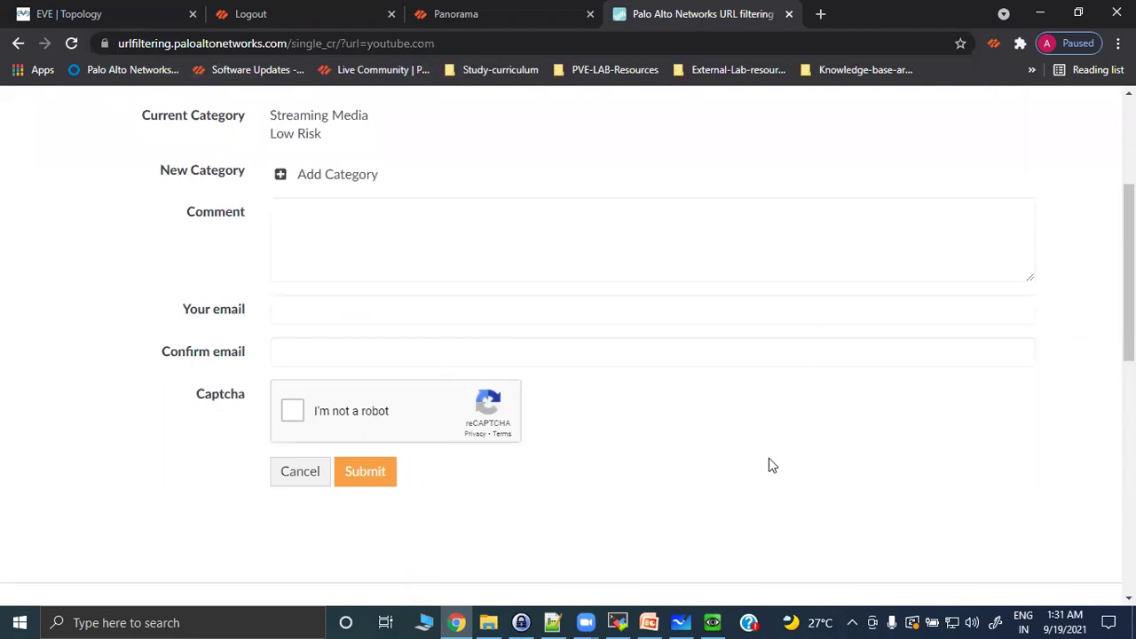
left_click(680, 623)
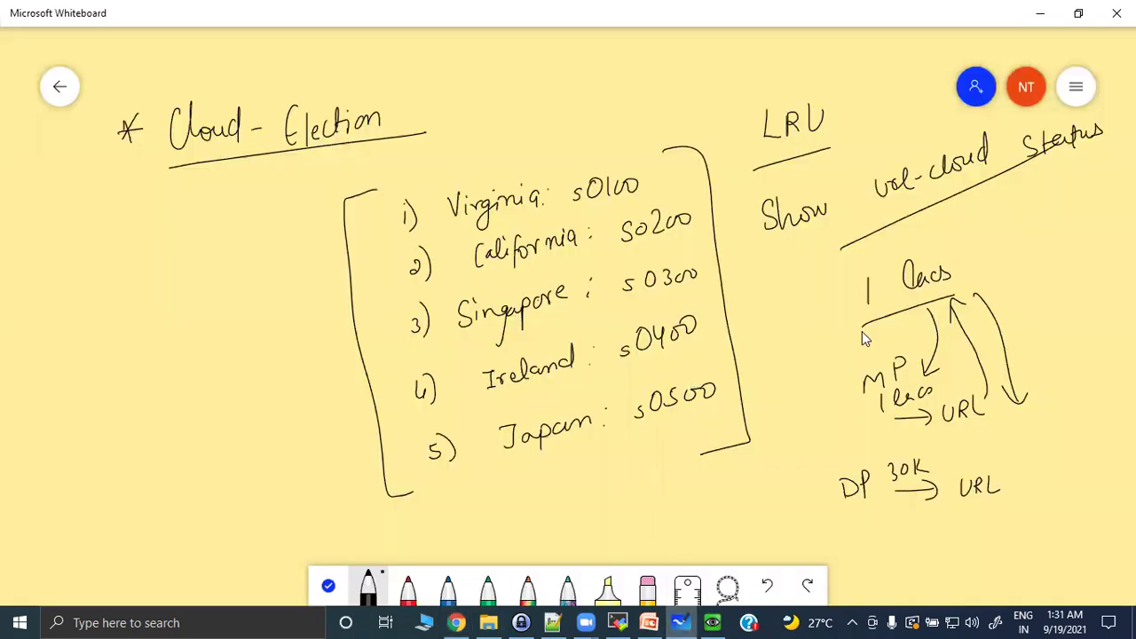
Erase the cloud-election notes, then handwrite and underline 'Bright Cloud-DB' in black ink.
left_click(647, 585)
mouse_move(985, 410)
left_mouse_down()
mouse_move(923, 479)
mouse_move(446, 385)
mouse_move(766, 474)
mouse_move(485, 464)
mouse_move(830, 279)
mouse_move(346, 332)
mouse_move(299, 487)
mouse_move(393, 186)
mouse_move(322, 109)
mouse_move(852, 233)
mouse_move(786, 170)
mouse_move(961, 294)
mouse_move(667, 180)
left_mouse_up()
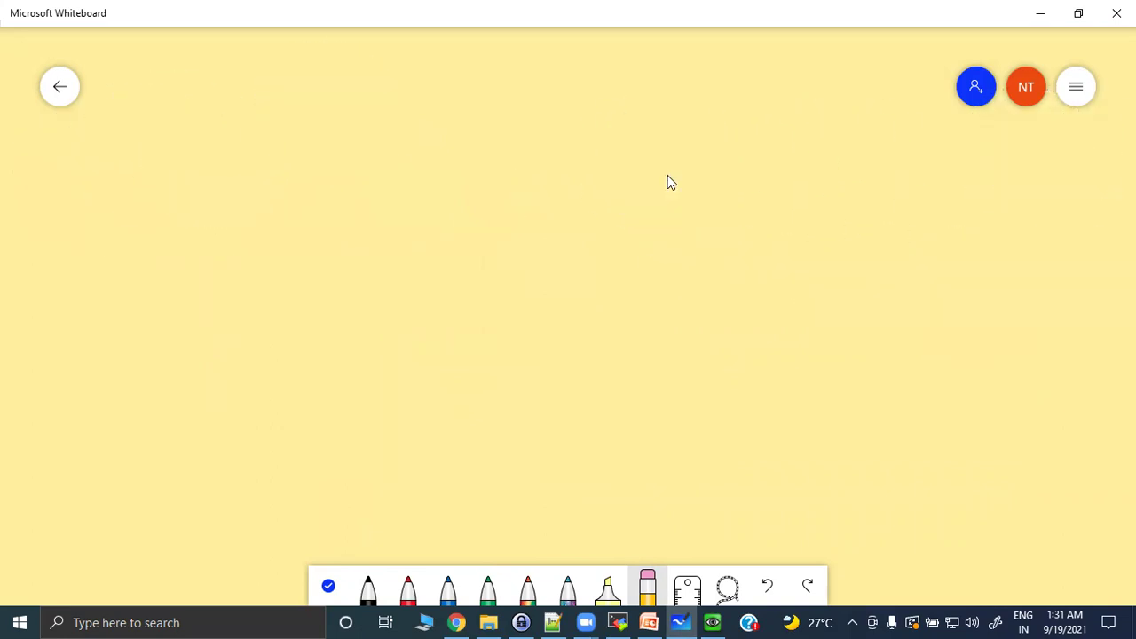
left_click(367, 588)
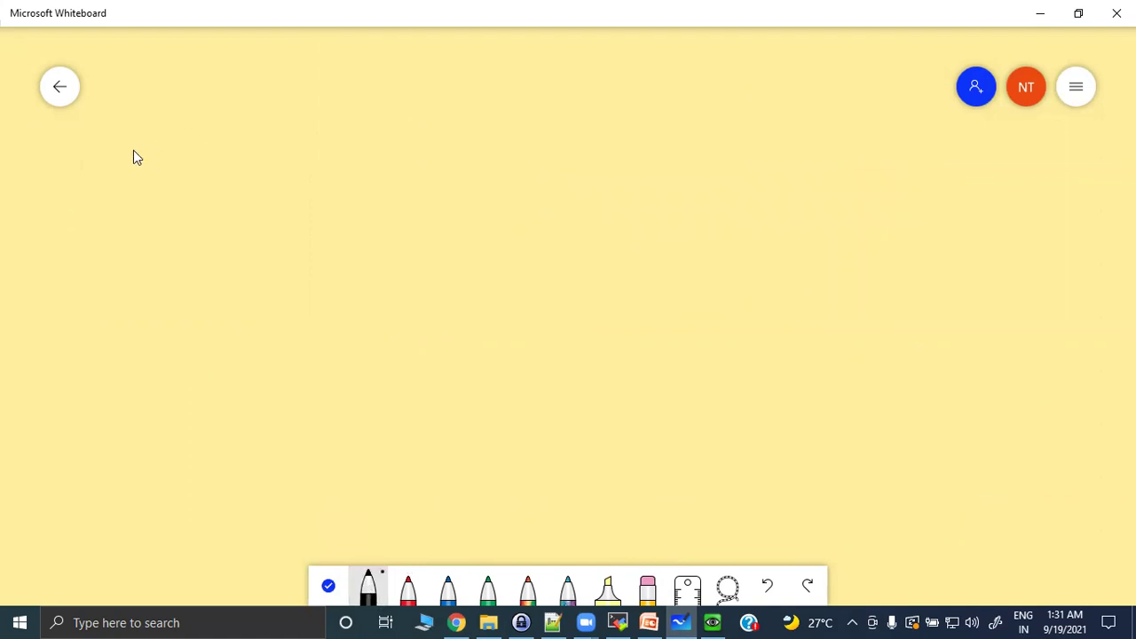
mouse_move(157, 135)
left_mouse_down()
mouse_move(160, 166)
mouse_move(233, 153)
left_mouse_up()
left_click_drag(226, 138, 239, 136)
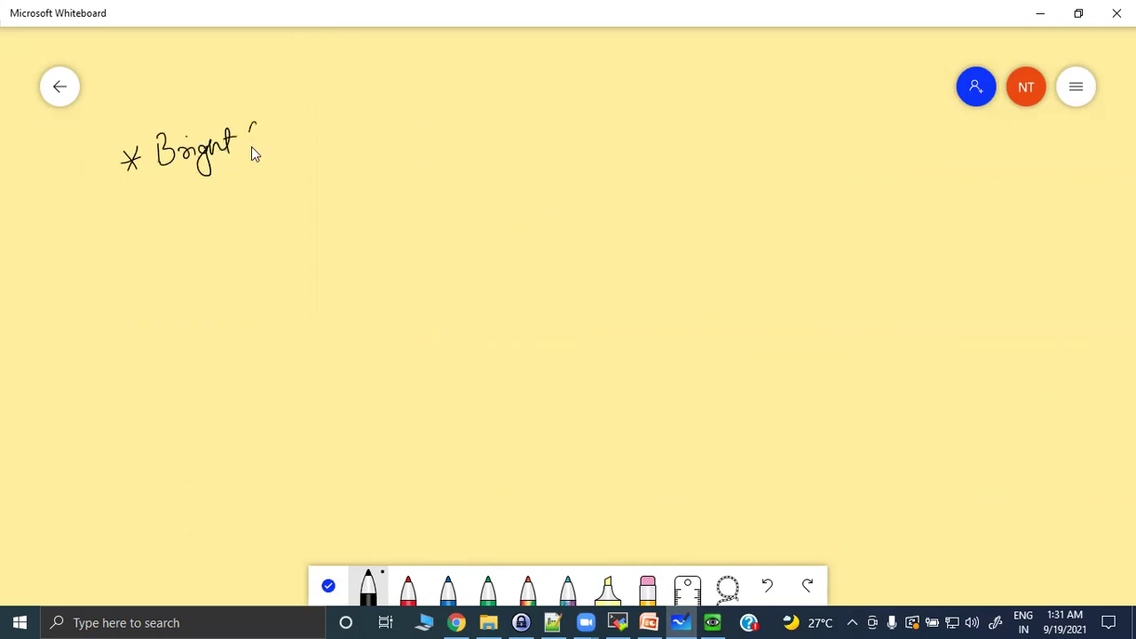
mouse_move(350, 106)
left_mouse_down()
mouse_move(359, 116)
mouse_move(332, 131)
left_mouse_up()
left_click_drag(132, 203, 381, 135)
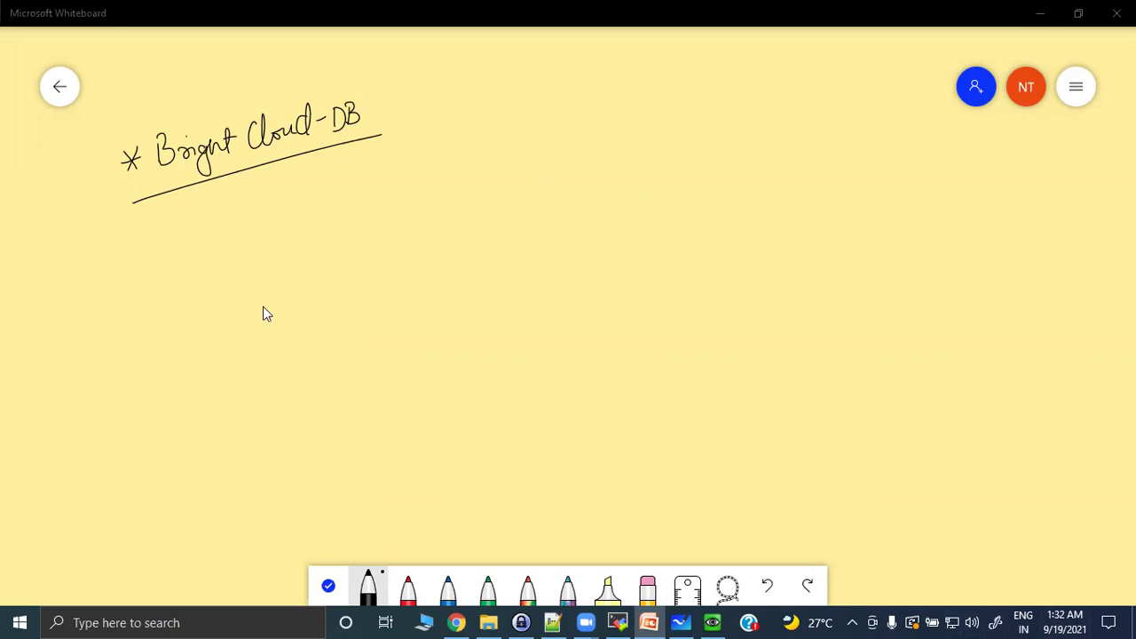
Draw the DP box with an inner allow/block box and begin the label beneath it.
mouse_move(252, 257)
left_mouse_down()
mouse_move(512, 244)
mouse_move(231, 393)
mouse_move(489, 377)
mouse_move(501, 254)
left_mouse_up()
mouse_move(358, 278)
left_mouse_down()
mouse_move(359, 265)
mouse_move(360, 278)
mouse_move(380, 279)
left_mouse_up()
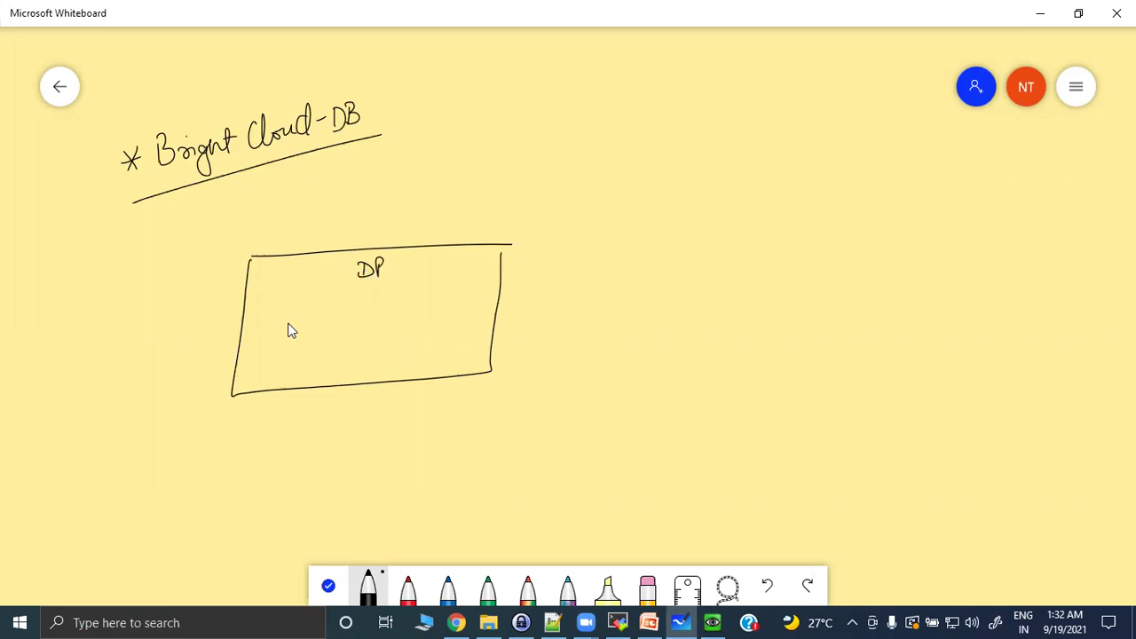
mouse_move(271, 311)
left_mouse_down()
mouse_move(346, 306)
mouse_move(247, 363)
mouse_move(349, 352)
mouse_move(355, 307)
left_mouse_up()
mouse_move(284, 327)
left_mouse_down()
mouse_move(329, 330)
mouse_move(301, 349)
mouse_move(326, 343)
left_mouse_up()
left_click_drag(270, 371, 272, 367)
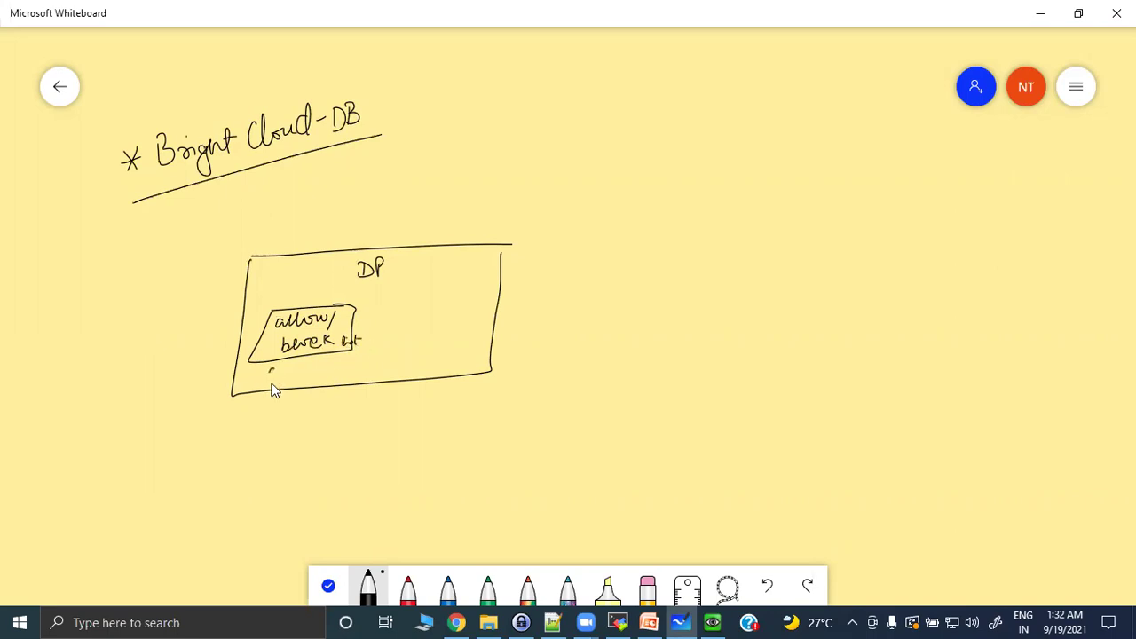
Add arrows through allow/block to a URL cache box, then start outlining the MP box.
mouse_move(190, 338)
left_mouse_down()
mouse_move(260, 330)
mouse_move(251, 355)
left_mouse_up()
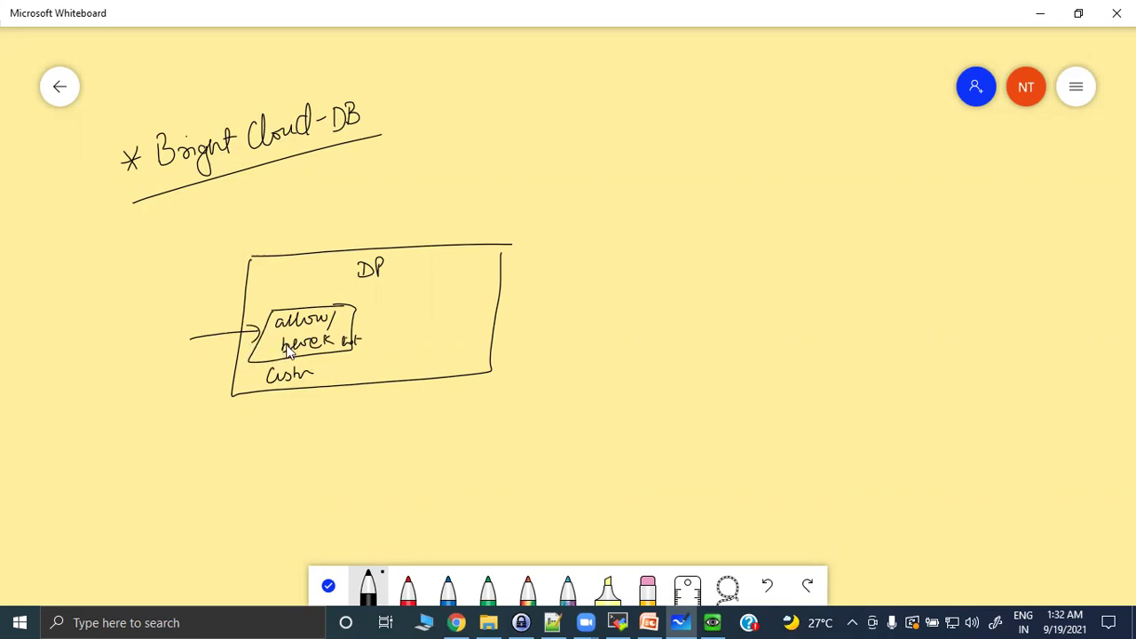
mouse_move(353, 319)
left_mouse_down()
mouse_move(390, 316)
mouse_move(382, 304)
mouse_move(472, 302)
left_mouse_up()
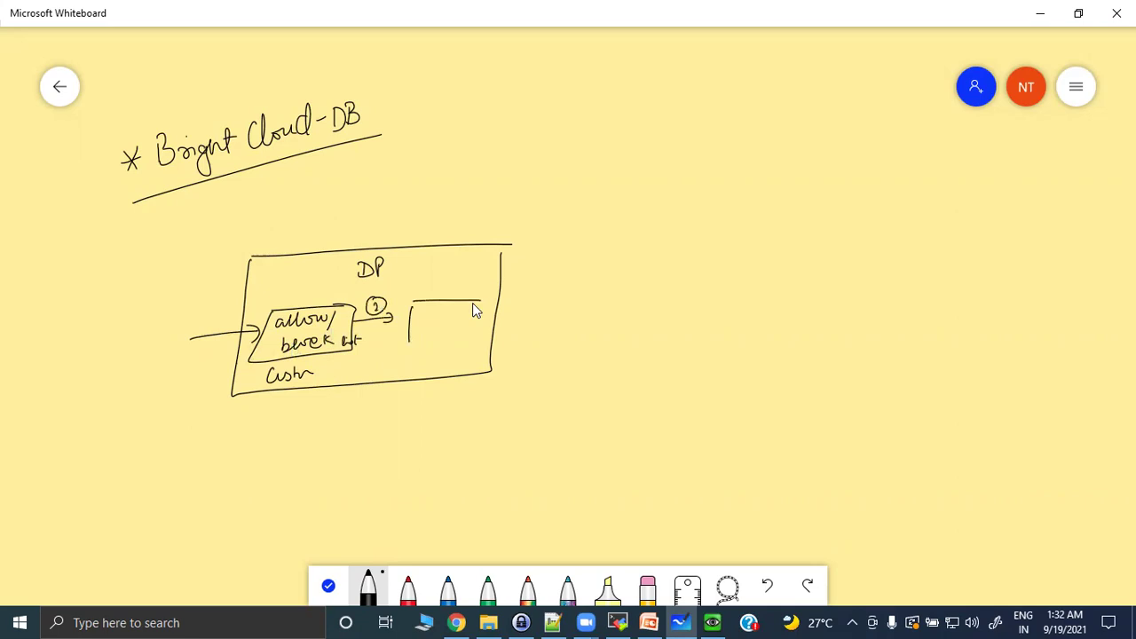
left_click_drag(413, 348, 481, 303)
left_click(439, 313)
mouse_move(428, 310)
left_mouse_down()
mouse_move(473, 332)
mouse_move(396, 415)
mouse_move(463, 414)
left_mouse_up()
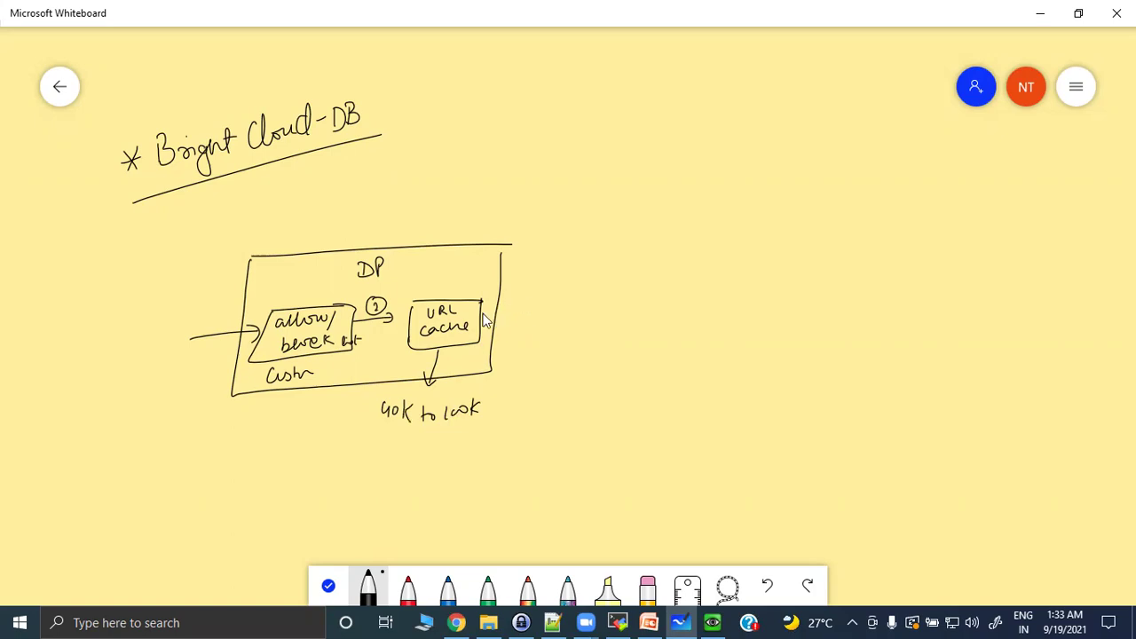
mouse_move(477, 329)
left_mouse_down()
mouse_move(584, 287)
mouse_move(578, 296)
left_mouse_up()
mouse_move(532, 369)
left_mouse_down()
mouse_move(554, 242)
mouse_move(759, 218)
mouse_move(515, 475)
mouse_move(755, 471)
mouse_move(776, 214)
left_mouse_up()
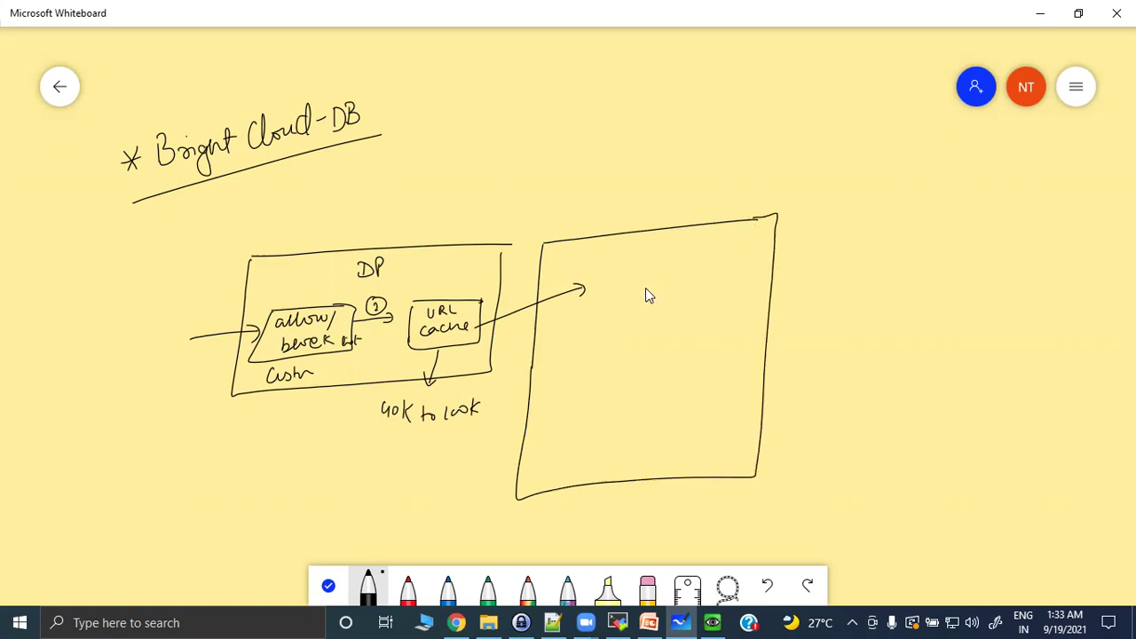
Label the MP box, add a Dynamic Cache box, and arrow URL cache to the bloom filter.
left_click_drag(704, 248, 657, 252)
left_click_drag(601, 253, 607, 243)
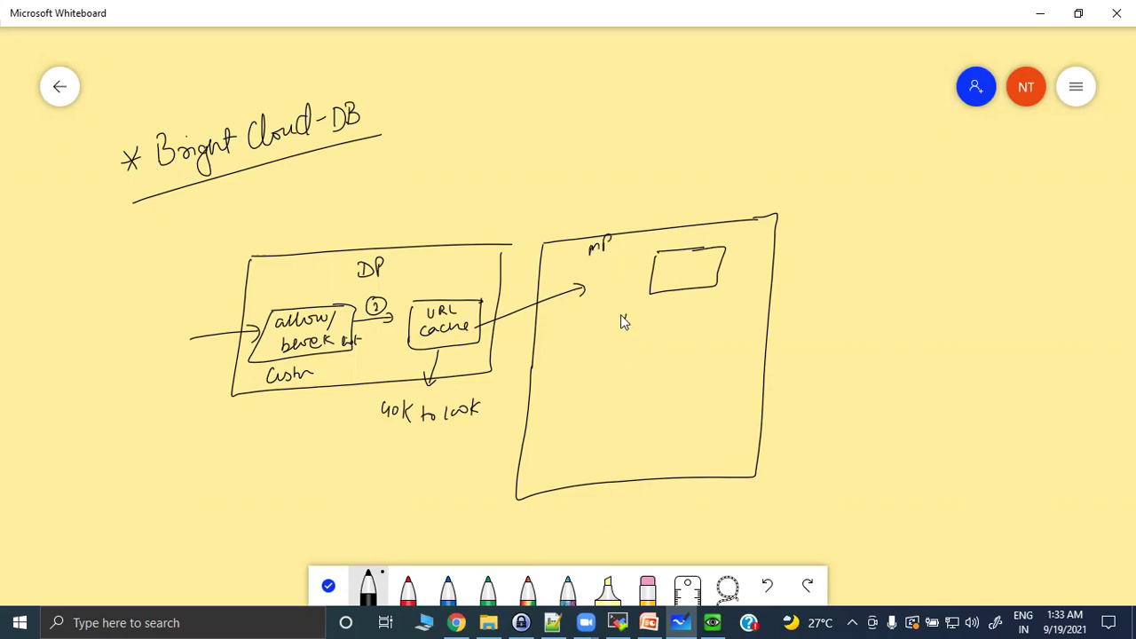
left_click_drag(630, 316, 679, 322)
mouse_move(707, 307)
left_mouse_down()
mouse_move(704, 324)
mouse_move(824, 296)
mouse_move(832, 308)
mouse_move(760, 323)
left_mouse_up()
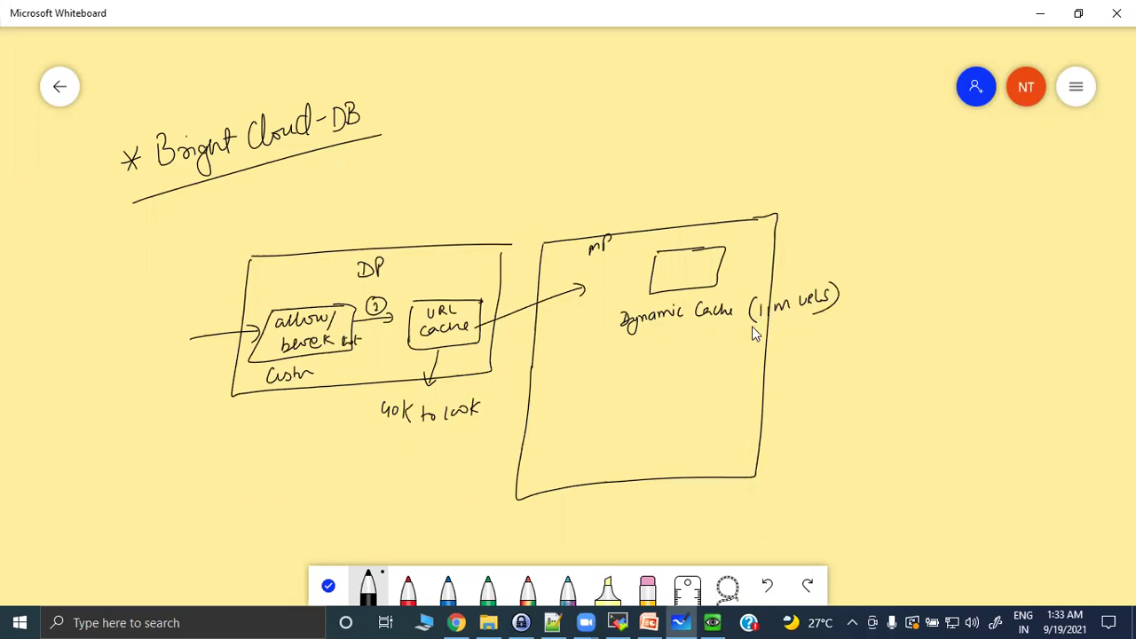
left_click_drag(481, 328, 582, 373)
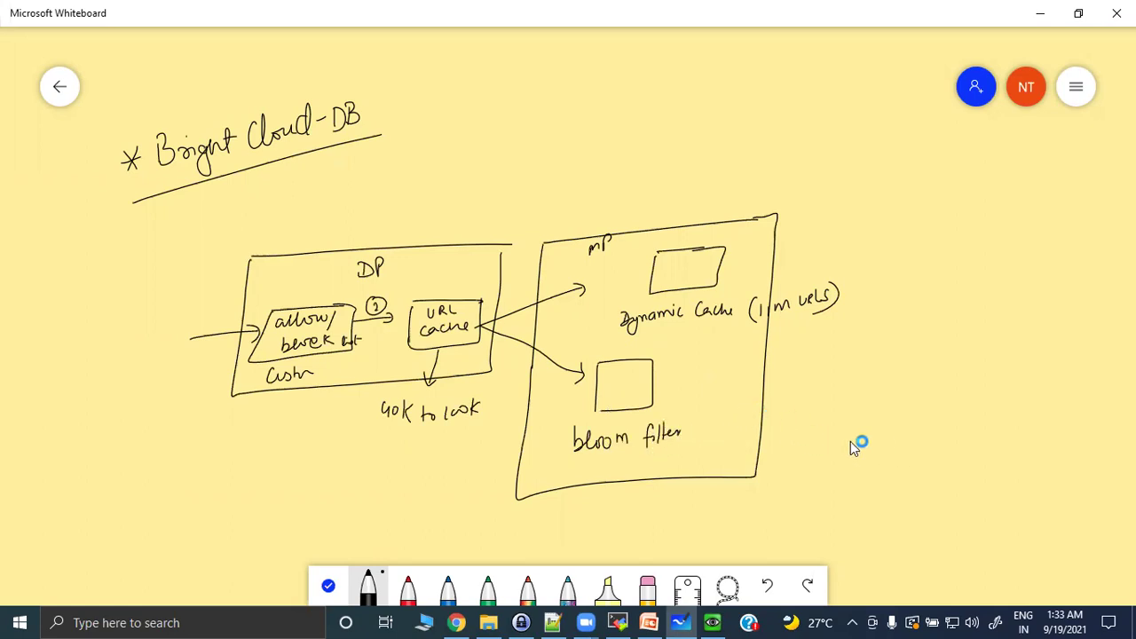
Draw the URL-DB cylinder labelled 20M URLS and add the disk cache box.
left_click_drag(925, 493, 923, 444)
mouse_move(861, 475)
left_mouse_down()
mouse_move(863, 489)
mouse_move(907, 486)
left_mouse_up()
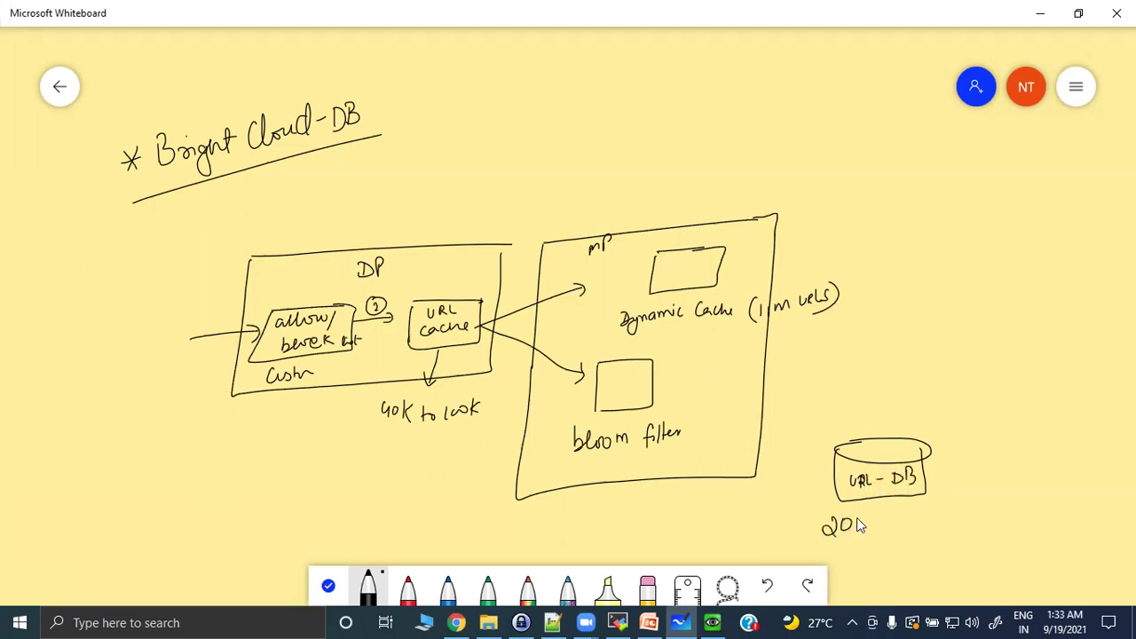
left_click_drag(862, 534, 871, 529)
left_click_drag(932, 513, 946, 515)
mouse_move(723, 384)
left_mouse_down()
mouse_move(778, 428)
mouse_move(769, 378)
left_mouse_up()
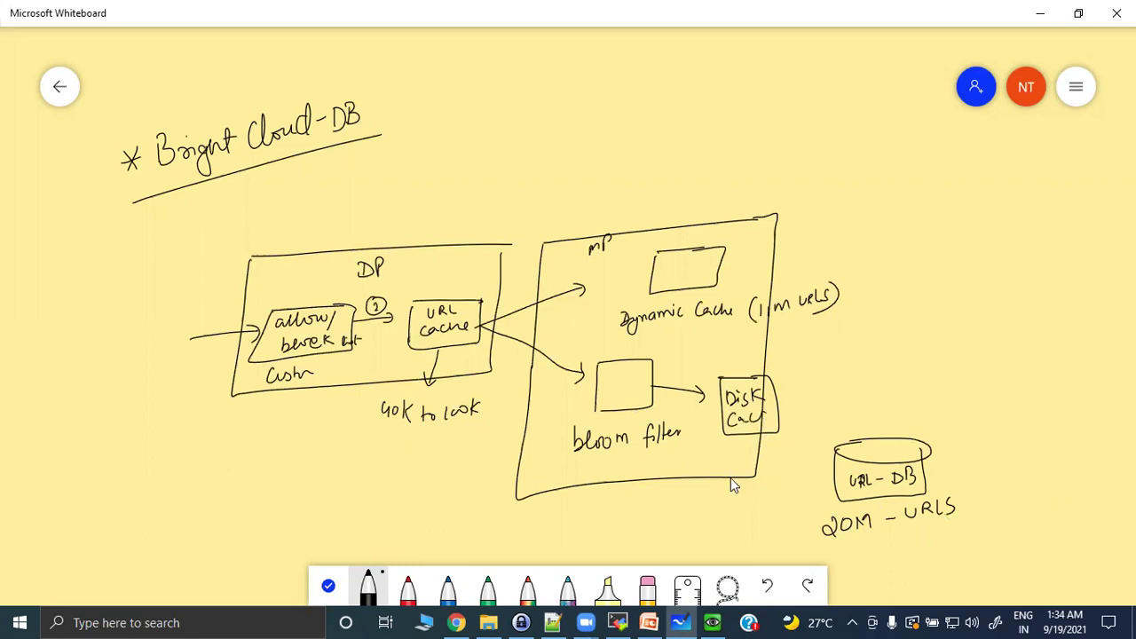
Label the disk cache 1CM URLS and connect it to the URL-DB cylinder.
left_click_drag(727, 489, 711, 495)
left_click_drag(701, 513, 720, 524)
left_click_drag(778, 410, 838, 454)
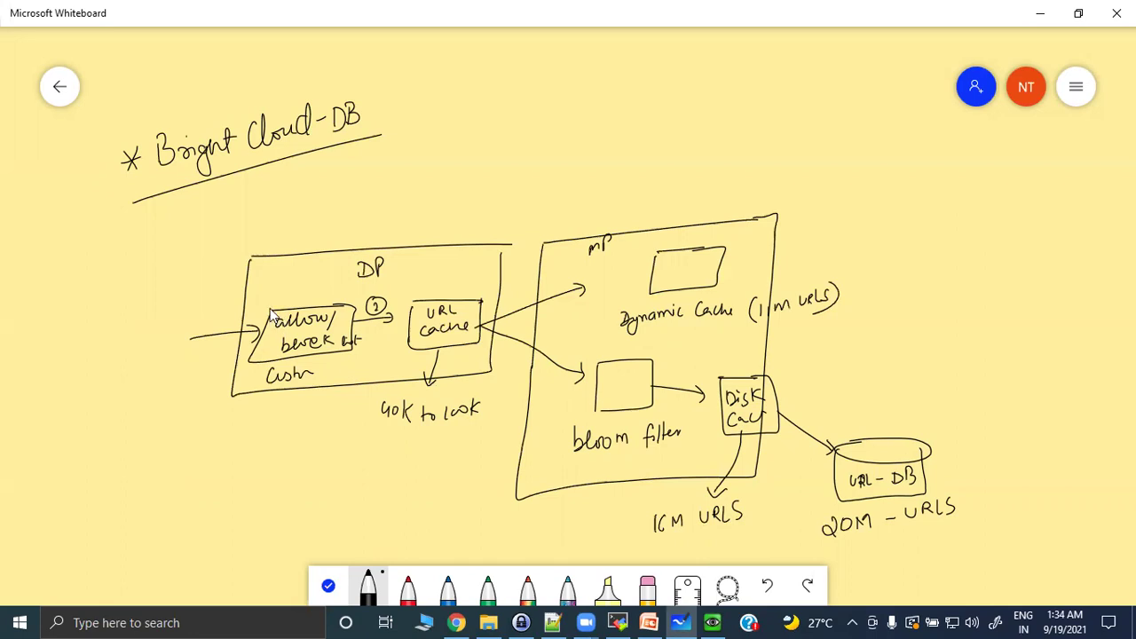
Number the lookup arrows with steps 1, 3, 4b and 5.
left_click_drag(207, 294, 203, 331)
left_click_drag(542, 331, 543, 349)
mouse_move(689, 380)
left_mouse_down()
mouse_move(671, 379)
mouse_move(692, 384)
mouse_move(676, 371)
mouse_move(685, 395)
left_mouse_up()
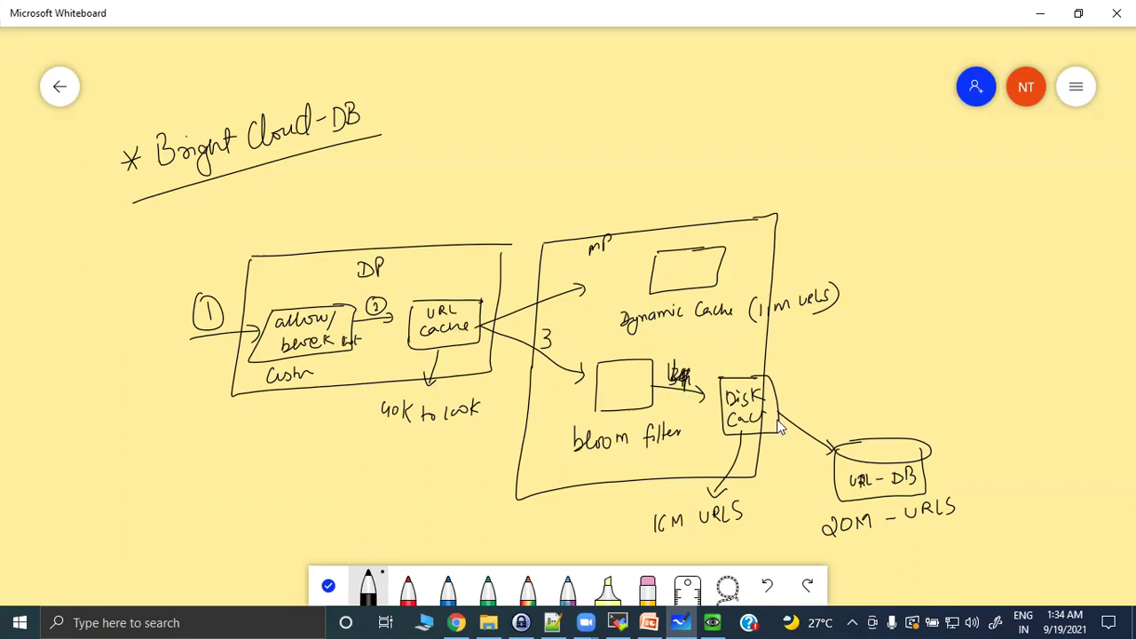
mouse_move(802, 407)
left_mouse_down()
mouse_move(807, 435)
mouse_move(819, 417)
mouse_move(821, 435)
left_mouse_up()
left_click_drag(541, 330, 540, 347)
left_click_drag(512, 286, 529, 280)
Draw a 5b arrow from dynamic cache to a Cloud and cross it out.
left_click_drag(730, 264, 893, 257)
mouse_move(883, 248)
left_mouse_down()
mouse_move(893, 257)
mouse_move(884, 266)
left_mouse_up()
mouse_move(813, 231)
left_mouse_down()
mouse_move(812, 242)
mouse_move(839, 236)
left_mouse_up()
left_click_drag(927, 232, 920, 270)
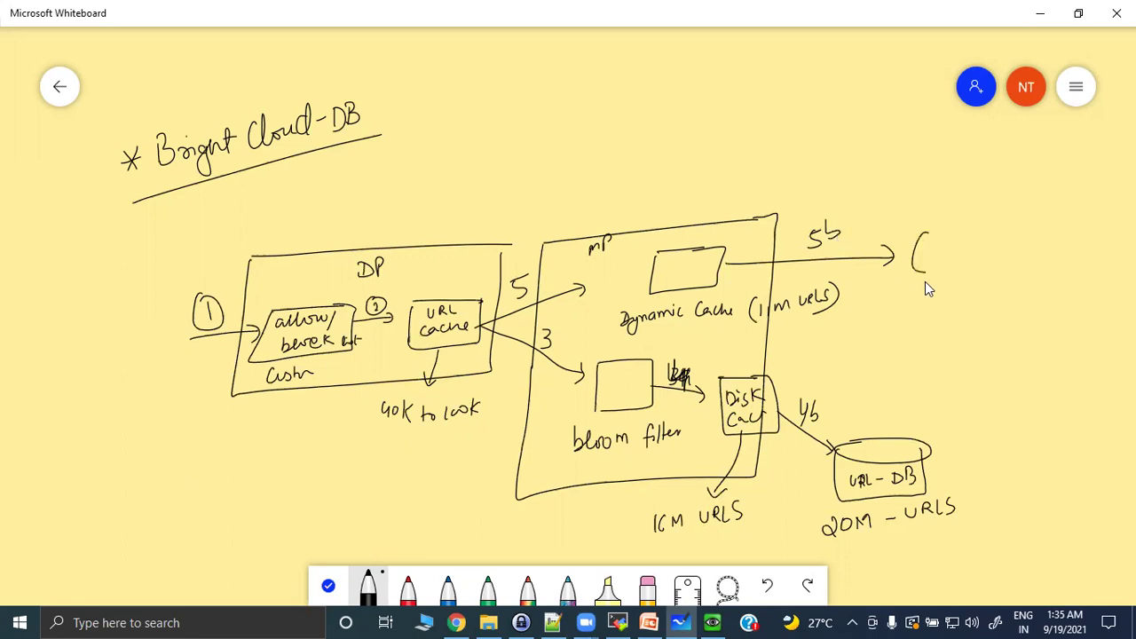
mouse_move(1056, 238)
left_mouse_down()
mouse_move(940, 233)
mouse_move(1001, 260)
mouse_move(1034, 253)
mouse_move(1038, 279)
left_mouse_up()
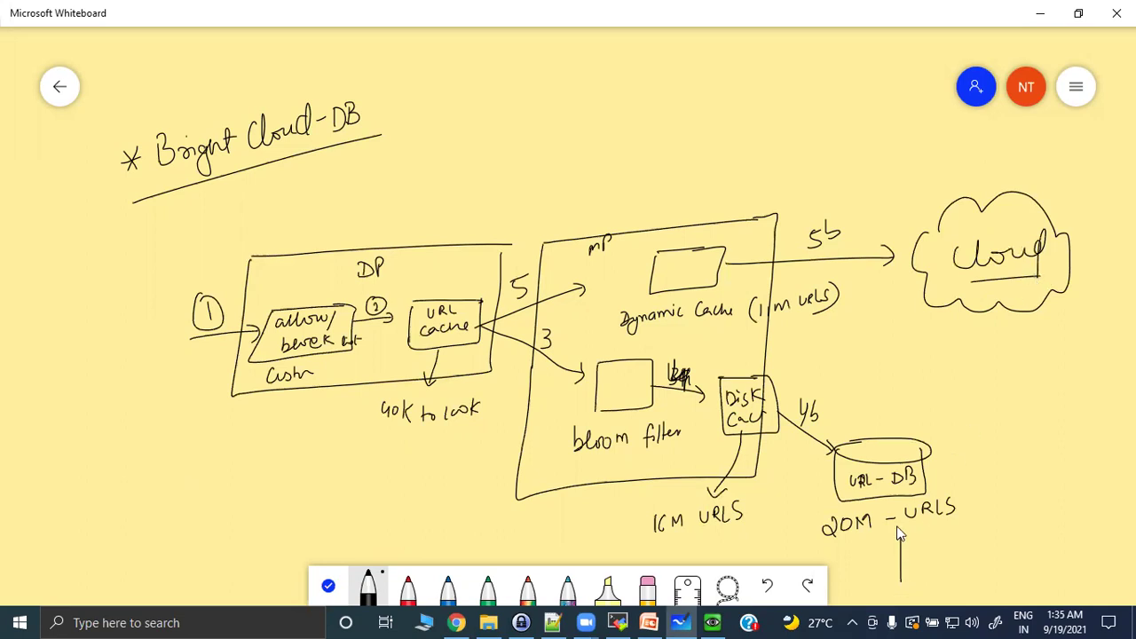
left_click_drag(888, 543, 912, 540)
mouse_move(839, 279)
left_mouse_down()
mouse_move(854, 252)
mouse_move(873, 274)
left_mouse_up()
Bracket the bloom filter and URL-DB with arcs, then leave the whiteboard.
left_click_drag(603, 350, 564, 466)
mouse_move(946, 413)
left_mouse_down()
mouse_move(982, 428)
mouse_move(955, 536)
left_mouse_up()
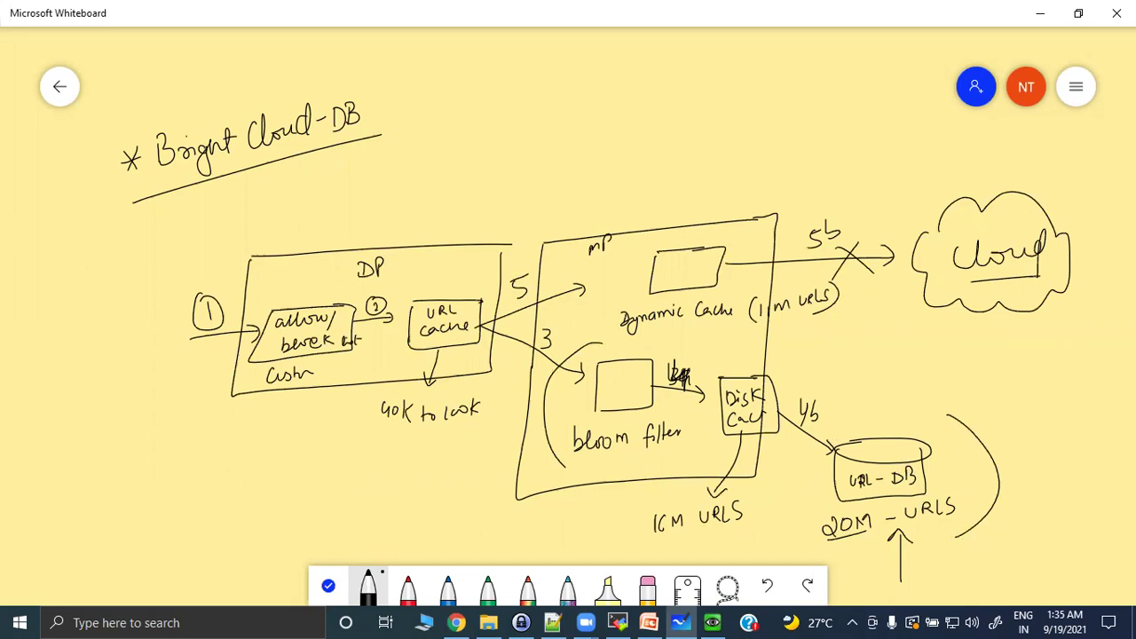
key("alt+Tab")
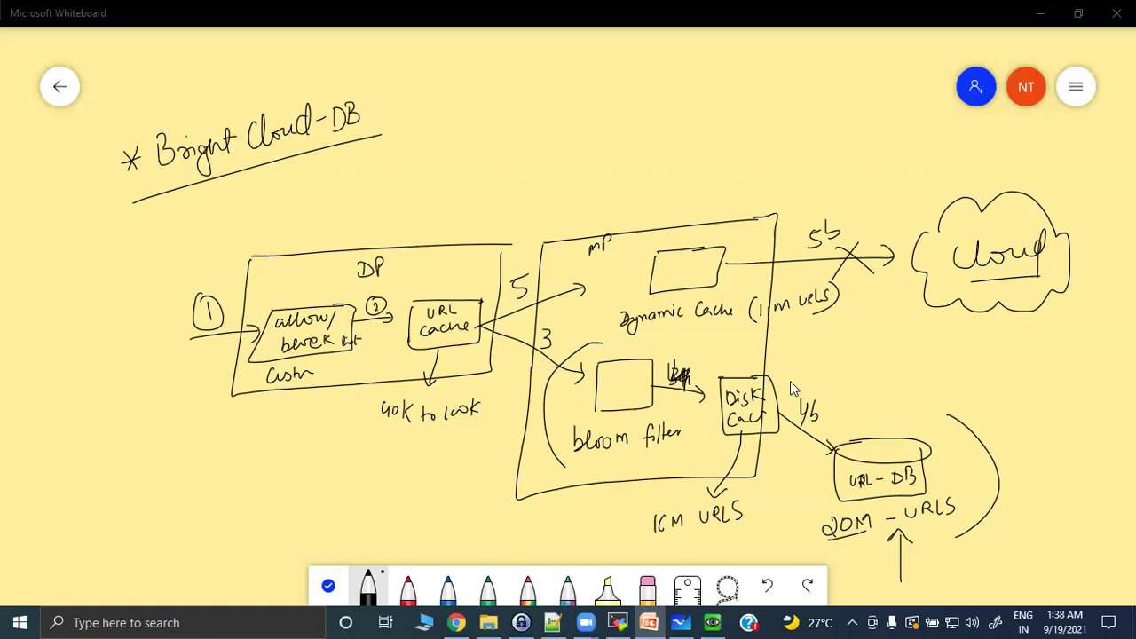
Sign in to the Windows client VM in QEMU with the account password.
left_click(711, 622)
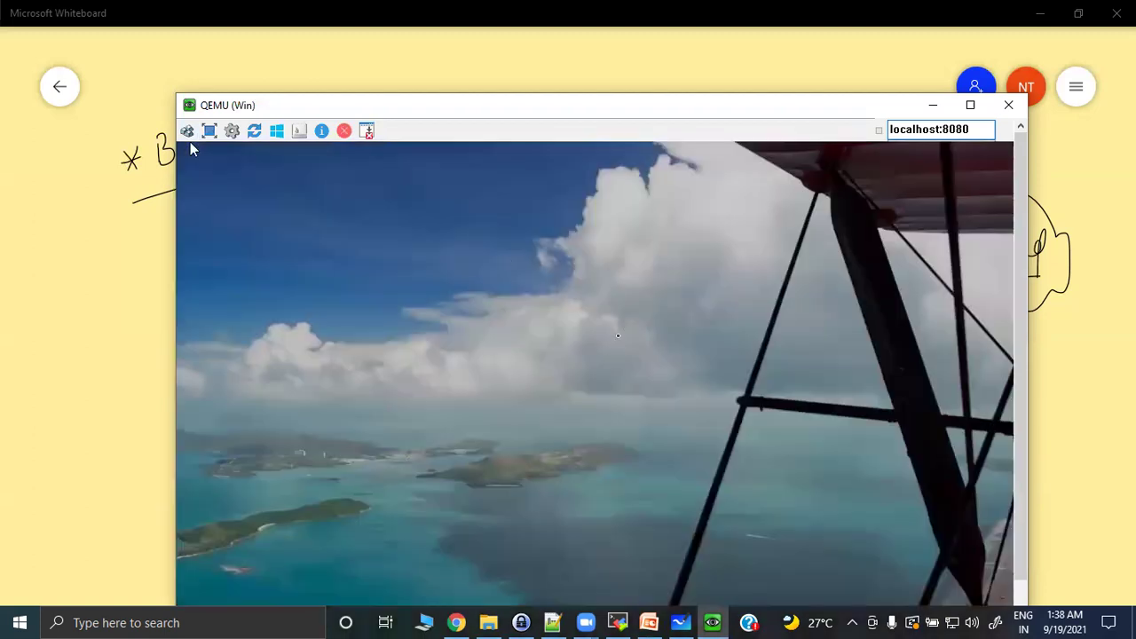
left_click(646, 313)
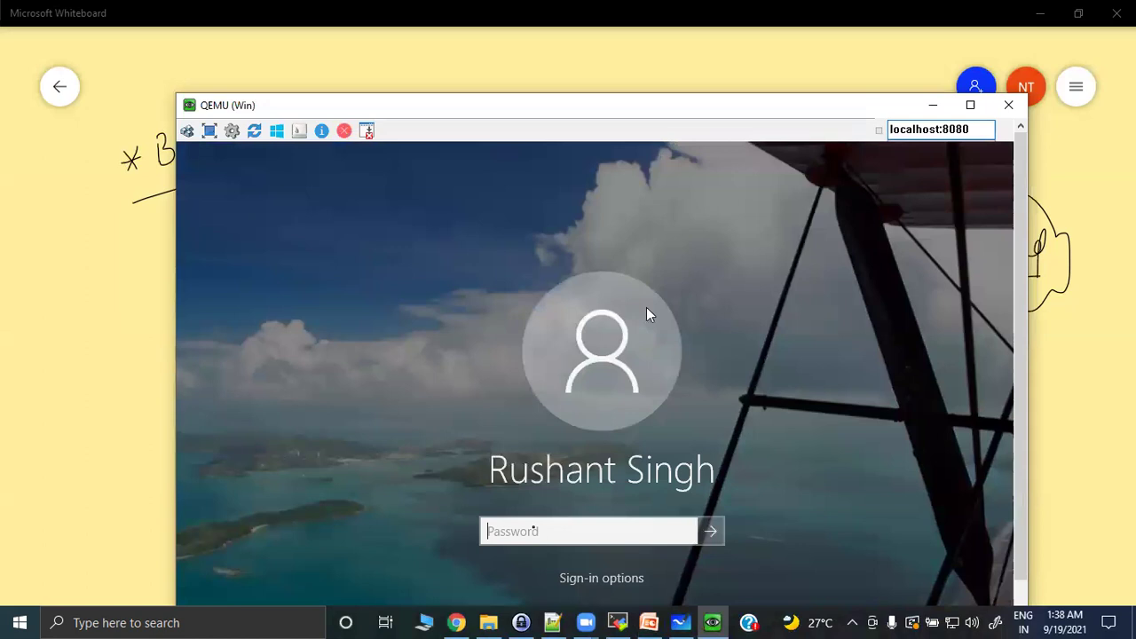
type("•••••••••••")
key("Return")
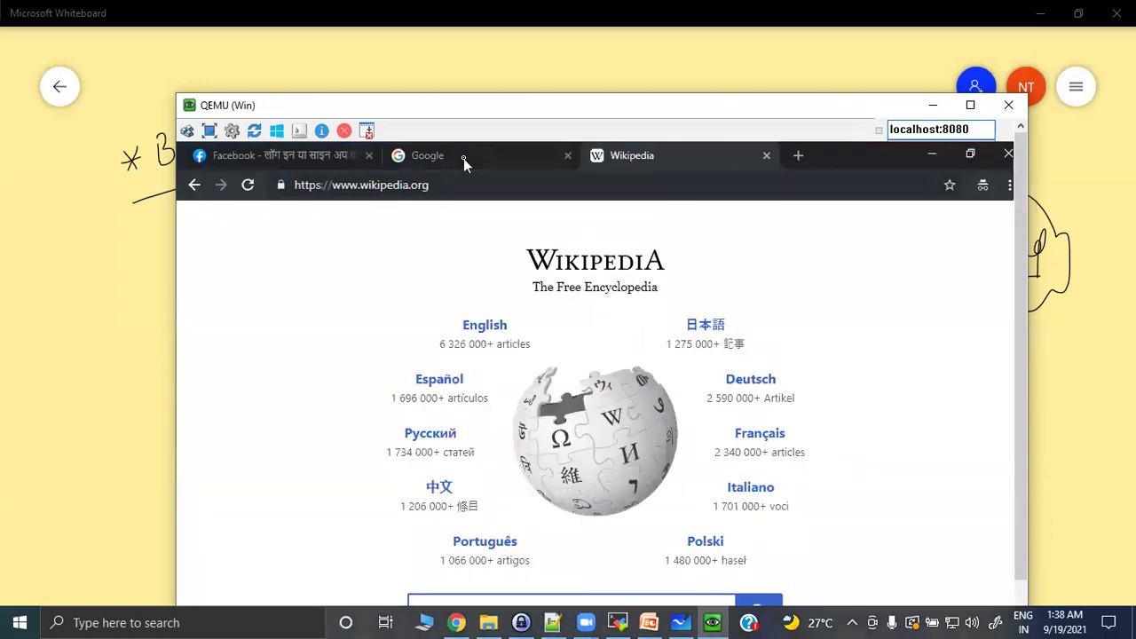
Switch the VM's Chrome to the Google tab, then return to the host and open File Explorer.
left_click(464, 158)
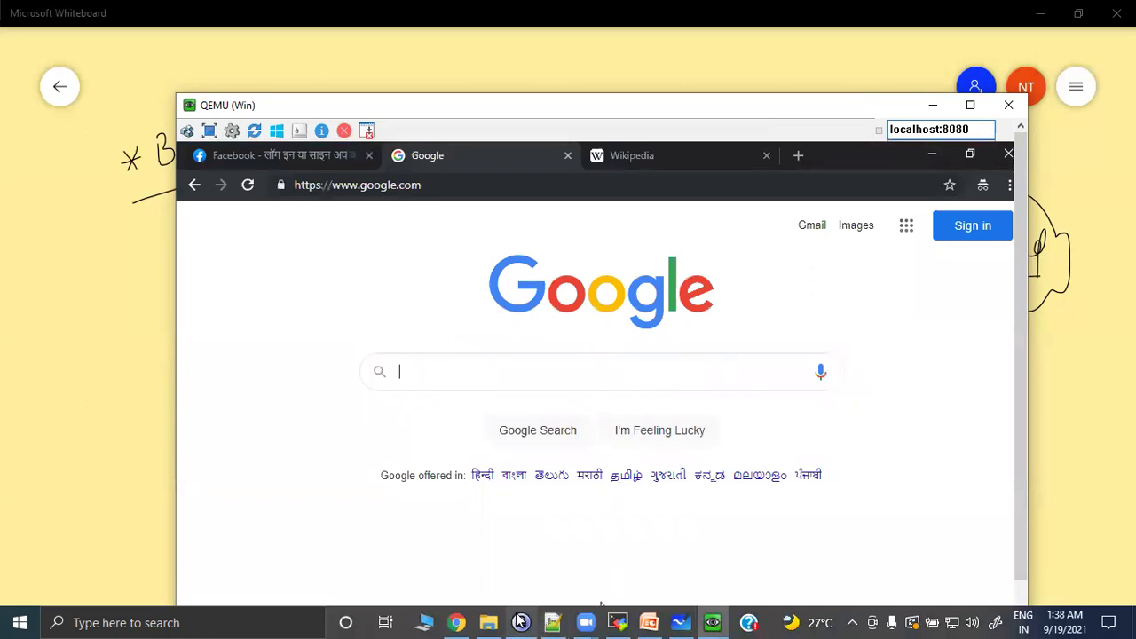
left_click(456, 622)
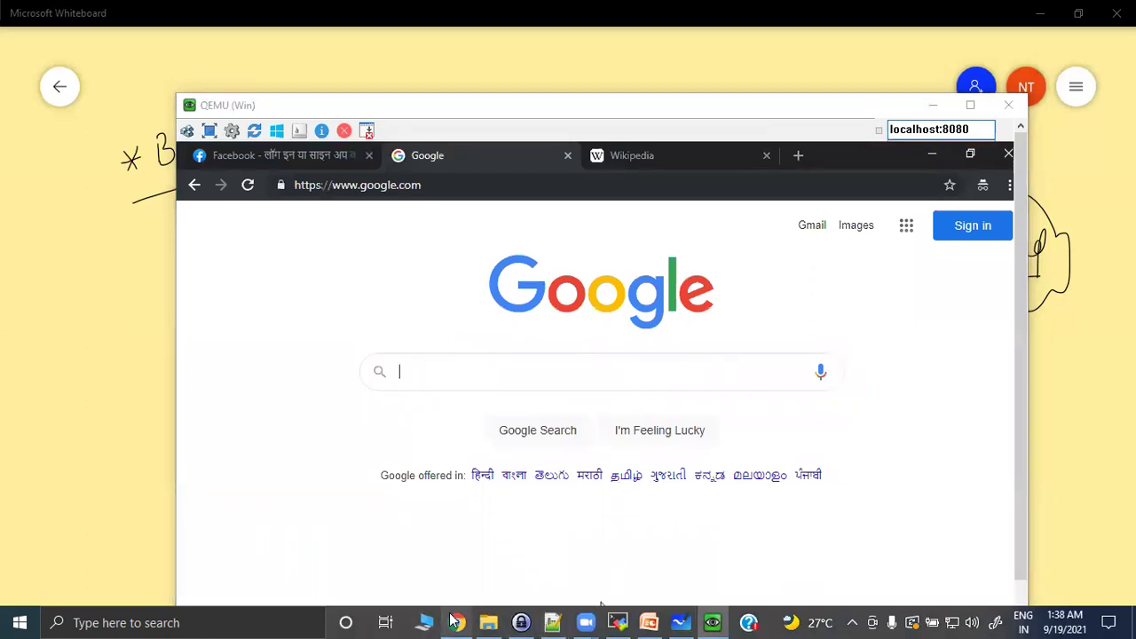
key("super+e")
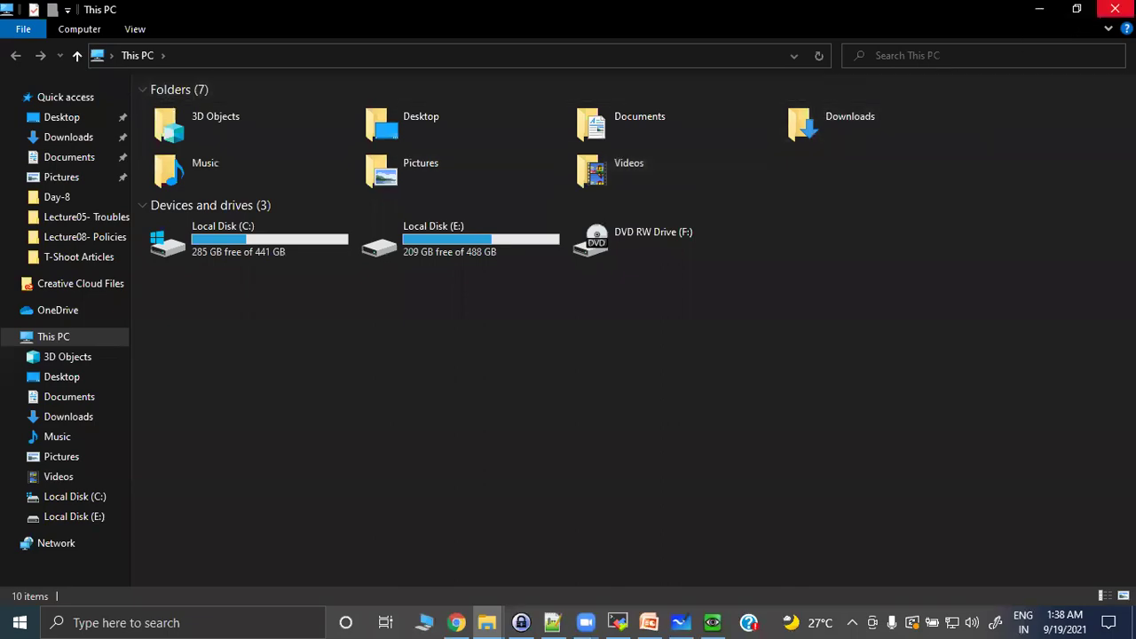
Log in to the PA-VM web interface as admin and dismiss the end-of-life and telemetry notices.
left_click(1115, 9)
left_click(274, 10)
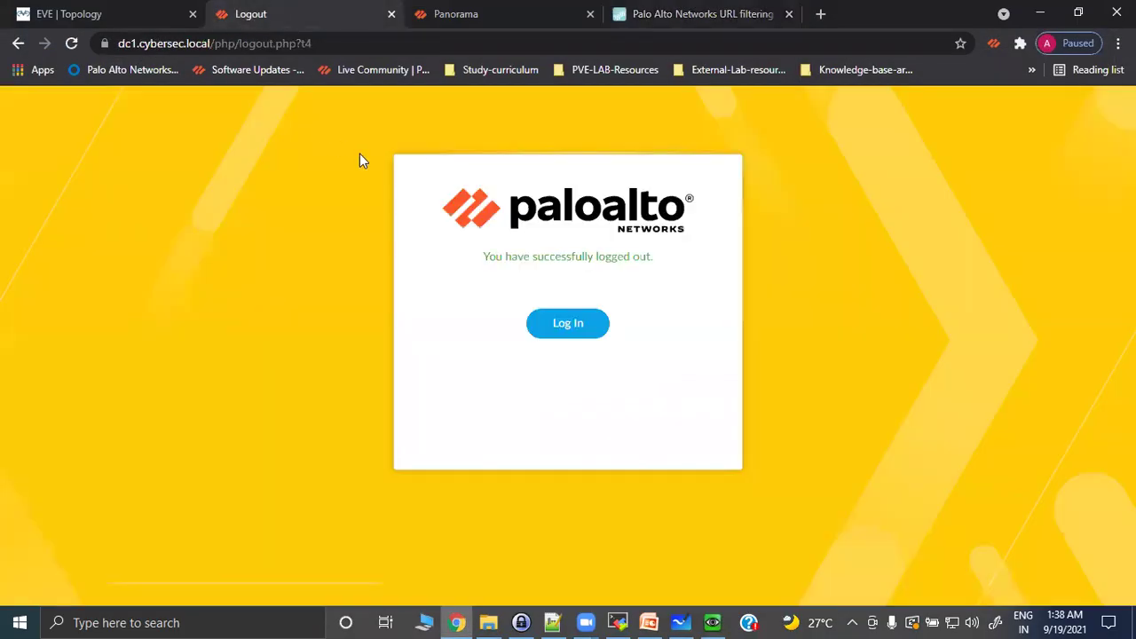
left_click(561, 324)
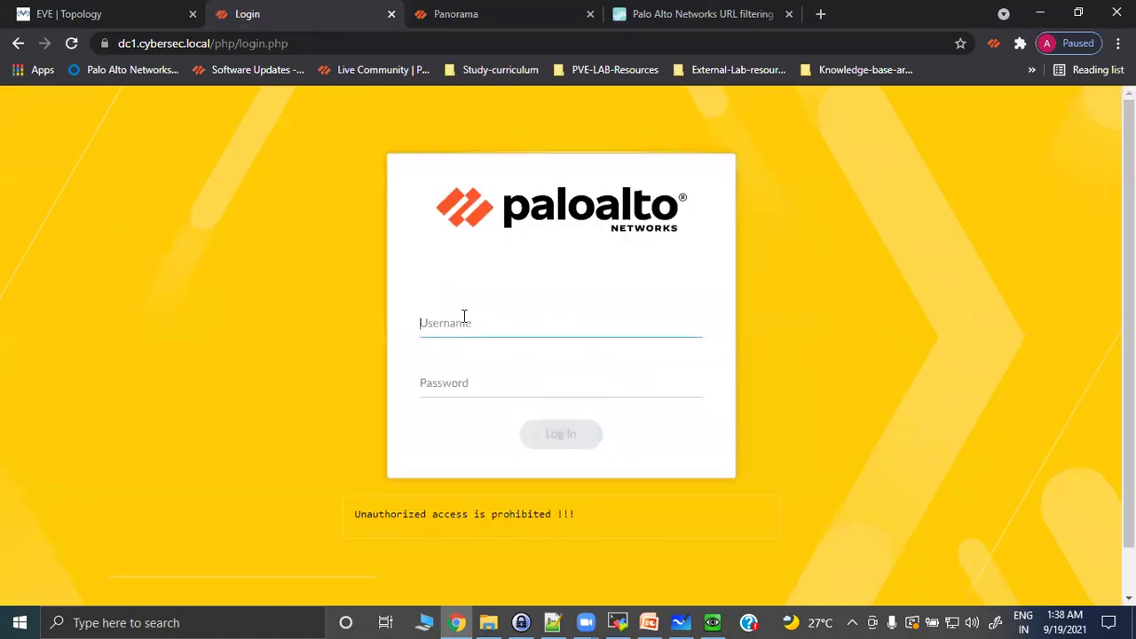
type("admin")
key("Tab")
type("•••••••••••")
key("Return")
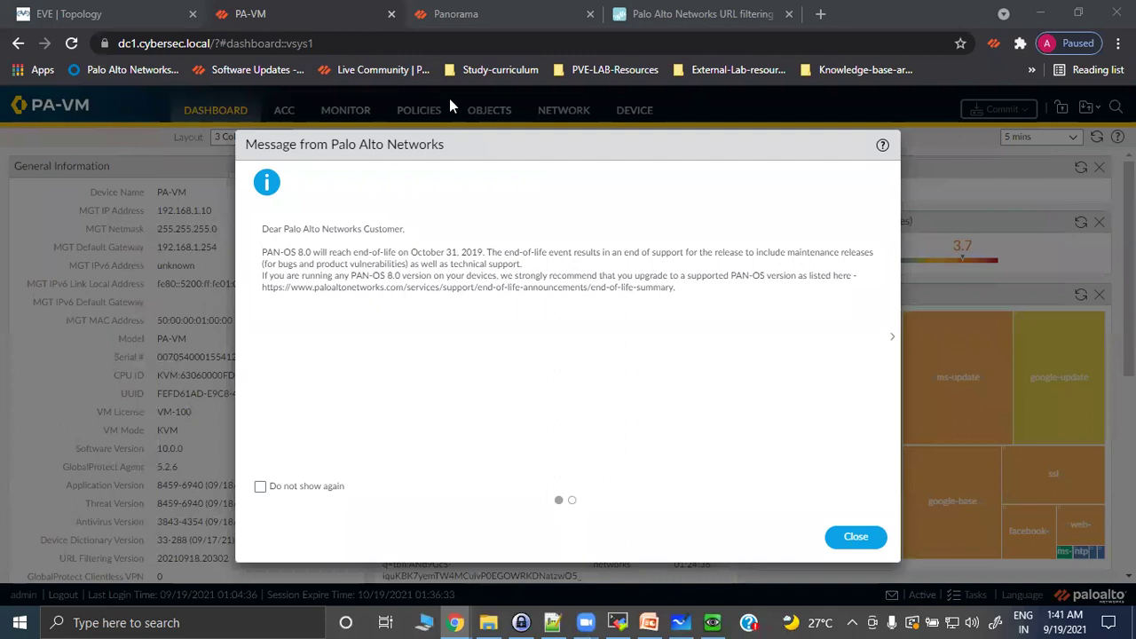
left_click(856, 536)
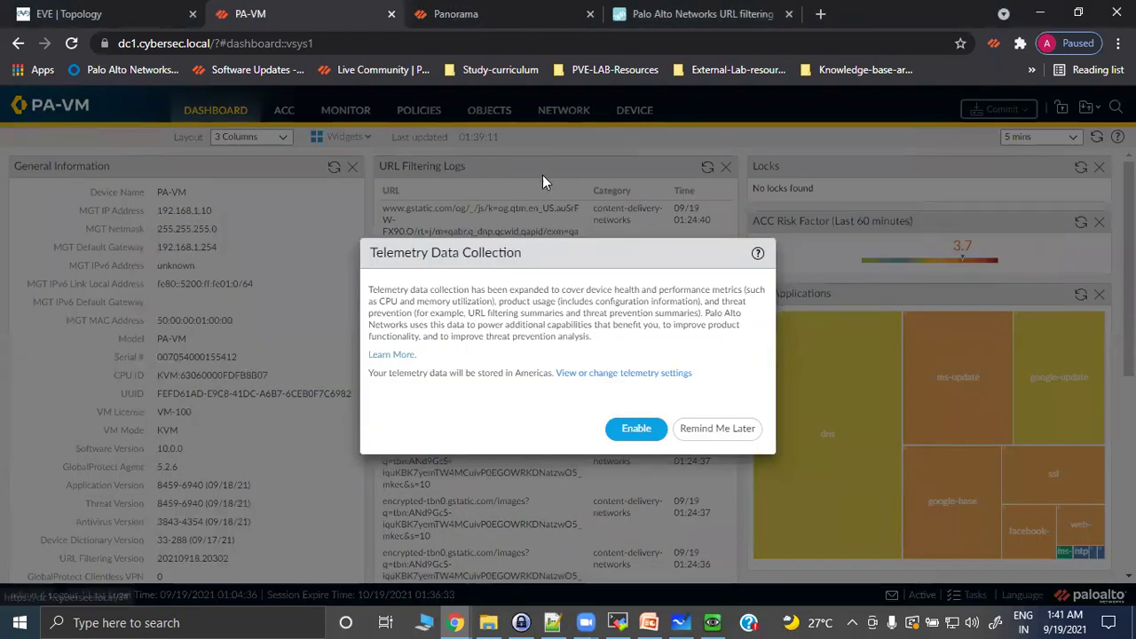
left_click(725, 428)
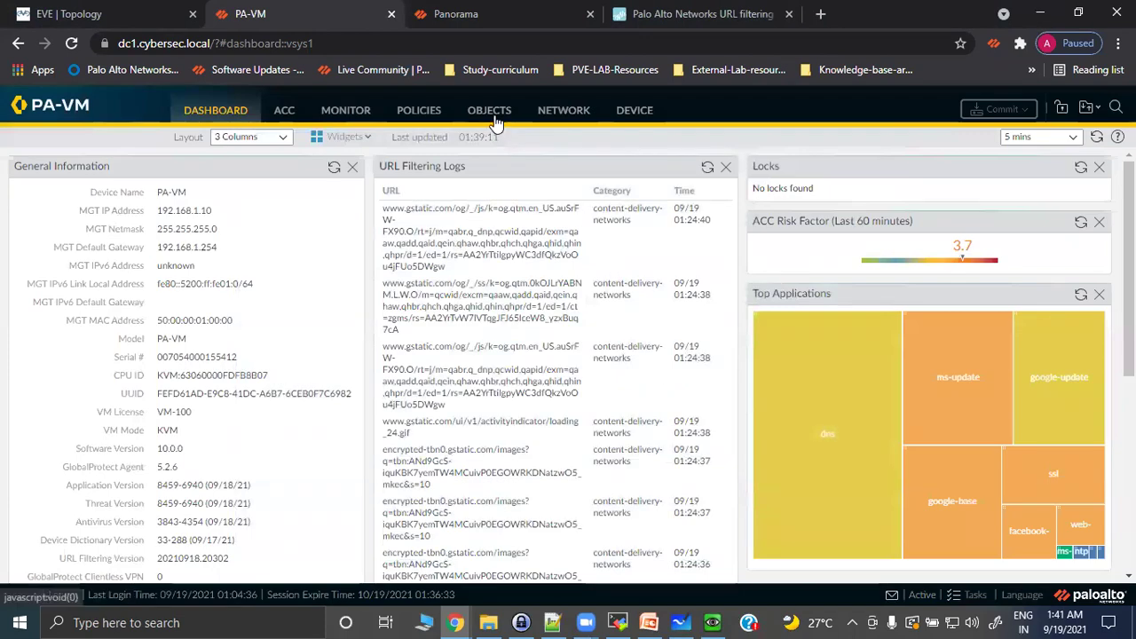
Enable Safe Search Enforcement in the Custom-block-profile URL Filtering profile and save it.
left_click(489, 110)
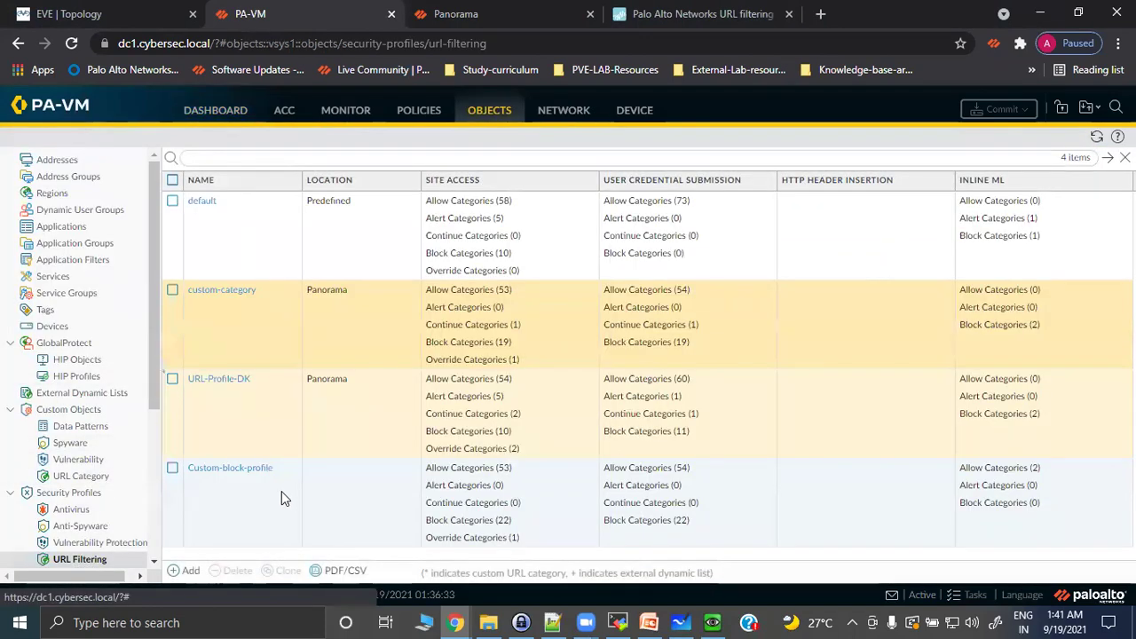
left_click(227, 468)
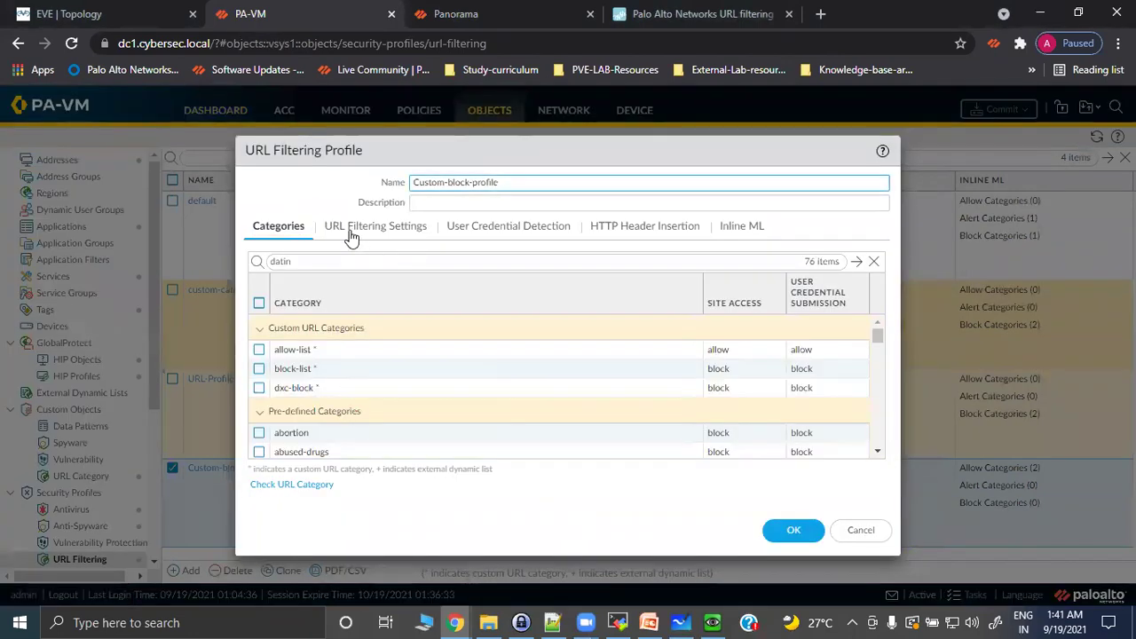
left_click(355, 232)
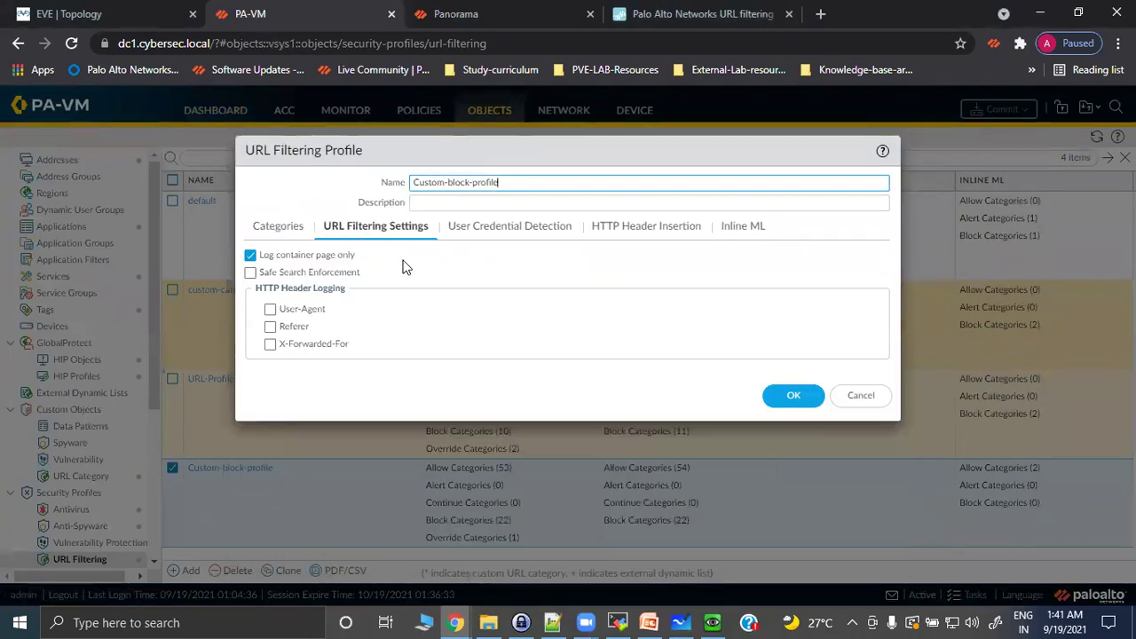
left_click(252, 273)
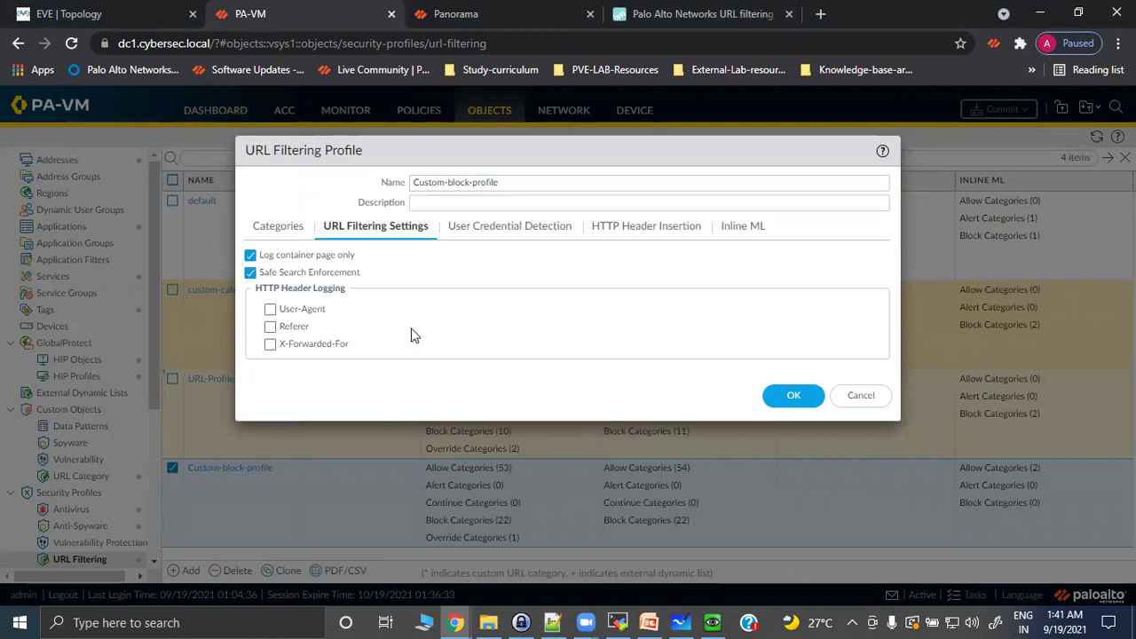
left_click(796, 404)
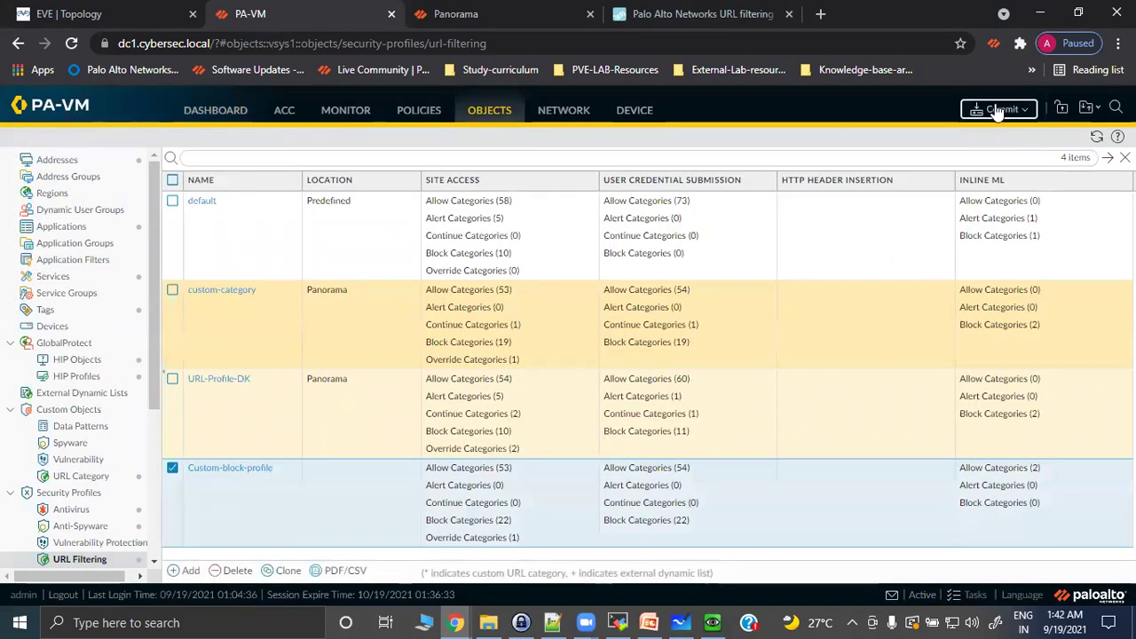
Commit the configuration to the firewall and bring the Windows client VM forward.
left_click(999, 110)
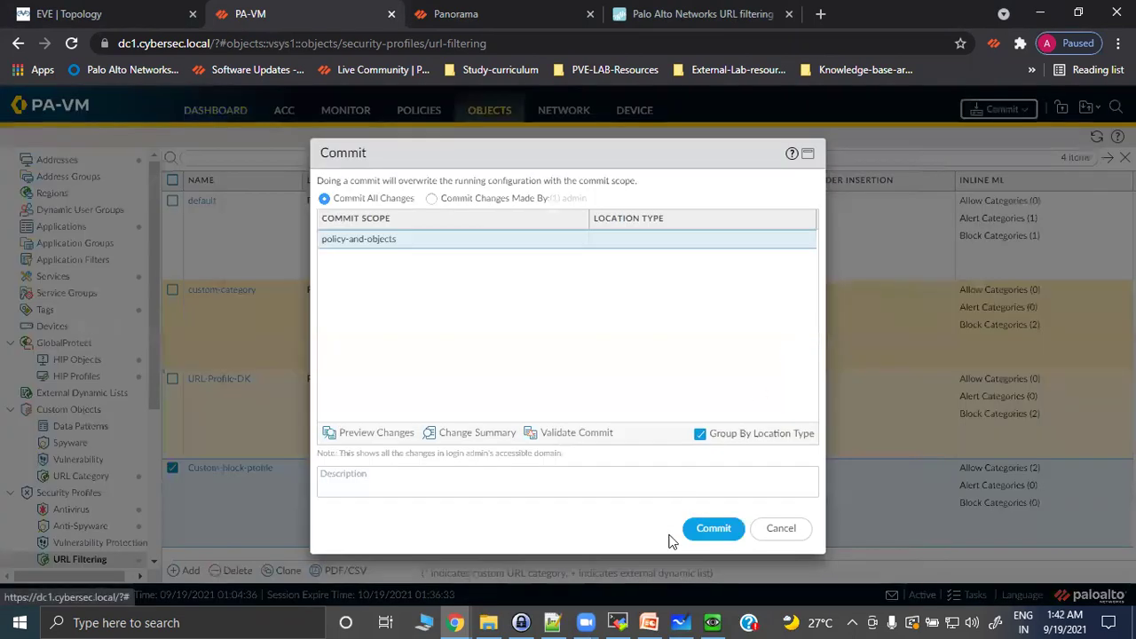
left_click(708, 531)
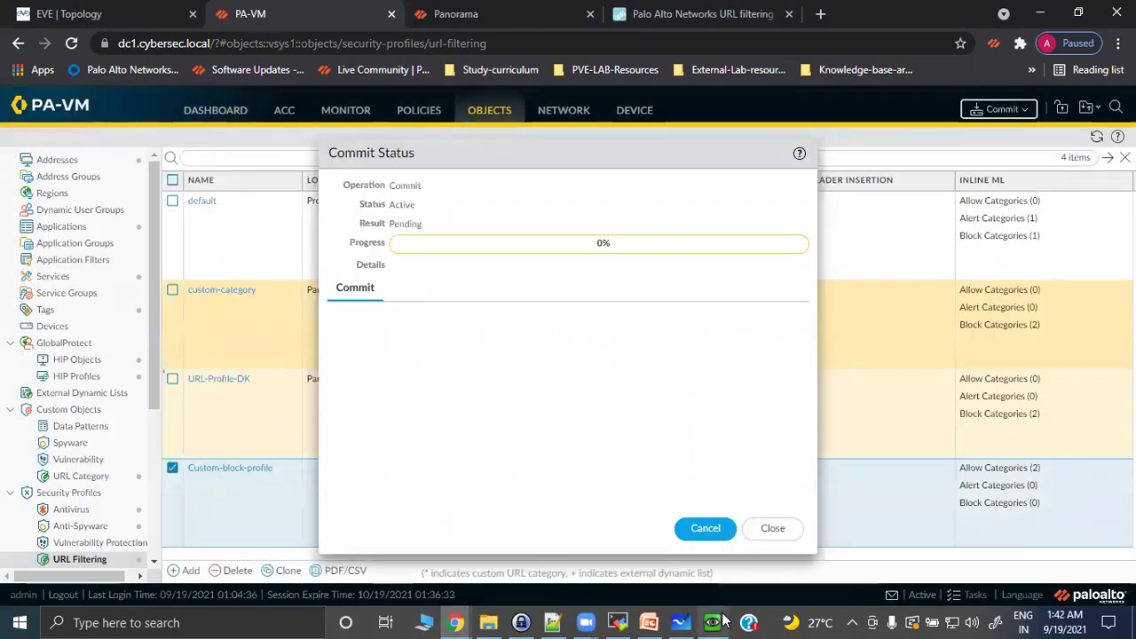
left_click(721, 621)
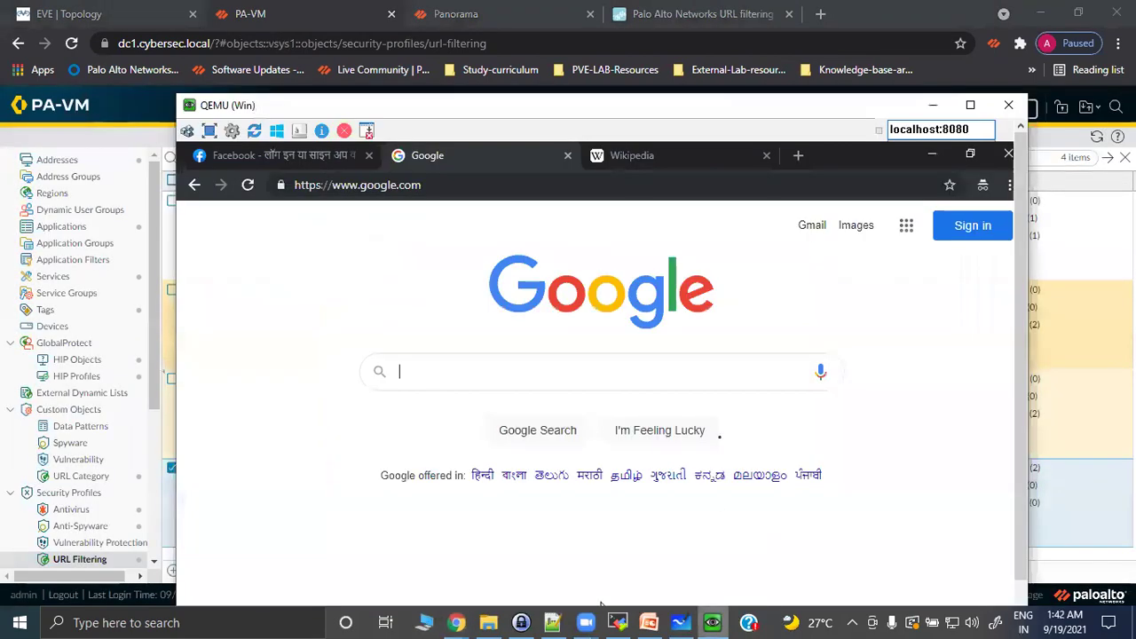
In Chrome Settings, search for 'safe' and make sure Safe Browsing is switched on.
left_click(1010, 185)
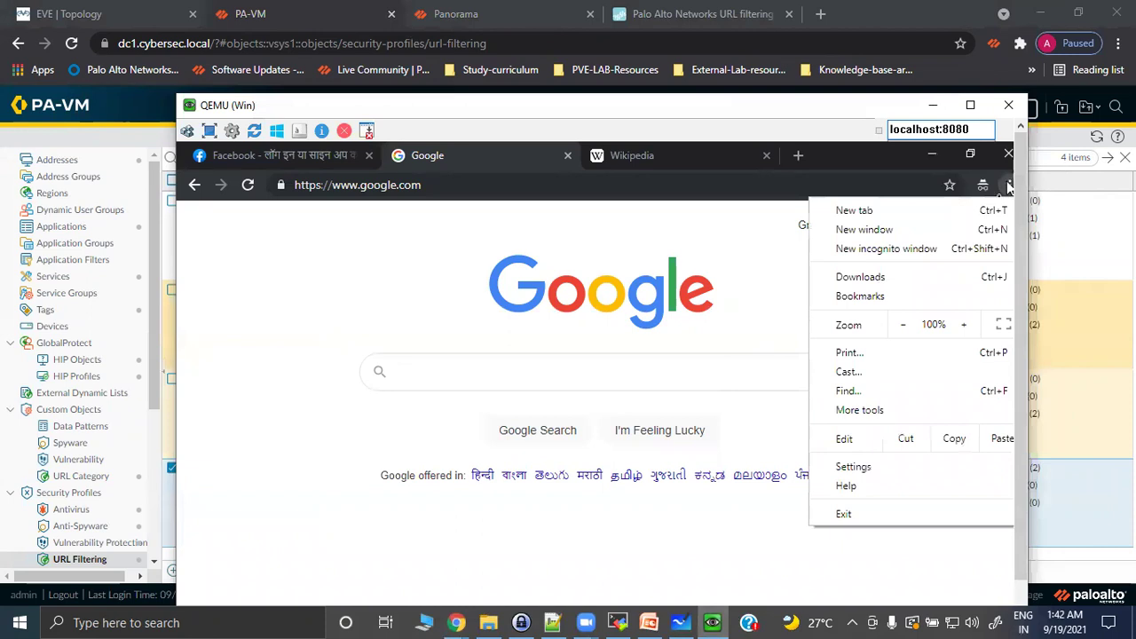
left_click(848, 466)
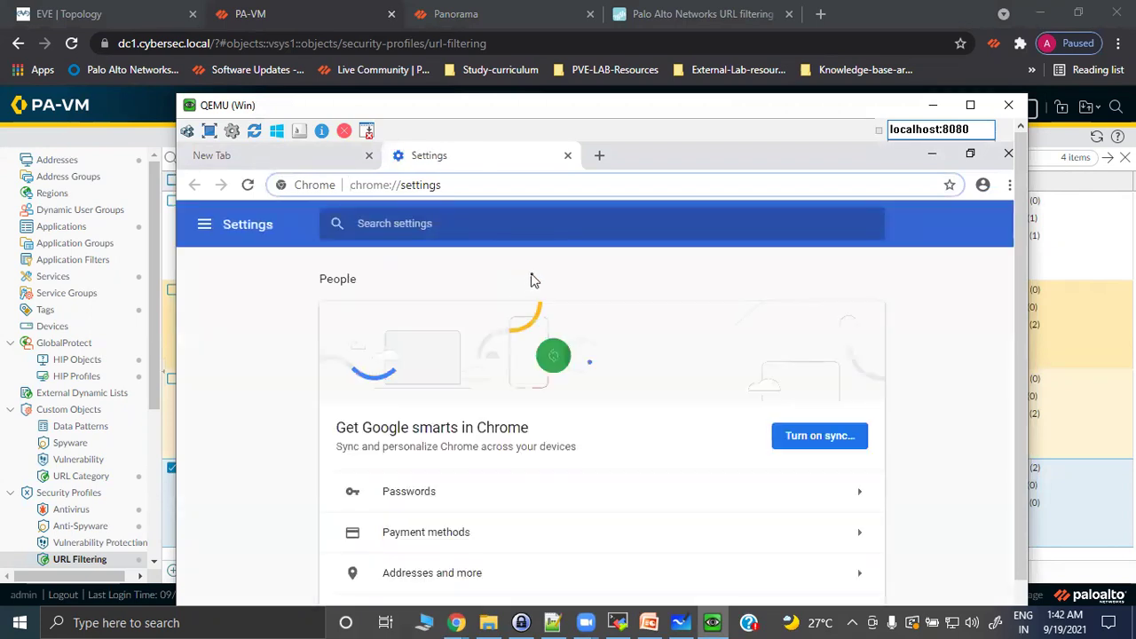
left_click(458, 215)
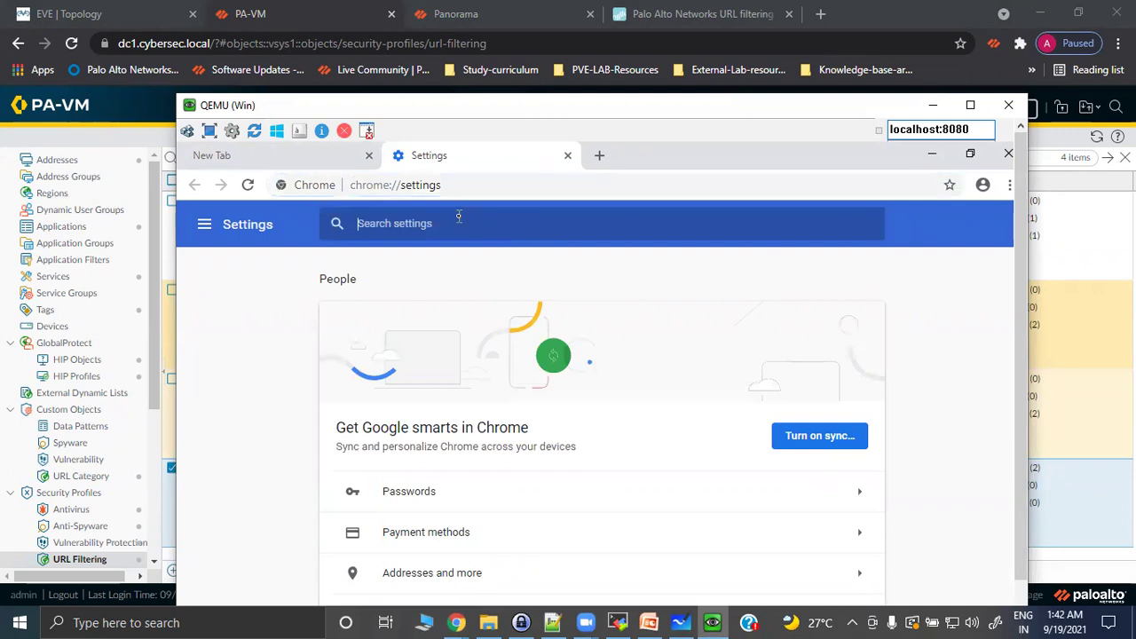
type("safe")
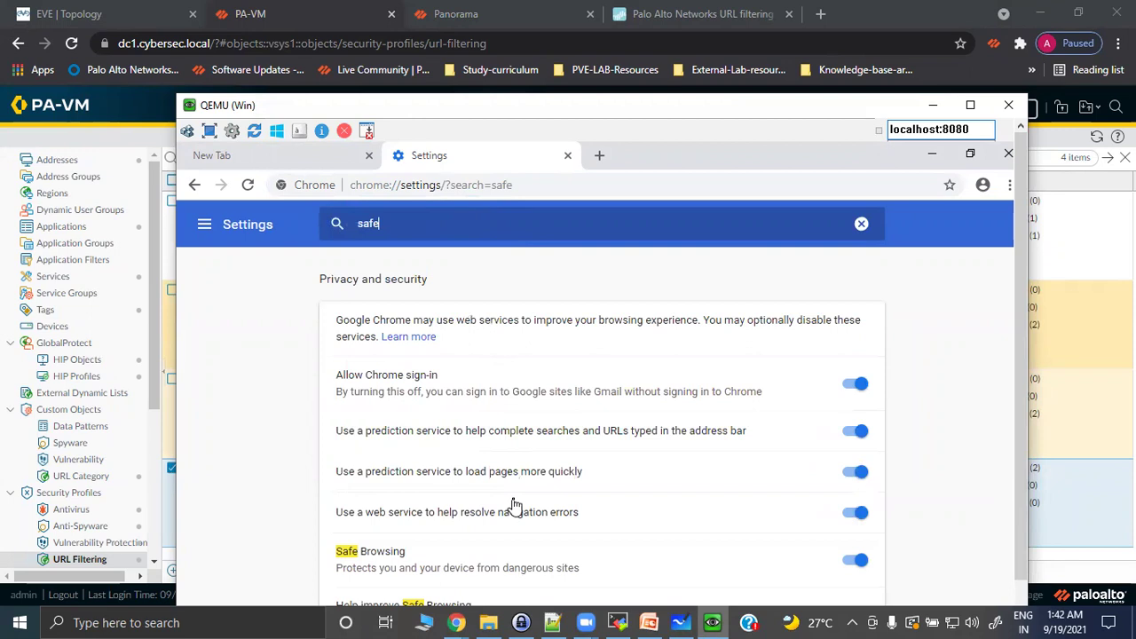
scroll(514, 479, "down", 1)
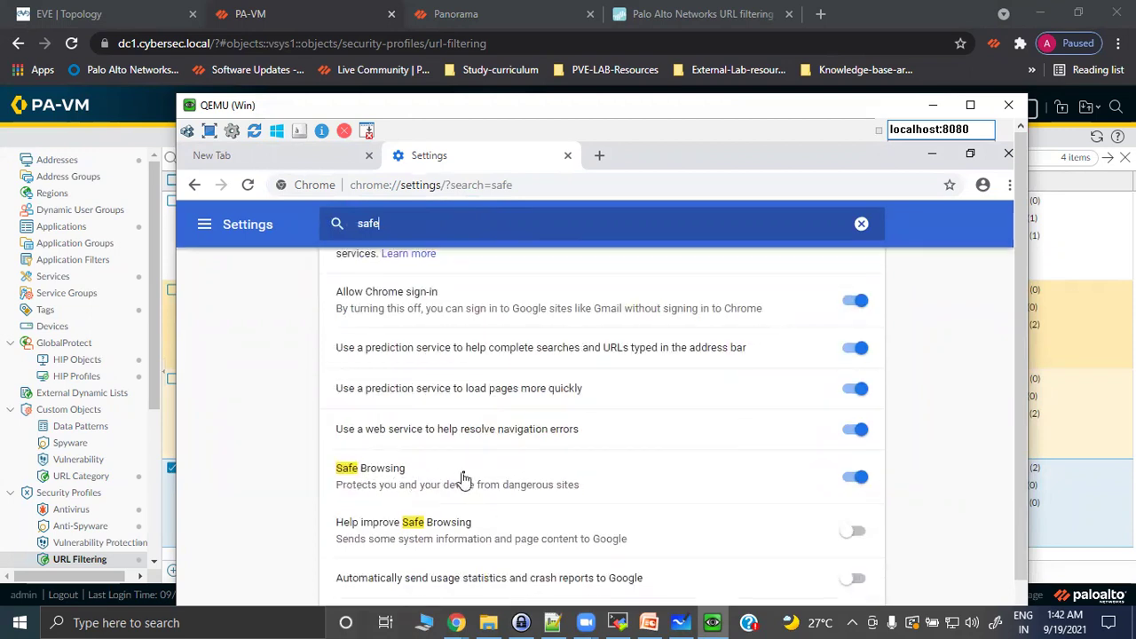
scroll(430, 484, "down", 1)
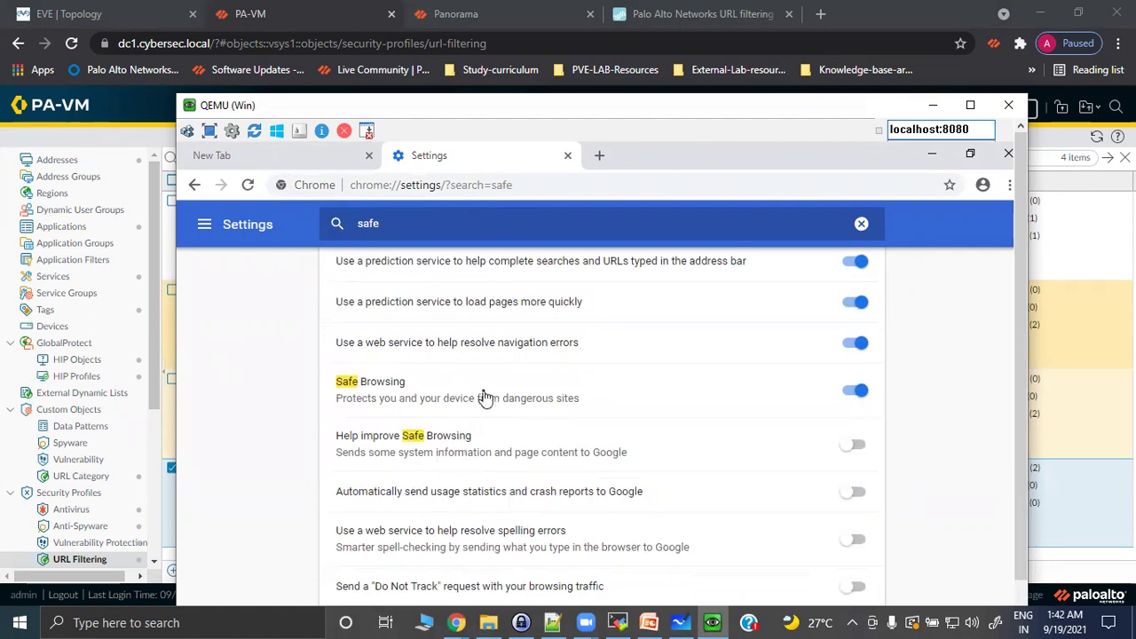
scroll(485, 397, "down", 1)
scroll(485, 397, "up", 3)
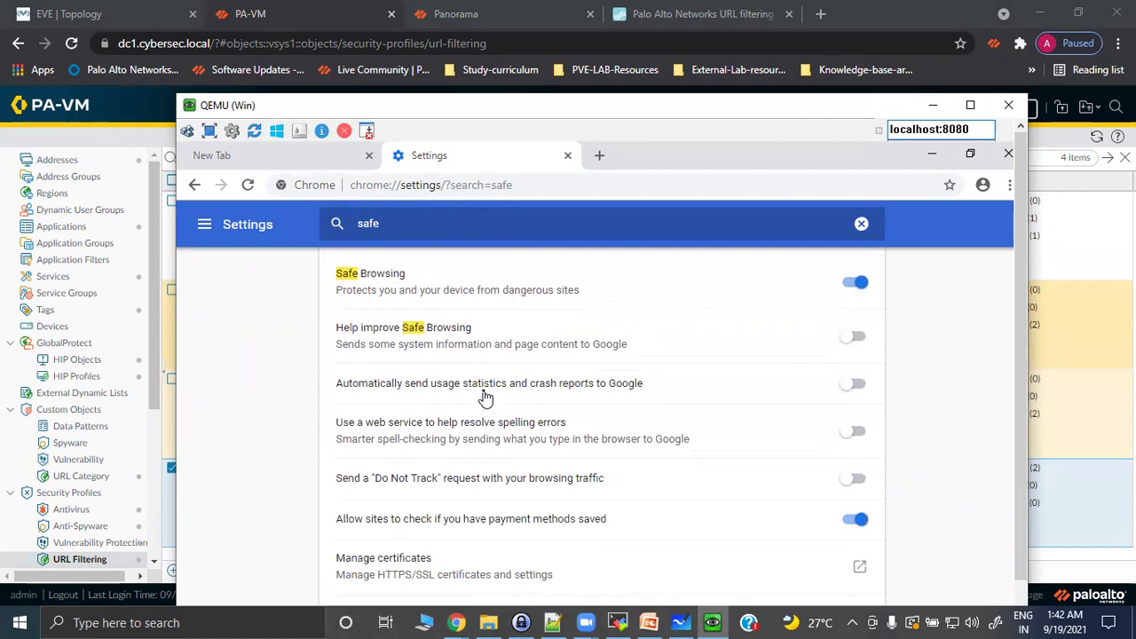
left_click(371, 543)
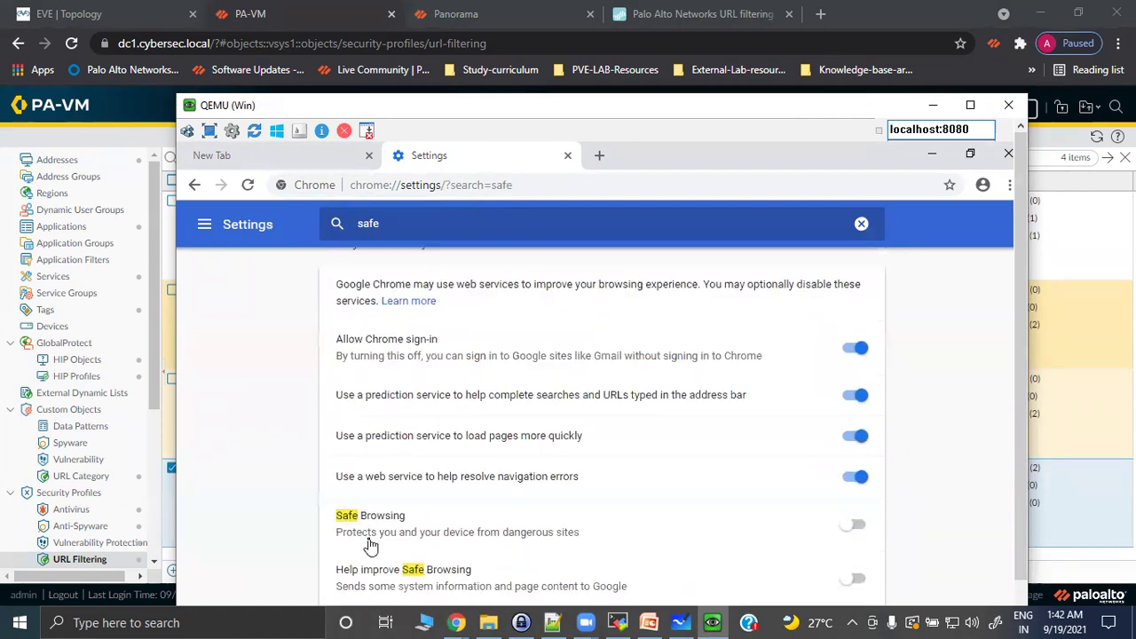
left_click(374, 536)
scroll(410, 532, "down", 3)
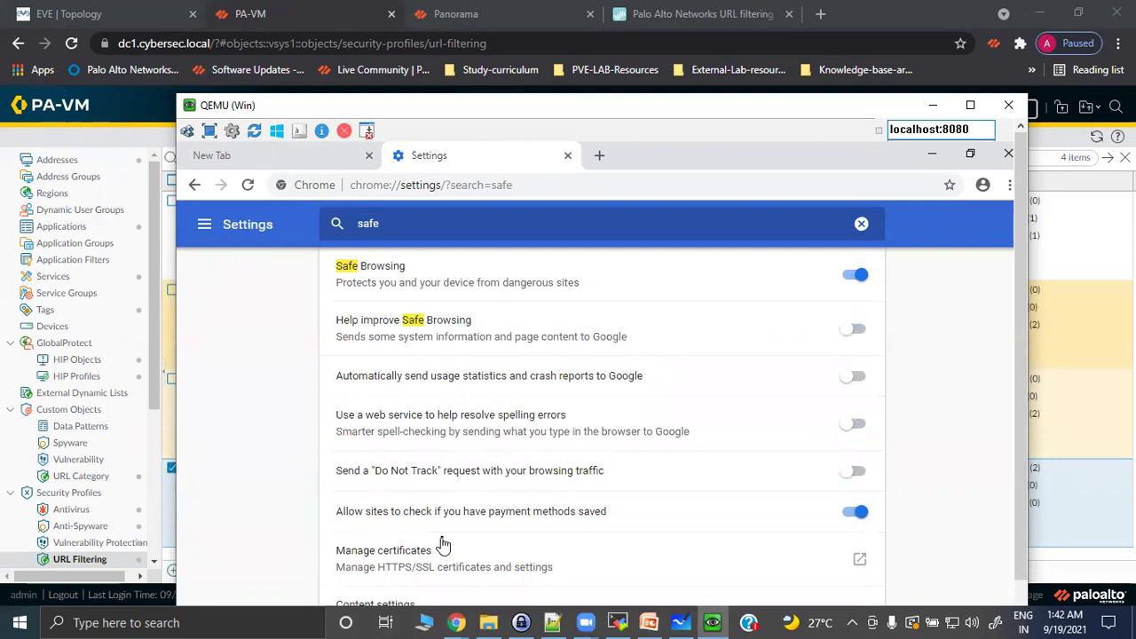
scroll(440, 541, "up", 3)
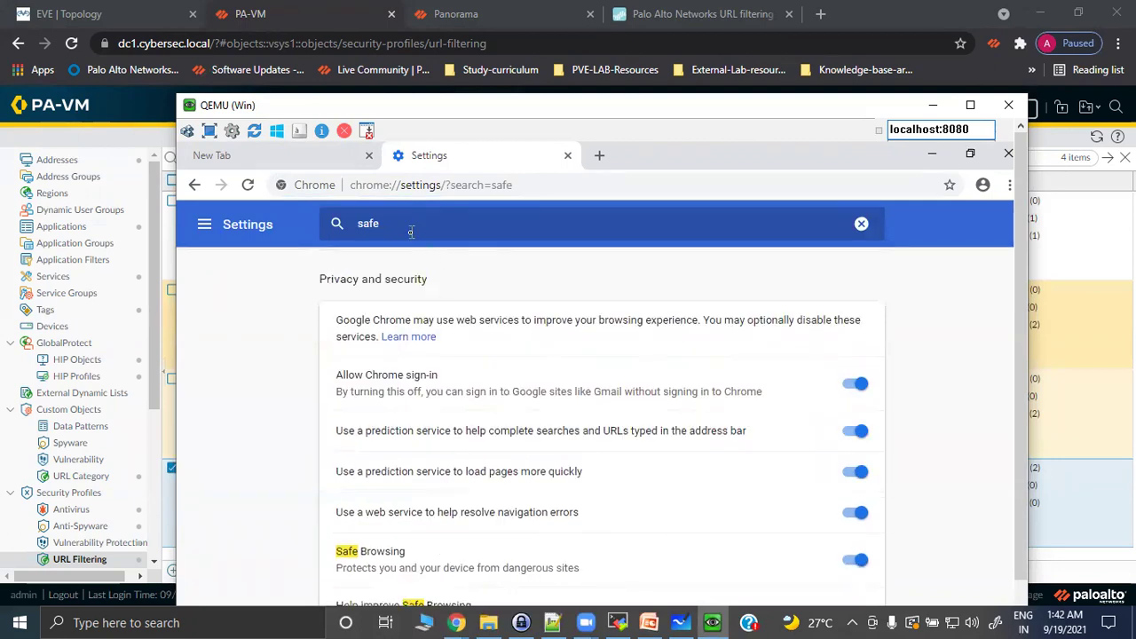
Search the settings for 'SafeSearc', find no results, and close the Settings tab.
type("sea")
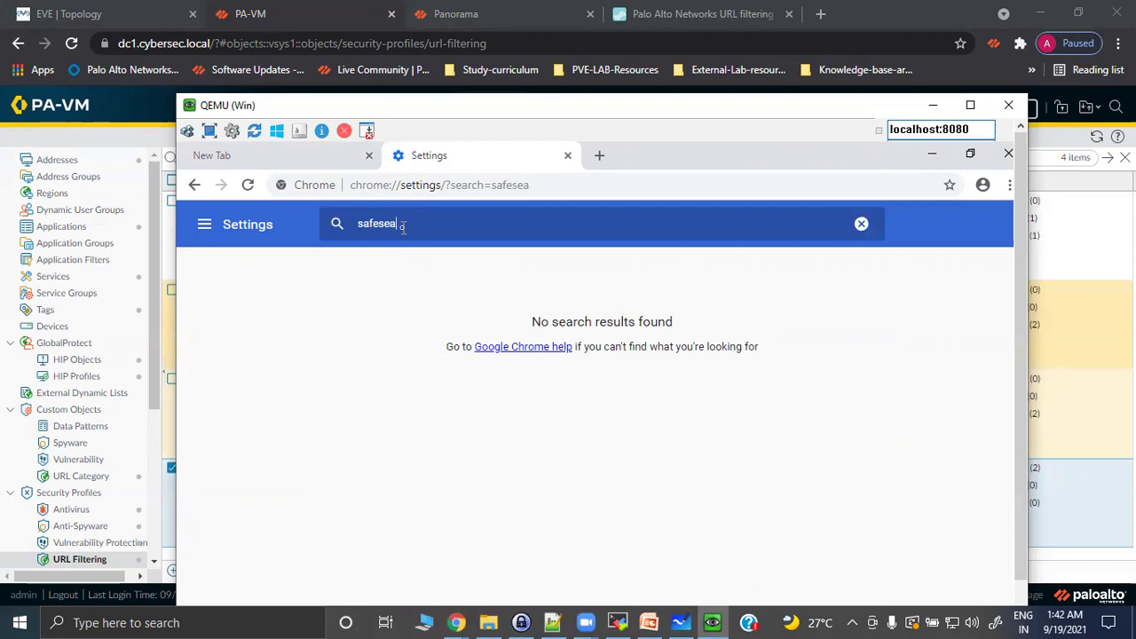
key("ctrl+a")
key("BackSpace")
type("SafeSearc")
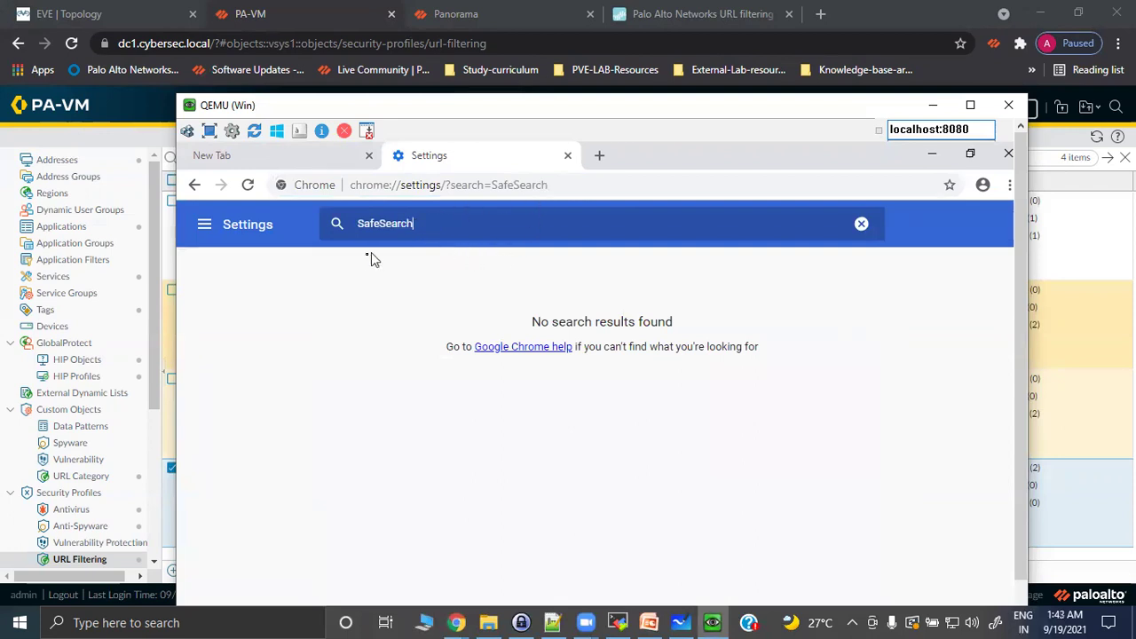
left_click(567, 156)
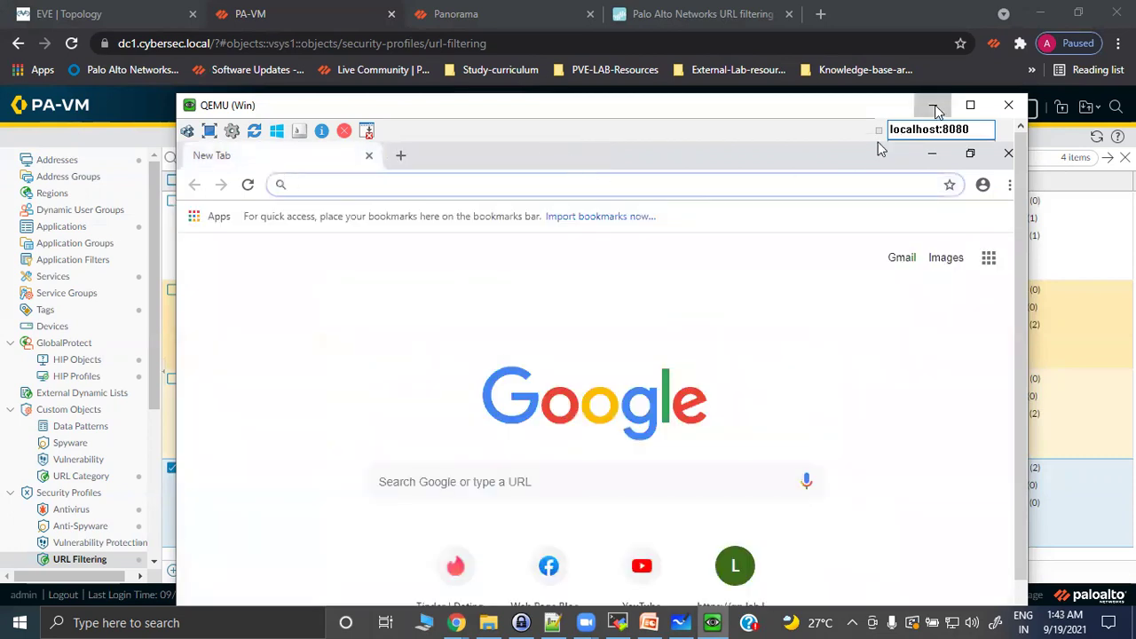
Close the firewall's successful Commit Status dialog and restore the Windows client VM.
left_click(933, 105)
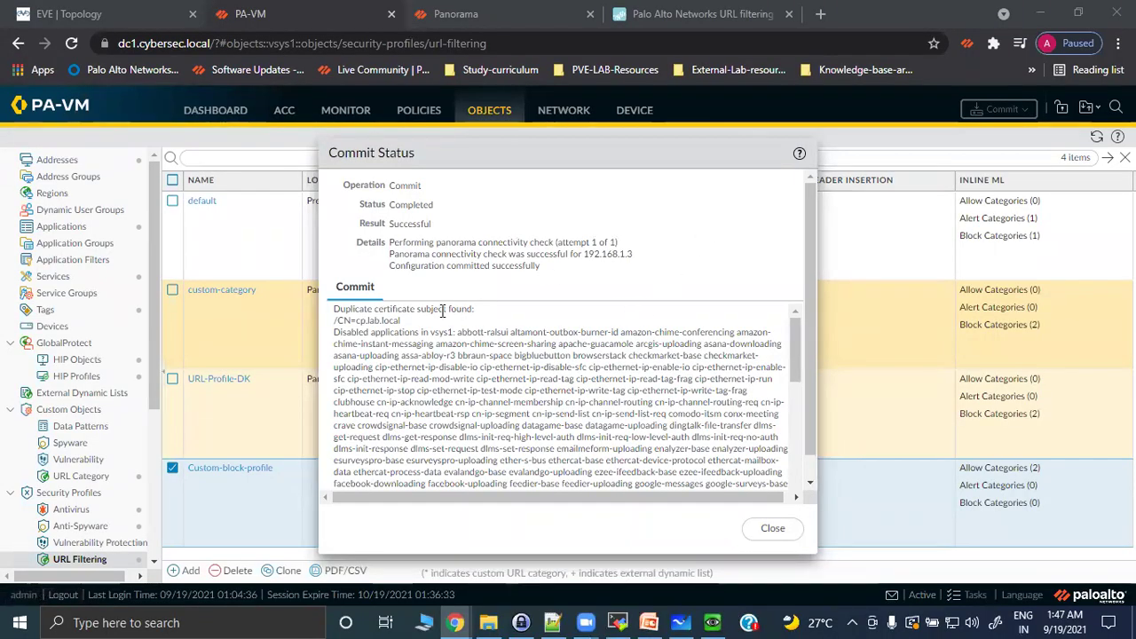
left_click(757, 531)
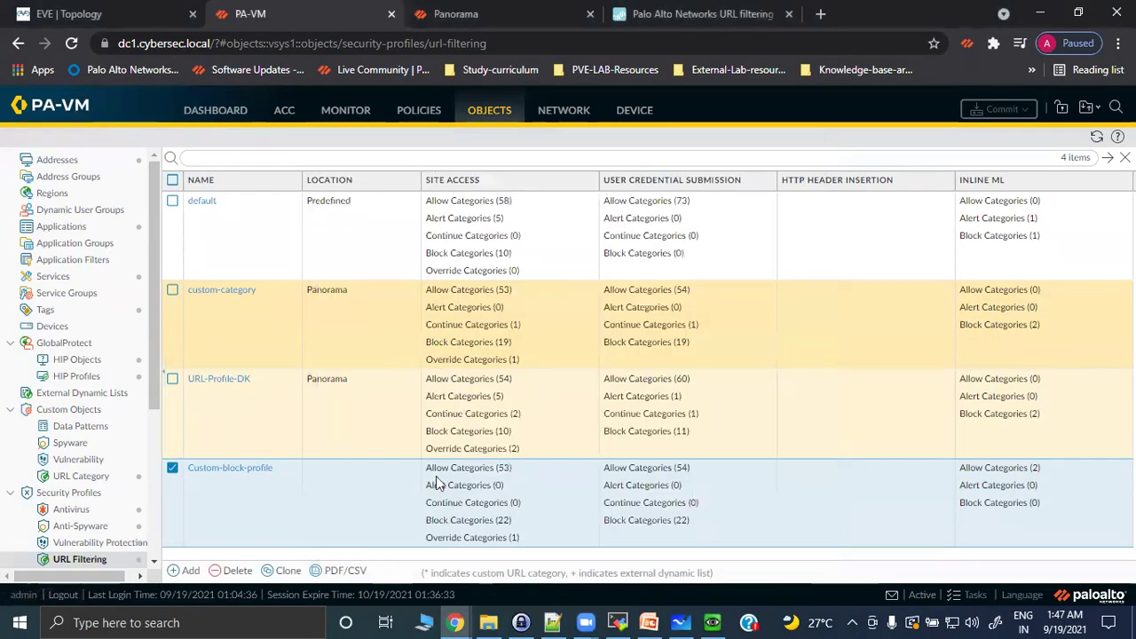
left_click(711, 622)
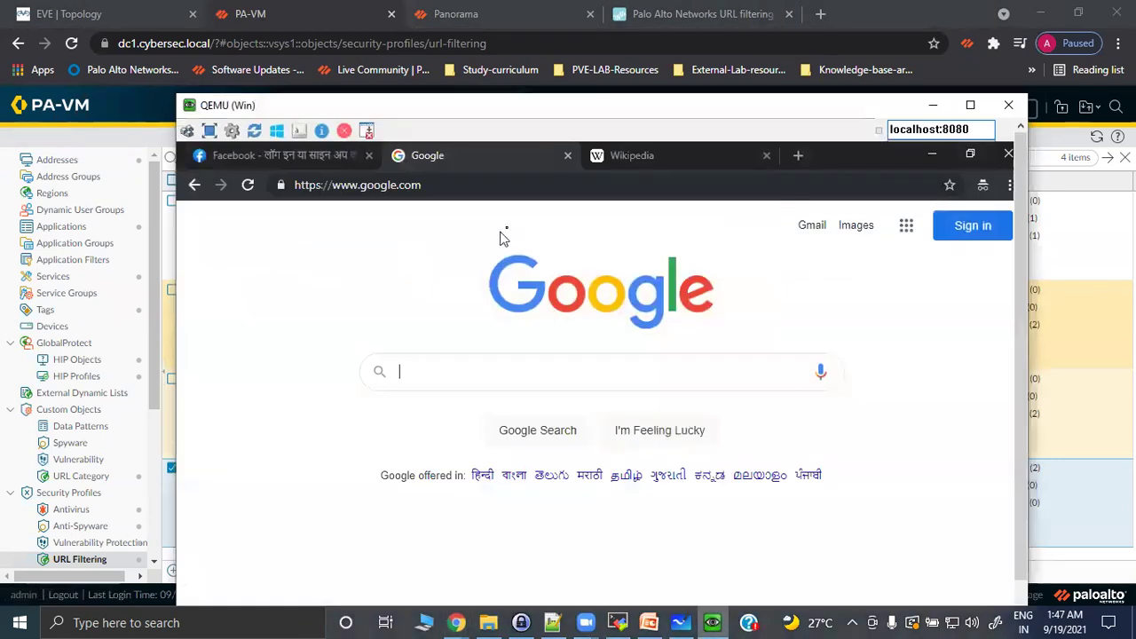
Load google.com/preferences and save Google's search preferences, acknowledging the saved alert.
left_click(454, 187)
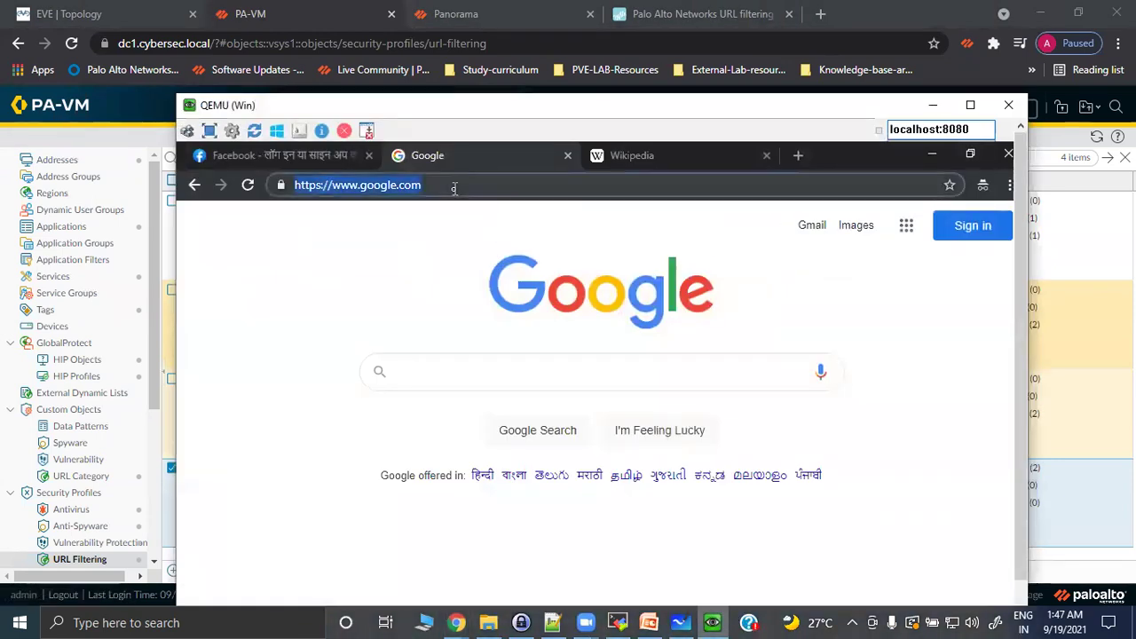
left_click(453, 187)
type("/")
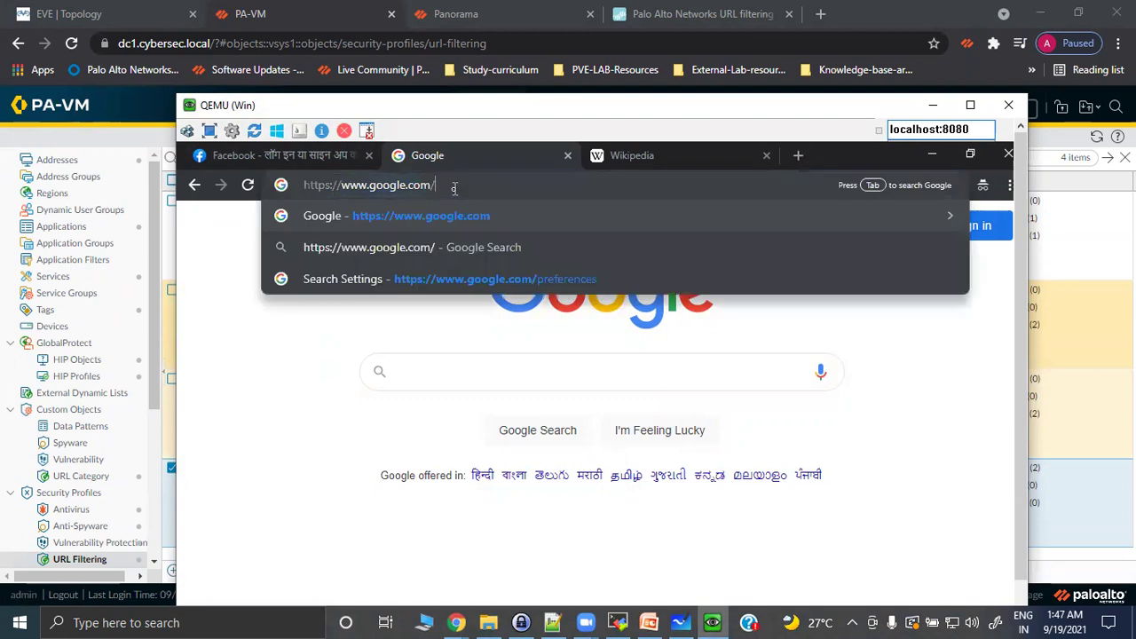
type("preferences")
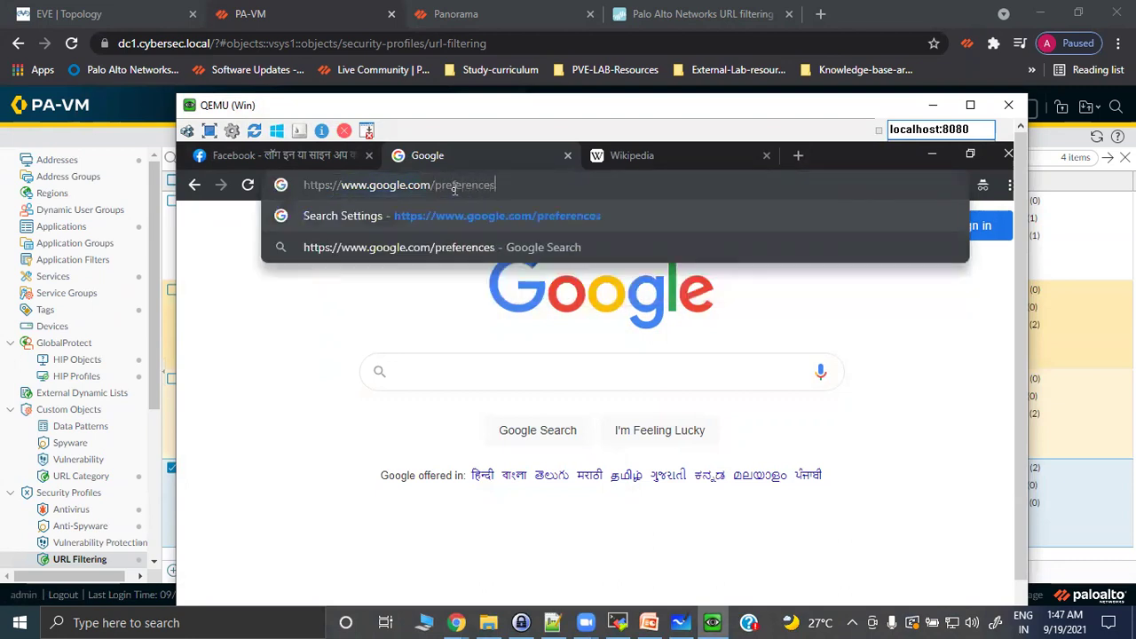
key("Return")
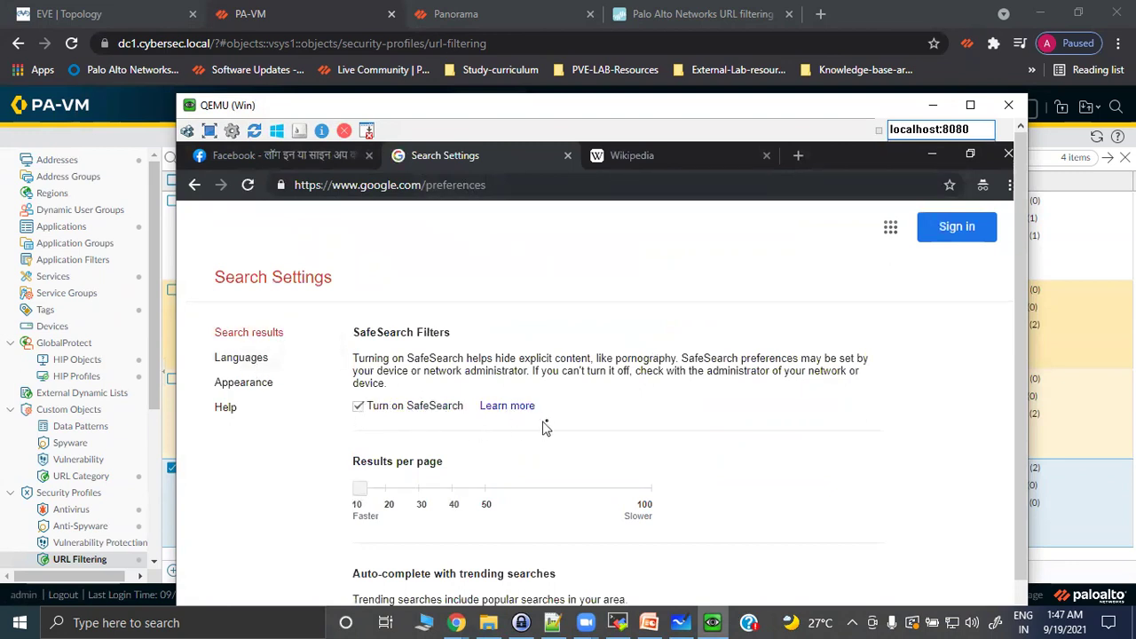
scroll(946, 352, "down", 10)
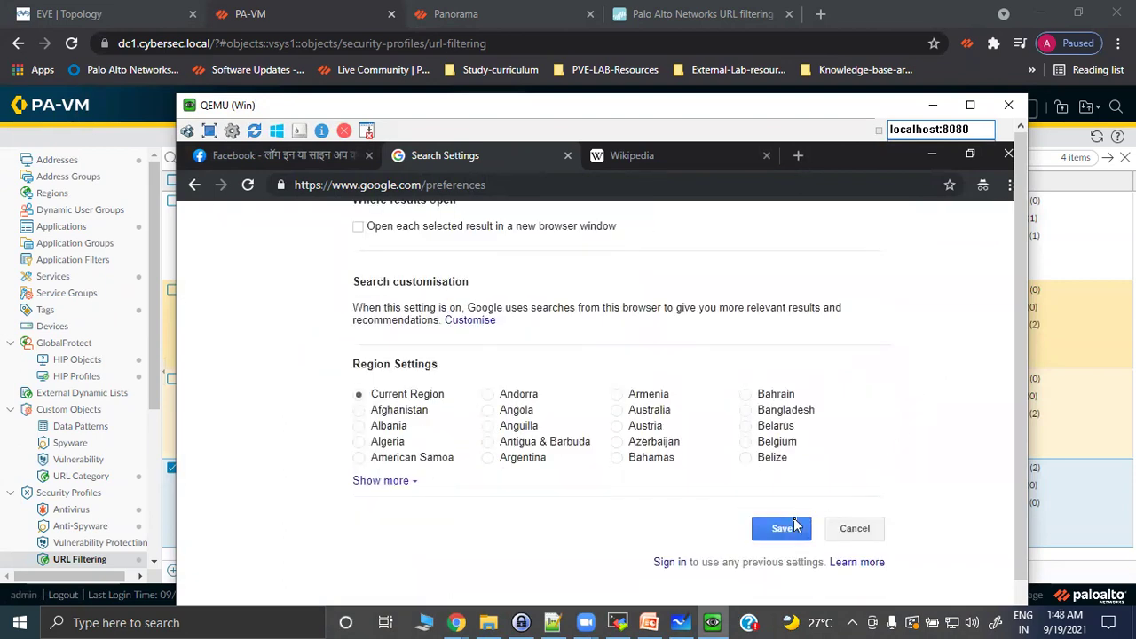
left_click(781, 529)
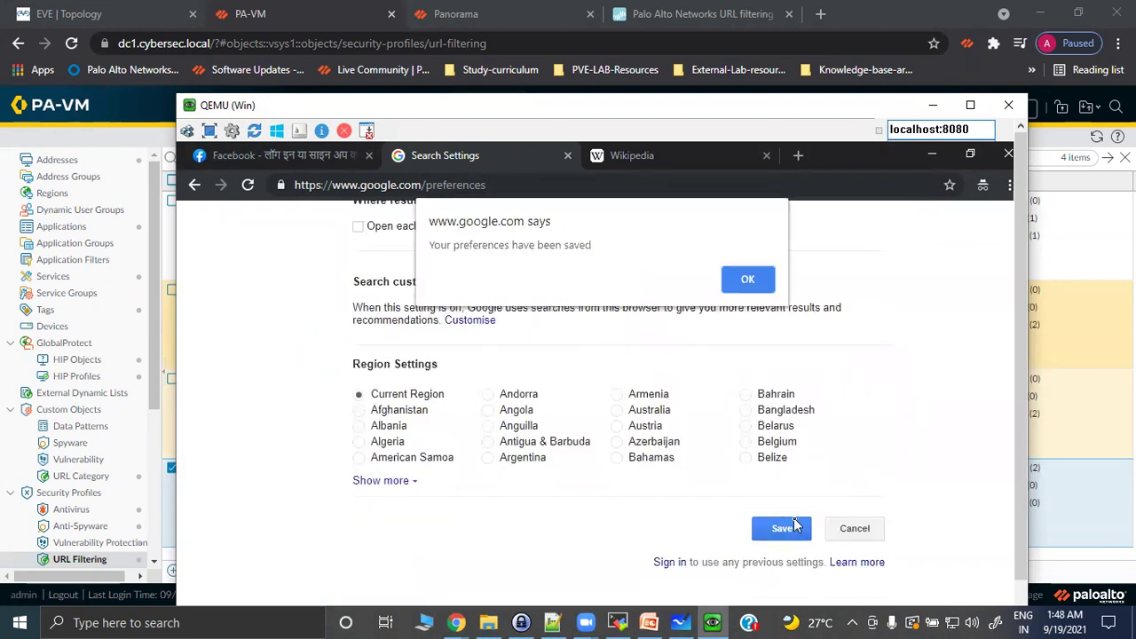
left_click(750, 280)
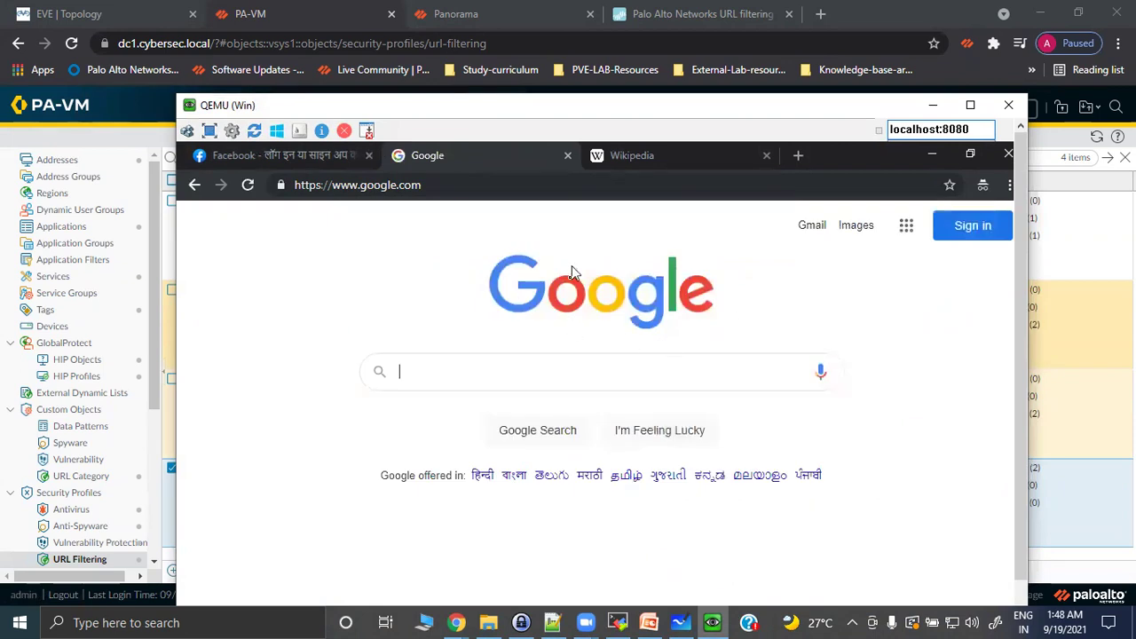
left_click(453, 370)
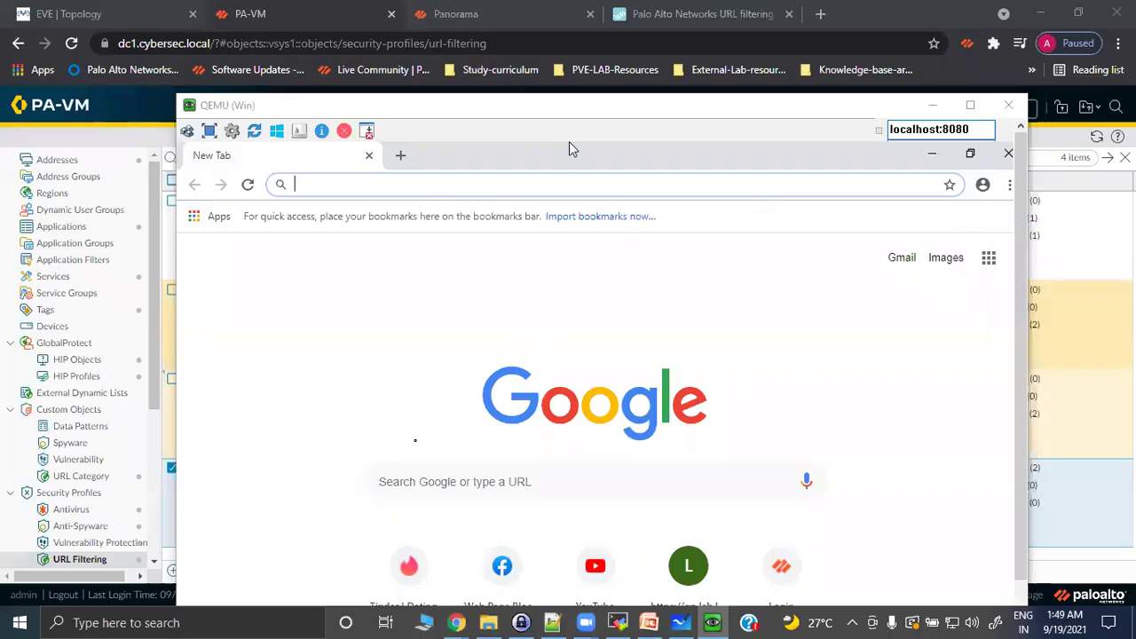
Search Google for 'wiki' from the new tab's search box.
left_click(428, 480)
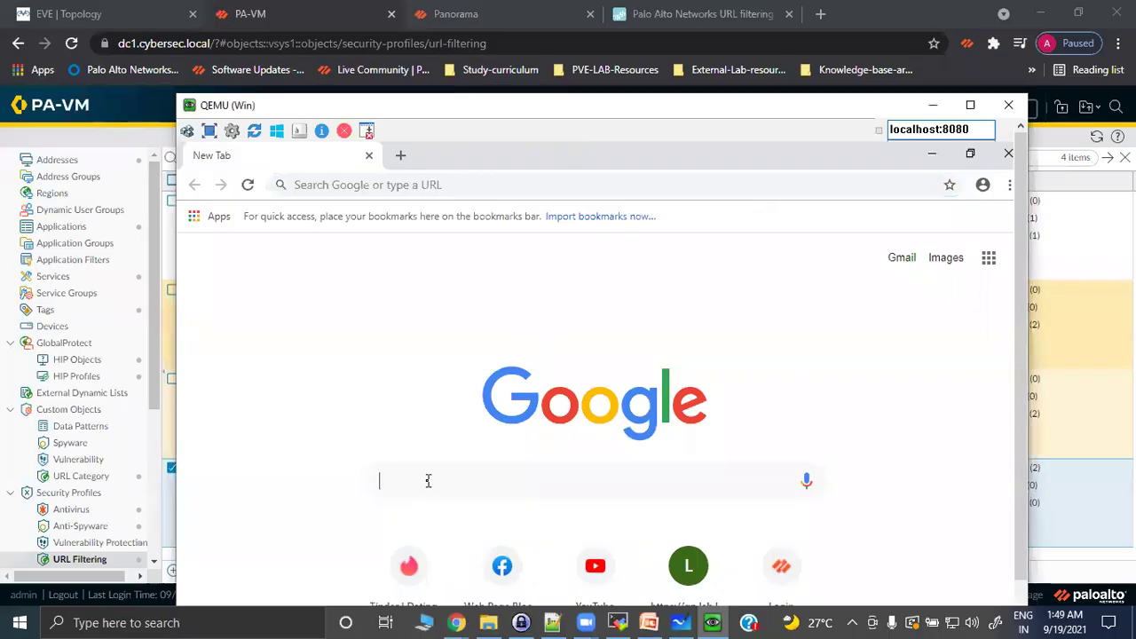
type("wiki")
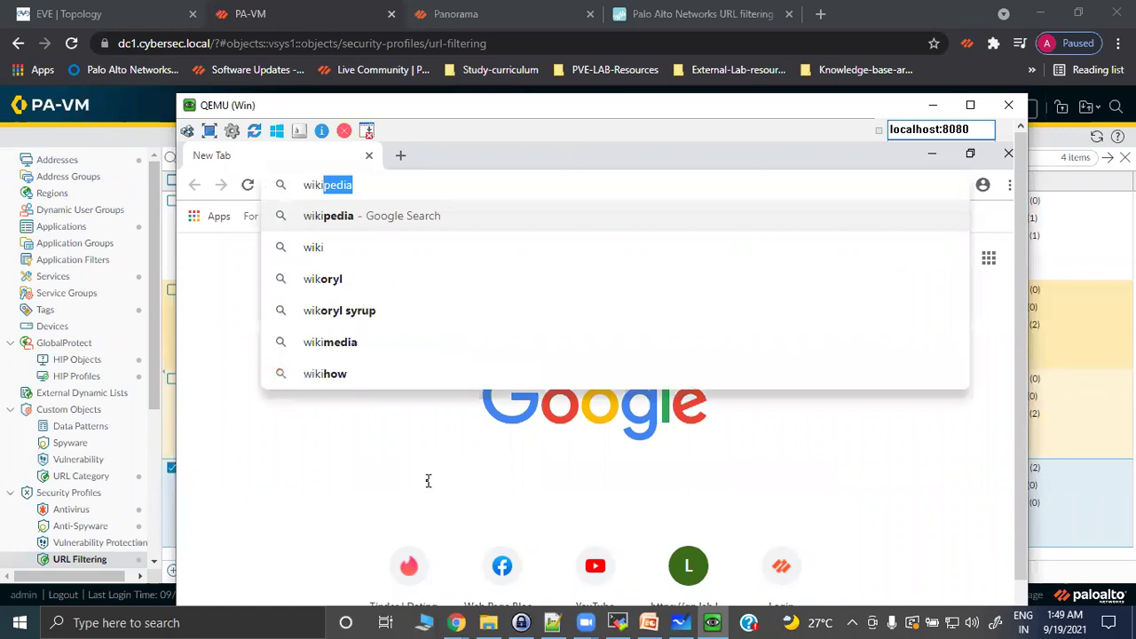
key("Return")
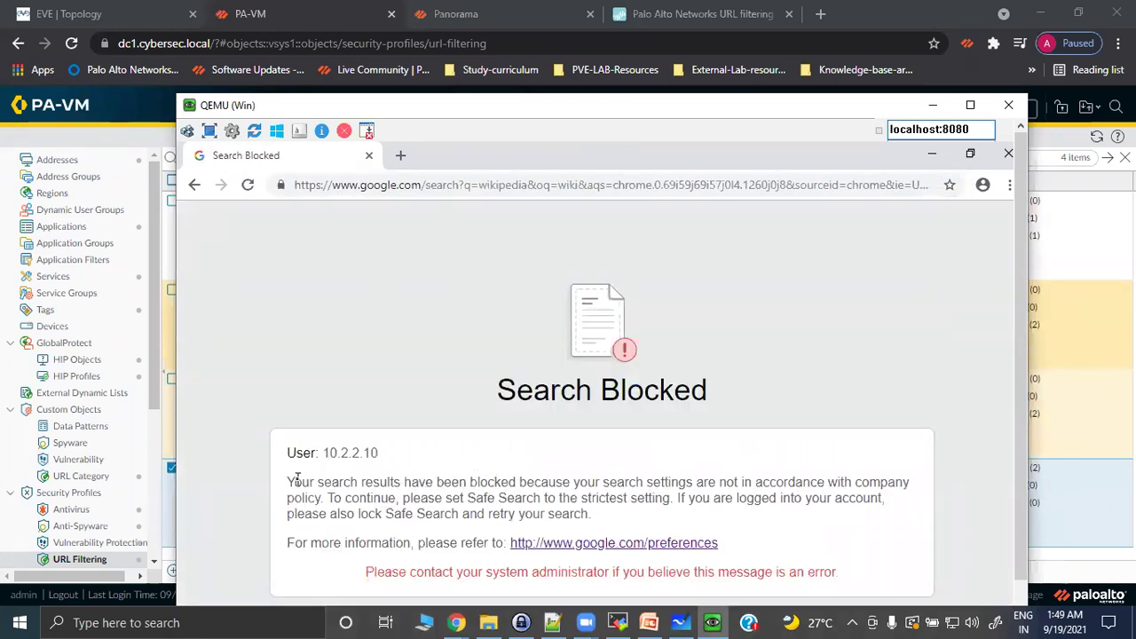
Read the Search Blocked reason requiring strictest Safe Search and follow the google.com/preferences link.
left_click_drag(287, 482, 895, 477)
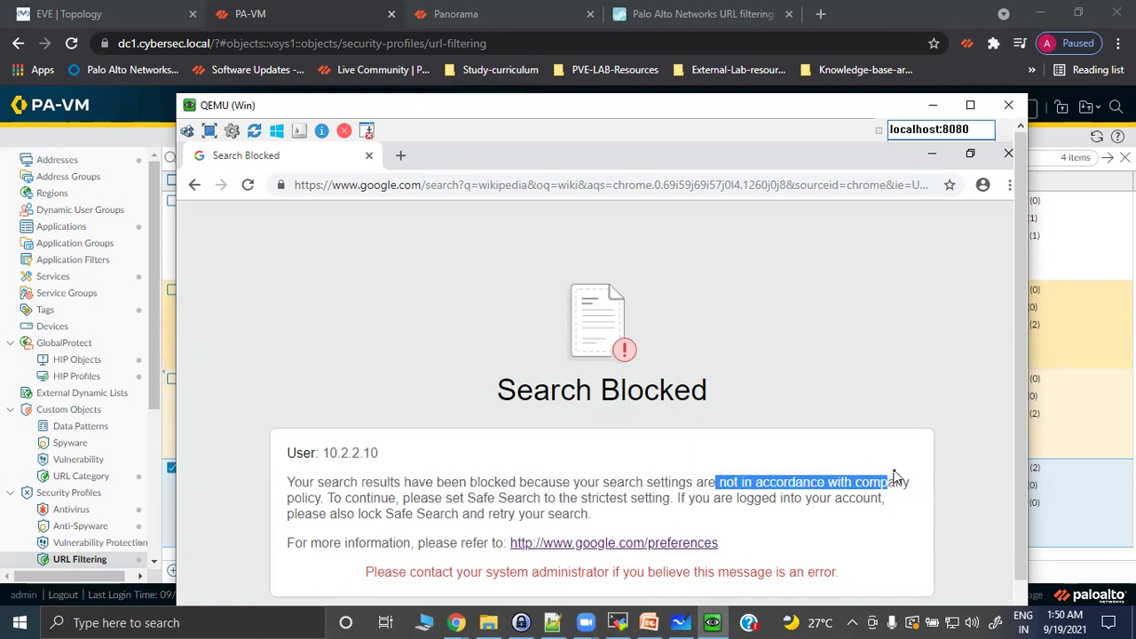
left_click(297, 494)
left_click_drag(359, 500, 667, 499)
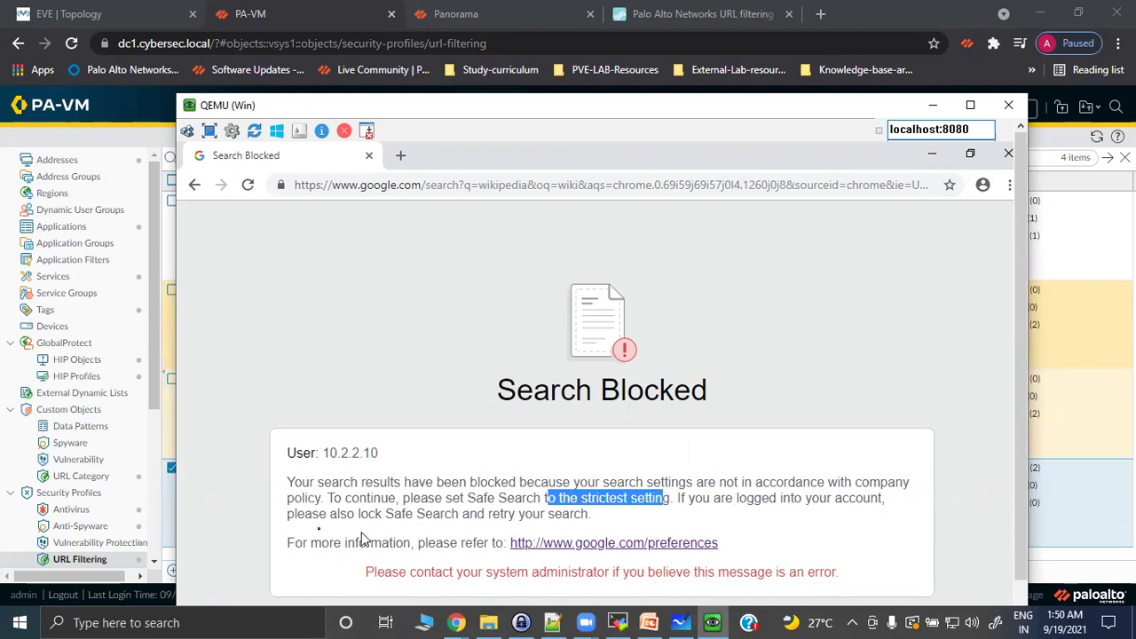
left_click(600, 544)
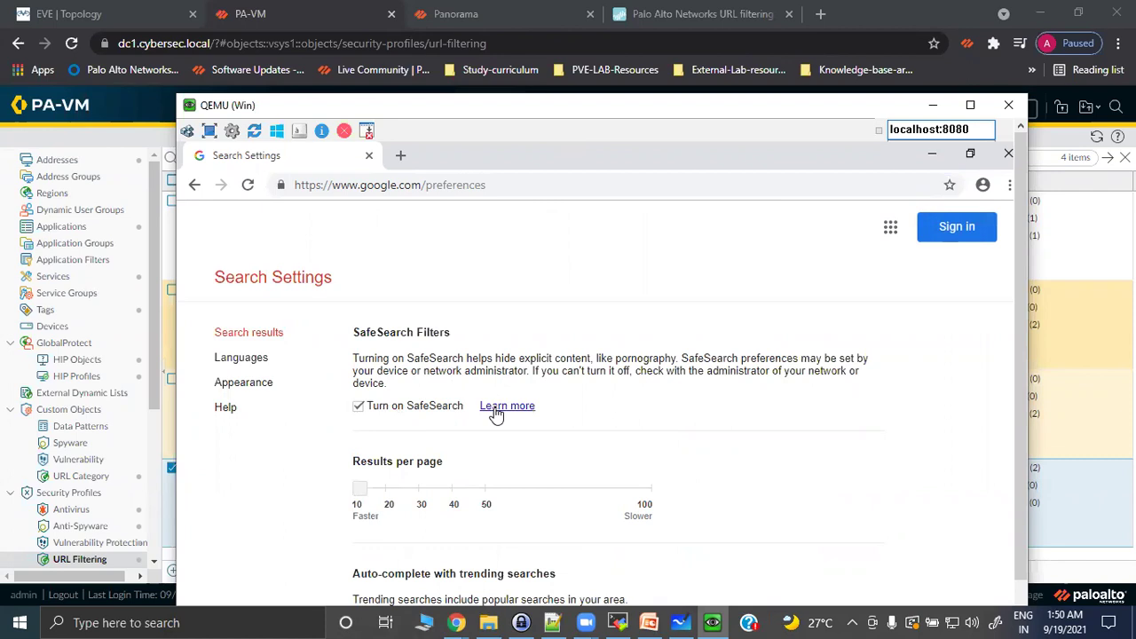
Read the More about SafeSearch information on Google's help page.
left_click(502, 407)
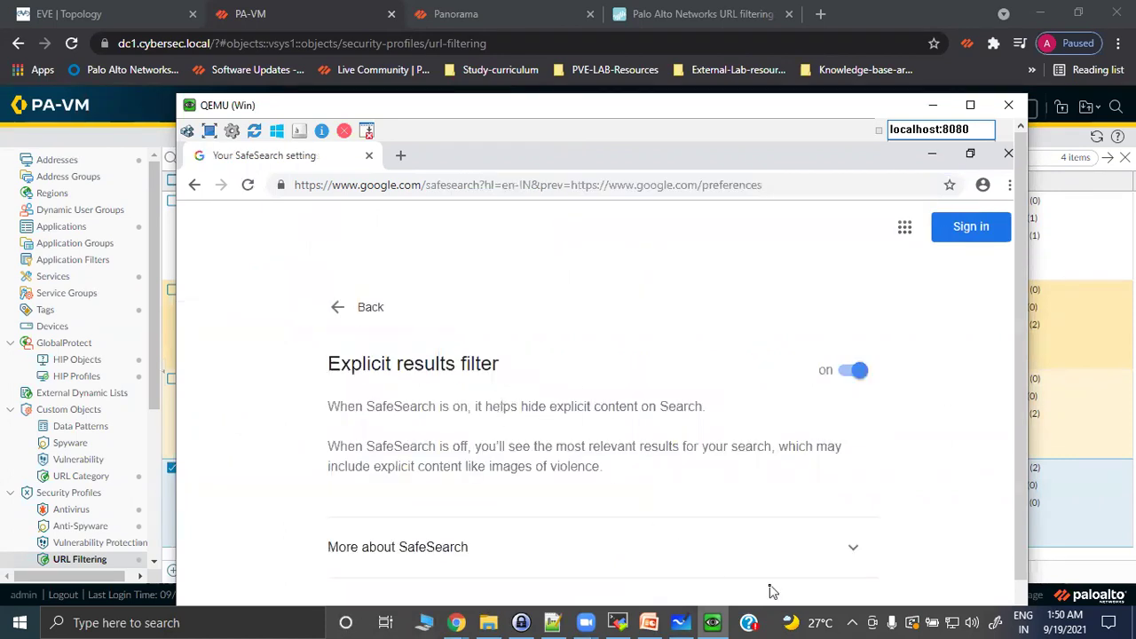
left_click(850, 550)
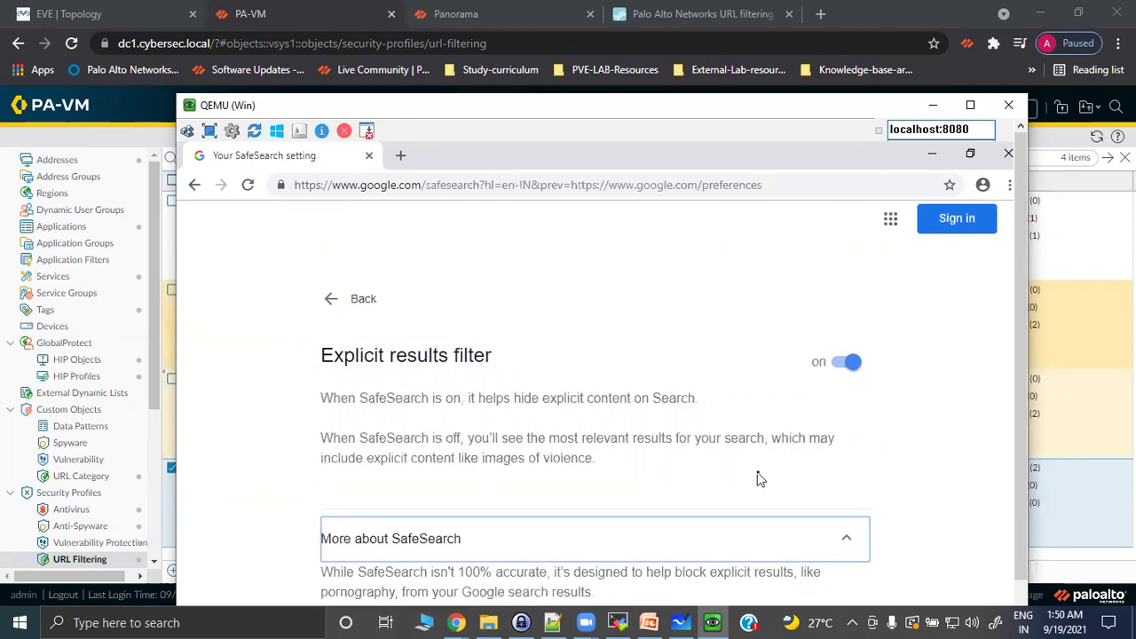
scroll(759, 480, "down", 2)
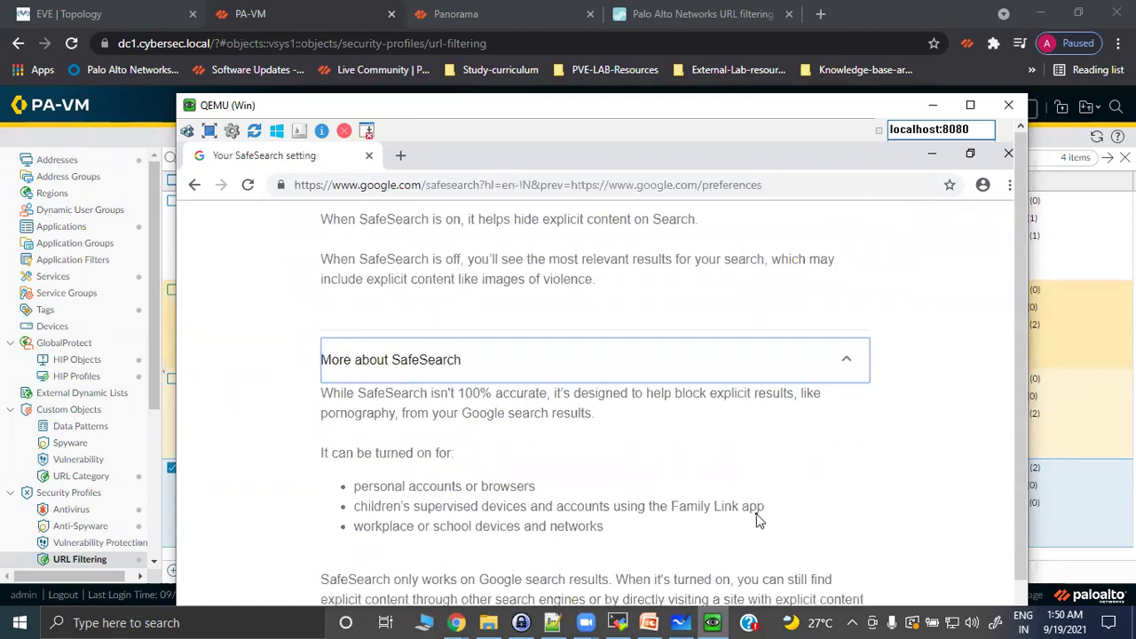
left_click_drag(1020, 398, 990, 291)
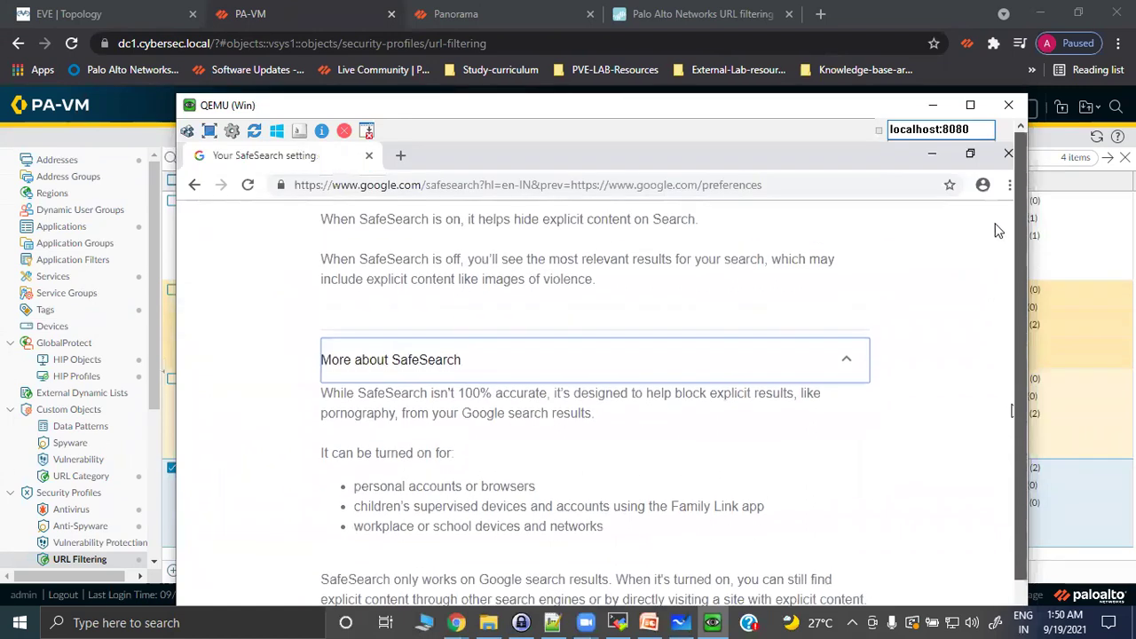
scroll(621, 346, "up", 2)
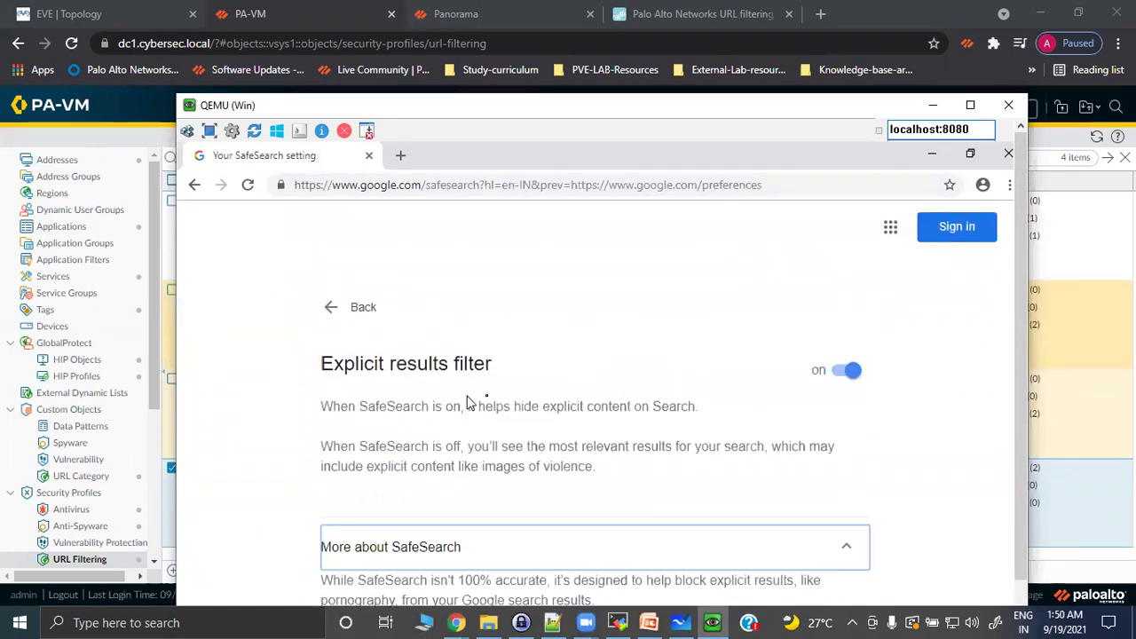
Review Google's search settings, return to the SafeSearch page, then close Chrome.
left_click(330, 309)
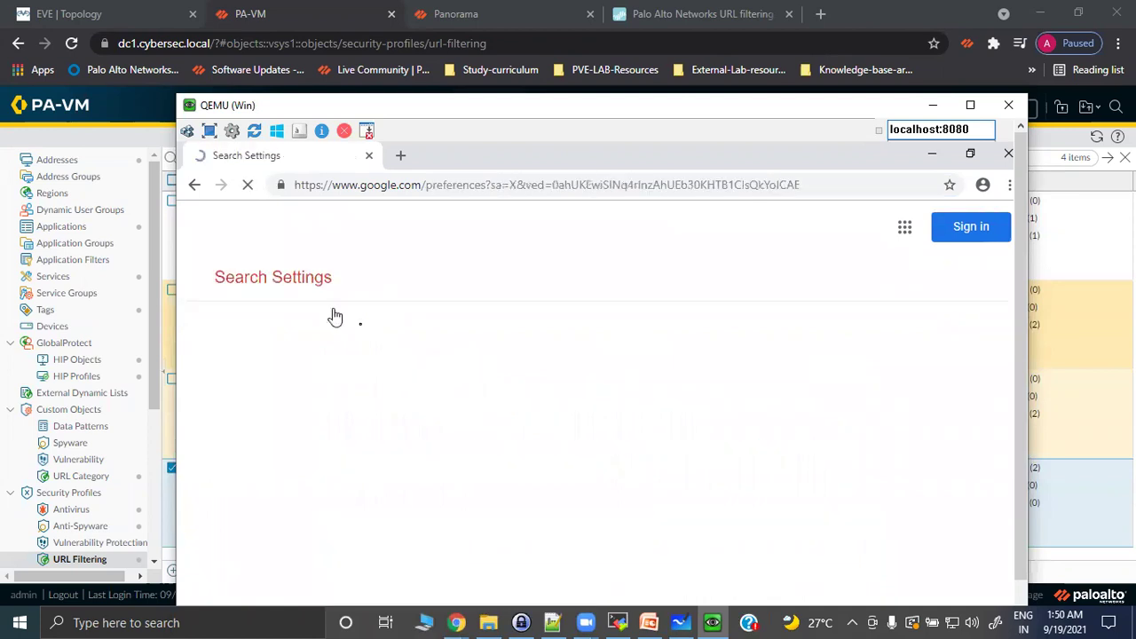
scroll(582, 446, "down", 5)
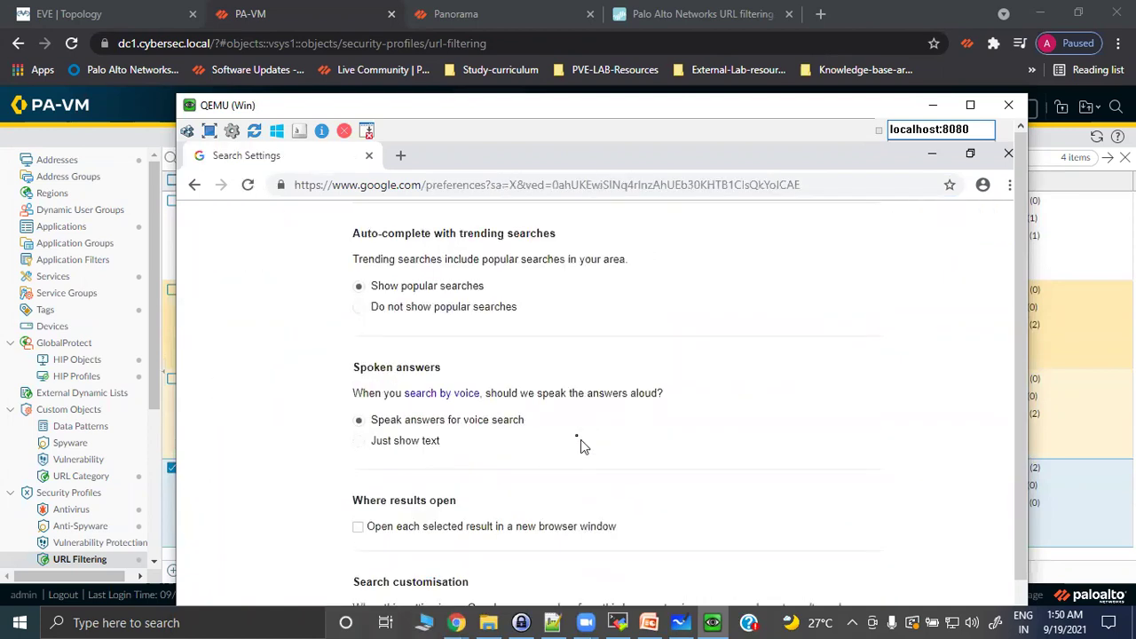
scroll(571, 445, "down", 2)
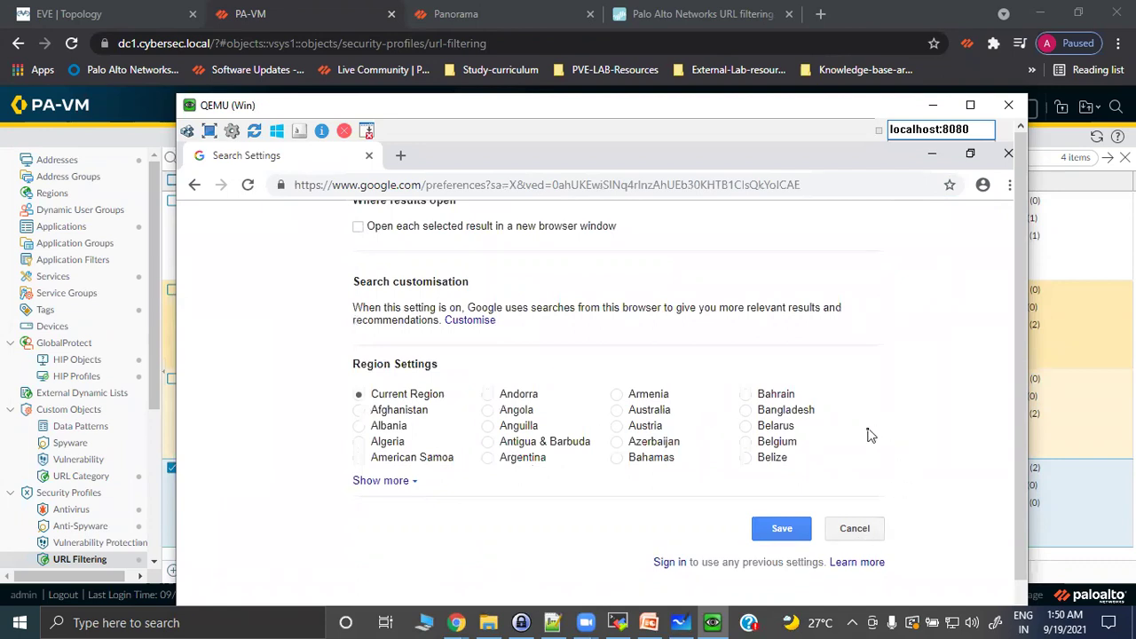
scroll(870, 434, "up", 8)
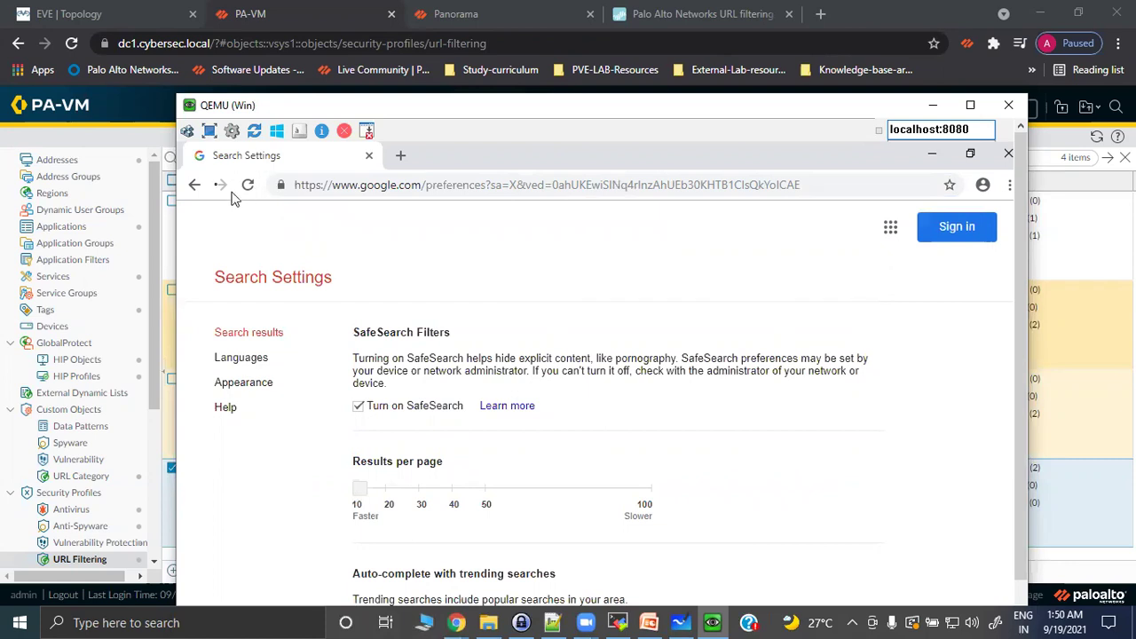
left_click(196, 185)
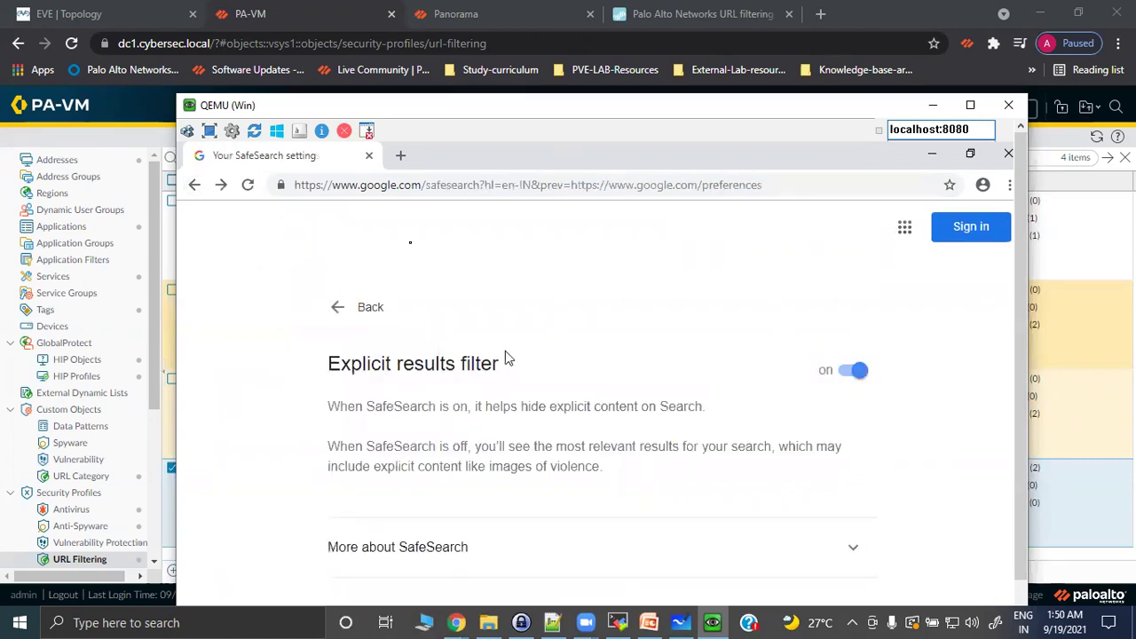
left_click(369, 156)
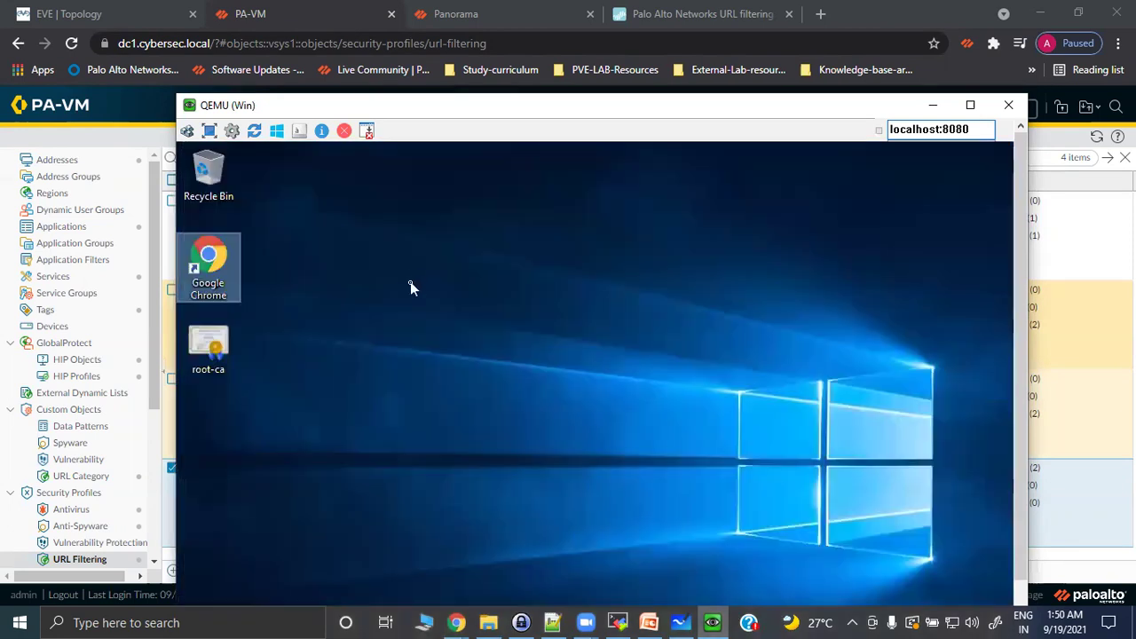
Relaunch Chrome, search Google for 'wikipedia' to confirm it is blocked again, then close QEMU.
double_click(221, 263)
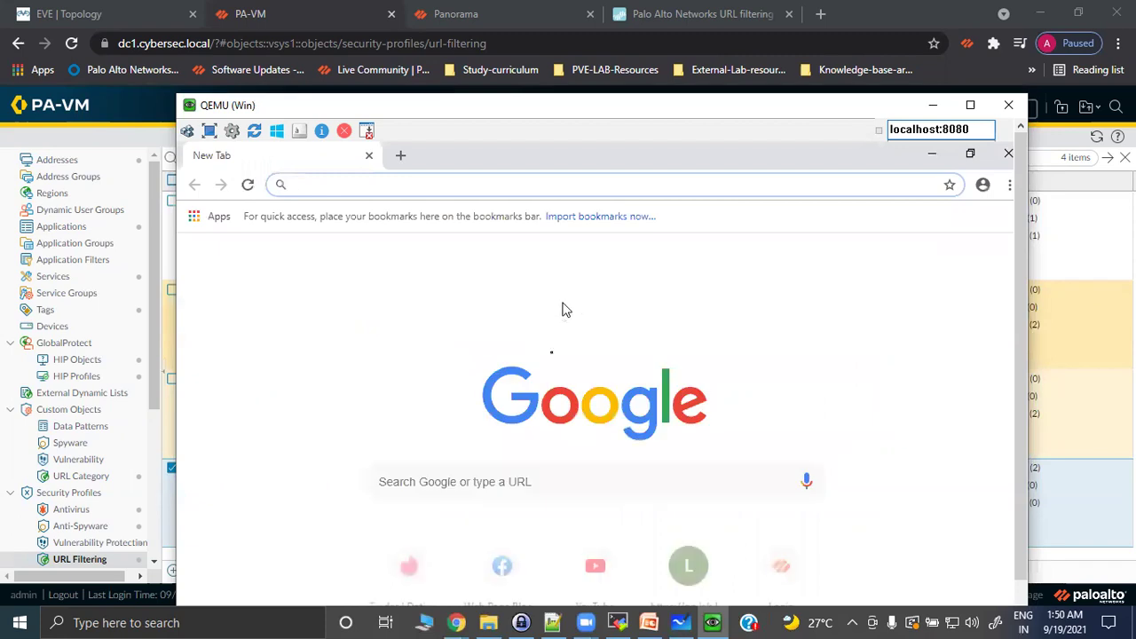
left_click(461, 482)
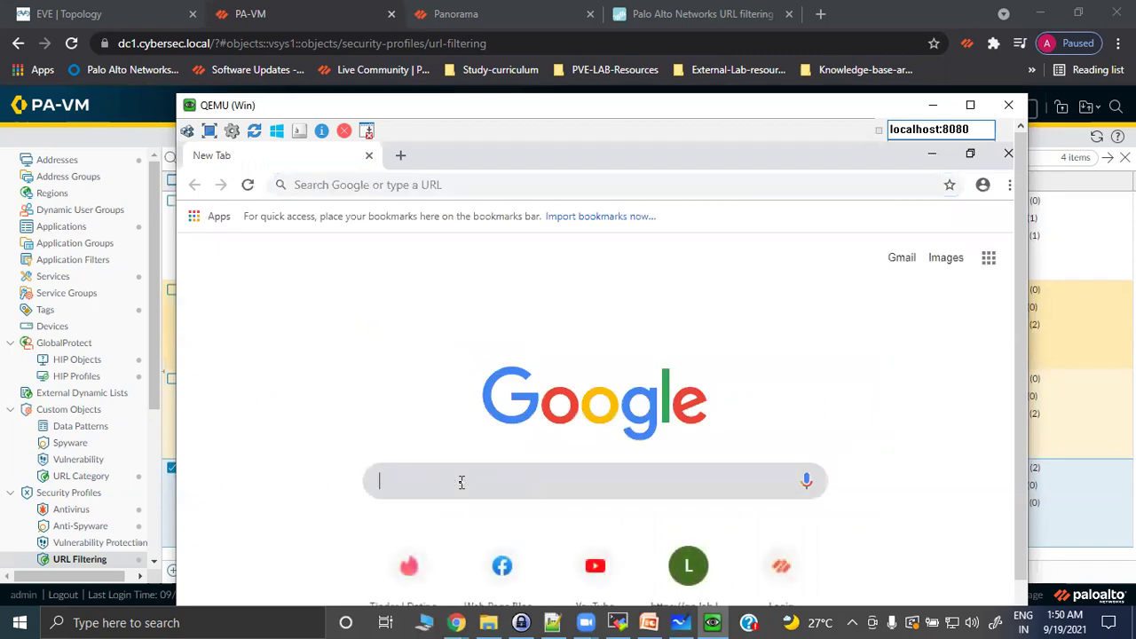
type("wikipedia")
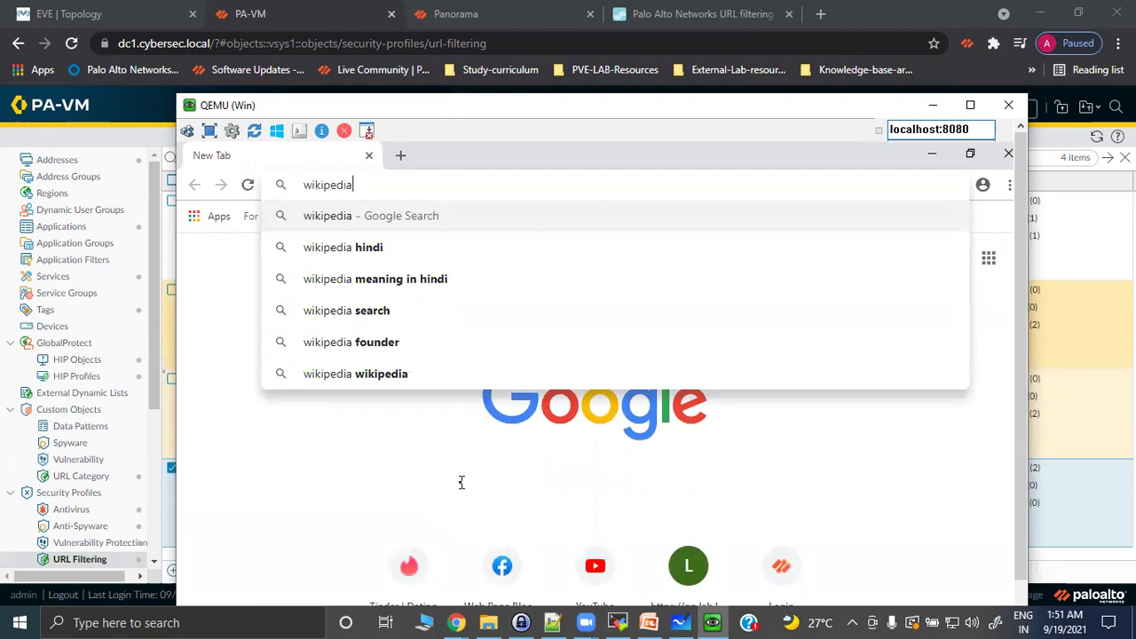
key("Return")
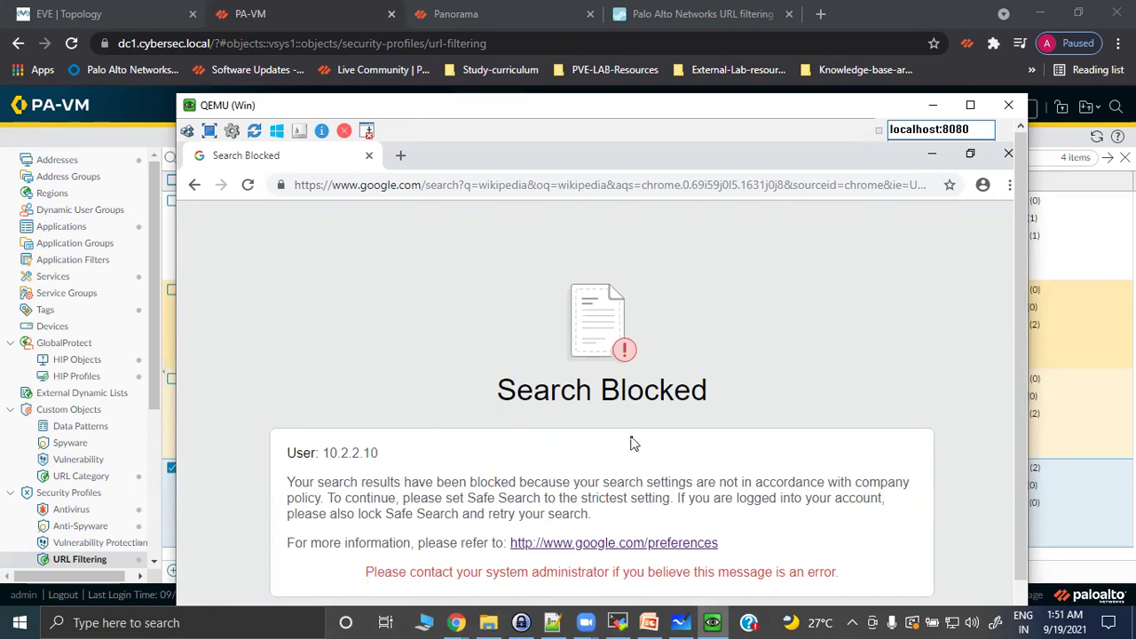
left_click(1008, 105)
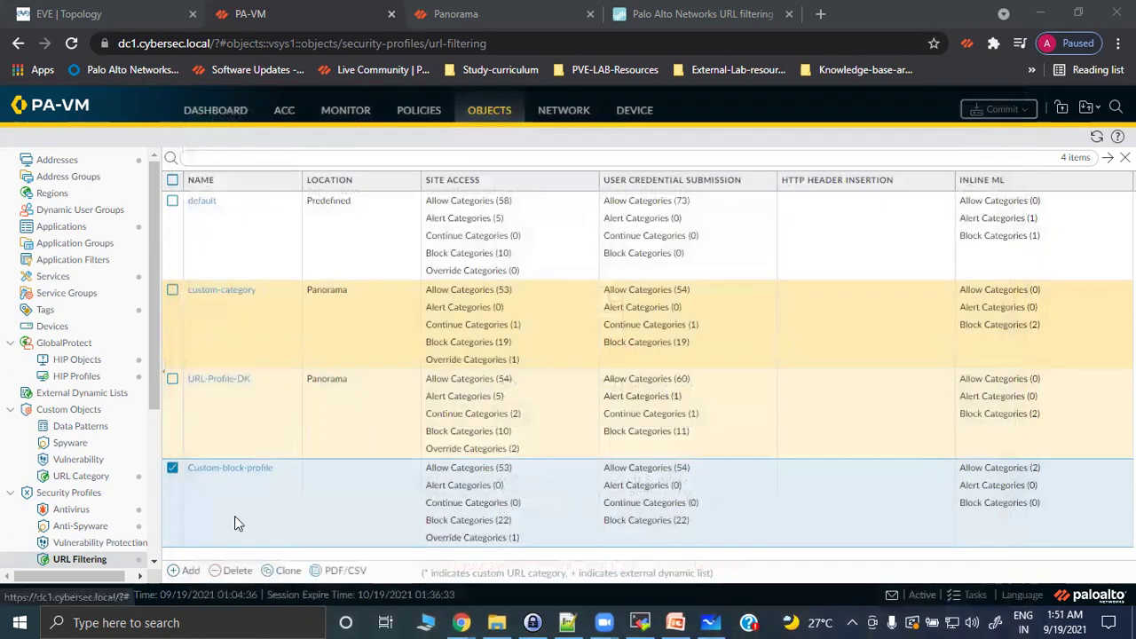
Try Custom-block-profile's X-Forwarded-For and User-Agent header logging options, leave both off, and save.
left_click(223, 471)
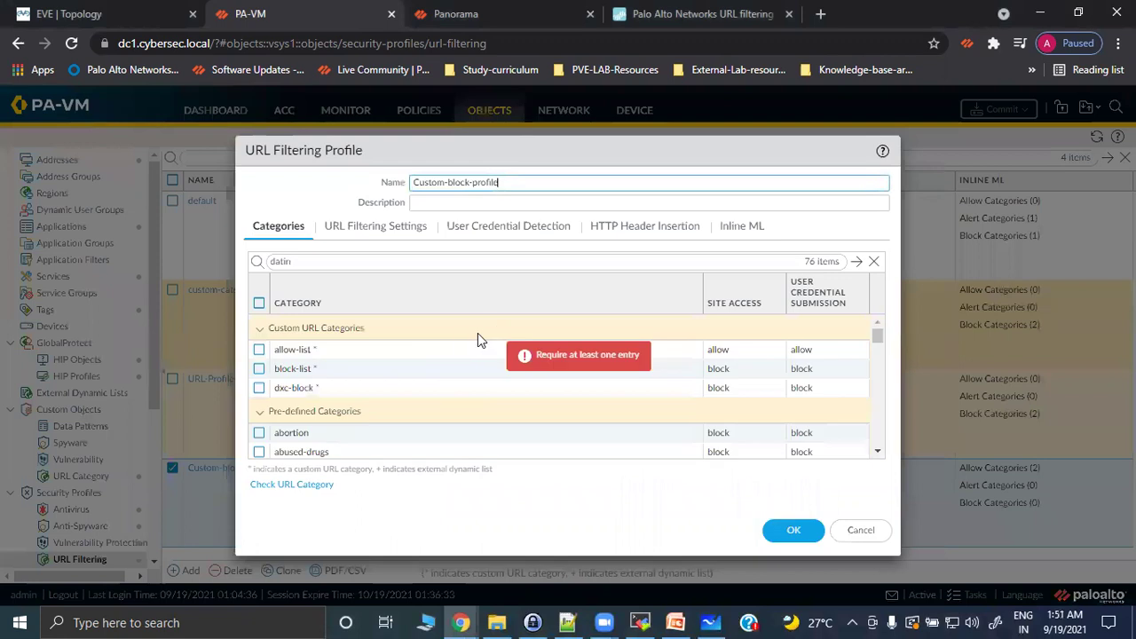
left_click(399, 229)
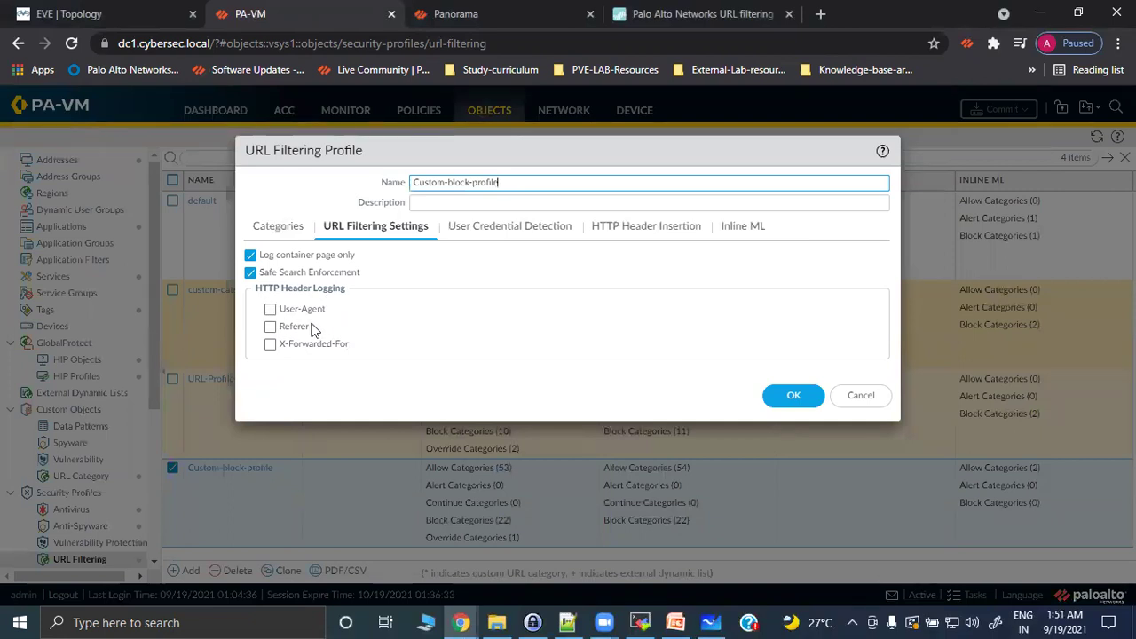
left_click(270, 348)
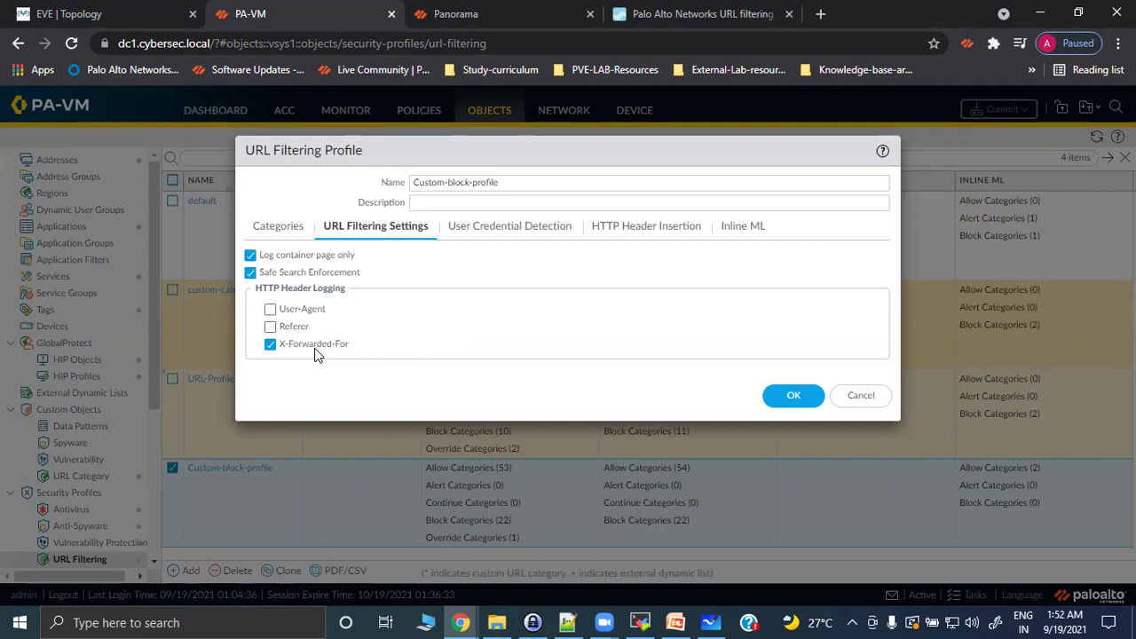
left_click(270, 310)
left_click(269, 309)
left_click(270, 344)
left_click(780, 398)
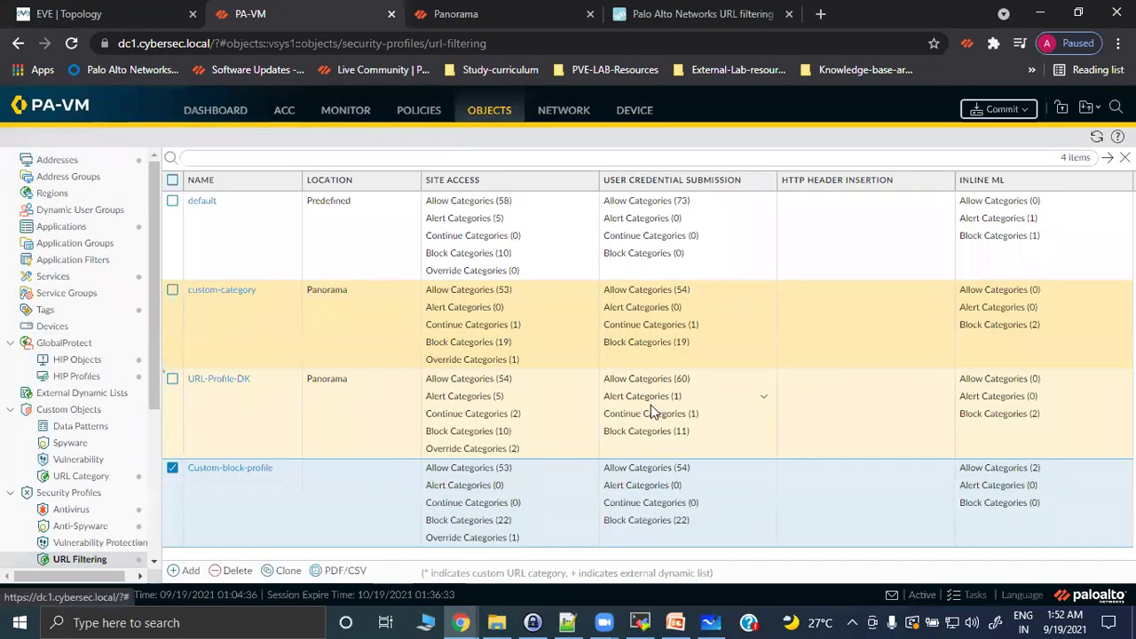
left_click(173, 468)
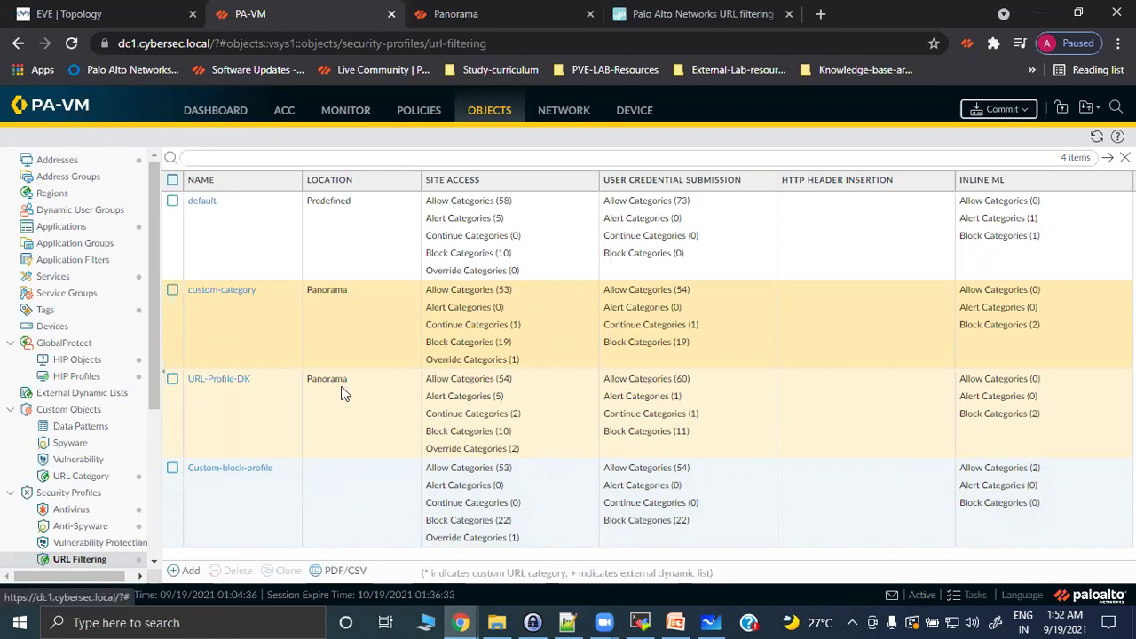
Add a few blank prompt lines below the URL counter output in MobaXterm, then return to the whiteboard.
left_click(640, 623)
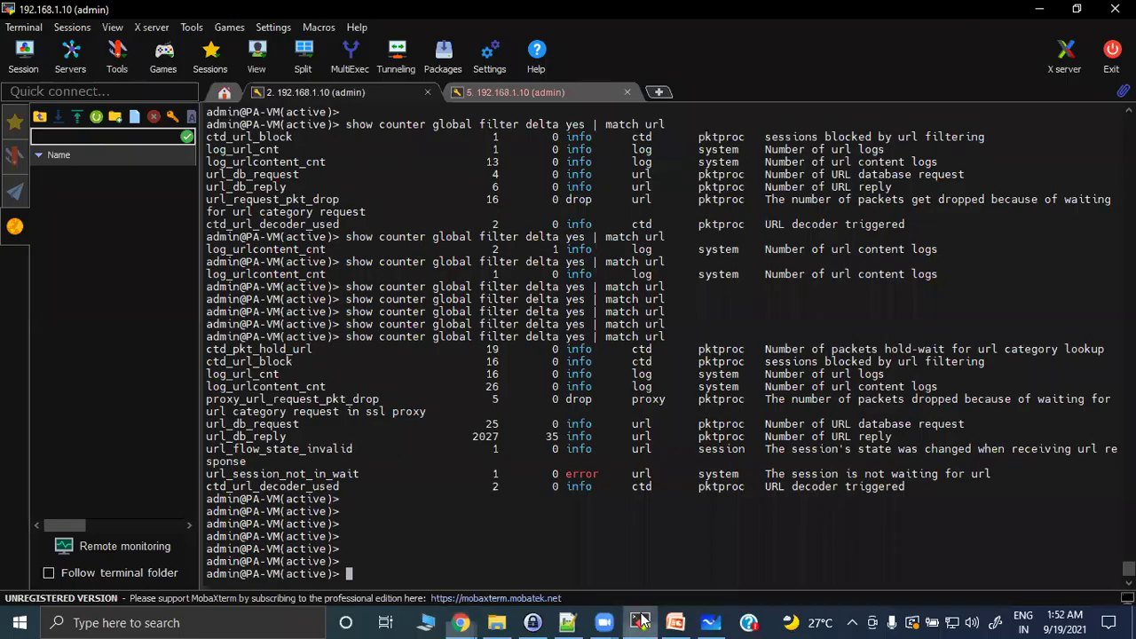
key("Return")
key("Return")
key("Return")
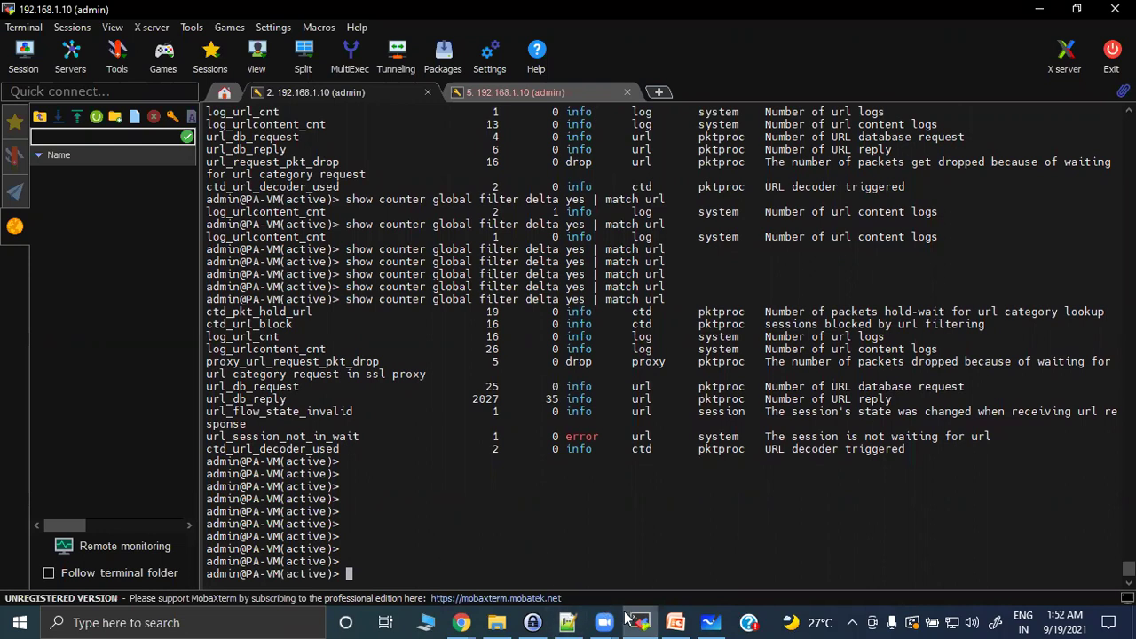
left_click(711, 619)
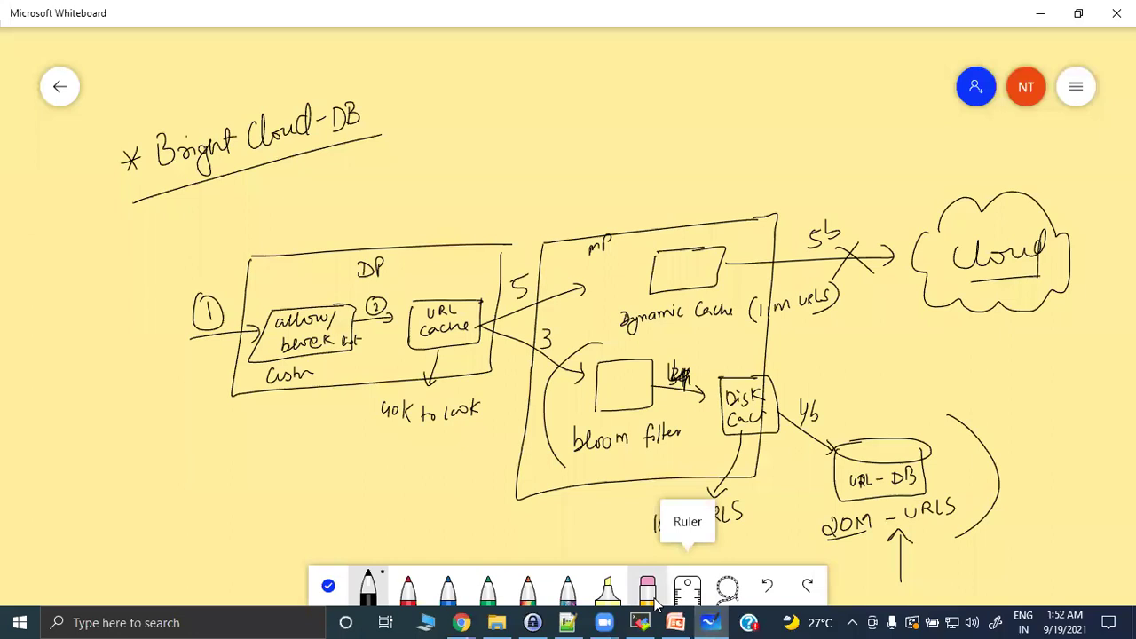
Erase the URL lookup diagram and draw a firewall box labelled FW in black ink.
left_click(647, 586)
mouse_move(803, 517)
left_mouse_down()
mouse_move(689, 525)
mouse_move(784, 477)
mouse_move(583, 363)
mouse_move(786, 271)
mouse_move(449, 246)
mouse_move(264, 352)
mouse_move(185, 322)
mouse_move(190, 128)
mouse_move(380, 154)
left_mouse_up()
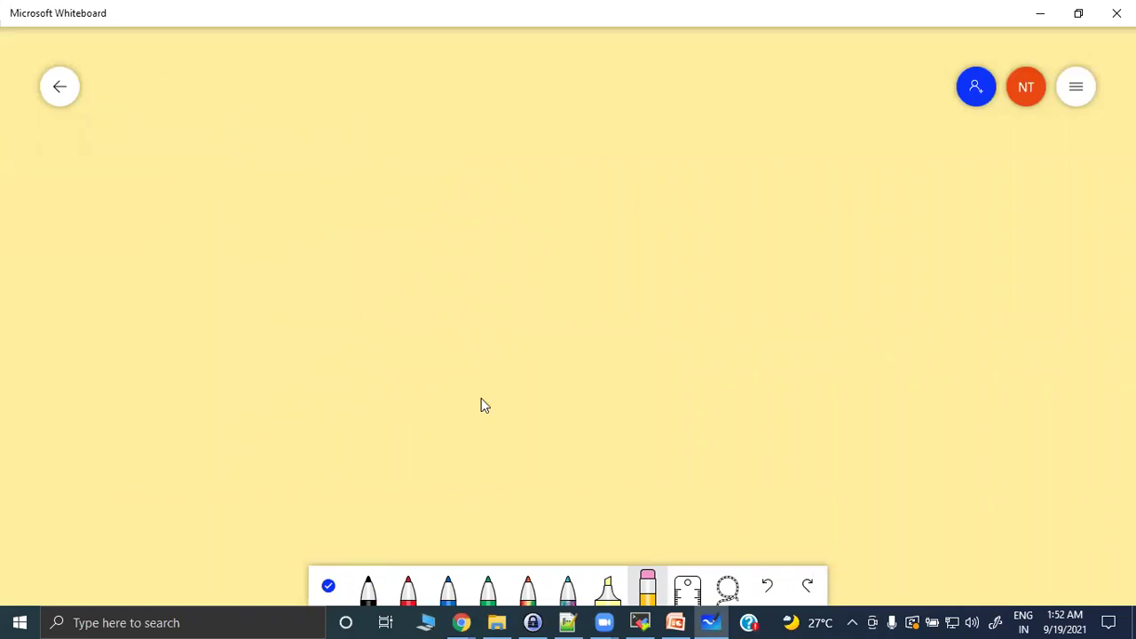
left_click(370, 589)
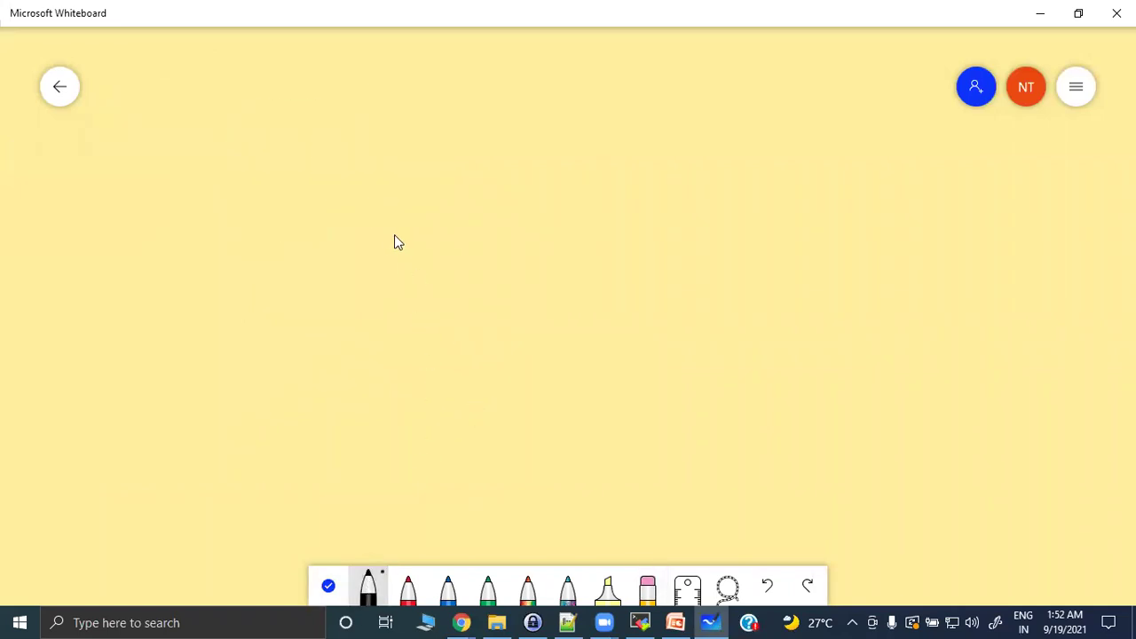
left_click_drag(472, 240, 600, 229)
mouse_move(473, 246)
left_mouse_down()
mouse_move(609, 317)
mouse_move(595, 234)
left_mouse_up()
mouse_move(546, 283)
left_mouse_down()
mouse_move(555, 267)
mouse_move(748, 265)
left_mouse_up()
Sketch a server labelled facebook.com to the right of FW and a client connected on the left.
mouse_move(787, 223)
left_mouse_down()
mouse_move(842, 211)
mouse_move(859, 320)
mouse_move(843, 207)
left_mouse_up()
left_click_drag(810, 236, 818, 234)
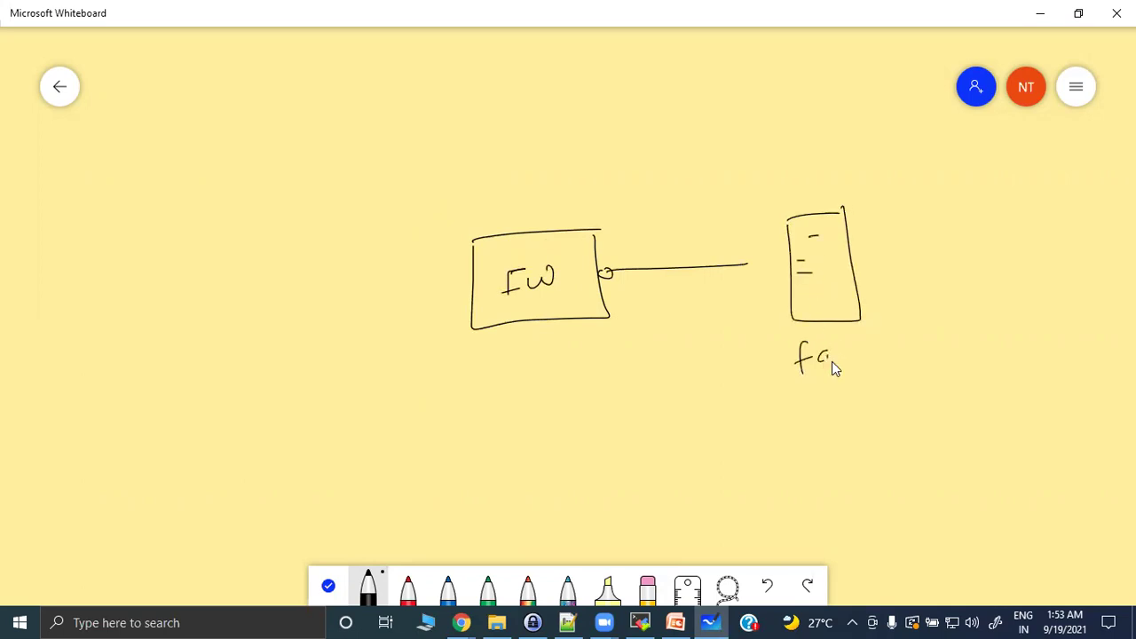
left_click_drag(874, 348, 879, 355)
left_click_drag(951, 341, 970, 336)
left_click_drag(817, 392, 934, 373)
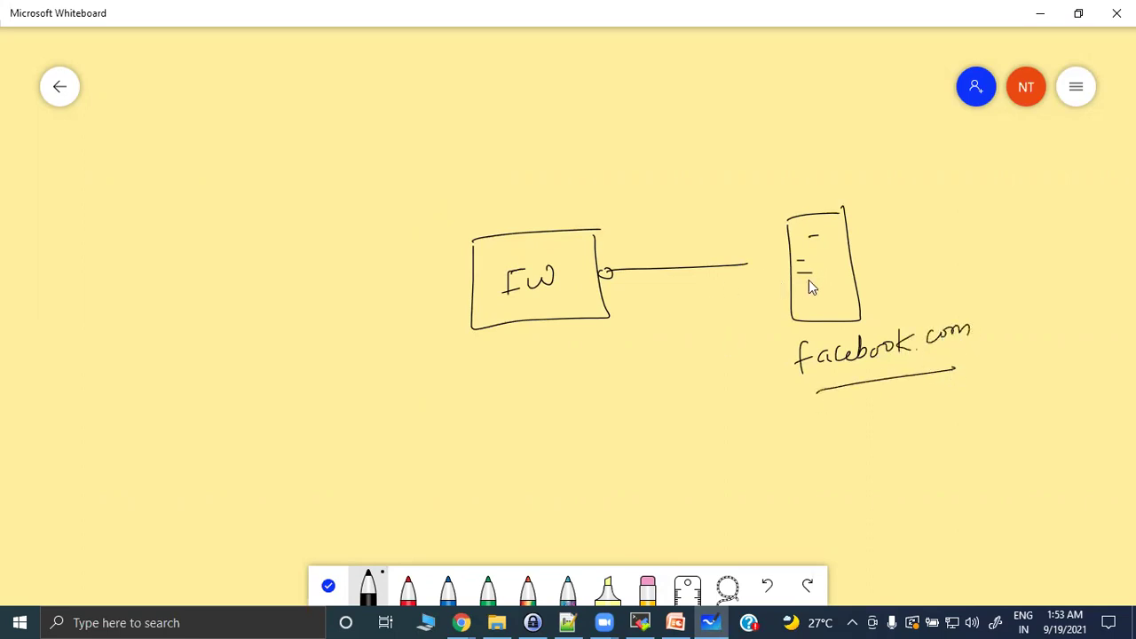
mouse_move(235, 283)
left_mouse_down()
mouse_move(293, 272)
mouse_move(287, 299)
mouse_move(288, 285)
left_mouse_up()
mouse_move(258, 336)
left_mouse_down()
mouse_move(268, 344)
mouse_move(437, 294)
left_mouse_up()
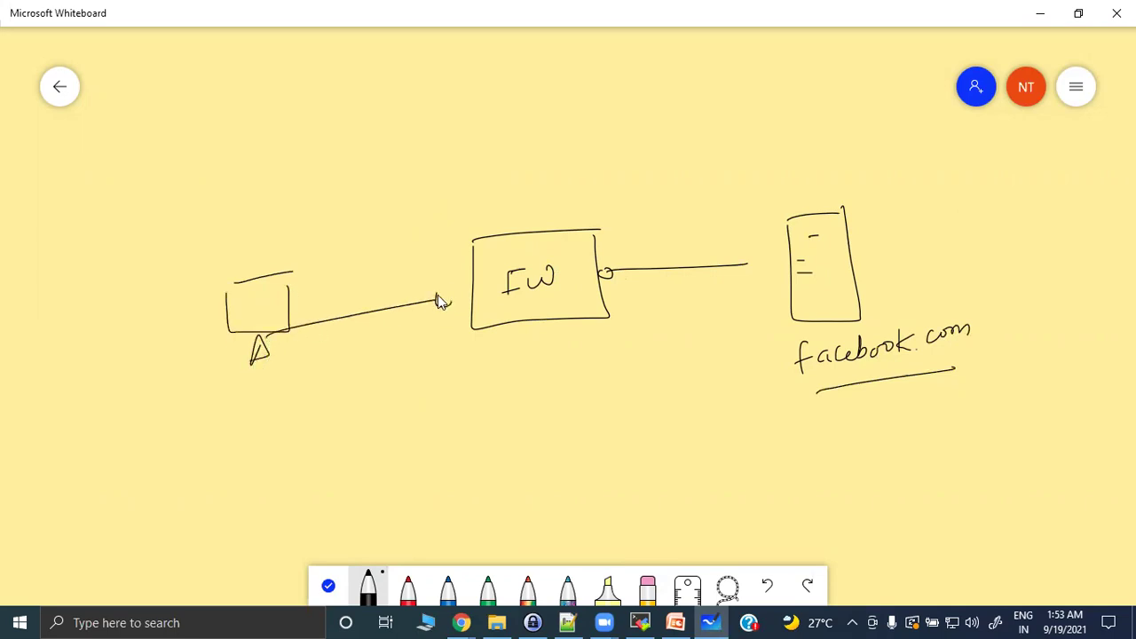